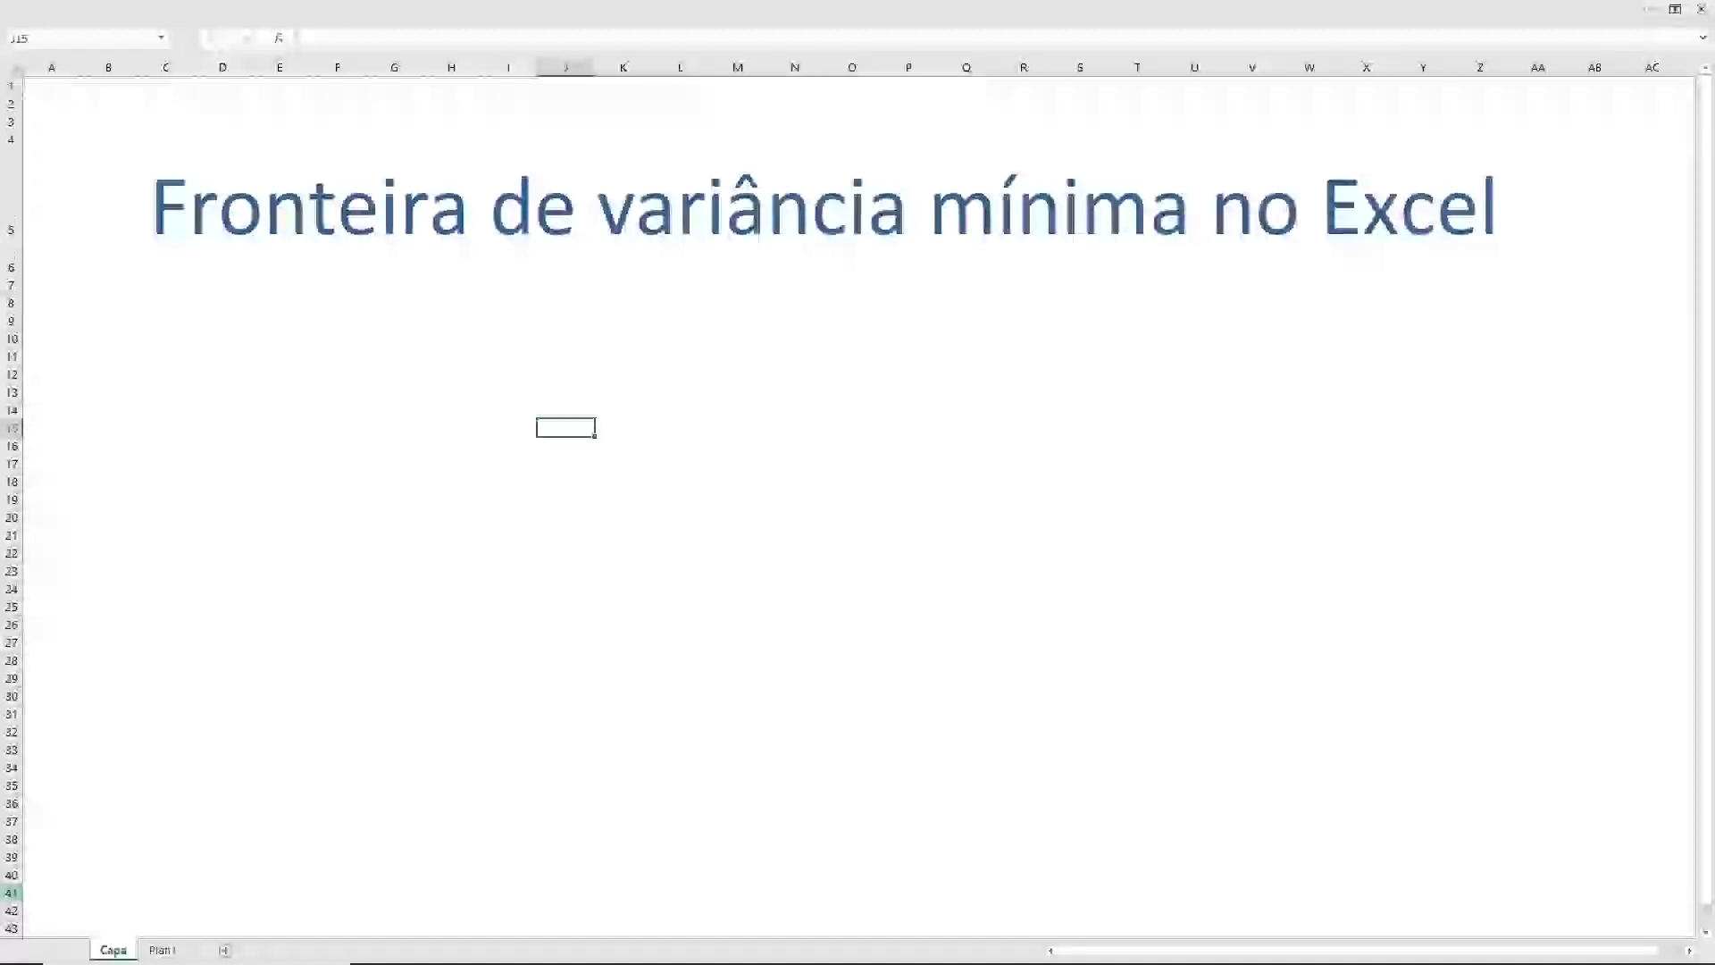
# - Open the Plan1 sheet and review the A, B, C expected returns and the covariance matrix
pyautogui.hotkey('ctrl', 'pagedown')
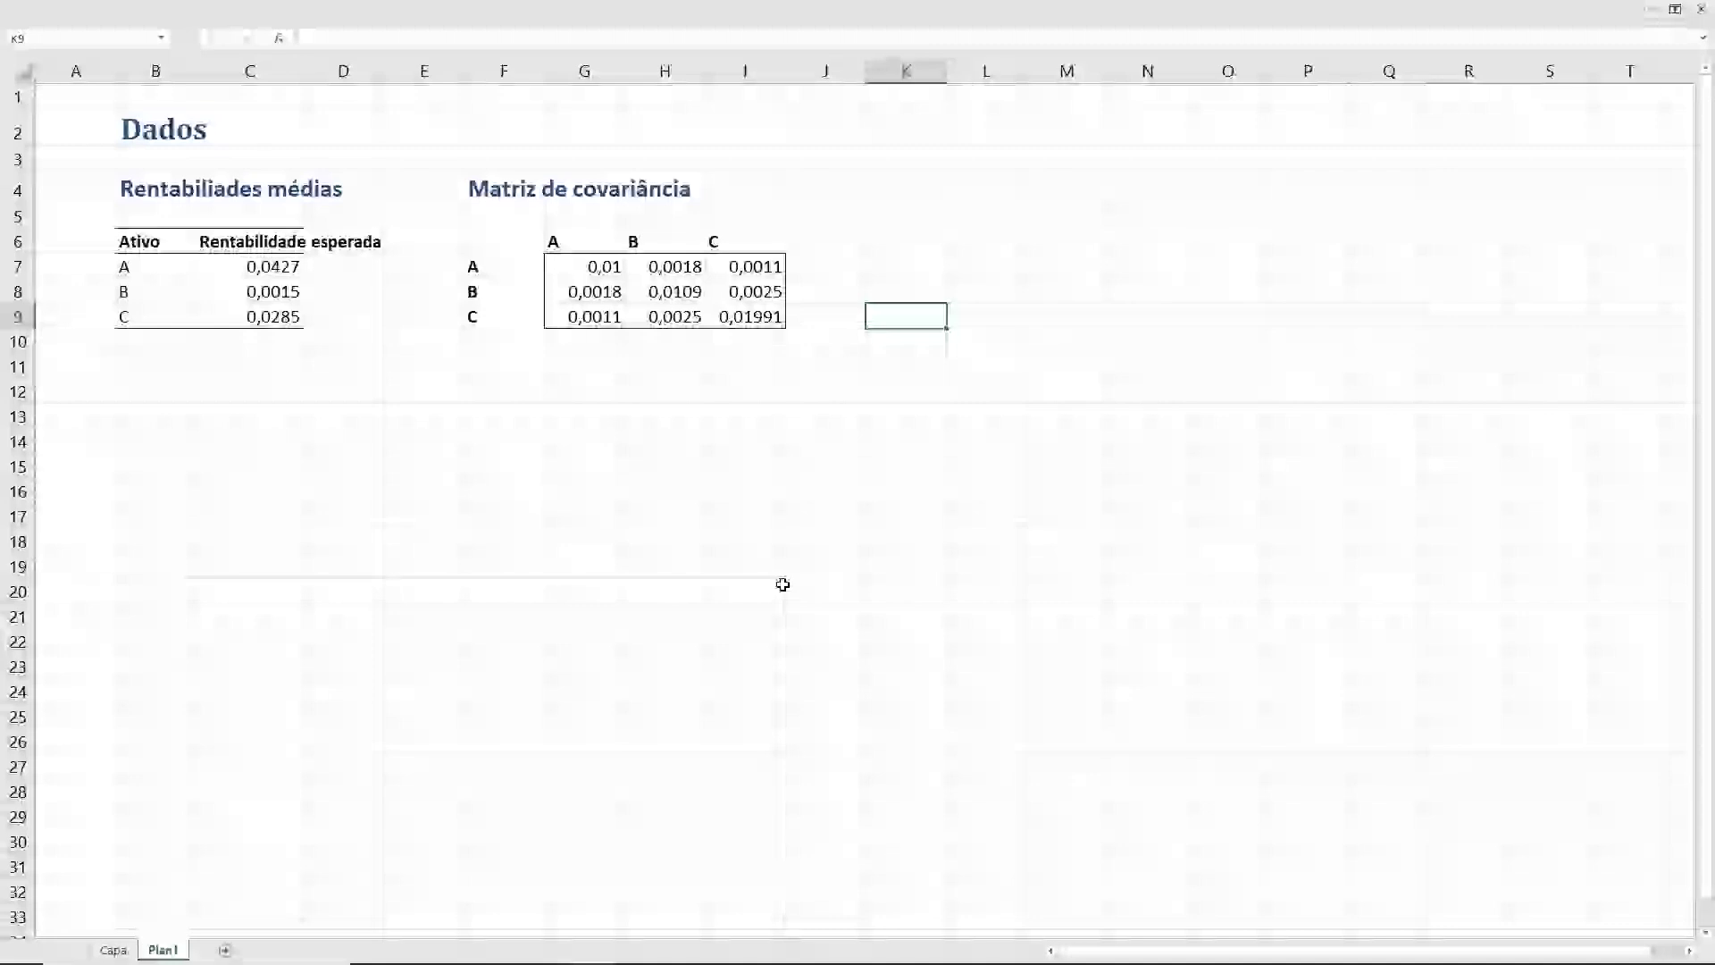
pyautogui.press('Left')
pyautogui.press('Left')
pyautogui.press('Left')
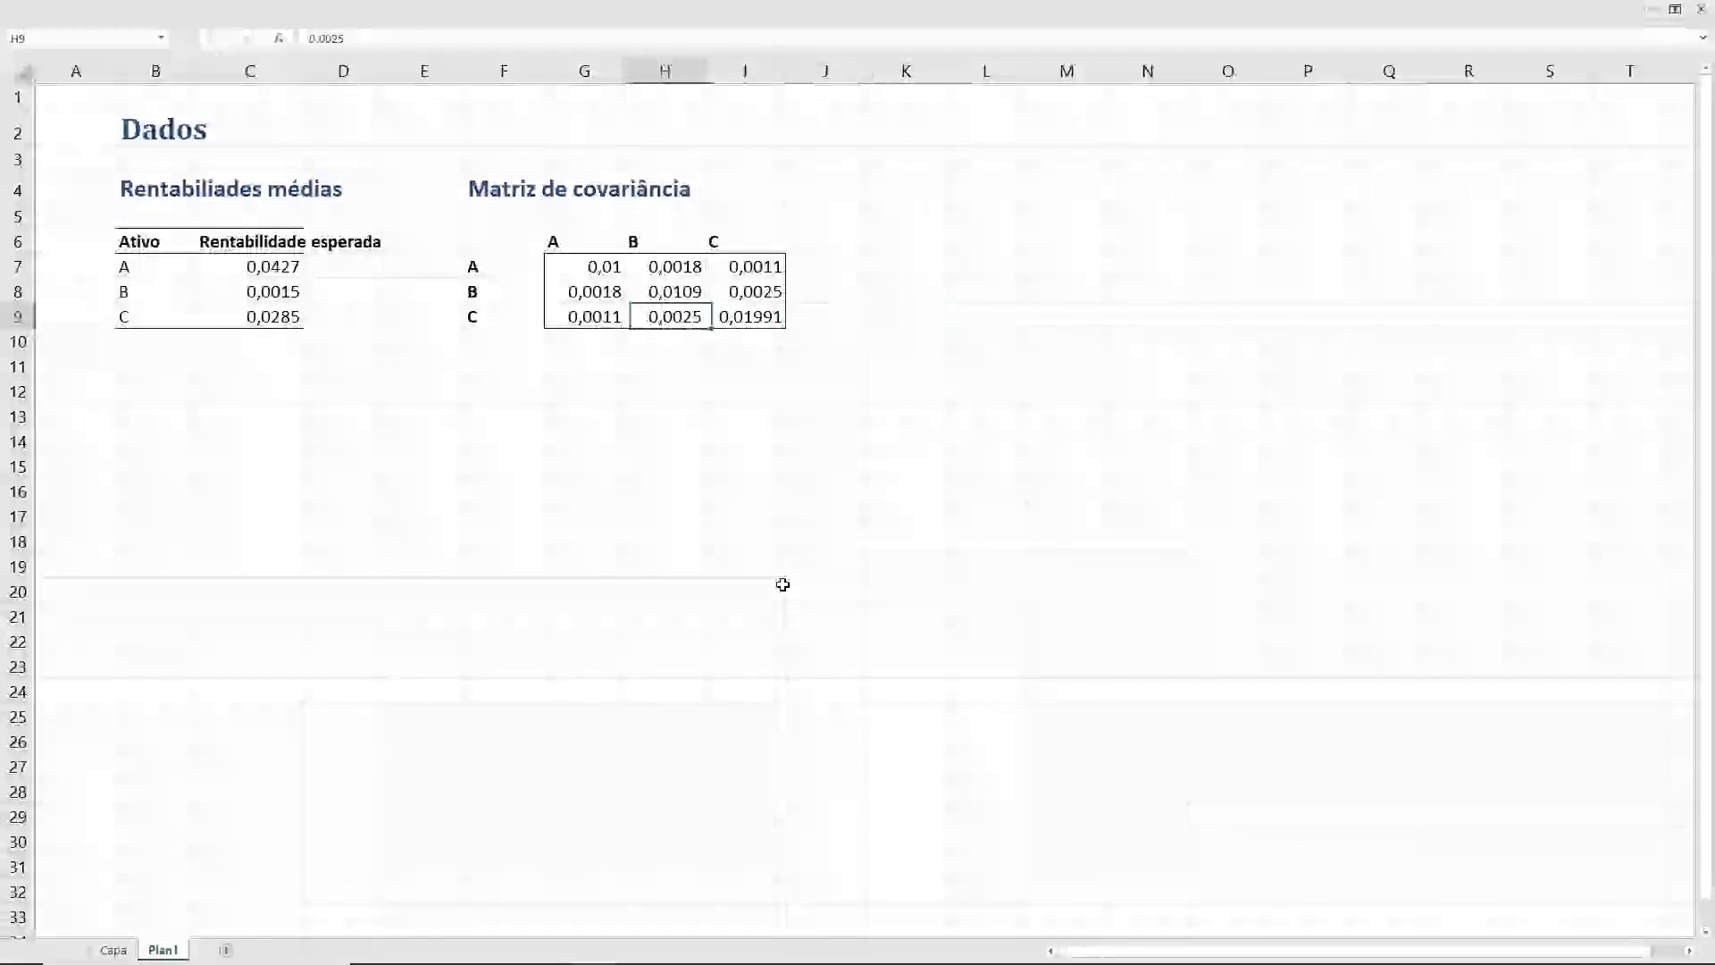
pyautogui.press('Left')
pyautogui.press('Left')
pyautogui.press('Left')
pyautogui.press('Left')
pyautogui.press('Left')
pyautogui.press('Up')
pyautogui.press('Up')
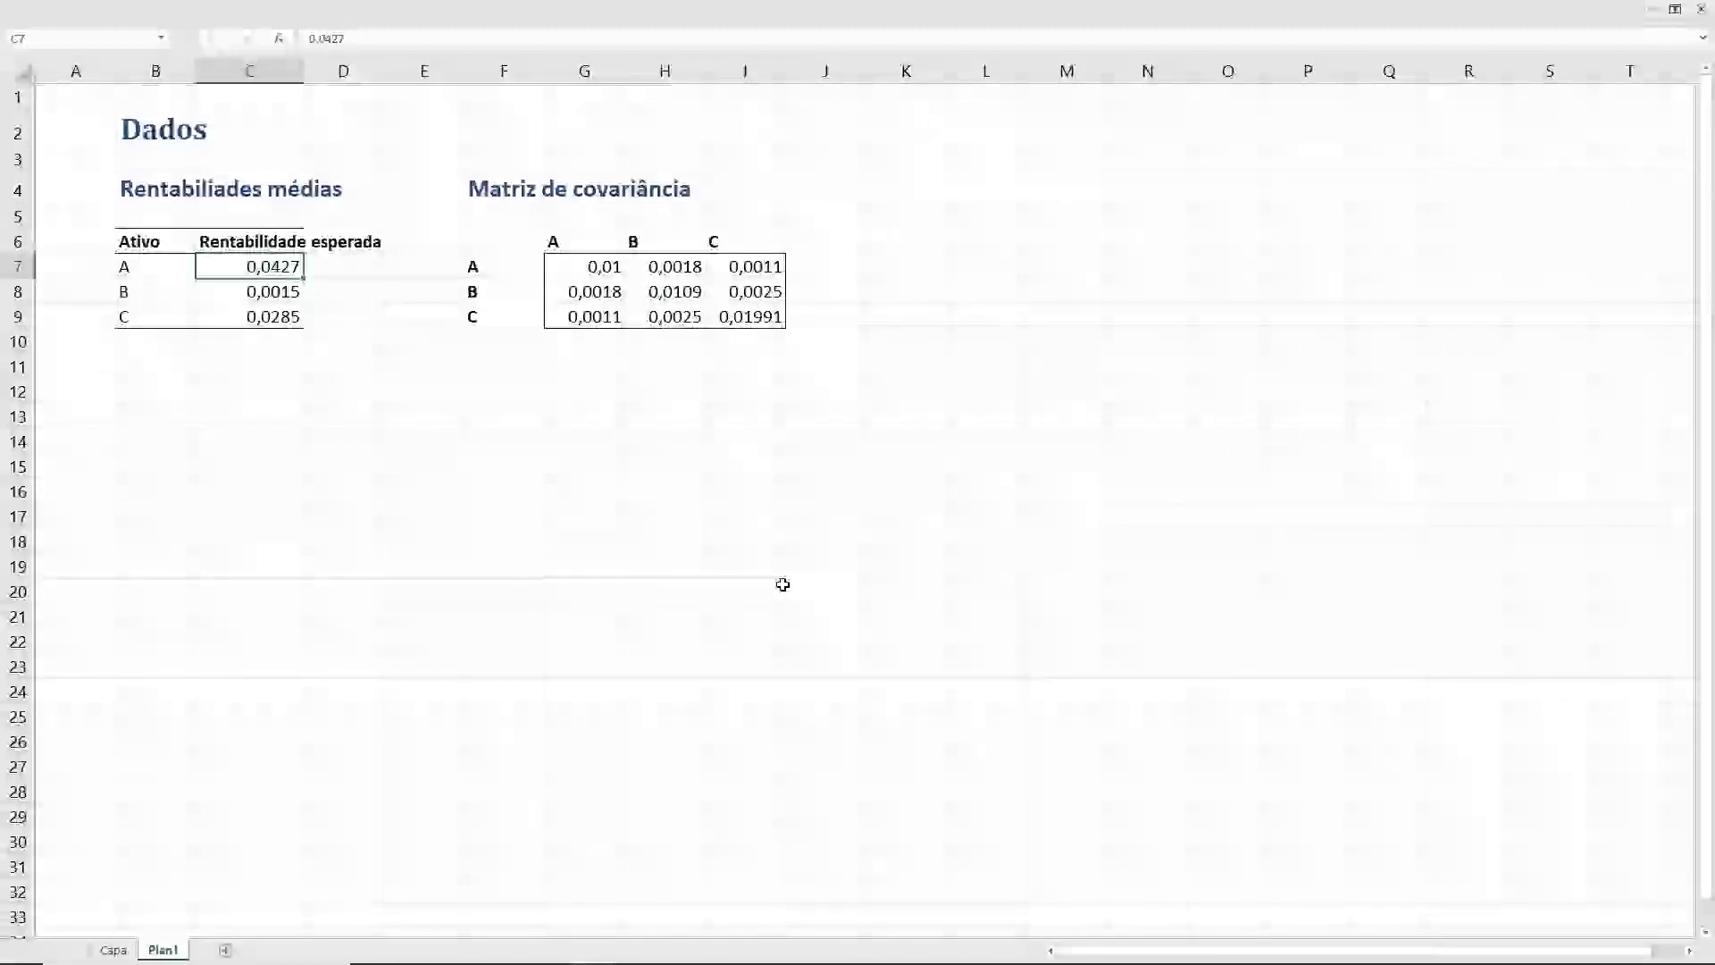
pyautogui.press('Down')
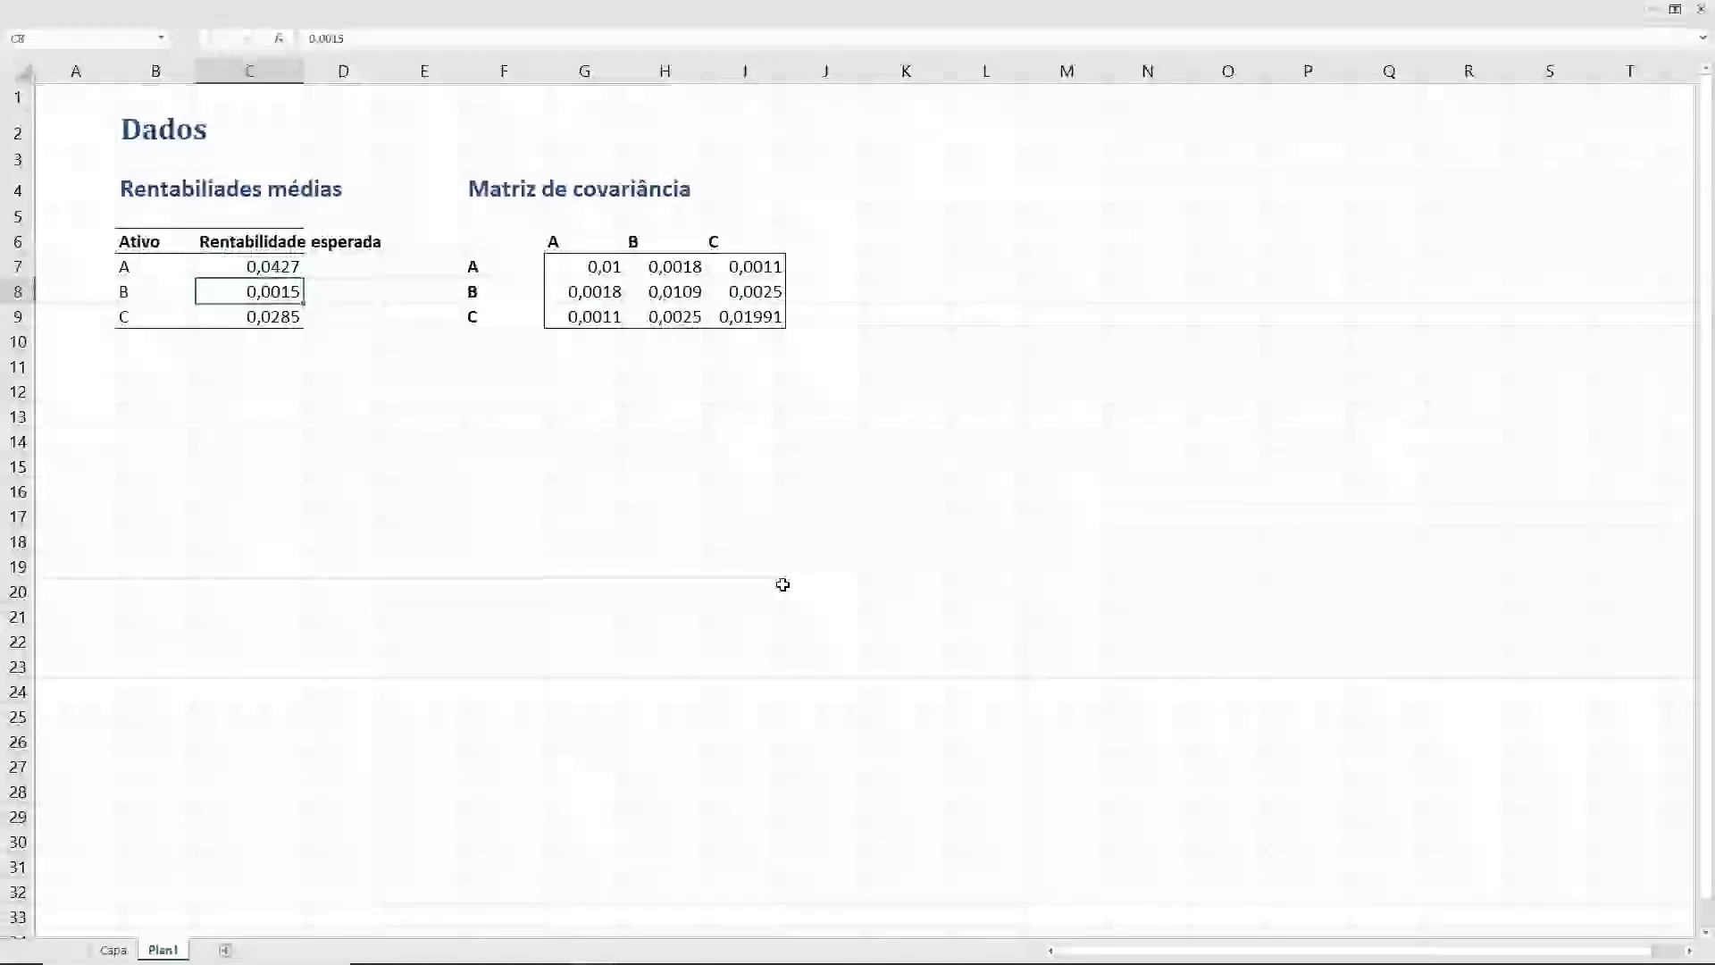
pyautogui.press('Down')
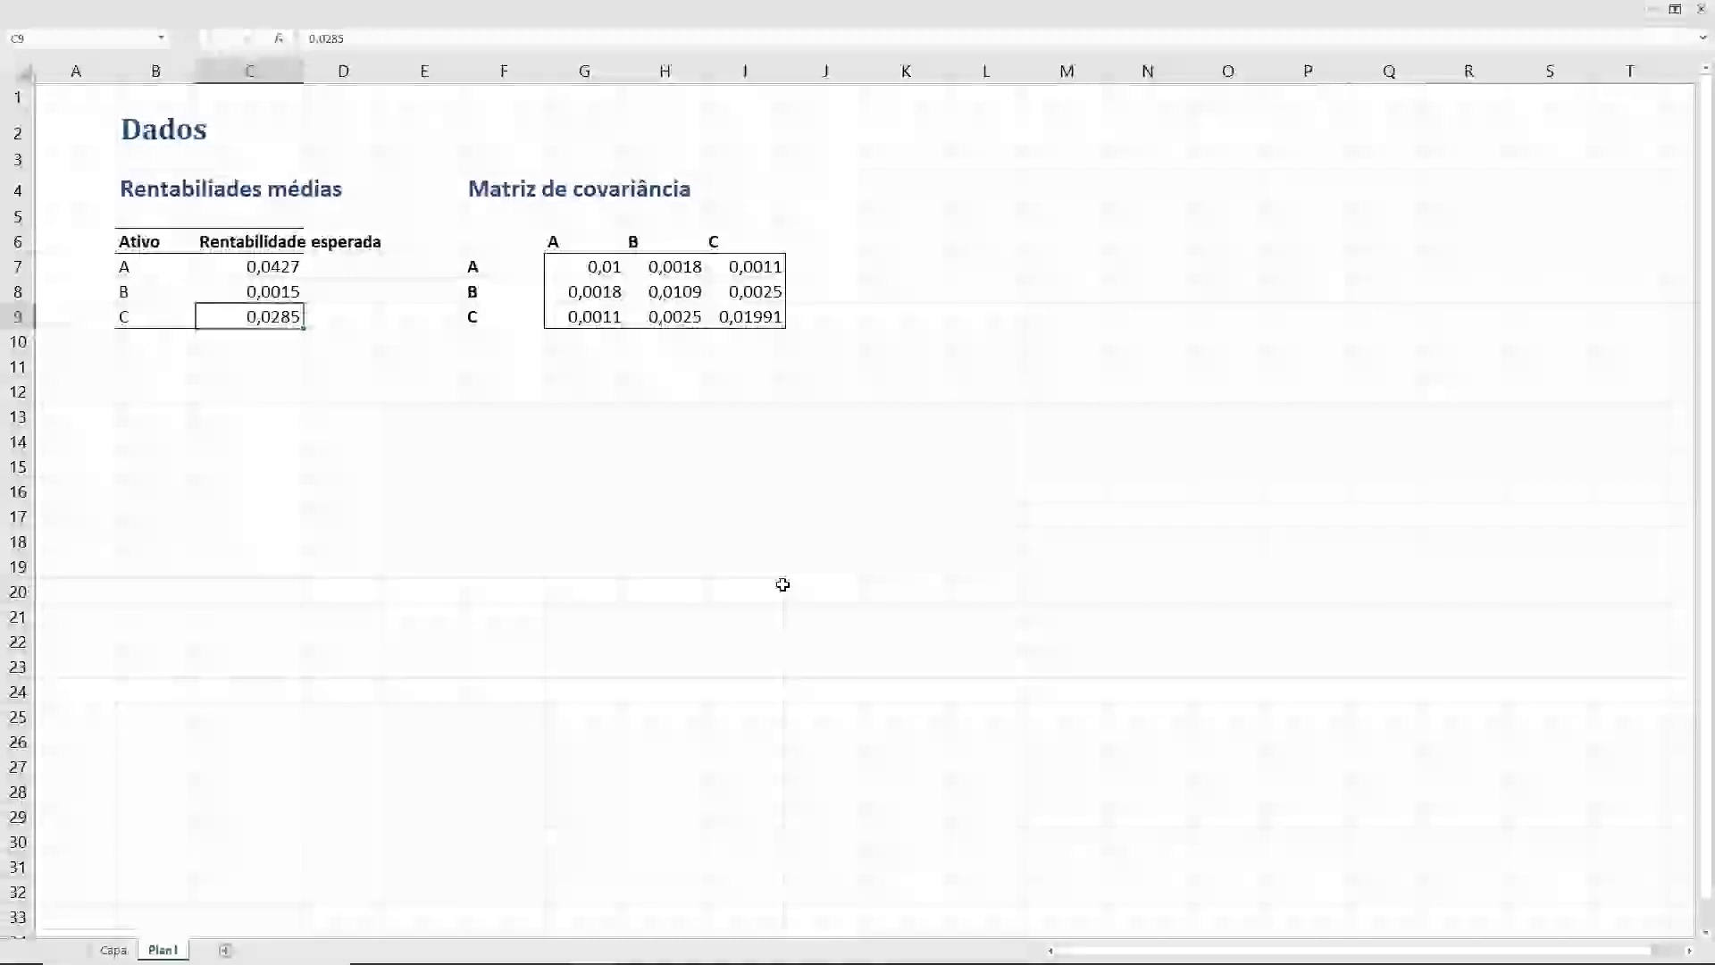
pyautogui.press('Right')
pyautogui.press('Right')
pyautogui.press('Right')
pyautogui.press('Right')
pyautogui.press('Right')
pyautogui.press('Right')
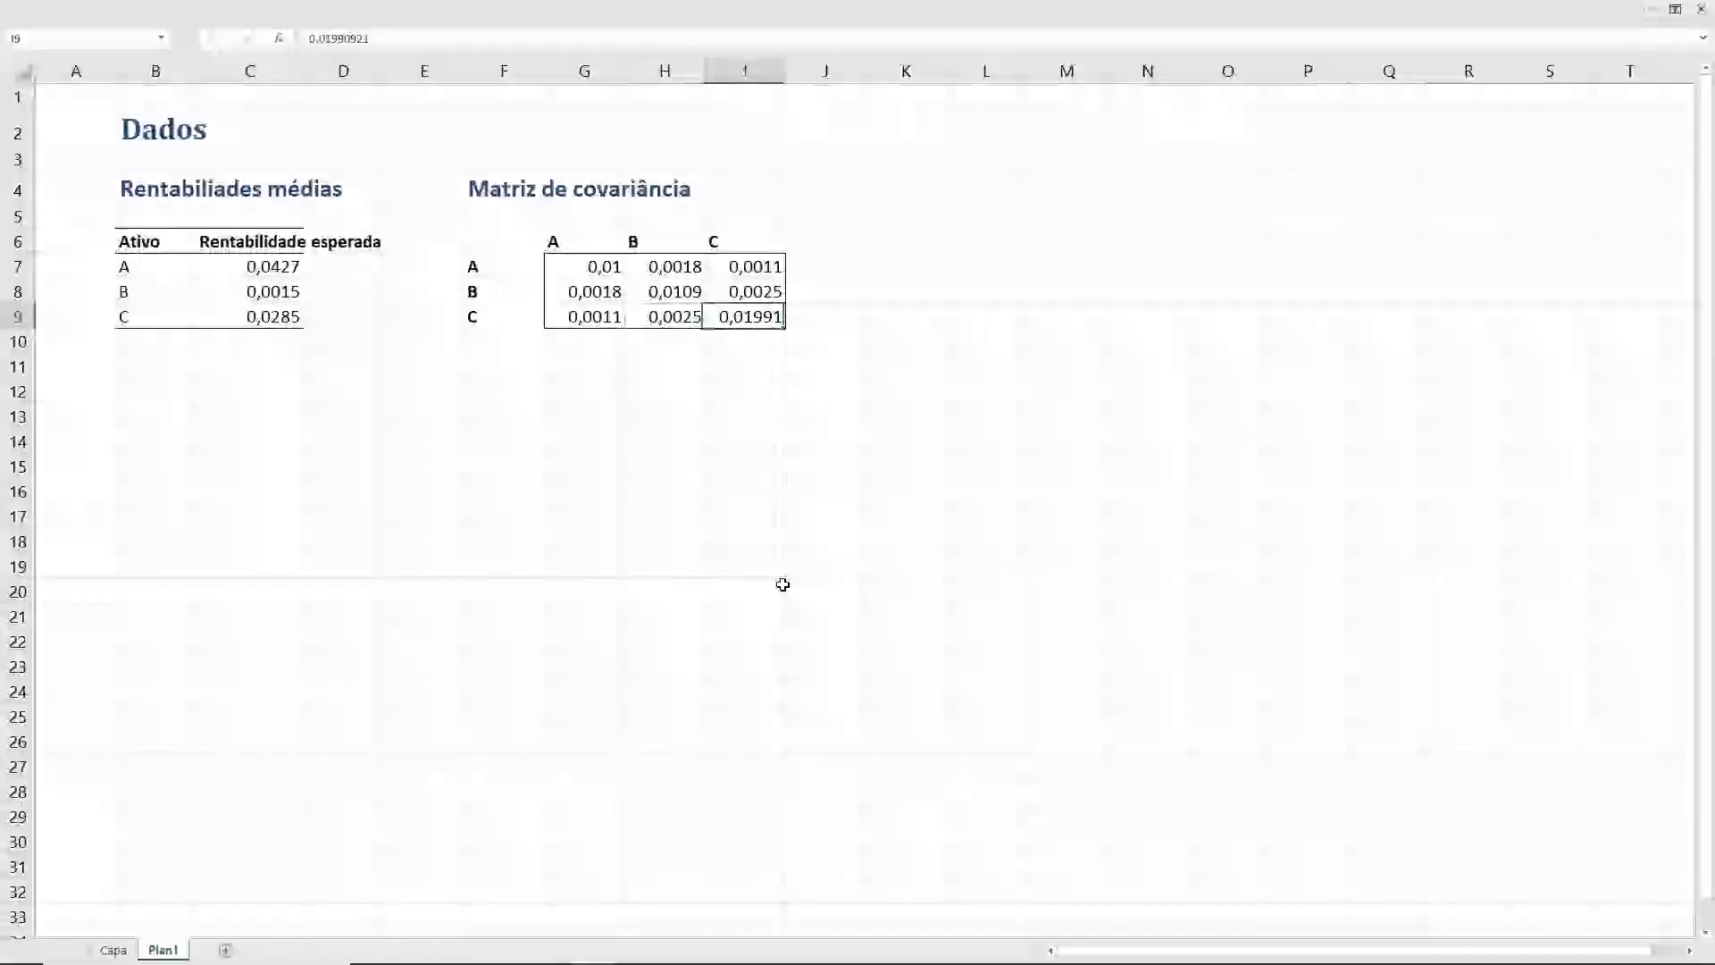
pyautogui.press('Right')
pyautogui.press('Right')
pyautogui.press('Left')
pyautogui.press('Down')
pyautogui.press('Down')
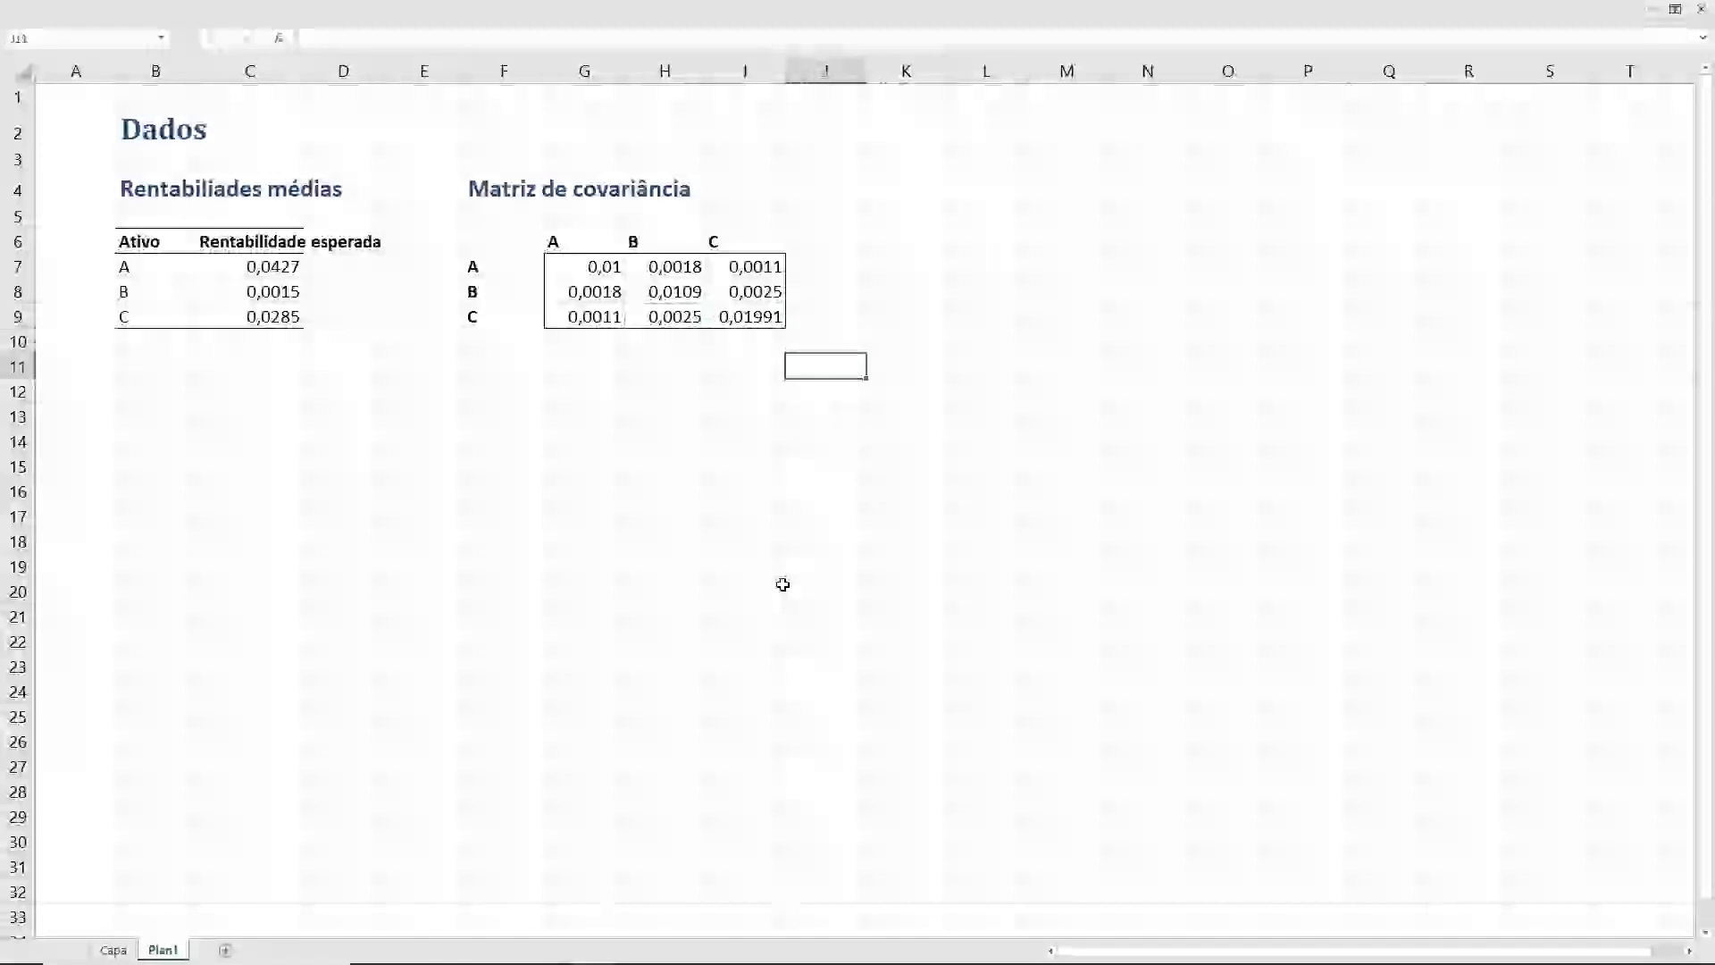
pyautogui.press('Down')
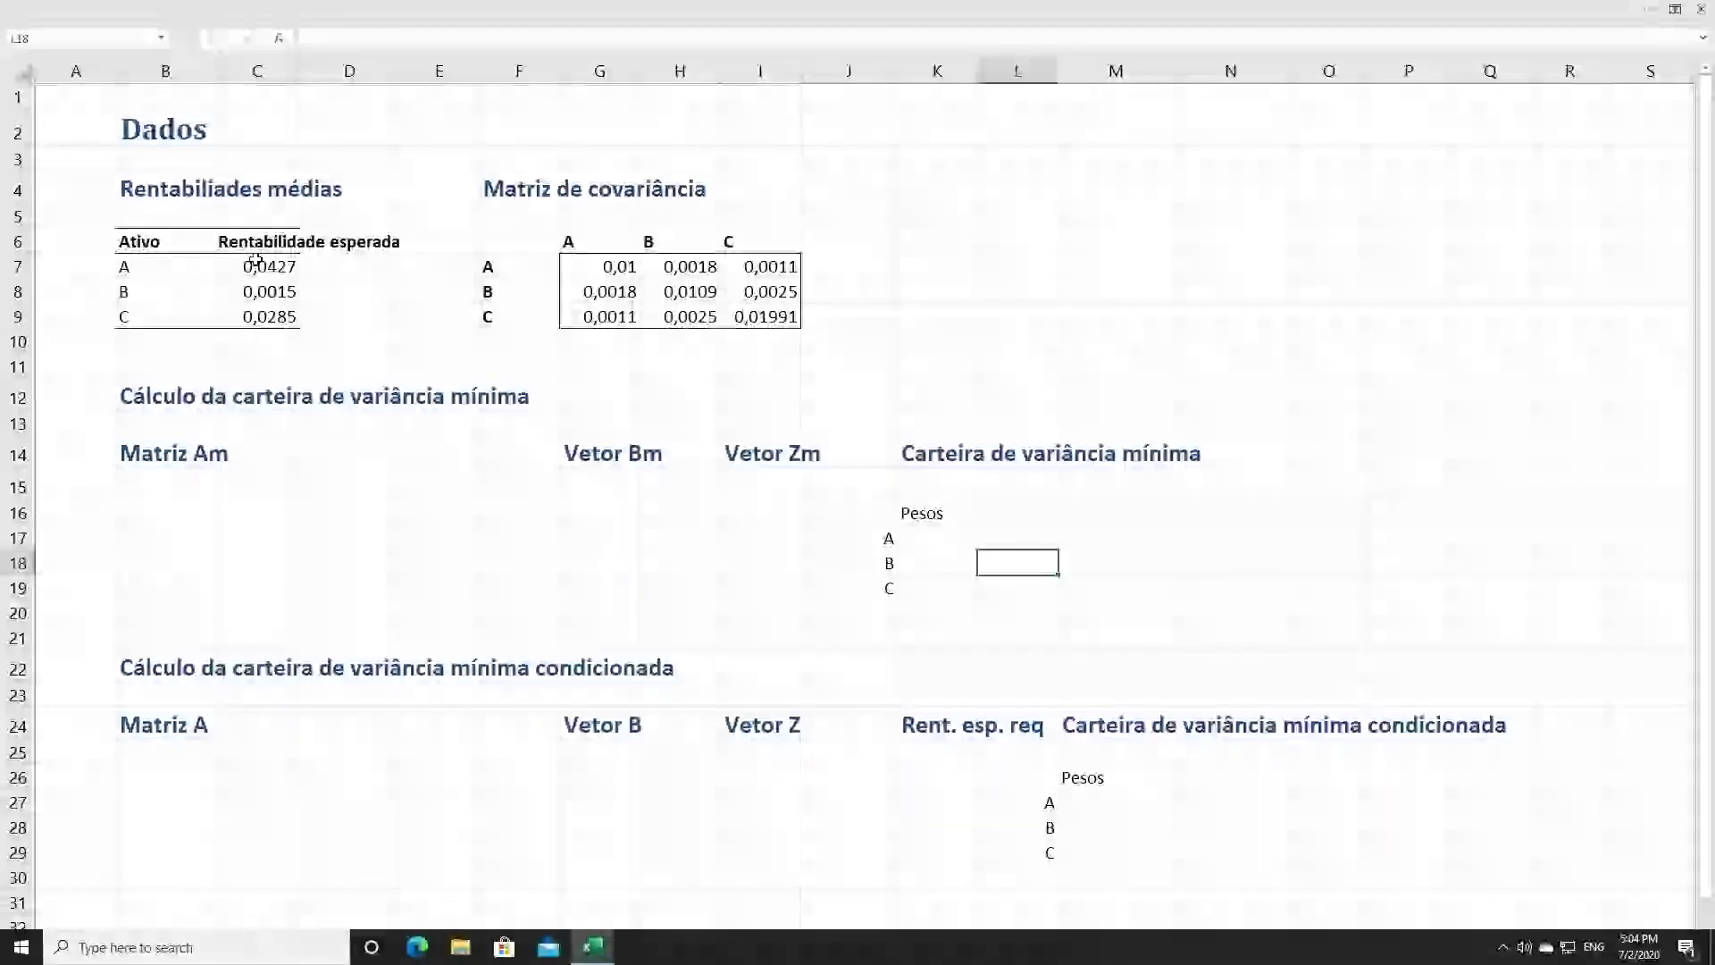
# - Select the three expected return values in C7:C9
pyautogui.moveTo(257, 261); pyautogui.dragTo(266, 315)
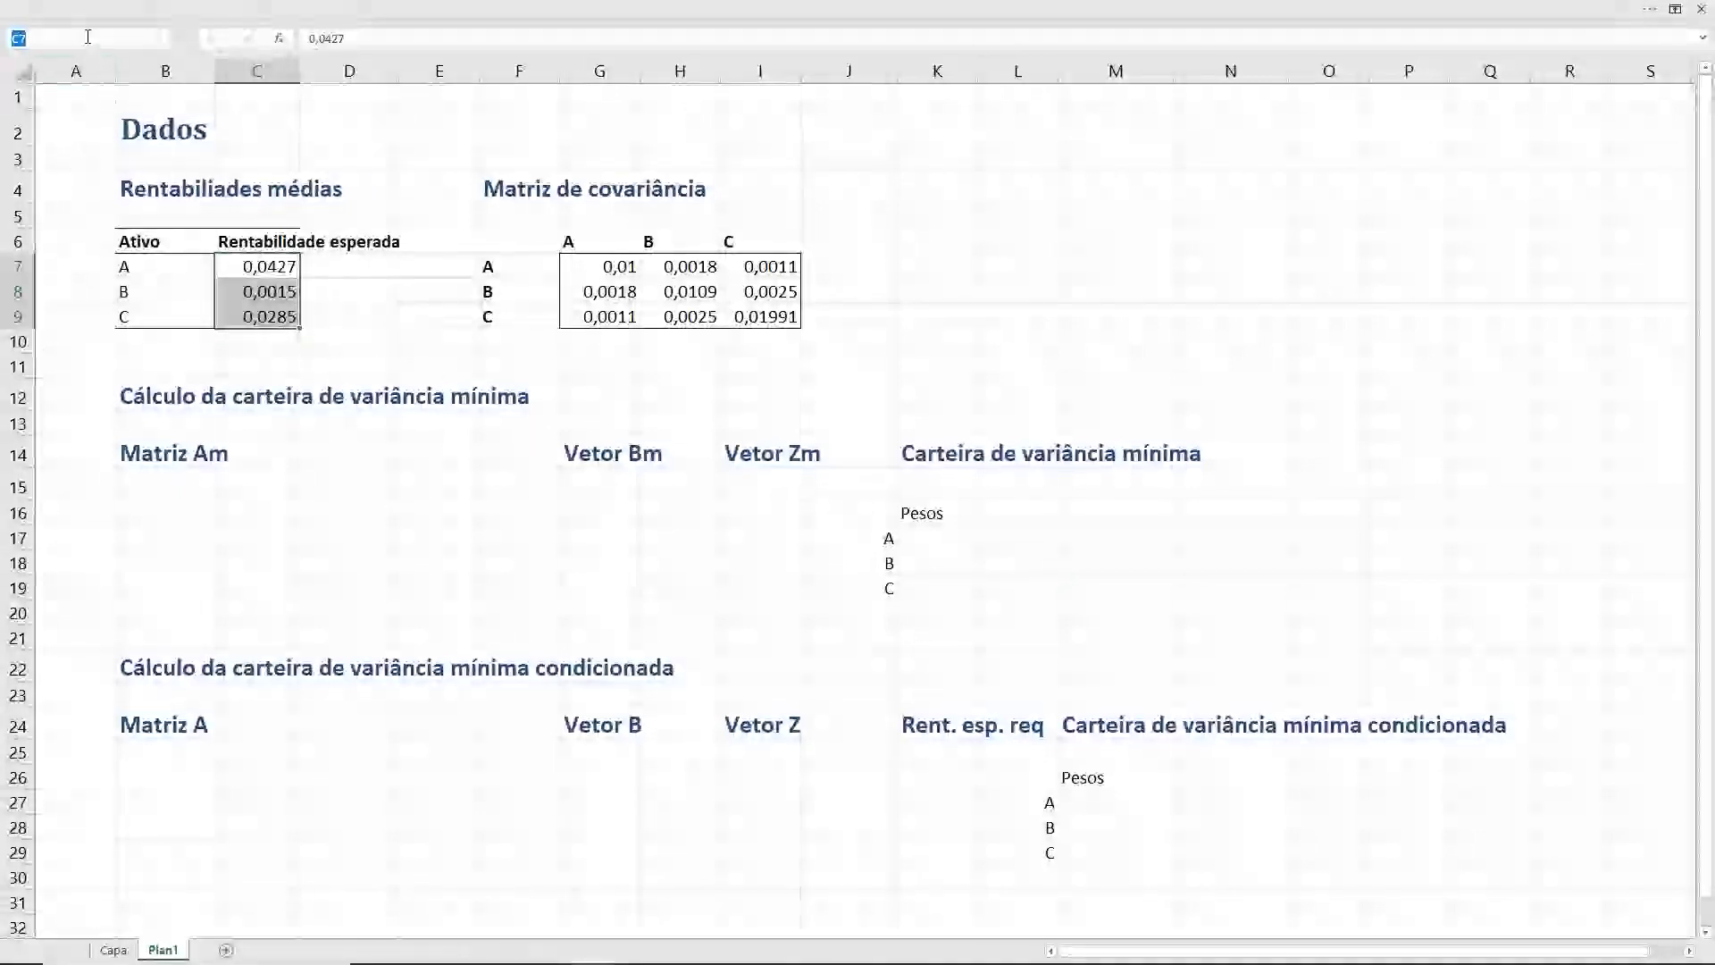
# - Name the expected returns C7:C9 'resp' and the covariance matrix G7:I9 'mcov'
pyautogui.click(88, 37)
pyautogui.write('resp')
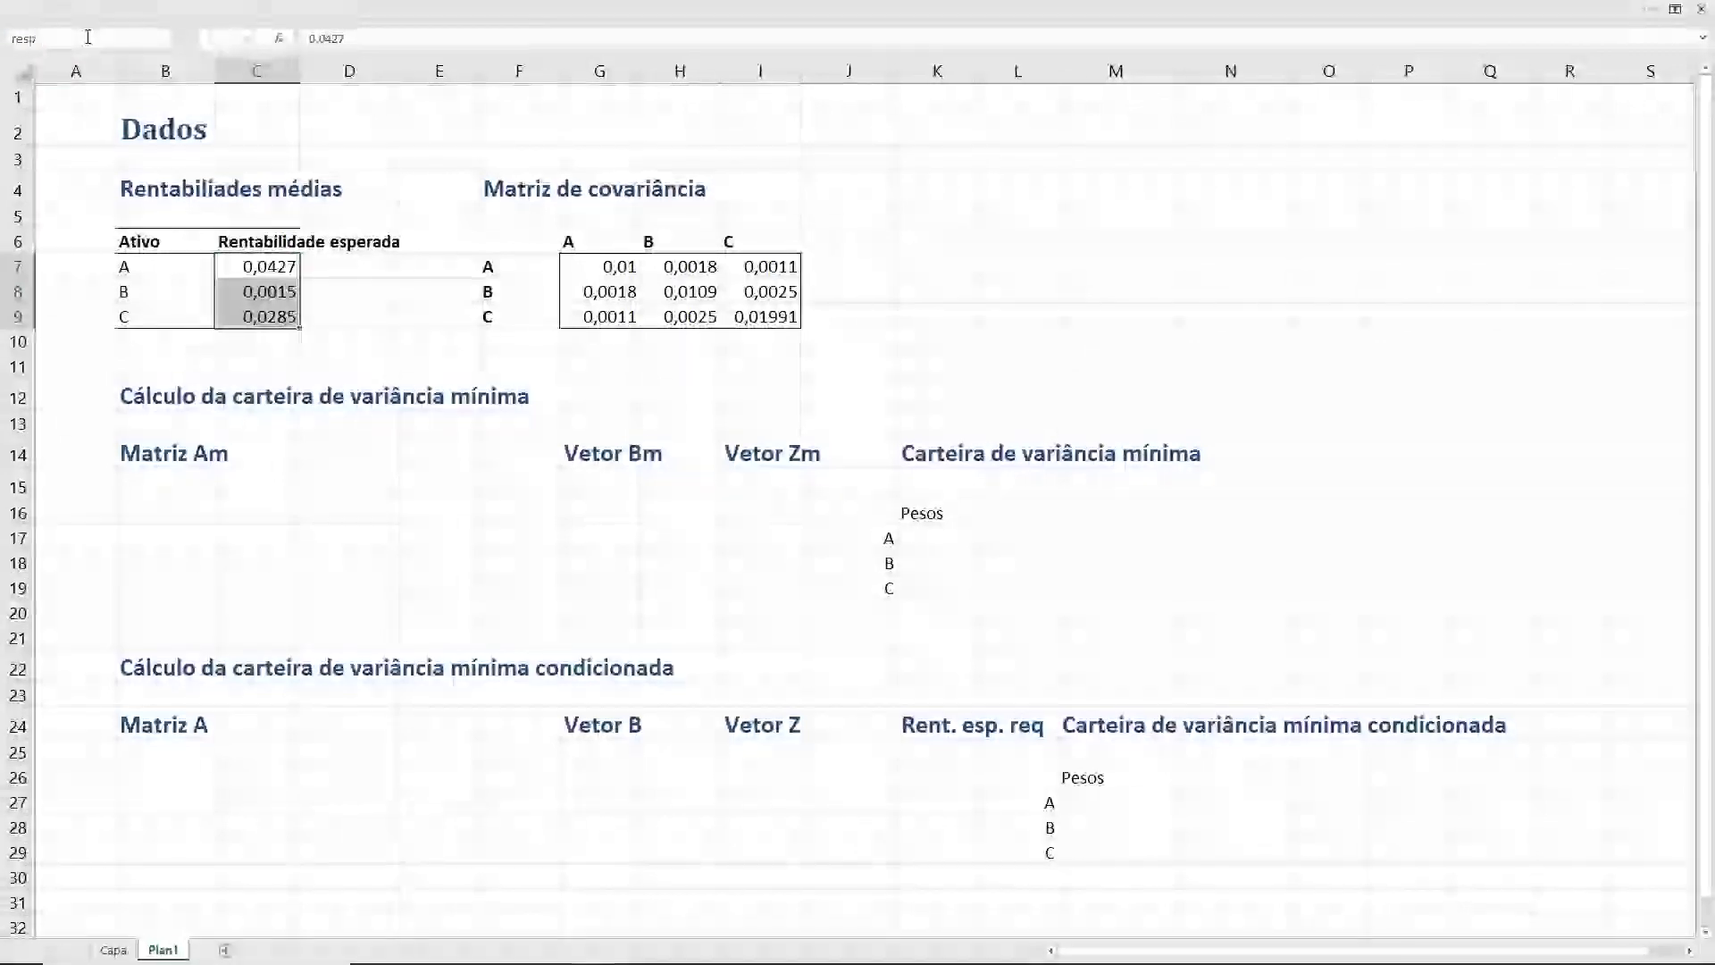
pyautogui.press('Return')
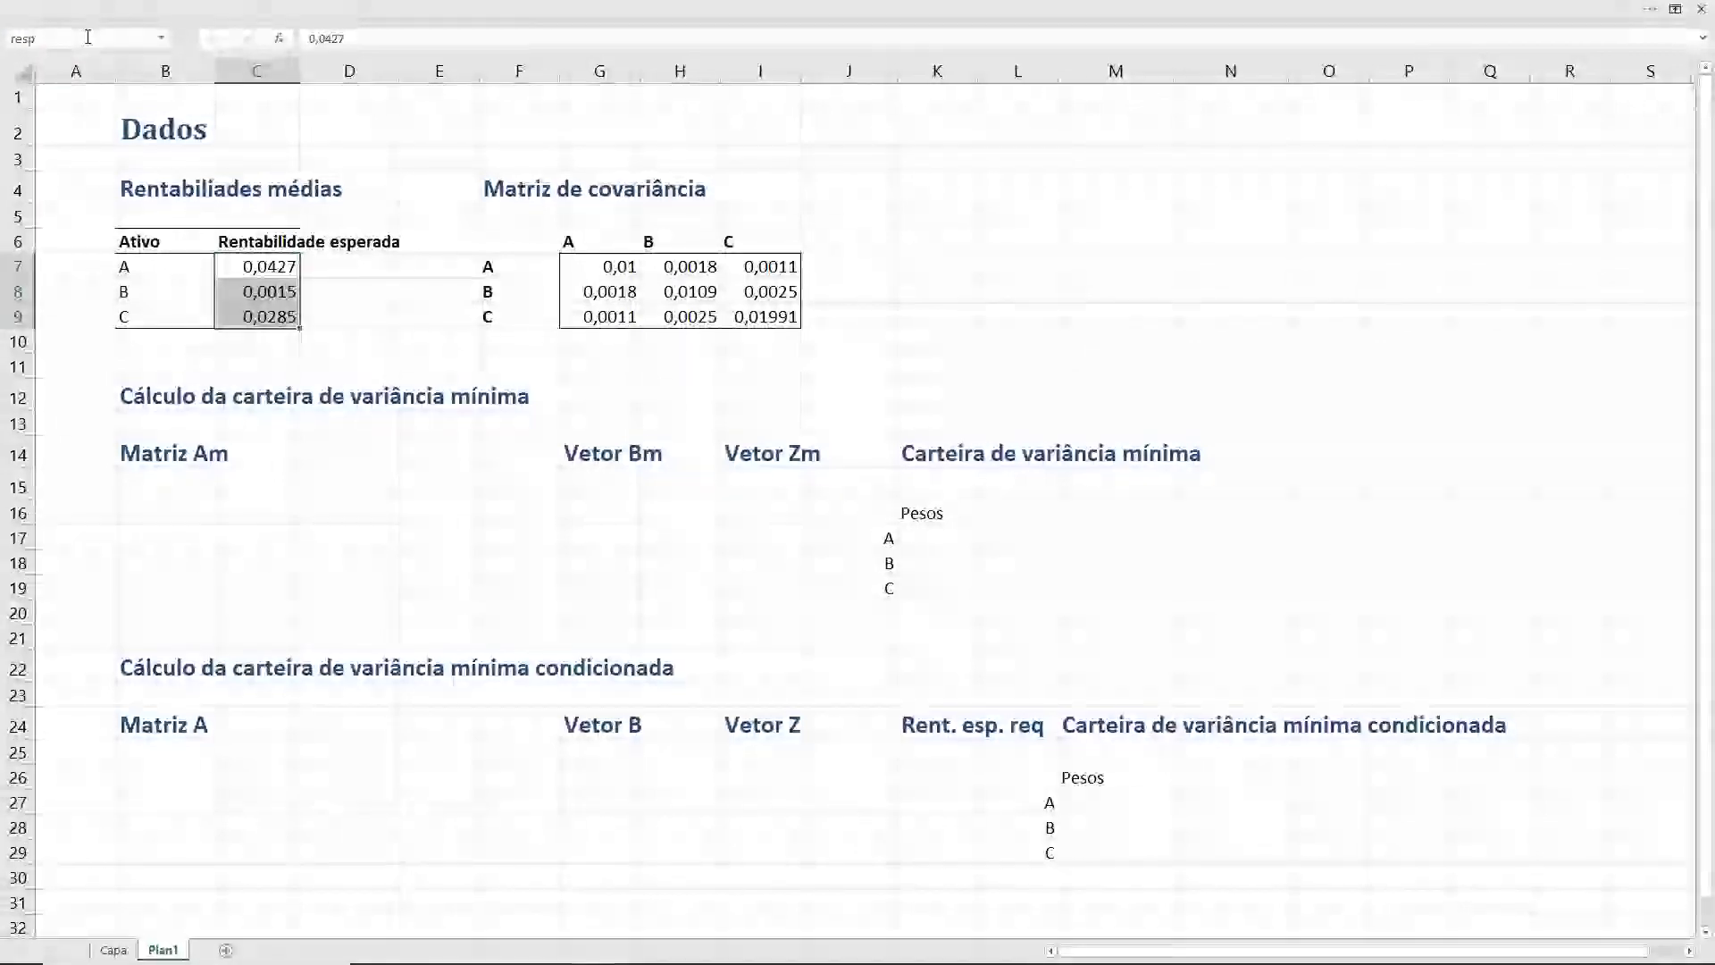
pyautogui.press('Right')
pyautogui.press('Right')
pyautogui.press('Right')
pyautogui.press('Right')
pyautogui.hotkey('shift', 'Right')
pyautogui.hotkey('shift', 'Right')
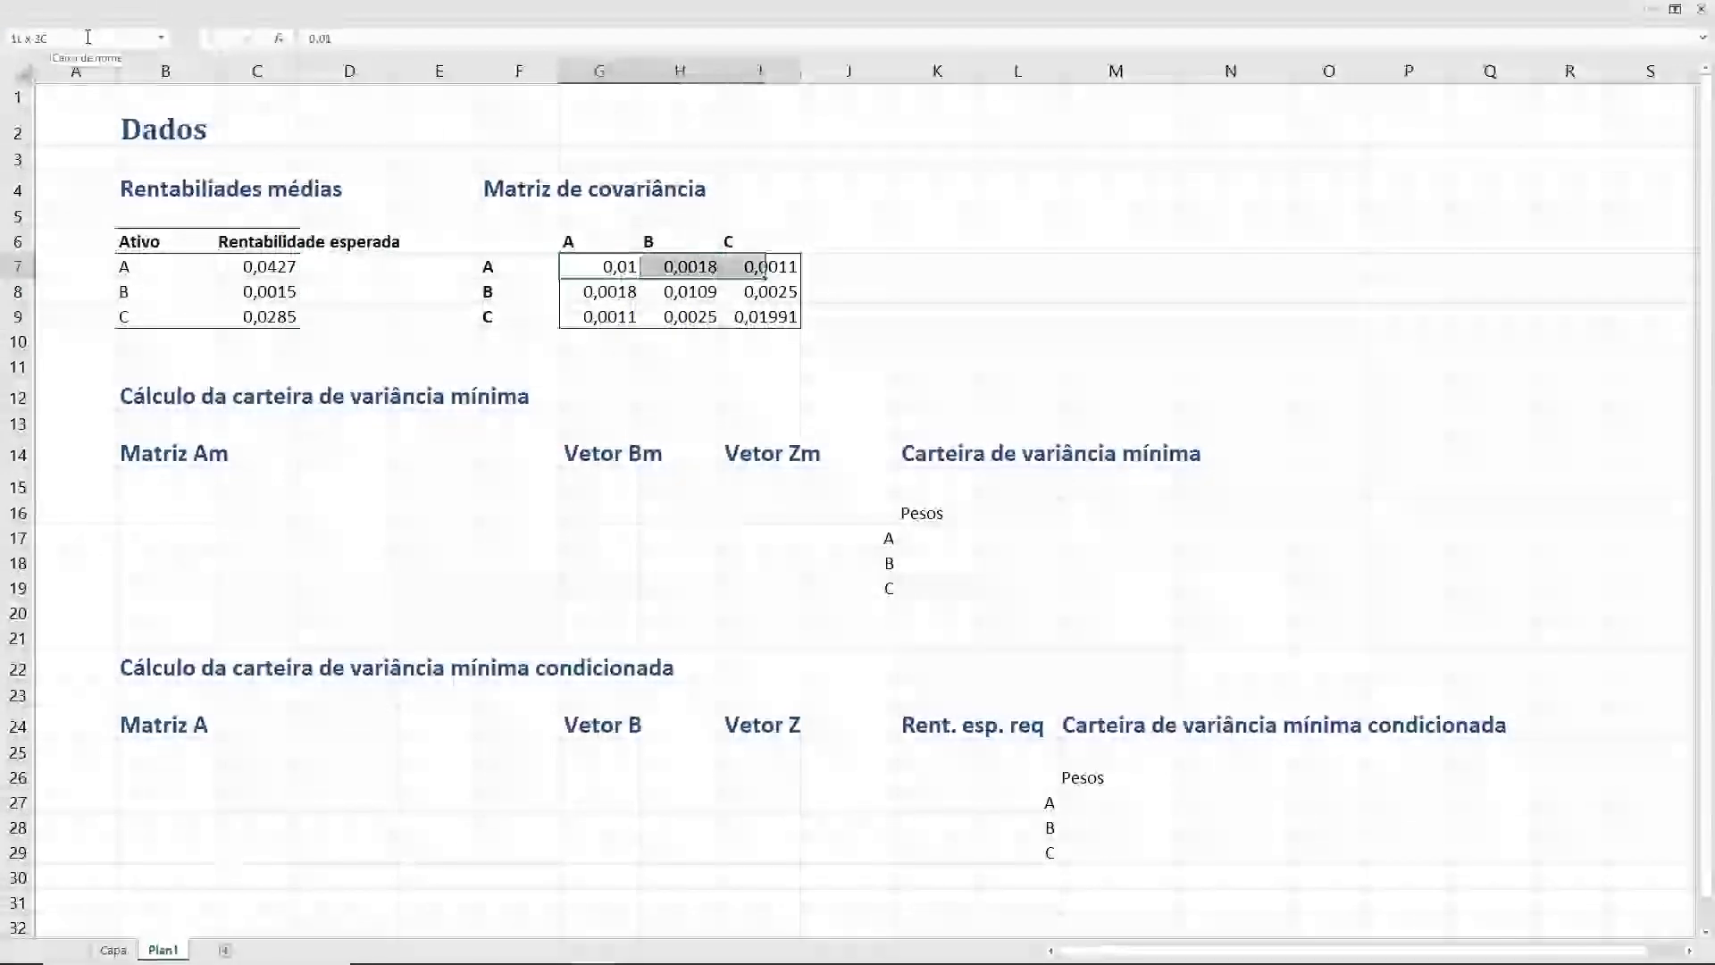
pyautogui.hotkey('shift', 'Down')
pyautogui.hotkey('shift', 'Down')
pyautogui.click(88, 37)
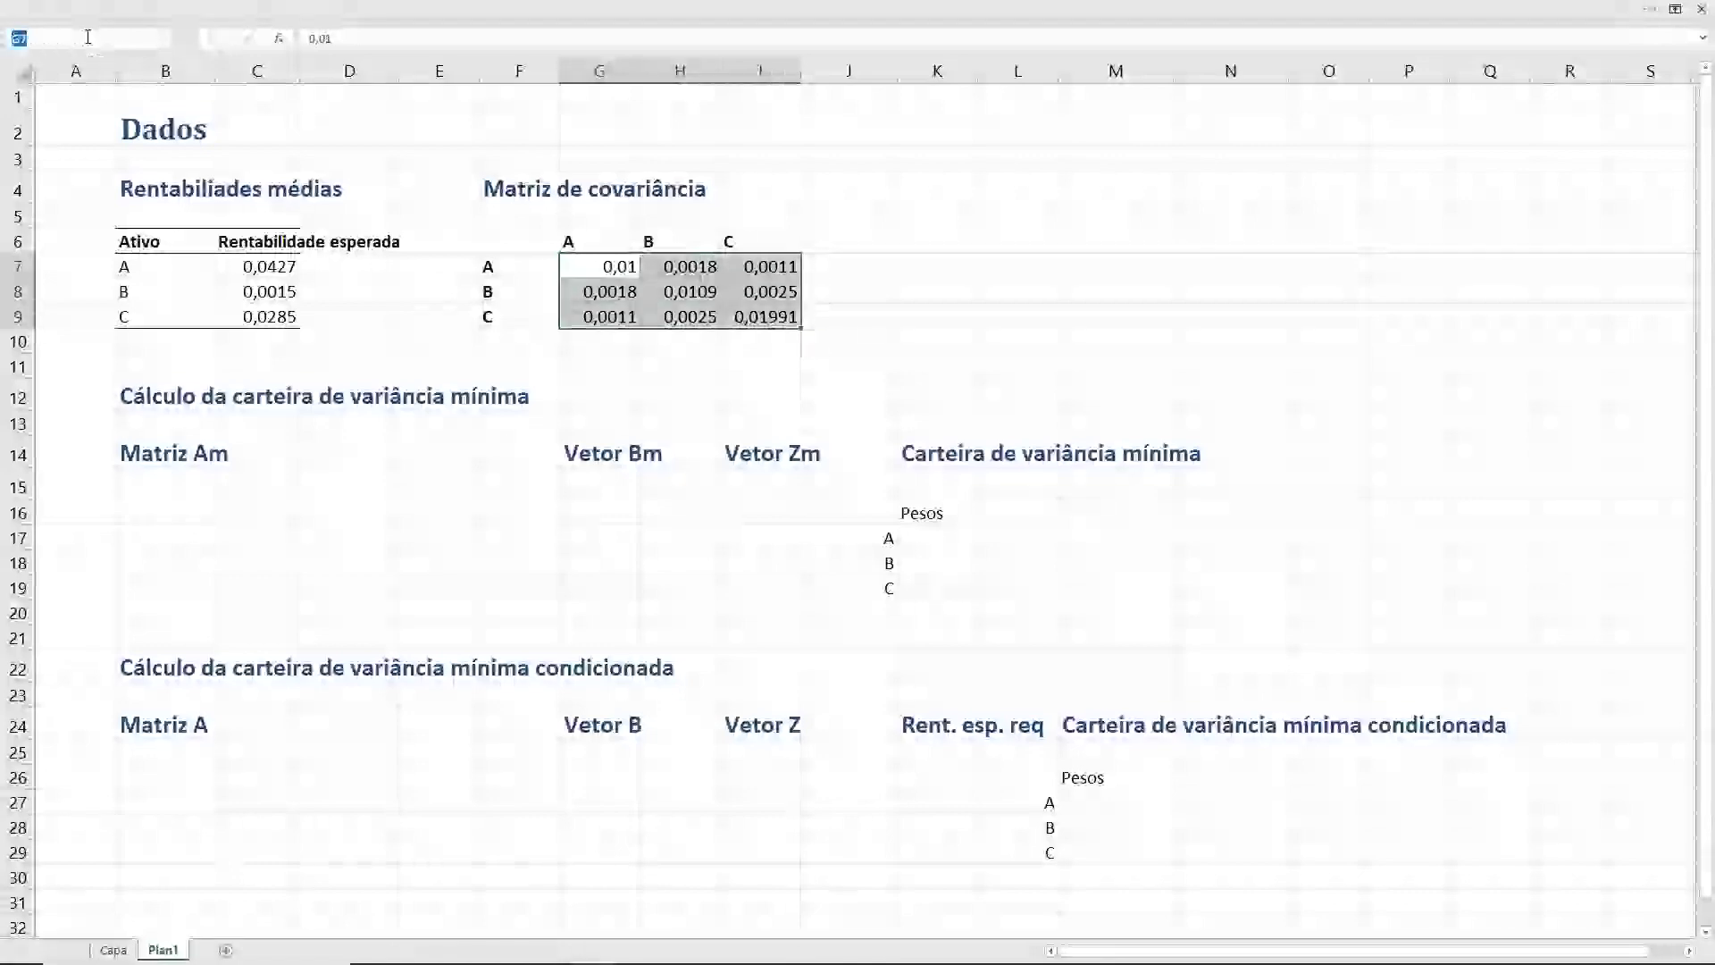
pyautogui.write('mc')
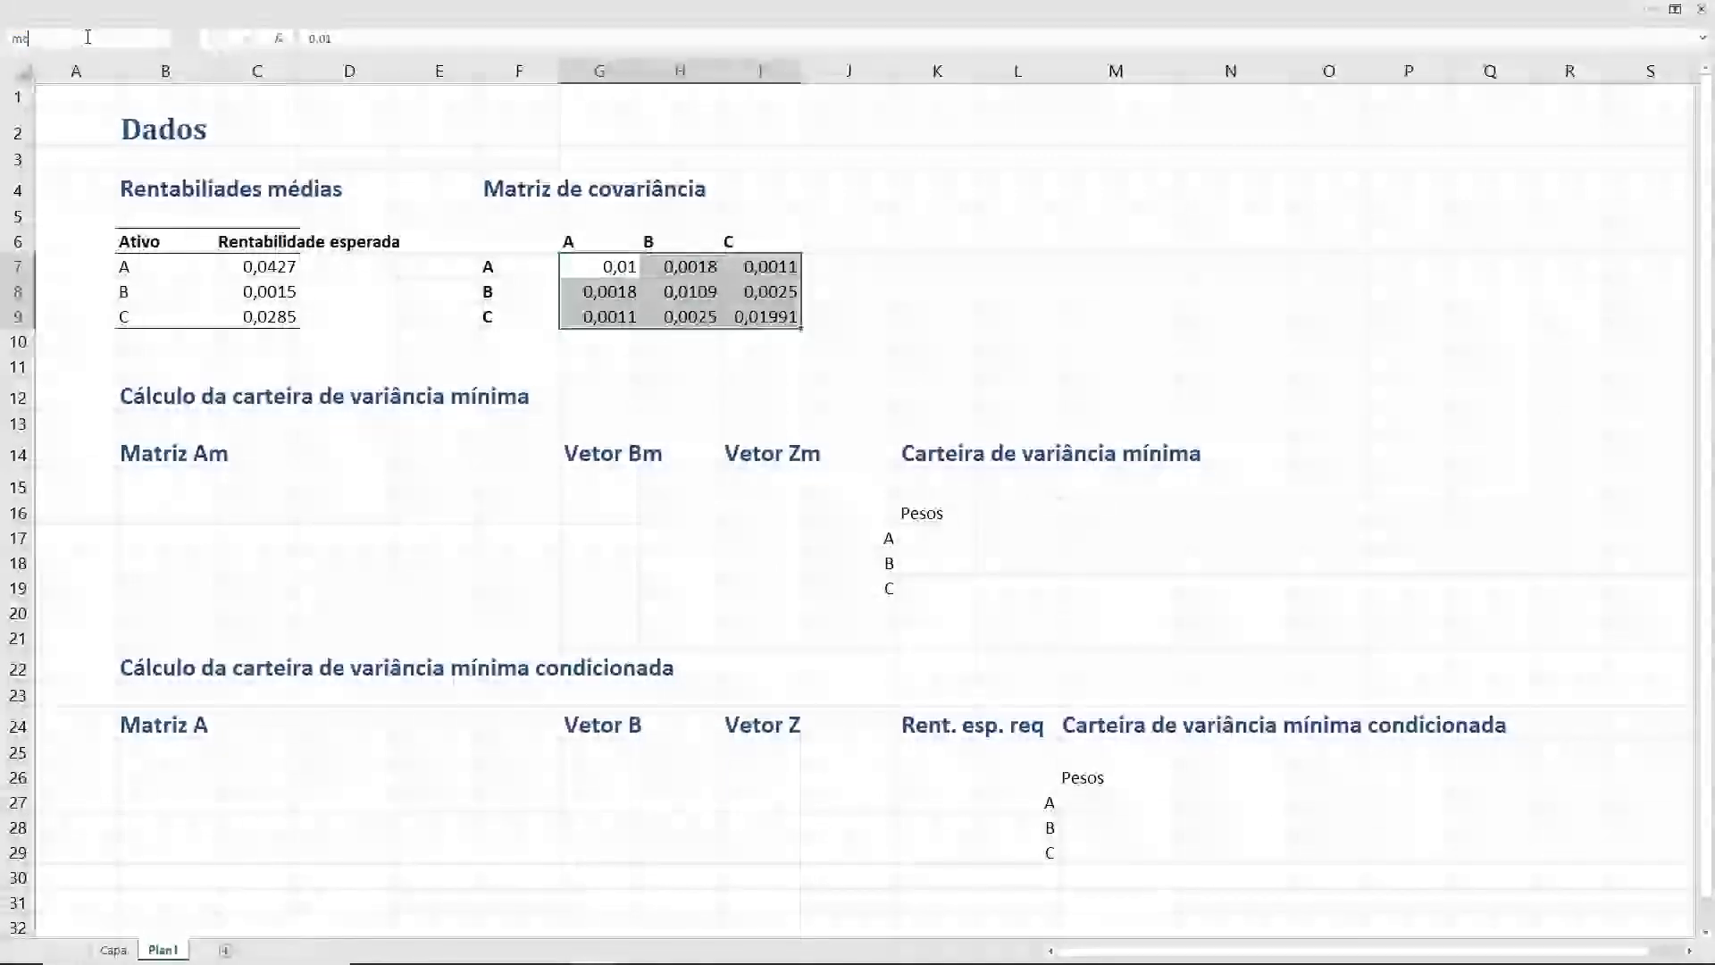
pyautogui.write('ov')
pyautogui.press('Return')
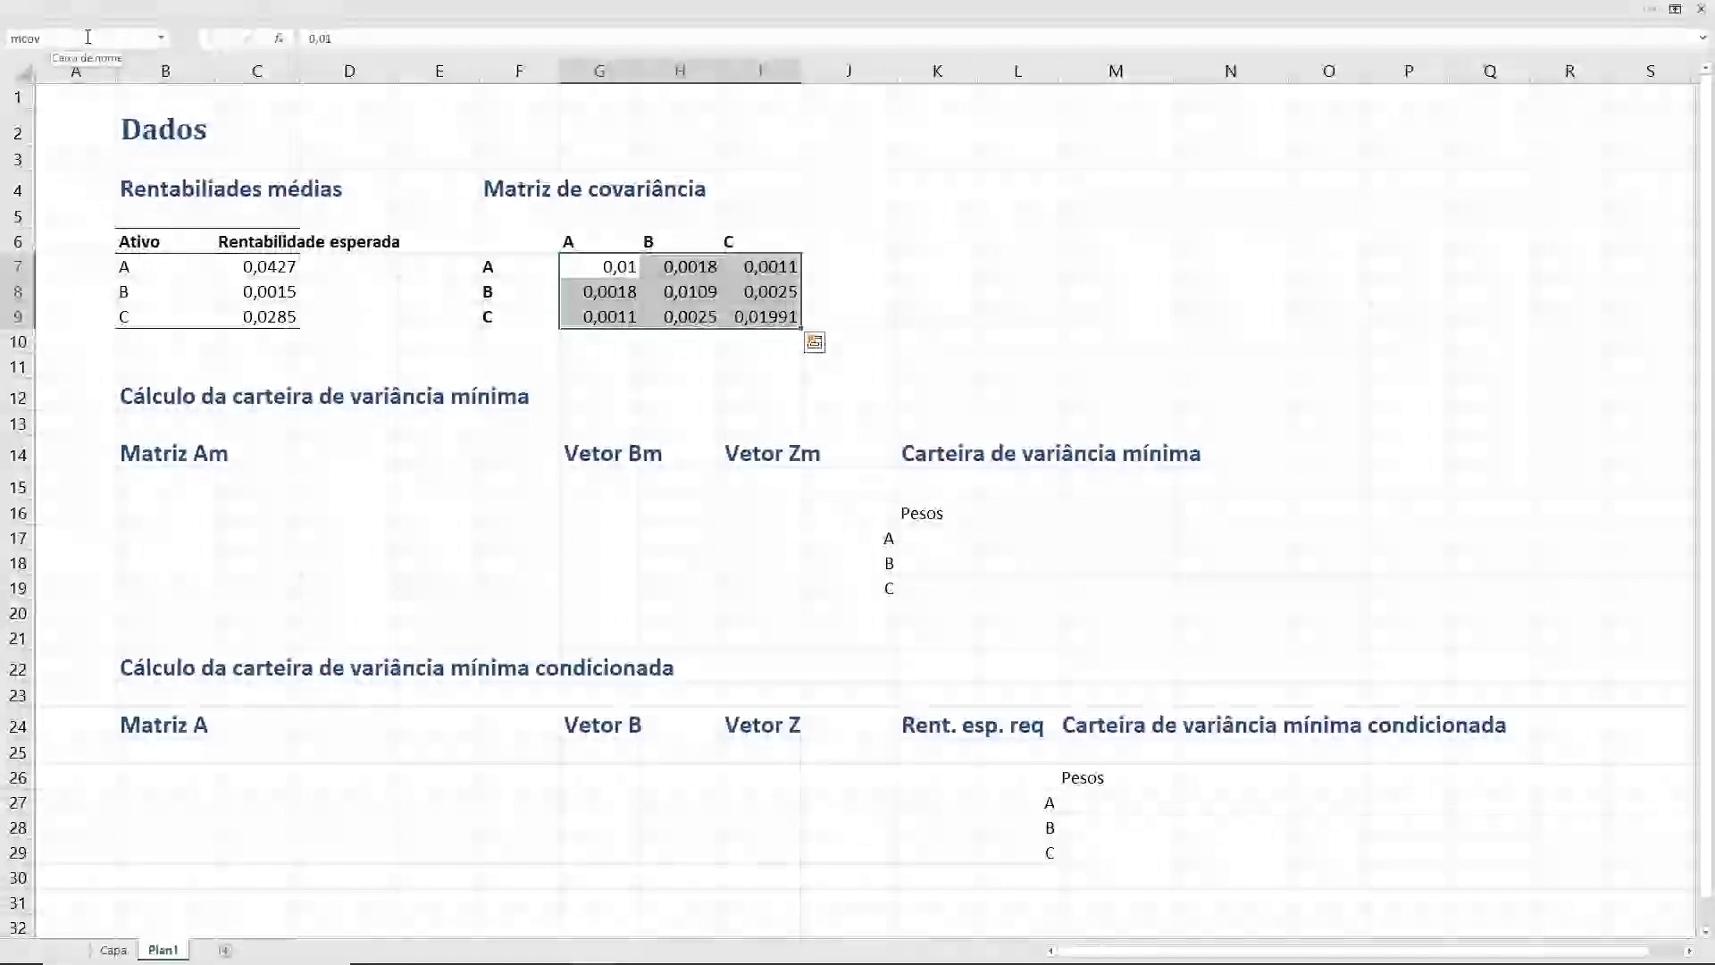
# - Switch over to the minimum-variance lecture slides in the PDF viewer
pyautogui.press('super')
pyautogui.press('Escape')
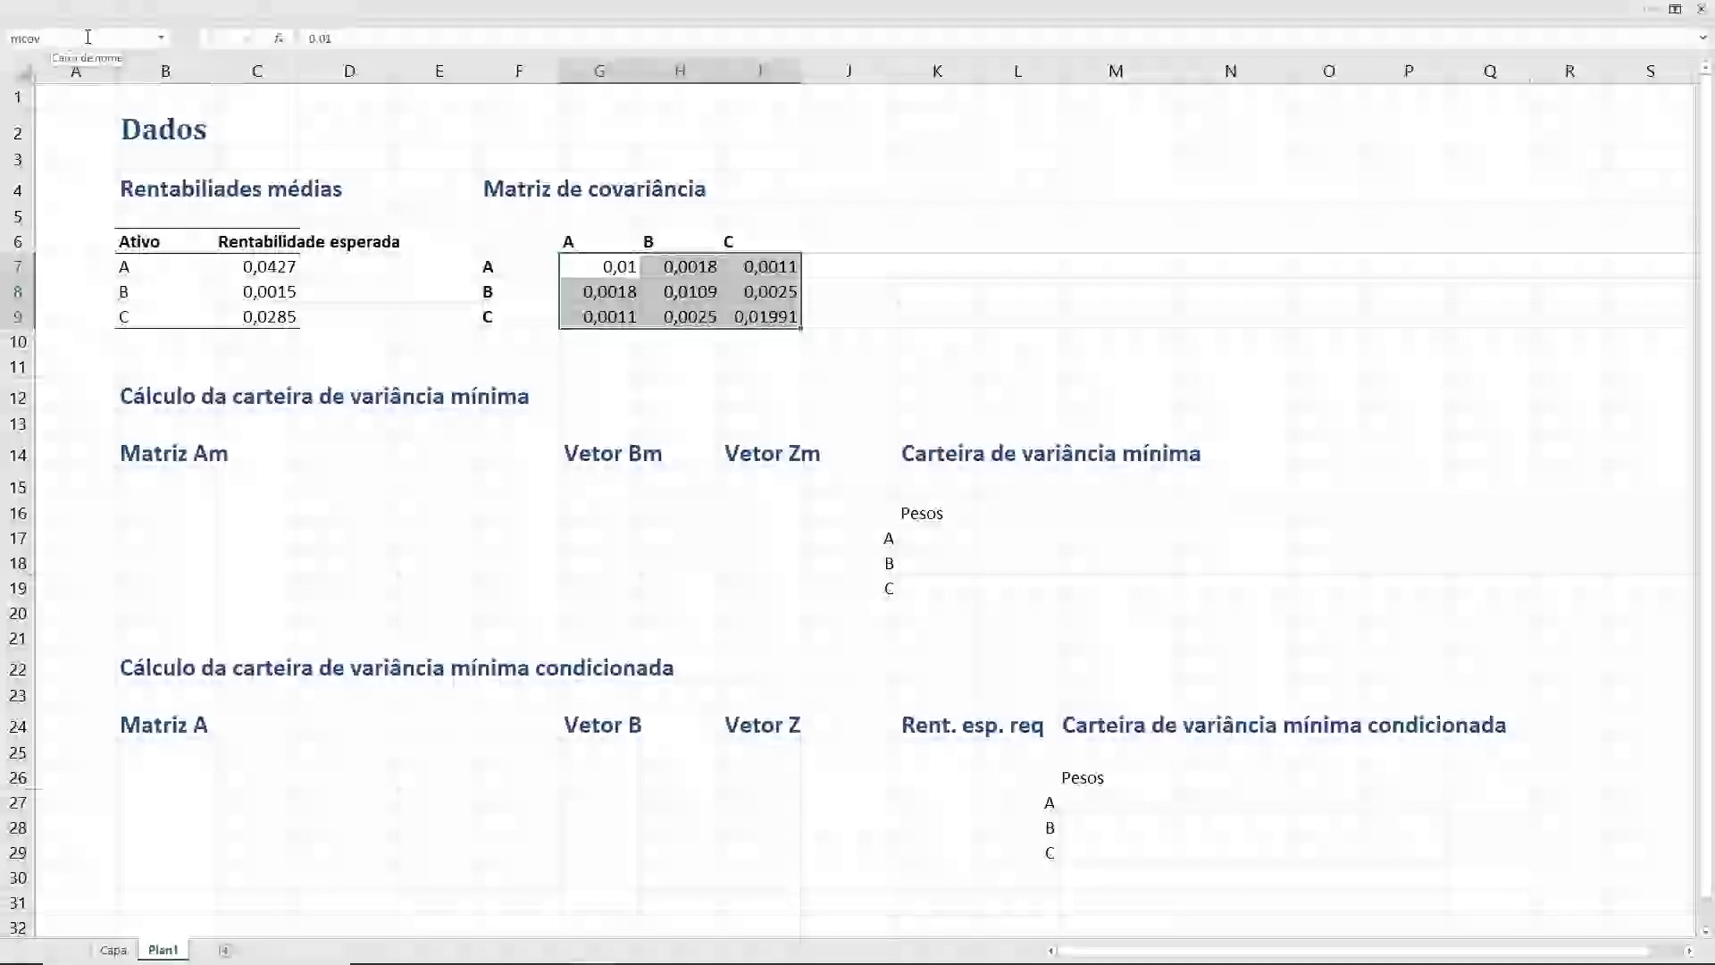
pyautogui.hotkey('alt', 'Tab')
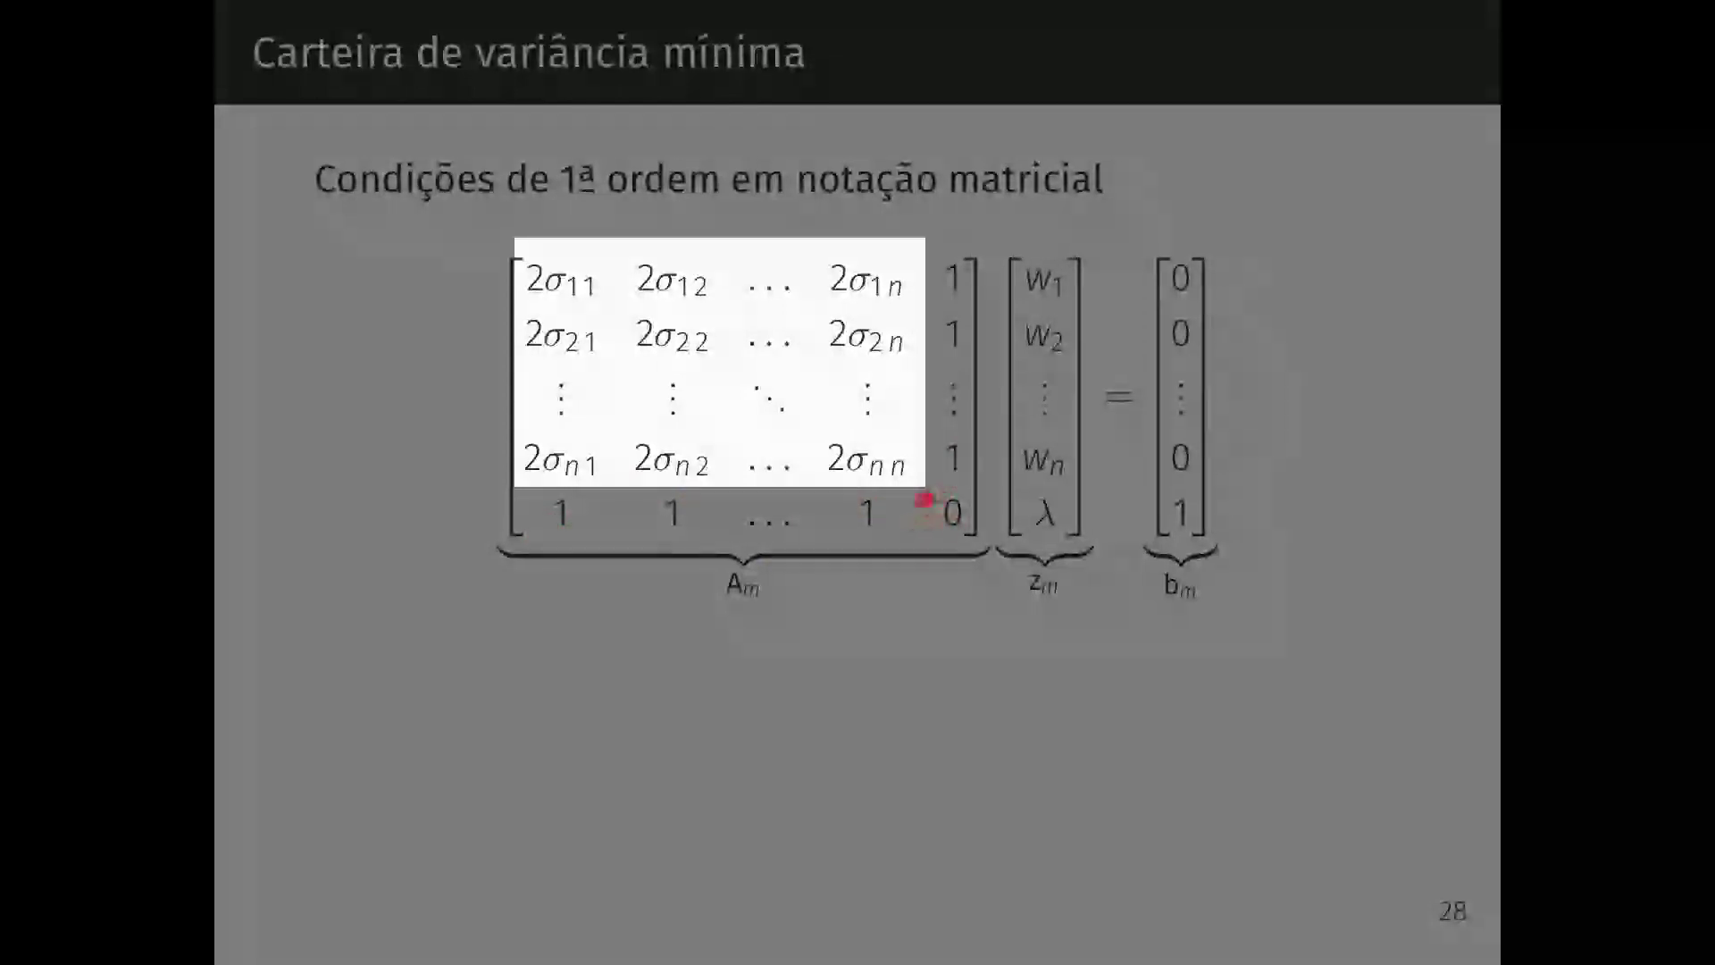
pyautogui.moveTo(925, 497); pyautogui.dragTo(978, 533)
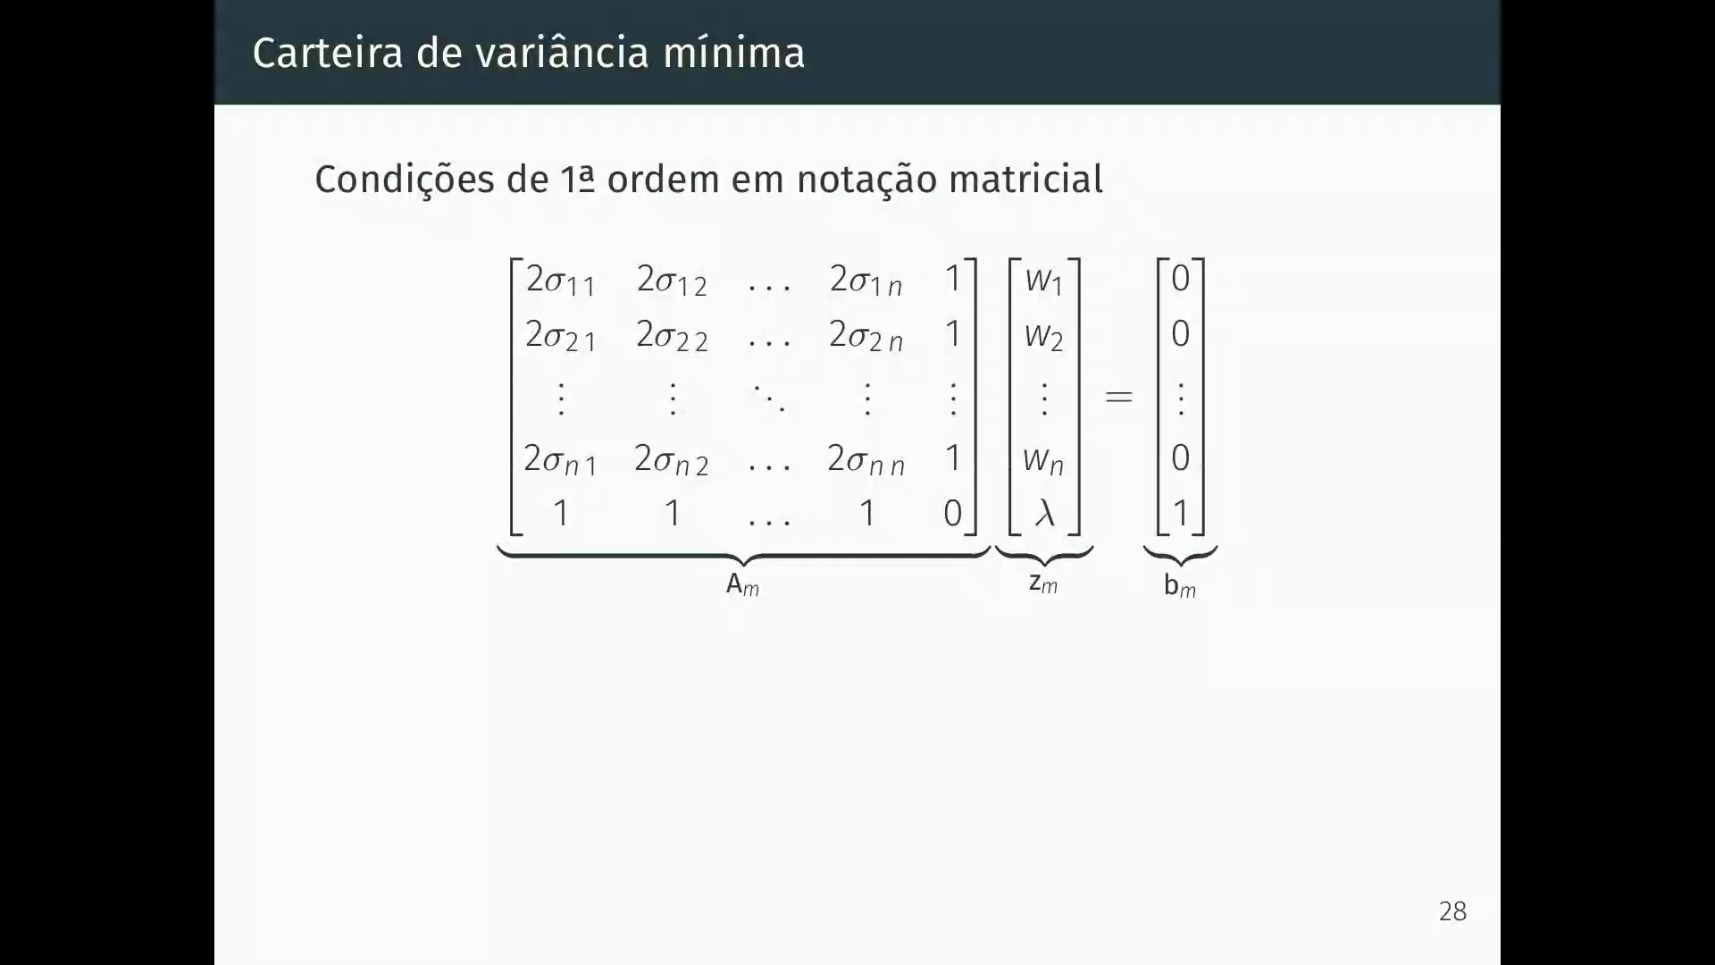
pyautogui.moveTo(1132, 247); pyautogui.dragTo(1240, 487)
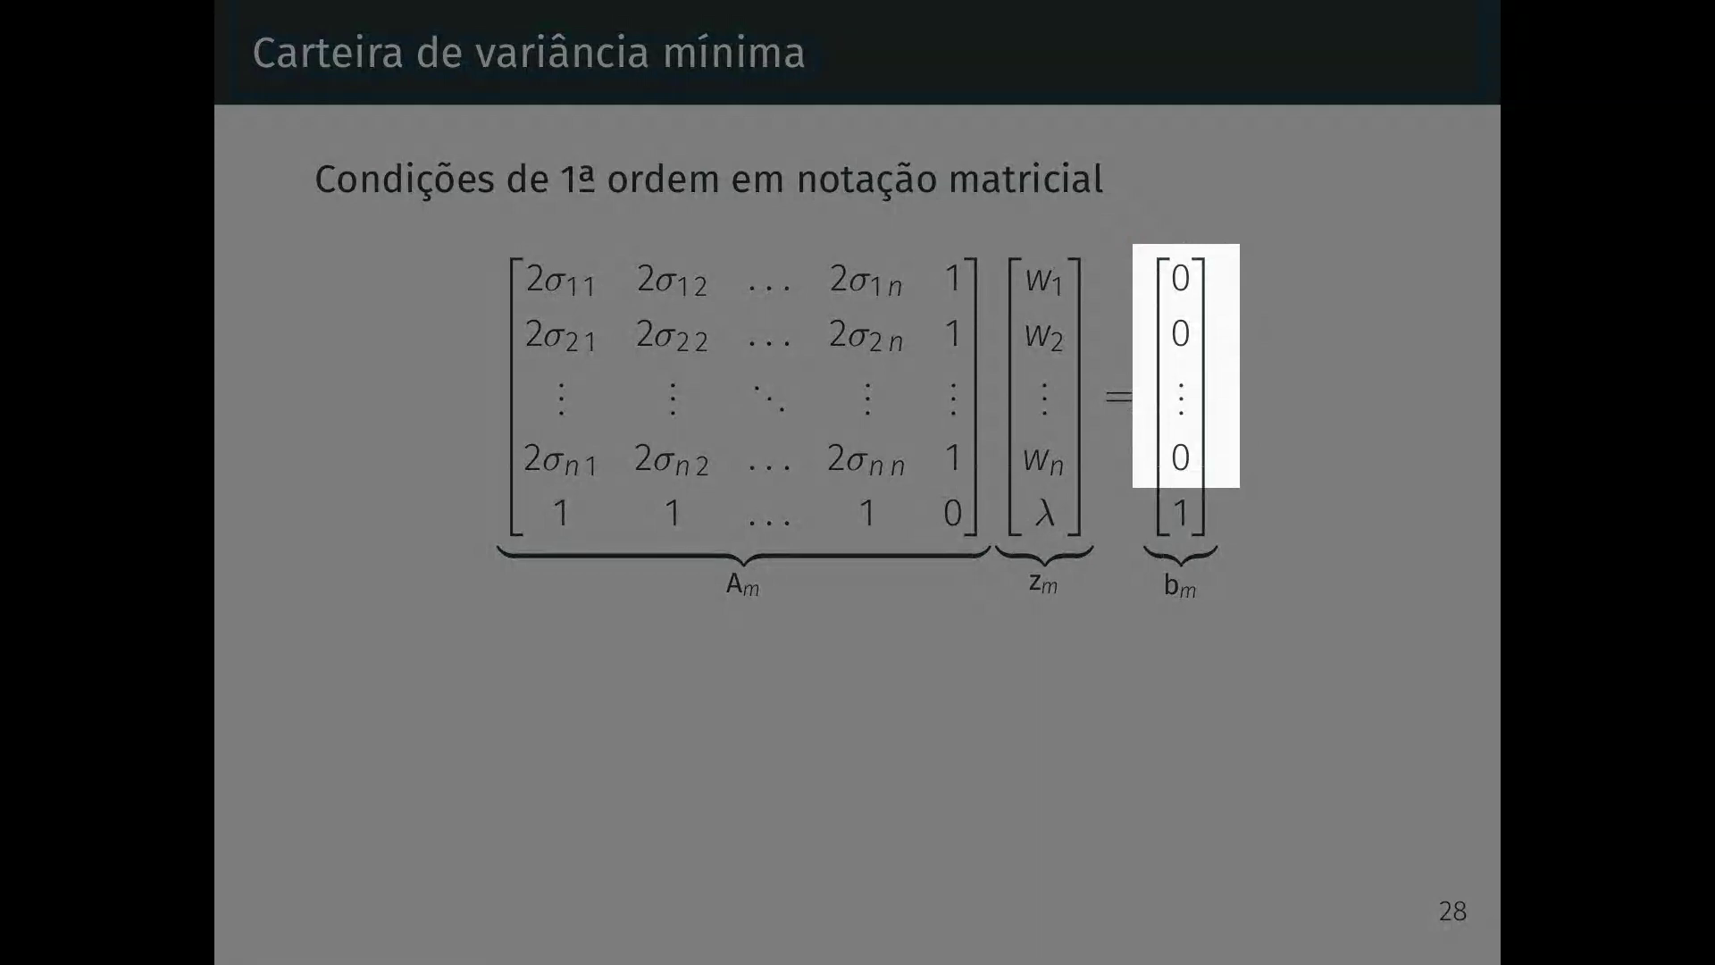
pyautogui.moveTo(1240, 486); pyautogui.dragTo(1238, 539)
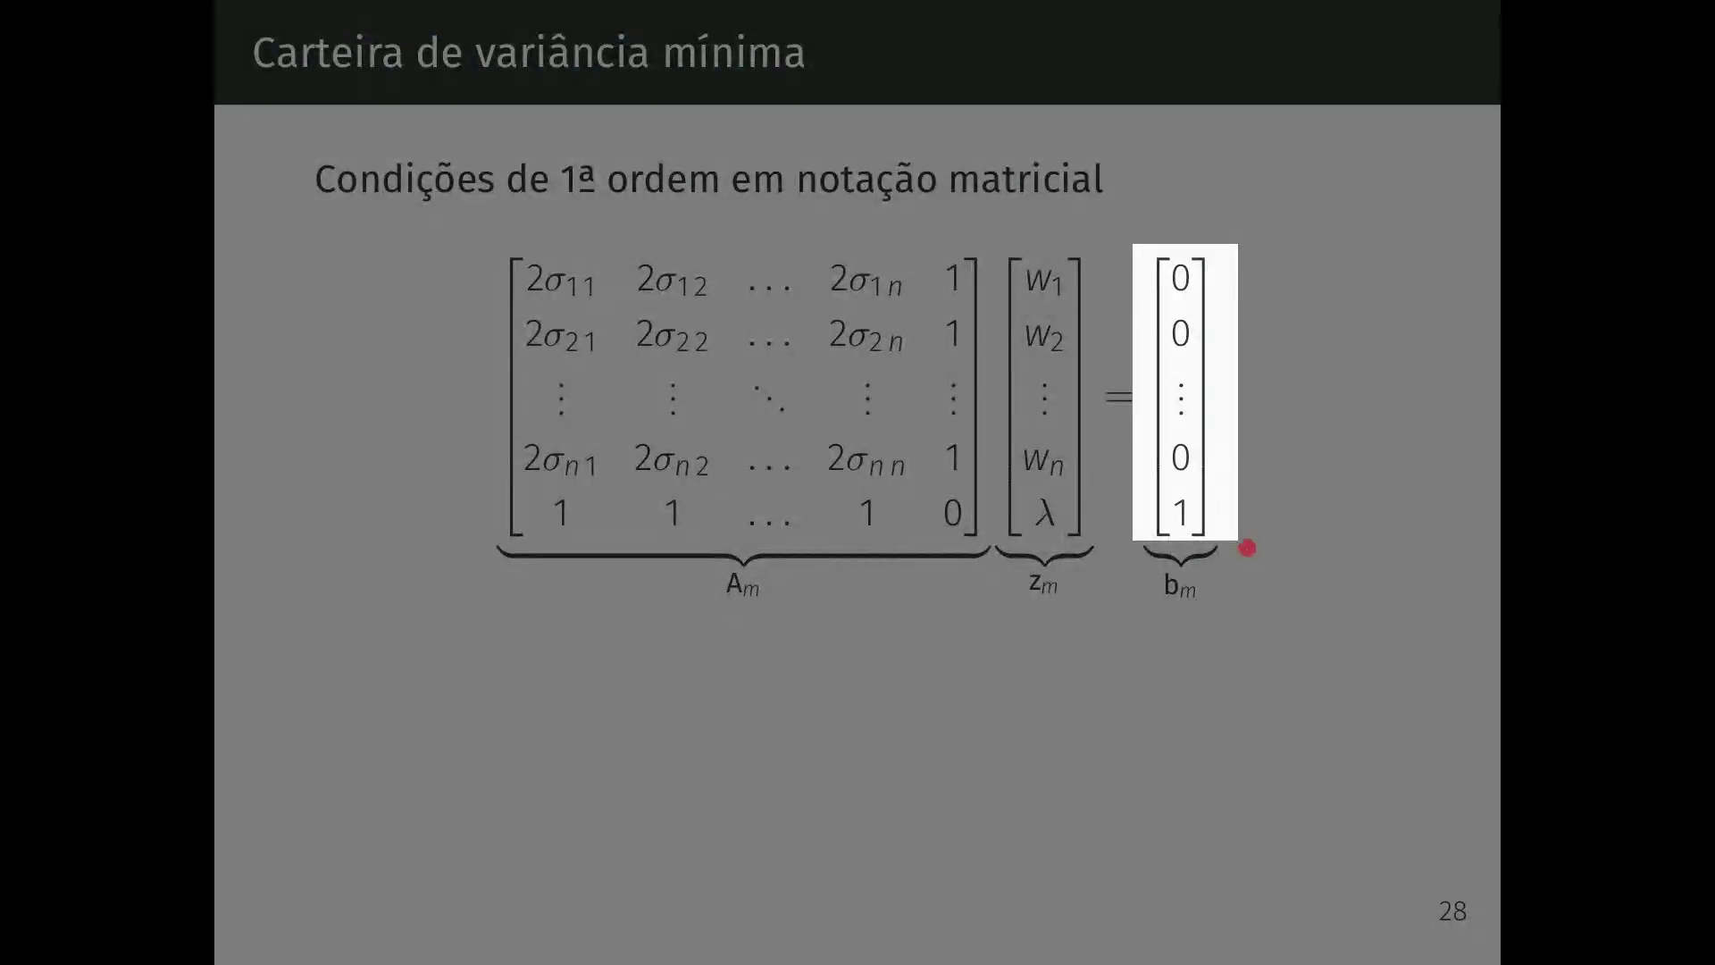
pyautogui.click(1227, 507)
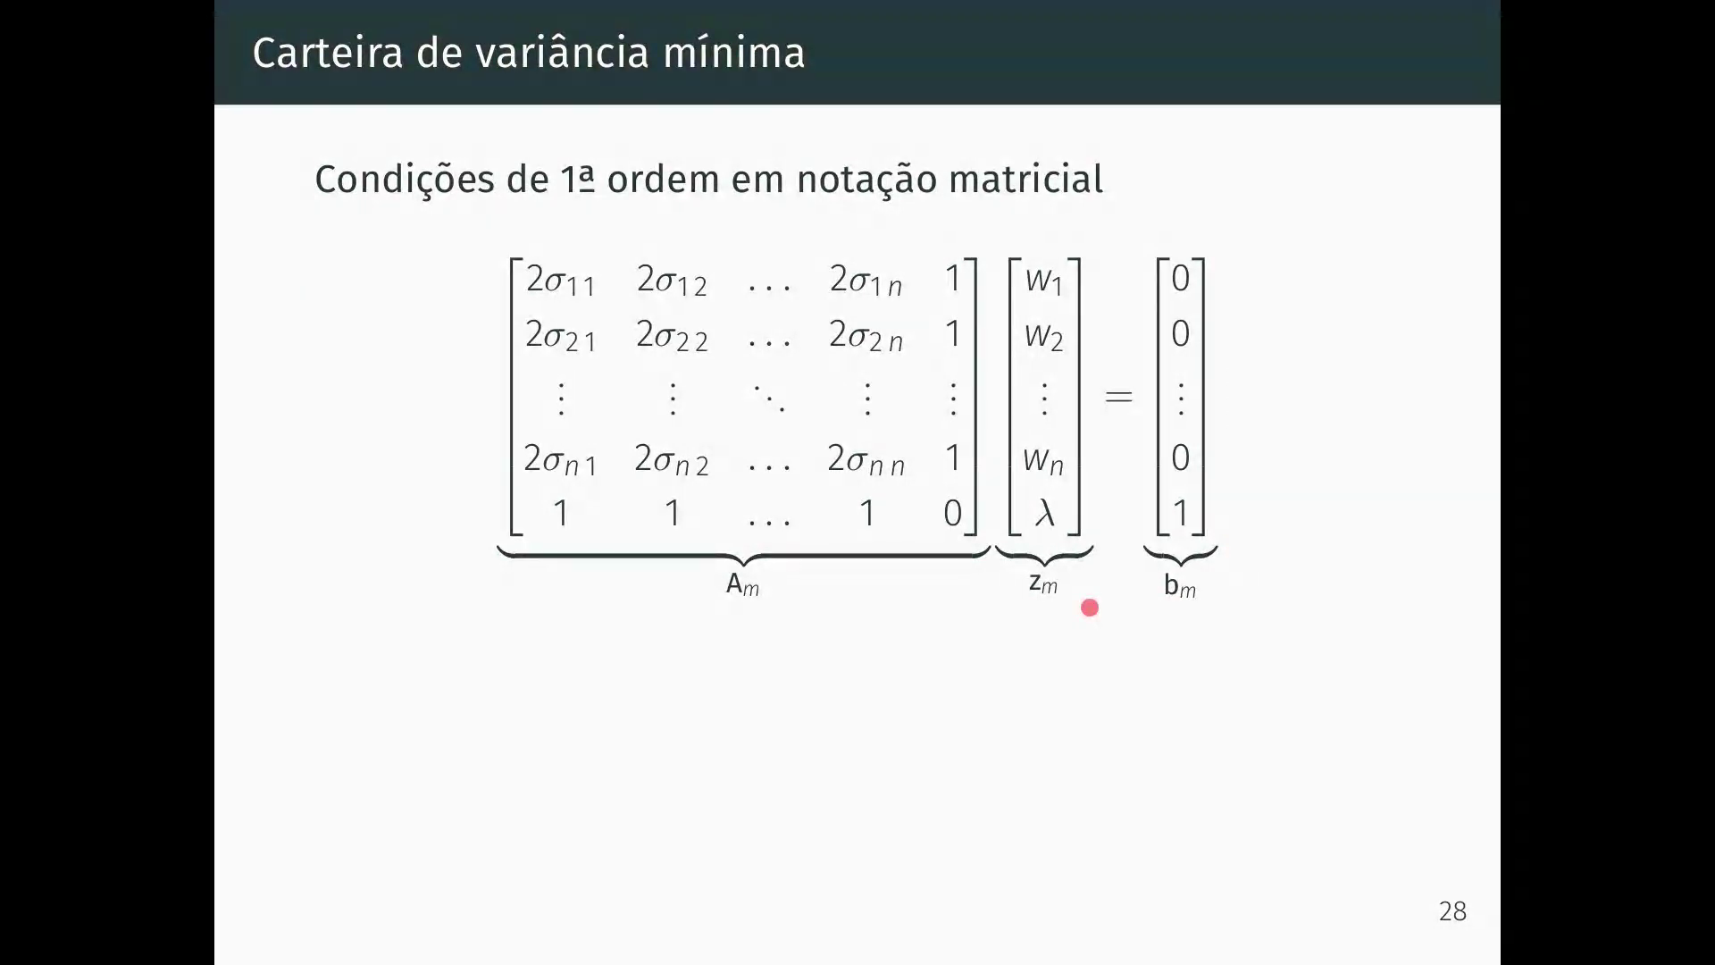
# - Reveal z_m = A_m⁻¹b_m on slide 28, highlight its weights and λ, then return to Excel
pyautogui.press('Right')
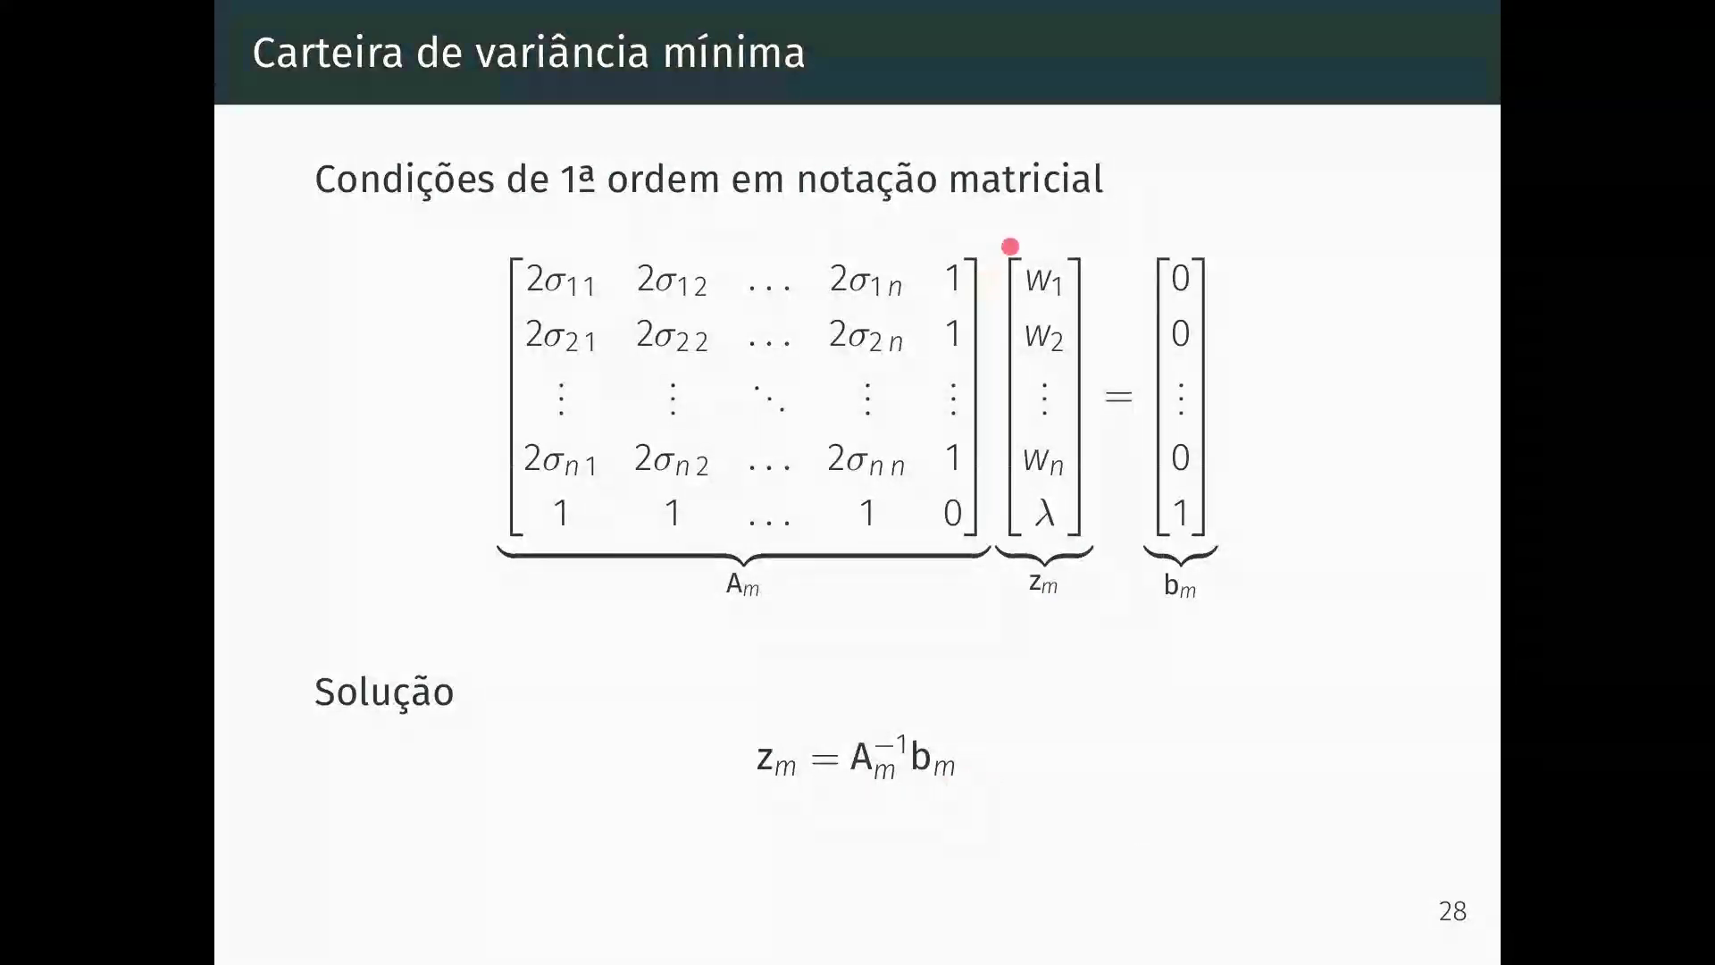
pyautogui.moveTo(999, 241); pyautogui.dragTo(1096, 491)
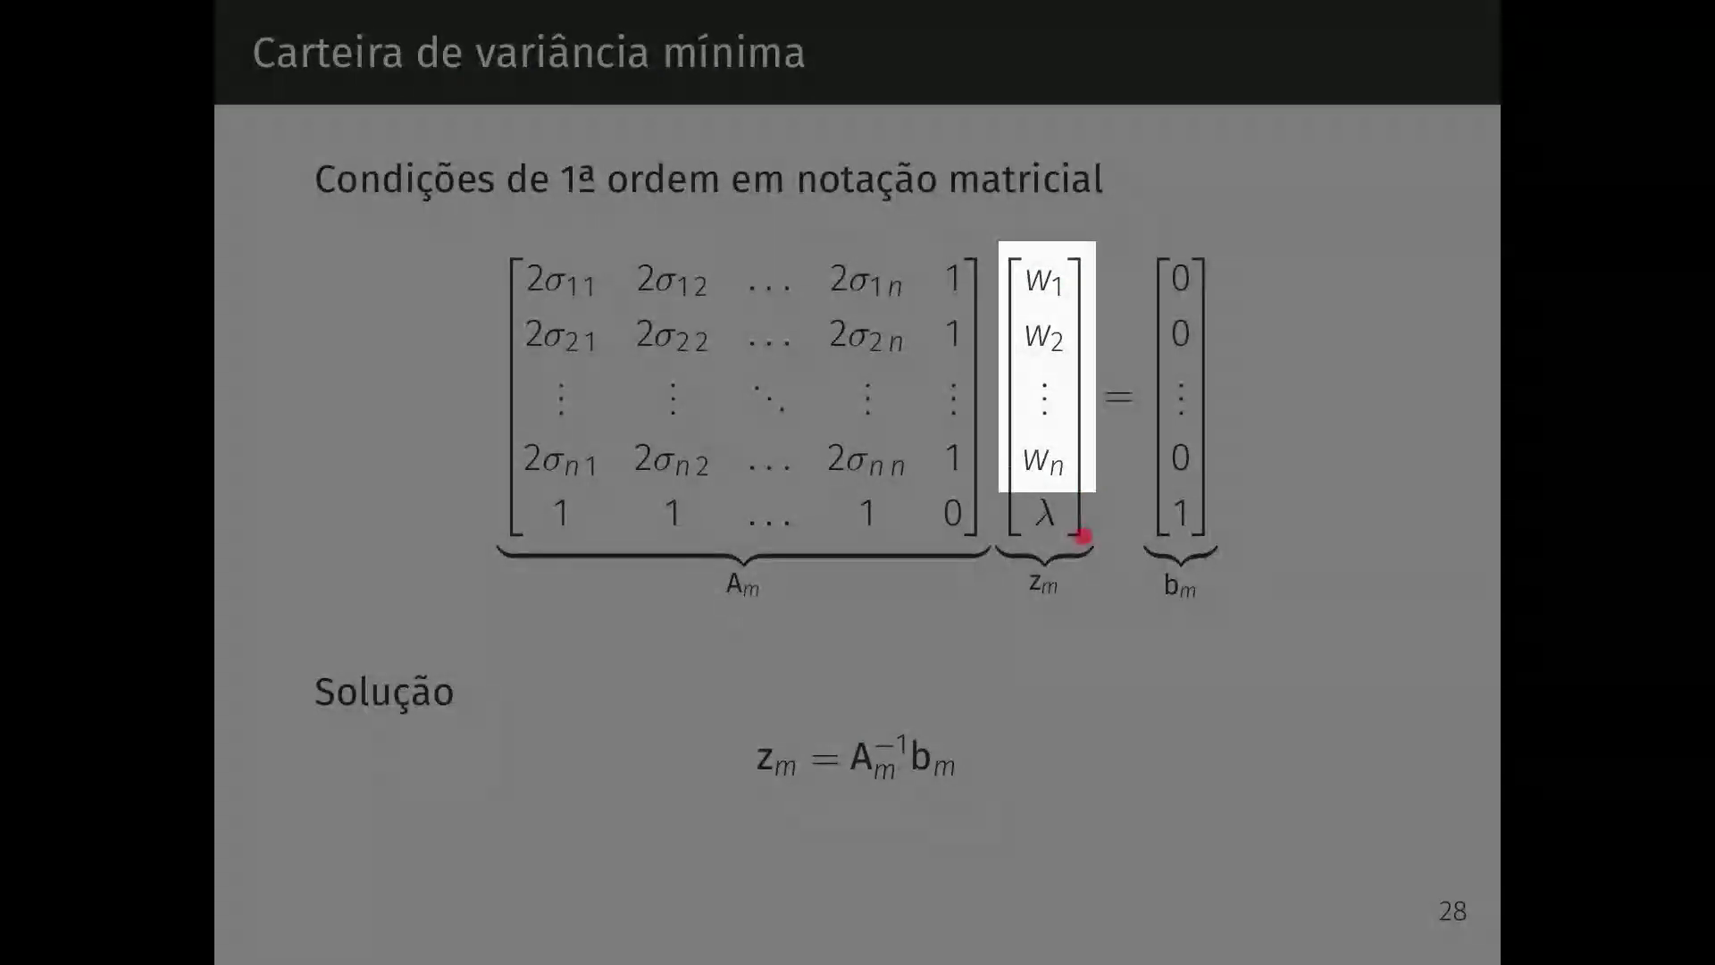
pyautogui.moveTo(1082, 536); pyautogui.dragTo(1008, 473)
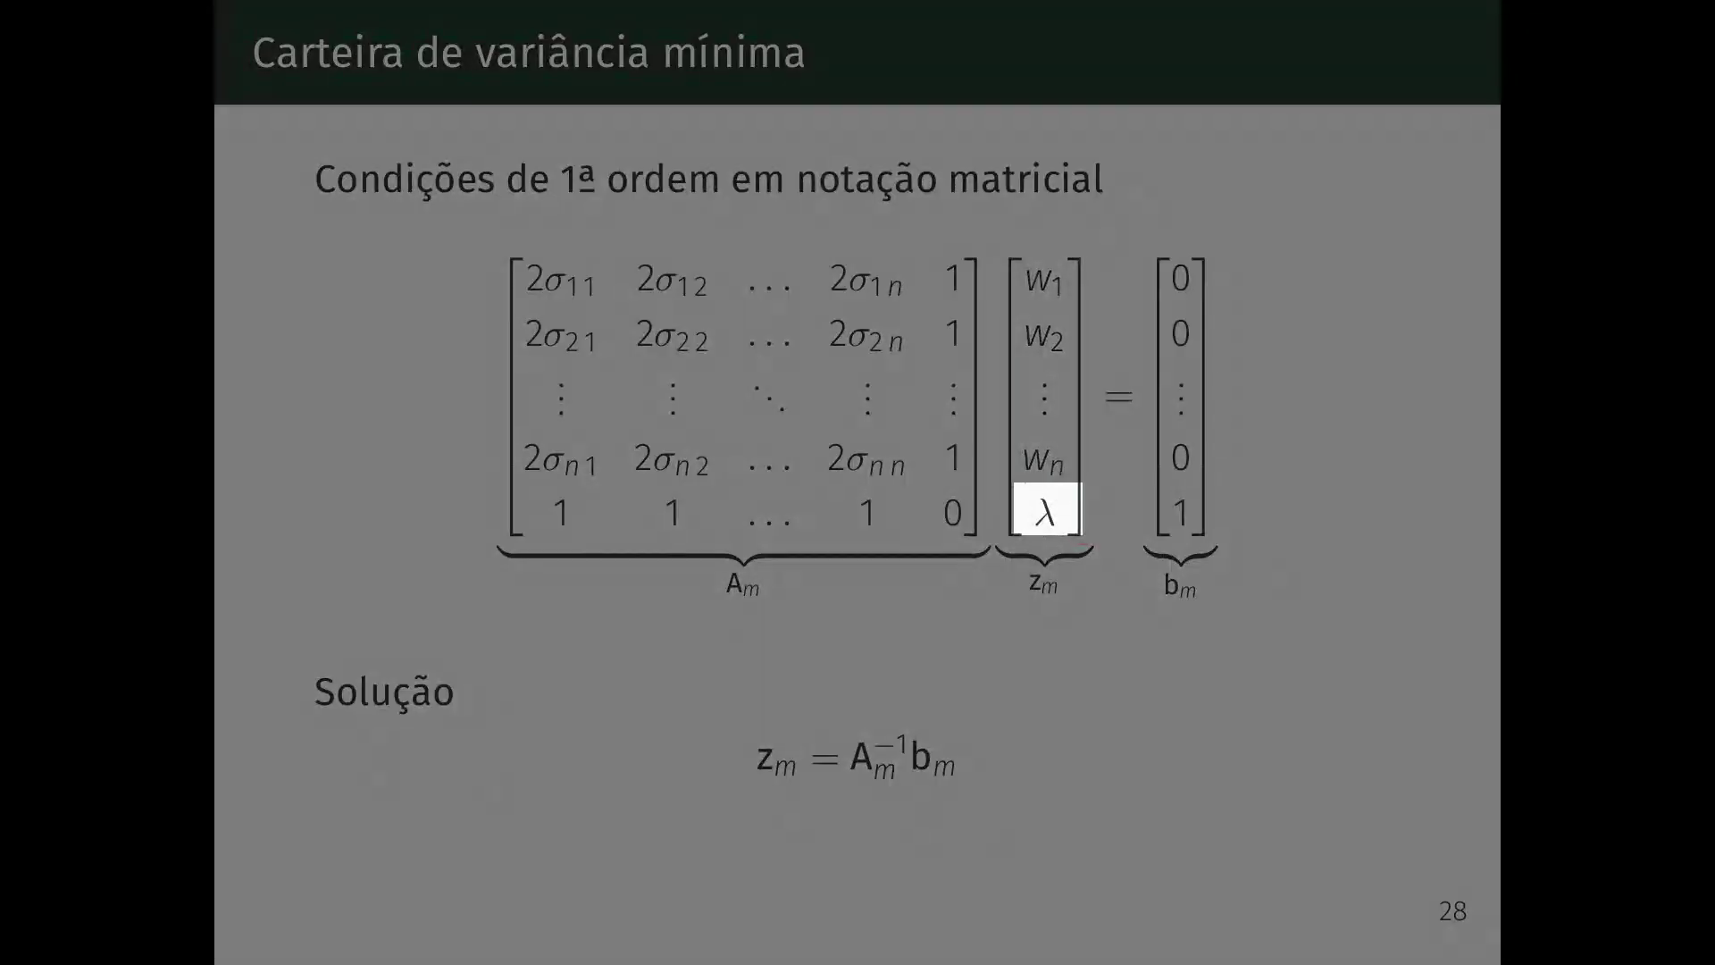
pyautogui.click(1086, 630)
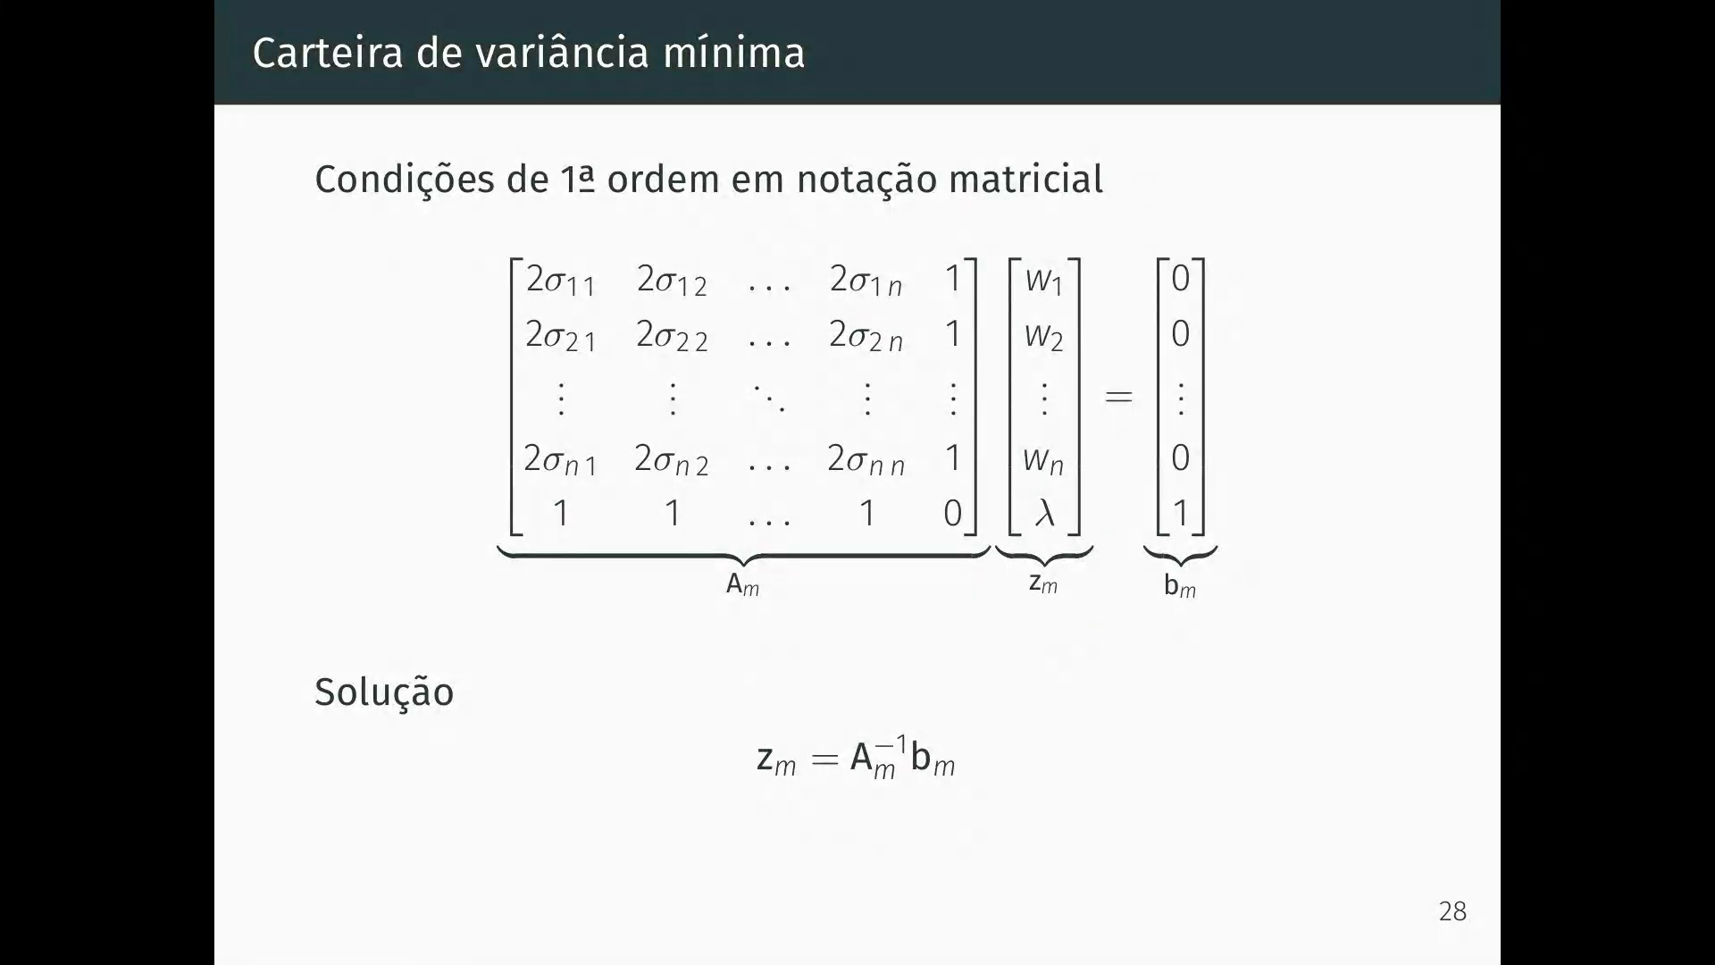
pyautogui.hotkey('alt', 'Tab')
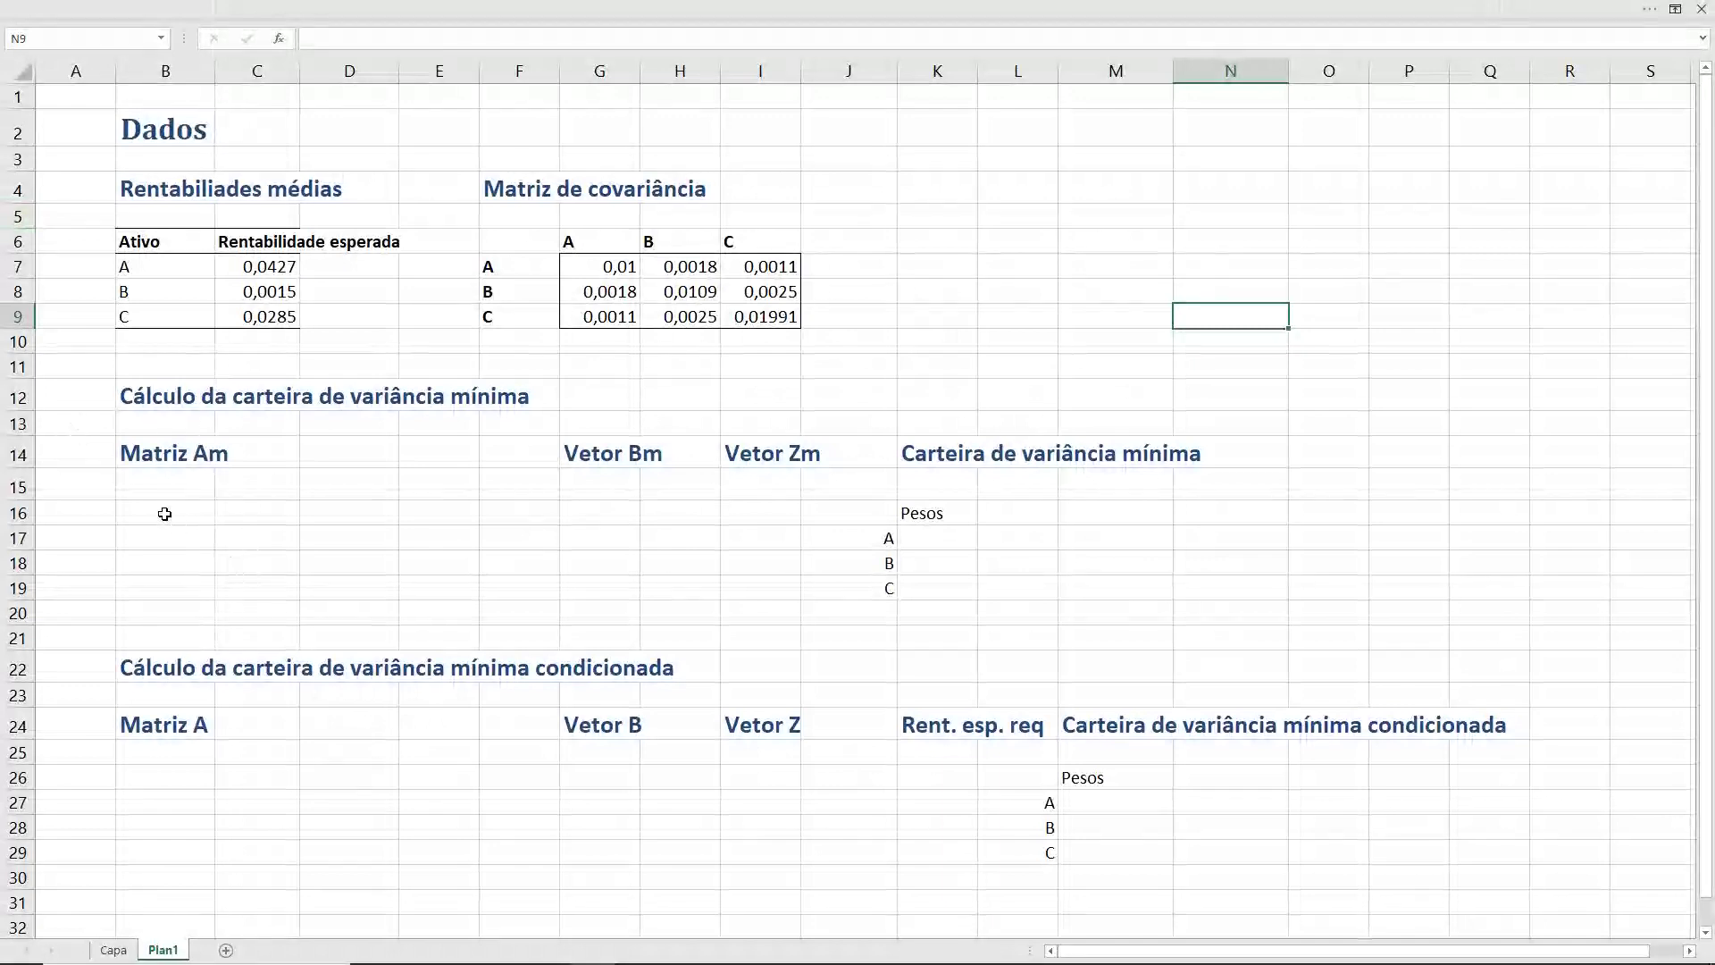
# - Enter =2 * mcov as an array formula across B16:D18
pyautogui.moveTo(165, 514); pyautogui.dragTo(335, 562)
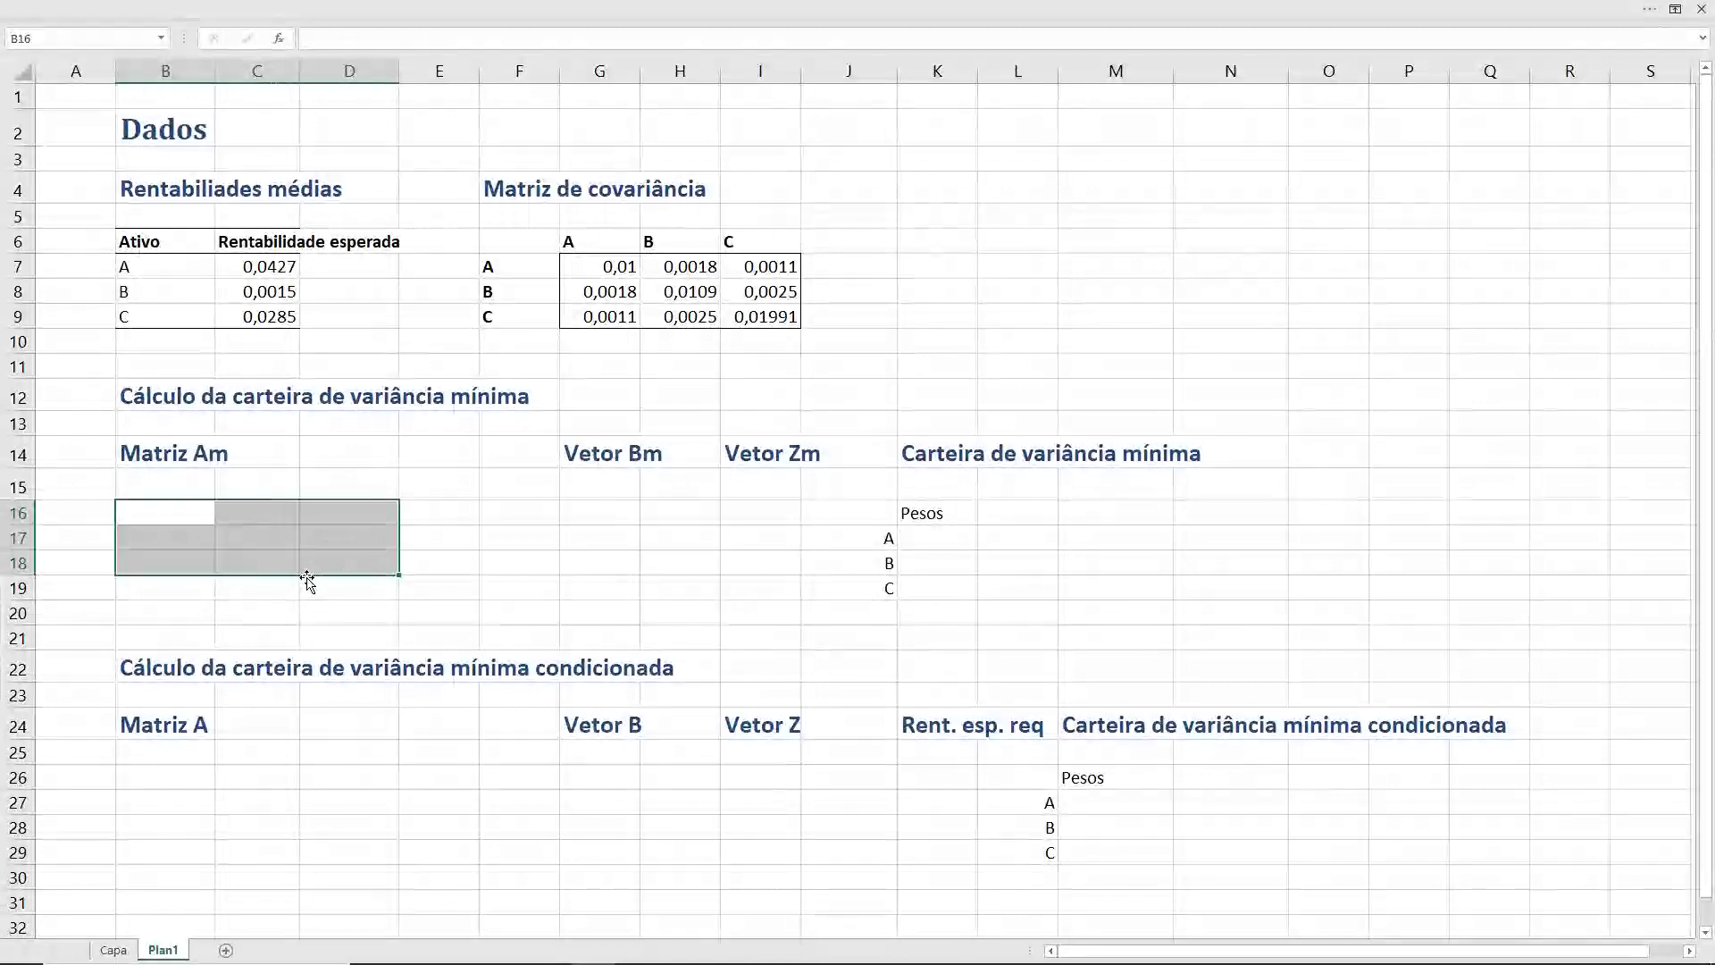
pyautogui.write('=2')
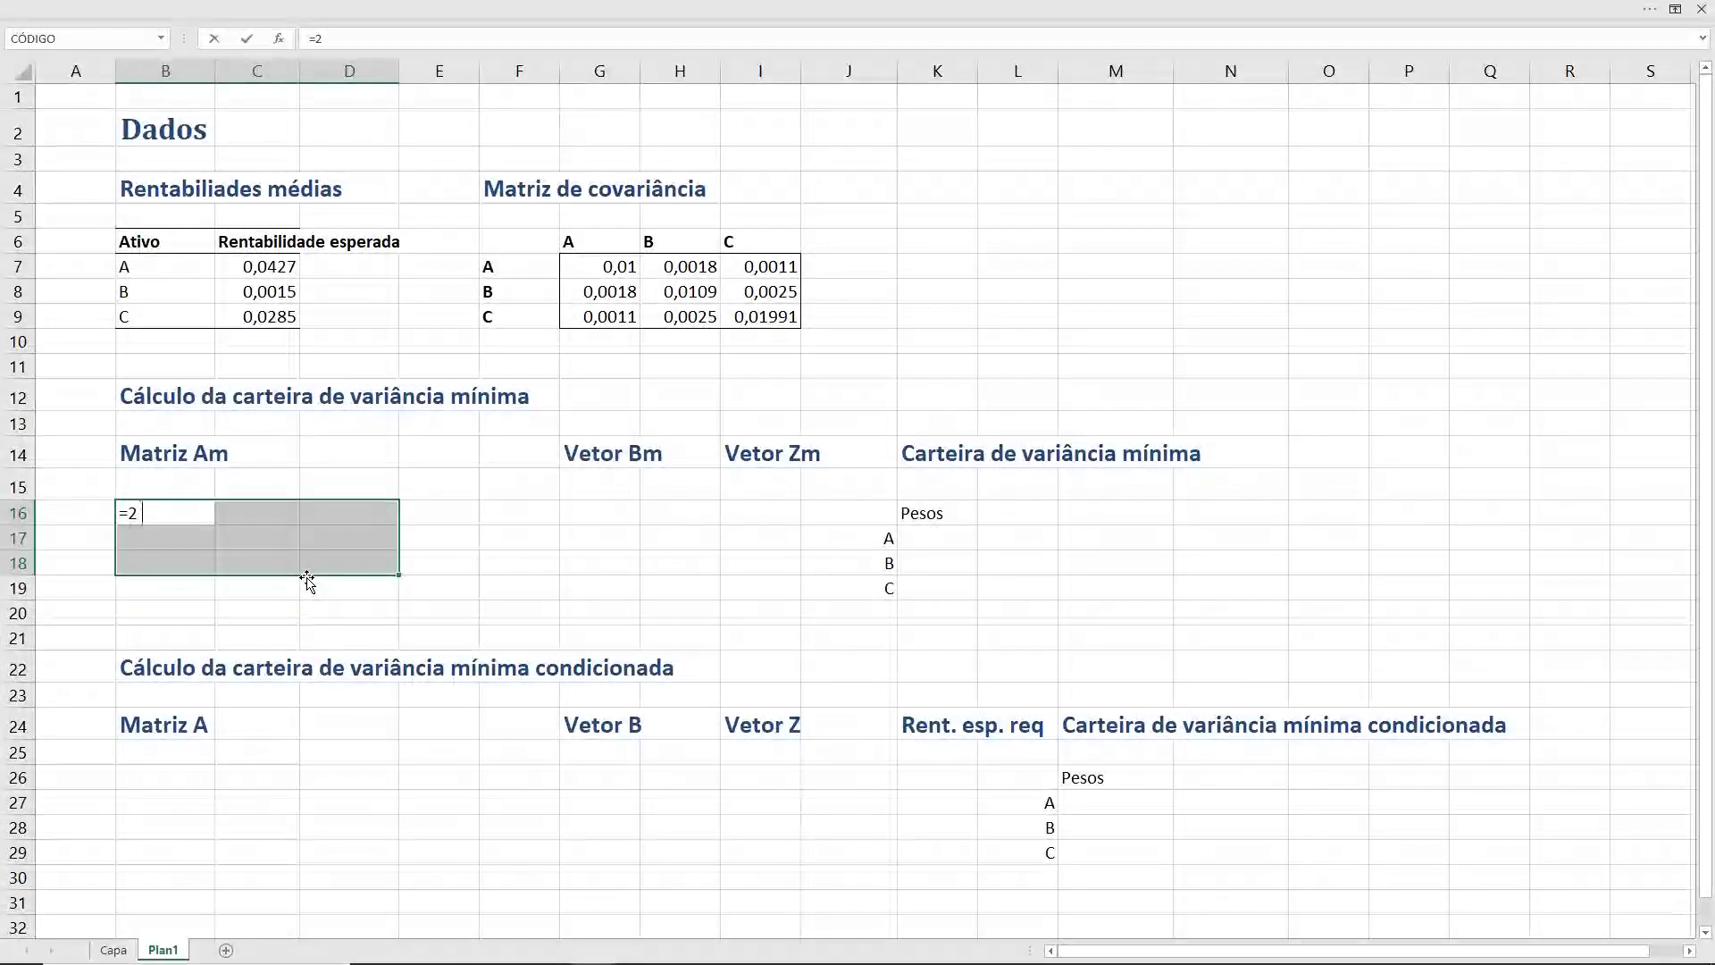
pyautogui.write(' * mc')
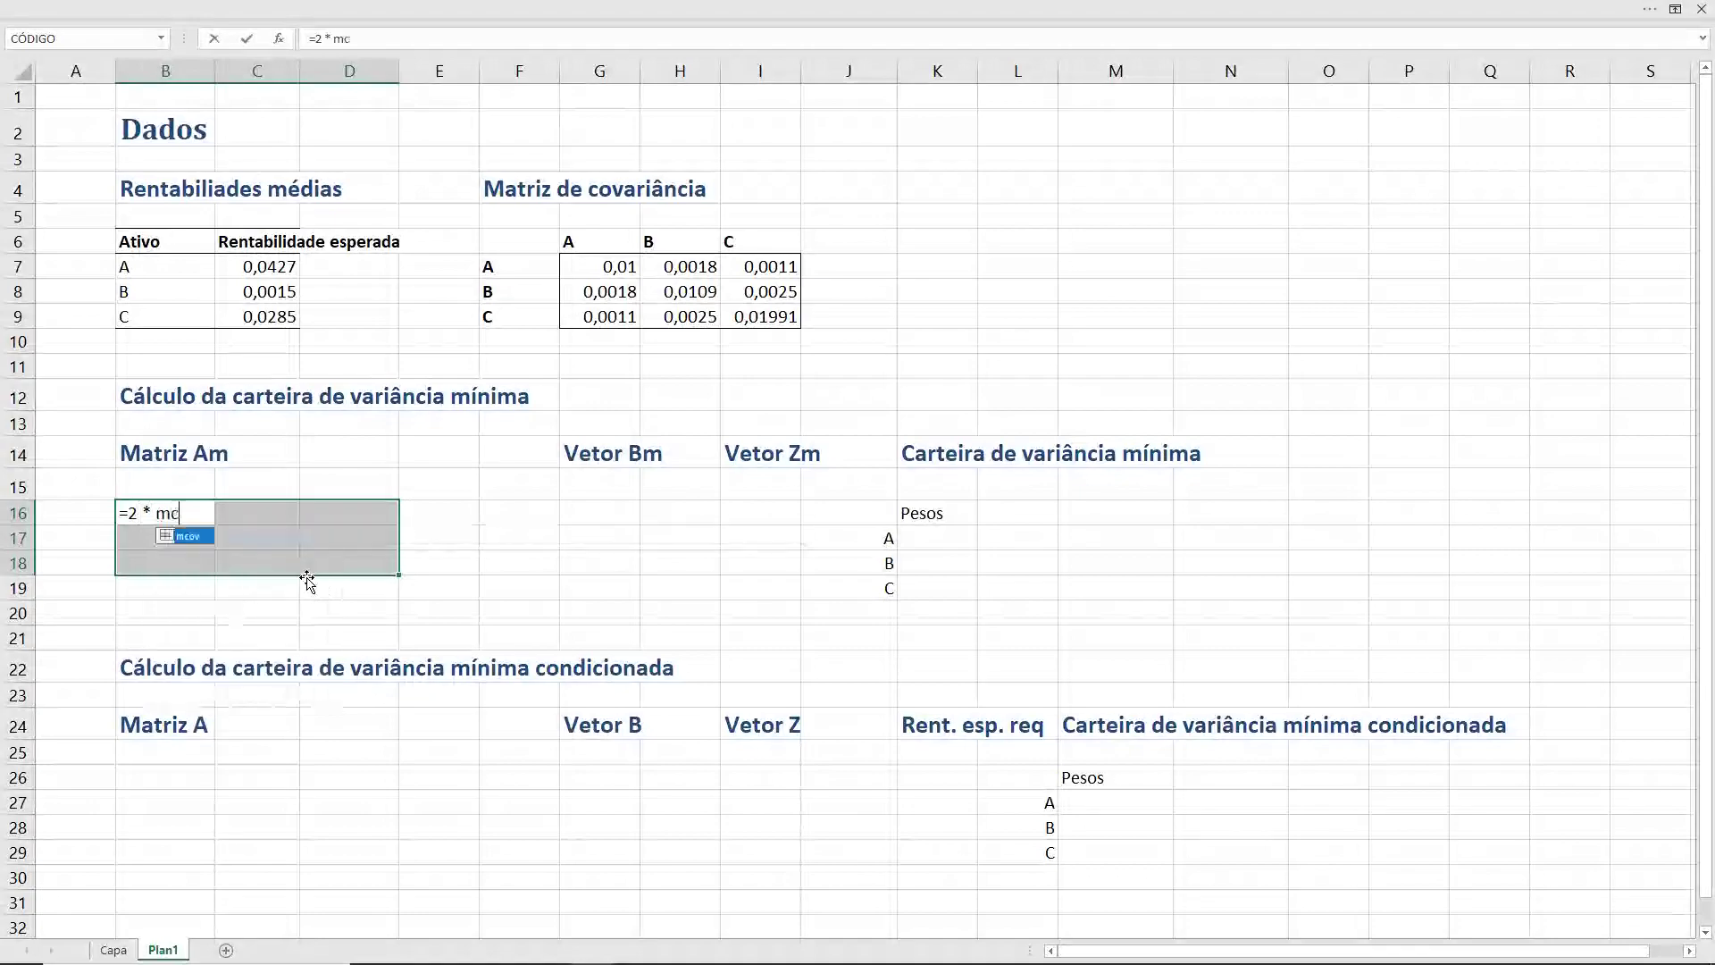
pyautogui.write('ov')
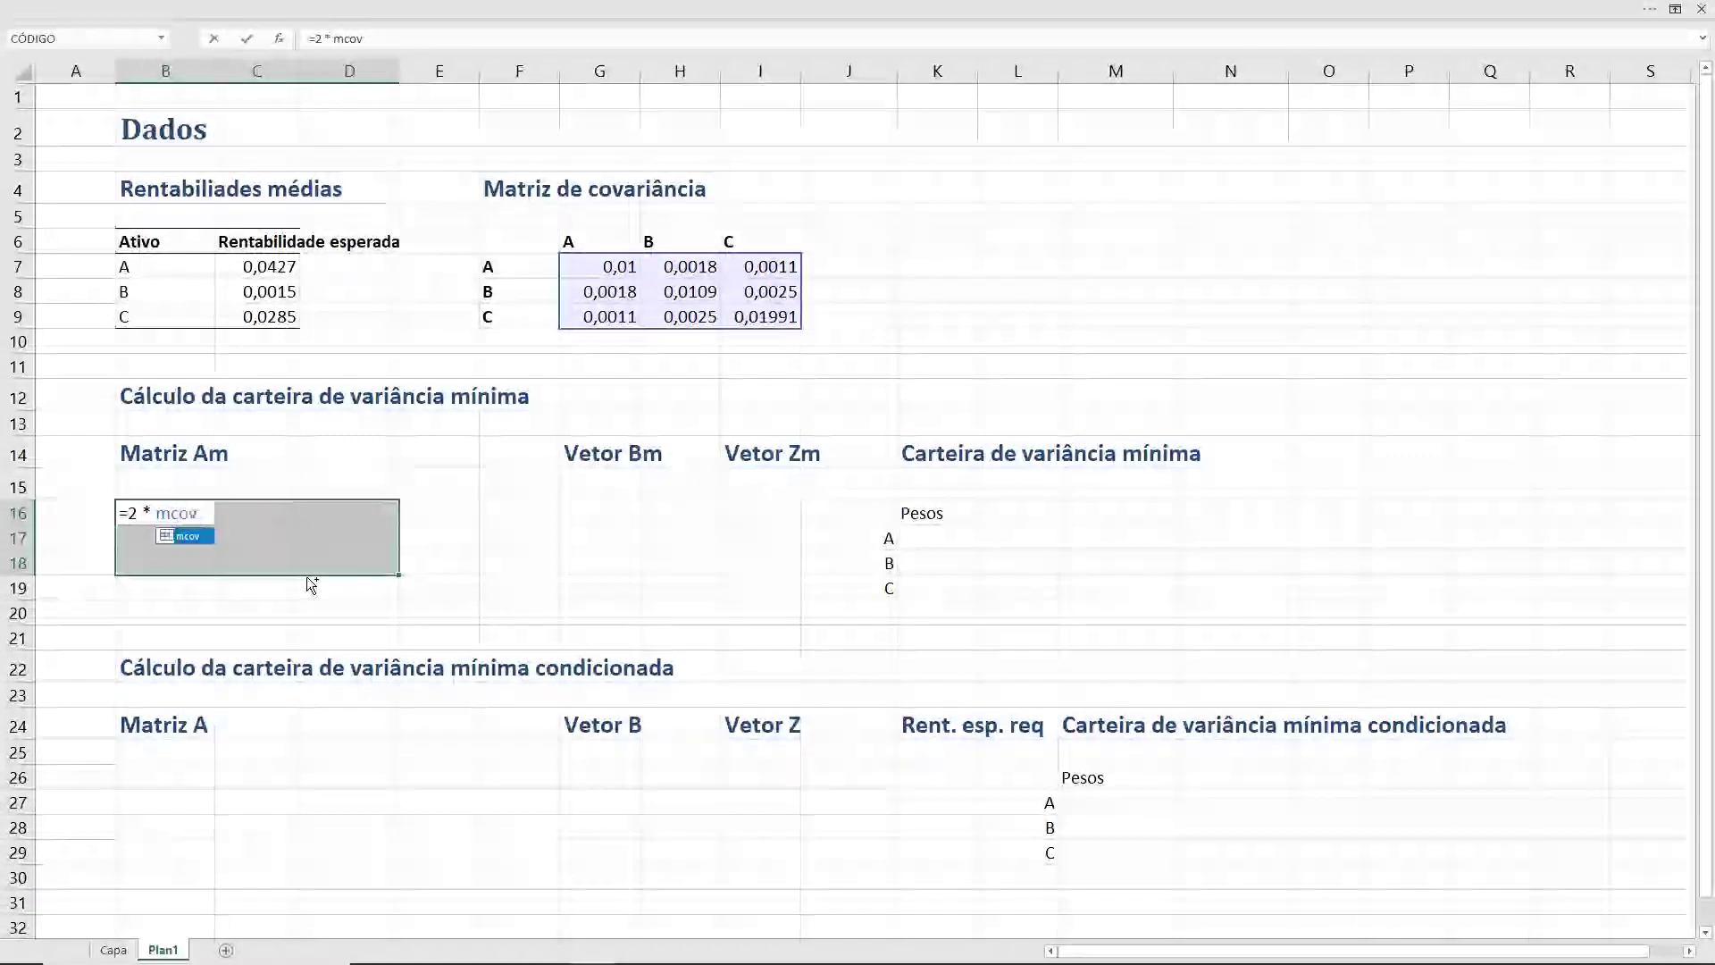
pyautogui.hotkey('ctrl', 'shift', 'Return')
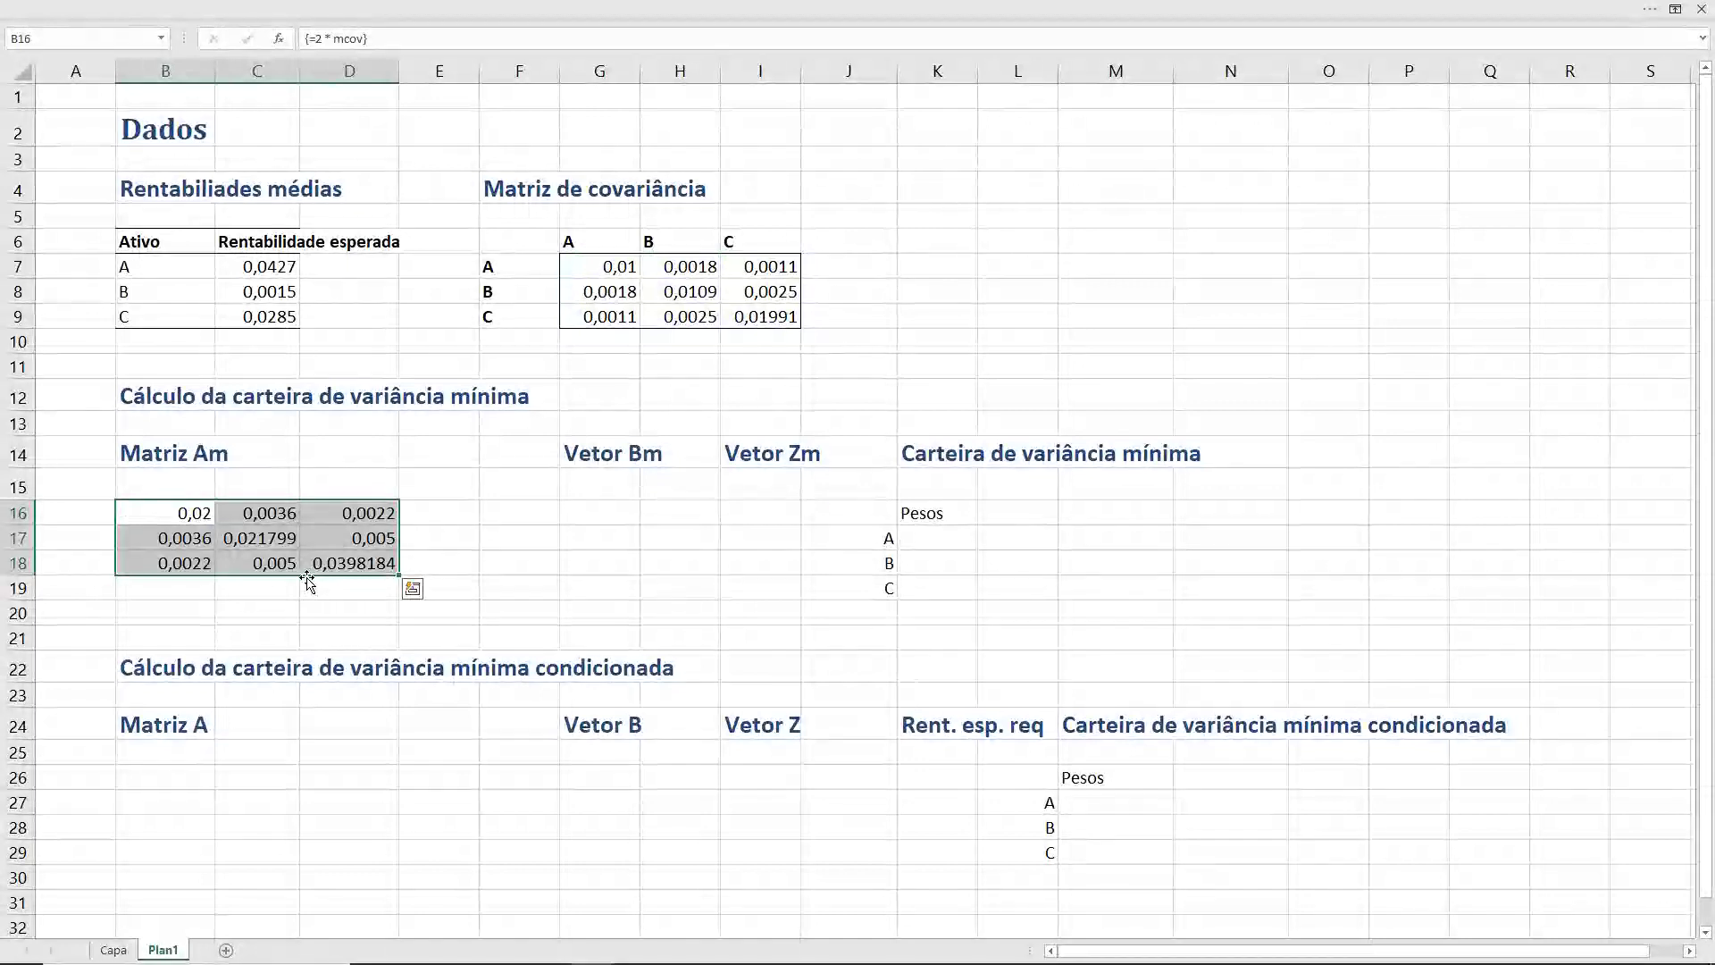
pyautogui.press('Right')
pyautogui.press('Right')
pyautogui.press('Right')
# - Fill E16:E18 and B19:D19 with 1 and put 0 in corner cell E19
pyautogui.hotkey('shift', 'Down')
pyautogui.hotkey('shift', 'Down')
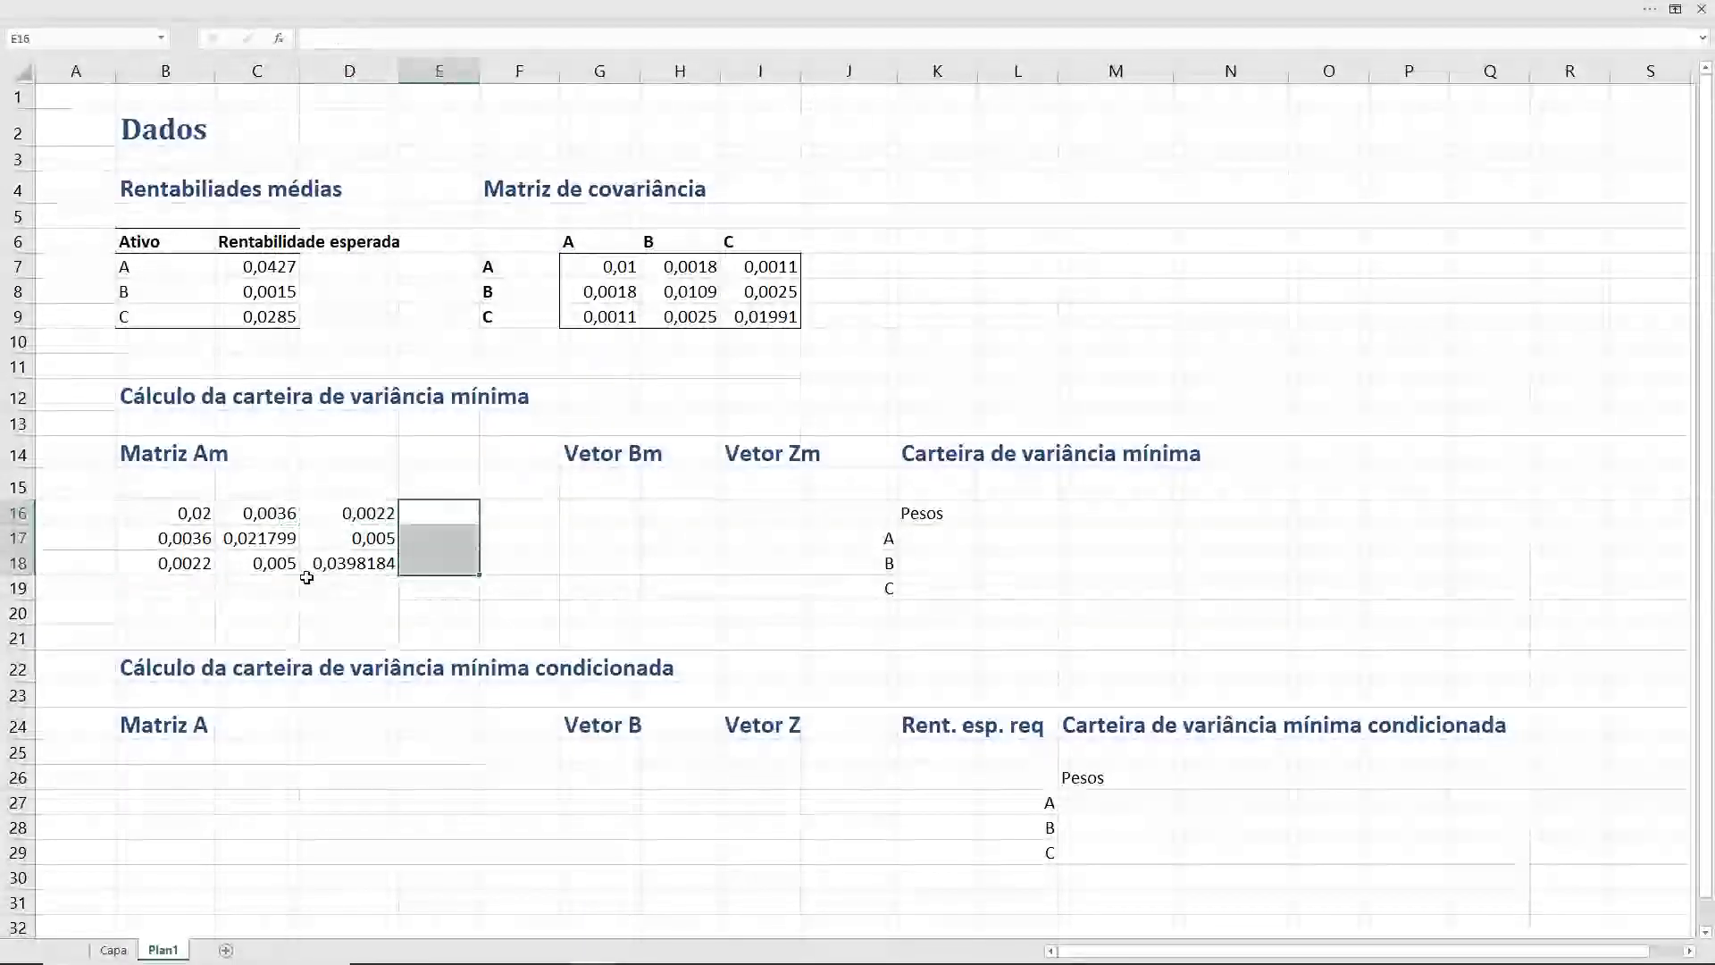
pyautogui.write('1')
pyautogui.hotkey('ctrl', 'Return')
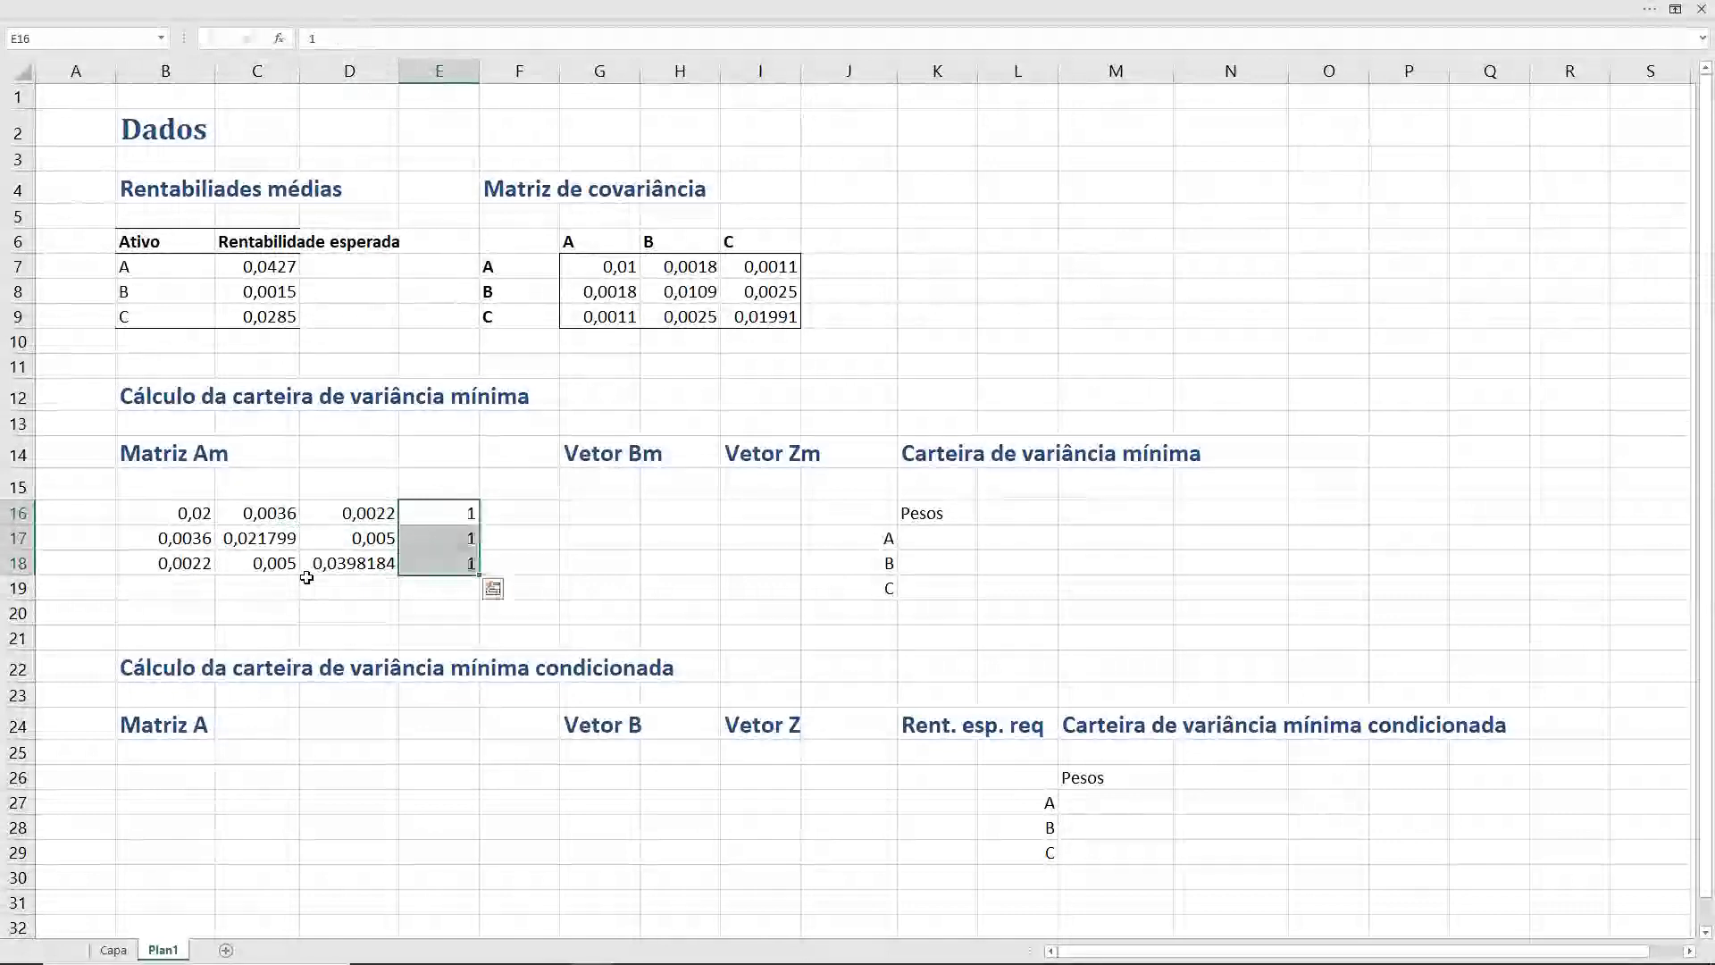
pyautogui.click(306, 578)
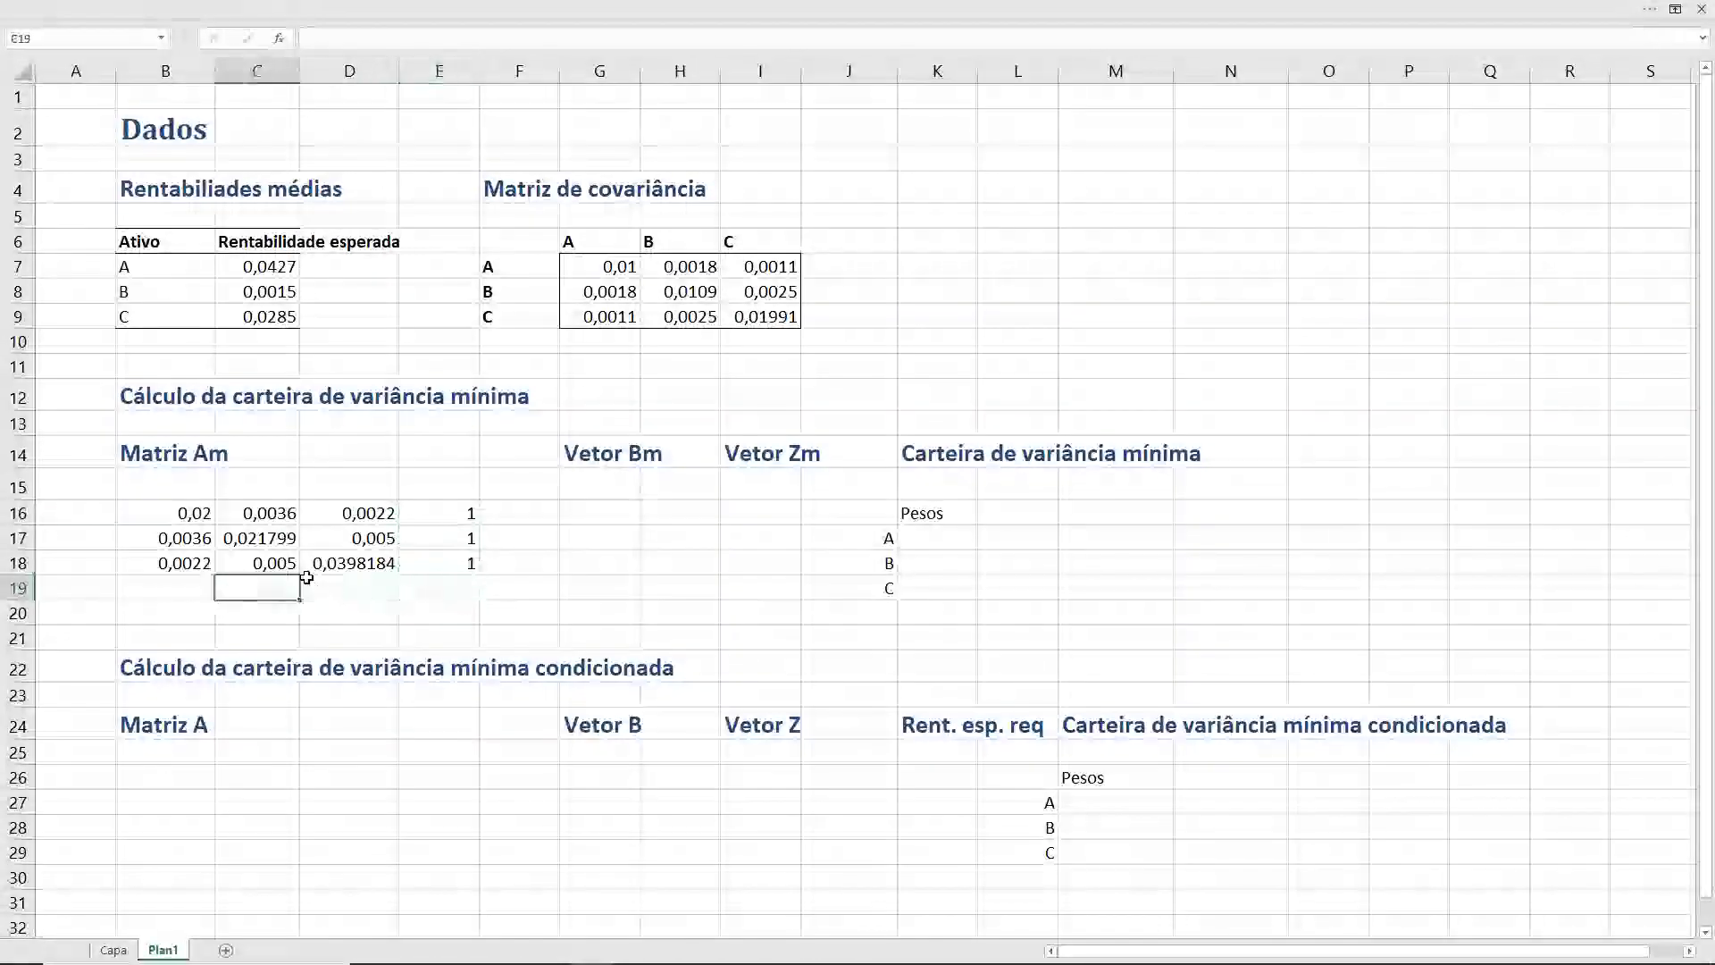
pyautogui.moveTo(165, 587); pyautogui.dragTo(308, 582)
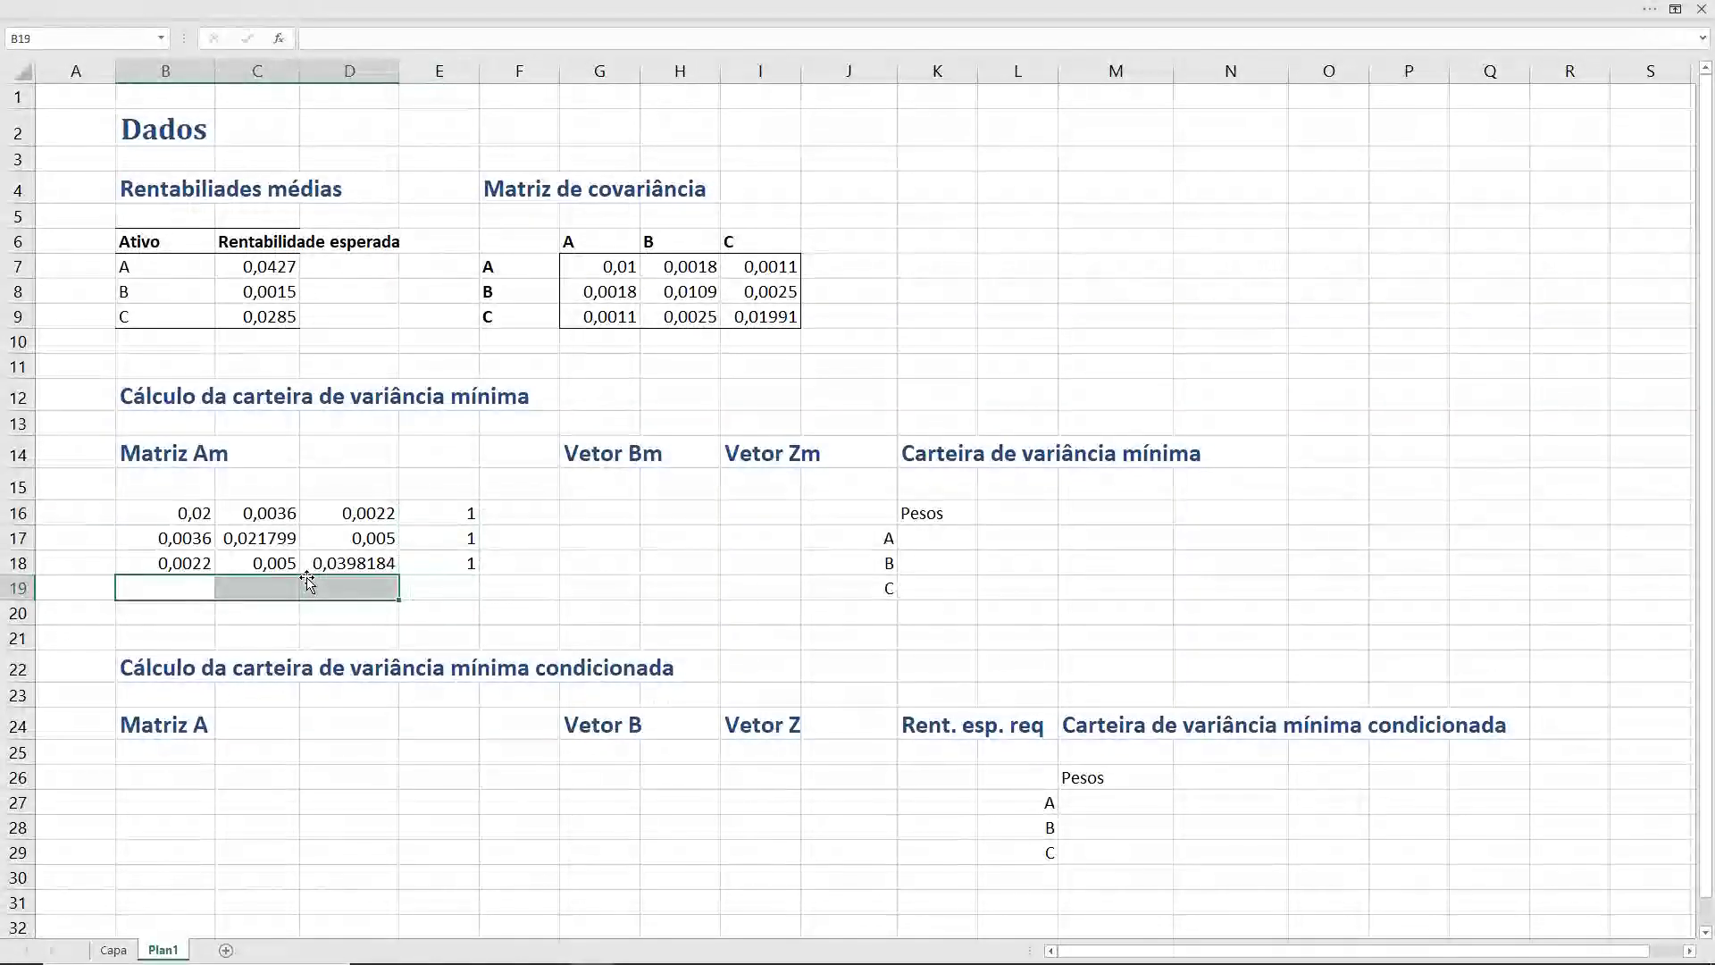
pyautogui.write('1')
pyautogui.hotkey('ctrl', 'Return')
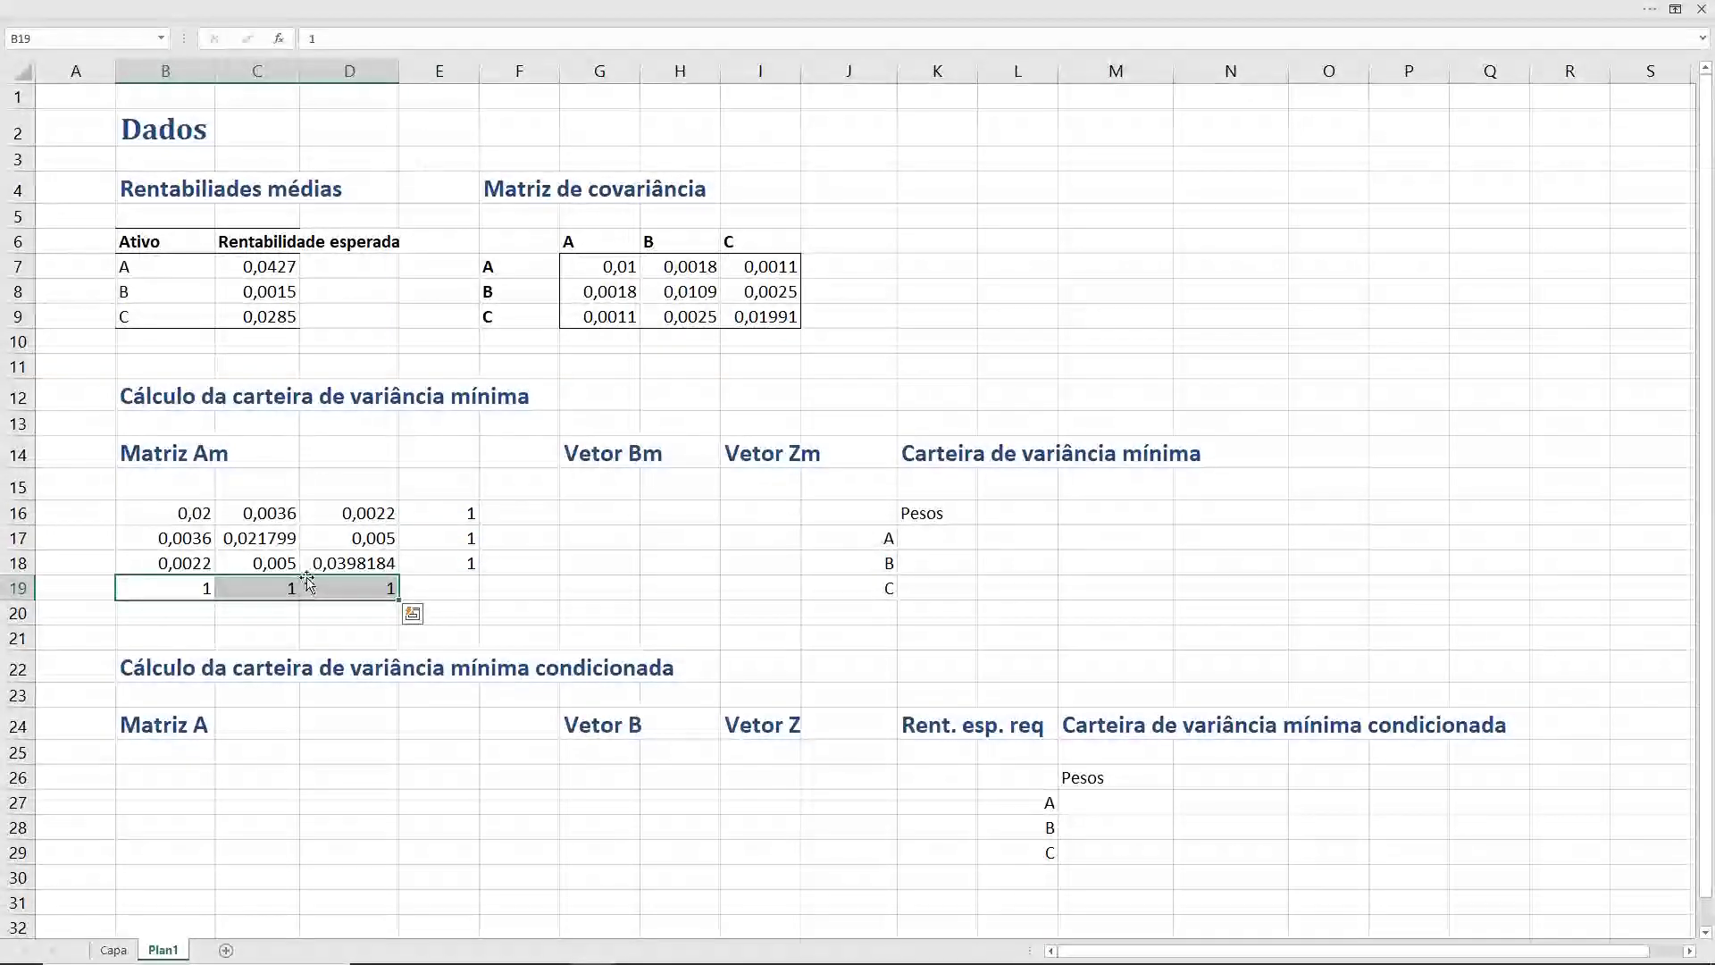
pyautogui.press('Right')
pyautogui.press('Right')
pyautogui.press('Right')
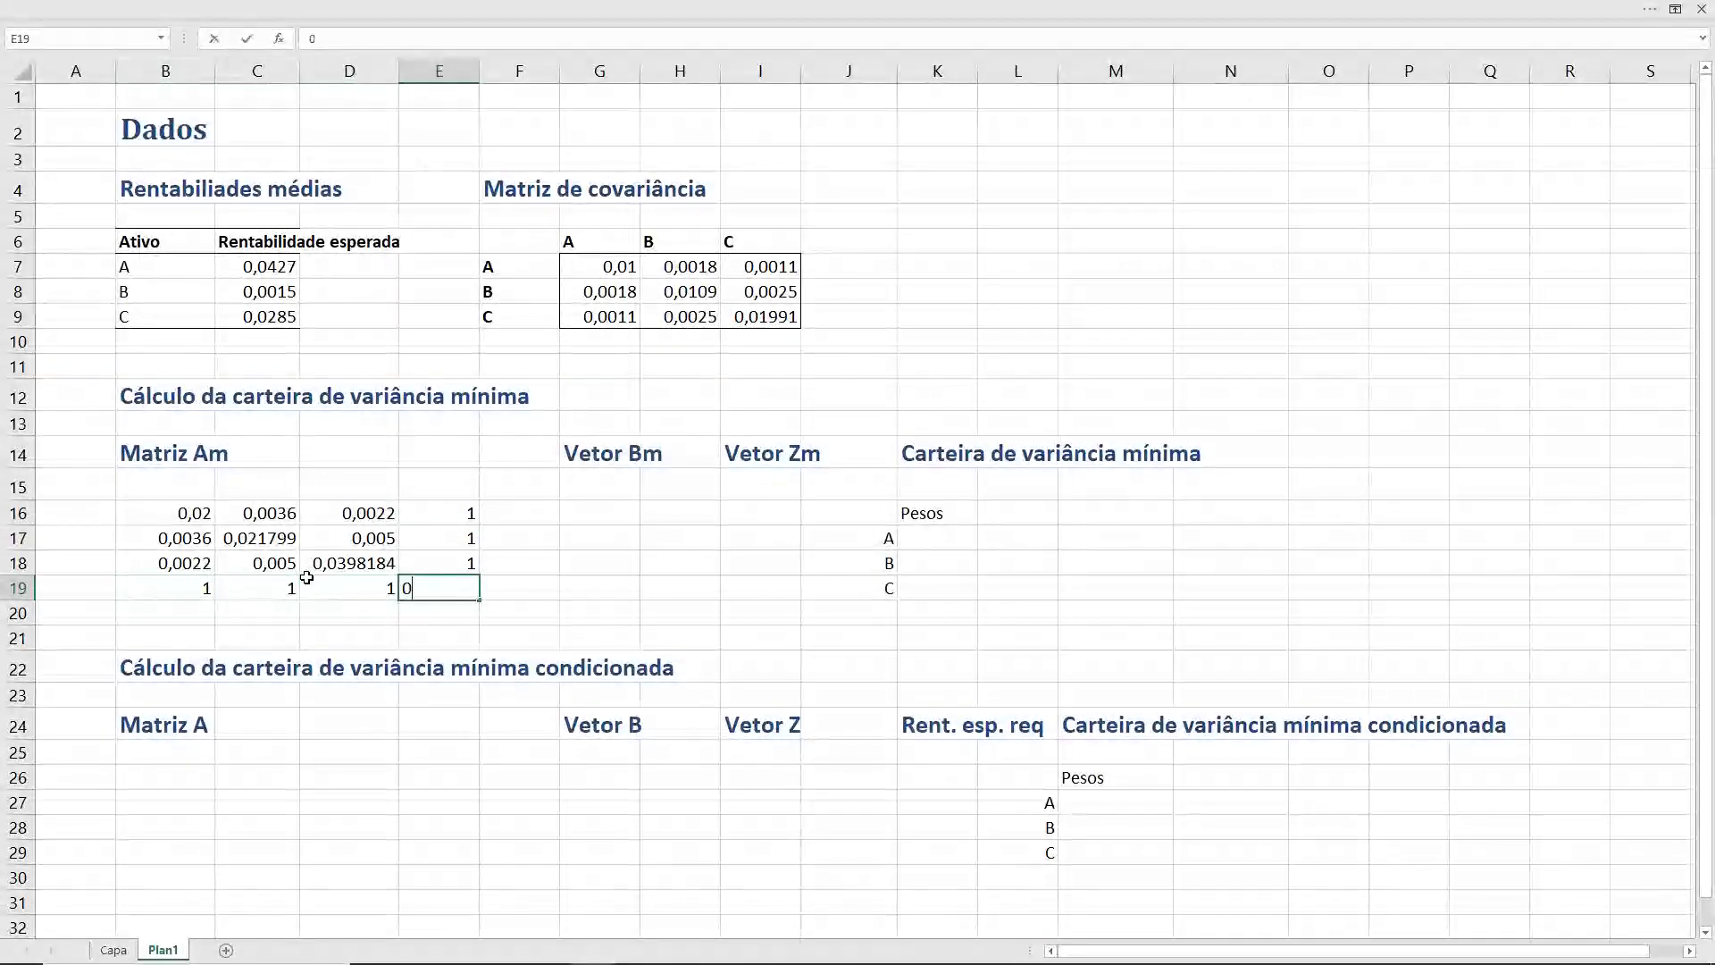
pyautogui.hotkey('ctrl', 'Return')
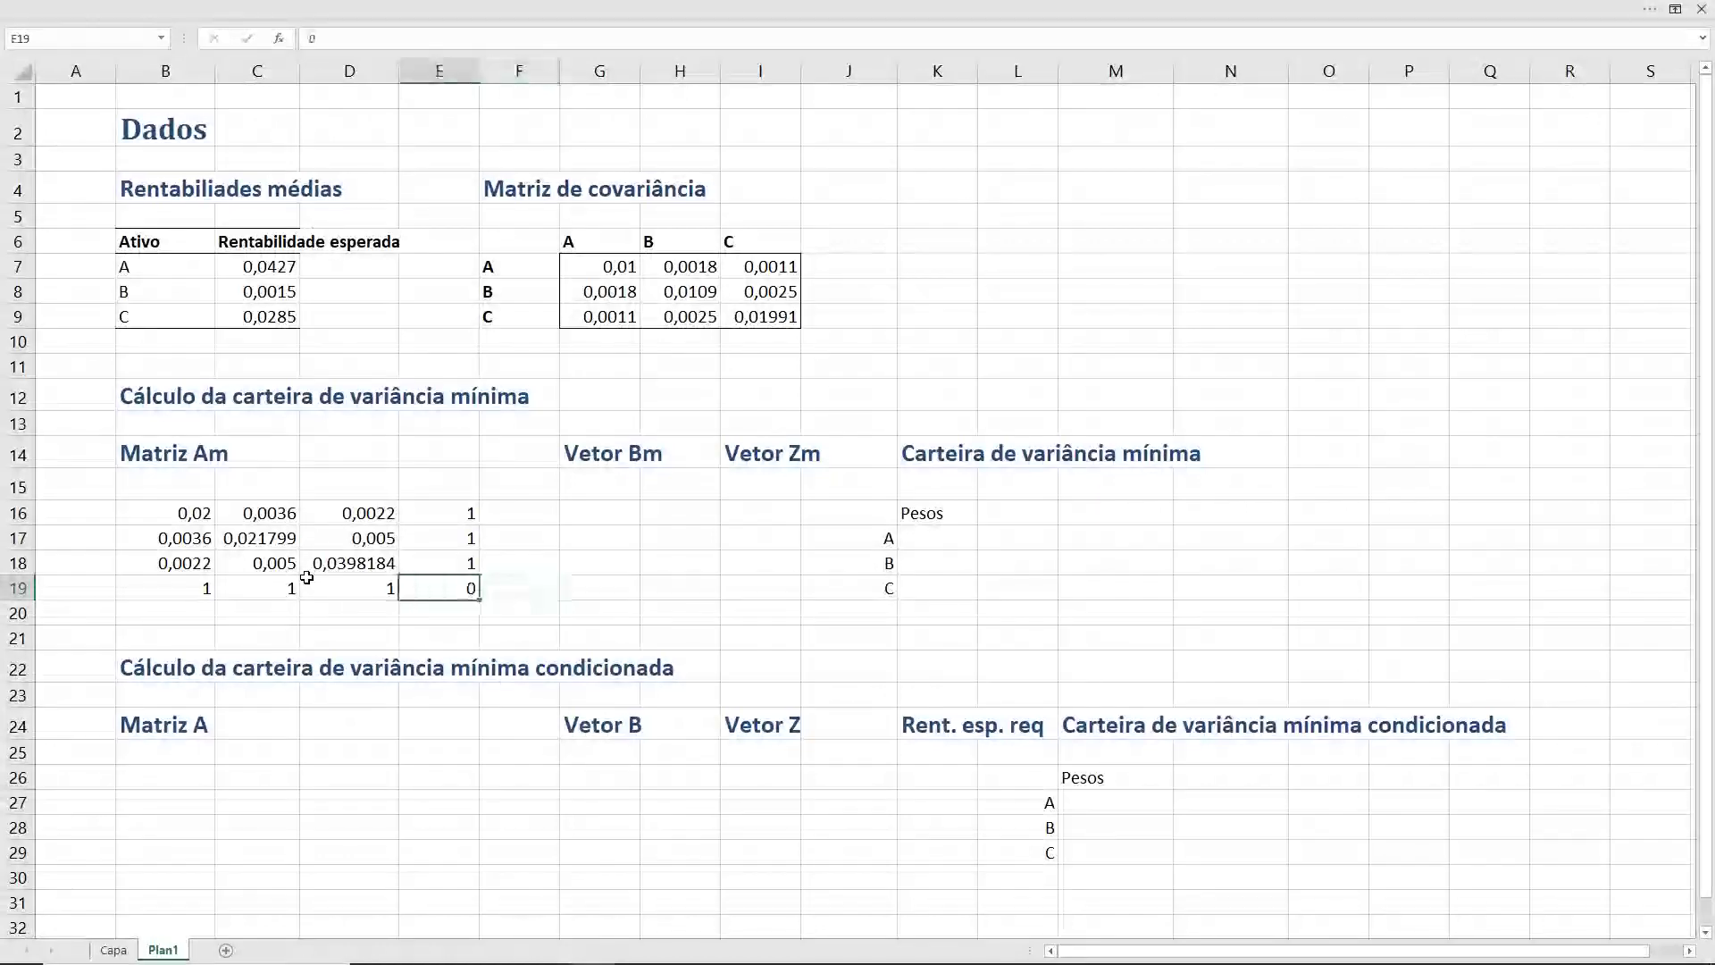
# - Name the full 4×4 block B16:E19 'Am'
pyautogui.hotkey('shift', 'Up')
pyautogui.hotkey('shift', 'Up')
pyautogui.hotkey('shift', 'Up')
pyautogui.hotkey('shift', 'Left')
pyautogui.hotkey('shift', 'Left')
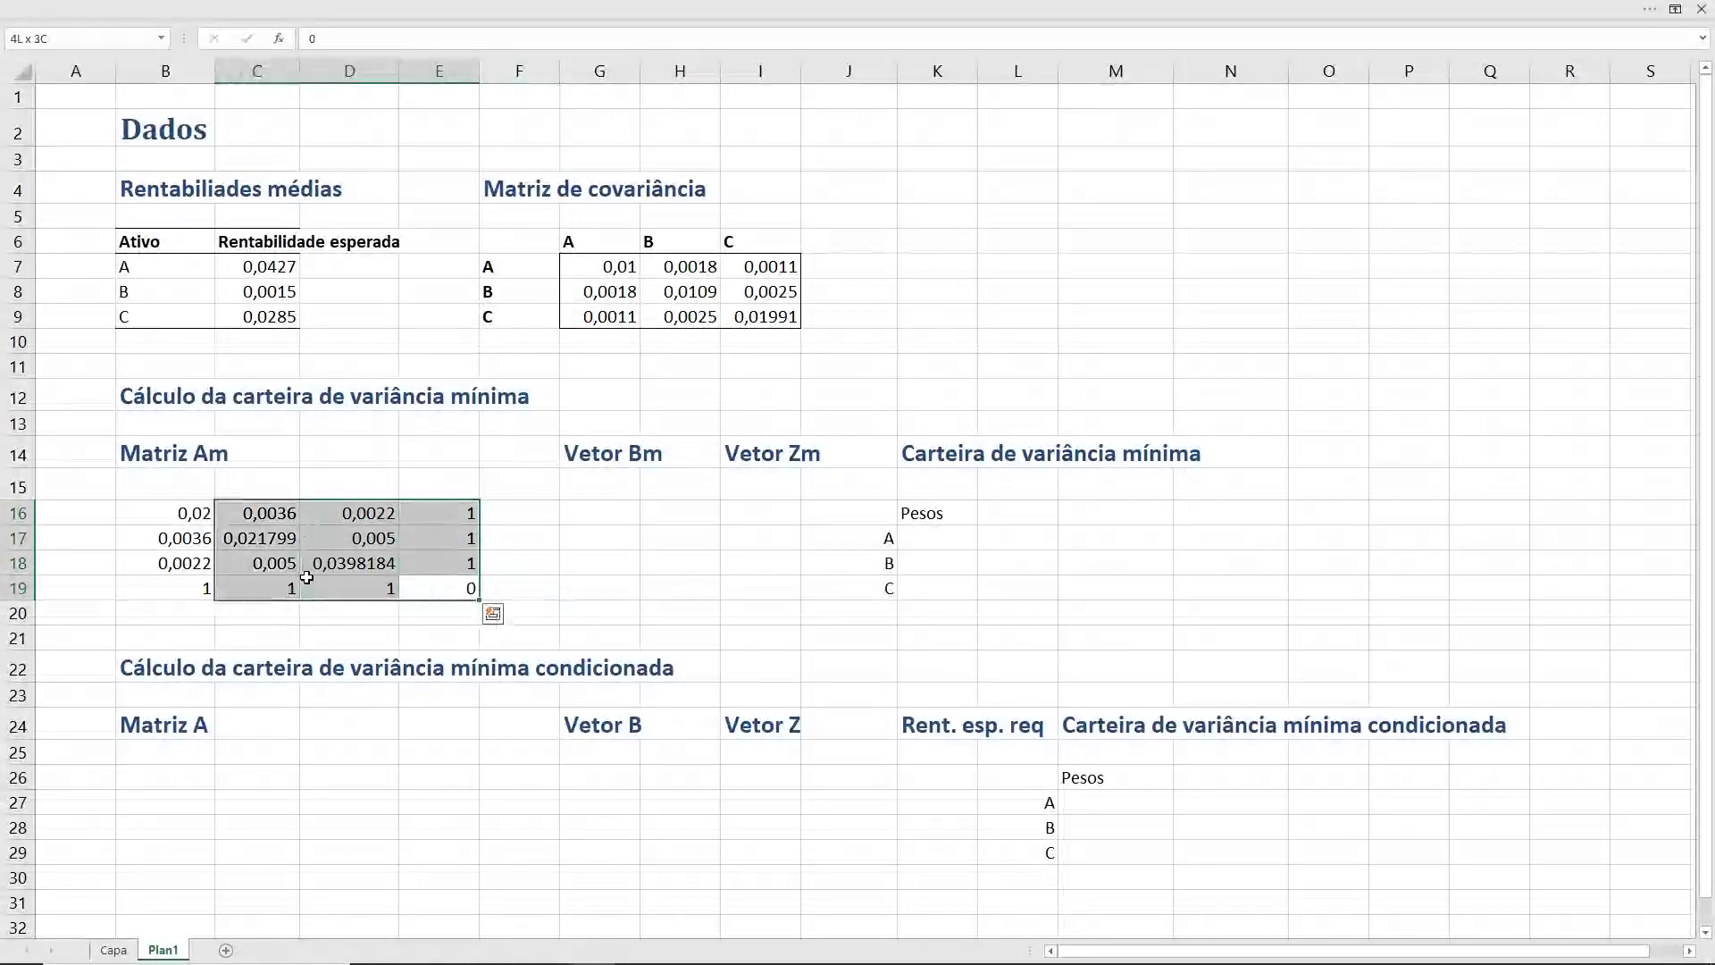
pyautogui.hotkey('shift', 'Left')
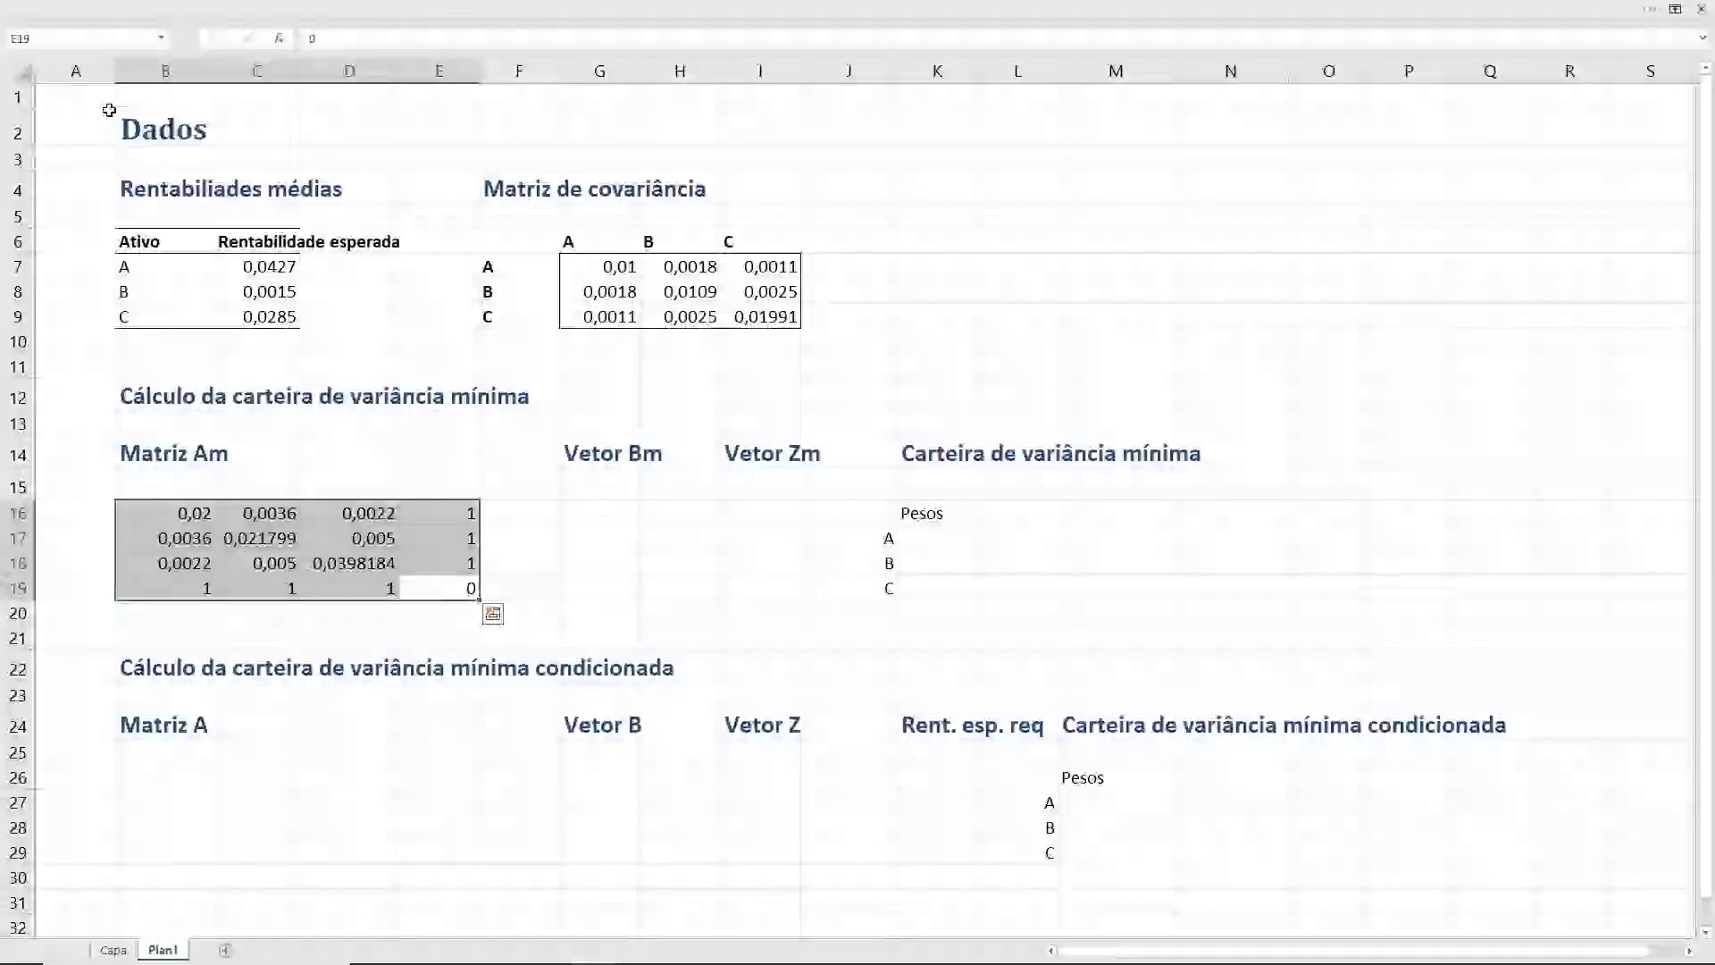
pyautogui.click(92, 42)
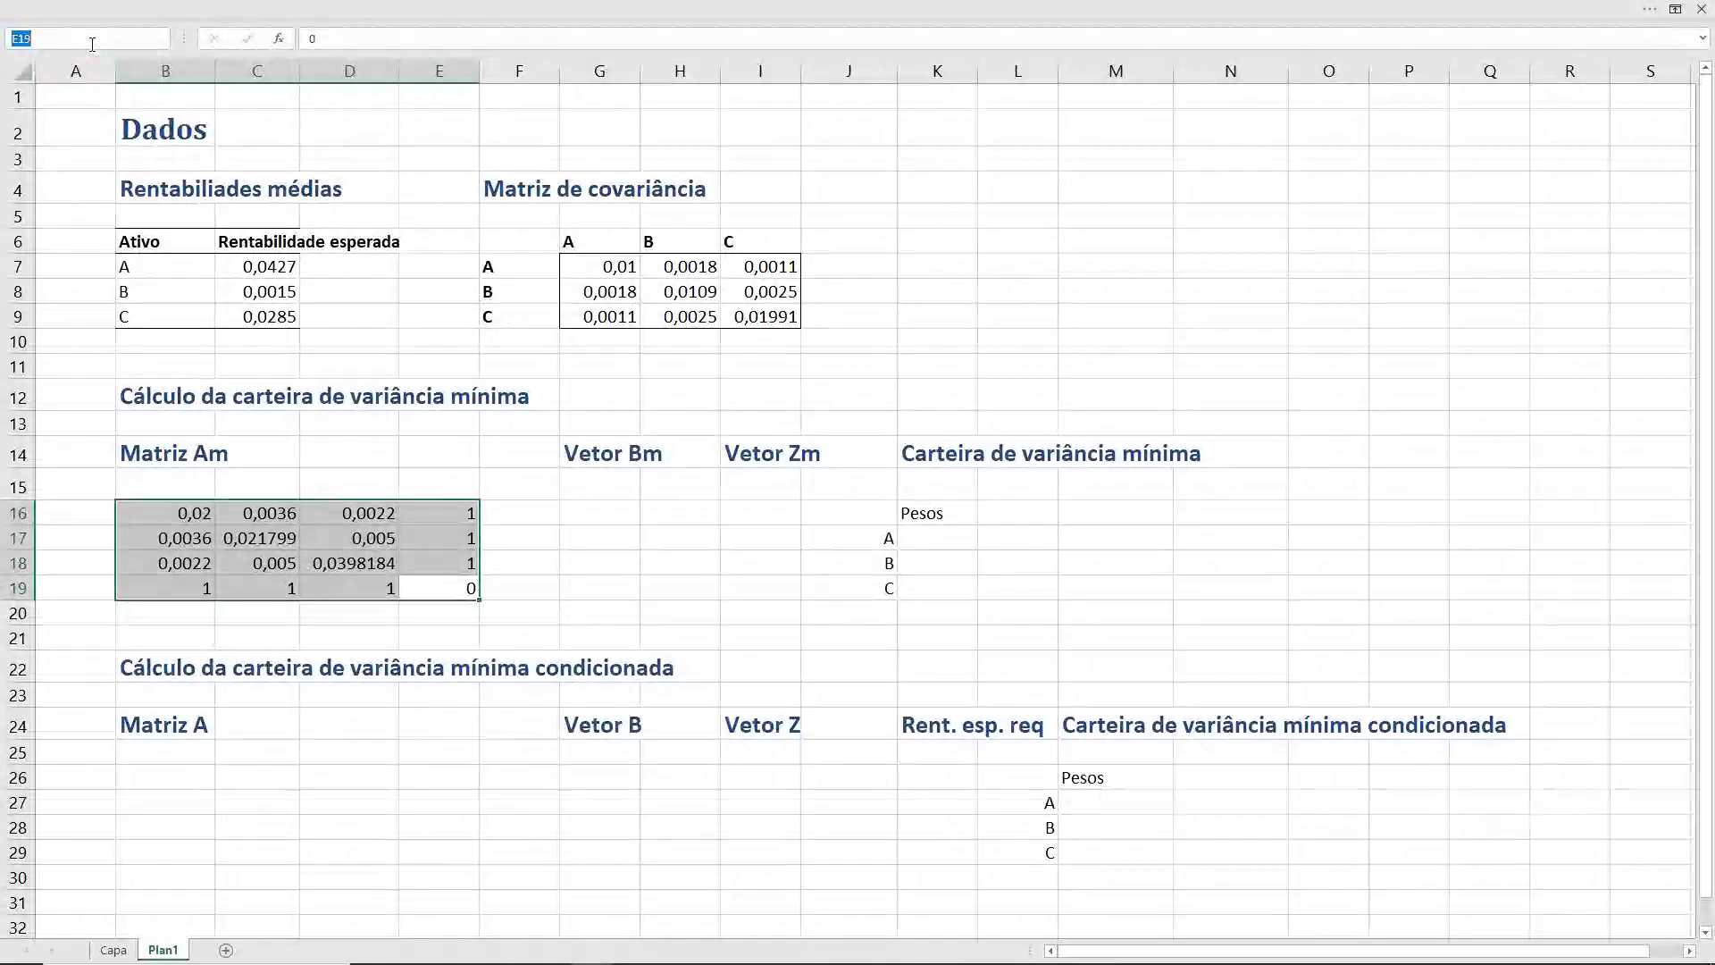
pyautogui.write('Am')
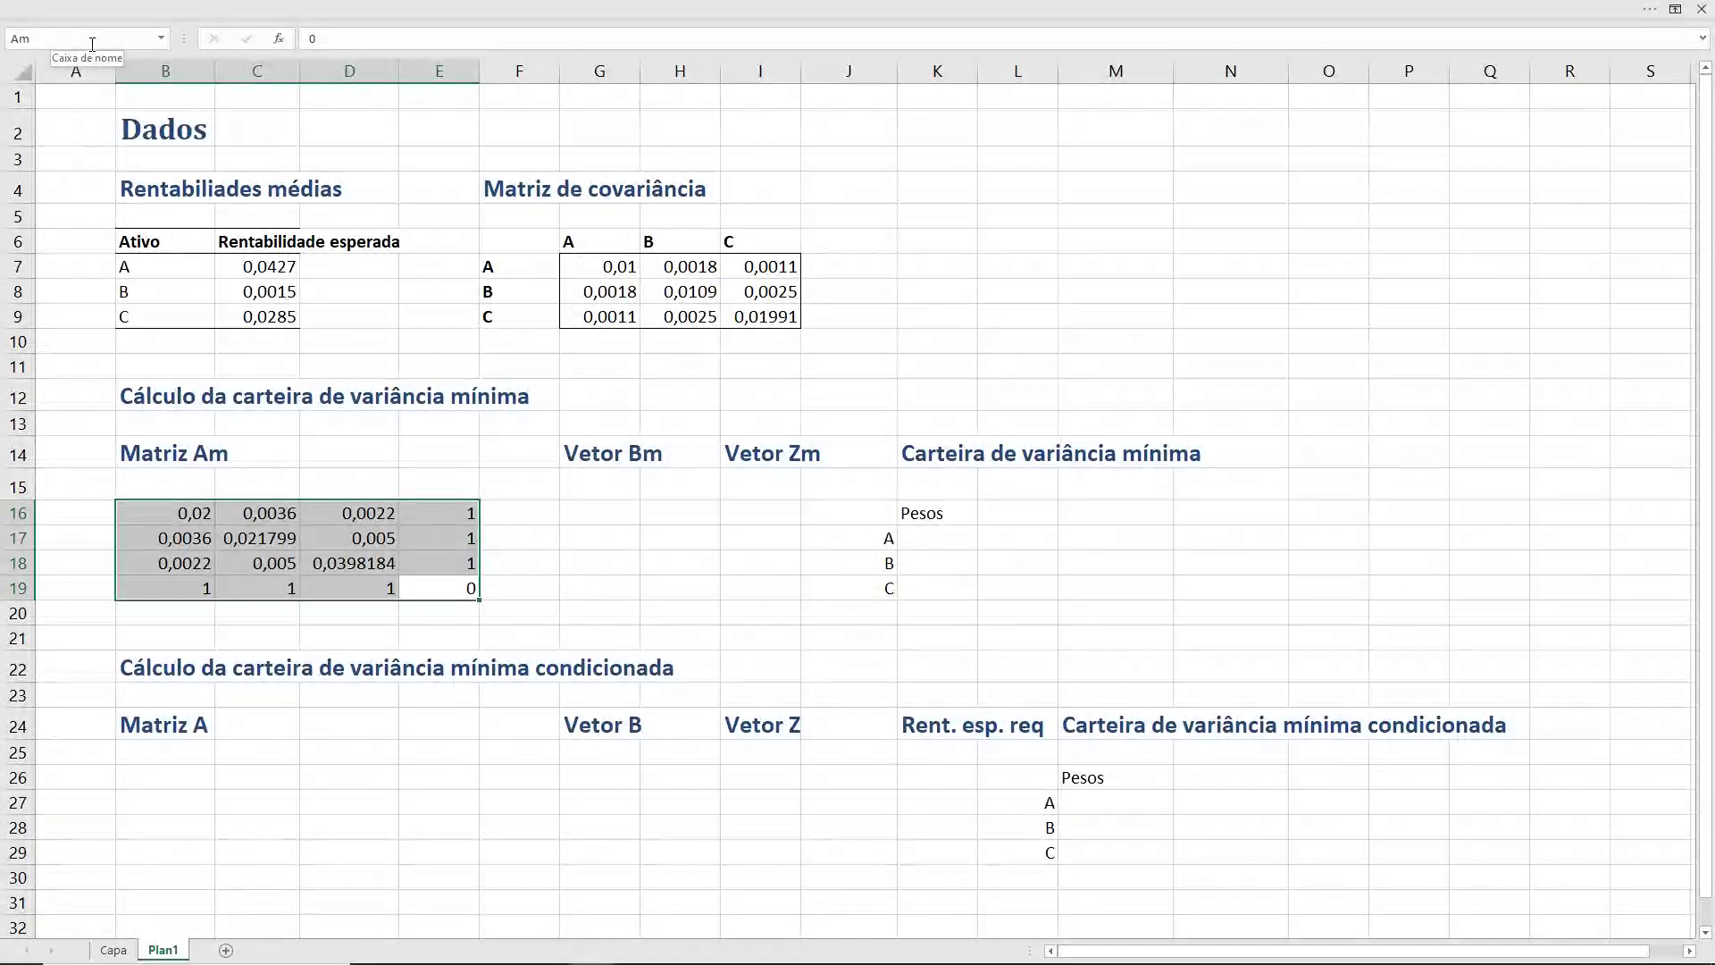
pyautogui.click(608, 517)
pyautogui.moveTo(610, 518); pyautogui.dragTo(610, 560)
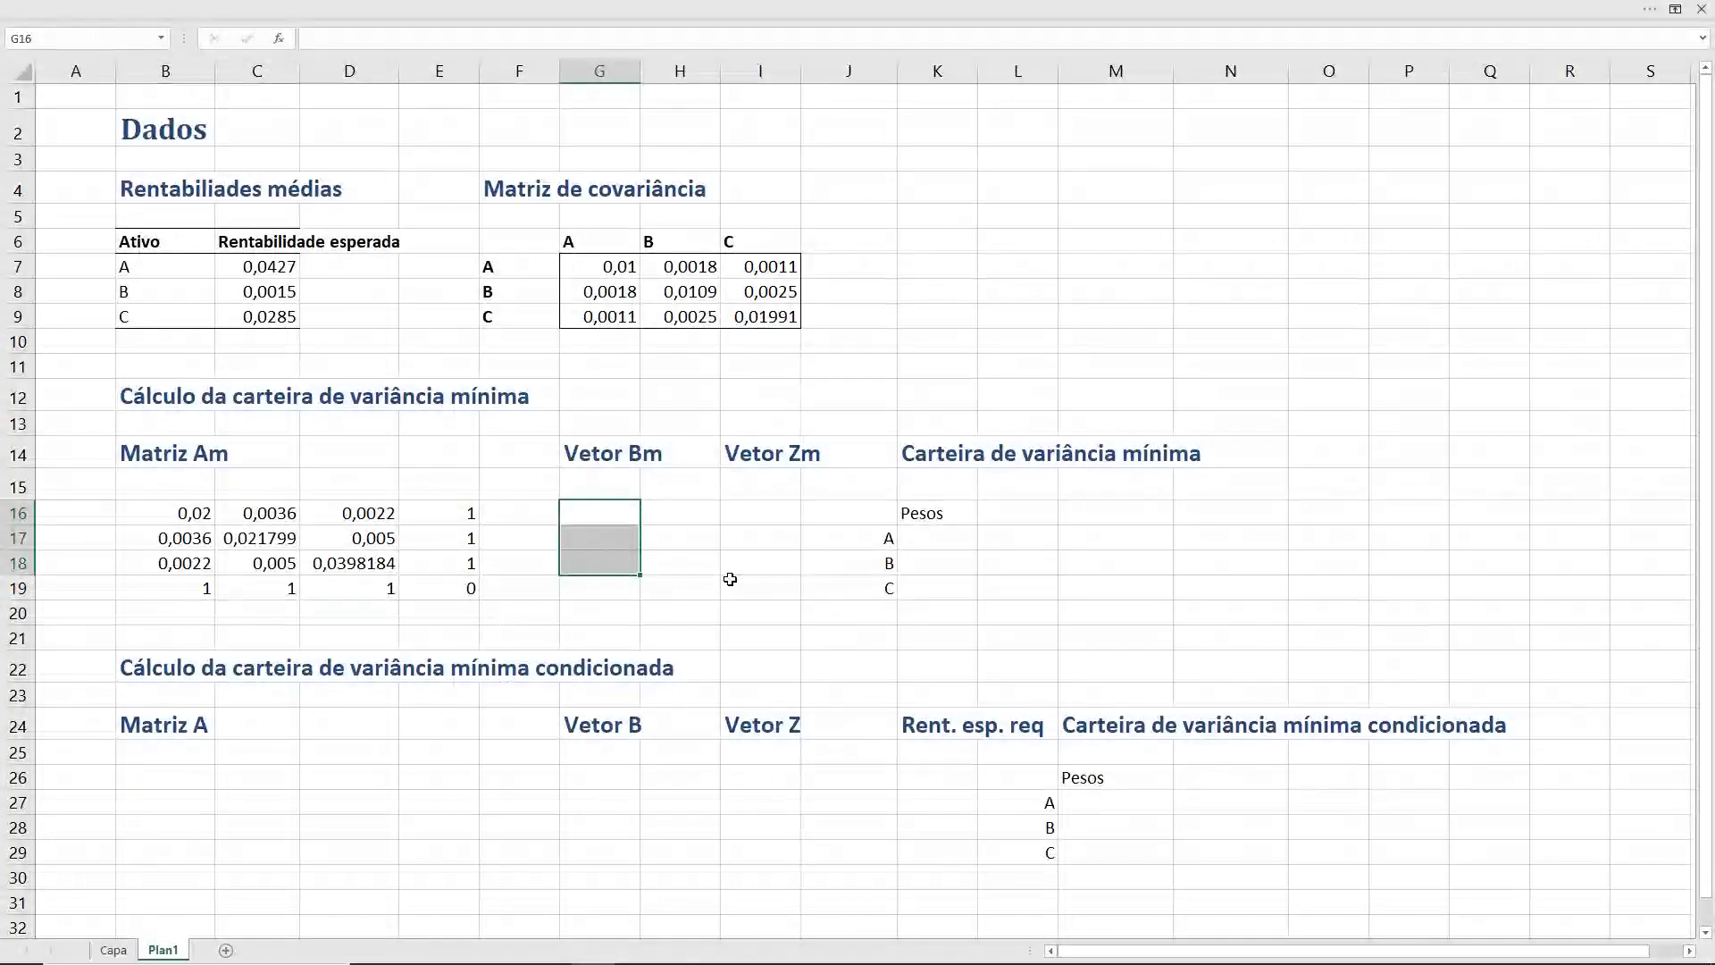
# - Enter 0 into G16:G18 together and 1 into G19
pyautogui.write('0')
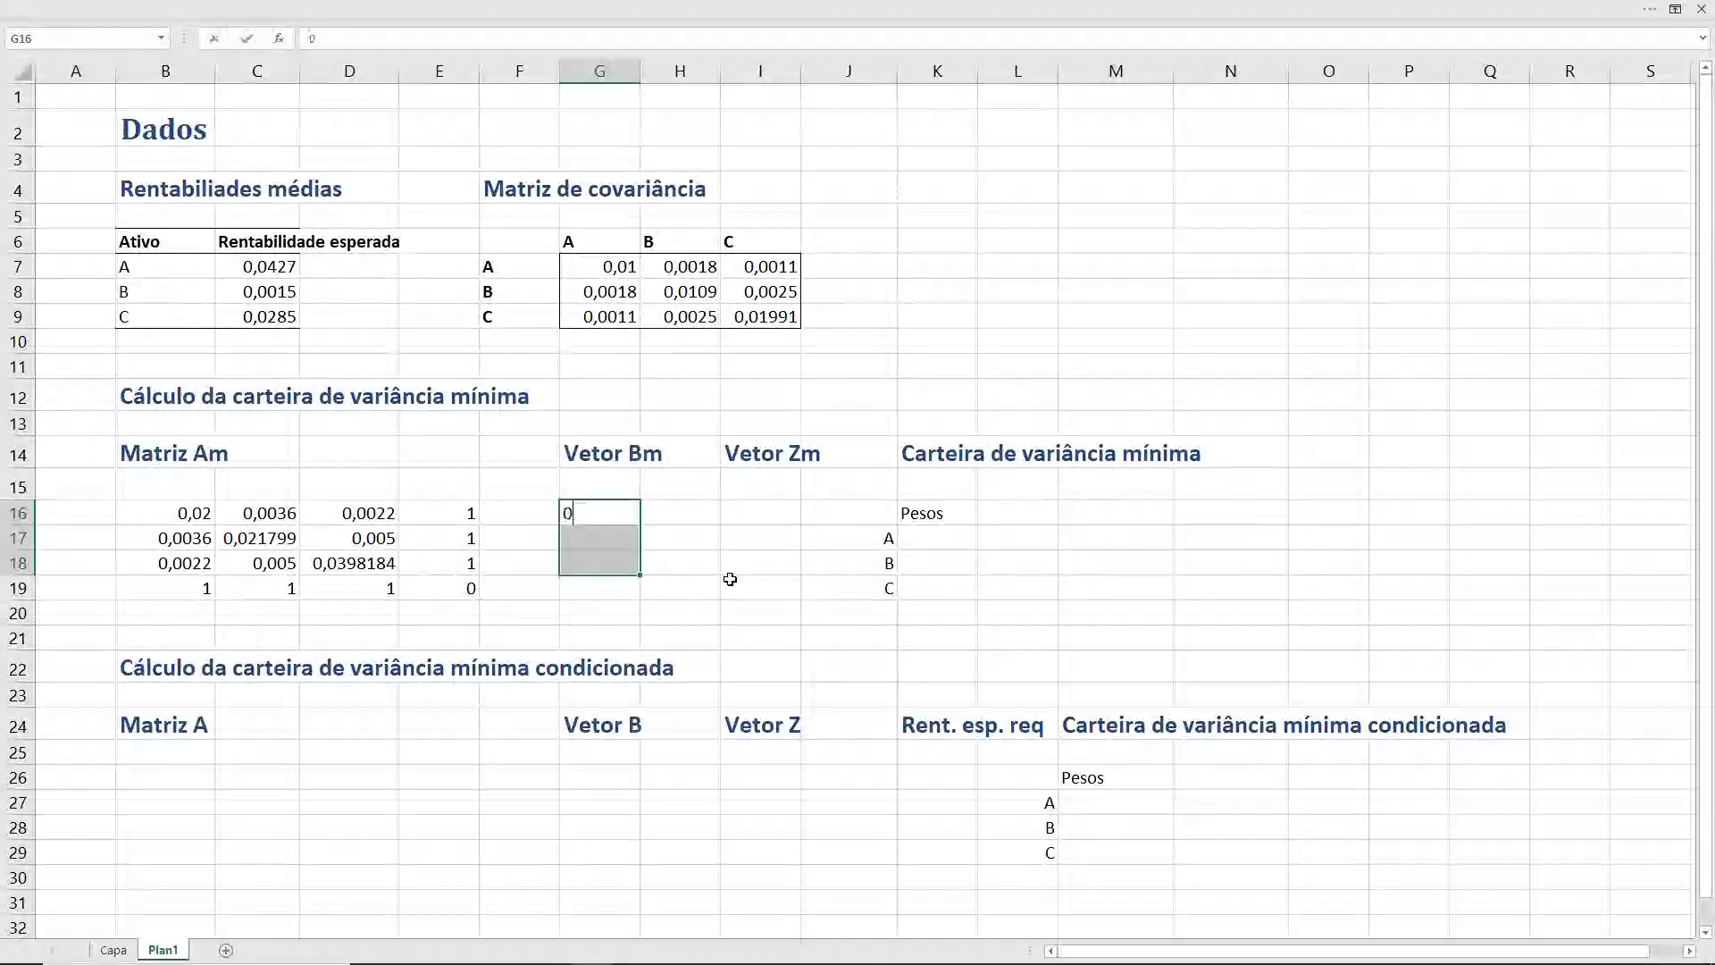
pyautogui.hotkey('ctrl', 'Return')
pyautogui.press('Down')
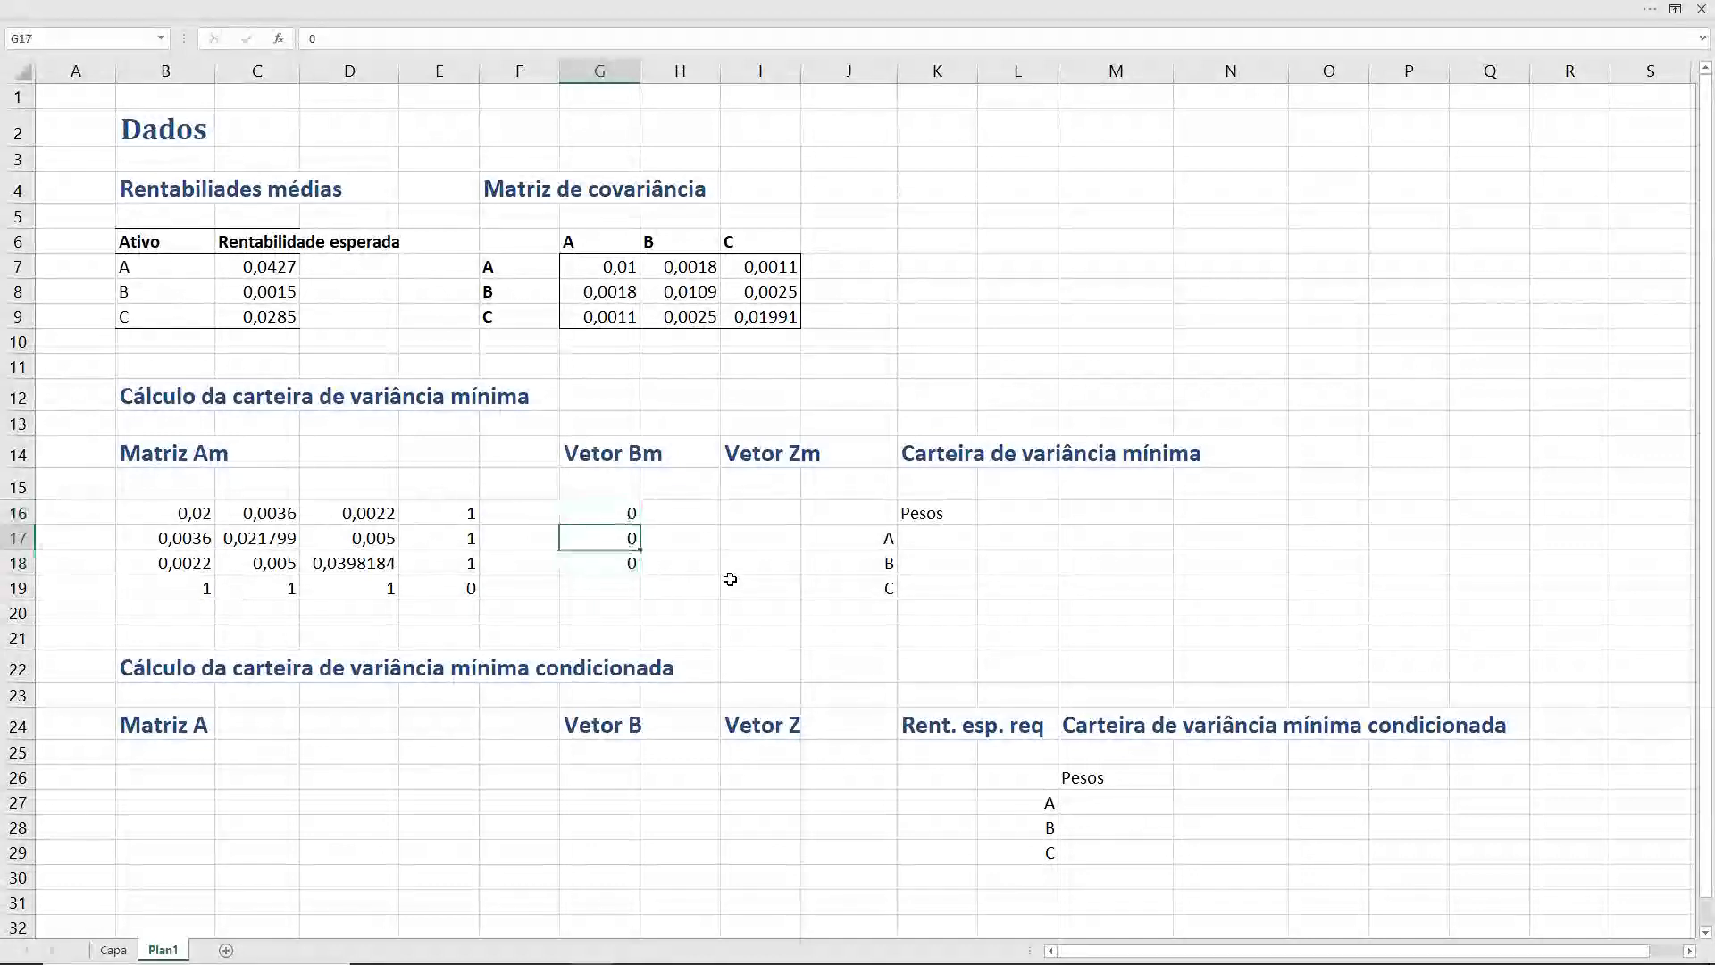
pyautogui.press('Down')
pyautogui.press('Down')
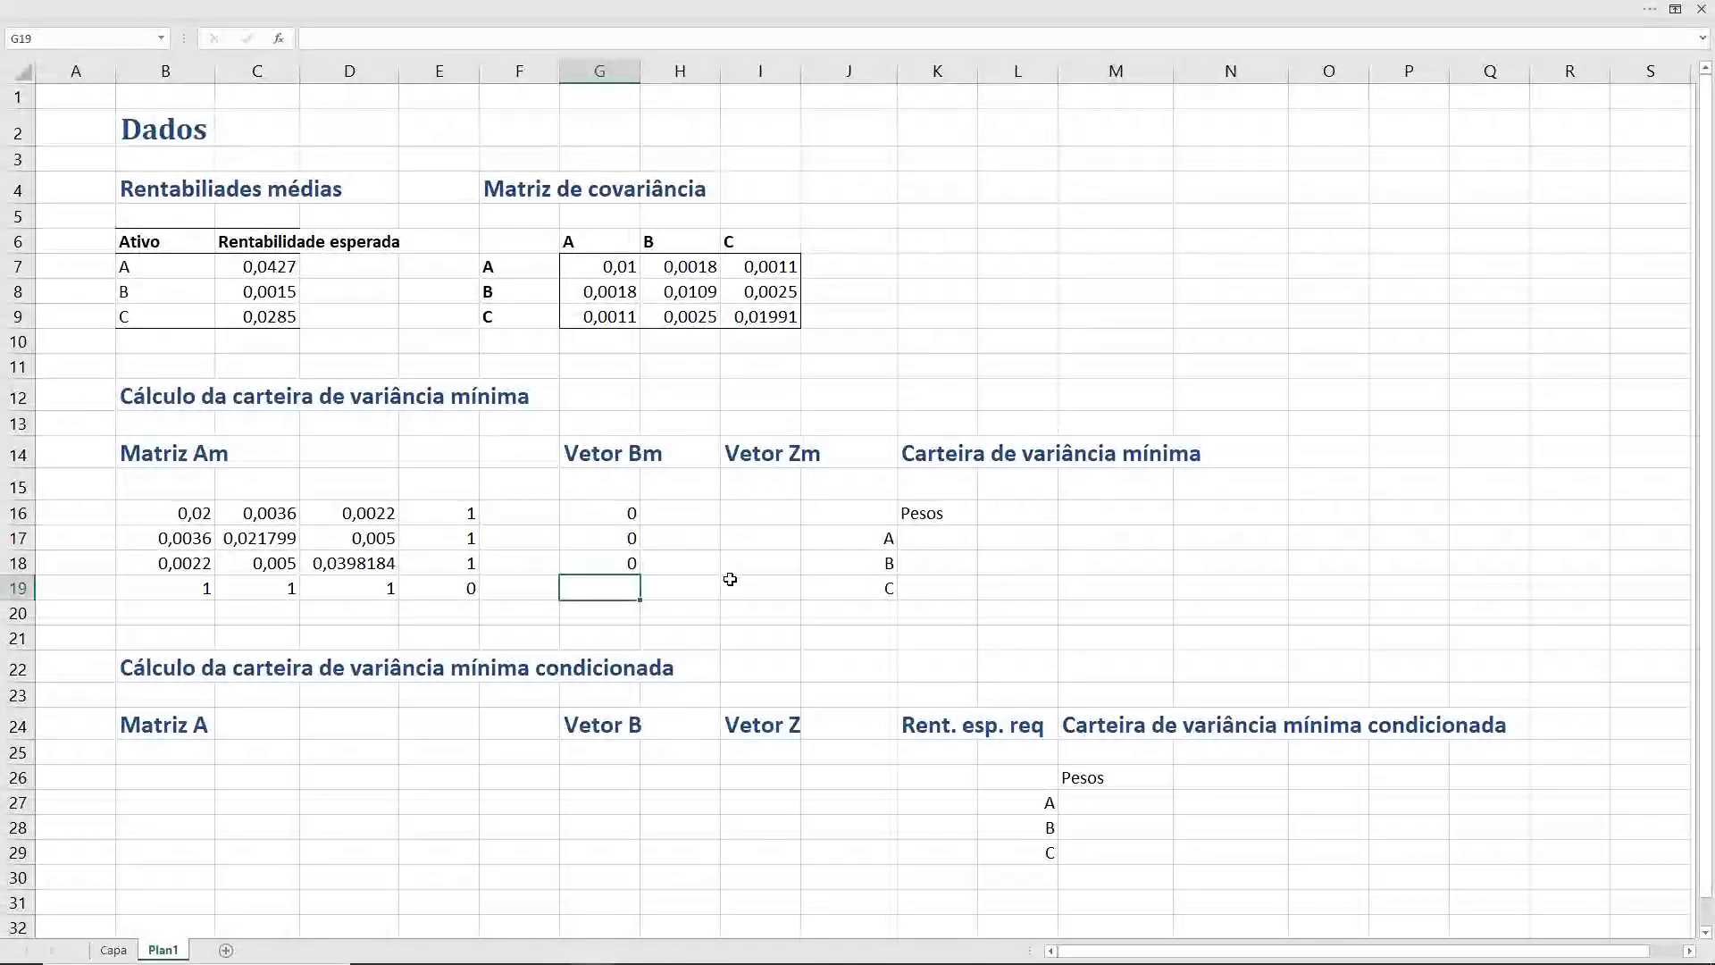
pyautogui.write('1')
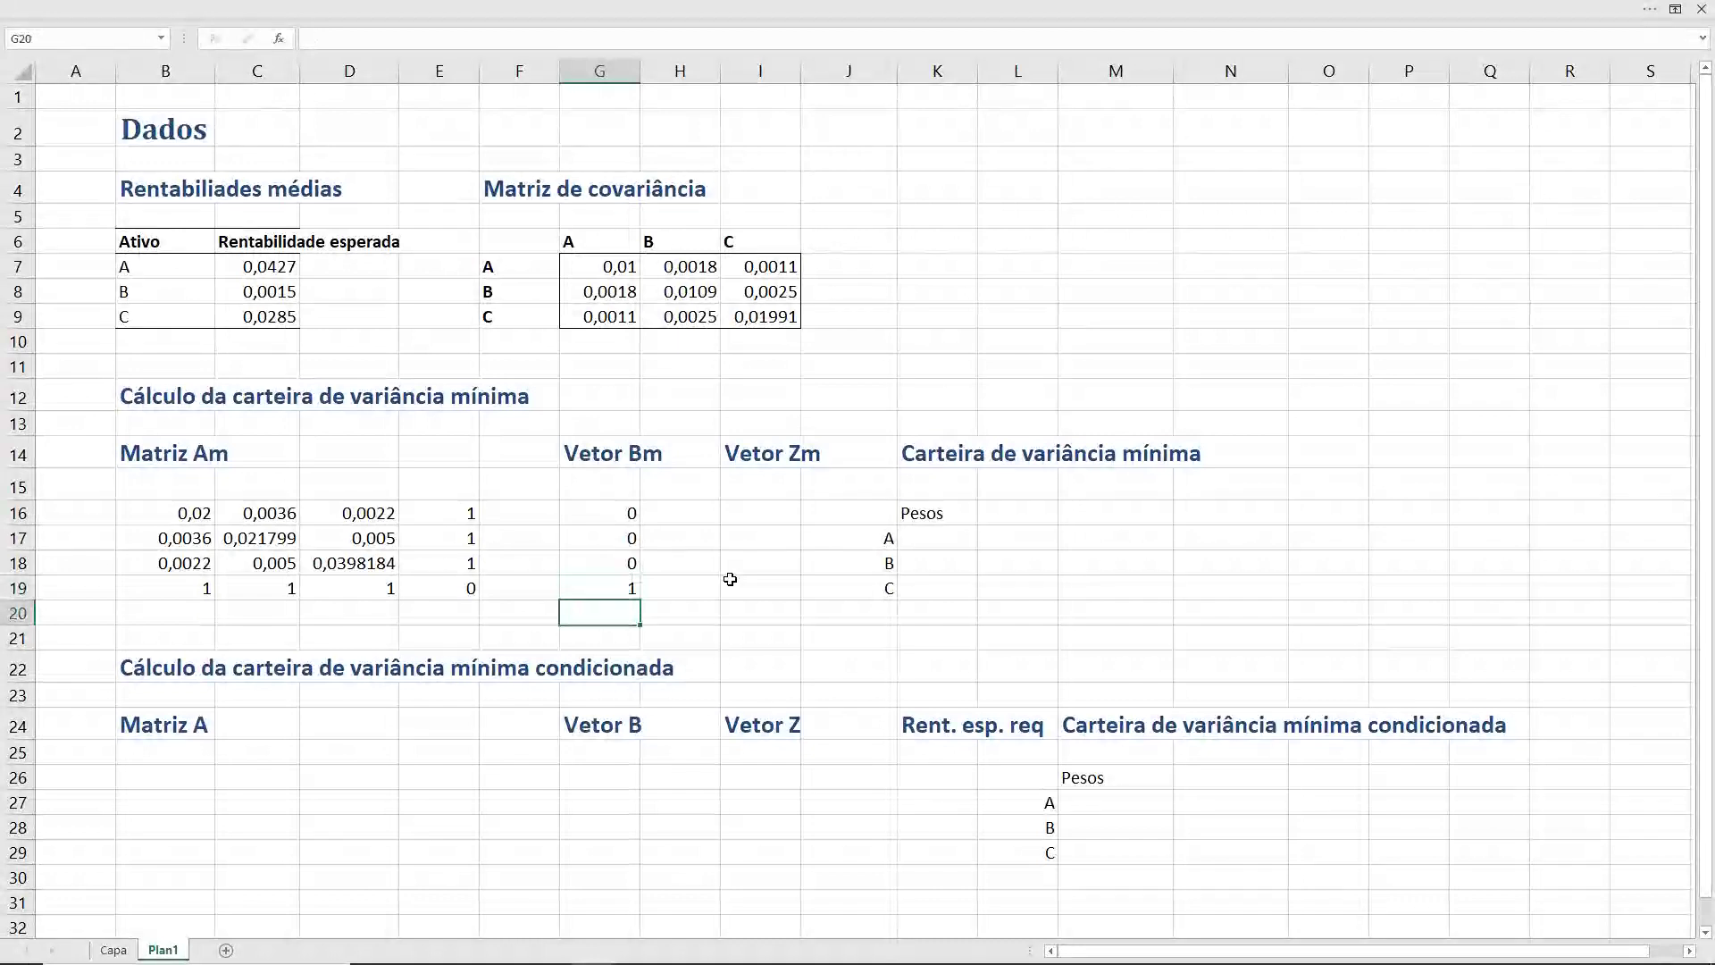
pyautogui.hotkey('ctrl', 'Return')
pyautogui.press('Up')
pyautogui.press('Up')
pyautogui.press('Up')
pyautogui.press('Right')
pyautogui.press('Right')
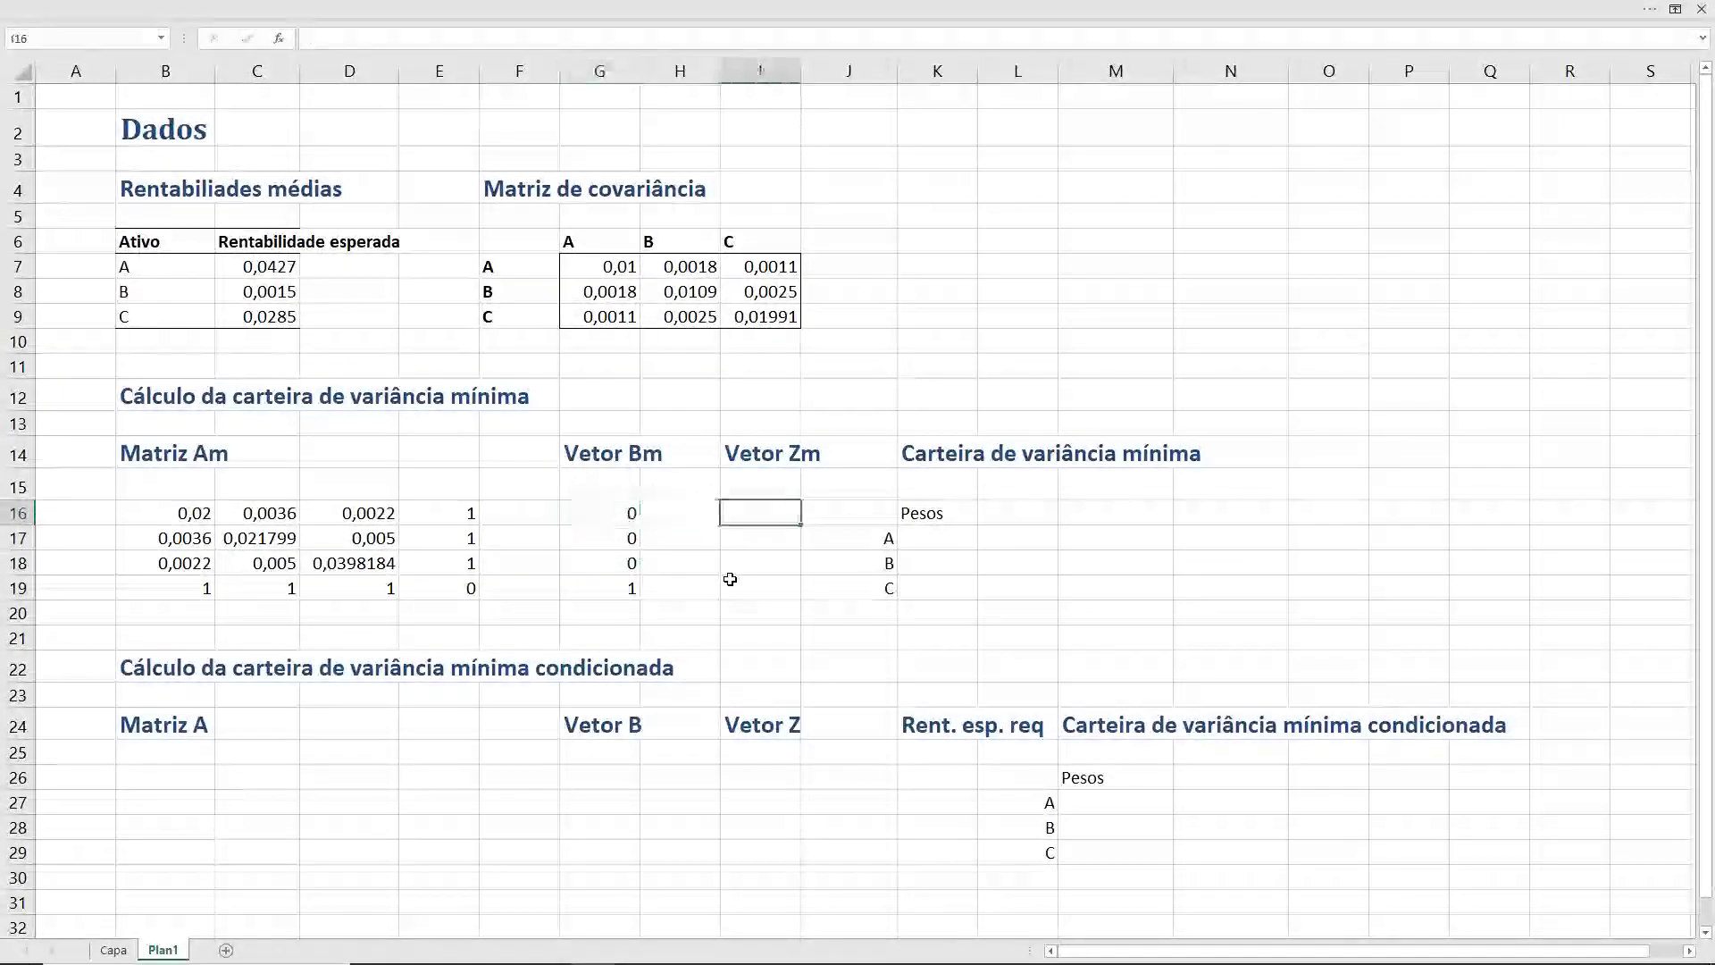
# - Draft =MATRIZ.MULT(MATRIZ.INVERSO(Am); ...) in I16:I19, then cancel it unfinished
pyautogui.hotkey('shift', 'Down')
pyautogui.hotkey('shift', 'Down')
pyautogui.hotkey('shift', 'Down')
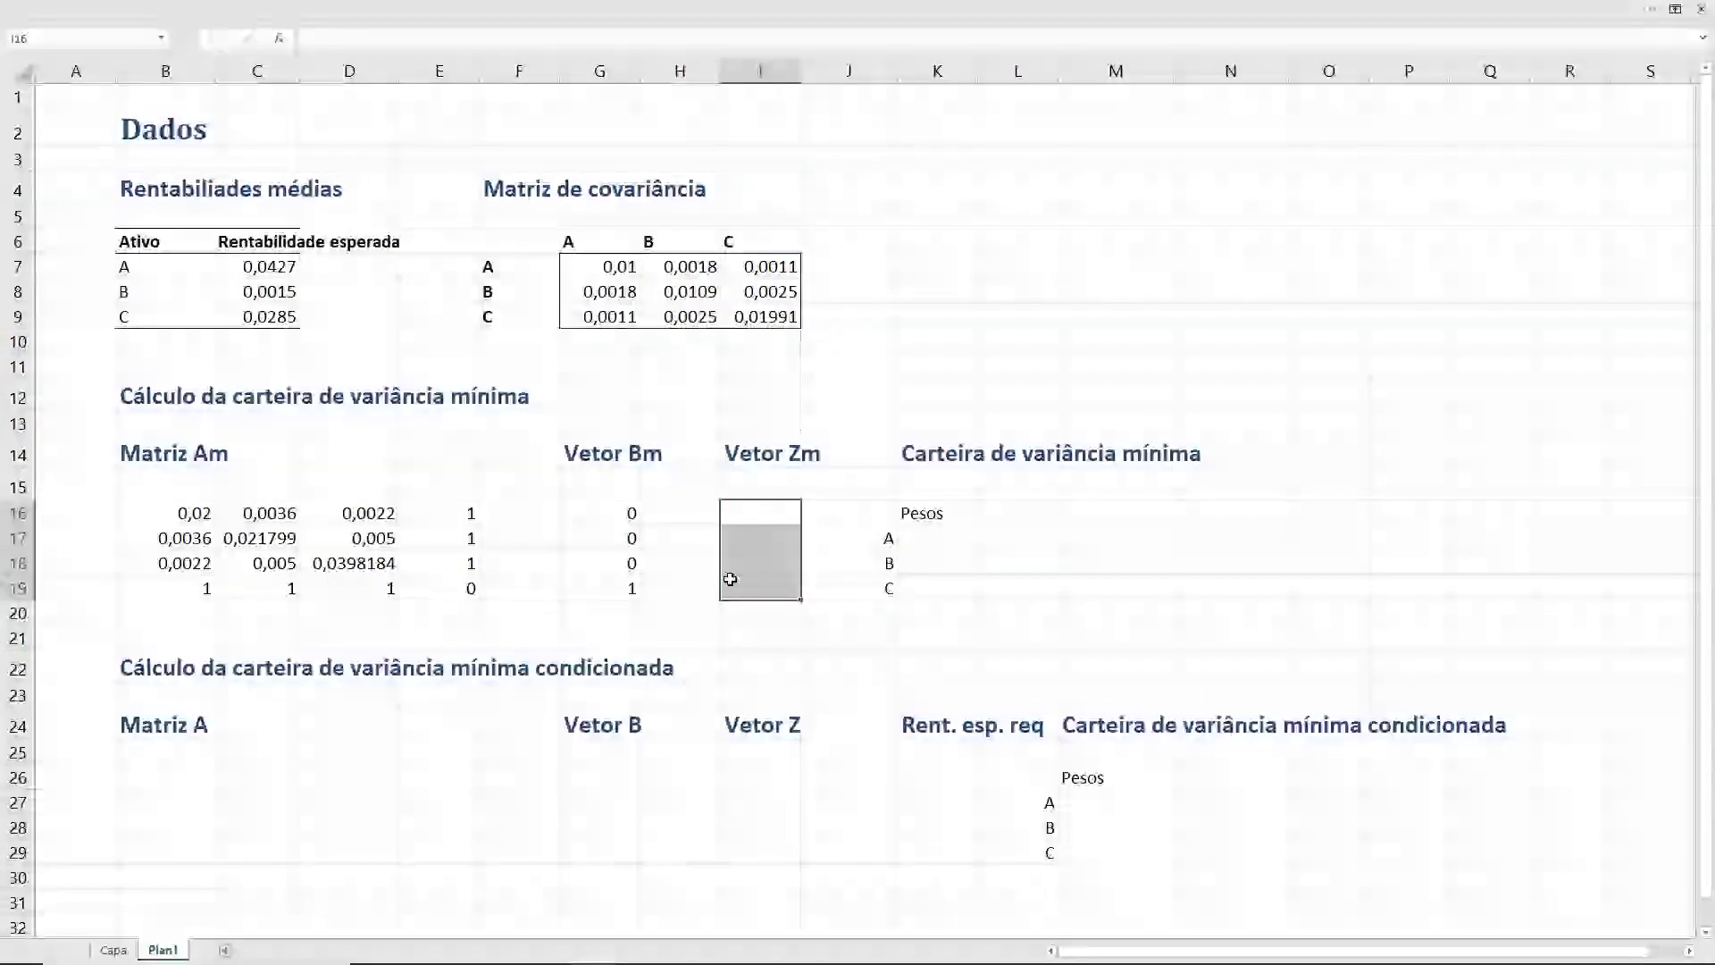
pyautogui.write('=')
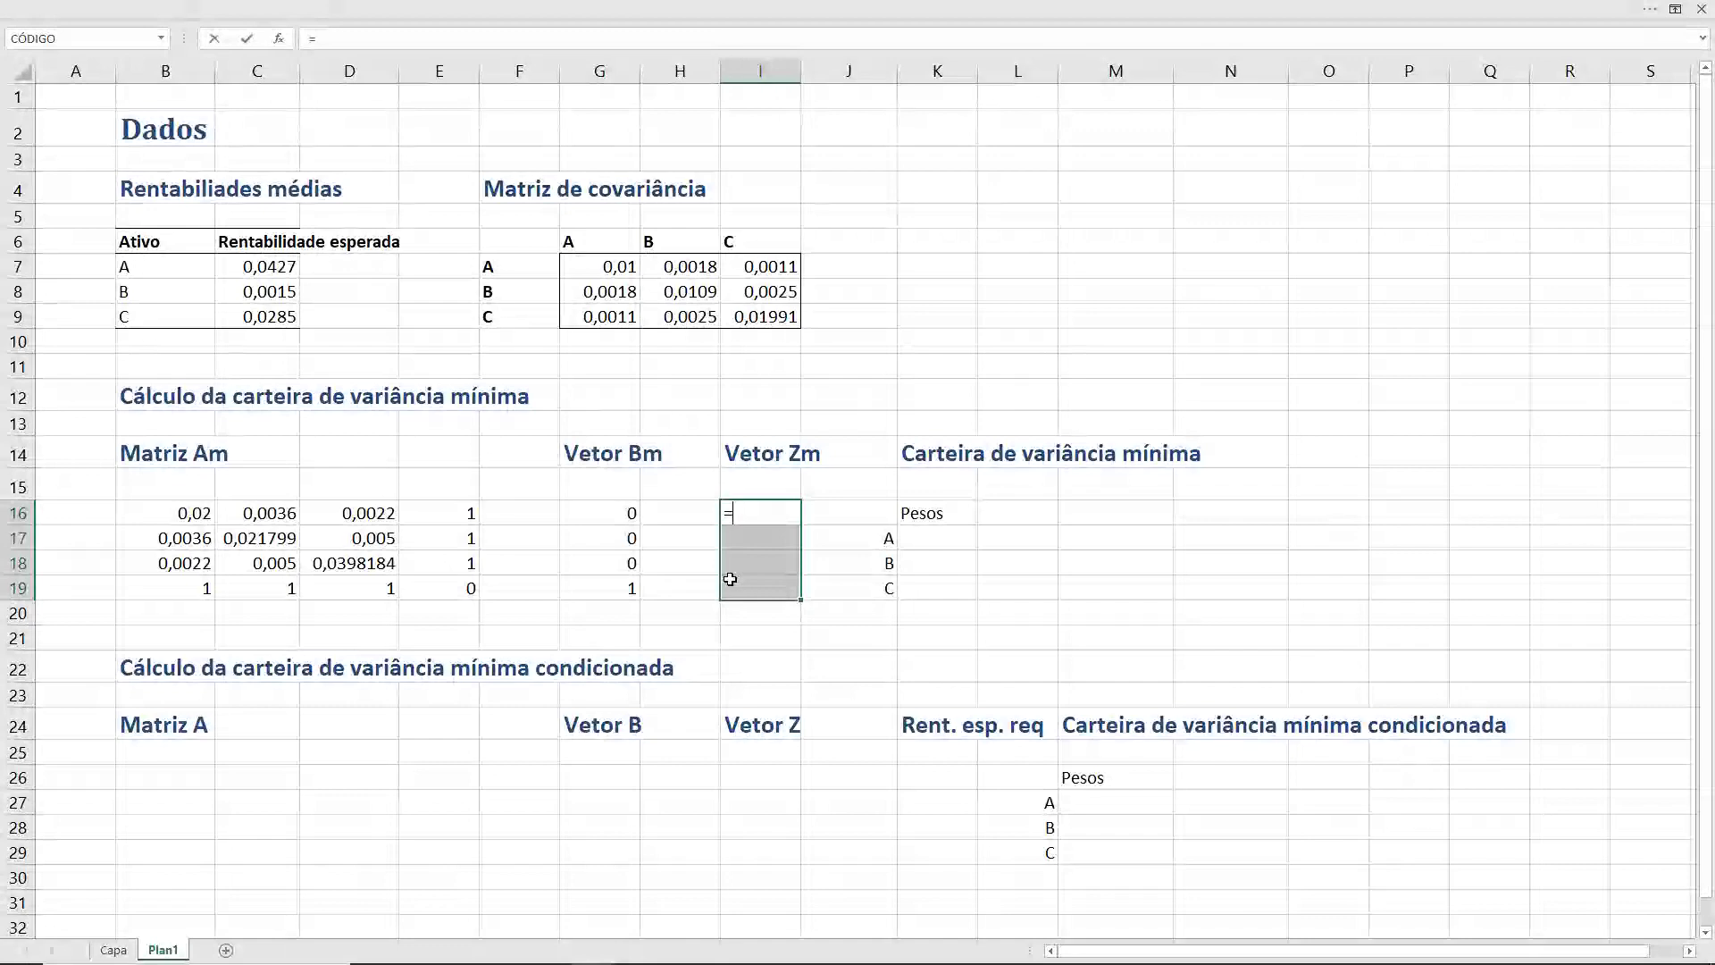
pyautogui.write('matr')
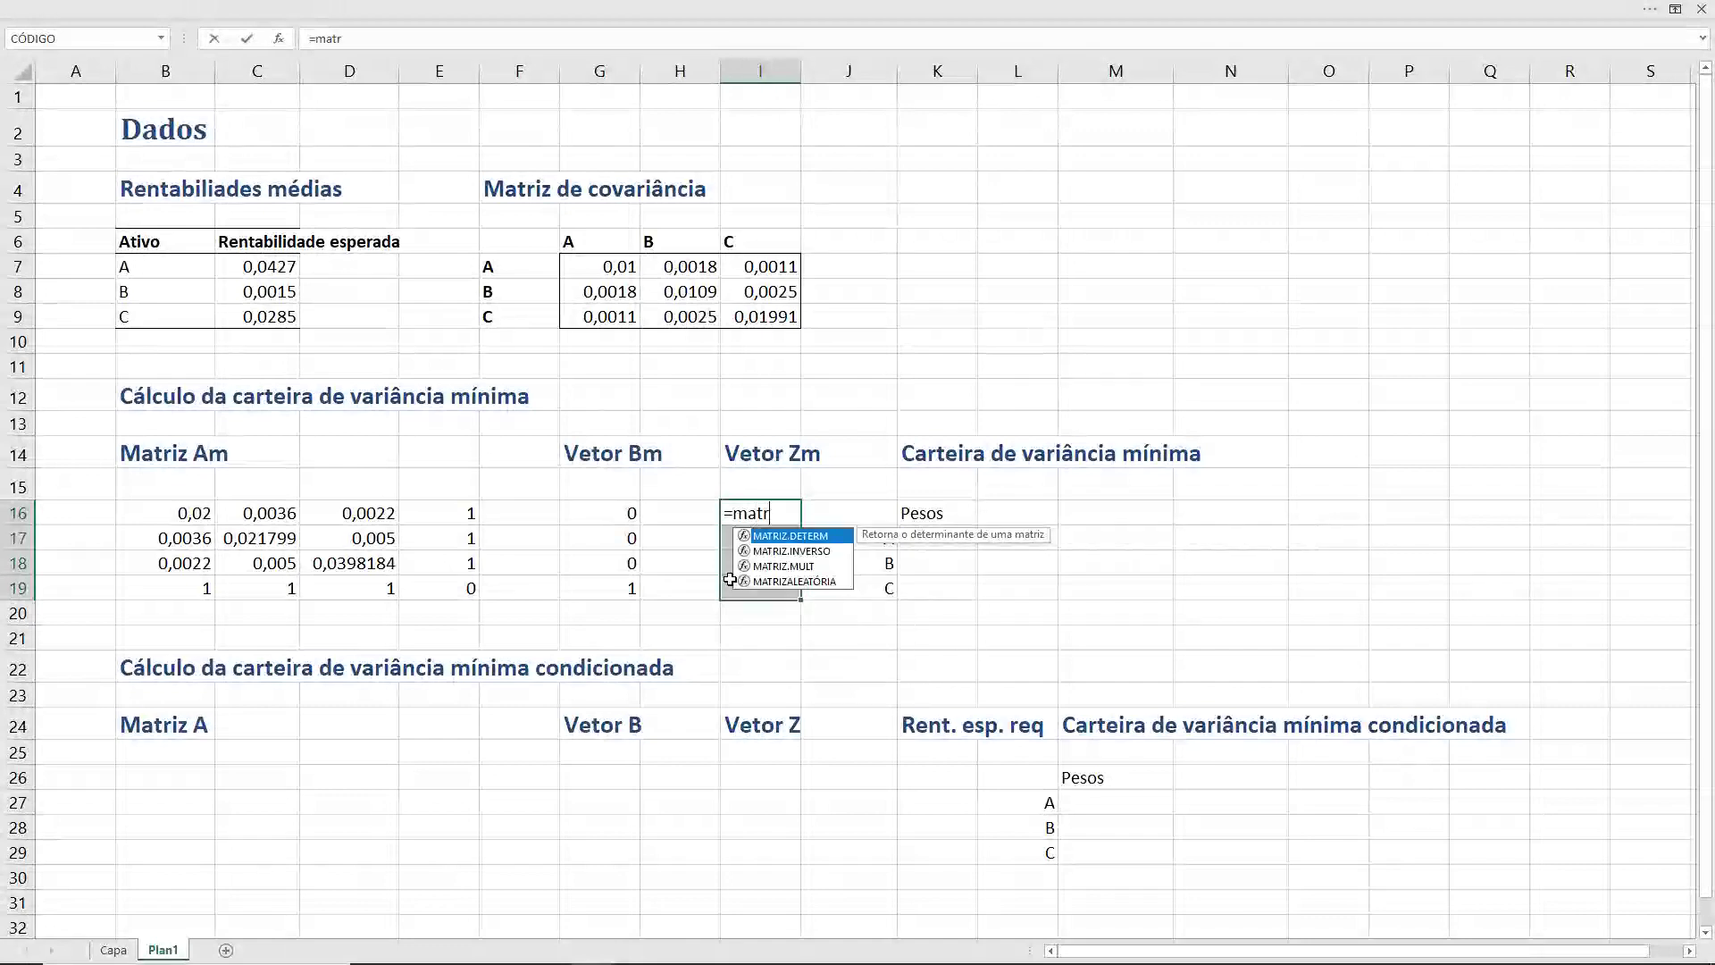
pyautogui.write('i')
pyautogui.press('Down')
pyautogui.press('Down')
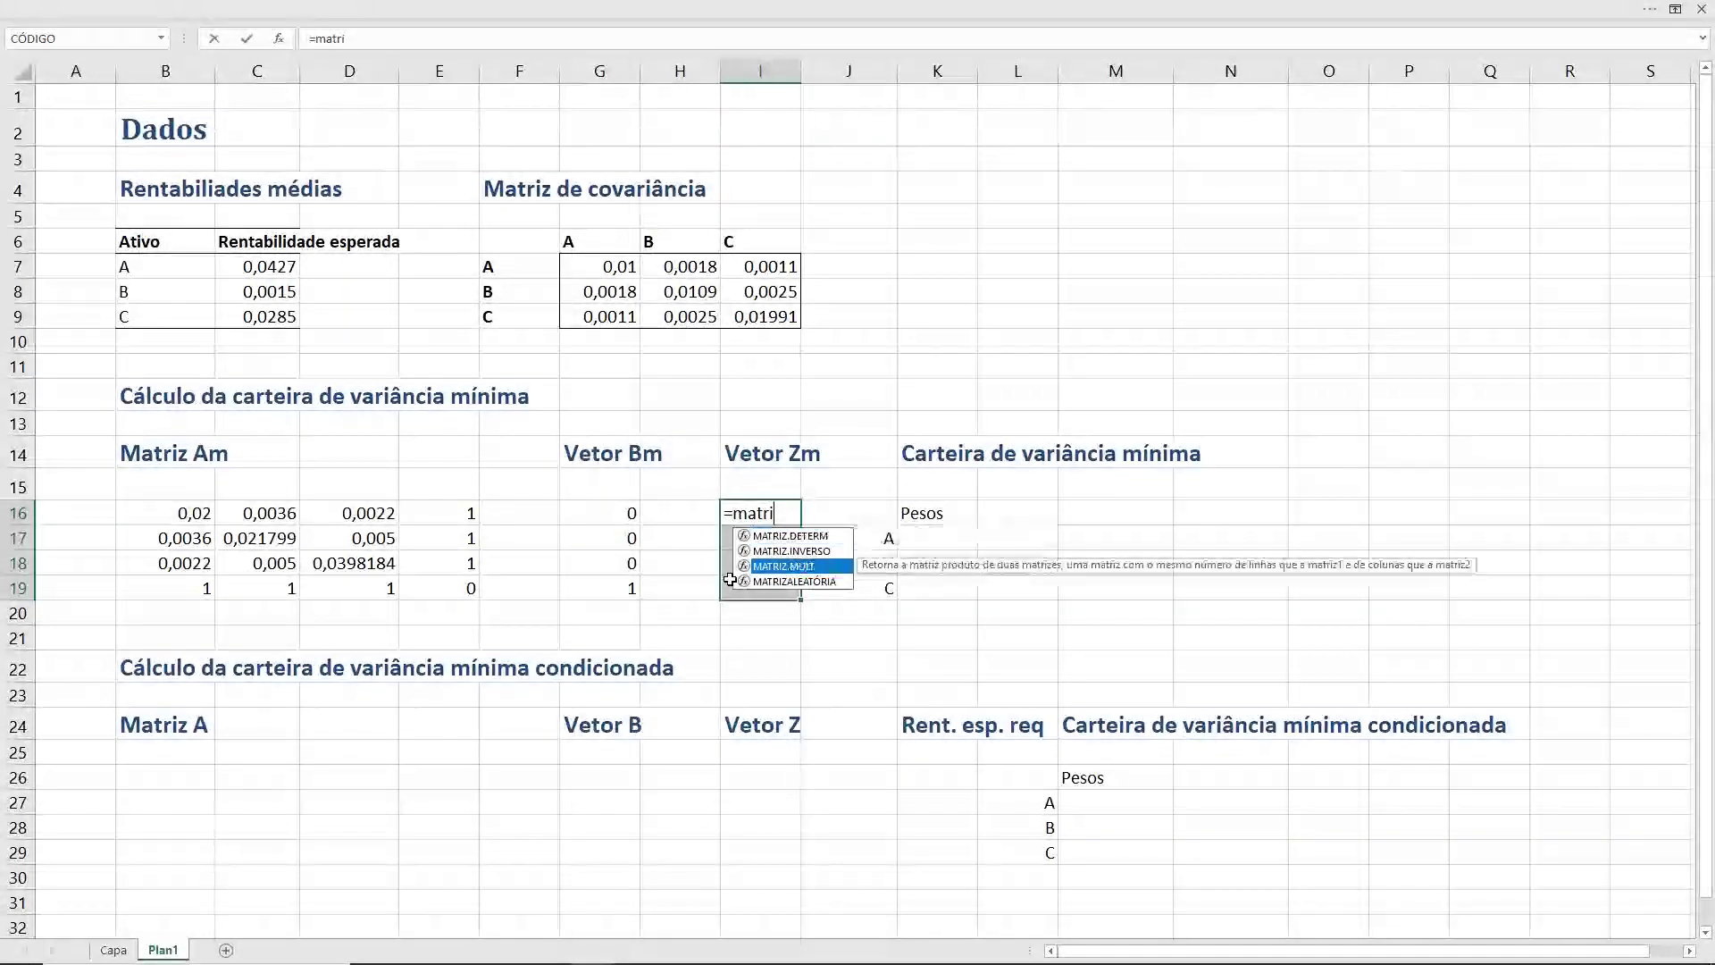
pyautogui.press('Tab')
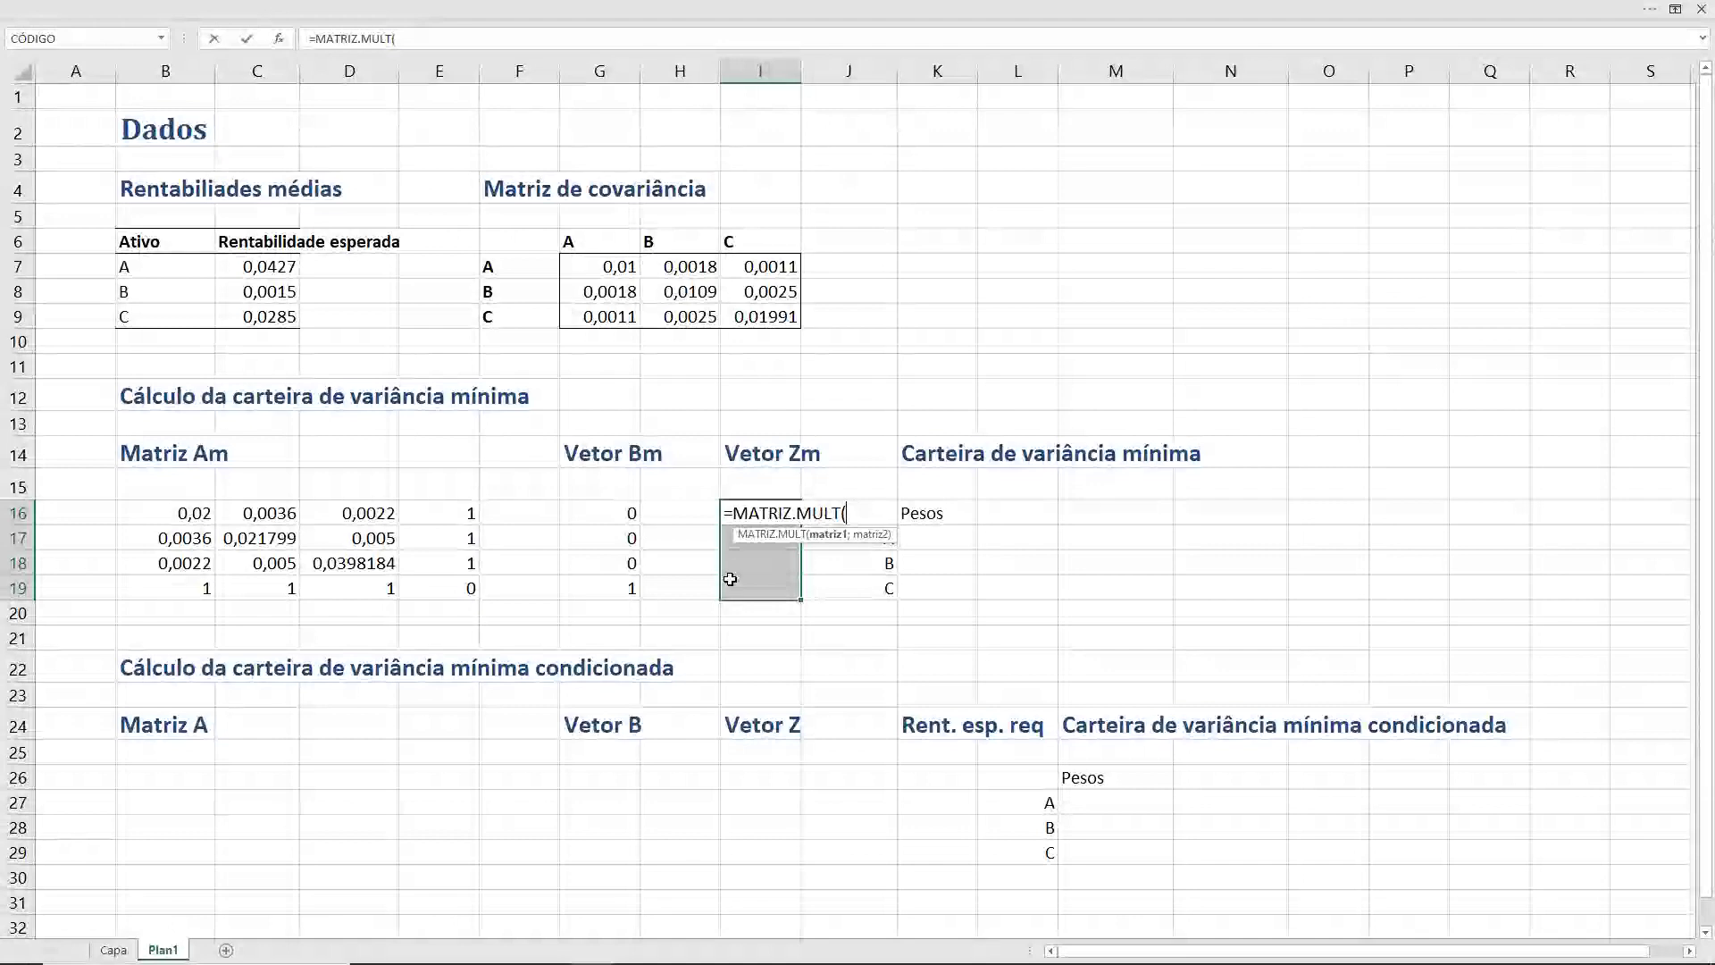
pyautogui.write('matri')
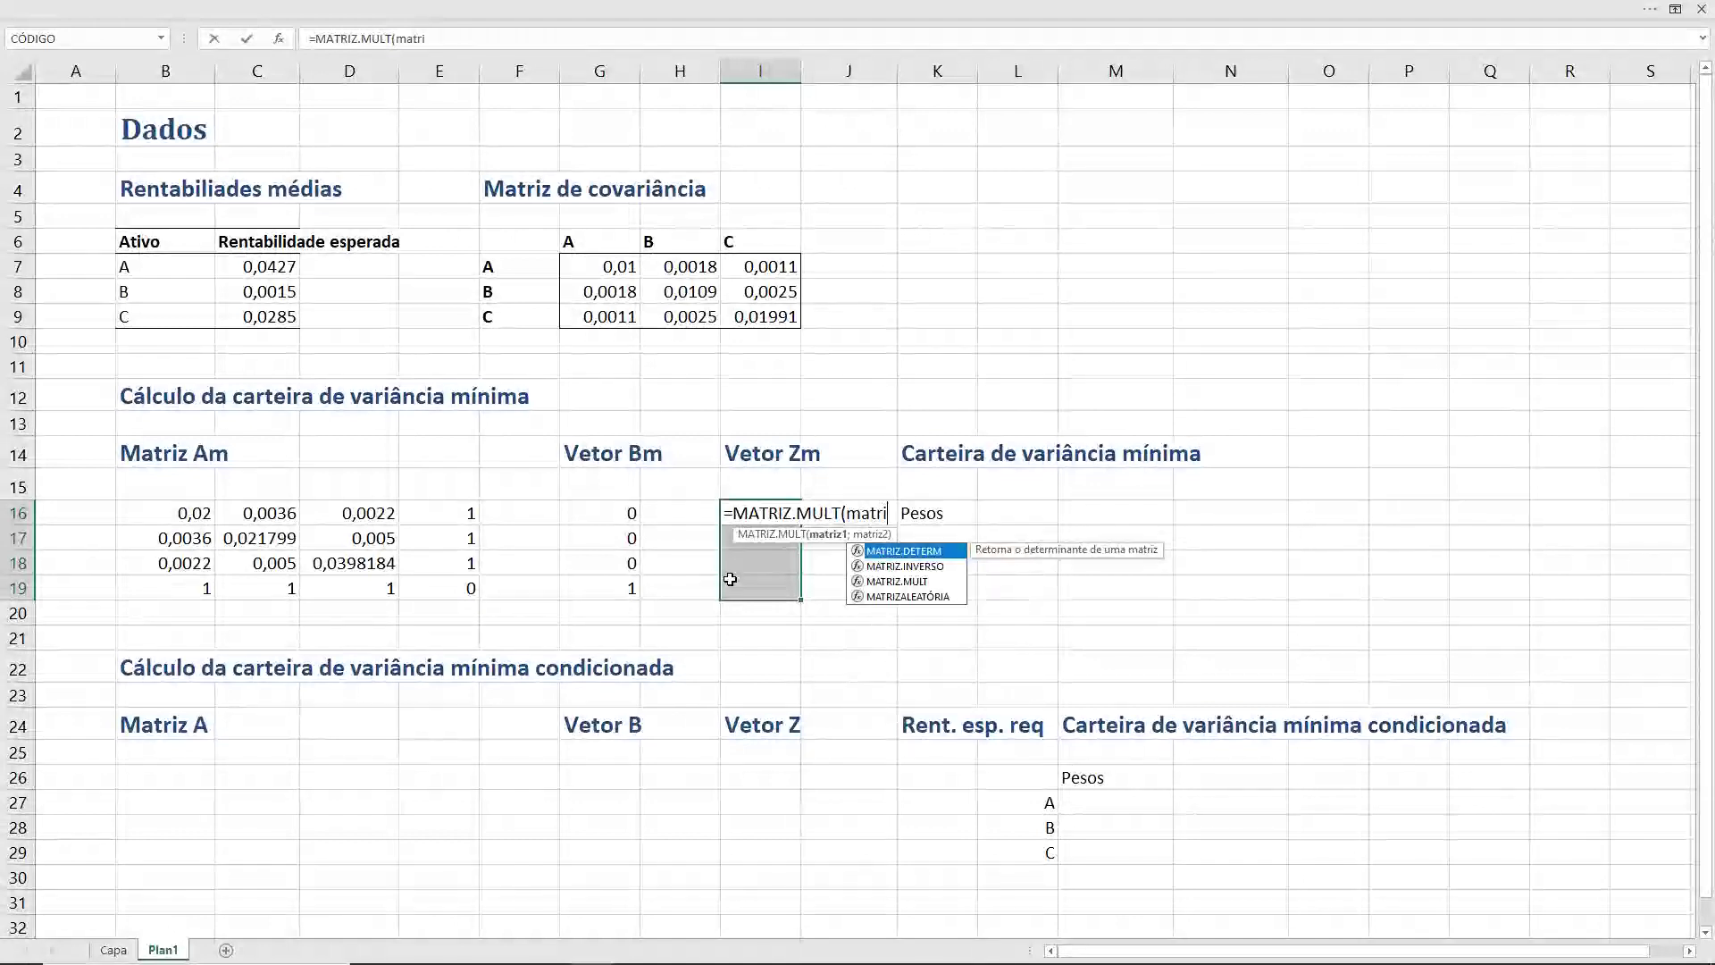
pyautogui.press('Down')
pyautogui.press('Tab')
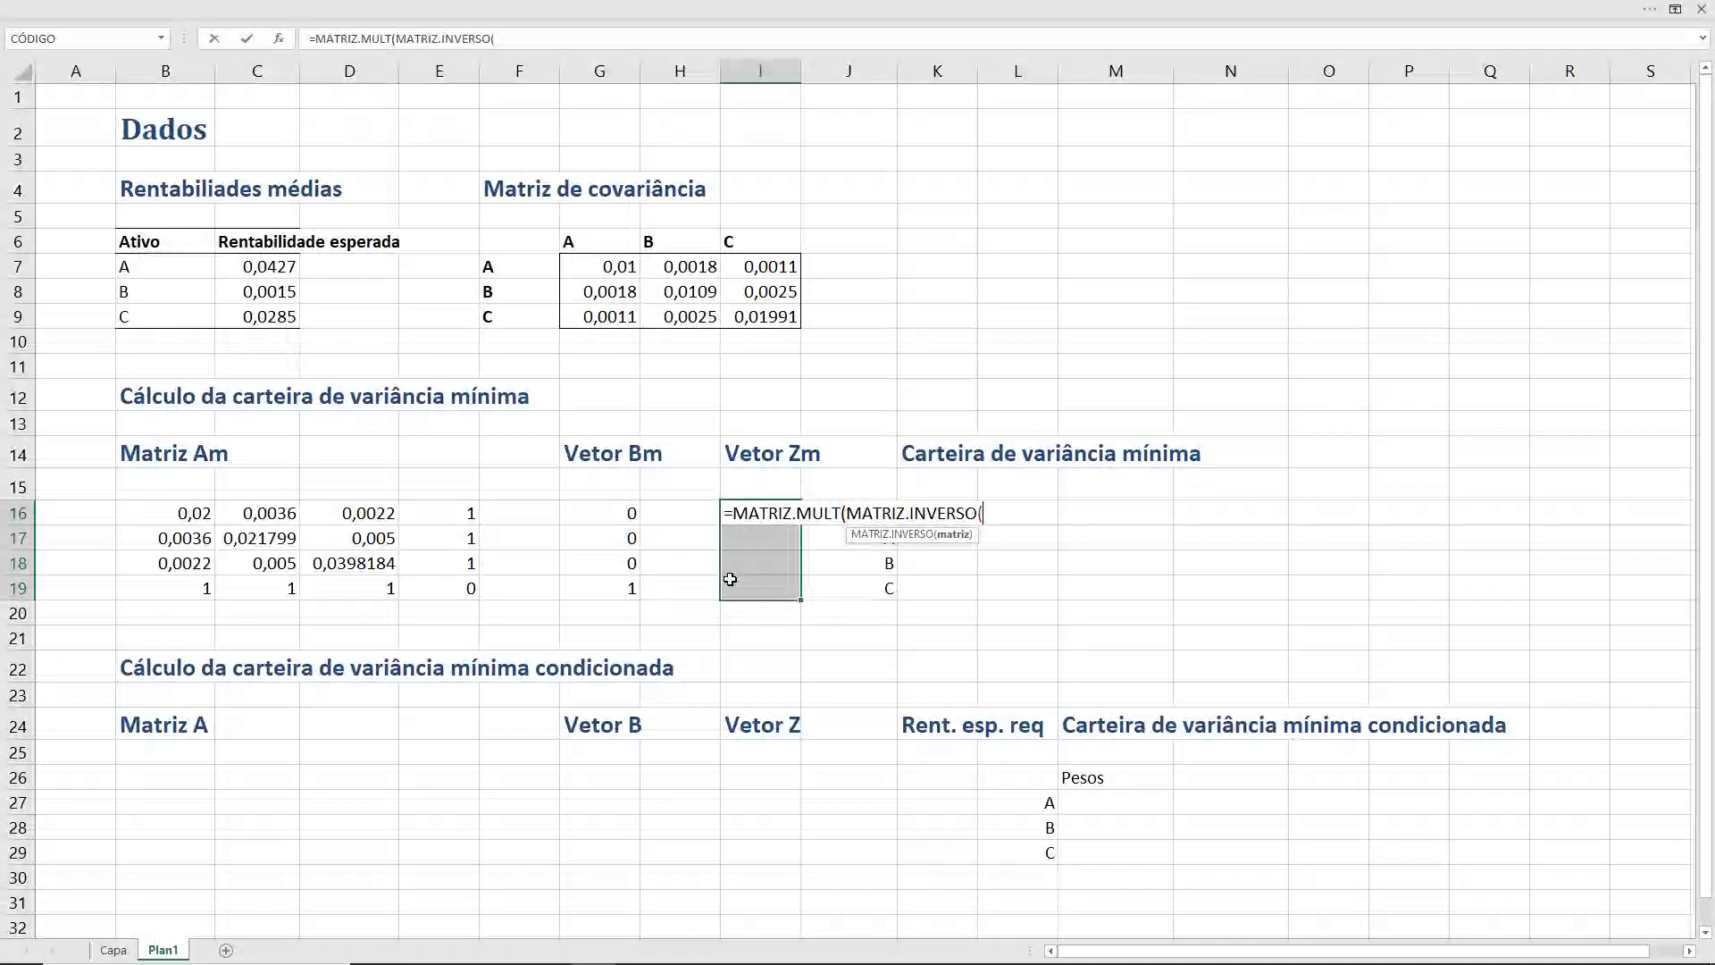
pyautogui.write('Am(')
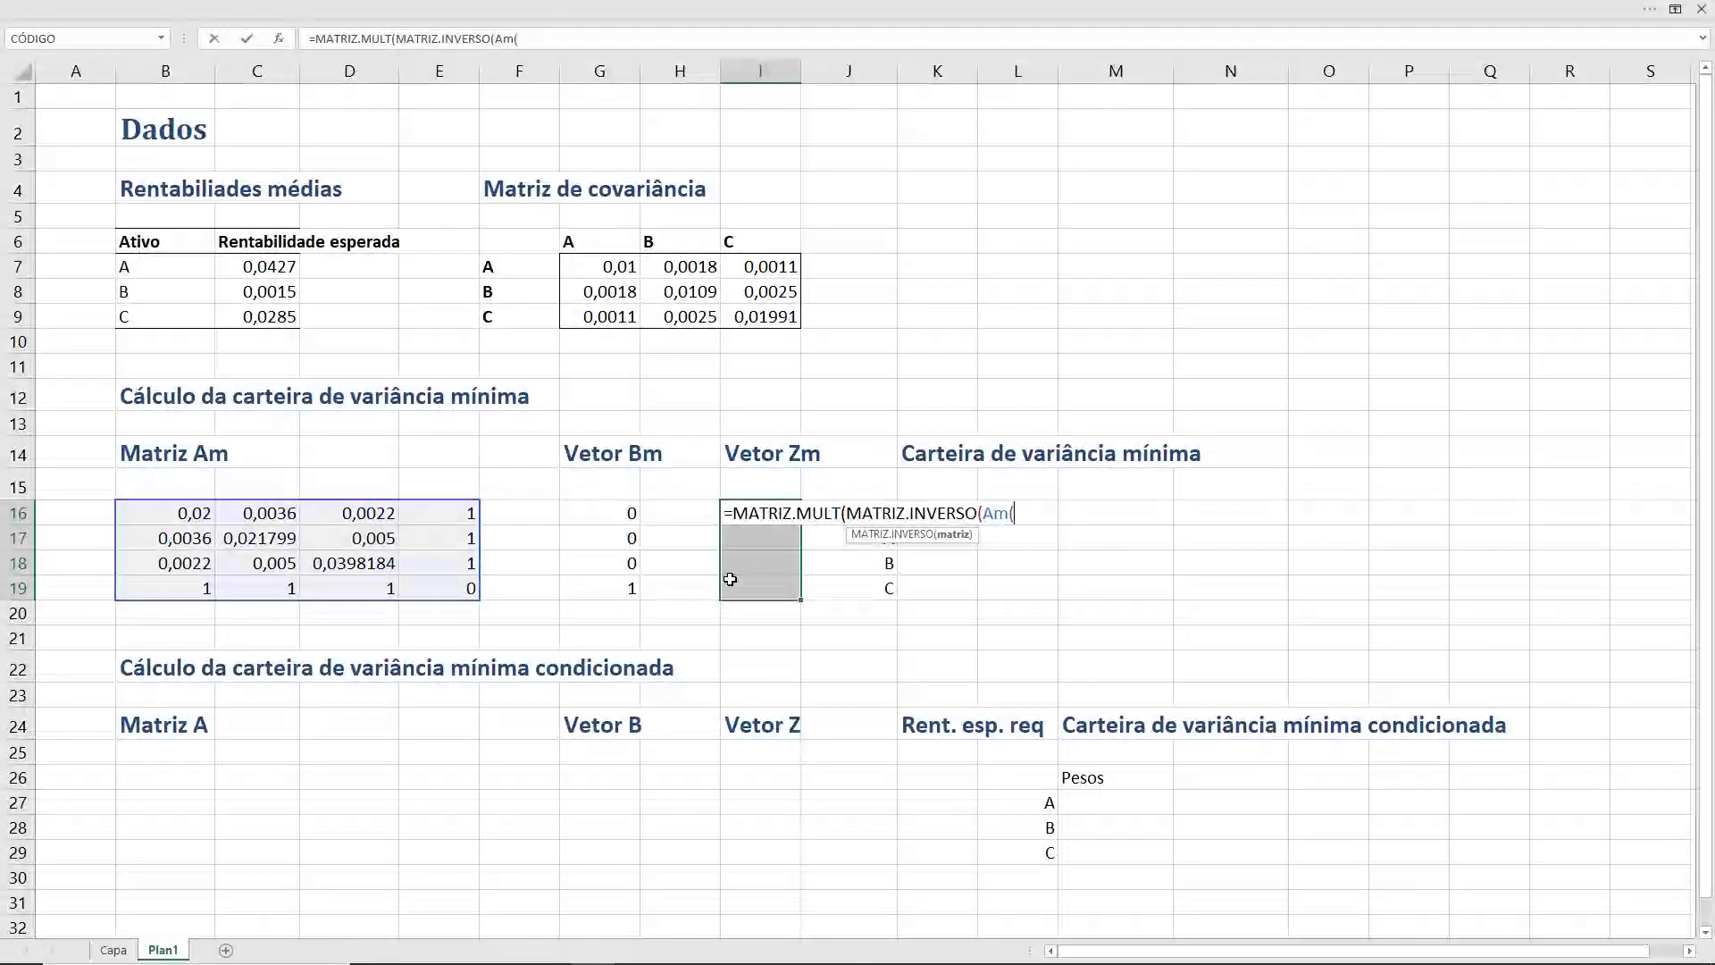
pyautogui.press('BackSpace')
pyautogui.write(')')
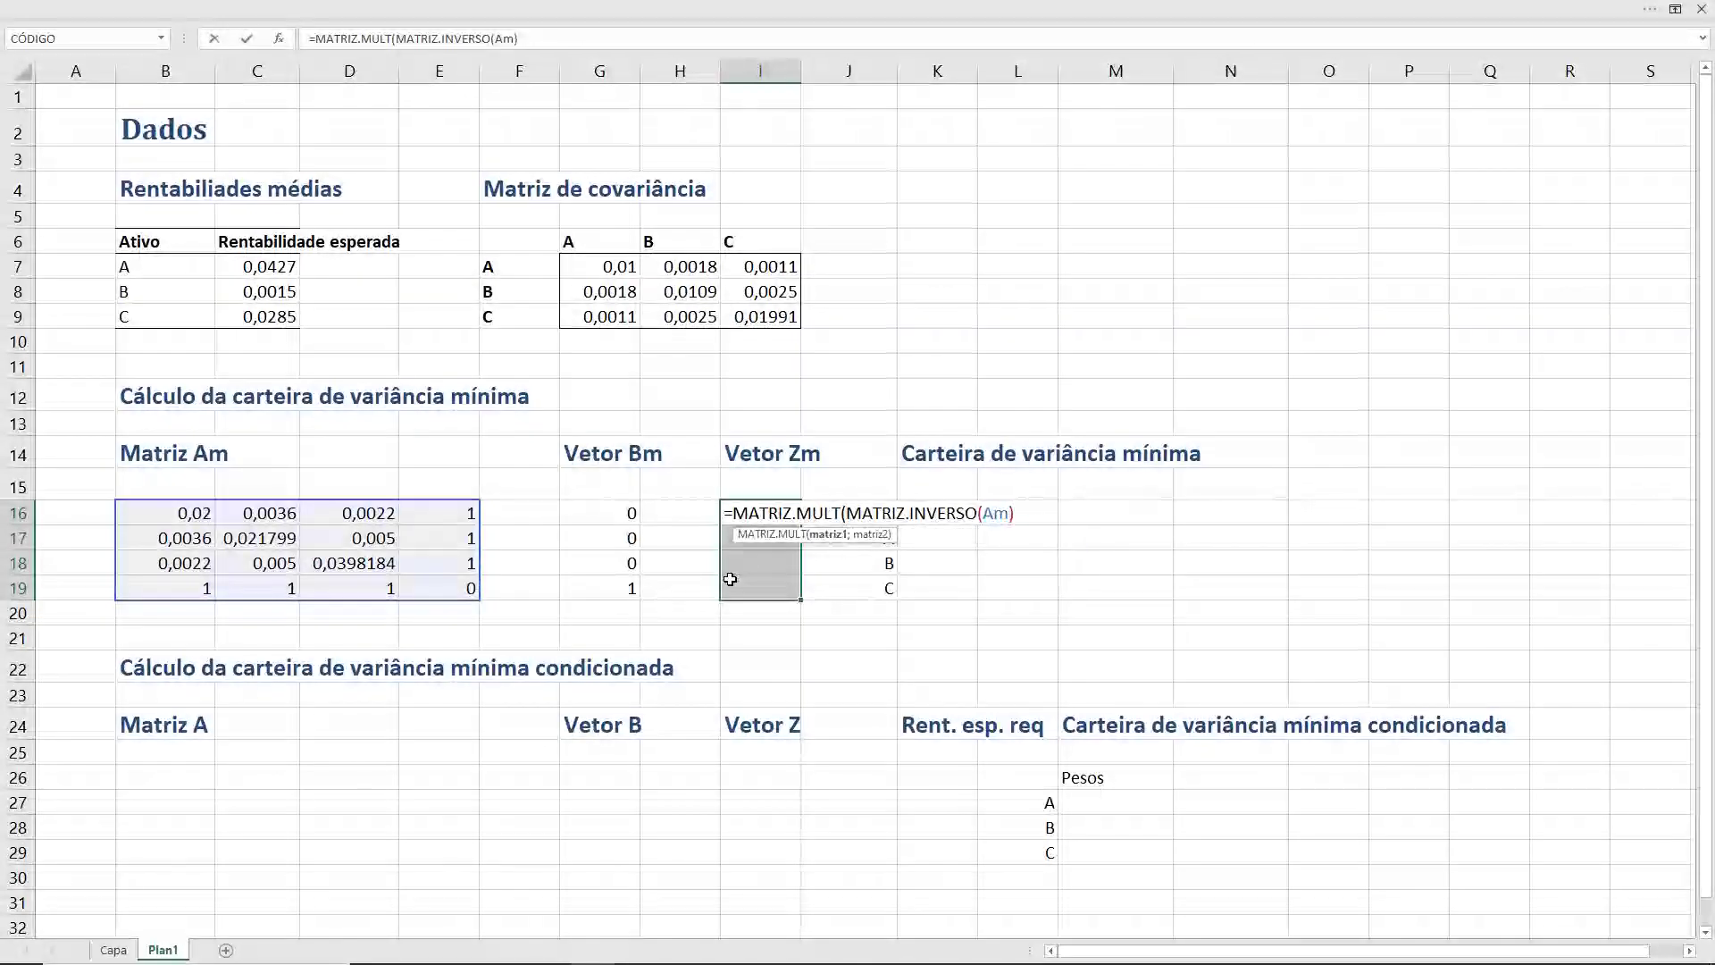
pyautogui.write('; ')
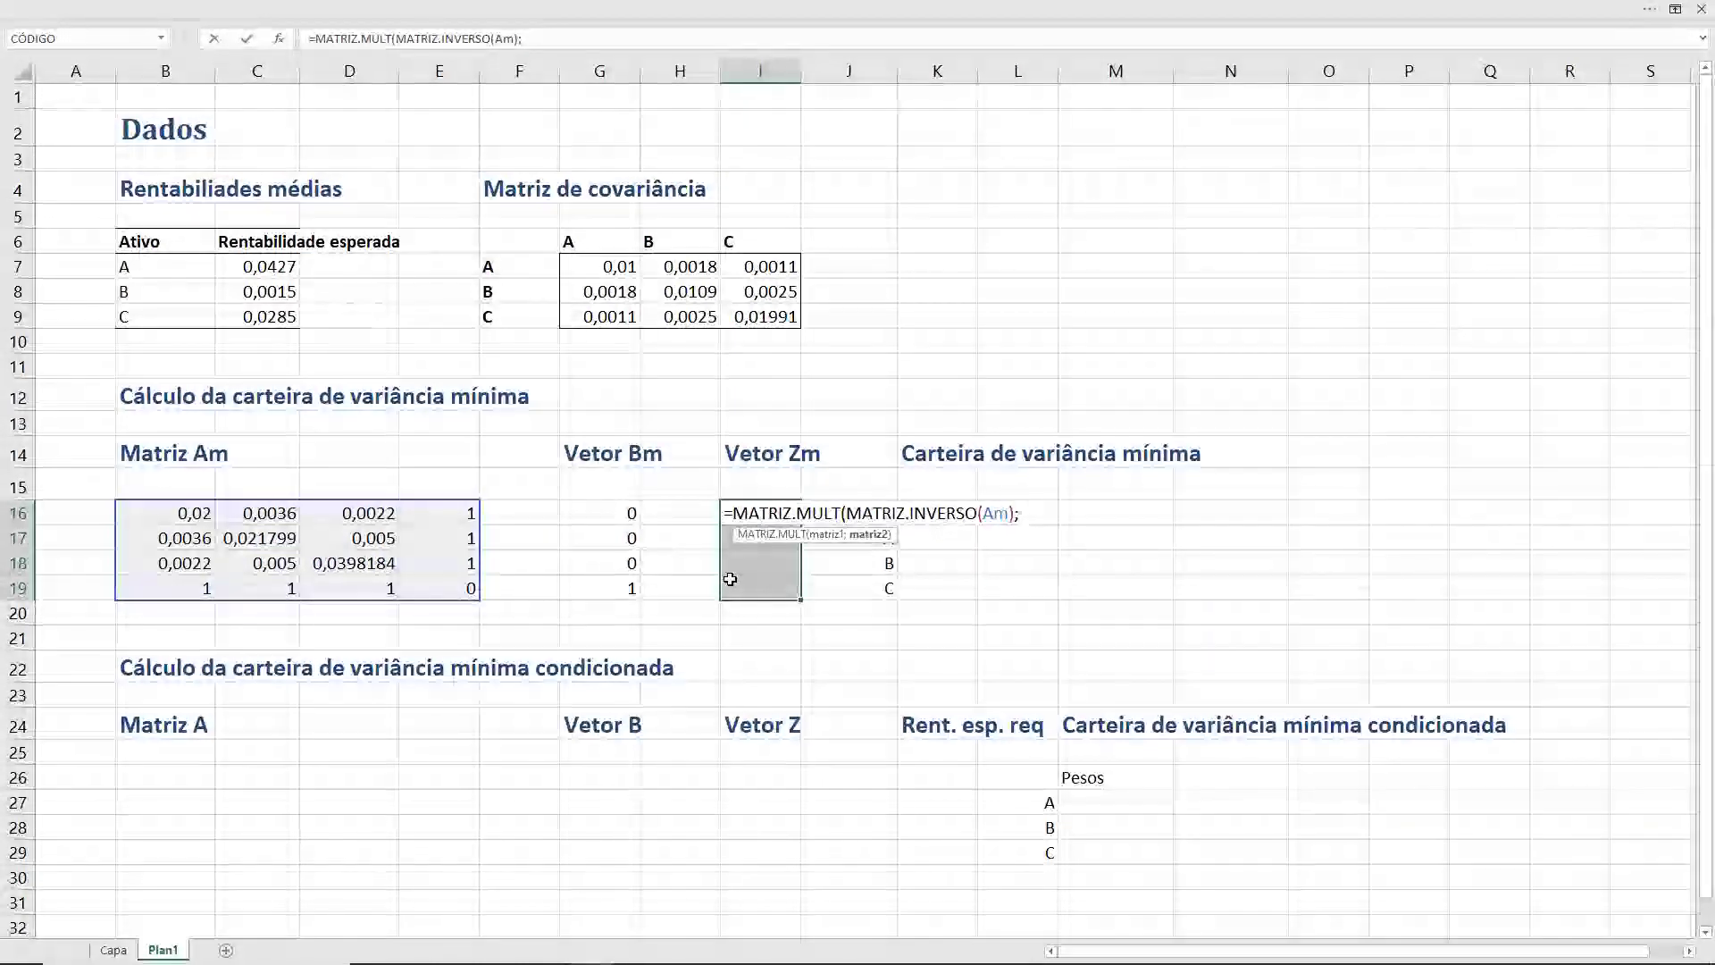
pyautogui.write('Bm')
pyautogui.press('BackSpace')
pyautogui.press('BackSpace')
pyautogui.press('BackSpace')
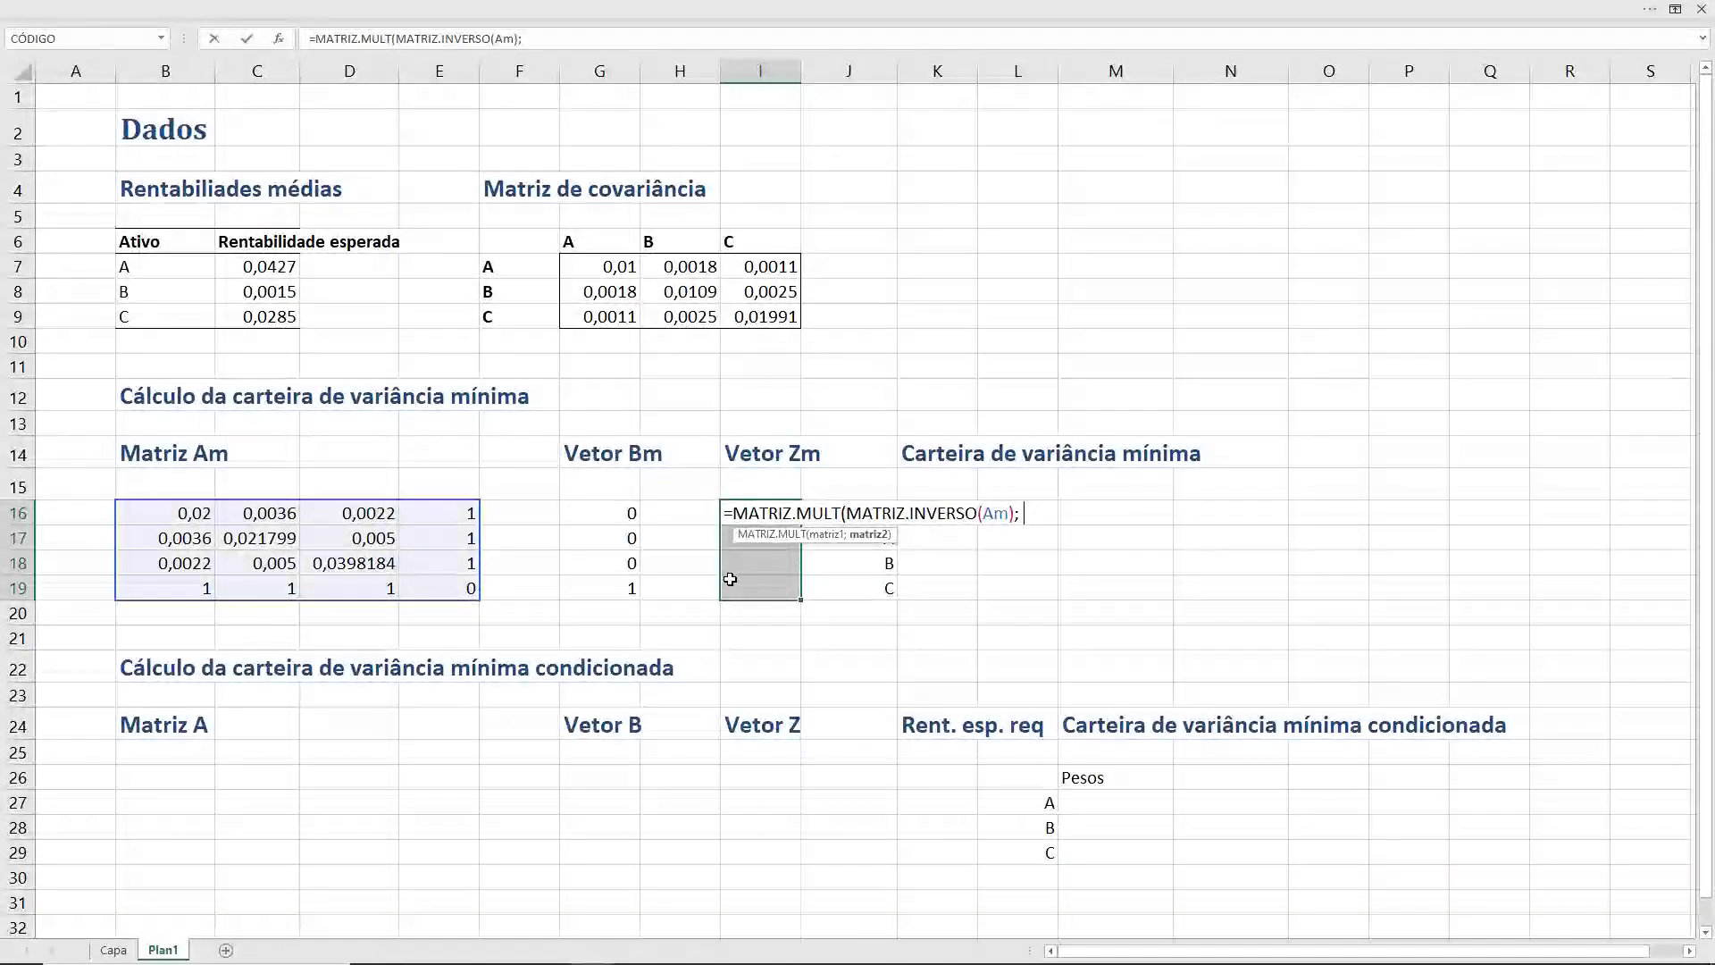
pyautogui.press('Escape')
# - Name the Vetor Bm range G16:G19 'Bm'
pyautogui.press('Left')
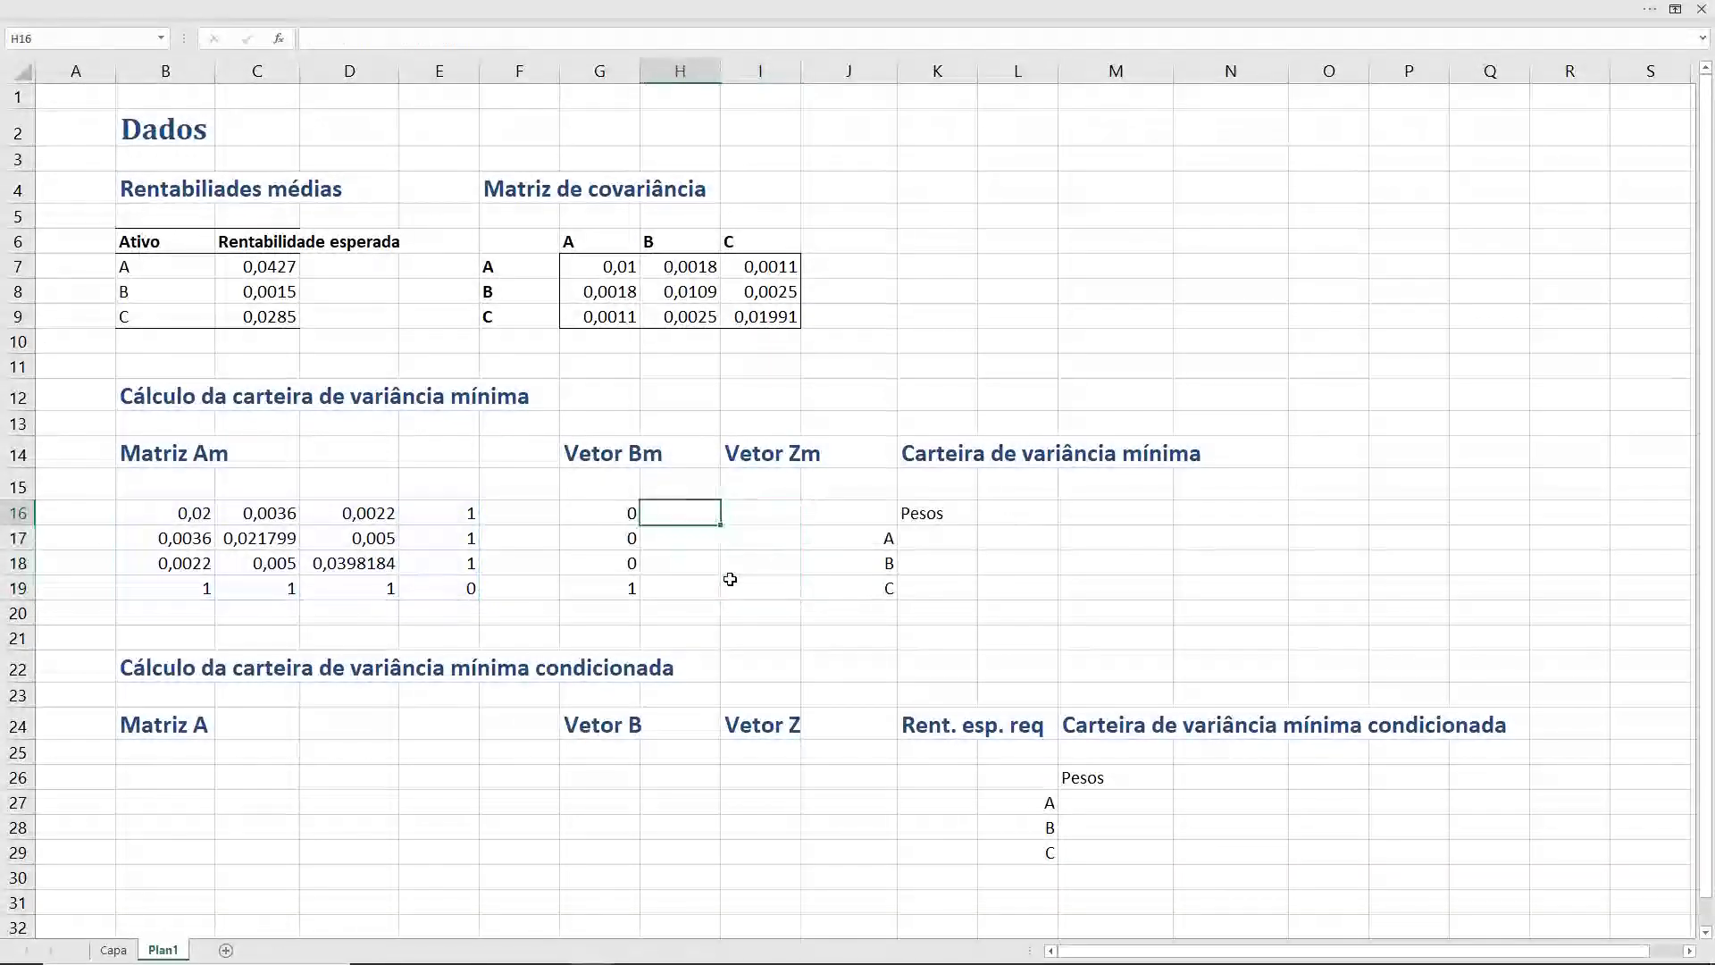
pyautogui.press('Left')
pyautogui.hotkey('shift', 'Down')
pyautogui.hotkey('shift', 'Down')
pyautogui.hotkey('shift', 'Down')
pyautogui.hotkey('ctrl', 'v')
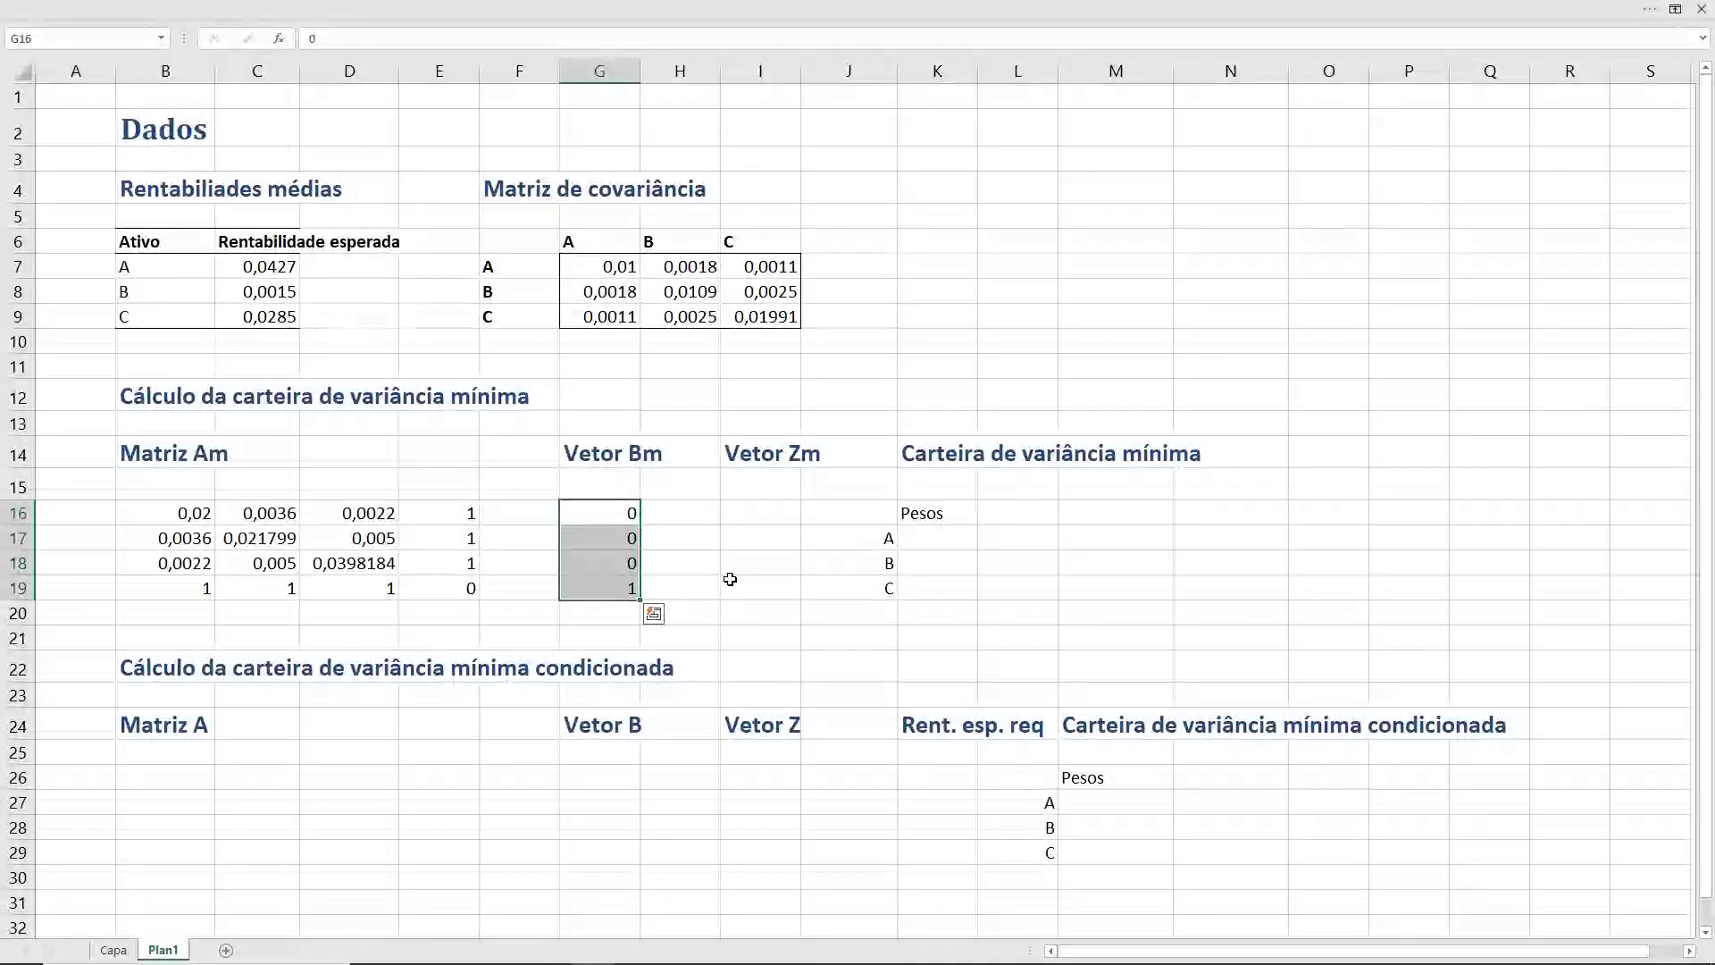
pyautogui.click(58, 35)
pyautogui.write('Bm')
pyautogui.press('Return')
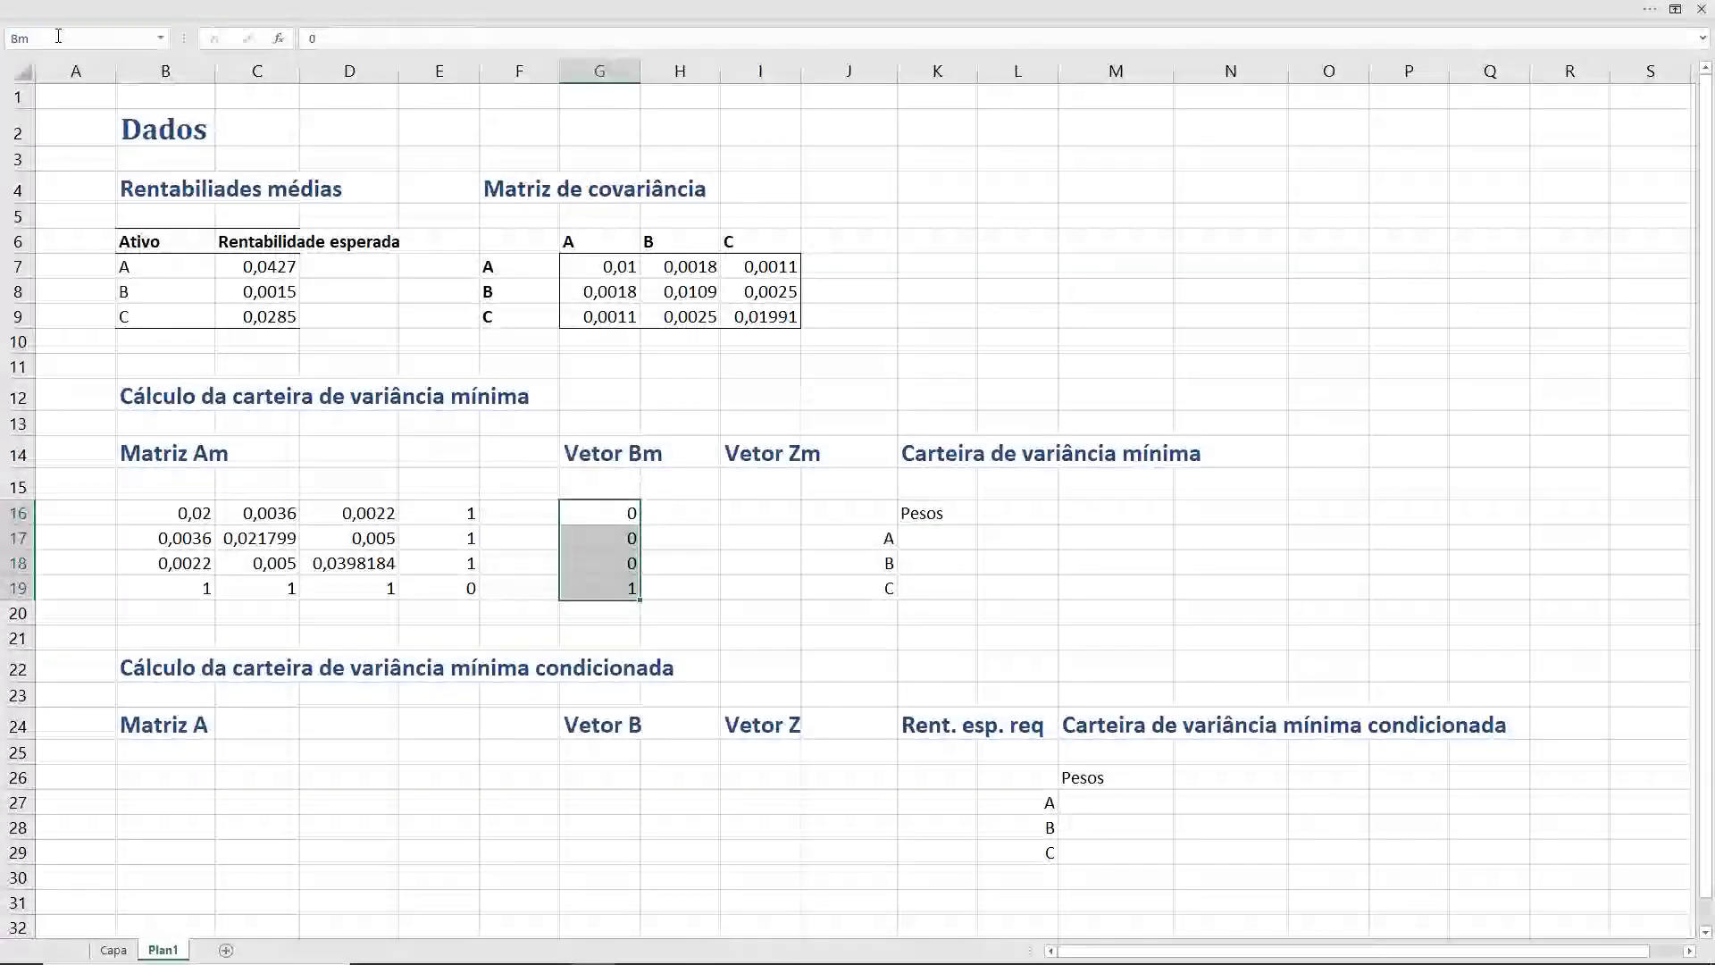
# - Enter =MATRIZ.MULT(MATRIZ.INVERSO(Am); Bm) as an array formula over I16:I19
pyautogui.press('Right')
pyautogui.press('Right')
pyautogui.hotkey('shift', 'Down')
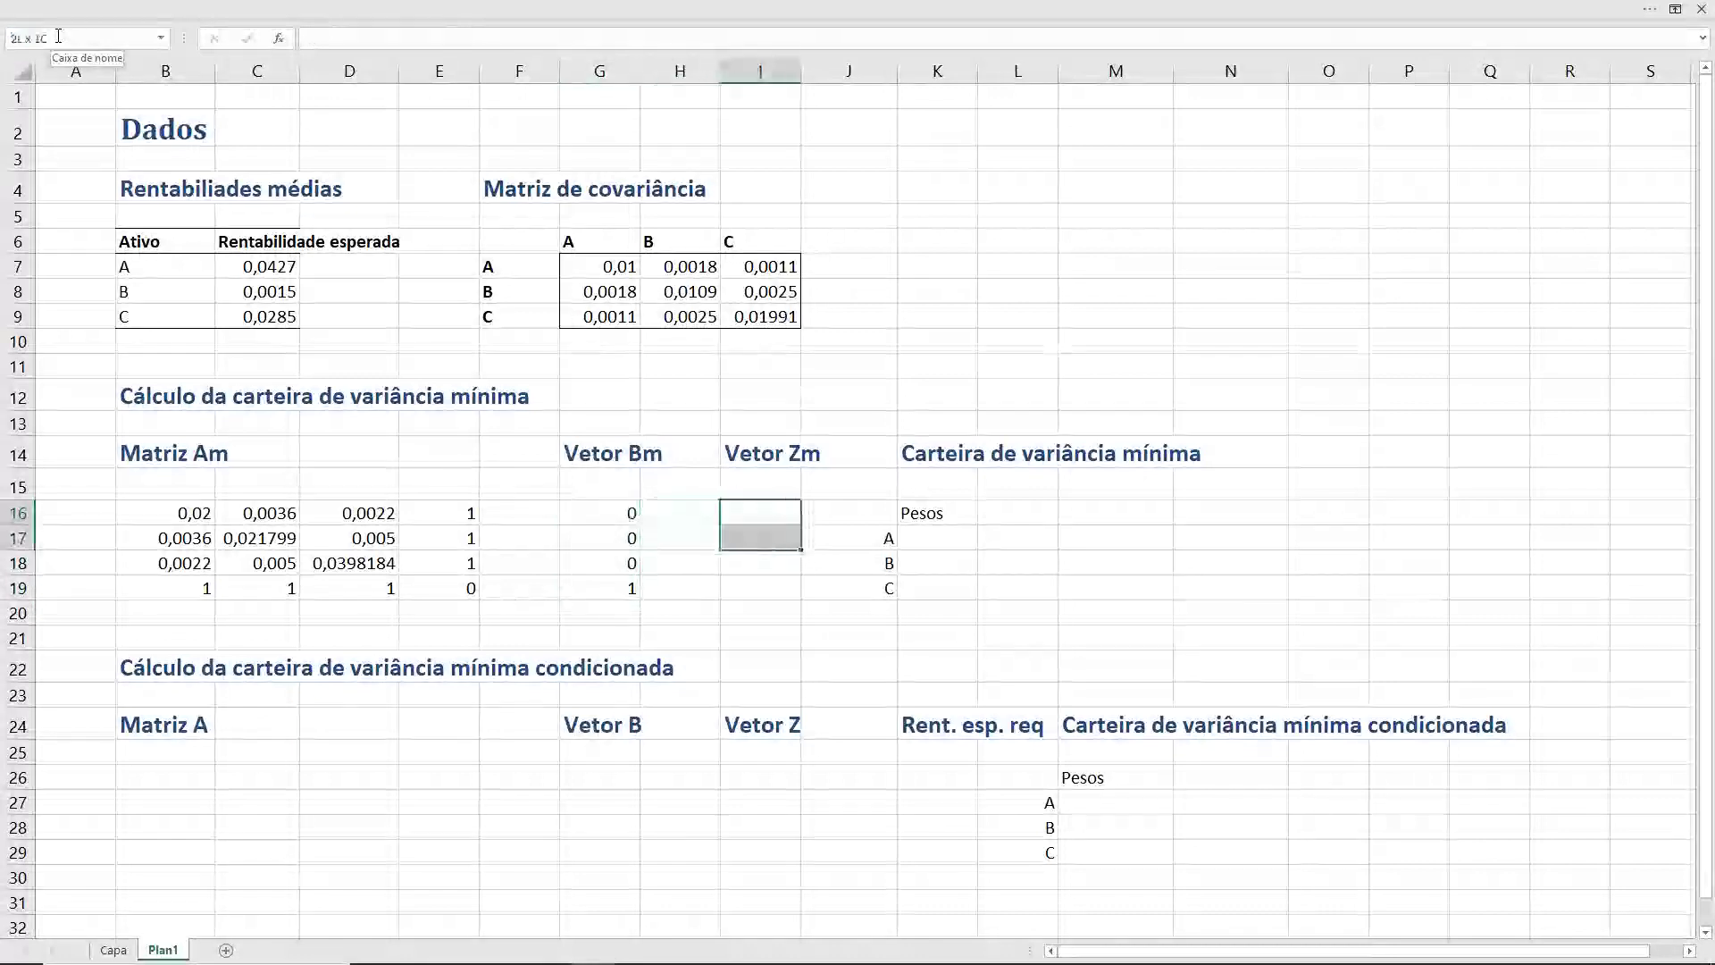
pyautogui.hotkey('shift', 'Down')
pyautogui.hotkey('shift', 'Down')
pyautogui.hotkey('shift', 'Down')
pyautogui.hotkey('shift', 'Up')
pyautogui.write('=')
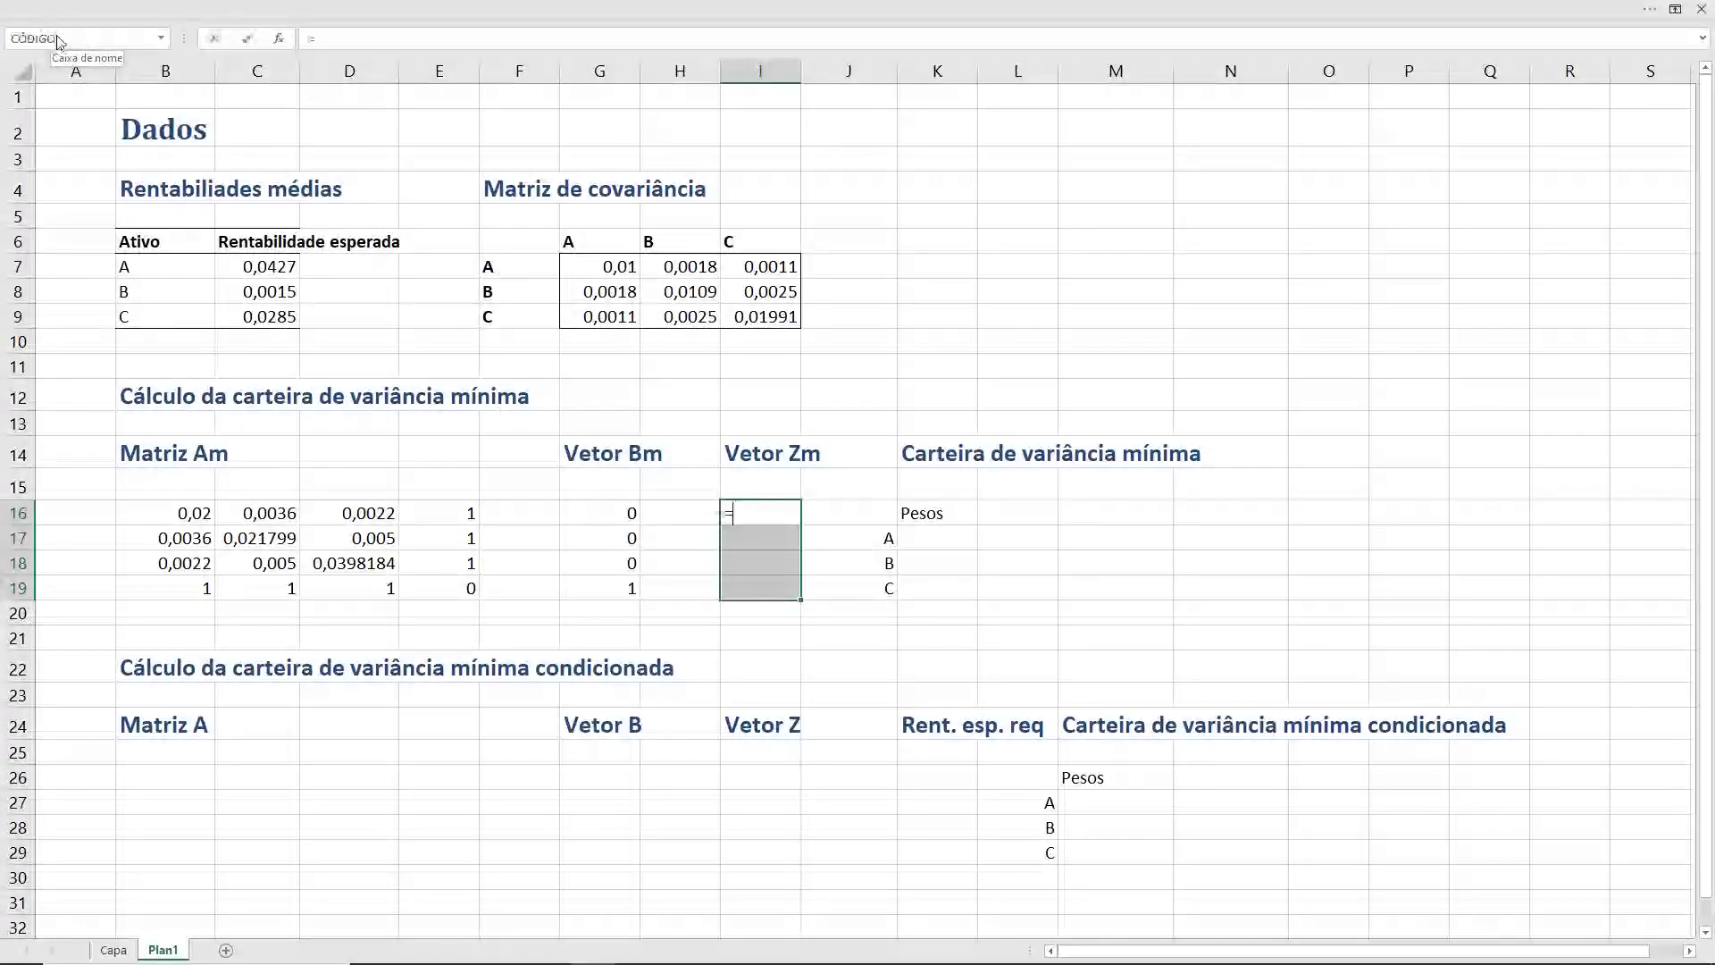
pyautogui.write('mat')
pyautogui.press('Down')
pyautogui.press('Down')
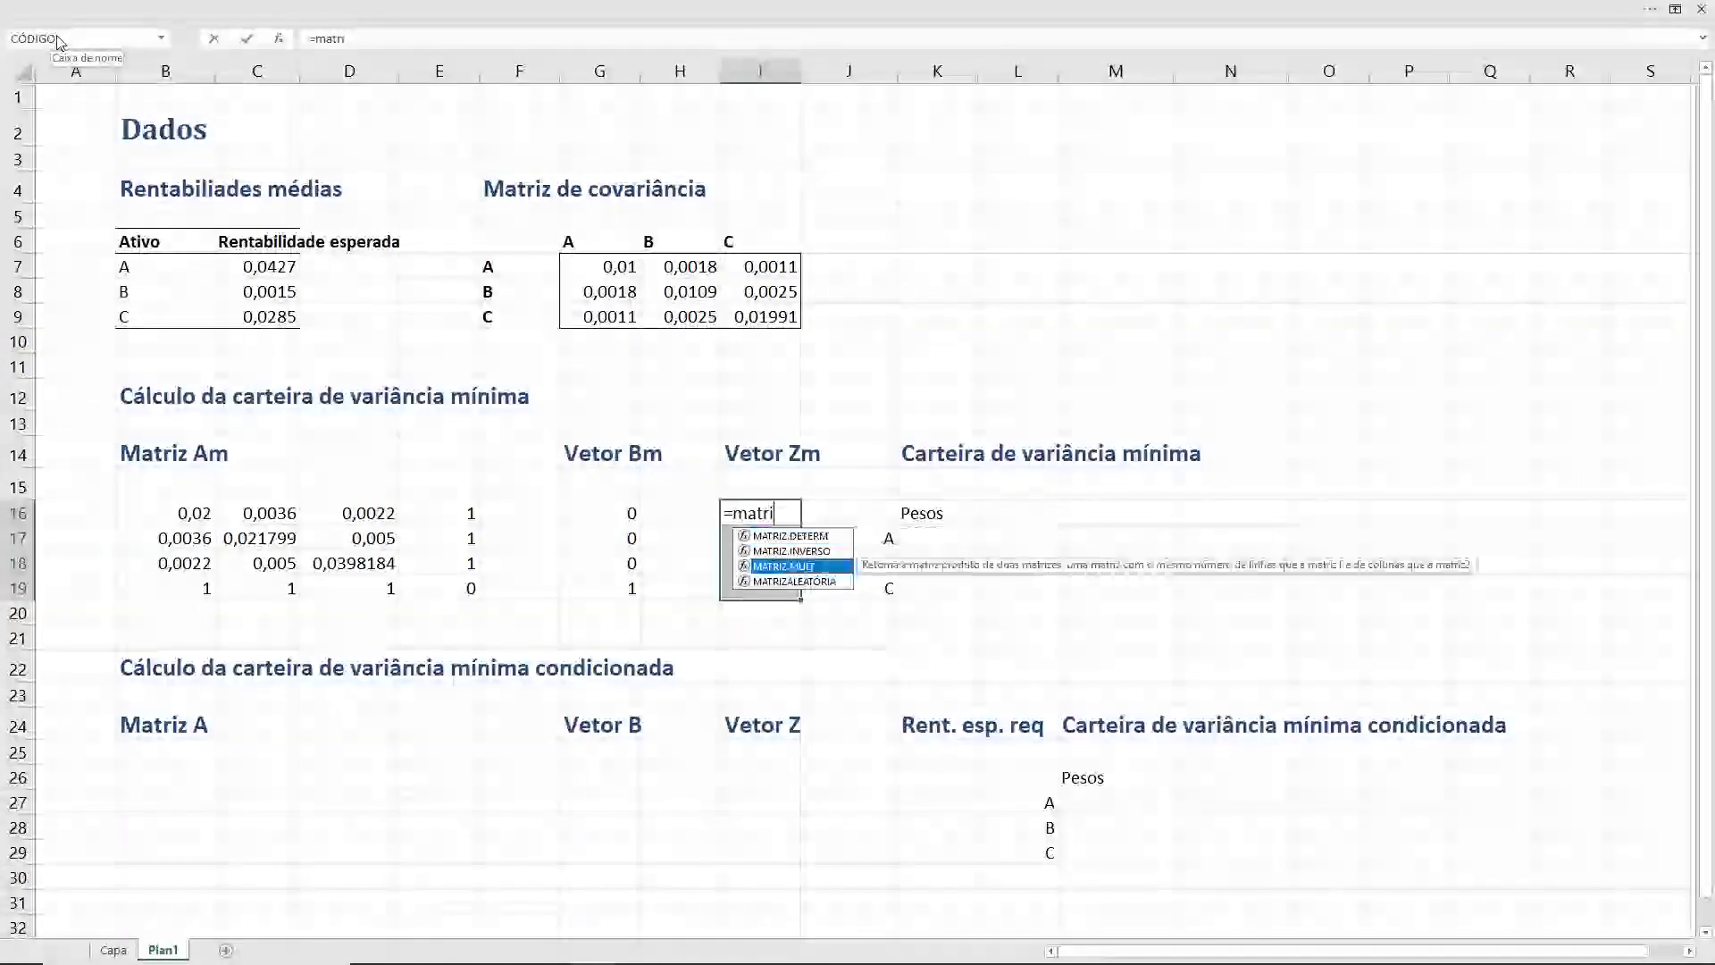
pyautogui.press('Tab')
pyautogui.write('ma')
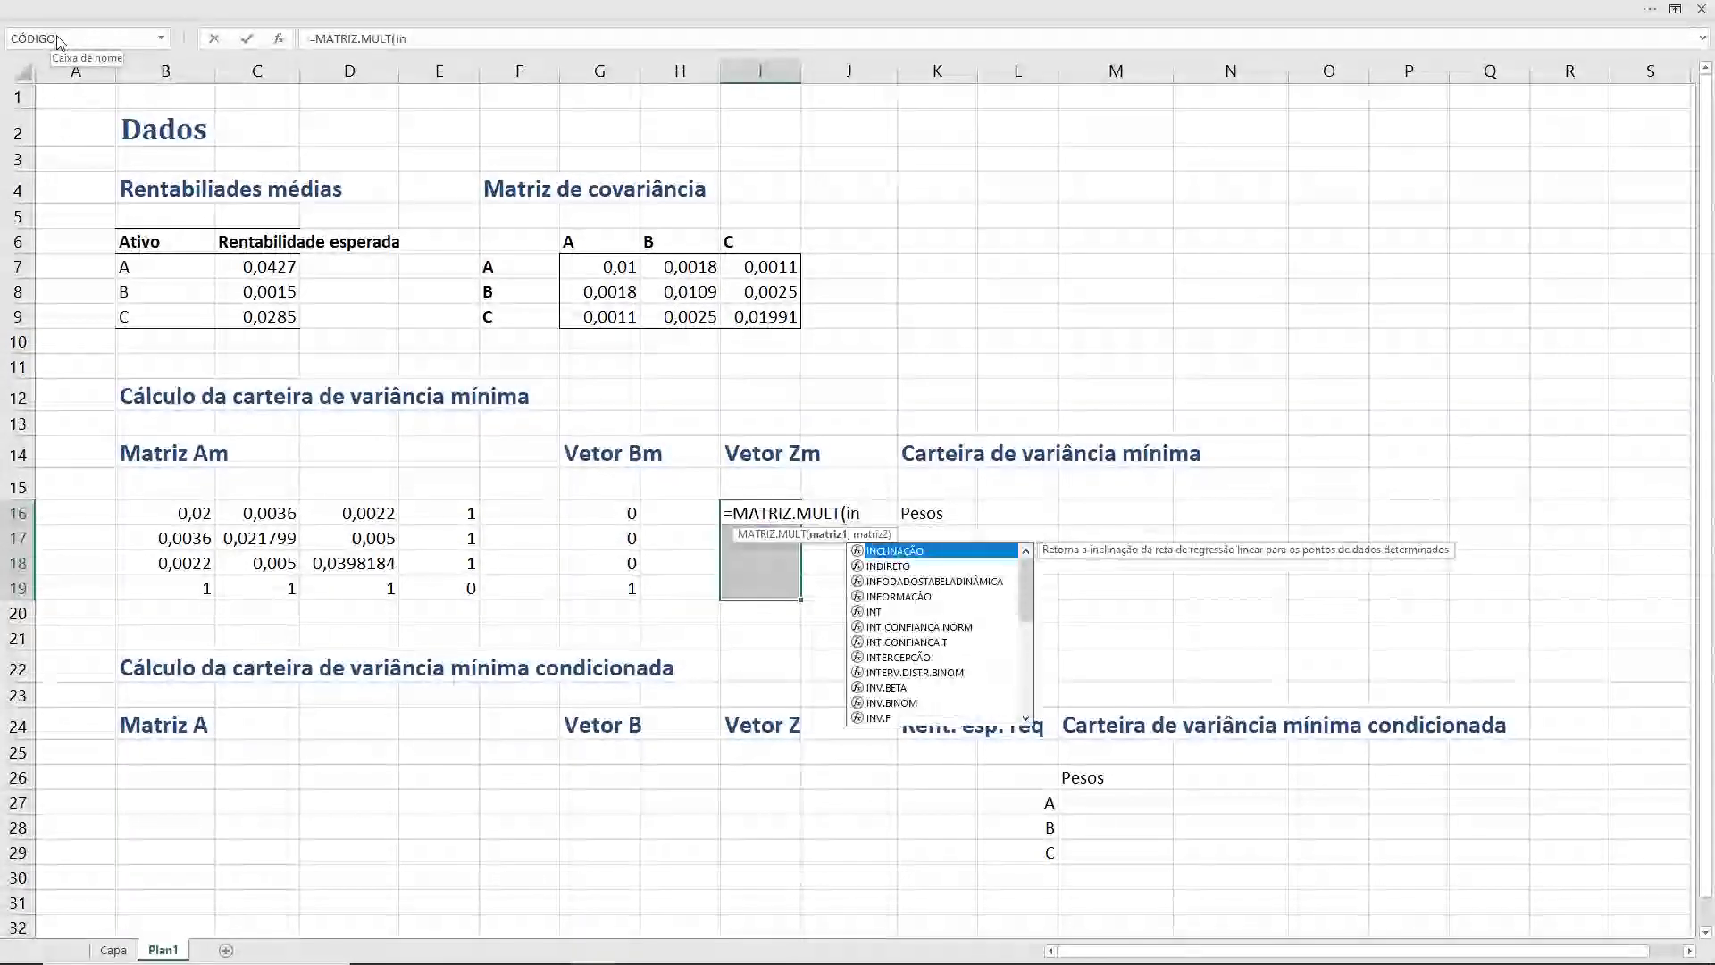
pyautogui.write('tr')
pyautogui.press('Down')
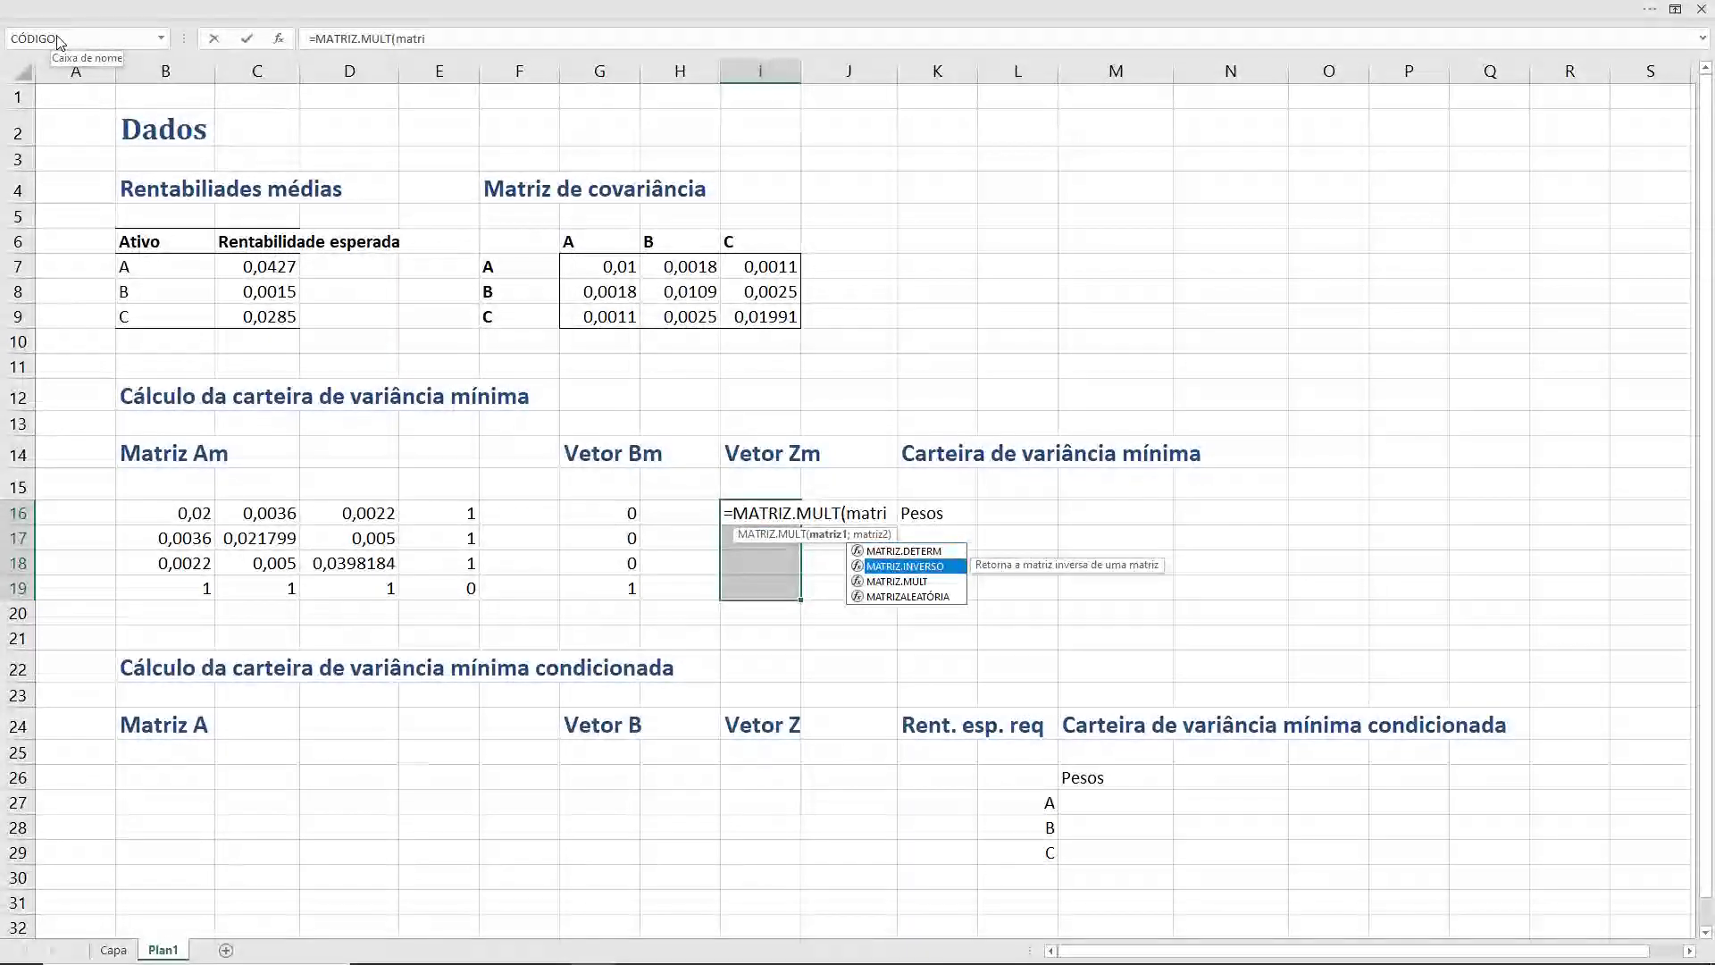
pyautogui.press('Tab')
pyautogui.write('Am')
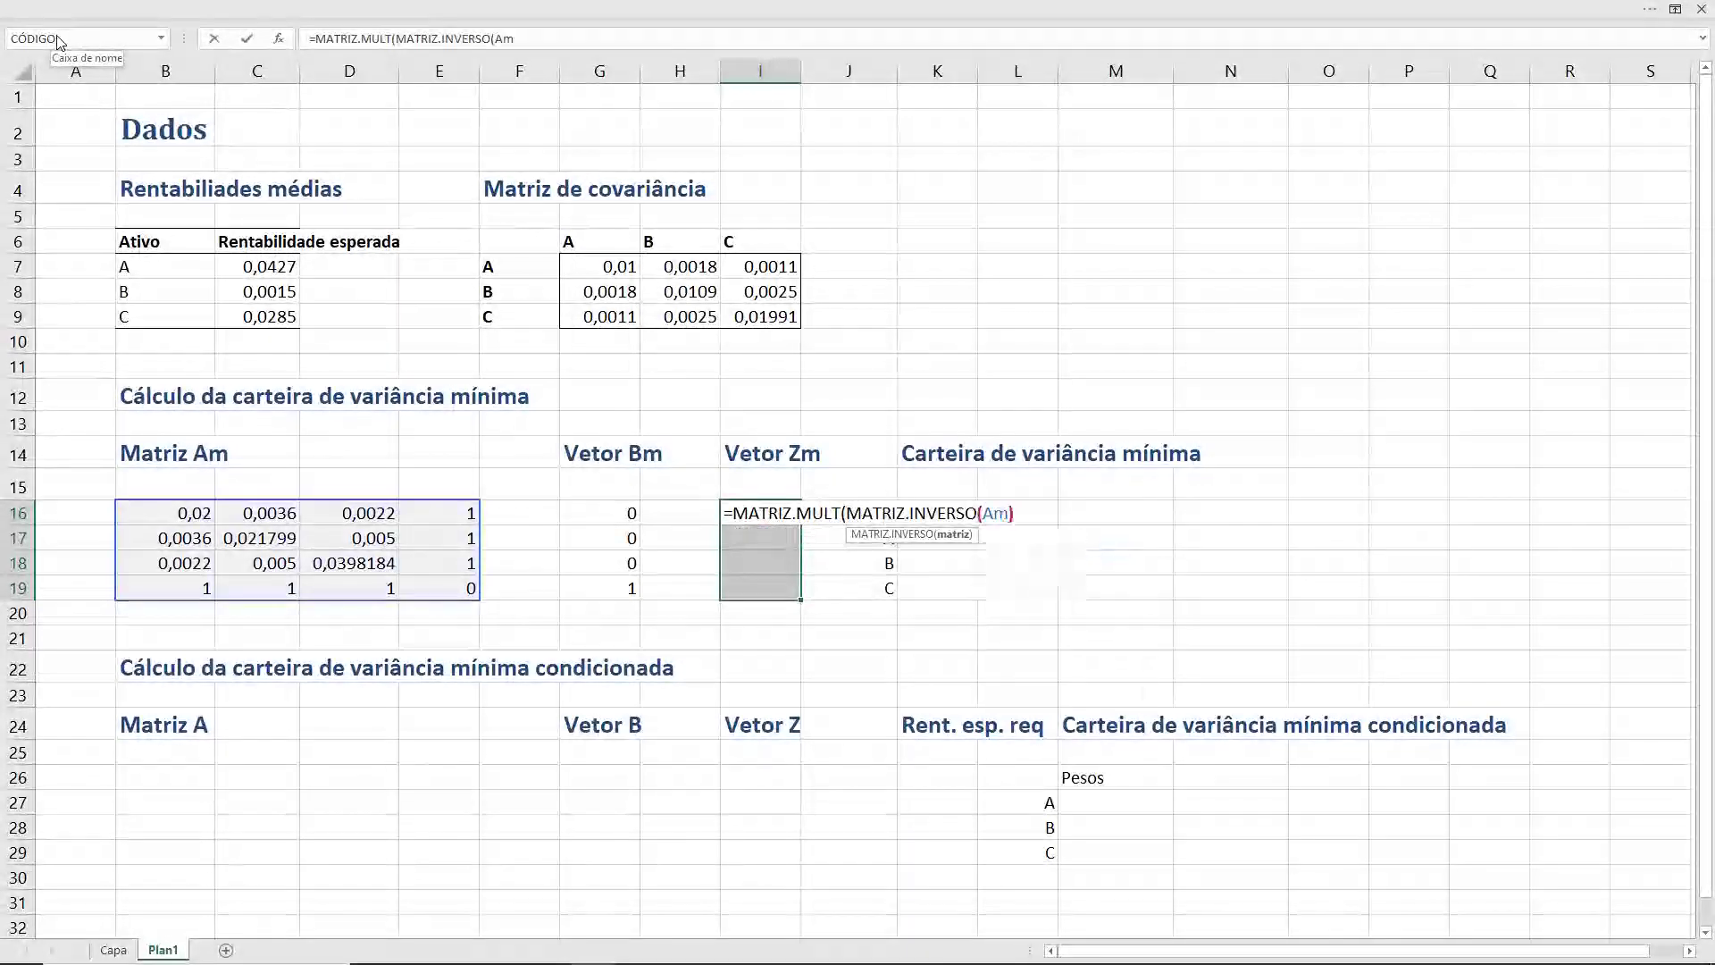
pyautogui.write('); Bm')
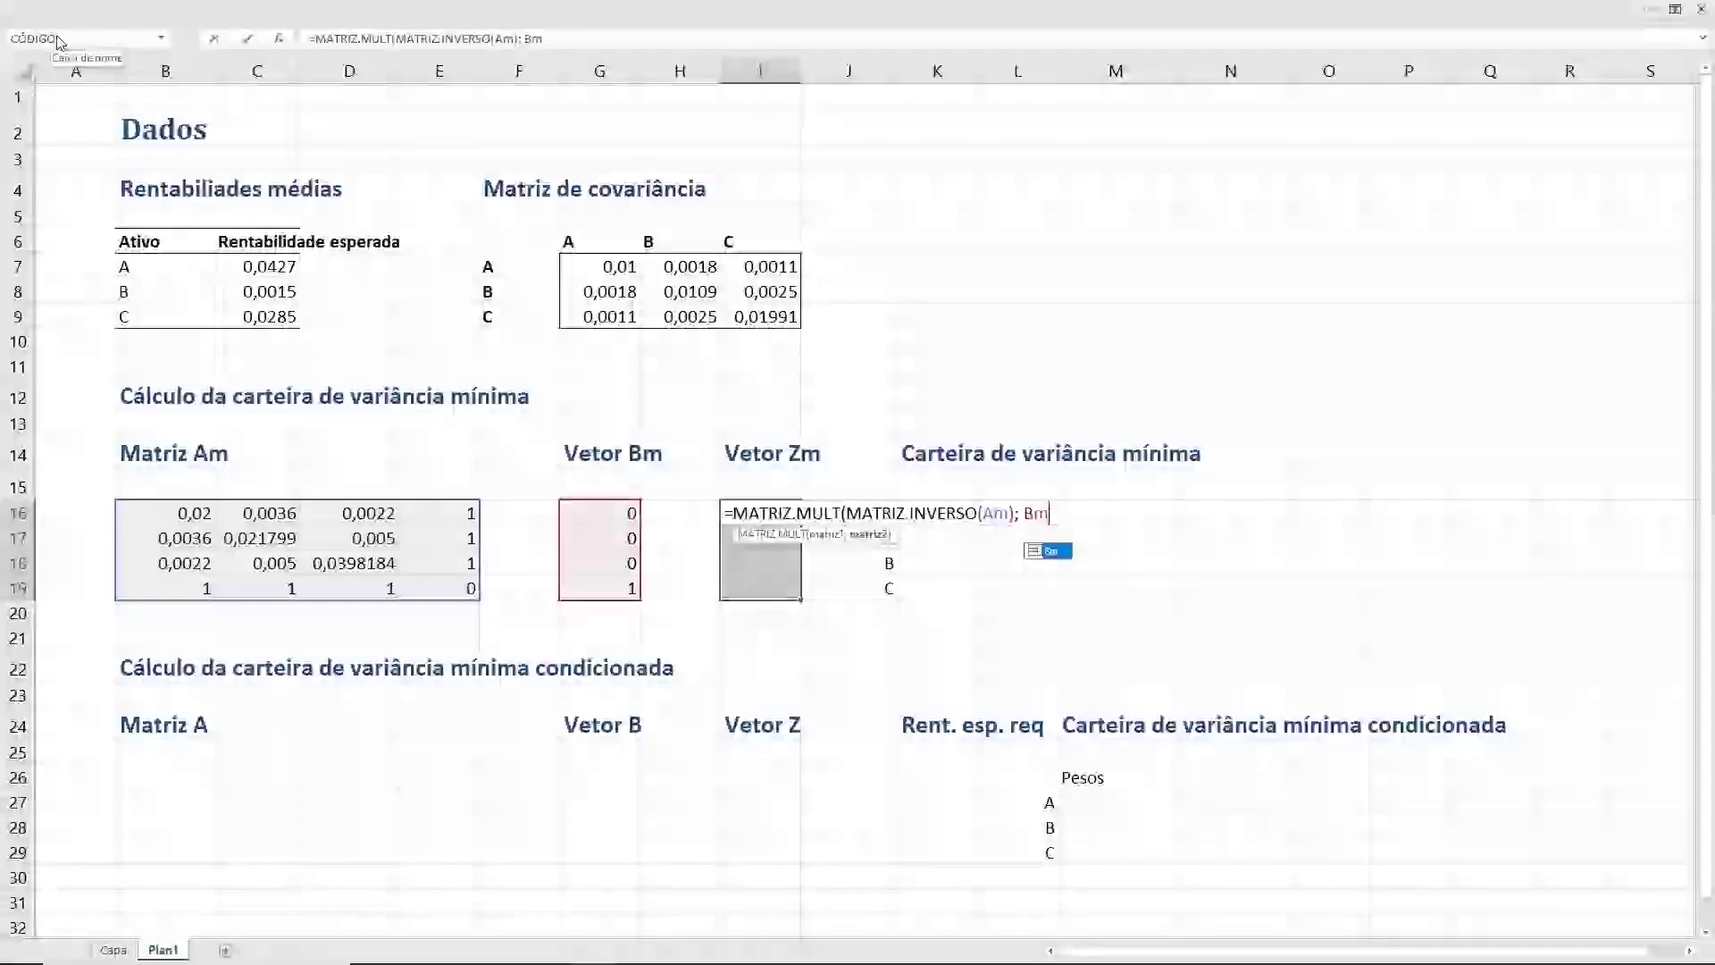
pyautogui.write(')')
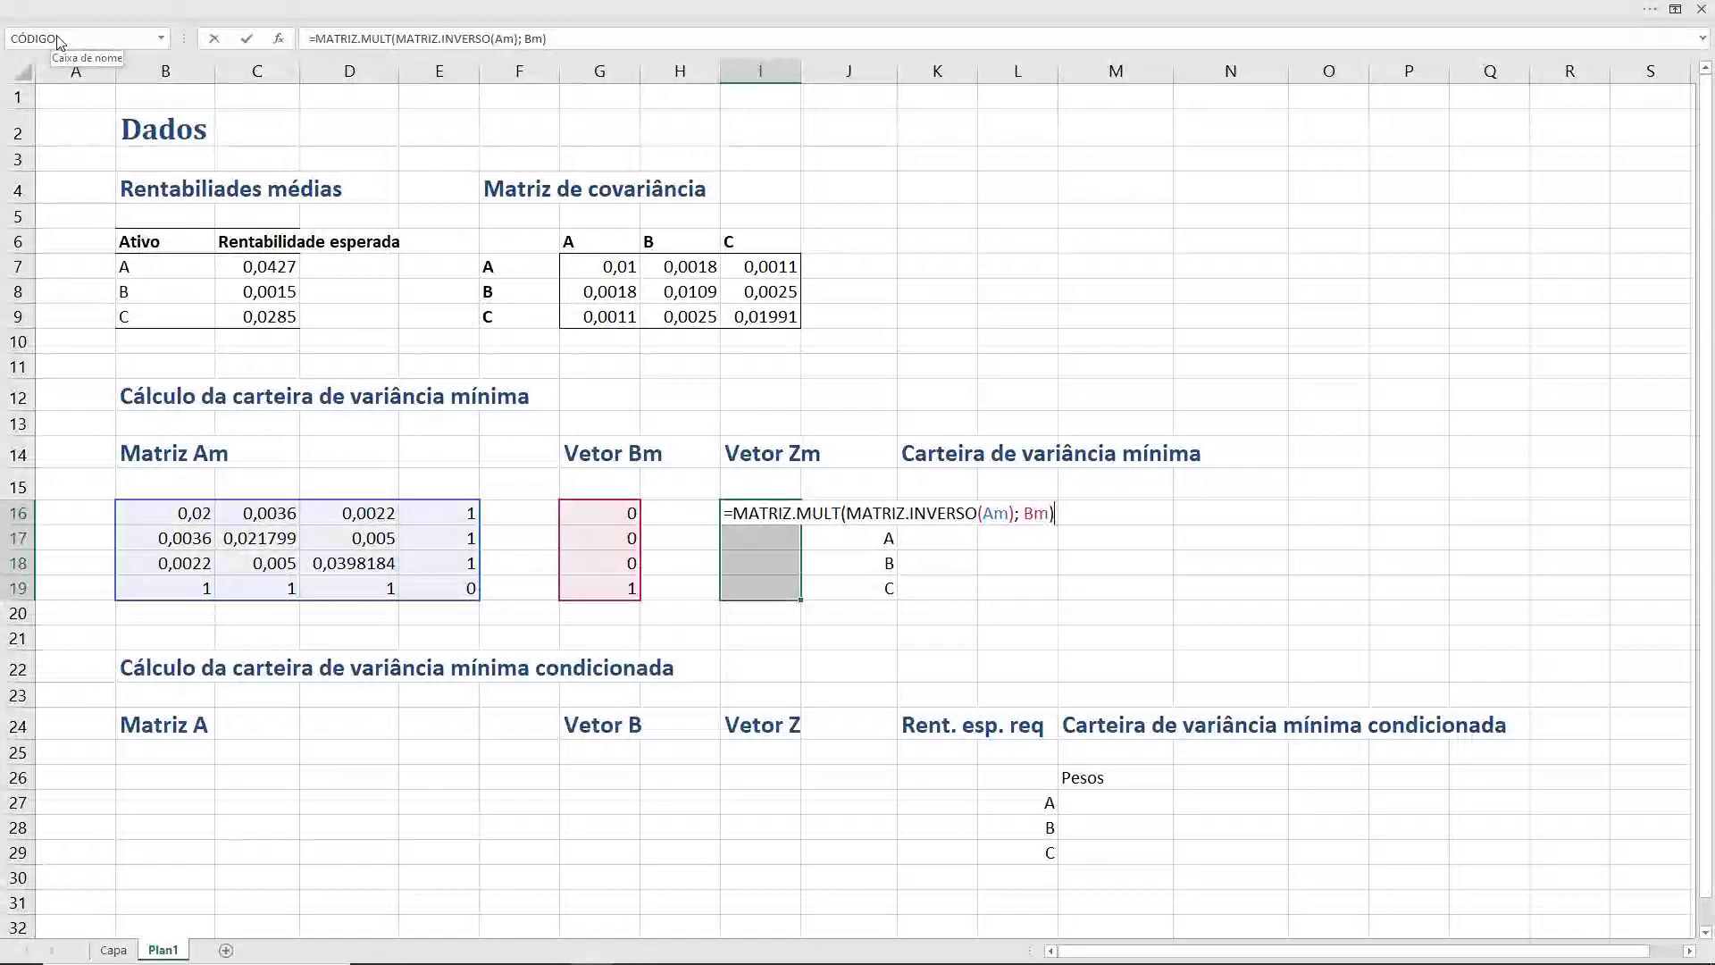
pyautogui.hotkey('ctrl', 'shift', 'Return')
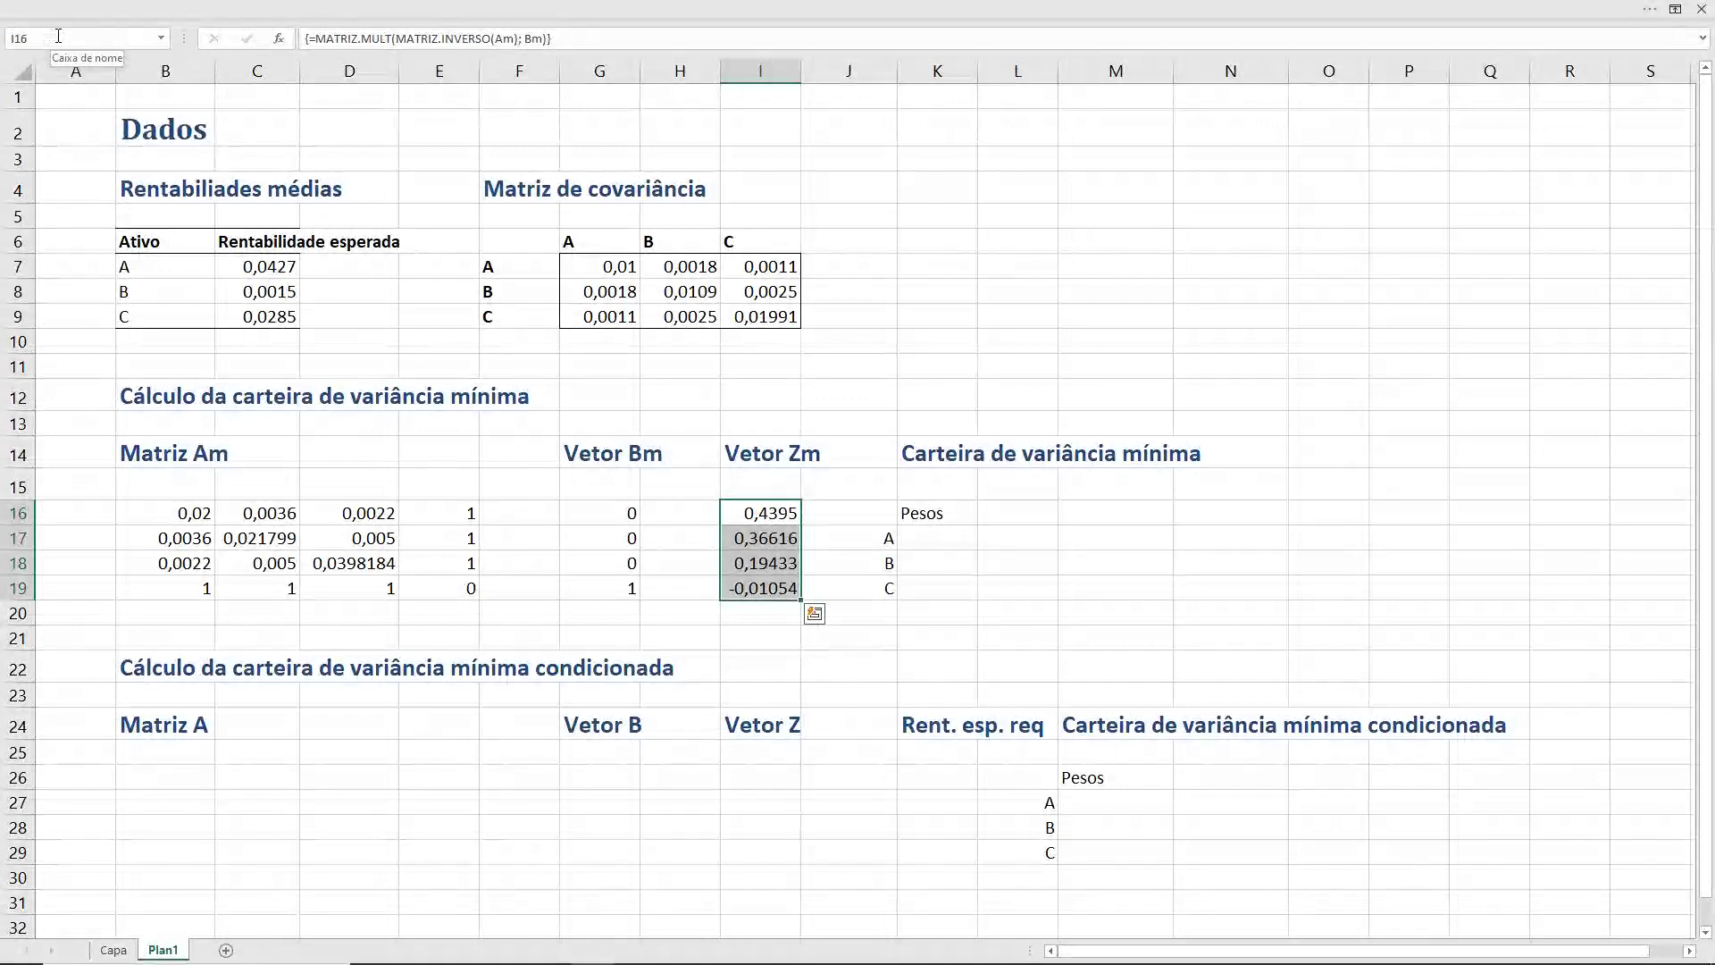
pyautogui.hotkey('shift', 'BackSpace')
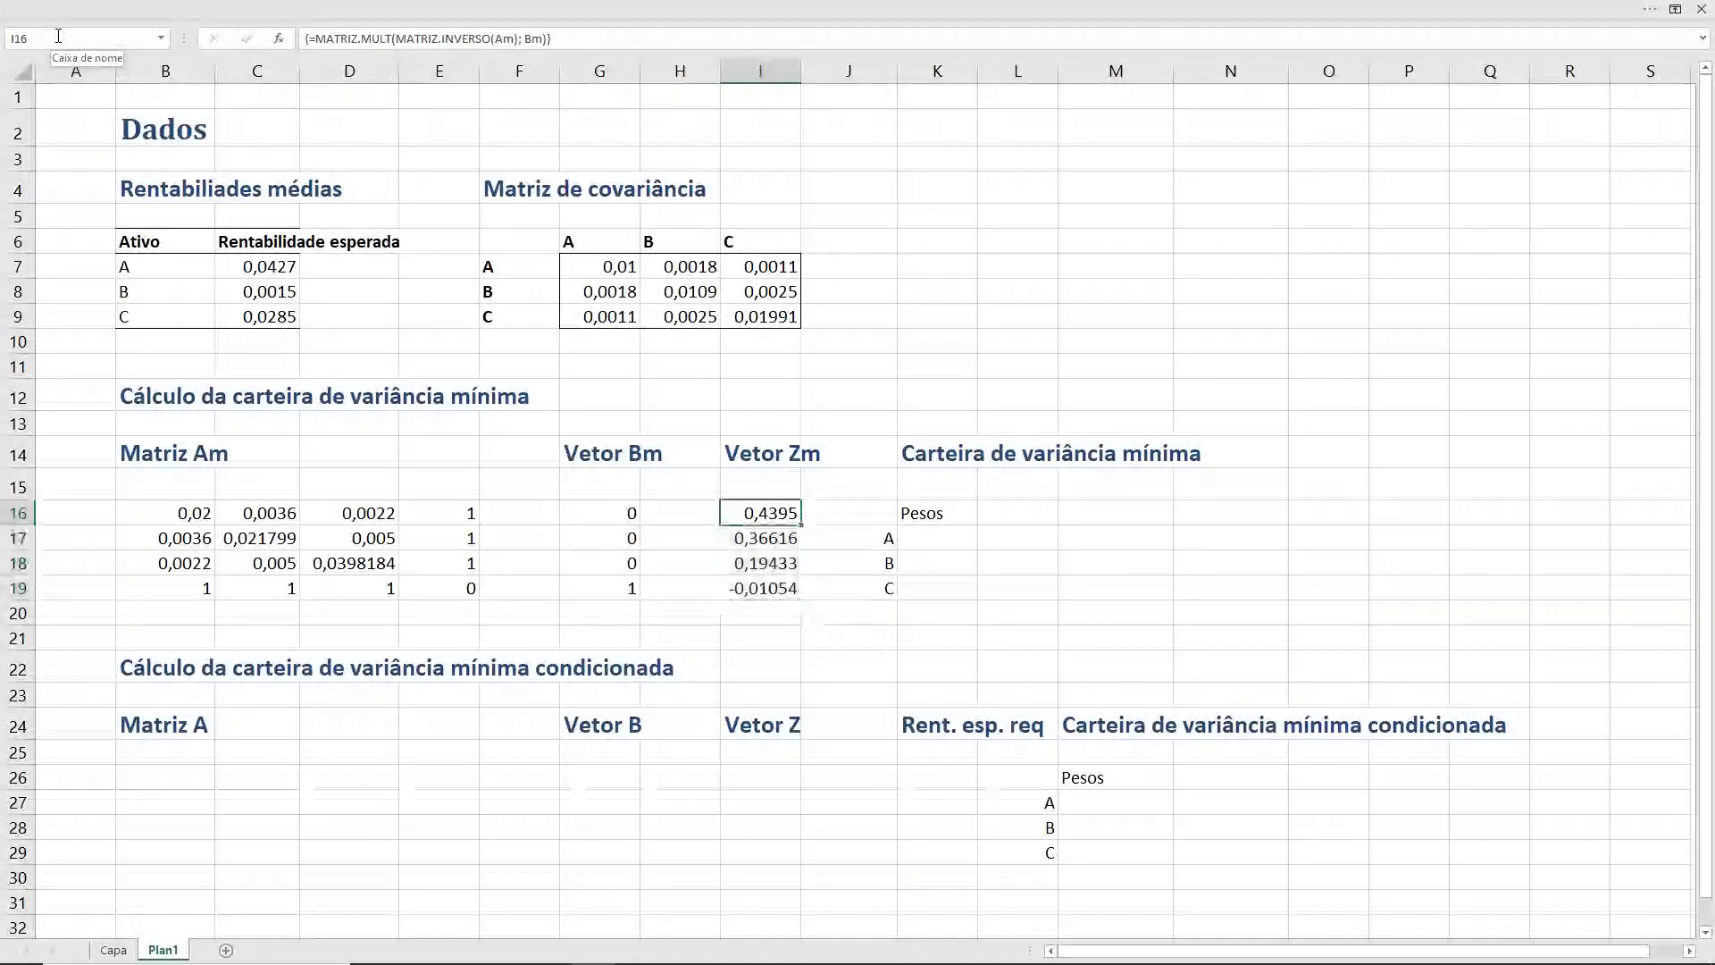
pyautogui.press('Down')
pyautogui.press('Down')
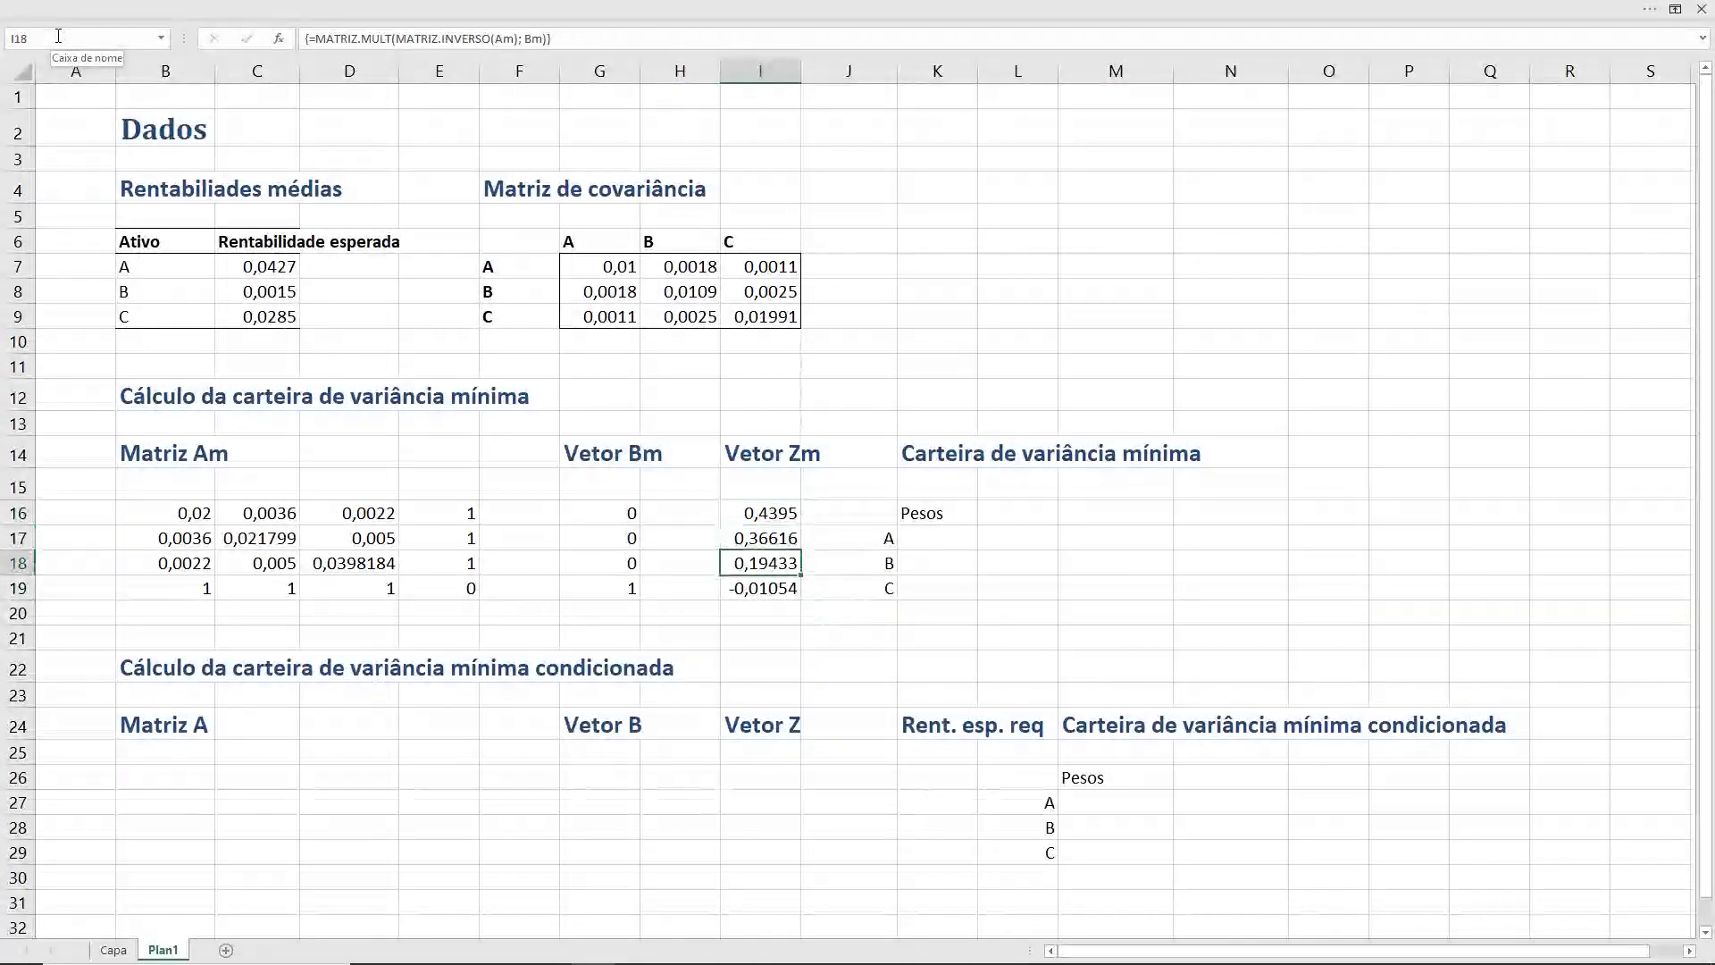
pyautogui.press('Up')
pyautogui.press('Up')
pyautogui.press('Down')
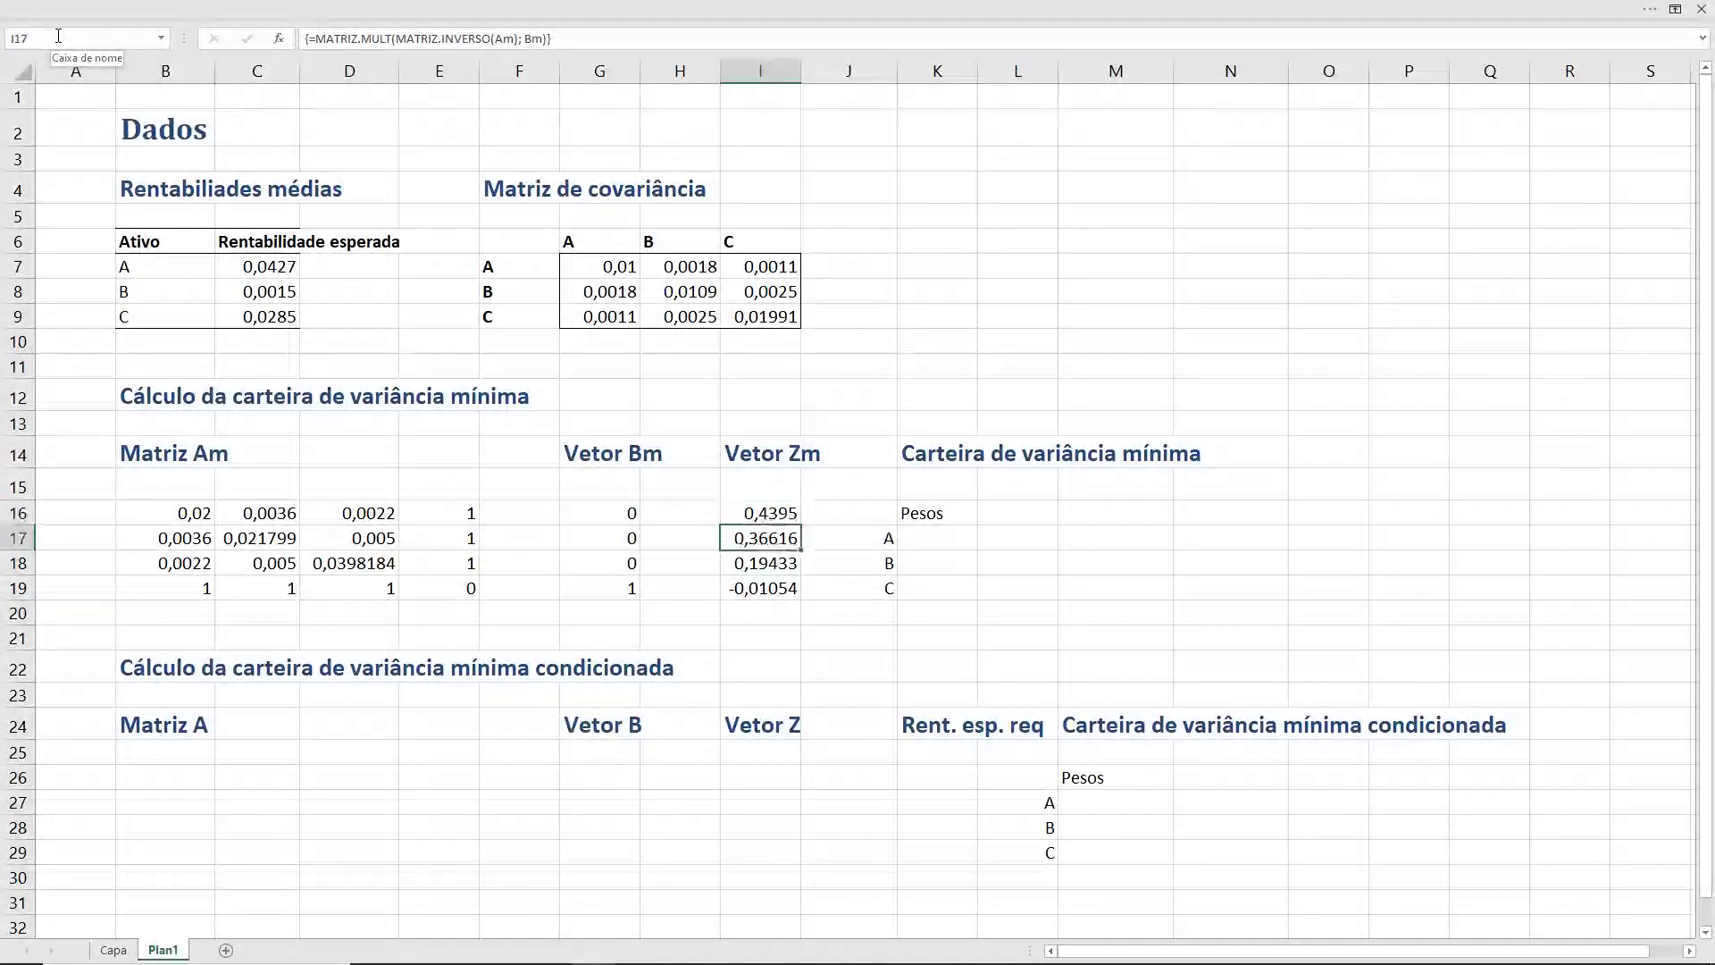
pyautogui.press('Down')
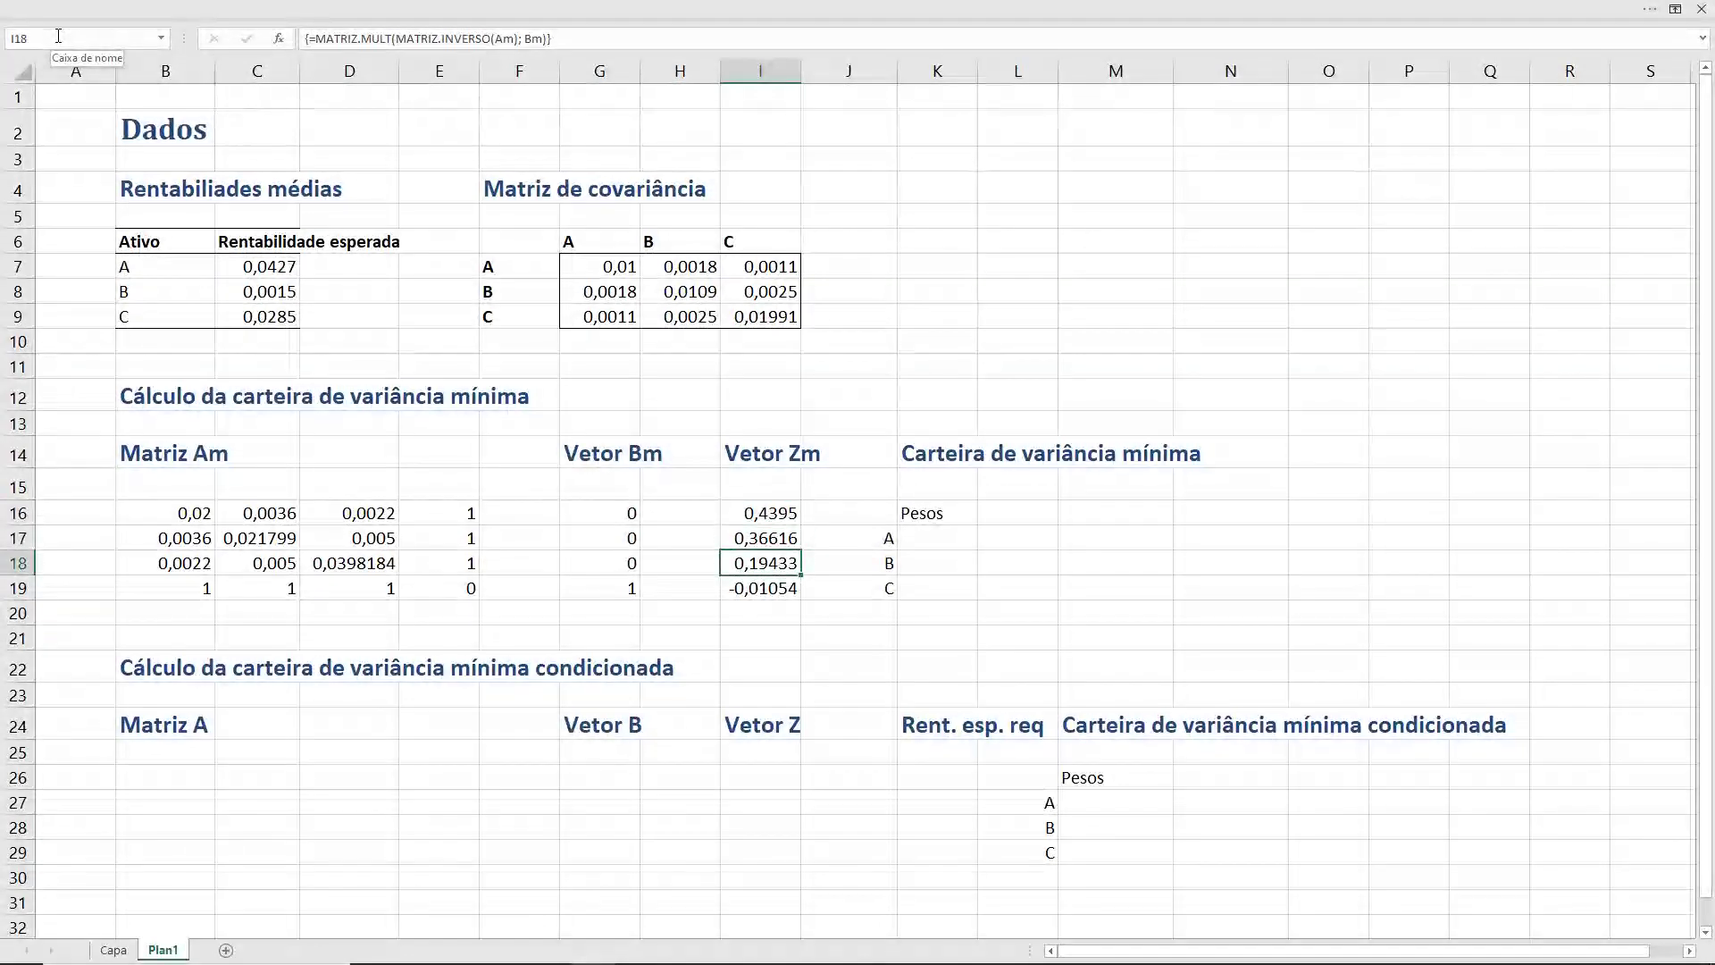
pyautogui.press('Up')
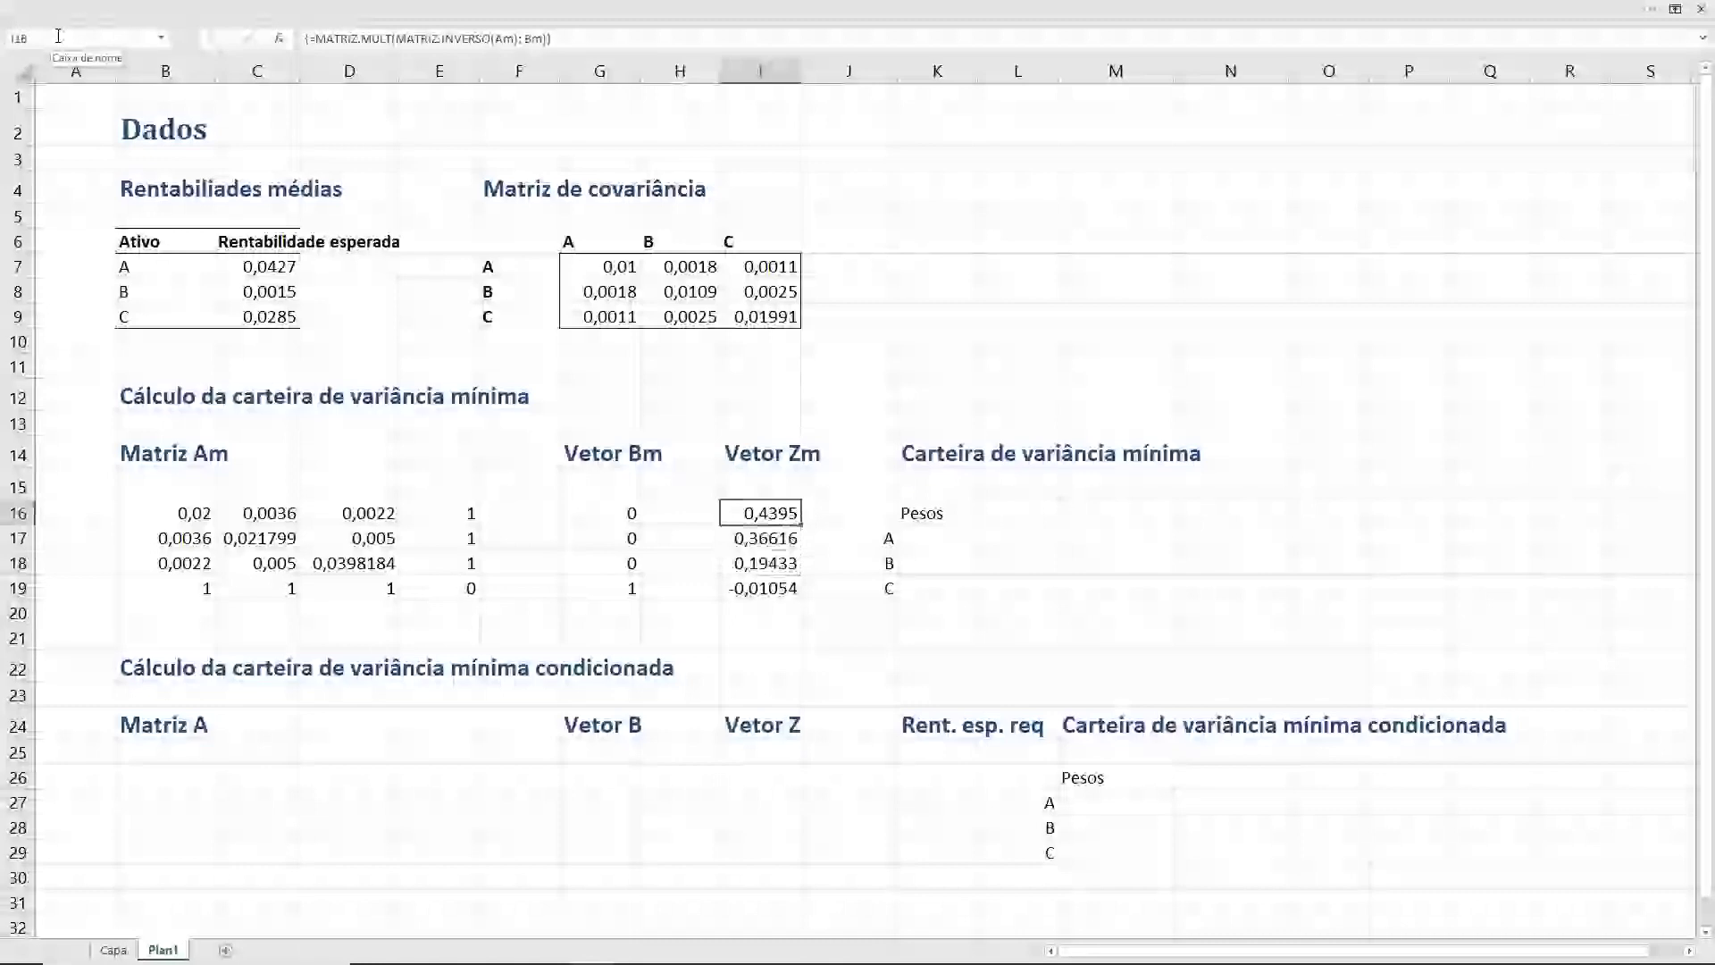
pyautogui.press('Down')
pyautogui.press('Up')
pyautogui.press('Down')
pyautogui.press('Down')
pyautogui.press('Down')
pyautogui.press('Up')
pyautogui.press('Up')
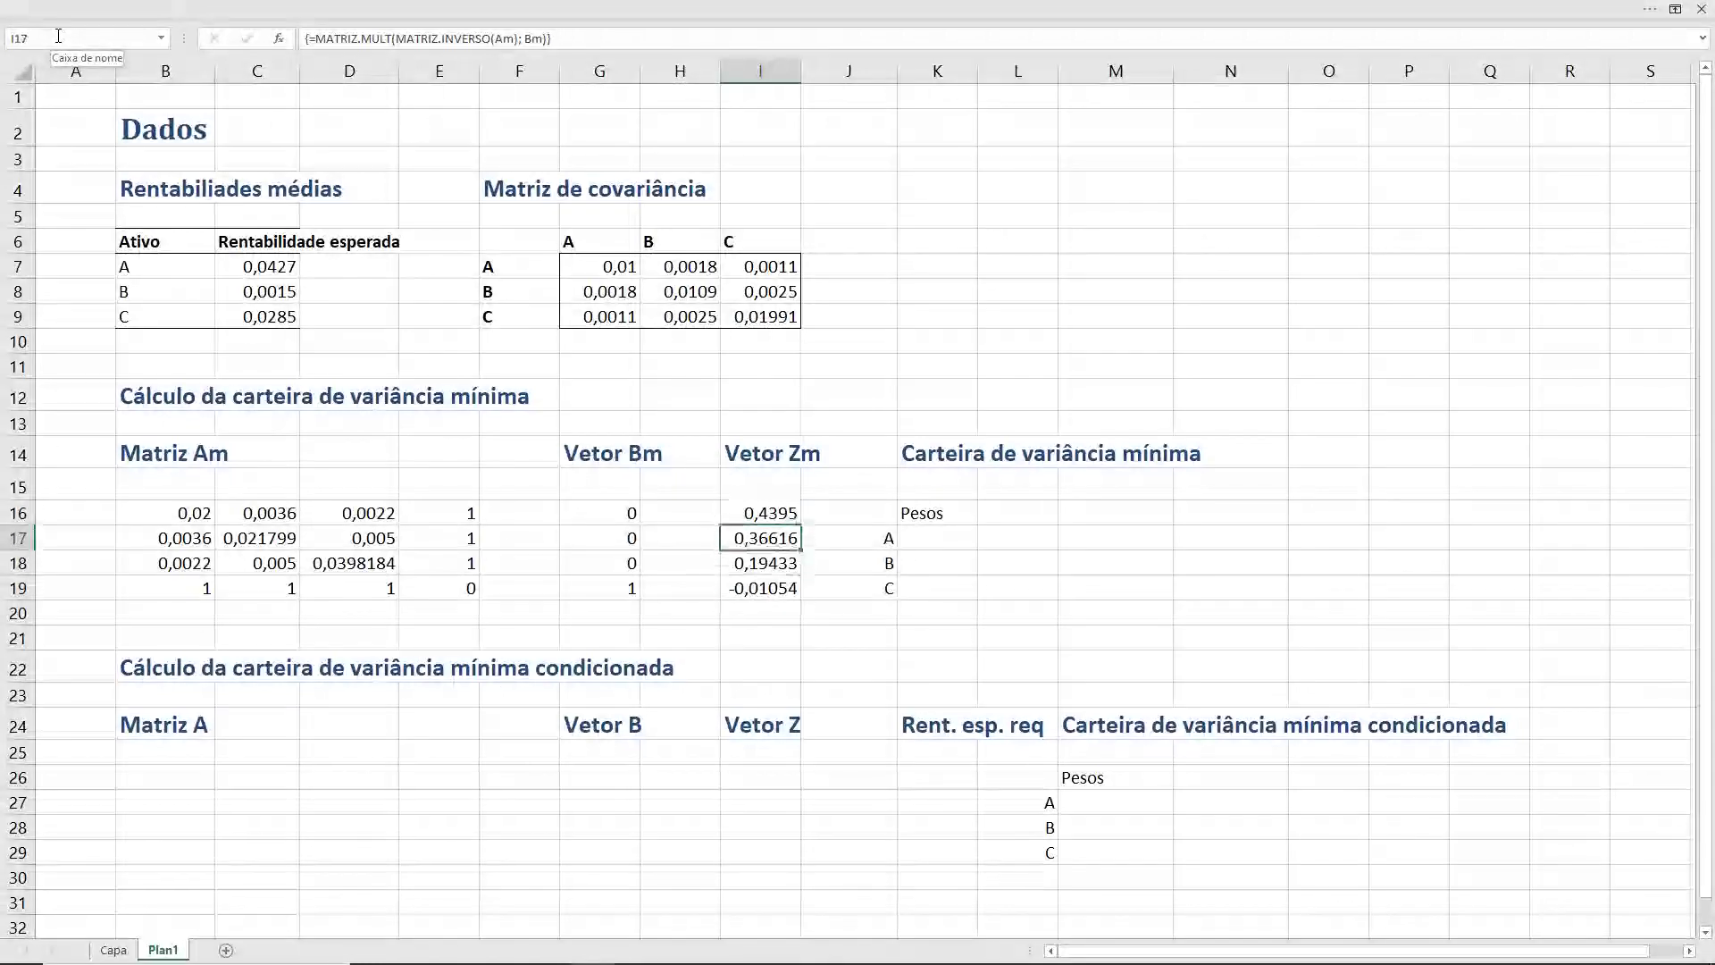
pyautogui.press('Right')
pyautogui.press('Right')
pyautogui.press('Up')
pyautogui.press('Down')
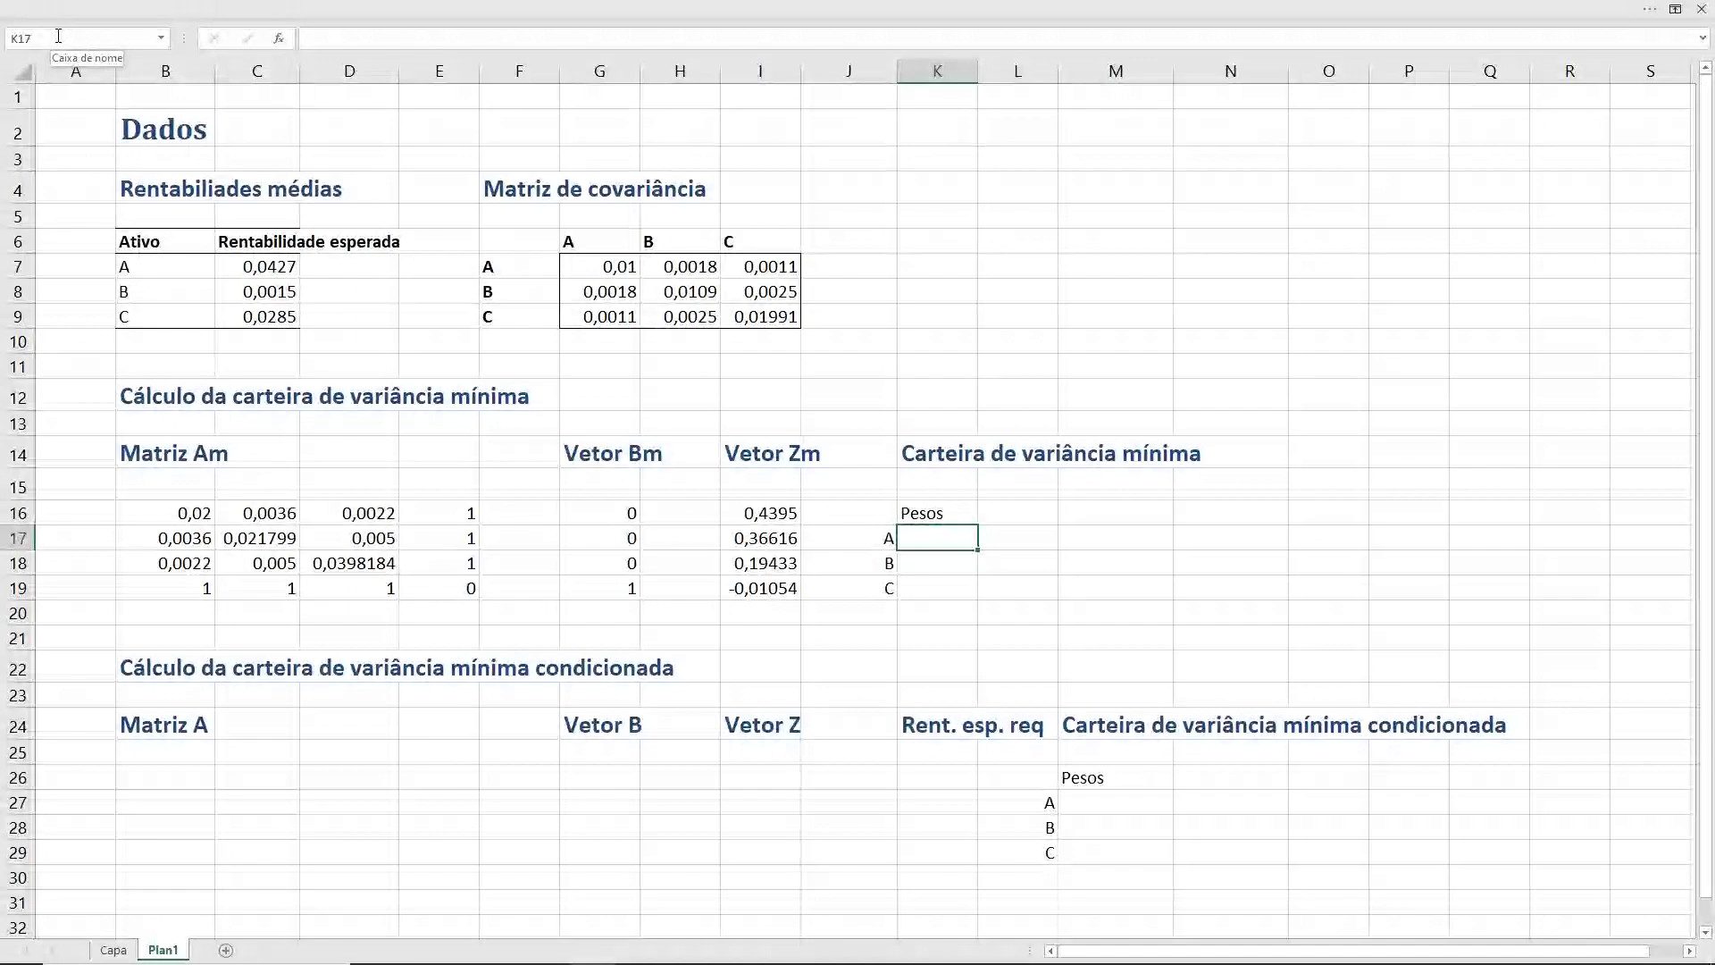
# - Link weight A in K17 to I16 and copy the formula down to K18:K19
pyautogui.write('=')
pyautogui.press('Up')
pyautogui.press('Left')
pyautogui.press('Left')
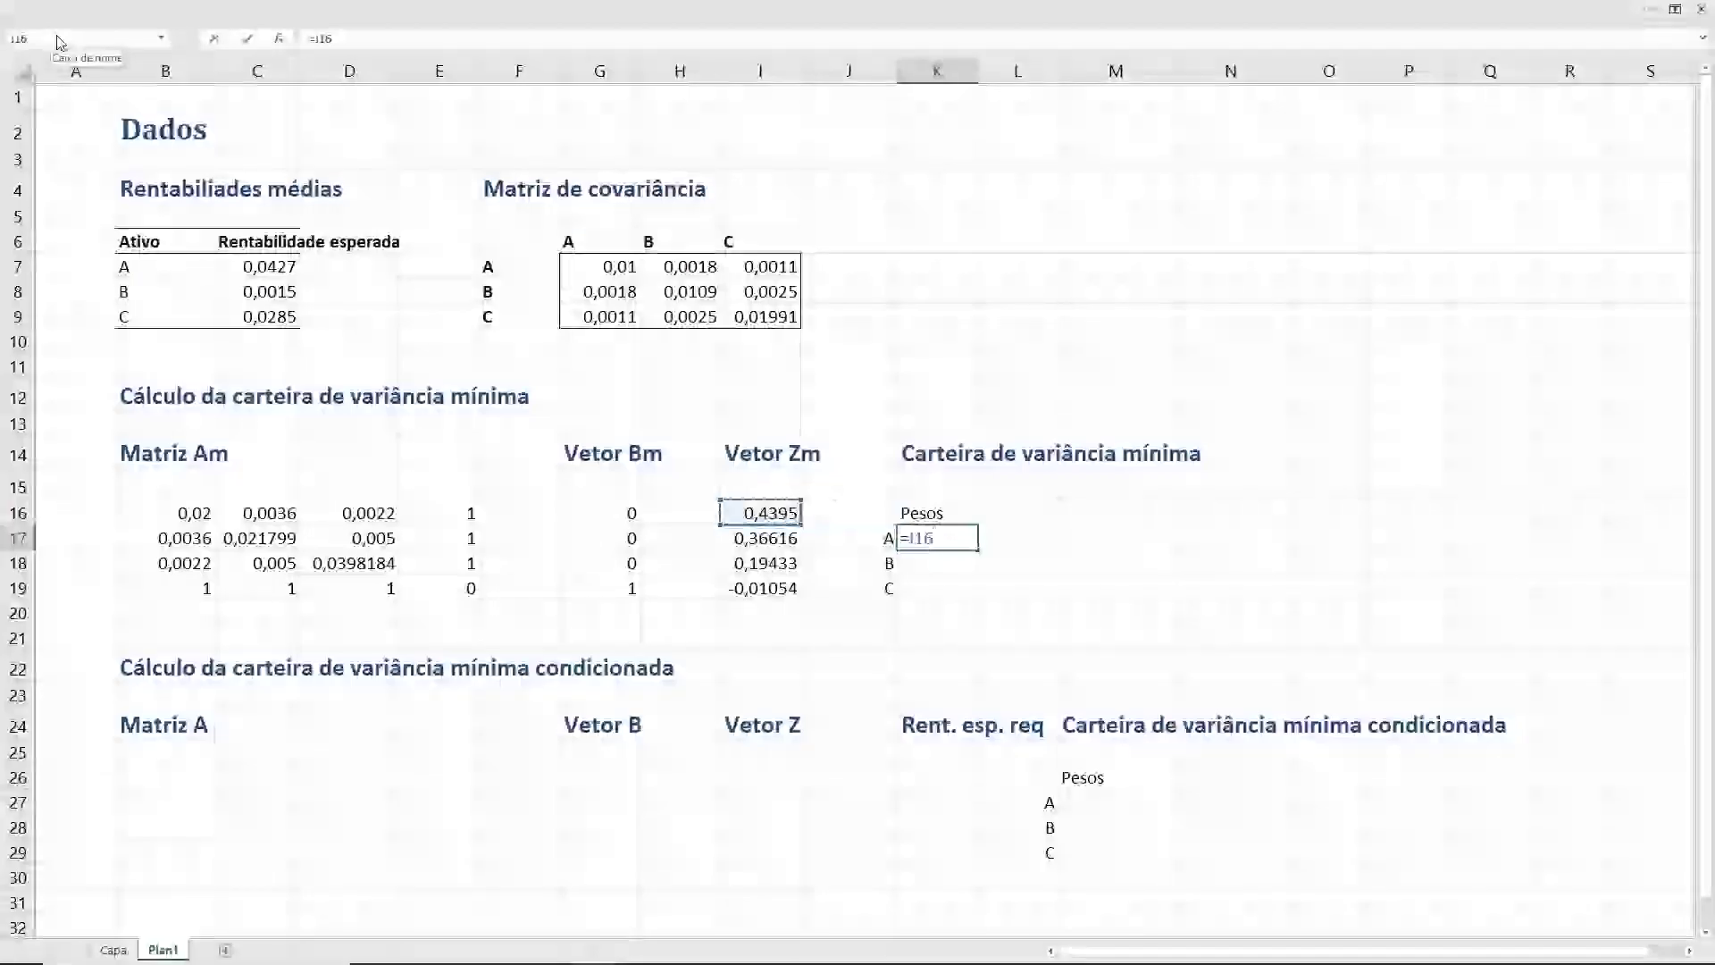
pyautogui.press('Return')
pyautogui.press('Up')
pyautogui.hotkey('ctrl', 'c')
pyautogui.press('Down')
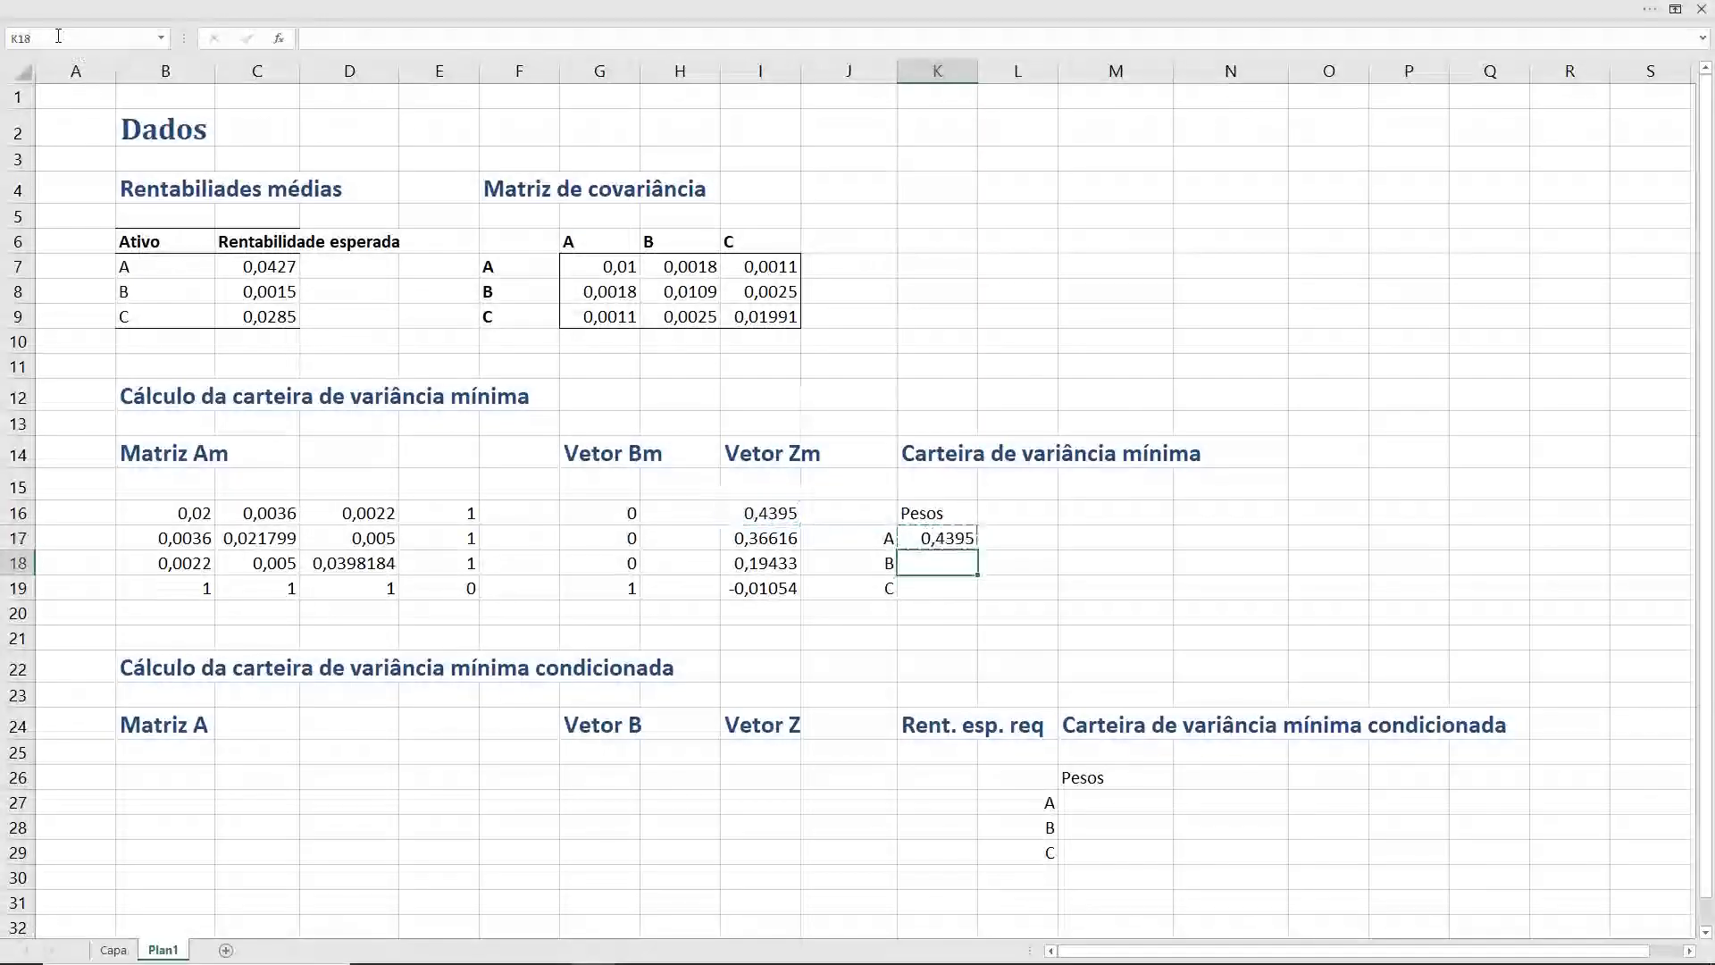
pyautogui.hotkey('shift', 'Down')
pyautogui.press('Return')
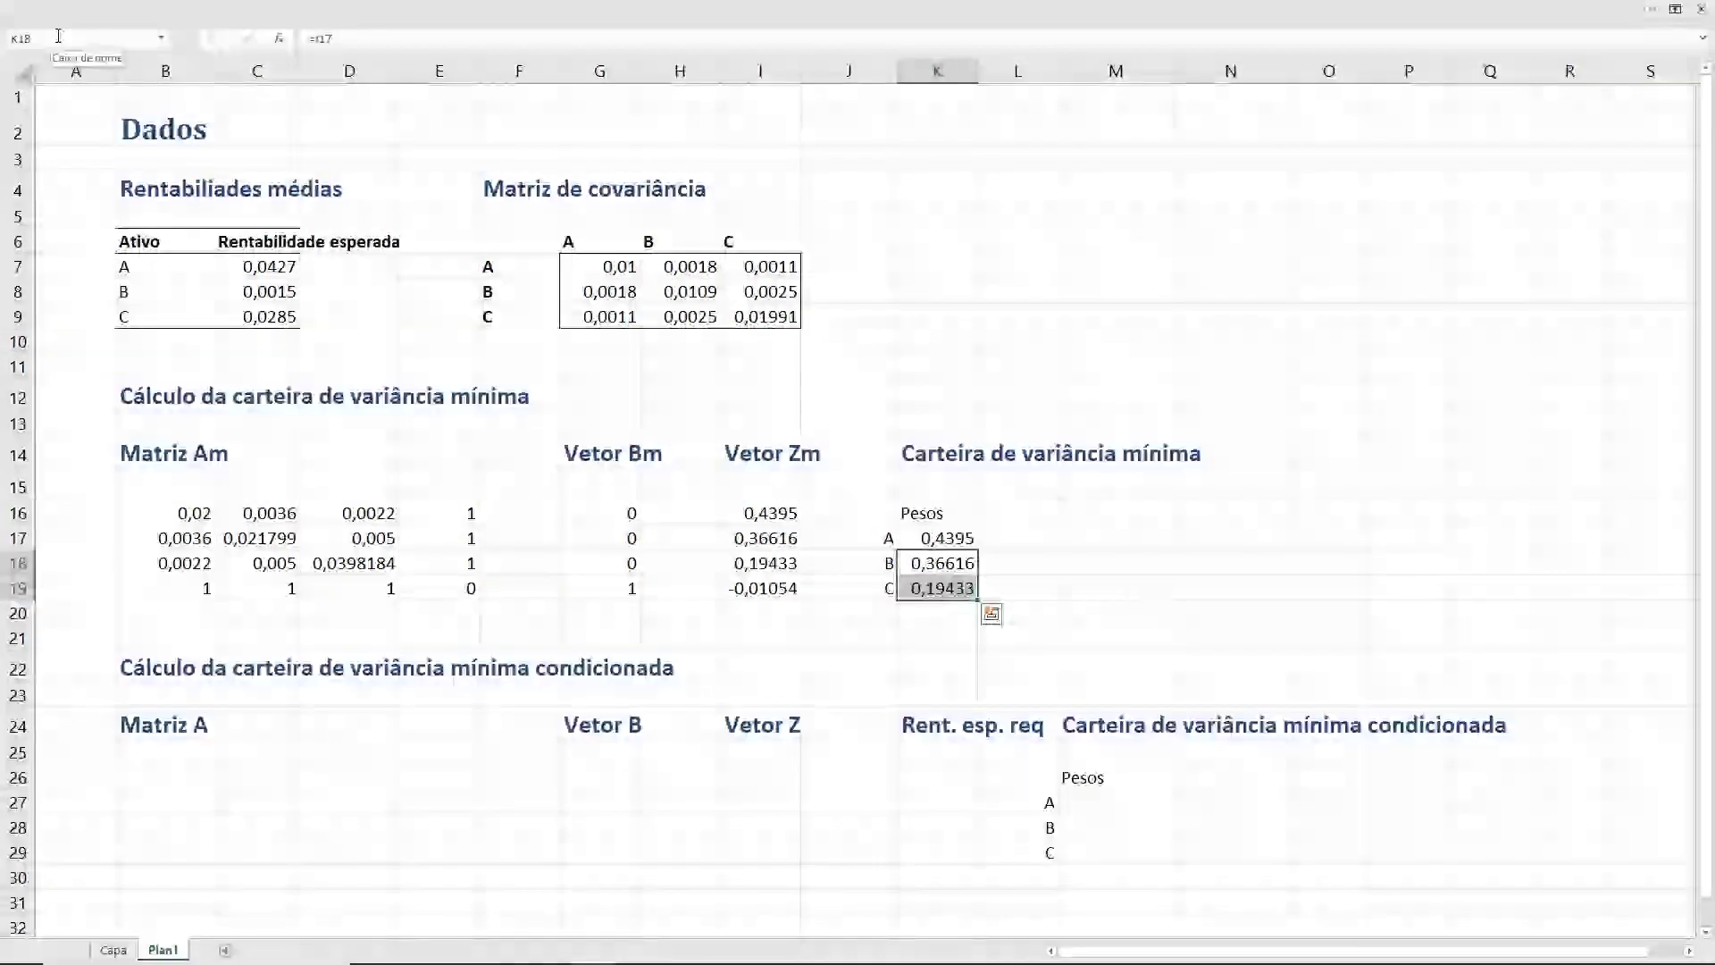
# - Select the three weights K17:K19 and name the range 'wcvm'
pyautogui.press('Up')
pyautogui.hotkey('shift', 'Down')
pyautogui.hotkey('shift', 'Down')
pyautogui.hotkey('ctrl', 'v')
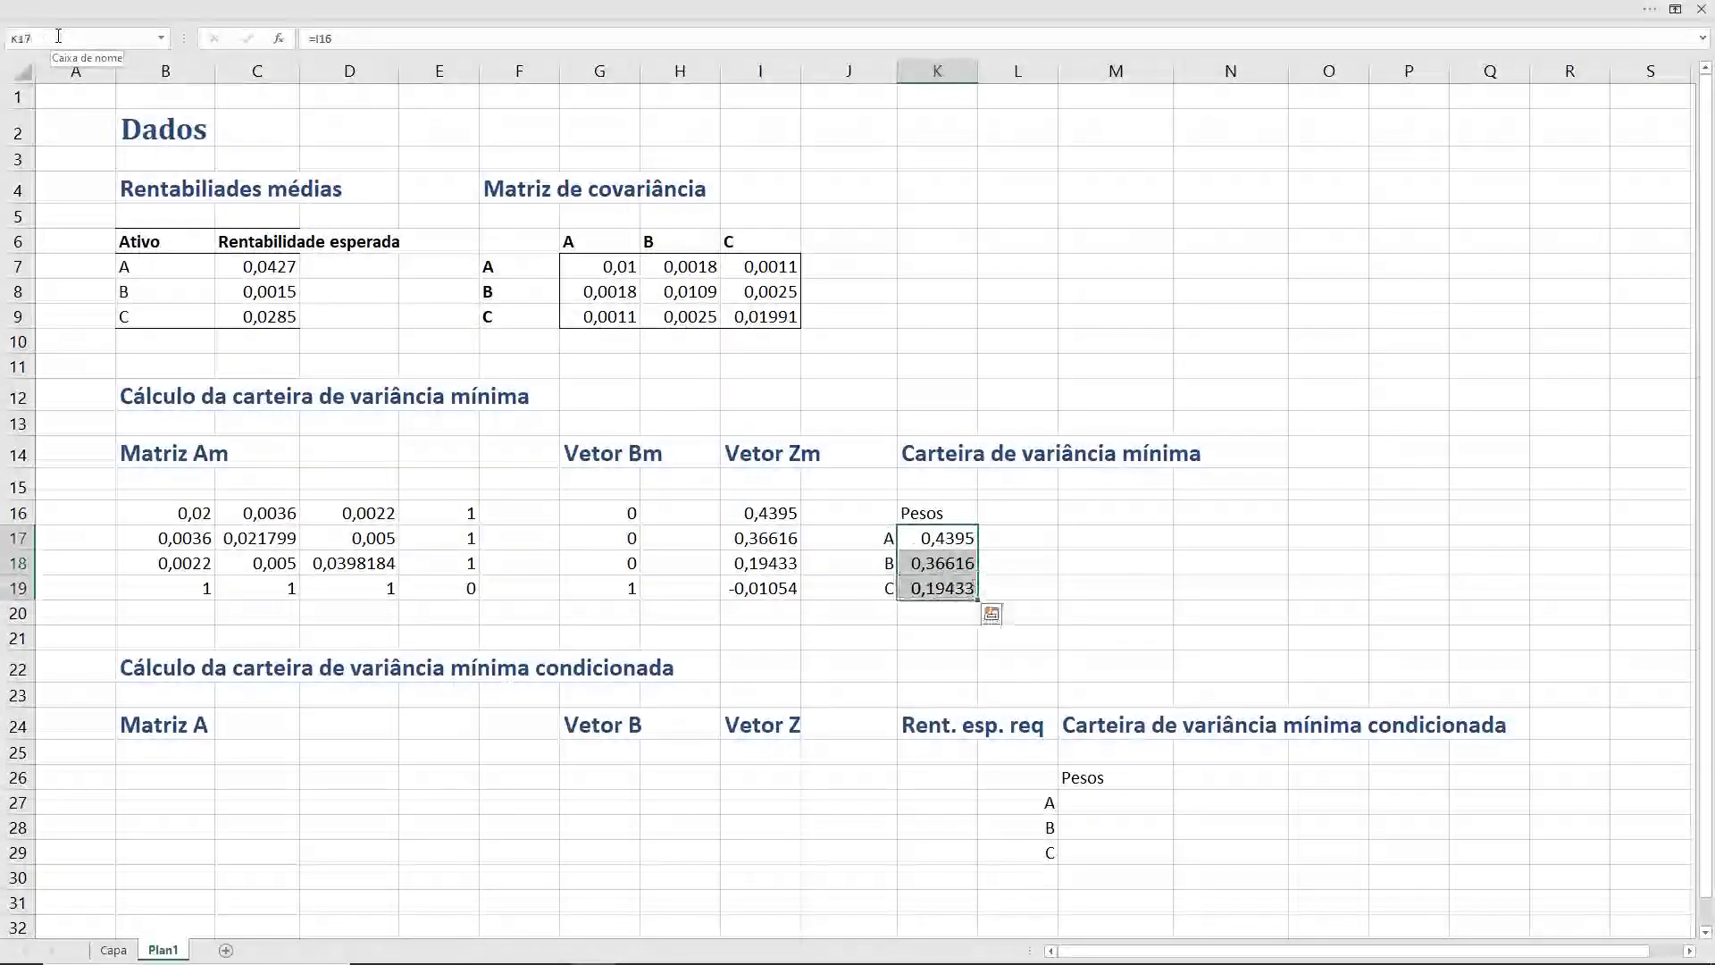
pyautogui.click(58, 36)
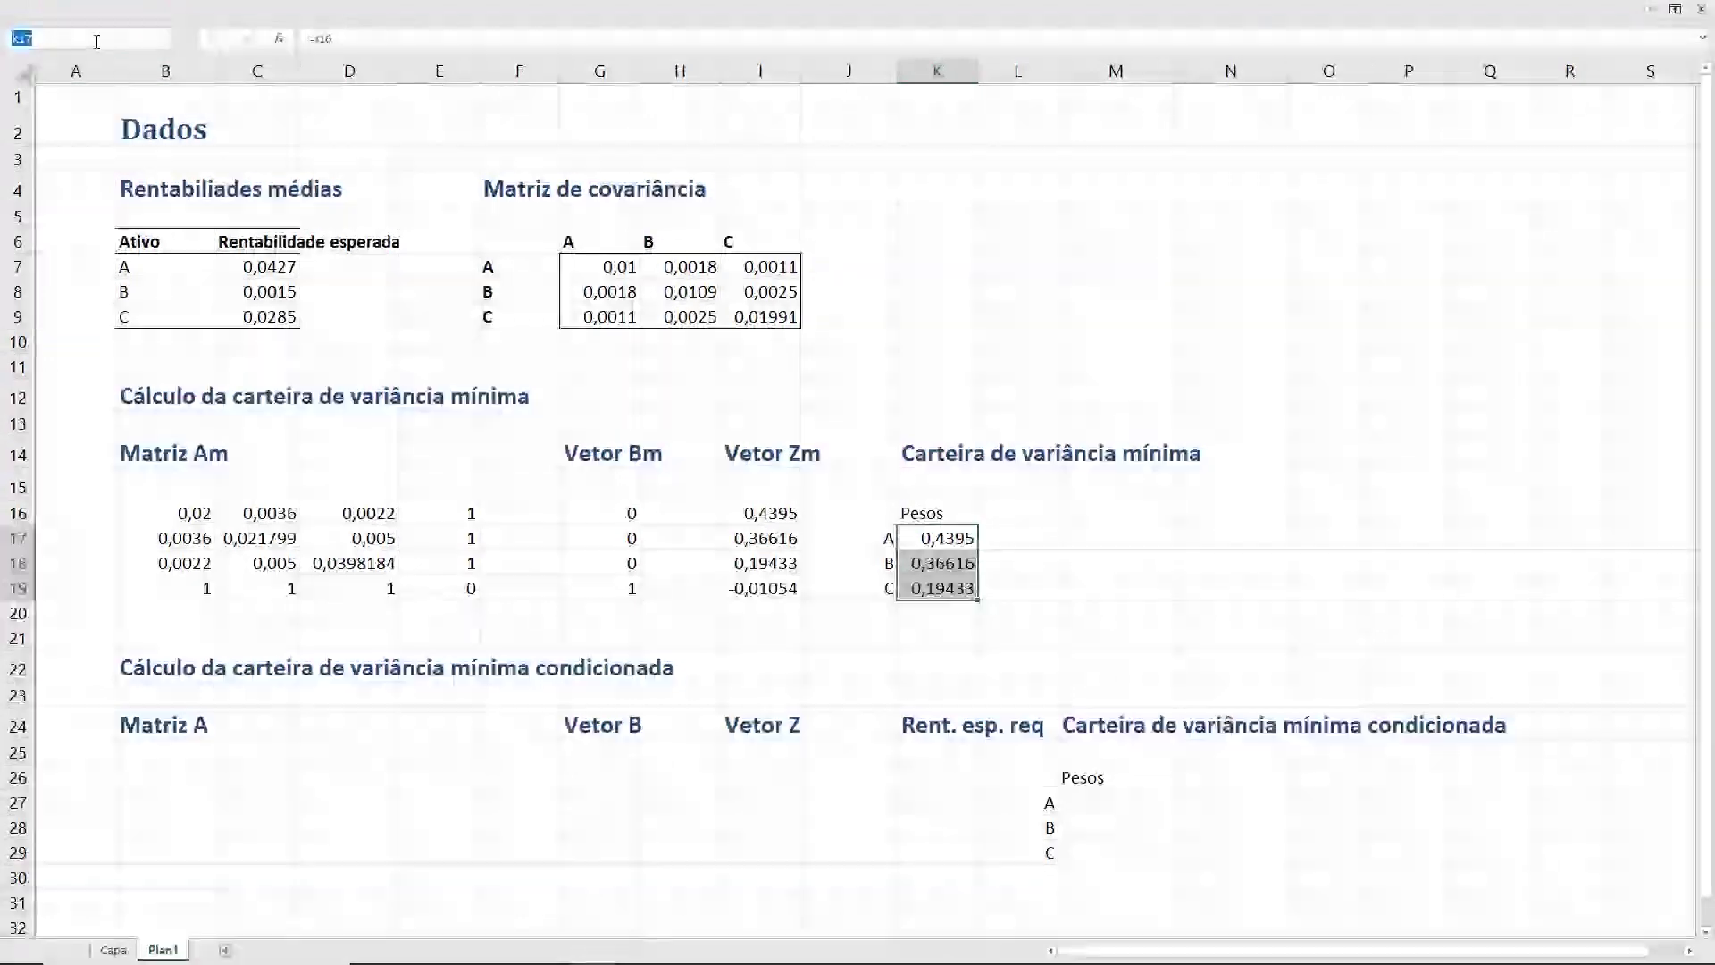
pyautogui.write('w')
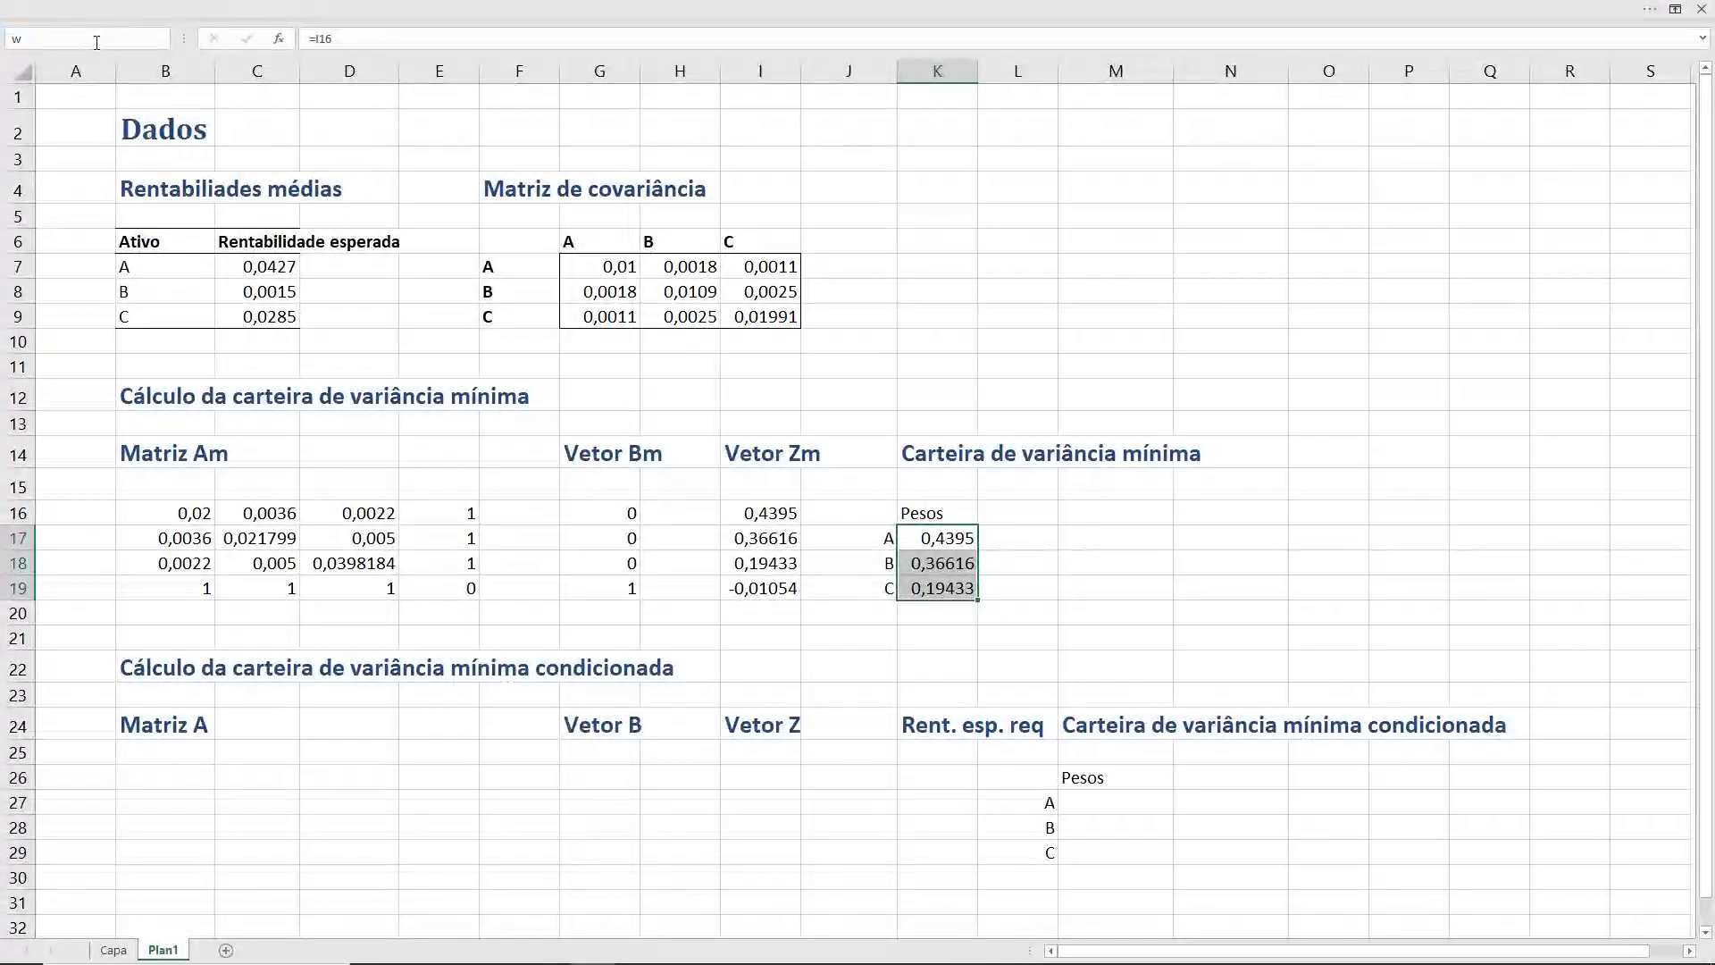
pyautogui.write('cv')
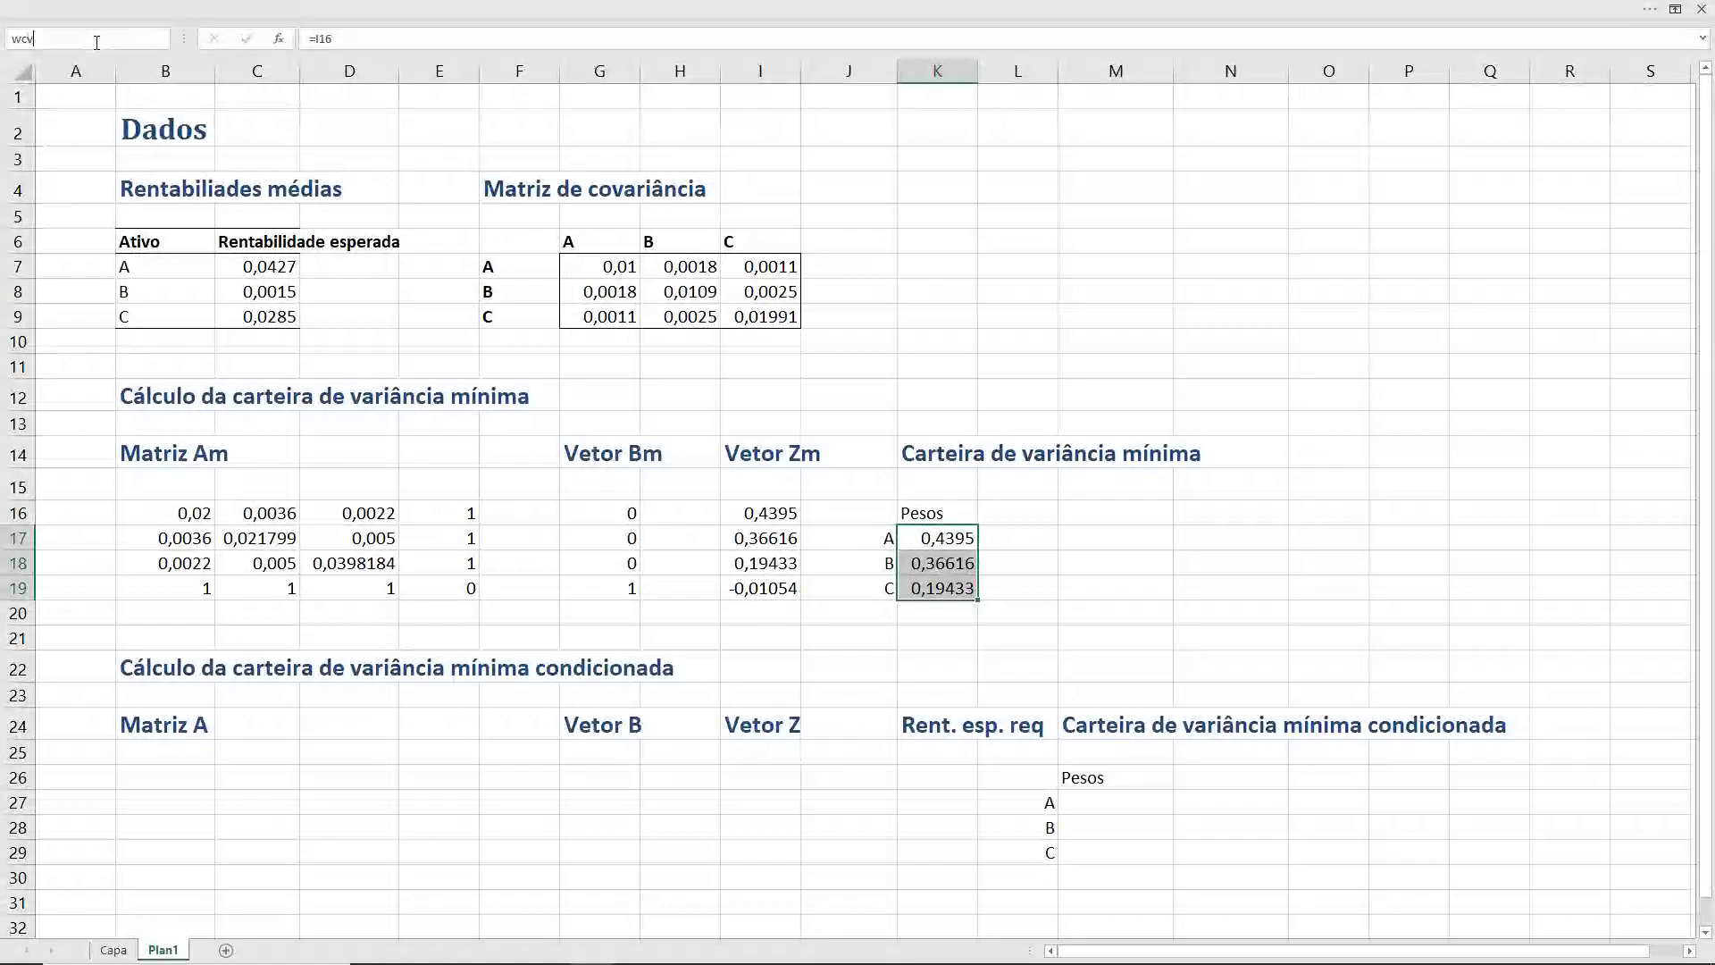
pyautogui.write('m')
# - Name the weights range K17:K19 'wcvm' and go to cell M16 for the new labels
pyautogui.press('Return')
pyautogui.press('Up')
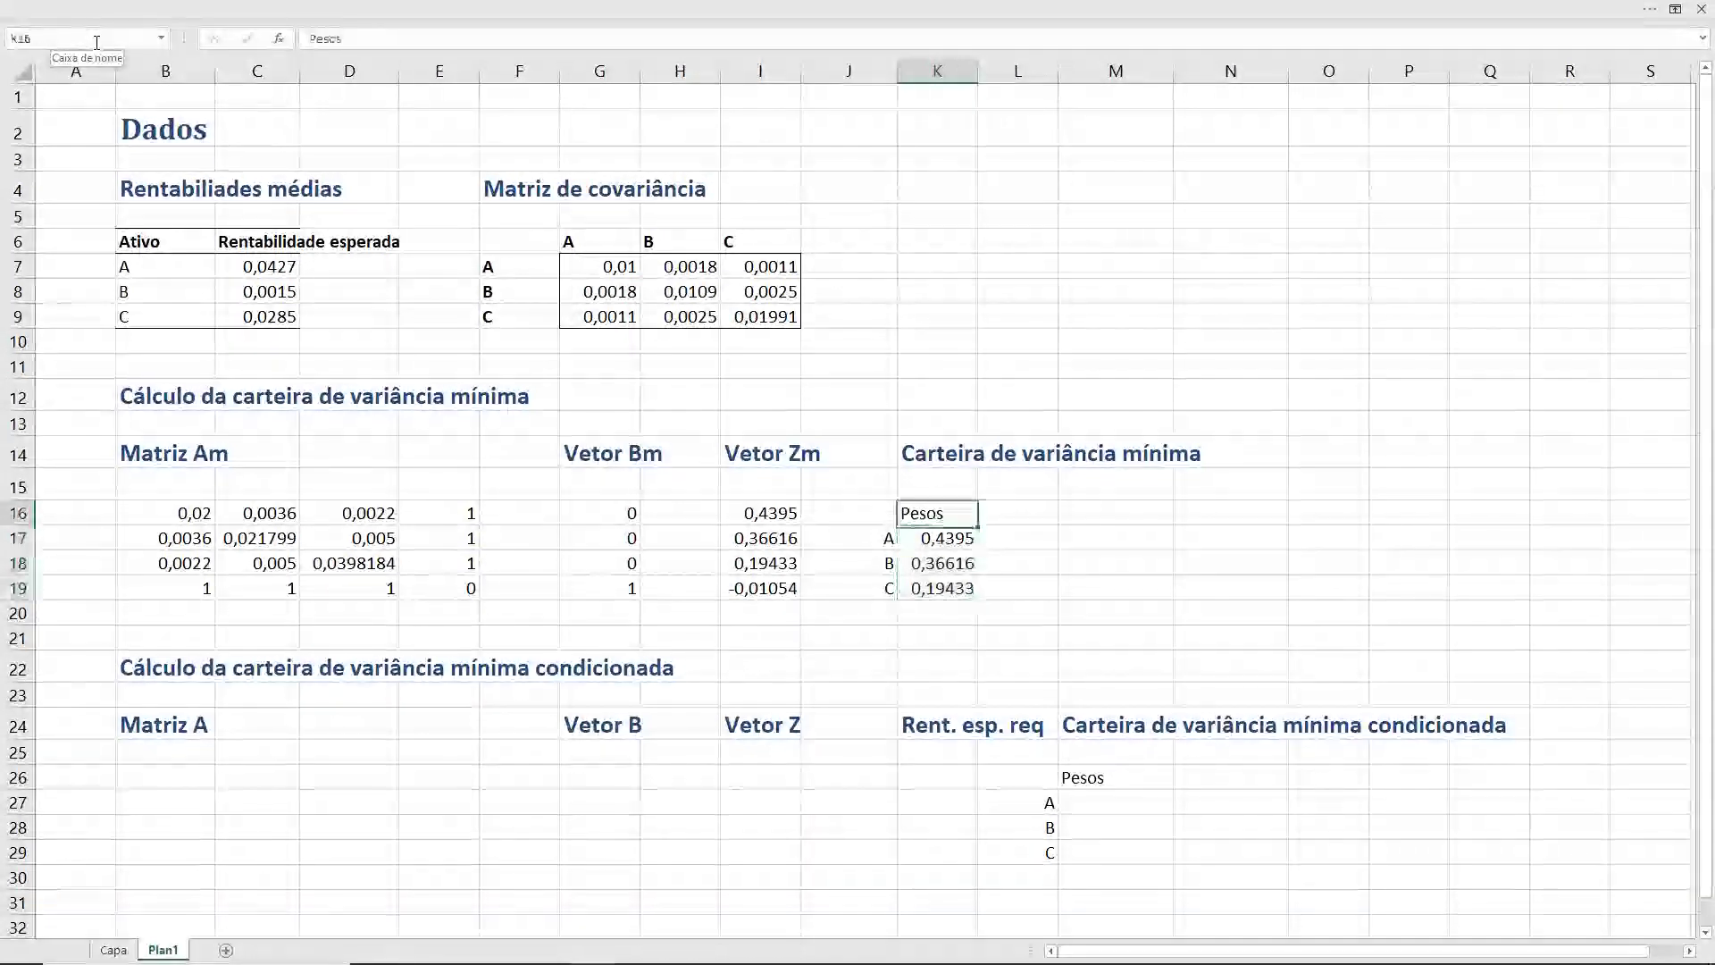
pyautogui.press('Down')
pyautogui.press('Up')
pyautogui.press('Right')
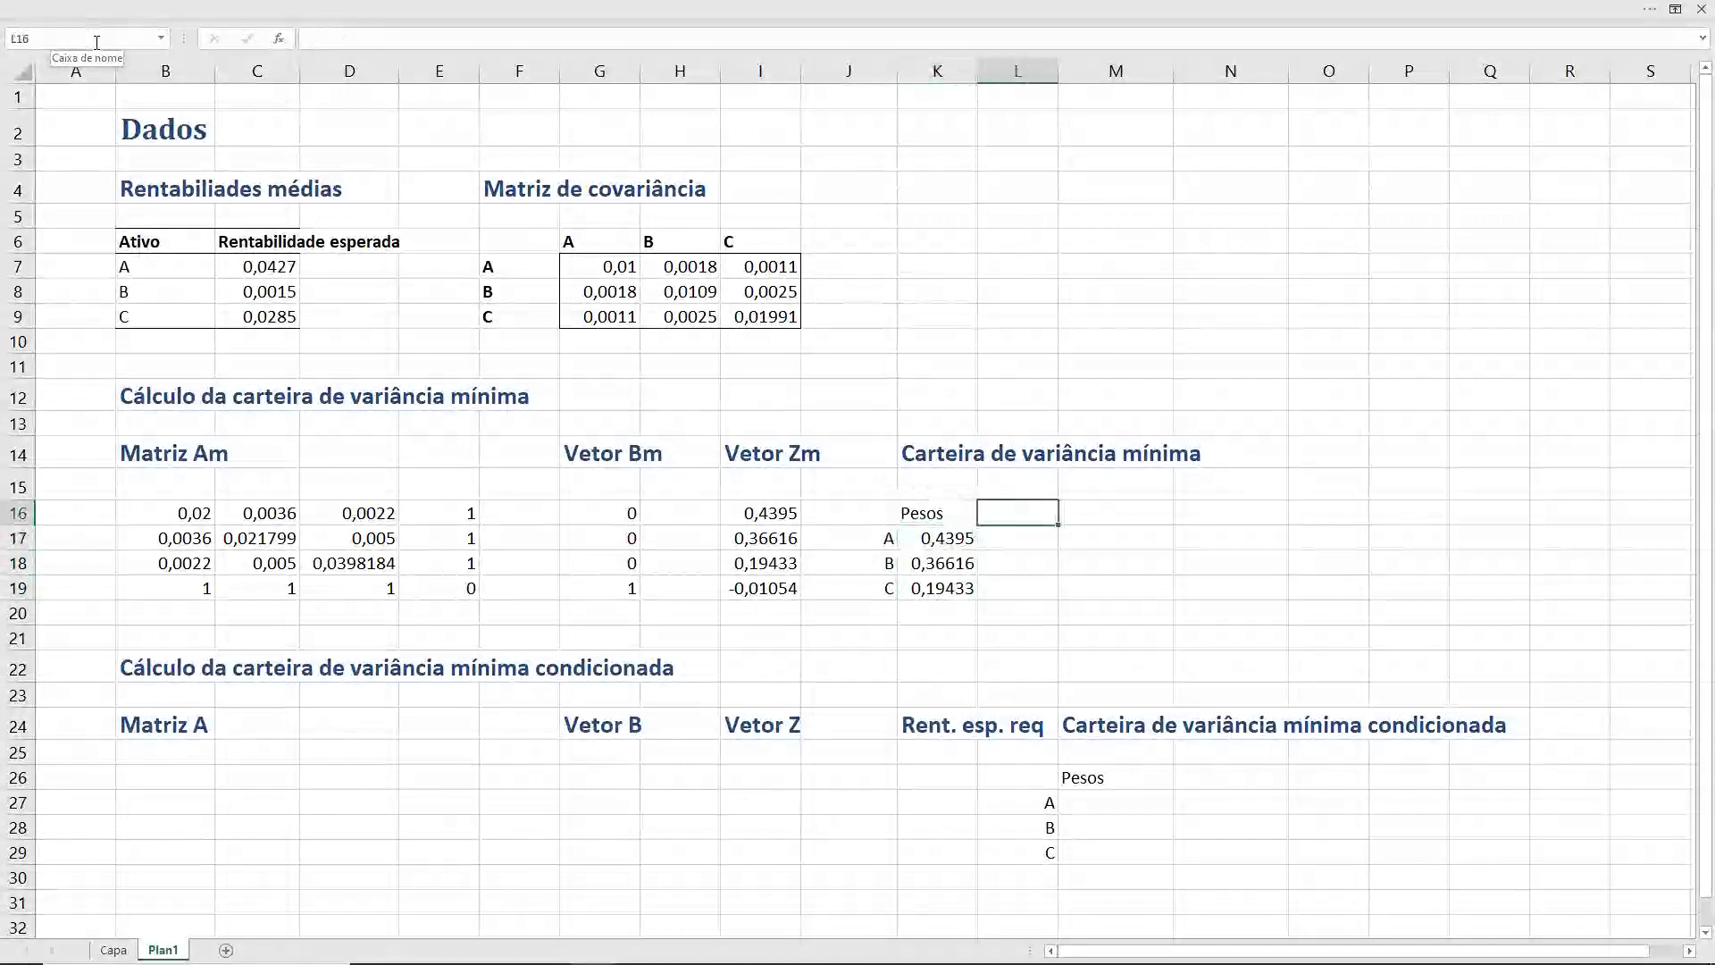
pyautogui.press('Right')
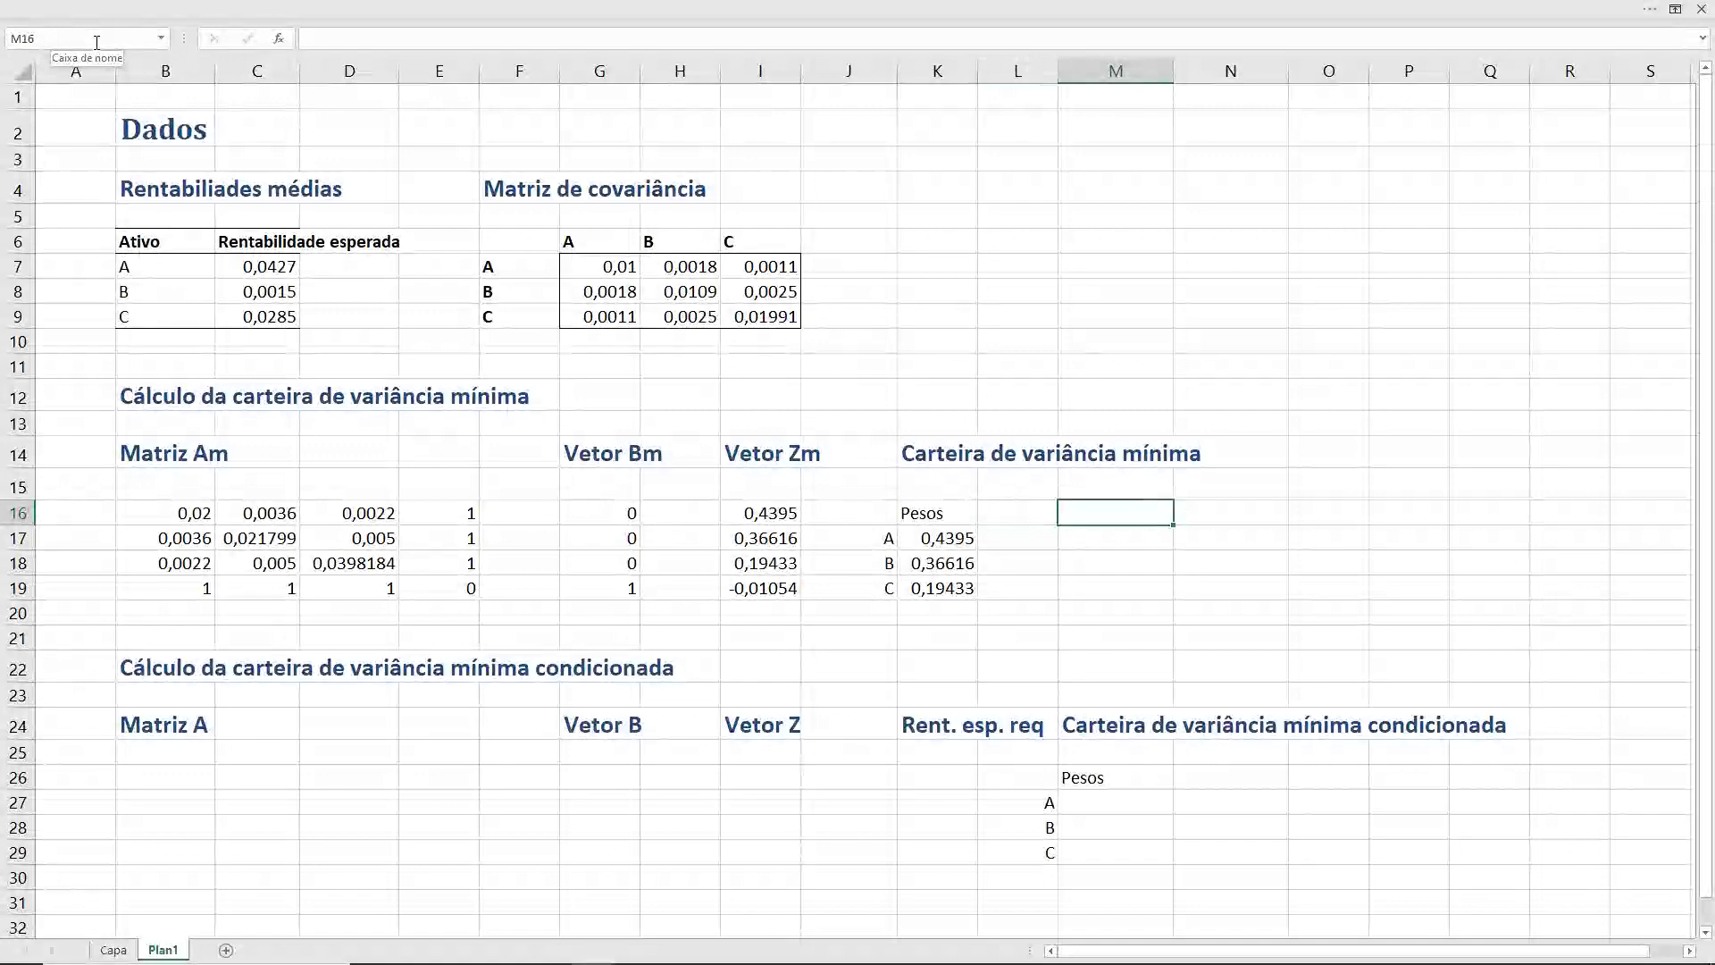
# - Enter the labels Rent. esperada, Variância and Desv. padrão in M16:M18, keeping lowercase words
pyautogui.write('Rentabi')
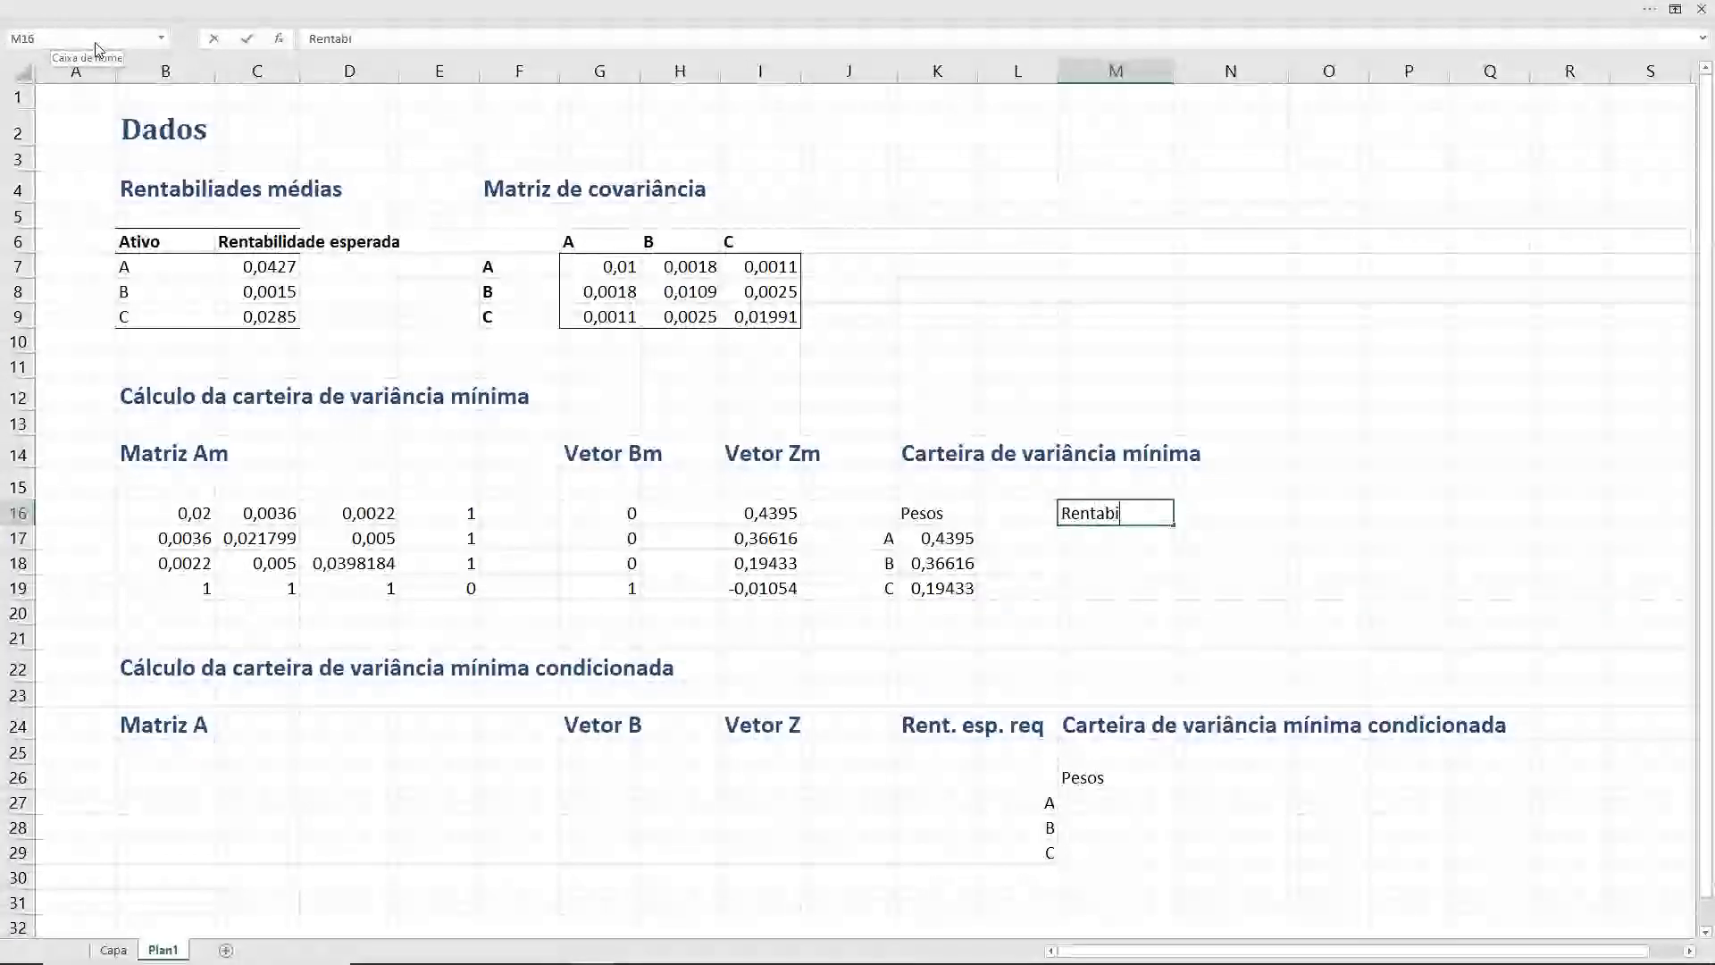
pyautogui.press('BackSpace')
pyautogui.press('BackSpace')
pyautogui.press('BackSpace')
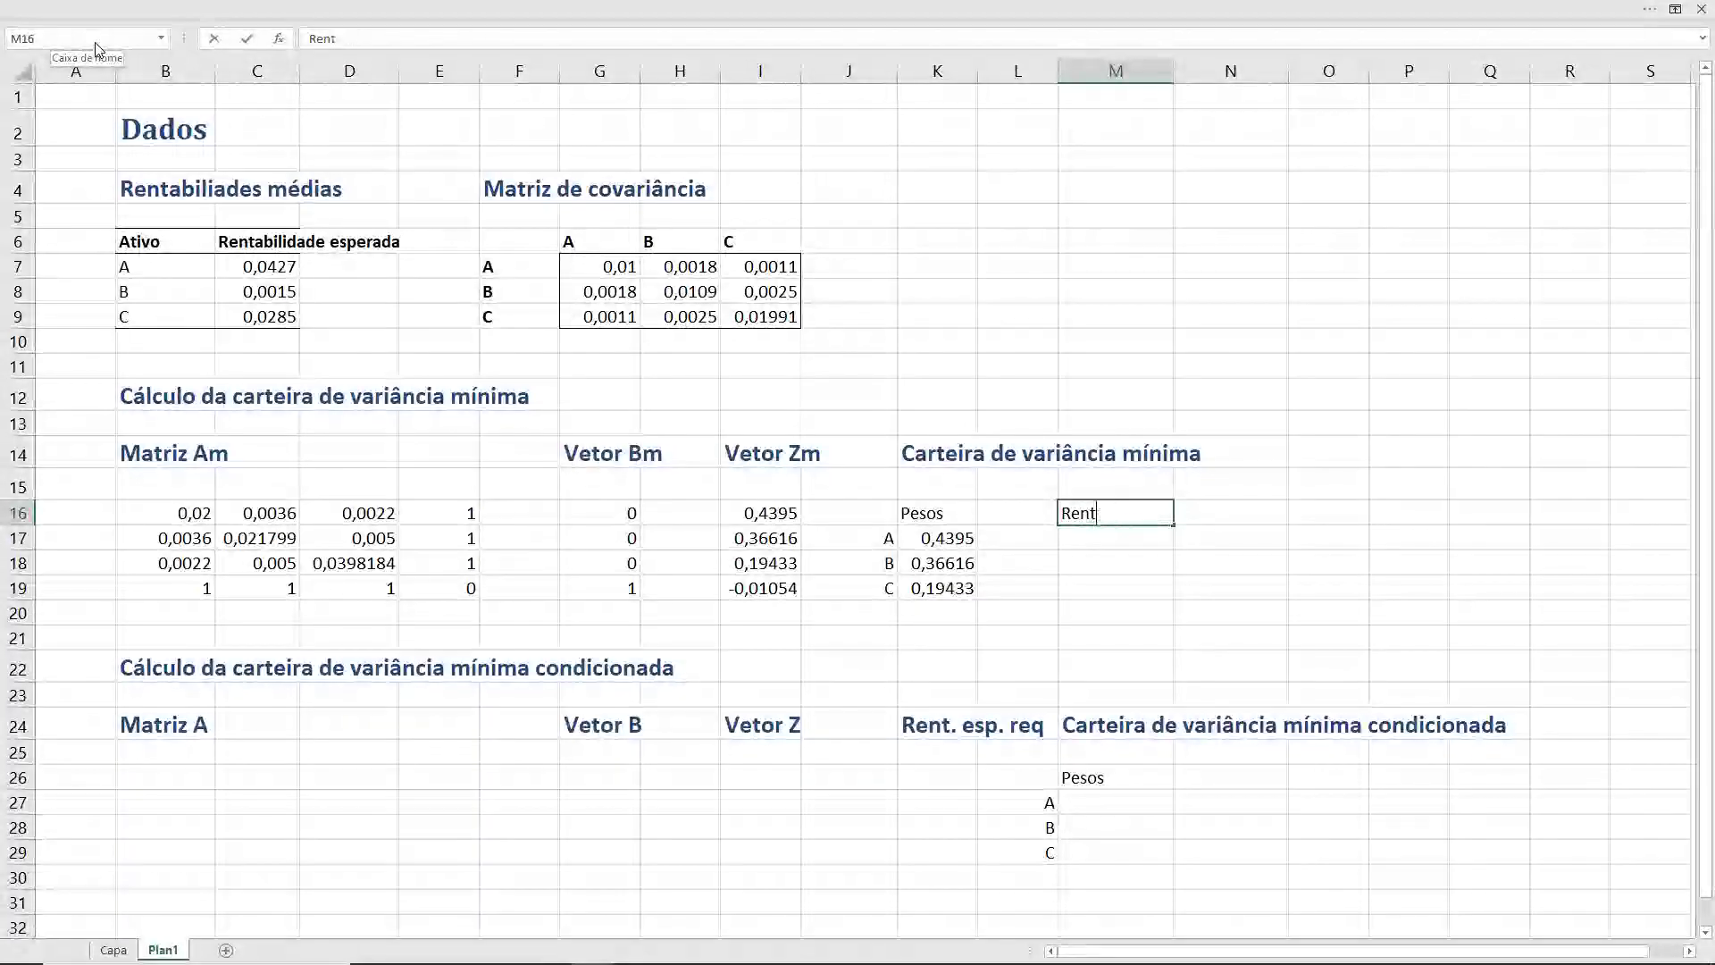
pyautogui.write('. esp')
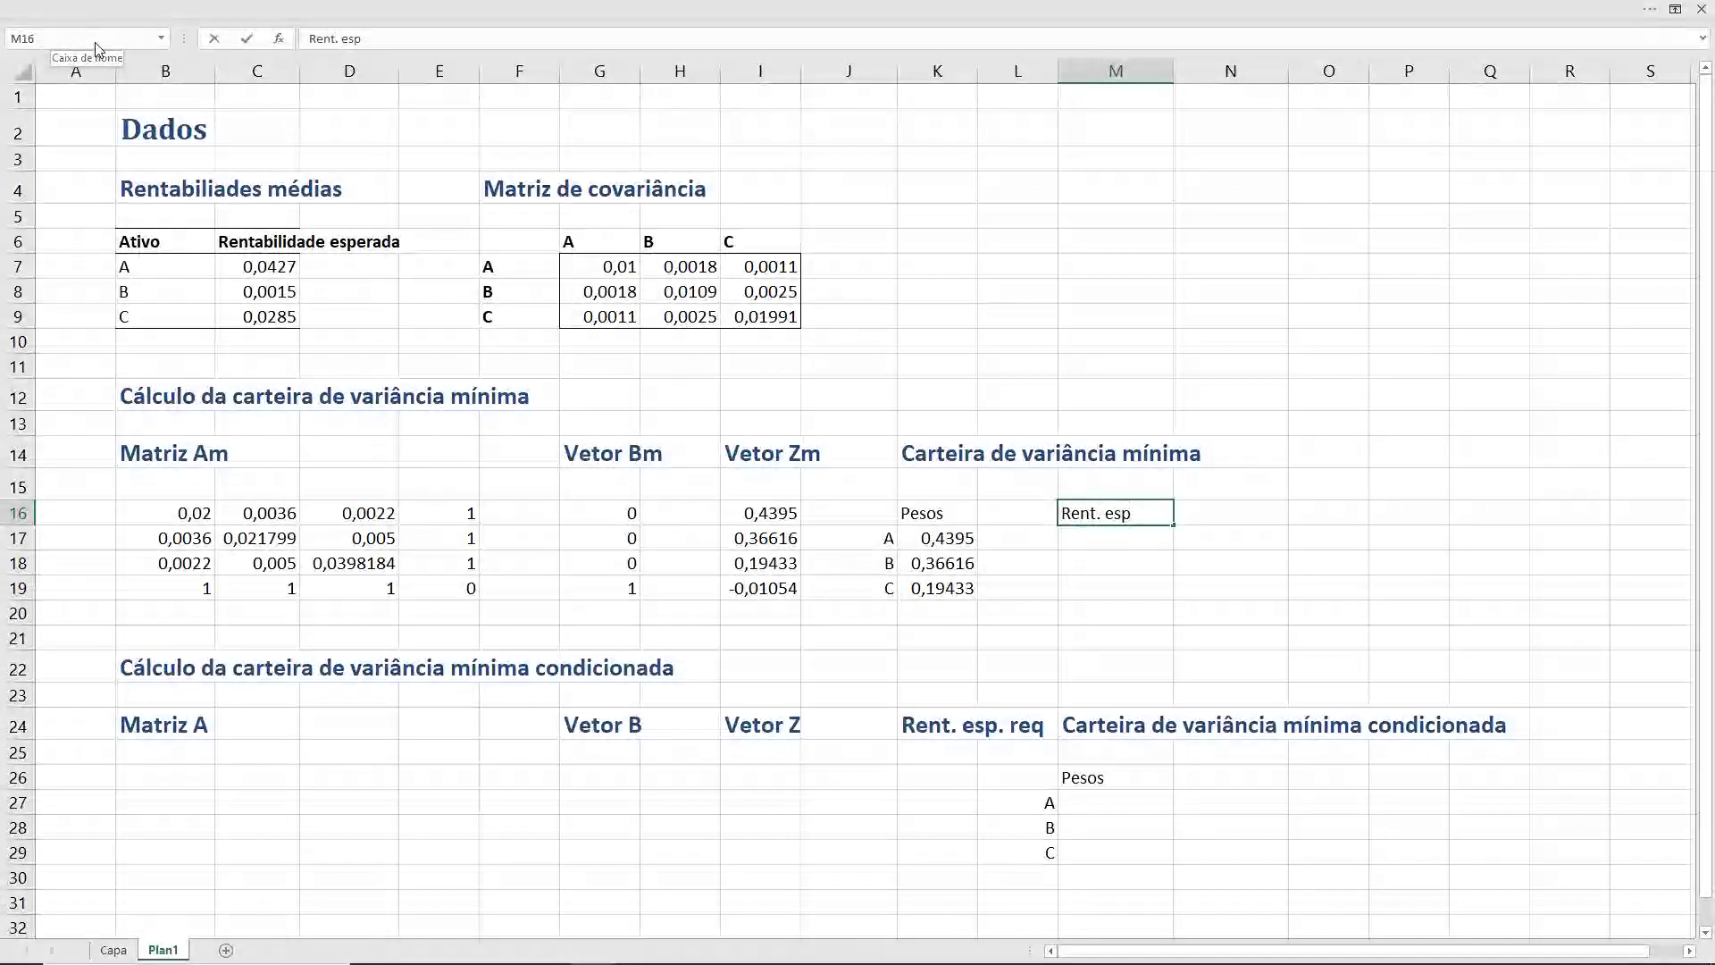
pyautogui.write('erada')
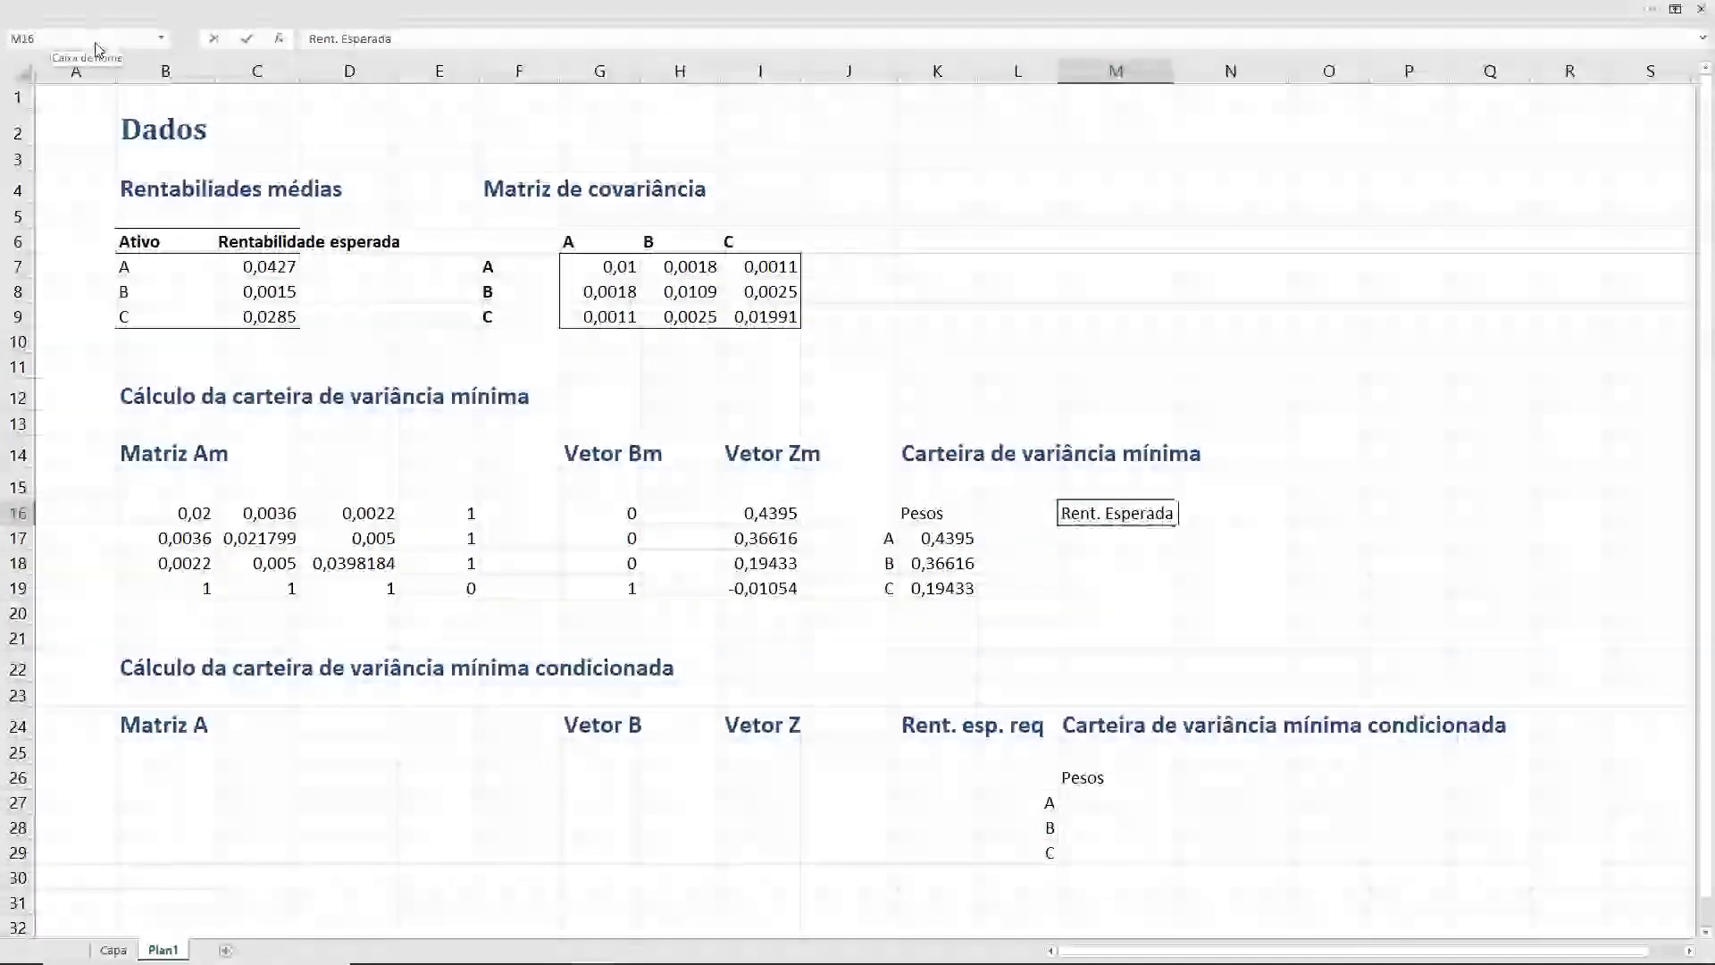
pyautogui.hotkey('ctrl', 'z')
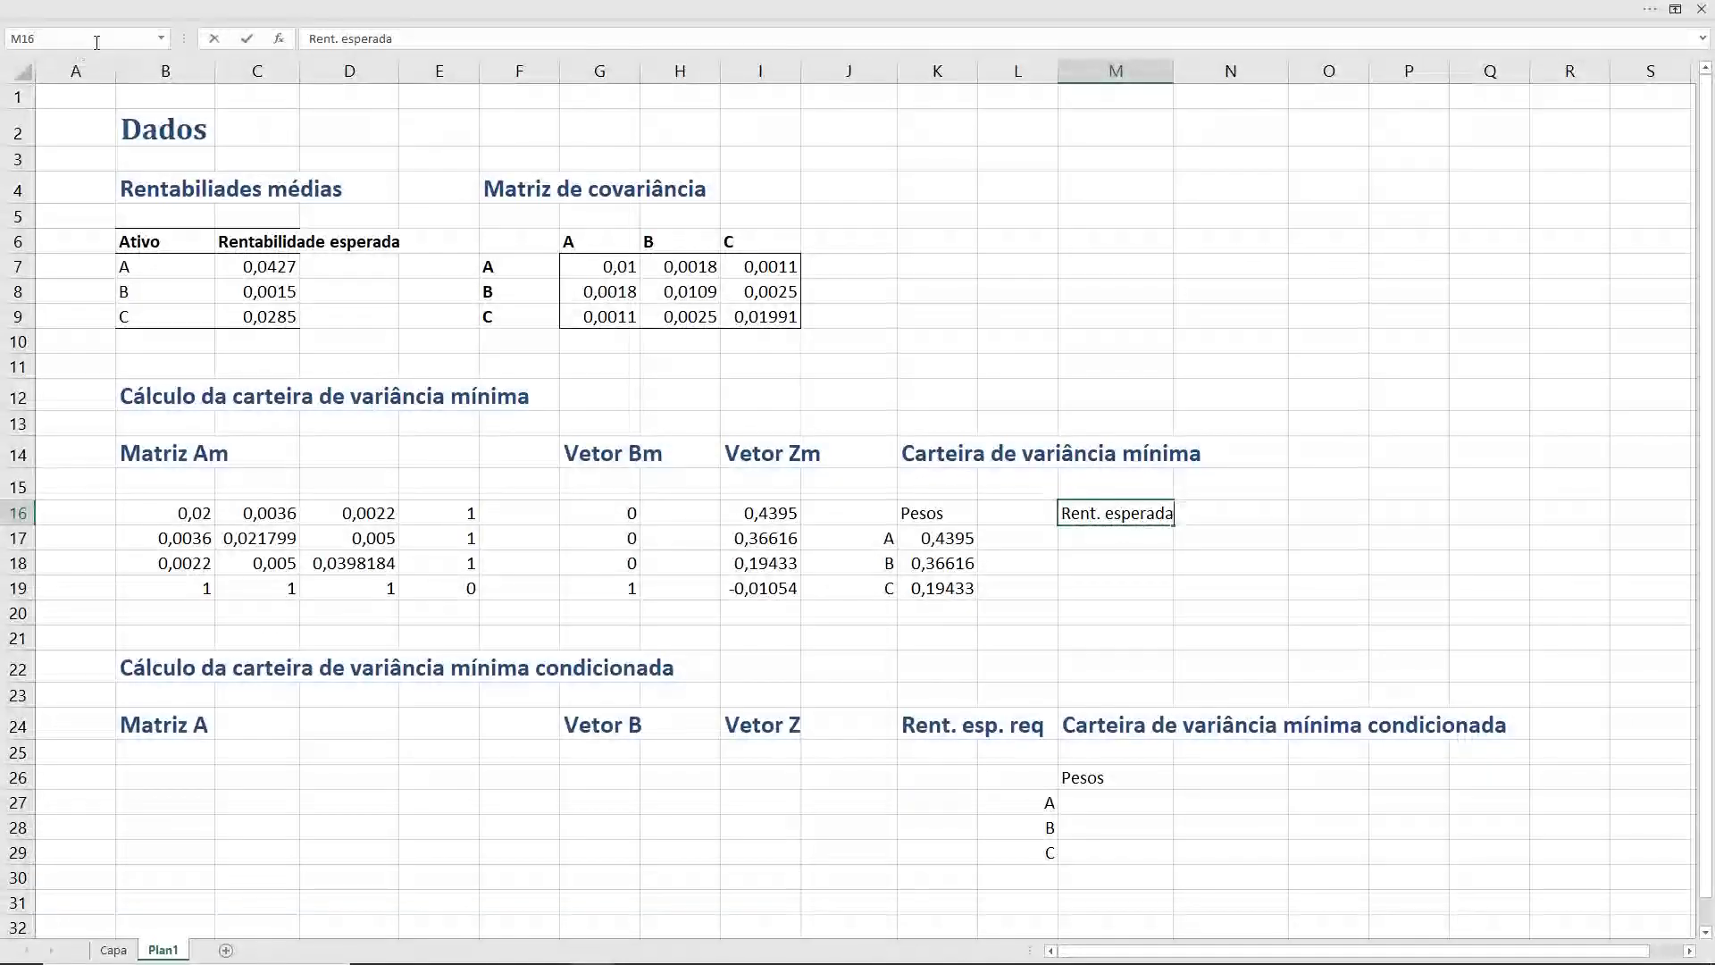
pyautogui.press('Return')
pyautogui.write('V')
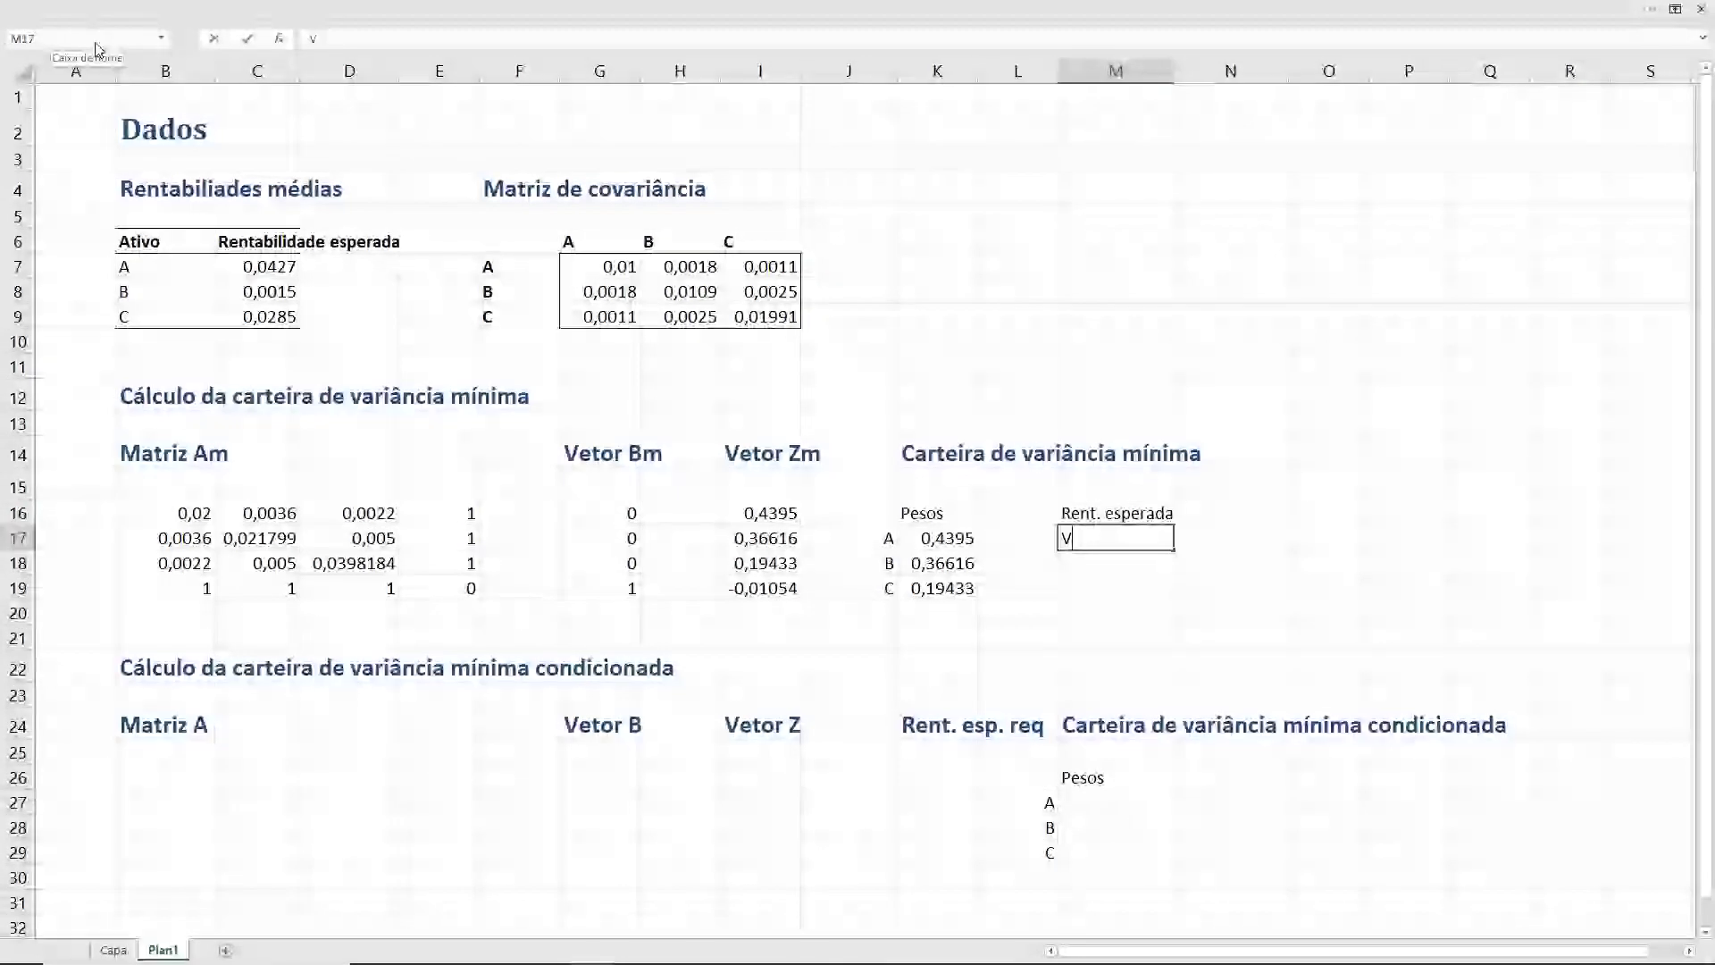
pyautogui.write('ariân')
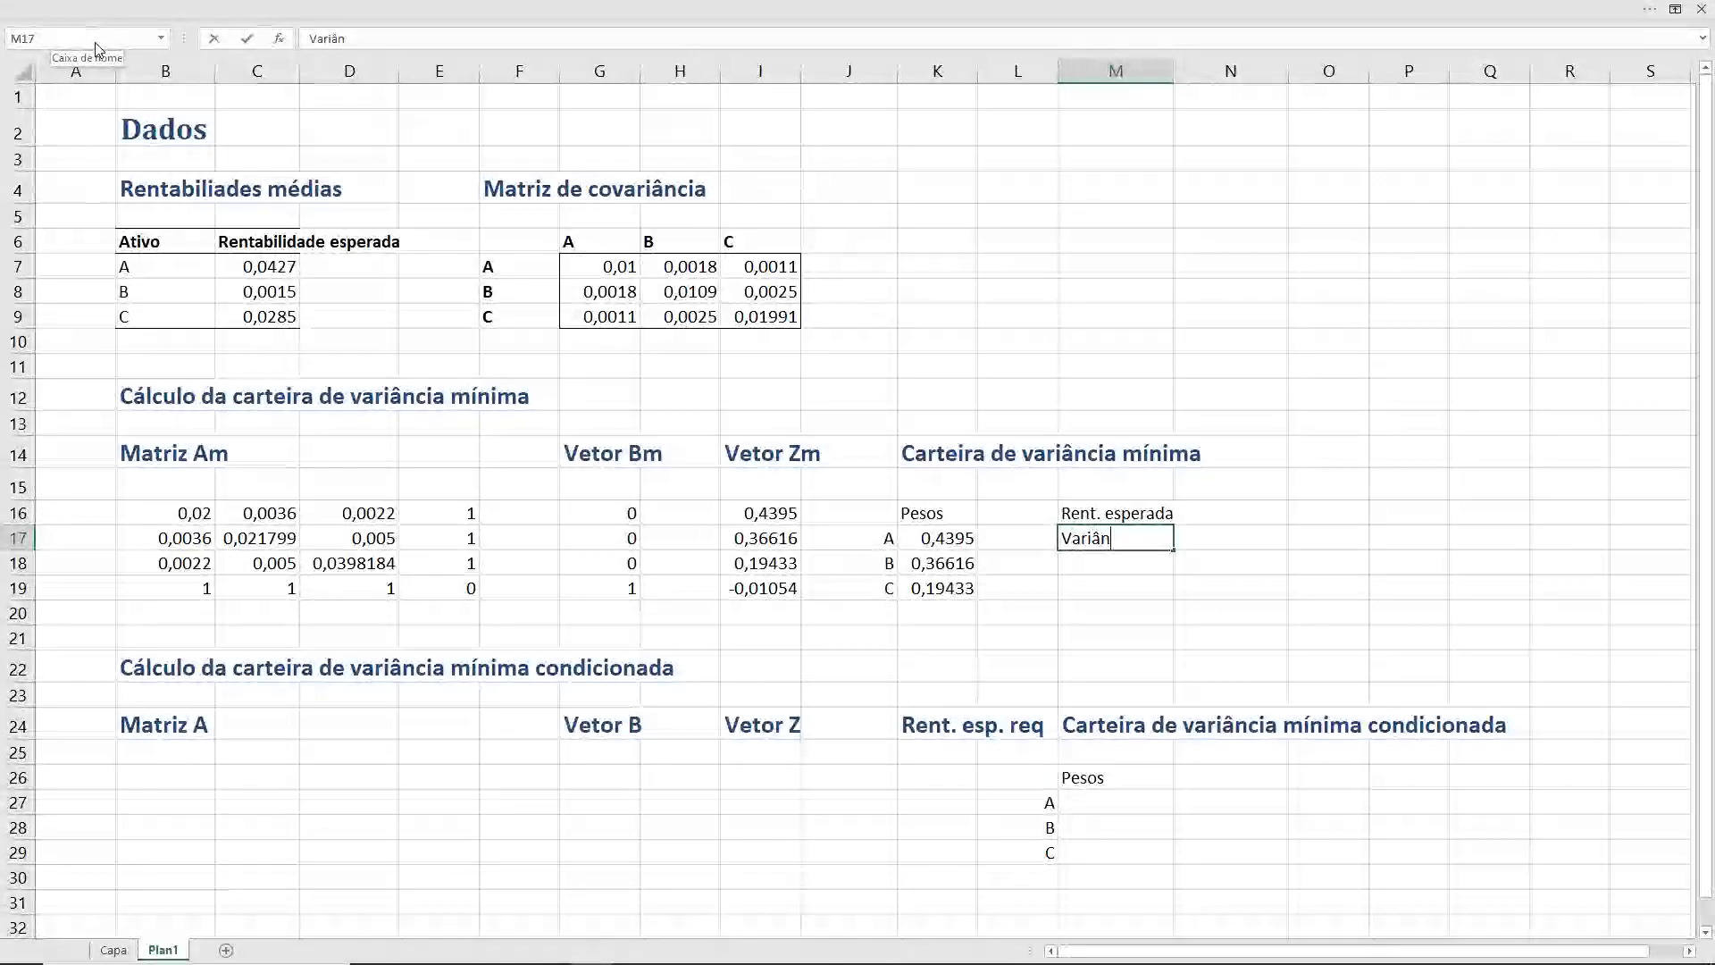
pyautogui.write('cia')
pyautogui.press('Return')
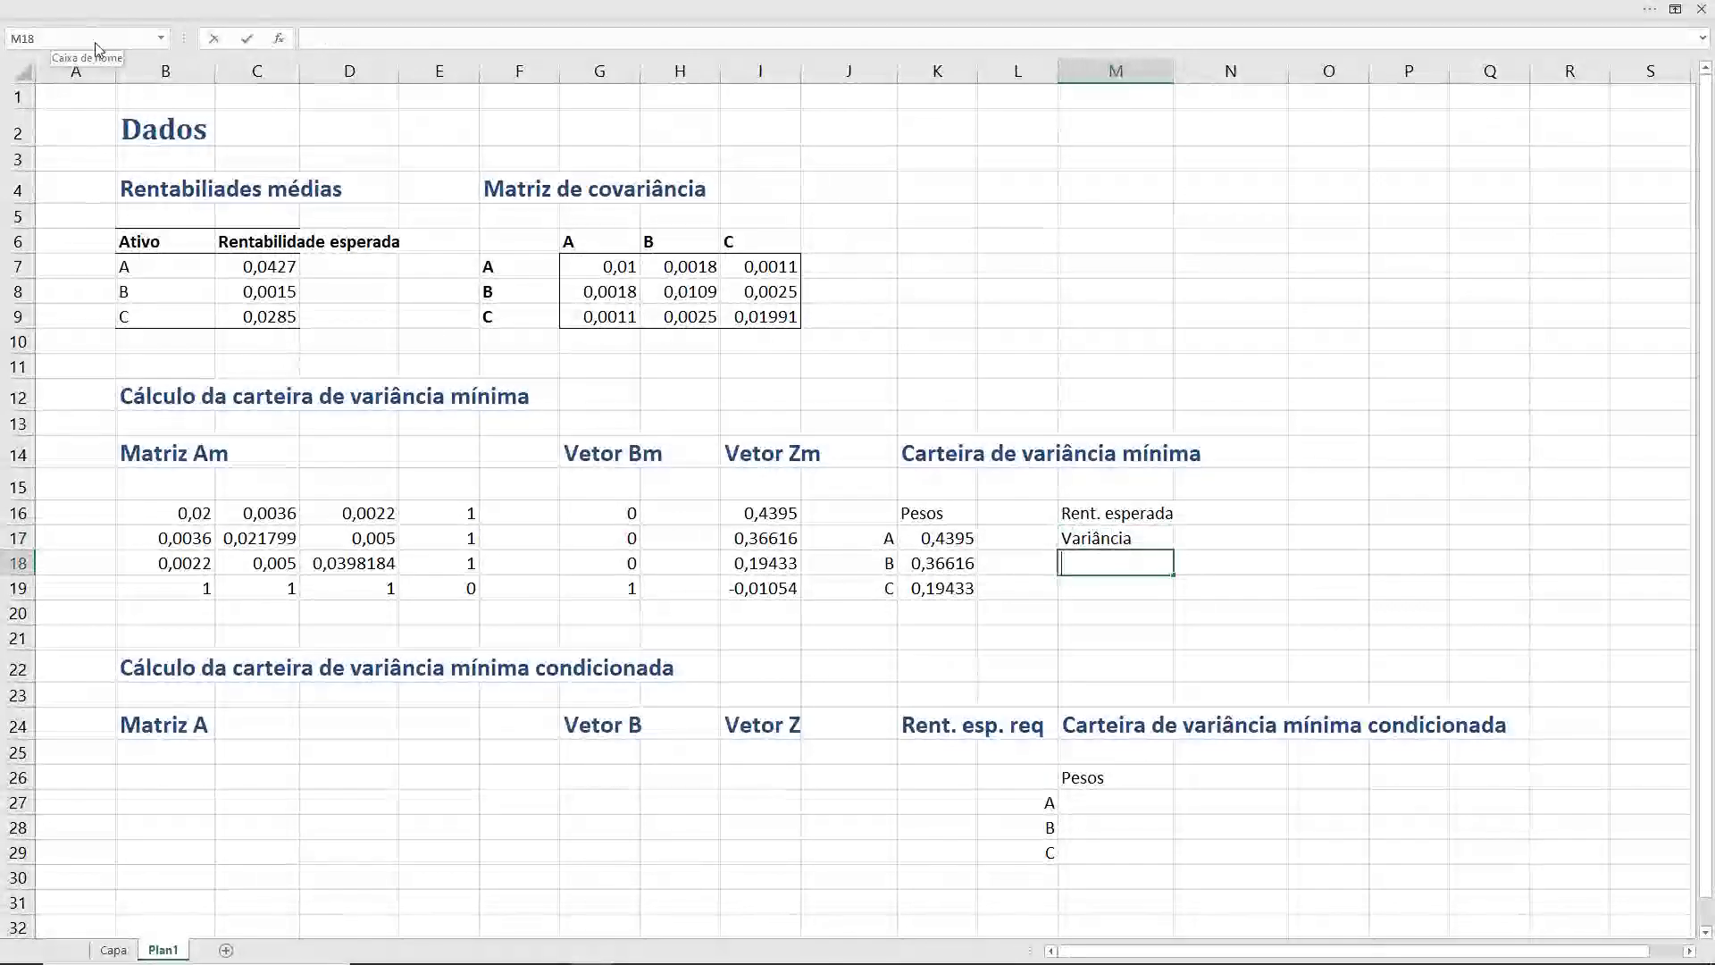
pyautogui.write('Desv. ')
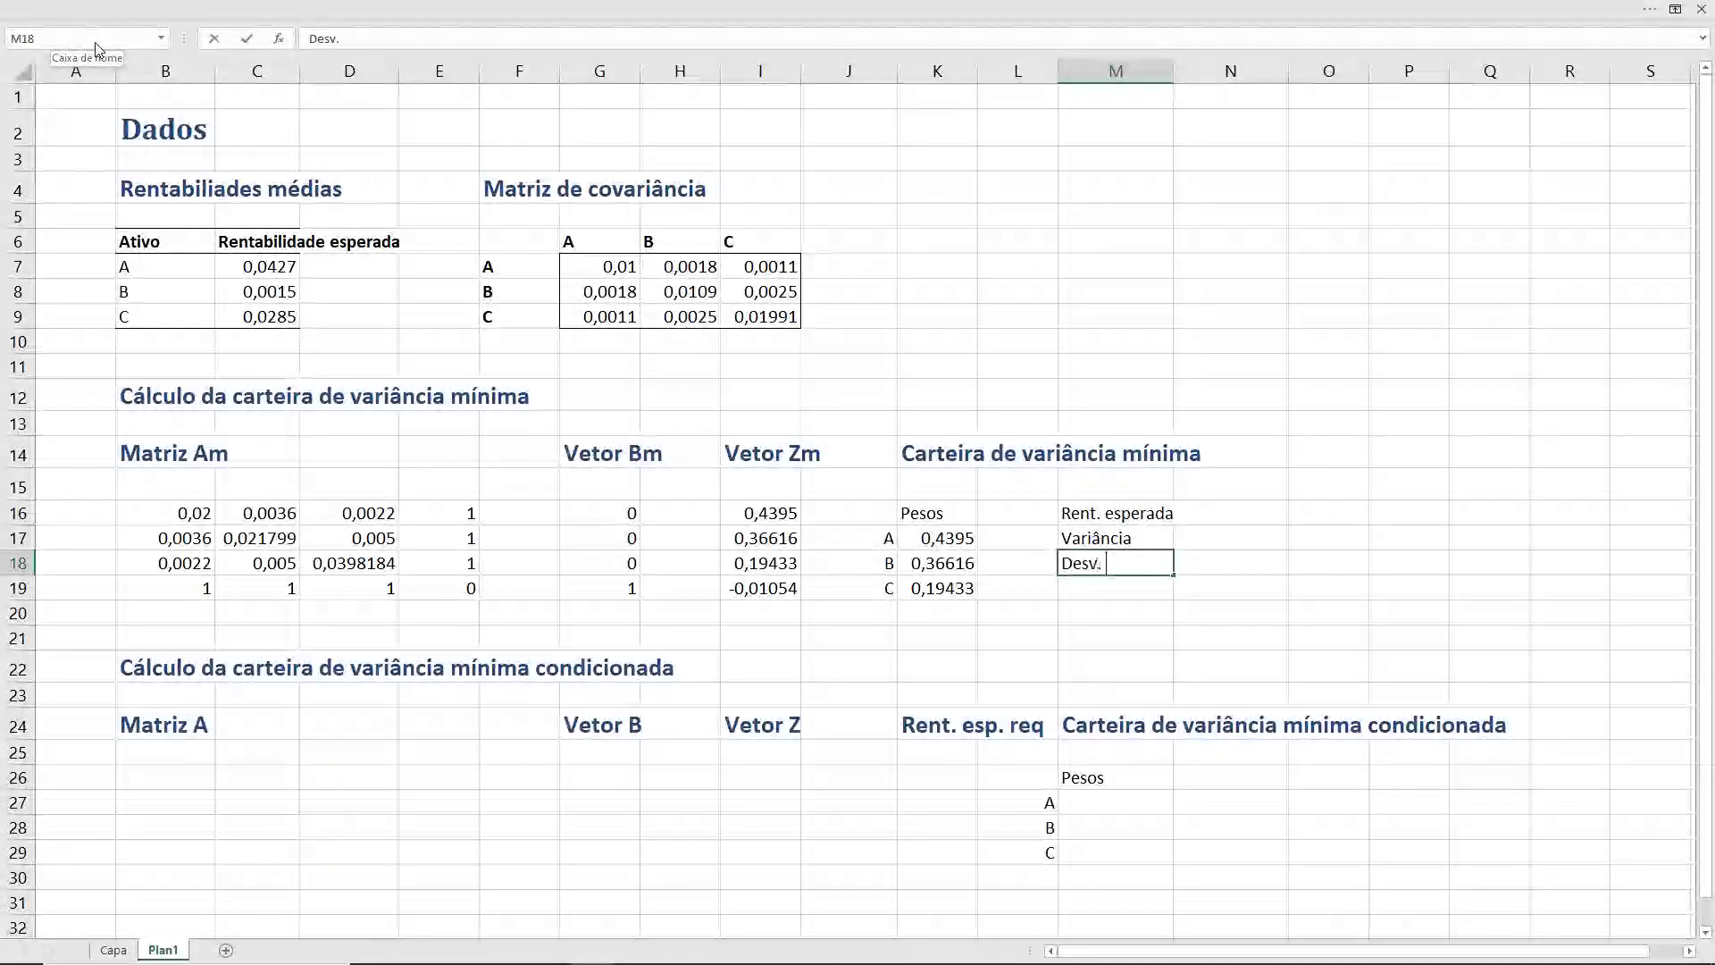
pyautogui.write('padrão')
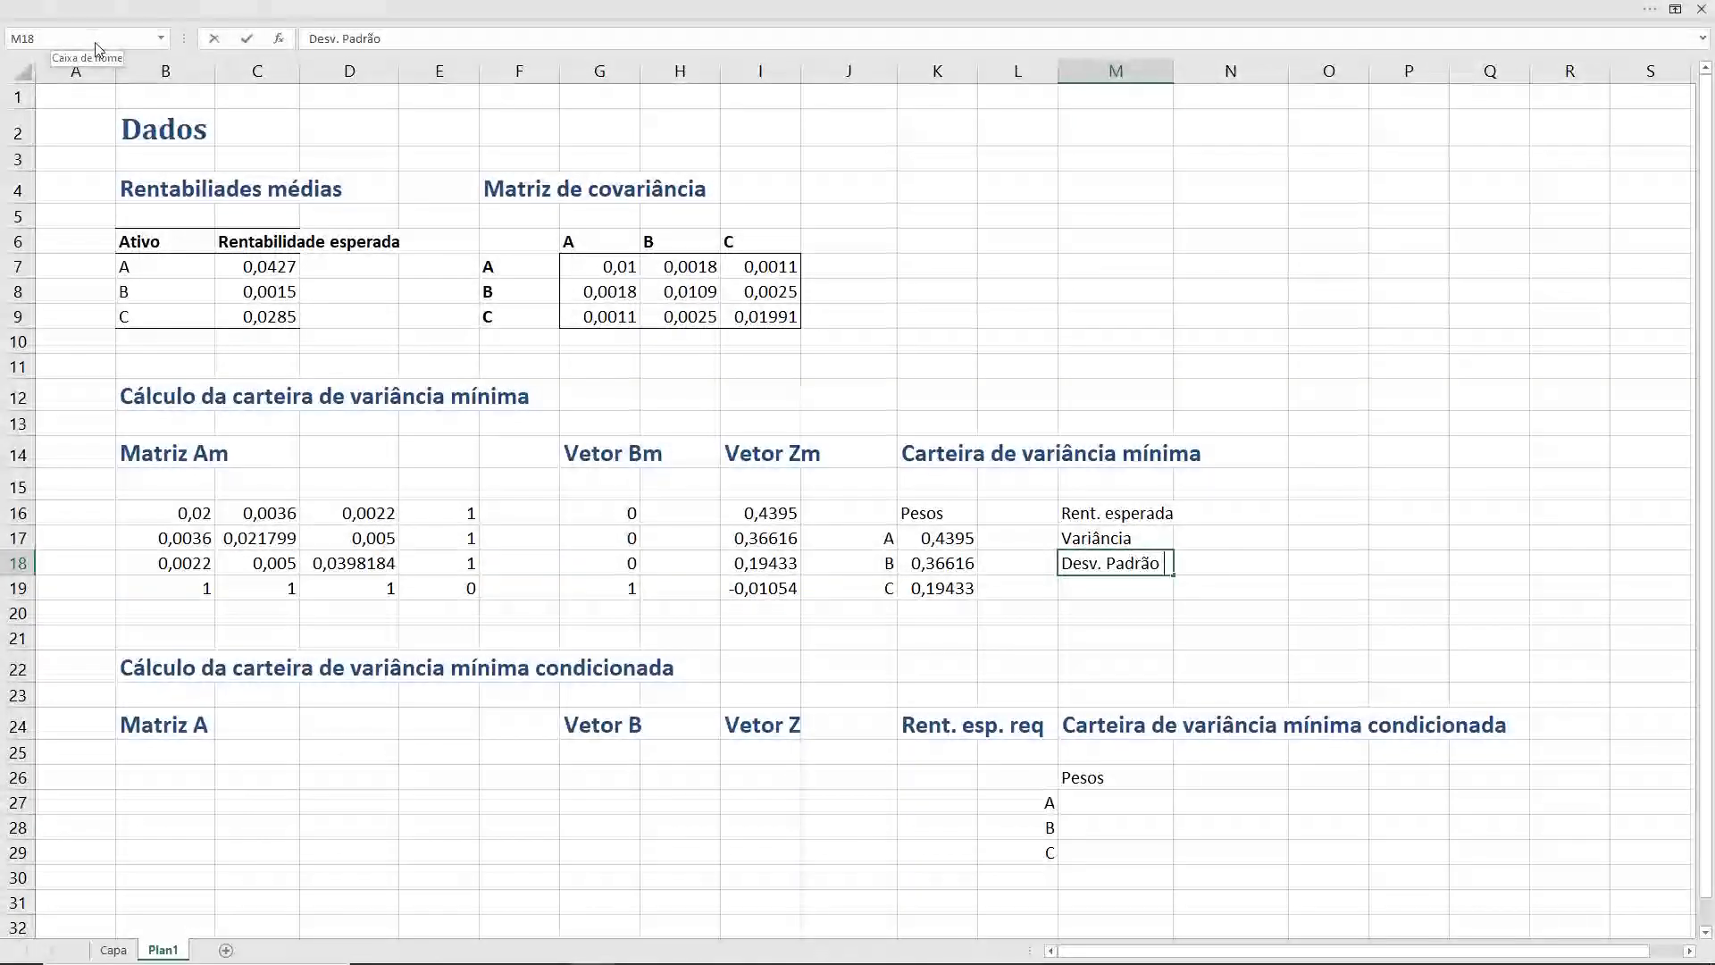
pyautogui.hotkey('ctrl', 'z')
pyautogui.press('Return')
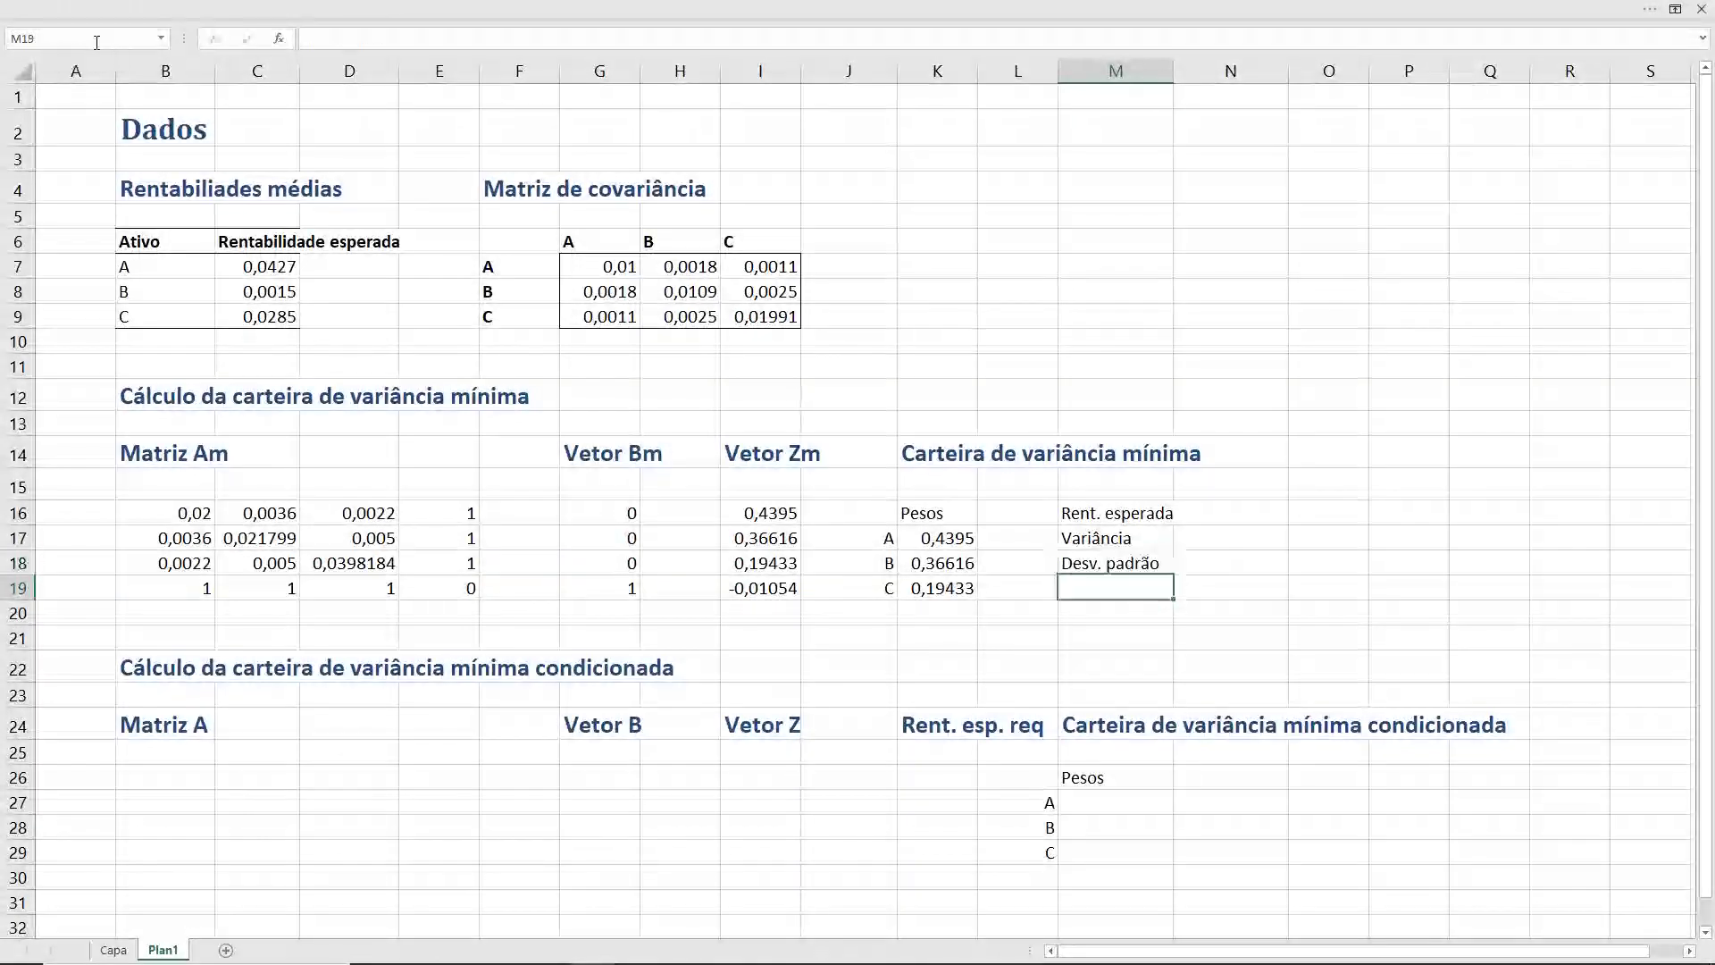
# - Move the three statistic labels down one row to M17:M19
pyautogui.press('Up')
pyautogui.press('Up')
pyautogui.press('Up')
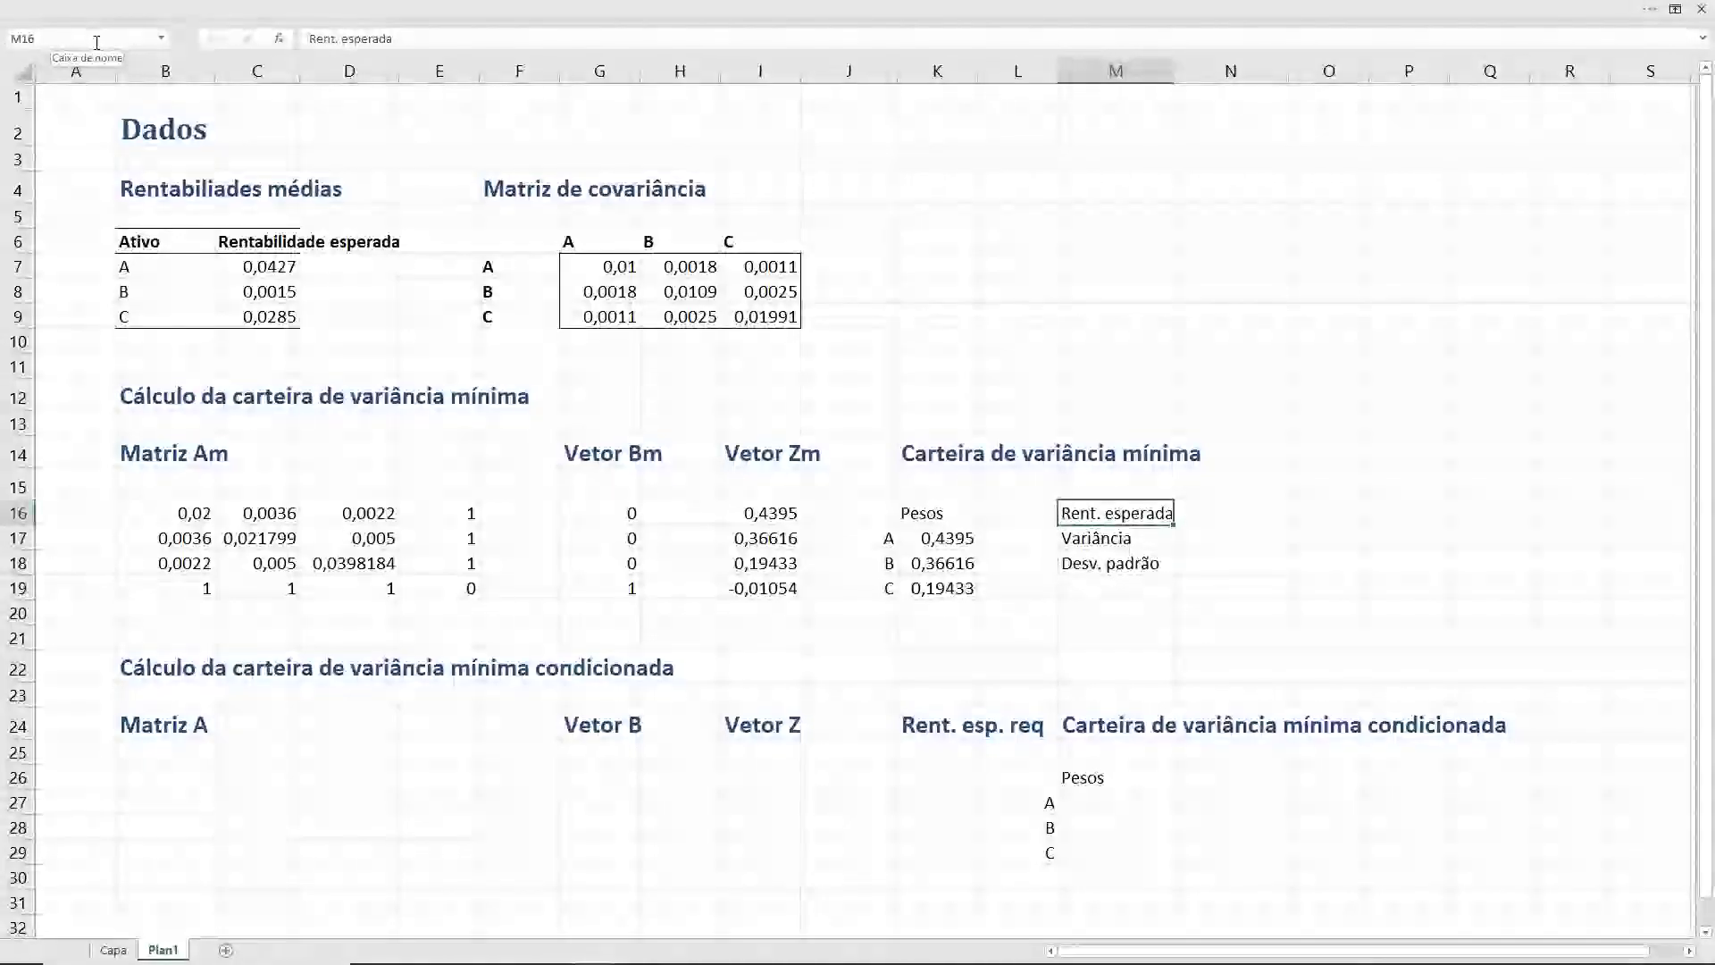
pyautogui.hotkey('shift', 'Down')
pyautogui.hotkey('shift', 'Down')
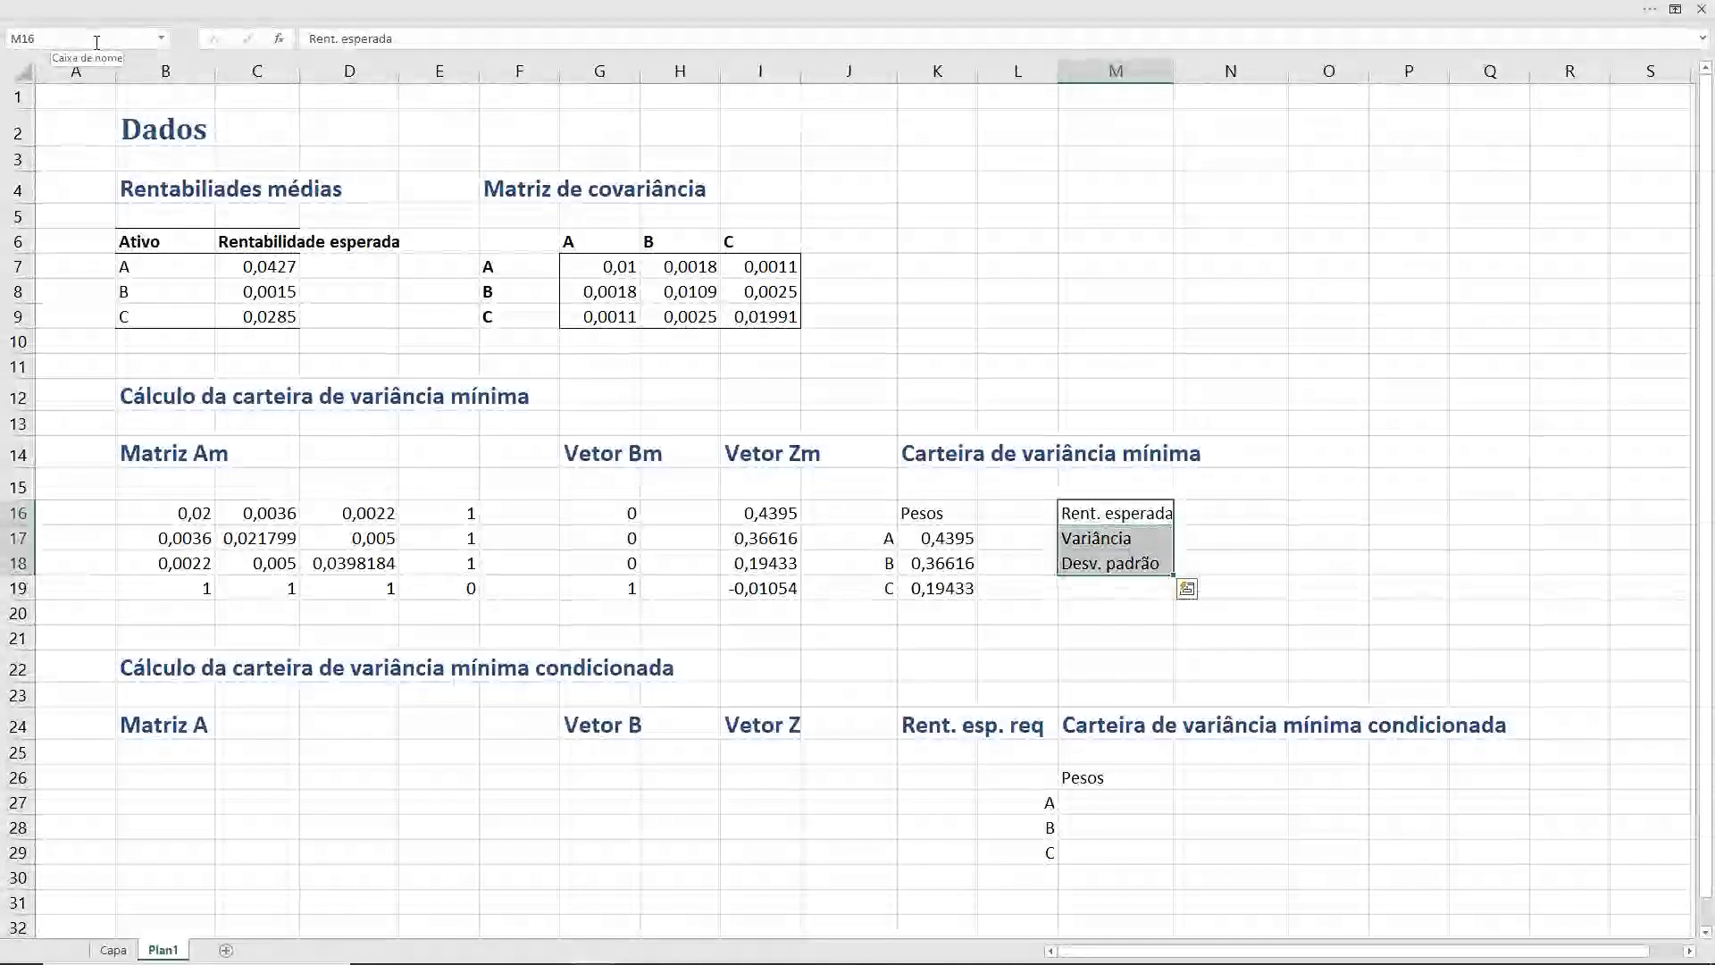
pyautogui.hotkey('ctrl', 'x')
pyautogui.press('Down')
pyautogui.hotkey('ctrl', 'v')
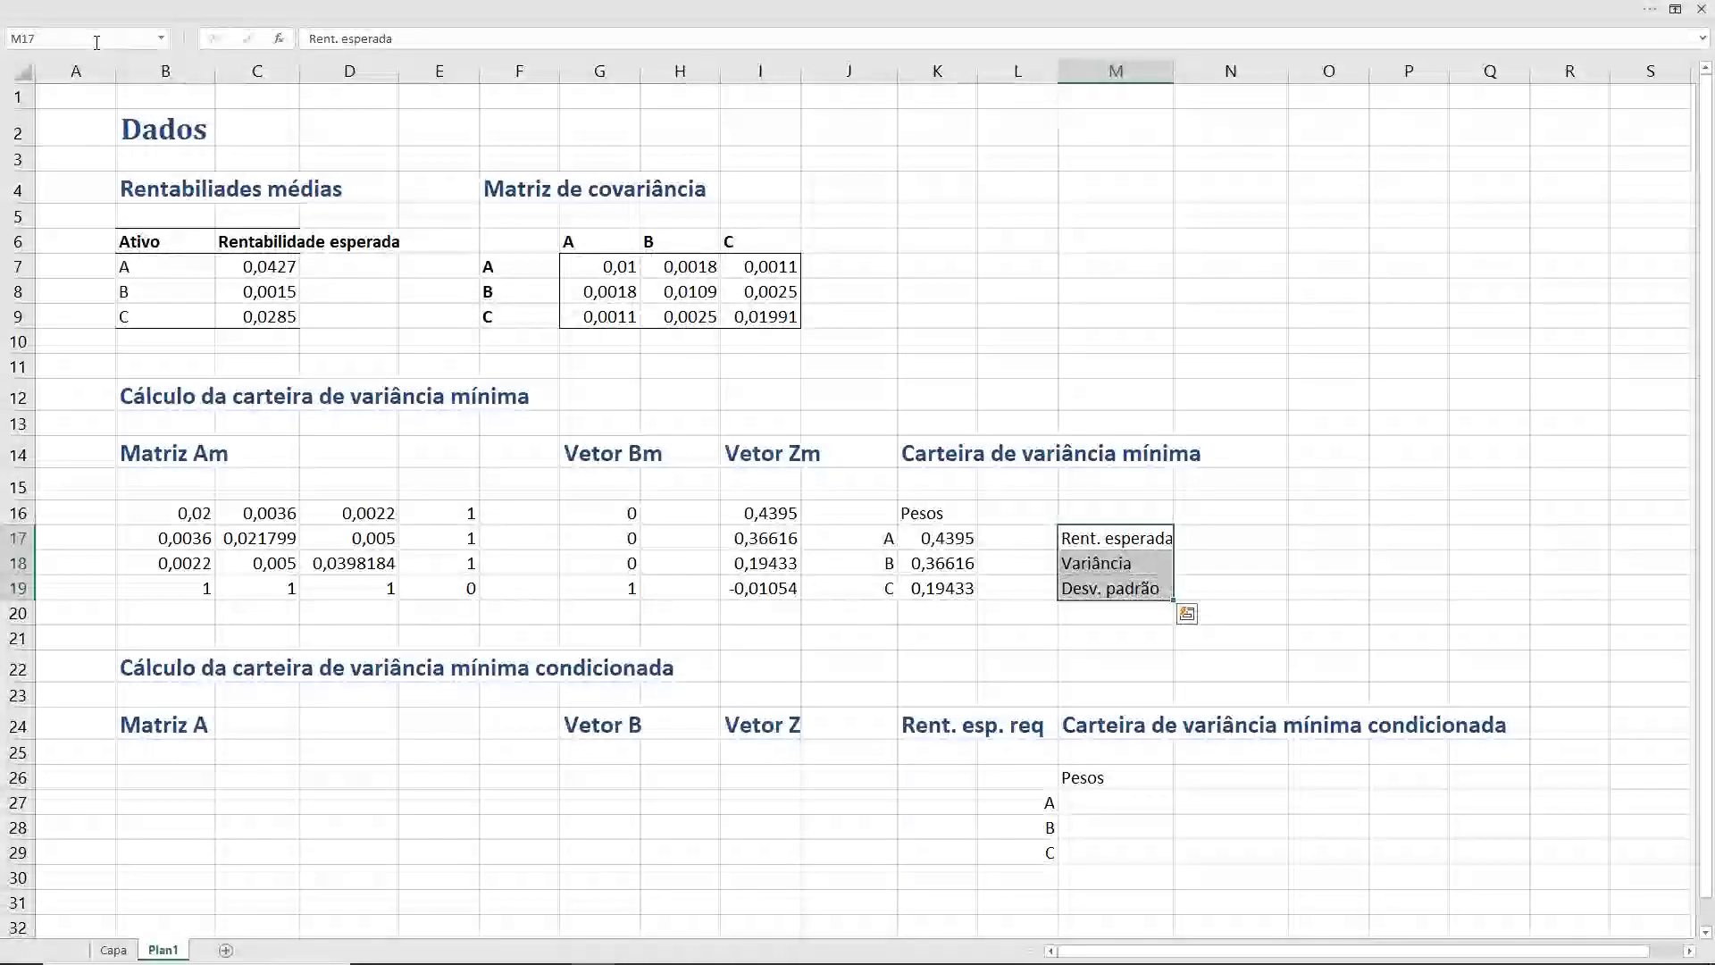
pyautogui.press('Up')
pyautogui.press('Down')
pyautogui.press('Right')
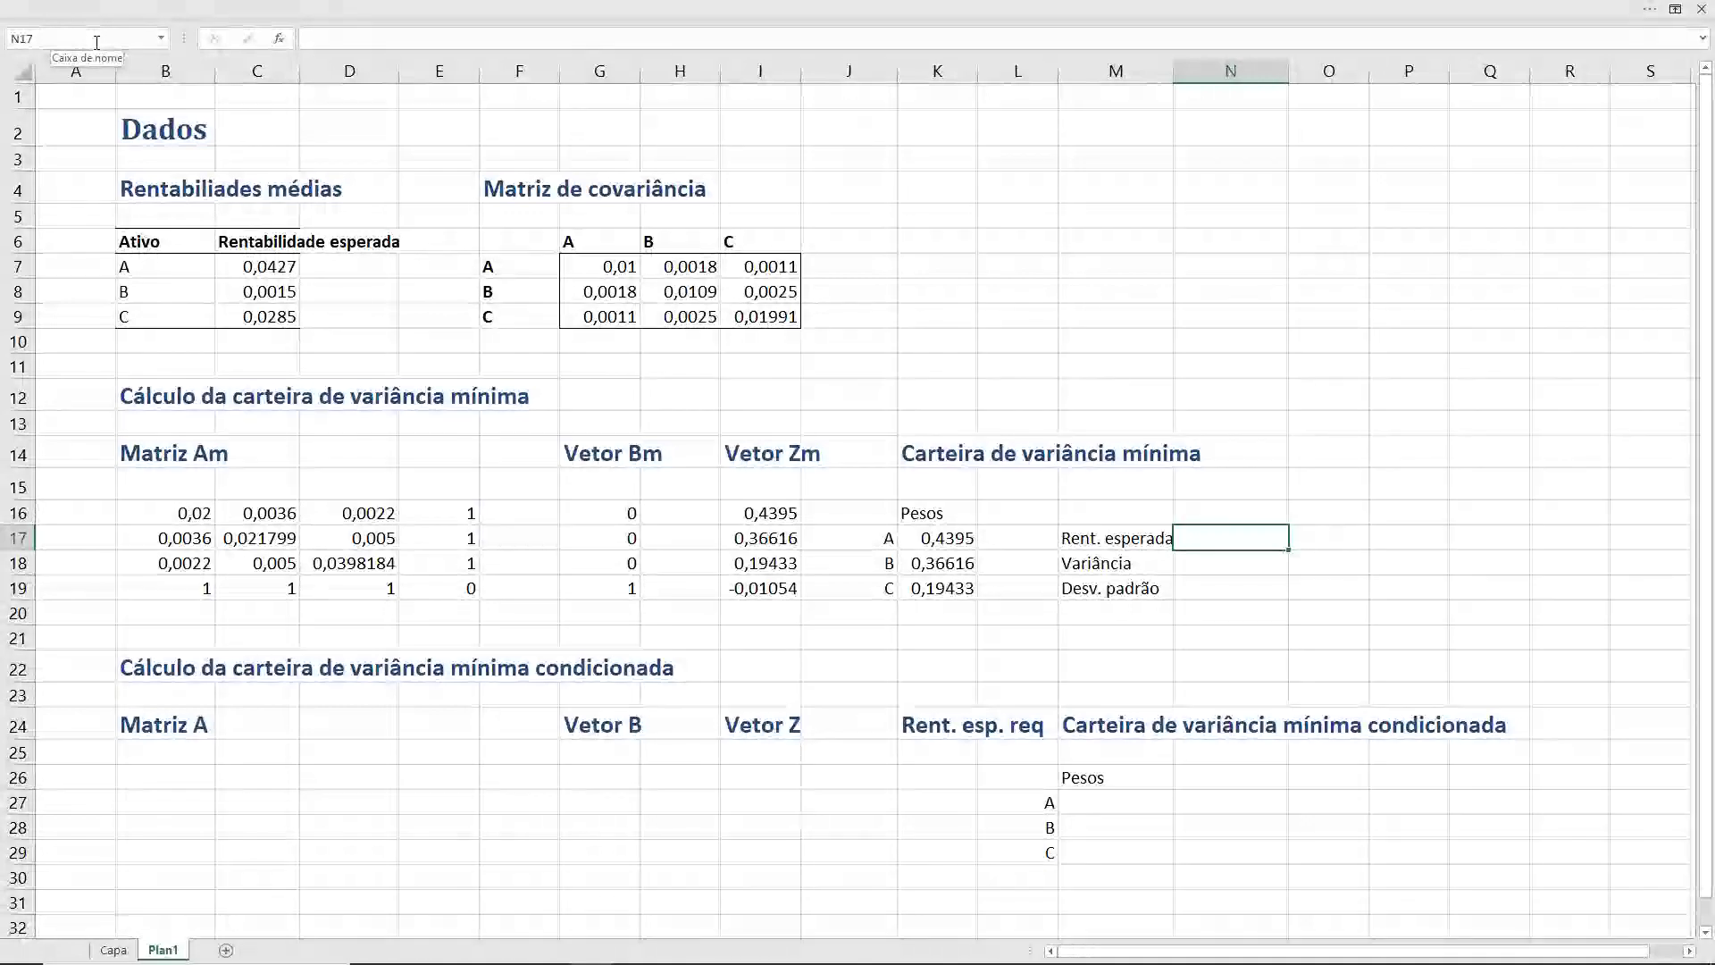
# - Enter =SOMARPRODUTO(wcvm; resp) in N17, giving an expected return of 0,024854518
pyautogui.press('Left')
pyautogui.press('Left')
pyautogui.press('Left')
pyautogui.press('Down')
pyautogui.press('Down')
pyautogui.press('Down')
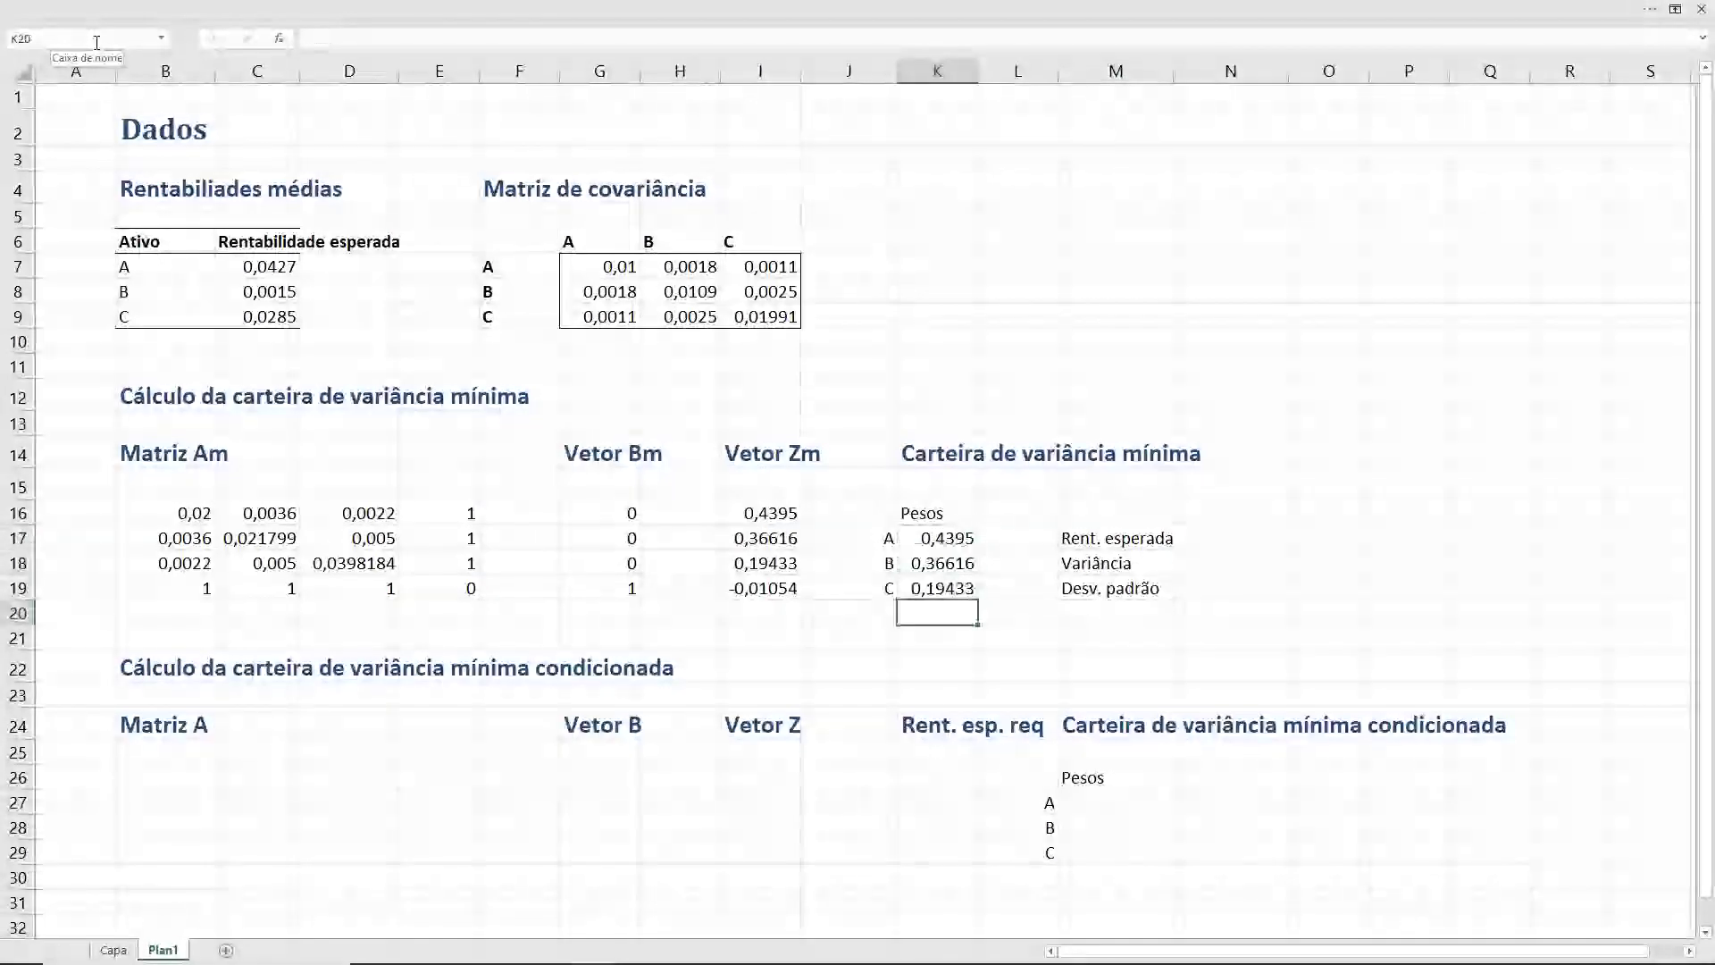
pyautogui.press('Up')
pyautogui.press('Up')
pyautogui.press('Left')
pyautogui.press('Up')
pyautogui.press('Up')
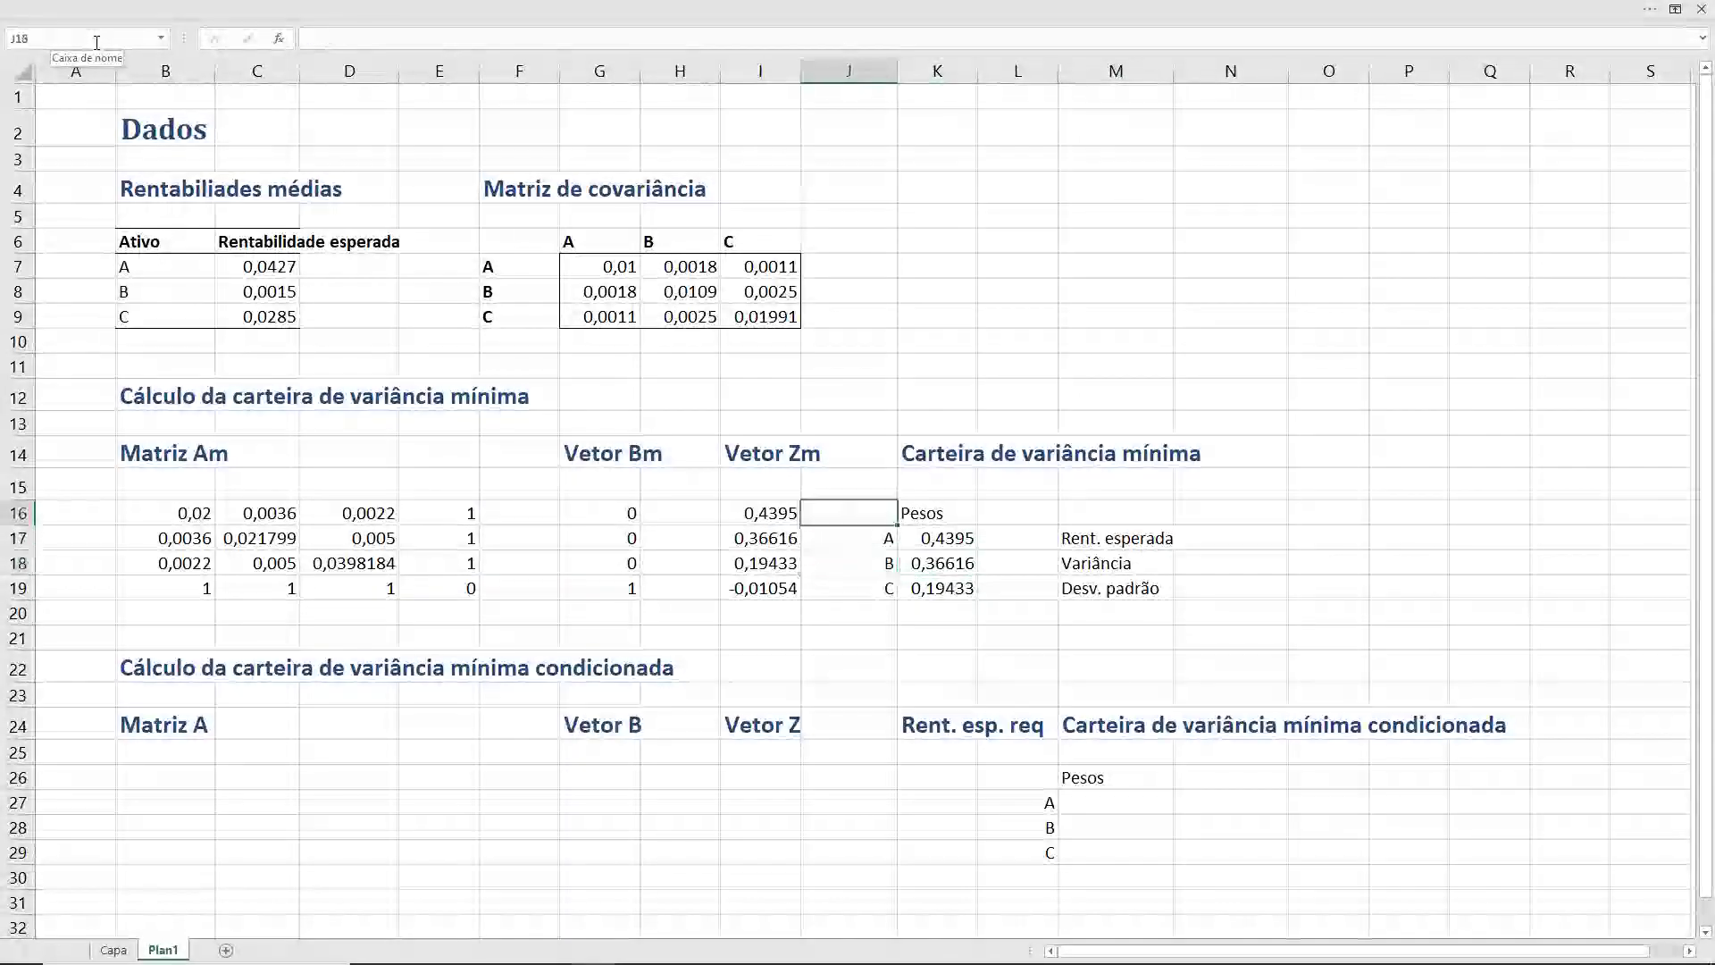
pyautogui.press('Up')
pyautogui.press('Up')
pyautogui.press('Left')
pyautogui.press('Left')
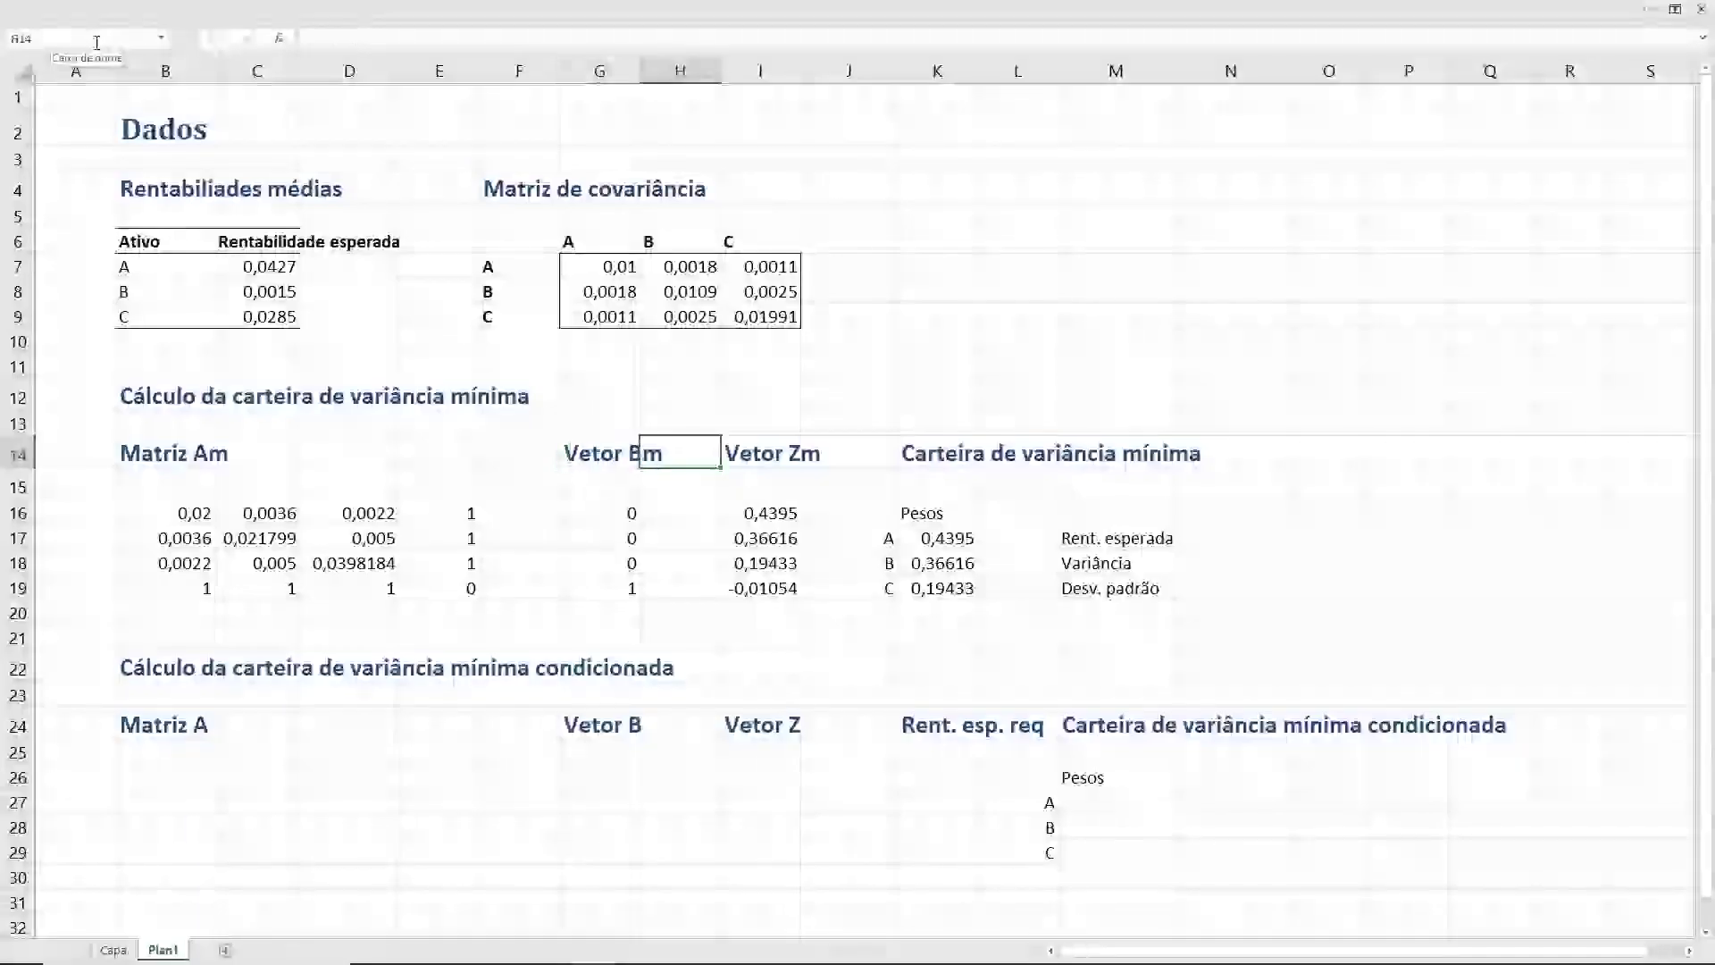
pyautogui.press('Right')
pyautogui.press('Right')
pyautogui.press('Right')
pyautogui.press('Right')
pyautogui.press('Right')
pyautogui.press('Right')
pyautogui.press('Right')
pyautogui.press('Down')
pyautogui.press('Down')
pyautogui.press('Down')
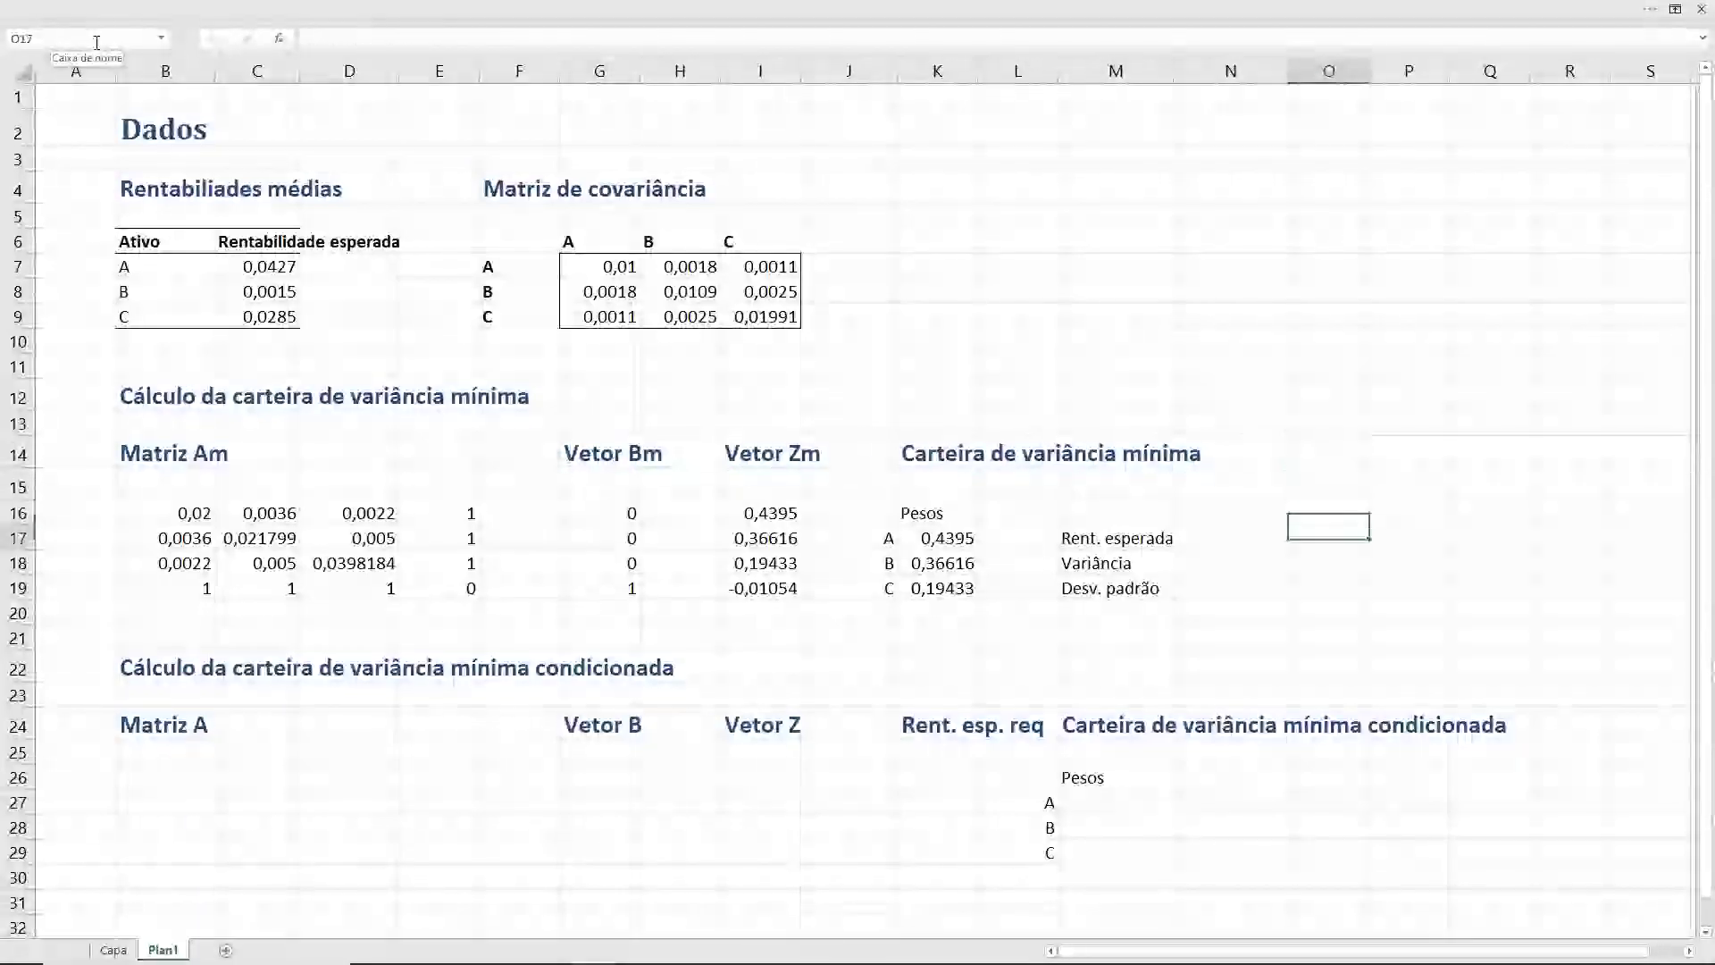
pyautogui.press('Left')
pyautogui.write('=')
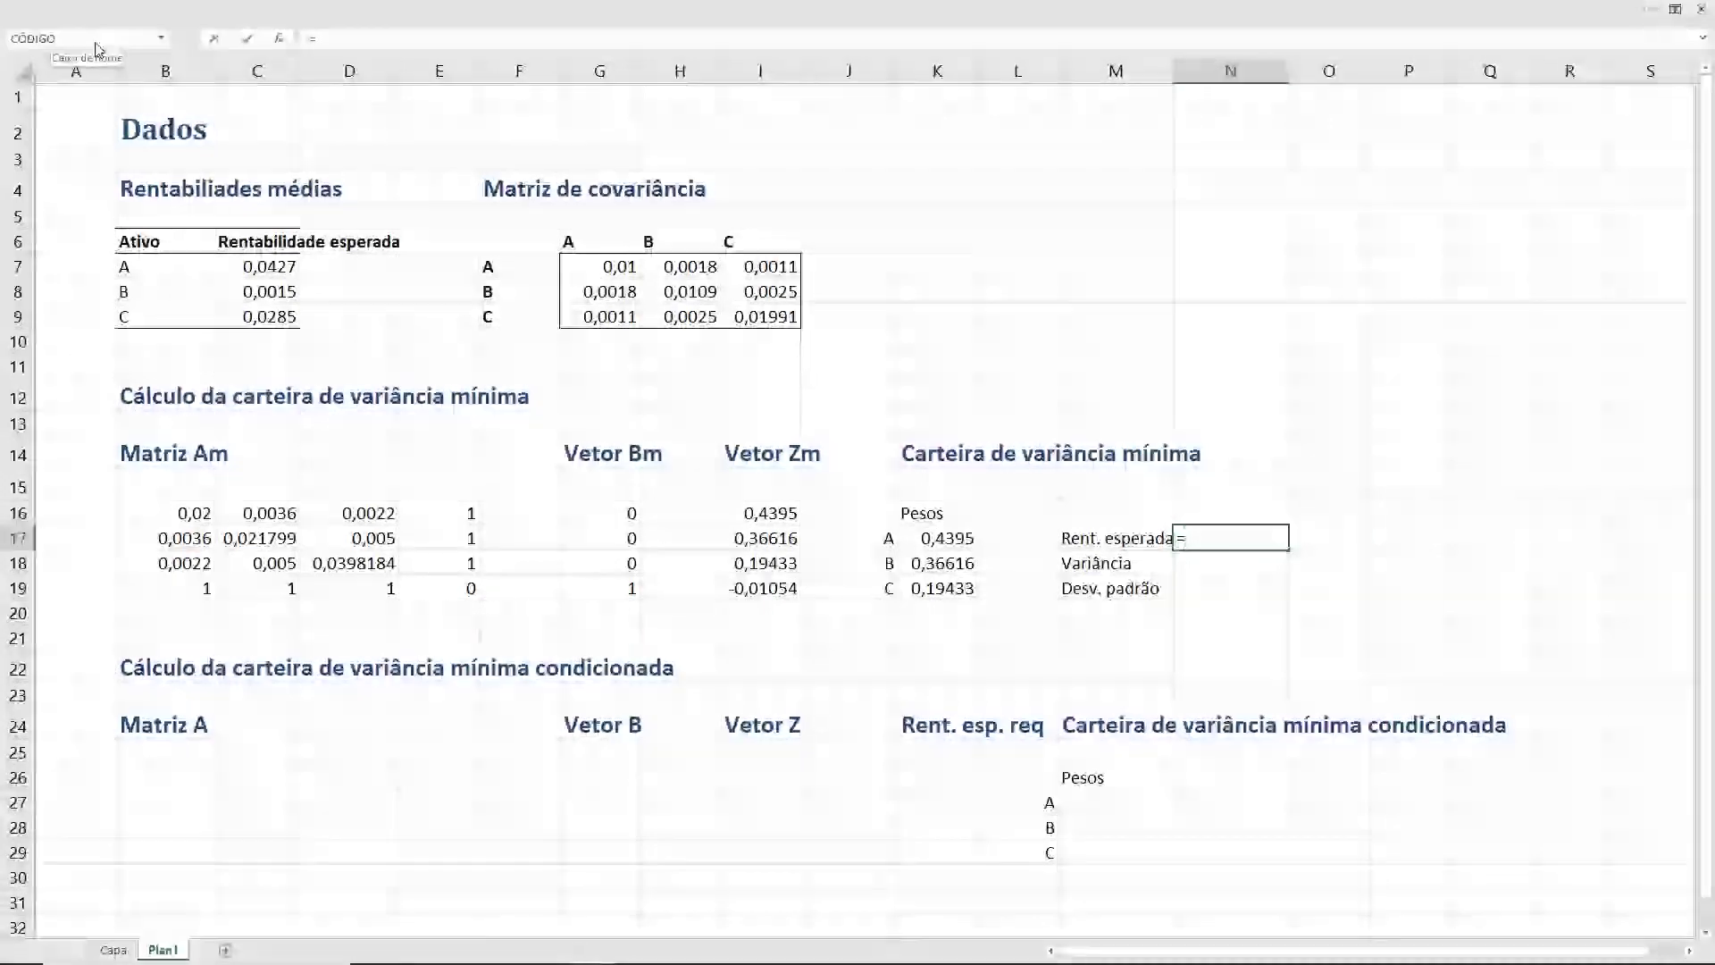
pyautogui.write('somar')
pyautogui.press('Tab')
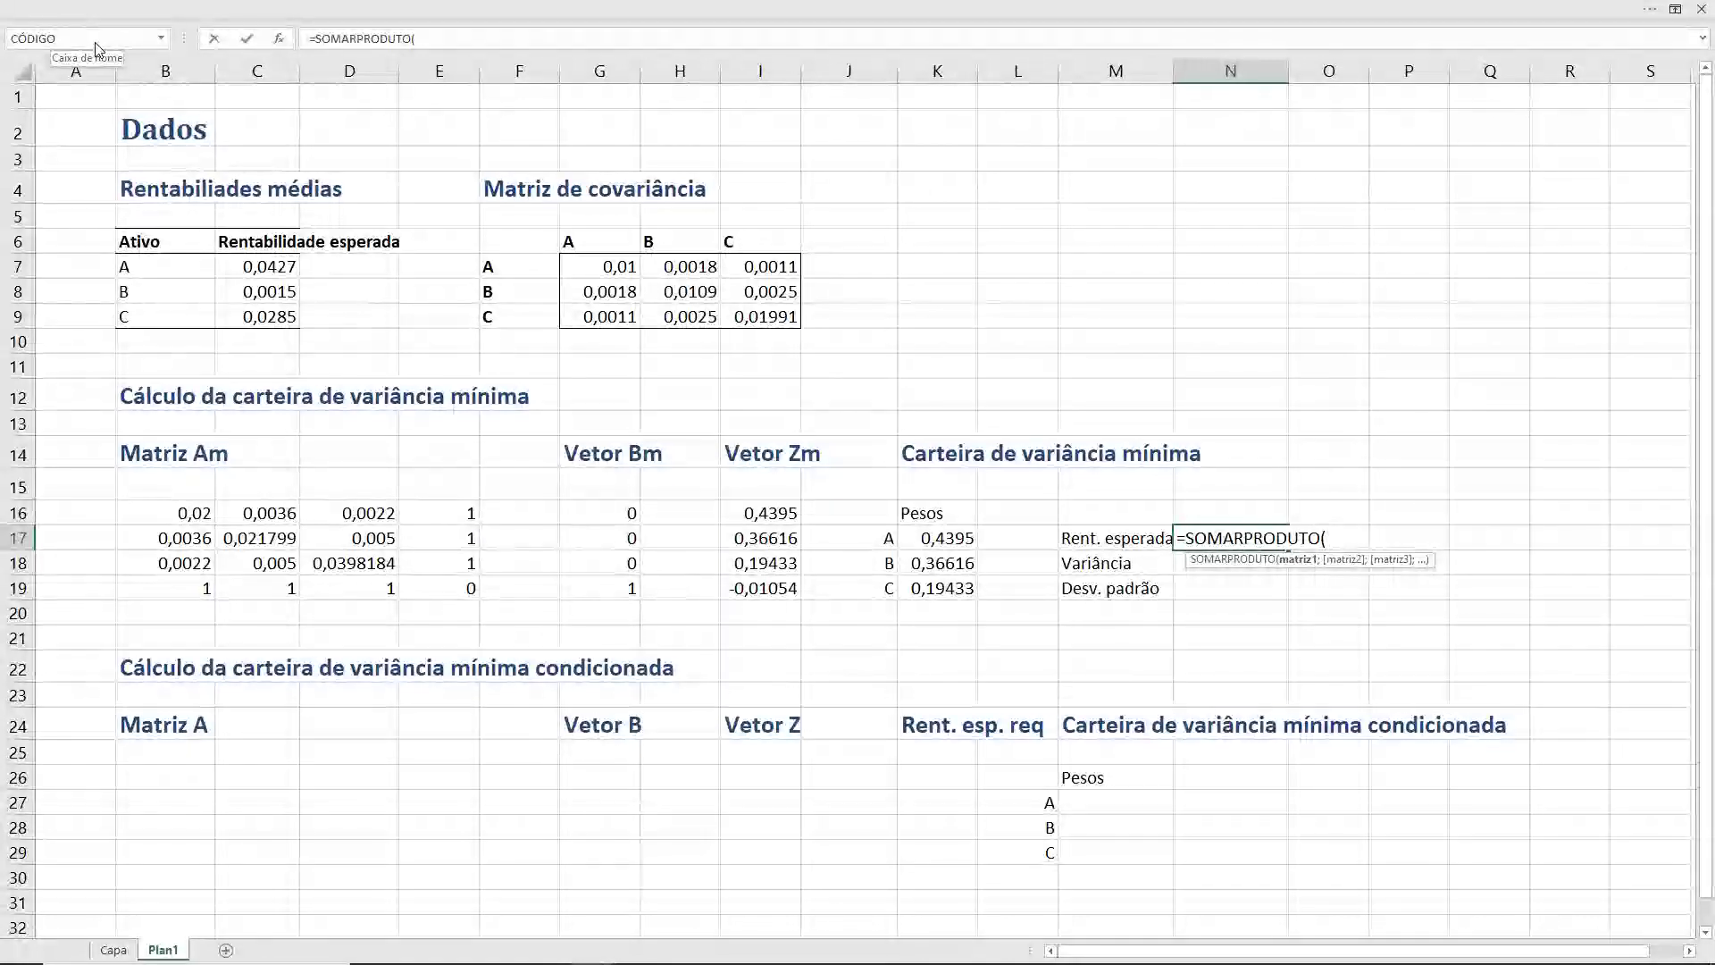
pyautogui.write('w')
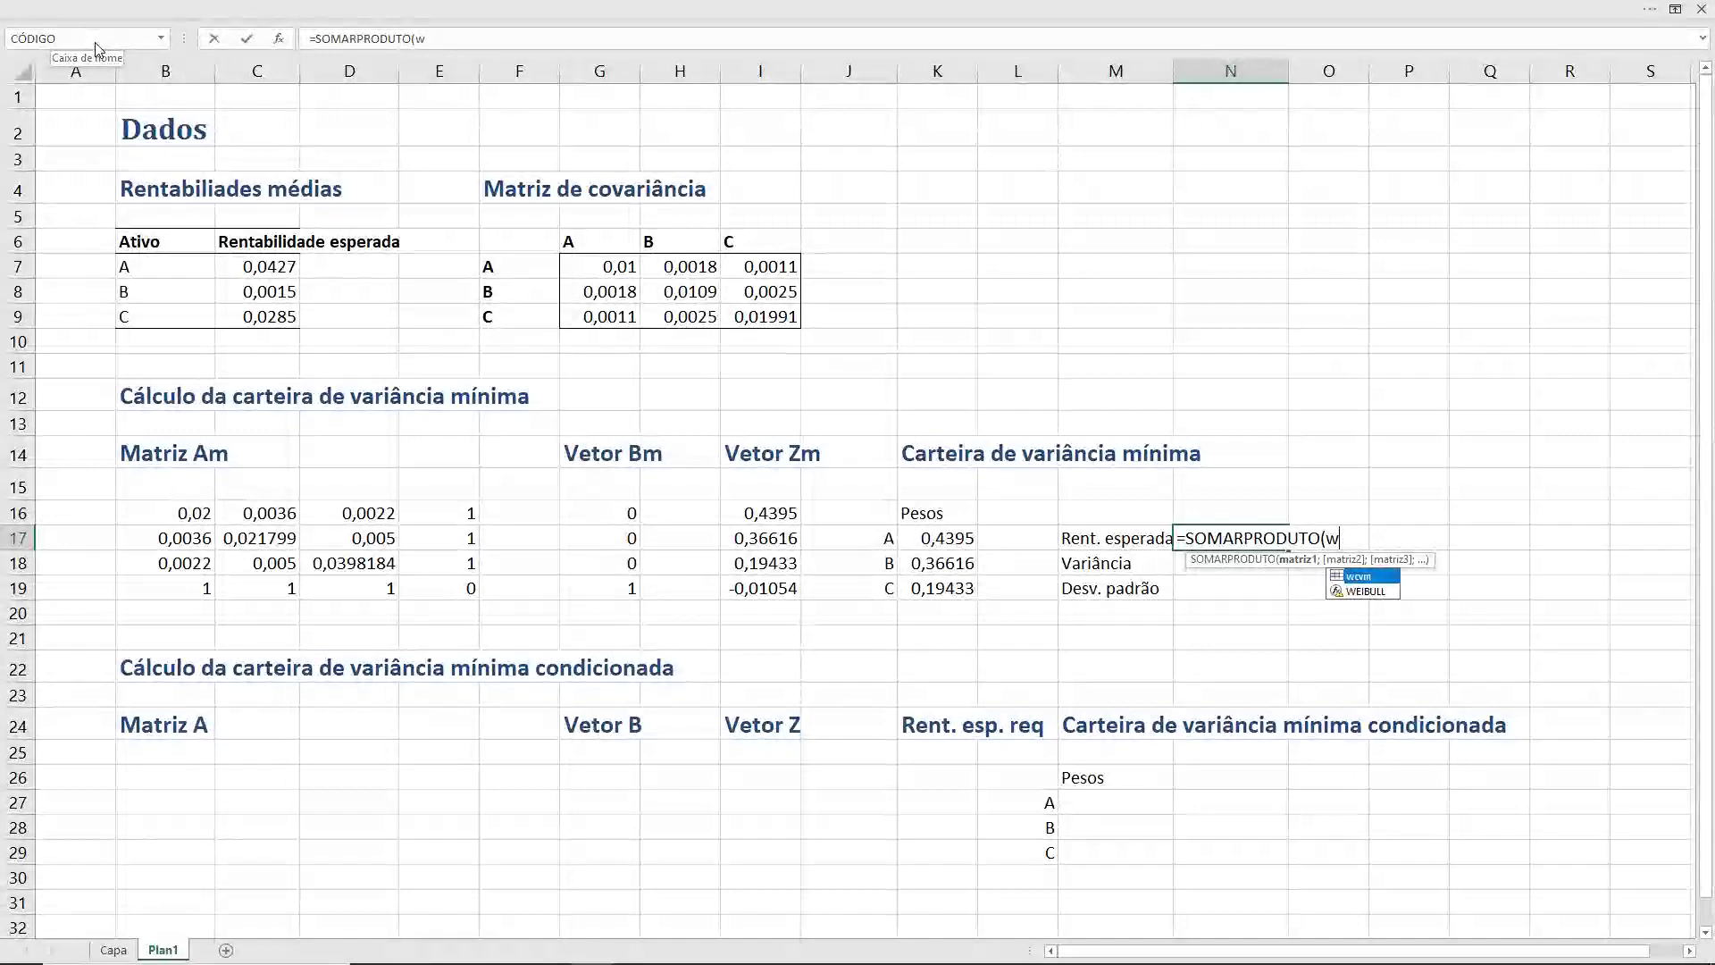
pyautogui.write('cvm')
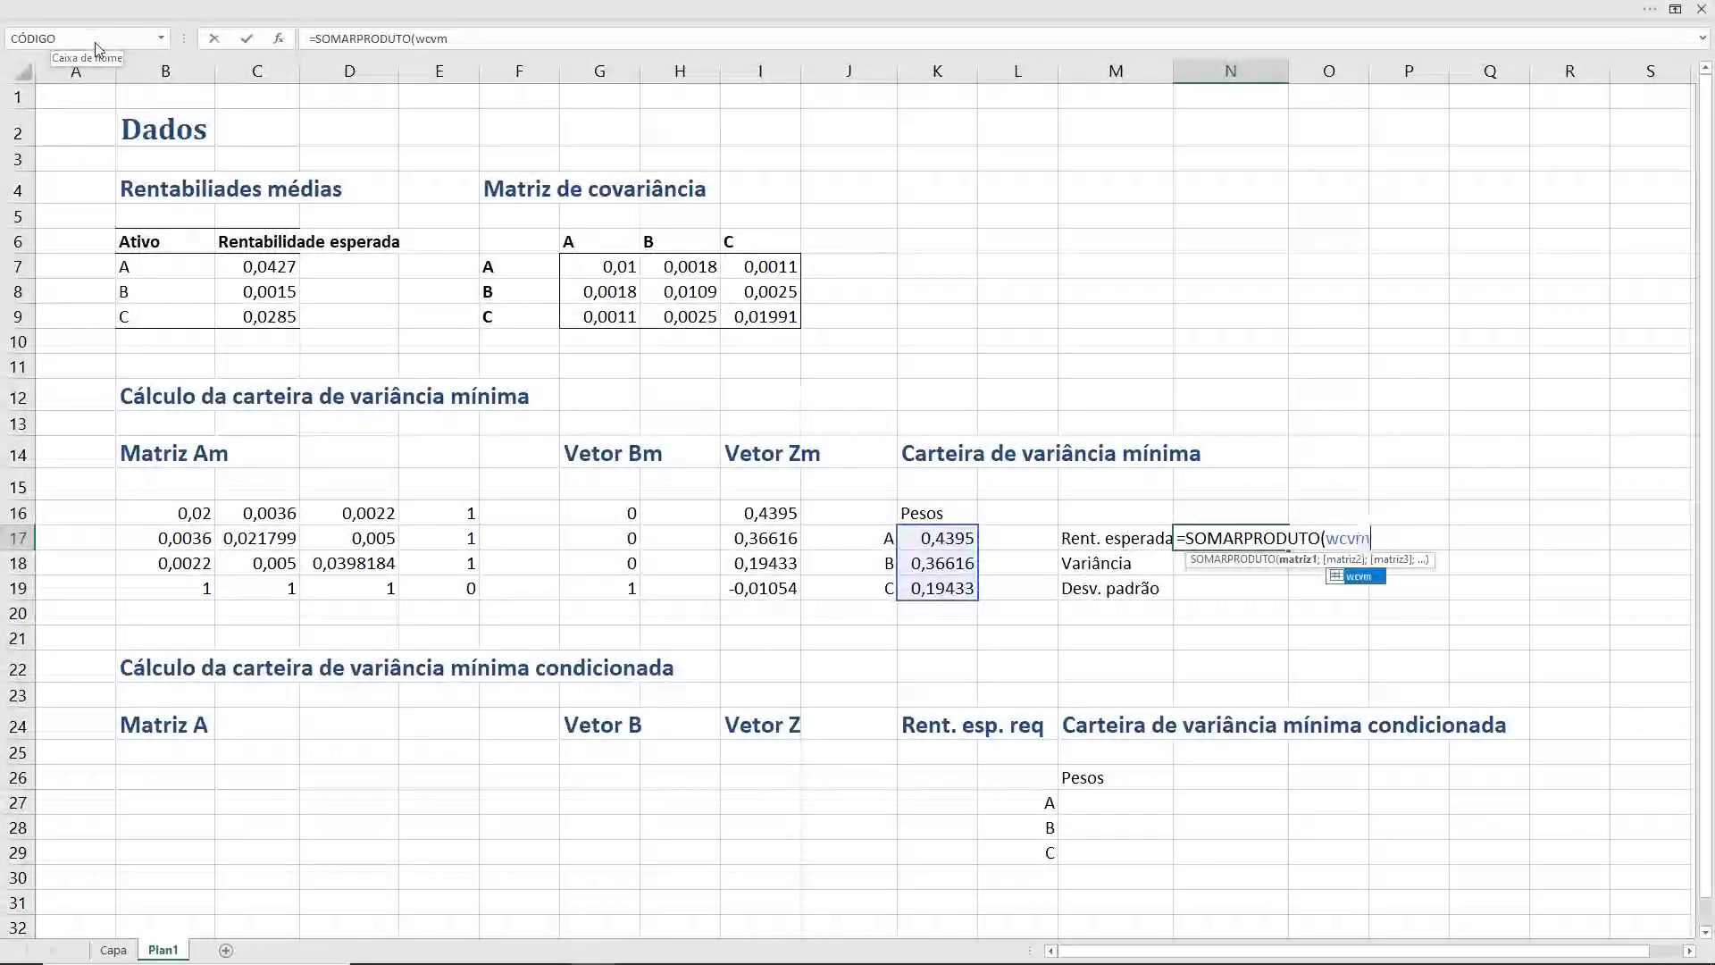
pyautogui.write('; ')
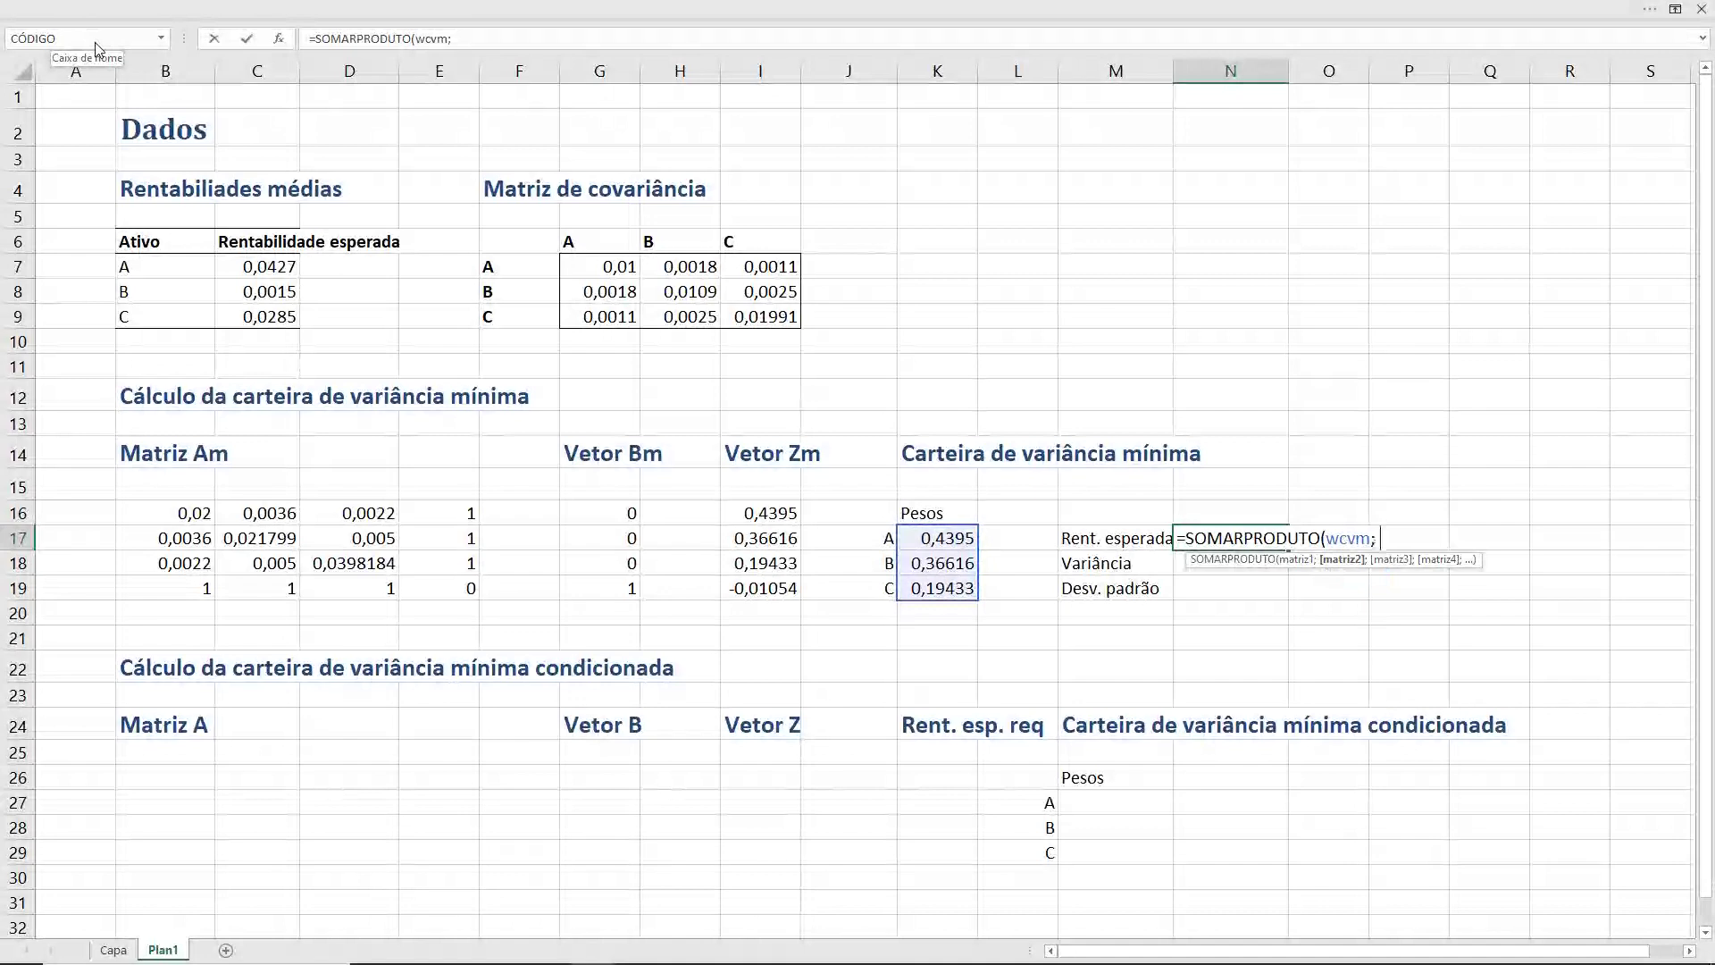
pyautogui.write('res')
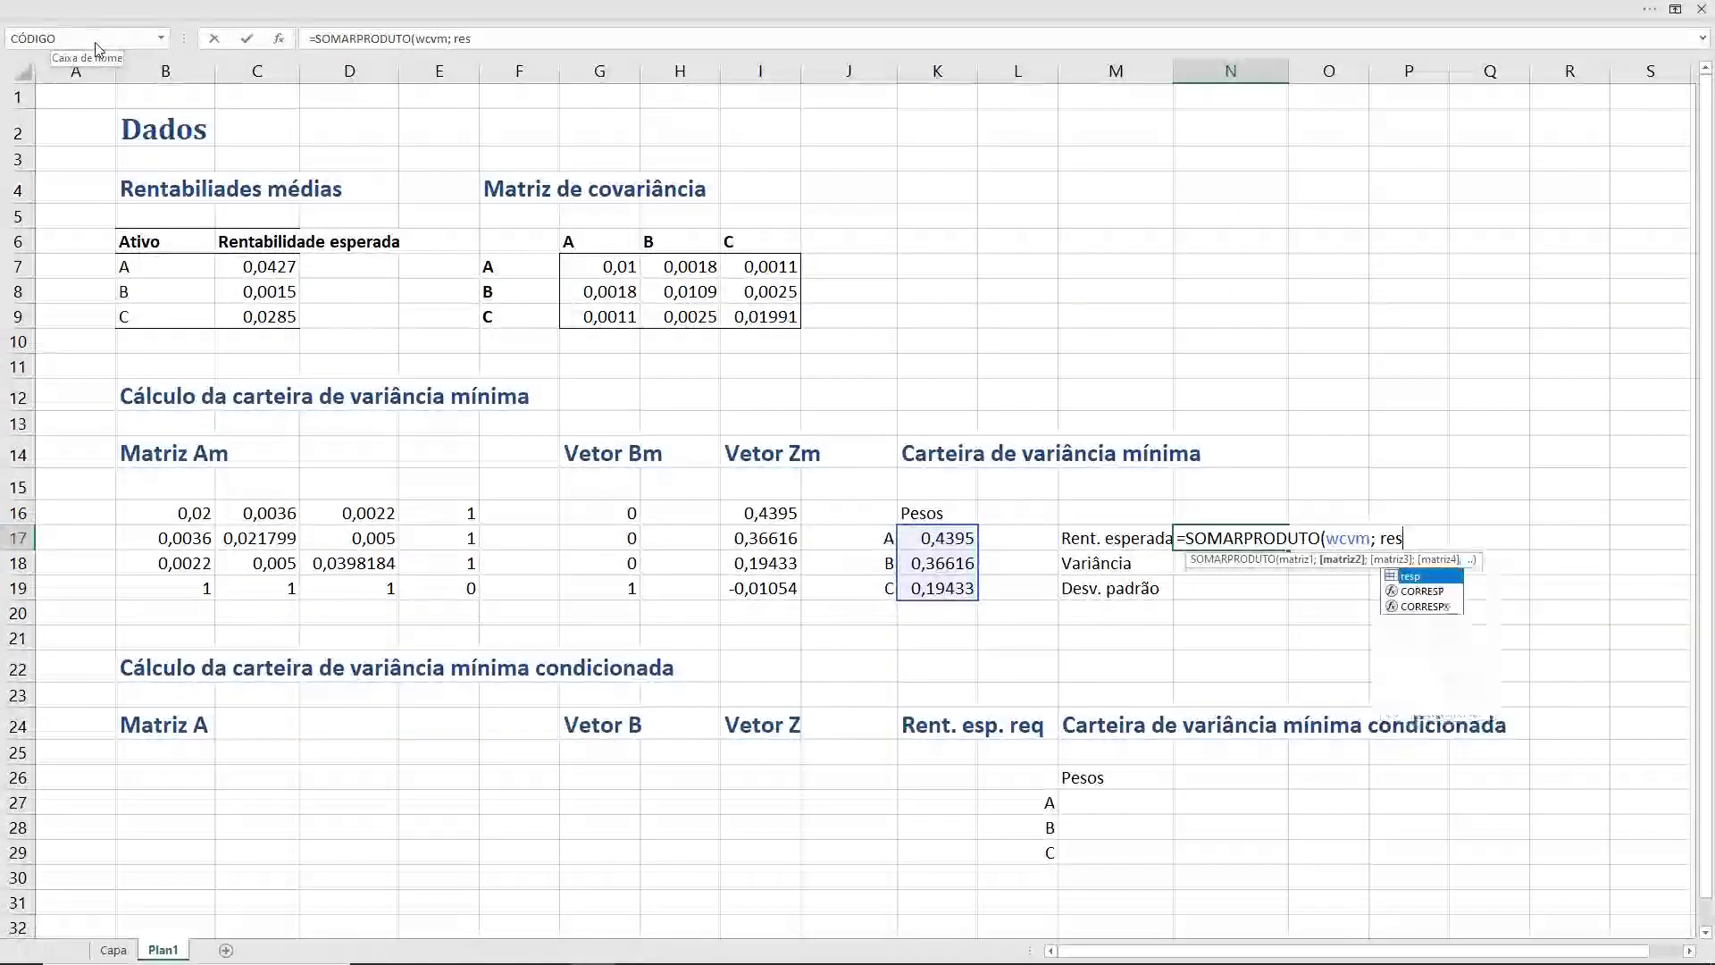
pyautogui.write('p)')
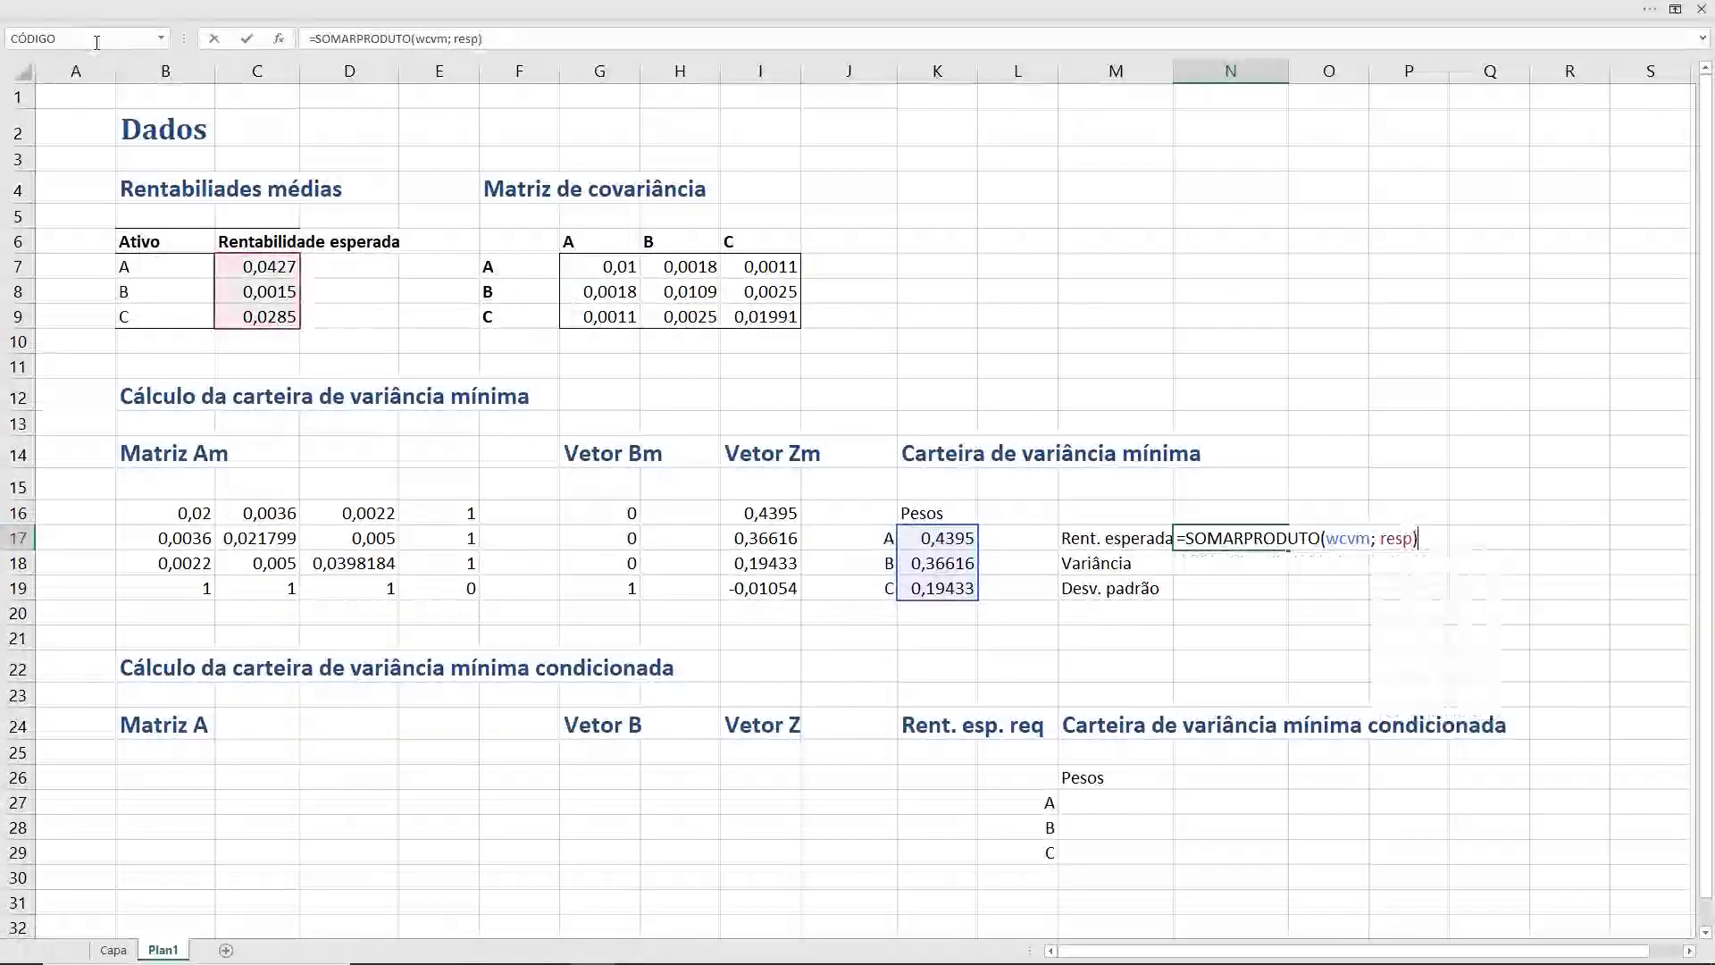
pyautogui.press('Return')
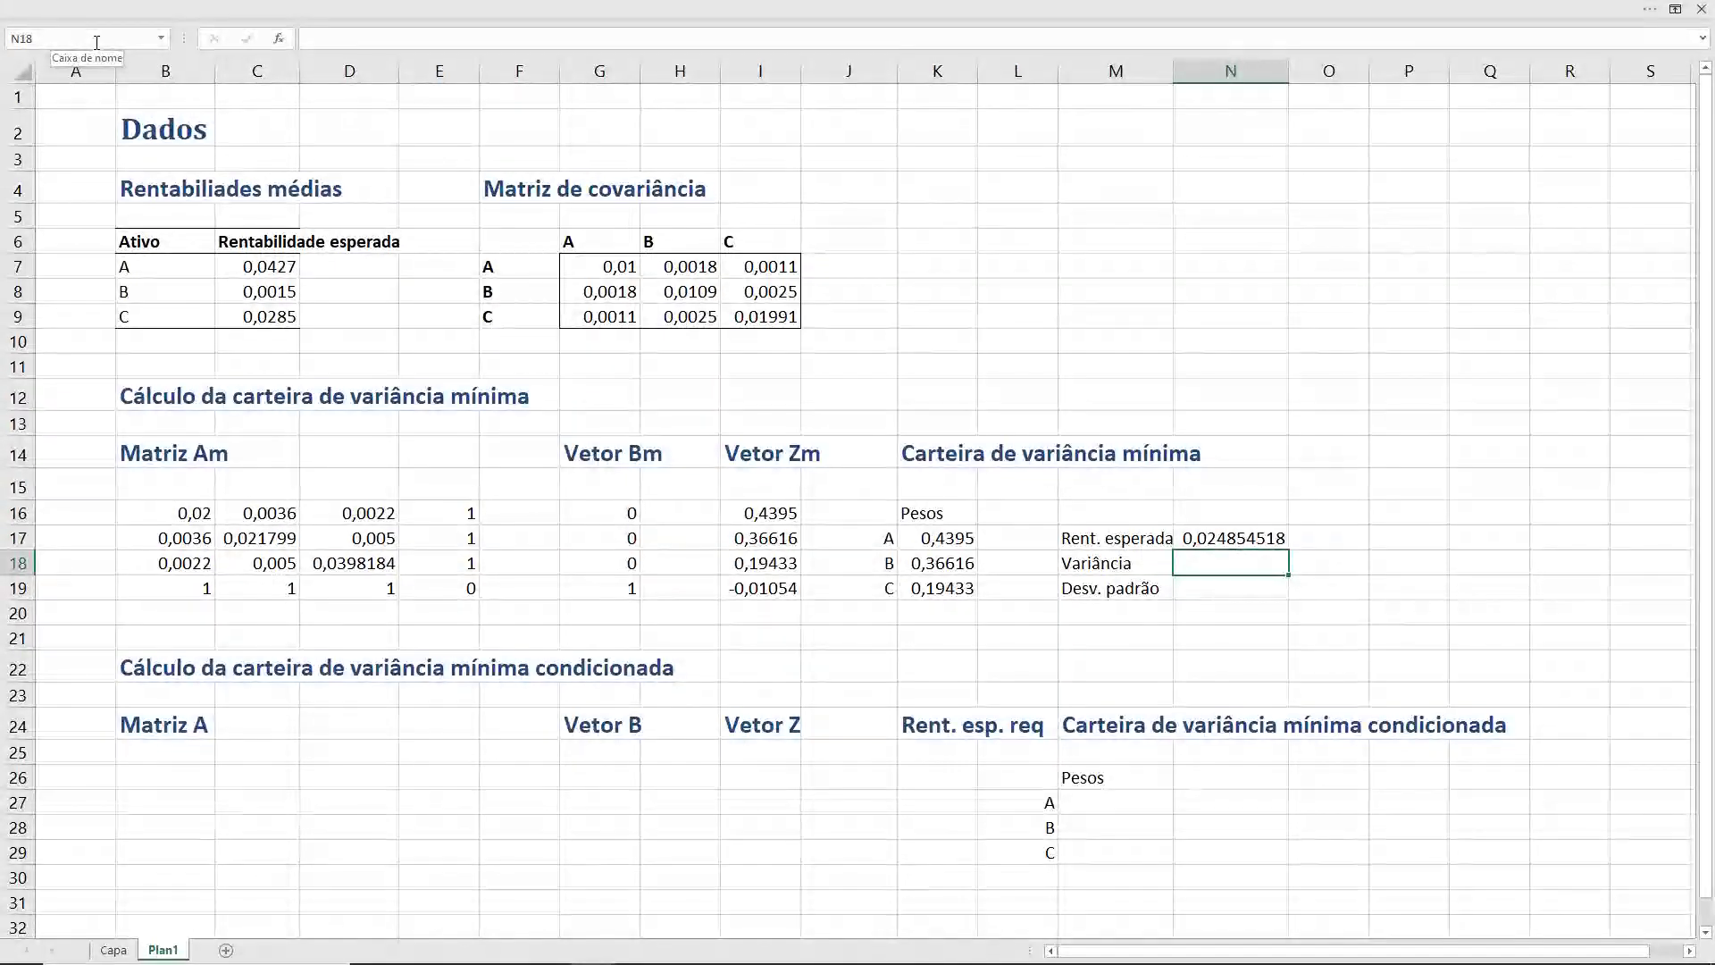
# - Enter =MATRIZ.MULT(MATRIZ.MULT(TRANSPOR(wcvm); mcov); wcvm) in N18, giving variance 0,005267889
pyautogui.write('=')
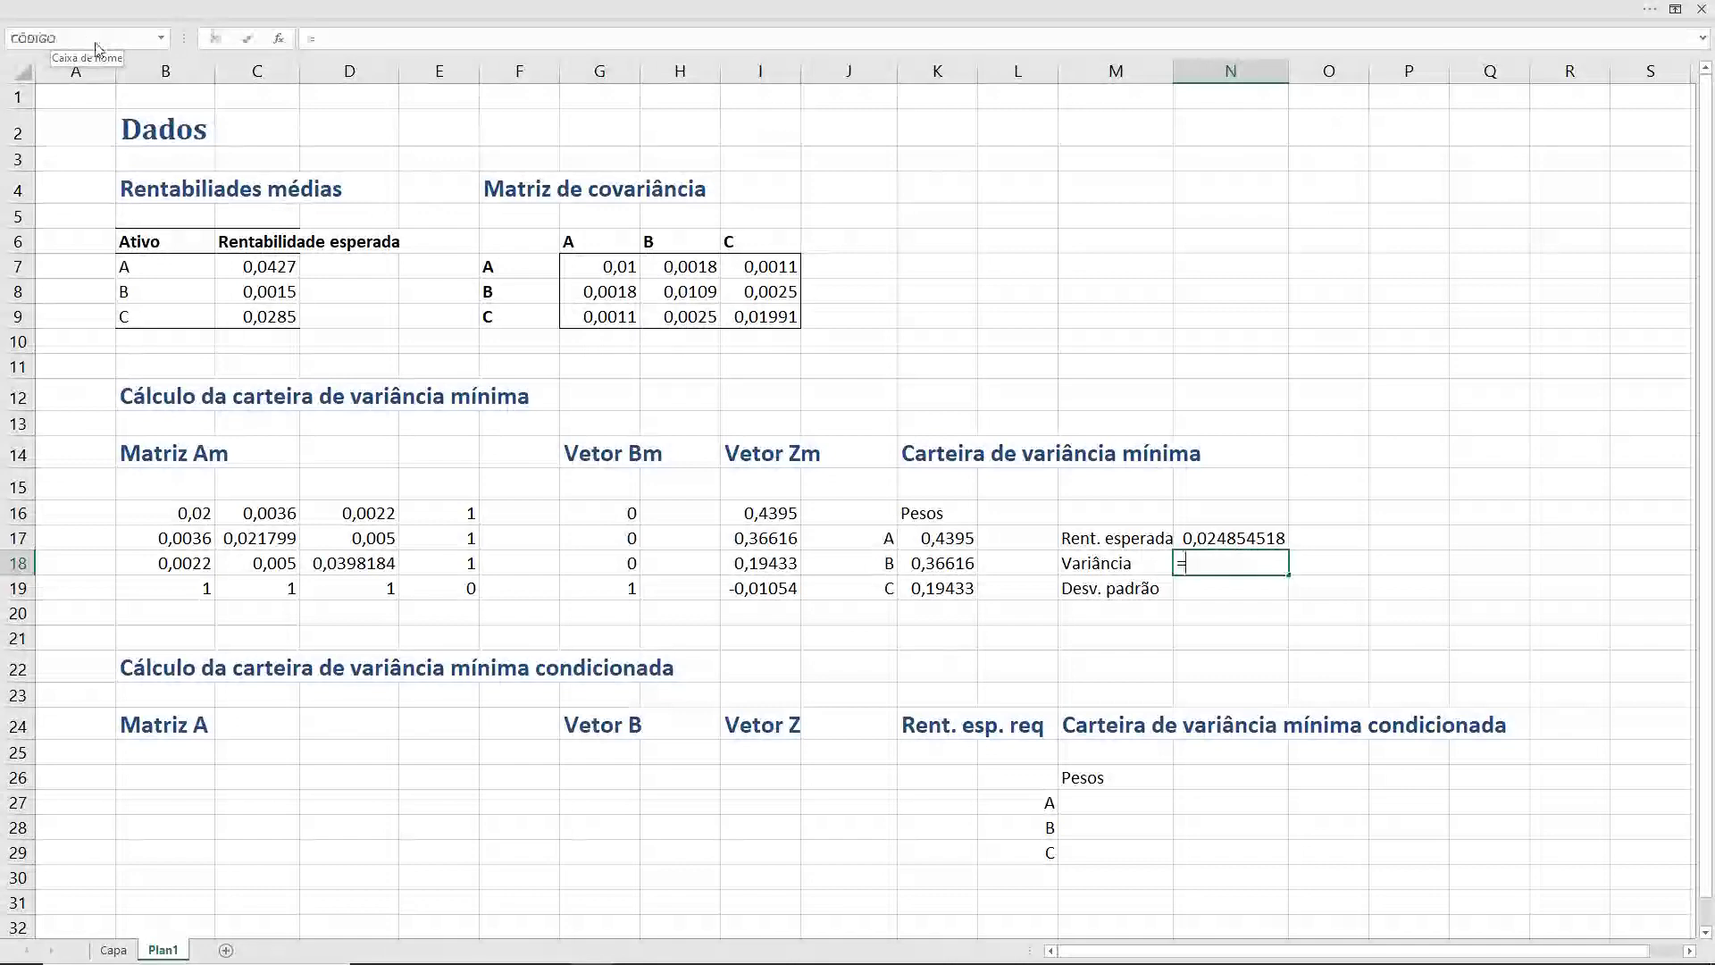
pyautogui.write('matri')
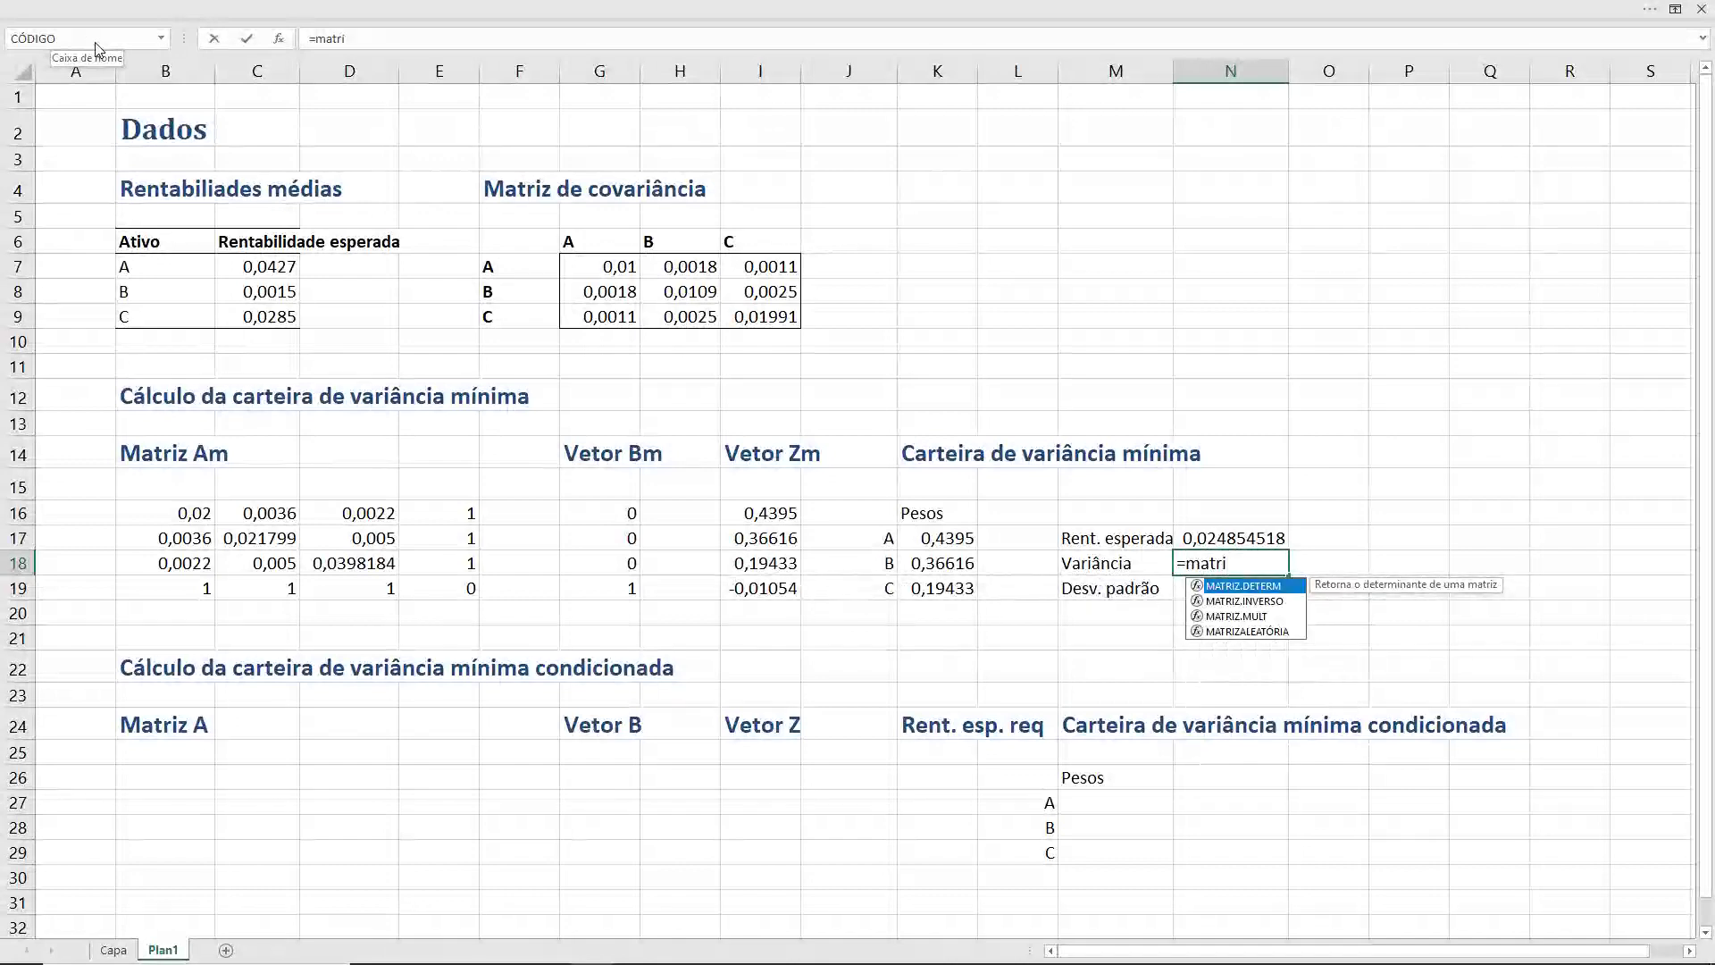
pyautogui.press('Down')
pyautogui.press('Down')
pyautogui.press('Tab')
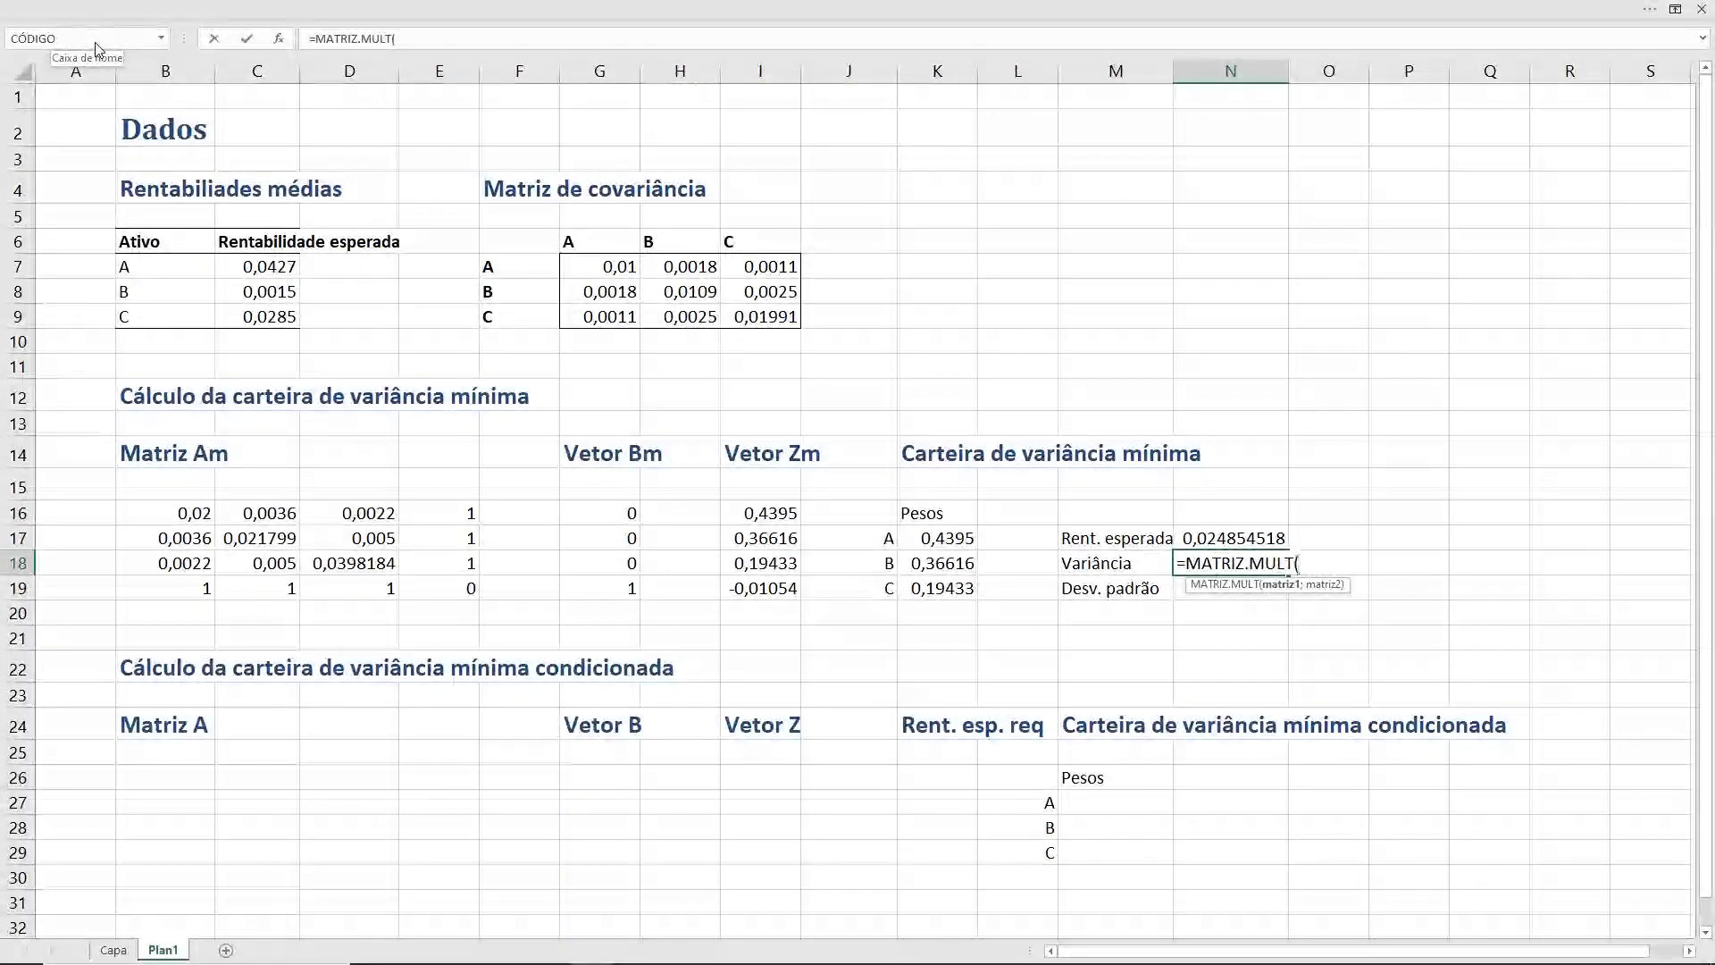
pyautogui.write('mat')
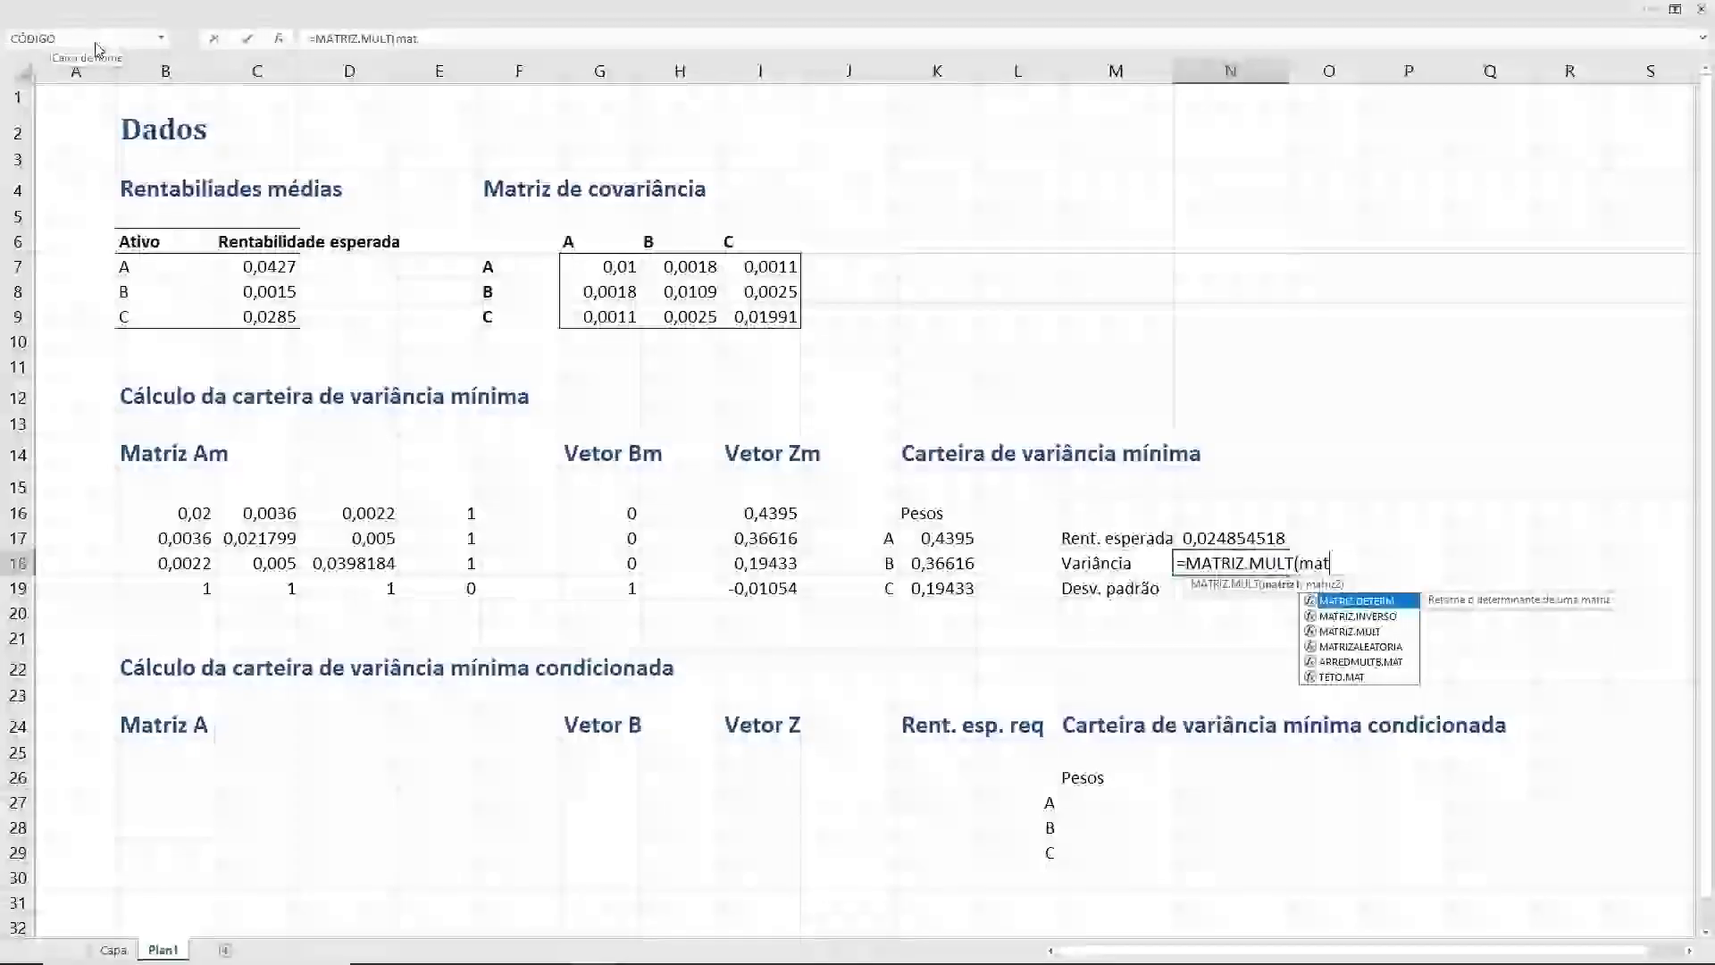
pyautogui.write('ri')
pyautogui.press('Down')
pyautogui.press('Down')
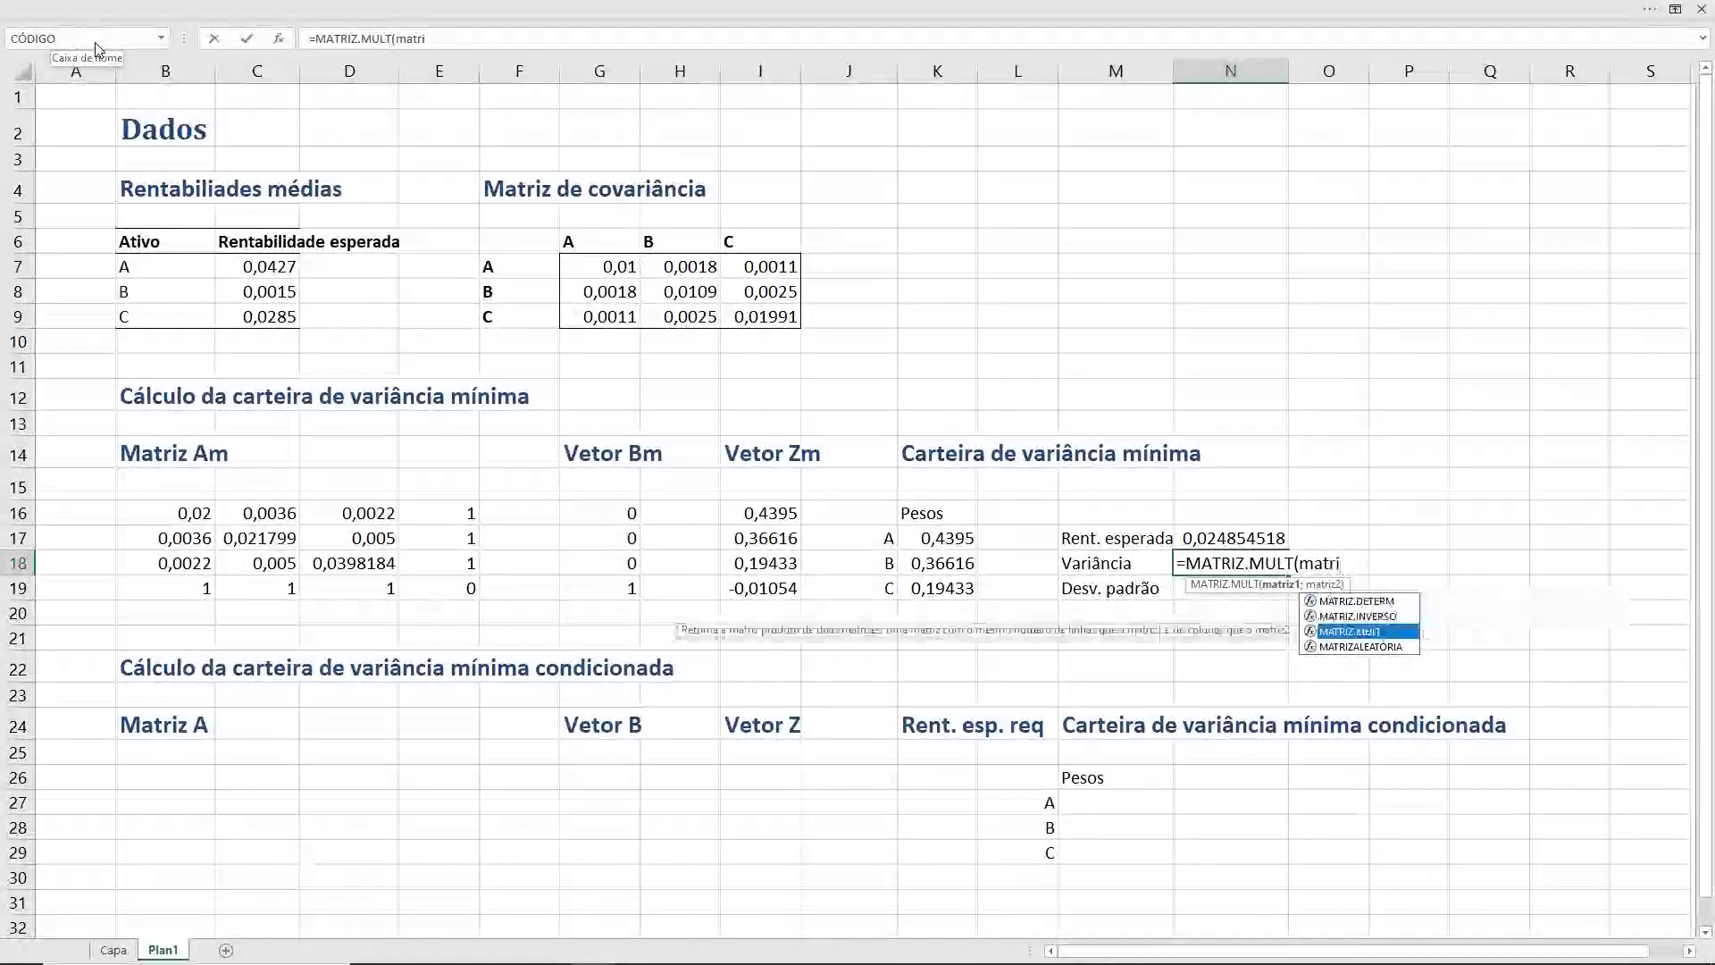
pyautogui.press('Tab')
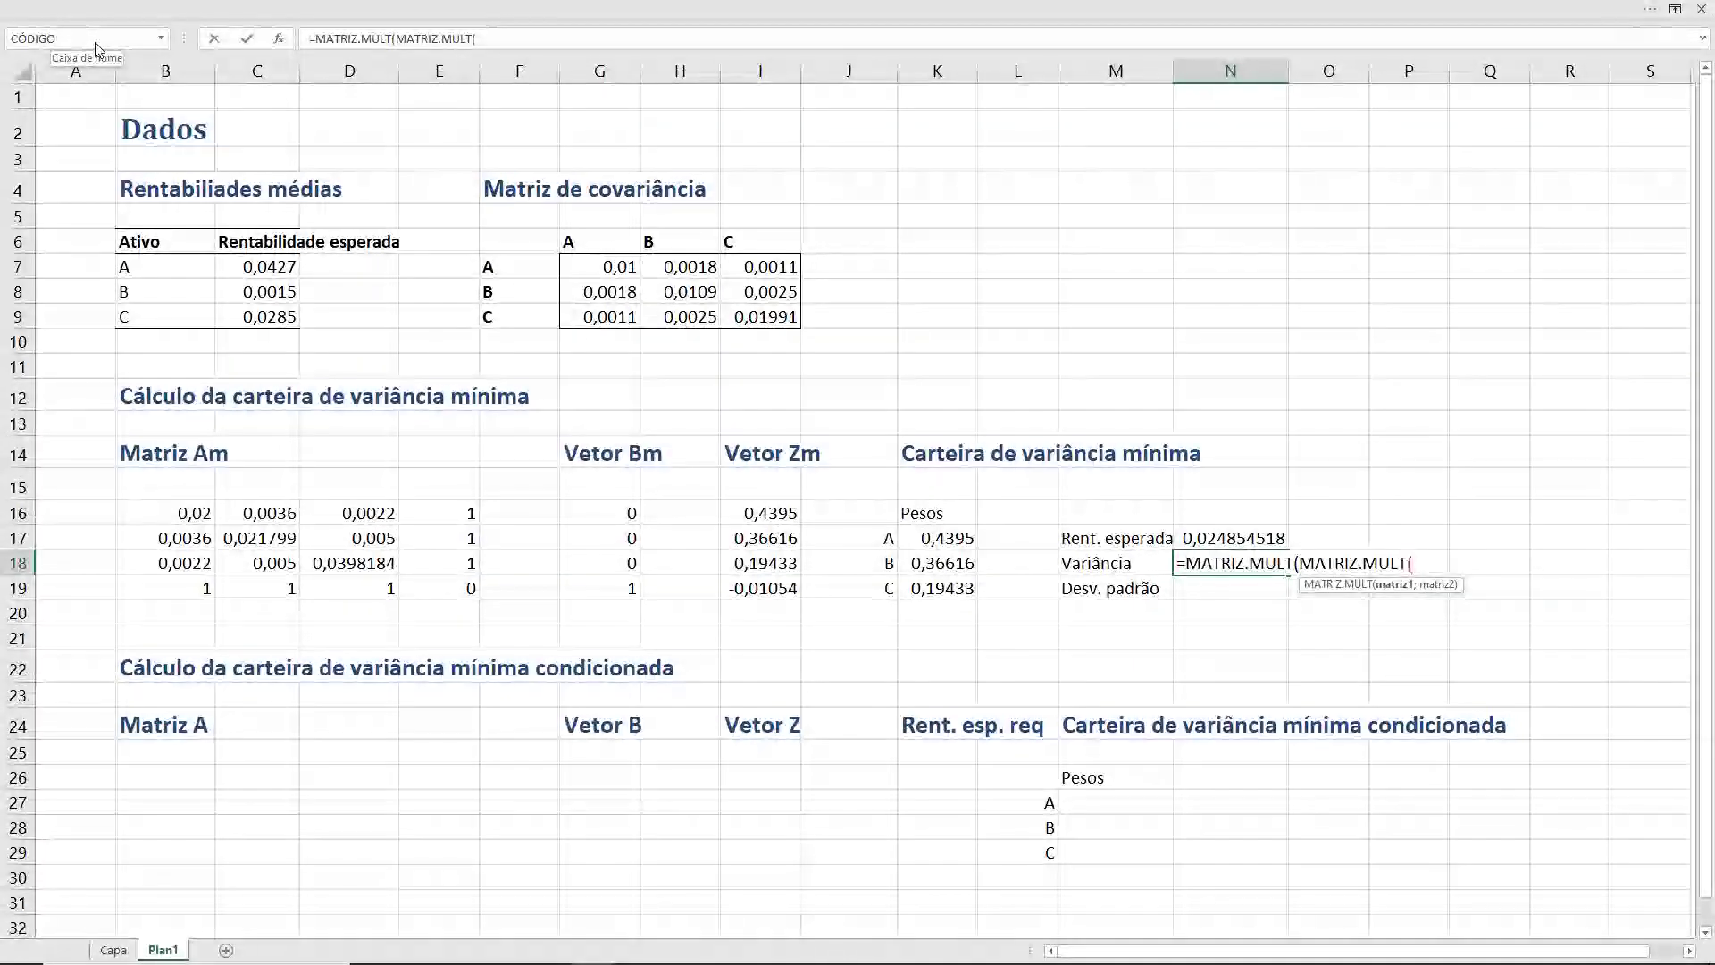
pyautogui.write('tra')
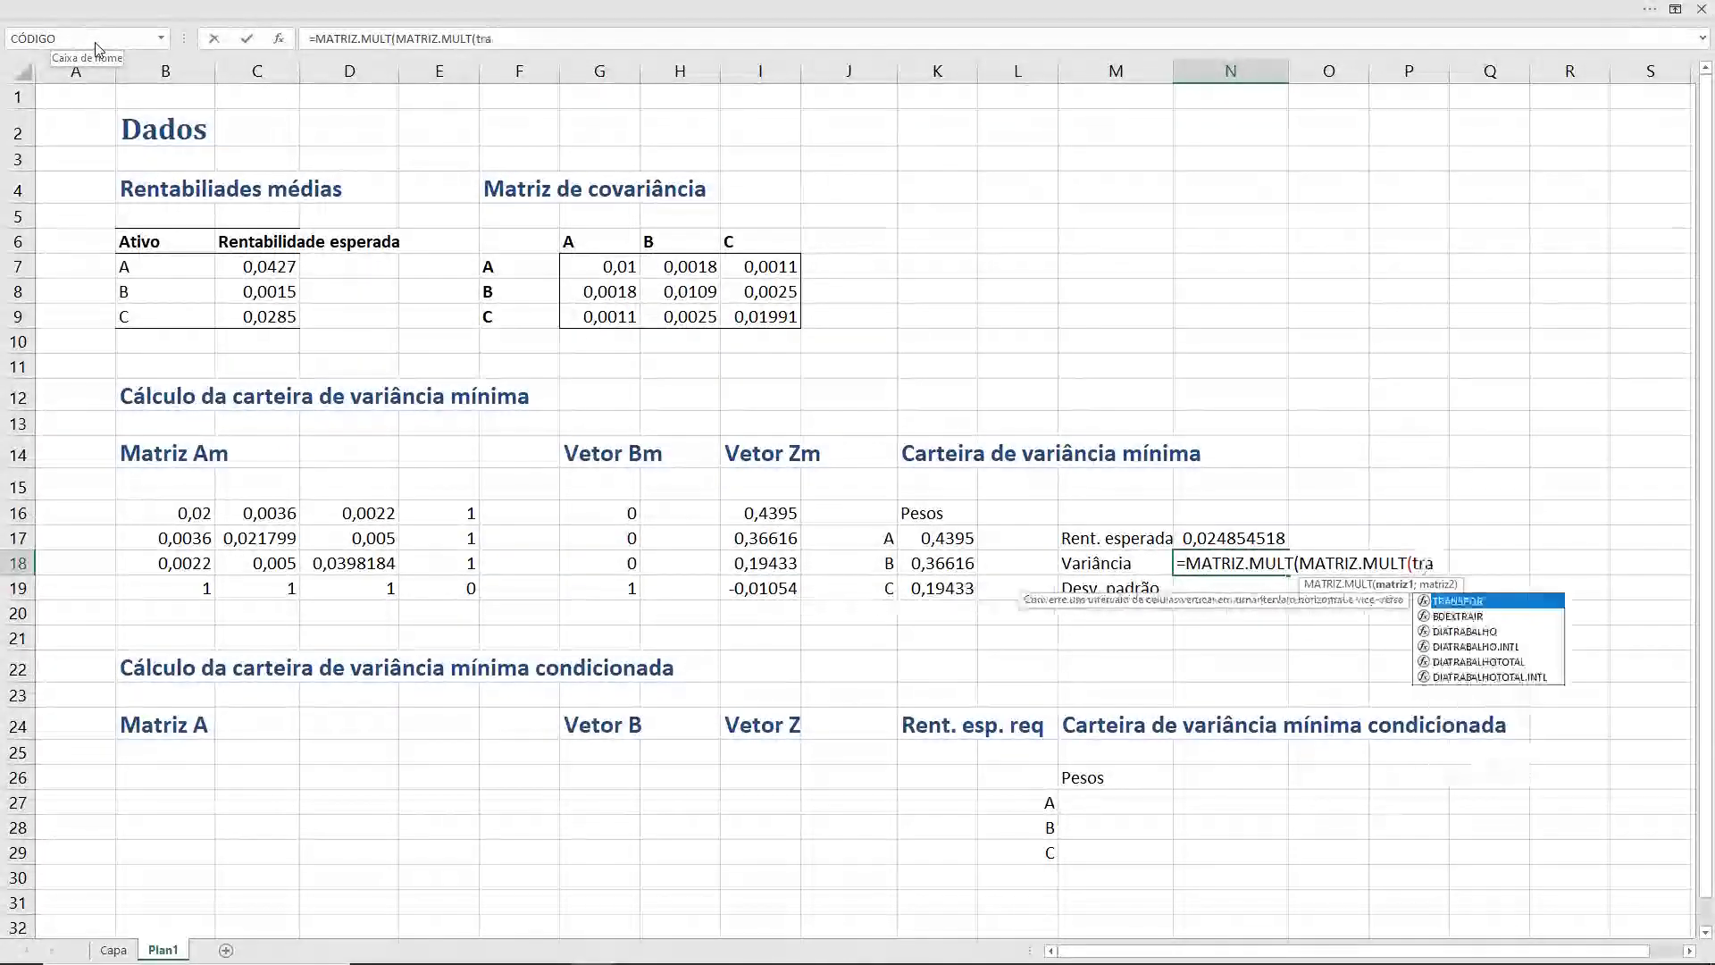
pyautogui.press('Tab')
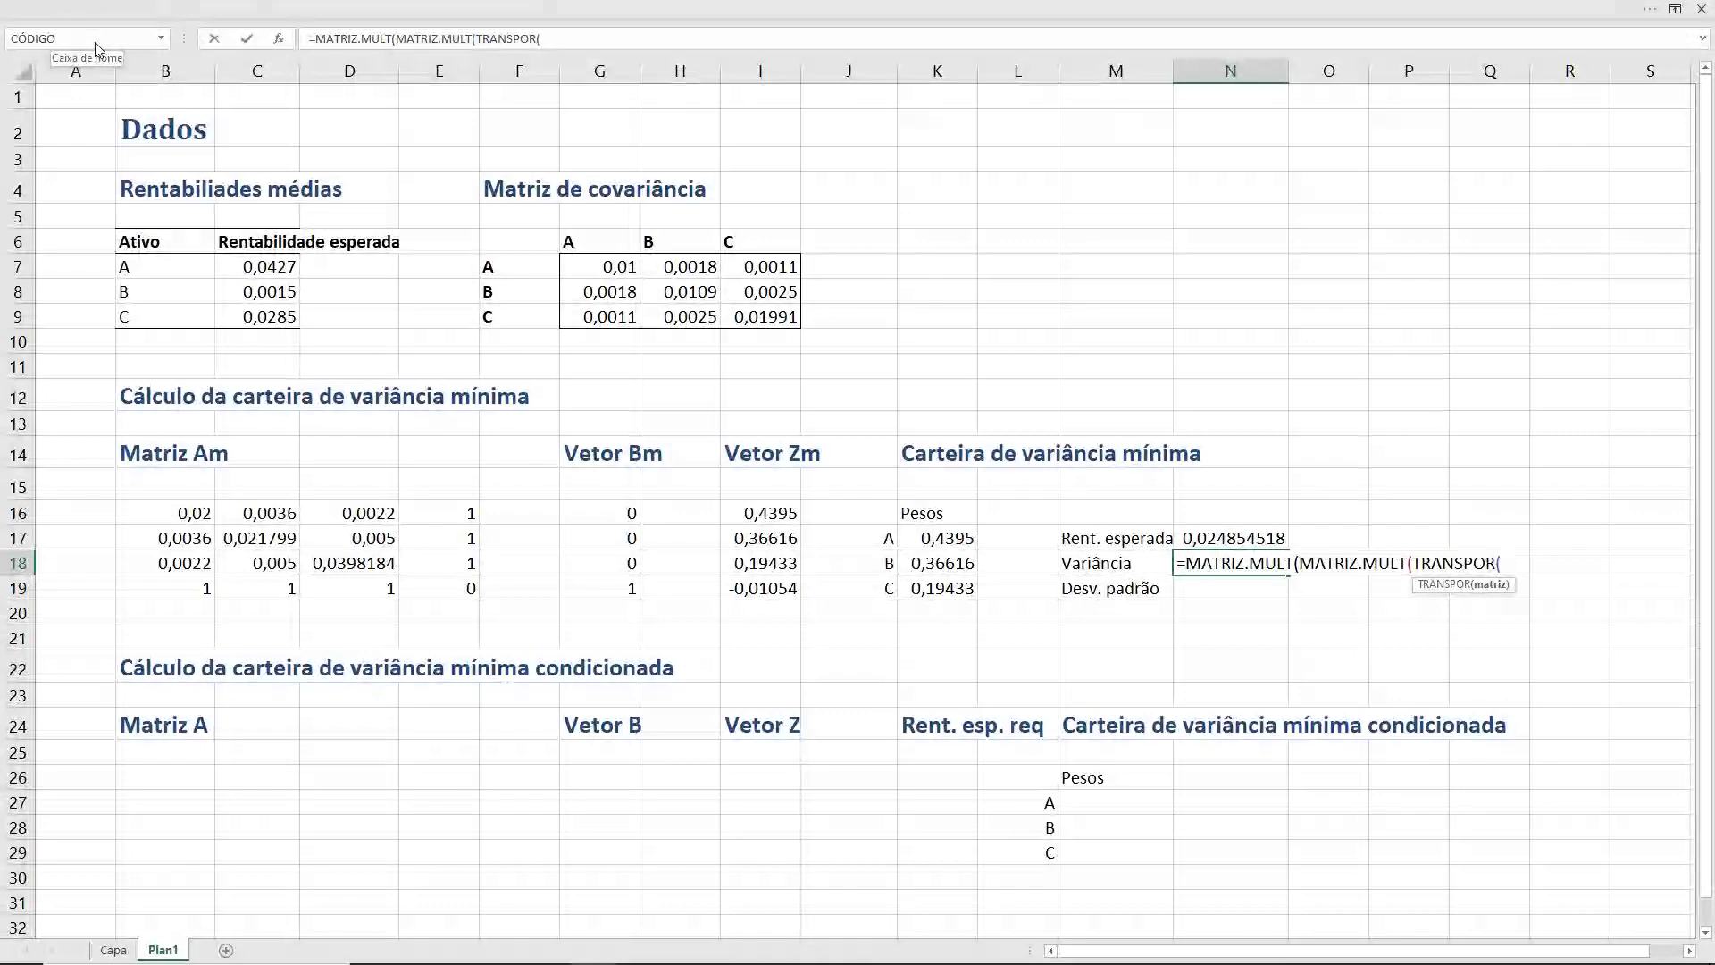
pyautogui.write('wcvm')
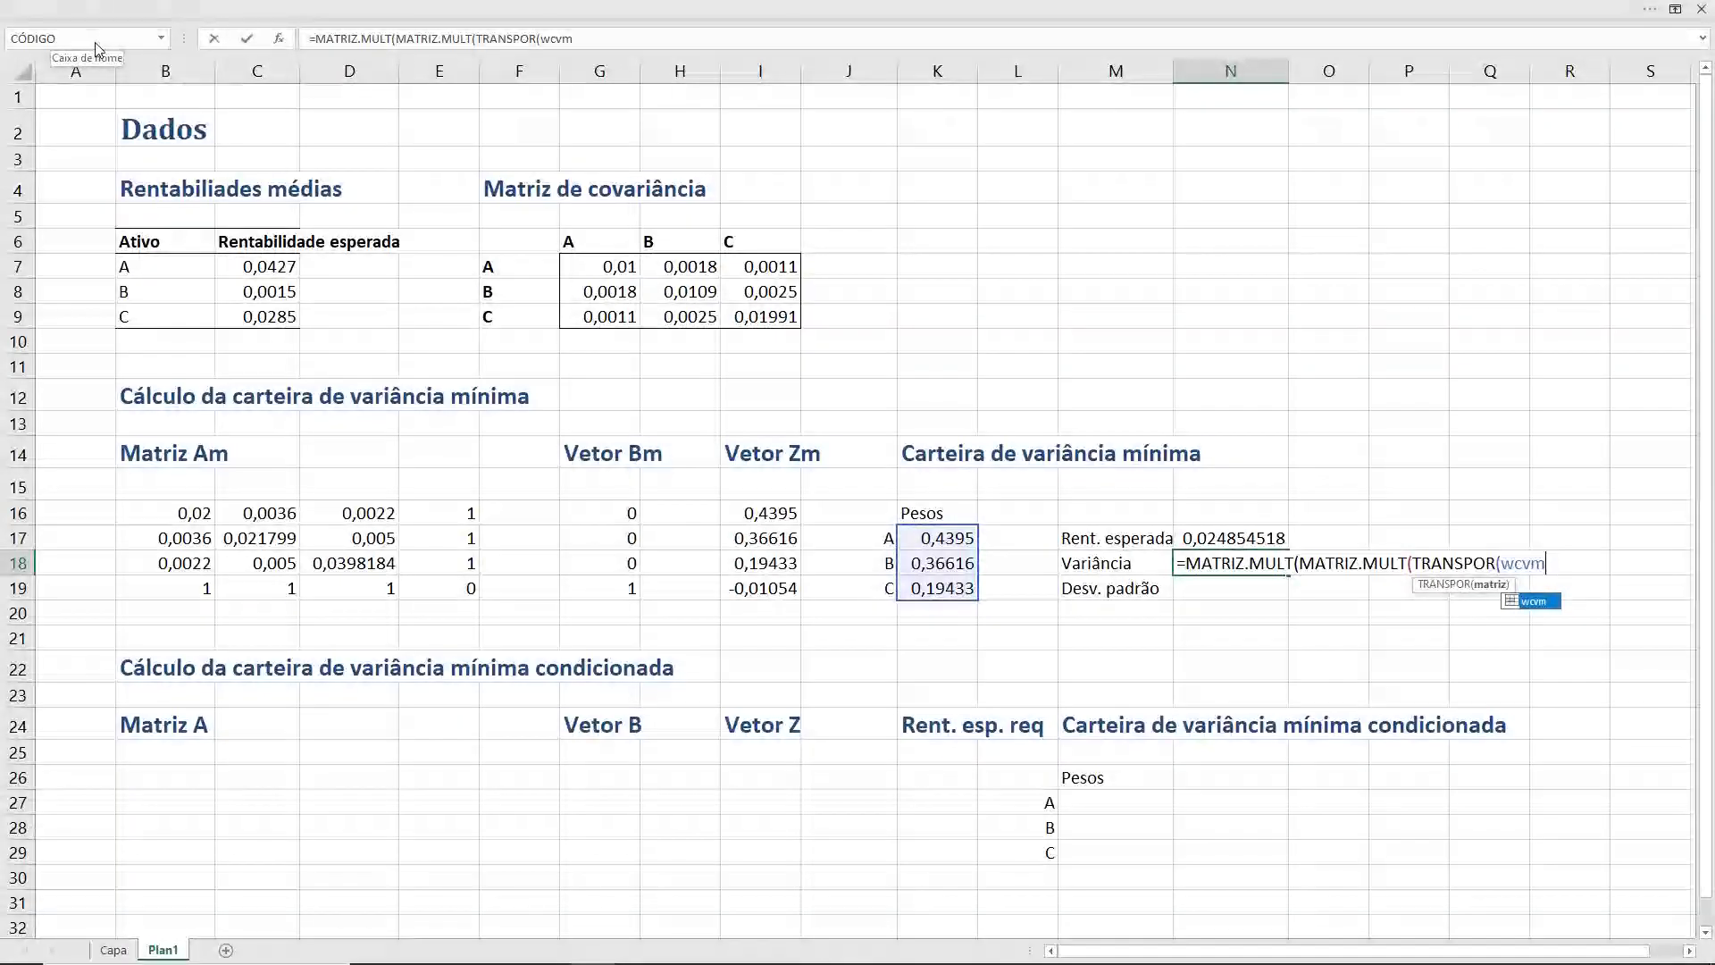
pyautogui.write(';')
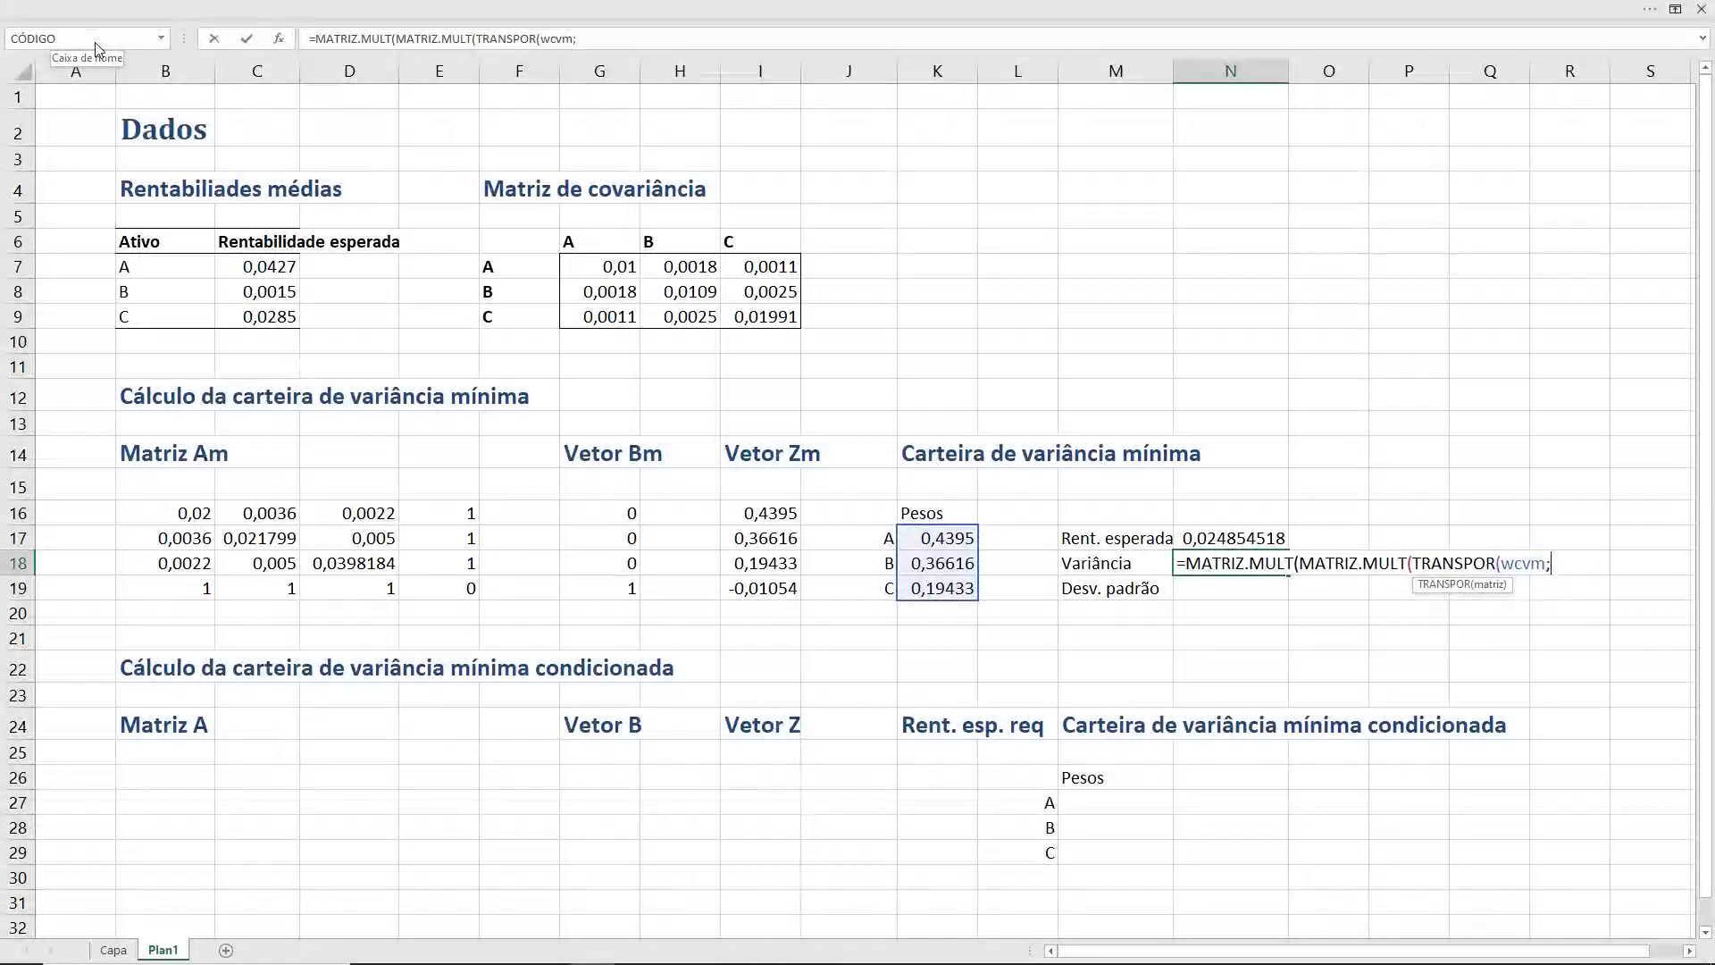
pyautogui.press('BackSpace')
pyautogui.write(');')
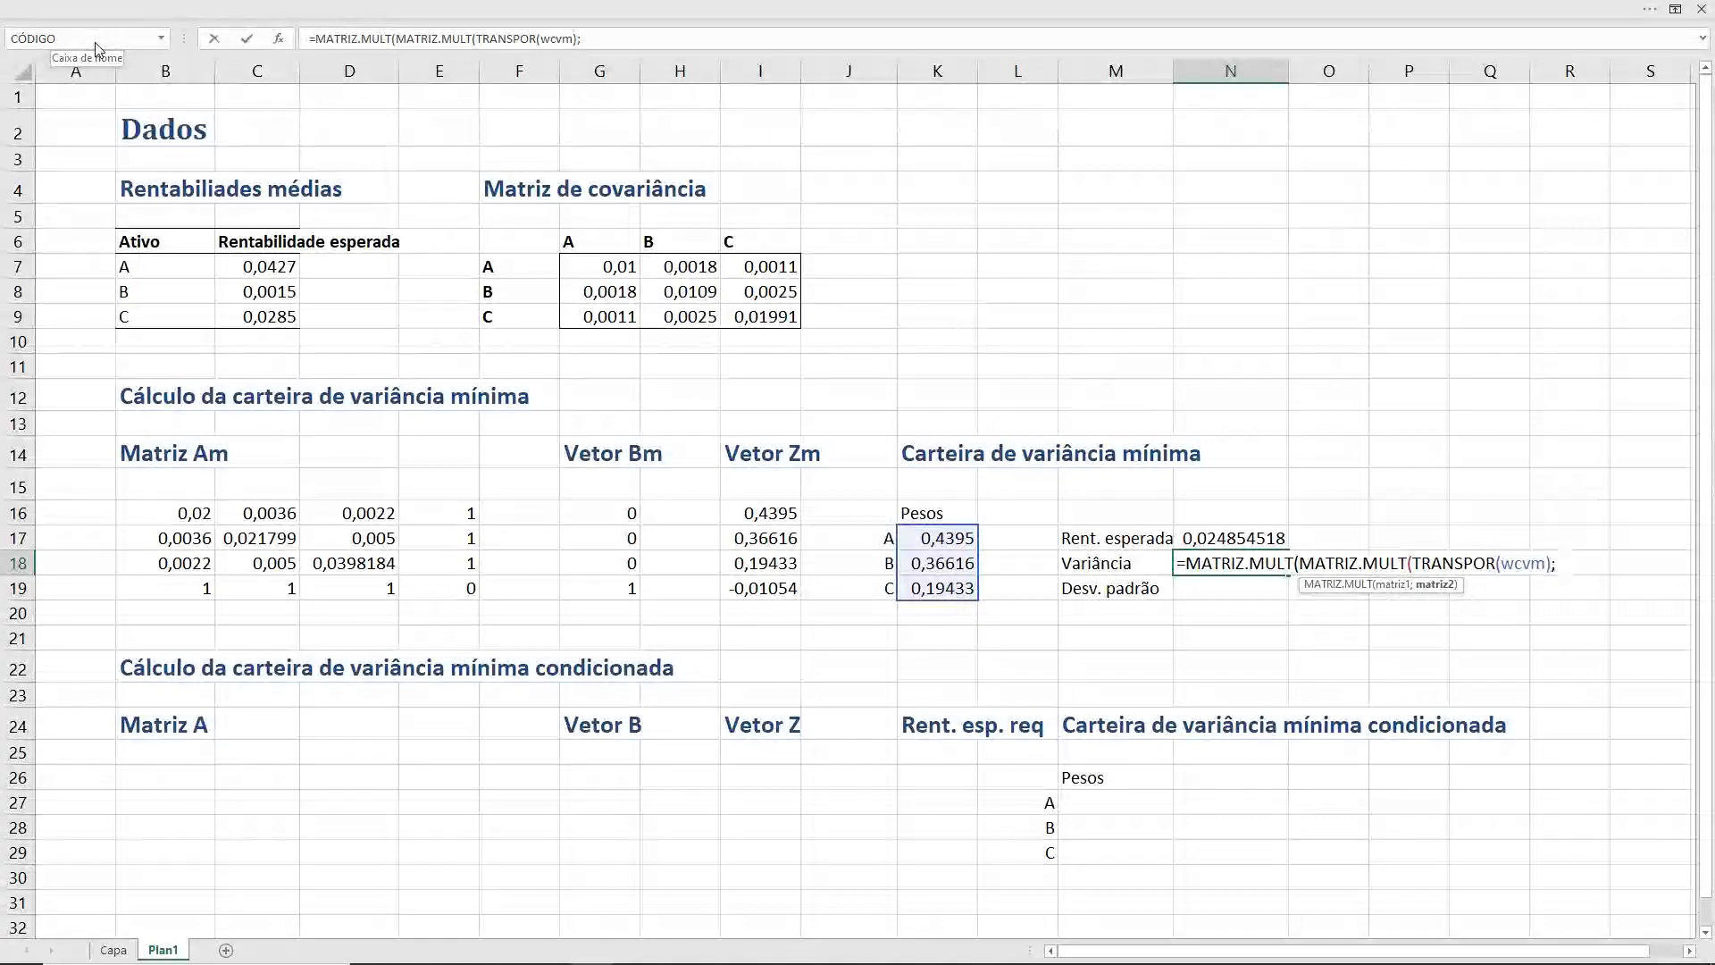
pyautogui.write(' mcov')
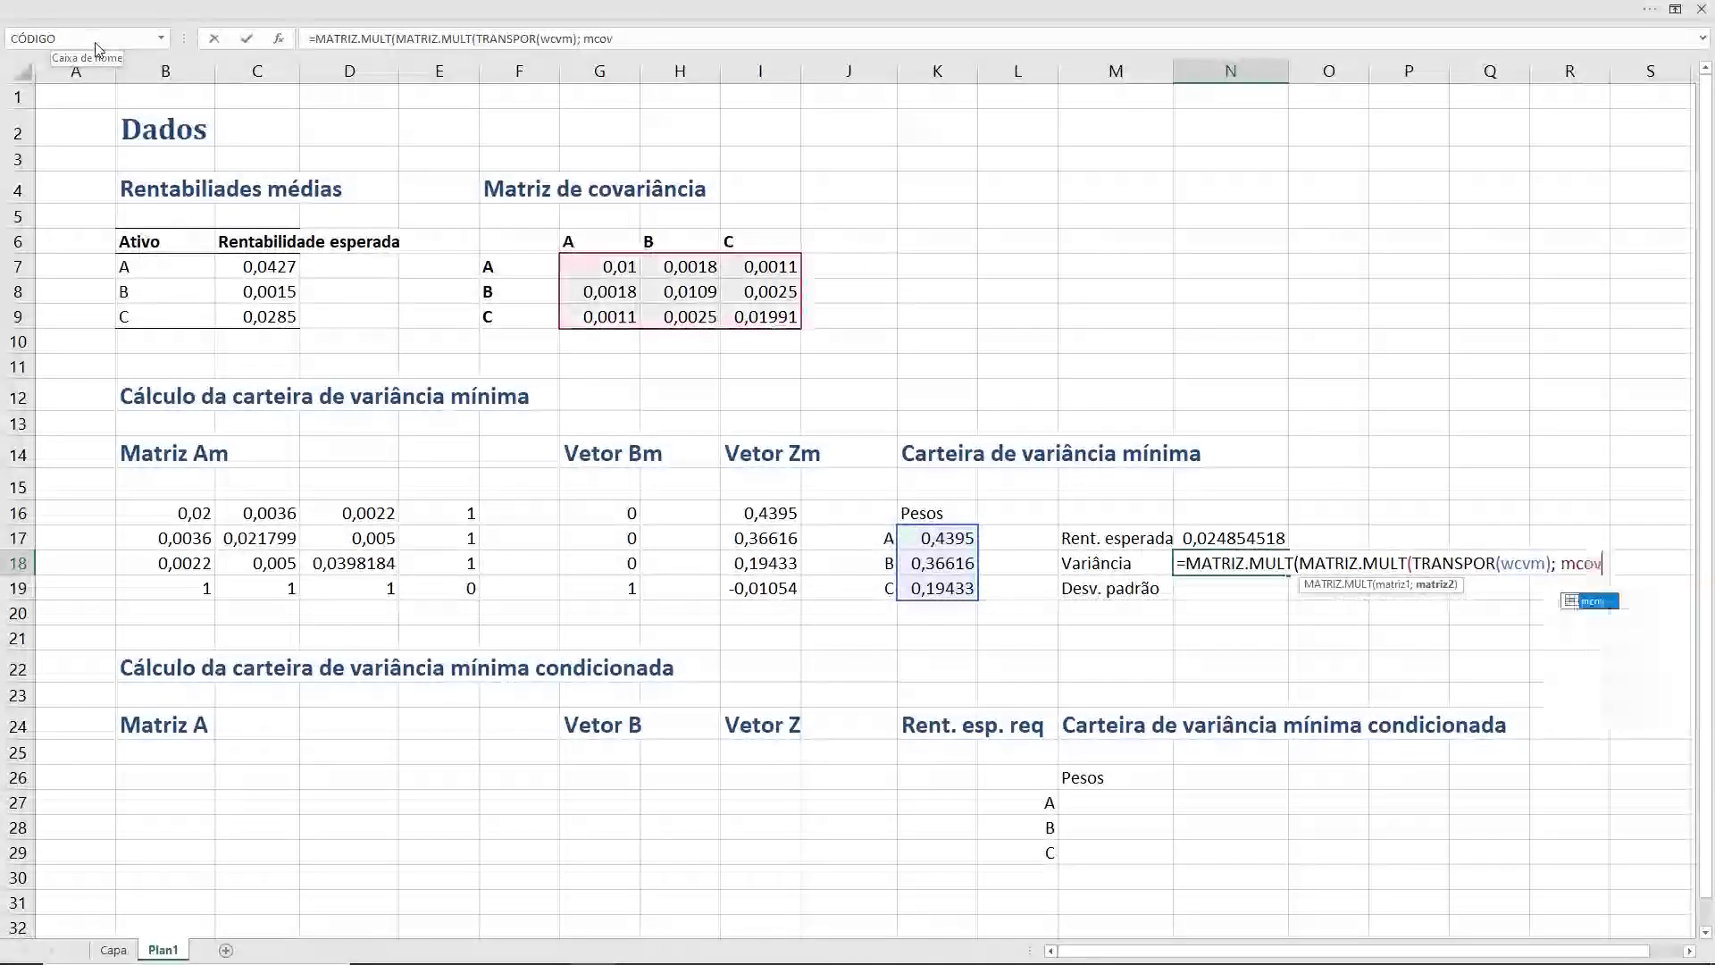
pyautogui.write(')')
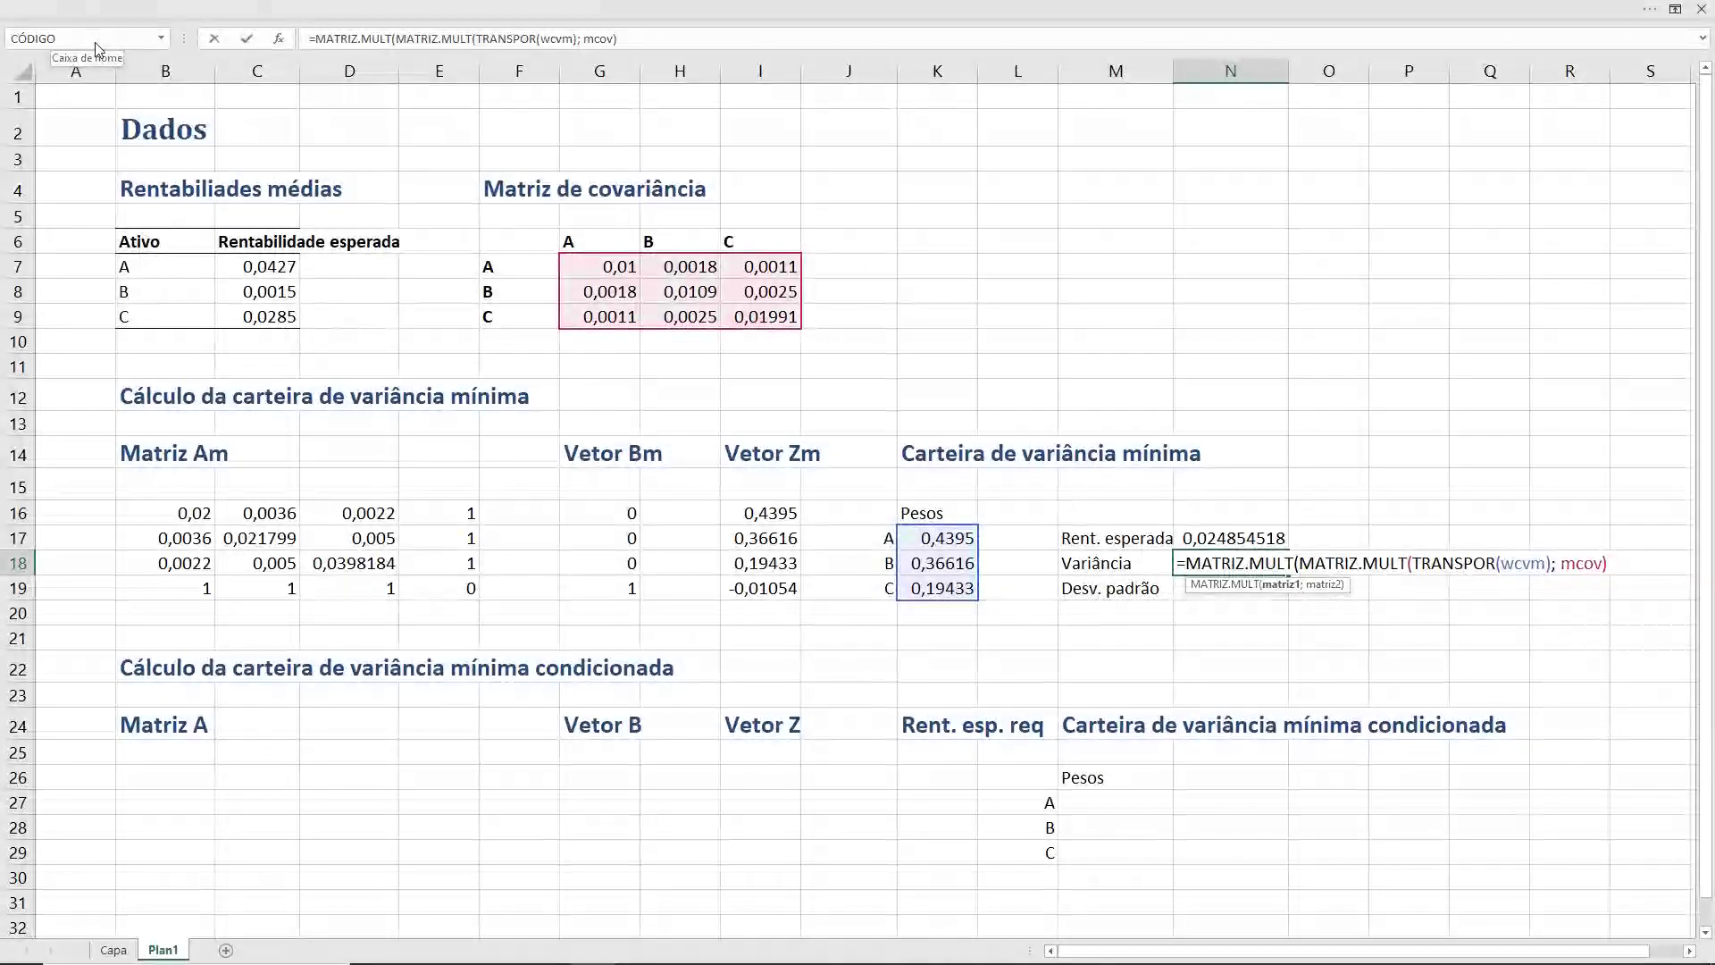
pyautogui.write('; ')
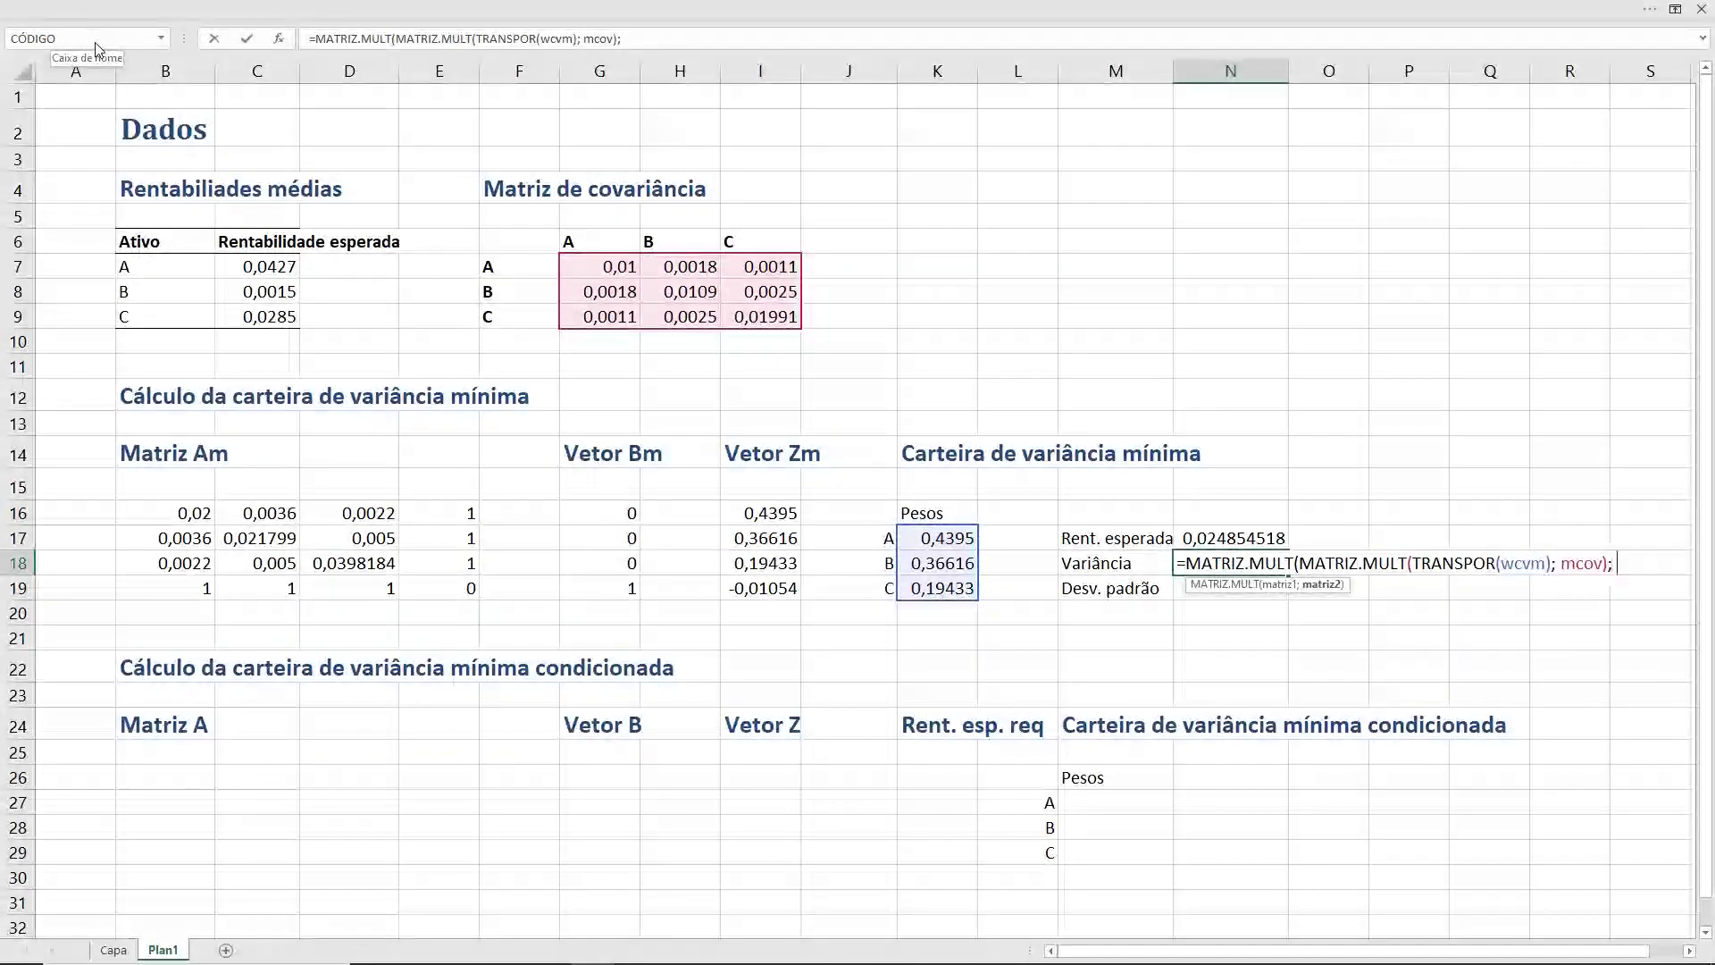
pyautogui.write('w')
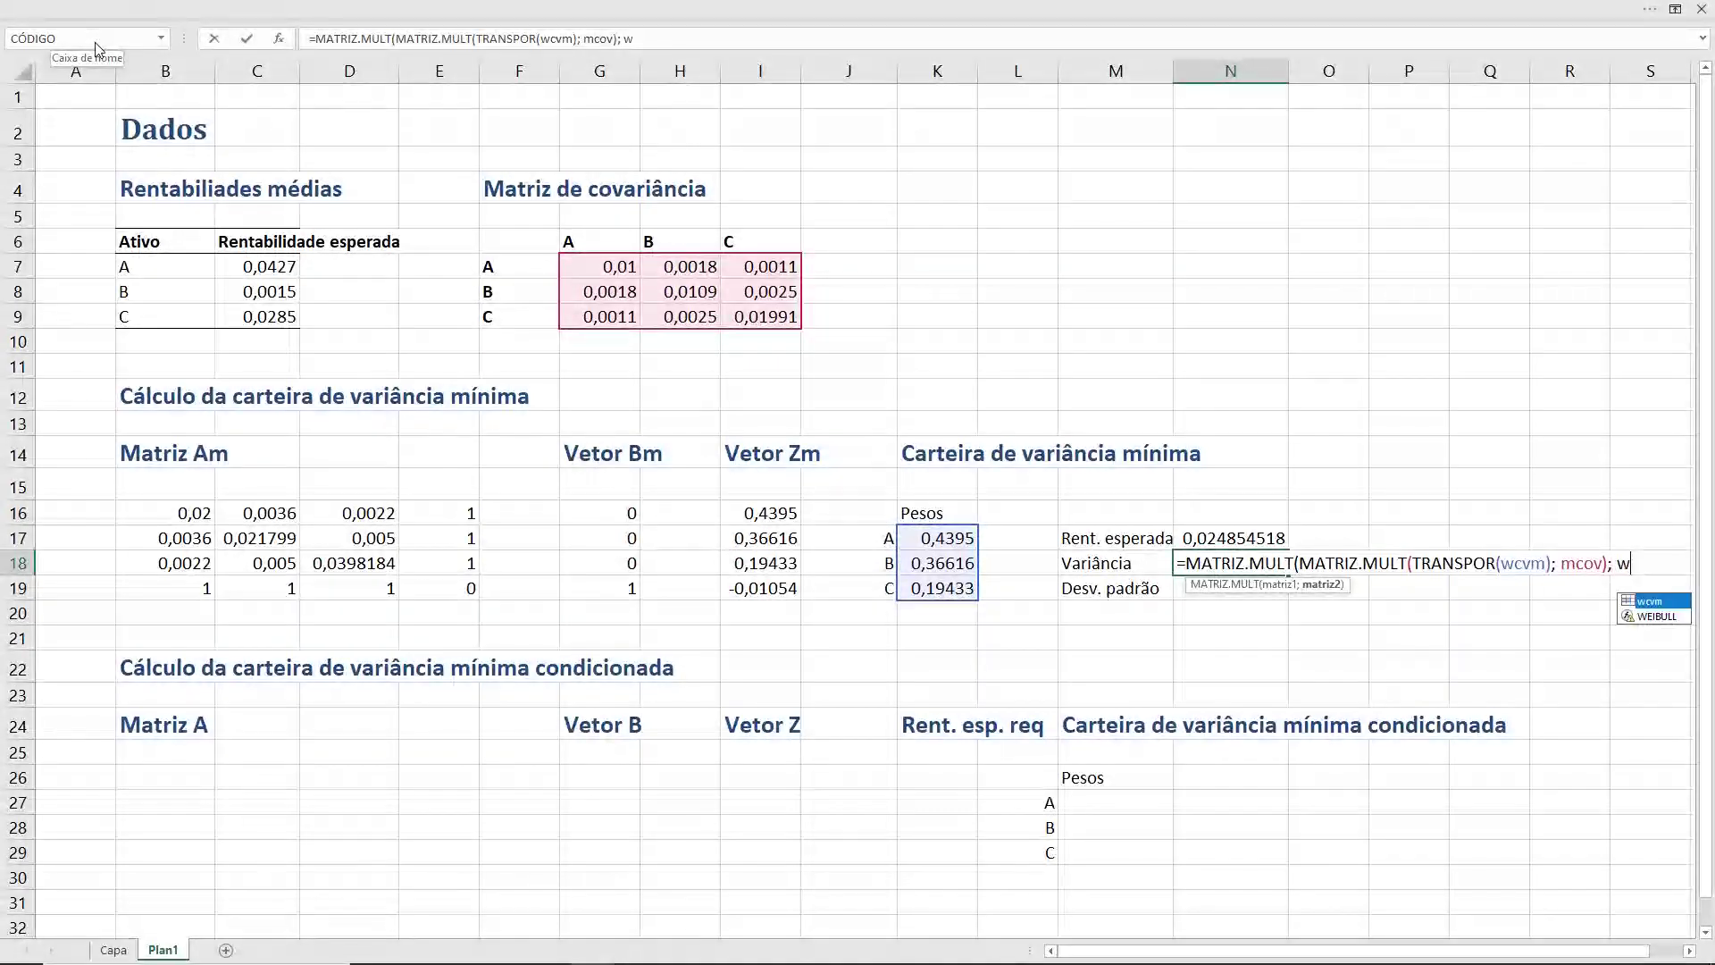
pyautogui.write('cvm)')
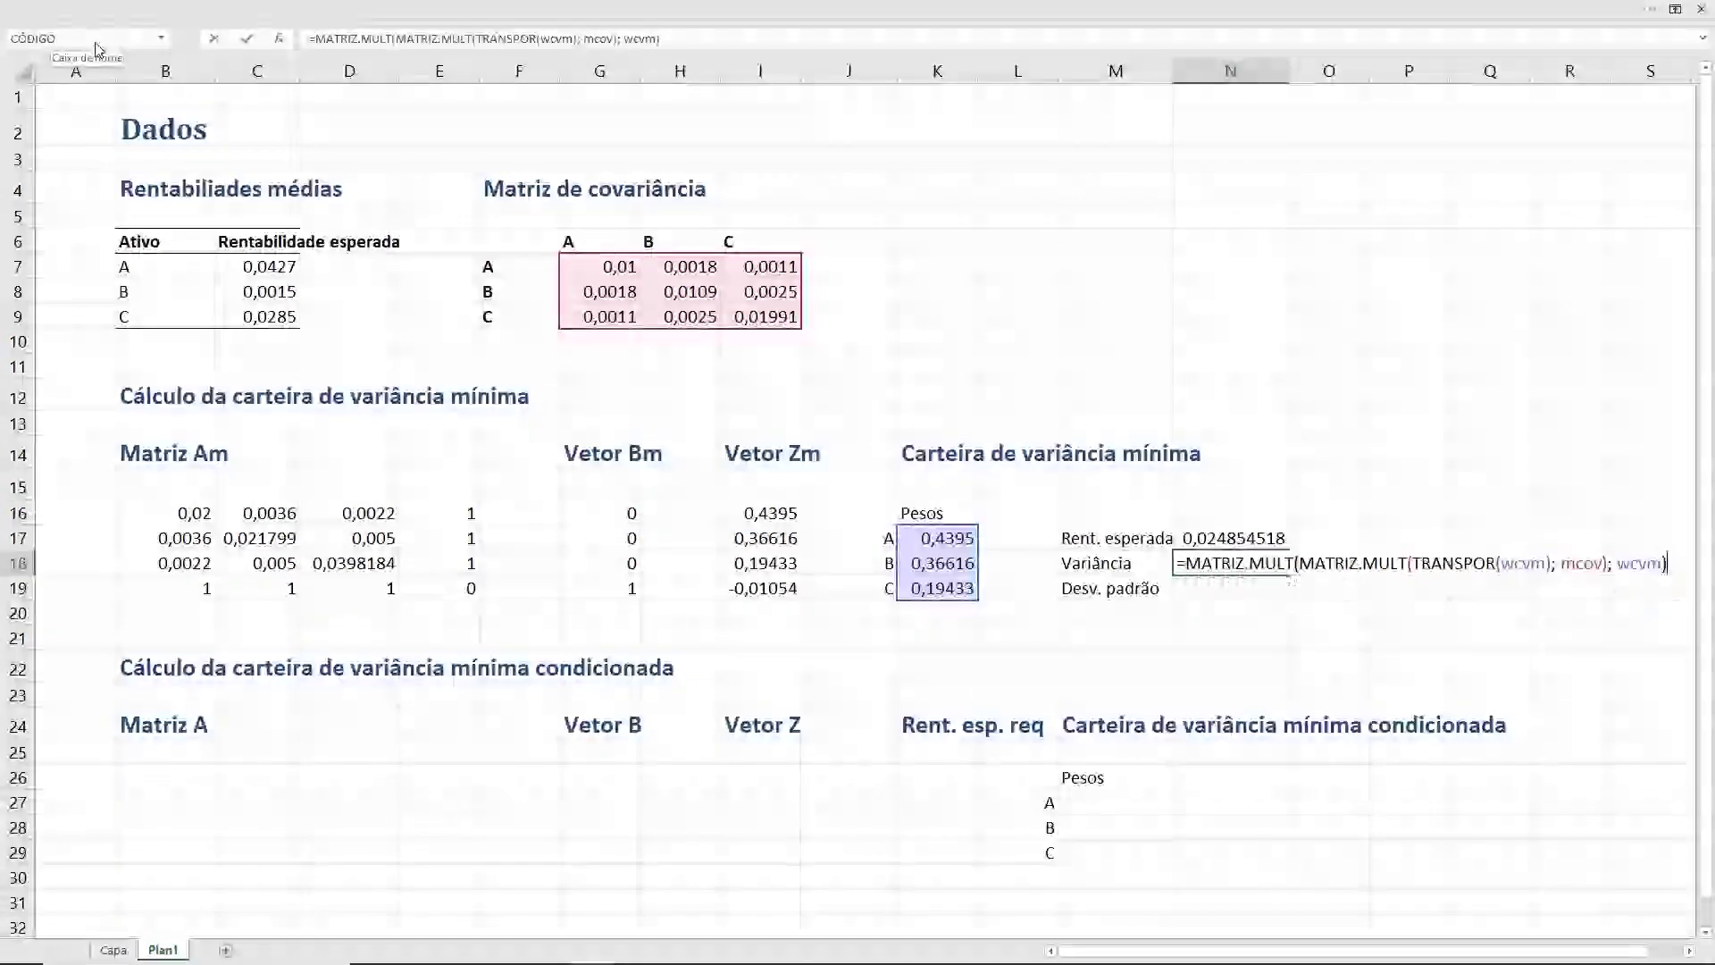
pyautogui.press('Return')
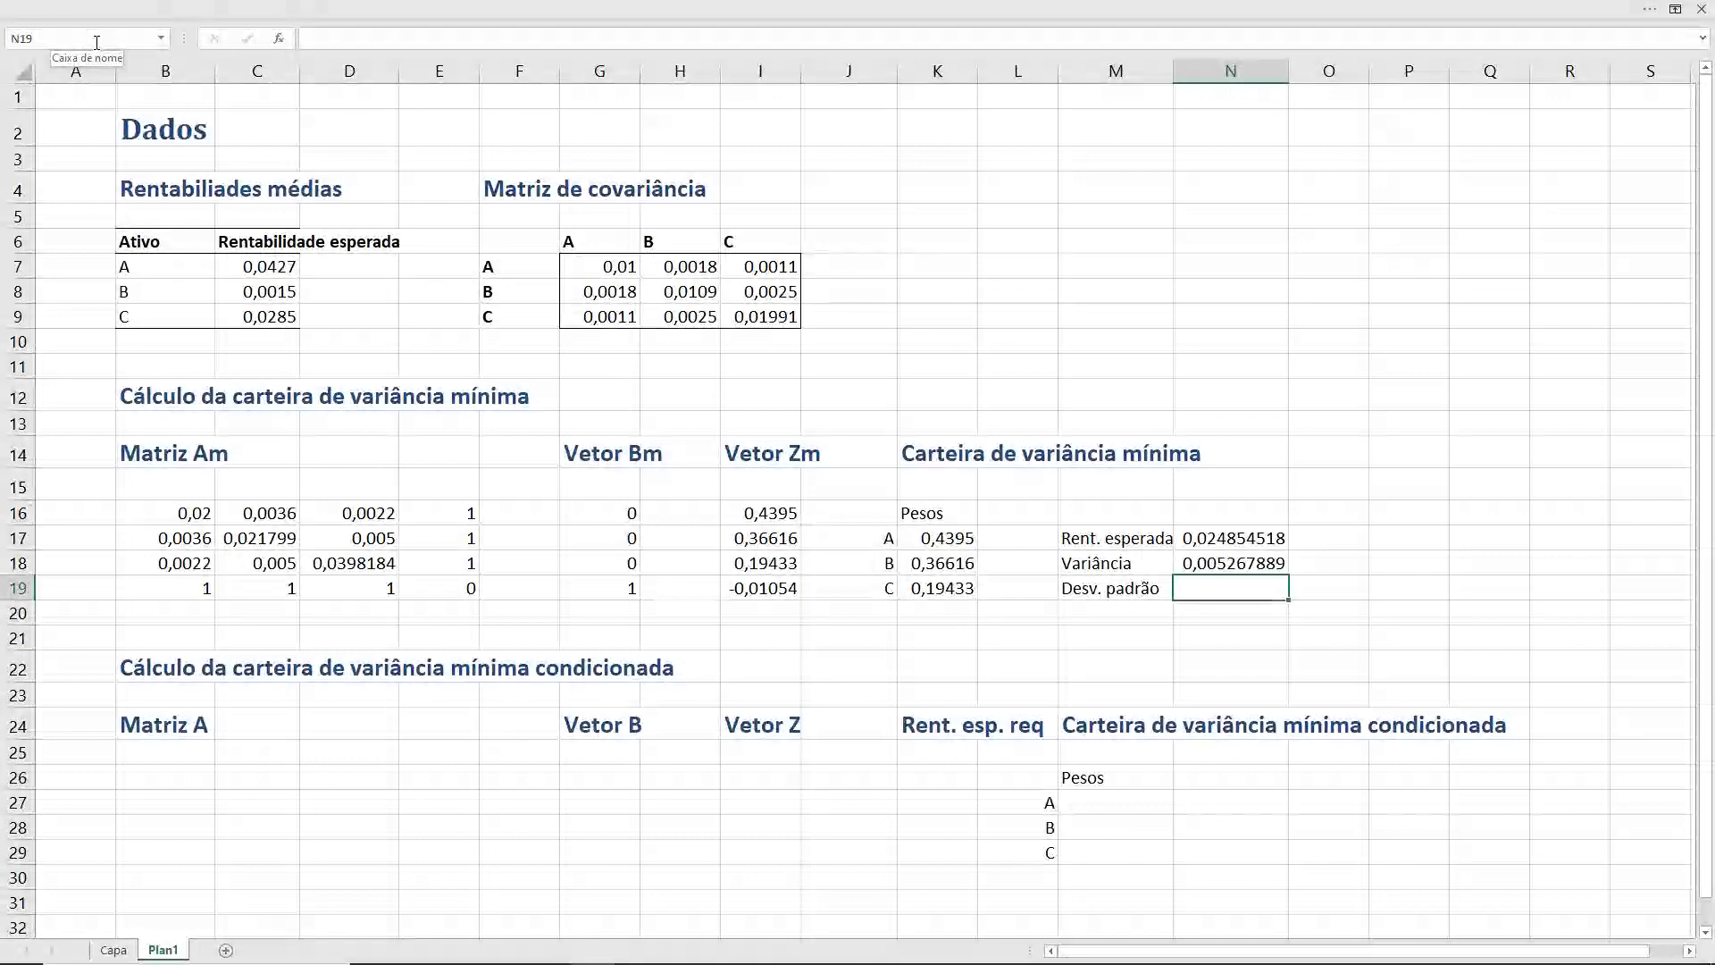
# - Enter =RAIZ(N18) in N19, giving a standard deviation of 0,072580225
pyautogui.write('=')
pyautogui.write('raiz(')
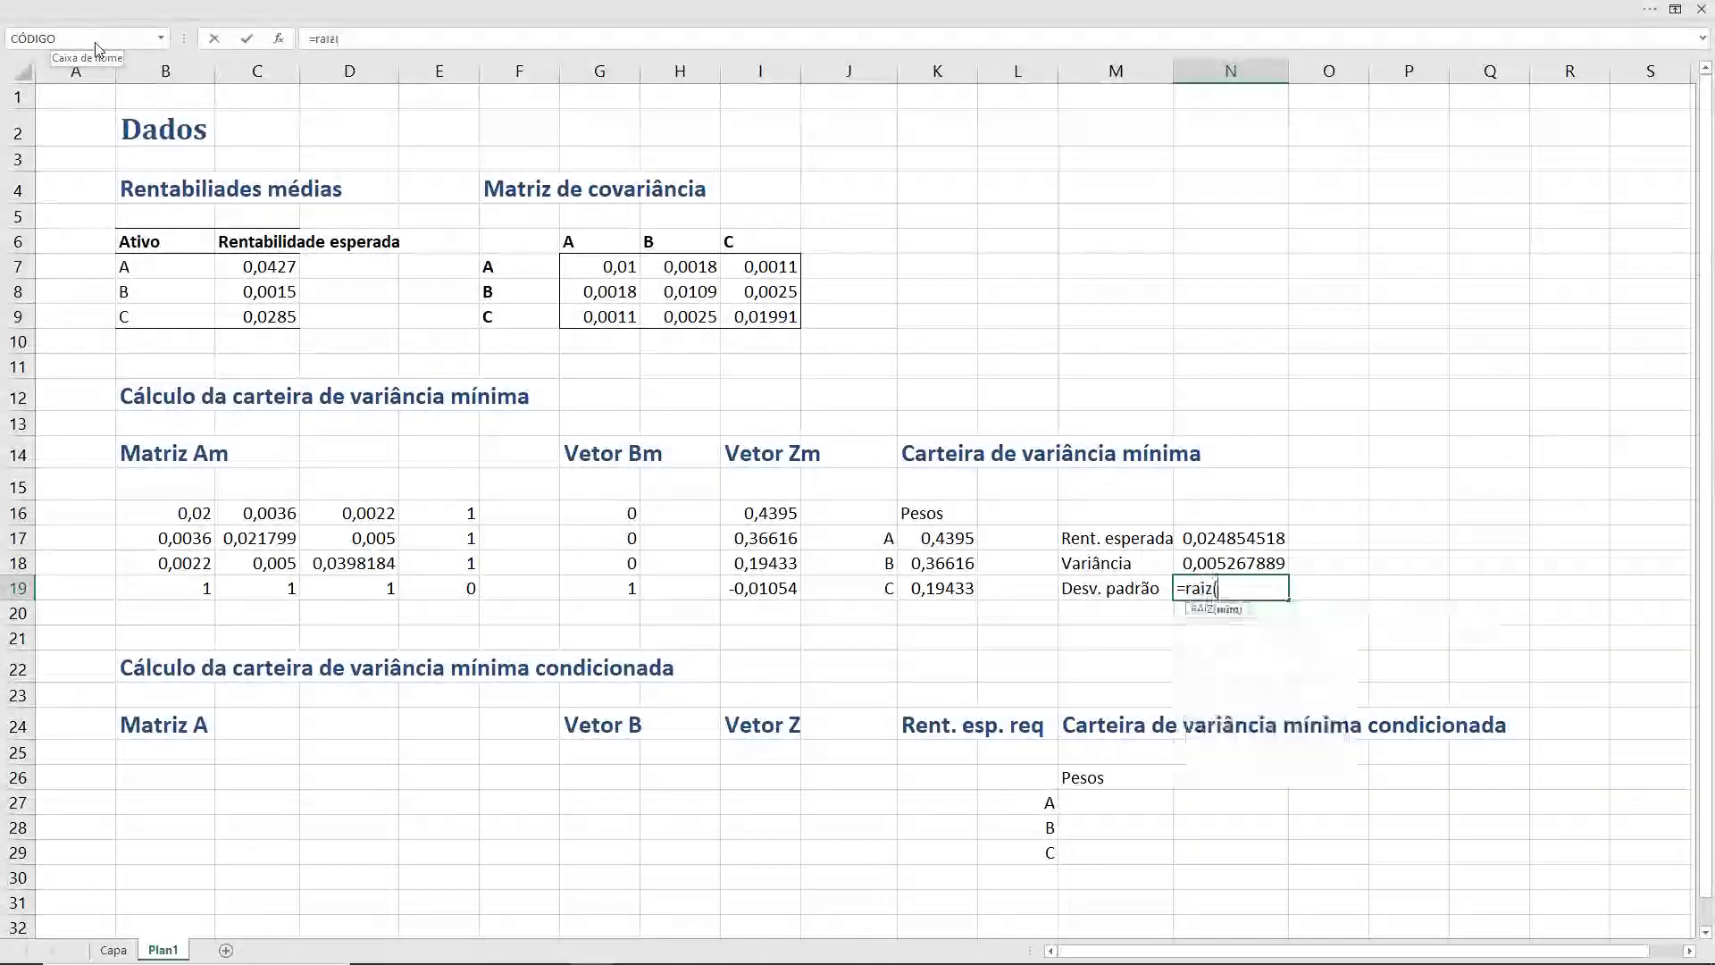
pyautogui.press('Up')
pyautogui.write(')')
pyautogui.press('Return')
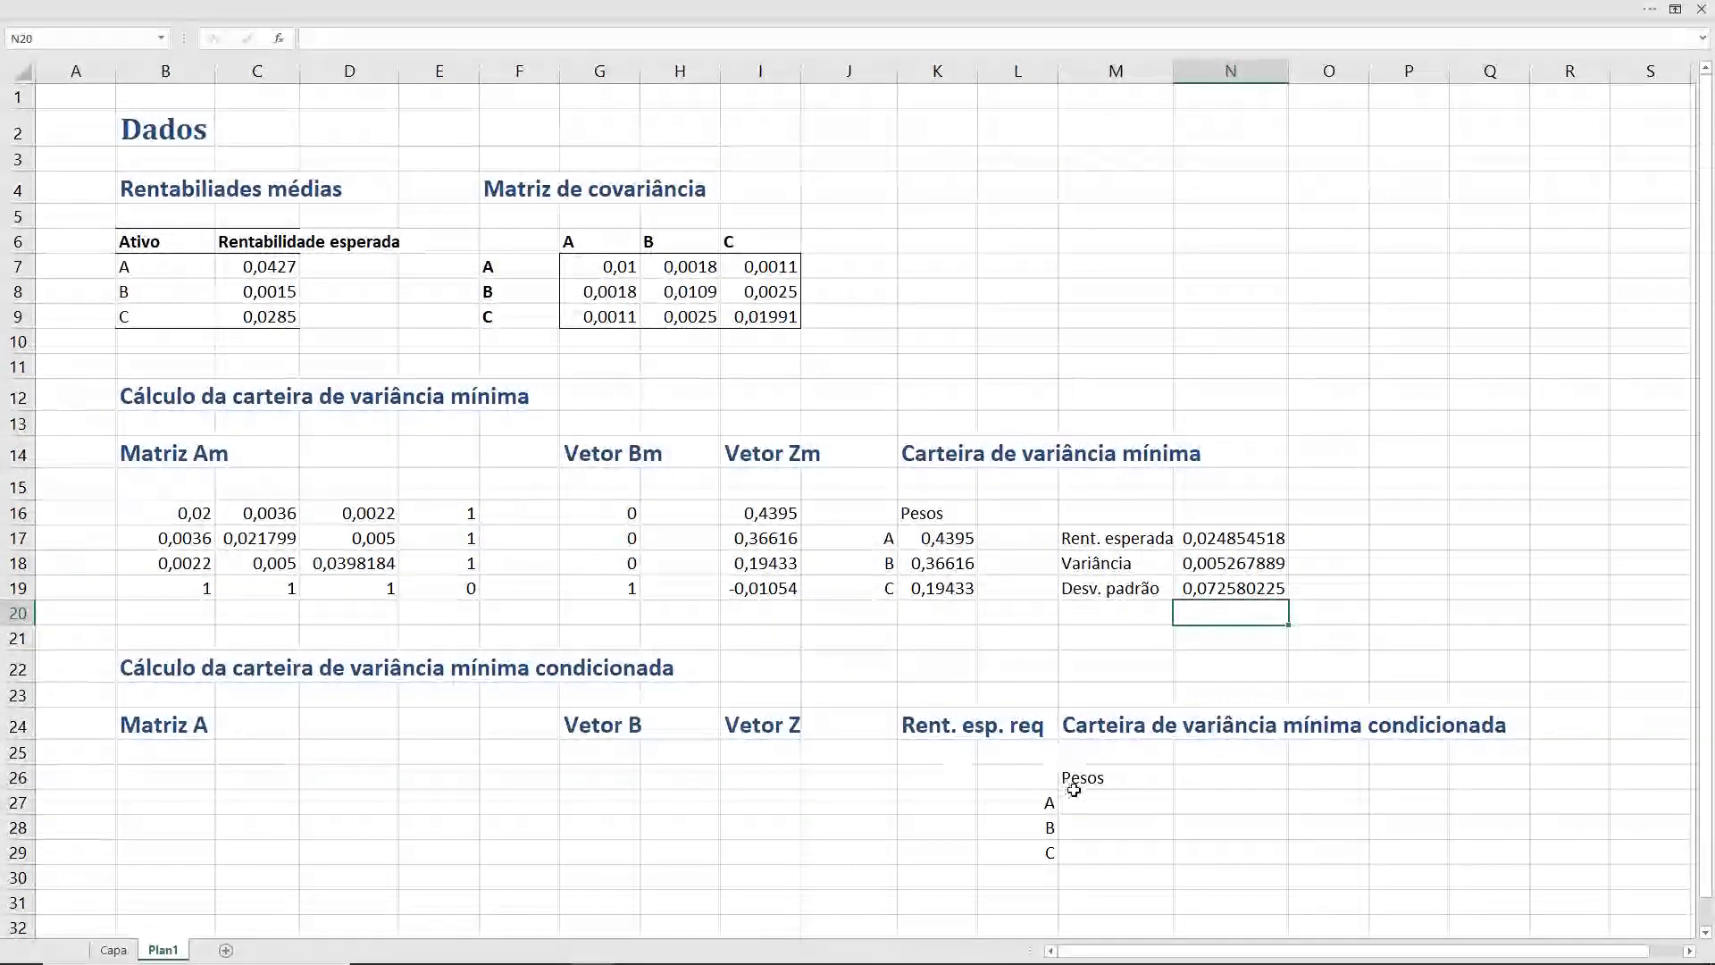
# - Enter 9% as the required return in K26 and begin naming it respr
pyautogui.click(938, 785)
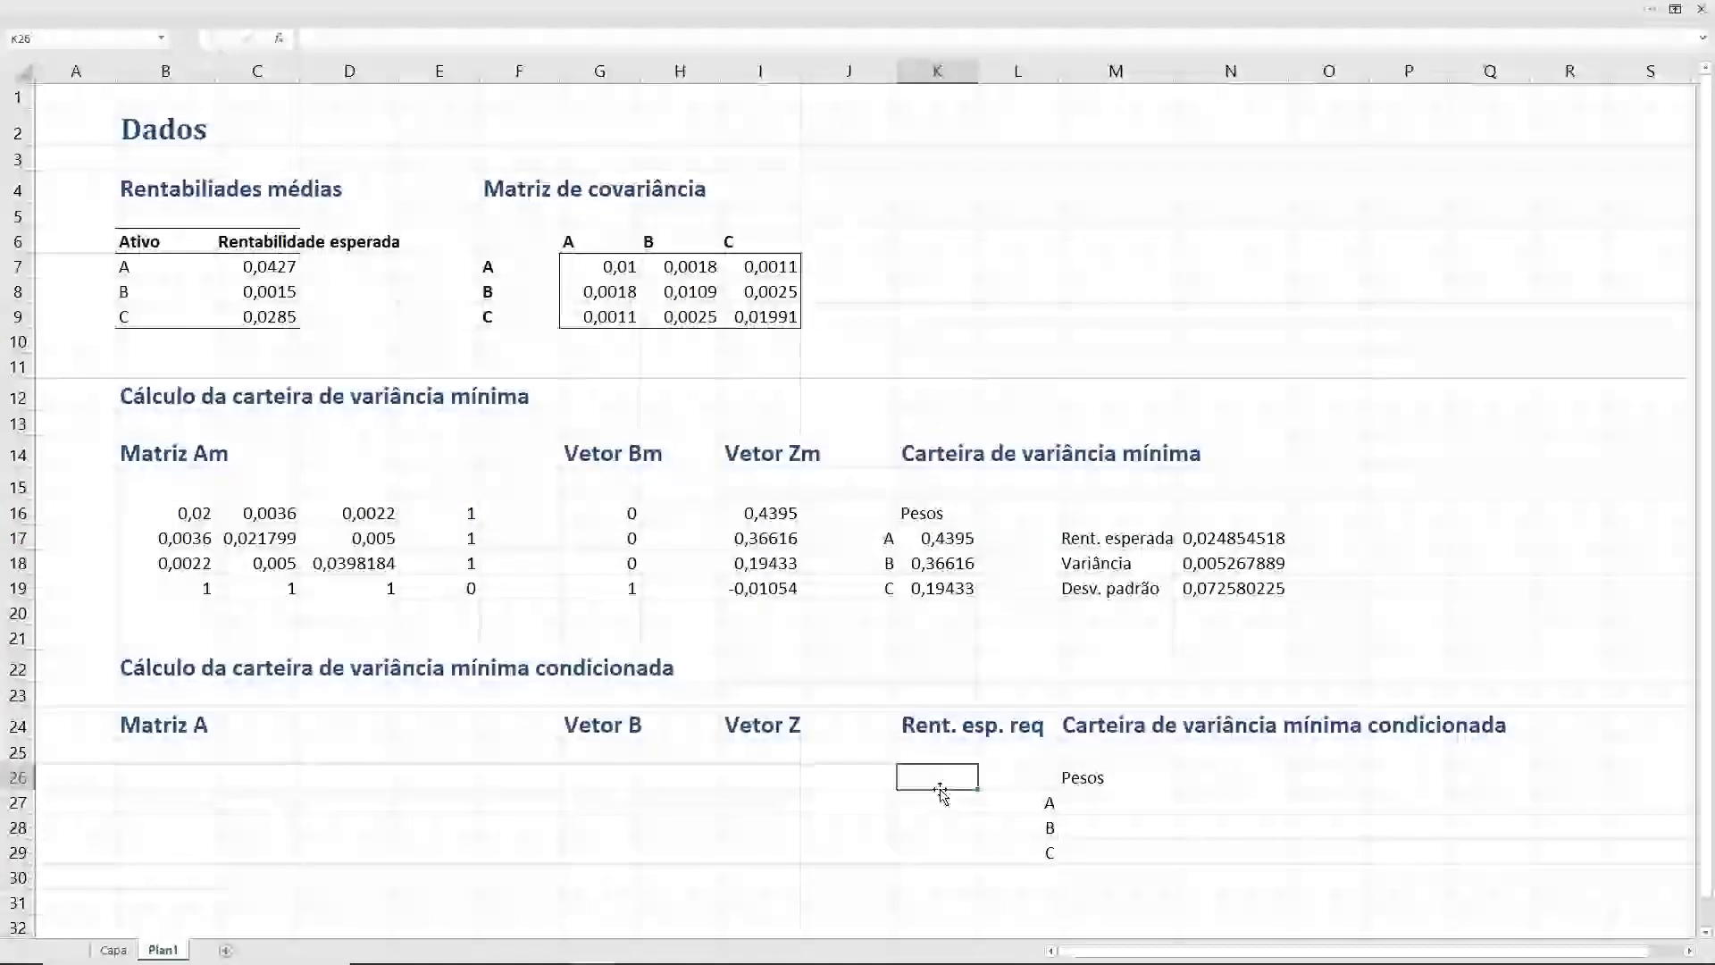
pyautogui.write('9%')
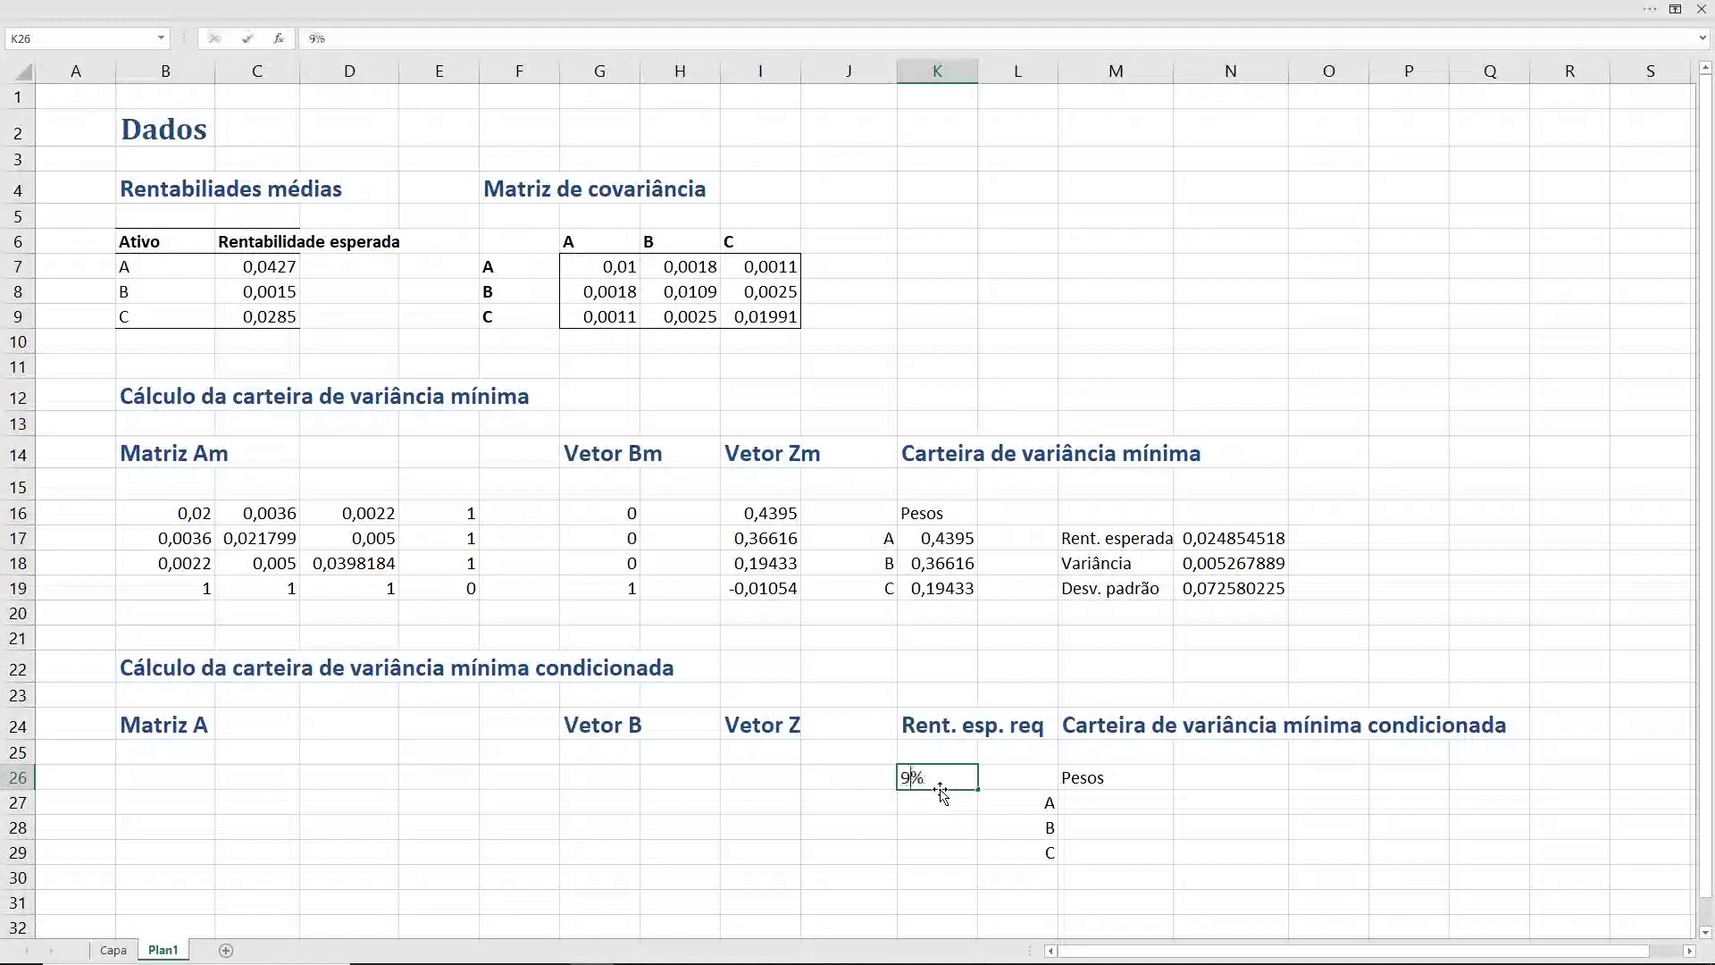
pyautogui.hotkey('ctrl', 'Return')
pyautogui.press('Return')
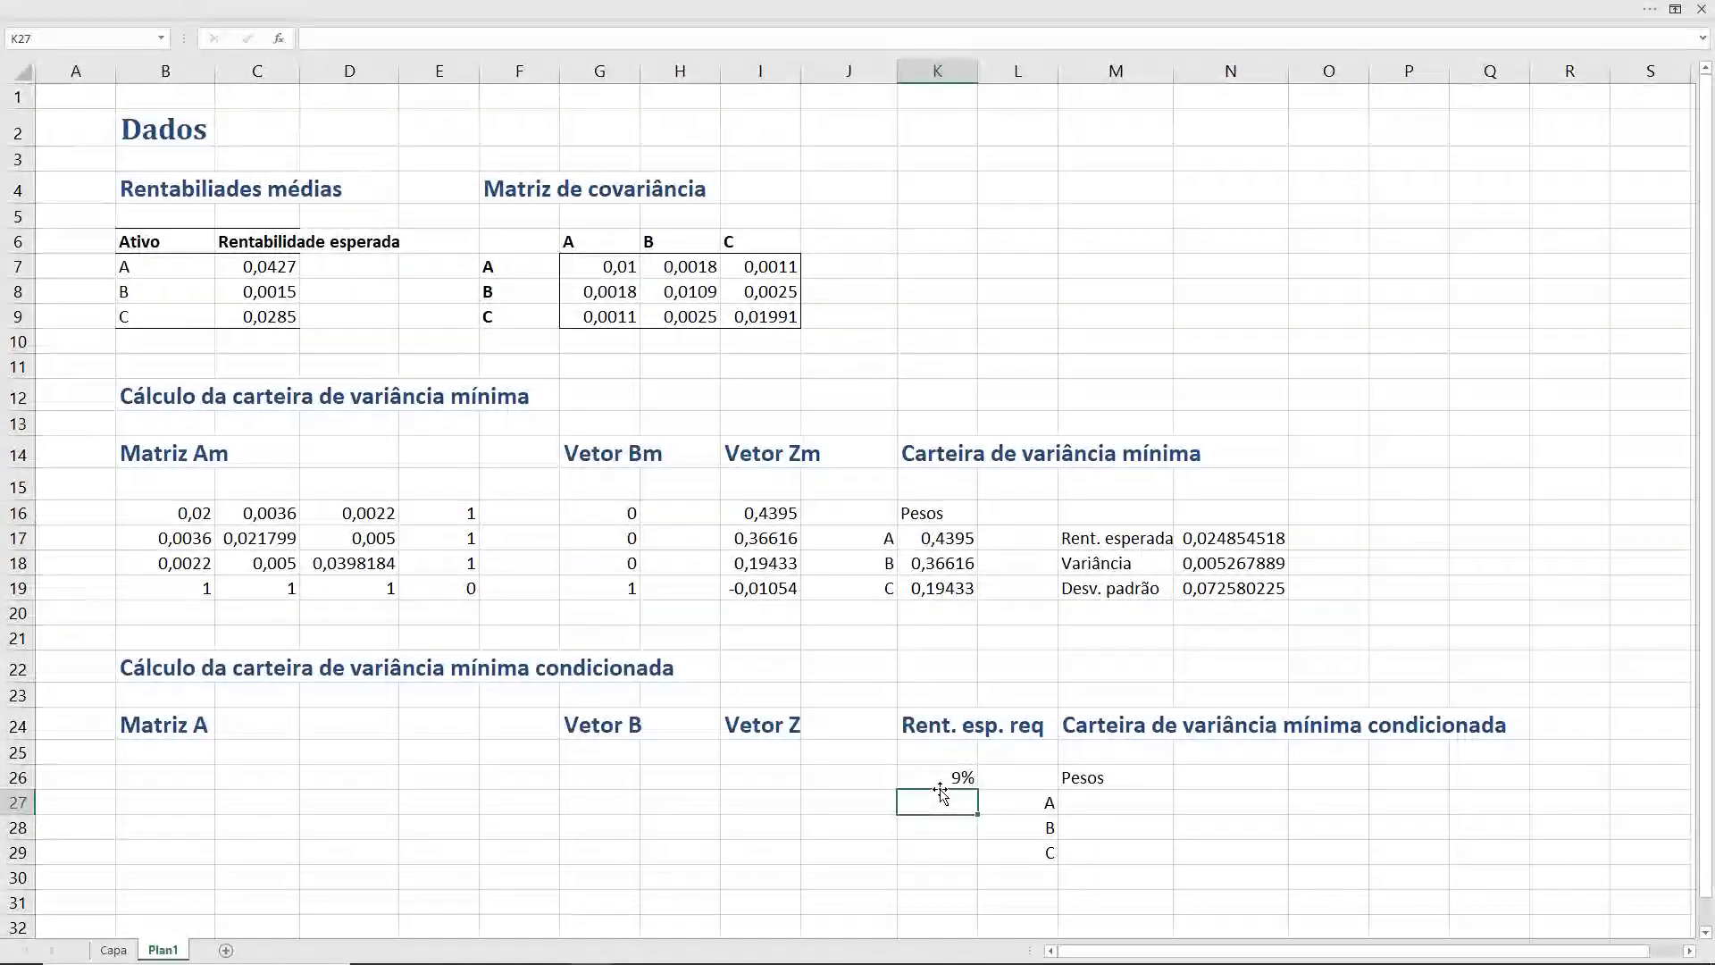
pyautogui.press('Up')
pyautogui.press('Up')
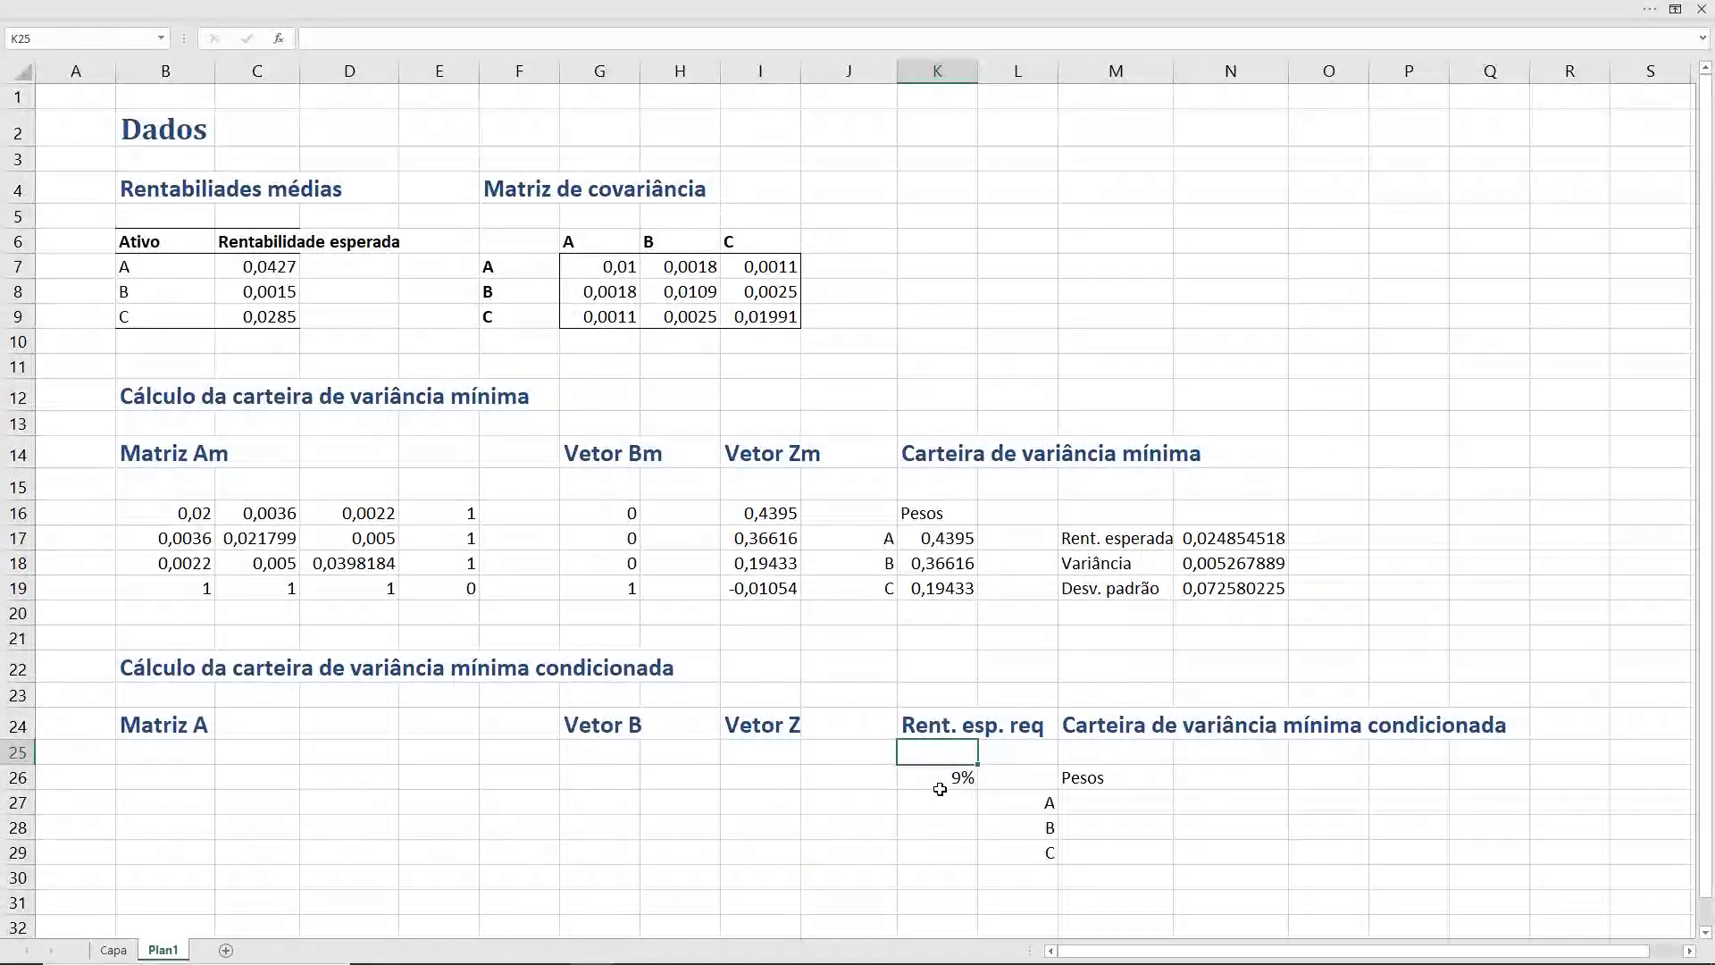
pyautogui.click(940, 788)
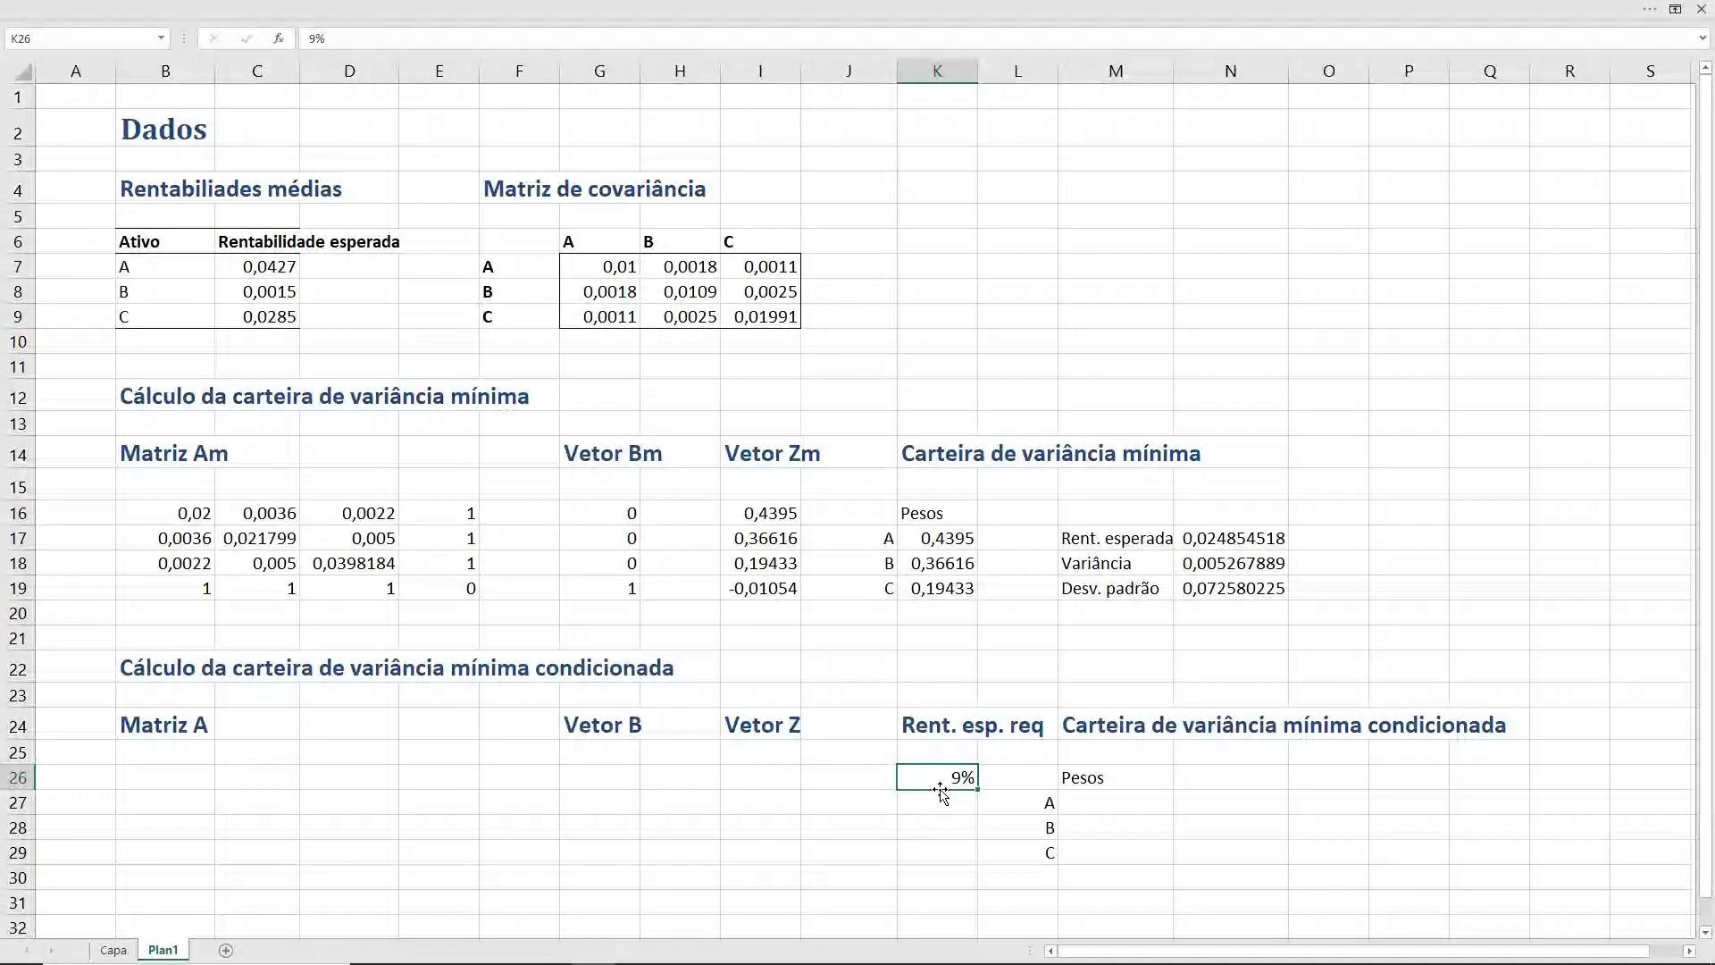
pyautogui.click(67, 35)
pyautogui.write('resp')
pyautogui.write('r')
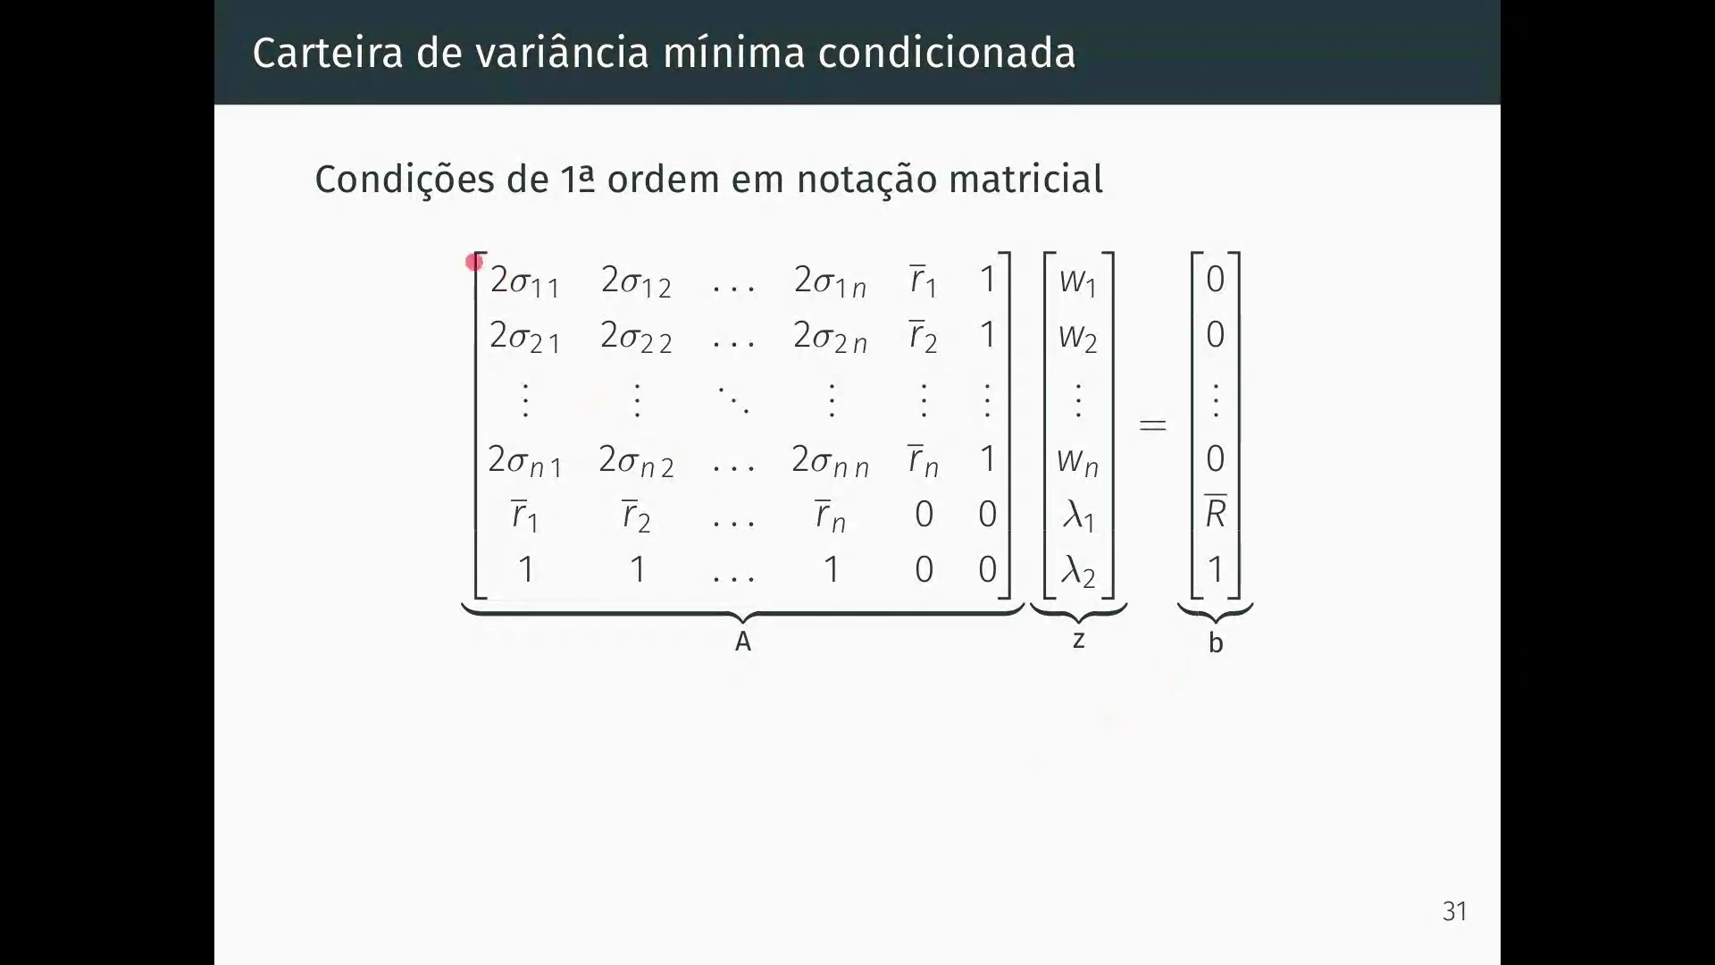
# - Spotlight matrix A on slide 31: its r̄ column, ones column, bottom rows and zero block
pyautogui.moveTo(477, 247); pyautogui.dragTo(886, 488)
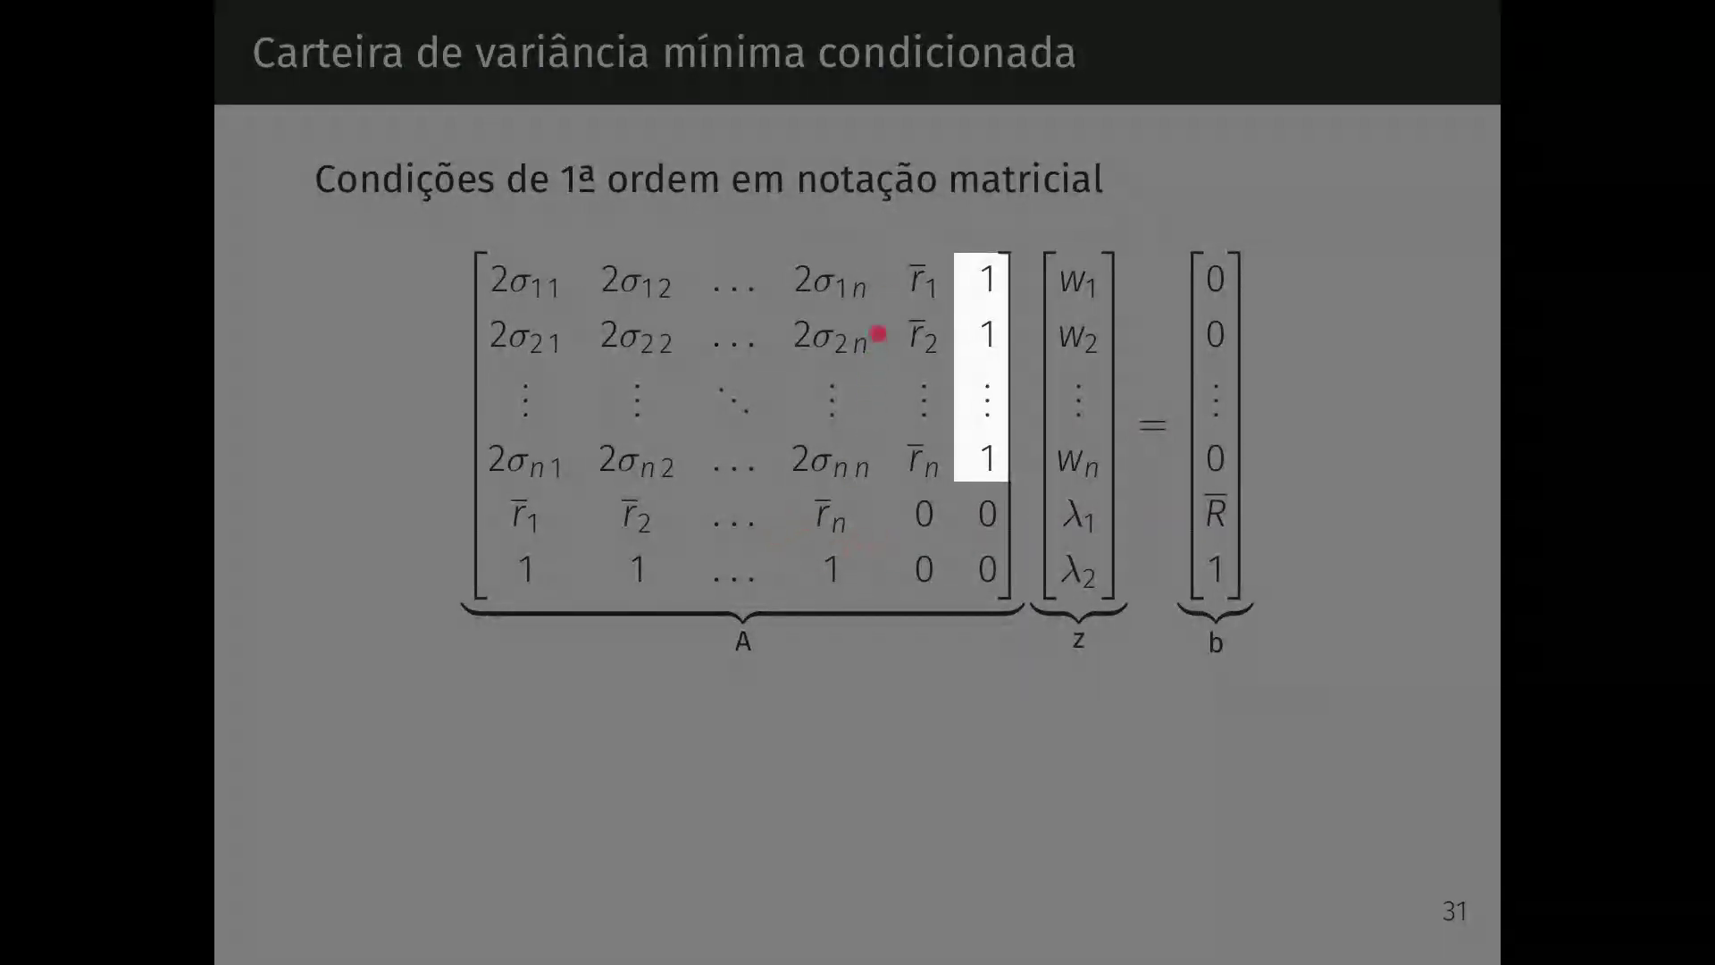
pyautogui.press('Right')
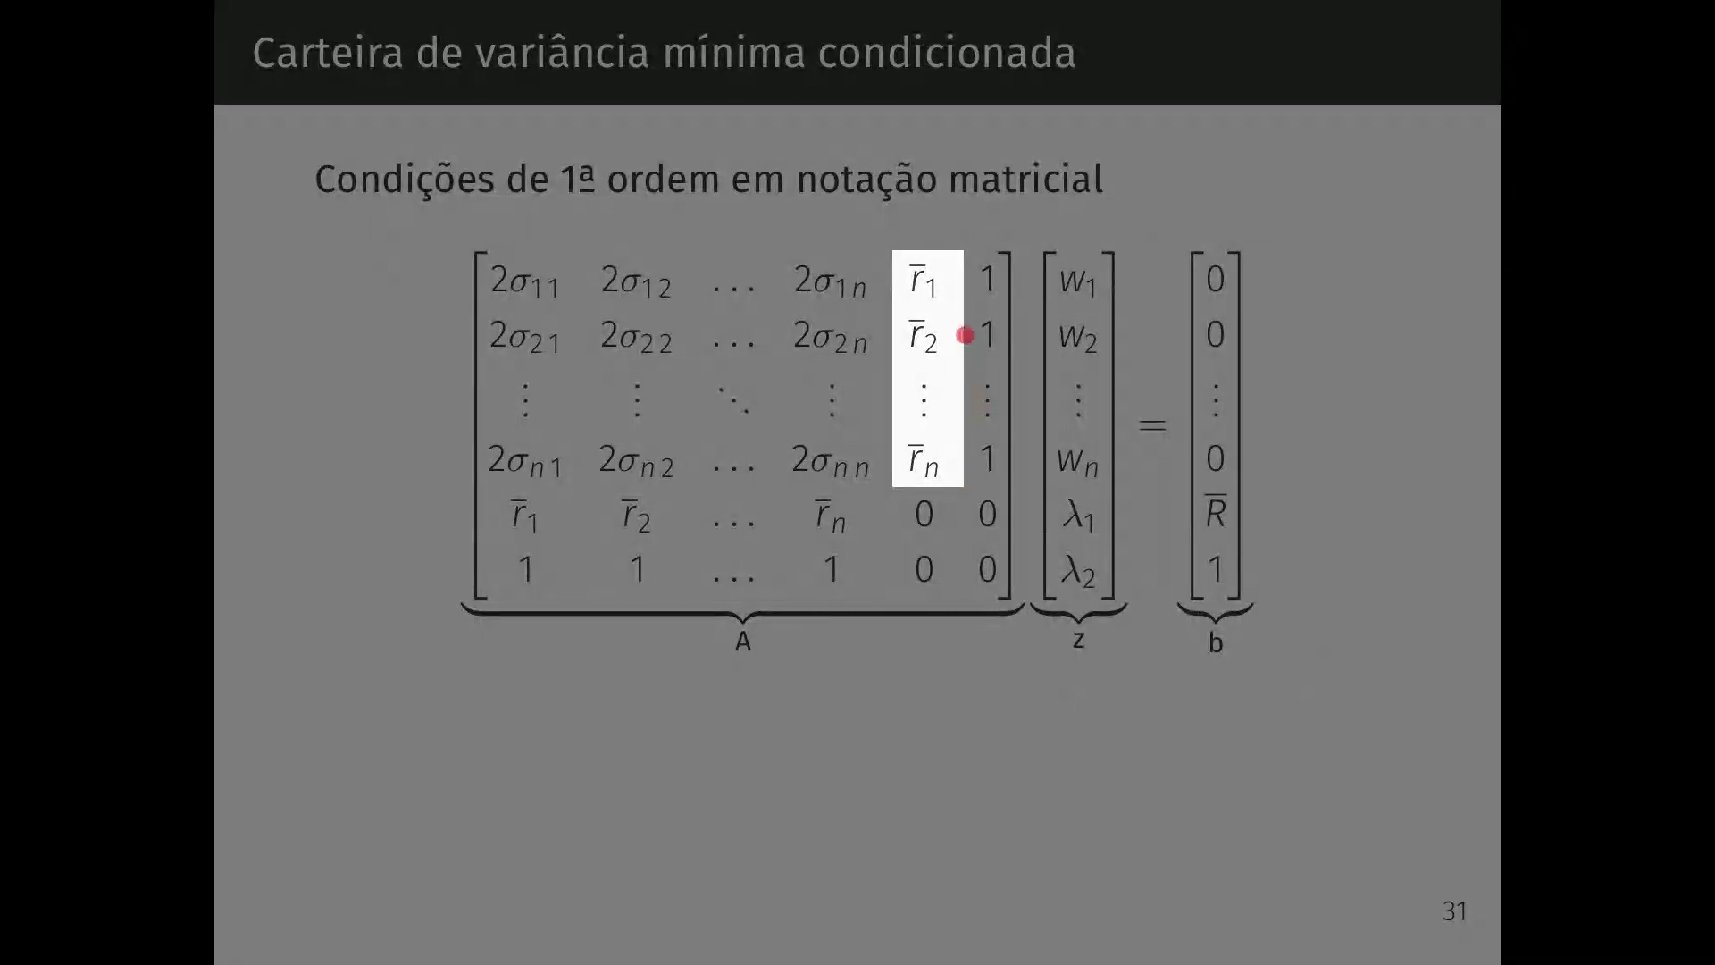
pyautogui.press('Right')
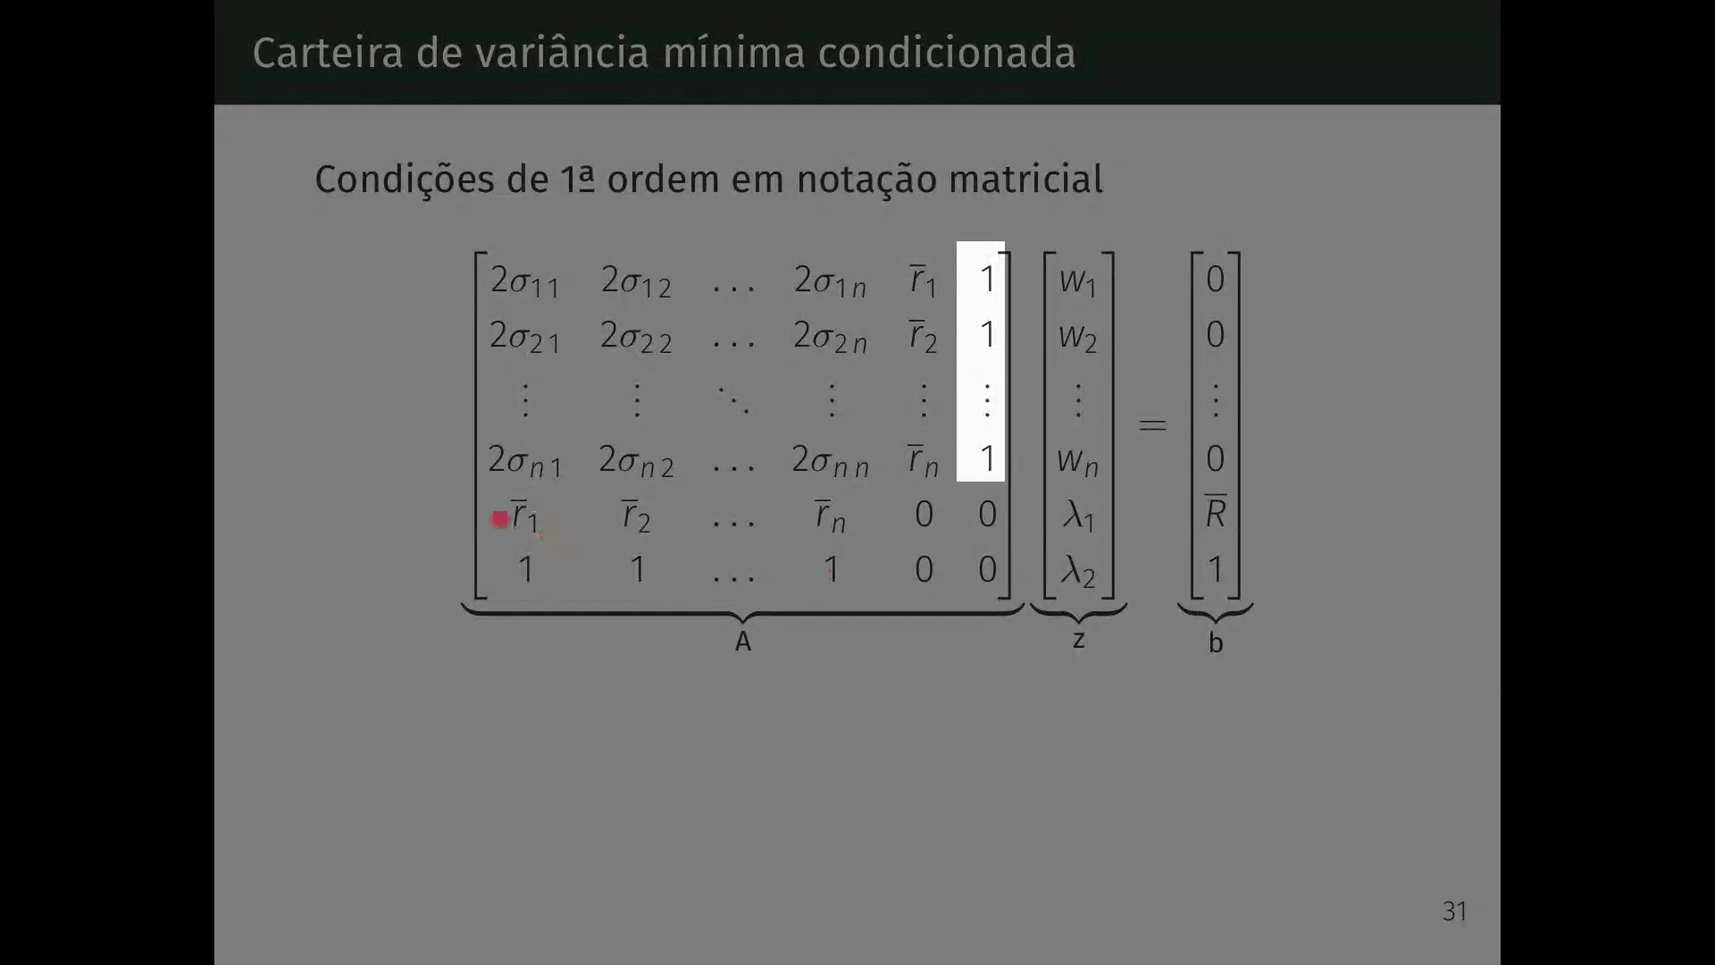
pyautogui.press('Right')
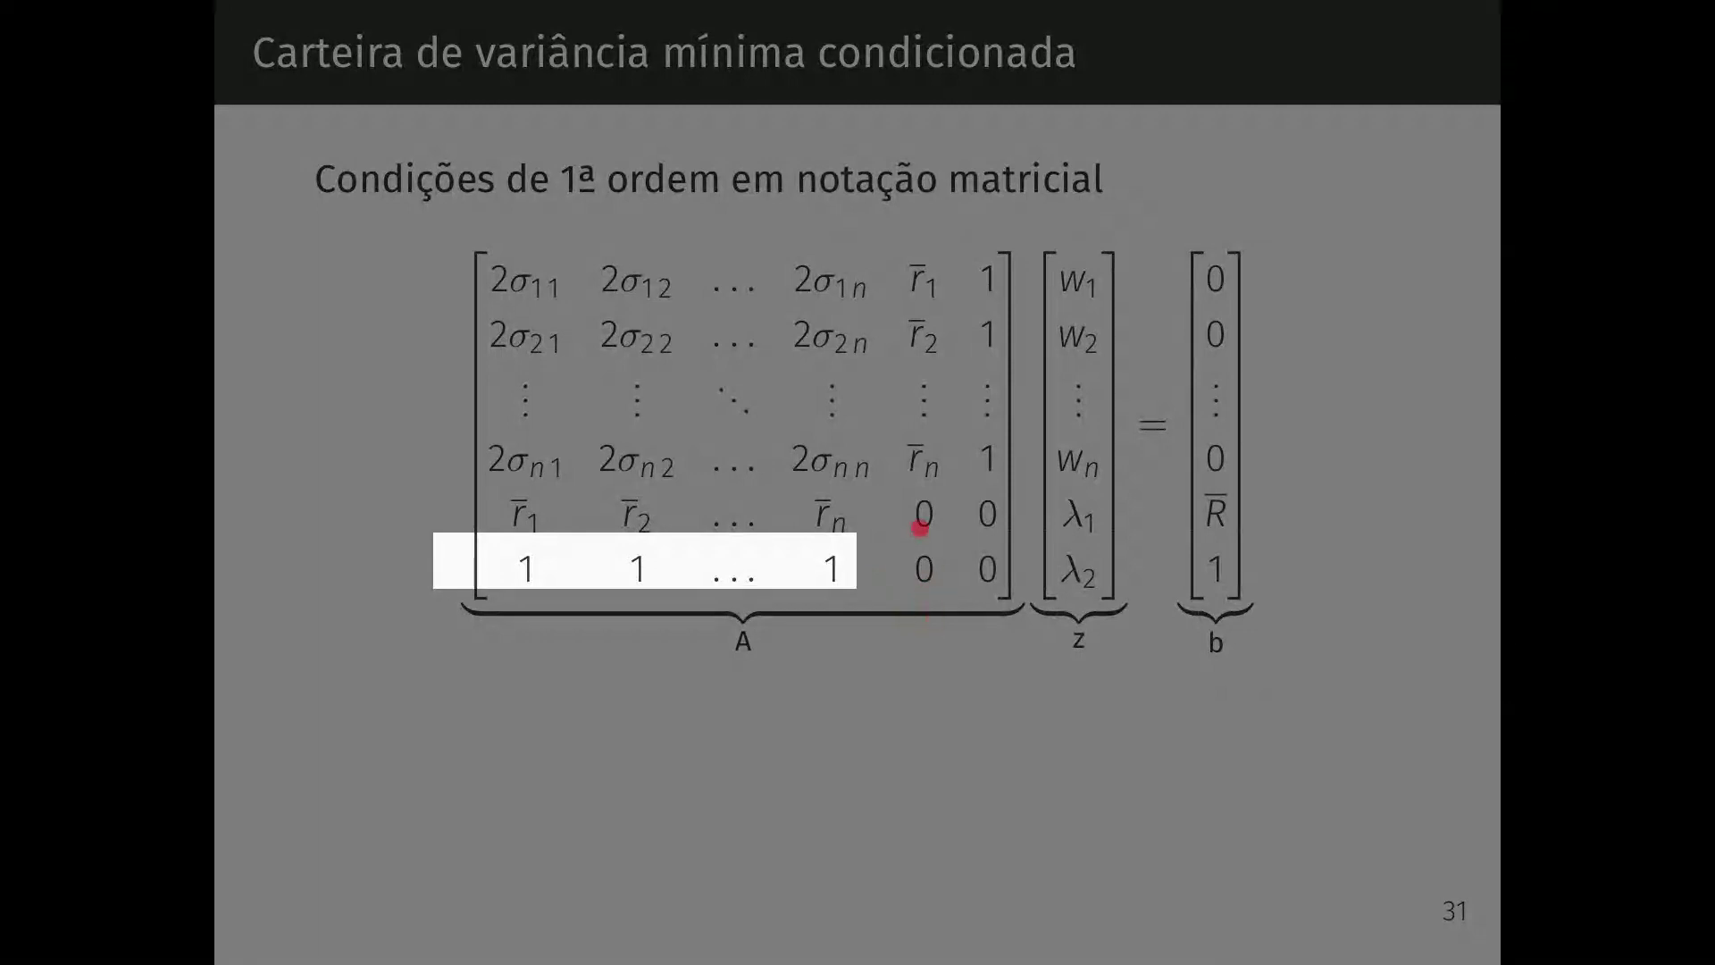
pyautogui.moveTo(894, 491); pyautogui.dragTo(1010, 604)
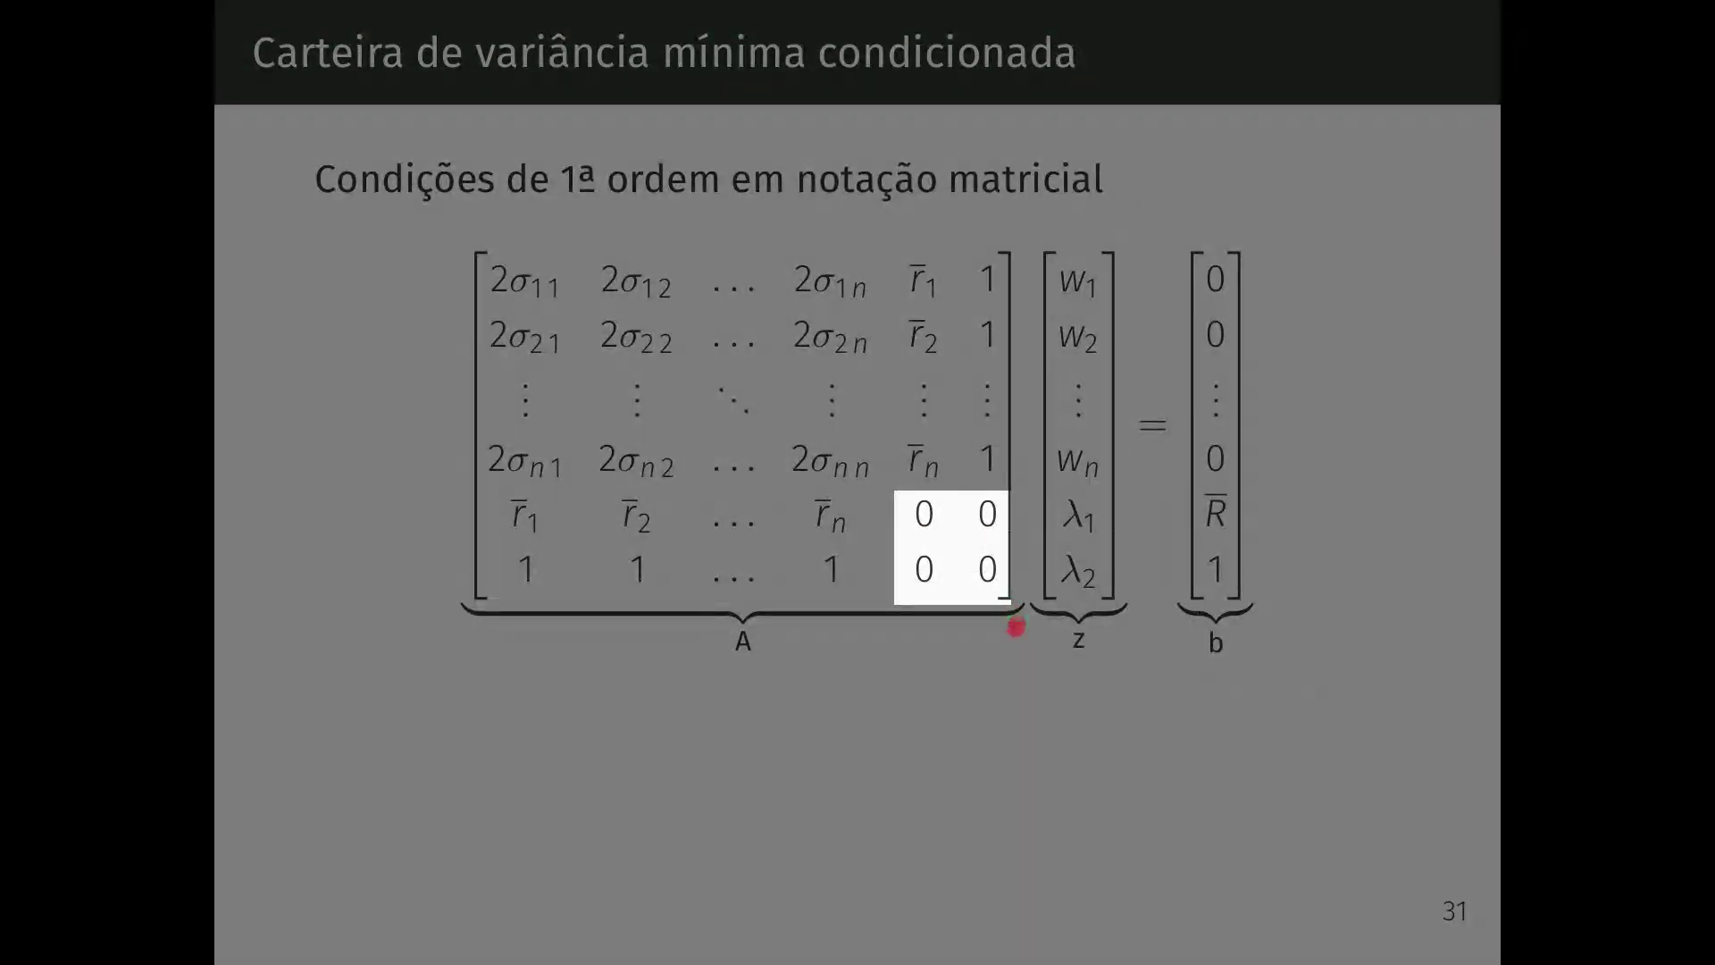
pyautogui.click(920, 635)
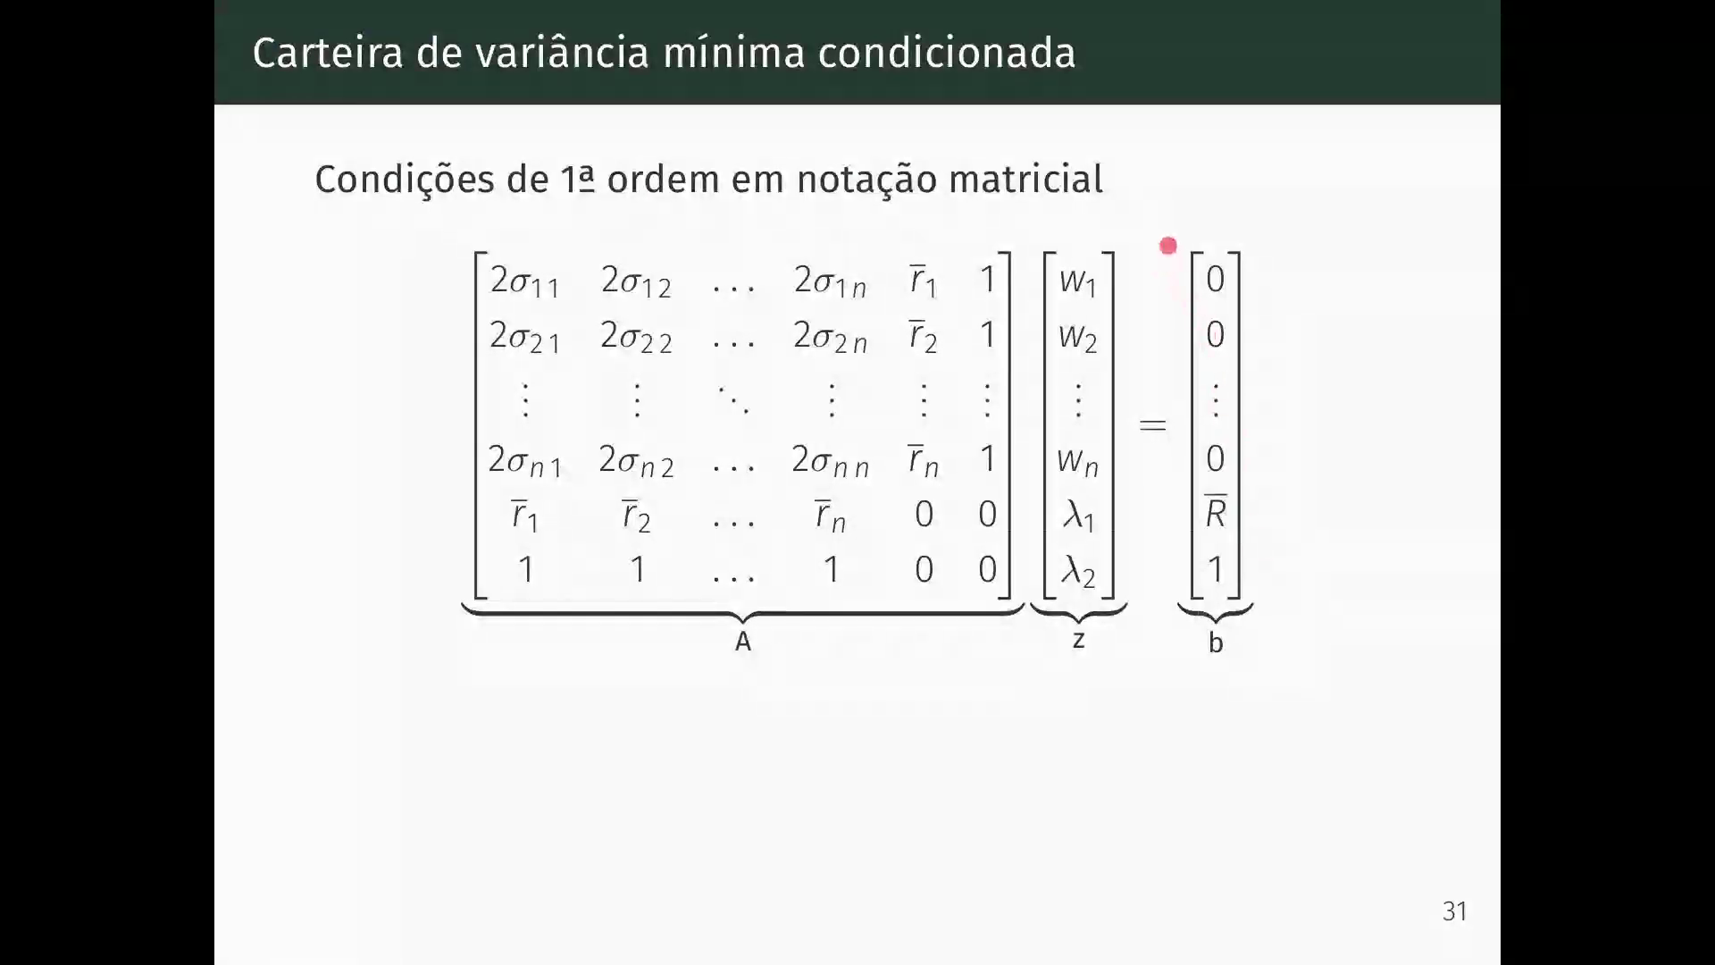
# - Spotlight vector b on the slide, including its zeros and R̄
pyautogui.moveTo(1168, 239); pyautogui.dragTo(1260, 493)
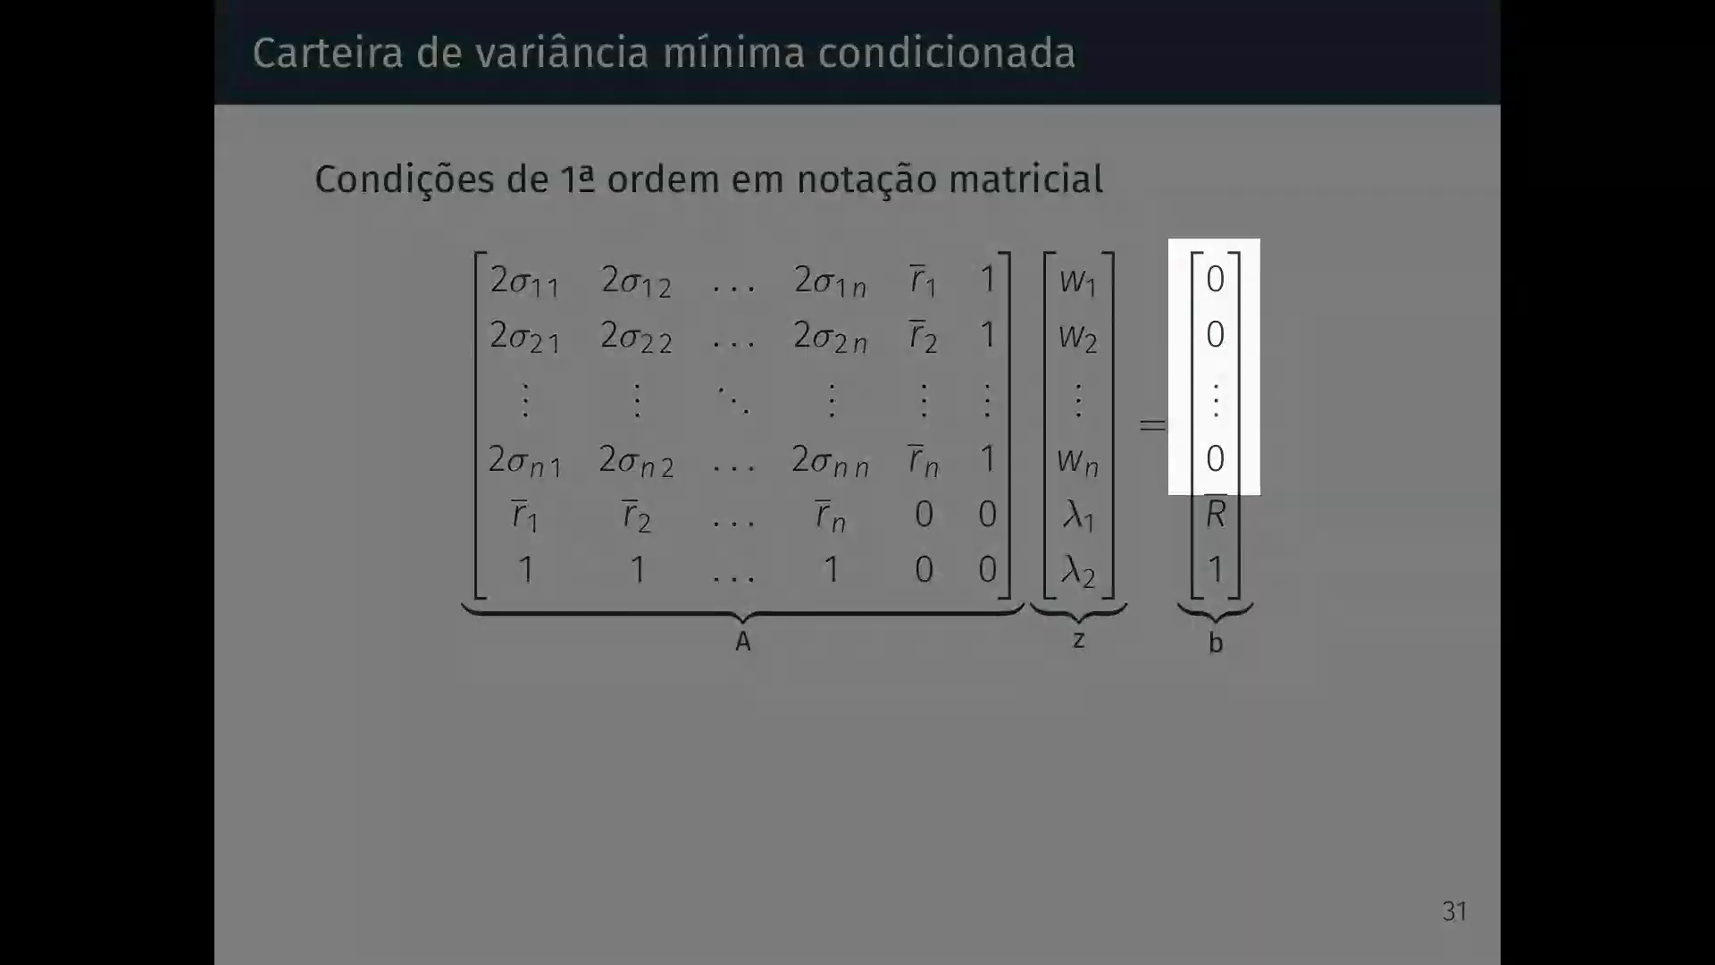
pyautogui.moveTo(1260, 493); pyautogui.dragTo(1259, 540)
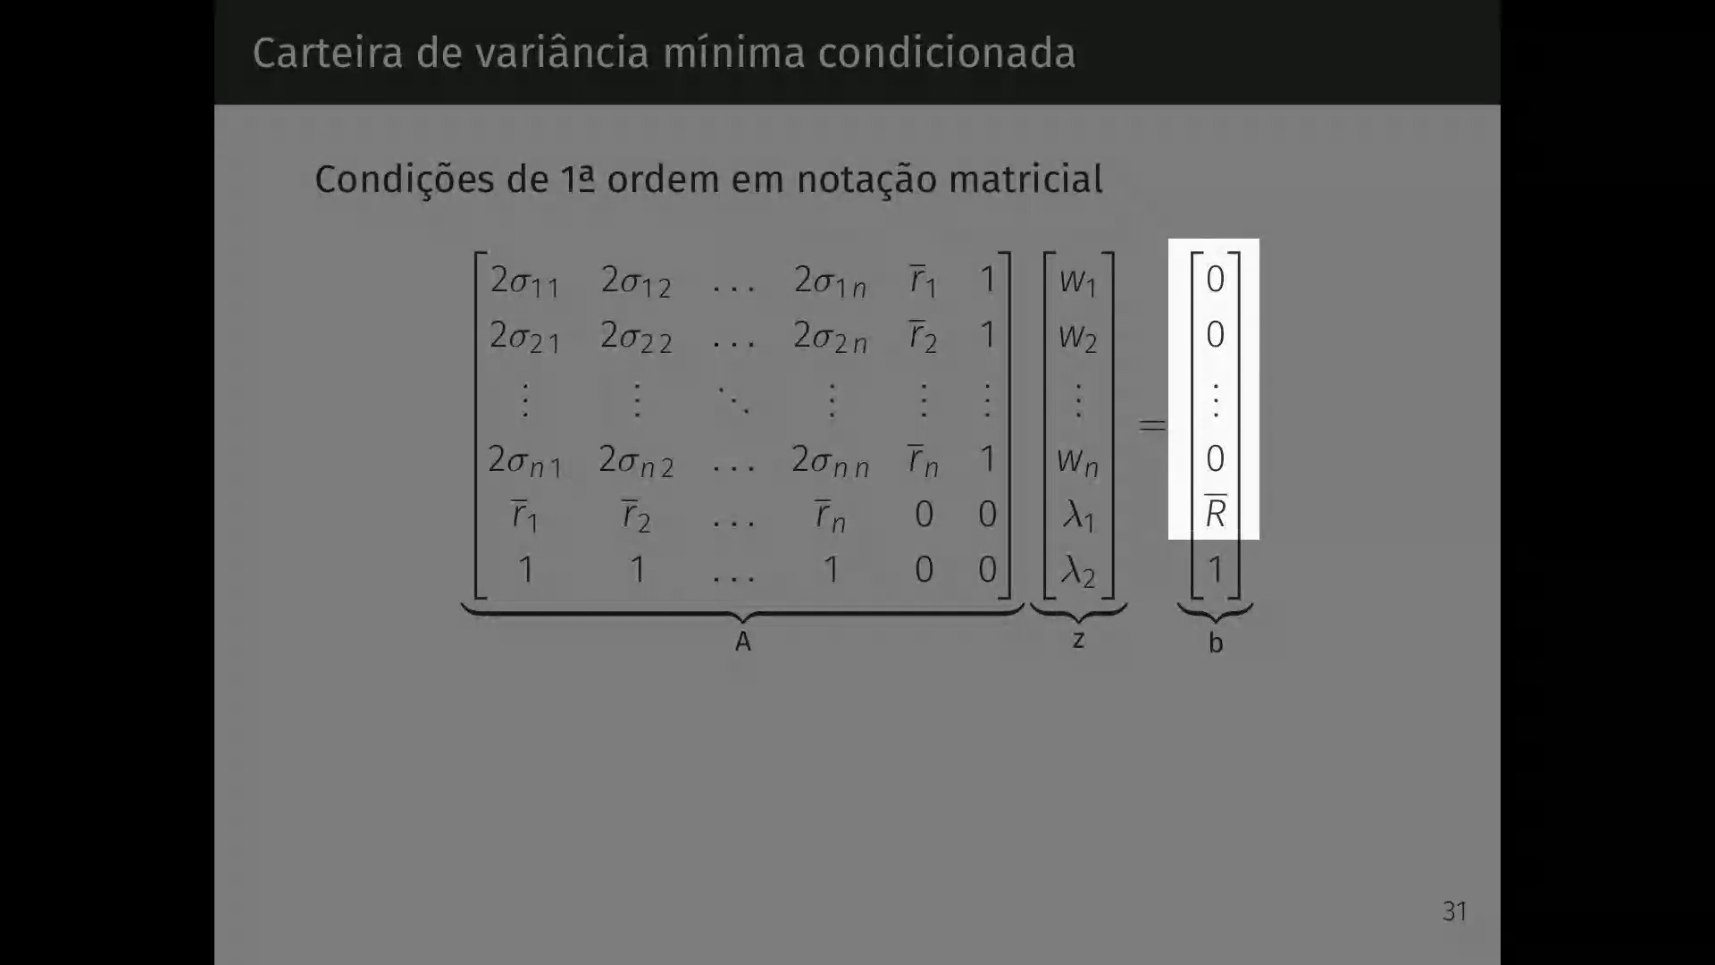
pyautogui.click(1259, 540)
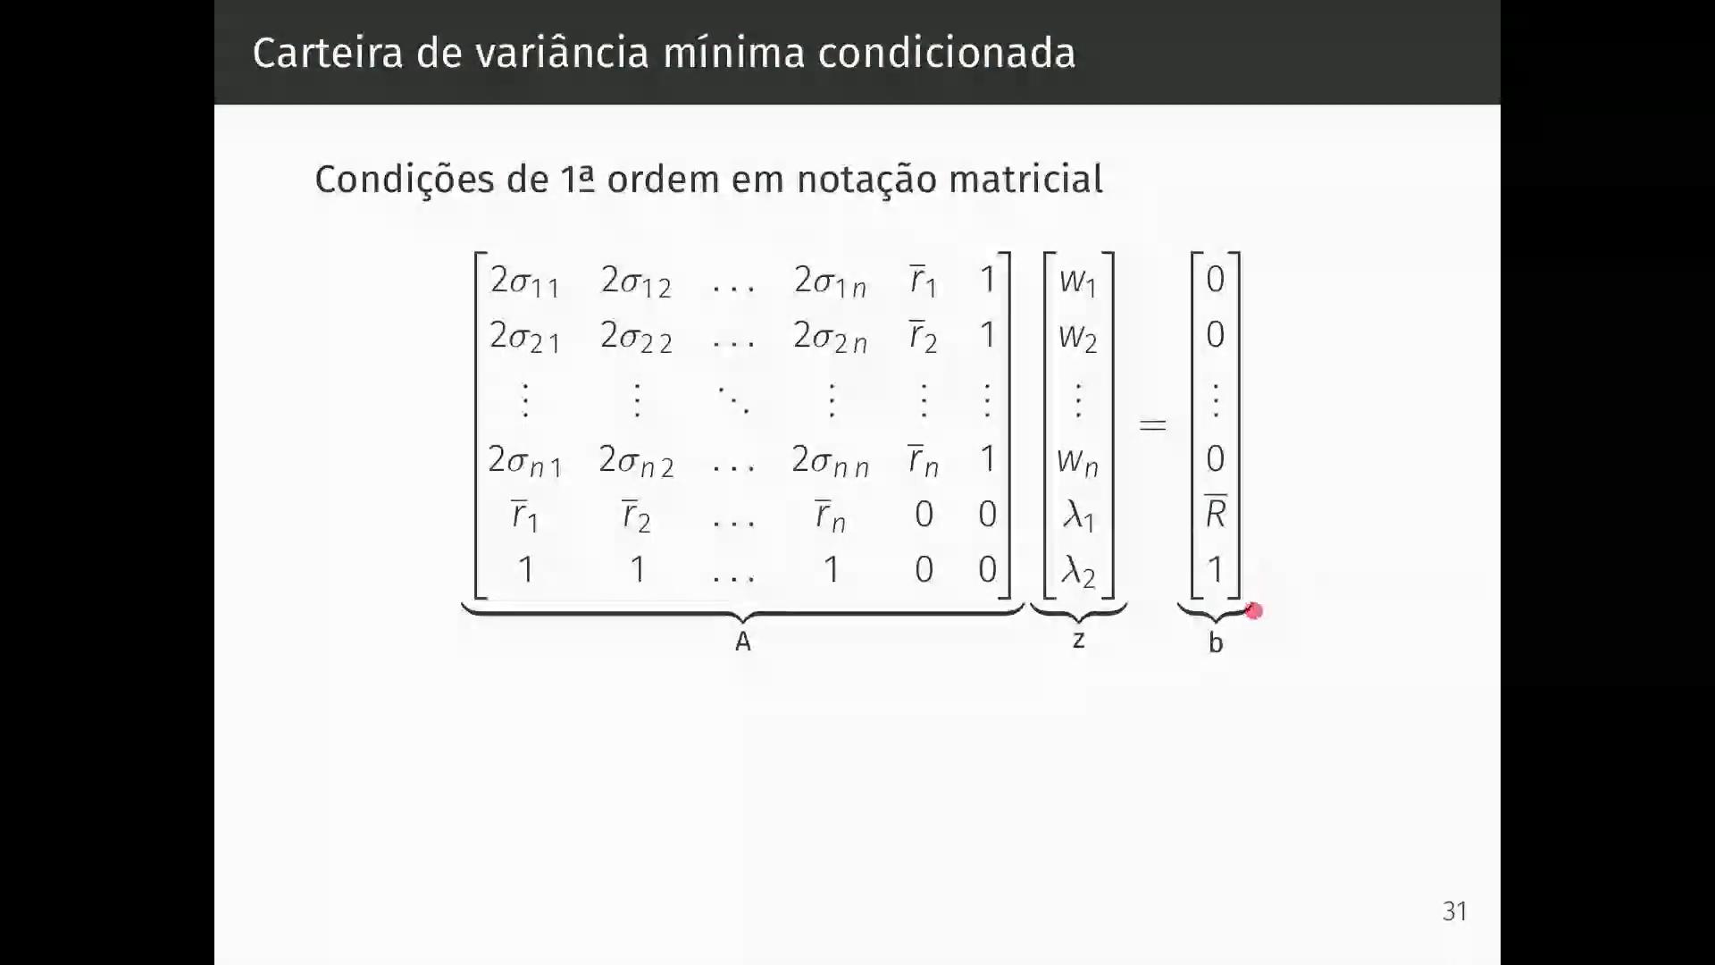
pyautogui.moveTo(1269, 600); pyautogui.dragTo(1169, 219)
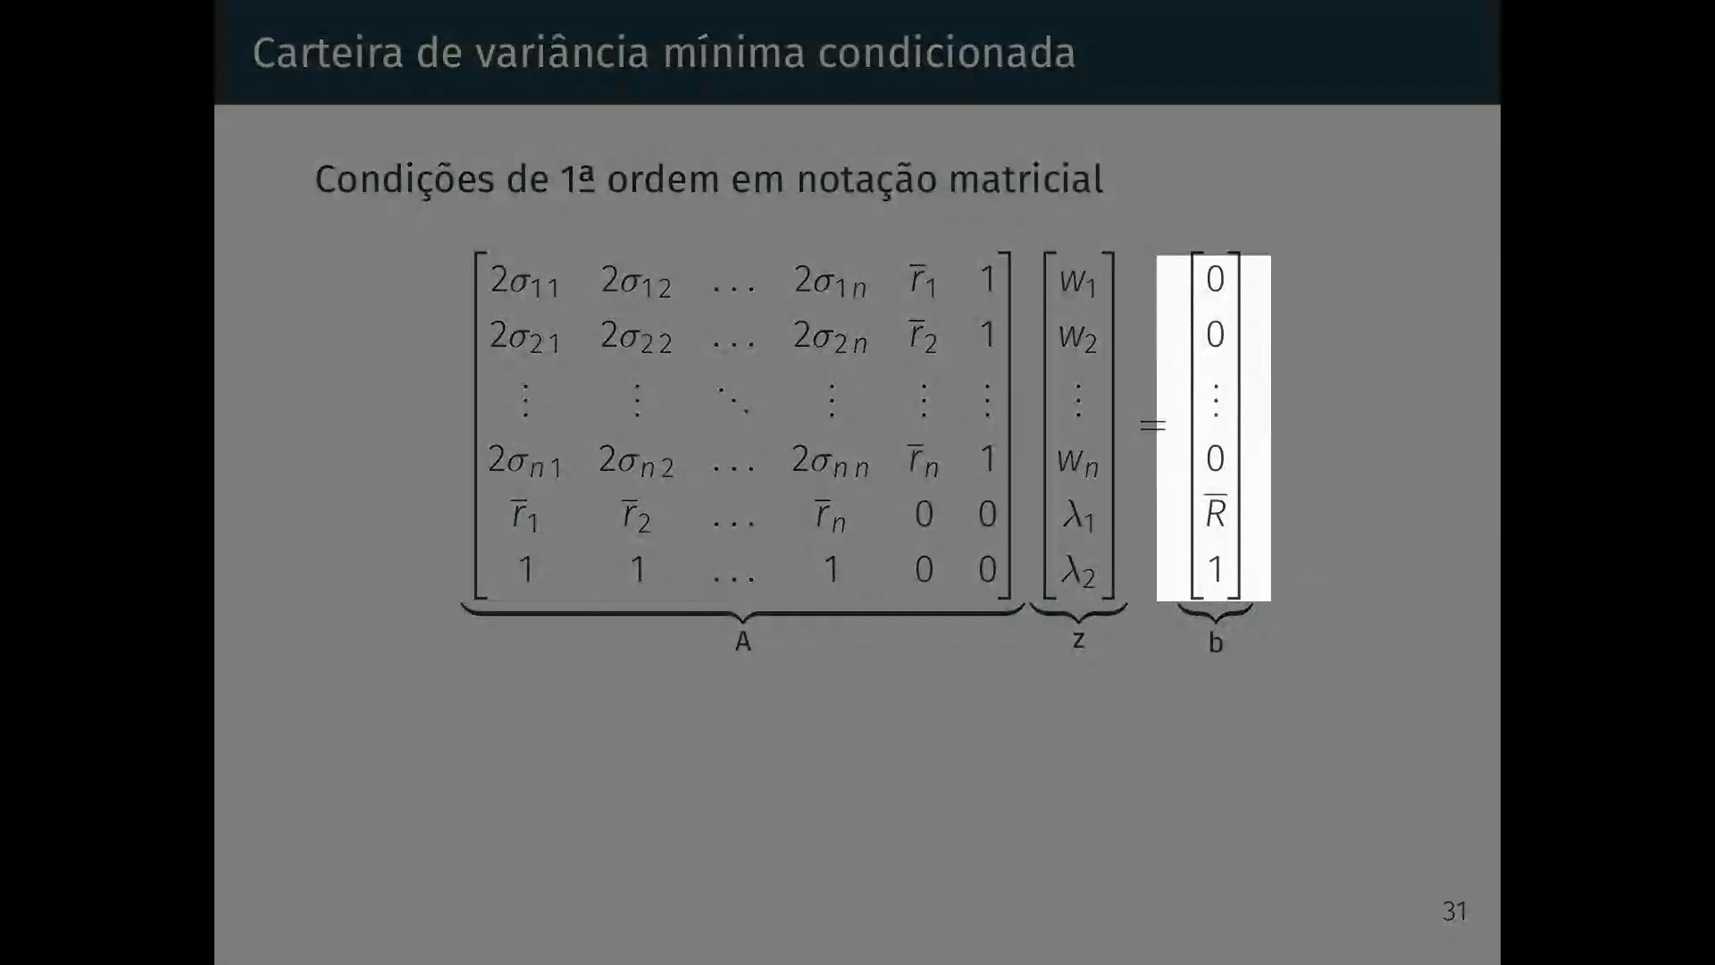
pyautogui.click(1139, 670)
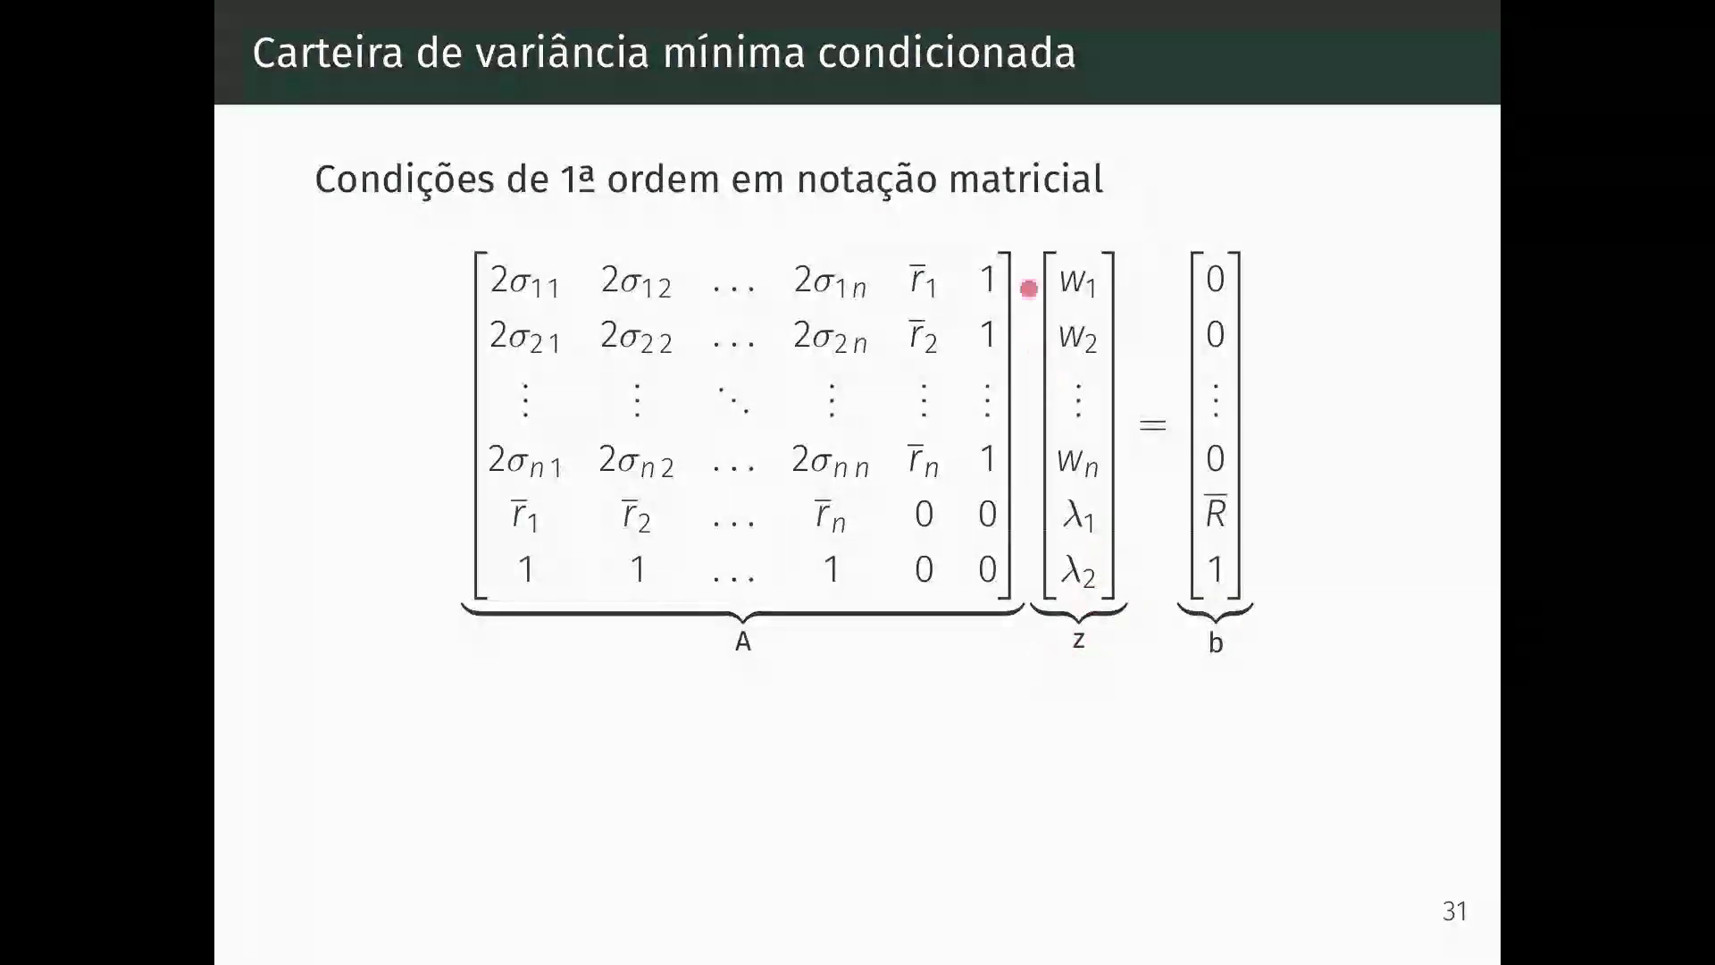
# - Spotlight the weights w and multipliers λ in z, then reveal z = A⁻¹b and return to Excel
pyautogui.moveTo(1030, 248); pyautogui.dragTo(1128, 490)
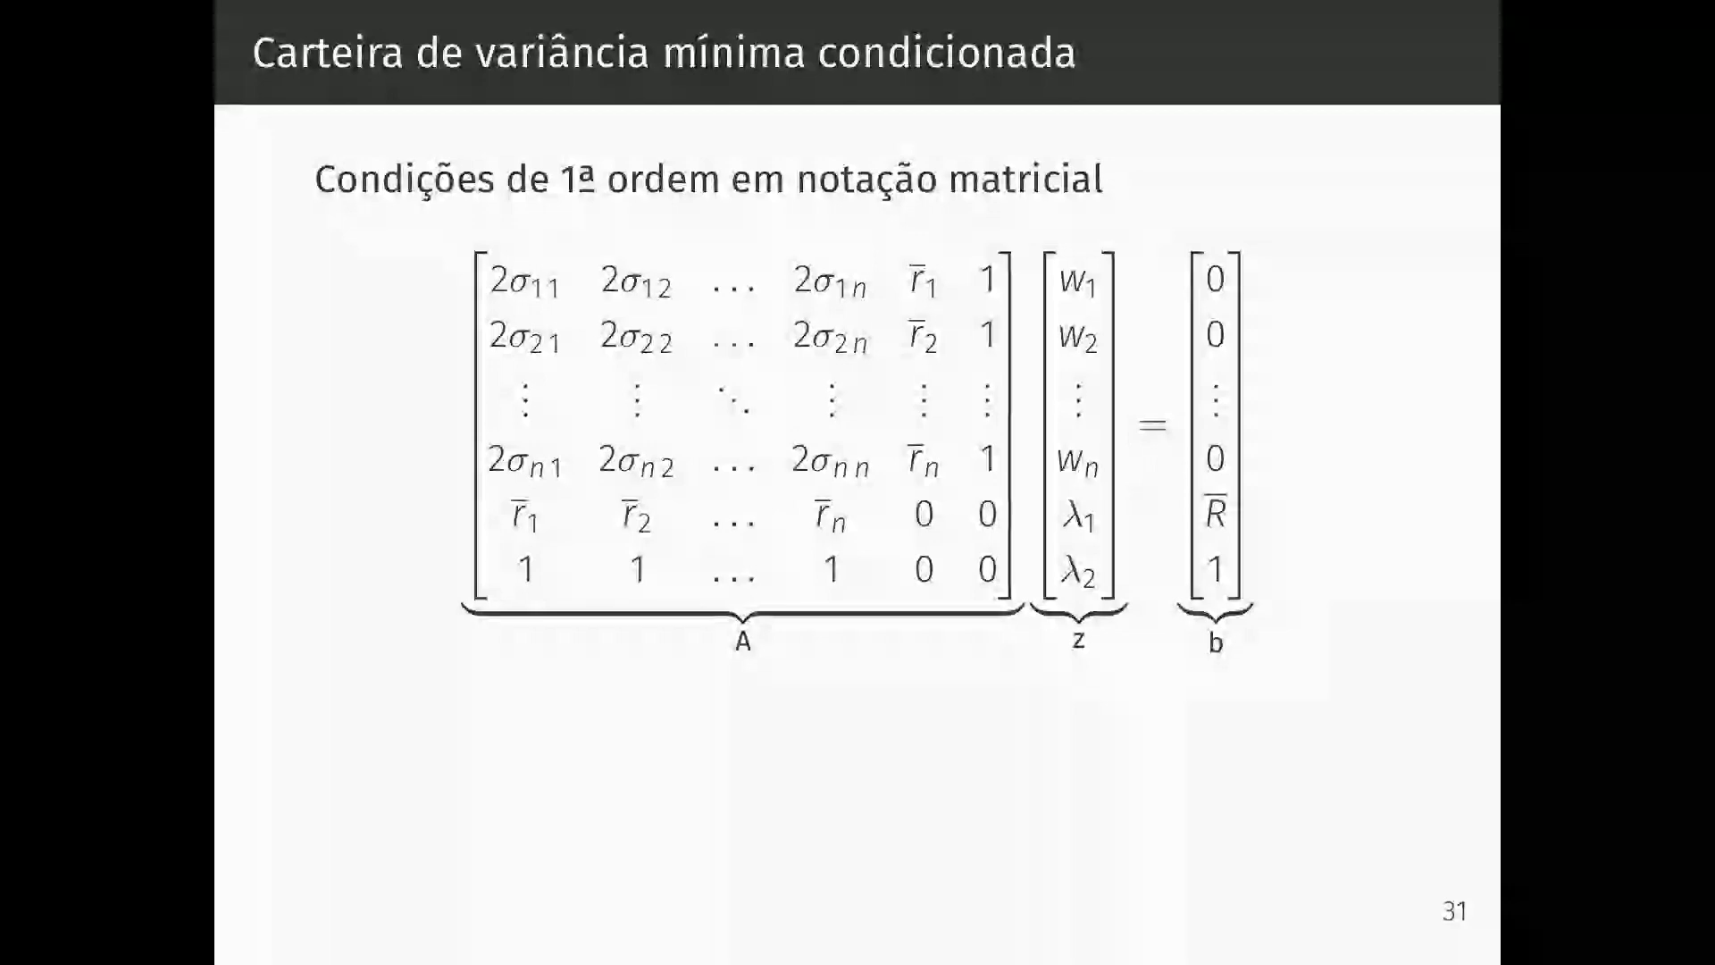
pyautogui.moveTo(1035, 498); pyautogui.dragTo(1135, 605)
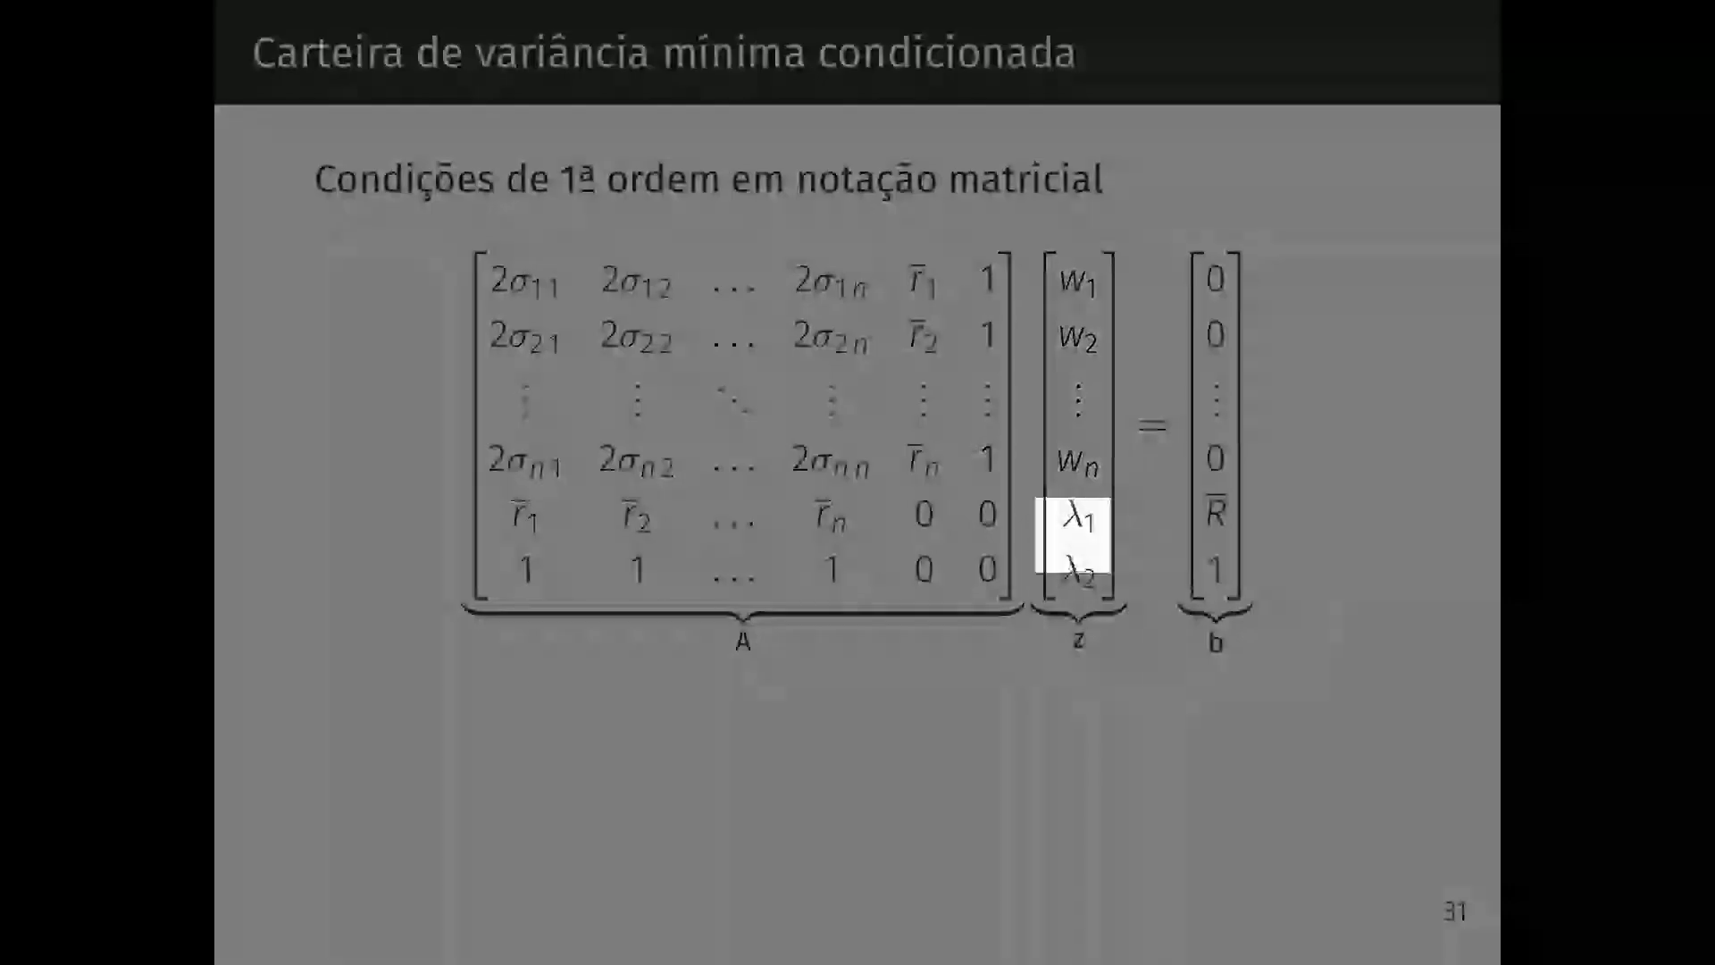
pyautogui.click(1128, 678)
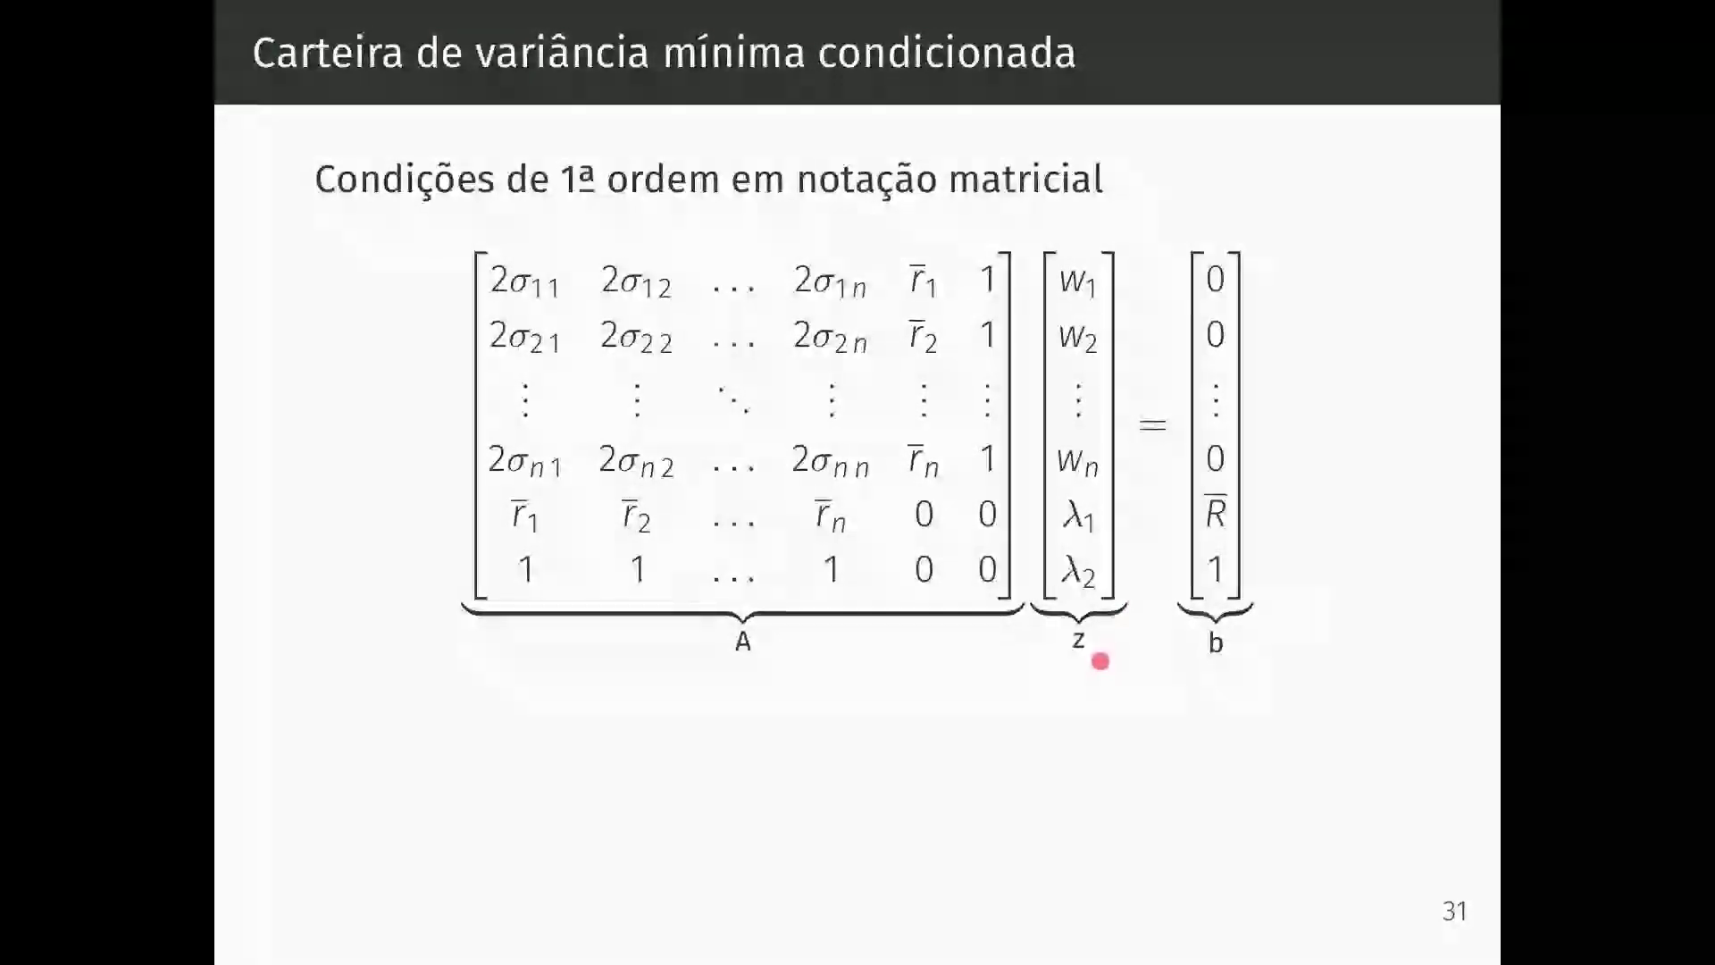
pyautogui.click(1100, 661)
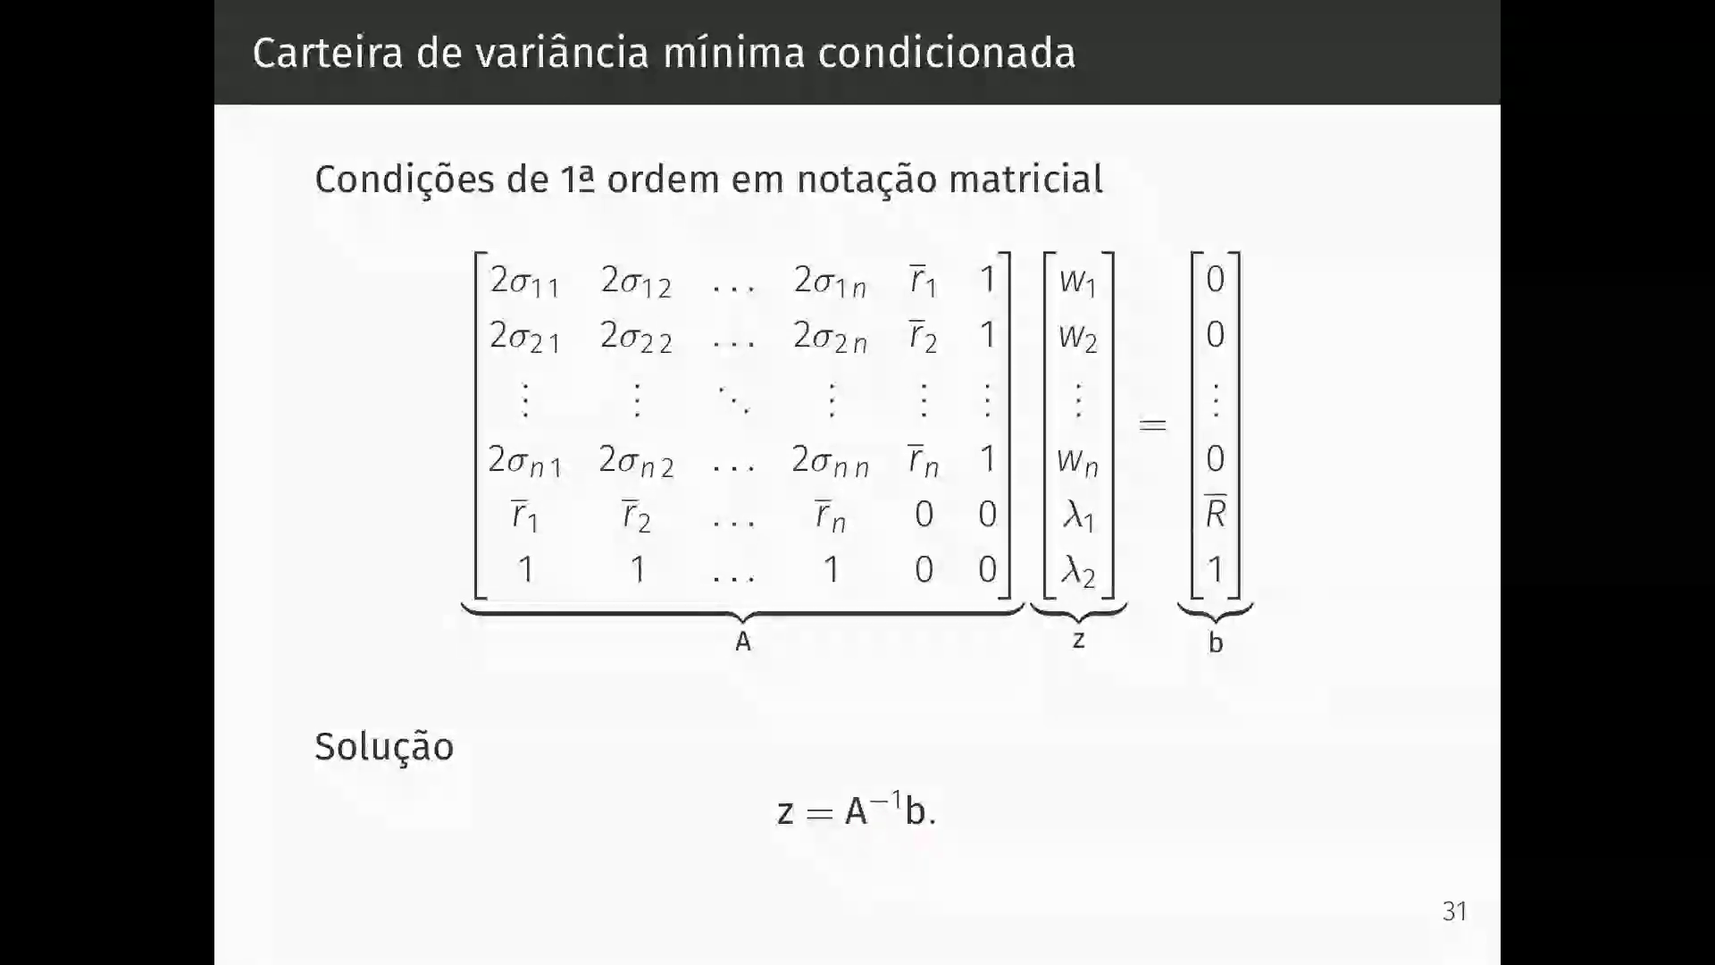
pyautogui.hotkey('alt', 'Tab')
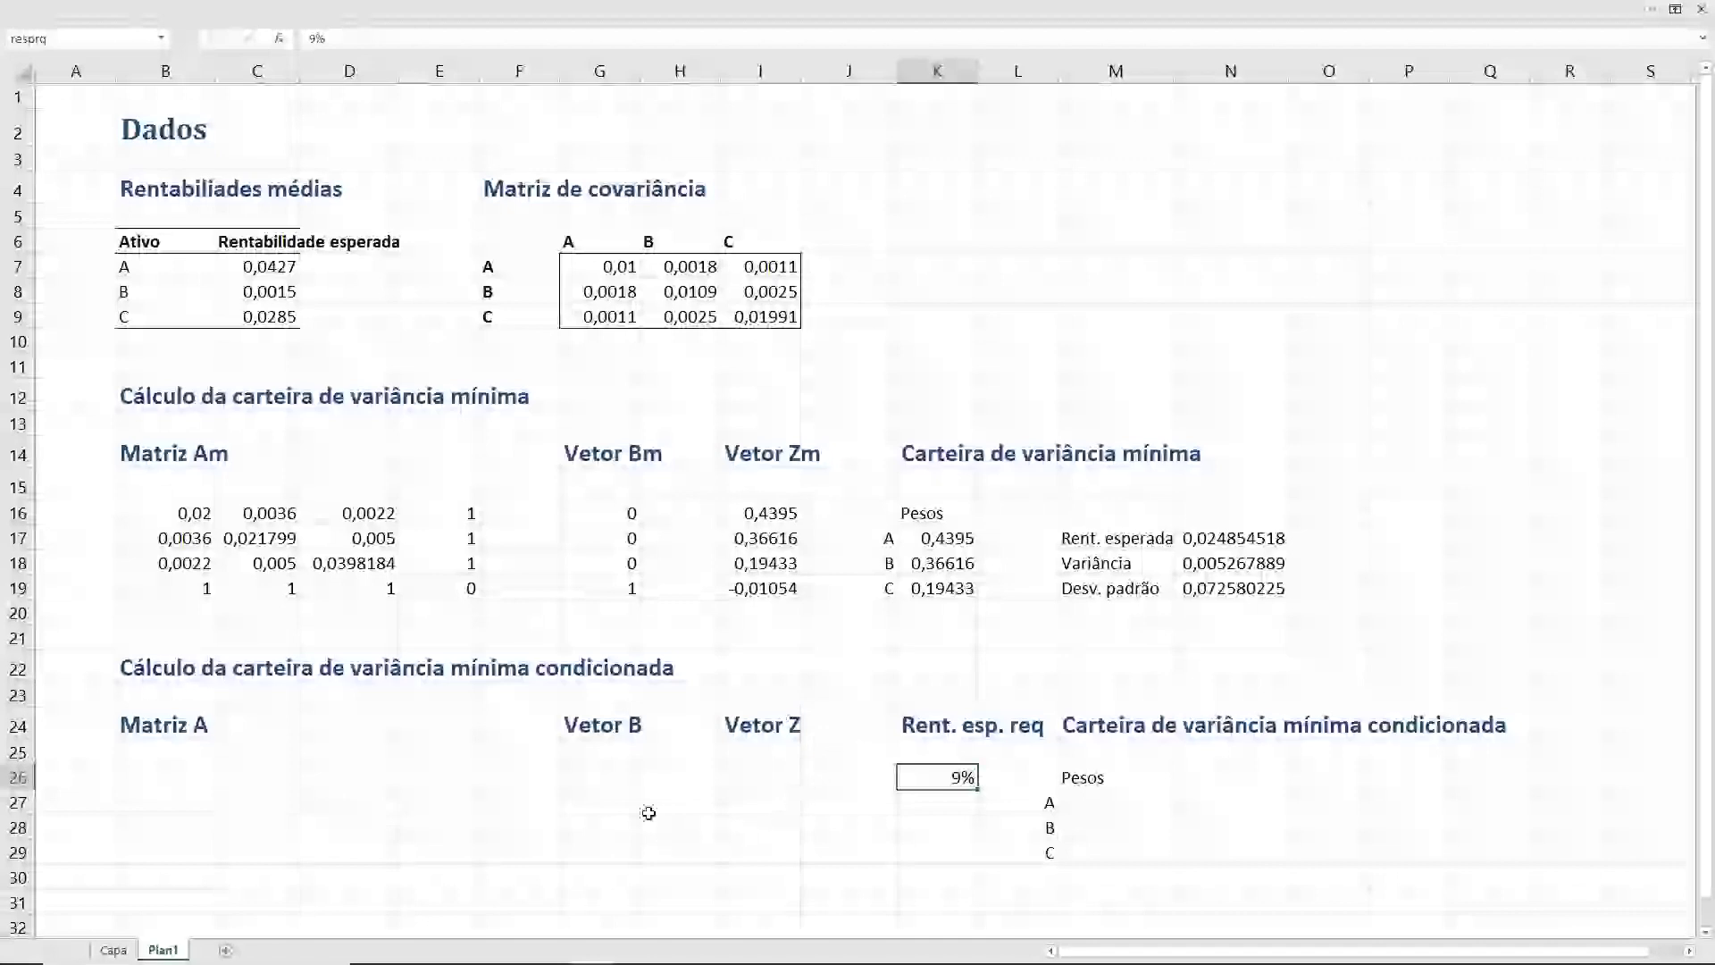
# - Fill B26:D28 with the array formula =2*mcov
pyautogui.scroll(-1, 639, 760)
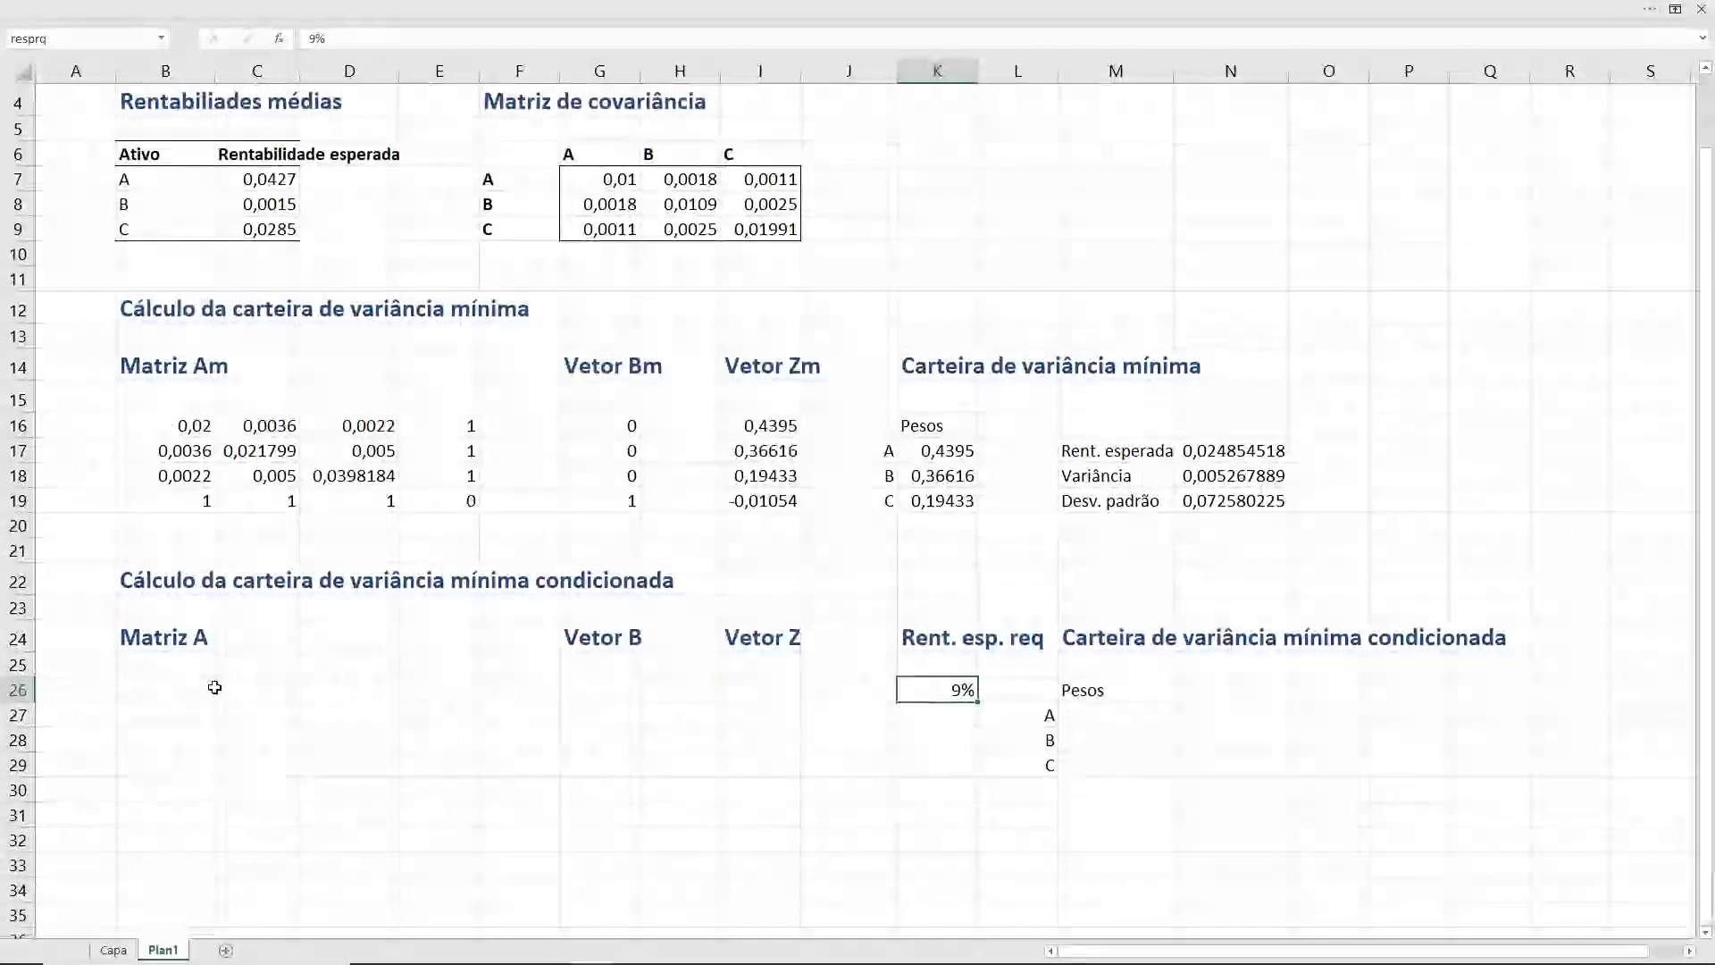
pyautogui.moveTo(191, 689); pyautogui.dragTo(315, 738)
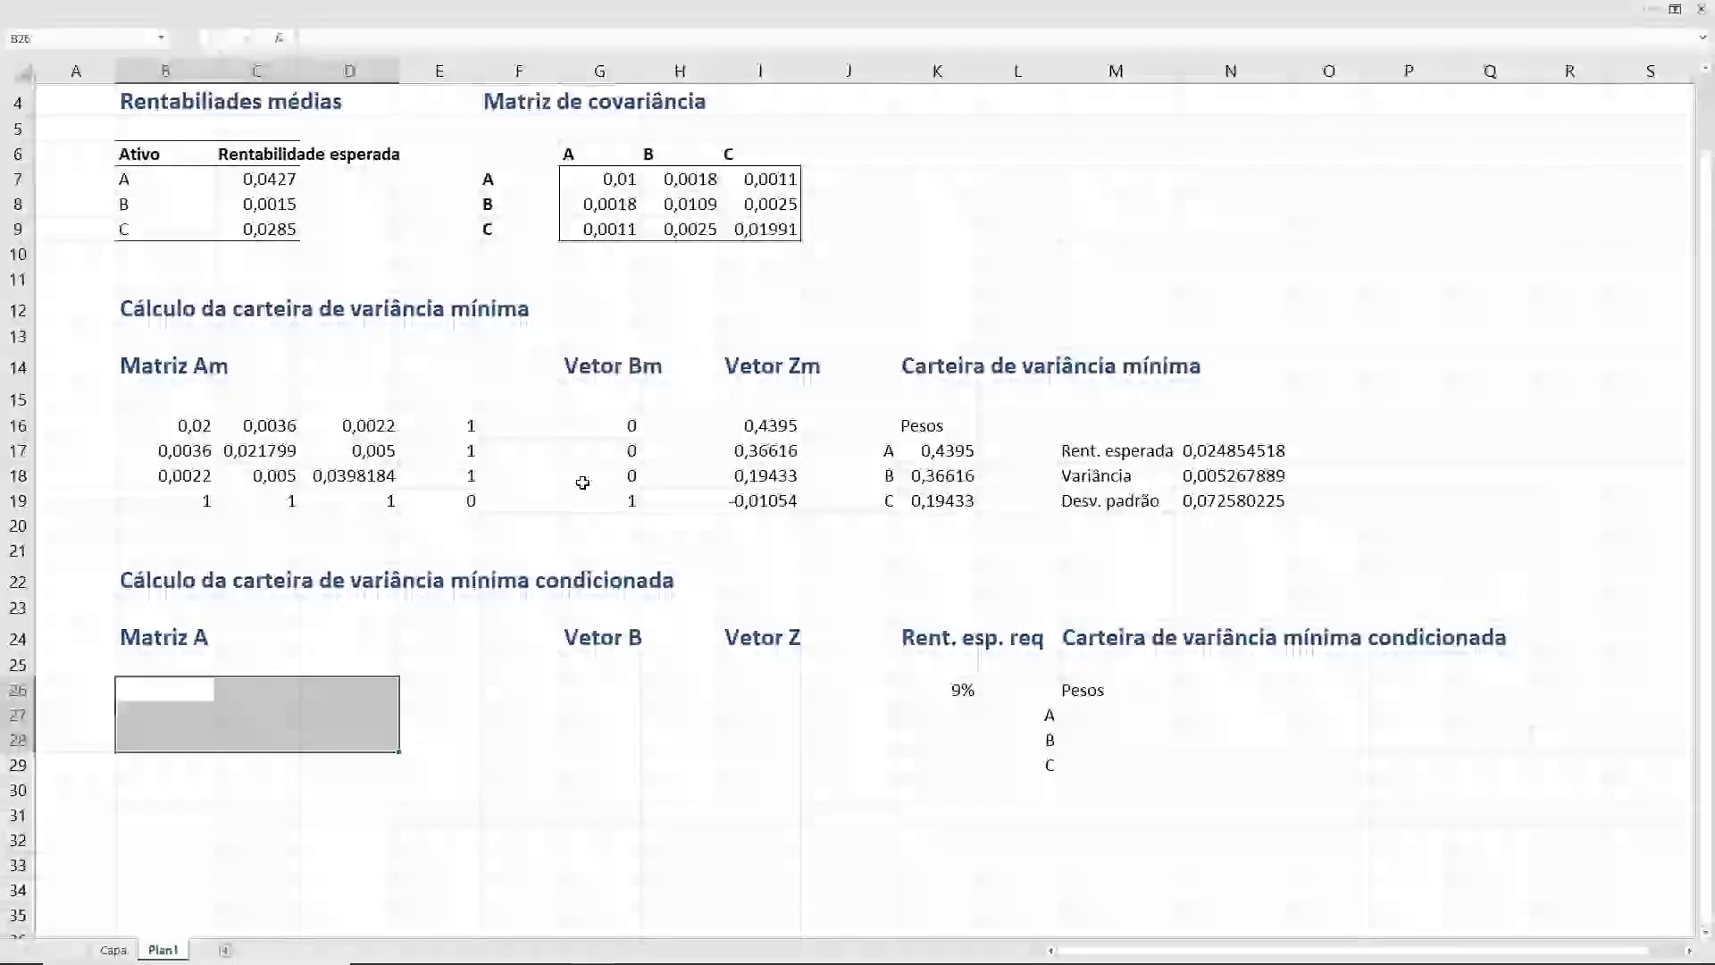
pyautogui.write('=')
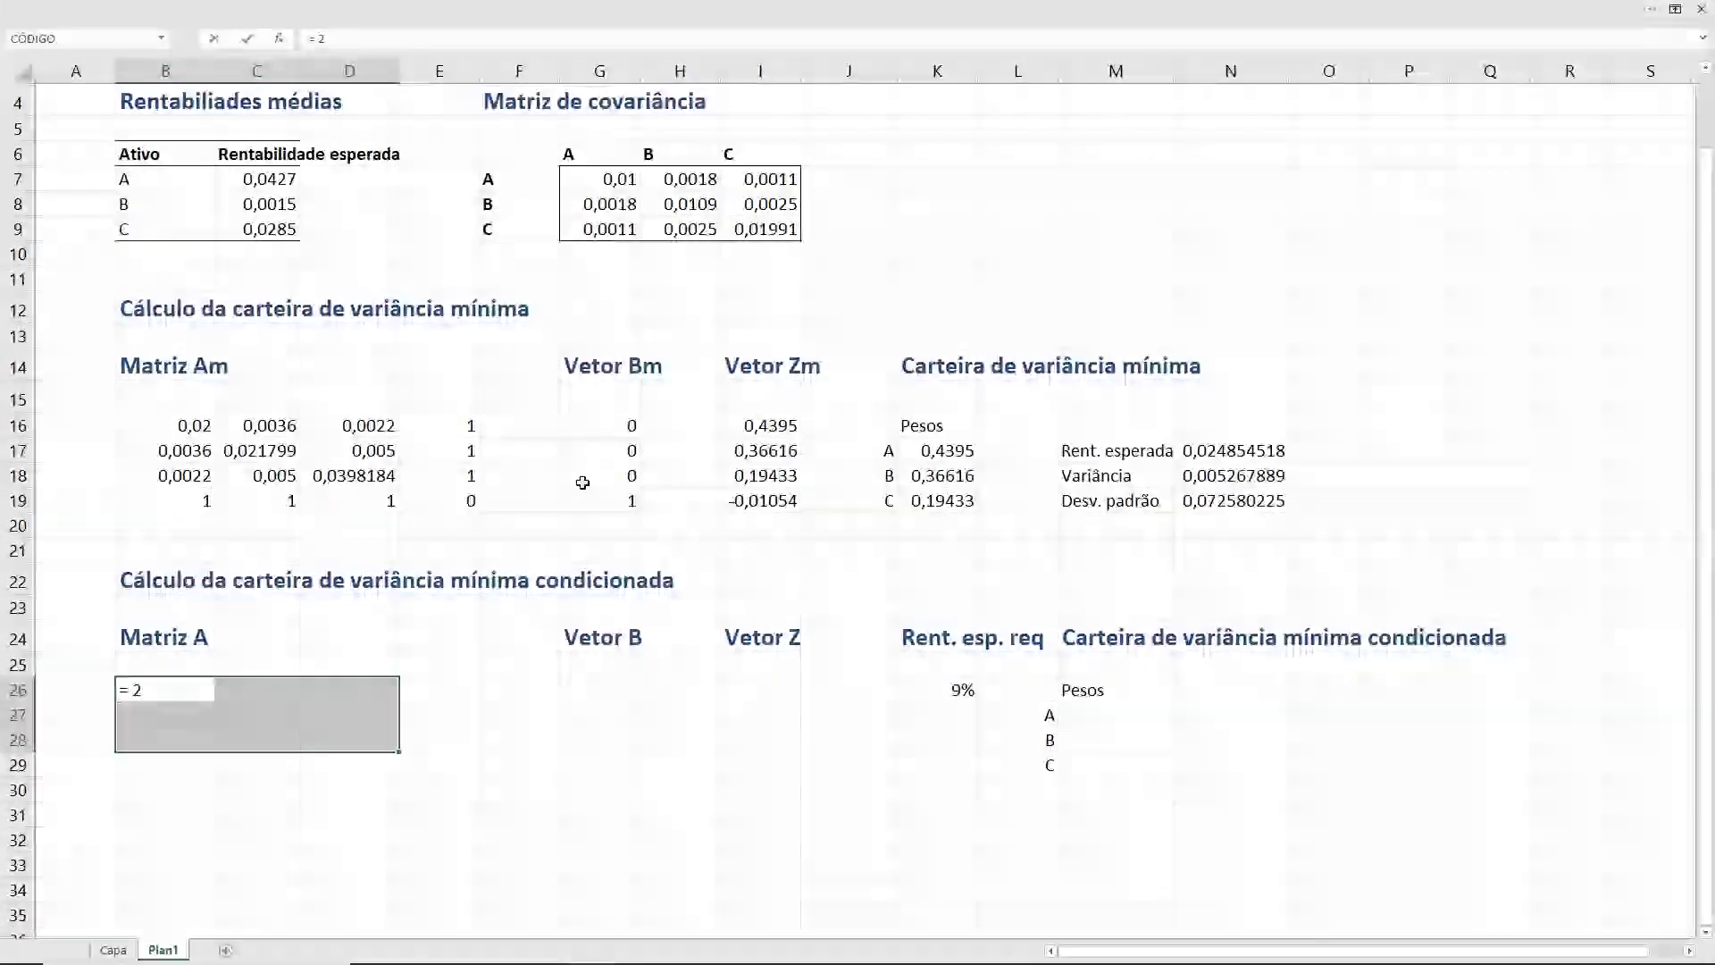
pyautogui.write(' 2 * m')
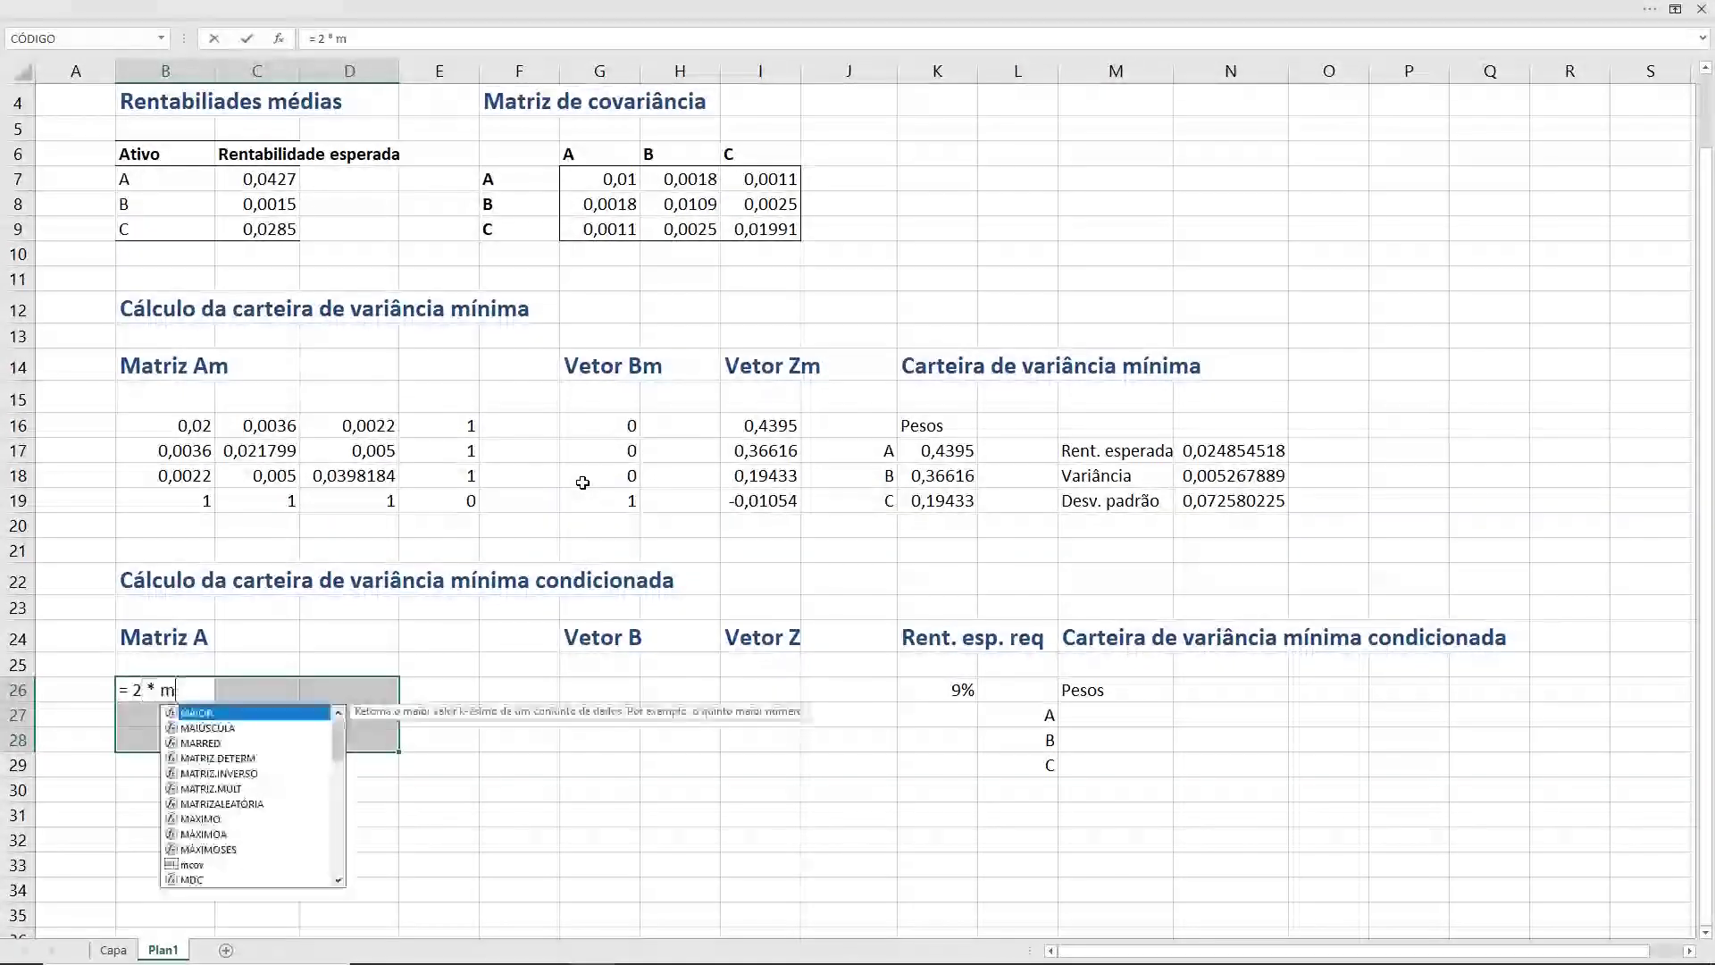
pyautogui.write('cov')
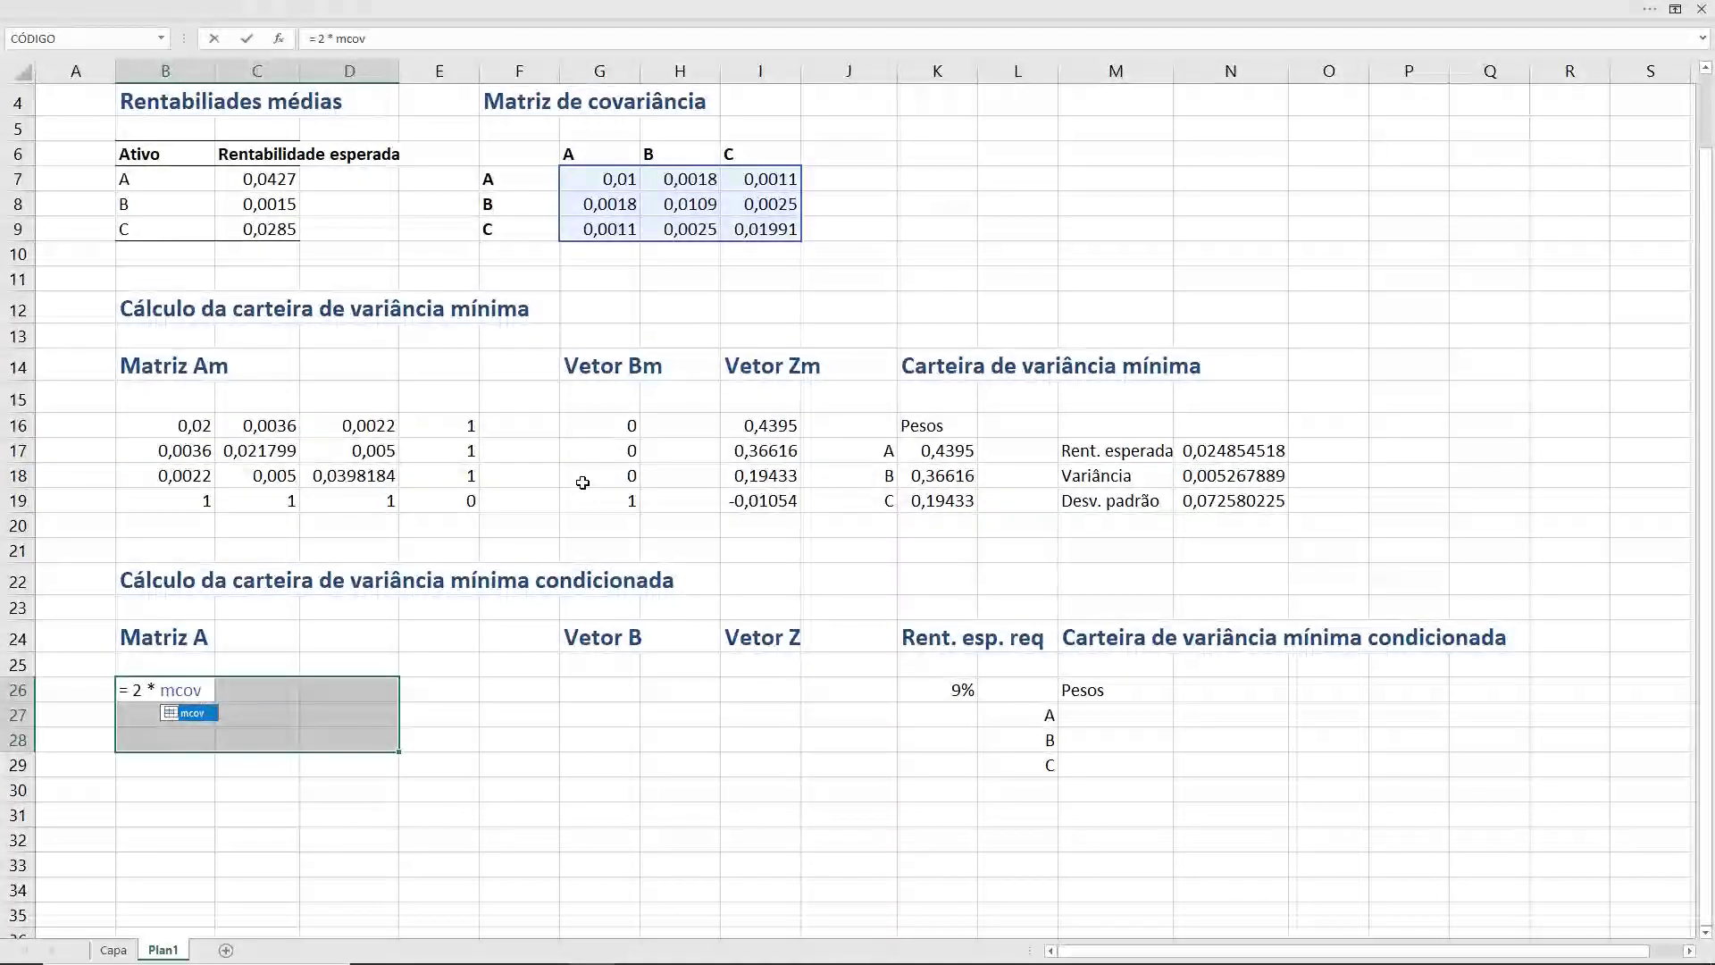
pyautogui.hotkey('ctrl', 'shift', 'Return')
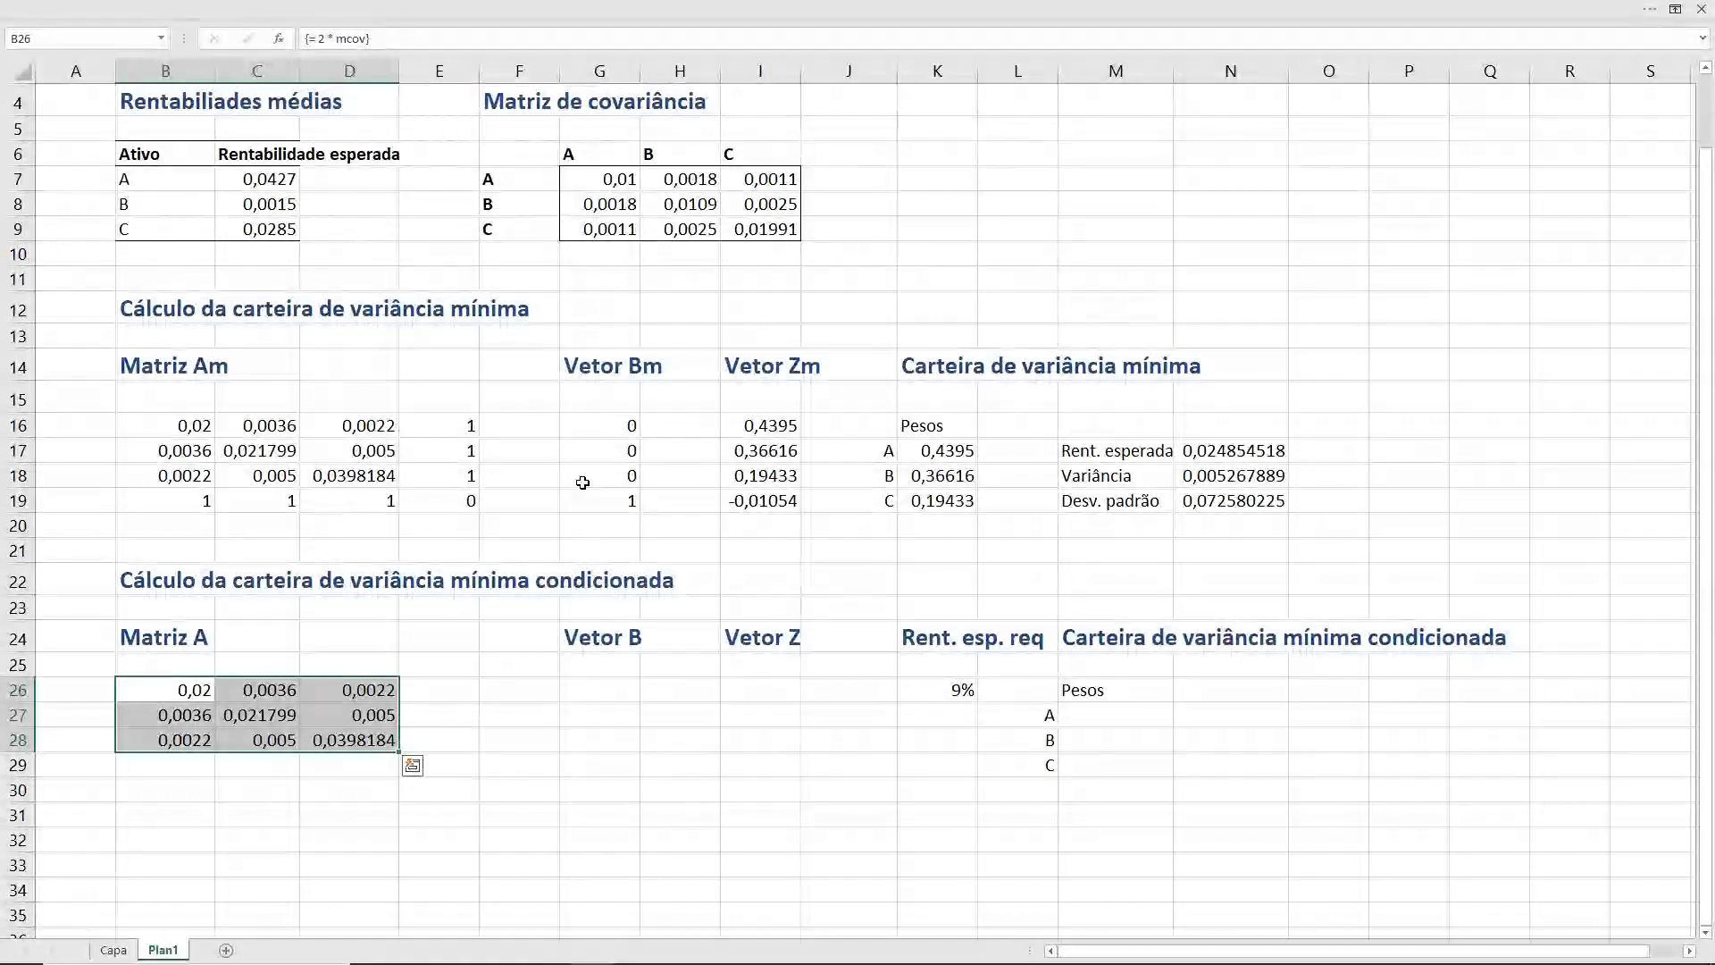
pyautogui.press('Right')
pyautogui.press('Right')
pyautogui.press('Right')
# - Fill E26:E28 with the expected returns using the array formula =resp
pyautogui.hotkey('shift', 'Down')
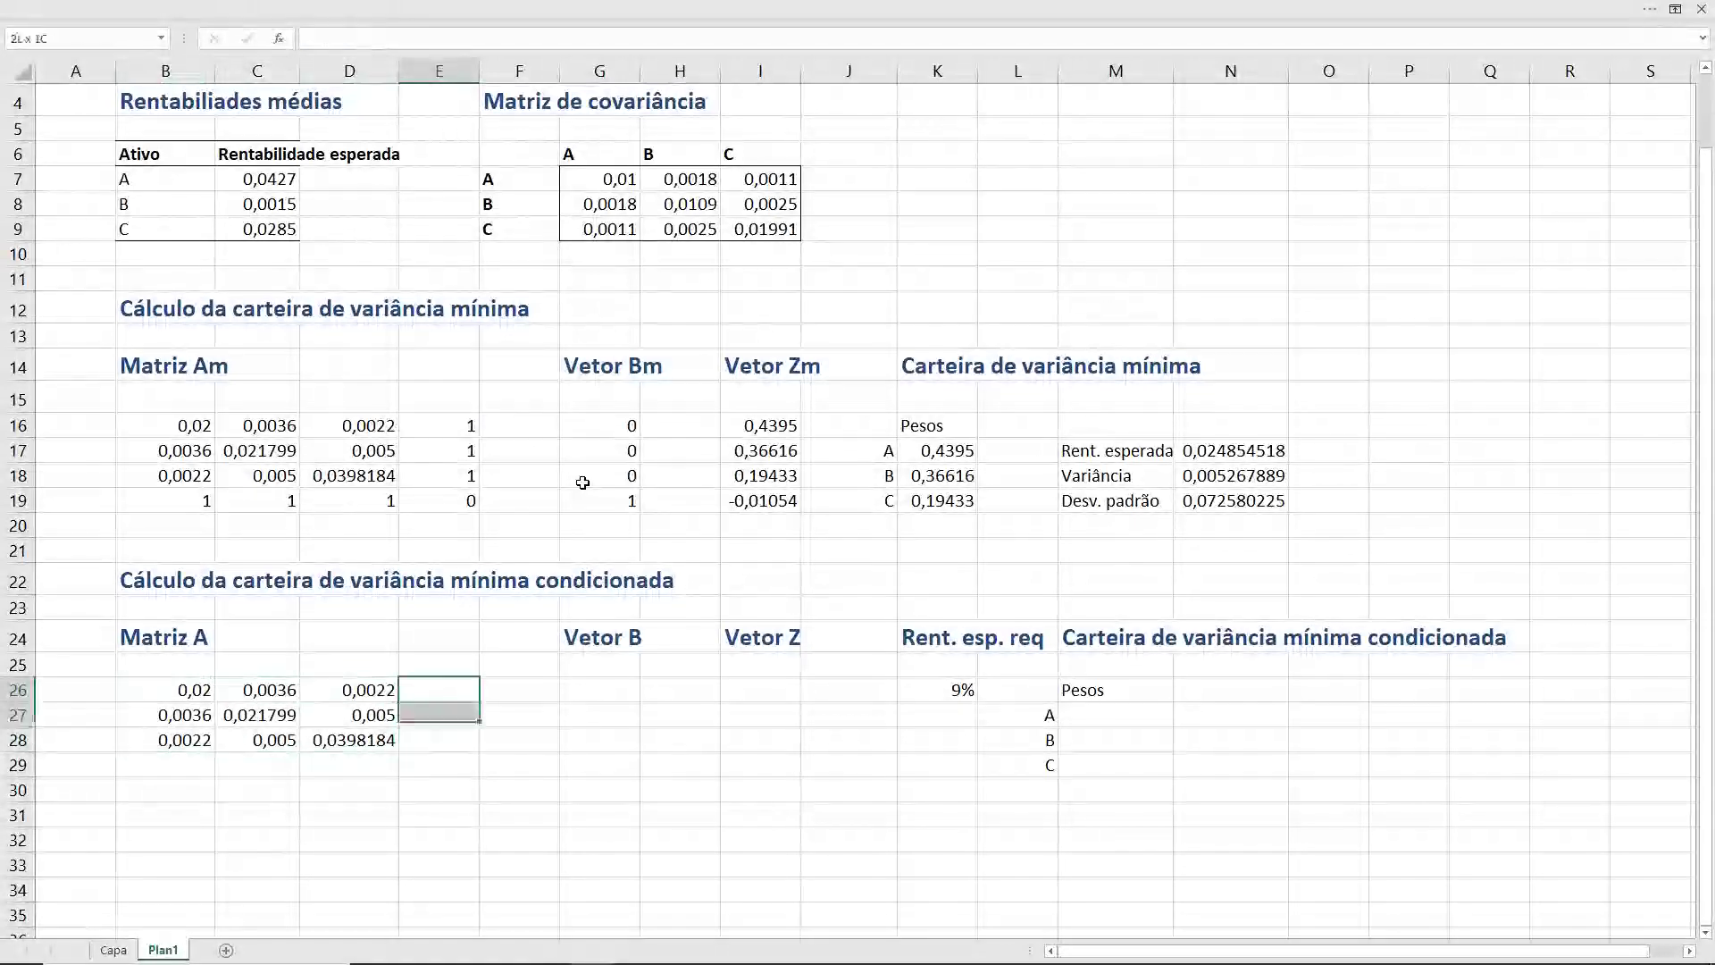
pyautogui.hotkey('shift', 'Down')
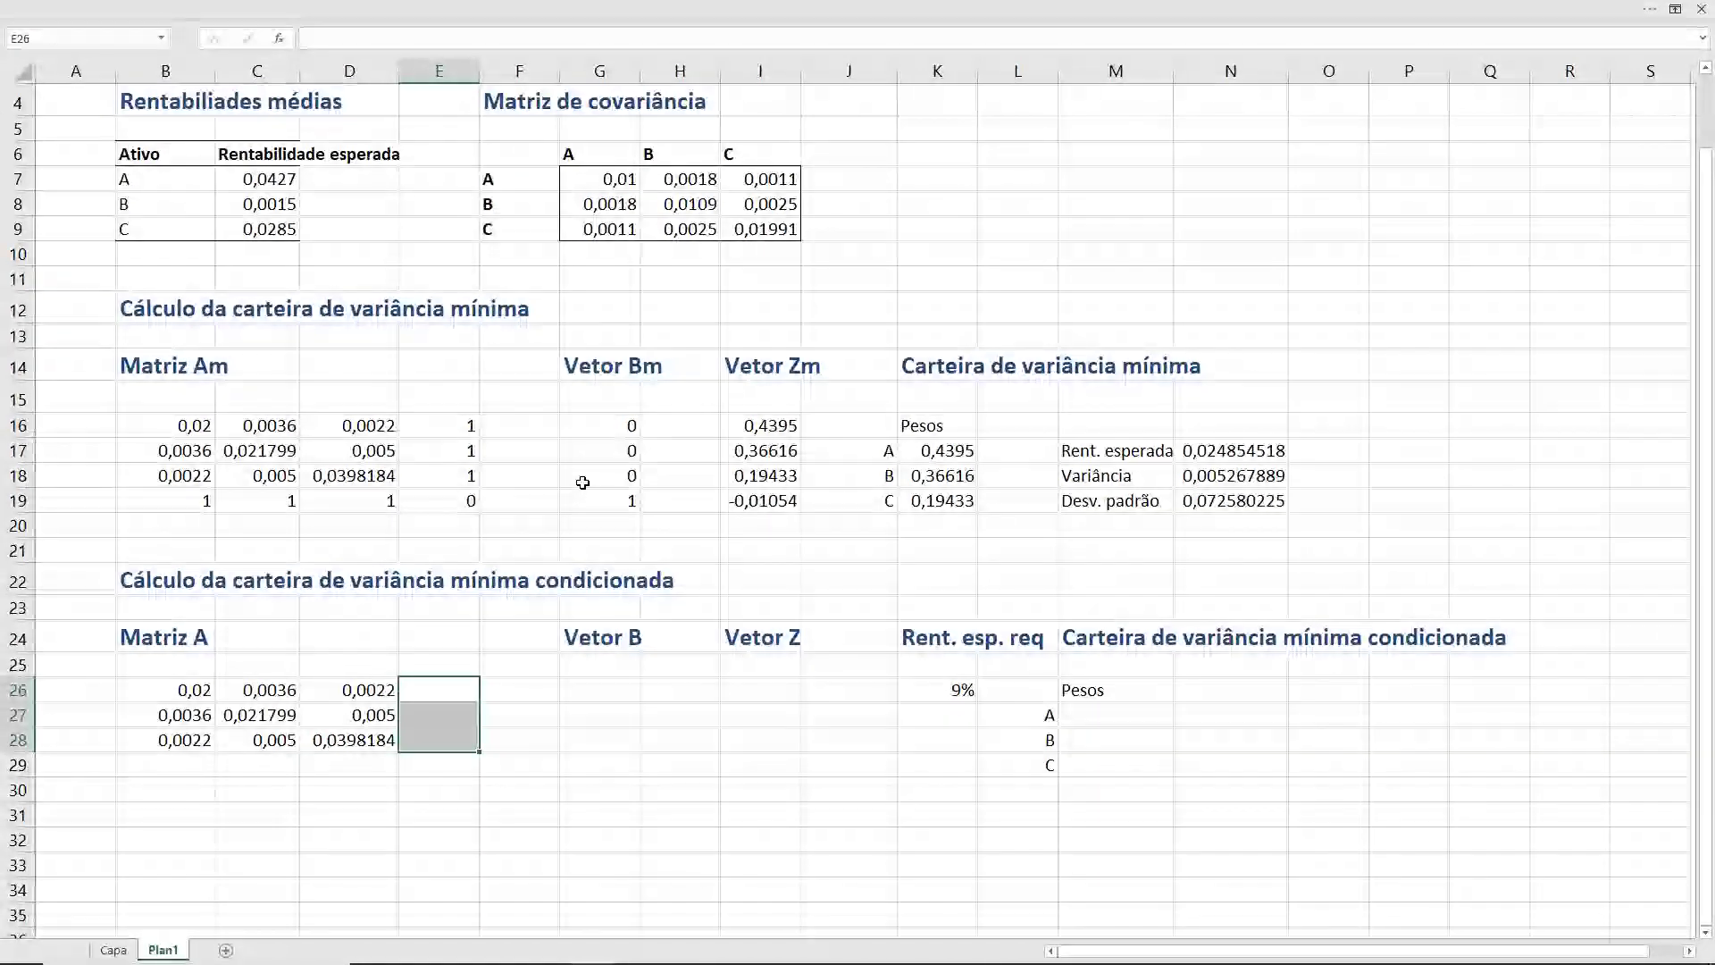
pyautogui.write('=re')
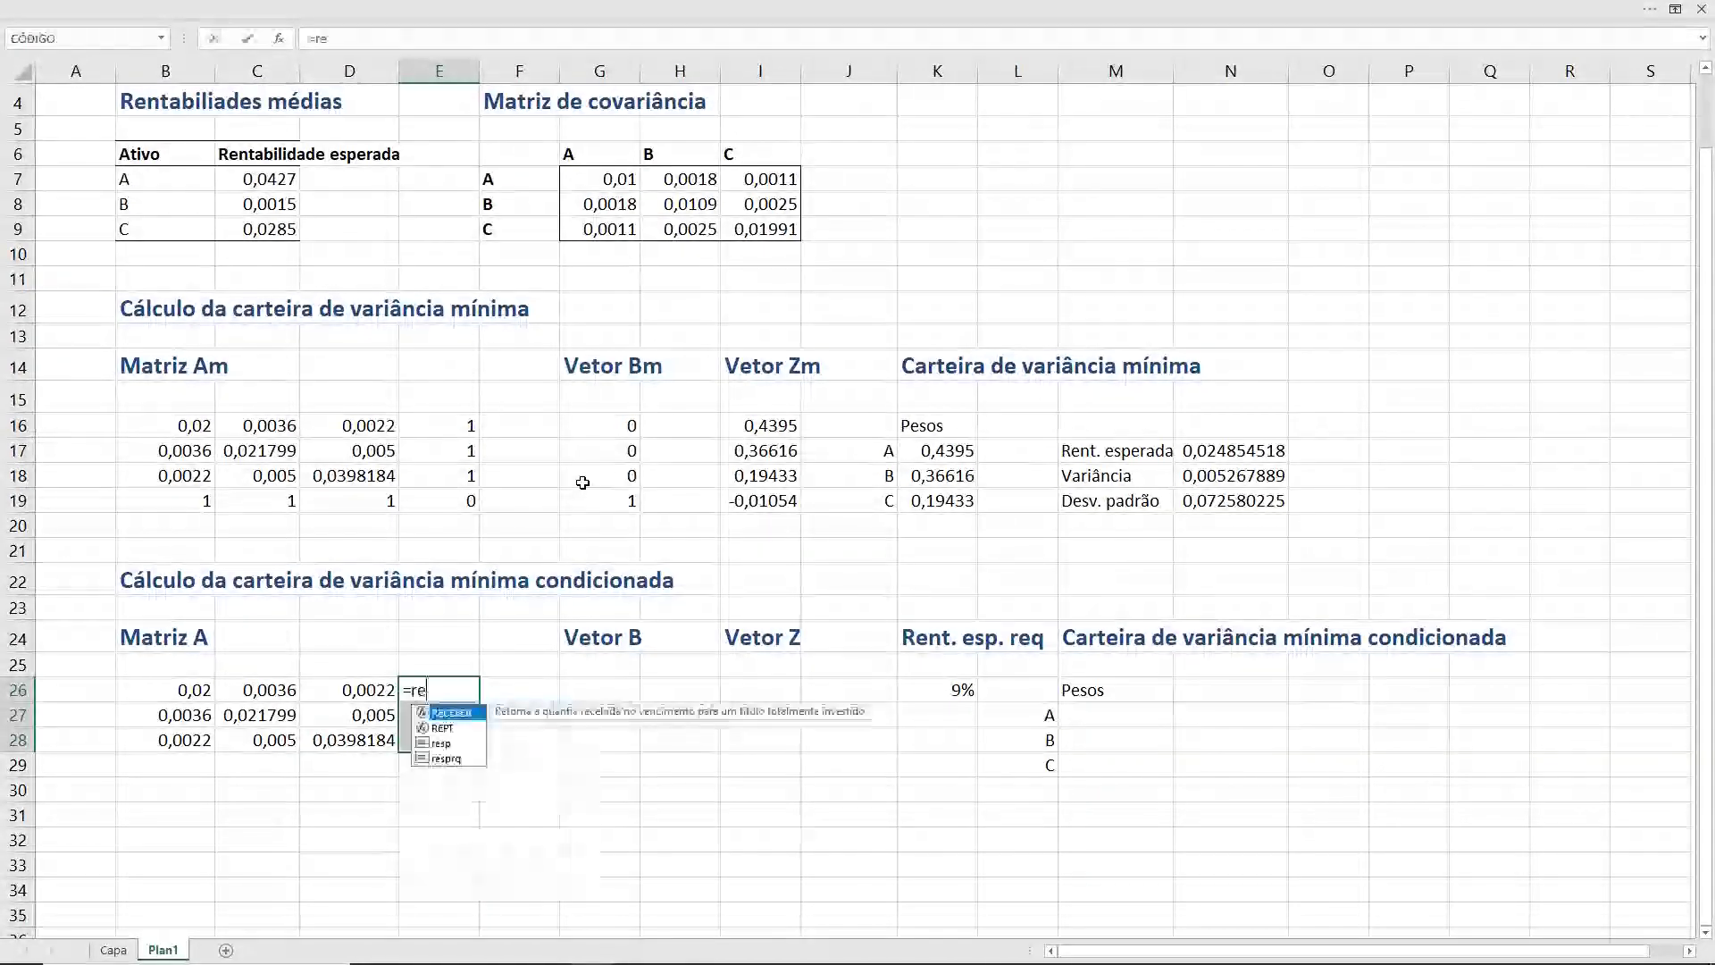
pyautogui.write('s')
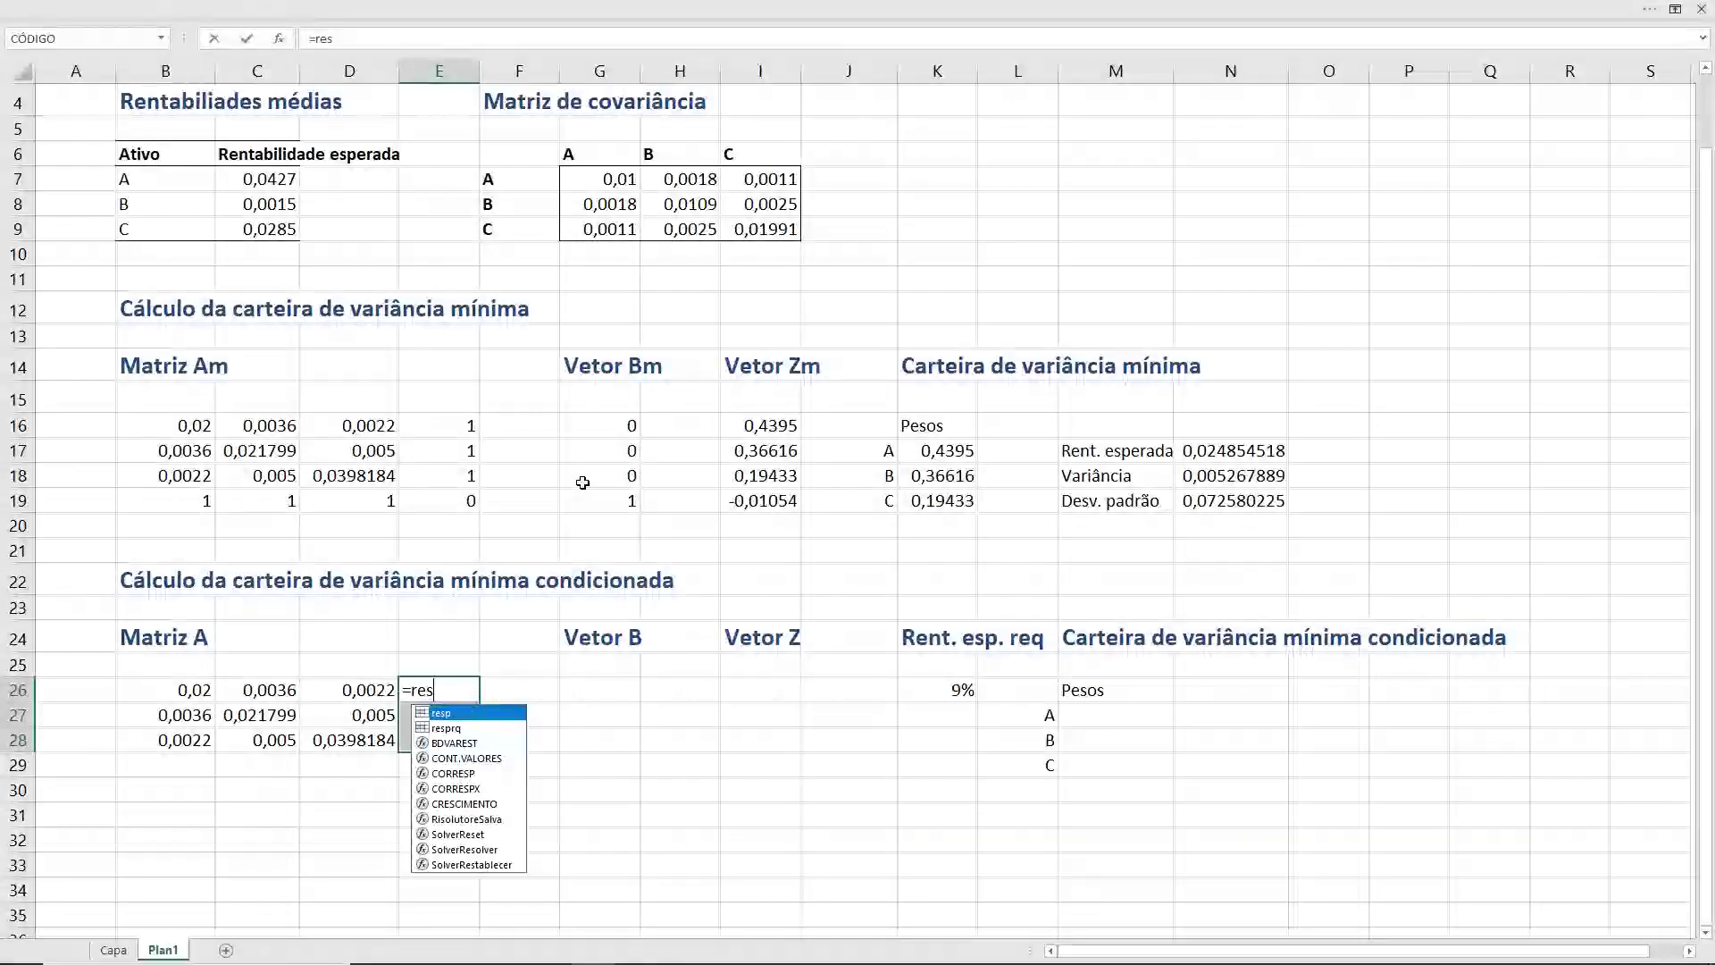
pyautogui.write('p')
pyautogui.hotkey('ctrl', 'shift', 'Return')
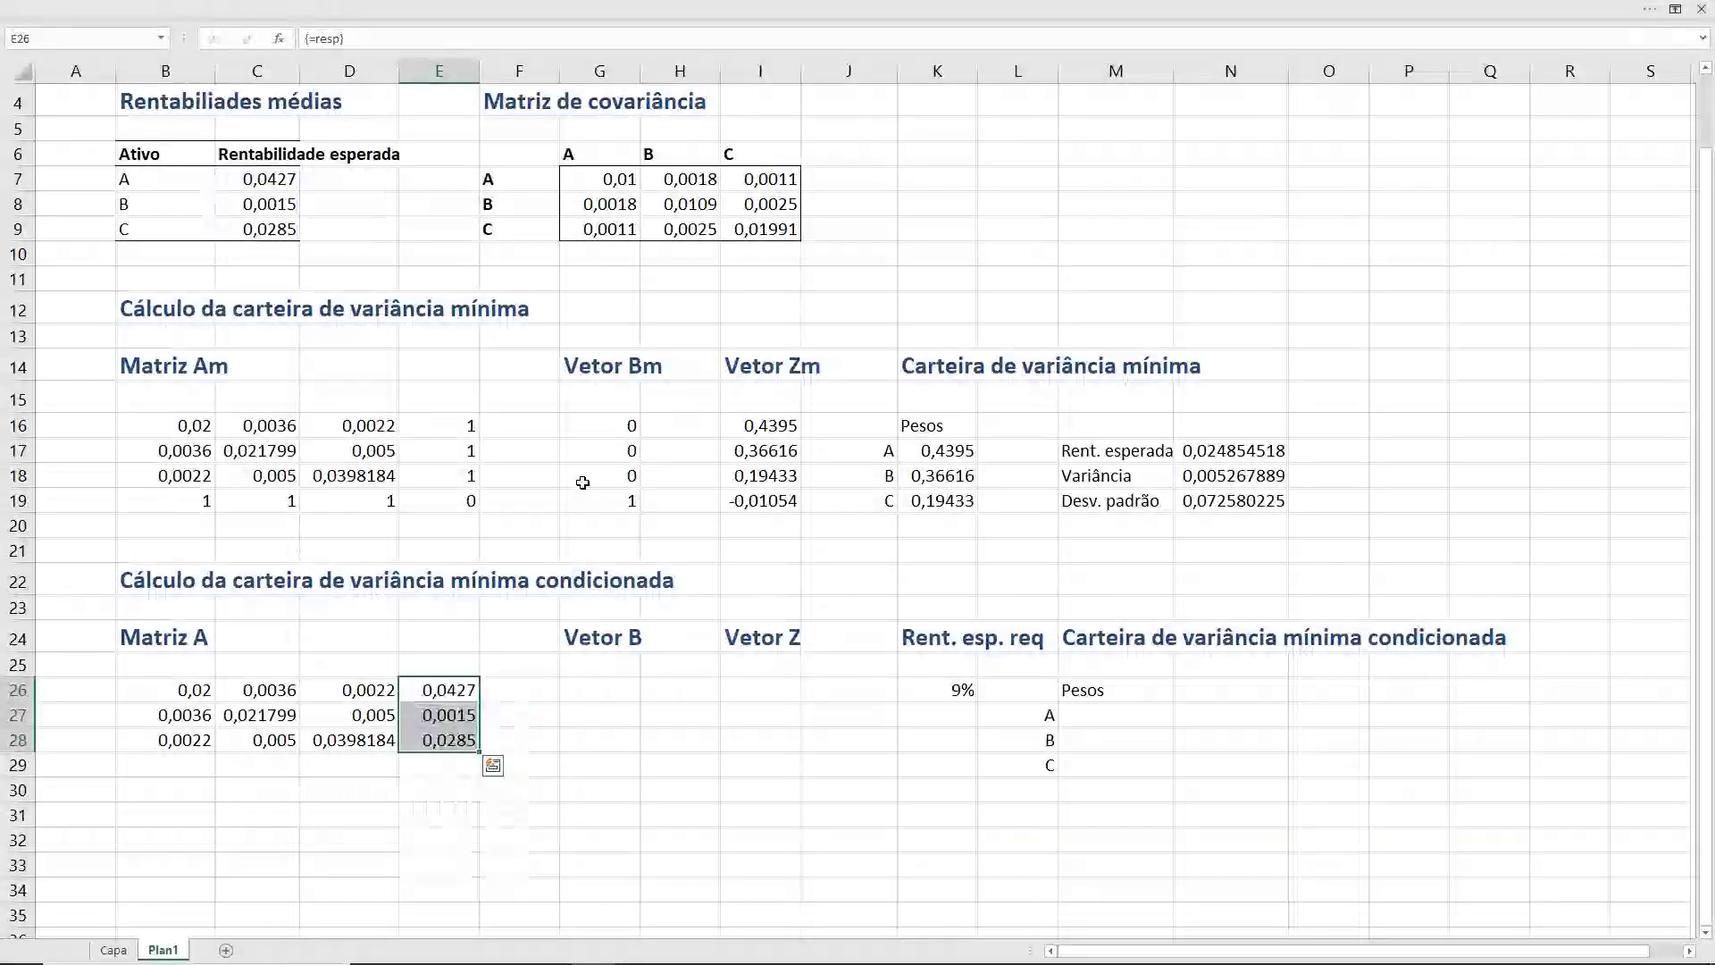
# - Fill B29:D29 with the transposed returns using =TRANSPOR(resp)
pyautogui.press('Down')
pyautogui.press('Left')
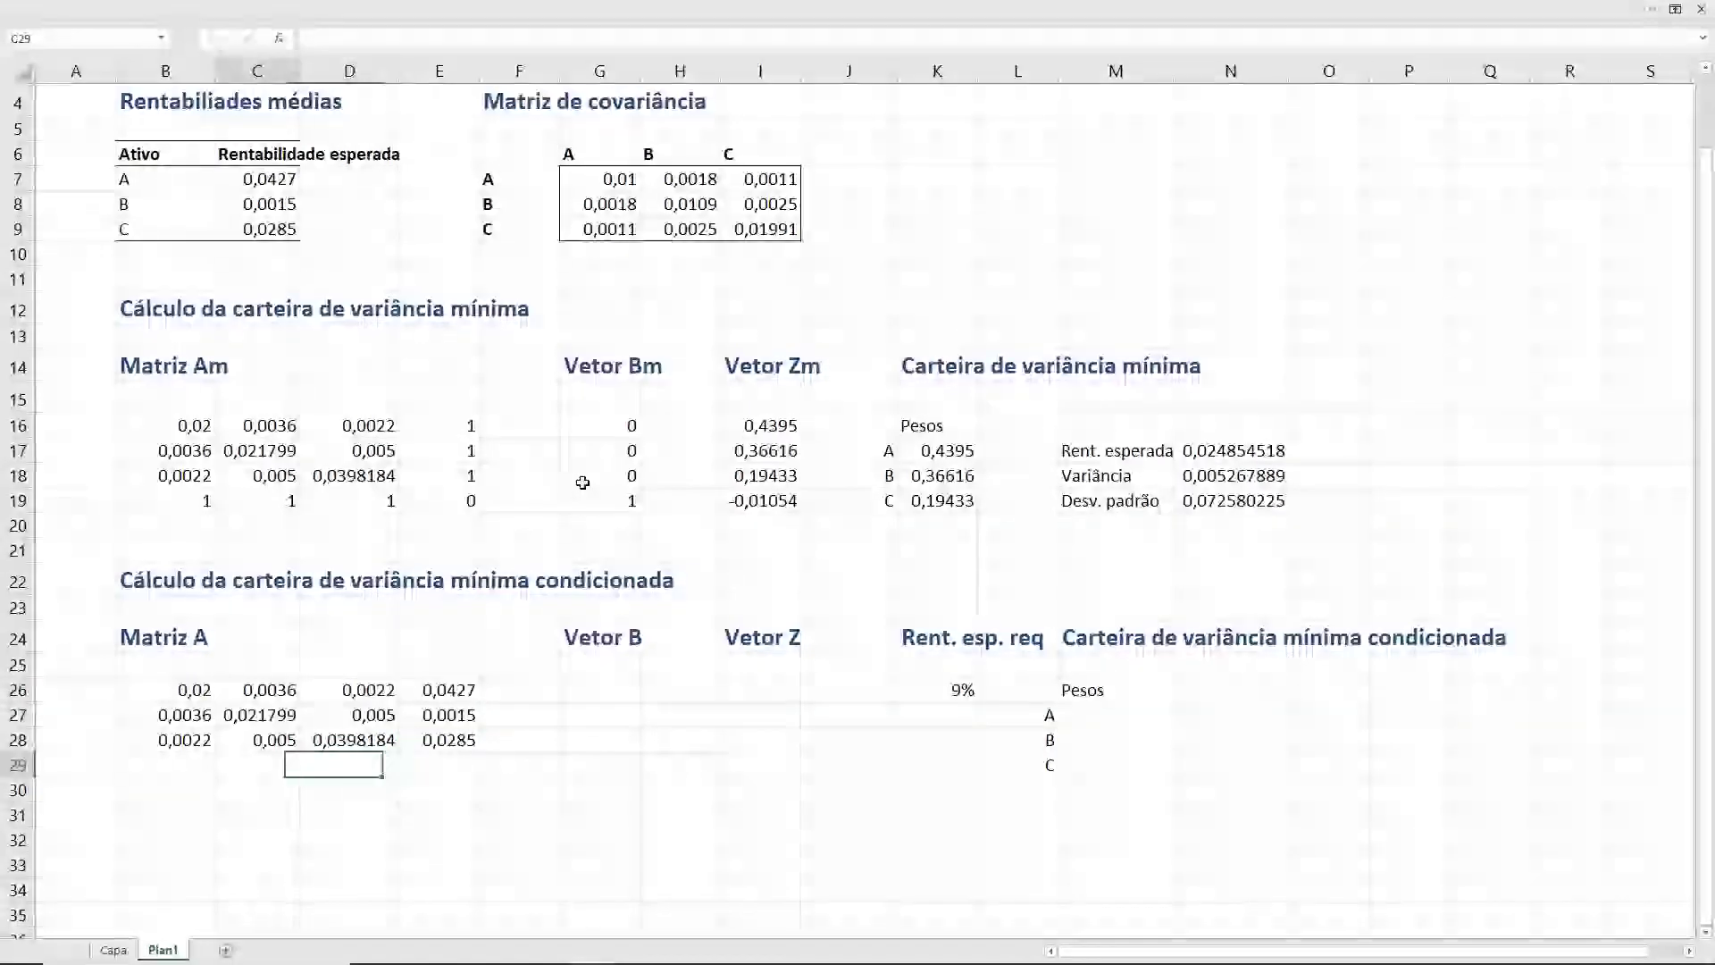
pyautogui.press('Left')
pyautogui.press('Left')
pyautogui.hotkey('shift', 'Right')
pyautogui.hotkey('shift', 'Right')
pyautogui.hotkey('shift', 'Right')
pyautogui.hotkey('shift', 'Left')
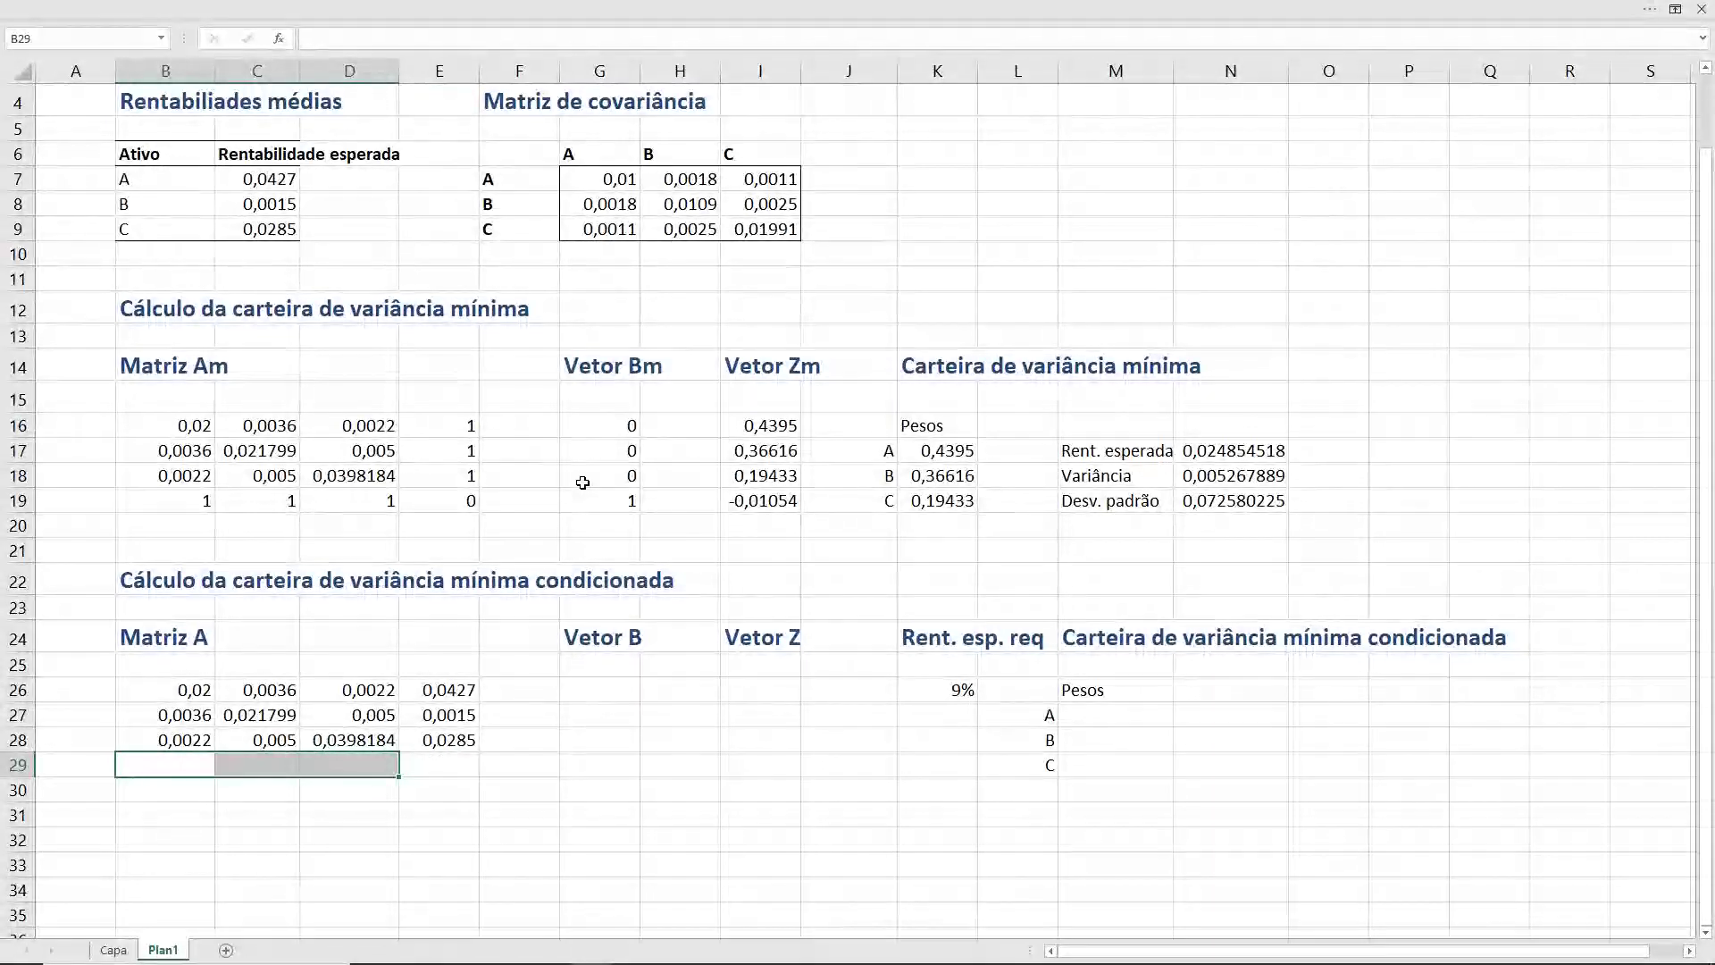
pyautogui.write('=TR')
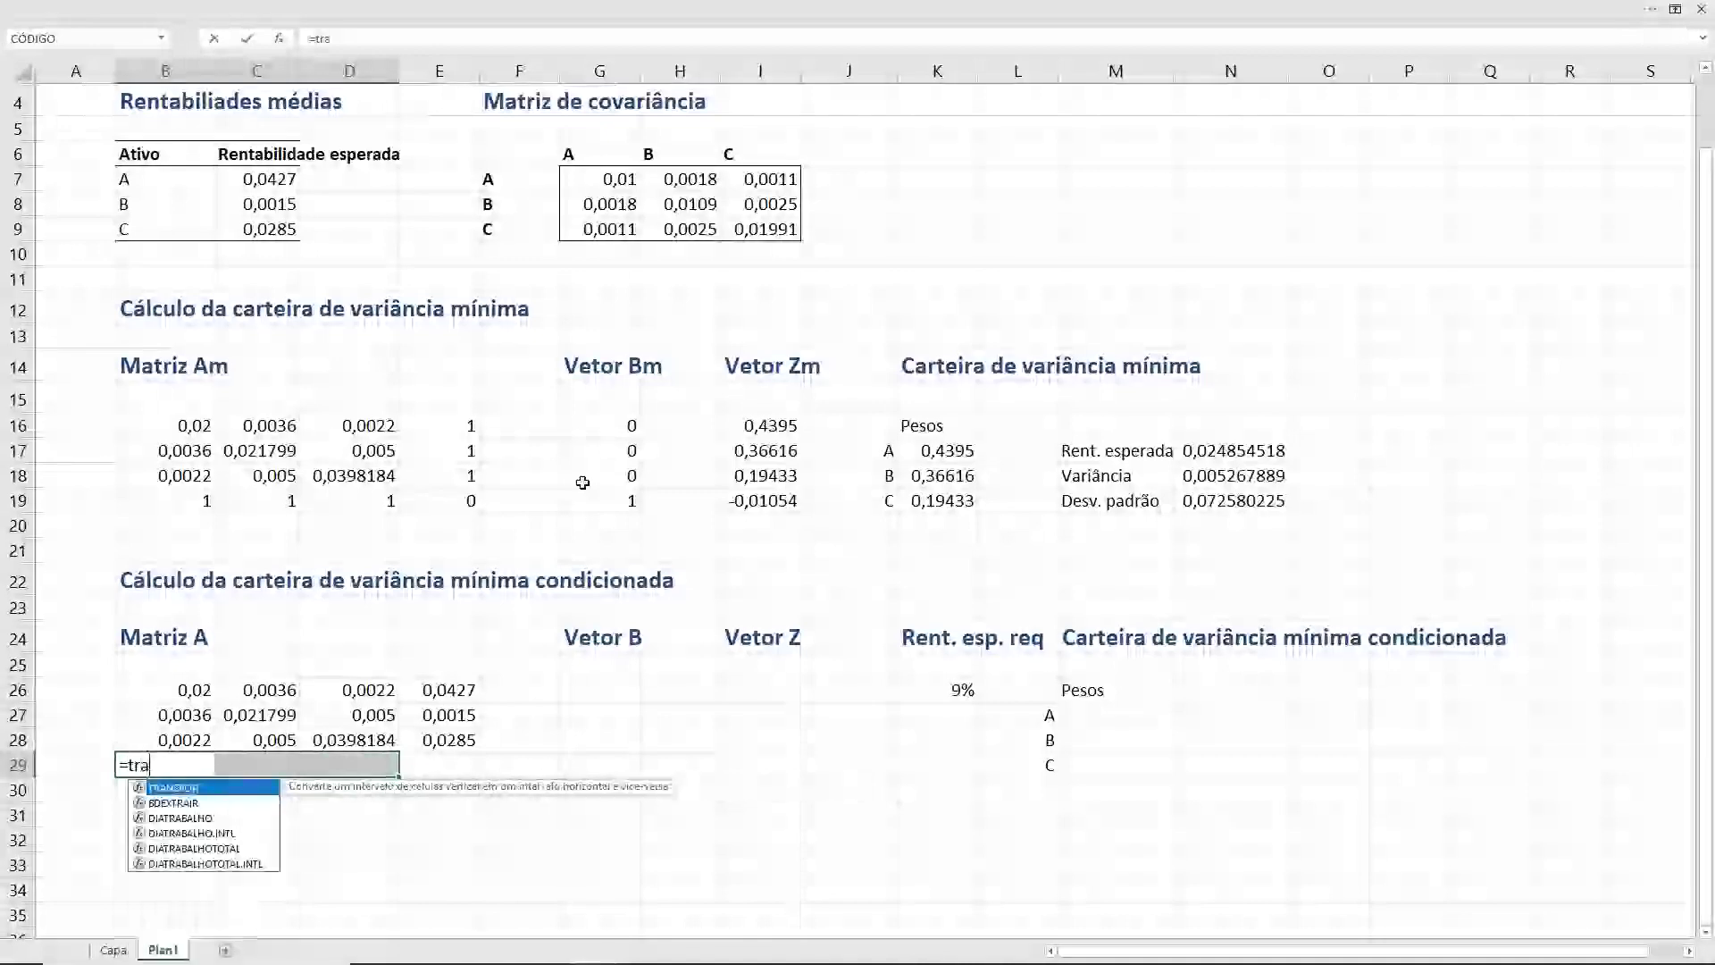
pyautogui.write('ANSPOR(res')
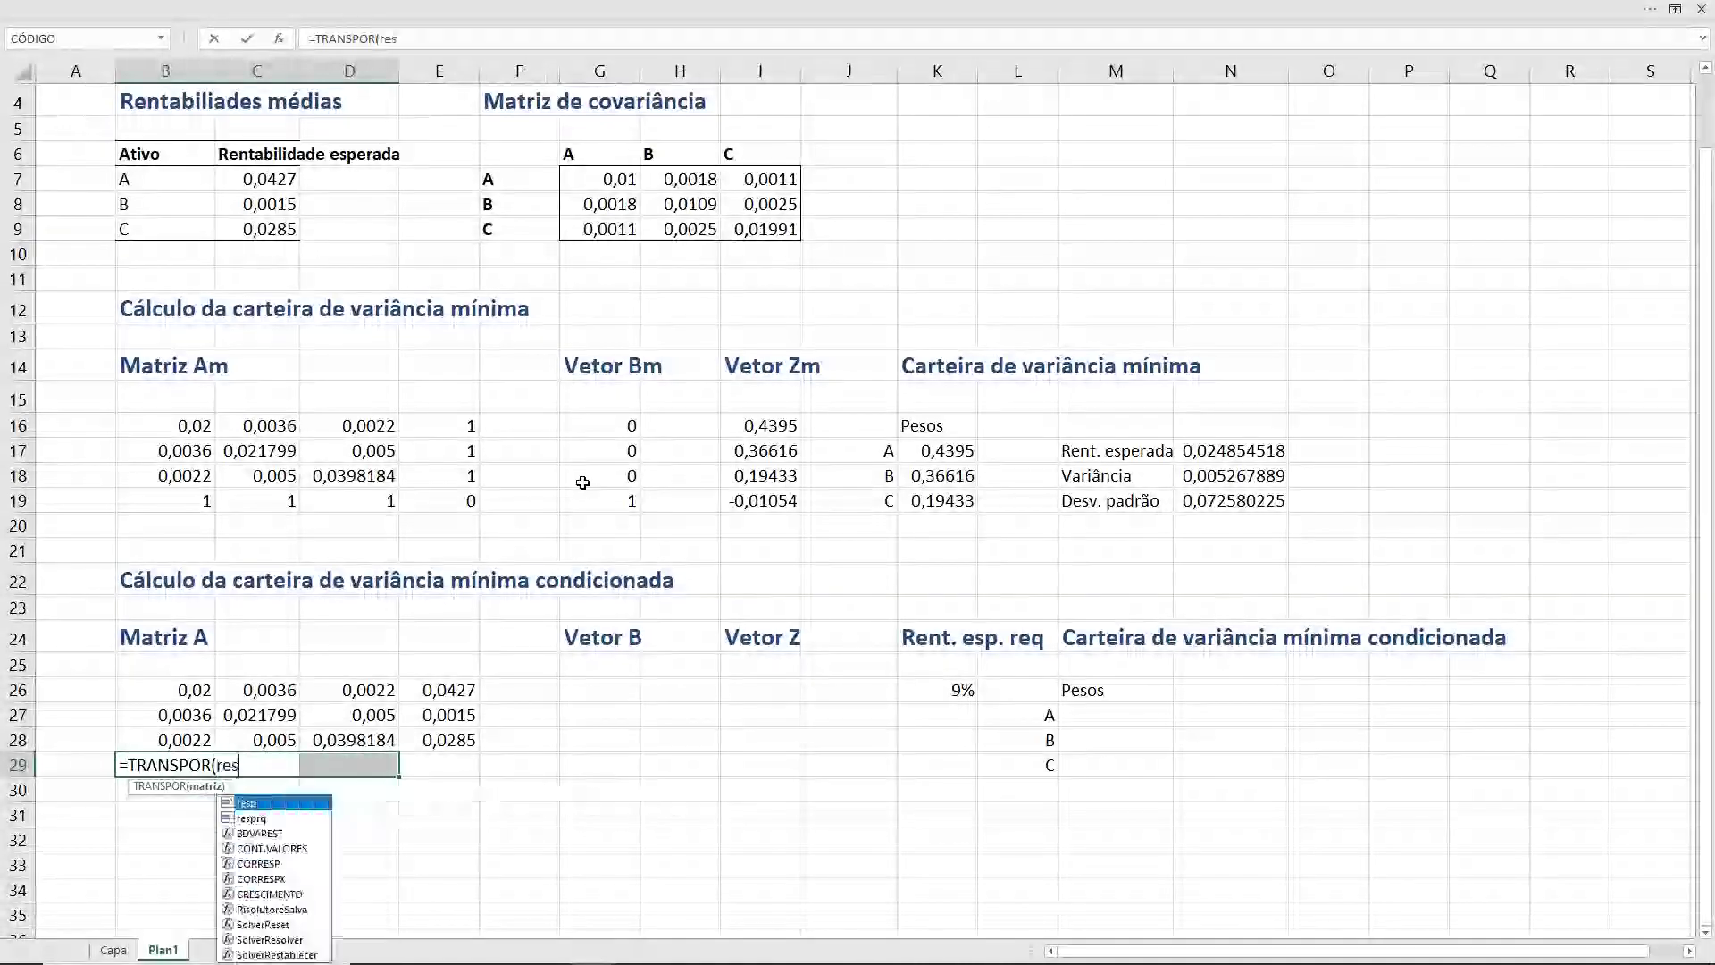
pyautogui.write('p)')
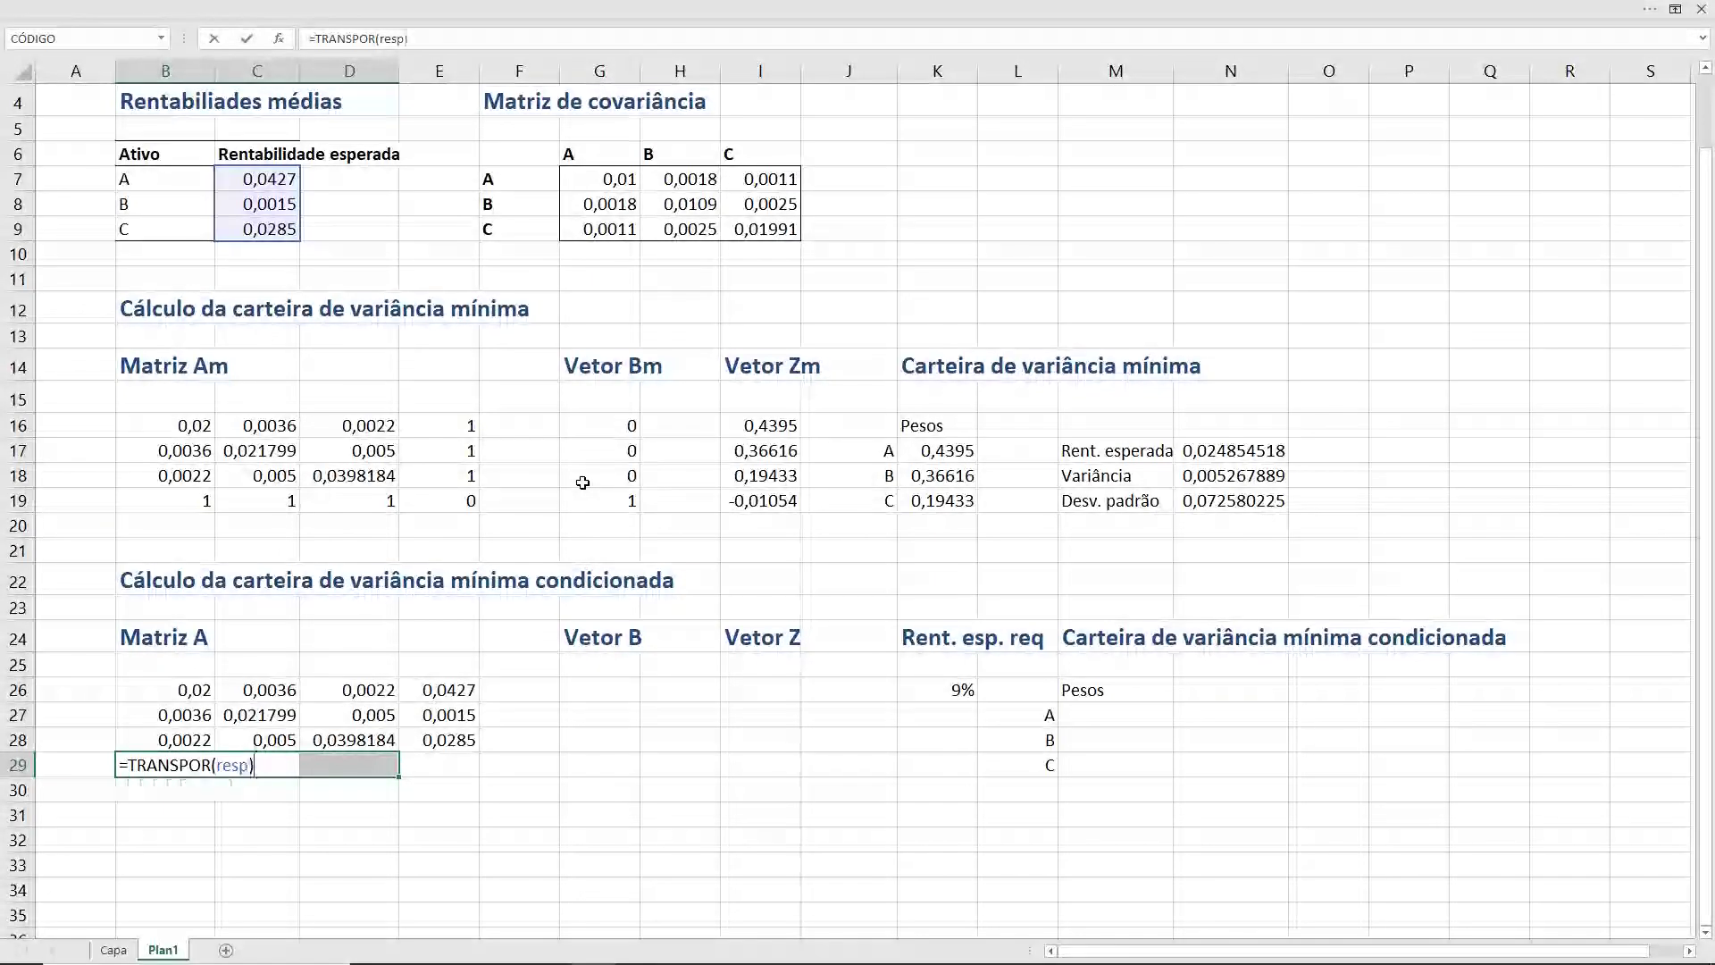
pyautogui.hotkey('ctrl', 'shift', 'Return')
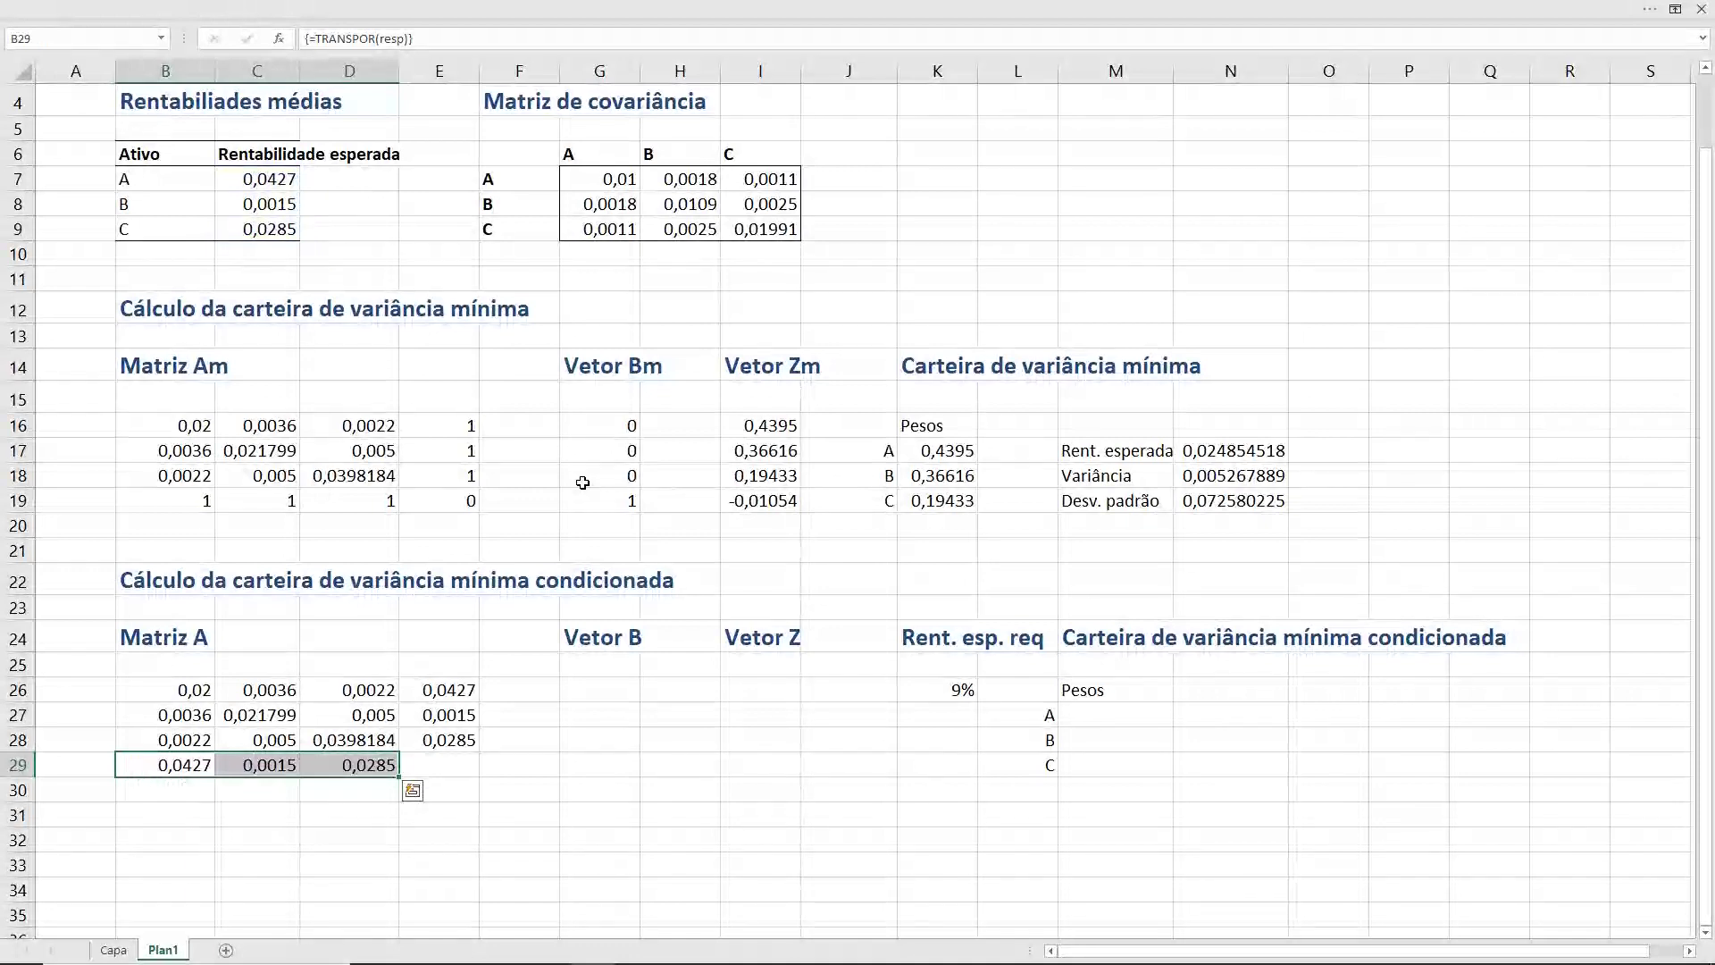
# - Fill the ones column F26:F28 and the ones row B30:D30 with 1
pyautogui.press('Right')
pyautogui.press('Right')
pyautogui.press('Right')
pyautogui.press('Right')
pyautogui.press('Up')
pyautogui.press('Up')
pyautogui.press('Up')
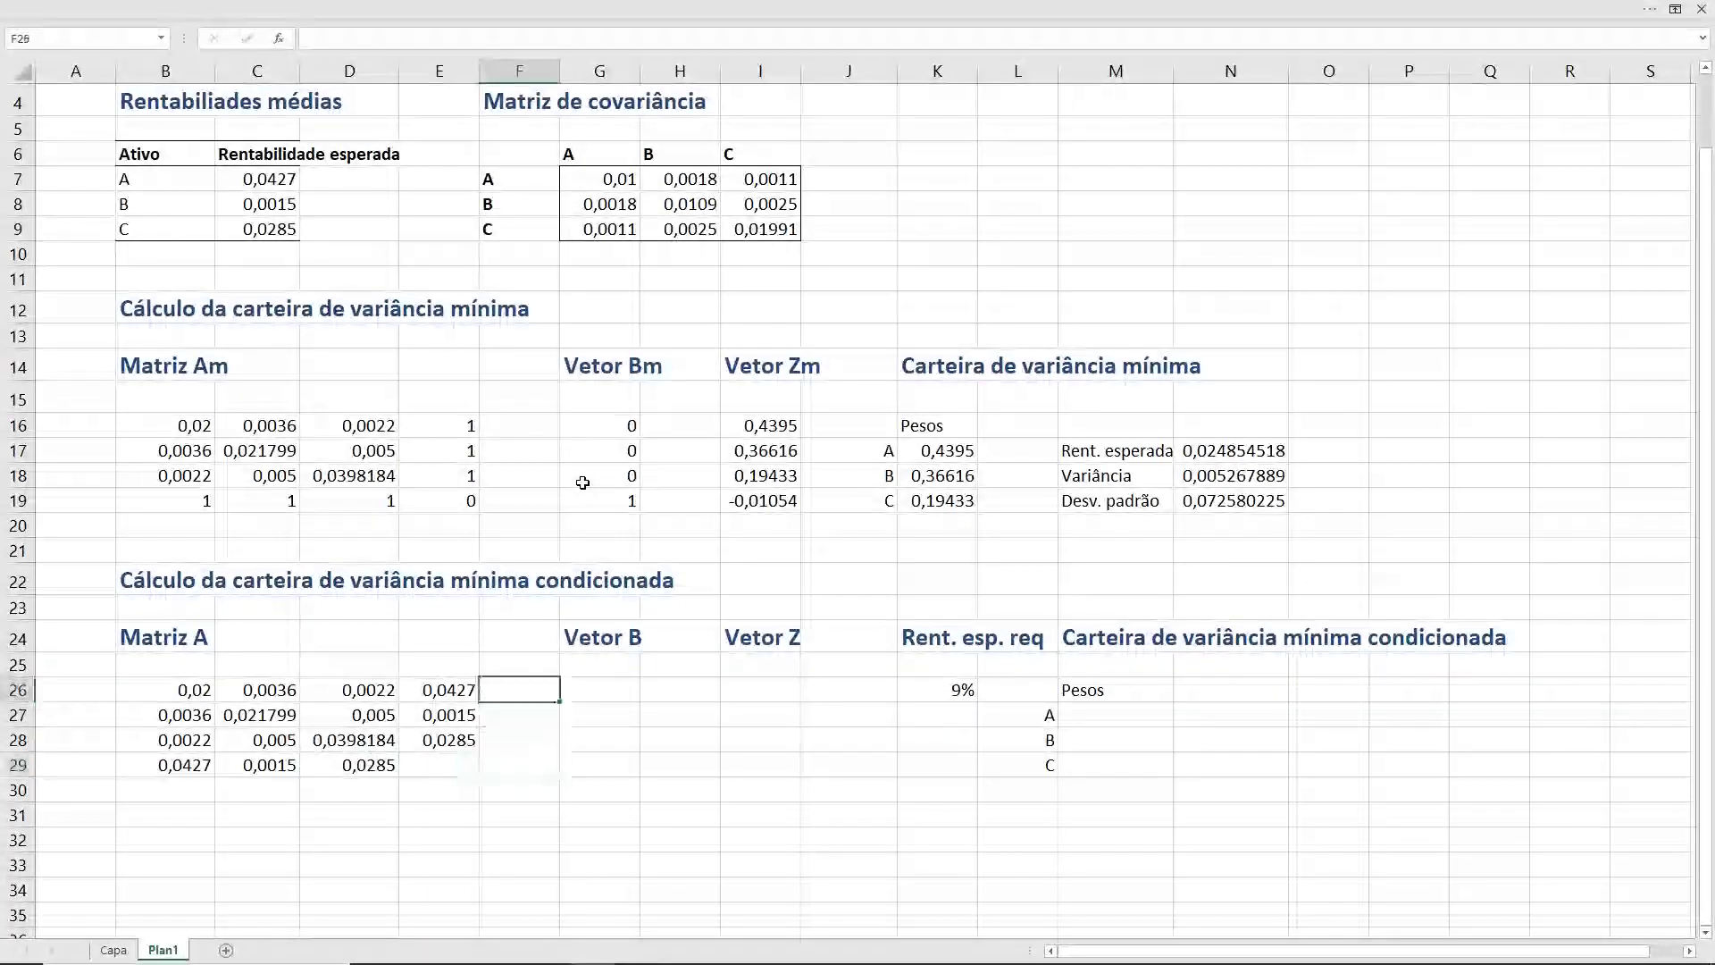
pyautogui.hotkey('shift', 'Down')
pyautogui.hotkey('shift', 'Down')
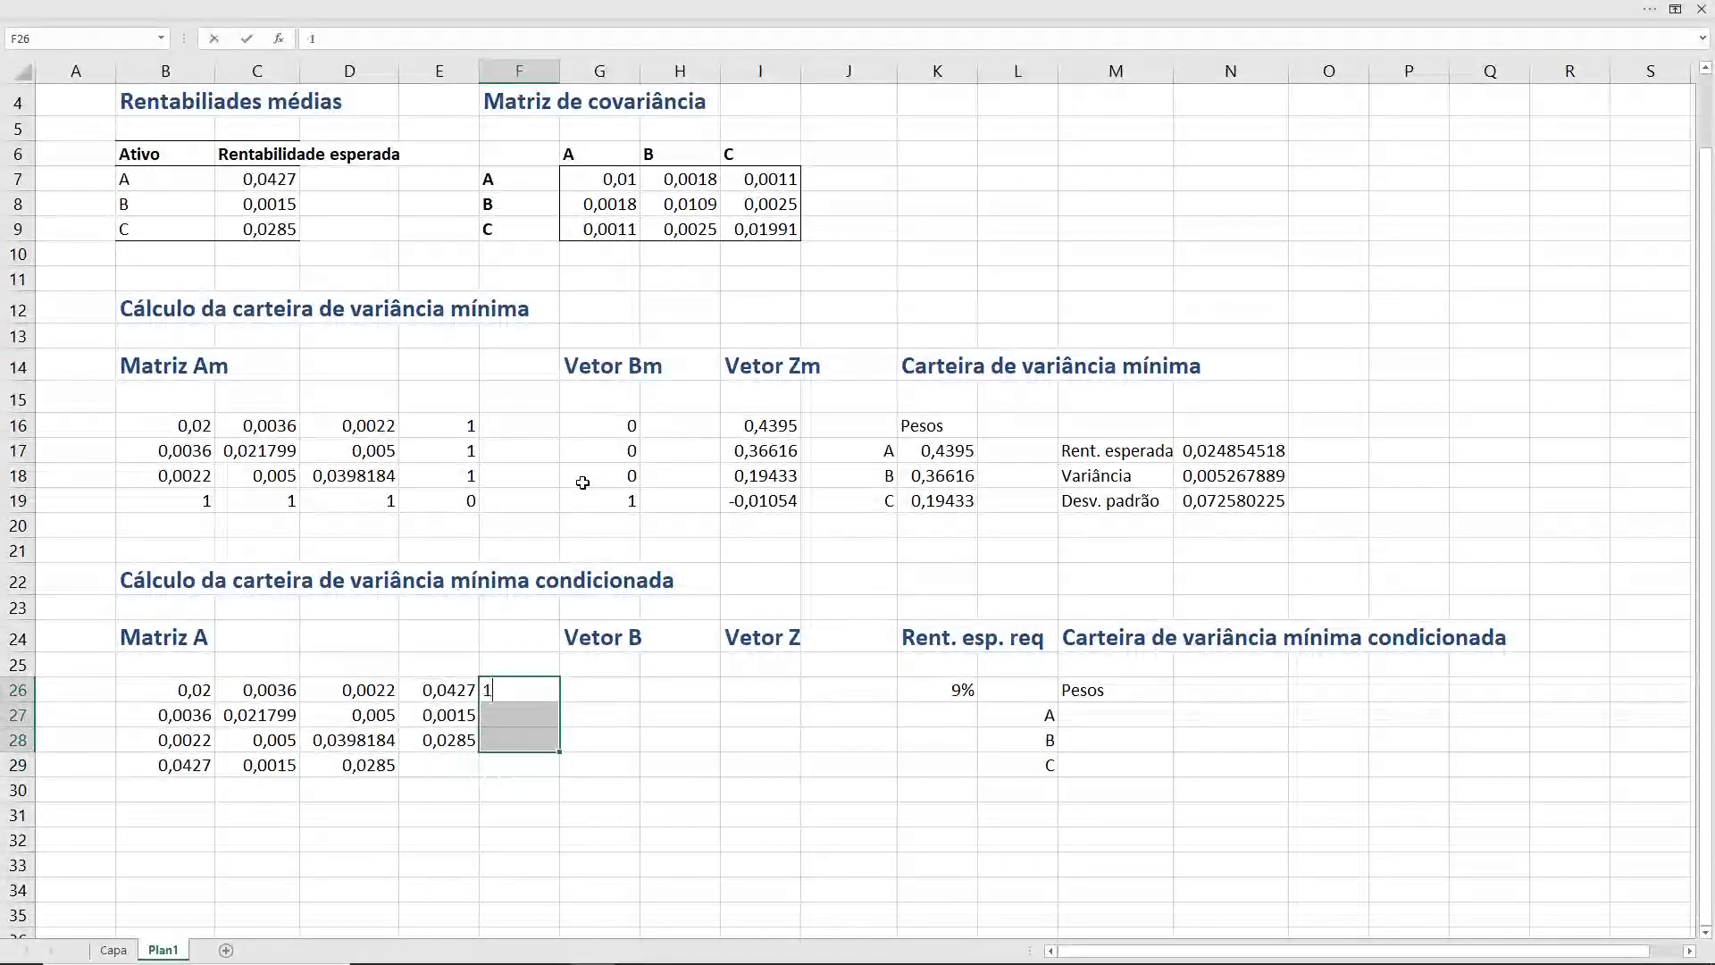
pyautogui.hotkey('ctrl', 'Return')
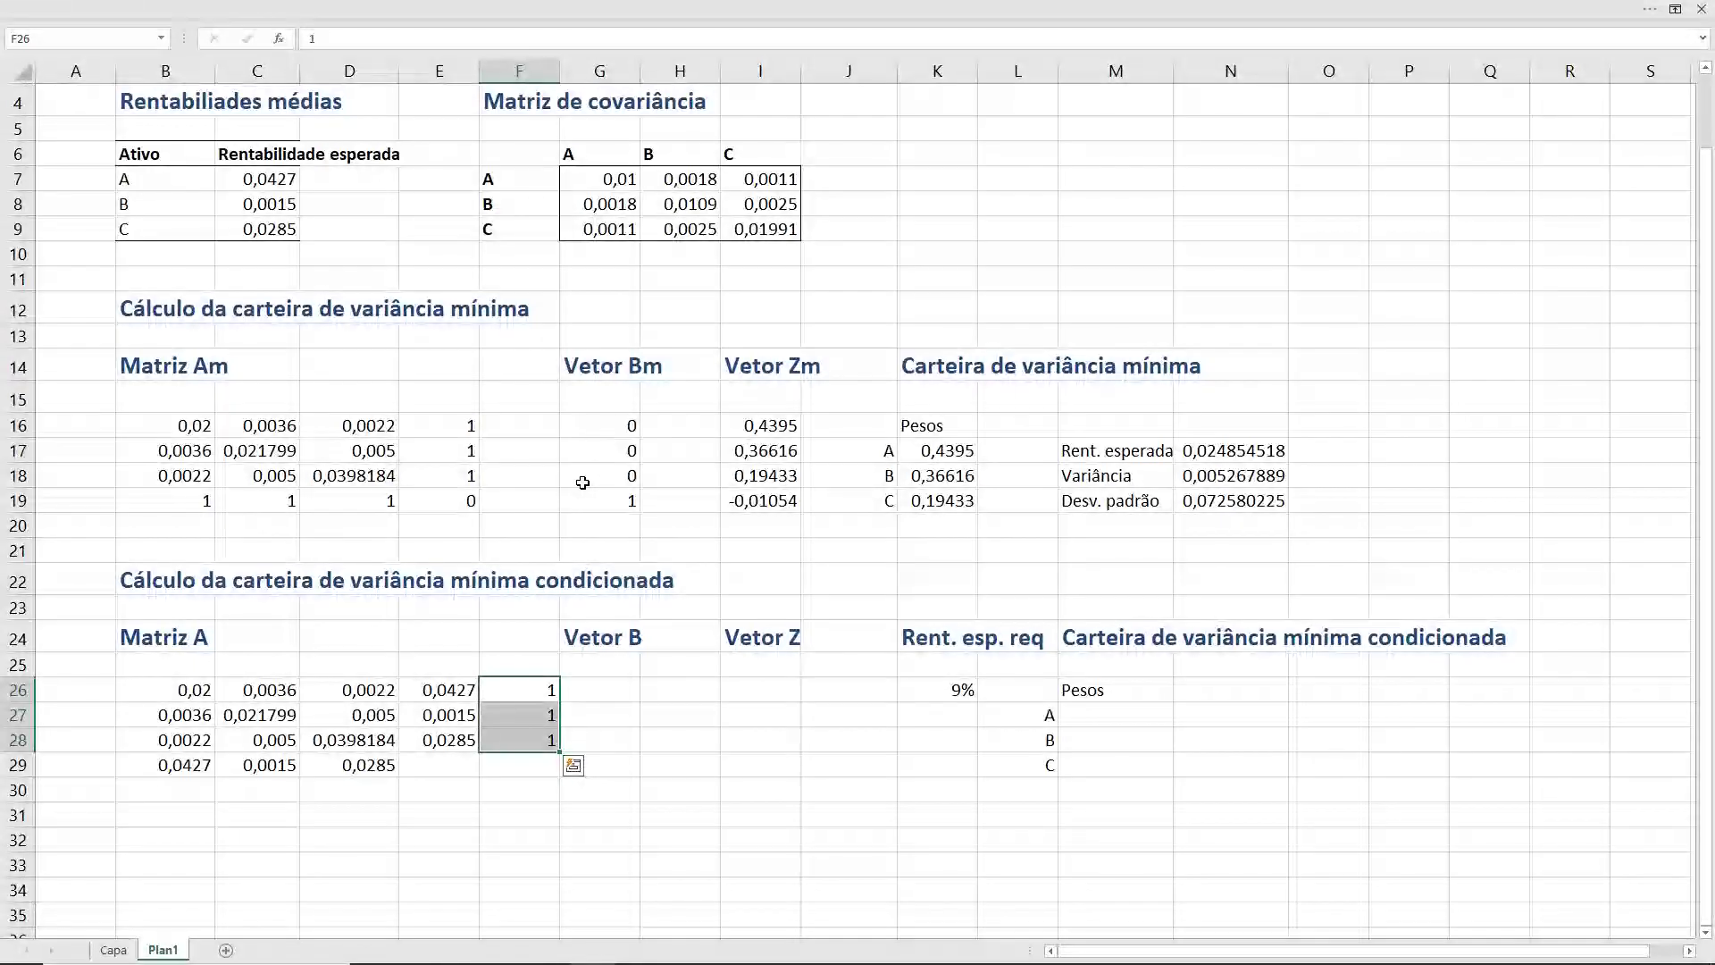
pyautogui.press('Down')
pyautogui.press('Down')
pyautogui.press('Down')
pyautogui.press('Down')
pyautogui.press('Left')
pyautogui.press('Left')
pyautogui.press('Left')
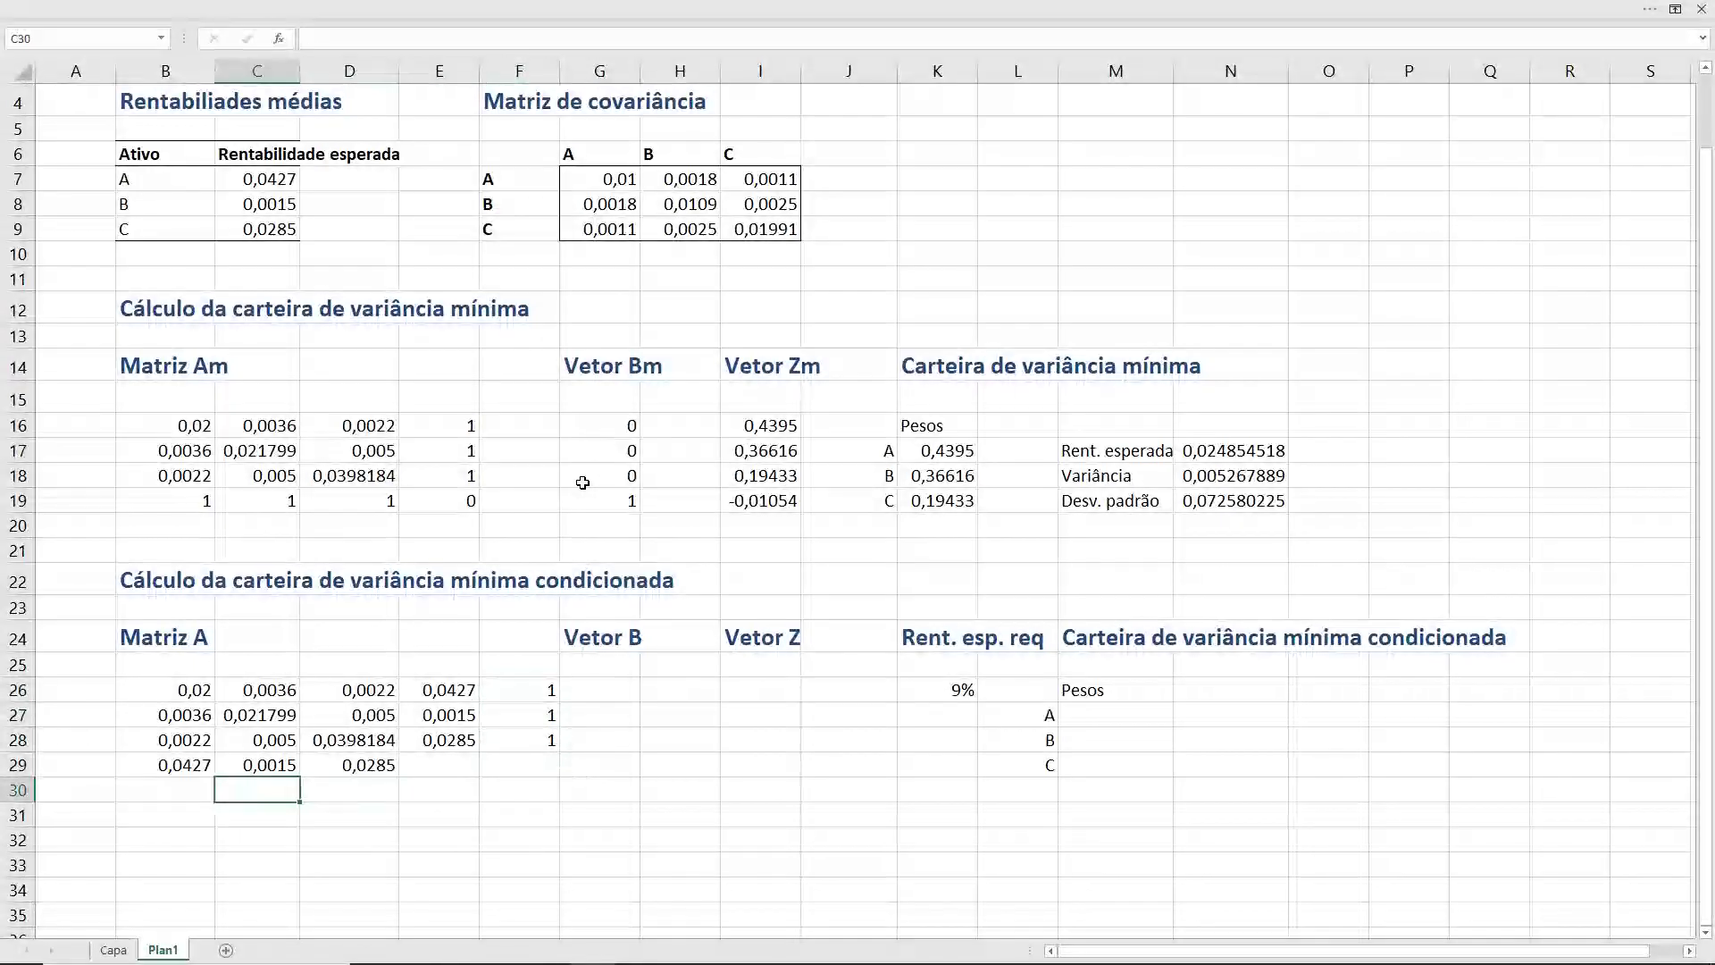
pyautogui.press('Left')
pyautogui.hotkey('shift', 'Right')
pyautogui.hotkey('shift', 'Right')
pyautogui.write('1')
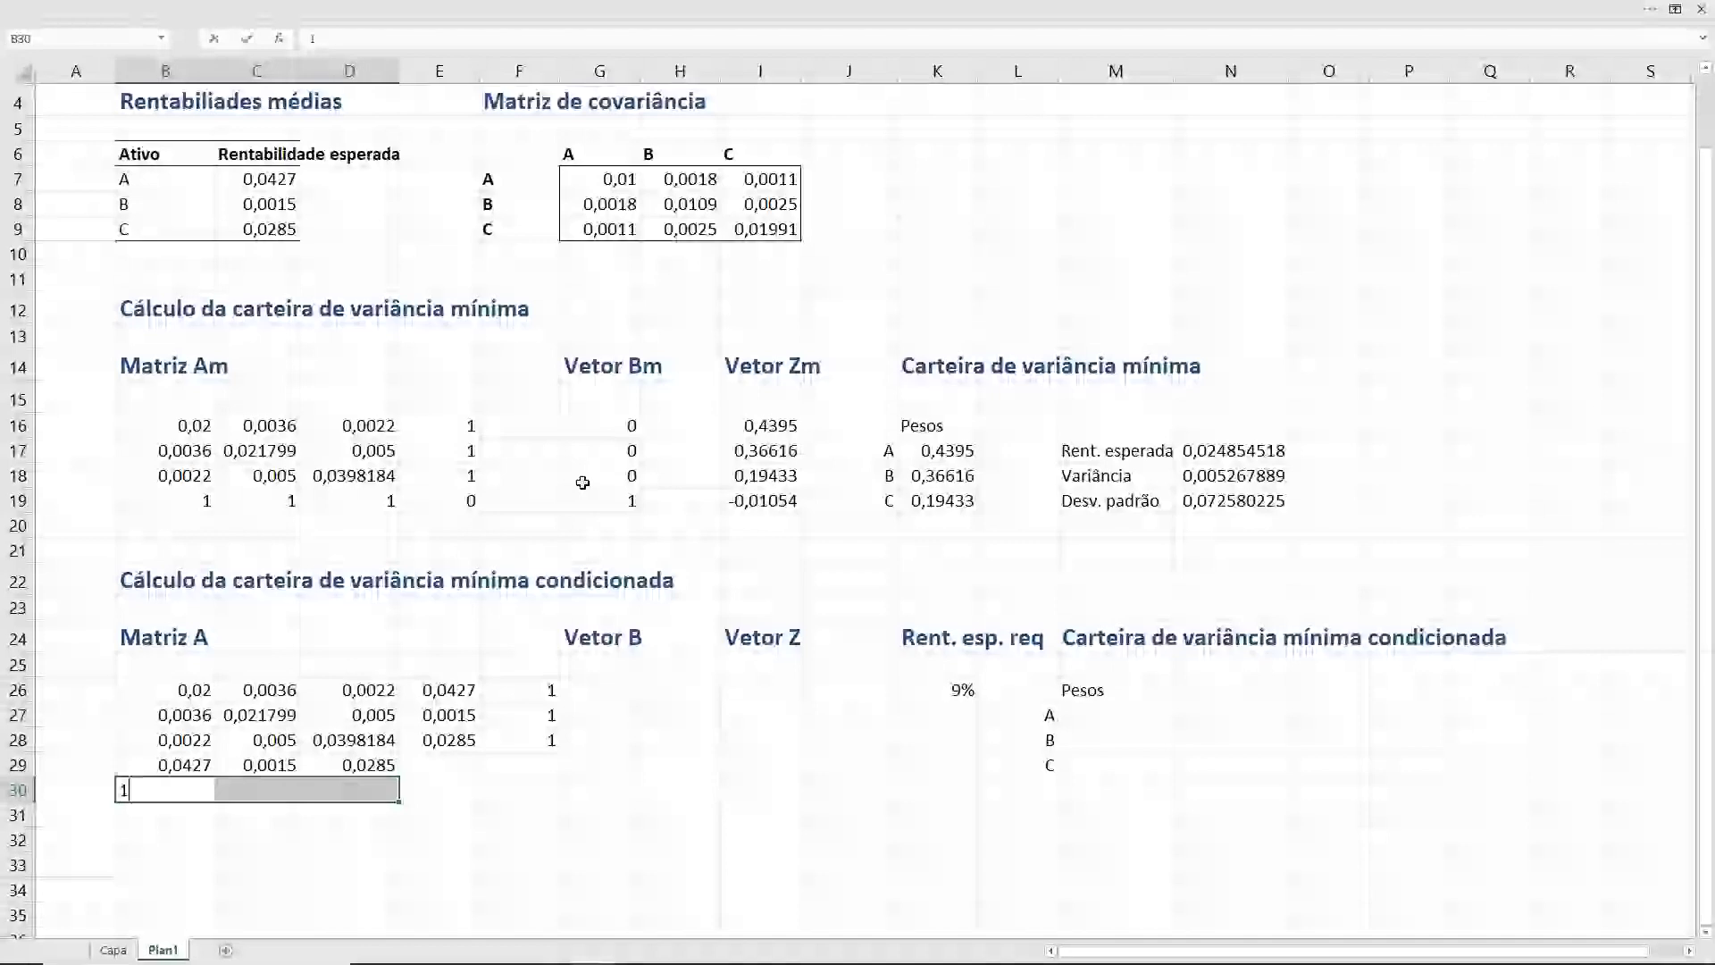
pyautogui.hotkey('ctrl', 'Return')
# - Fill the bottom-right block E29:F30 with 0
pyautogui.press('Up')
pyautogui.press('Right')
pyautogui.press('Right')
pyautogui.press('Right')
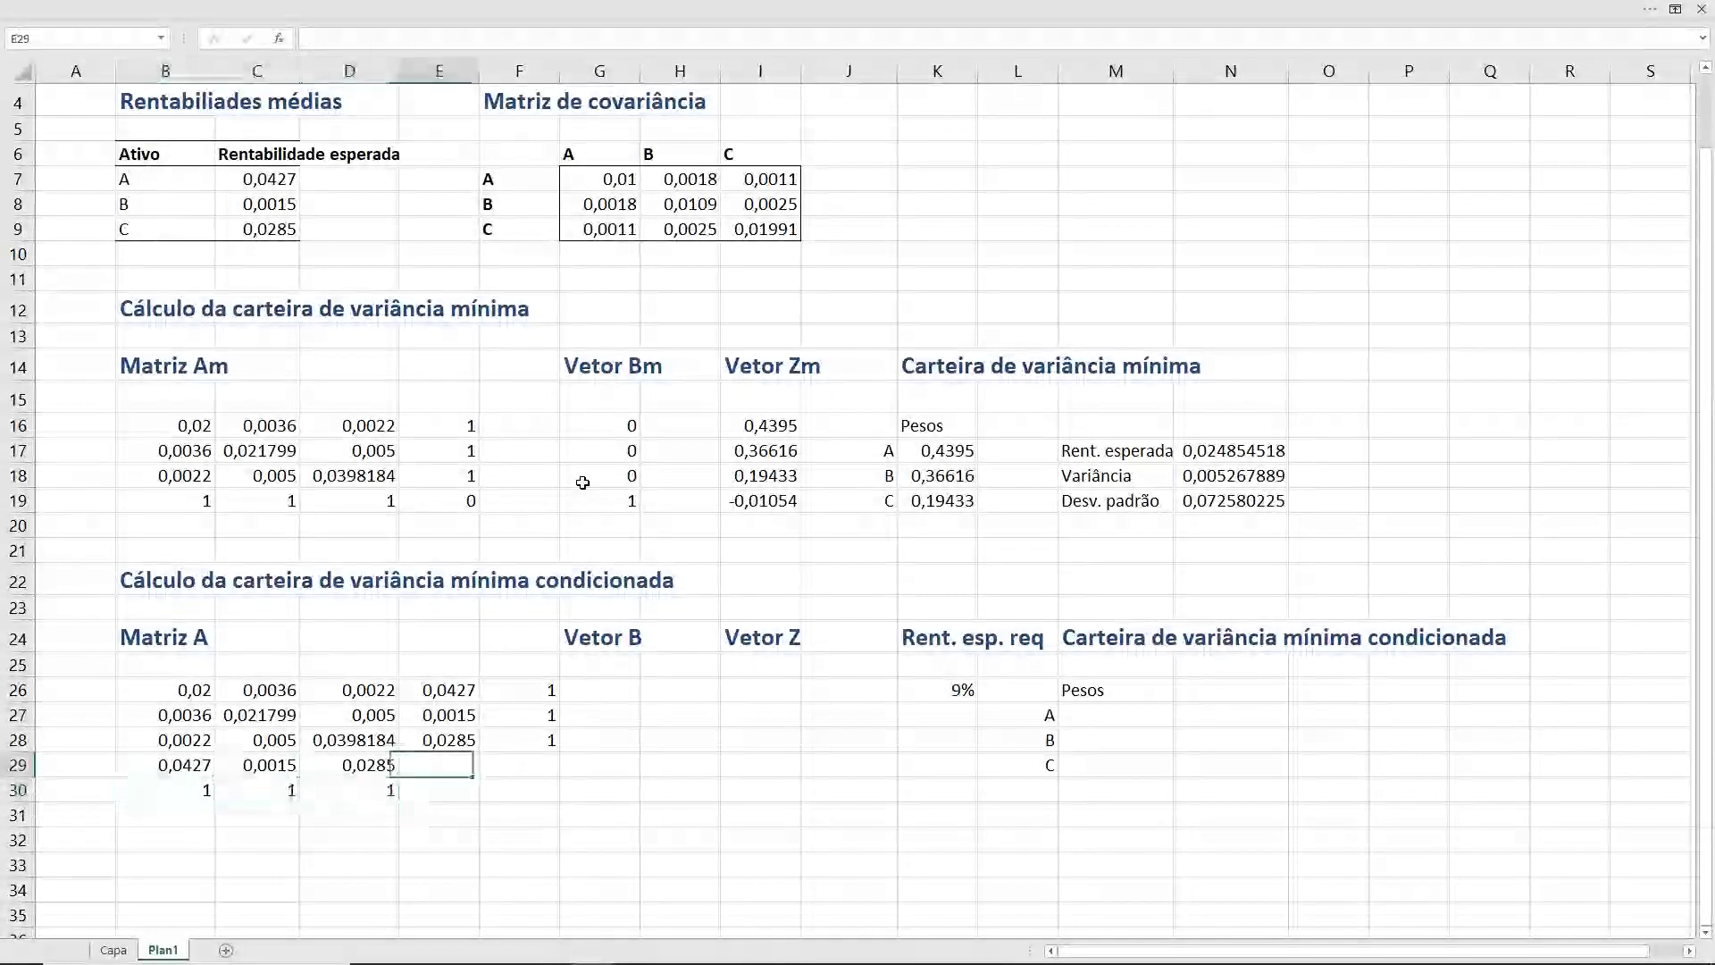
pyautogui.hotkey('shift', 'Right')
pyautogui.hotkey('shift', 'Down')
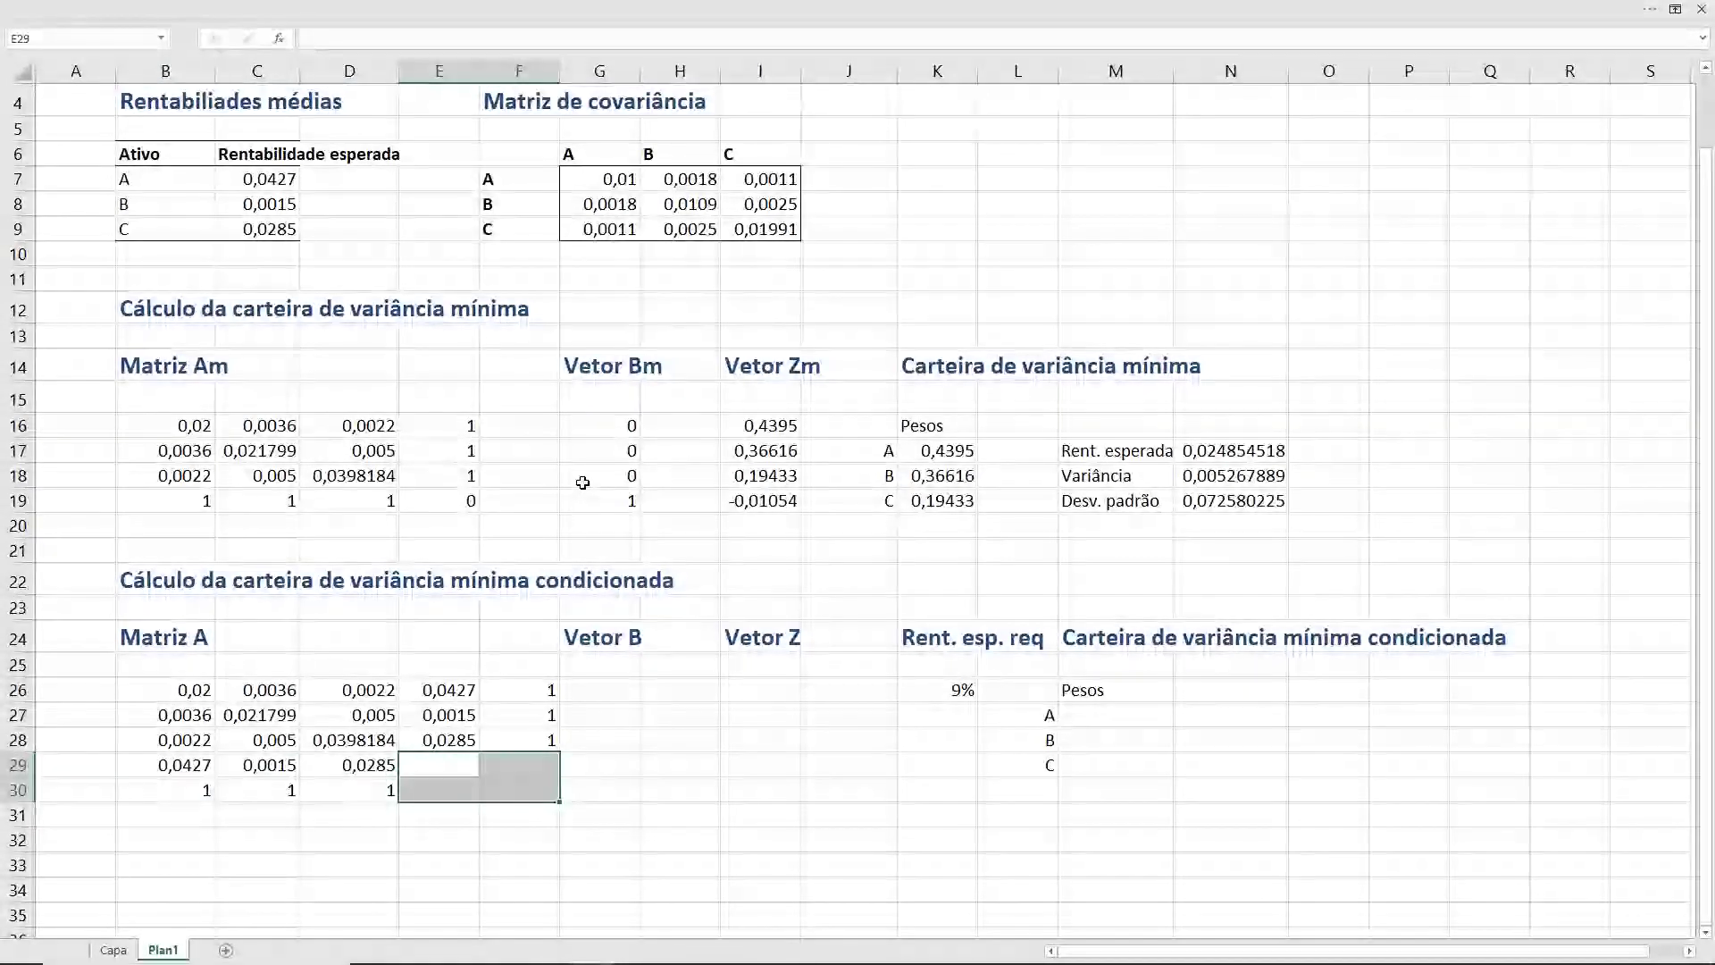
pyautogui.write('0')
pyautogui.hotkey('ctrl', 'Return')
pyautogui.press('Up')
pyautogui.press('Up')
pyautogui.press('Up')
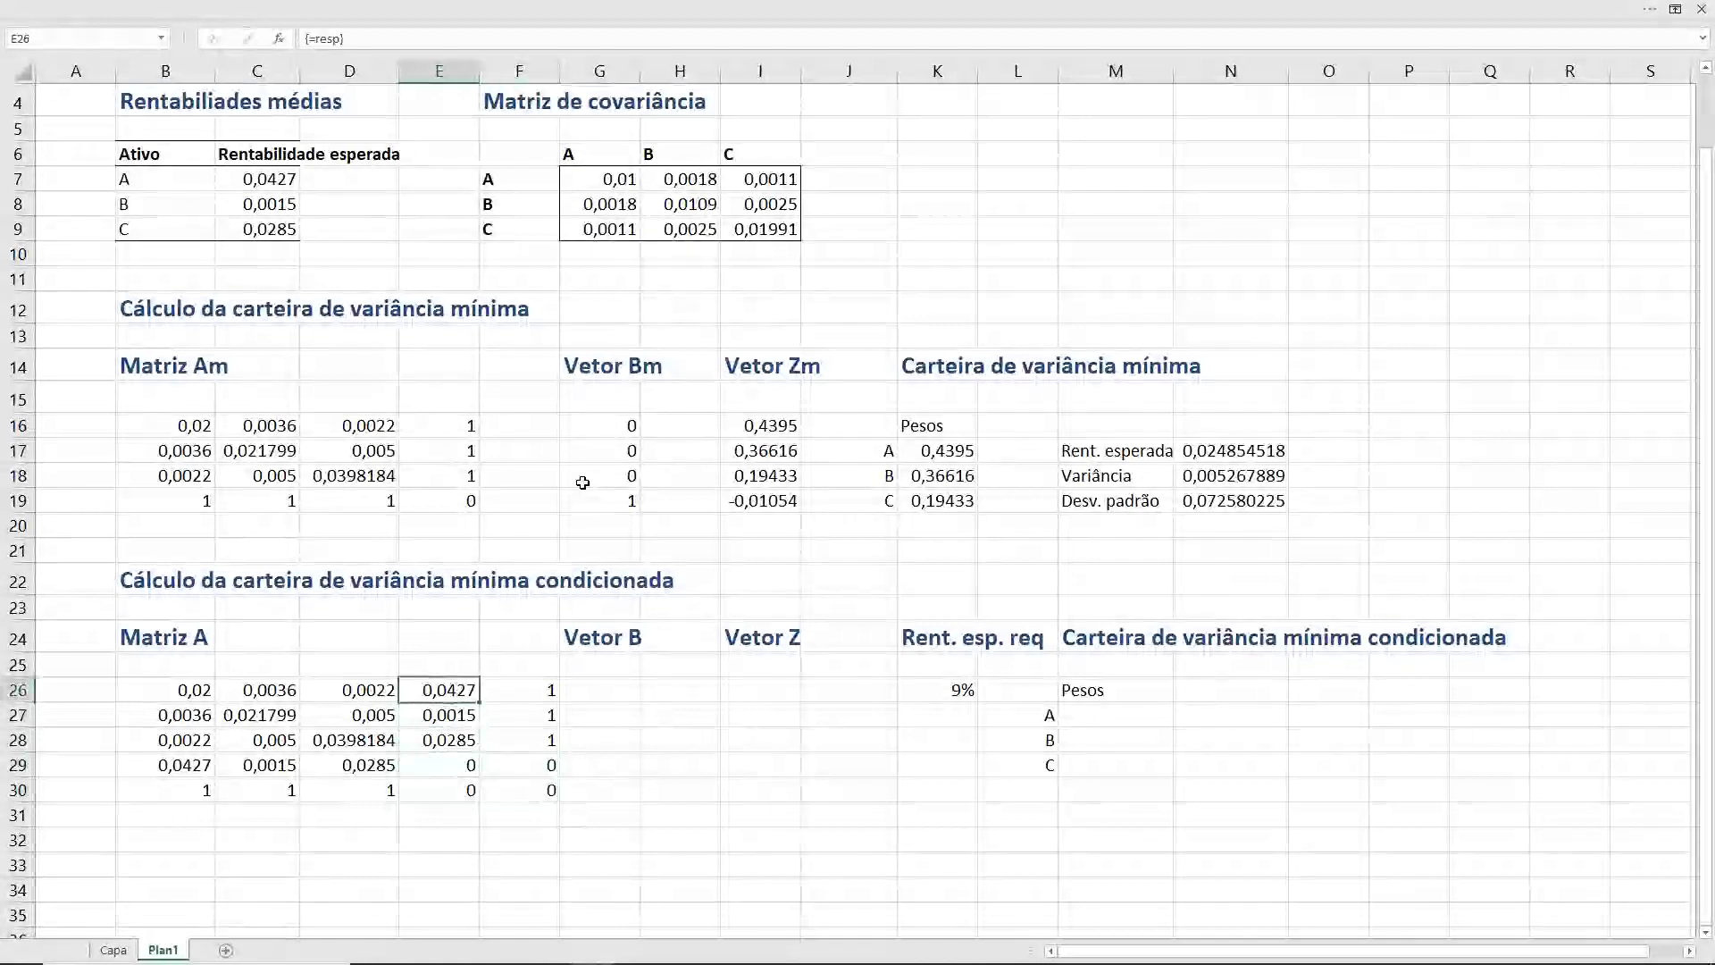
pyautogui.press('Up')
pyautogui.press('Up')
pyautogui.press('Right')
pyautogui.press('Right')
# - Insert cells at G24:G30, shifting the Vetor B section one column right
pyautogui.hotkey('shift', 'Down')
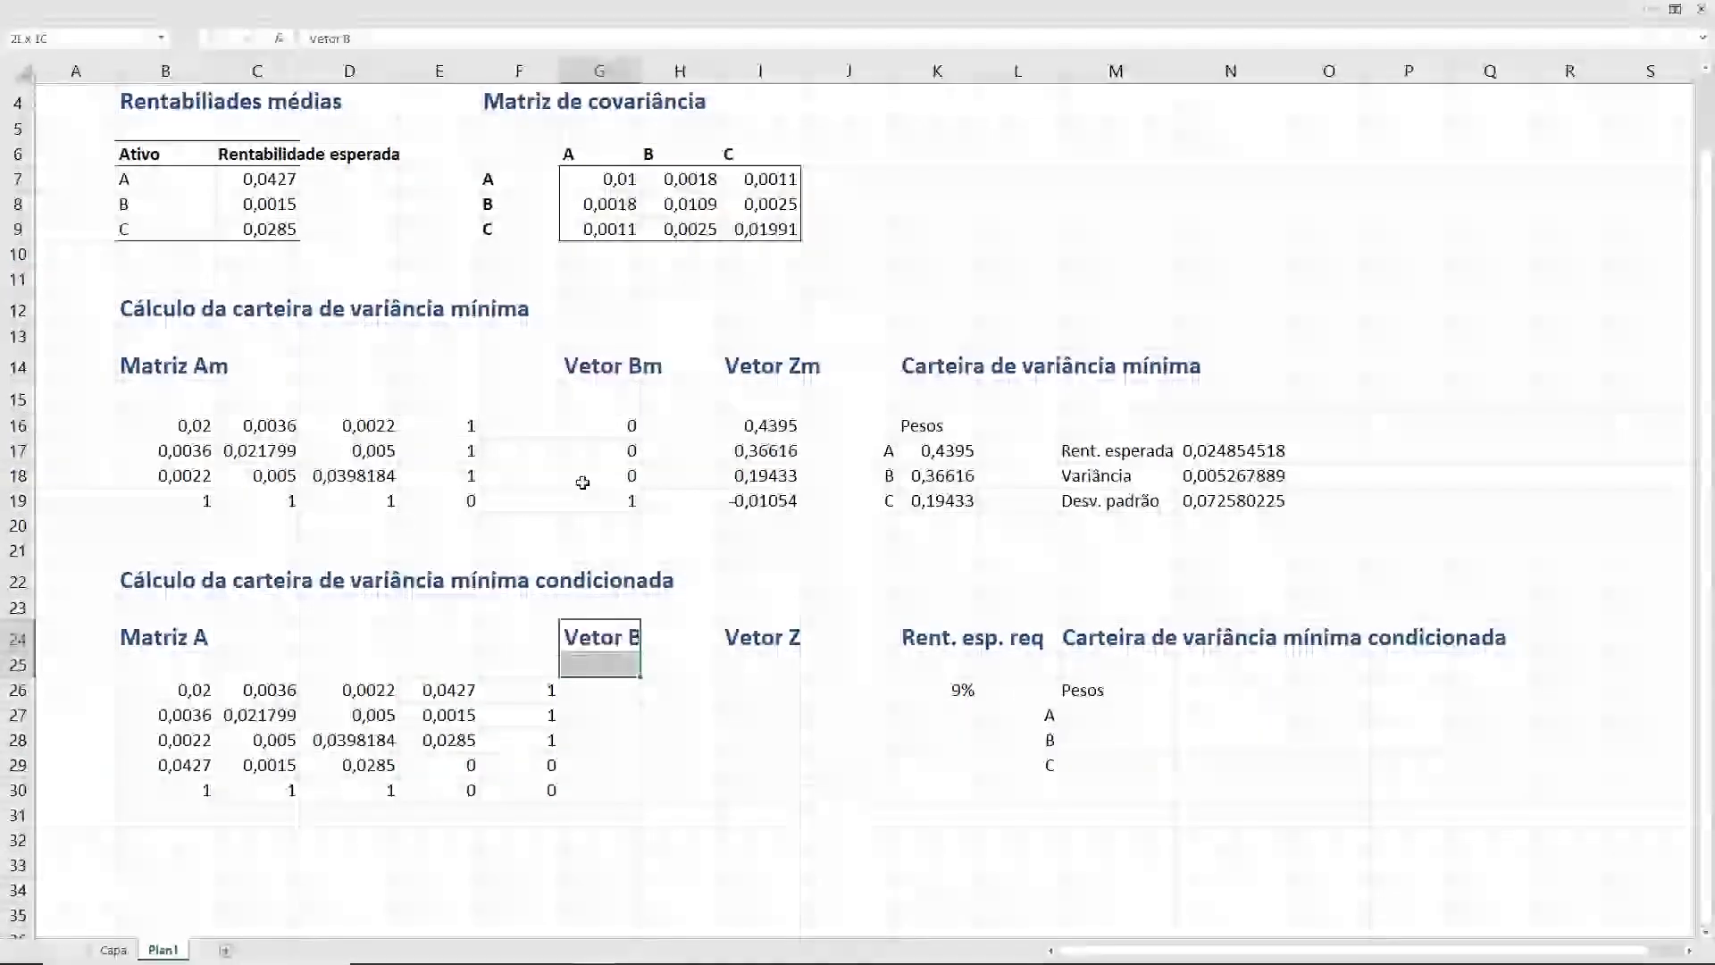
pyautogui.hotkey('shift', 'Down')
pyautogui.hotkey('shift', 'Down')
pyautogui.hotkey('shift', 'Down')
pyautogui.hotkey('shift', 'Down')
pyautogui.hotkey('shift', 'Down')
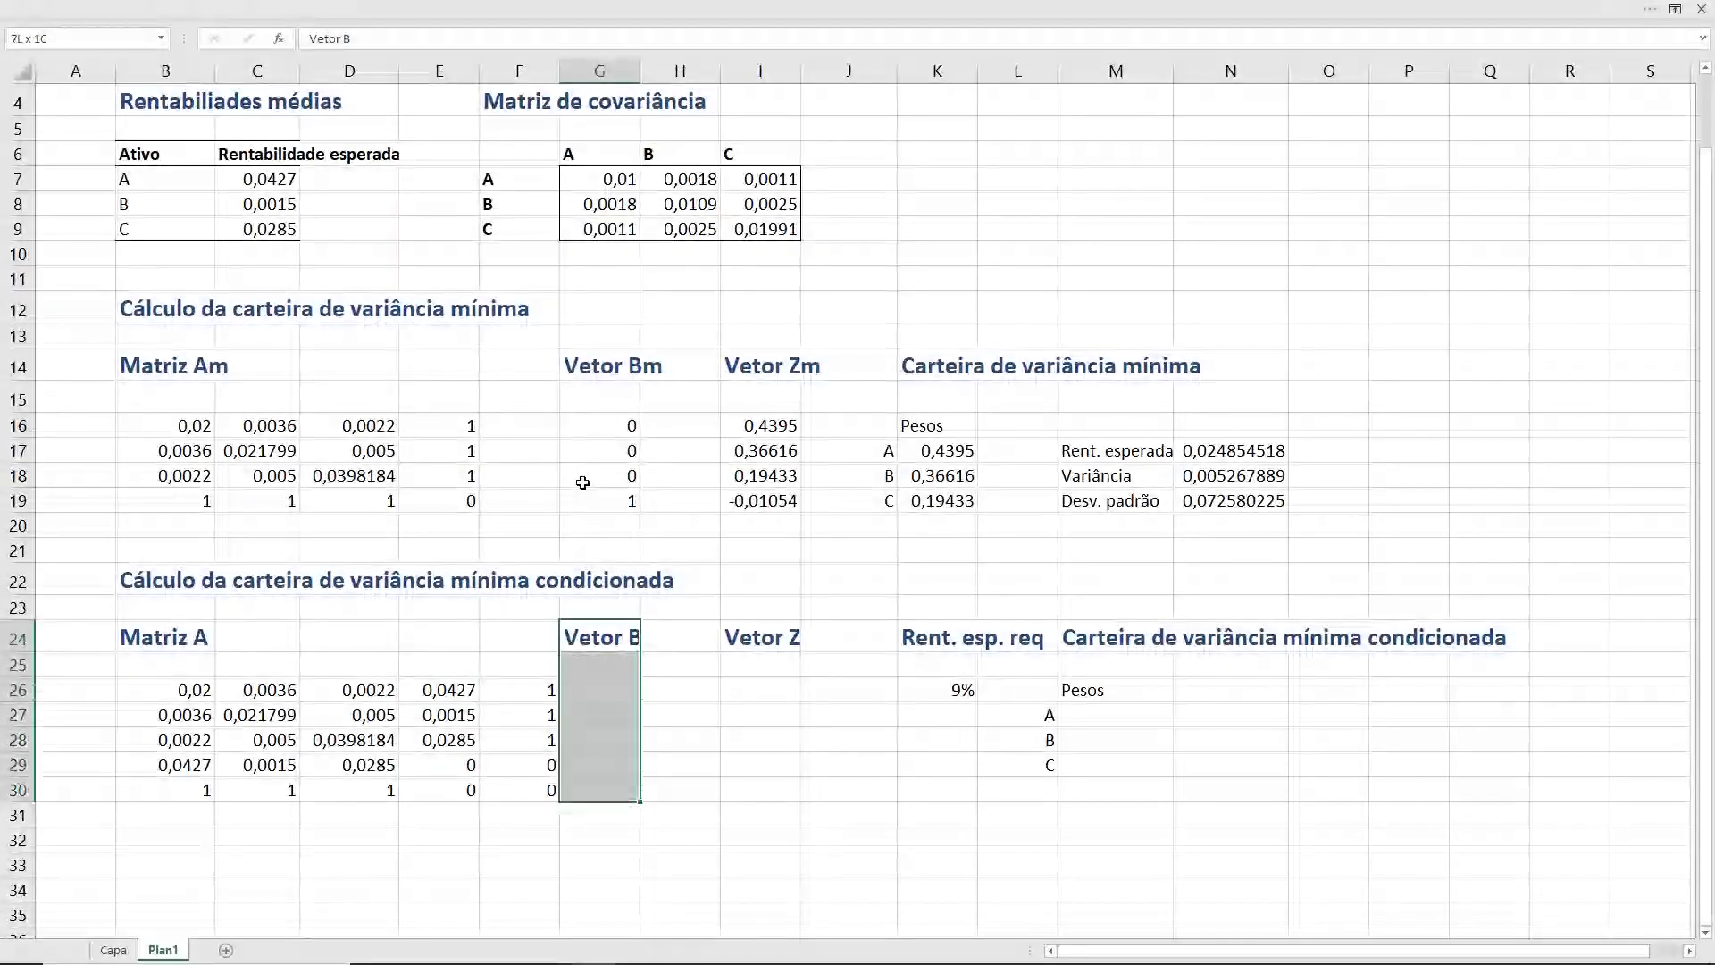
pyautogui.hotkey('ctrl', '+')
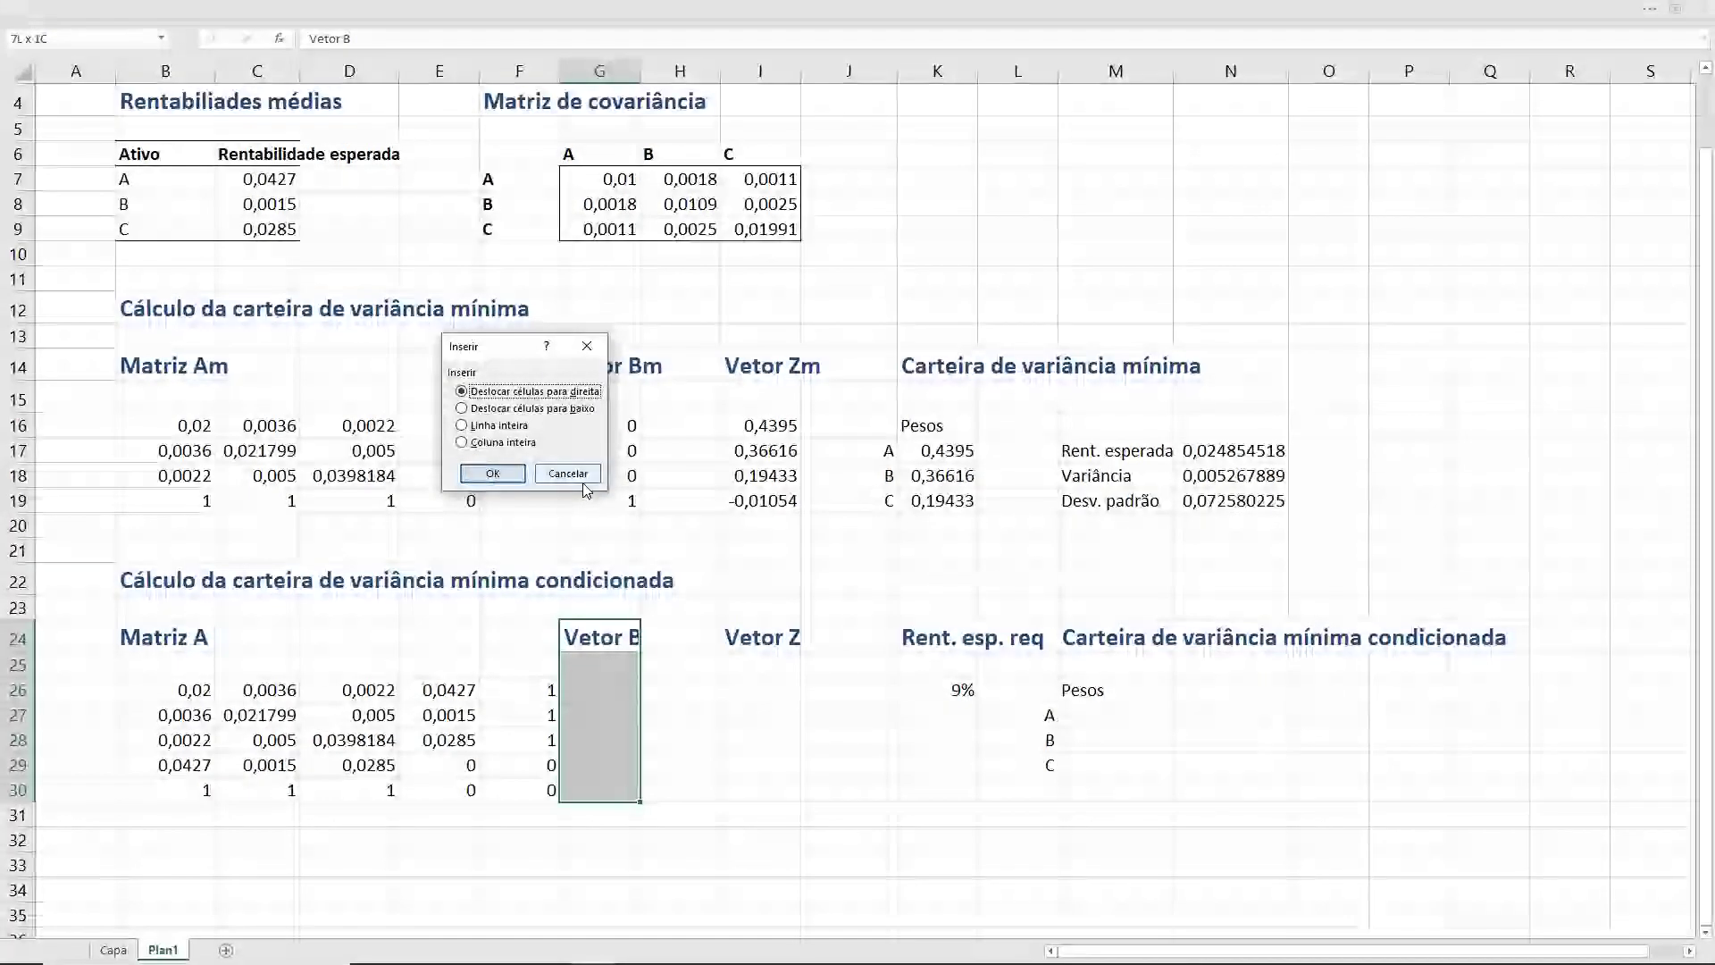
pyautogui.press('Return')
pyautogui.press('Right')
pyautogui.press('Right')
pyautogui.press('Right')
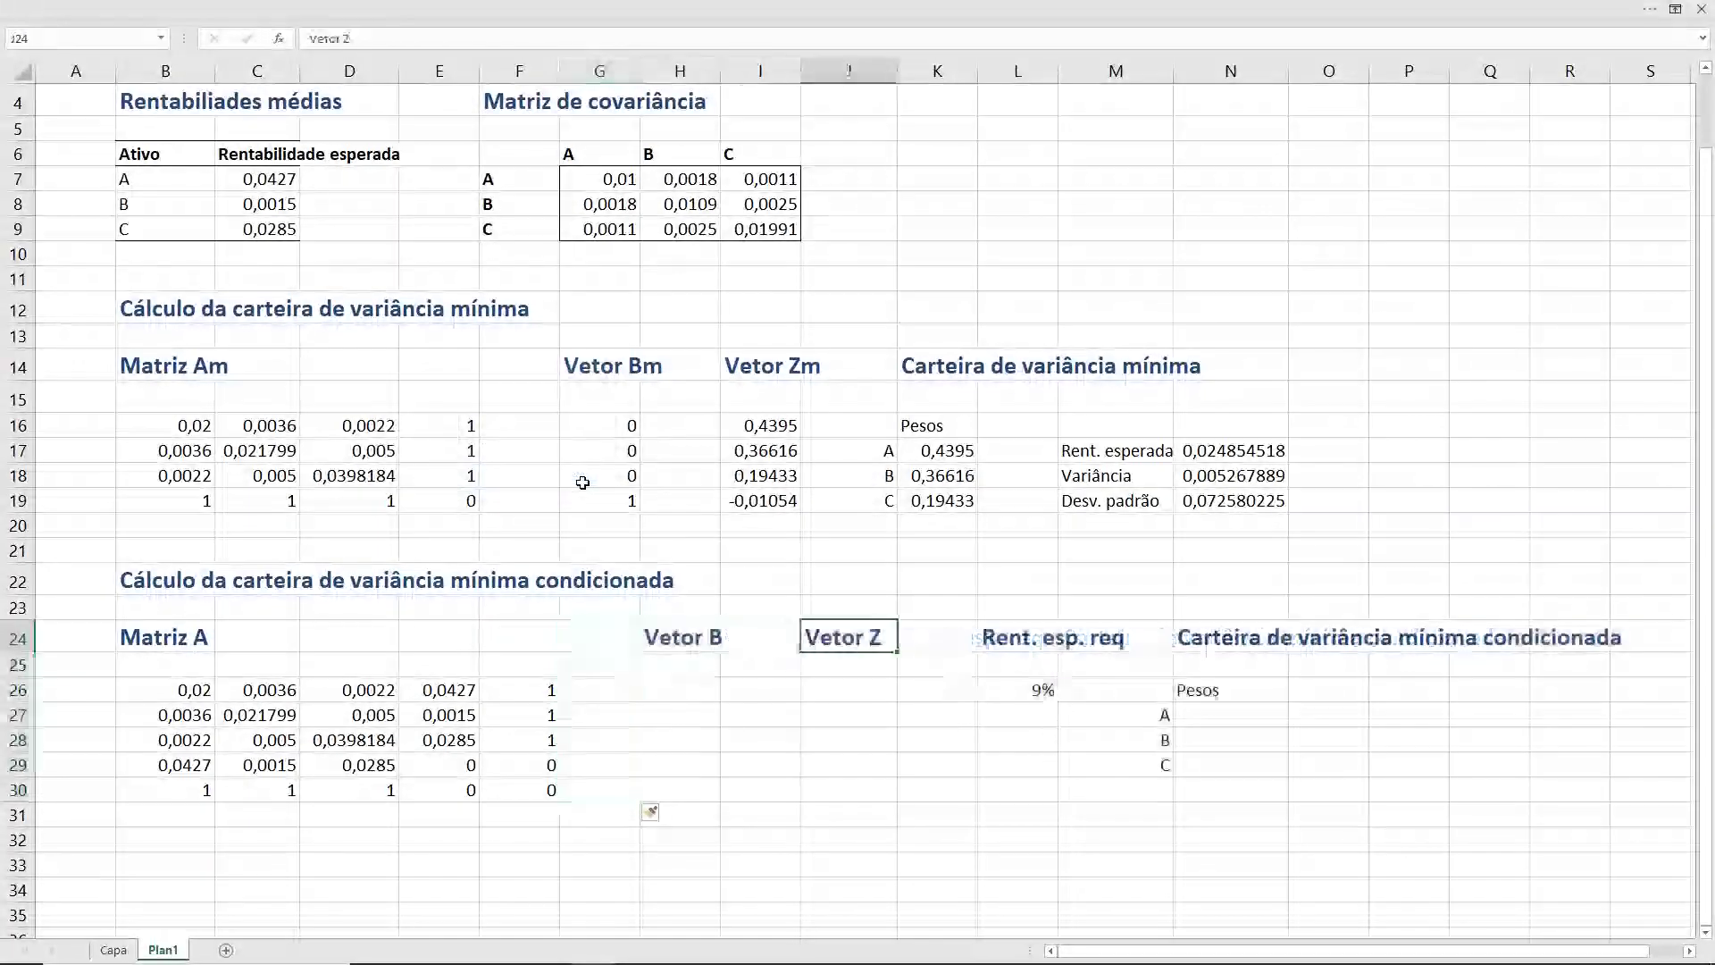
pyautogui.press('Left')
pyautogui.press('Left')
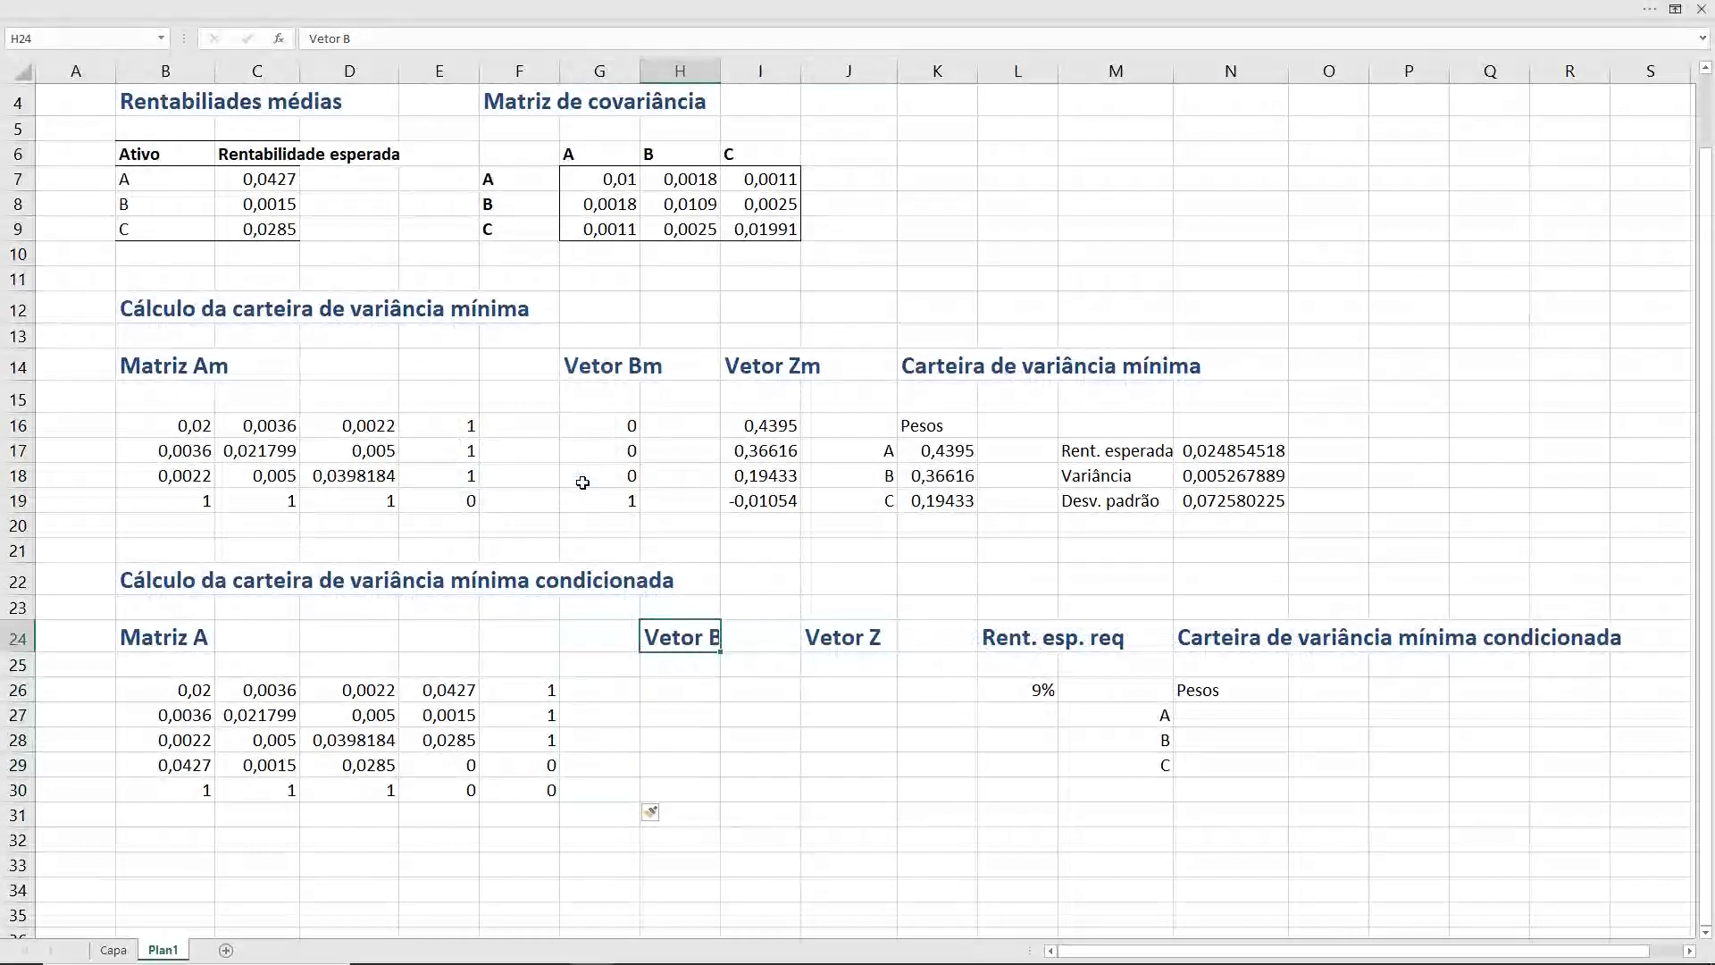
# - Fill H26:H28 of Vetor B with 0 in one entry
pyautogui.press('Down')
pyautogui.press('Down')
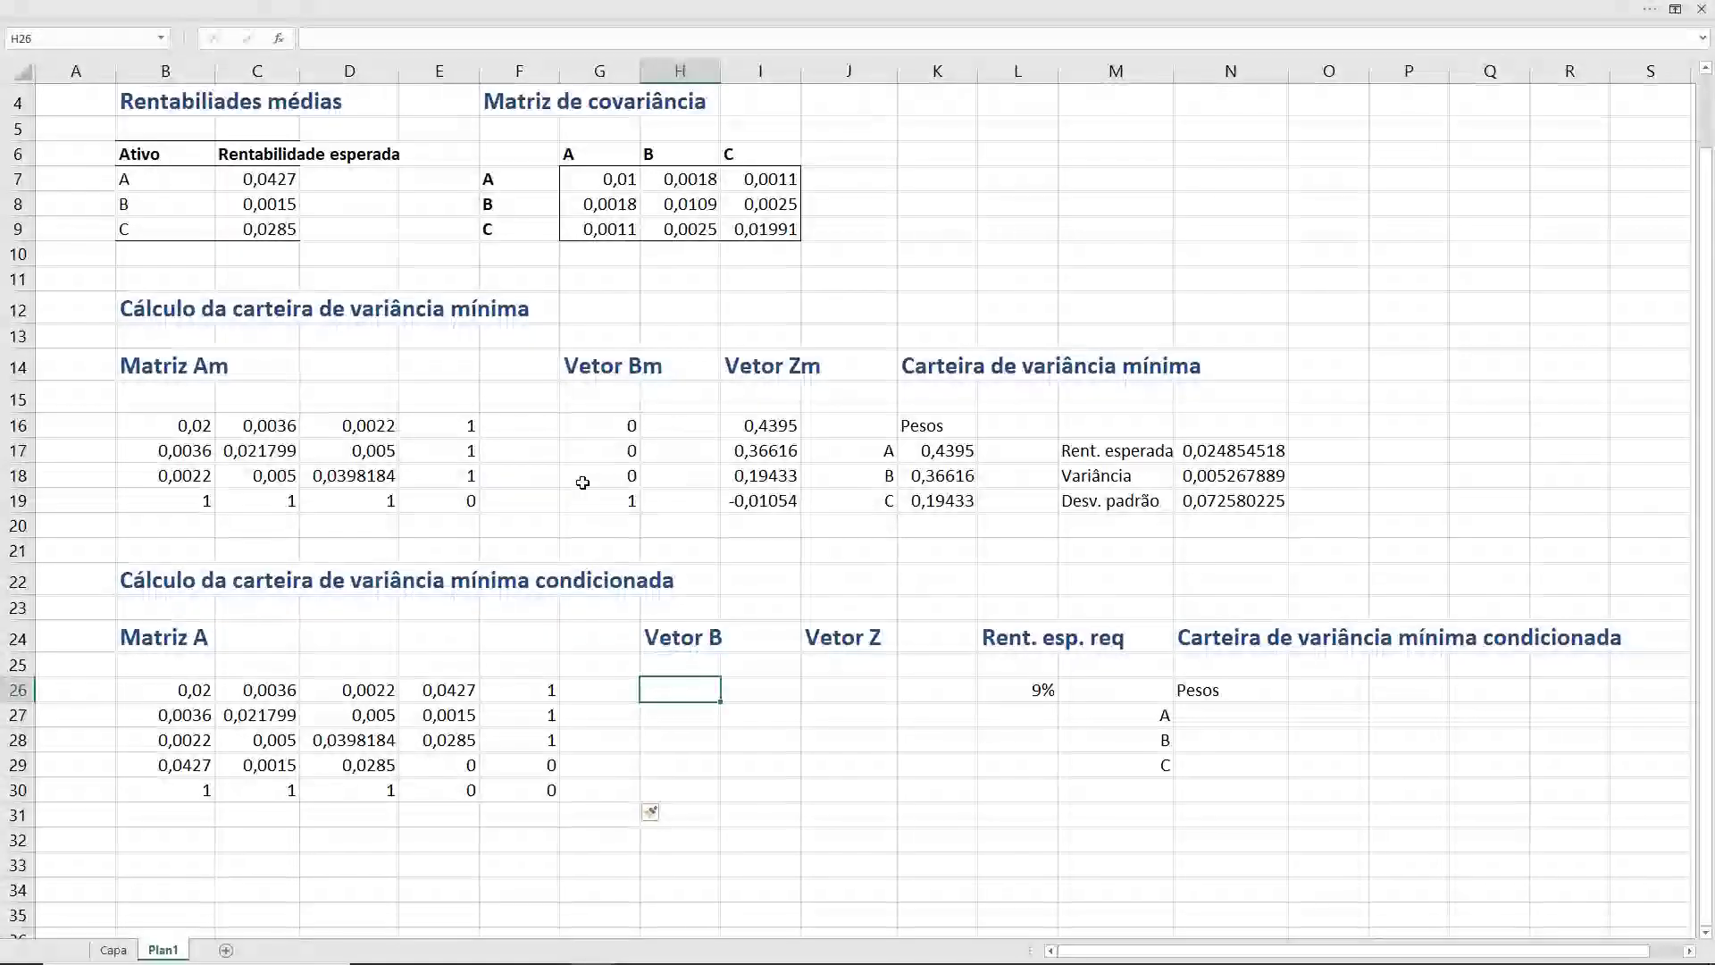
pyautogui.hotkey('shift', 'Down')
pyautogui.hotkey('shift', 'Down')
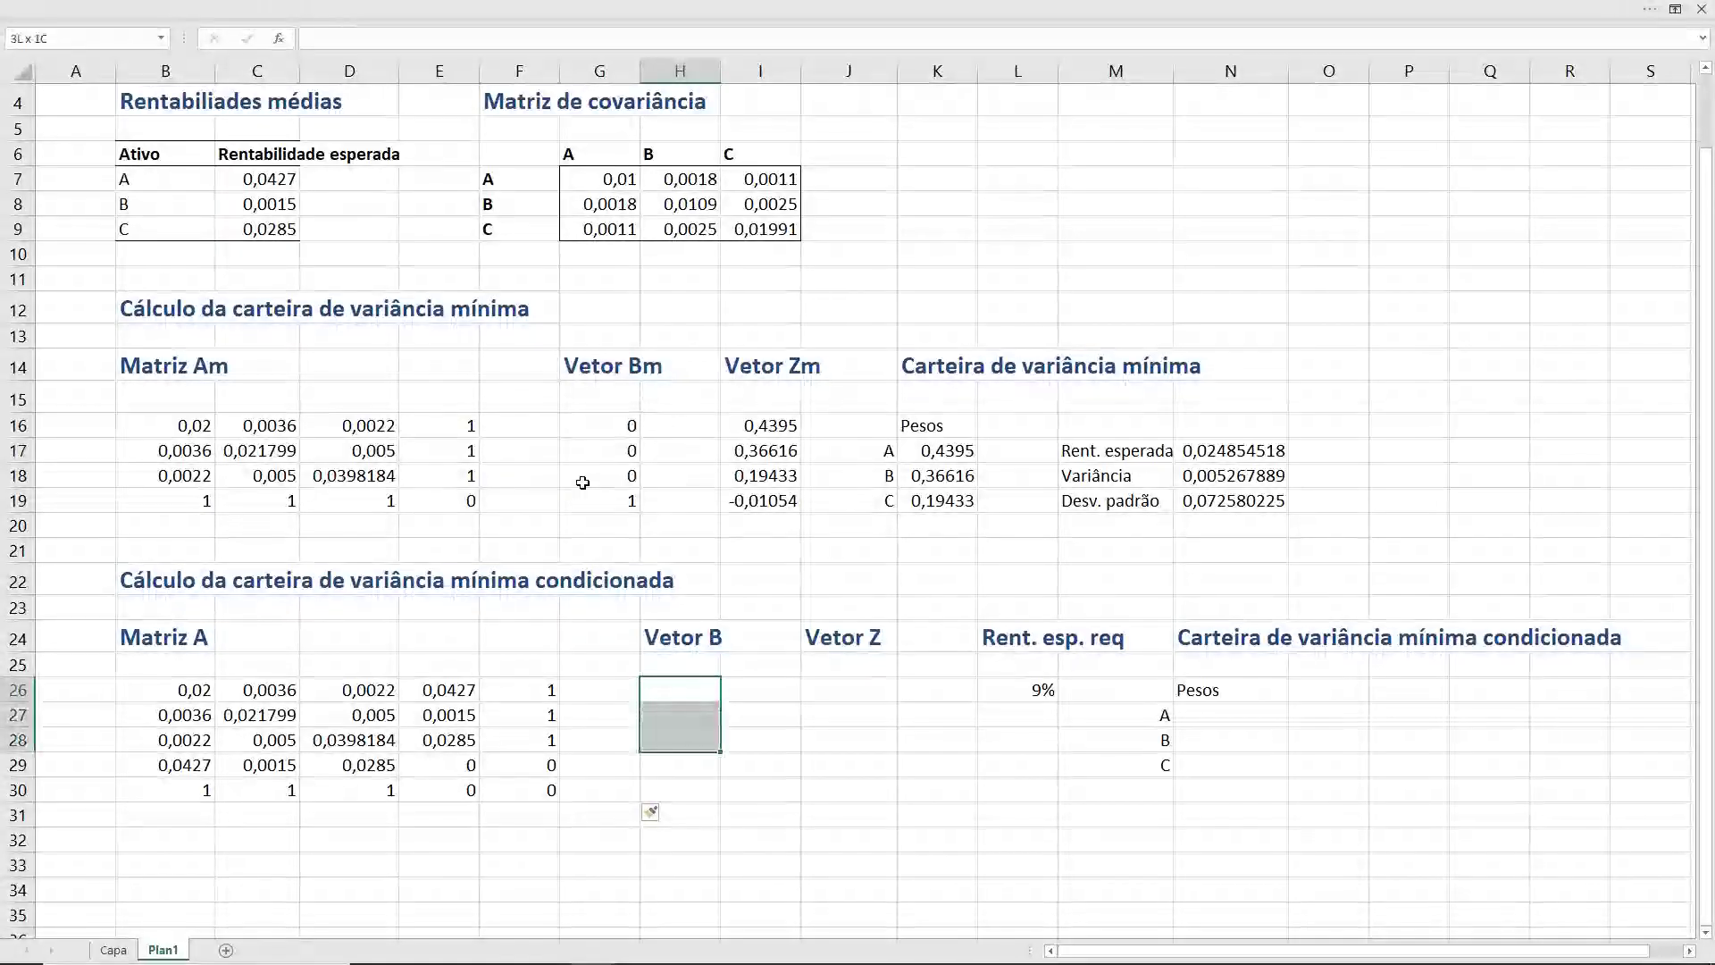
pyautogui.write('0')
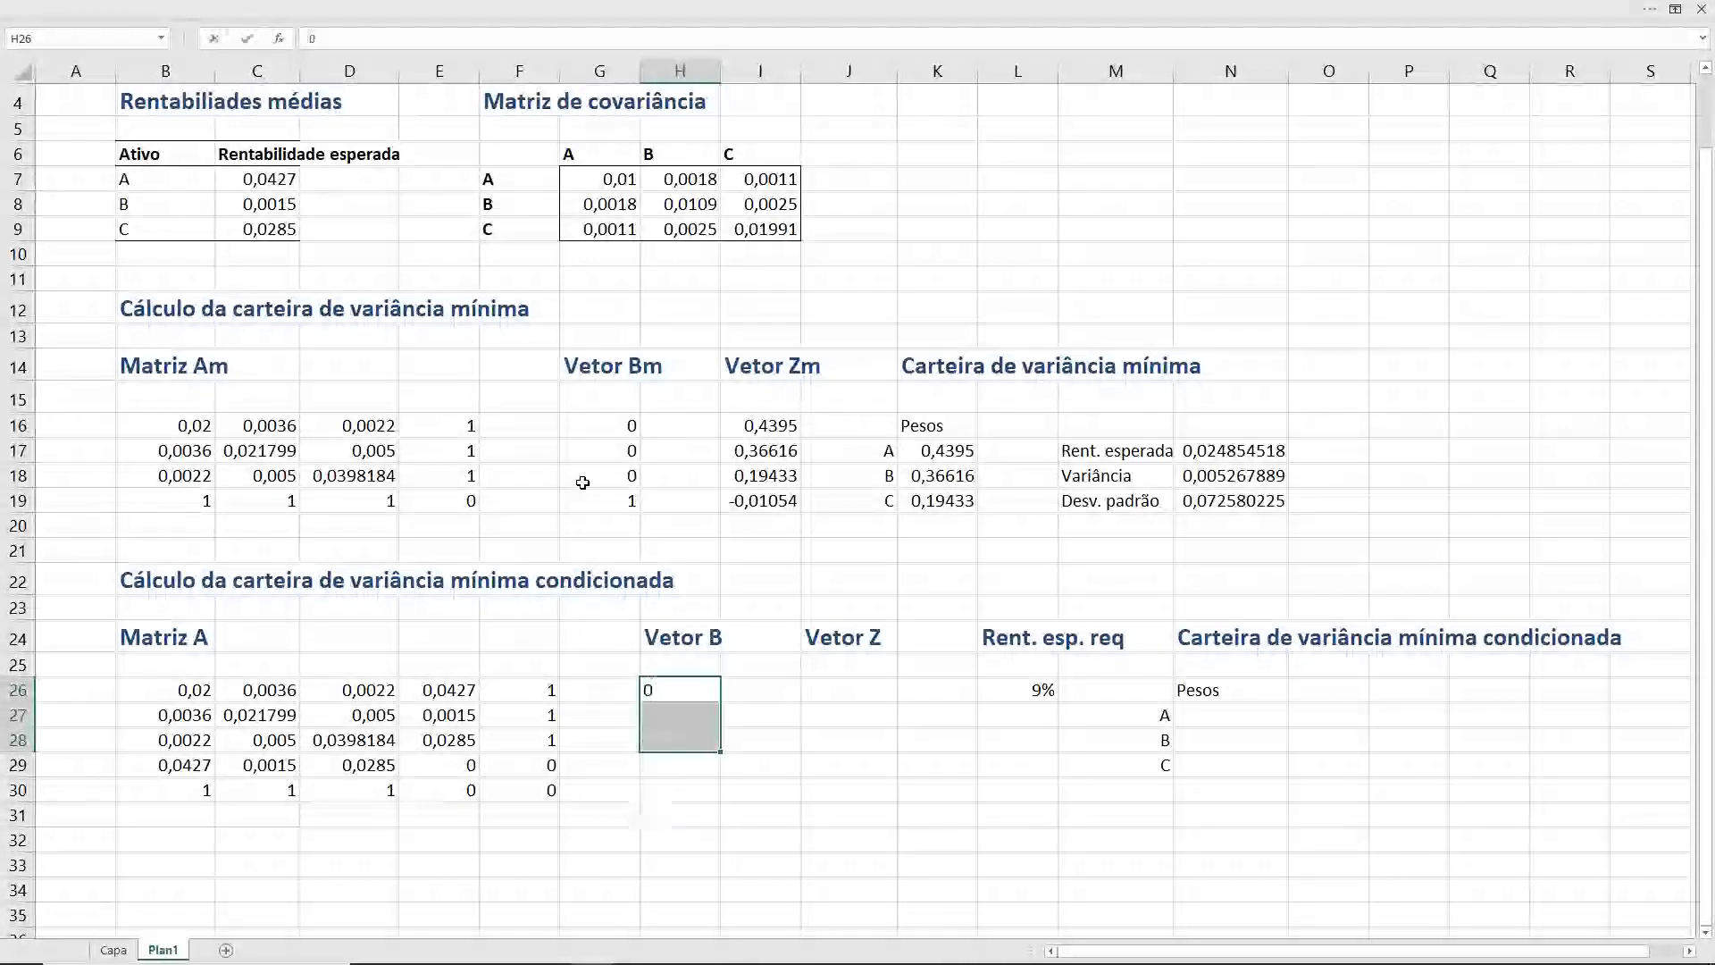
pyautogui.hotkey('ctrl', 'Return')
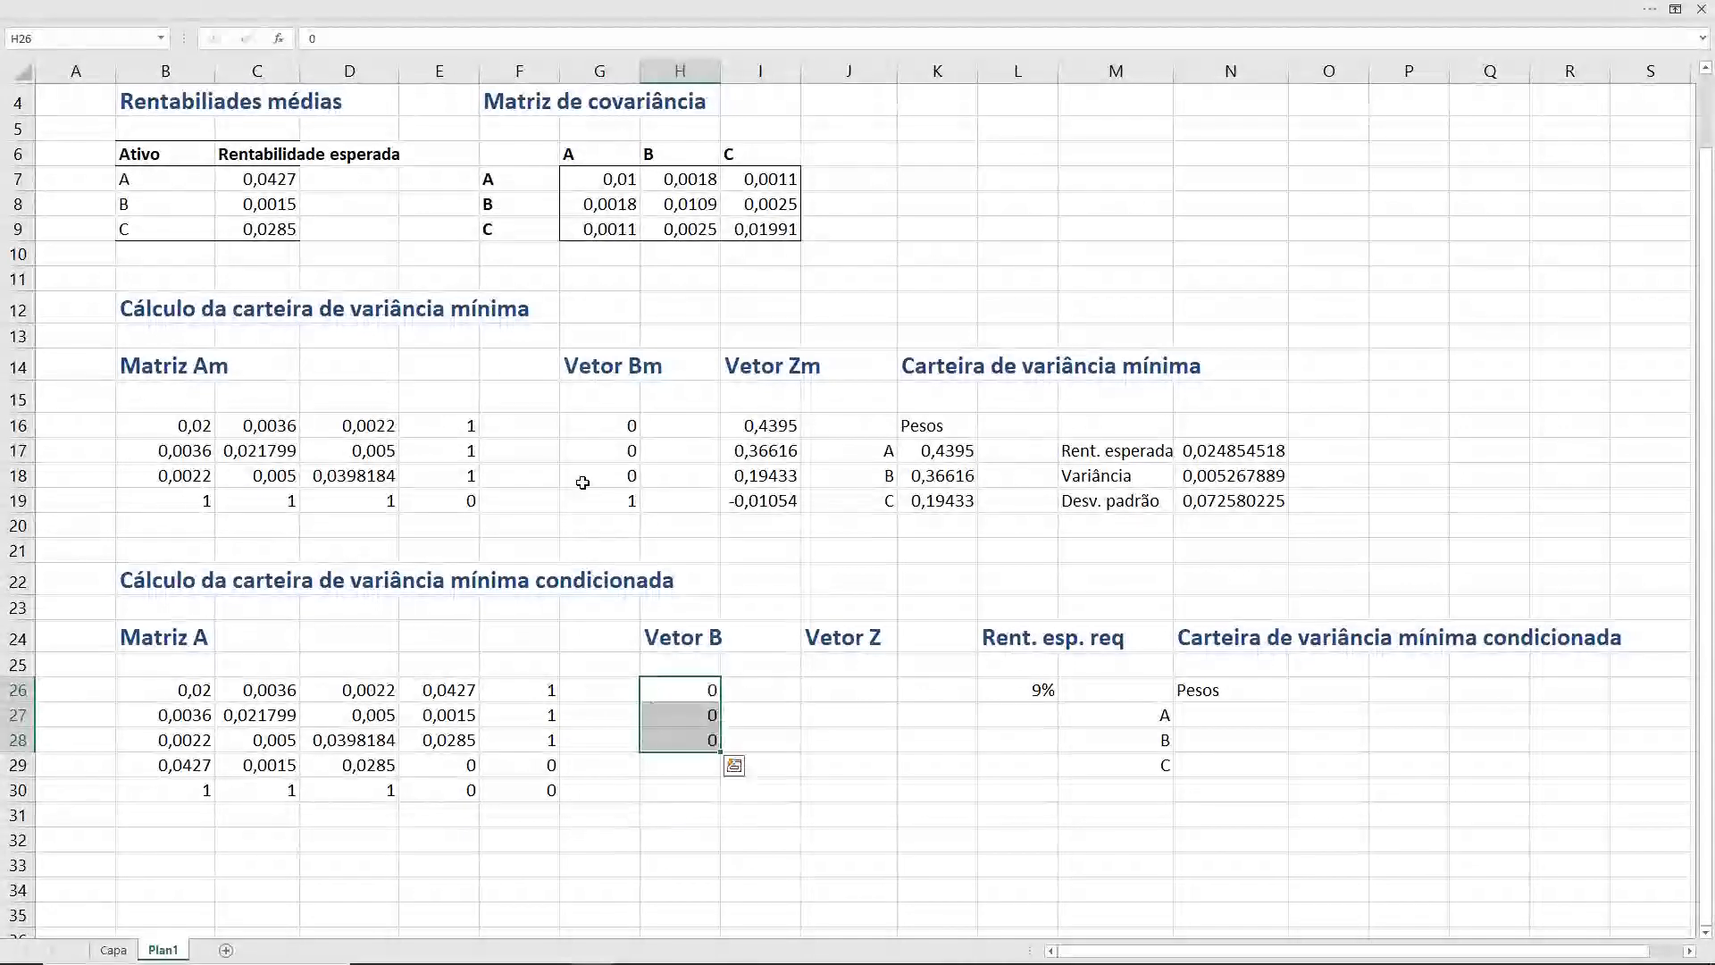
# - Set H29 to =resprq (the 0,09 required return) and H30 to 1
pyautogui.press('Down')
pyautogui.press('Down')
pyautogui.press('Down')
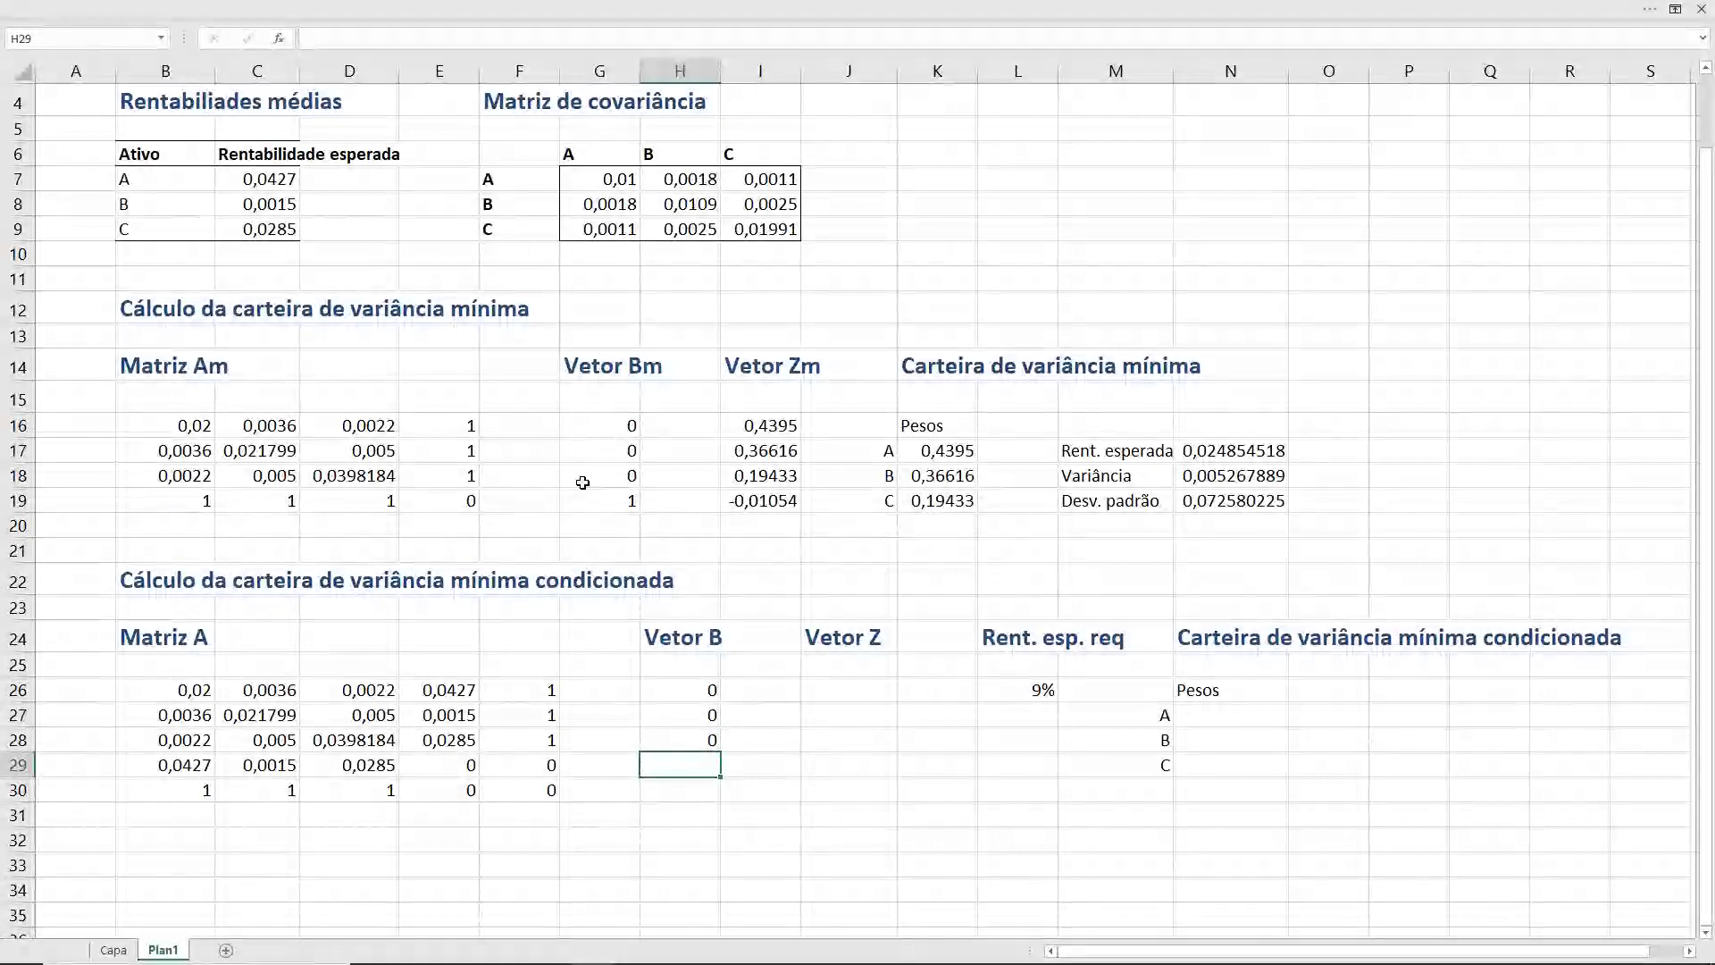
pyautogui.write('resp')
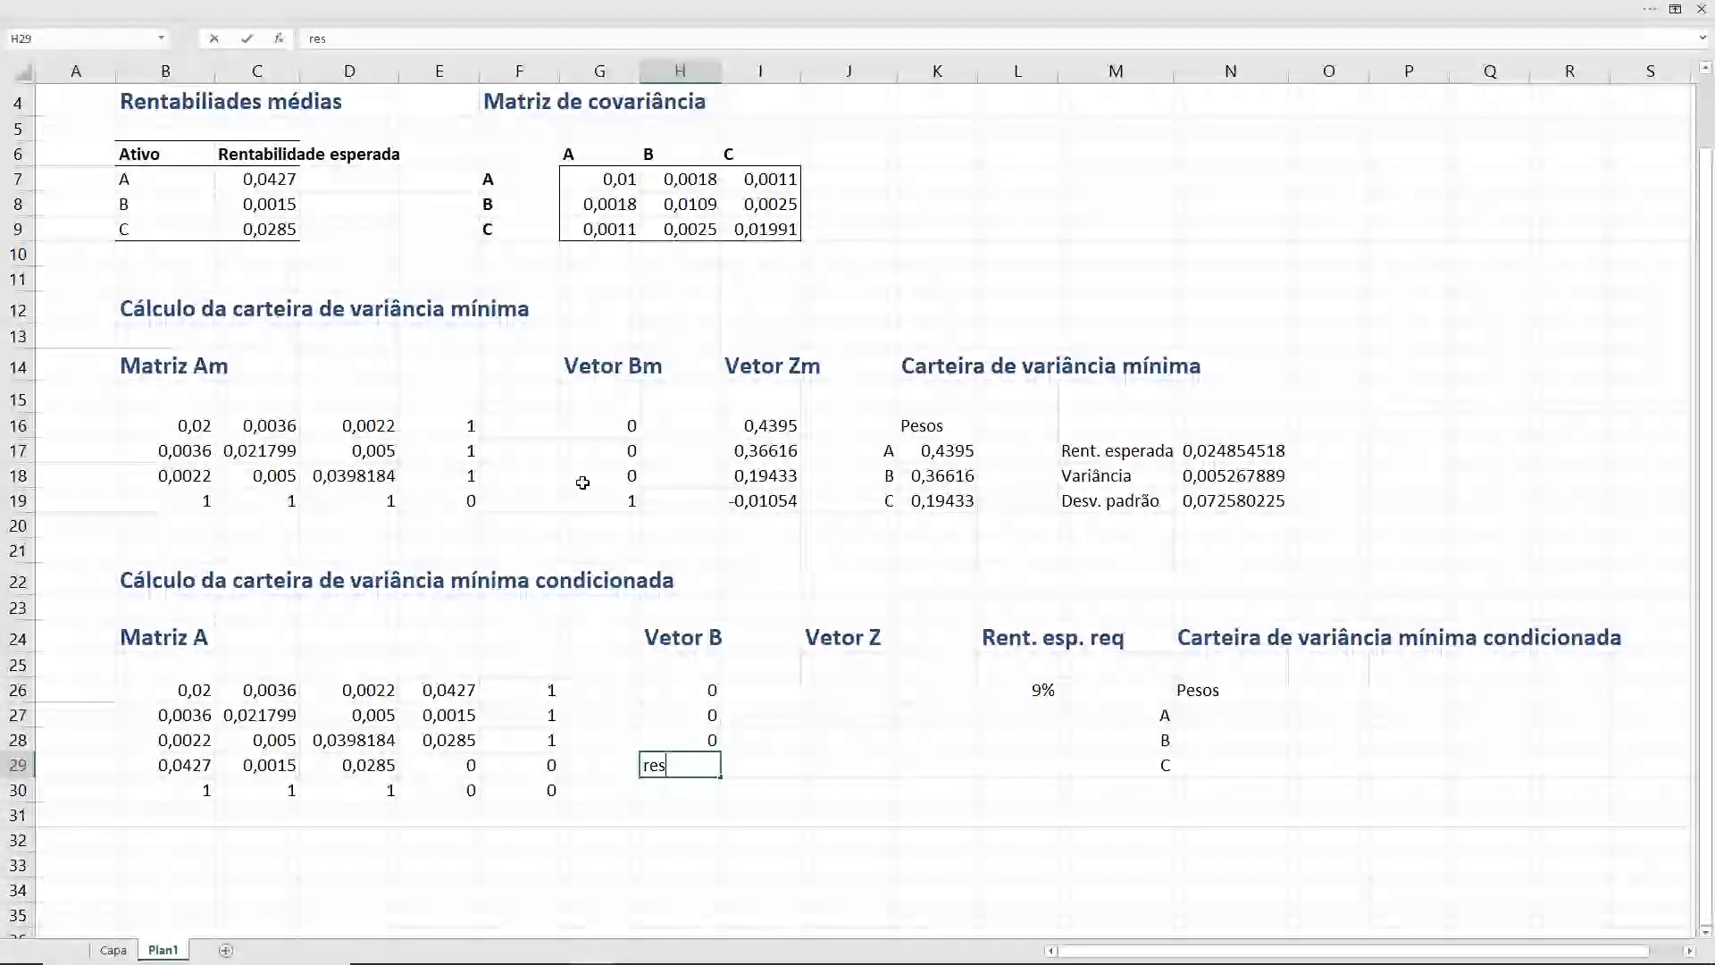
pyautogui.press('Escape')
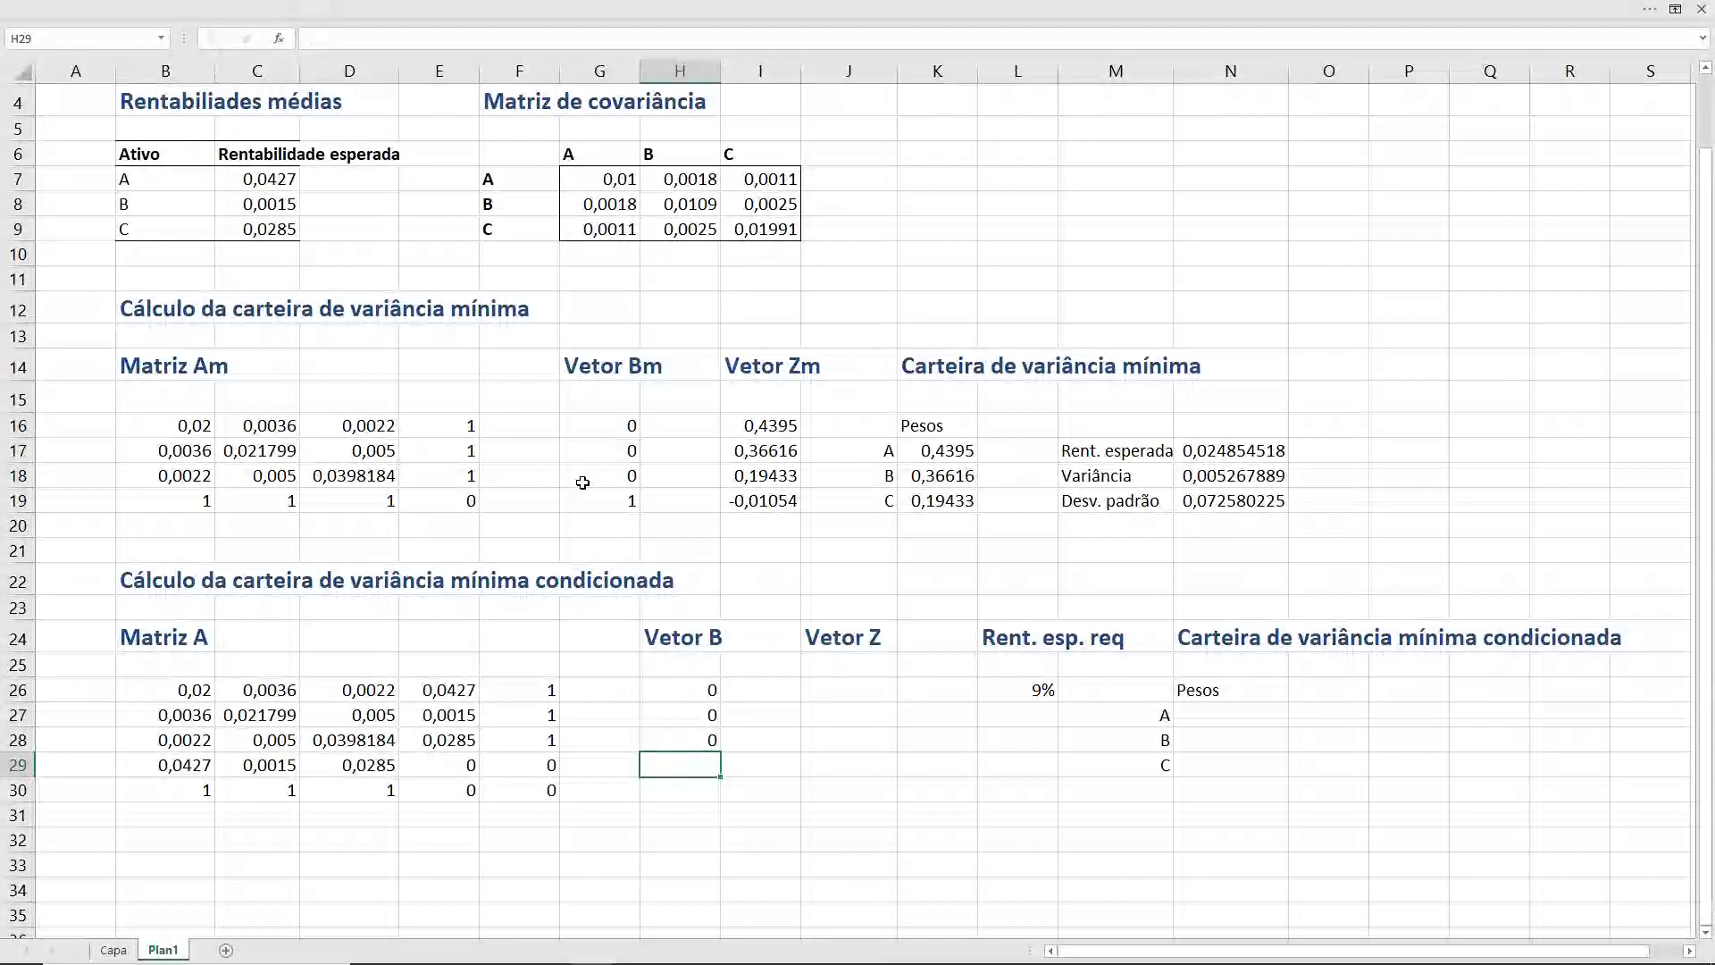
pyautogui.write('=resp')
pyautogui.press('Down')
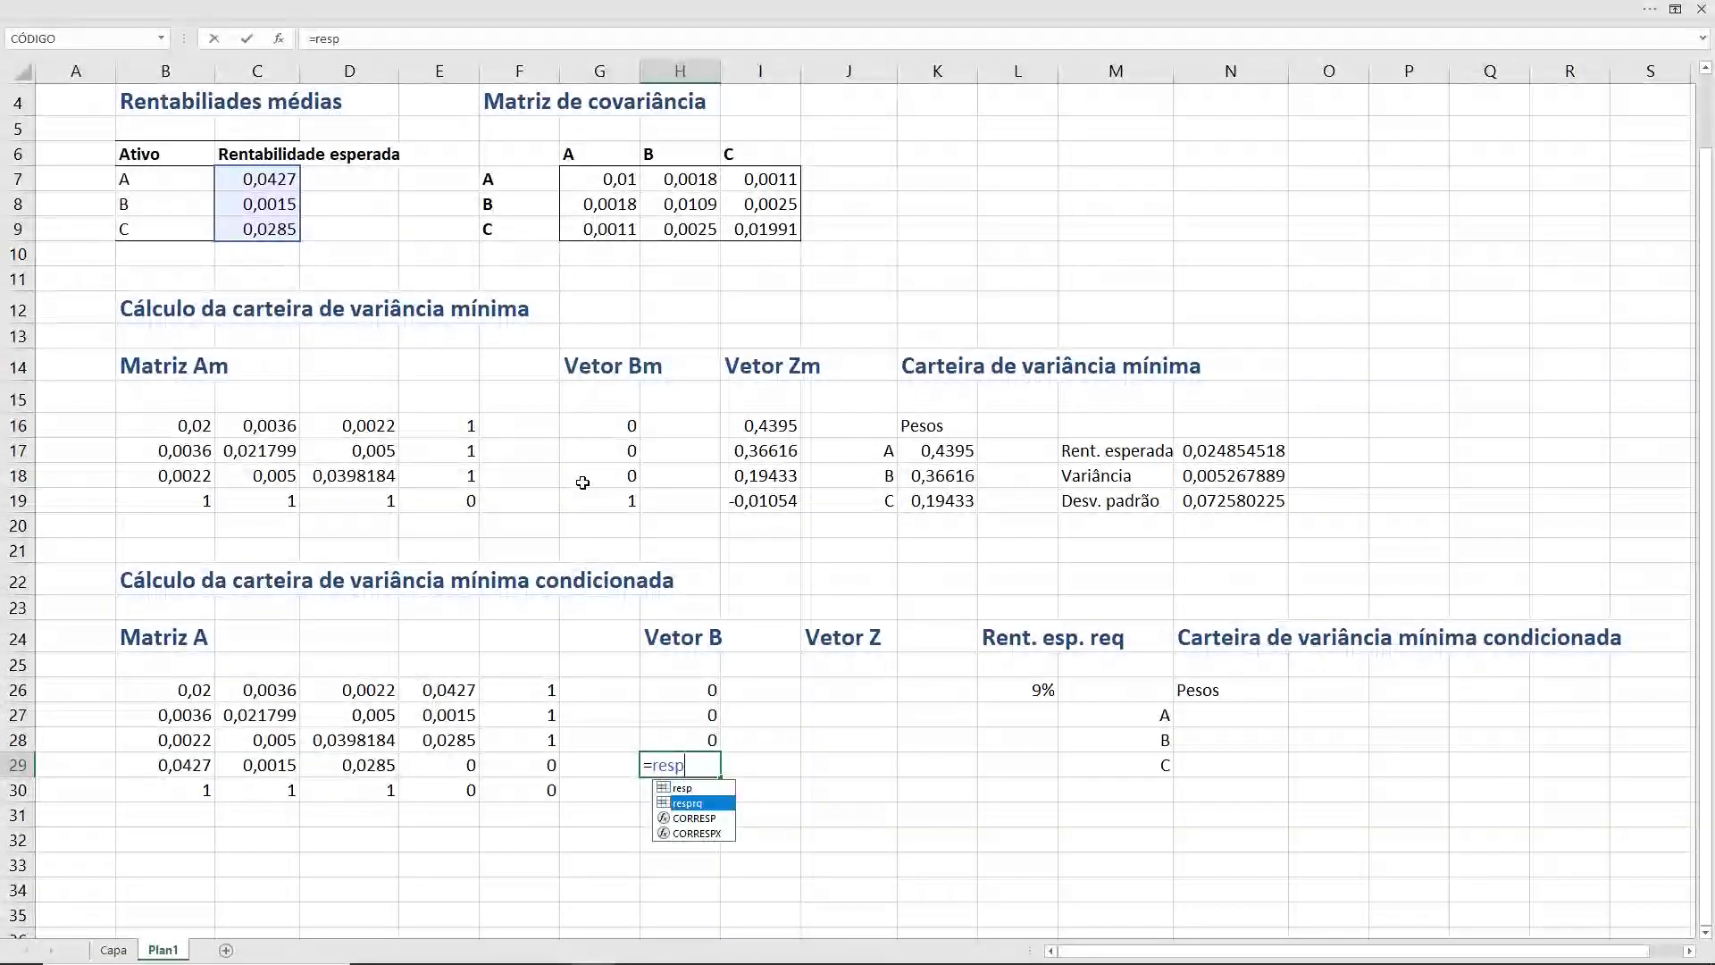
pyautogui.press('Tab')
pyautogui.press('Return')
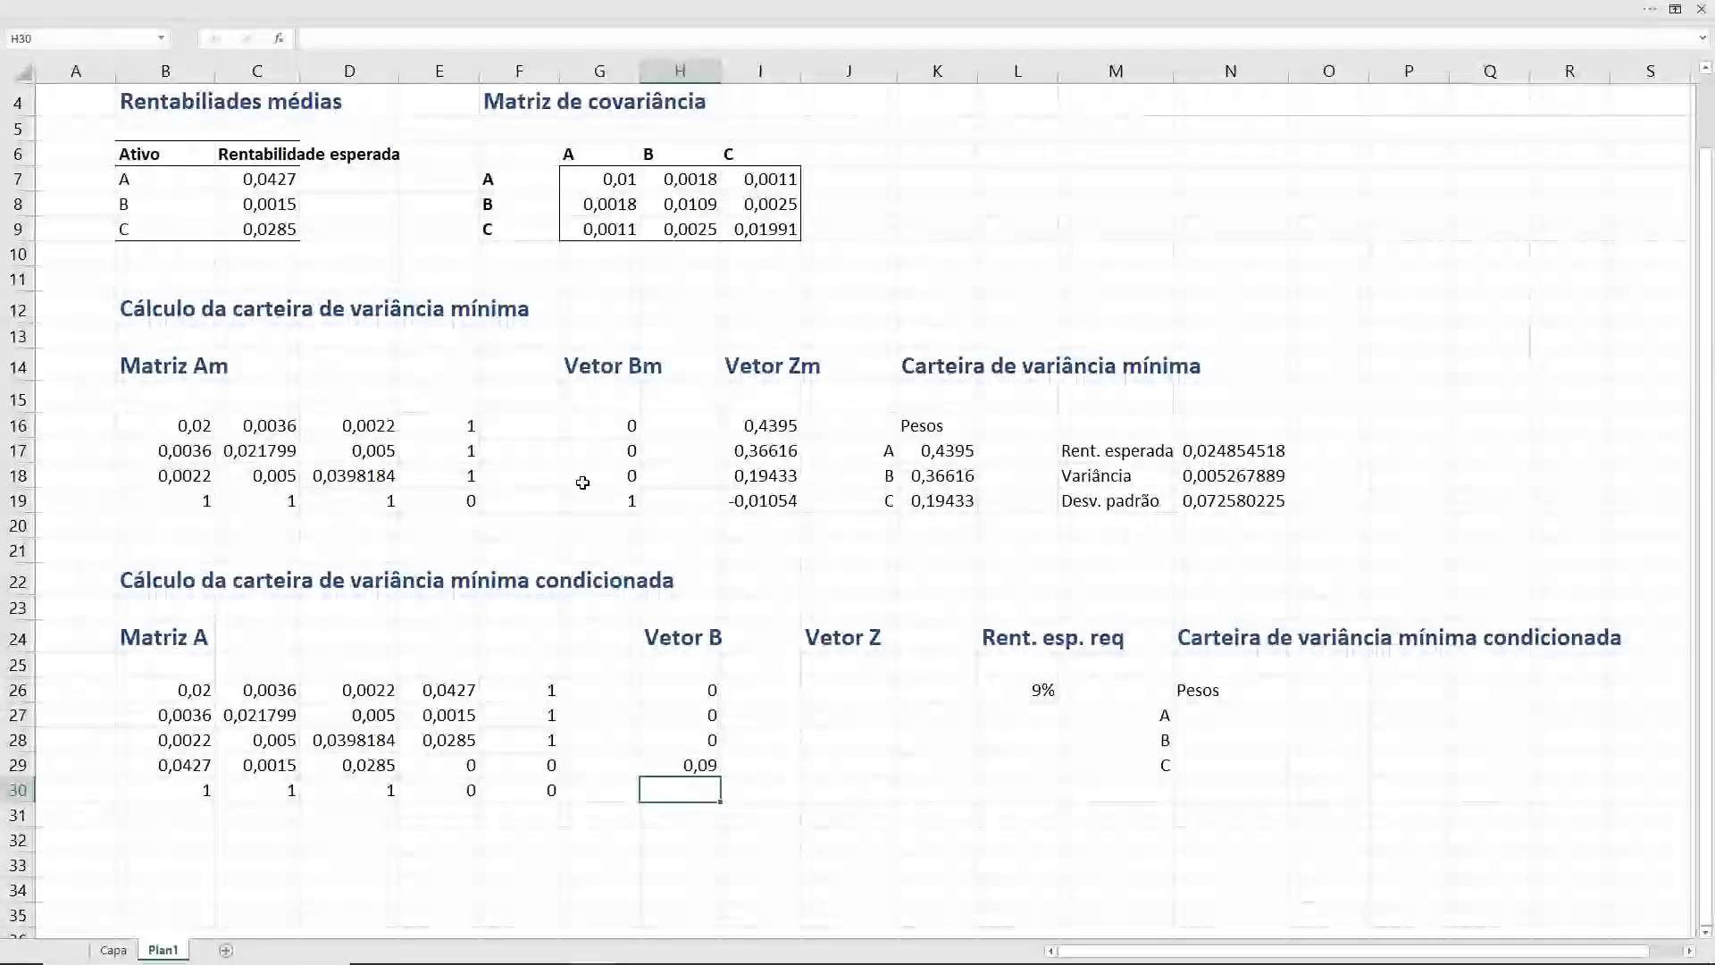
pyautogui.write('1')
pyautogui.press('Right')
pyautogui.press('Right')
pyautogui.press('Right')
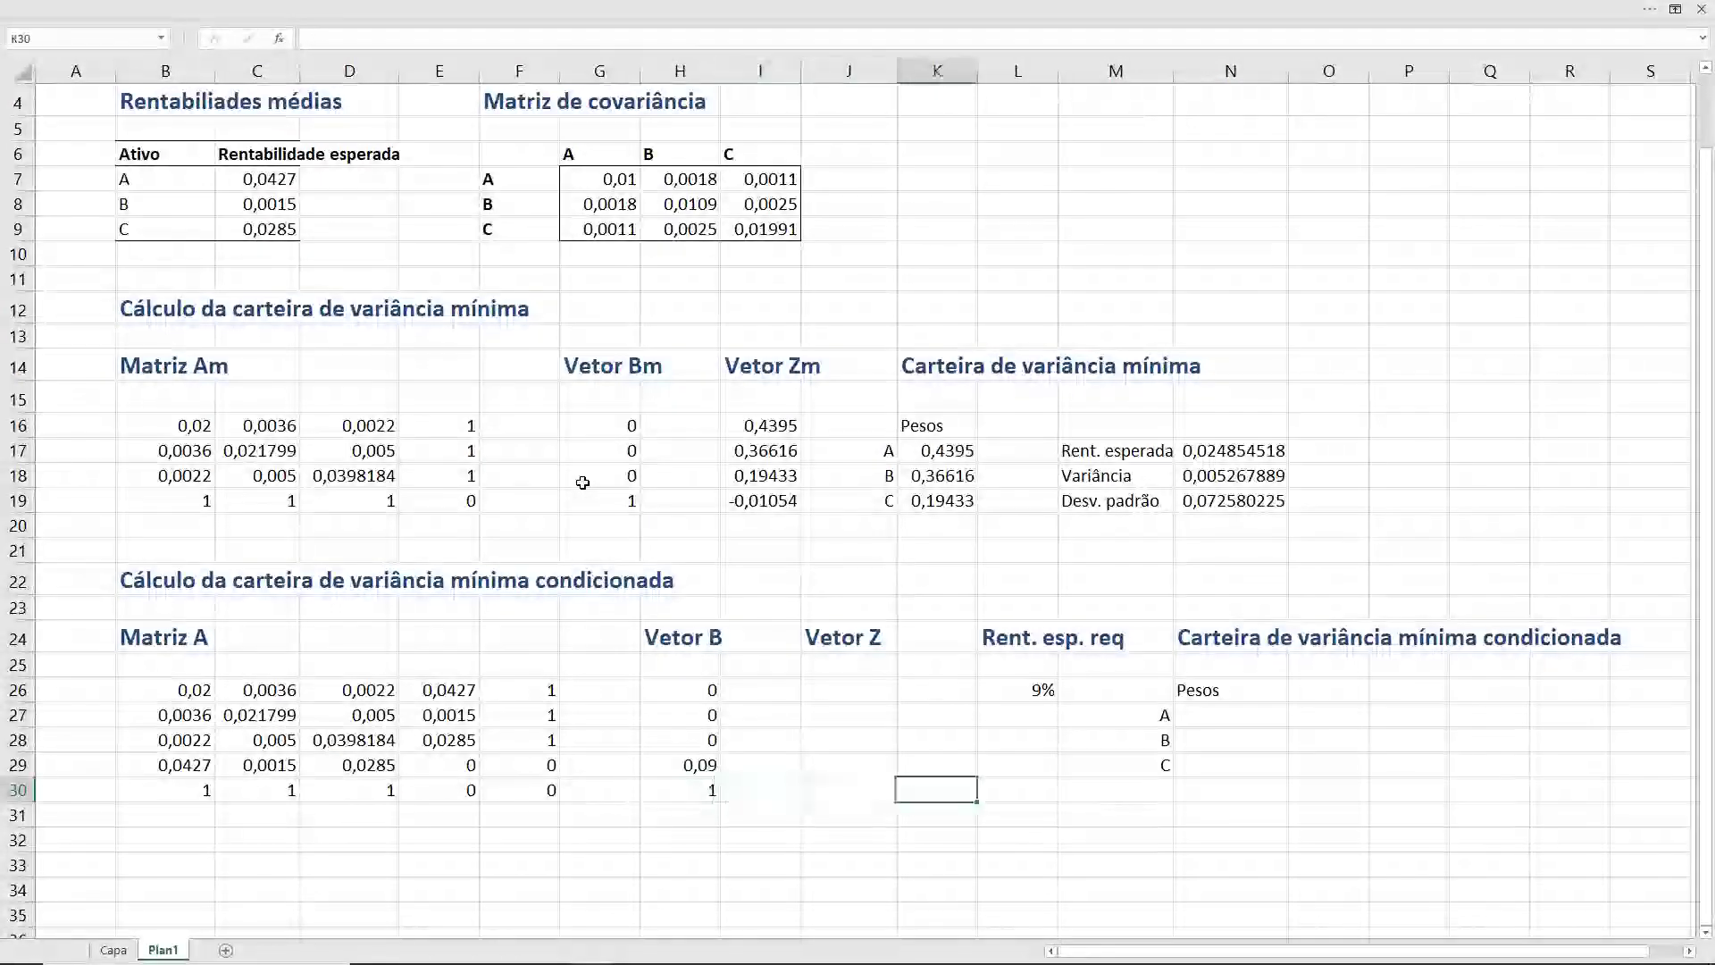
pyautogui.press('Up')
pyautogui.press('Up')
pyautogui.press('Up')
pyautogui.press('Up')
pyautogui.press('Left')
pyautogui.hotkey('shift', 'Down')
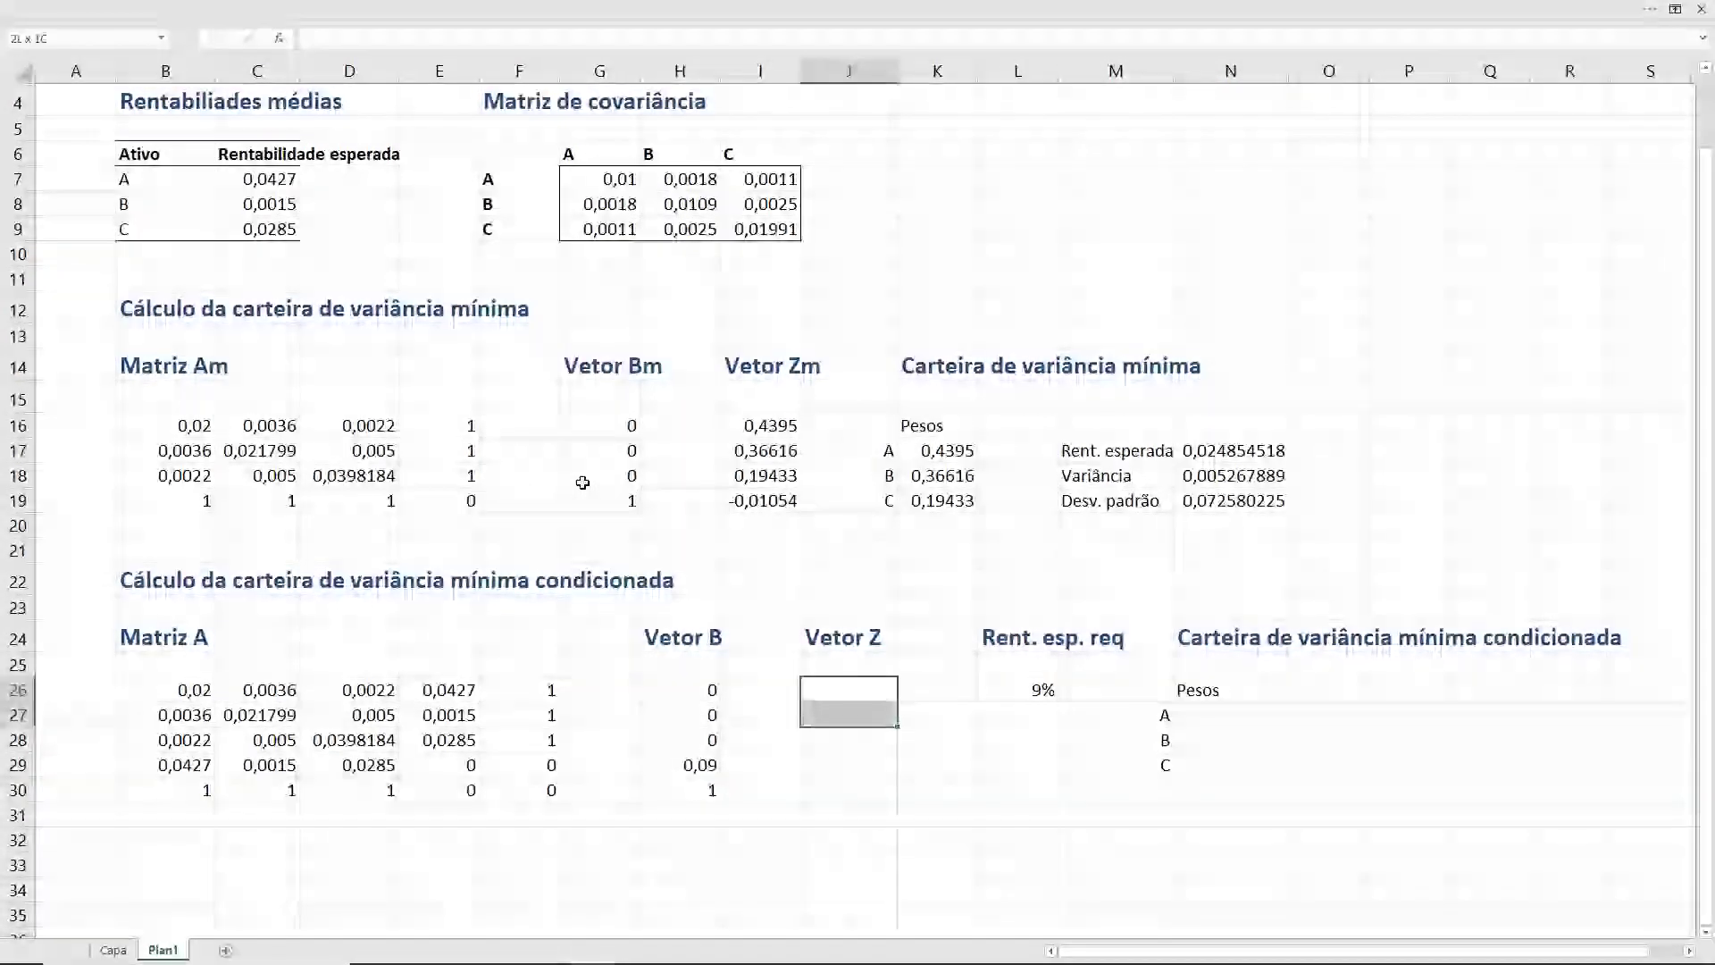
pyautogui.hotkey('shift', 'Down')
pyautogui.hotkey('shift', 'Down')
pyautogui.hotkey('shift', 'Down')
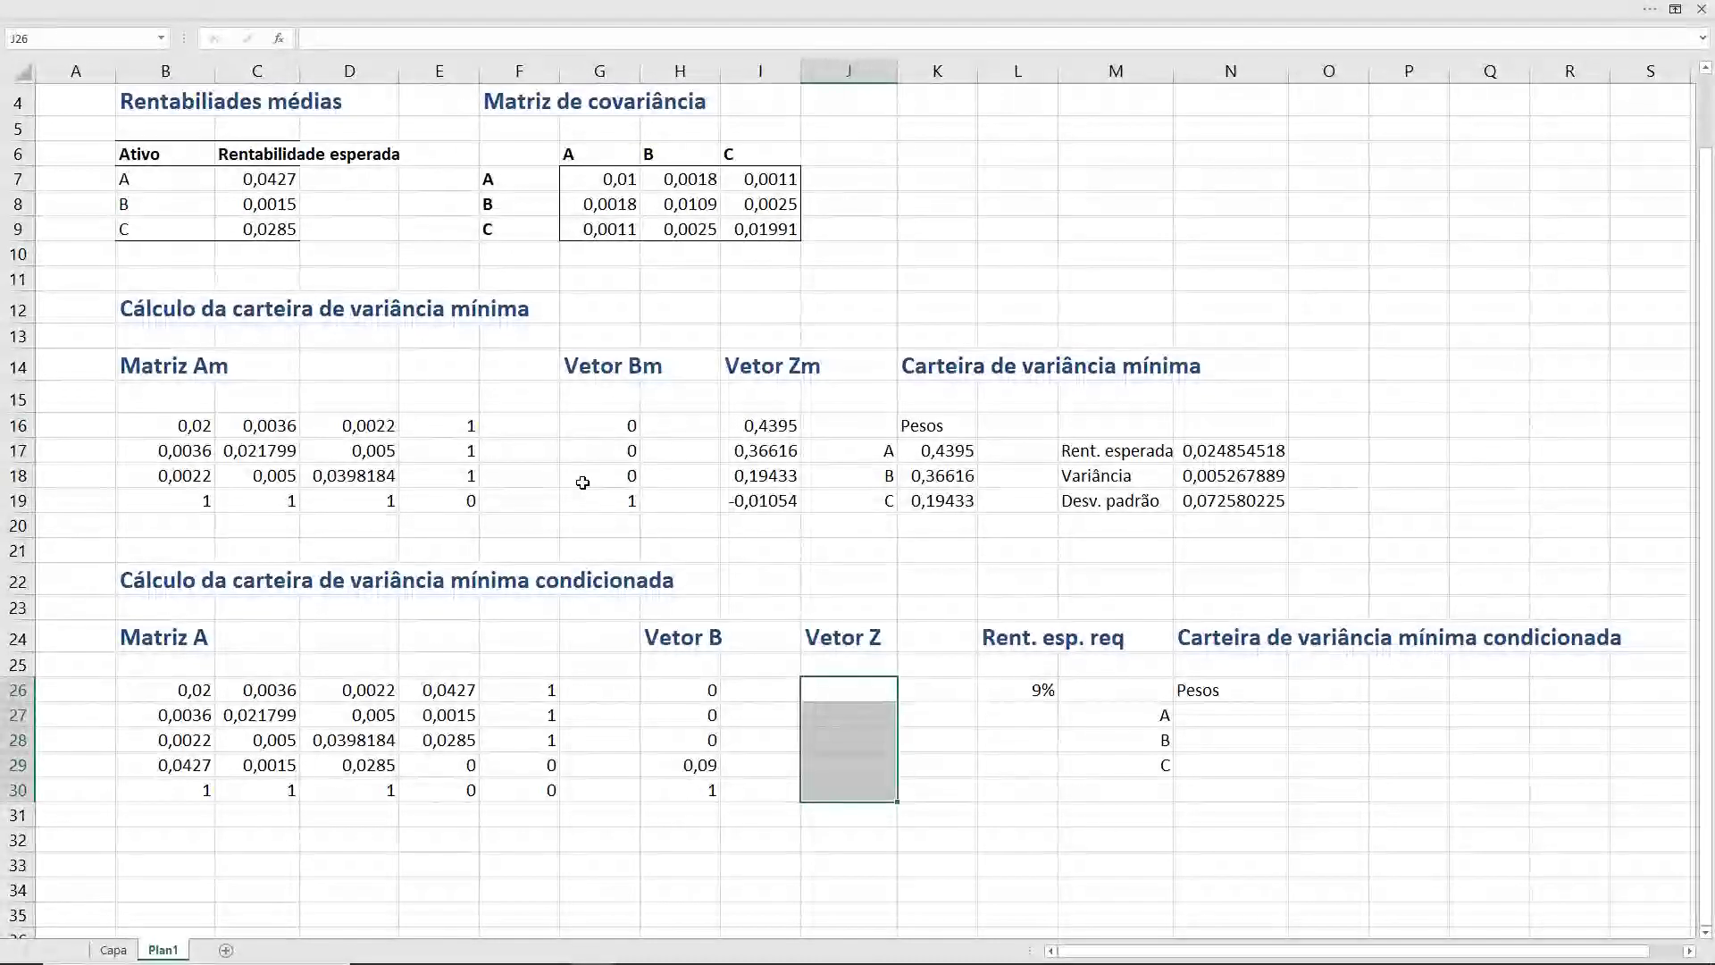
pyautogui.write('=m')
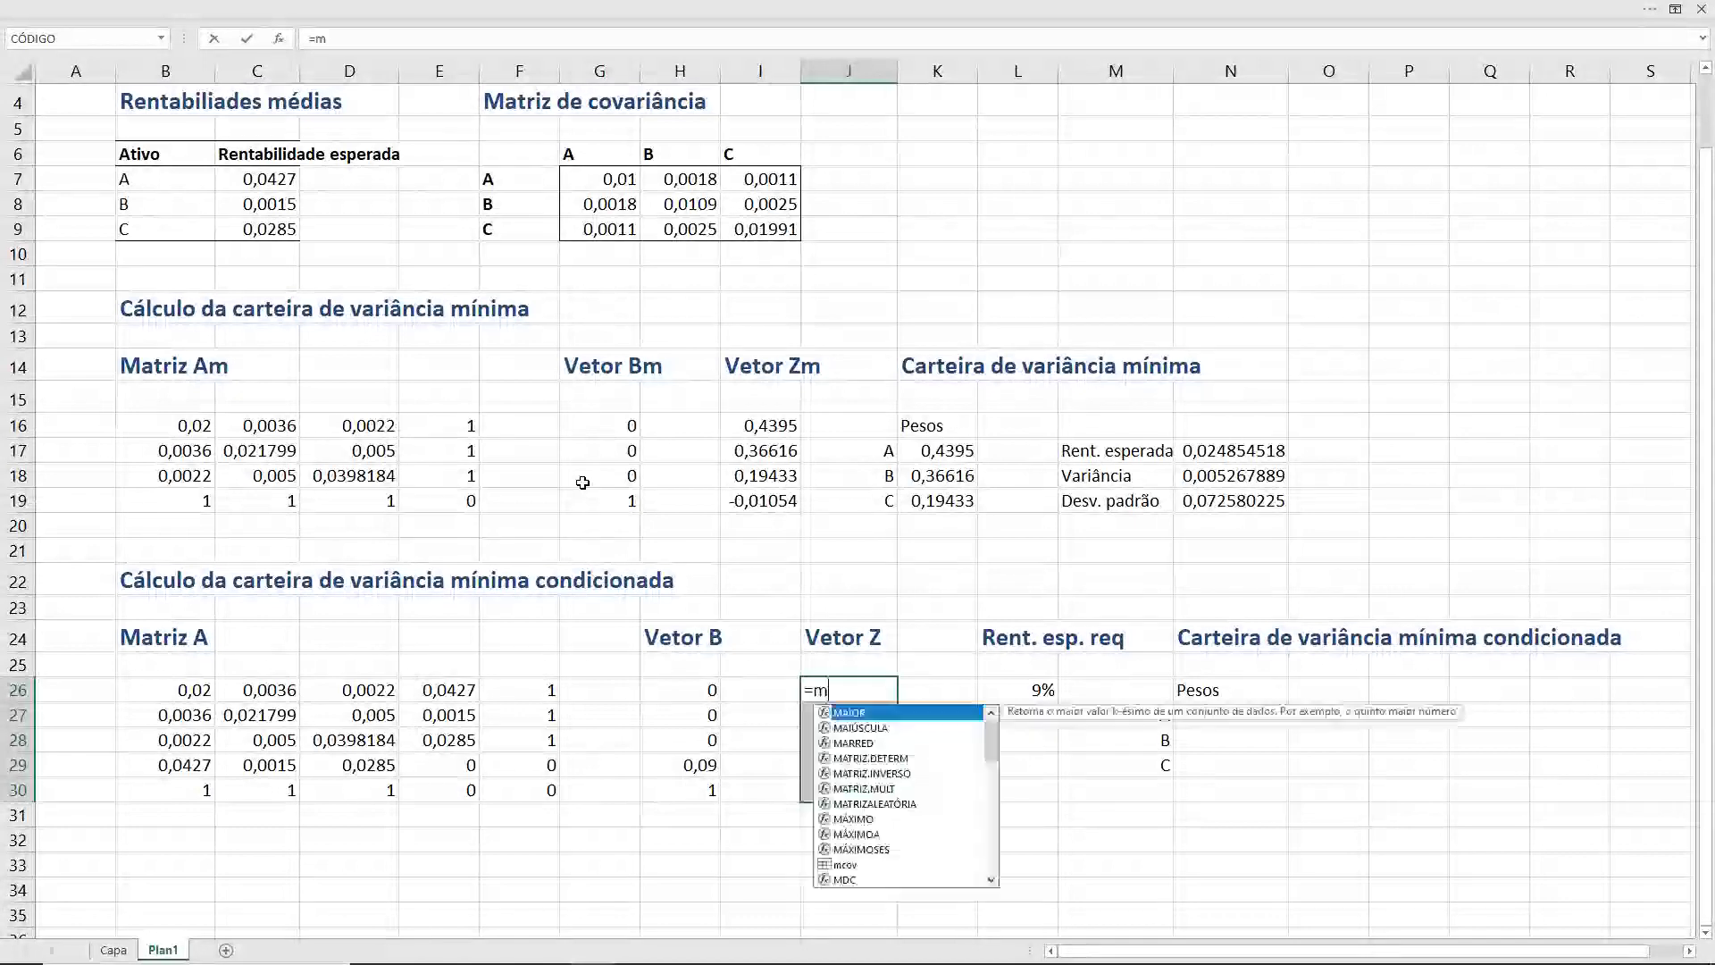
pyautogui.write('atri')
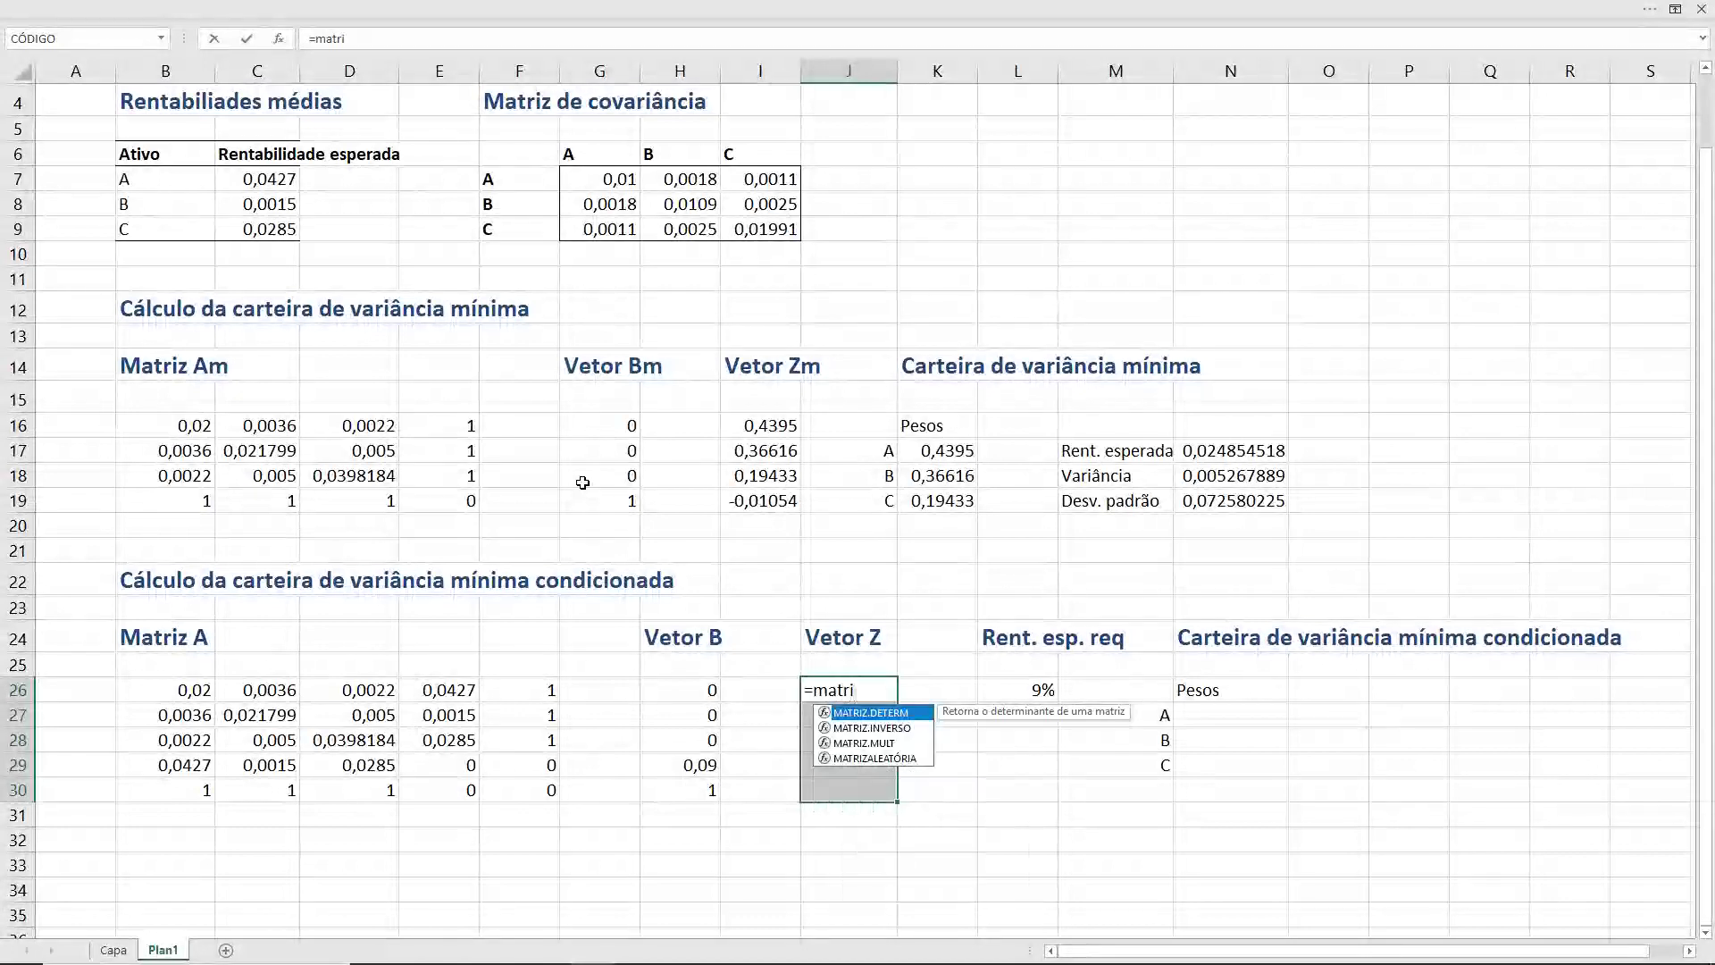
pyautogui.press('Down')
pyautogui.press('Down')
pyautogui.press('Tab')
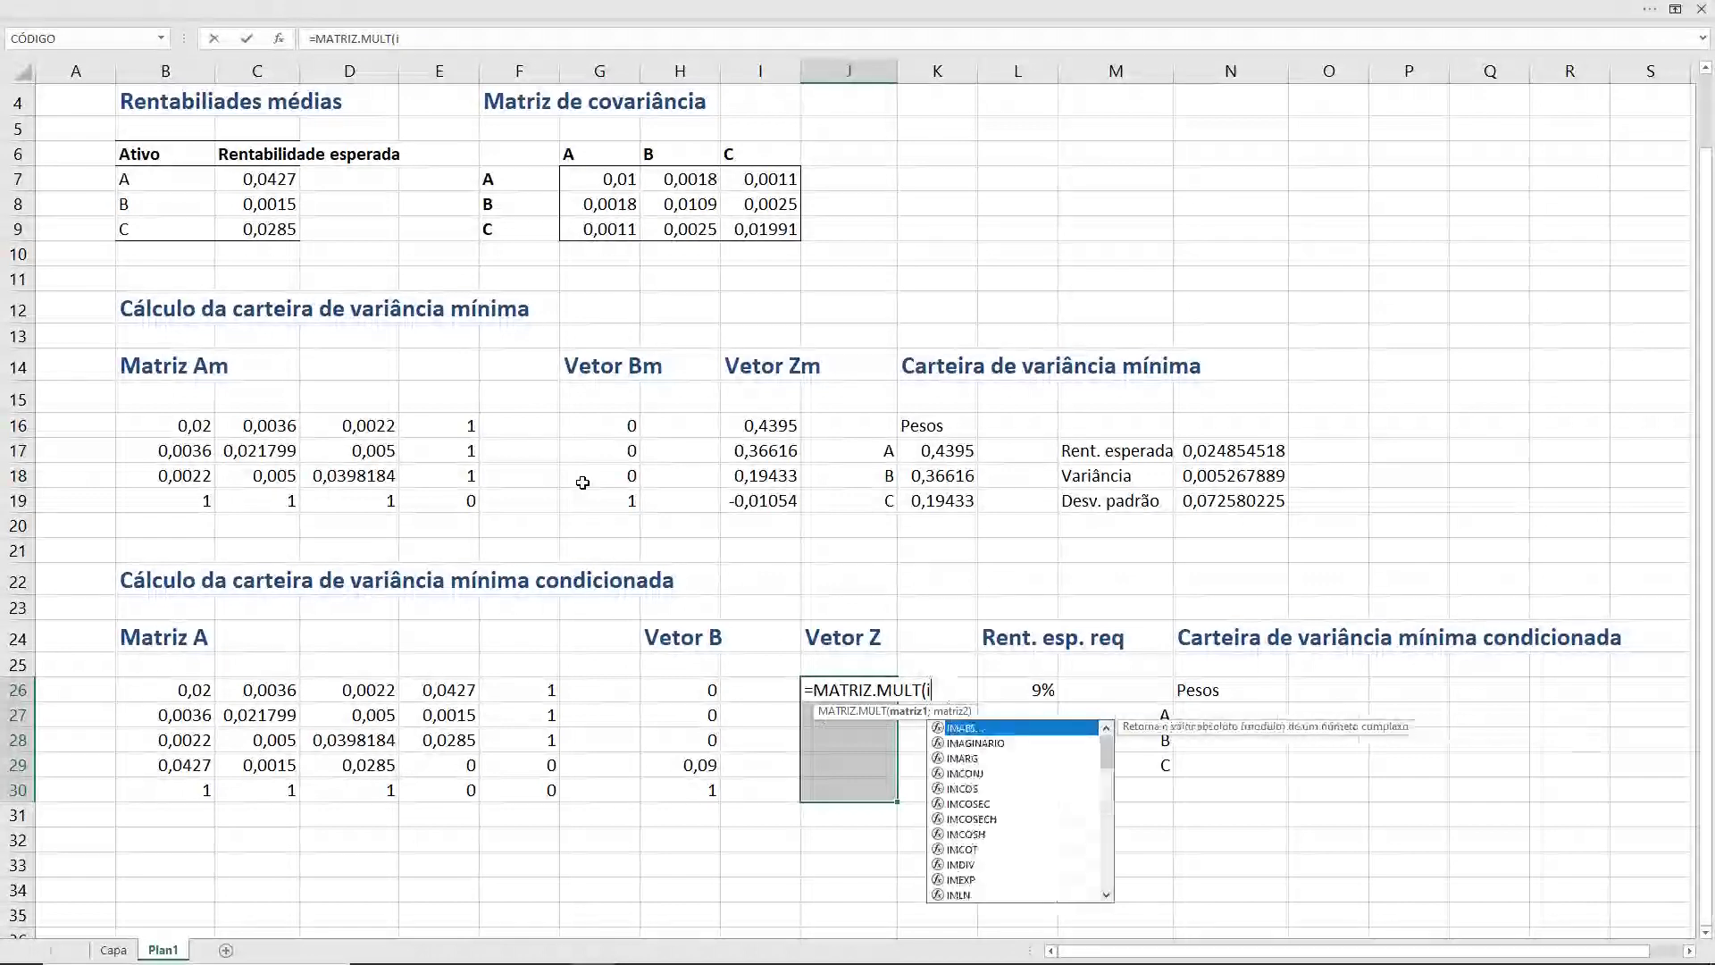
pyautogui.write('matri')
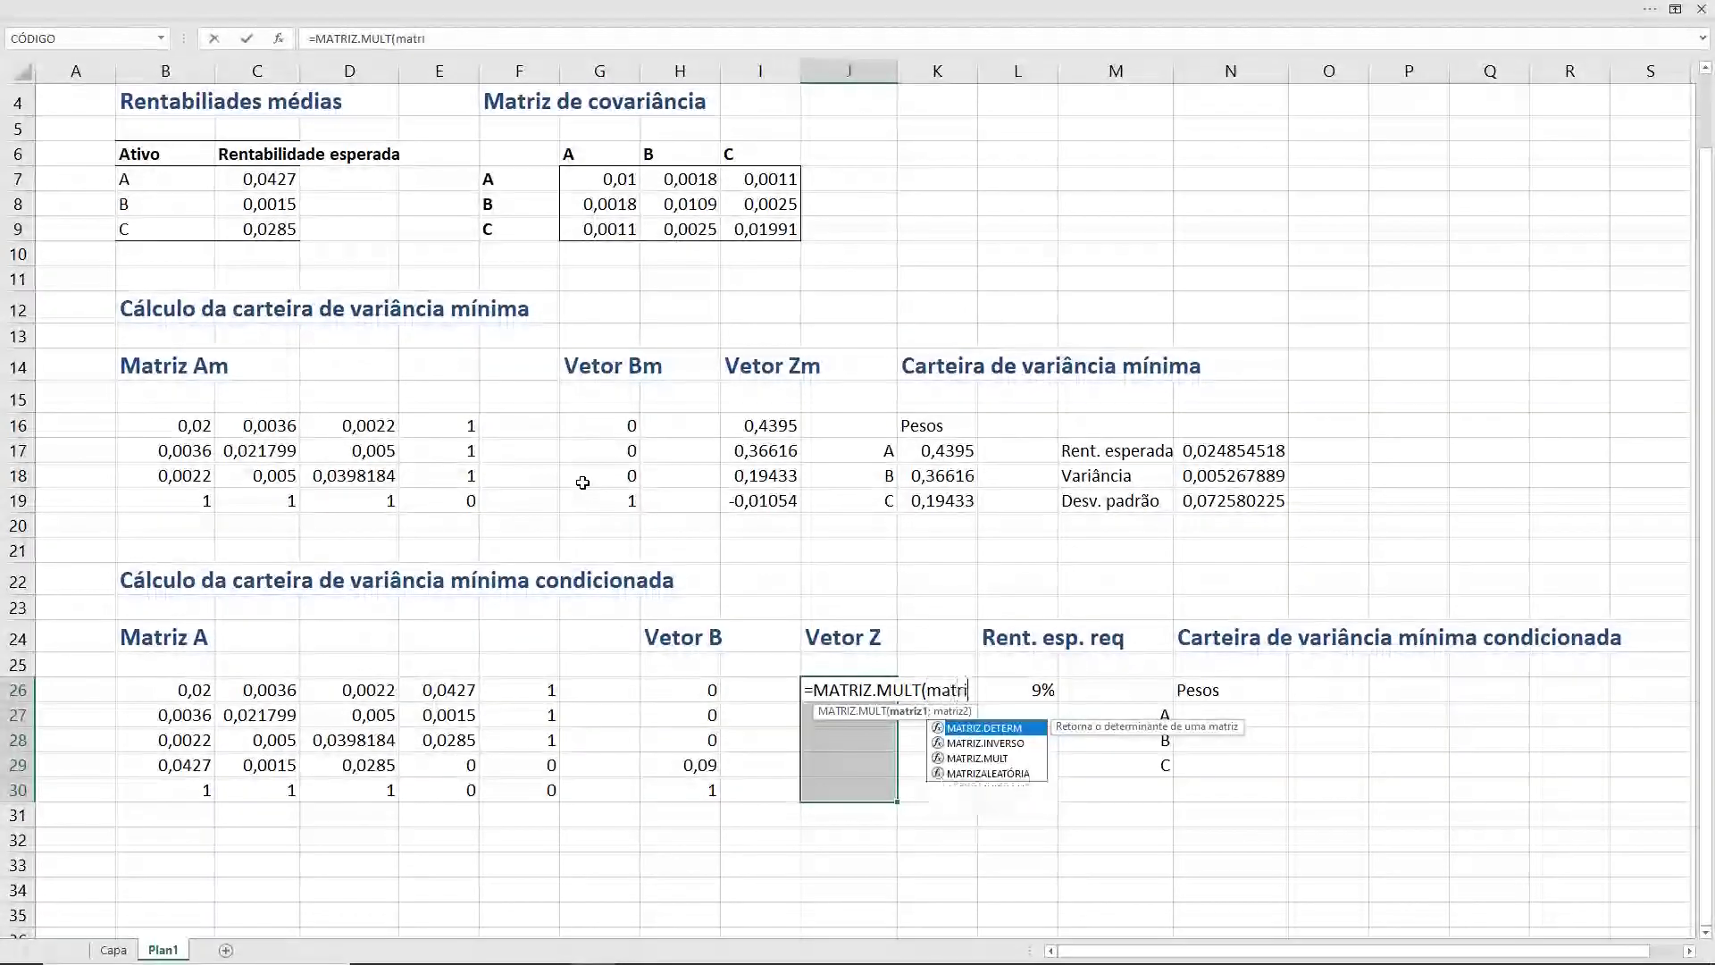
pyautogui.press('Down')
pyautogui.press('Tab')
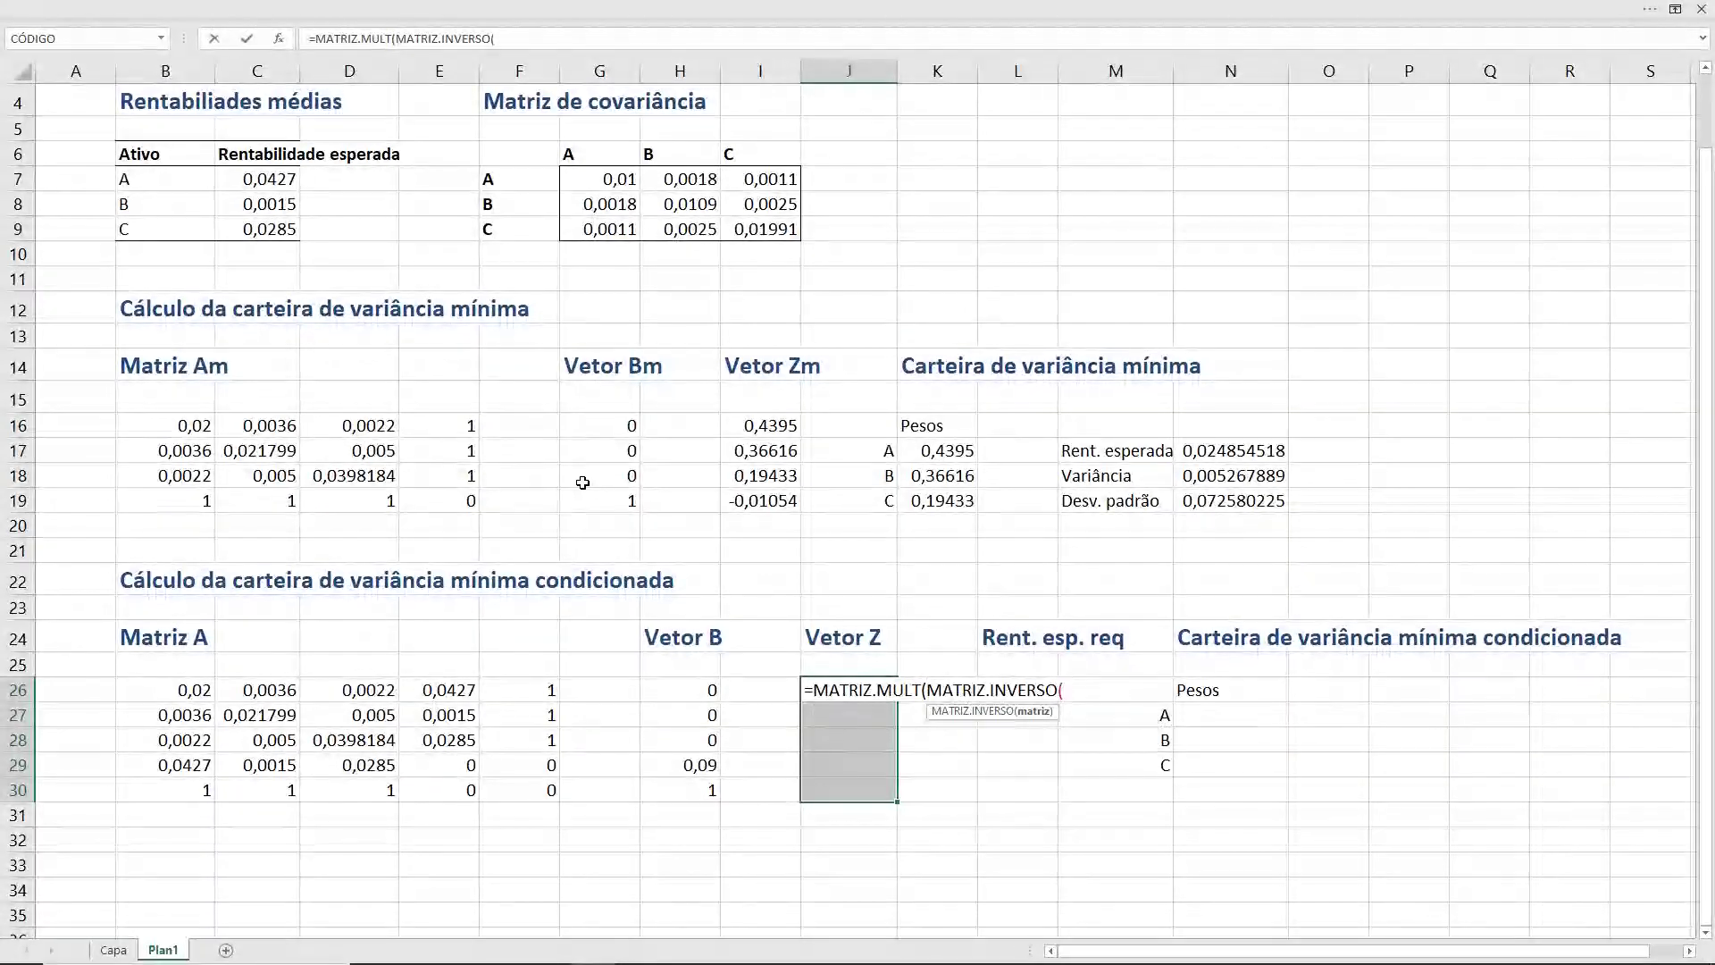
pyautogui.write('A);')
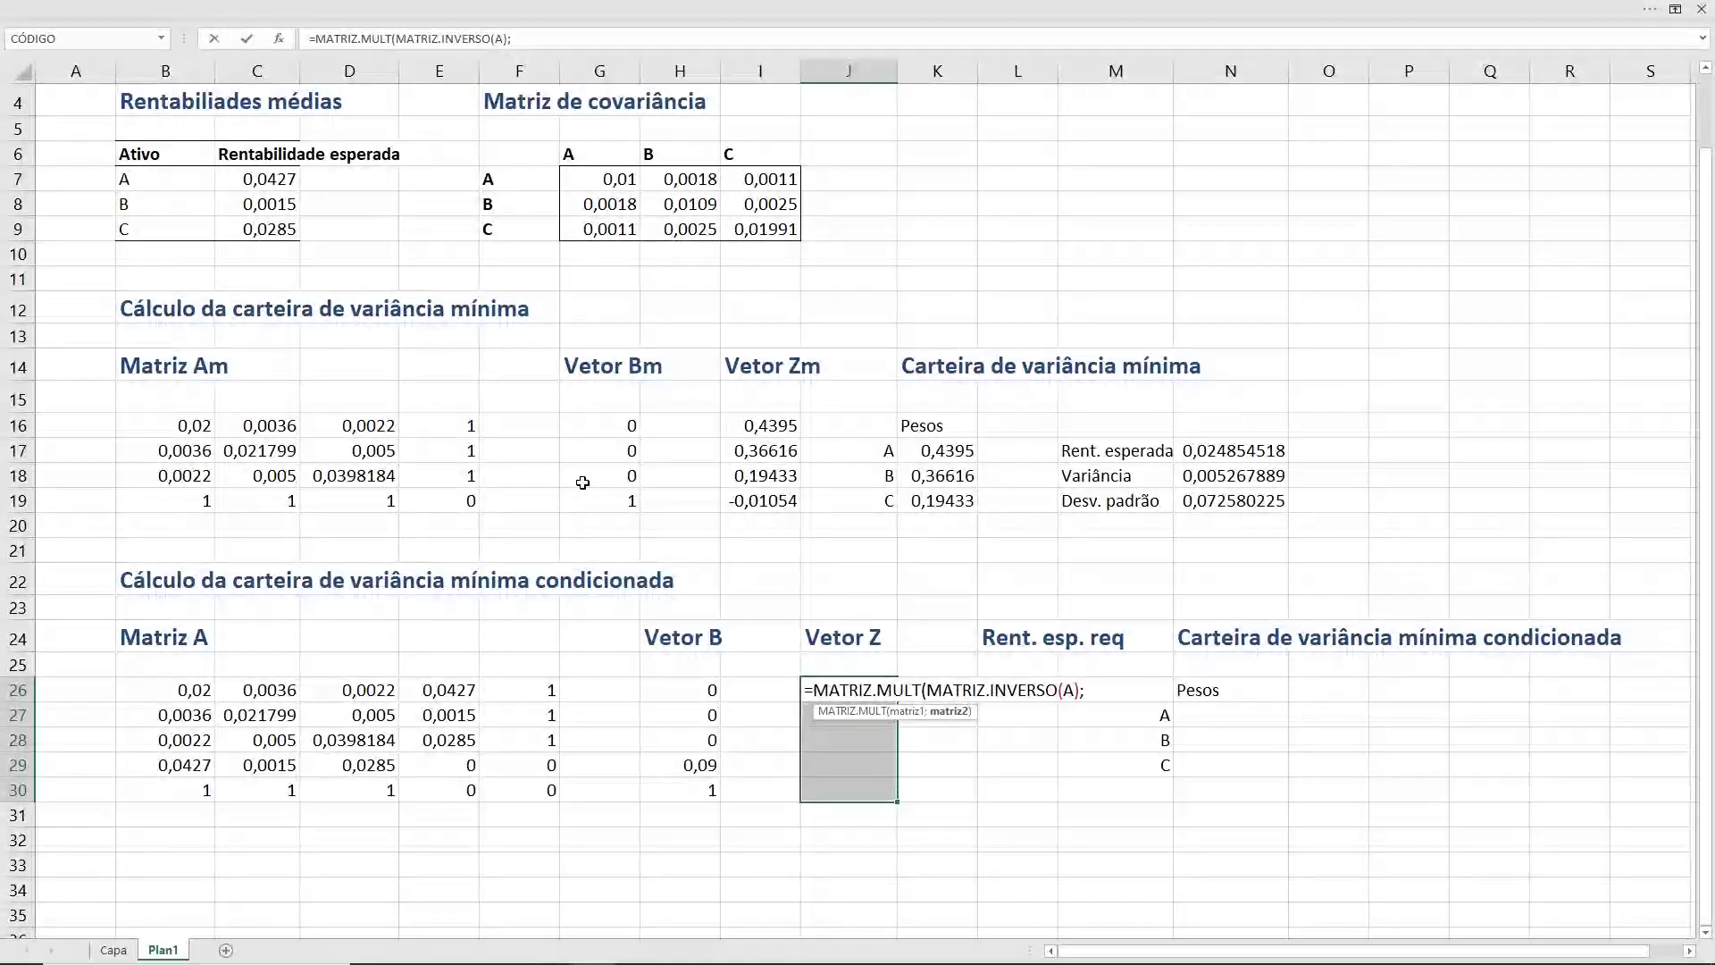
pyautogui.press('Escape')
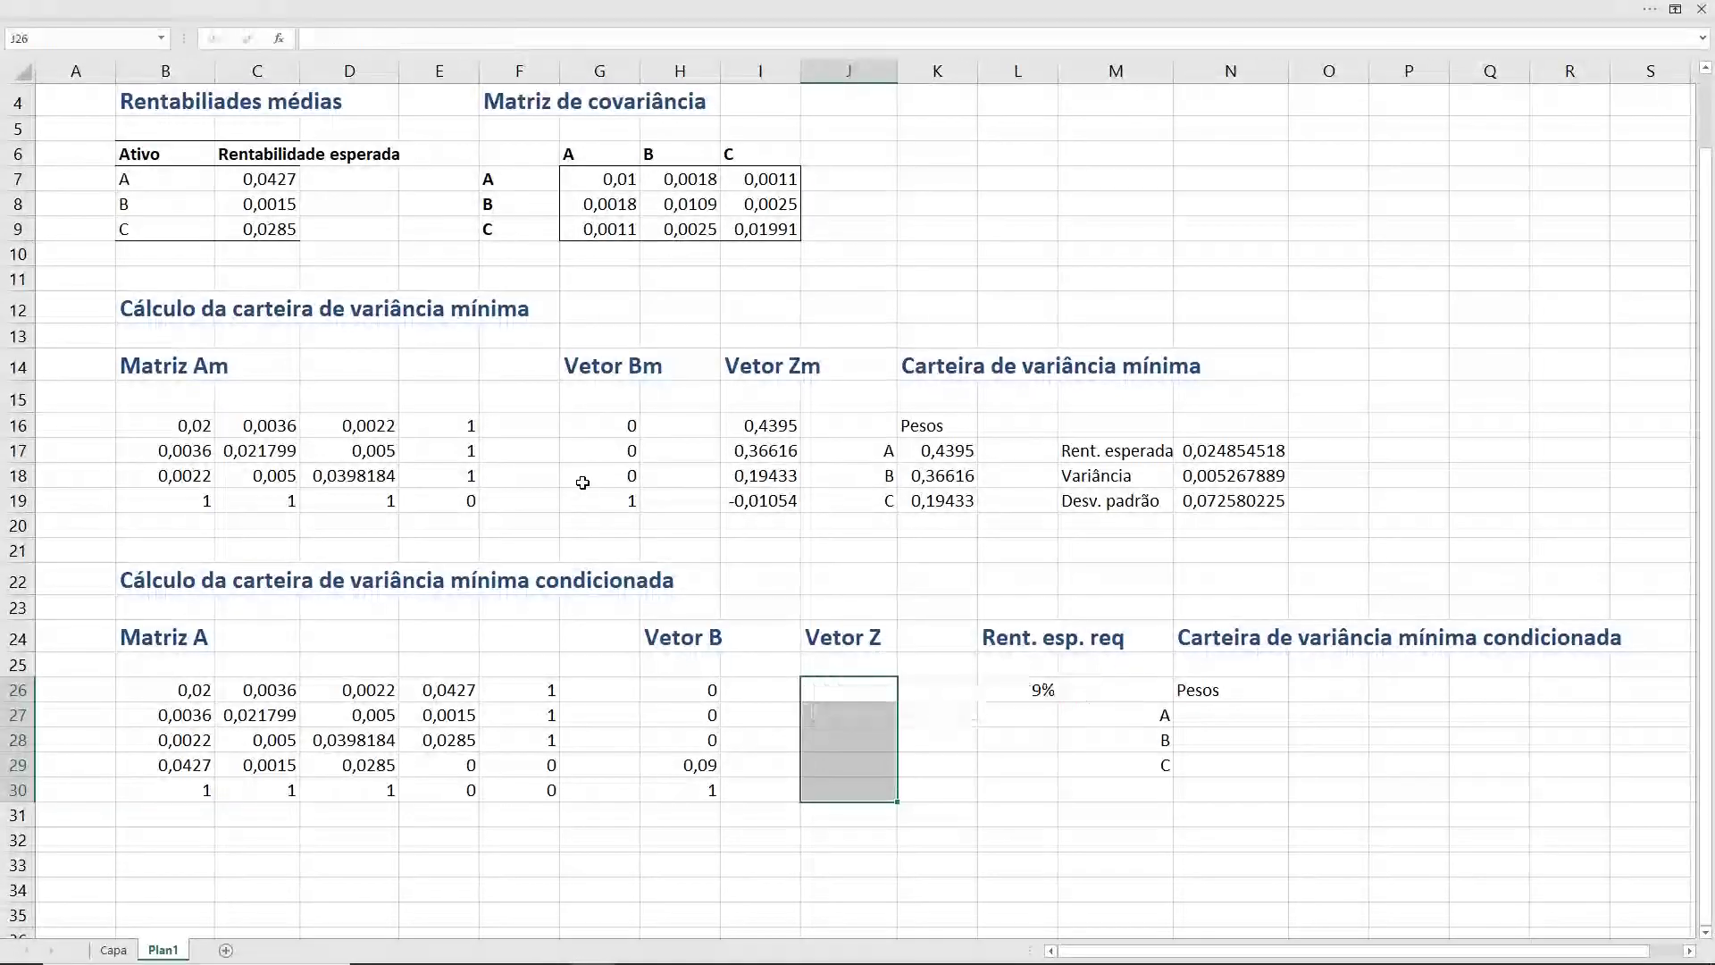
pyautogui.press('Left')
pyautogui.press('Left')
pyautogui.hotkey('shift', 'Down')
pyautogui.hotkey('shift', 'Down')
pyautogui.hotkey('shift', 'Down')
pyautogui.hotkey('shift', 'Down')
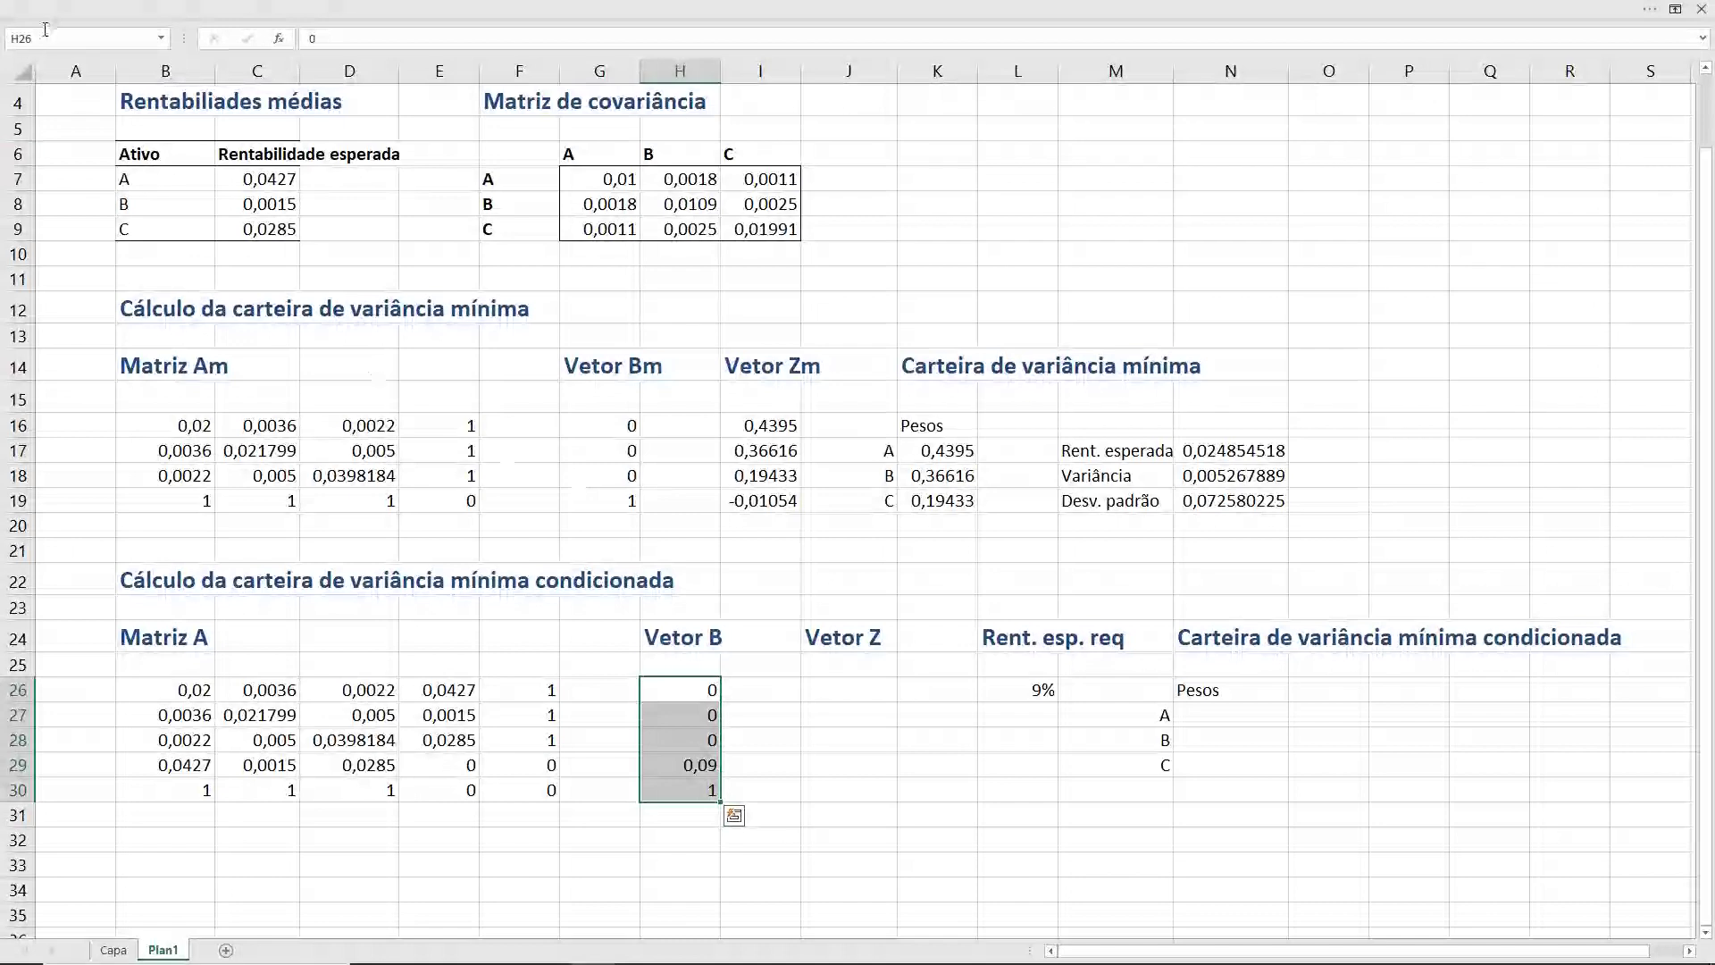
# - Name the H26:H30 range B through the Name Box
pyautogui.click(53, 40)
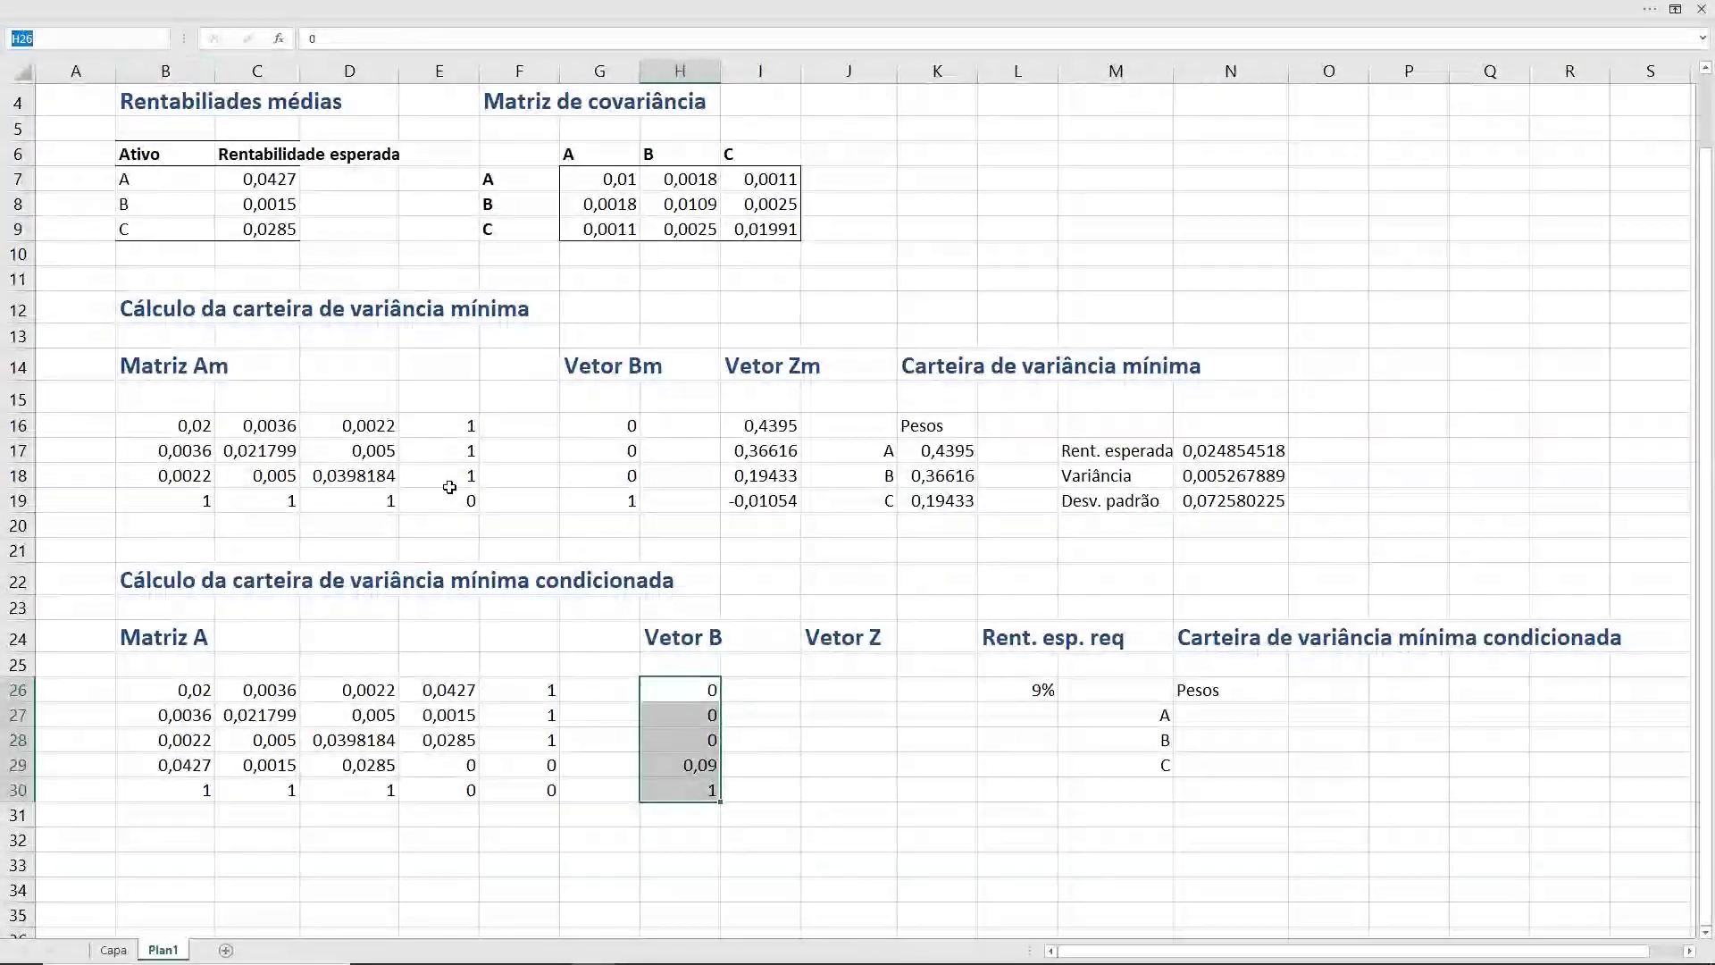
pyautogui.write('B')
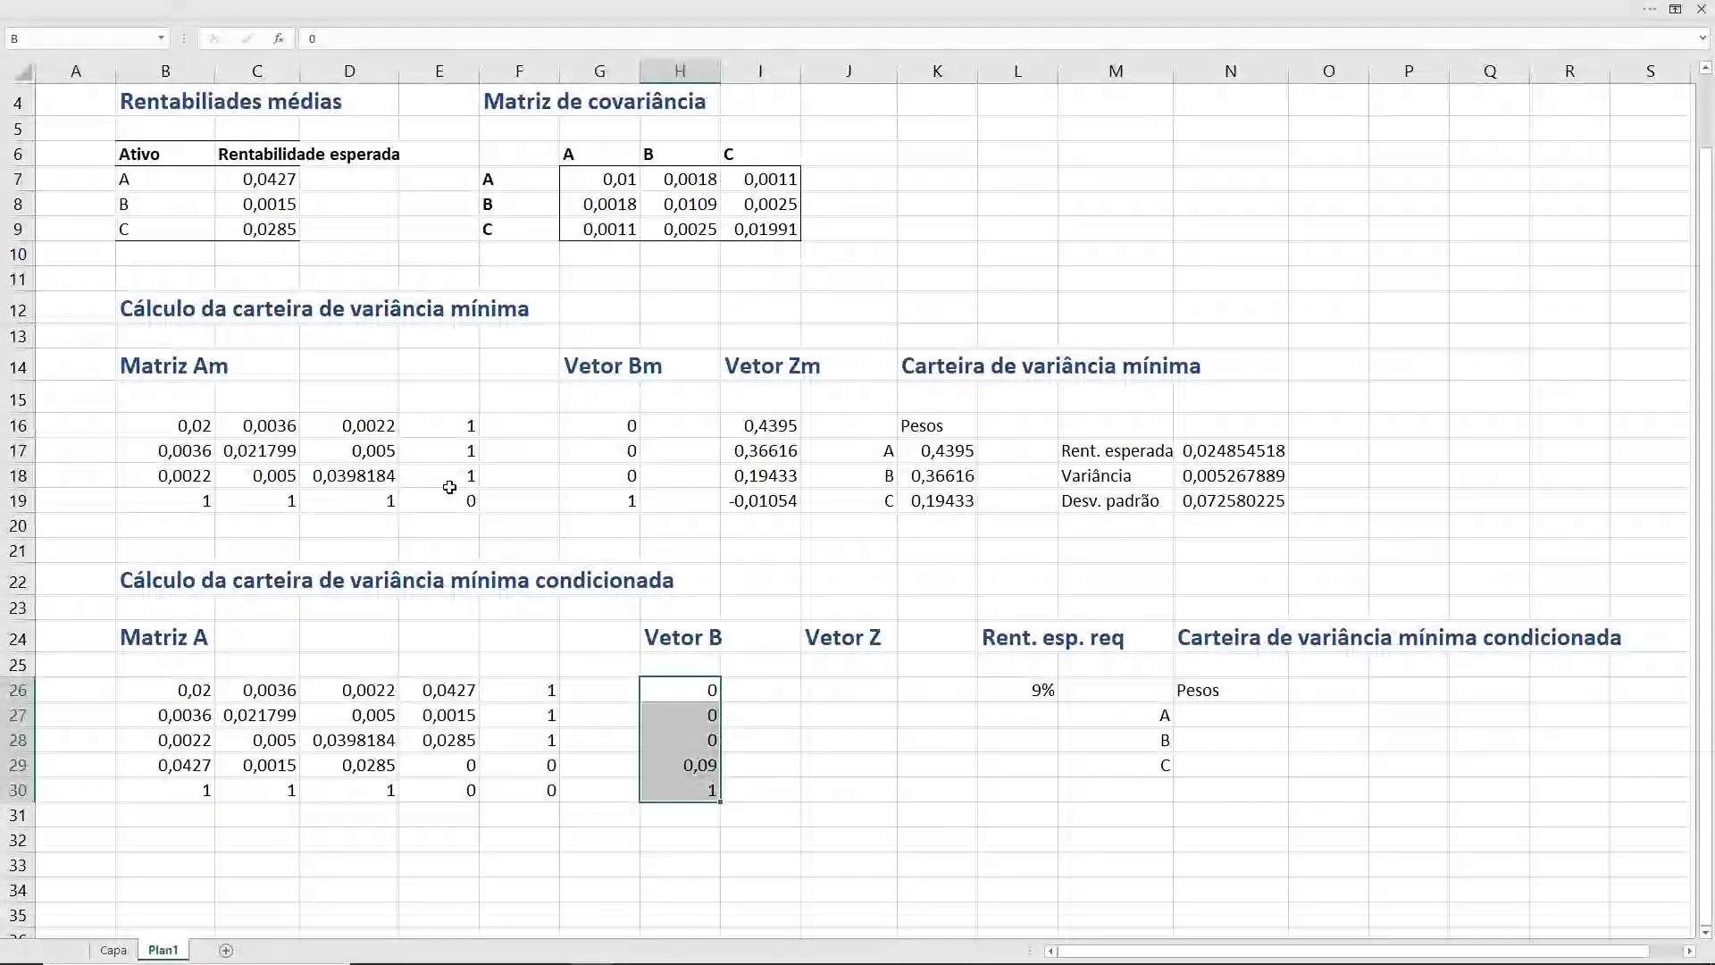
pyautogui.press('Right')
pyautogui.press('Right')
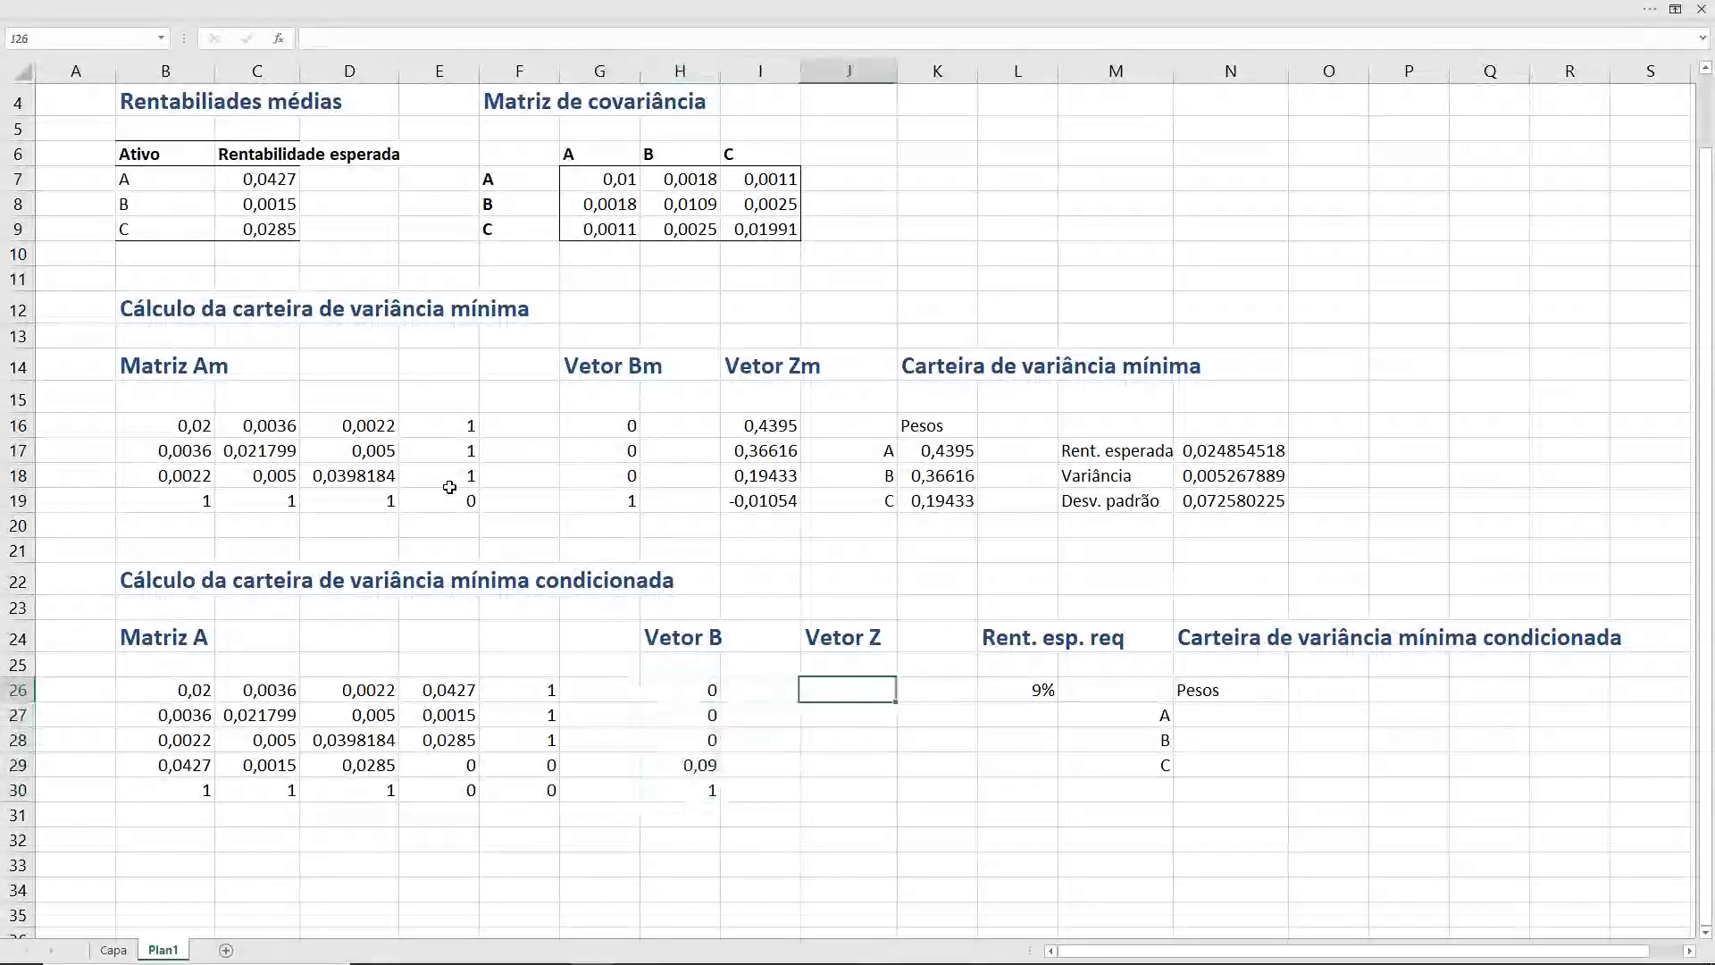
pyautogui.hotkey('shift', 'Down')
pyautogui.hotkey('shift', 'Down')
pyautogui.hotkey('shift', 'Down')
pyautogui.hotkey('shift', 'Down')
# - Enter =MATRIZ.MULT(MATRIZ.INVERSO(A); B) as an array formula across J26:J30
pyautogui.write('=')
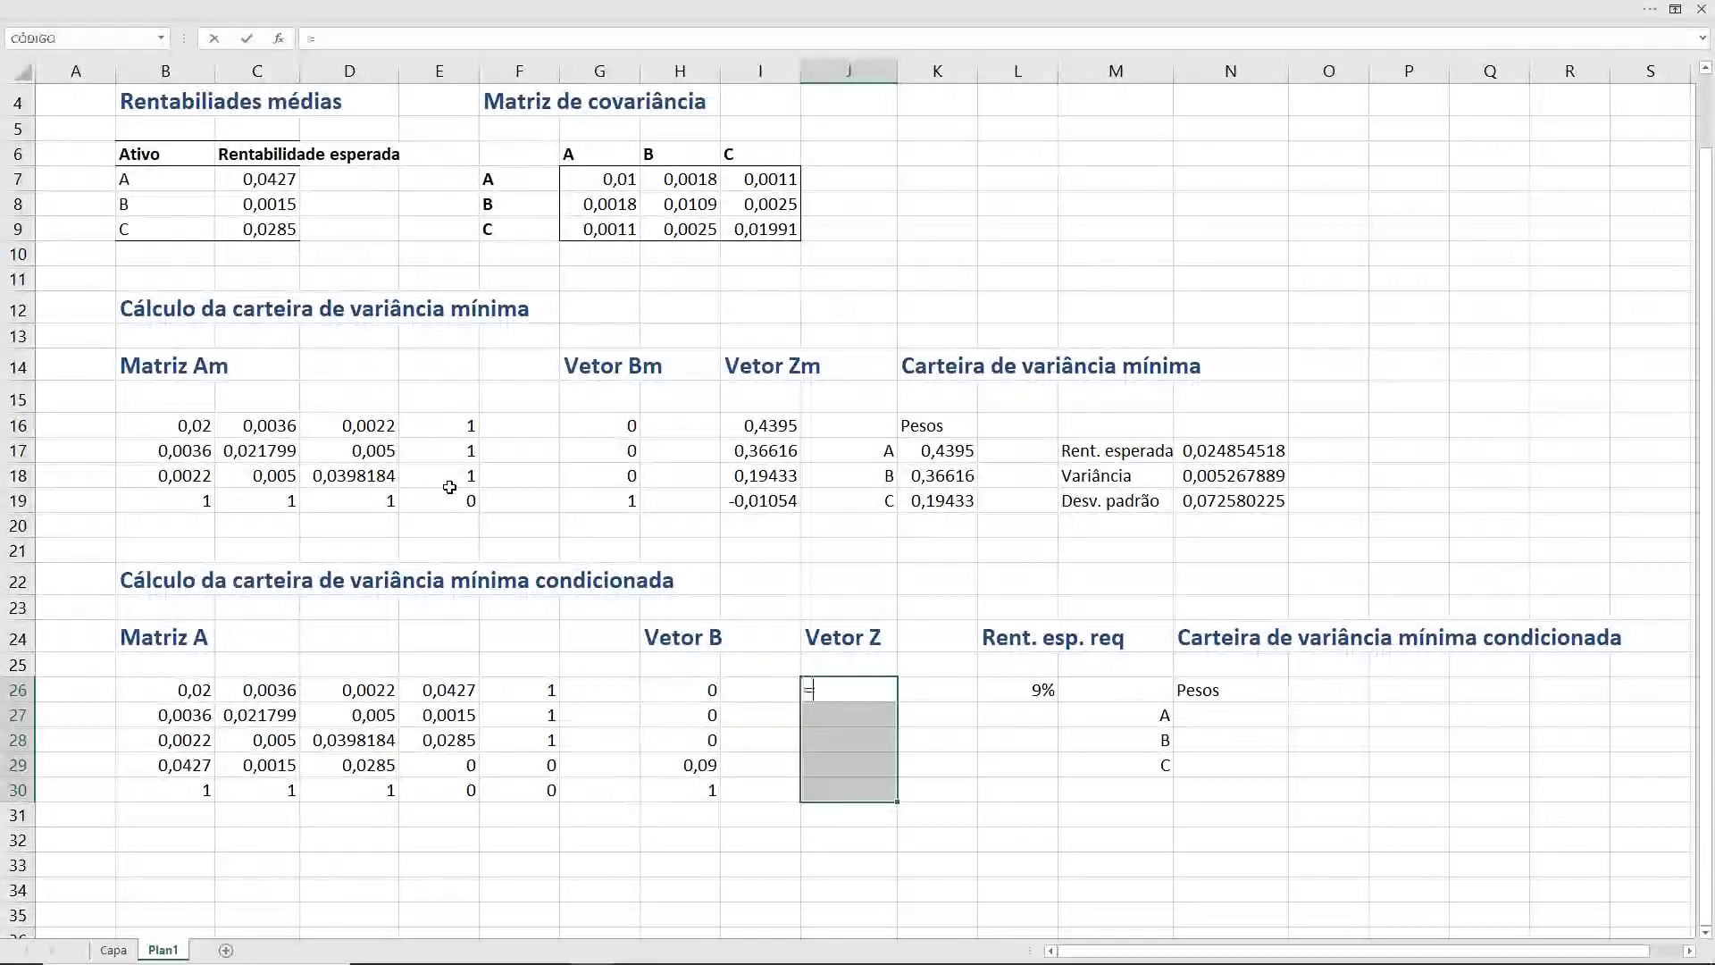
pyautogui.write('ma')
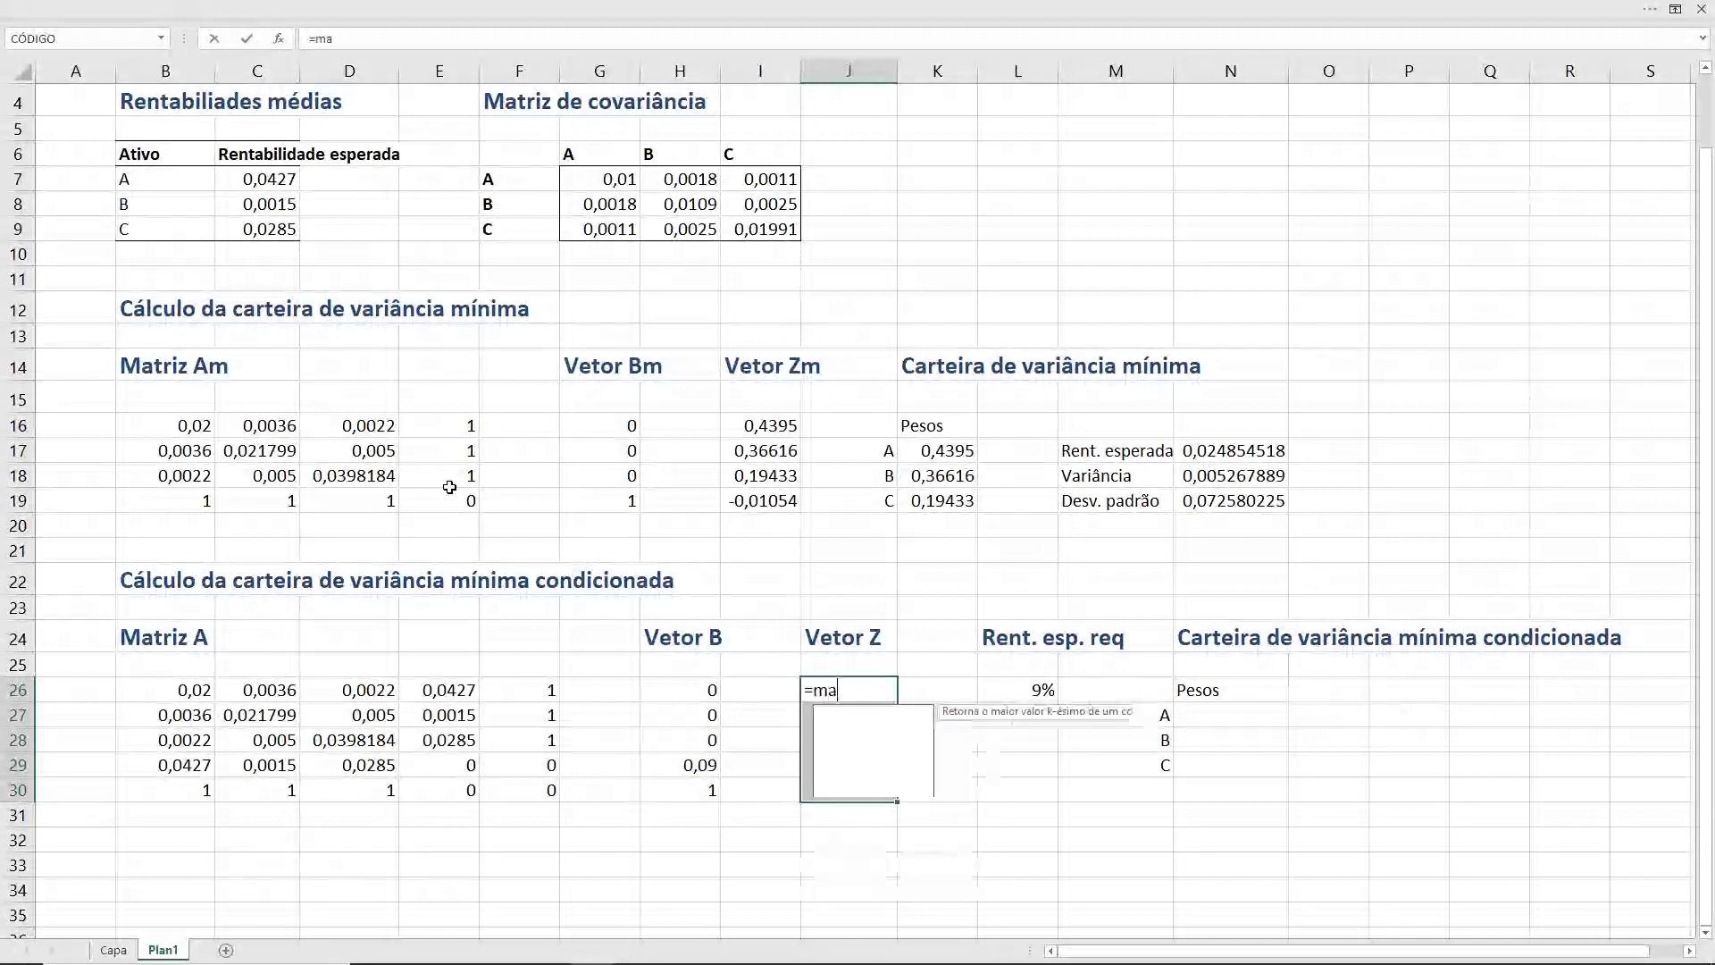
pyautogui.write('tri')
pyautogui.press('Down')
pyautogui.press('Down')
pyautogui.press('Tab')
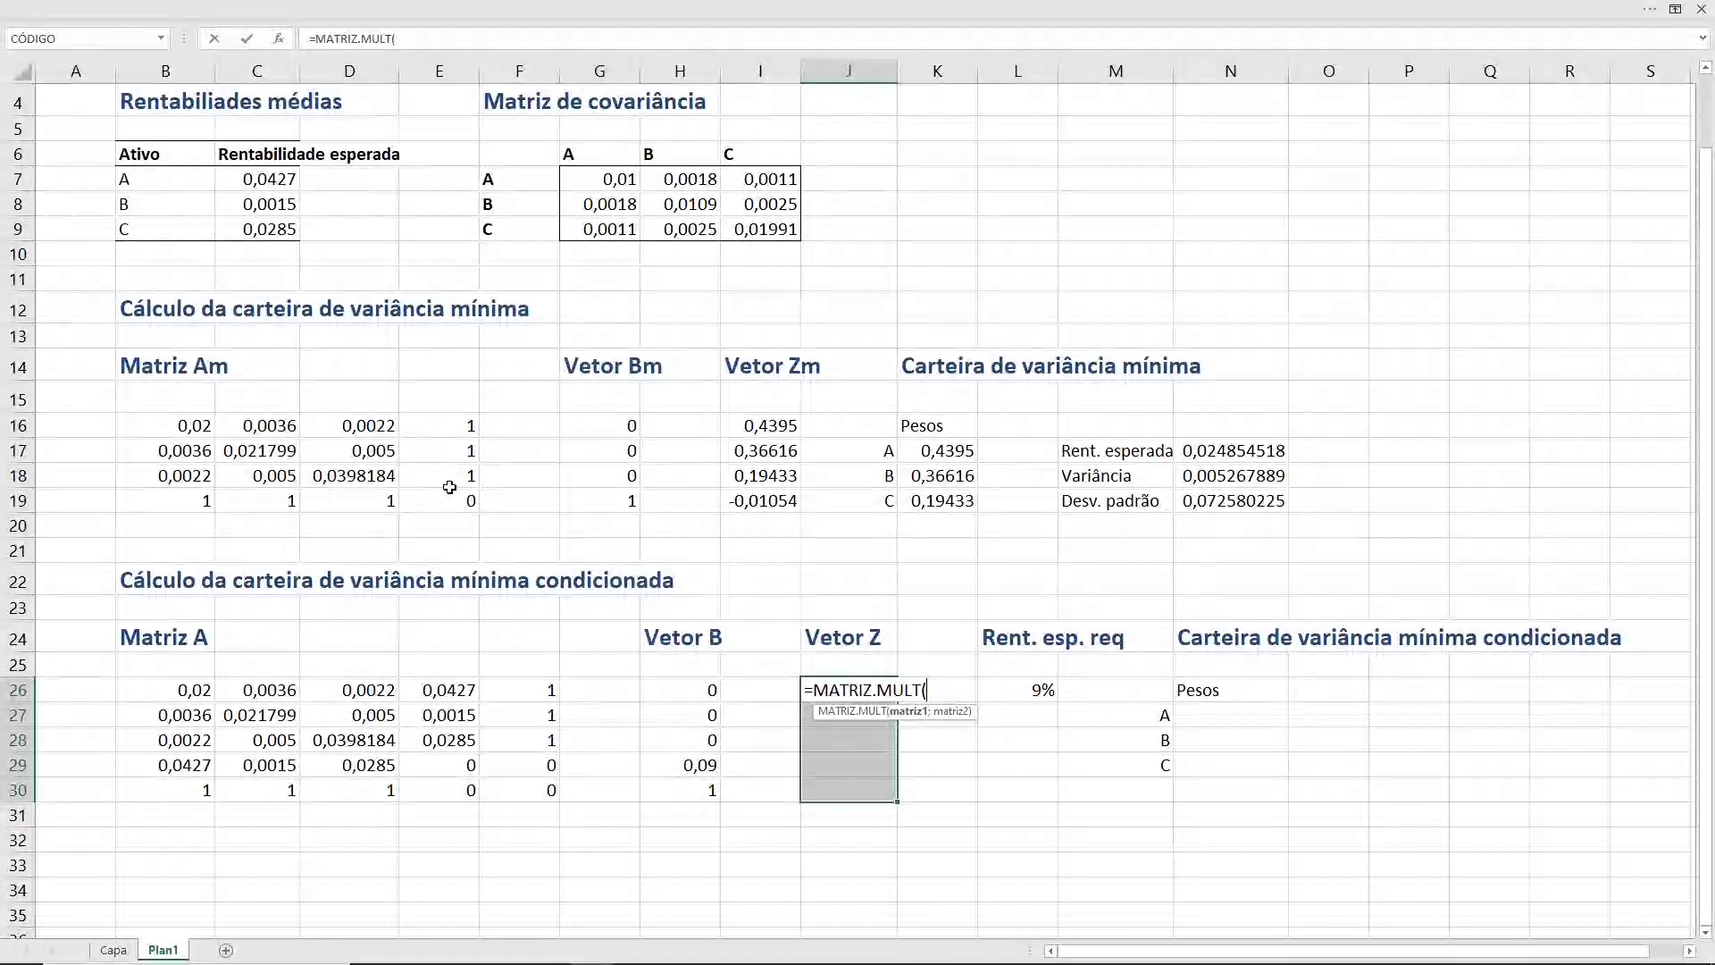
pyautogui.write('matriz')
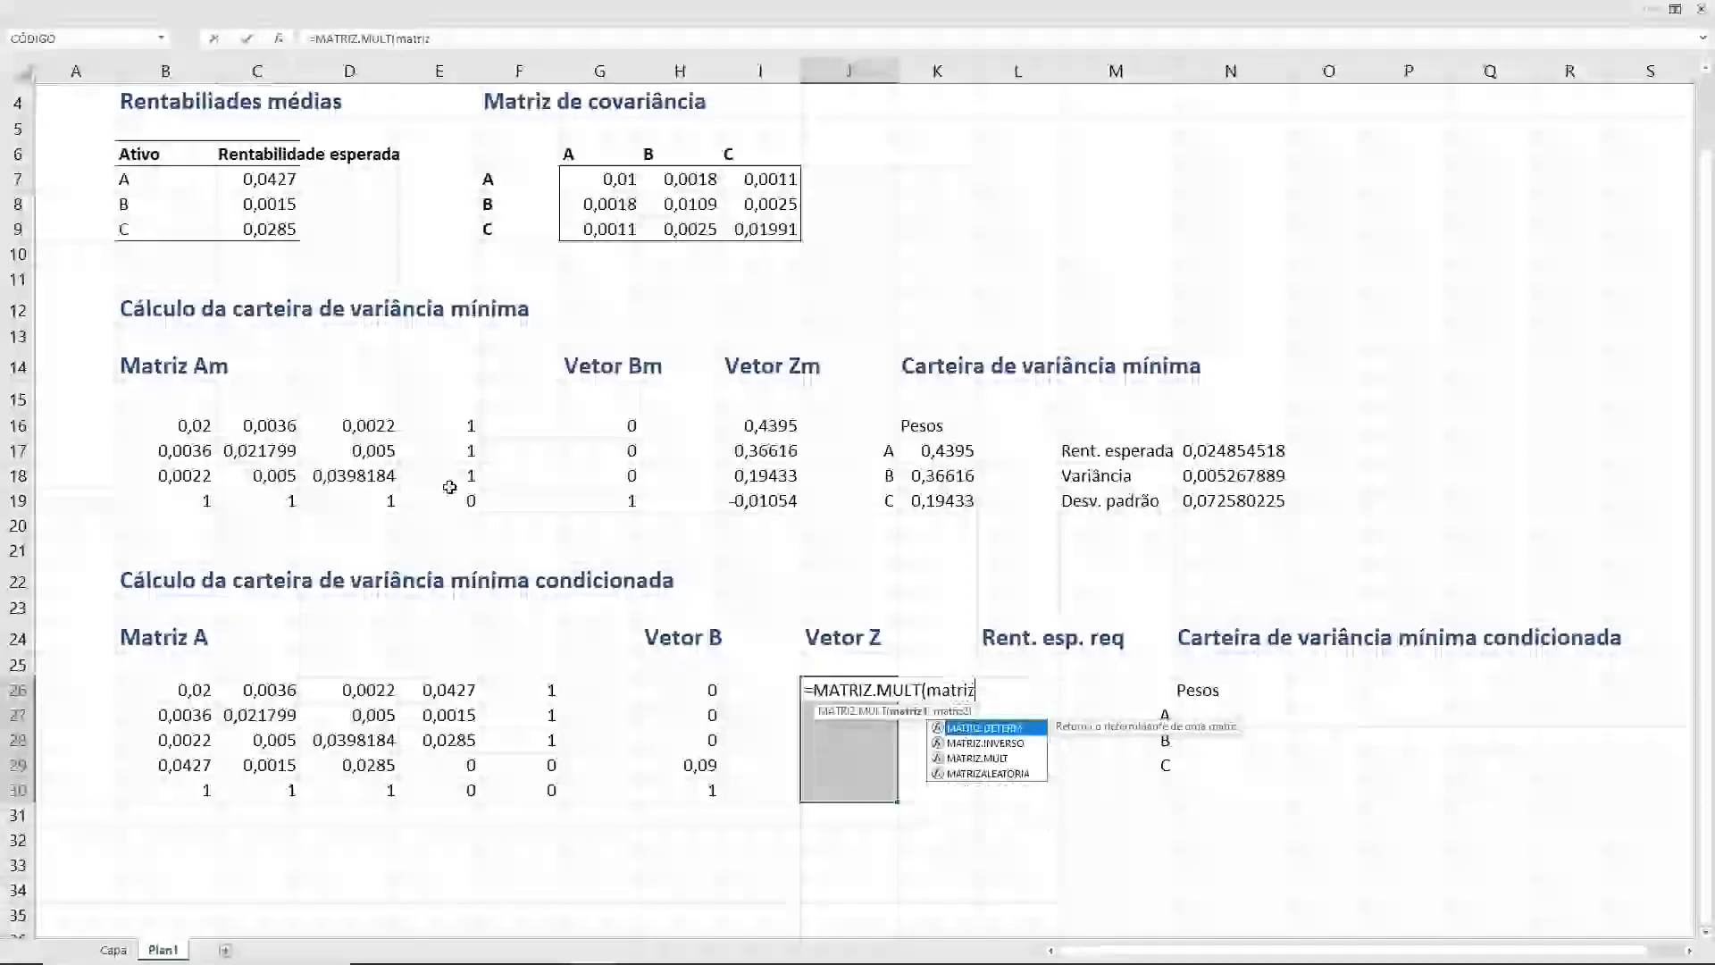
pyautogui.press('Down')
pyautogui.press('Tab')
pyautogui.write('A')
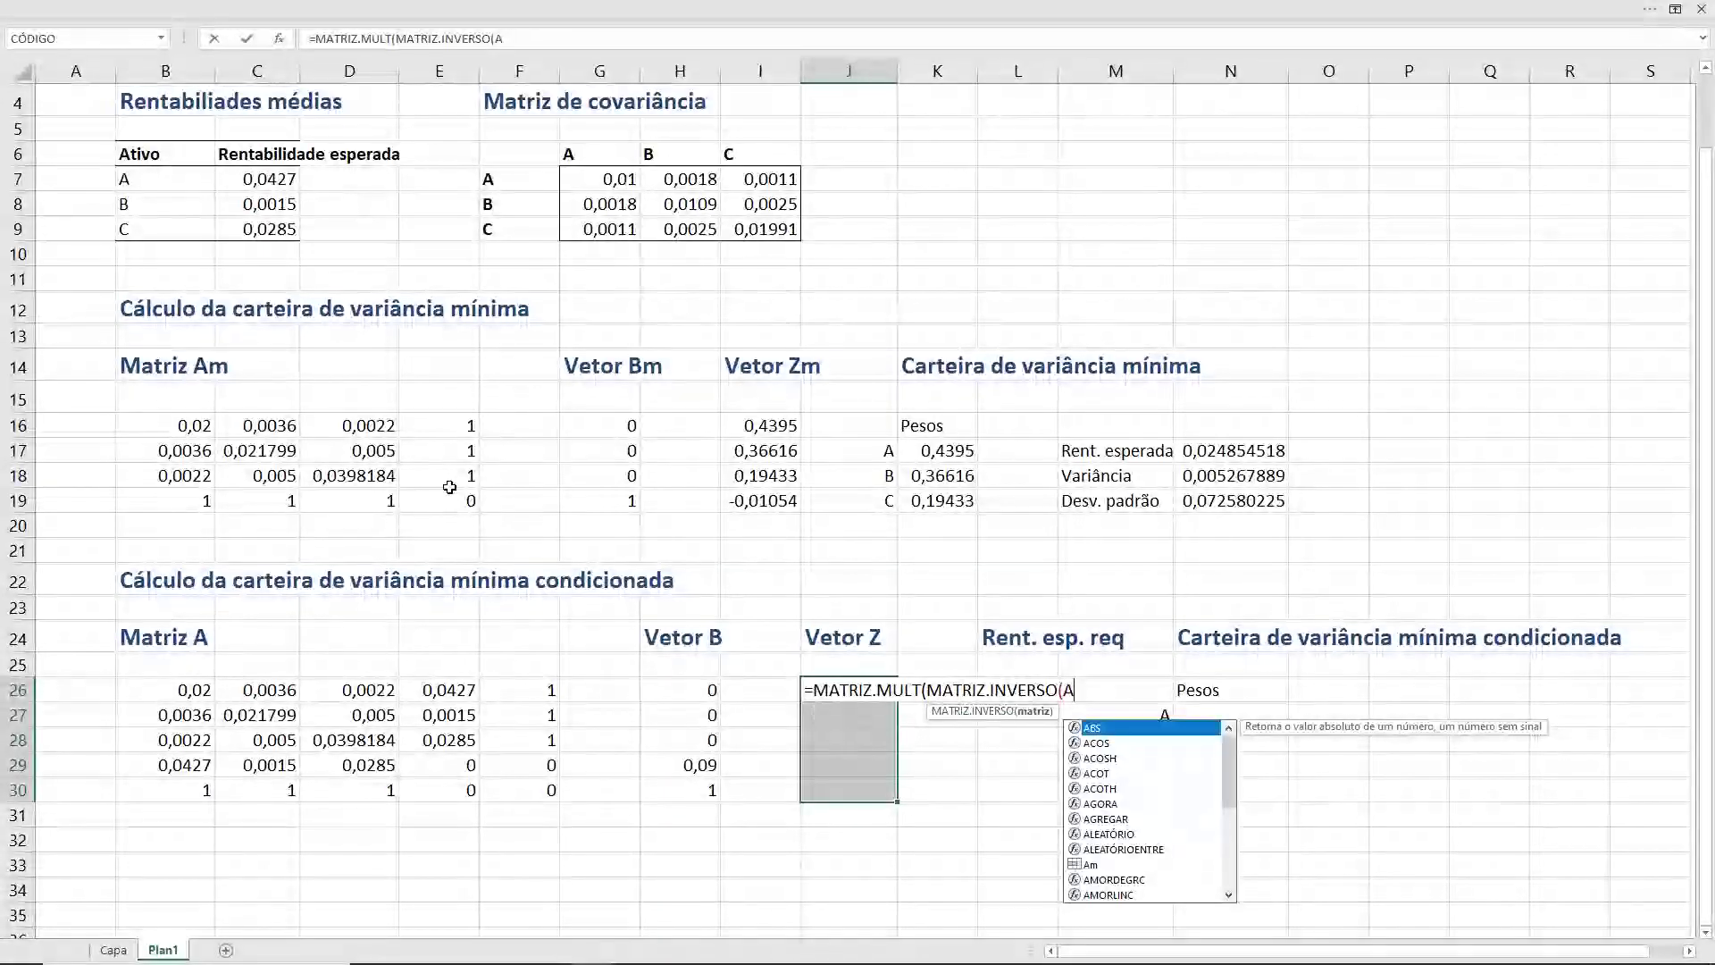
pyautogui.write(');')
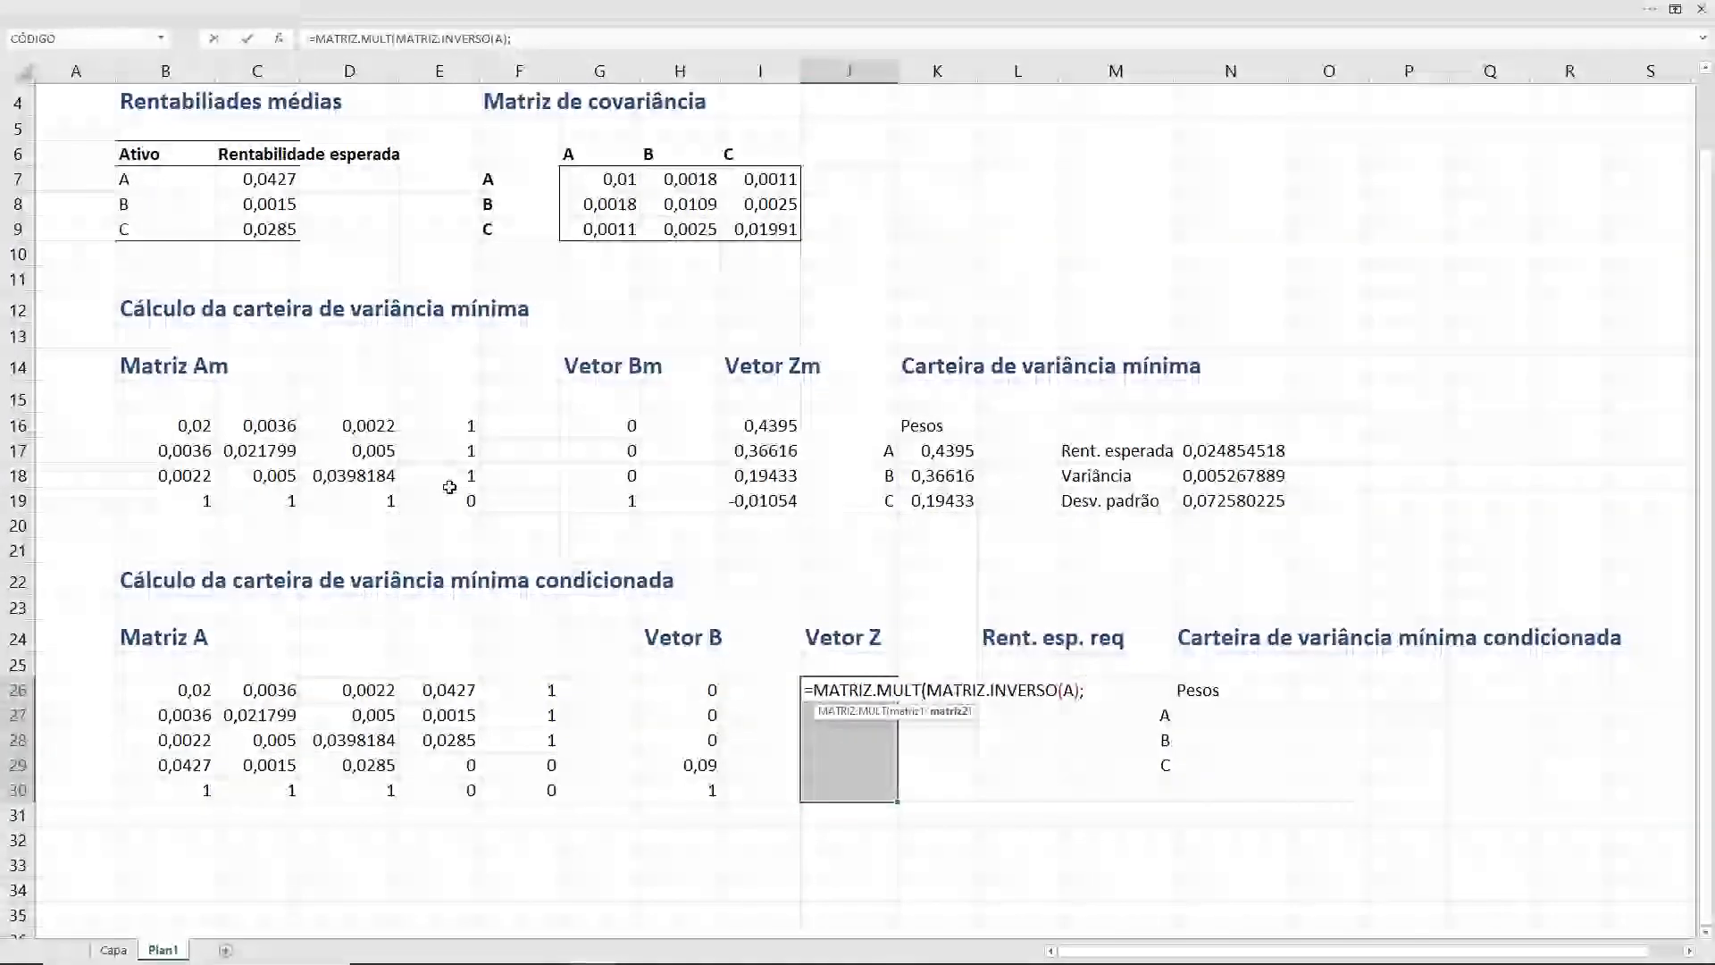
pyautogui.write(' B')
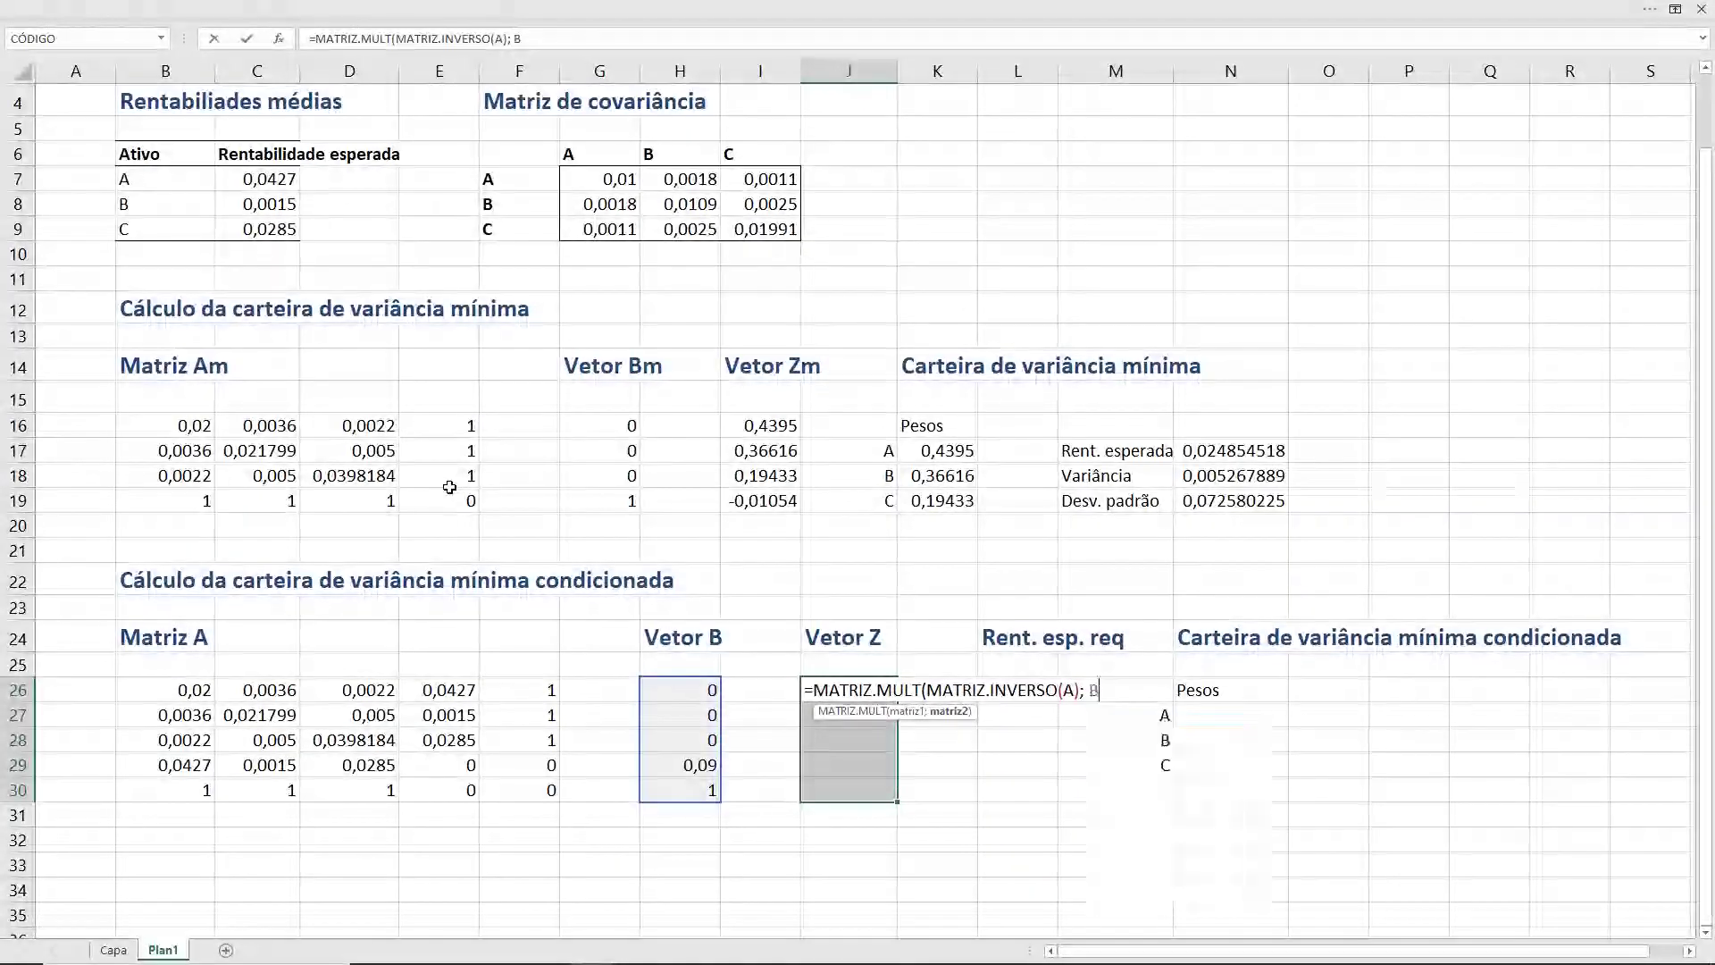
pyautogui.write(')')
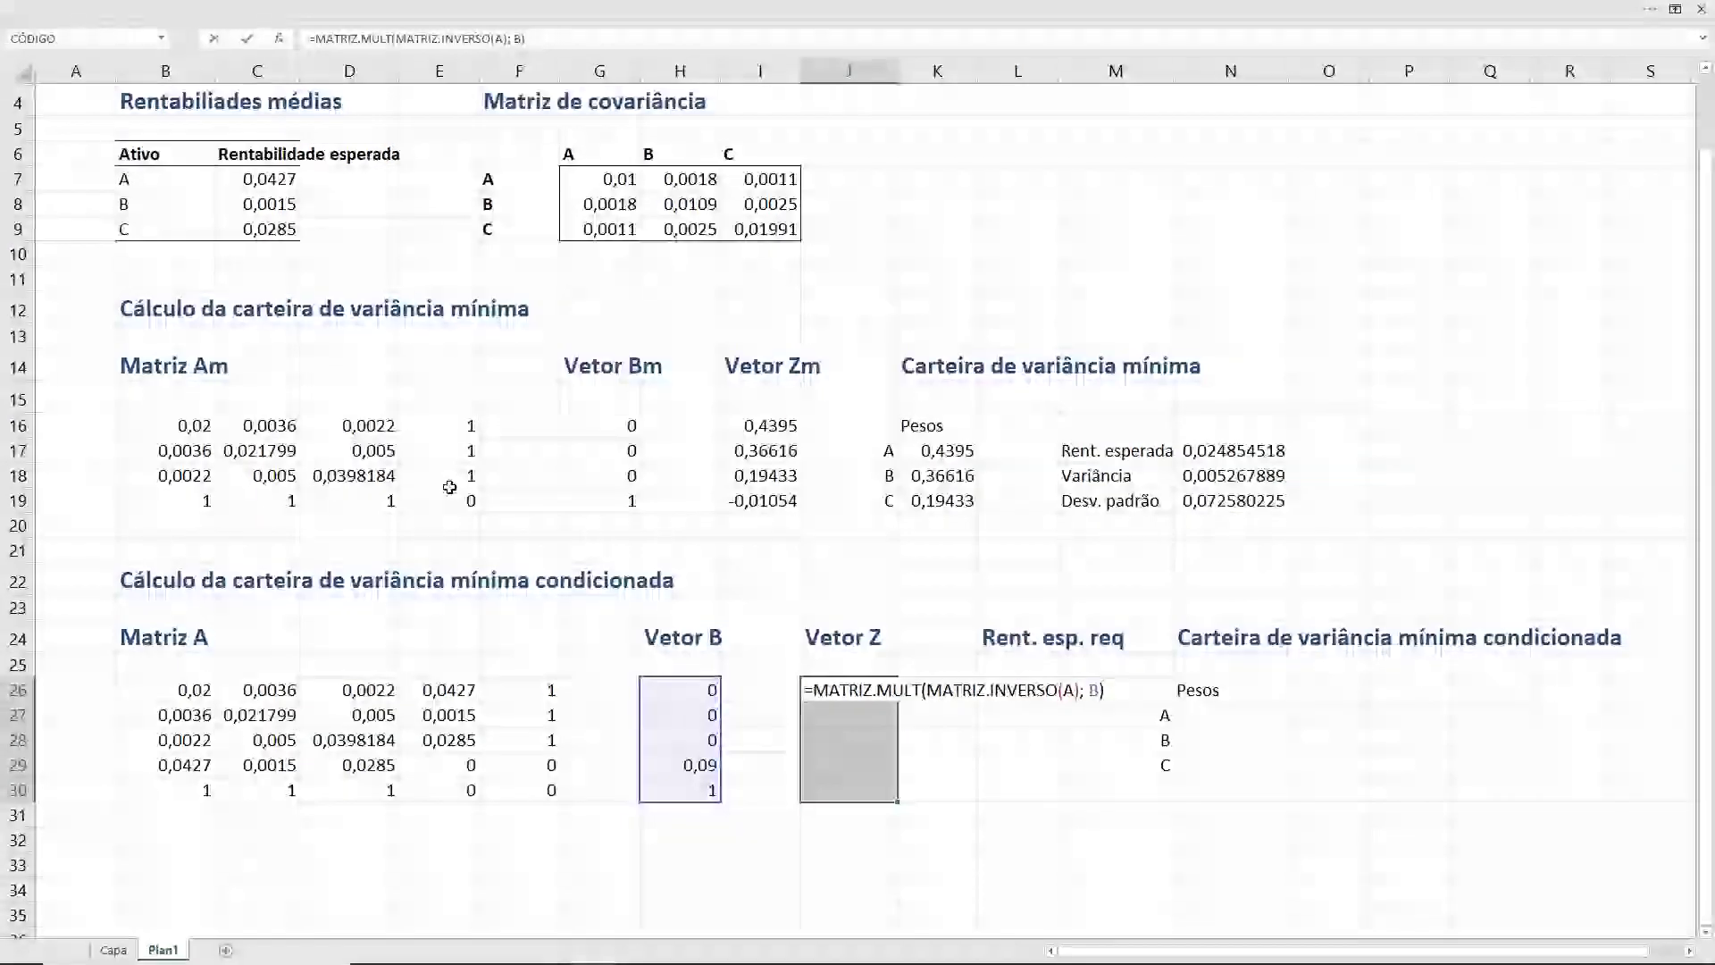
pyautogui.hotkey('ctrl', 'shift', 'Return')
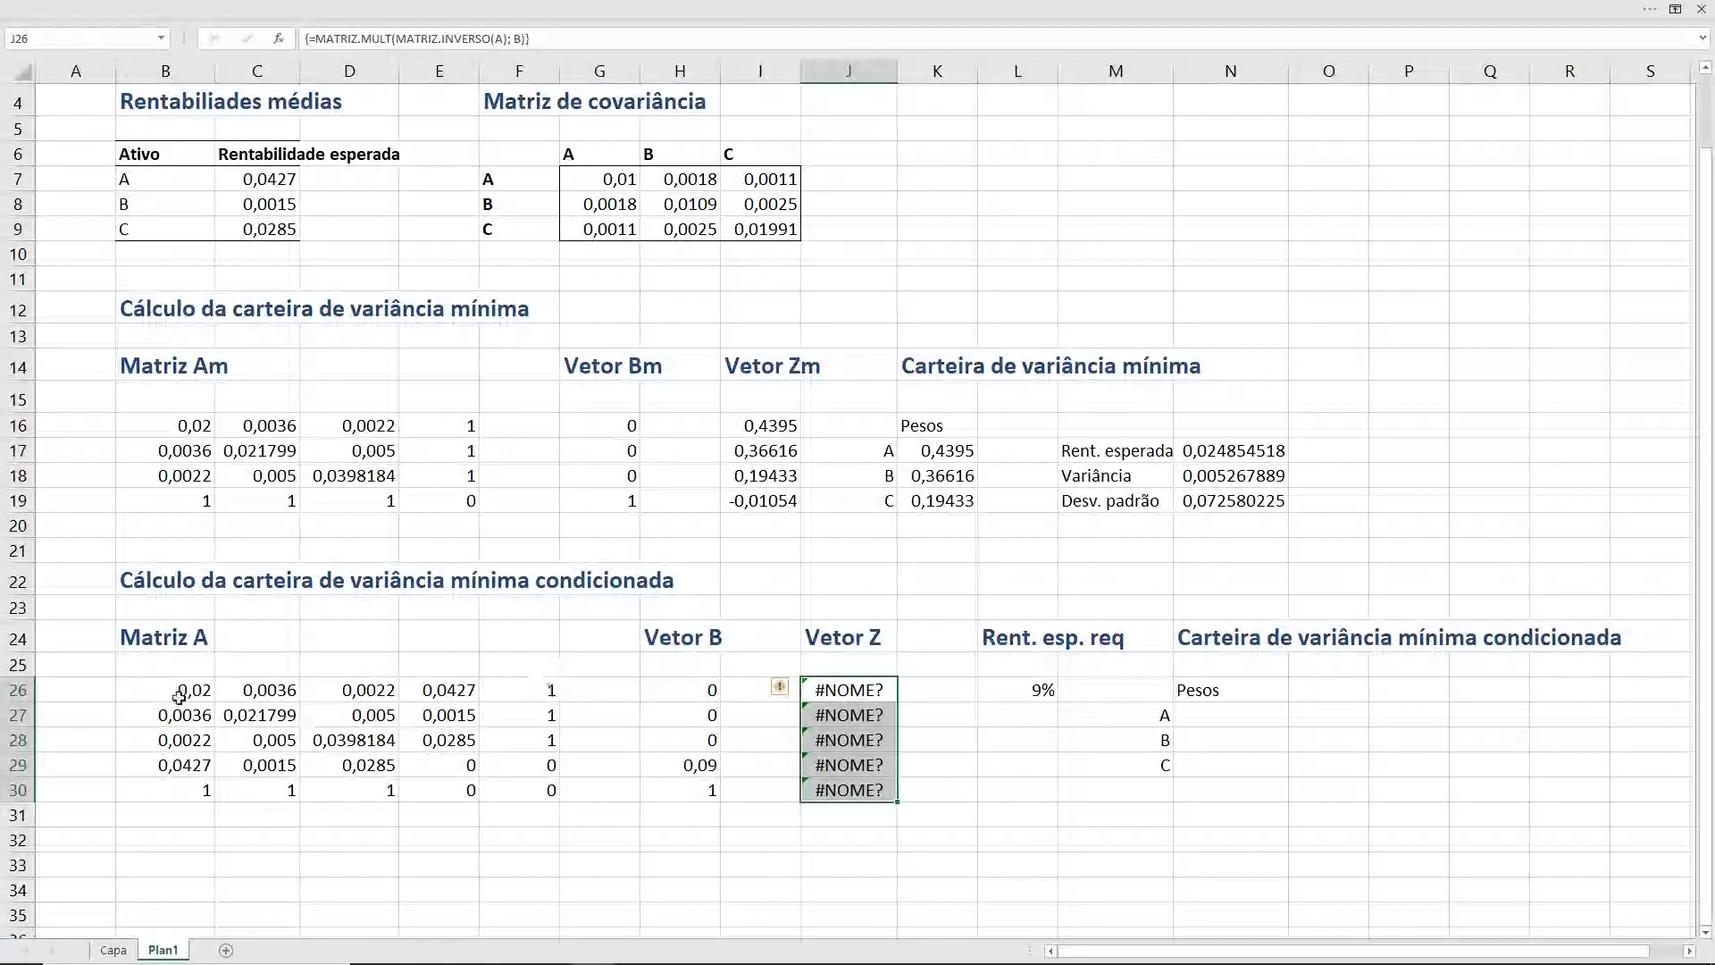
# - Name the Matriz A block B26:F30 as A through the Name Box
pyautogui.moveTo(179, 697); pyautogui.dragTo(532, 798)
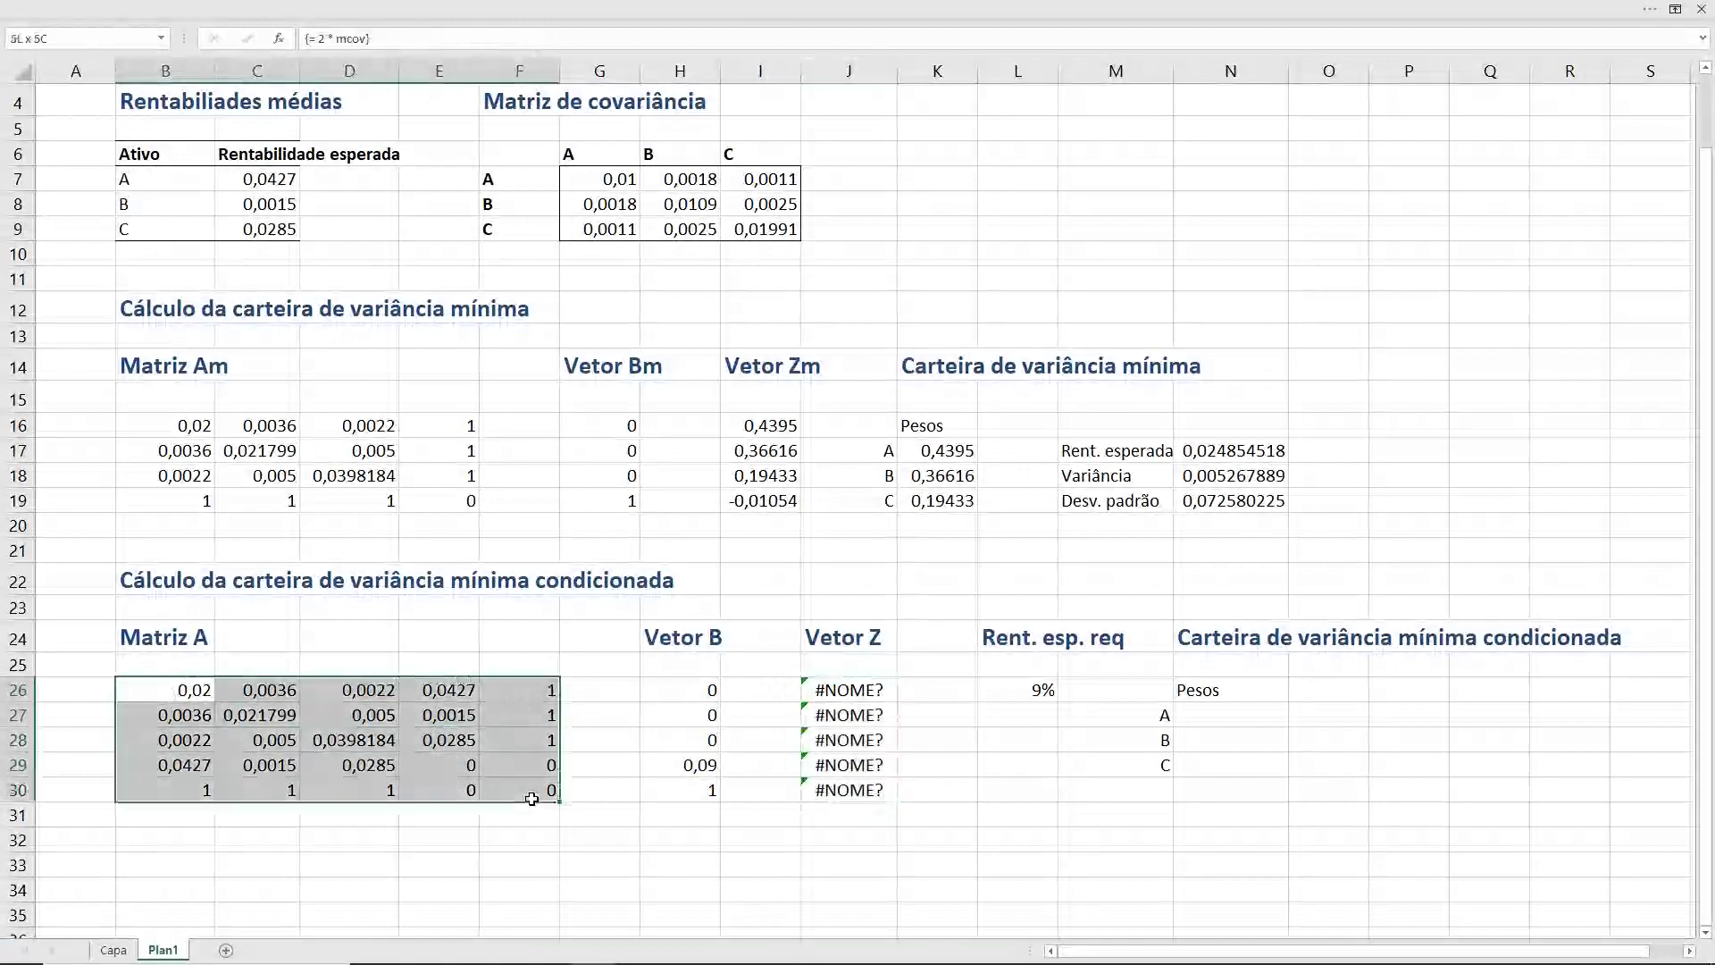
pyautogui.click(90, 37)
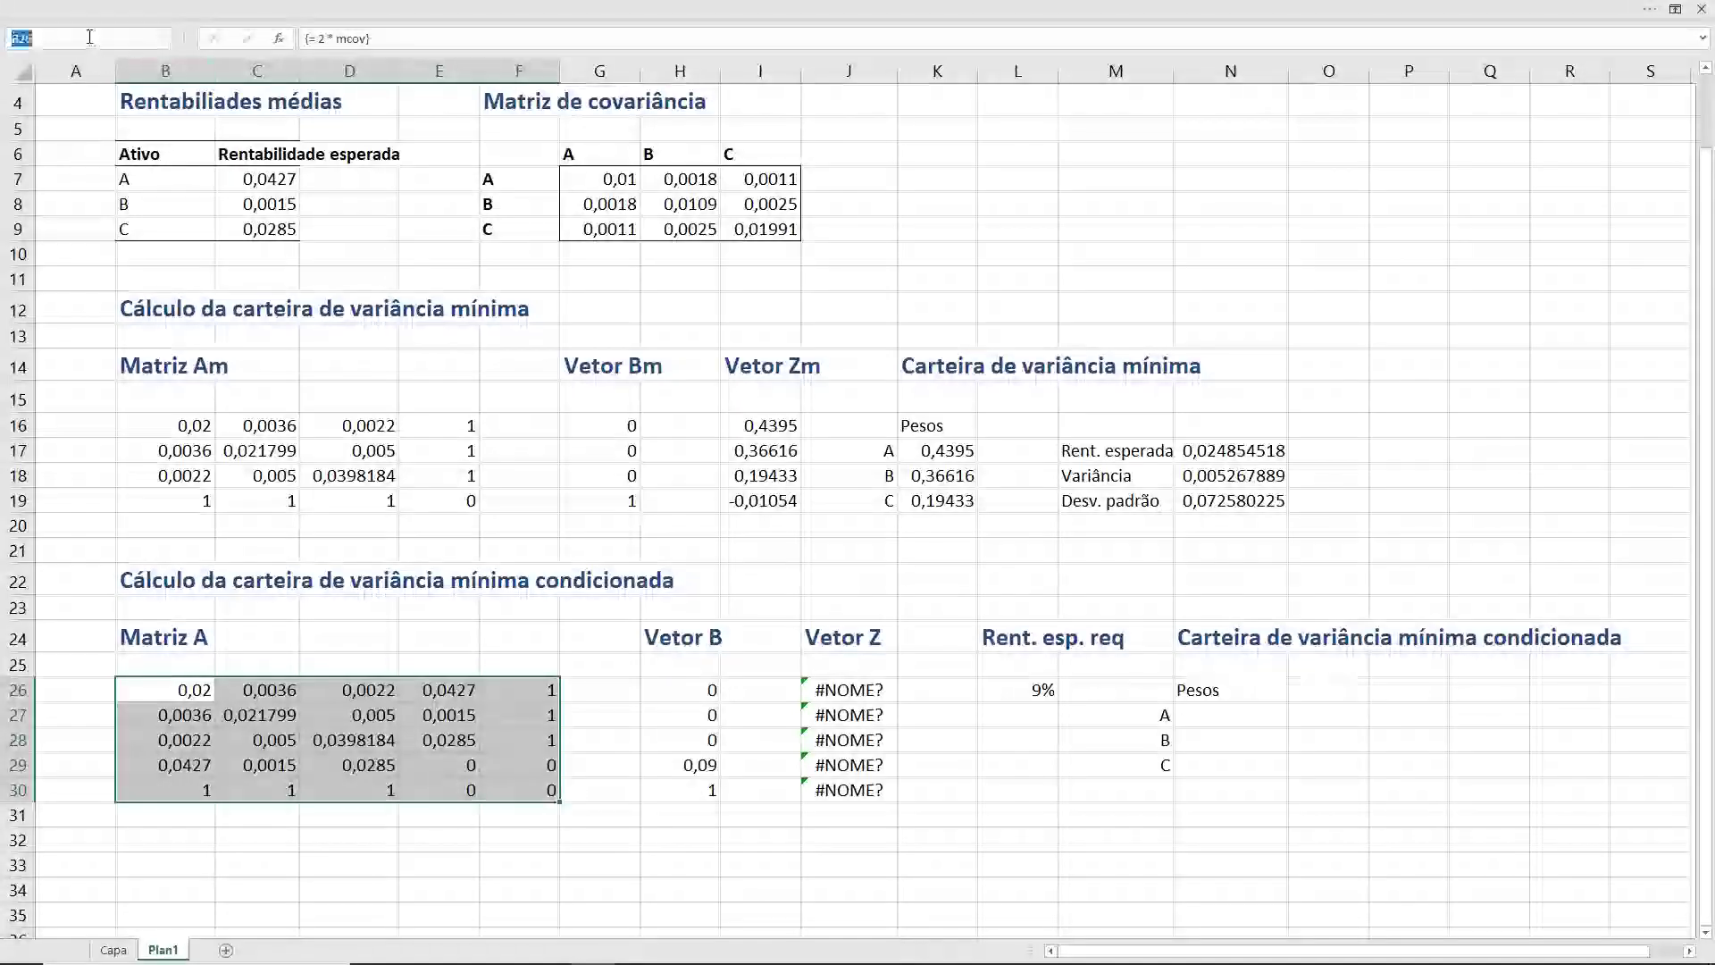
pyautogui.write('A')
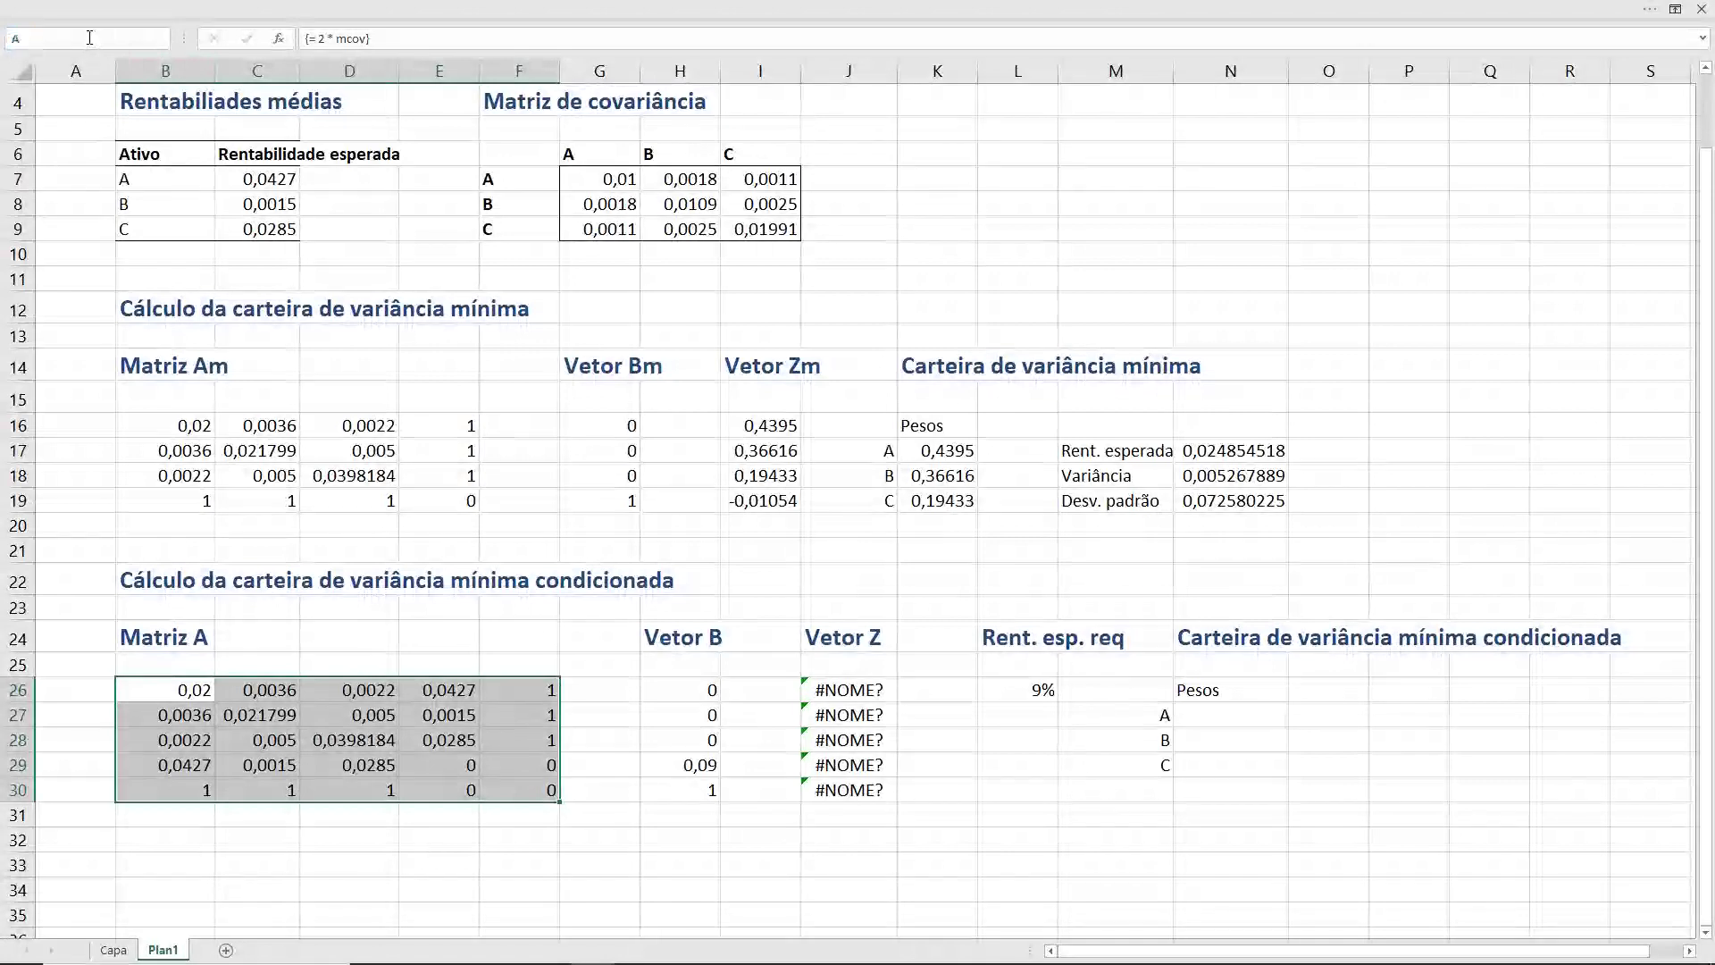
pyautogui.press('Return')
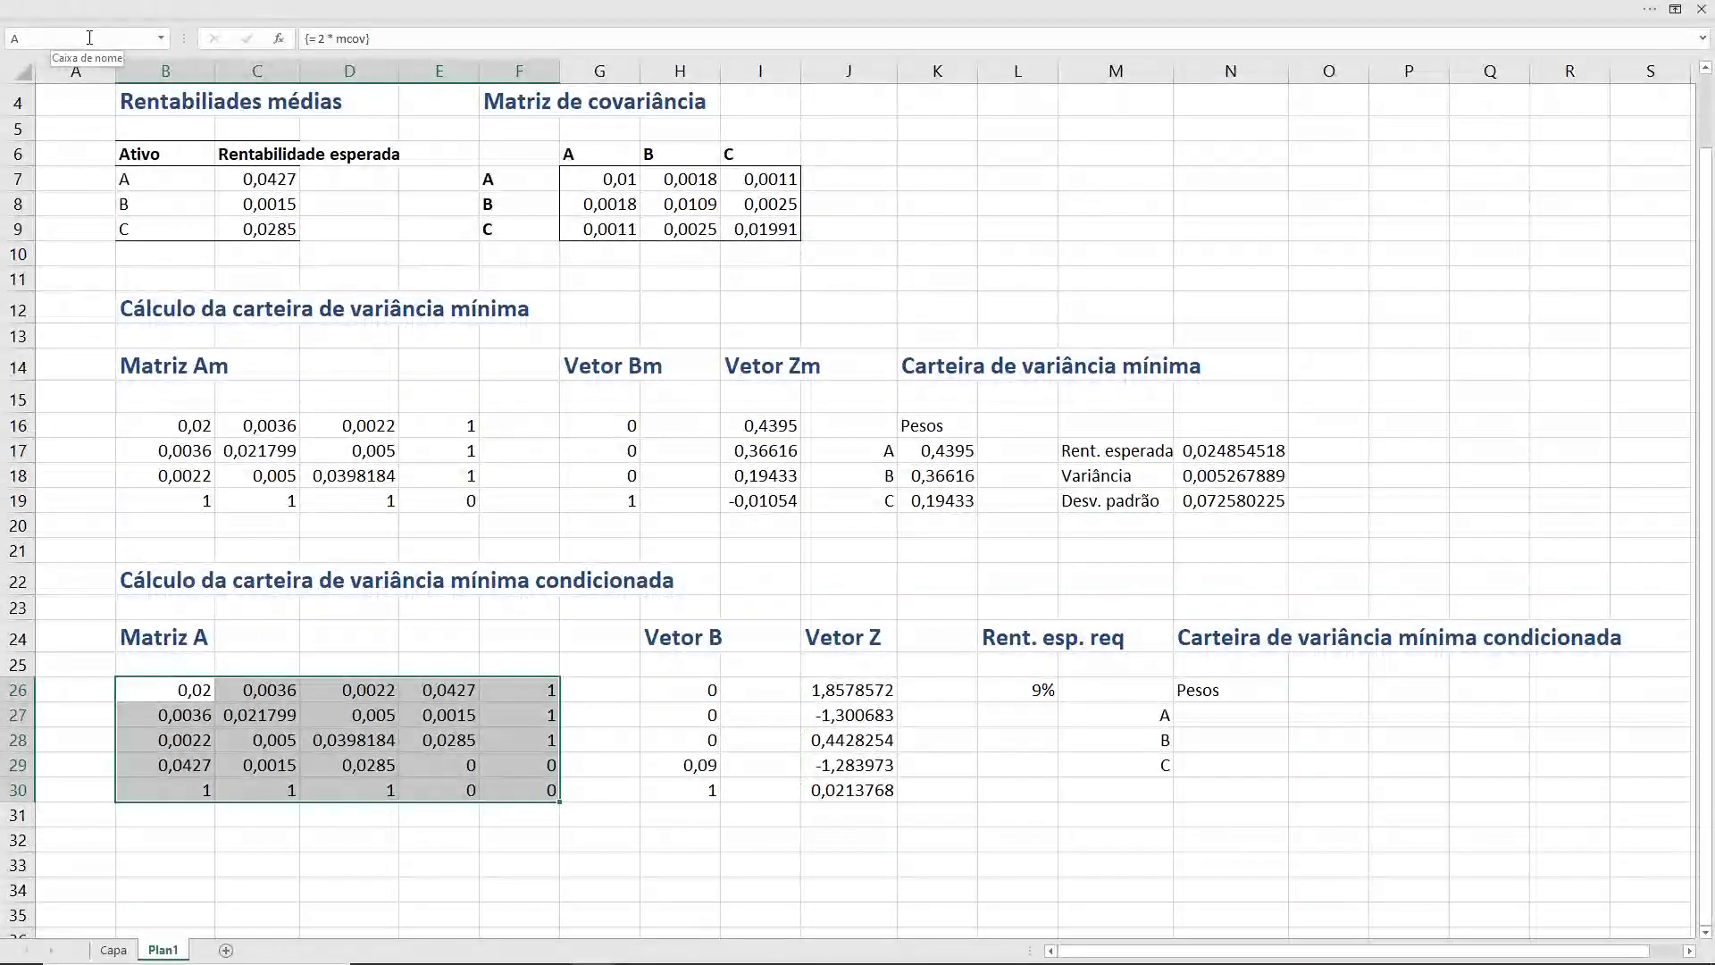
# - Check the Vetor Z results, briefly adding then deleting temporary labels A and B in I26:I27
pyautogui.click(861, 717)
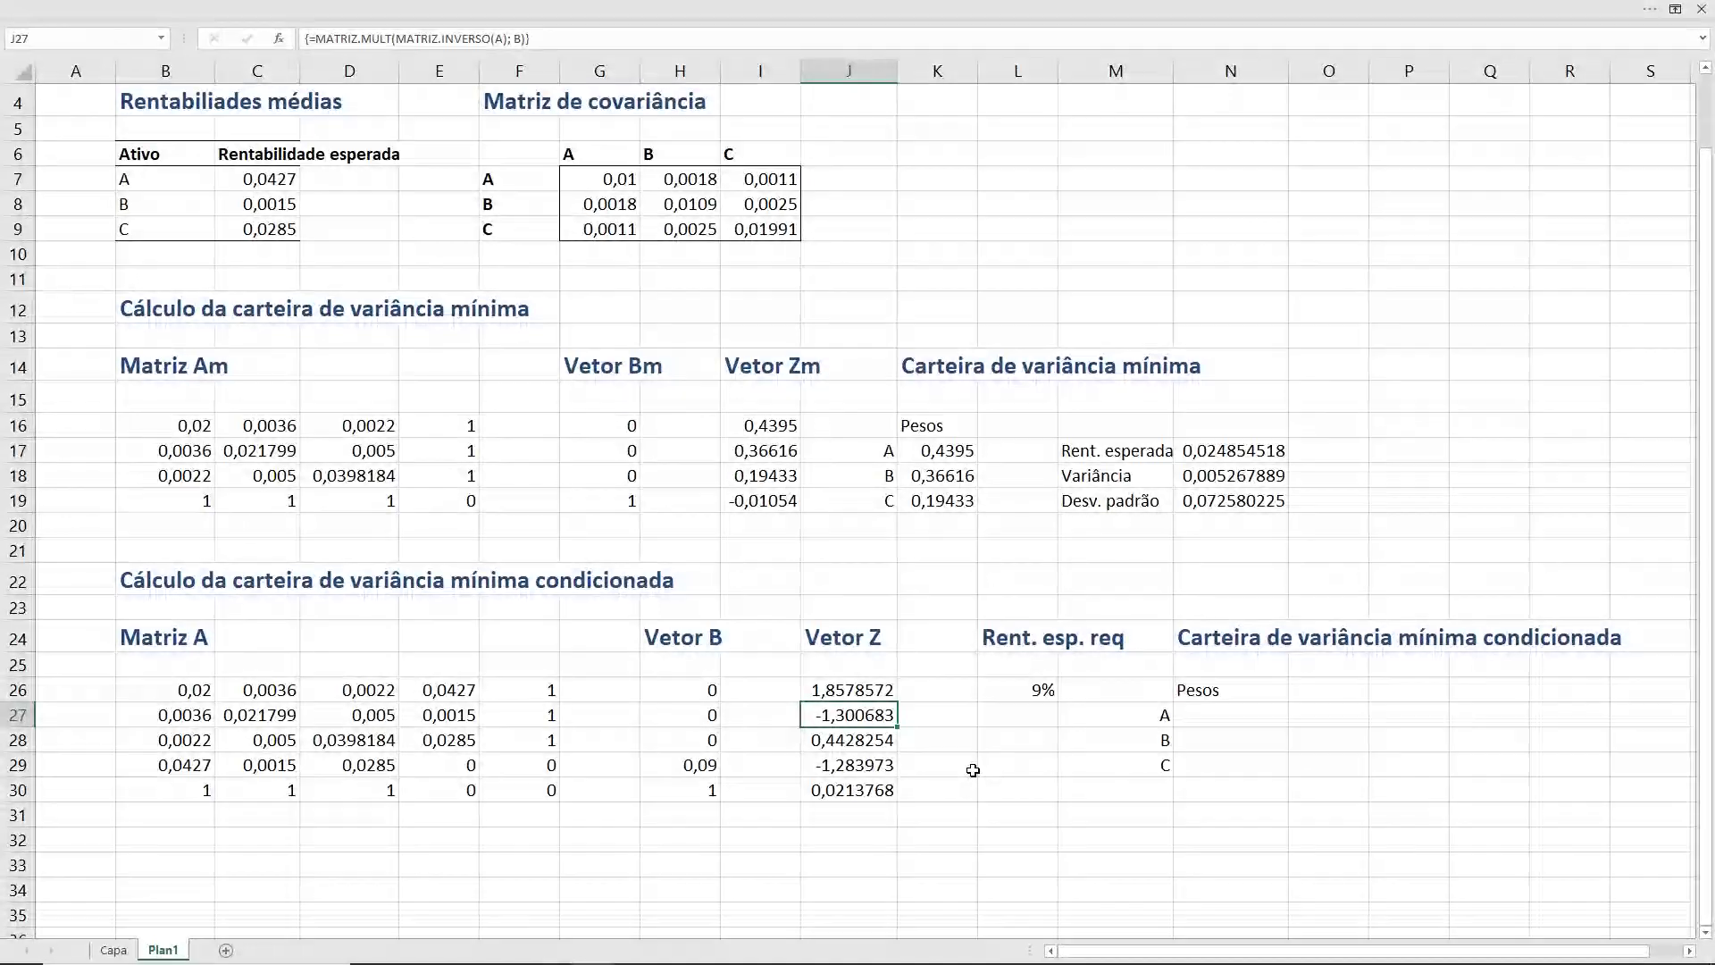
pyautogui.press('Up')
pyautogui.press('Down')
pyautogui.press('Up')
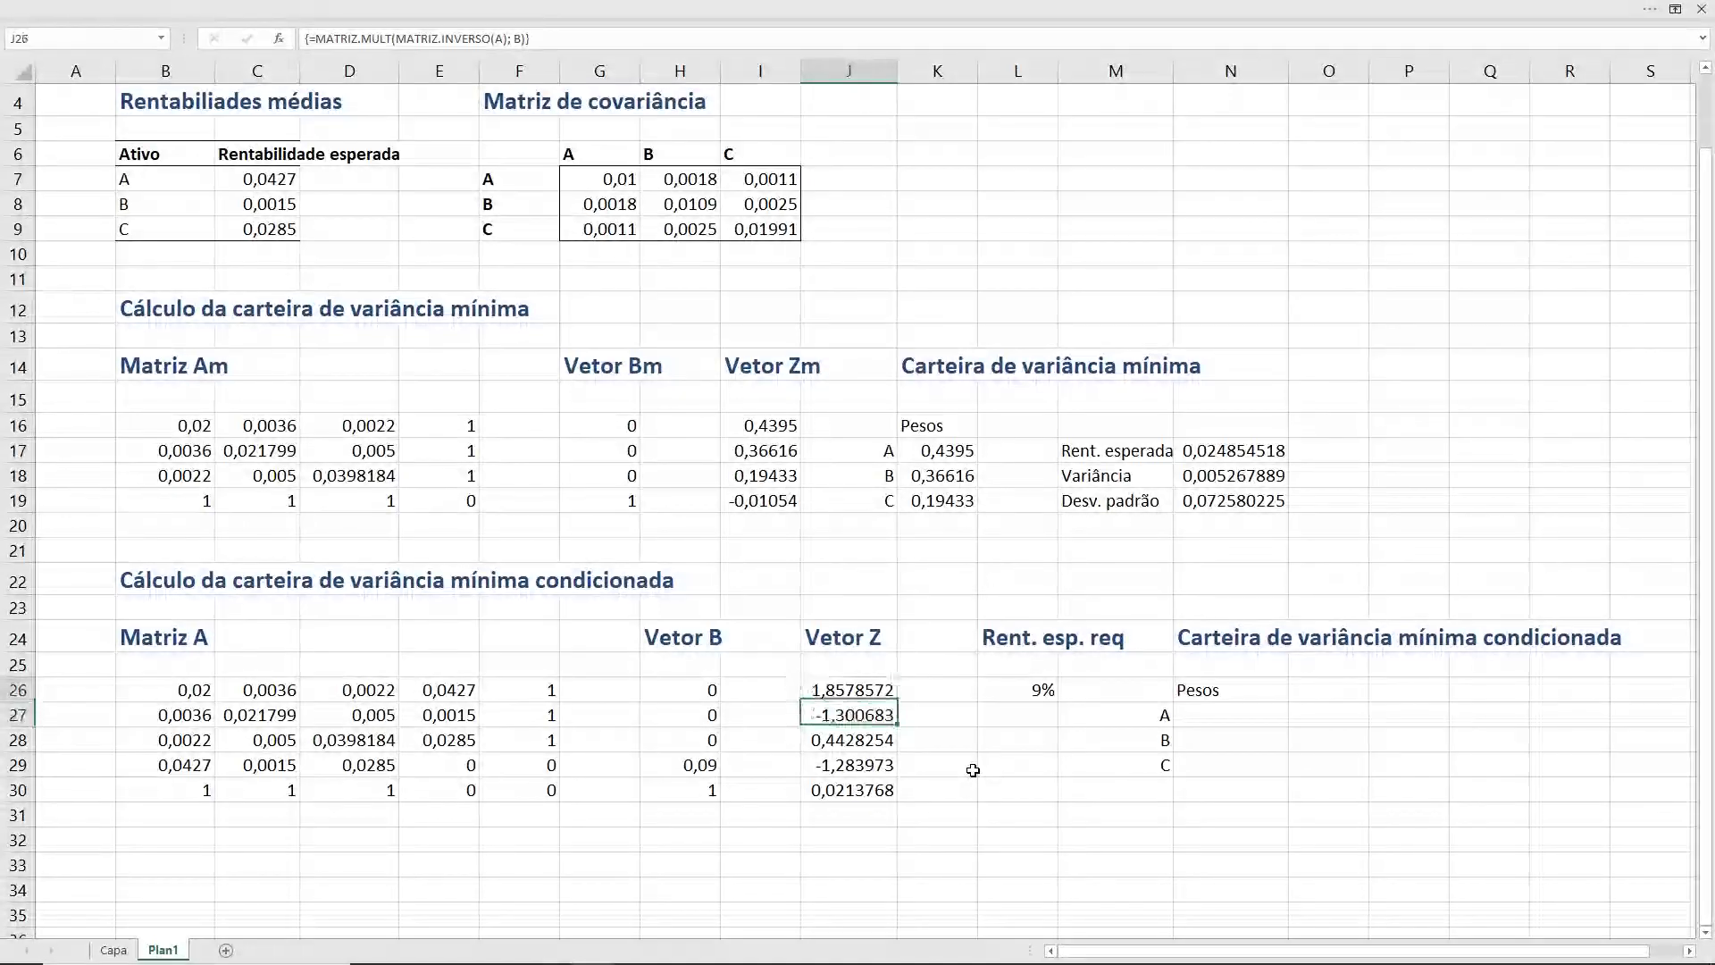
pyautogui.press('Left')
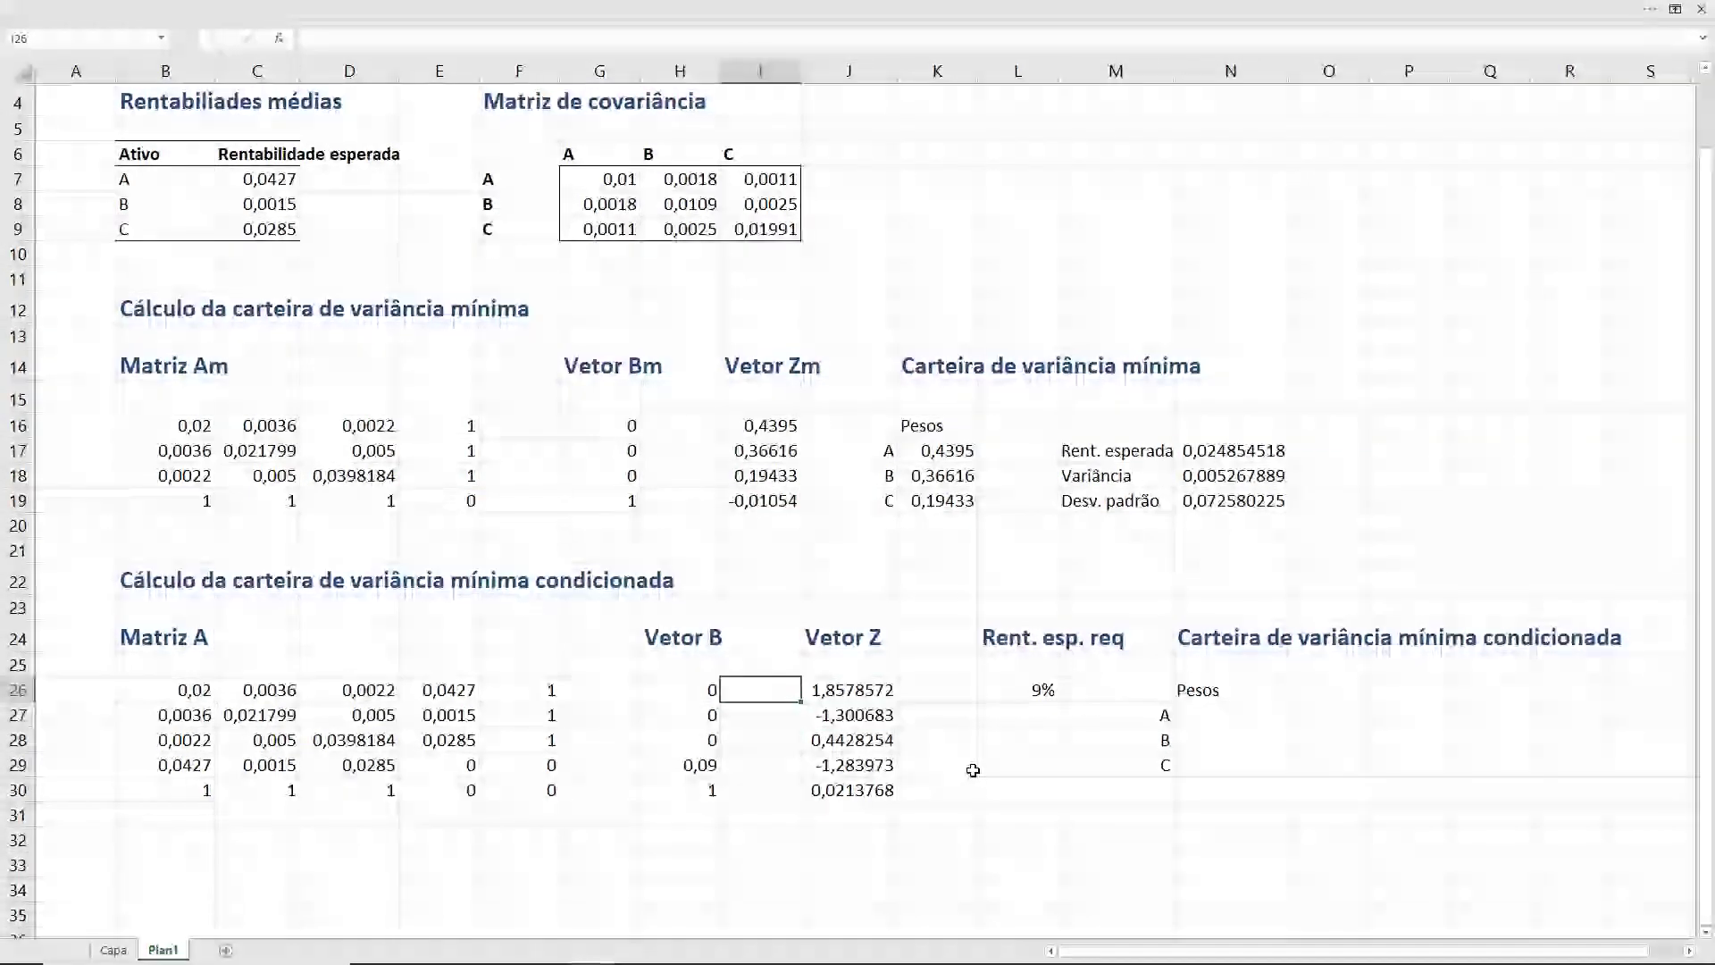
pyautogui.write('A')
pyautogui.press('Return')
pyautogui.write('B')
pyautogui.press('Return')
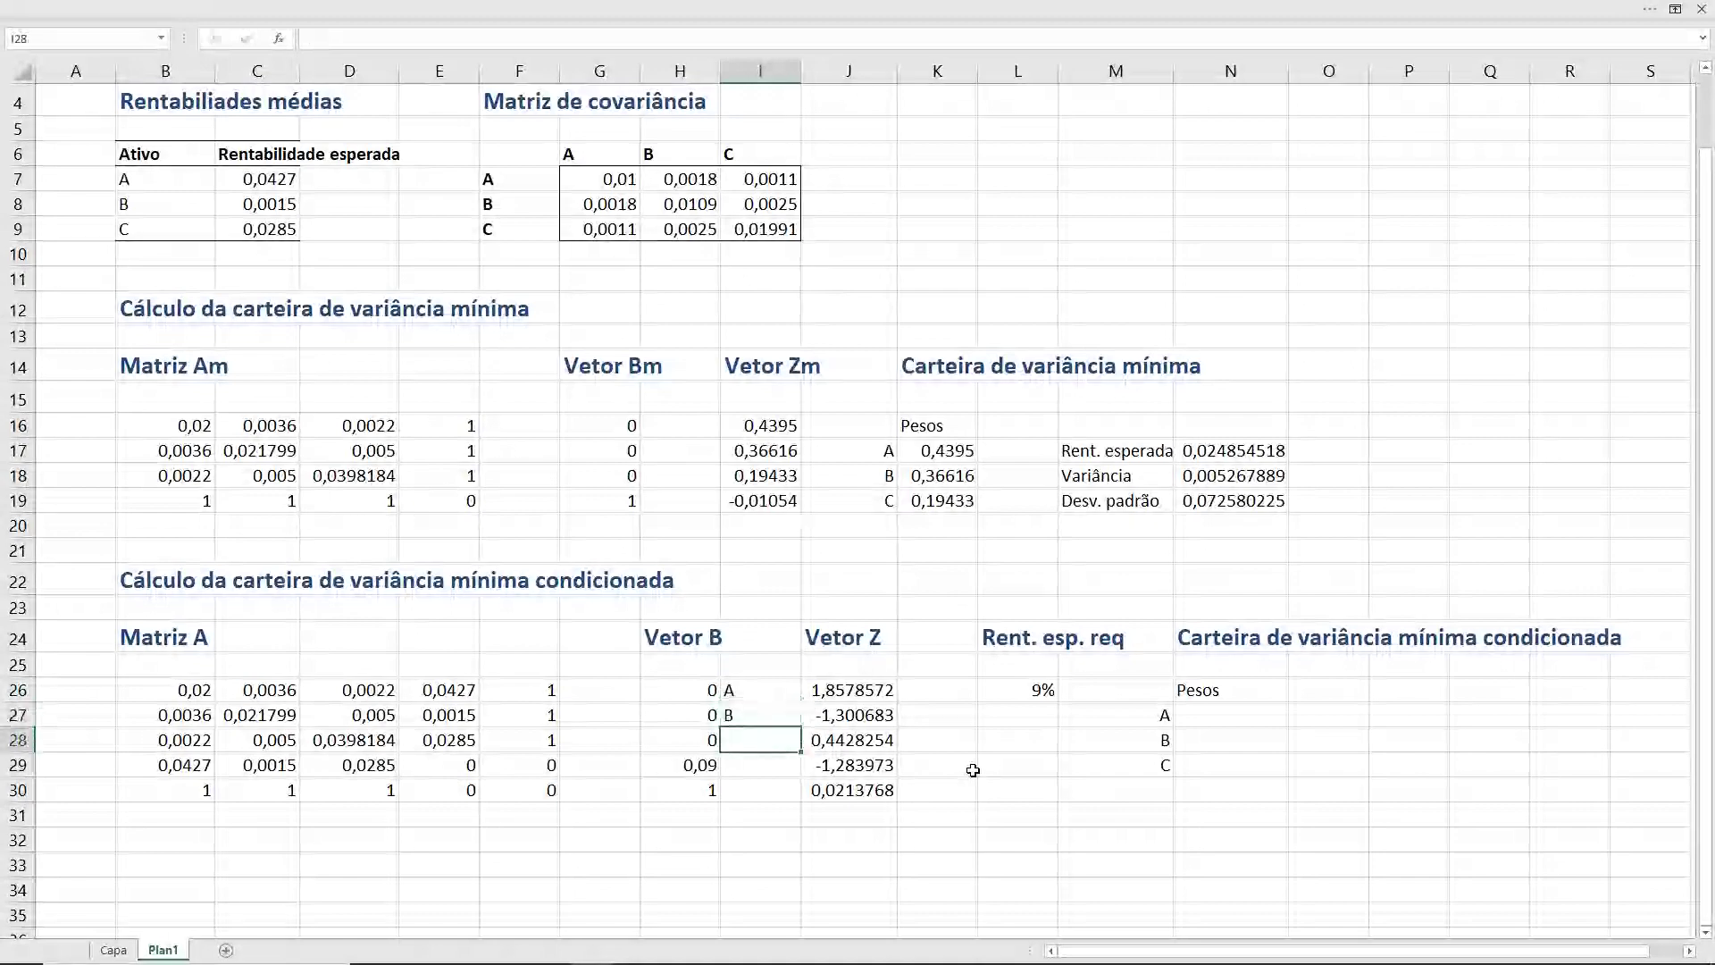
pyautogui.press('Up')
pyautogui.press('Up')
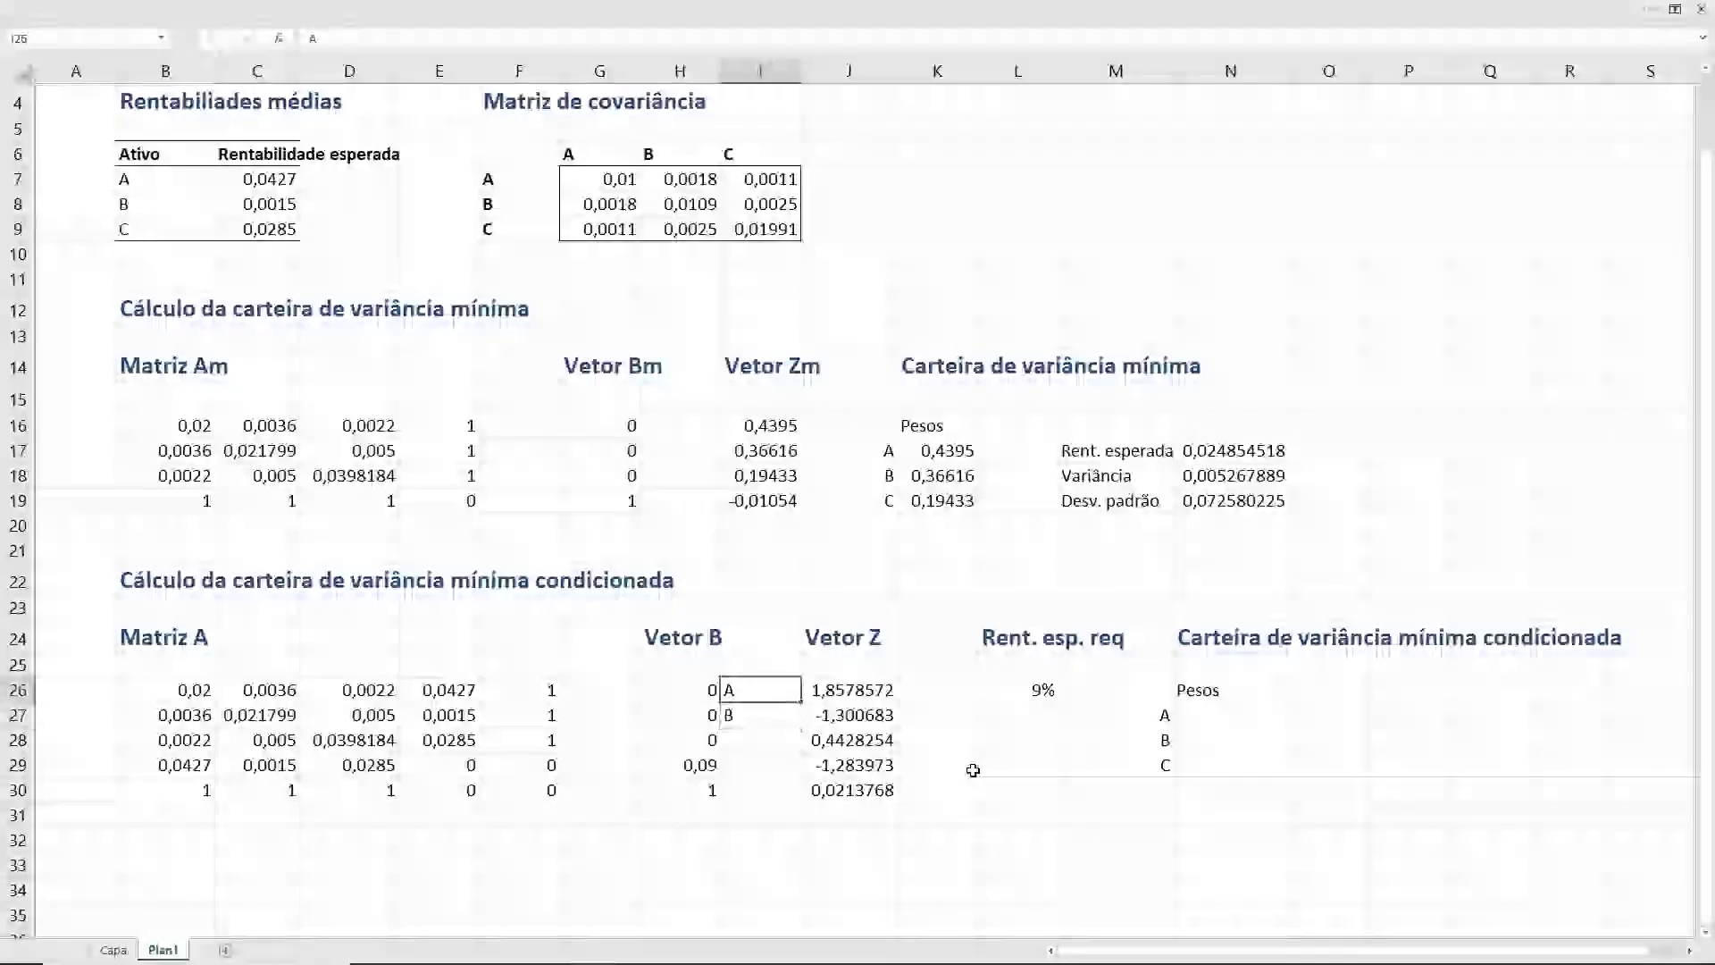
pyautogui.hotkey('shift', 'Down')
pyautogui.press('Delete')
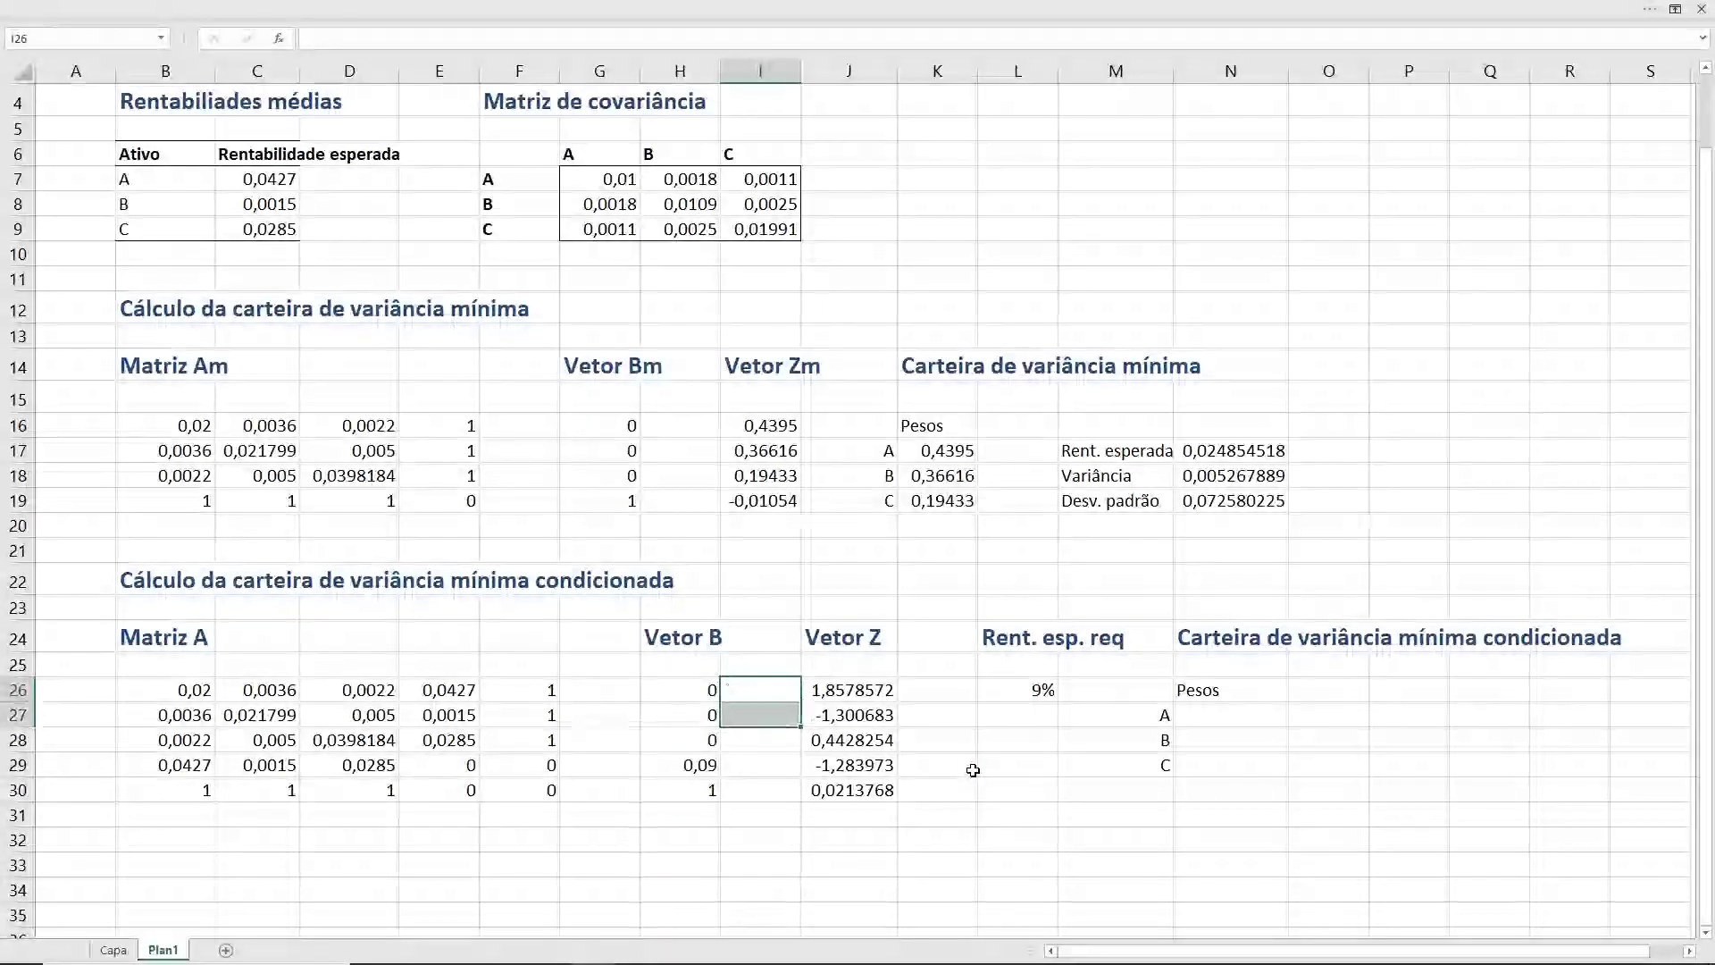
pyautogui.press('Right')
pyautogui.press('Right')
pyautogui.press('Right')
pyautogui.press('Right')
pyautogui.press('Right')
# - Link asset A's weight in N27 to Vetor Z cell J26
pyautogui.press('Down')
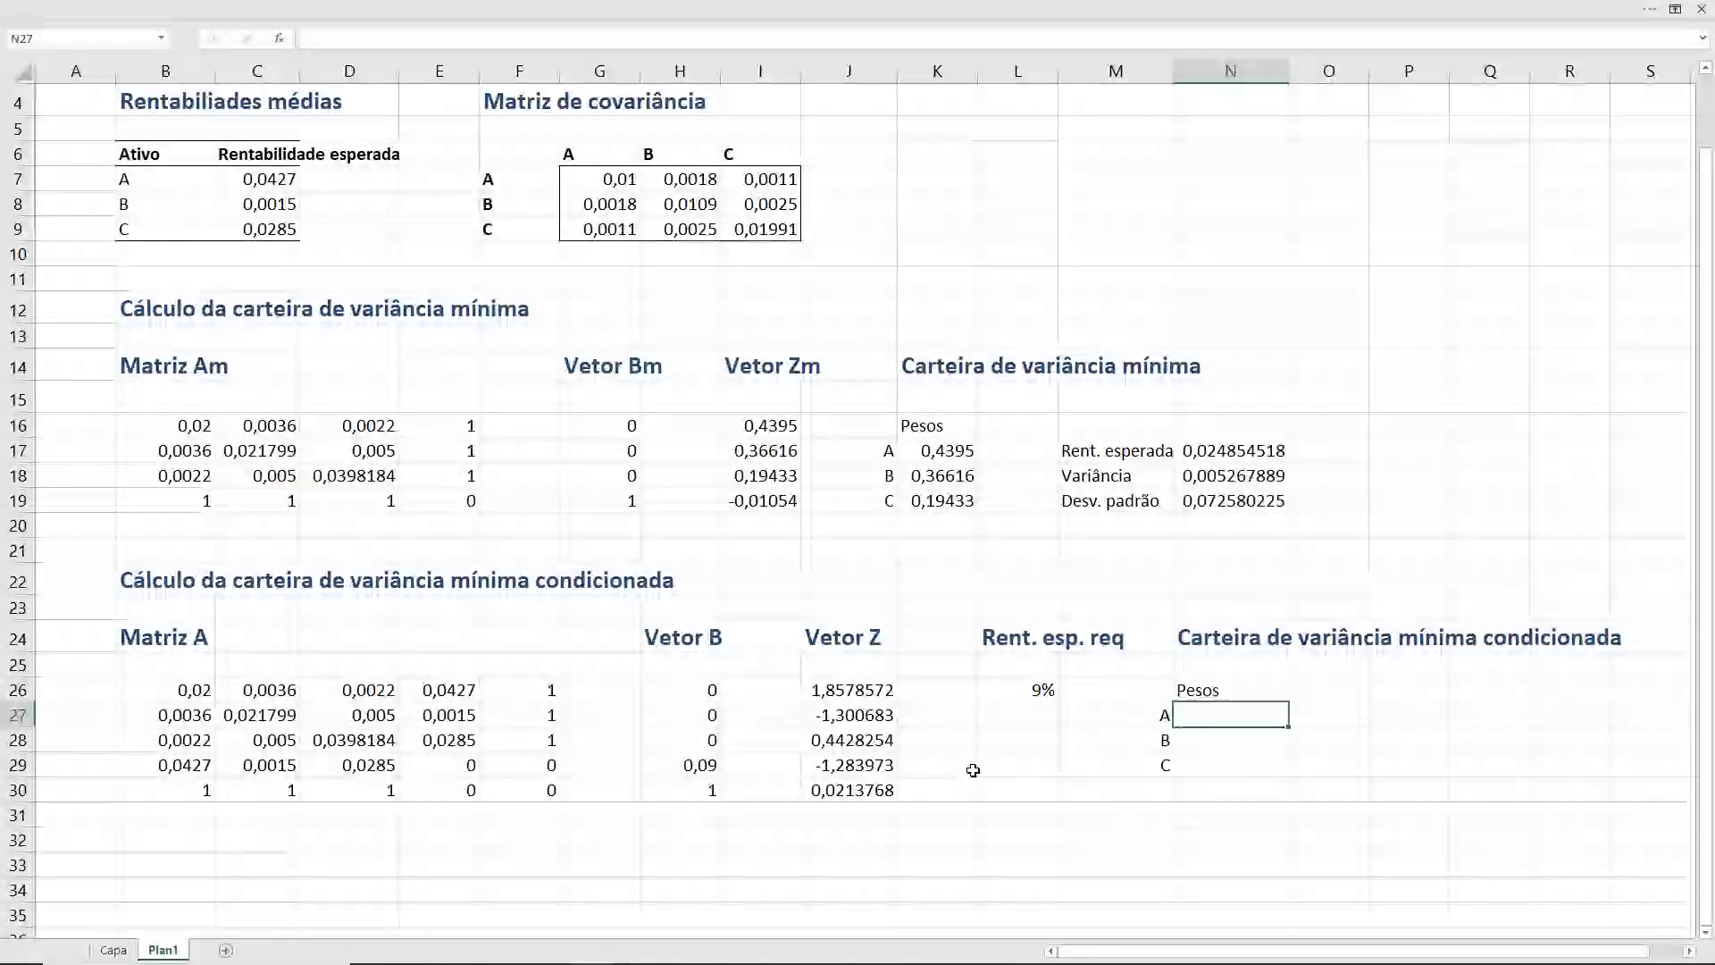
pyautogui.press('Left')
pyautogui.press('Left')
pyautogui.press('Left')
pyautogui.press('Left')
pyautogui.press('Left')
pyautogui.press('Right')
pyautogui.press('Right')
pyautogui.press('Right')
pyautogui.press('Right')
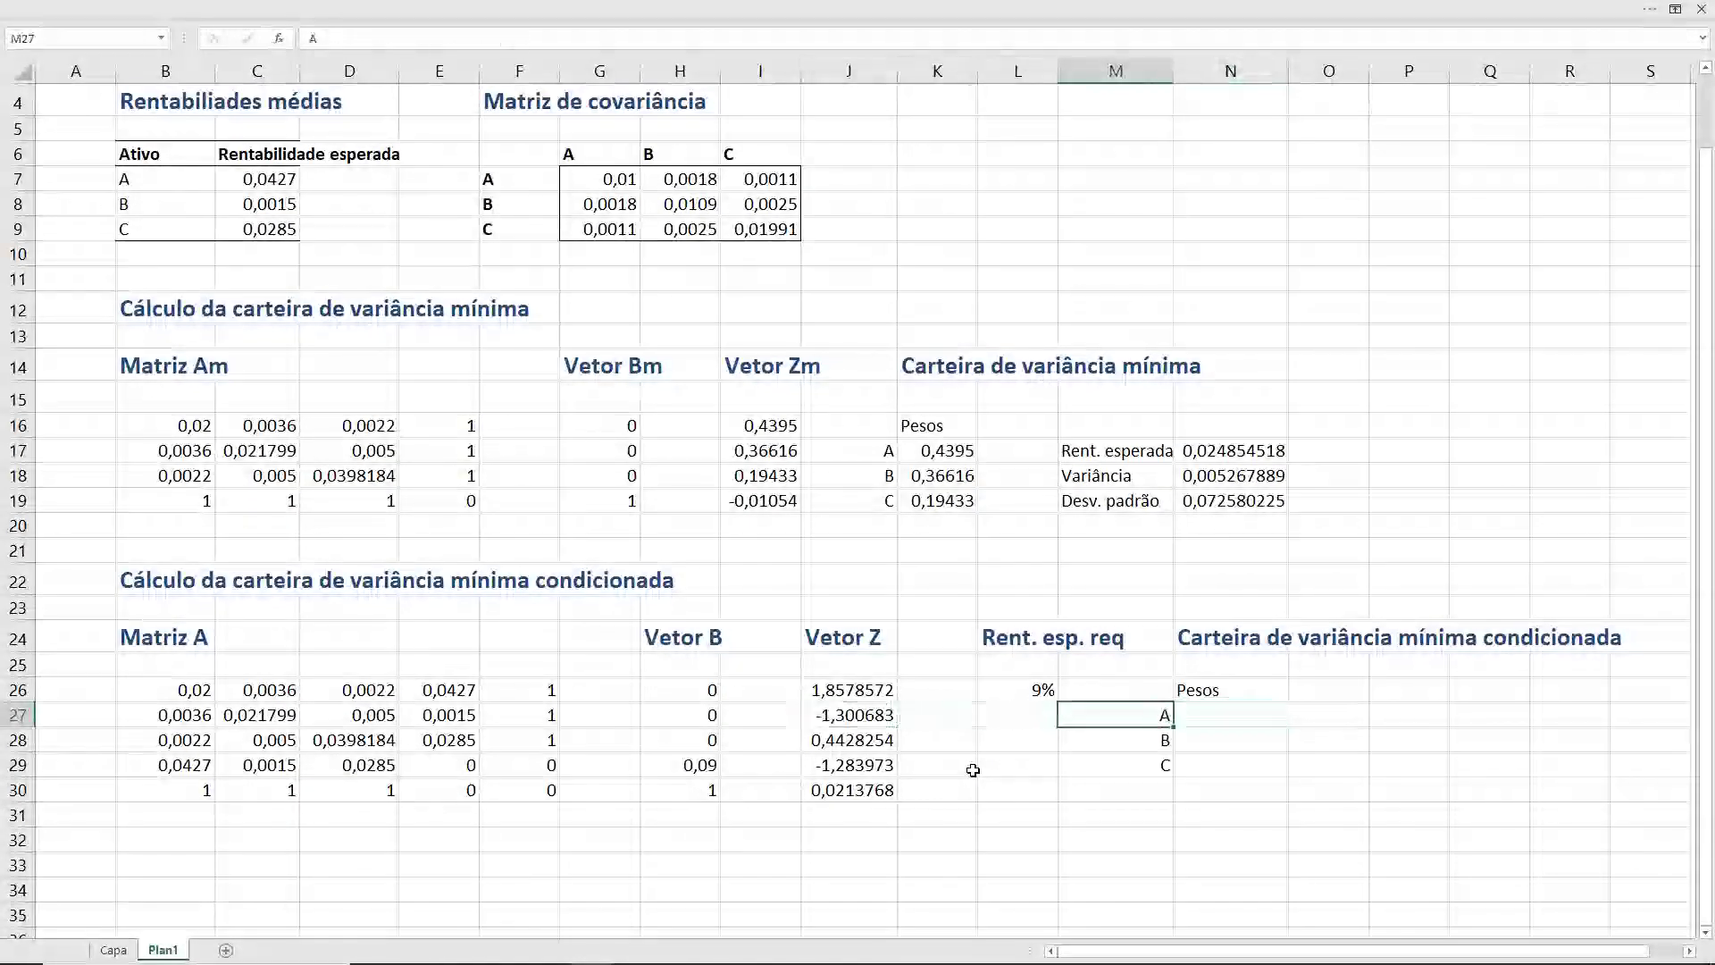
pyautogui.press('Right')
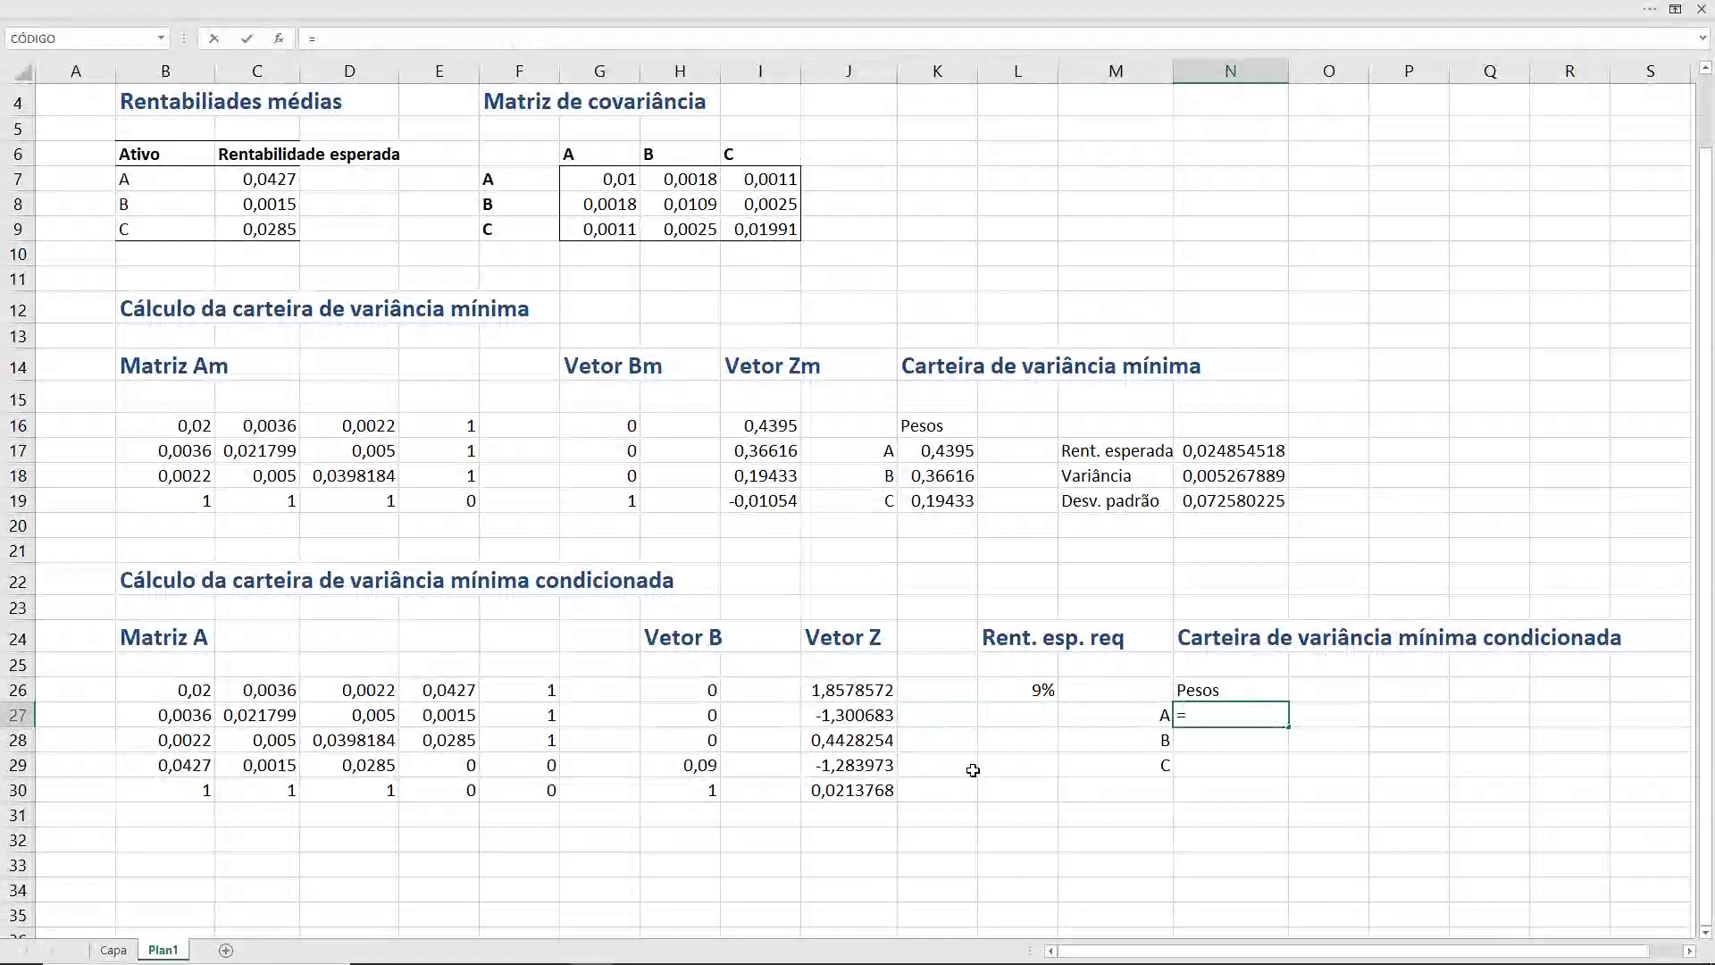
pyautogui.press('Up')
pyautogui.press('Left')
pyautogui.press('Left')
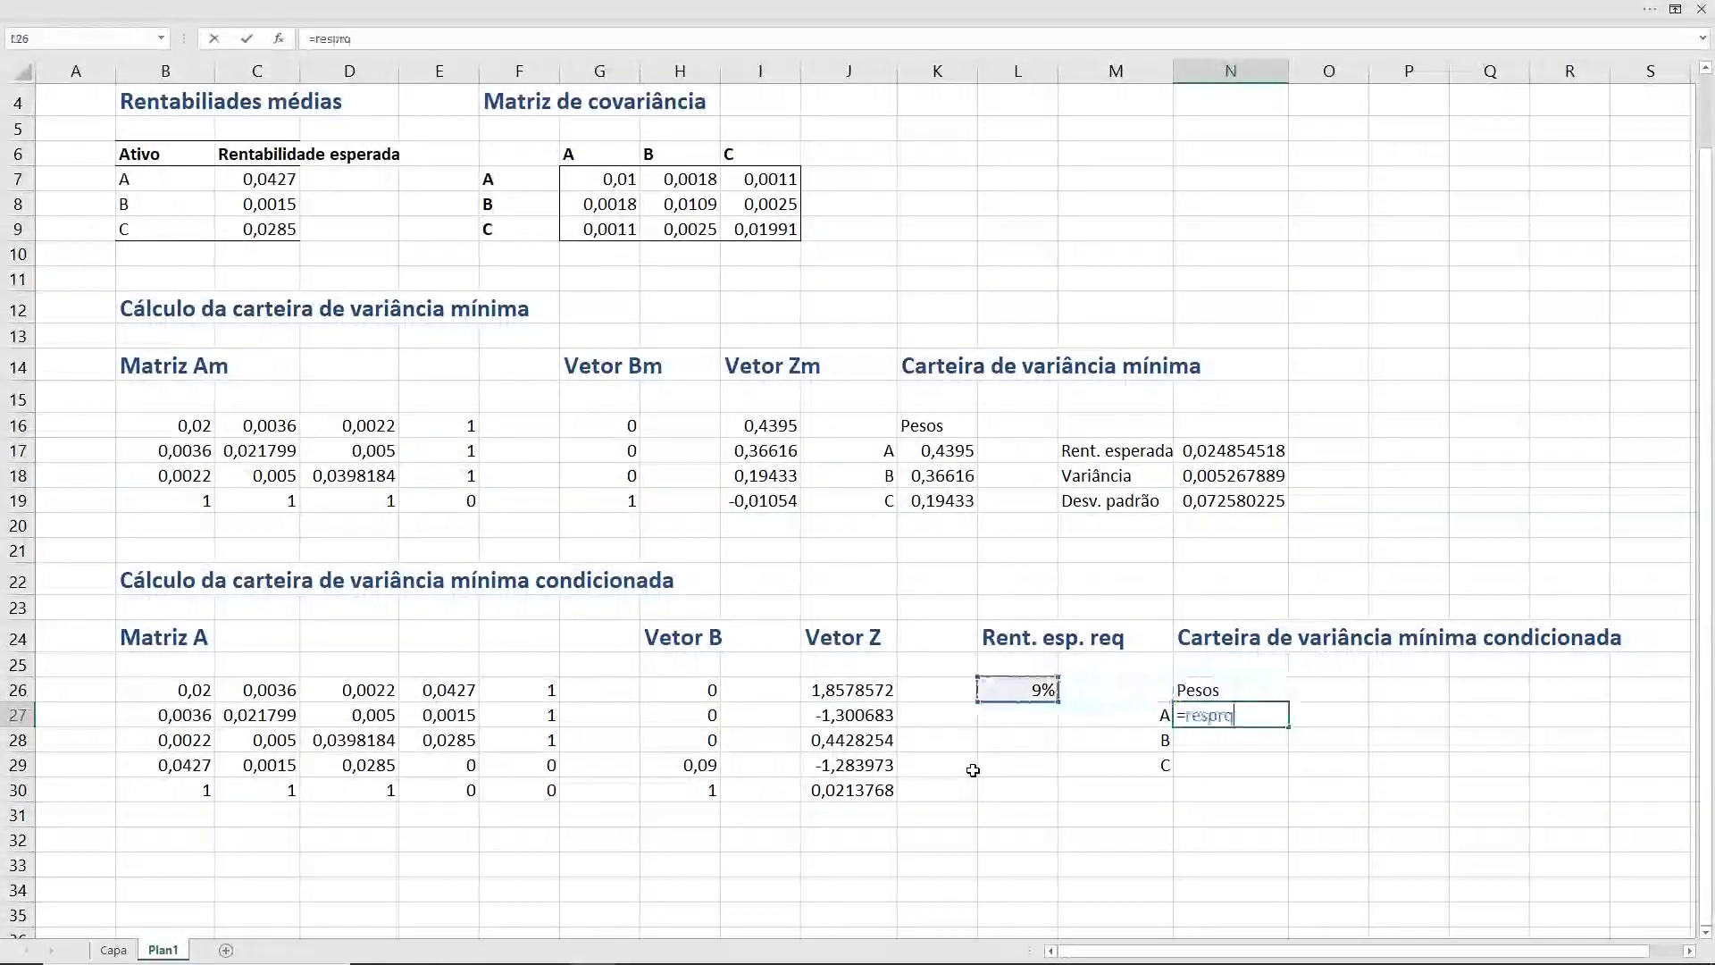
pyautogui.press('Left')
pyautogui.press('Left')
pyautogui.press('Left')
pyautogui.press('Return')
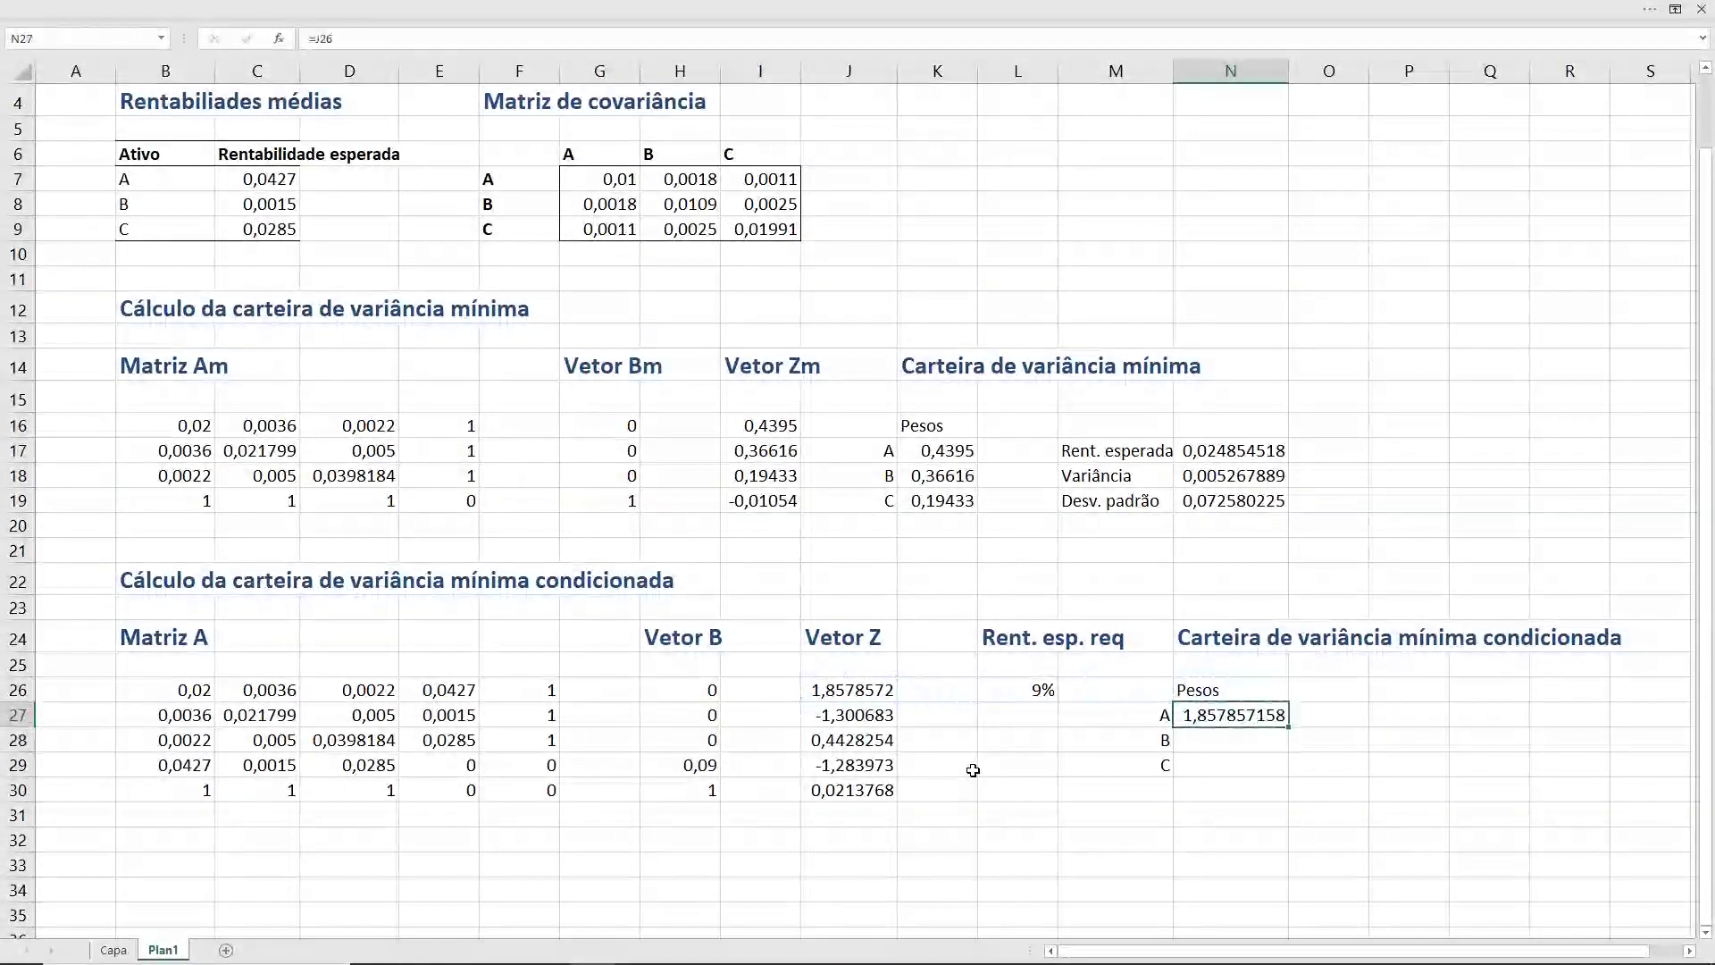
# - Set the B and C weights to =J27 and =J28, then select N27:N29
pyautogui.write('=J27')
pyautogui.press('Return')
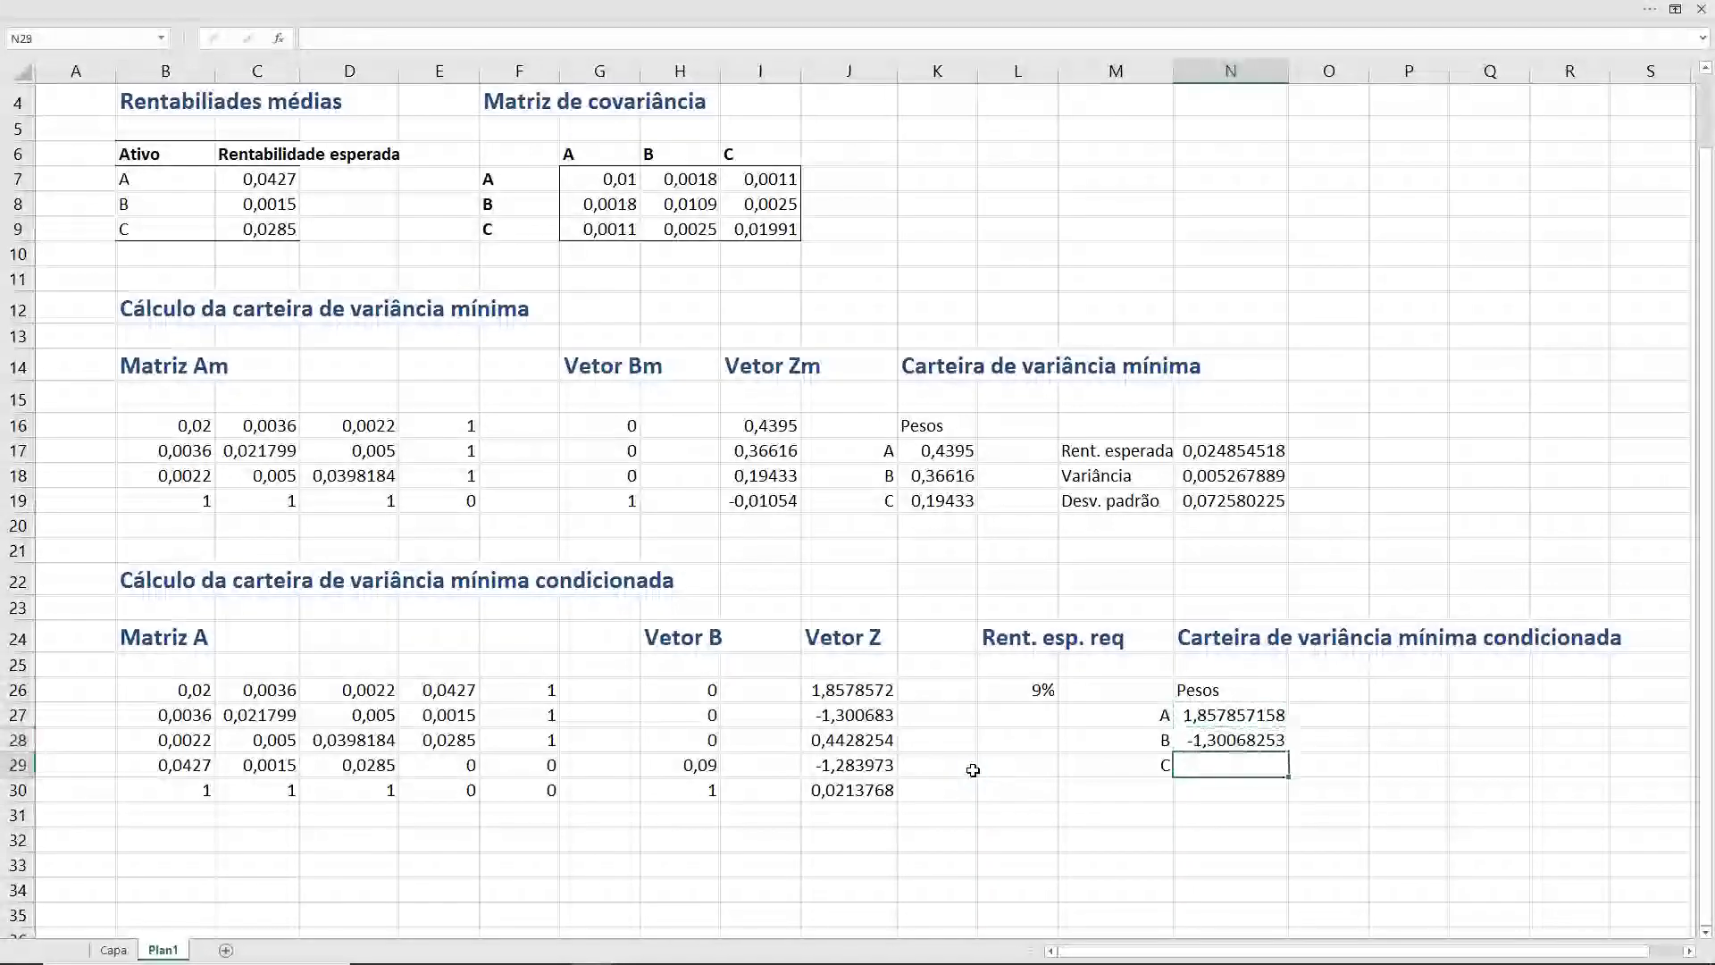
pyautogui.press('Up')
pyautogui.press('Down')
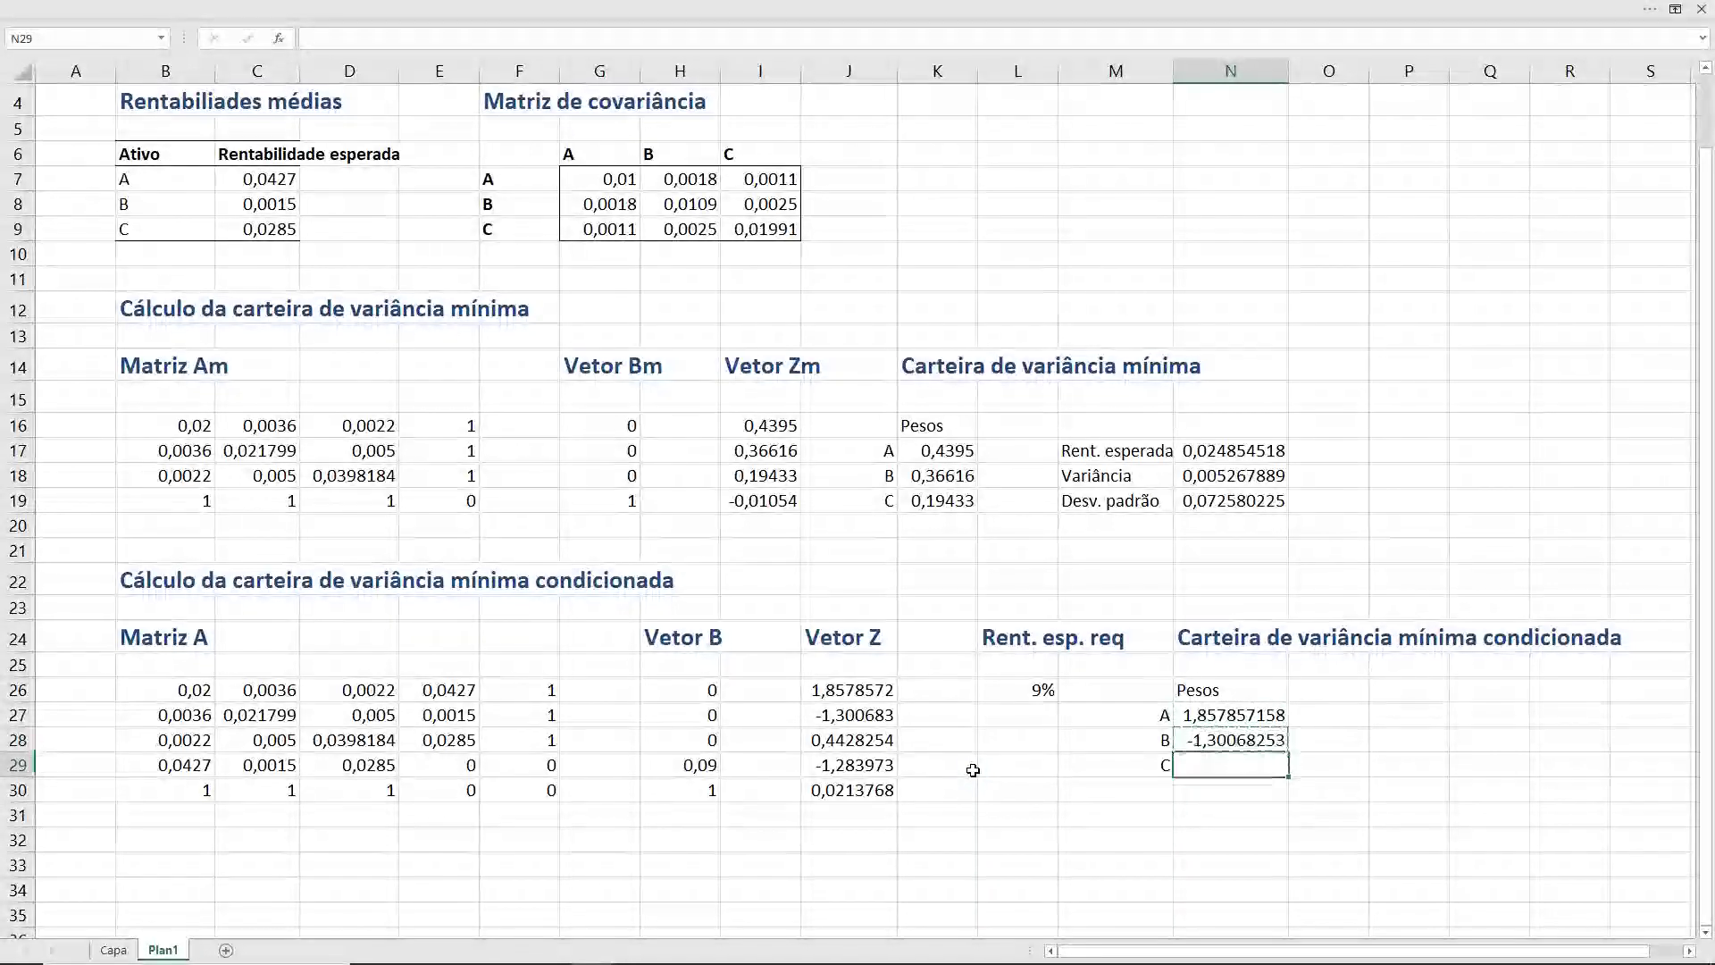
pyautogui.write('=J28')
pyautogui.press('Return')
pyautogui.press('Up')
pyautogui.press('Up')
pyautogui.press('Up')
pyautogui.hotkey('shift', 'Down')
pyautogui.hotkey('shift', 'Down')
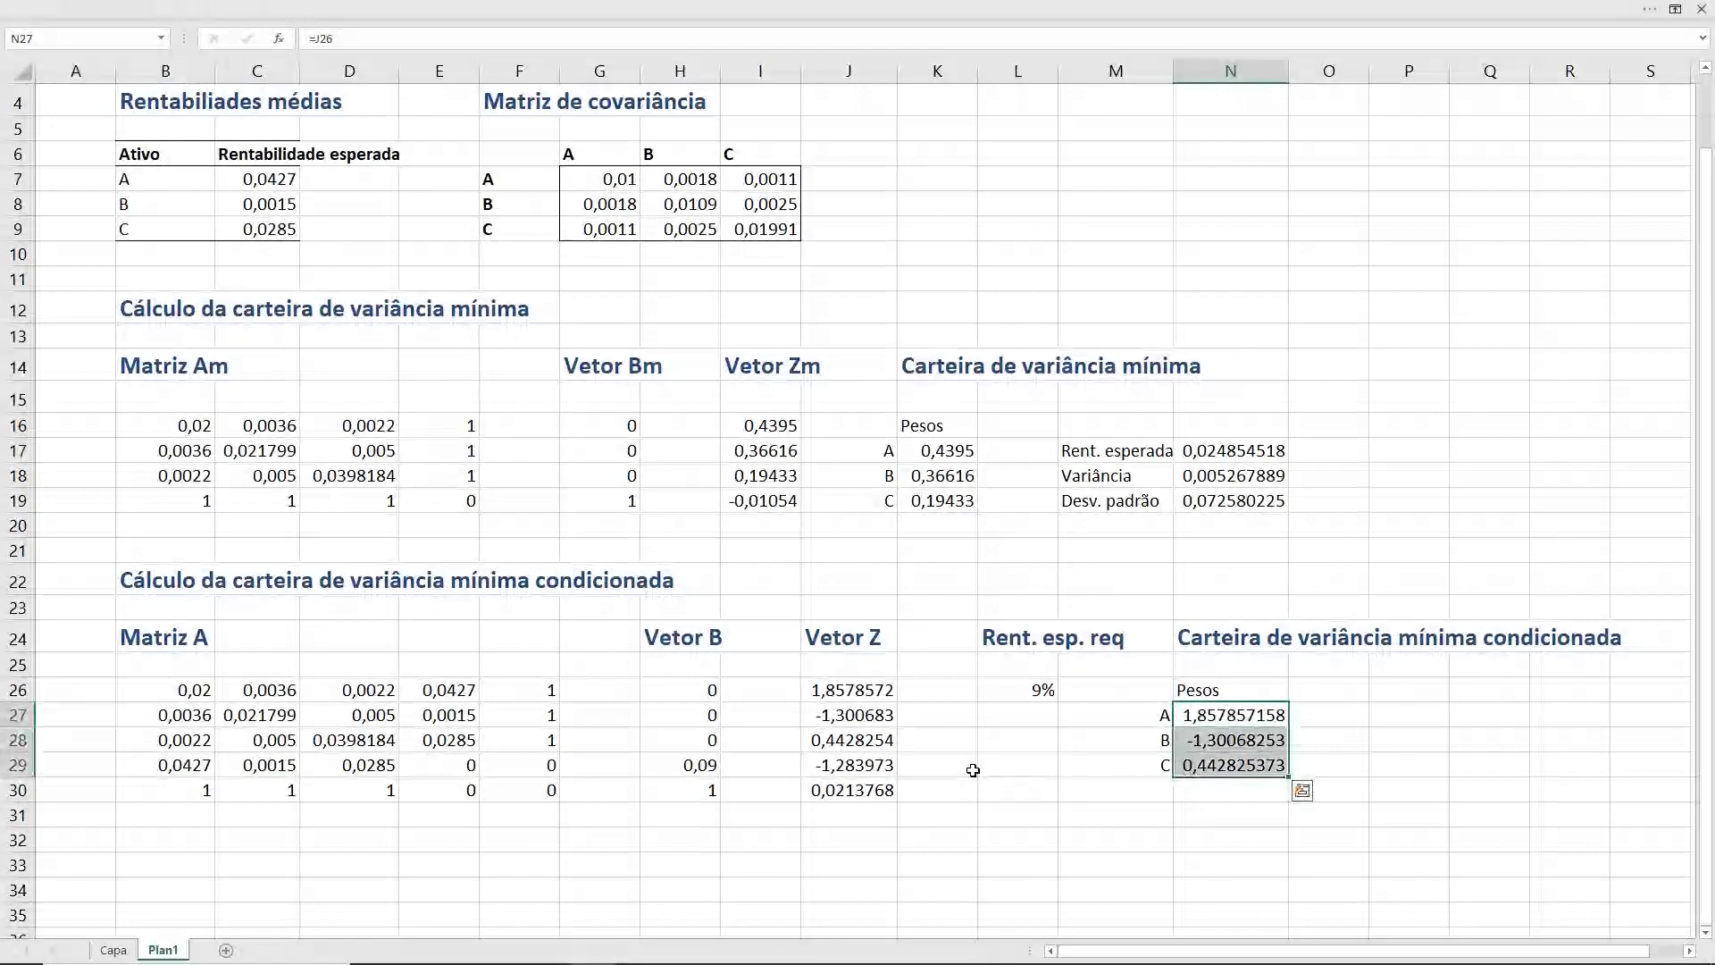
pyautogui.click(49, 38)
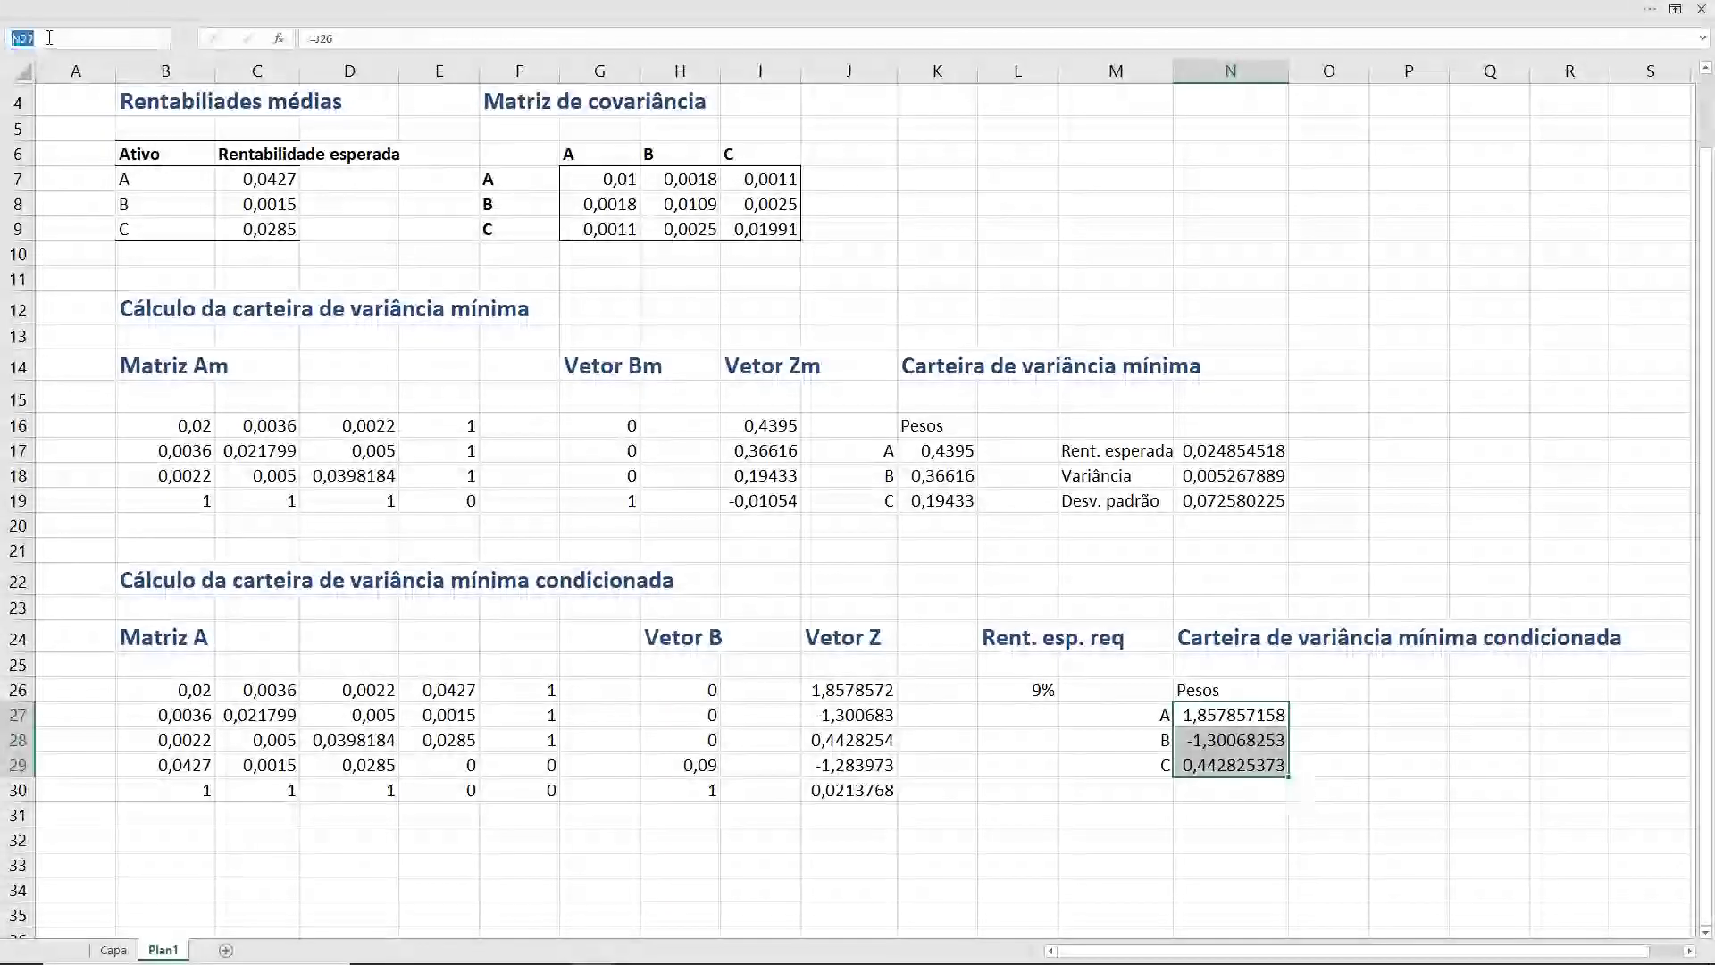
pyautogui.write('wcvmc')
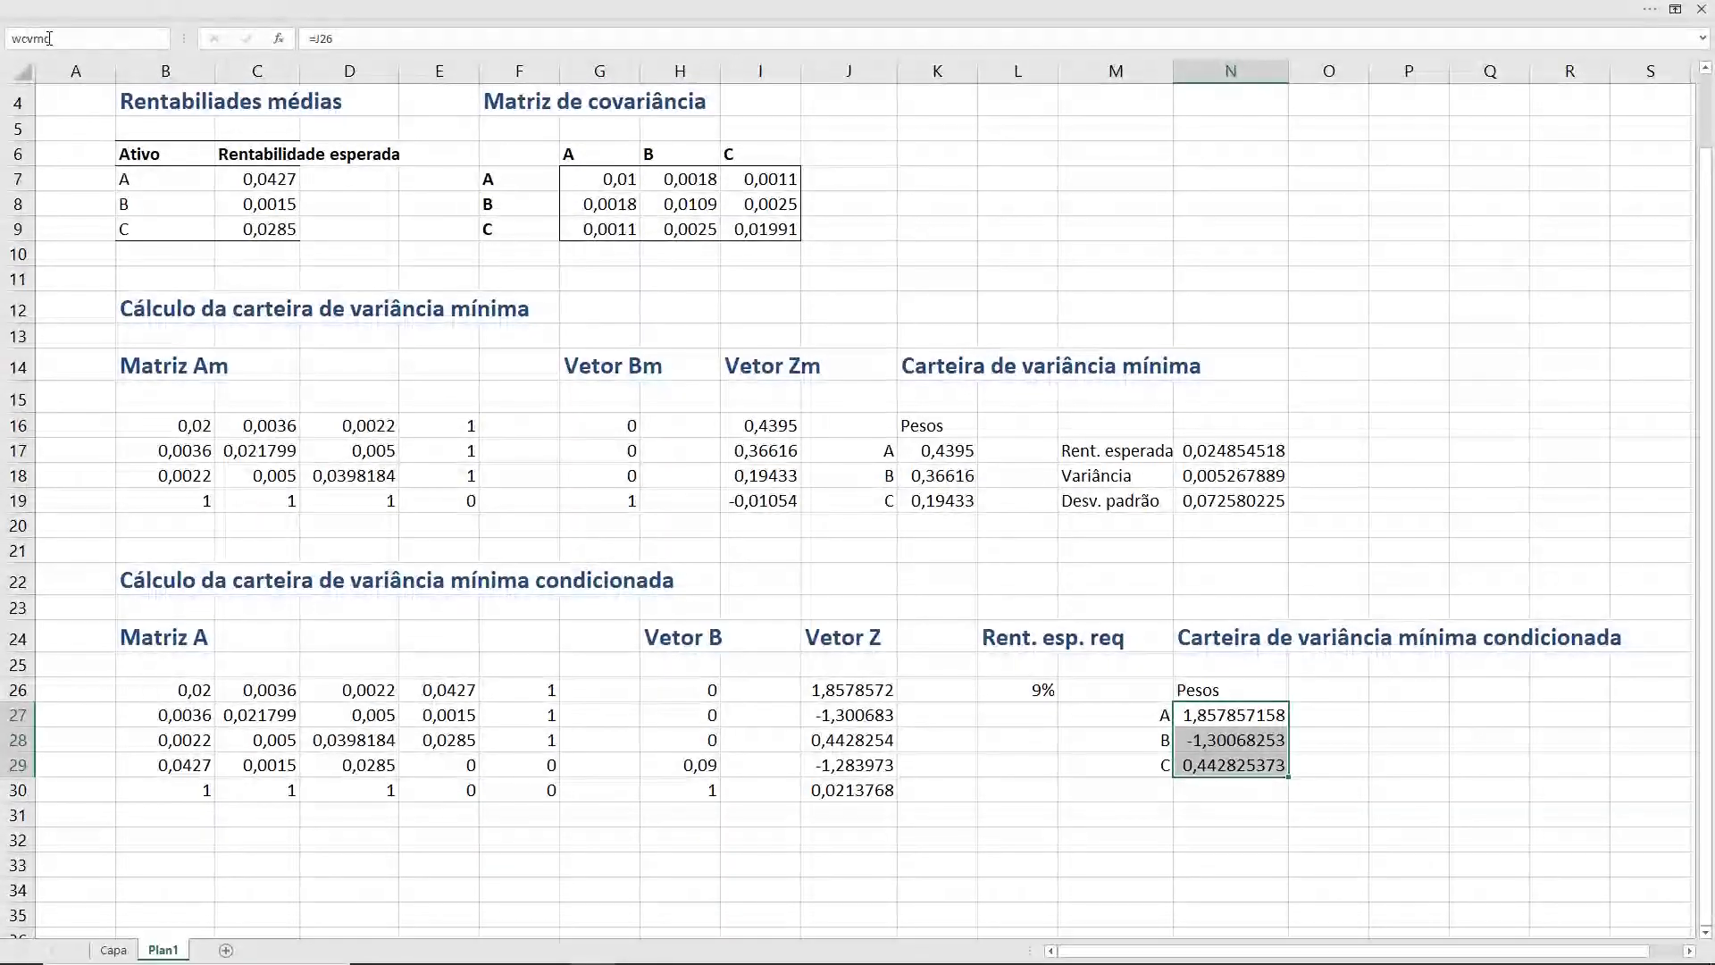
pyautogui.press('Return')
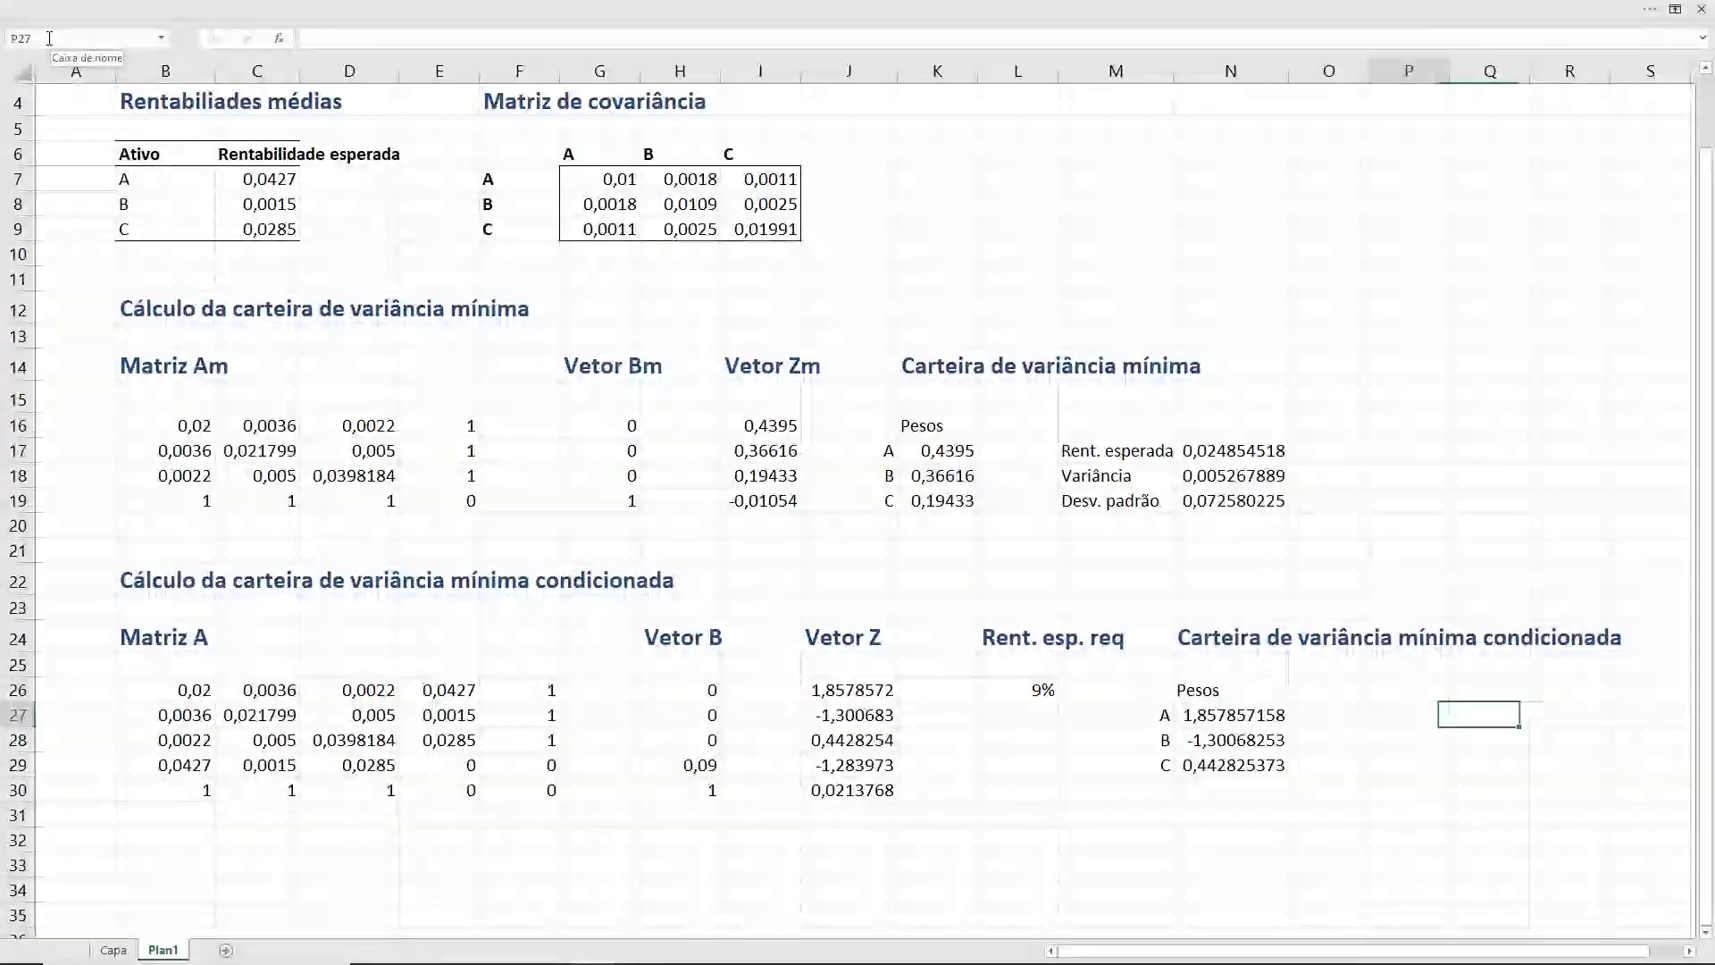
pyautogui.press('Down')
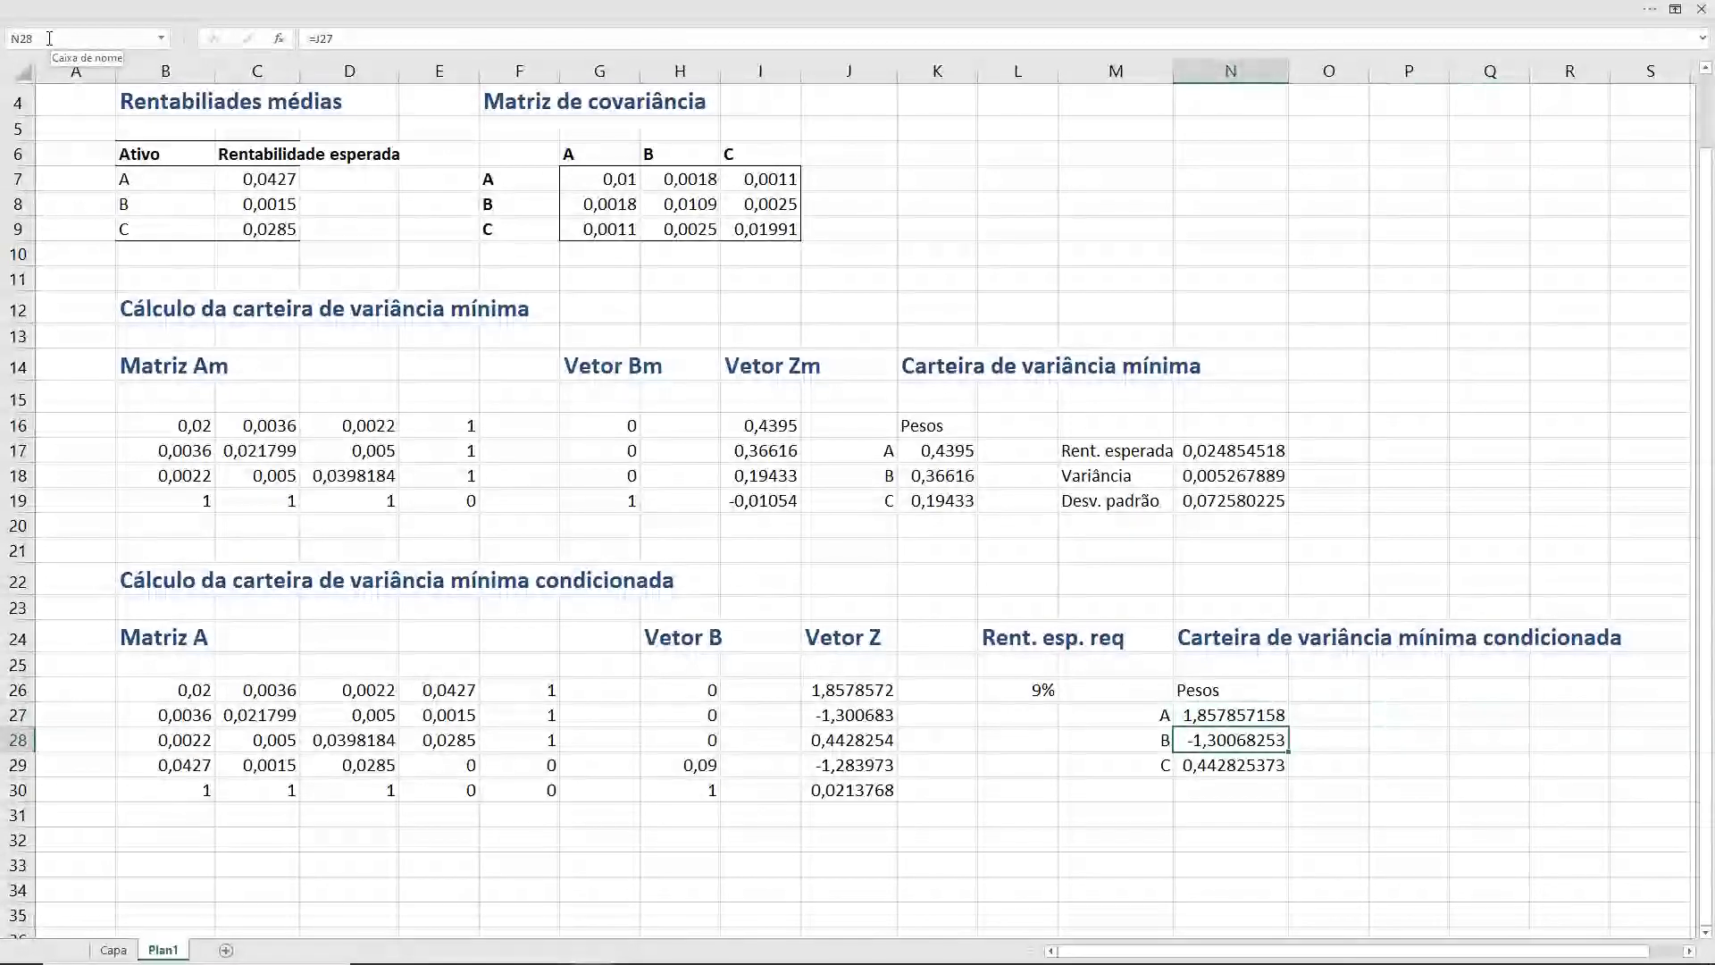
pyautogui.press('Left')
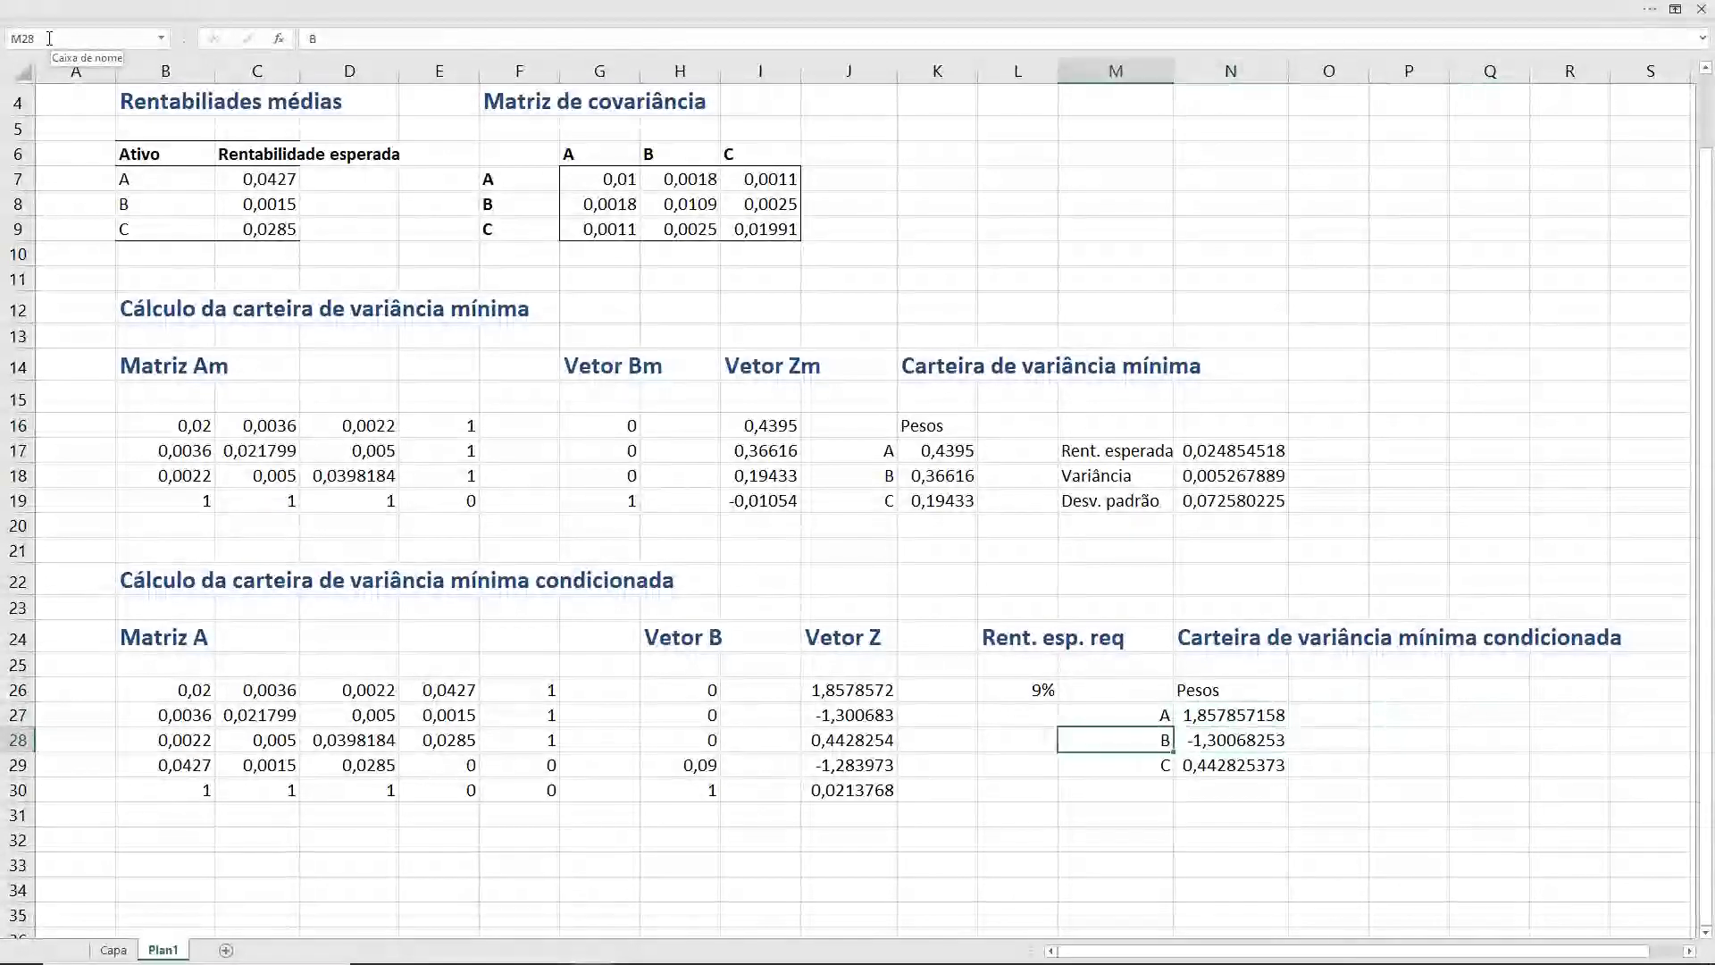
pyautogui.press('Right')
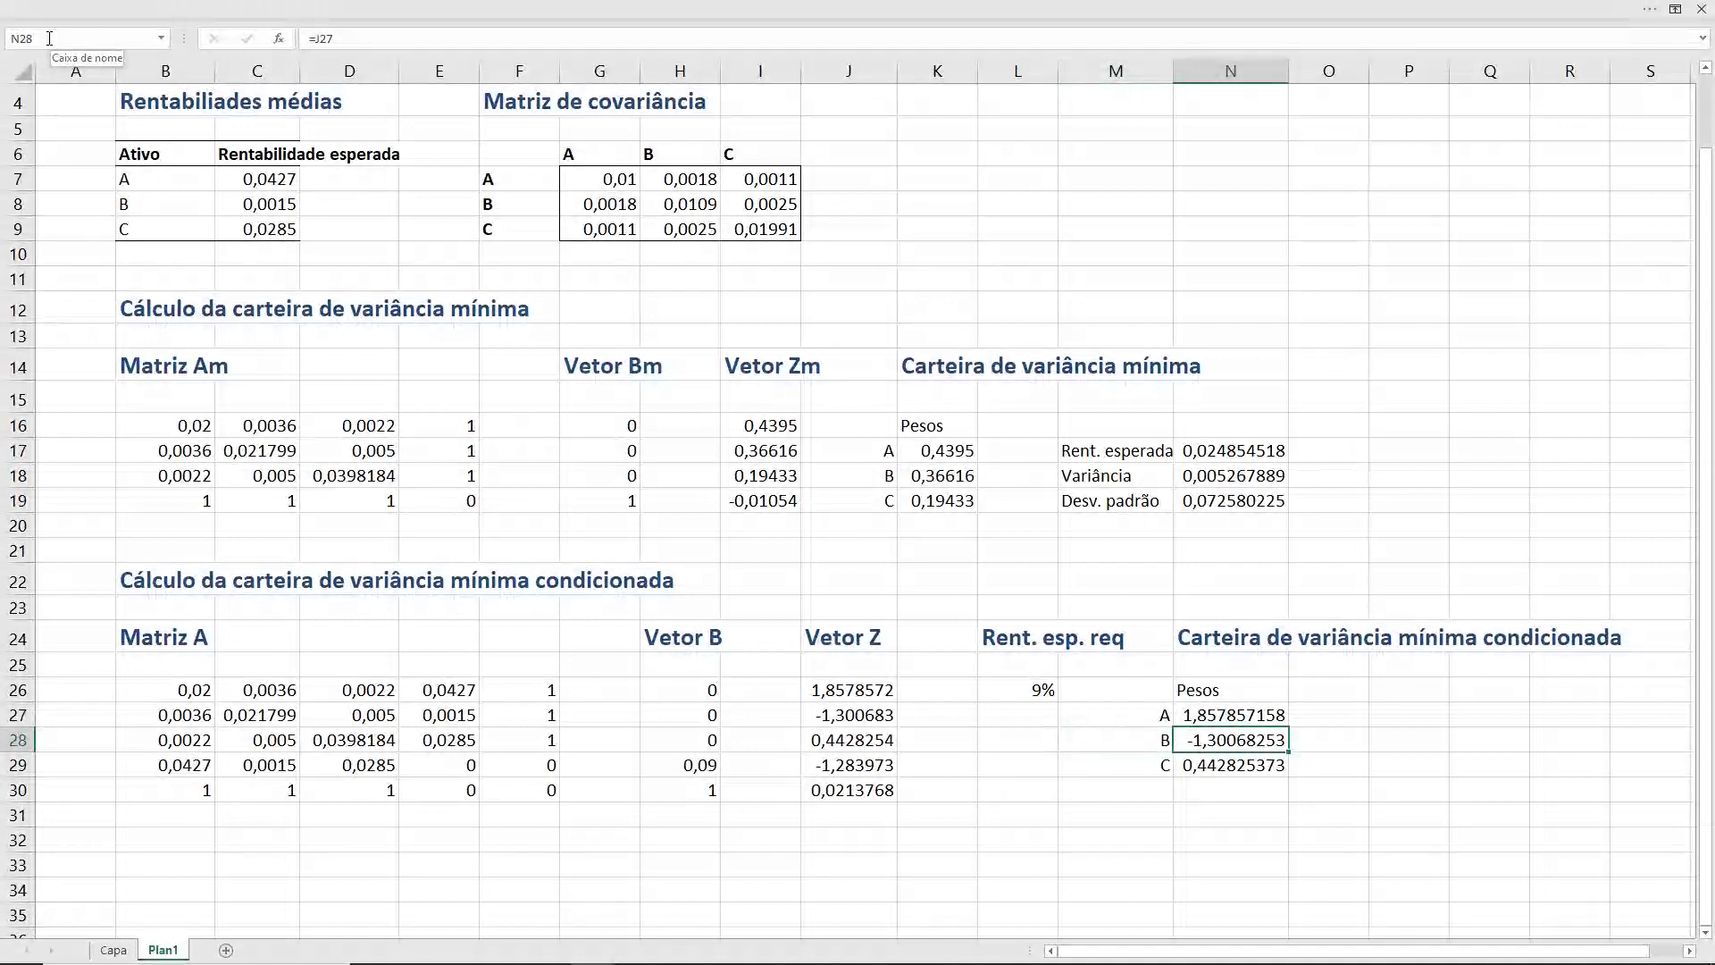
pyautogui.press('Right')
pyautogui.press('Right')
pyautogui.press('Up')
pyautogui.press('Up')
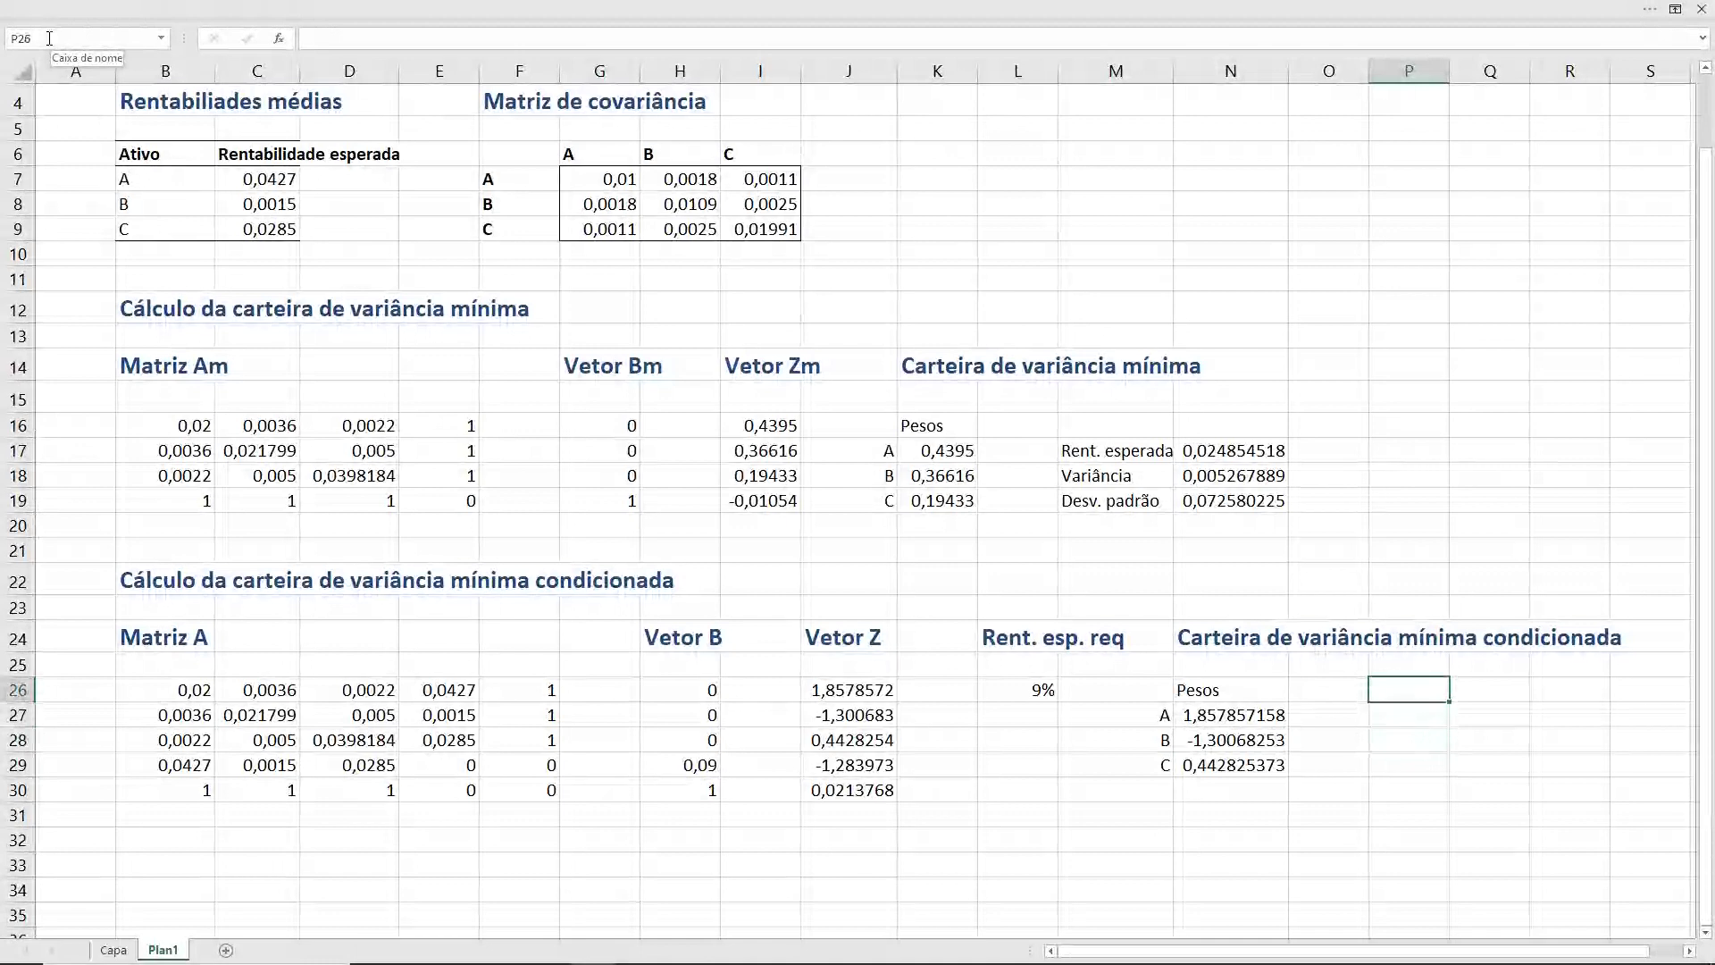
# - Label P27:P29 'Rent. esperada', 'Variância' and 'Desv. padrão', widening column P to fit
pyautogui.press('Down')
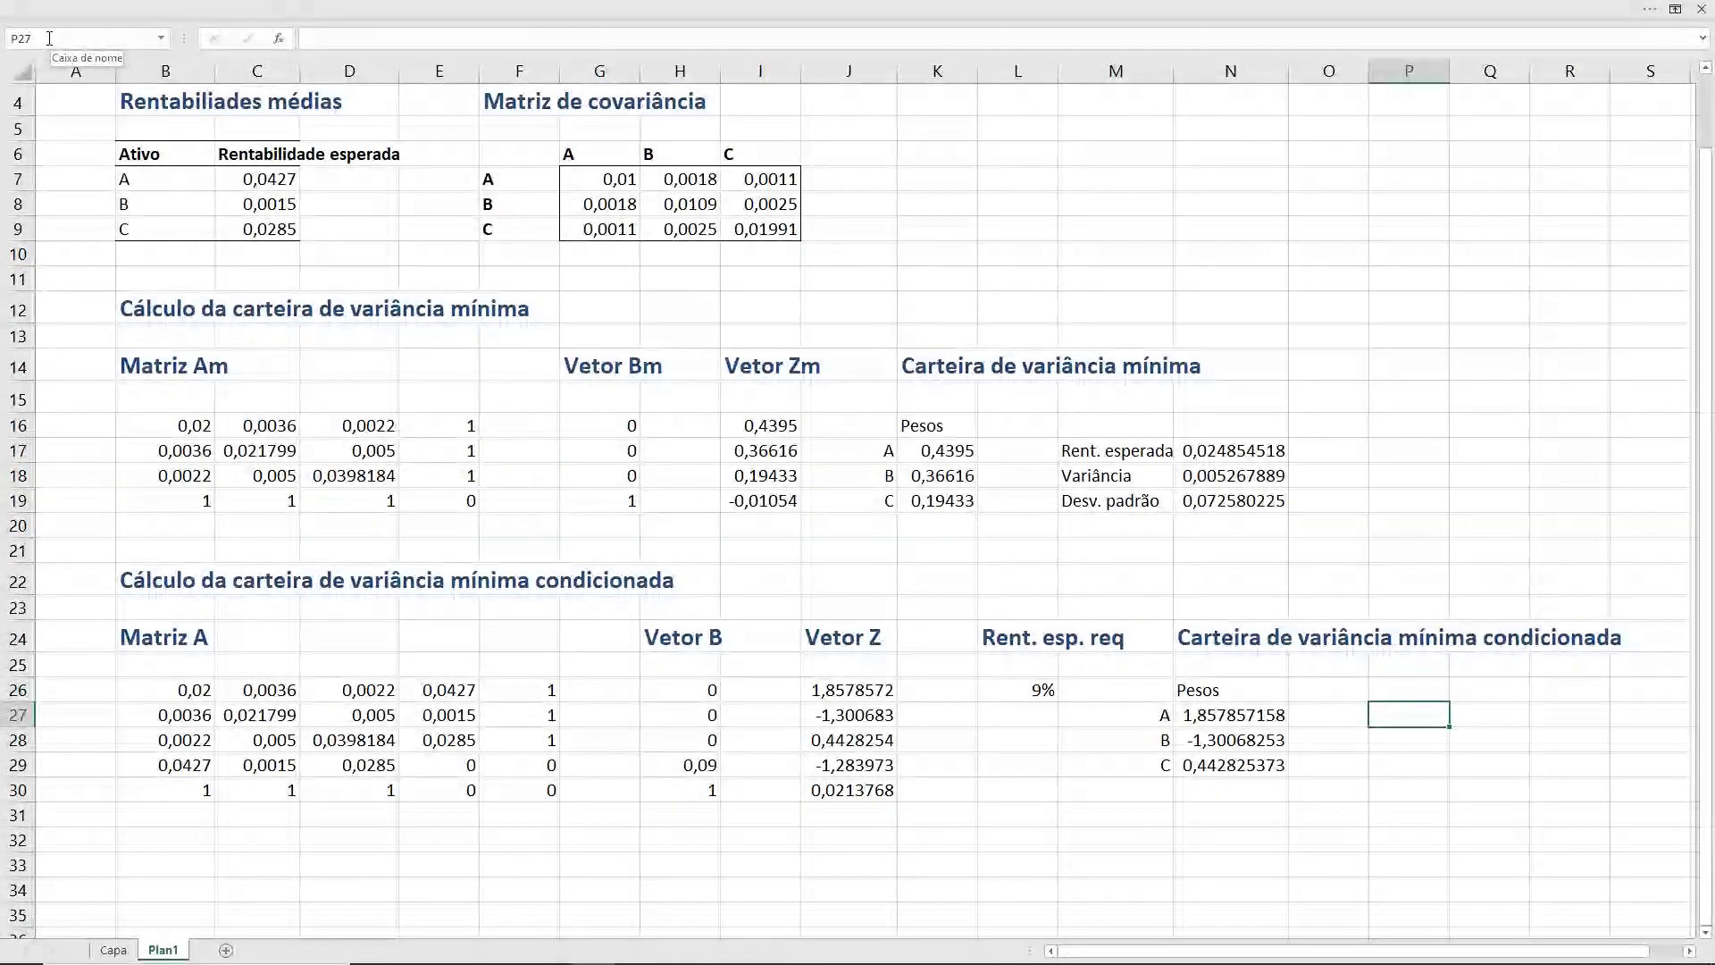
pyautogui.write('R')
pyautogui.write('ent. Es')
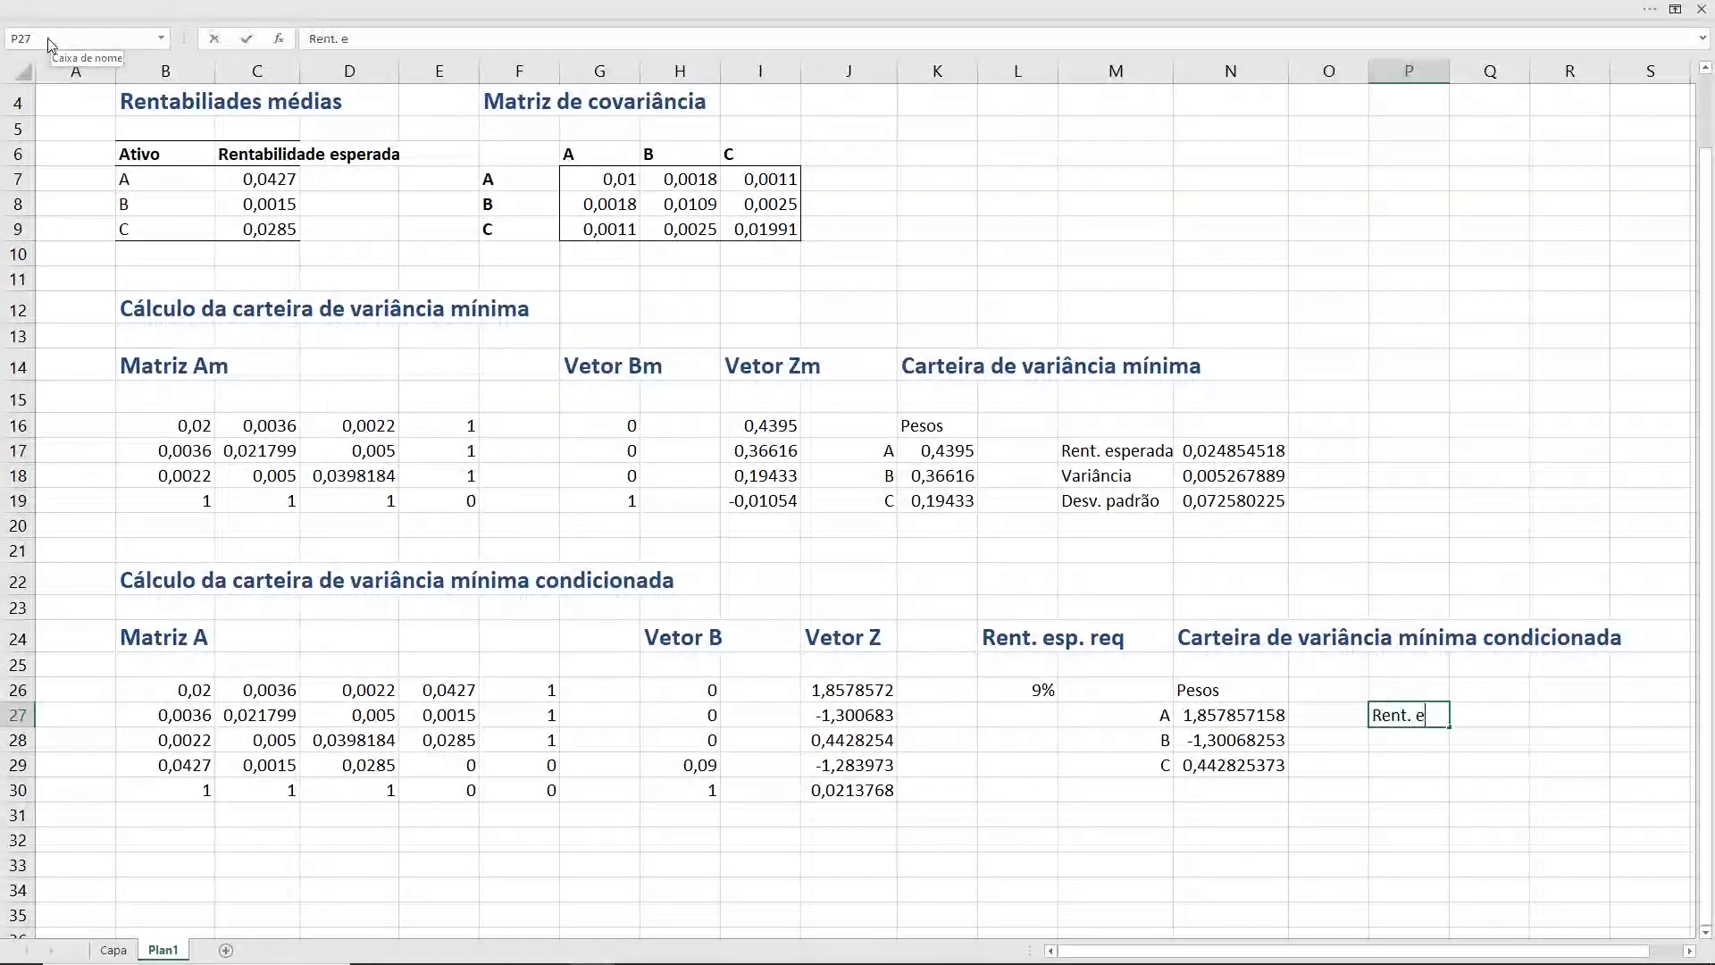
pyautogui.write('perada')
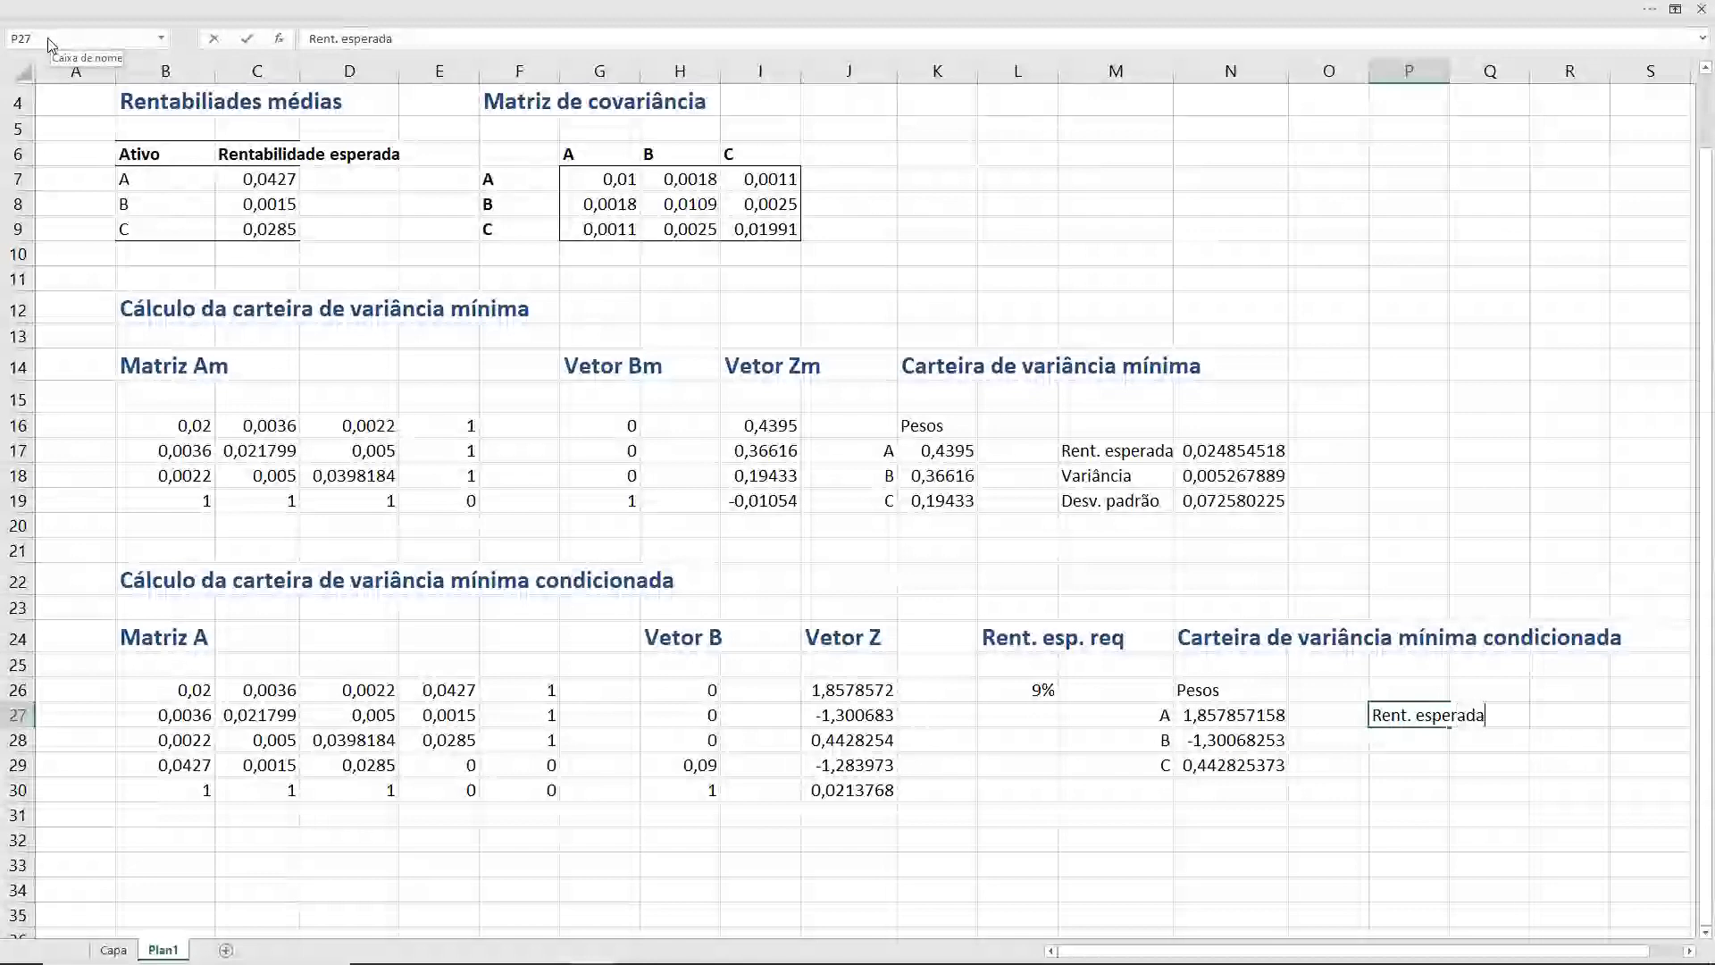
pyautogui.hotkey('ctrl', 'z')
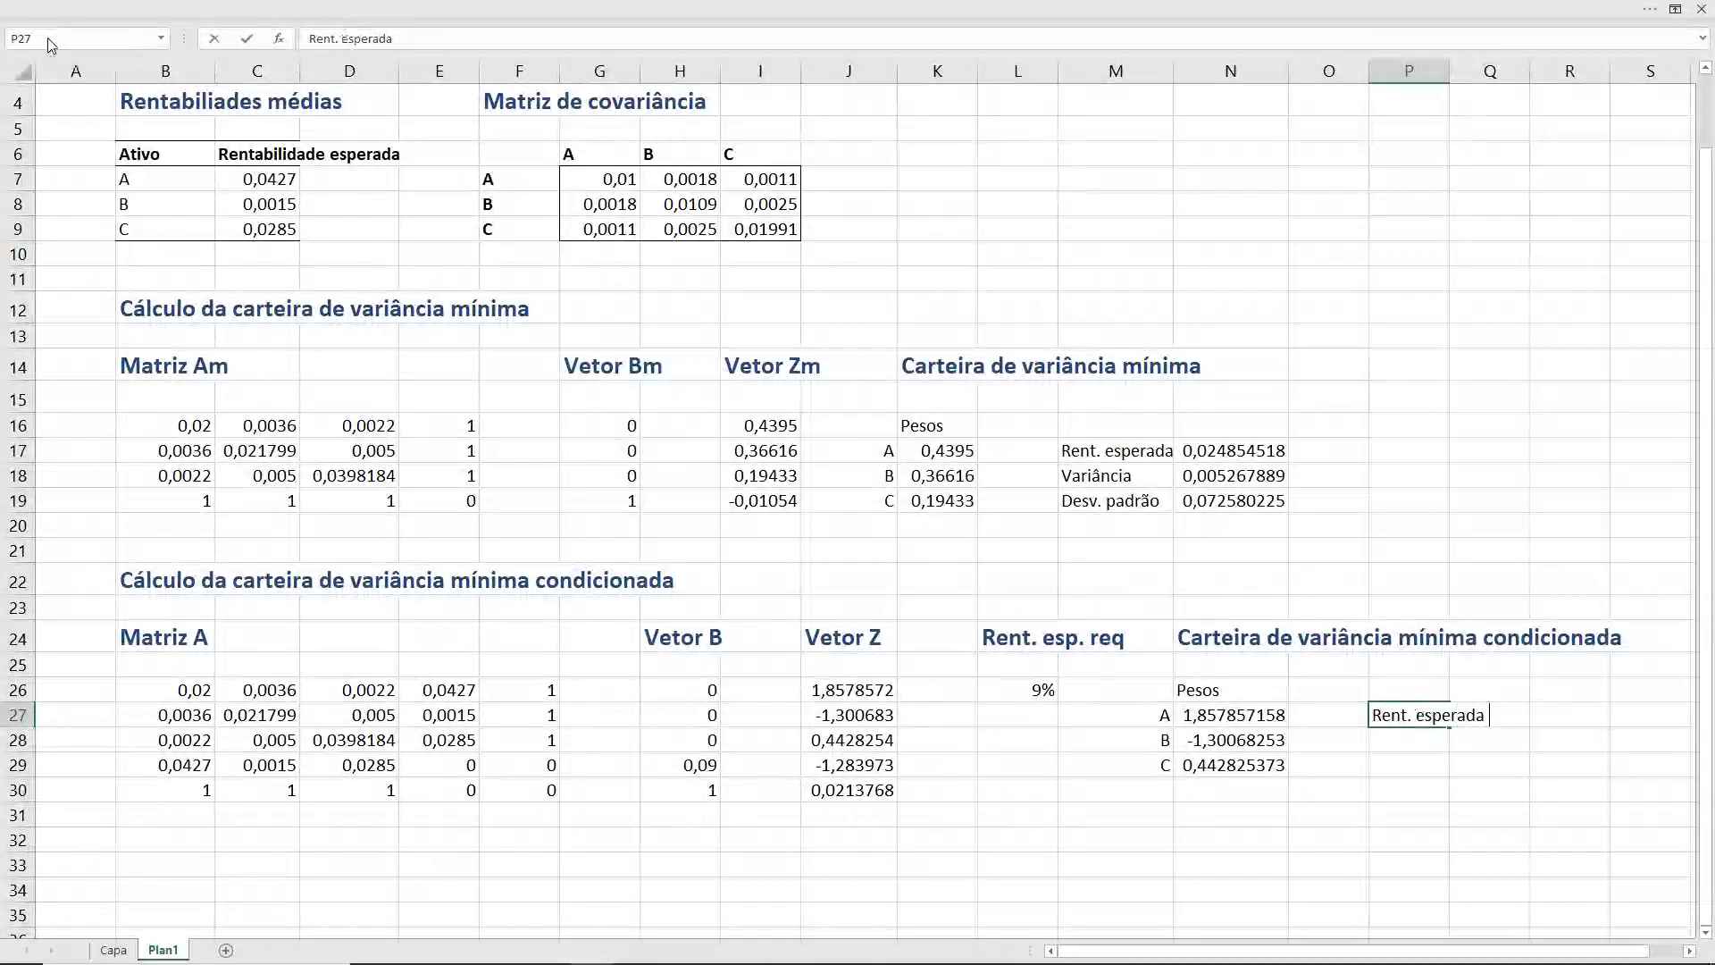
pyautogui.press('Return')
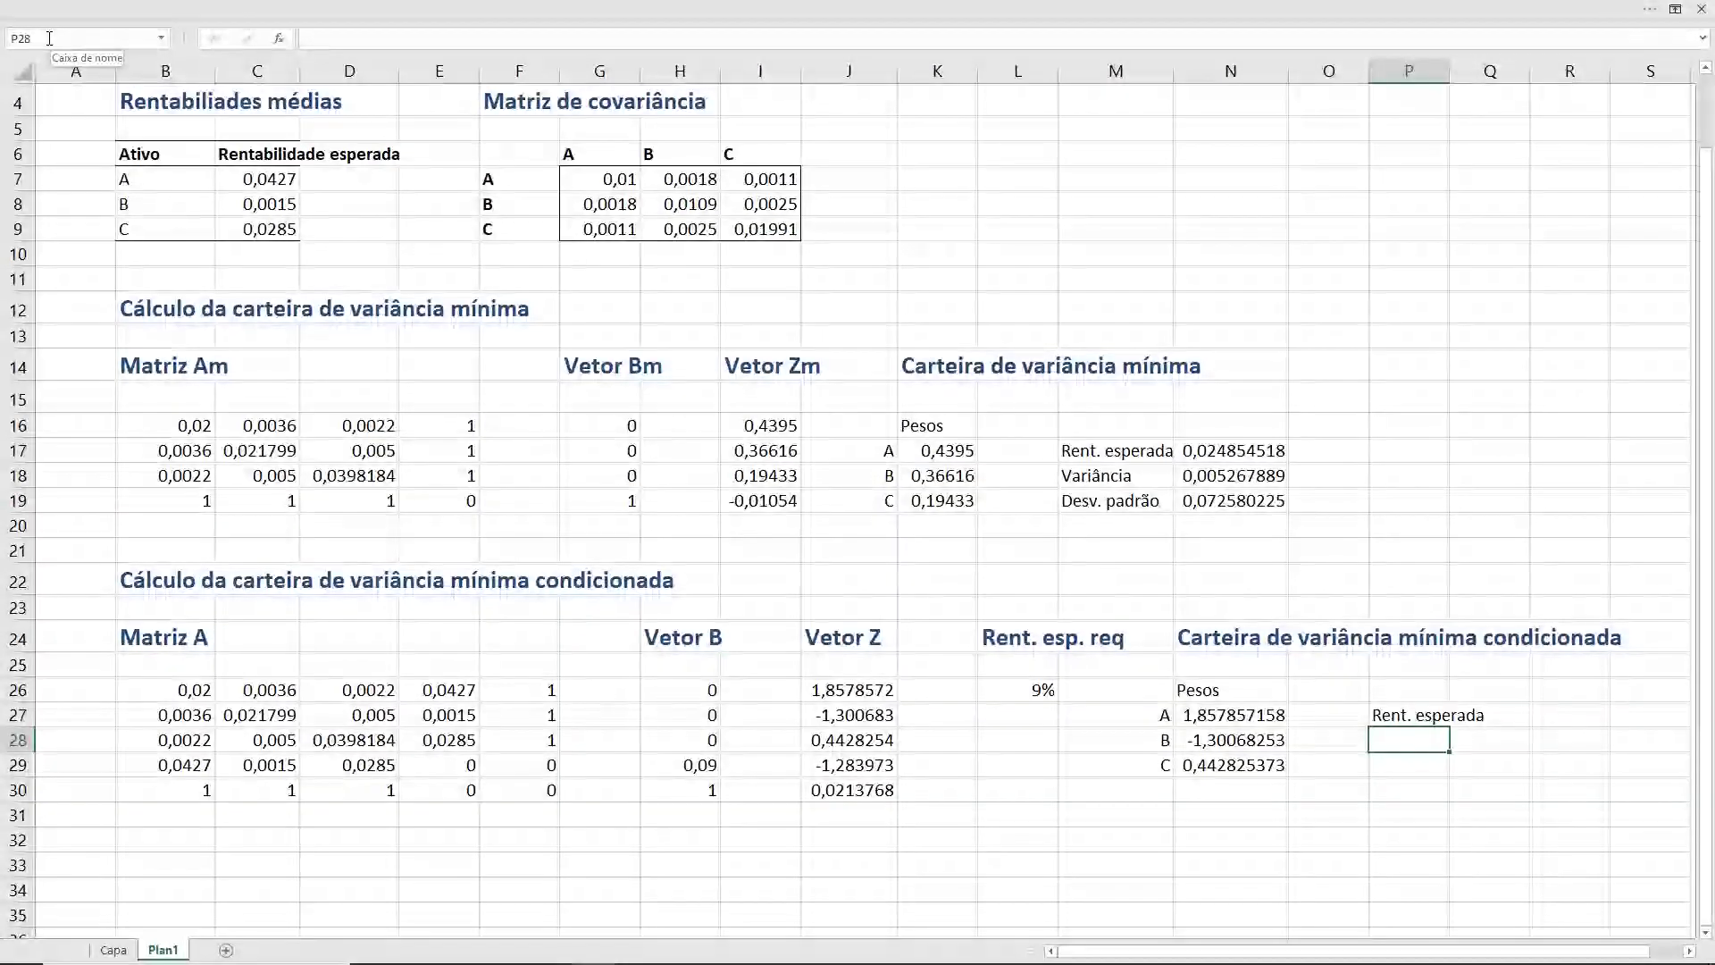
pyautogui.write('Variânc')
pyautogui.write('ia')
pyautogui.press('Return')
pyautogui.write('Des')
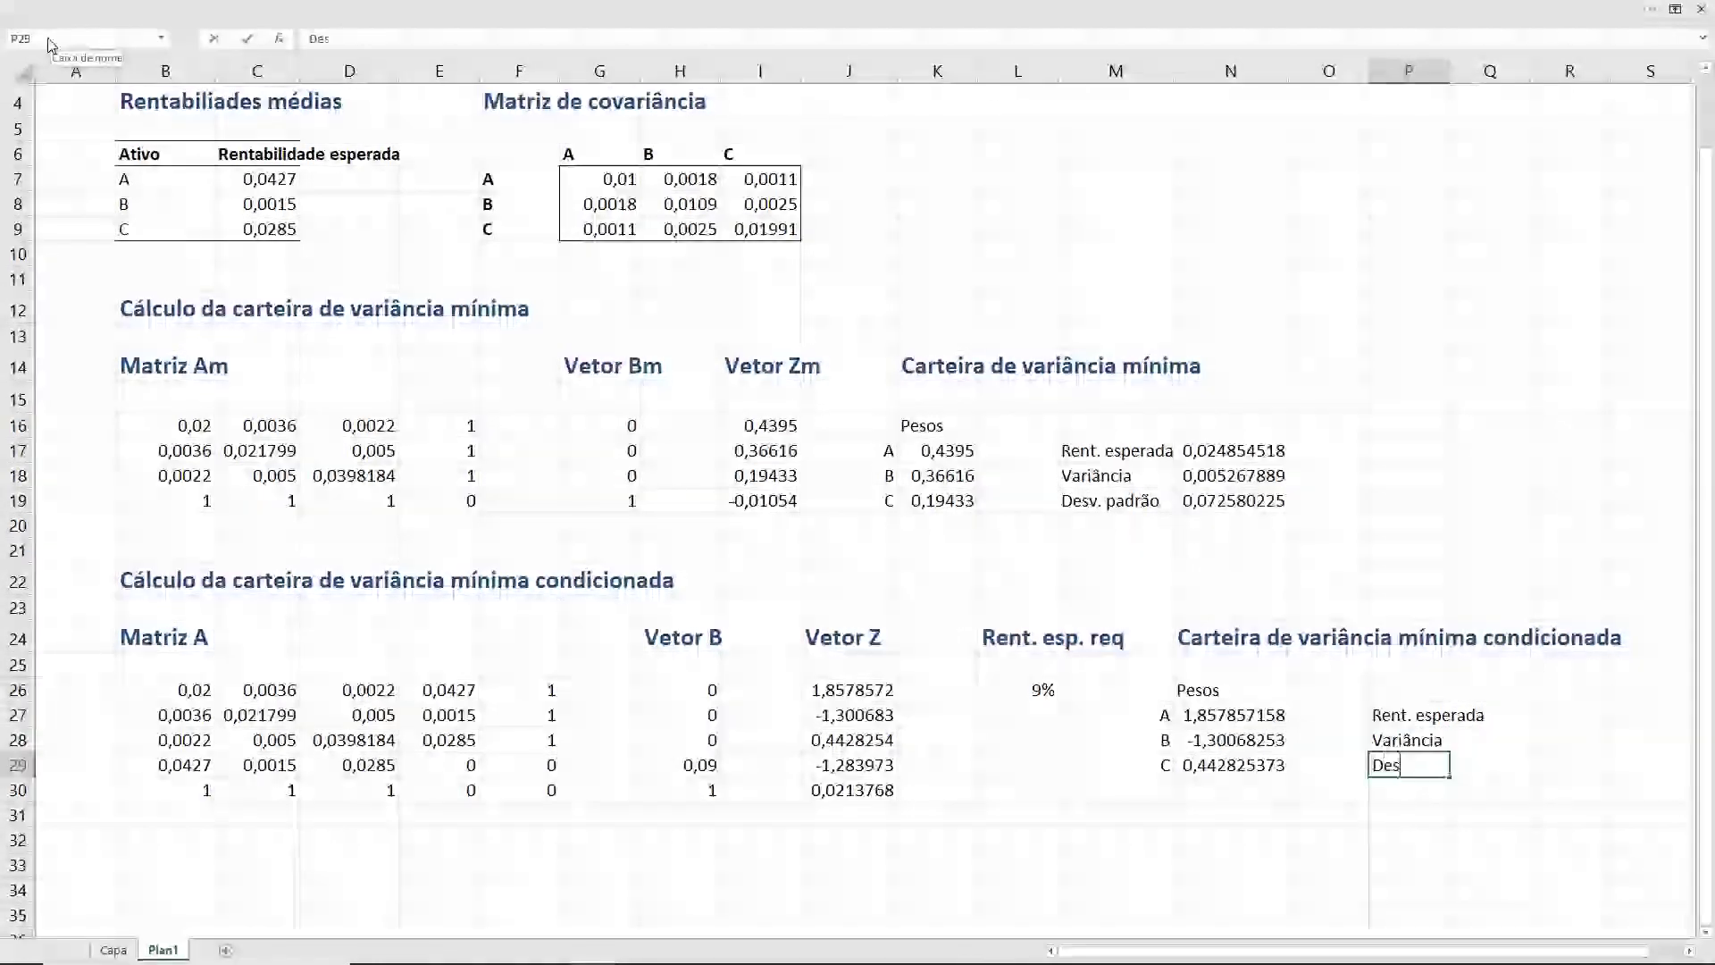
pyautogui.write('v. pa')
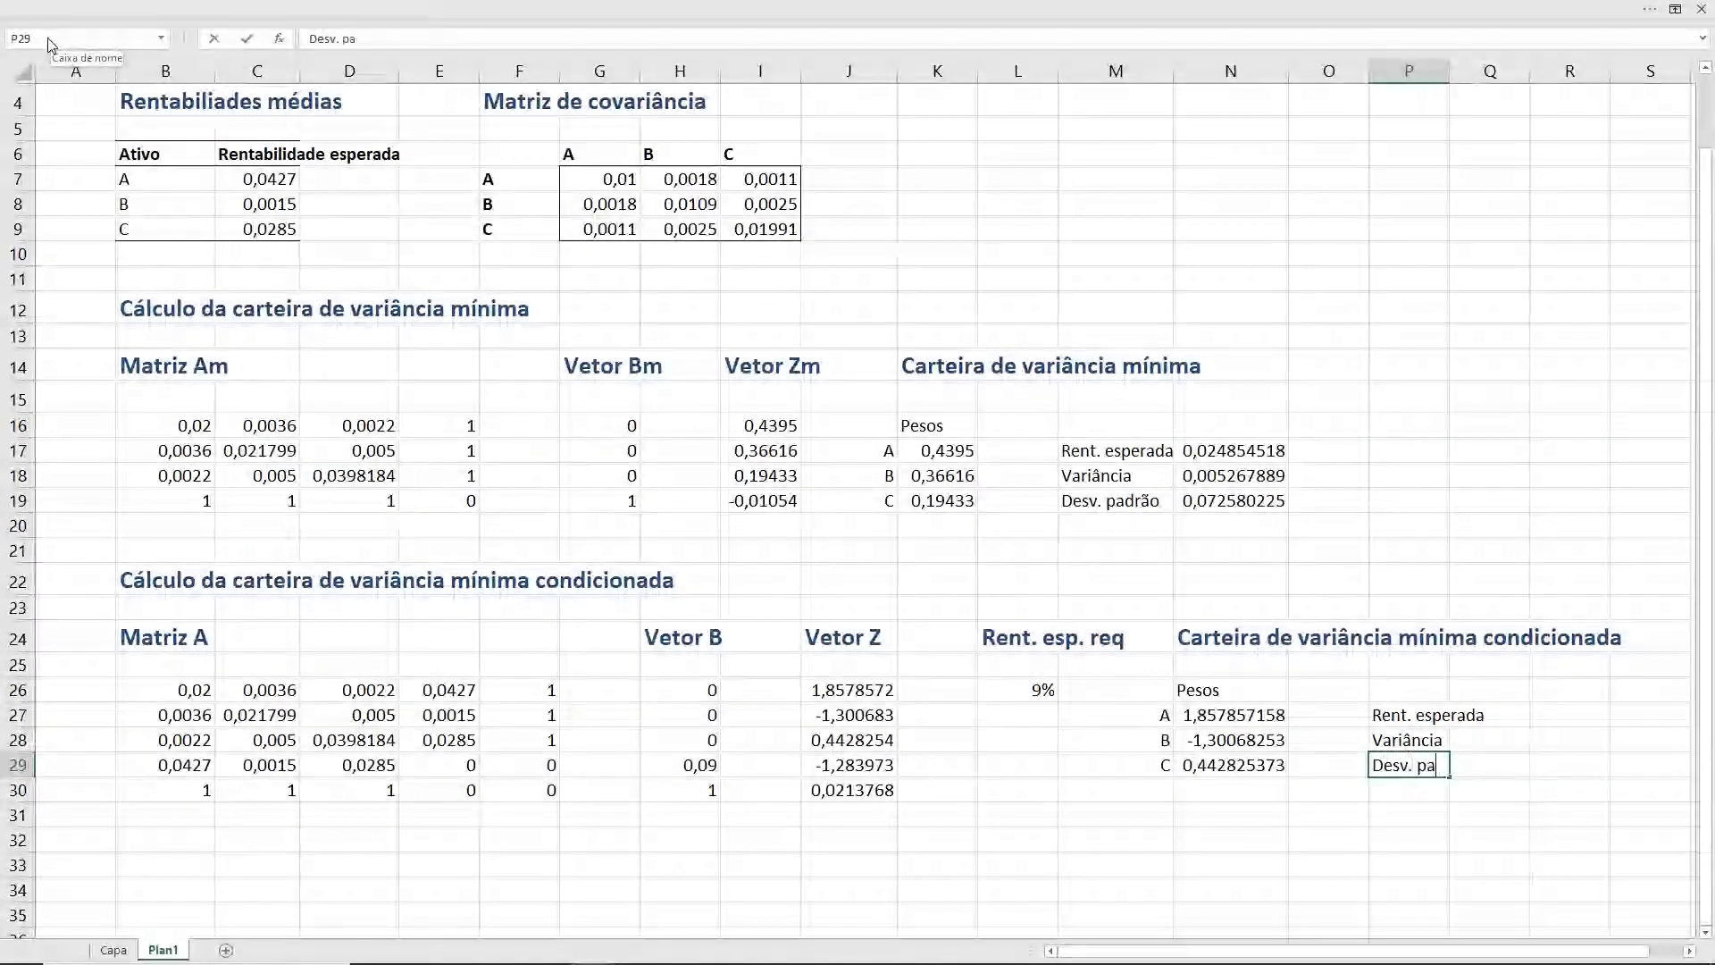
pyautogui.write('drão')
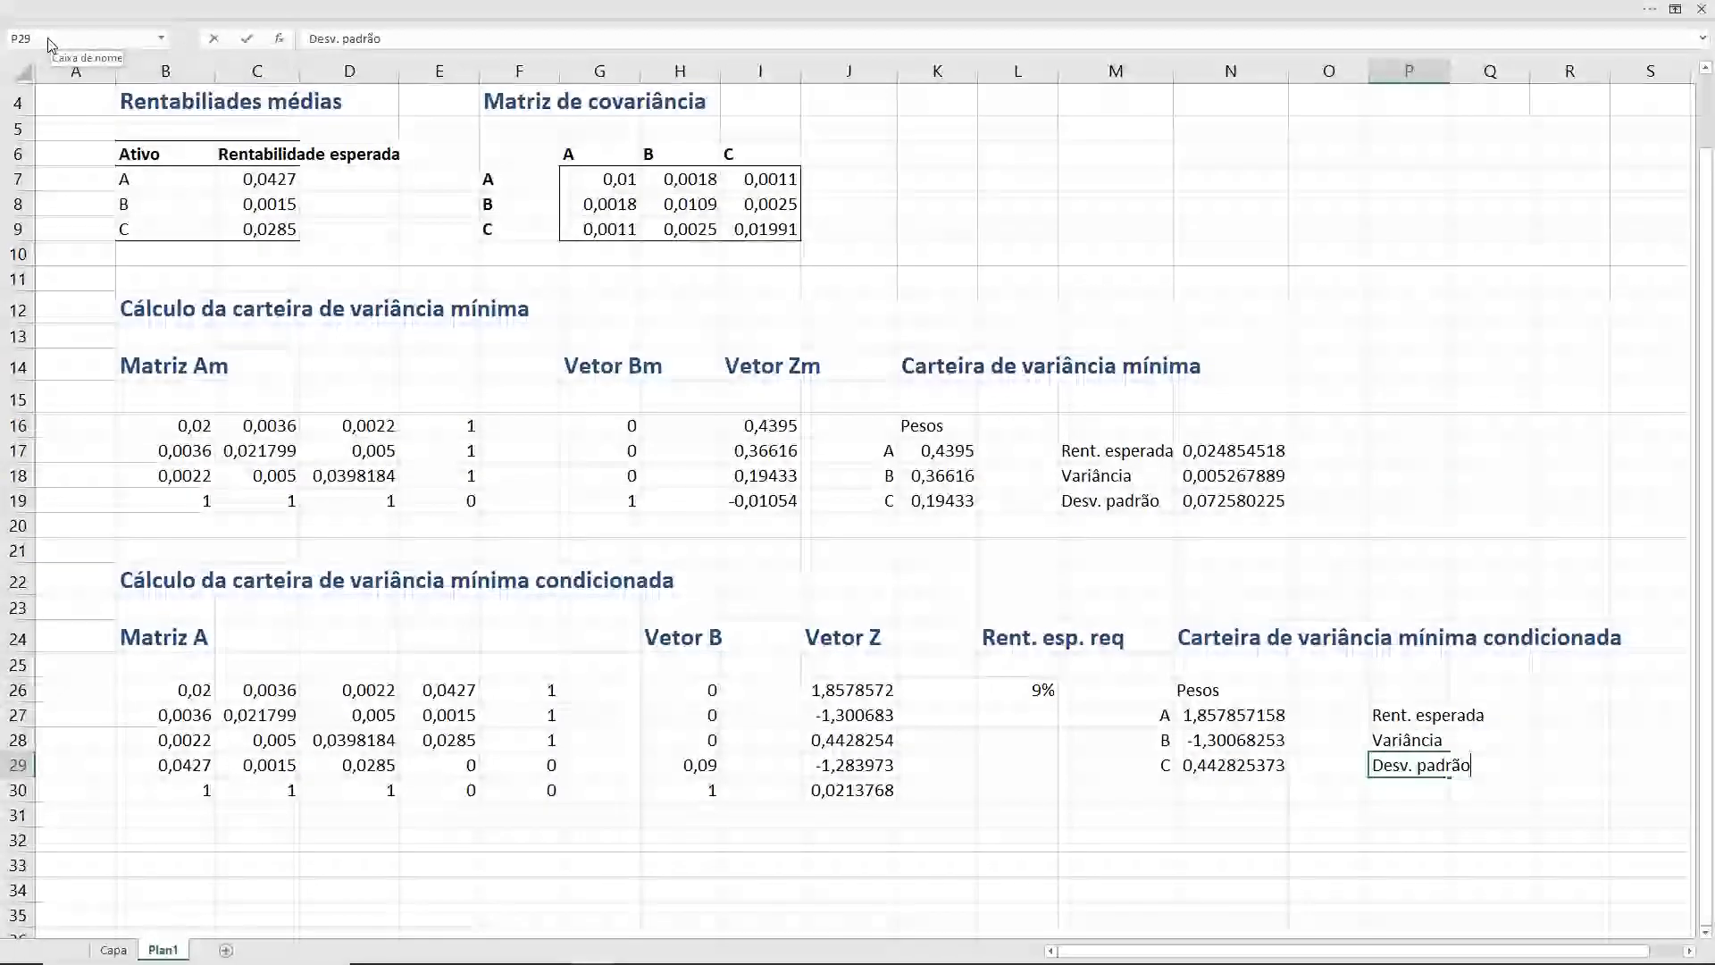
pyautogui.hotkey('ctrl', 'z')
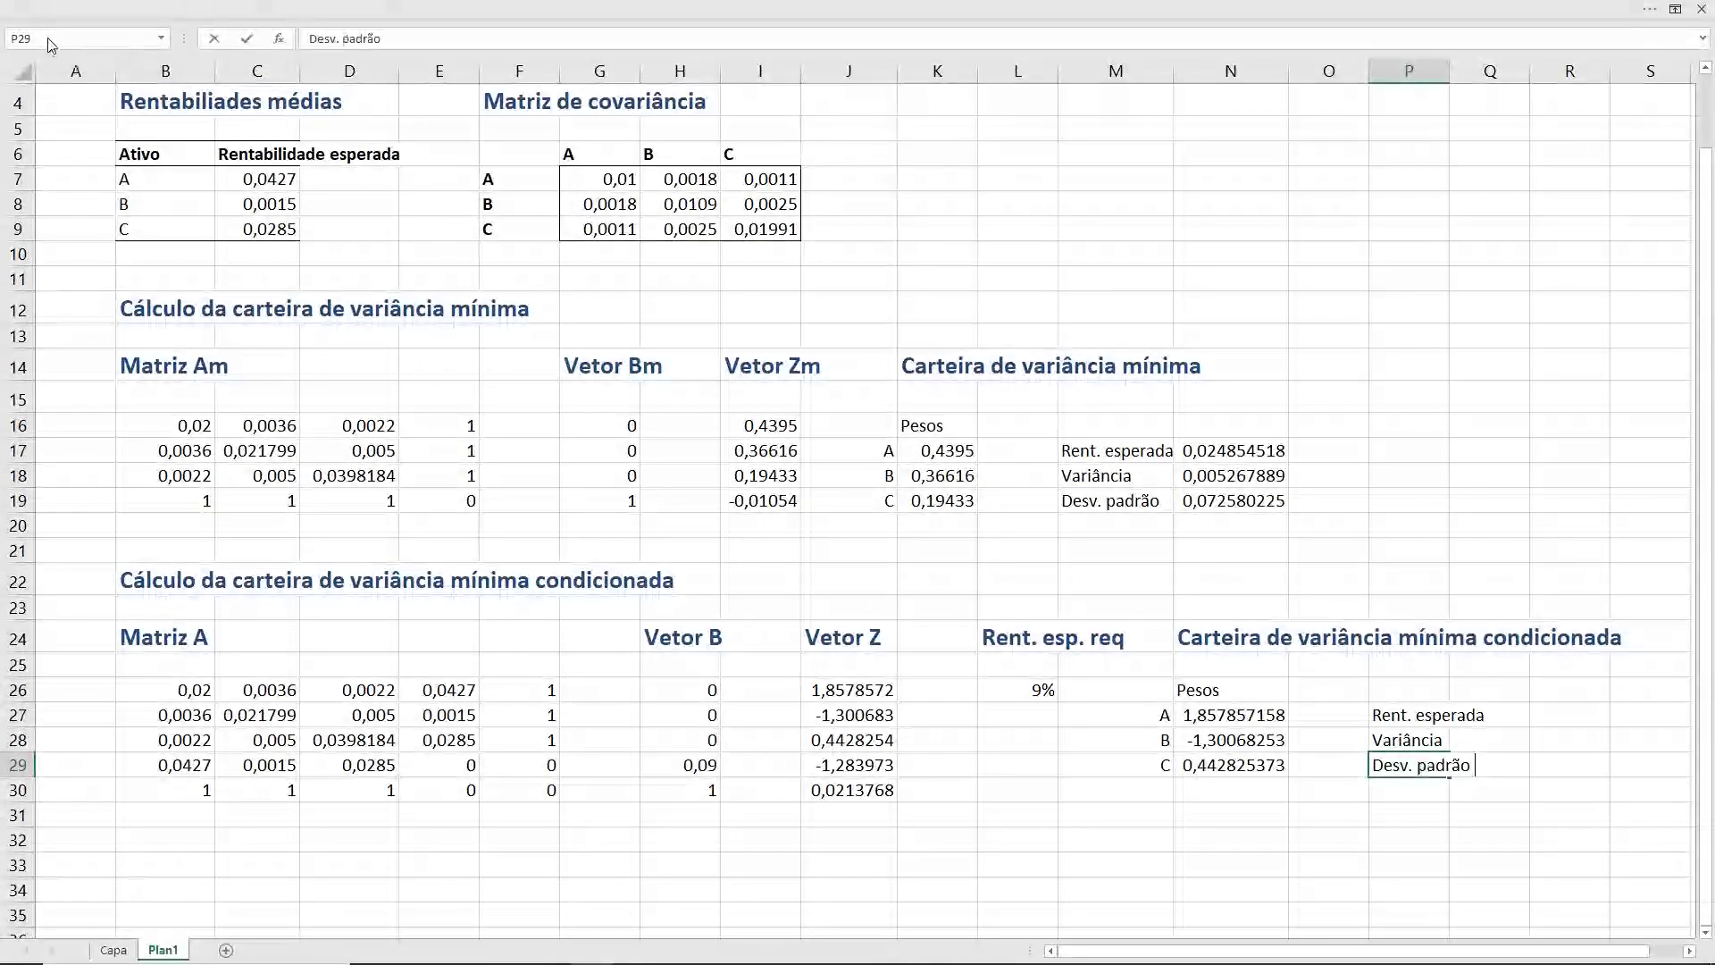
pyautogui.press('Return')
pyautogui.press('Up')
pyautogui.press('Up')
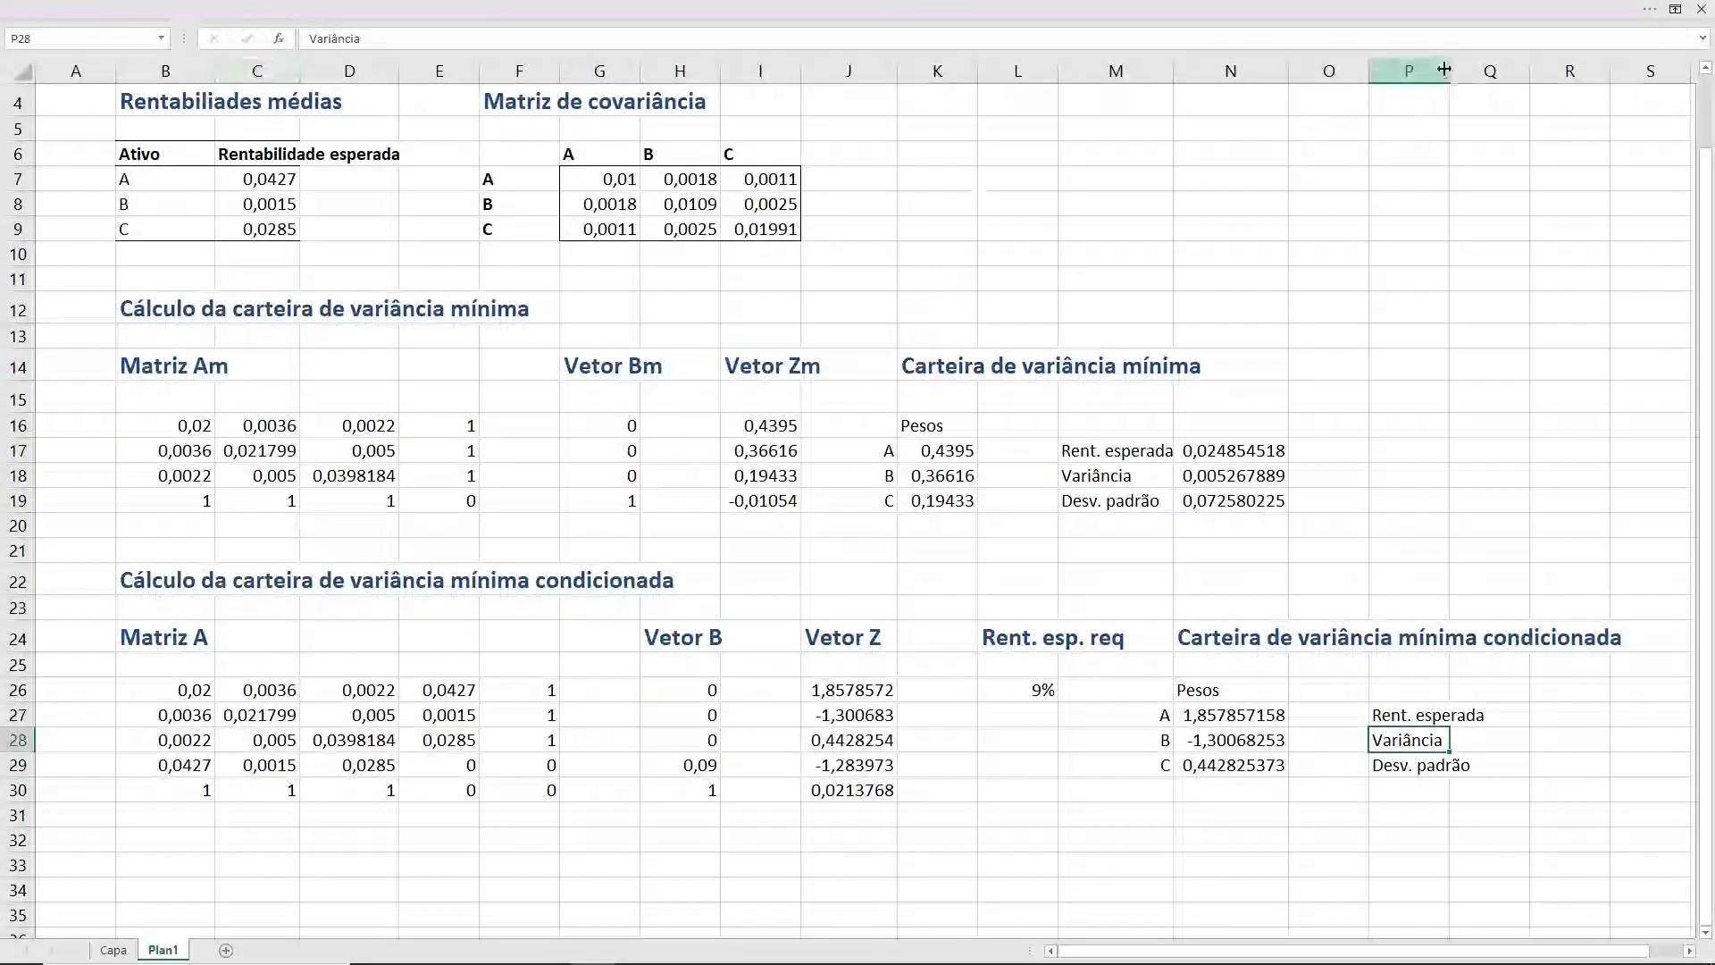
pyautogui.moveTo(1448, 71); pyautogui.dragTo(1493, 71)
pyautogui.click(1533, 718)
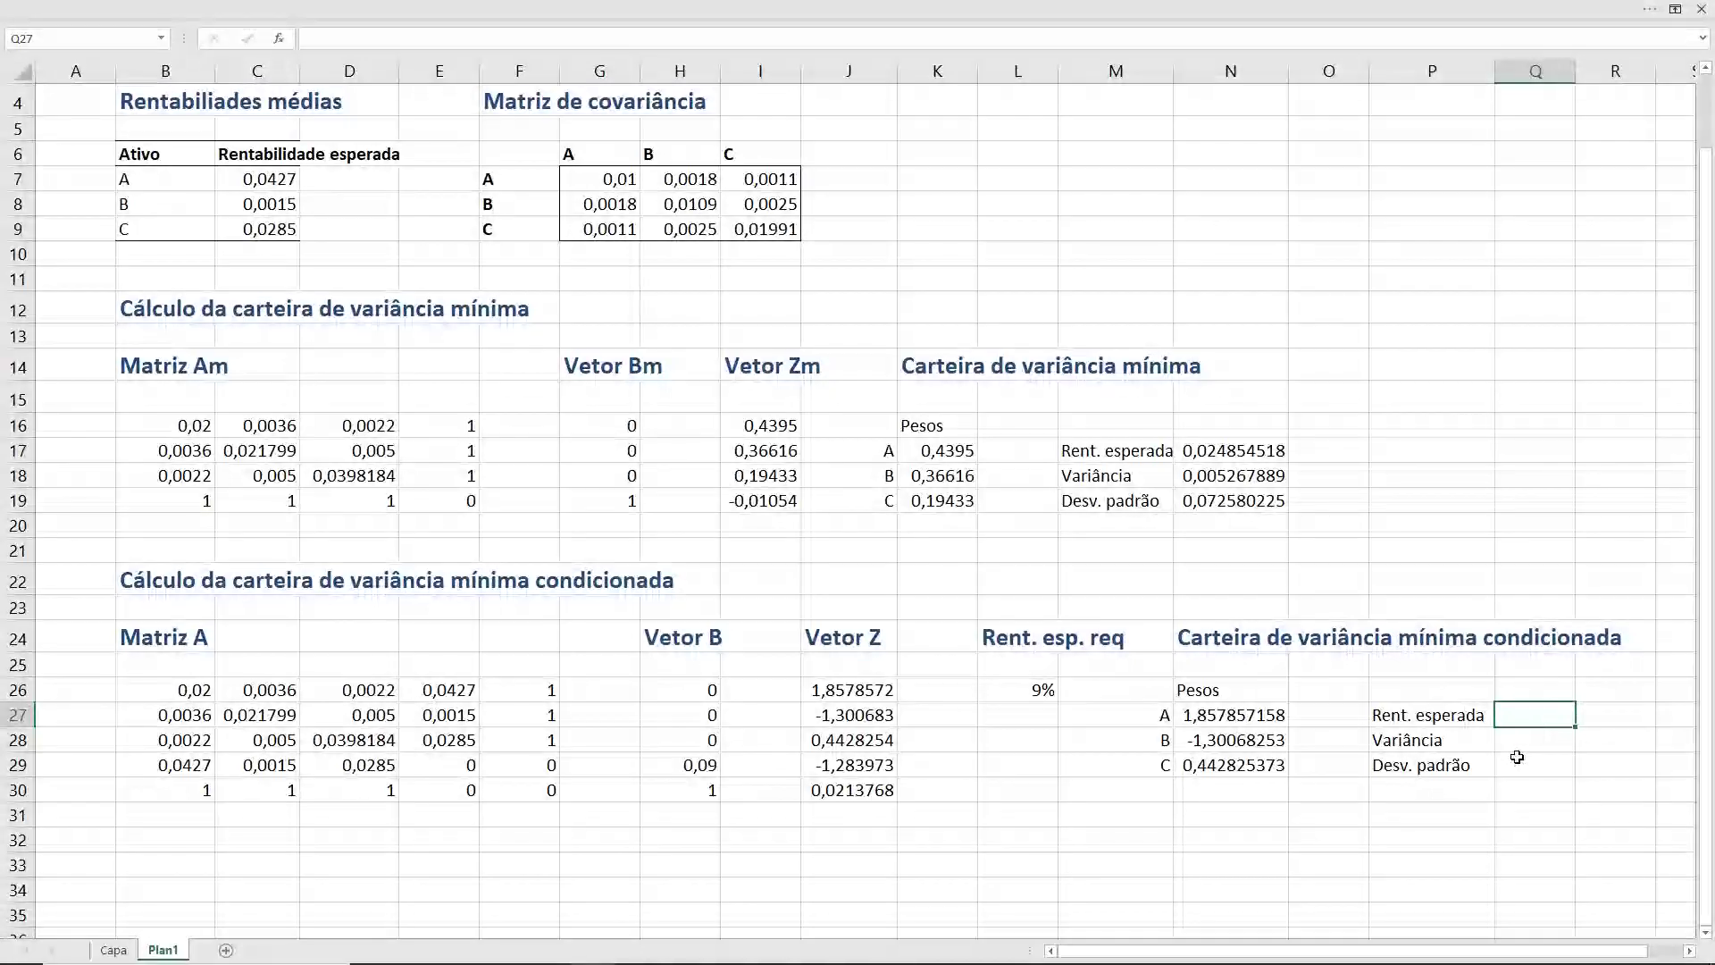
# - Enter =SOMARPRODUTO(wcvmc; resp) in Q27, giving an expected return of 0,09
pyautogui.write('=')
pyautogui.write('somar')
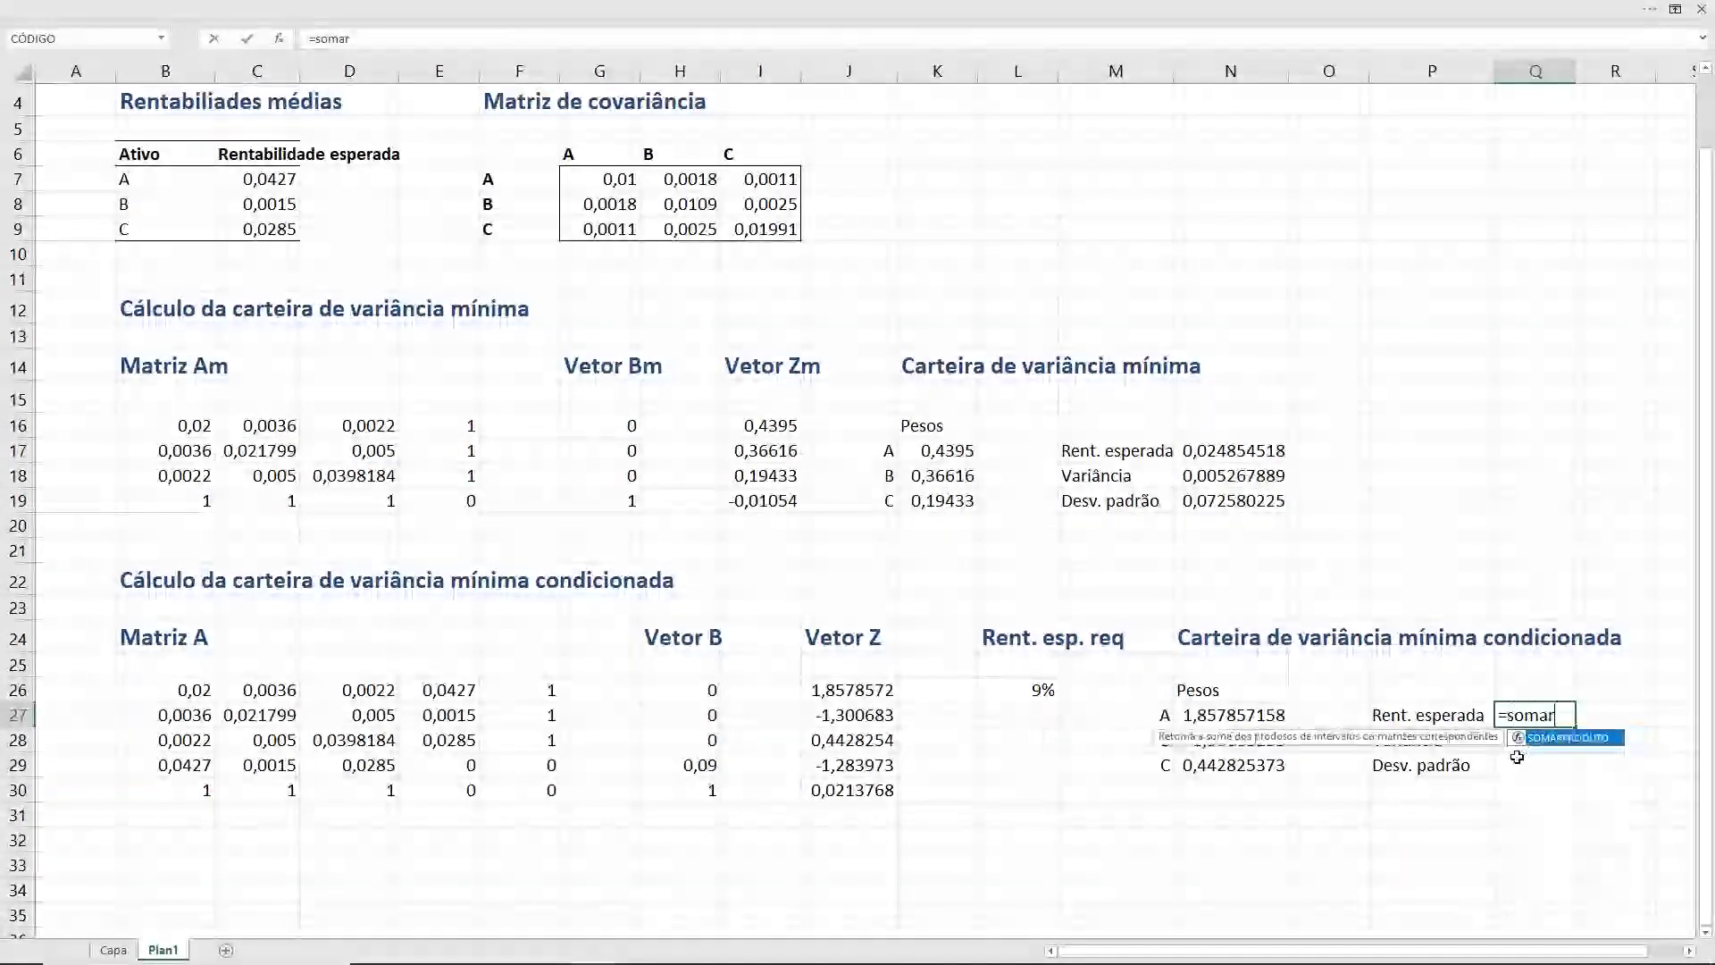
pyautogui.press('Tab')
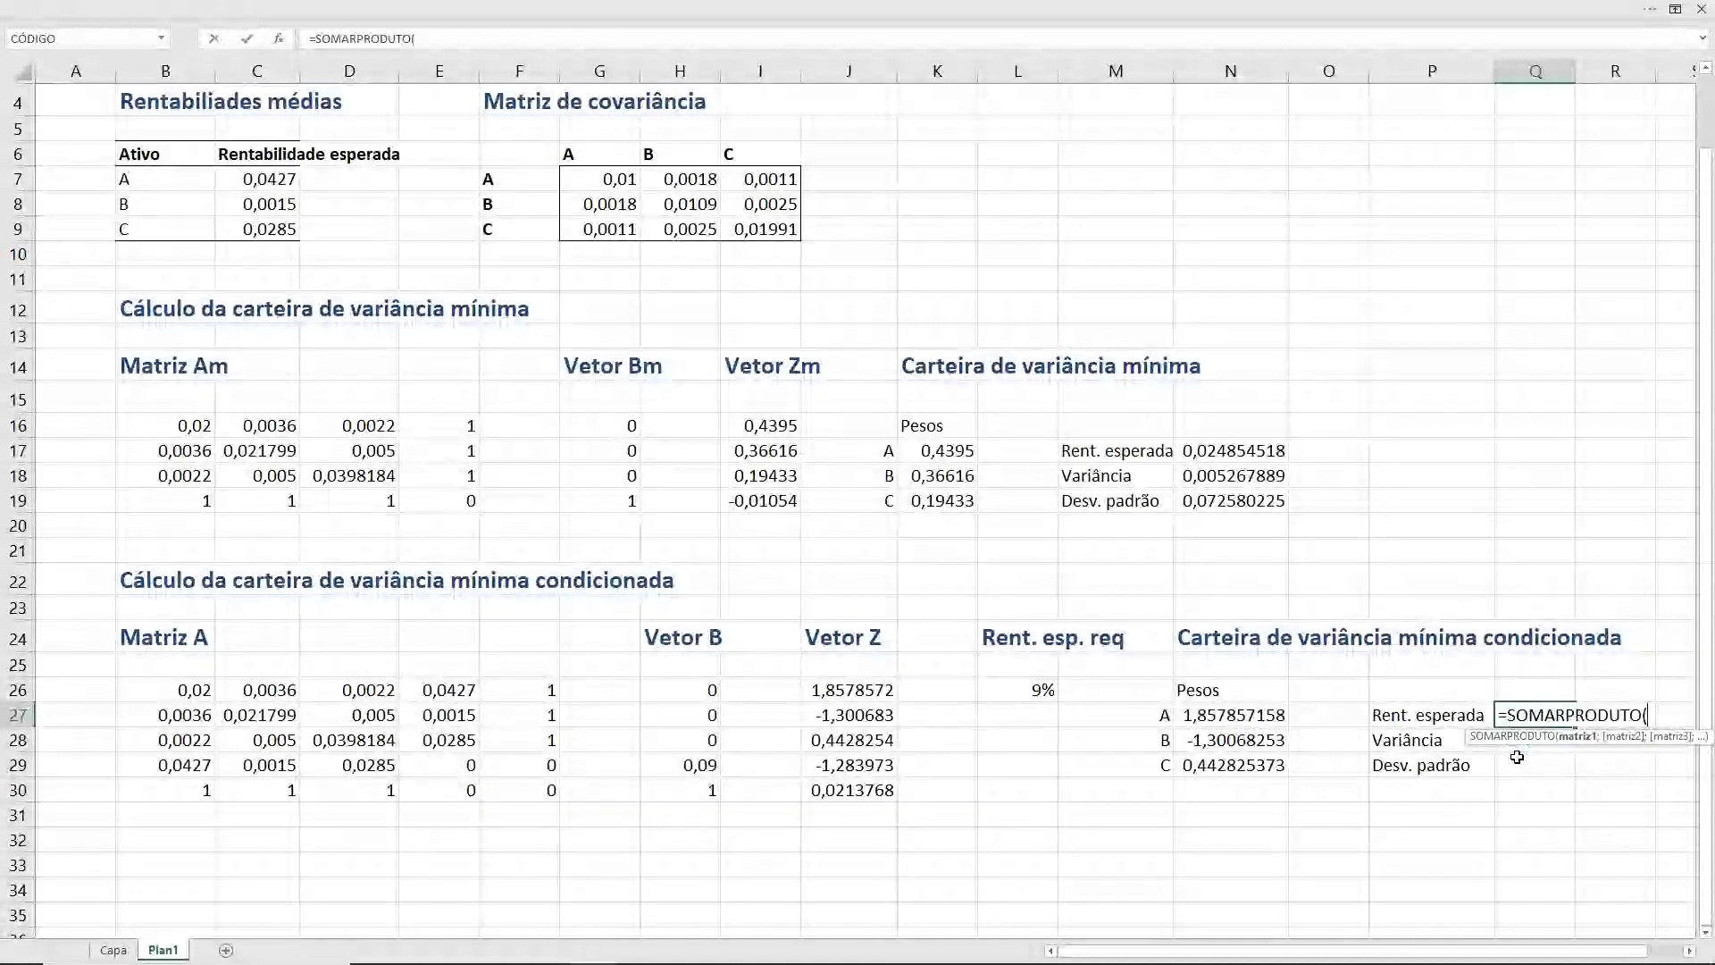
pyautogui.write('w')
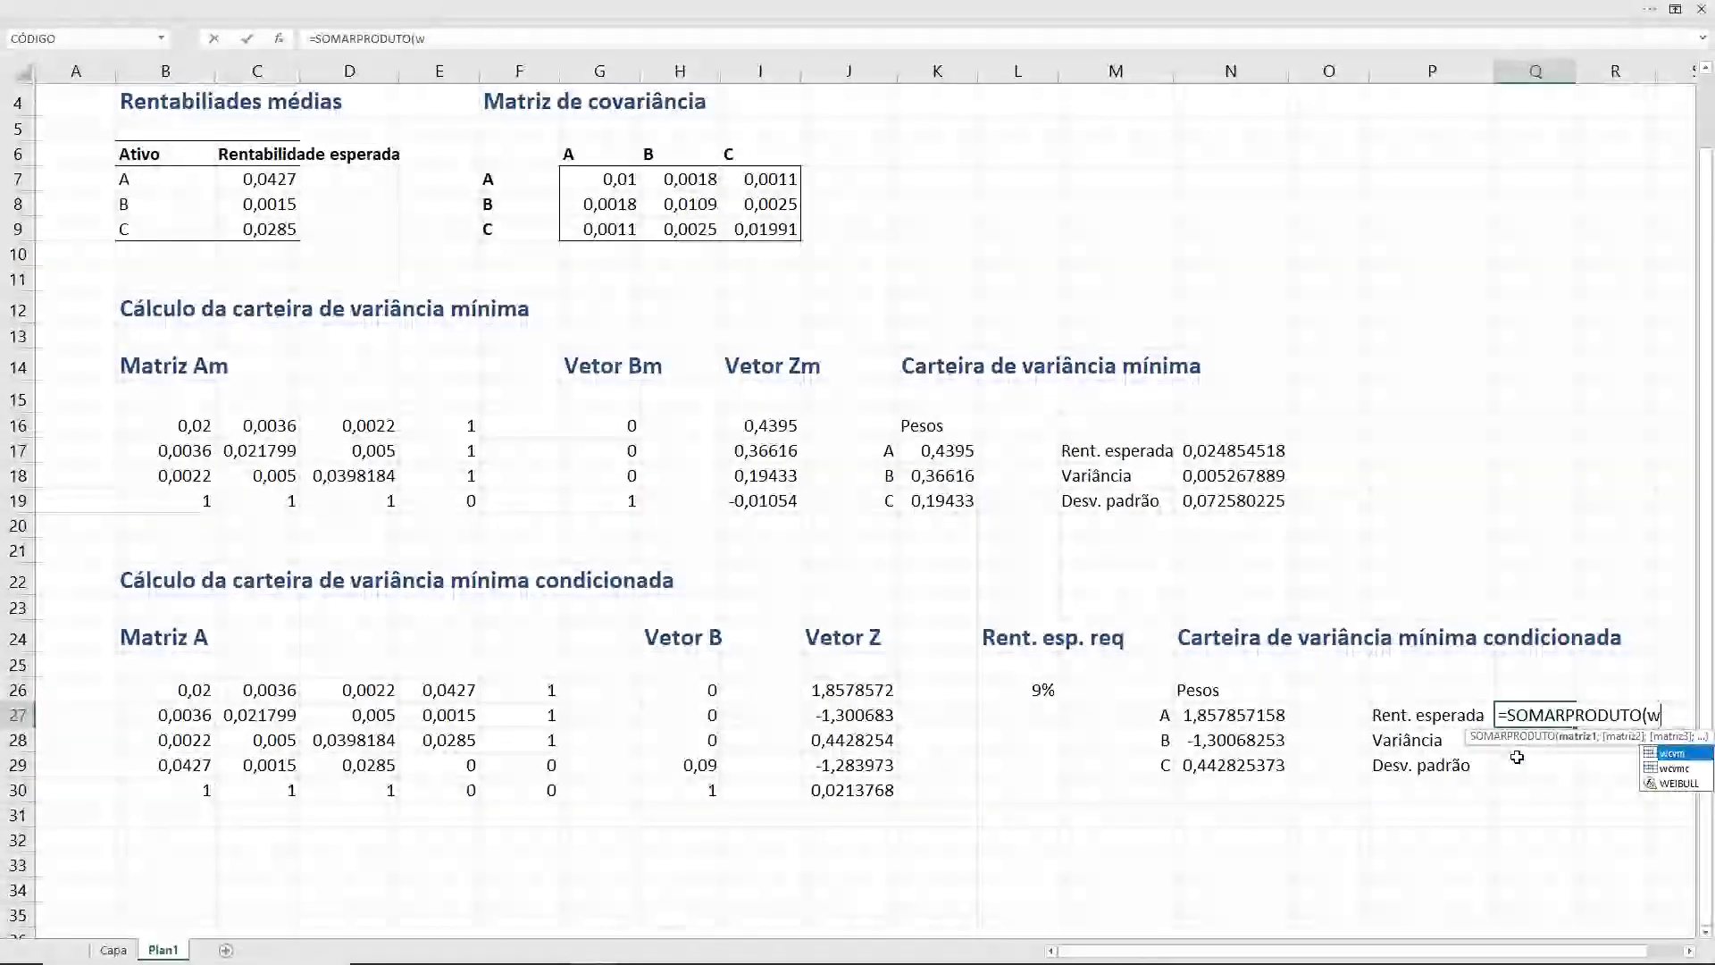
pyautogui.write('cvmc')
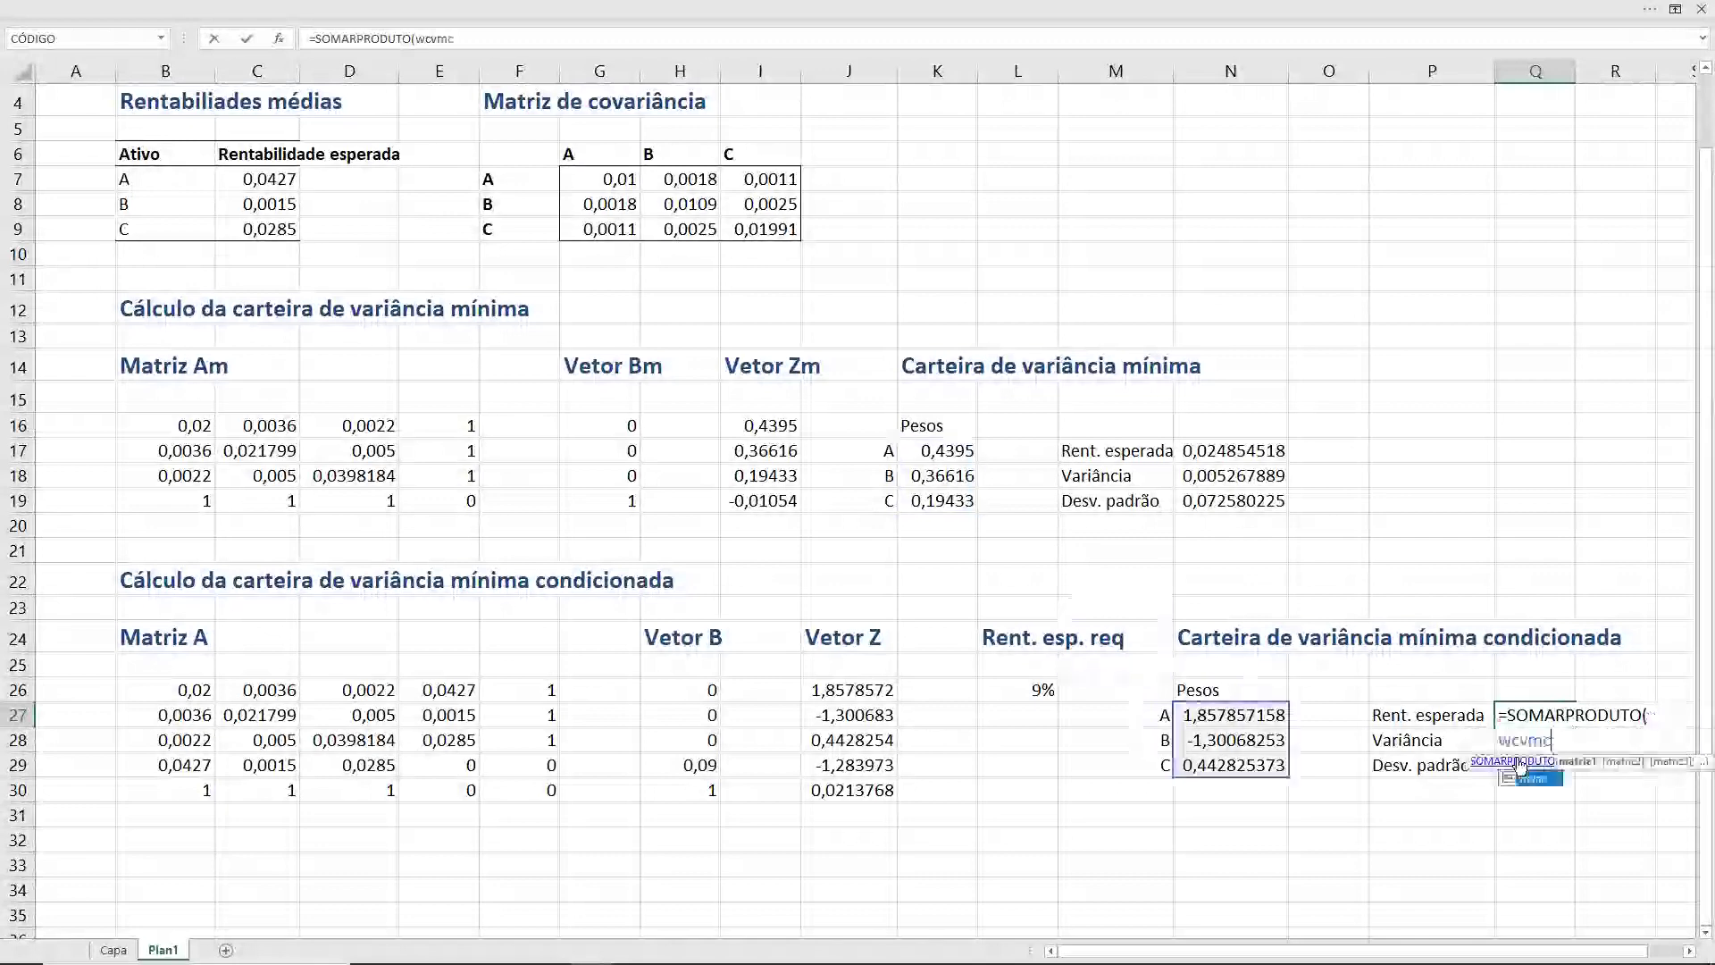
pyautogui.write(';')
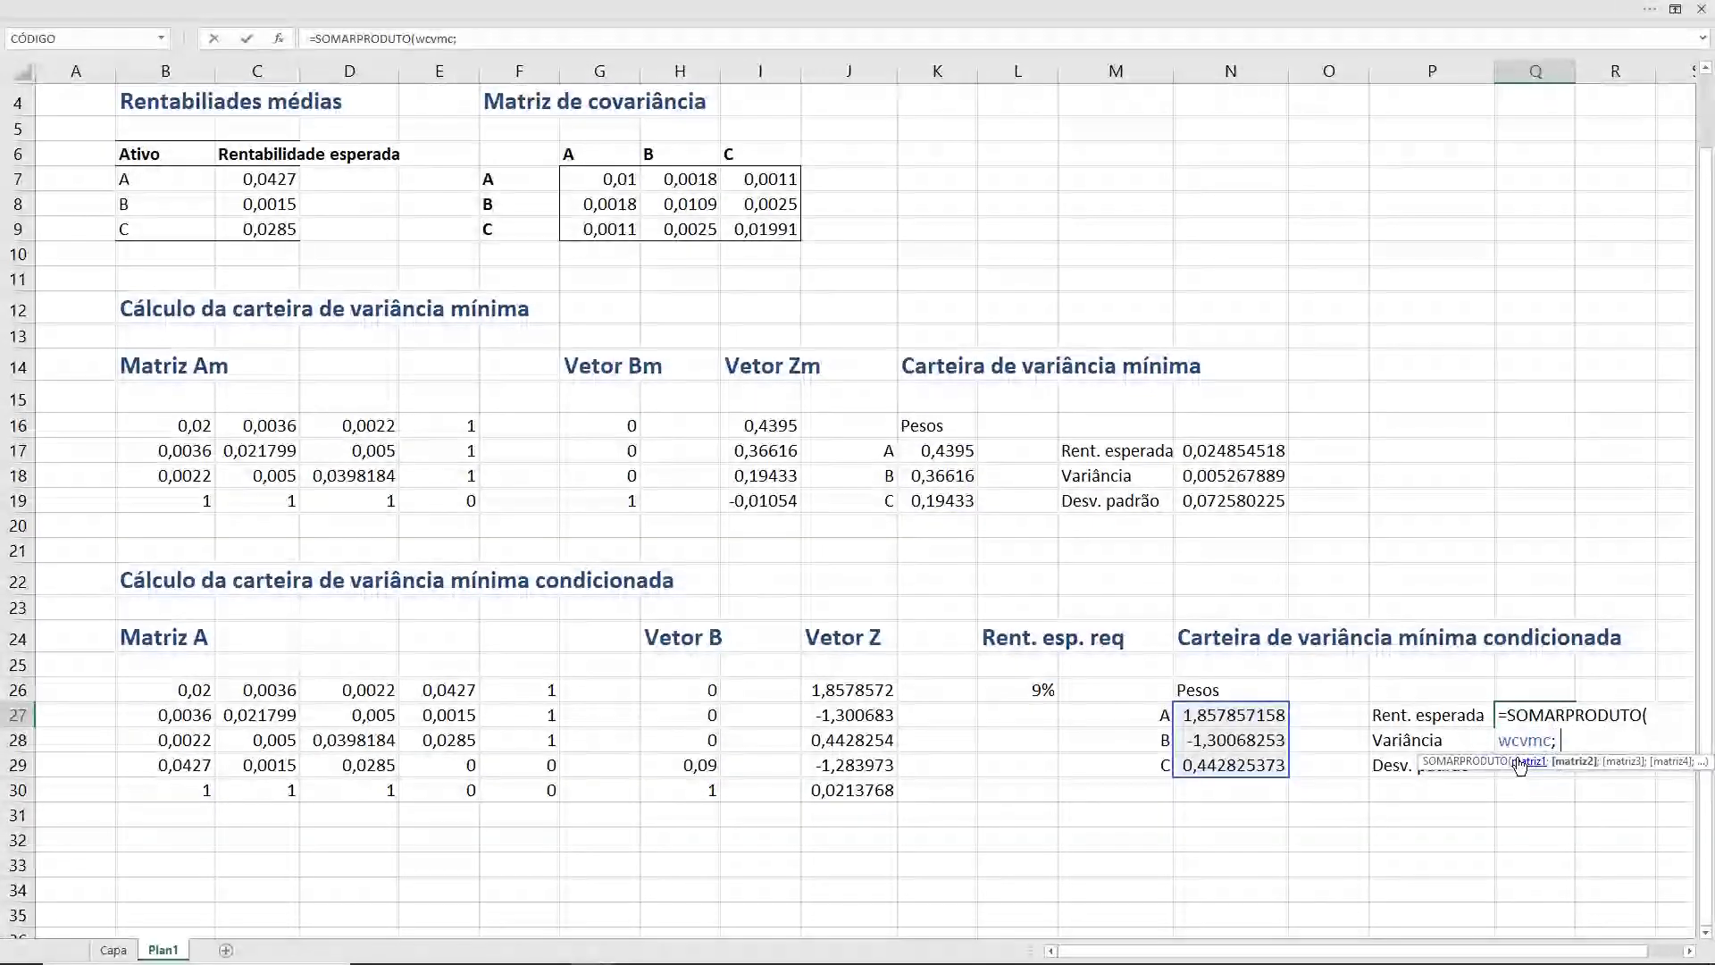
pyautogui.write(' r')
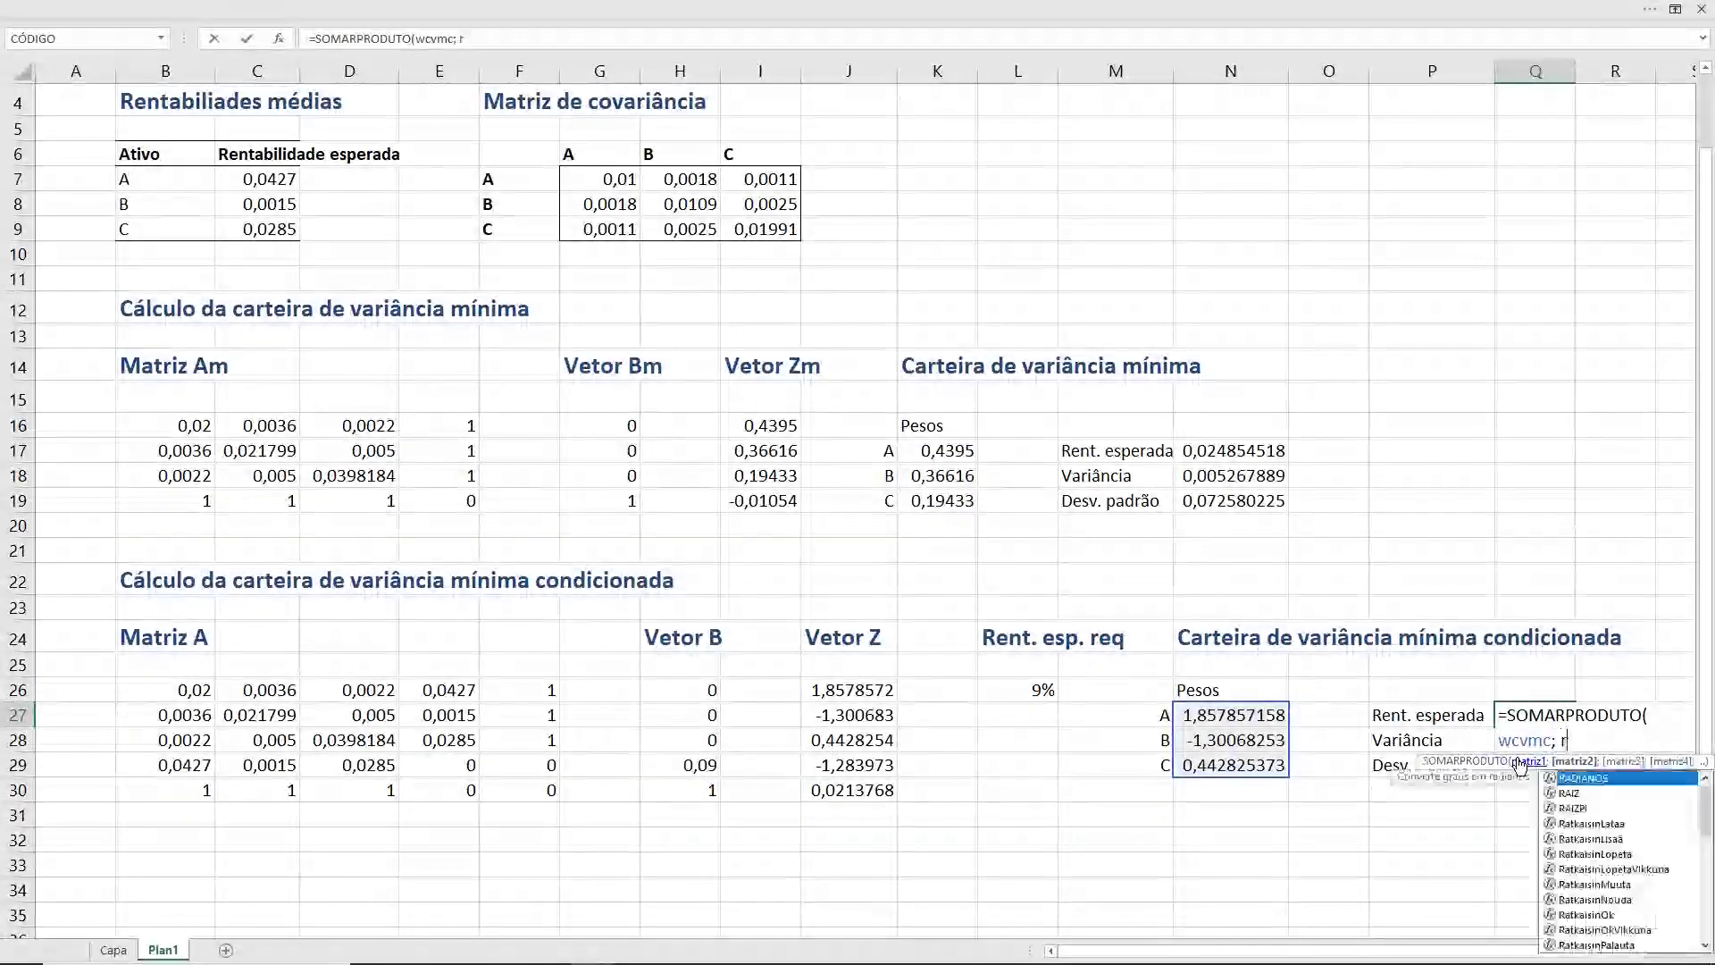
pyautogui.write('es')
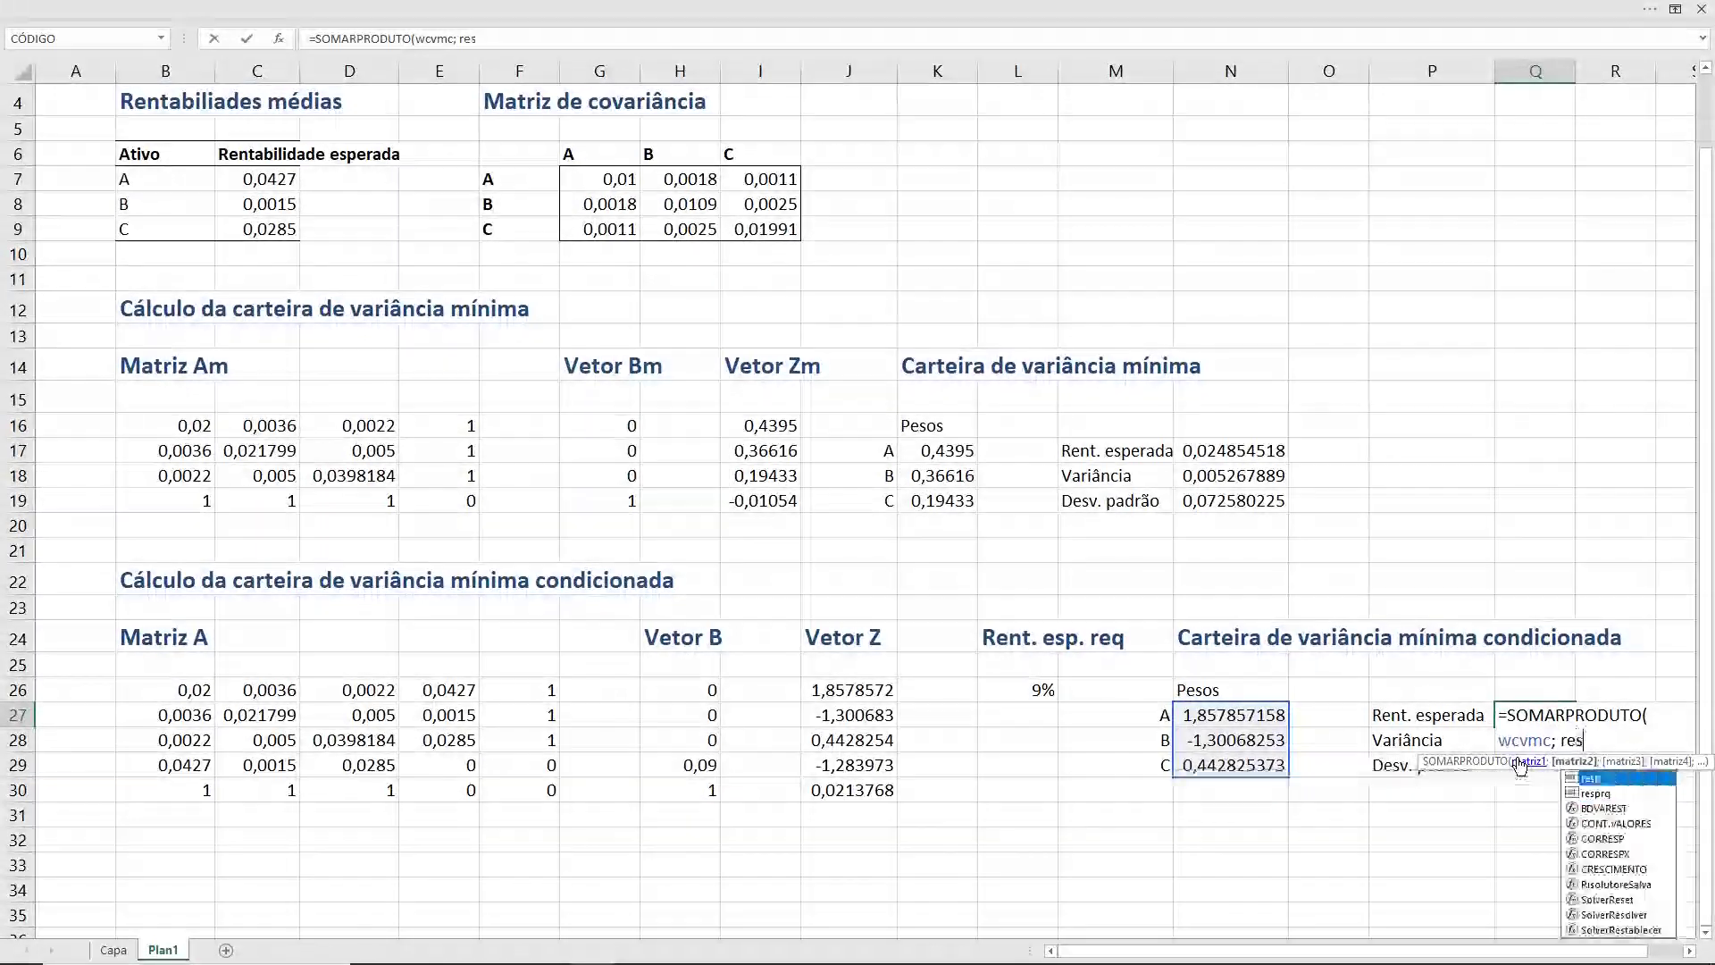
pyautogui.write('p)')
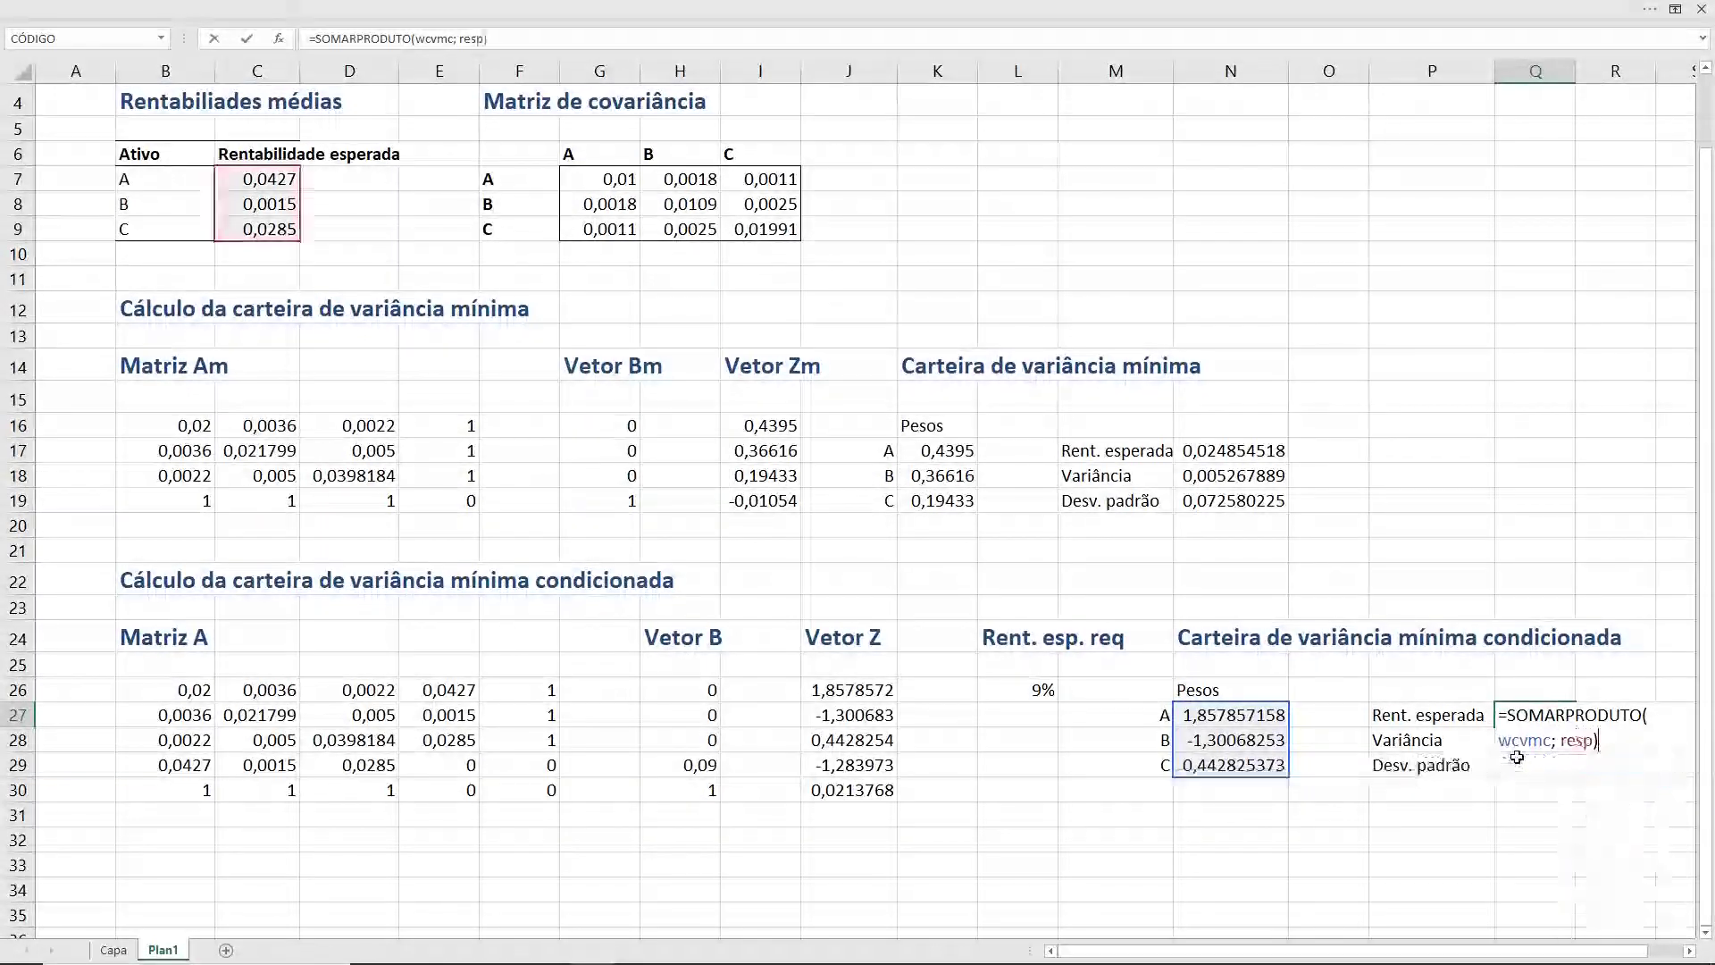
pyautogui.press('Return')
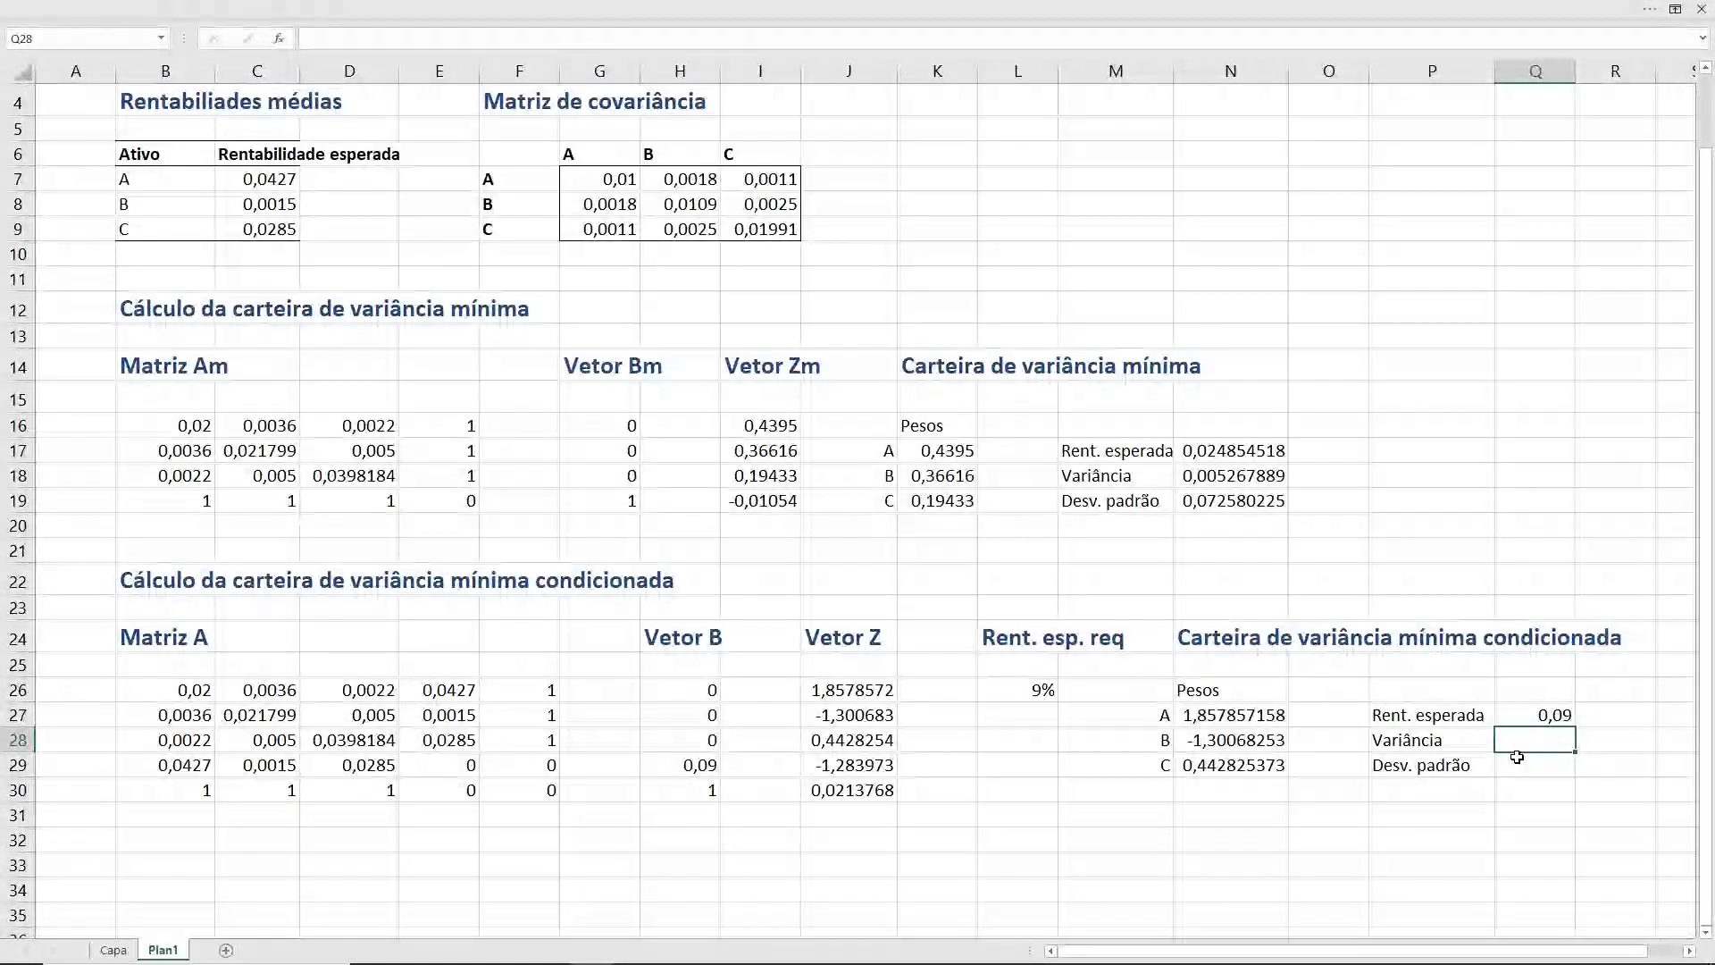
# - Enter =MATRIZ.MULT(MATRIZ.MULT(TRANSPOR(wcvmc); mcov); wcvmc) in Q28, giving variance 0,04709
pyautogui.write('=')
pyautogui.write('matr')
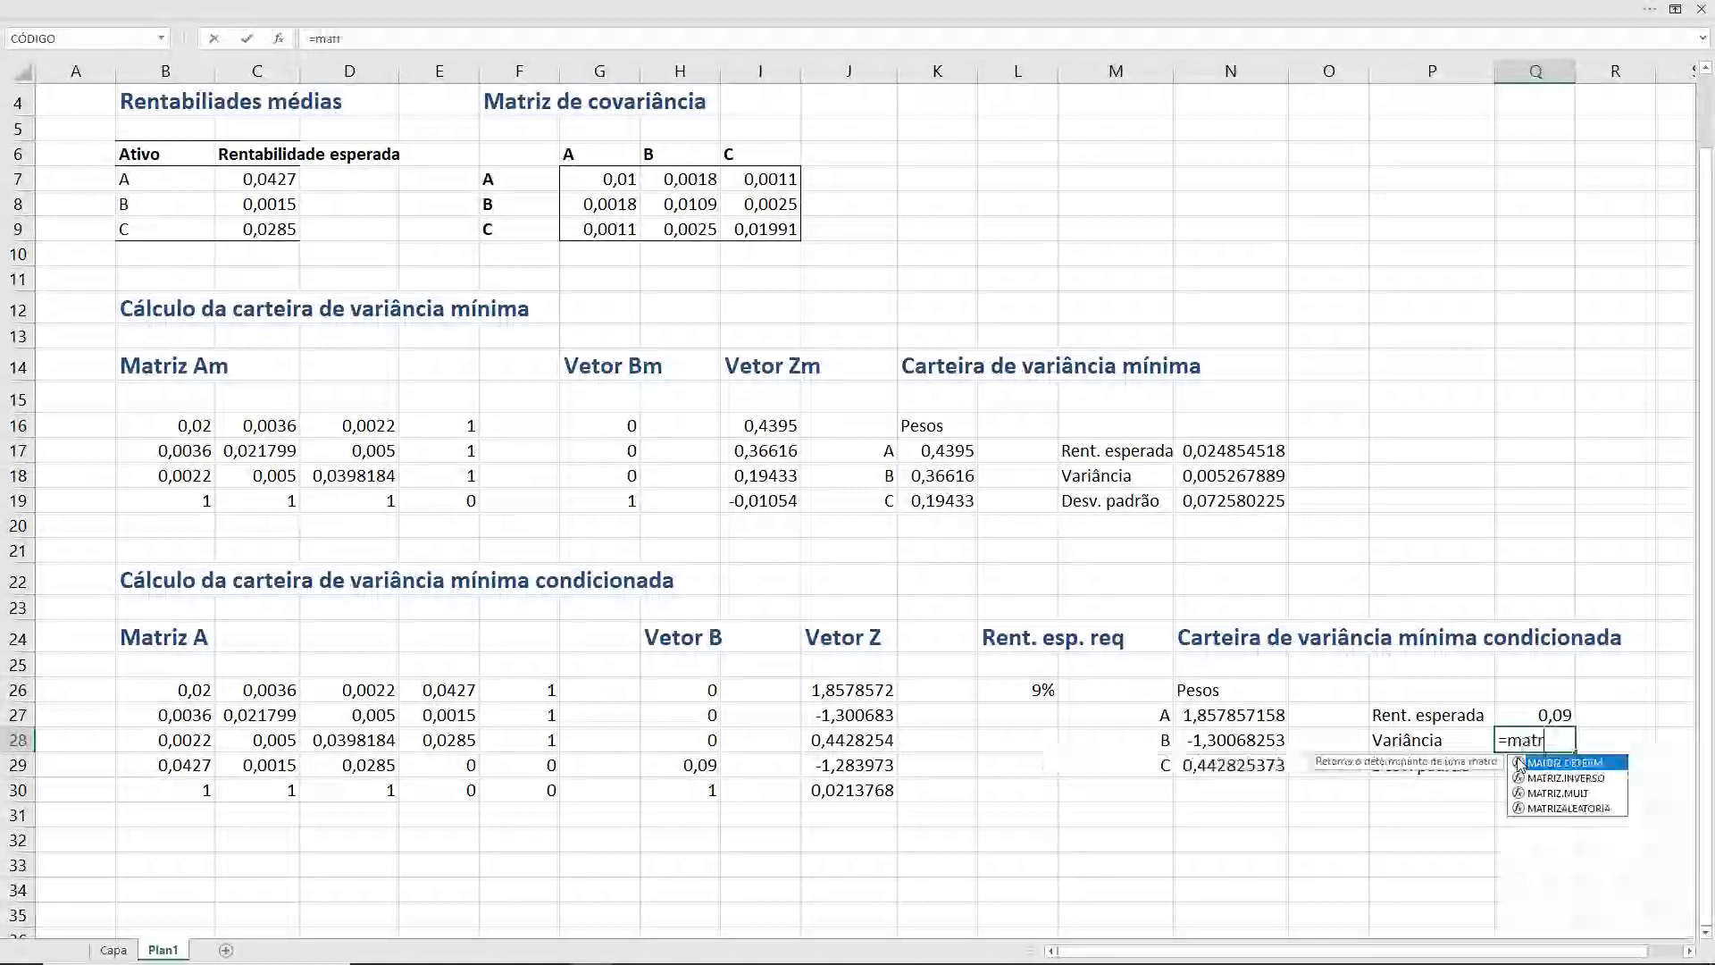
pyautogui.press('Down')
pyautogui.press('Down')
pyautogui.press('Tab')
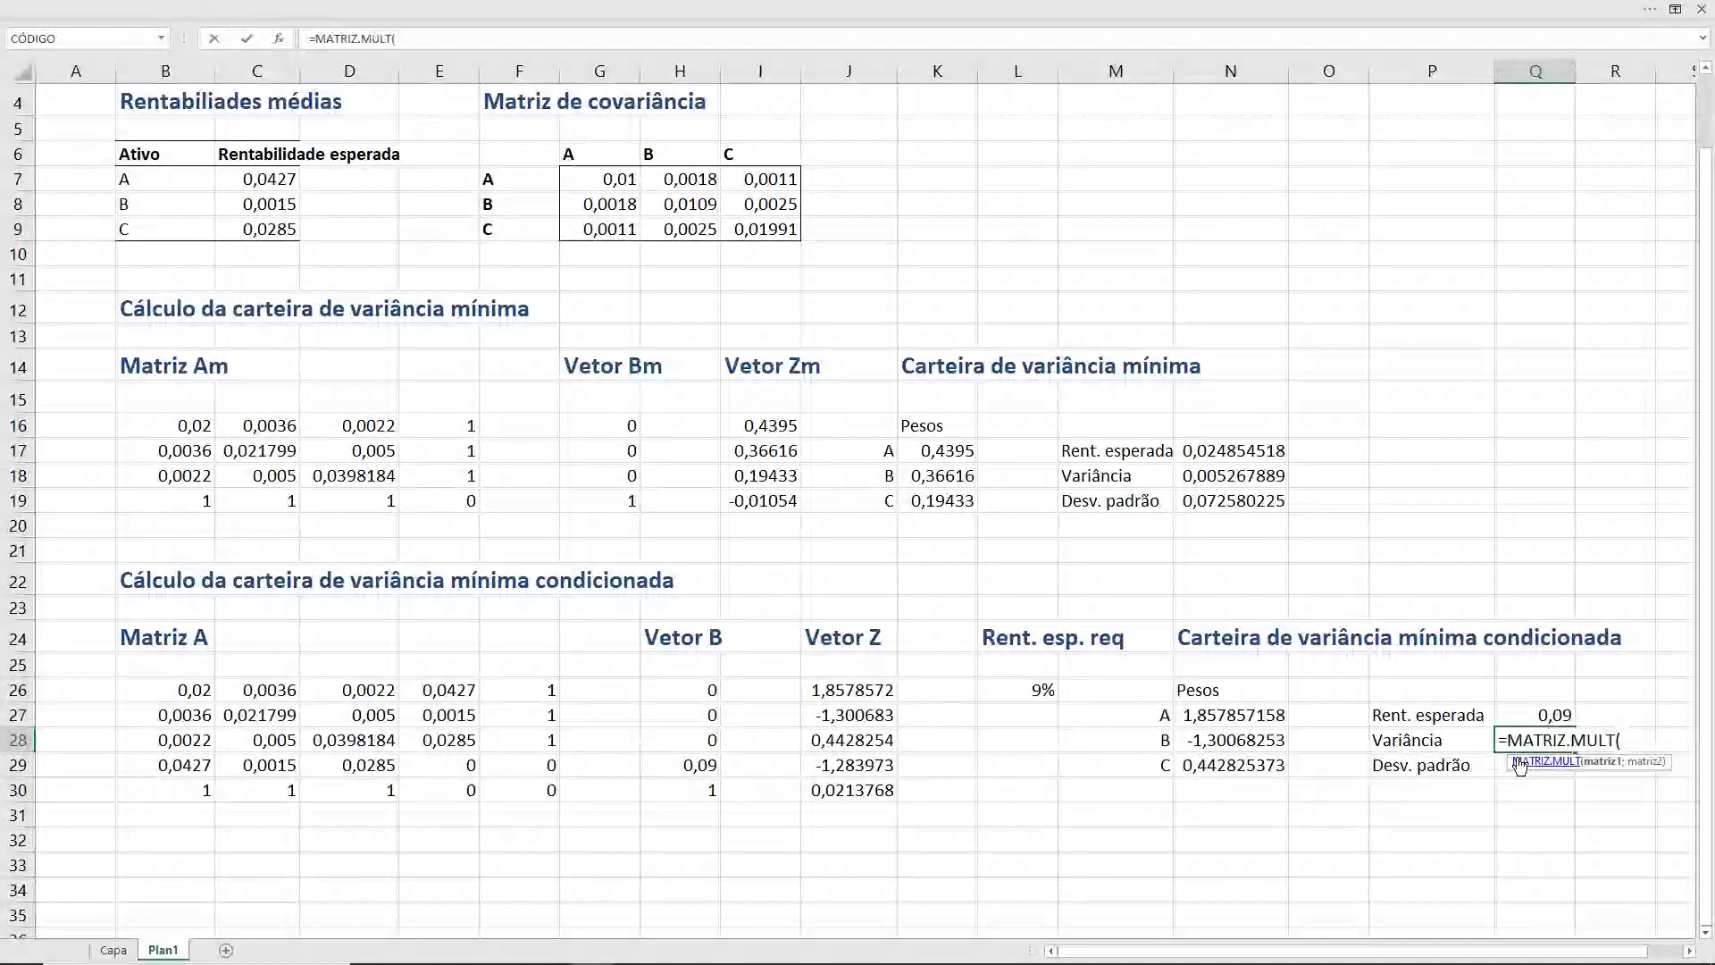
pyautogui.write('matr')
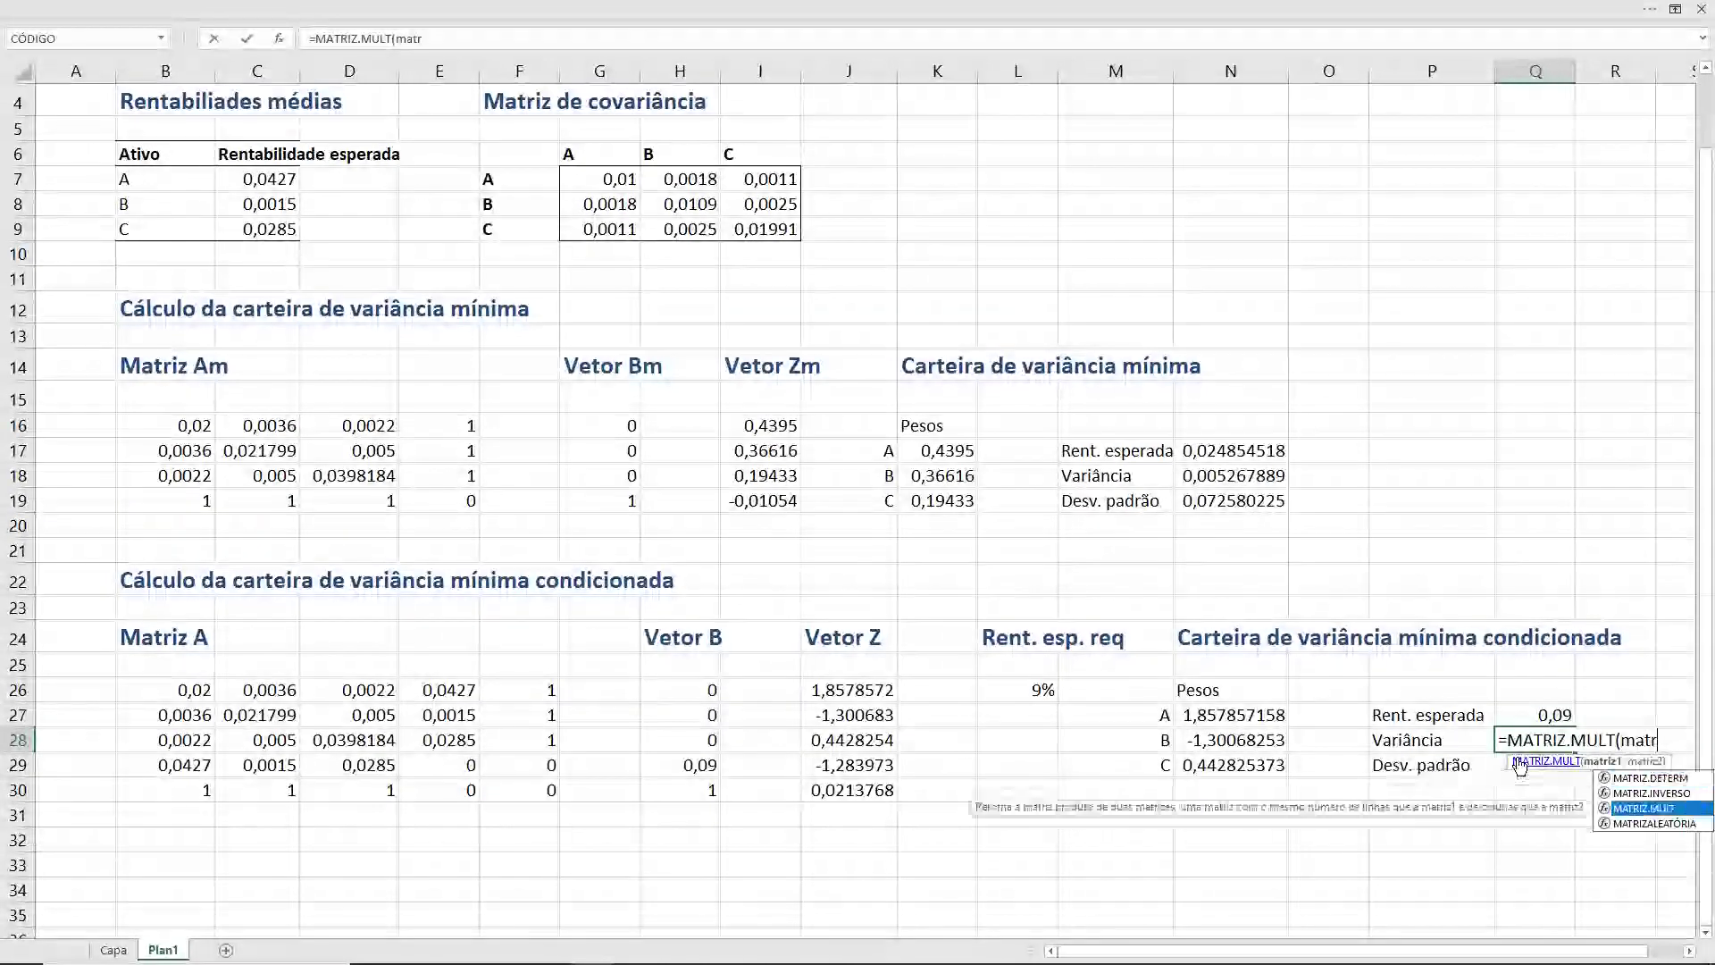
pyautogui.press('Tab')
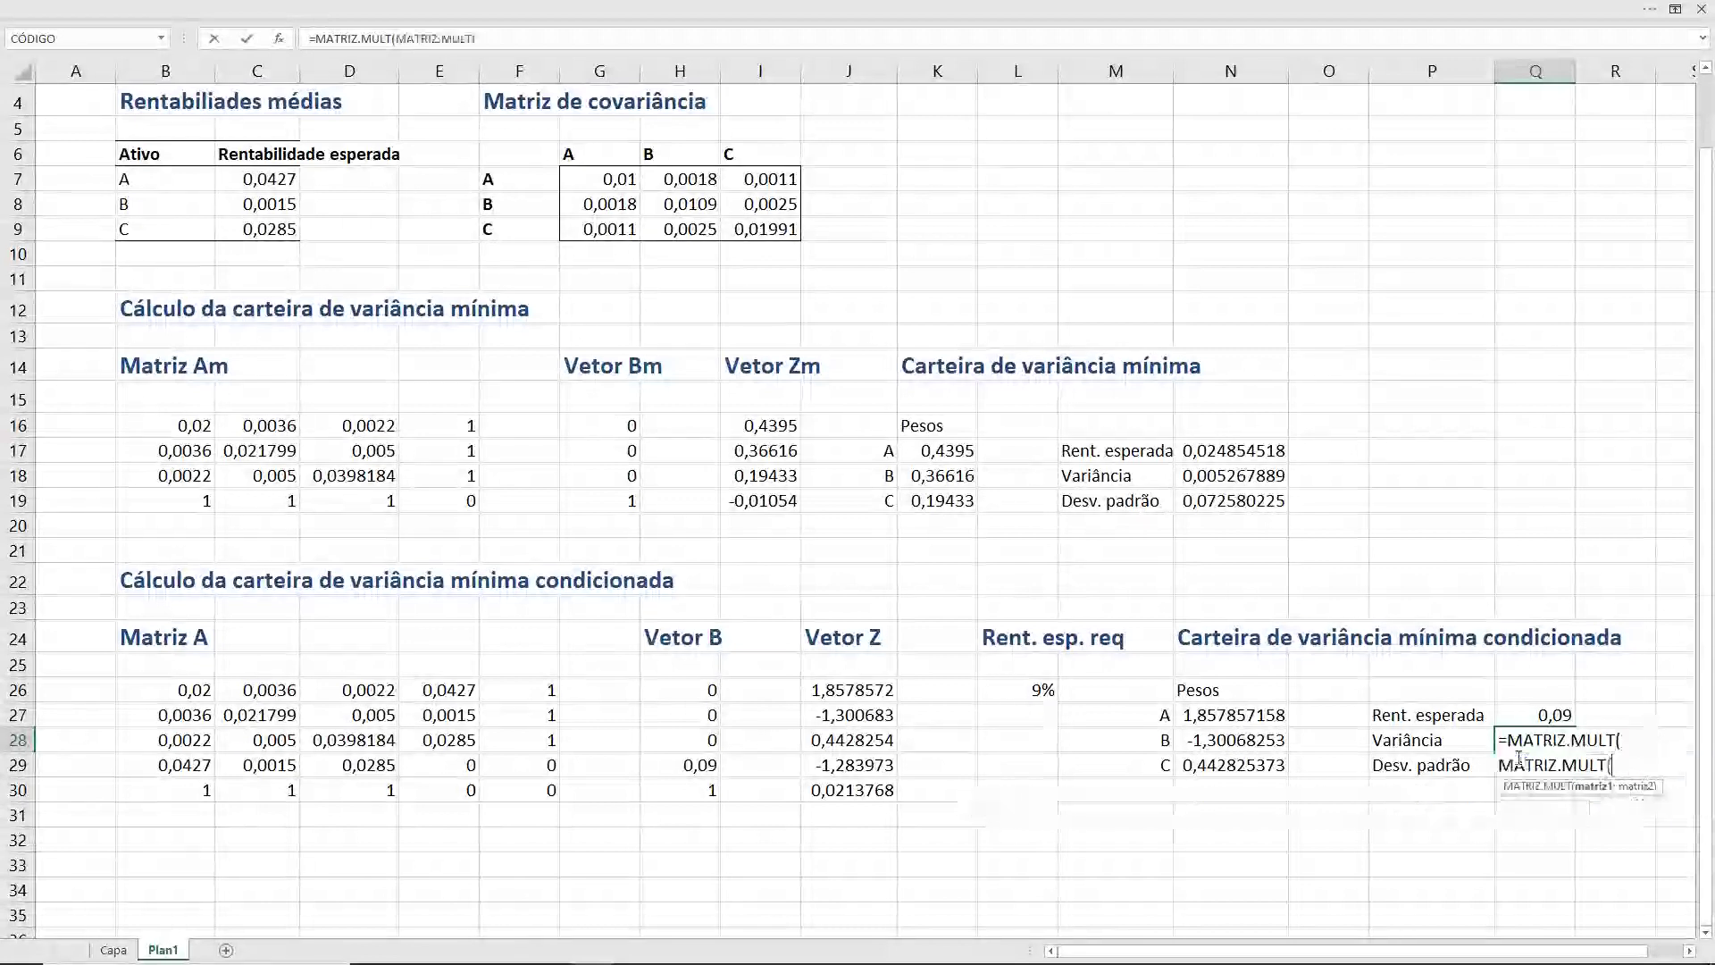
pyautogui.write('tra')
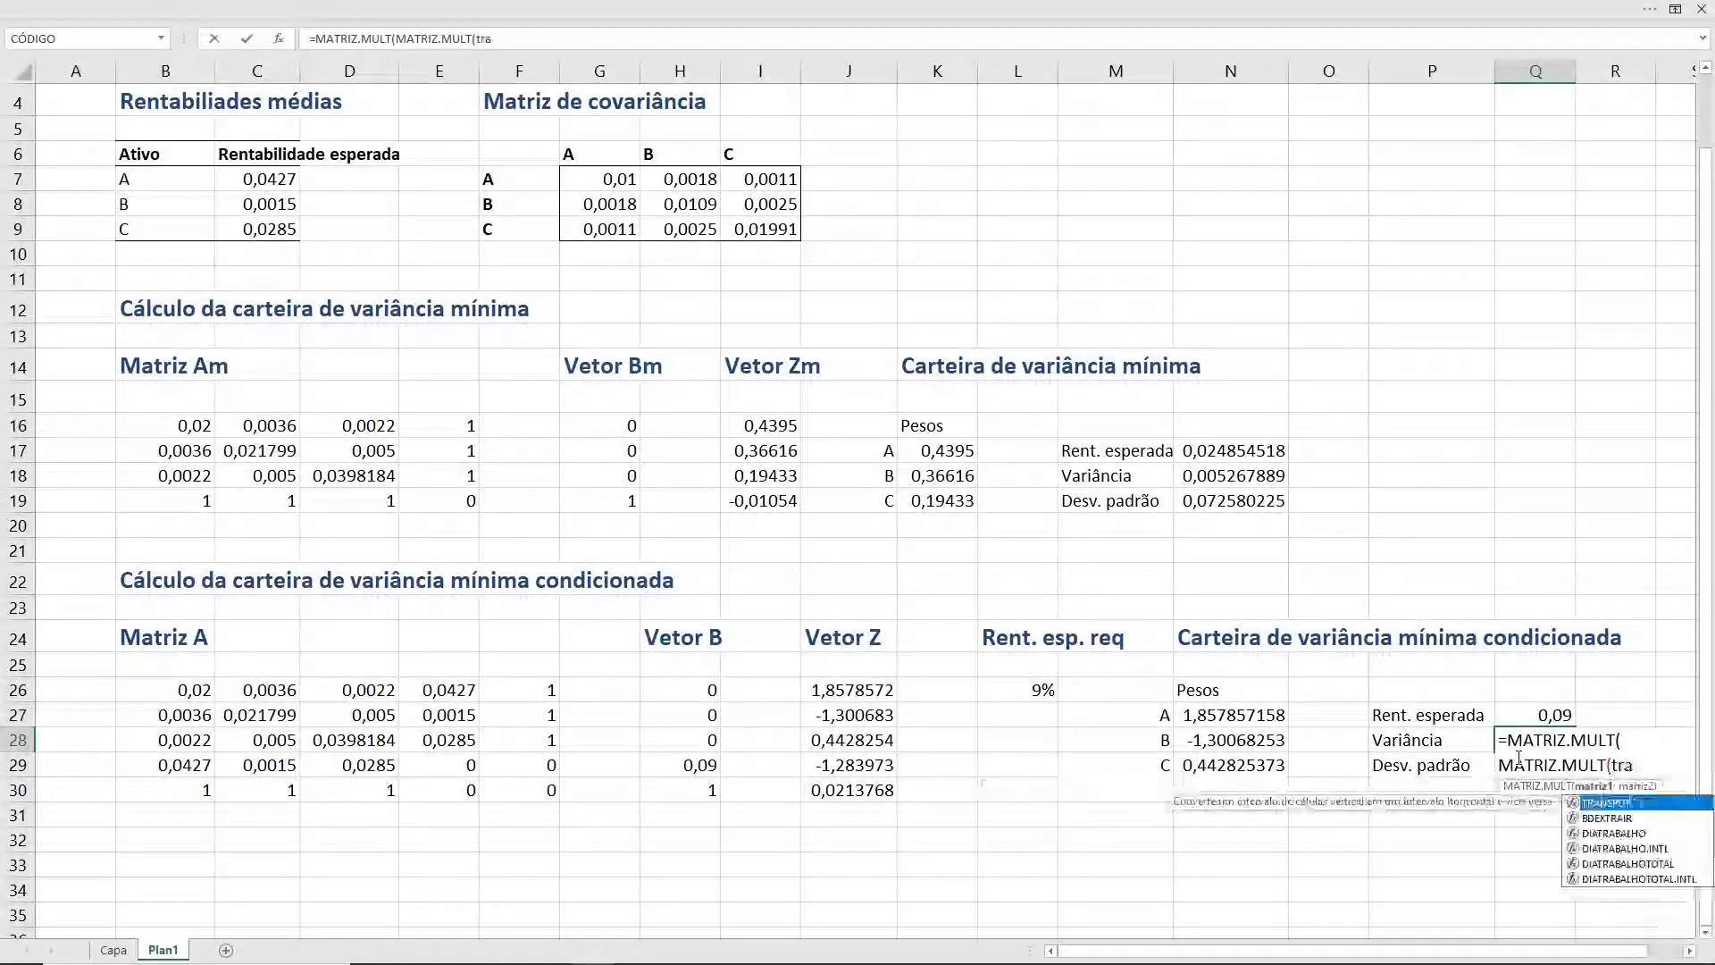
pyautogui.press('Tab')
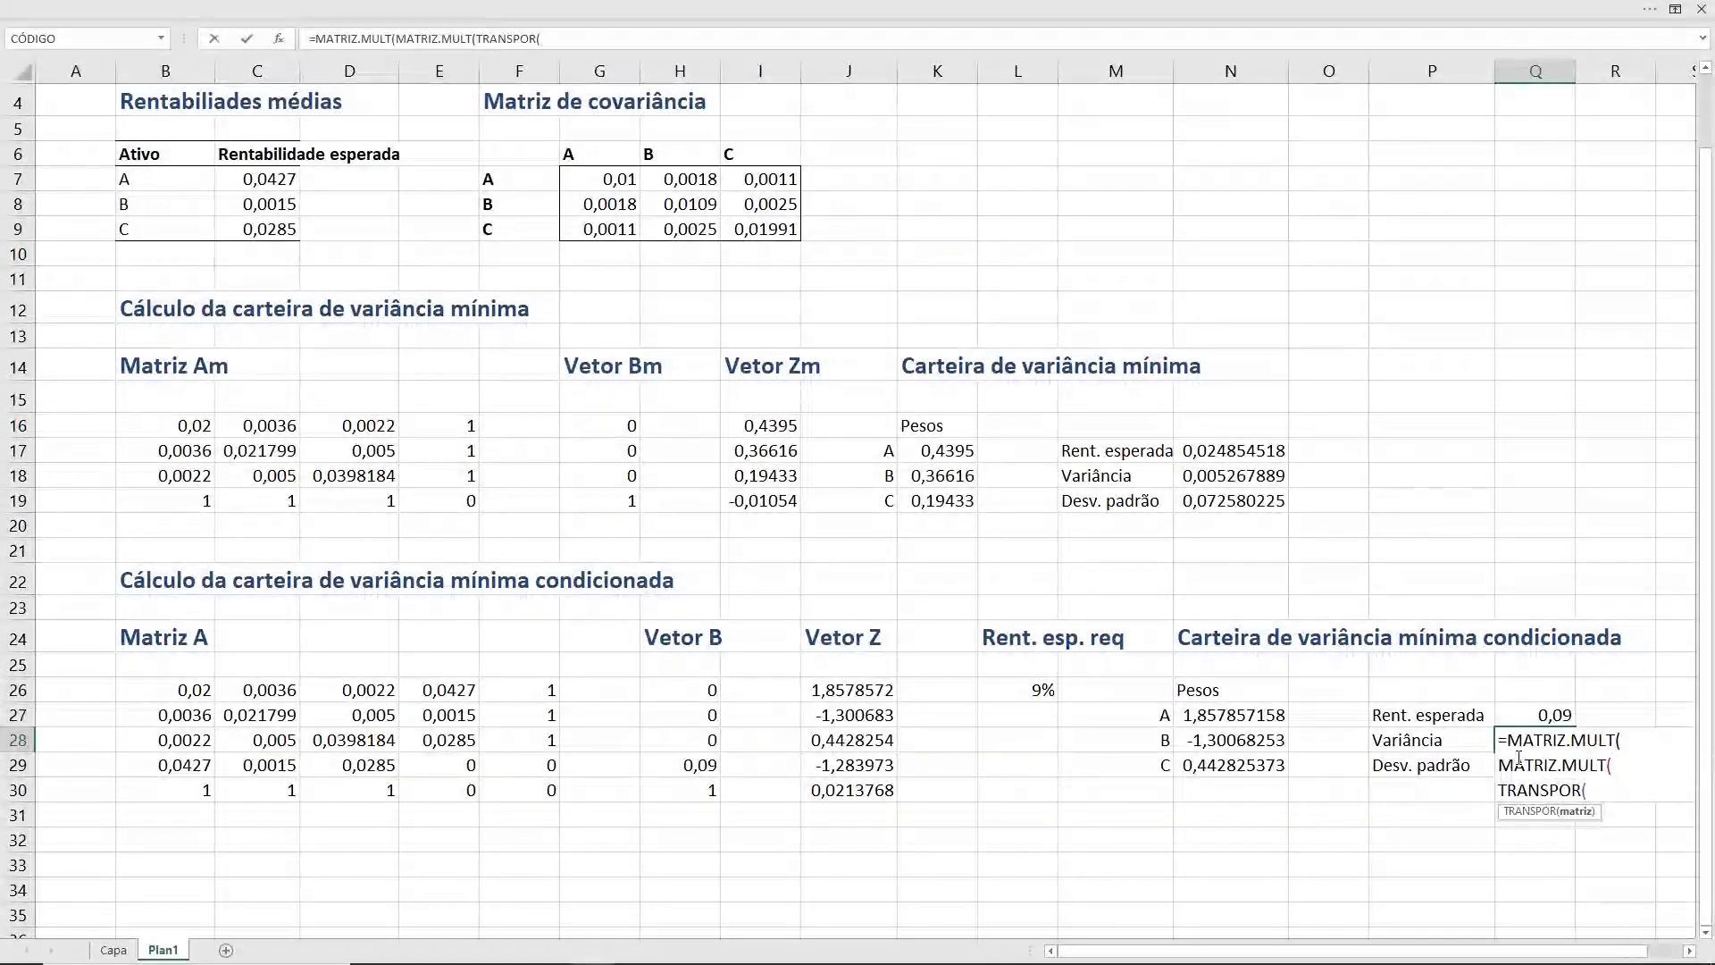
pyautogui.write('wc')
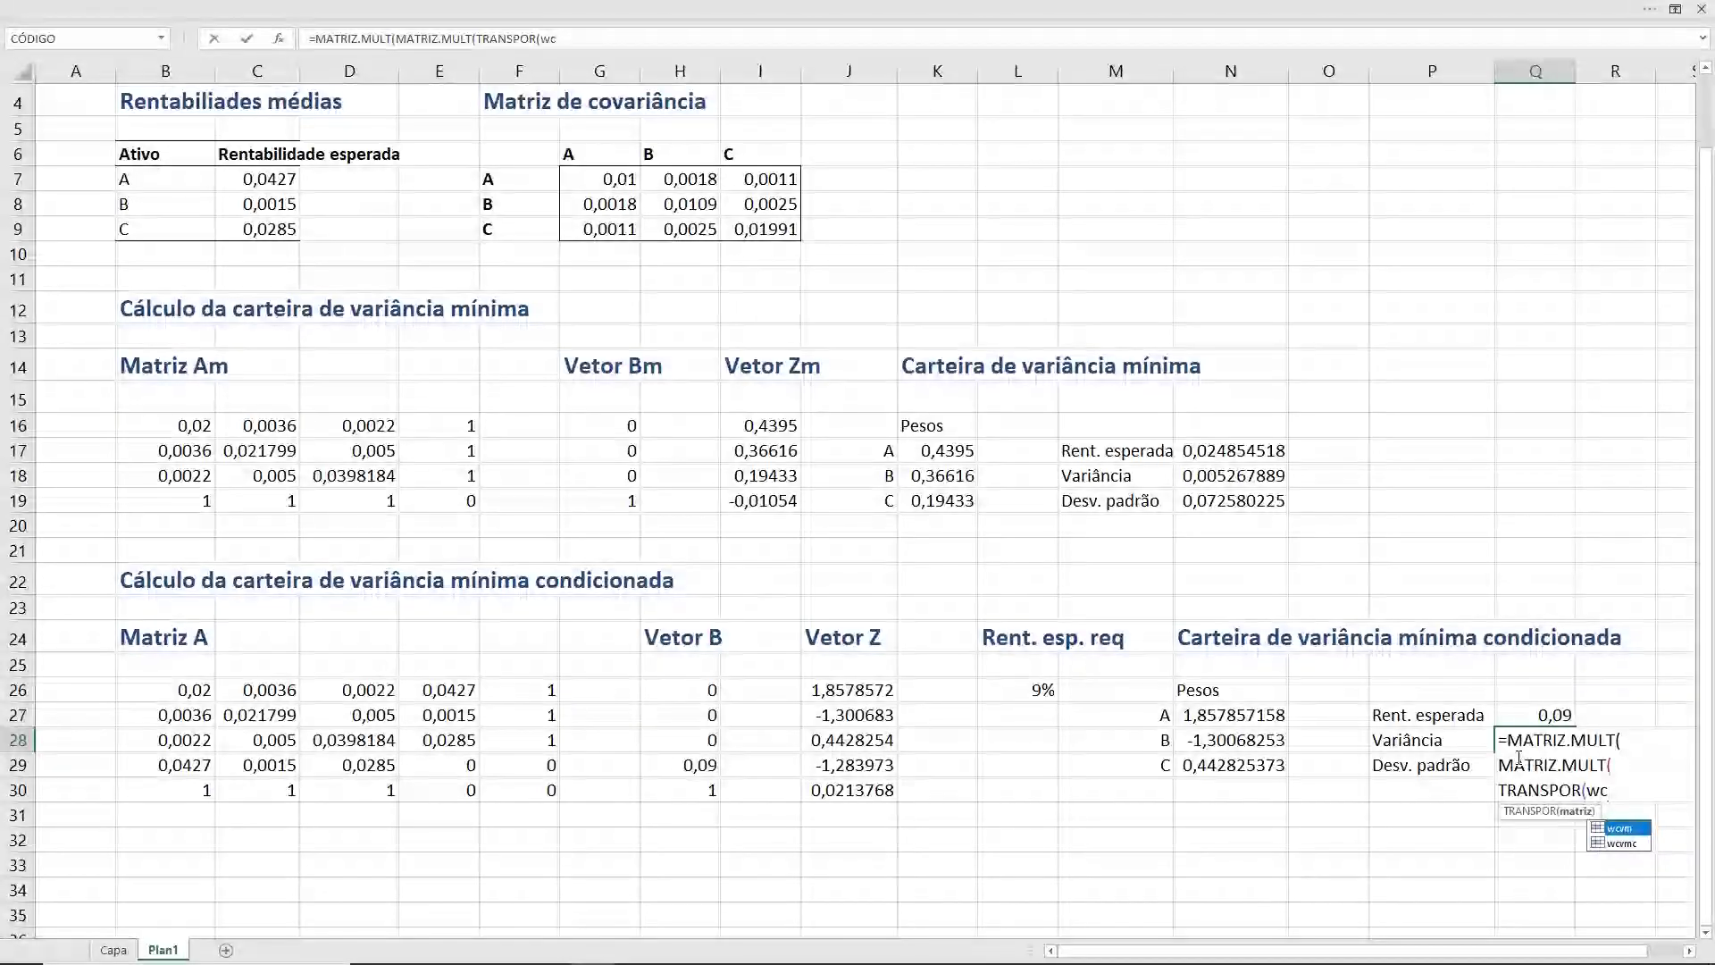
pyautogui.write('vmc')
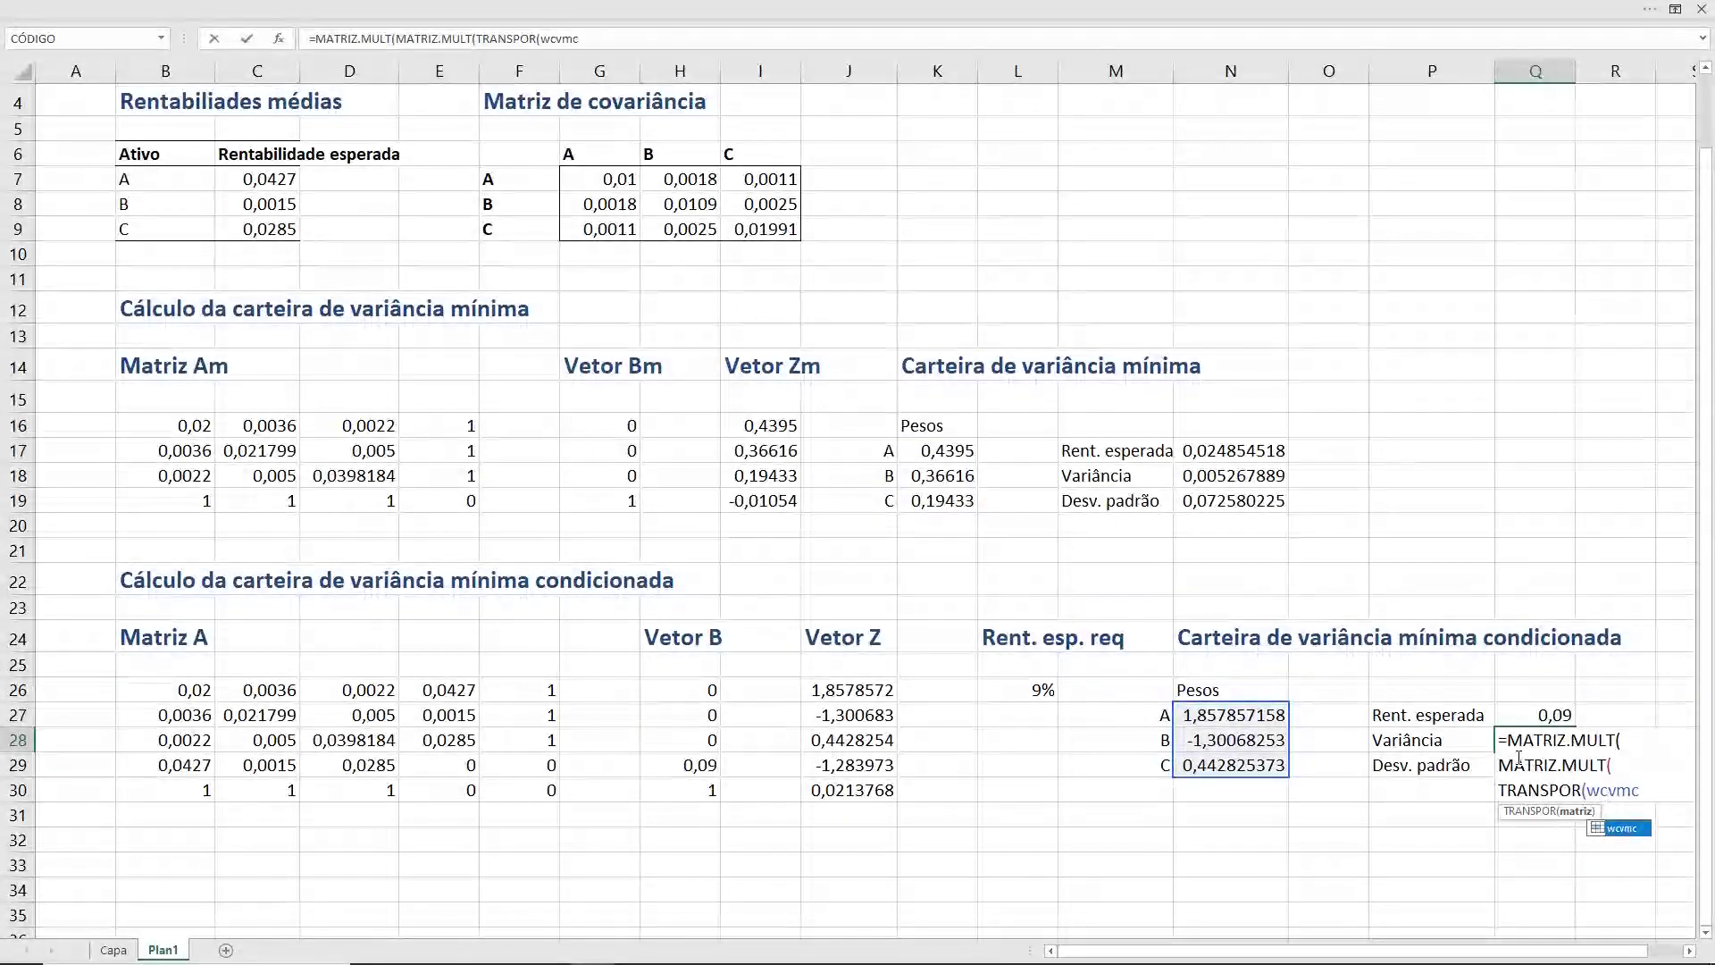
pyautogui.write(';')
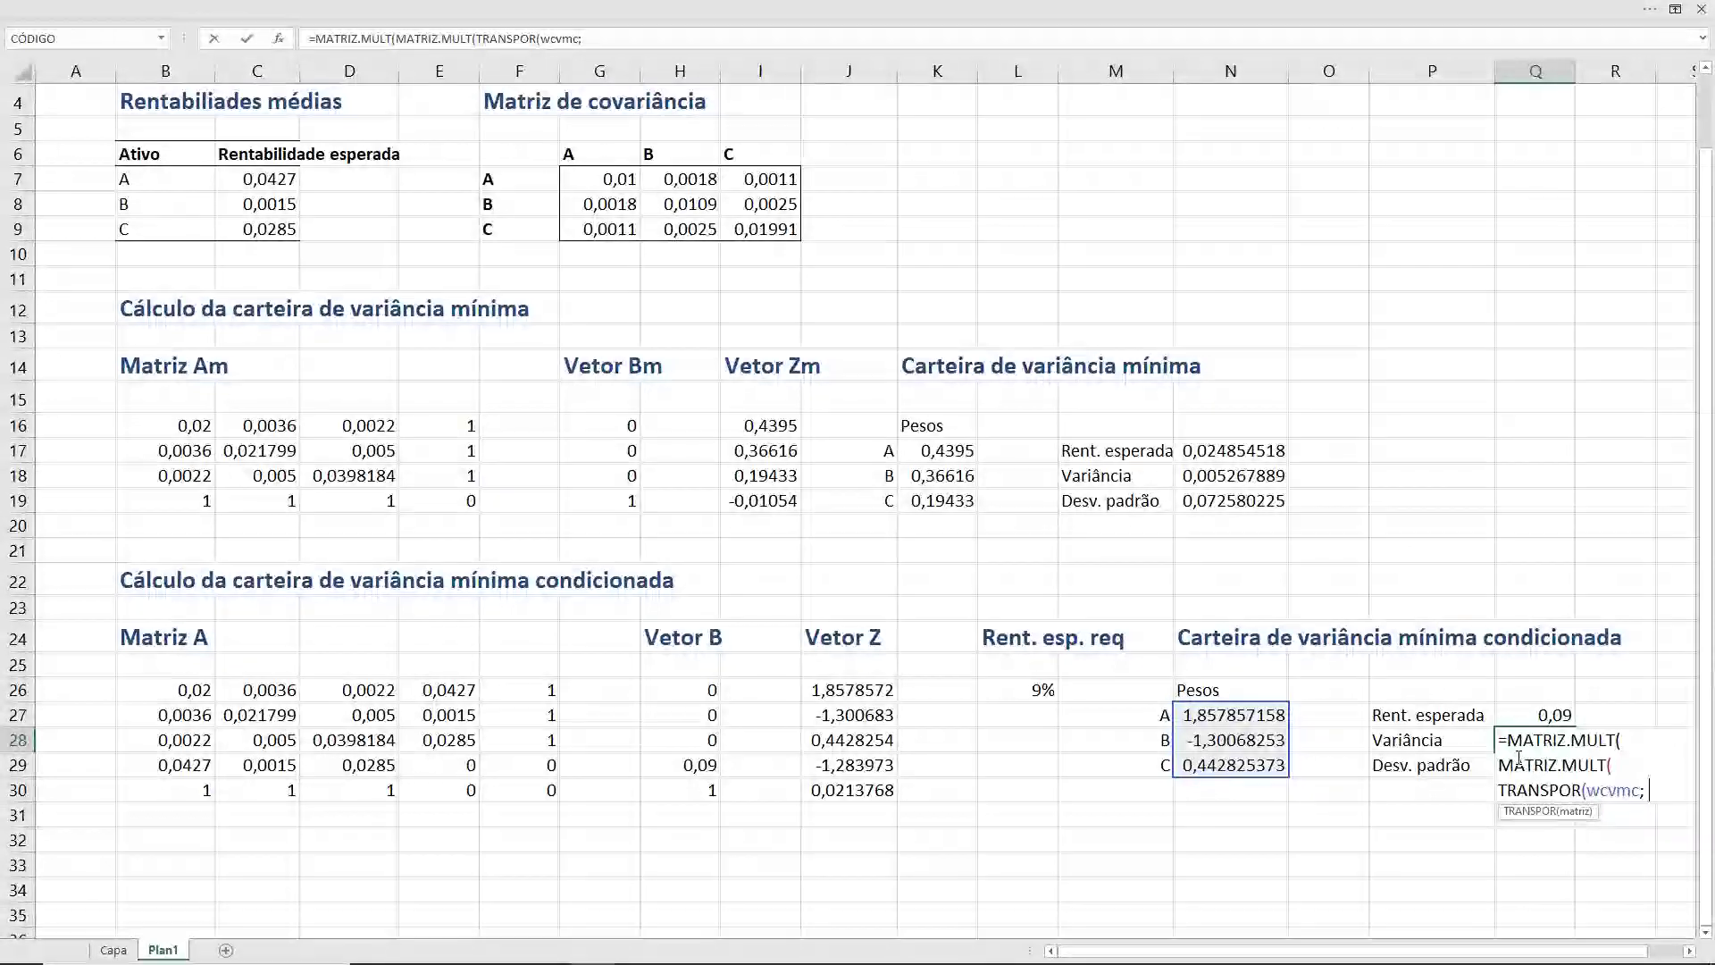
pyautogui.press('BackSpace')
pyautogui.write(')')
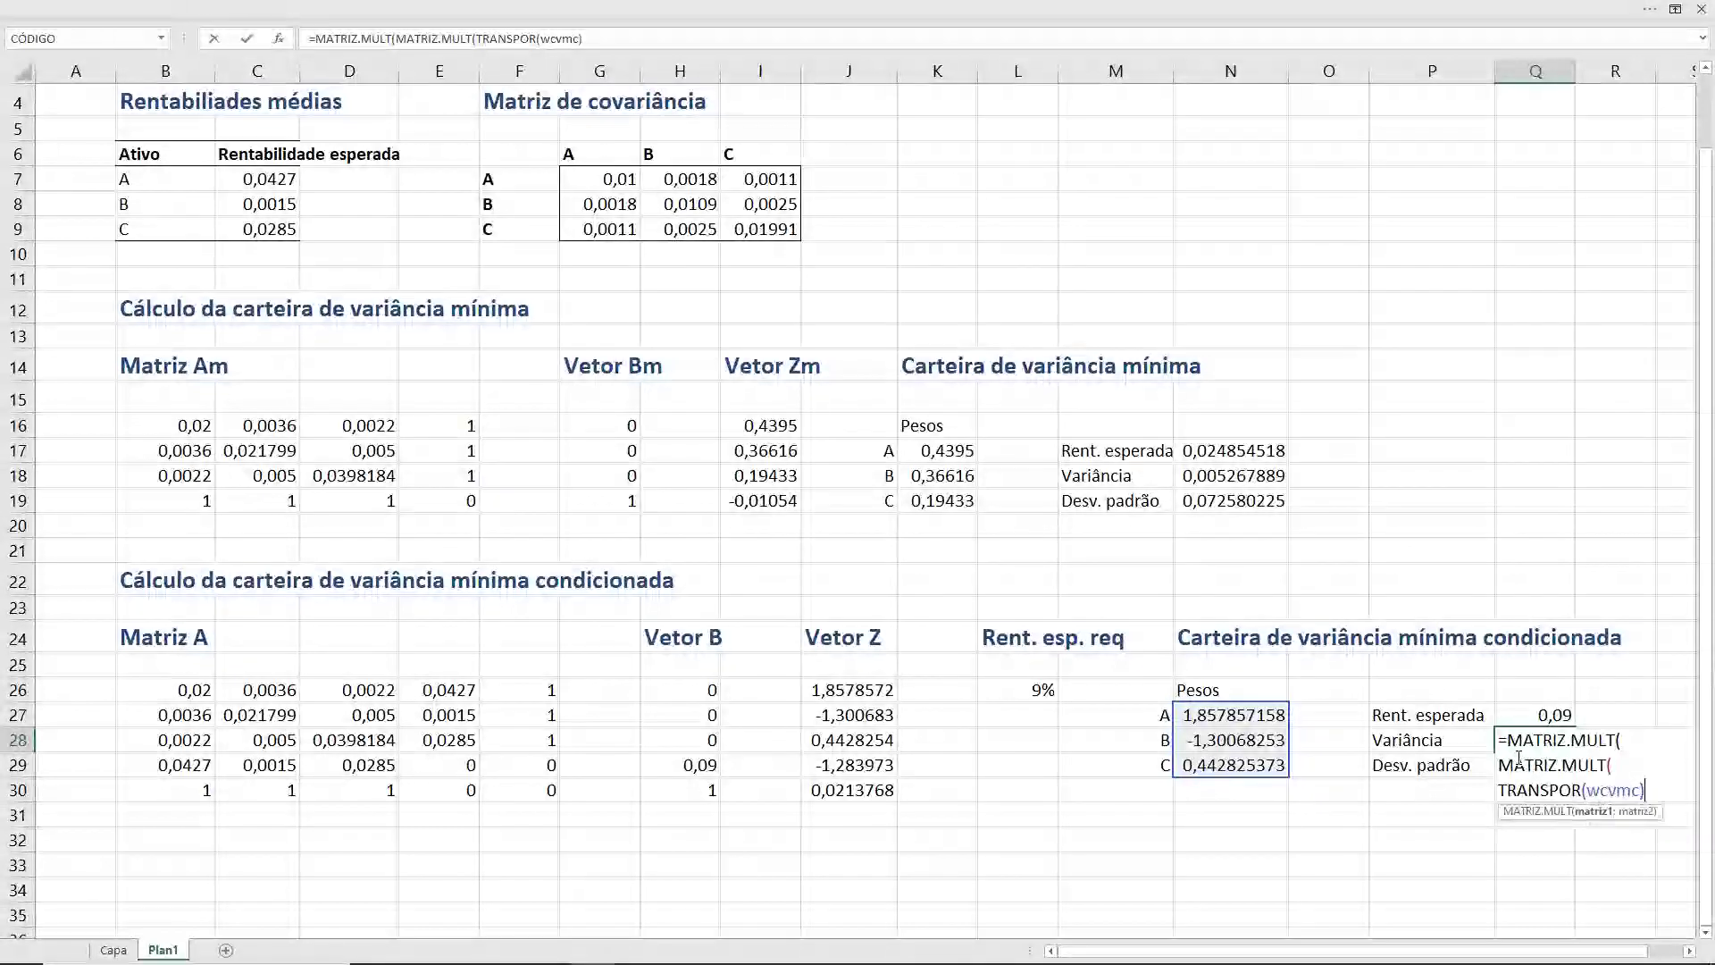
pyautogui.write(';')
pyautogui.write(' mc')
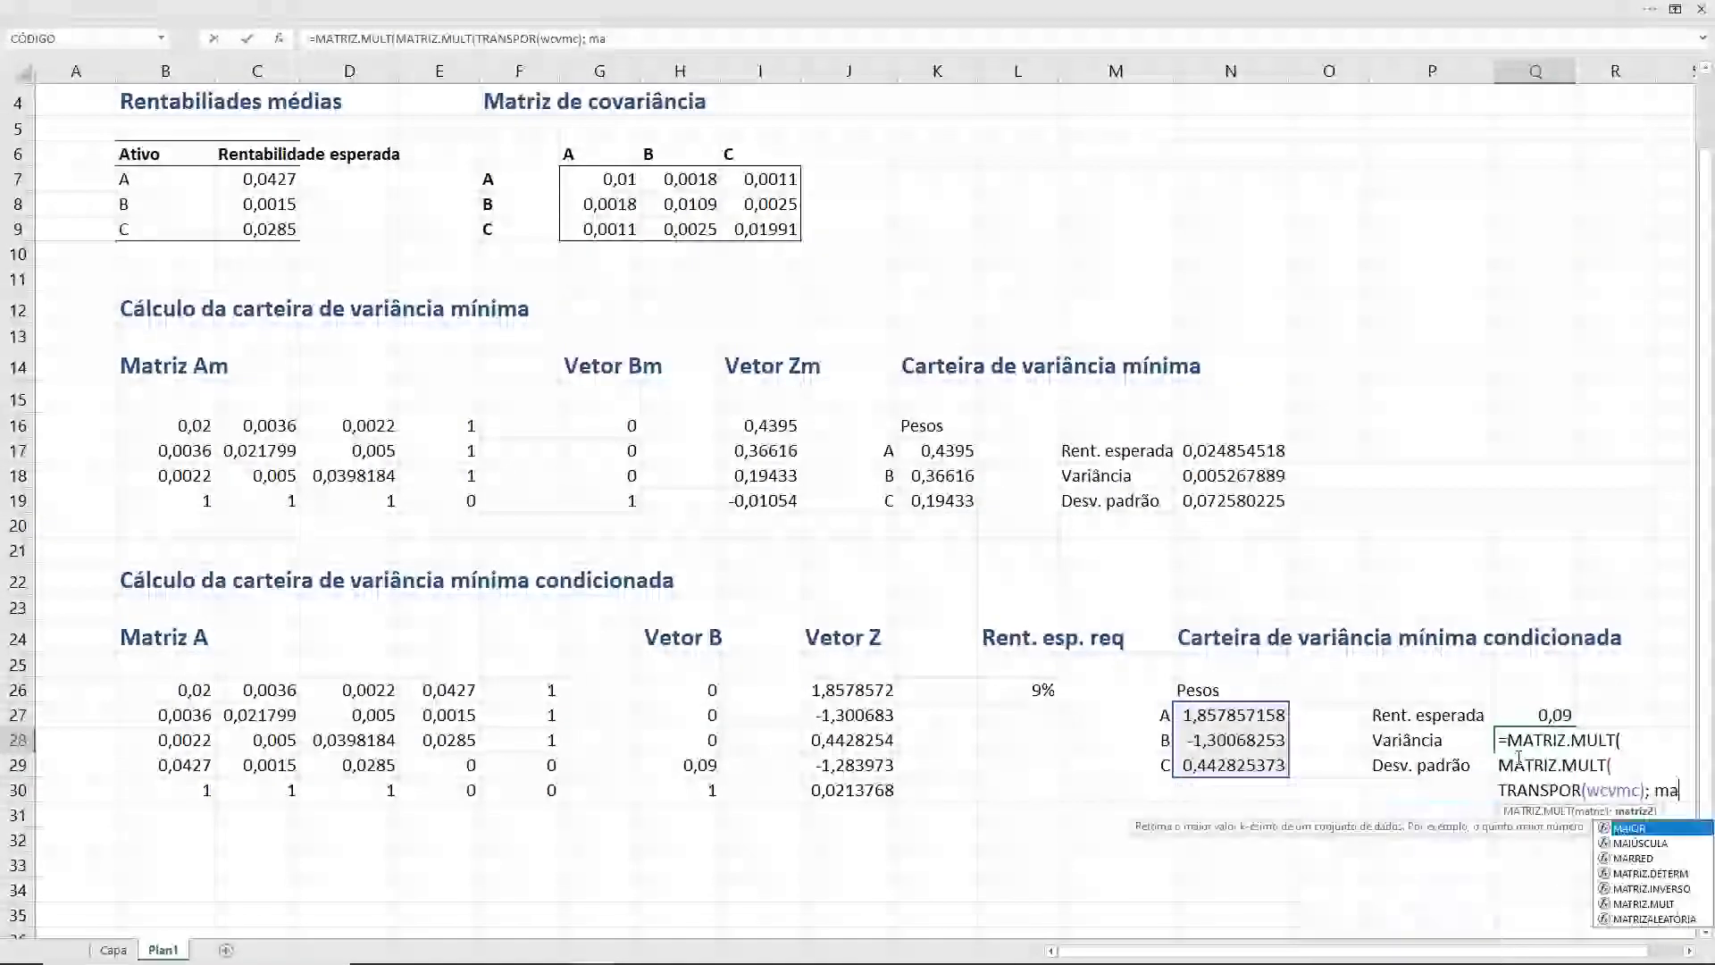
pyautogui.write('ov')
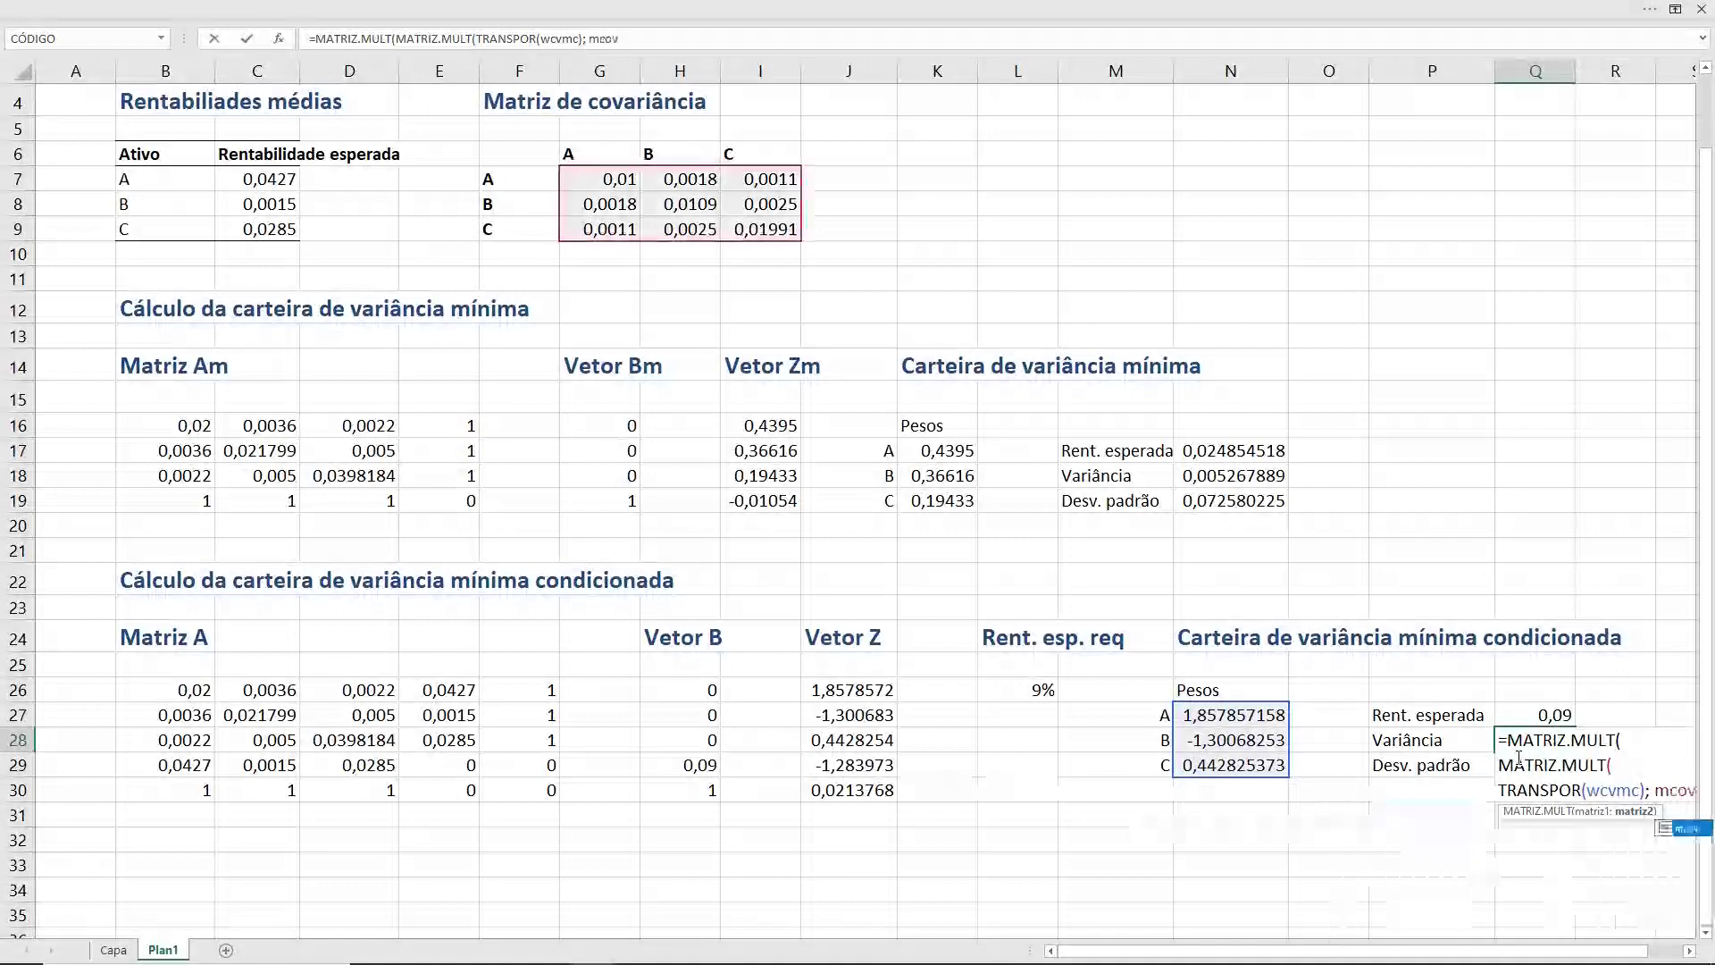
pyautogui.write('); ')
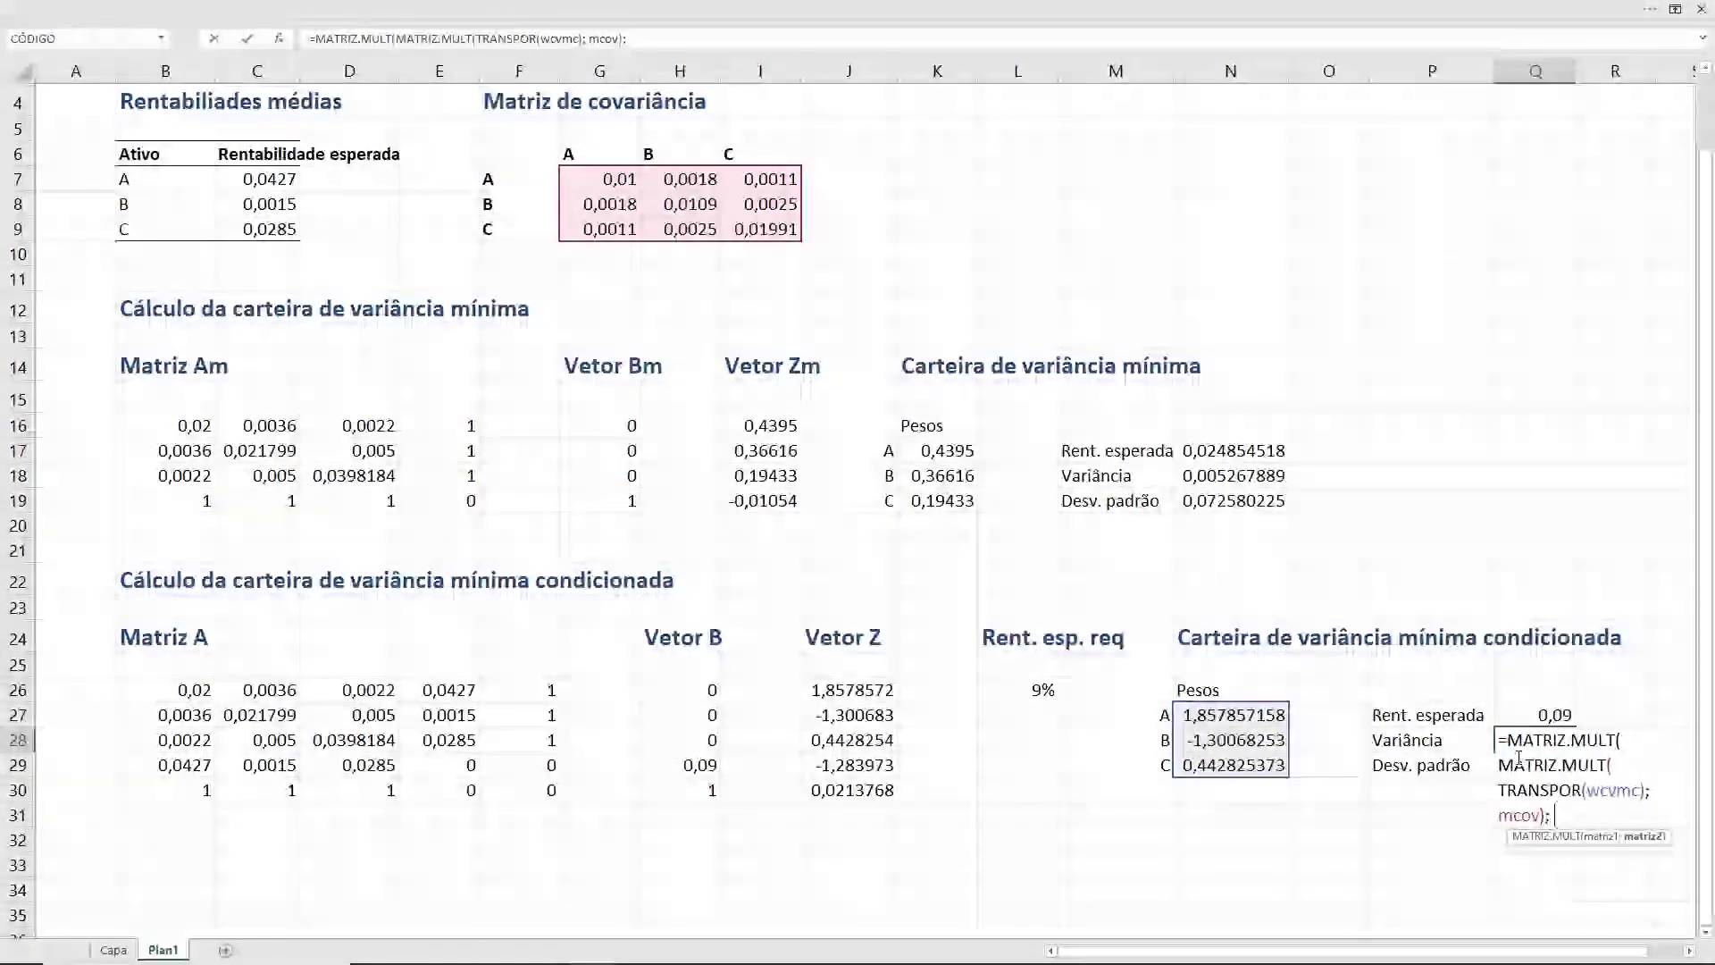
pyautogui.write('w')
pyautogui.press('BackSpace')
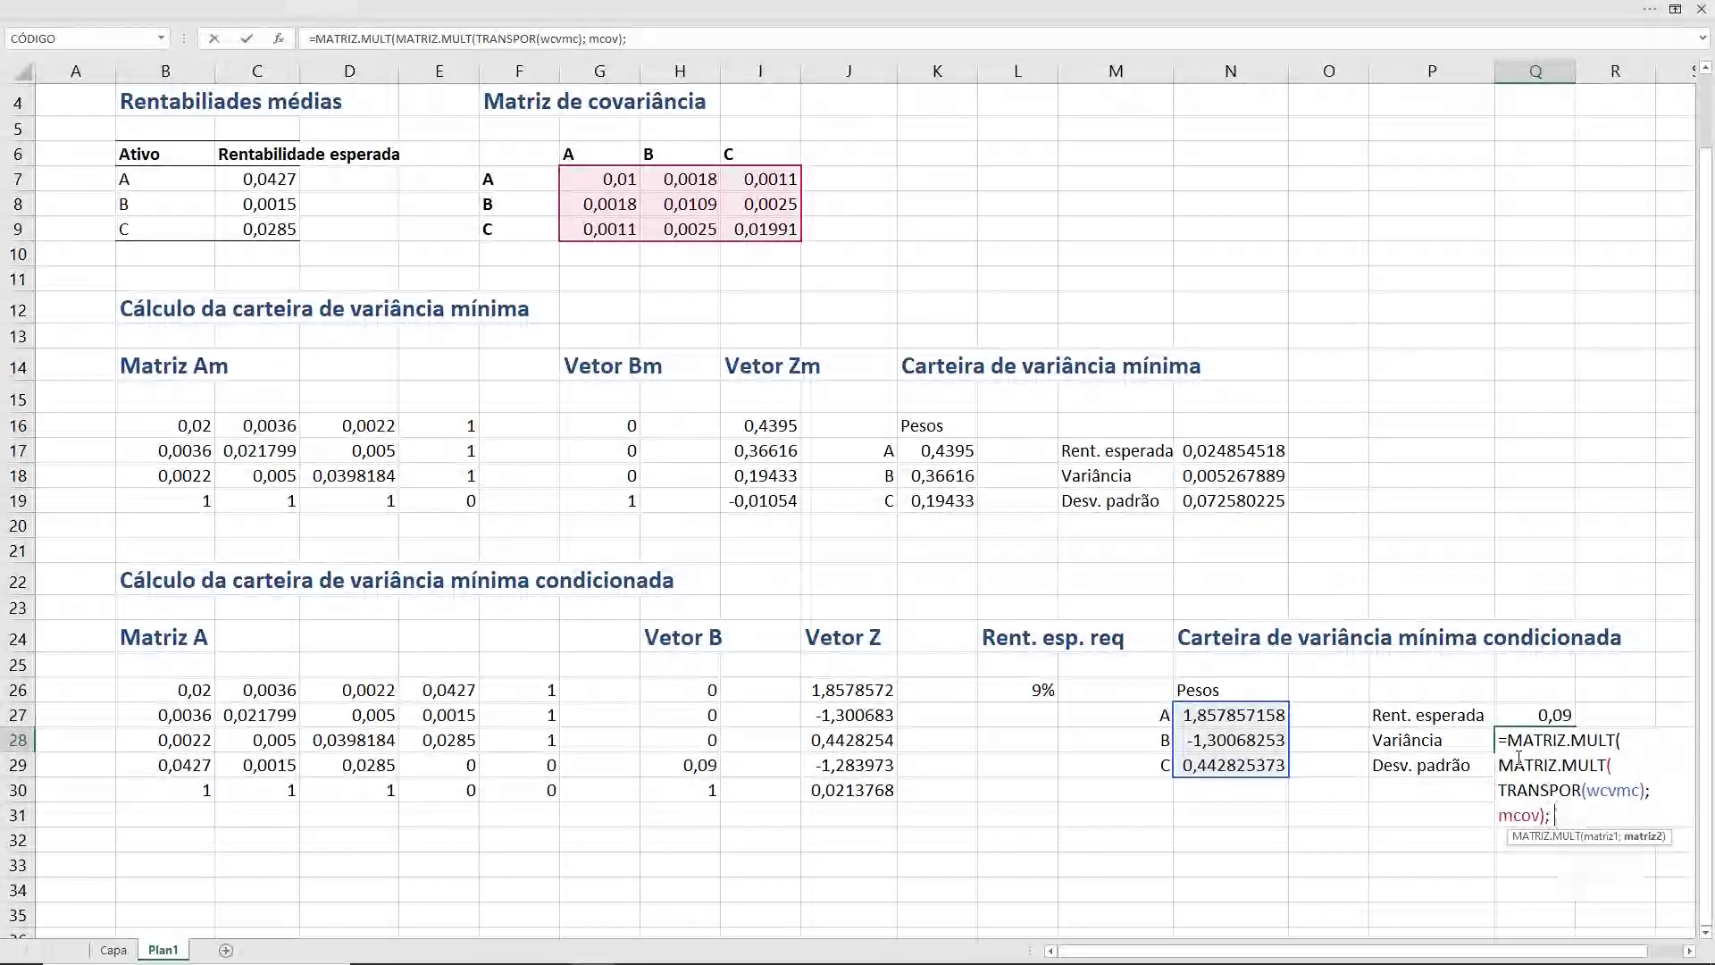
pyautogui.write('wcvmc')
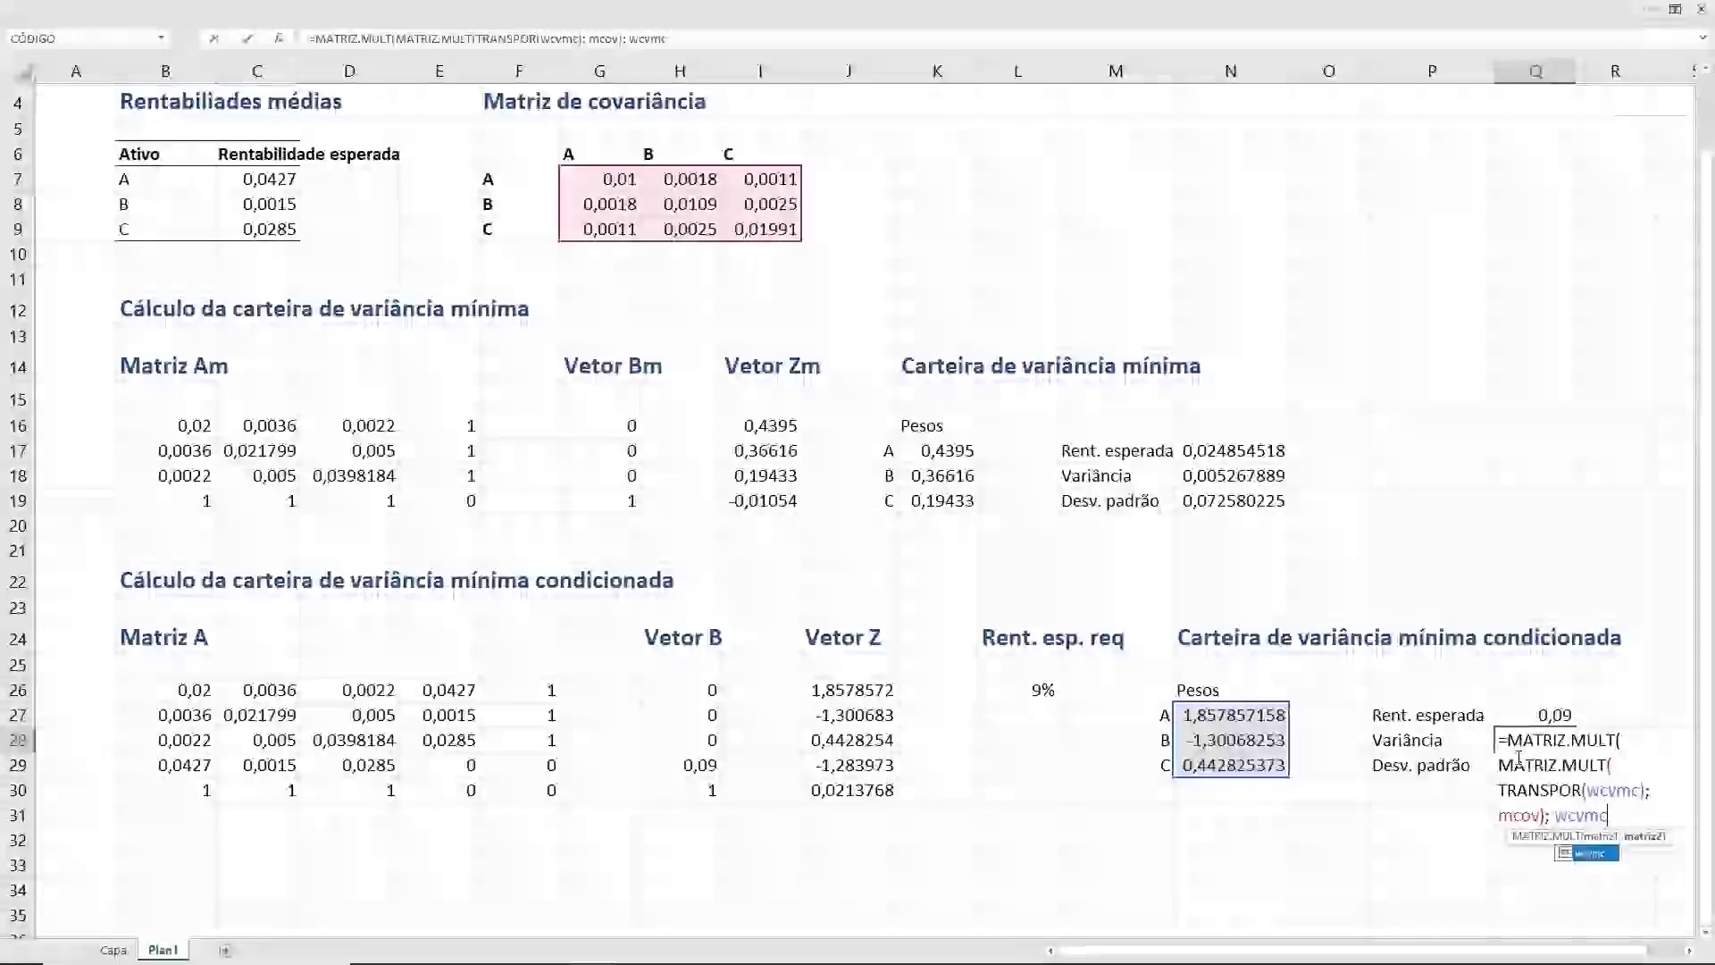
pyautogui.write(')')
pyautogui.press('Return')
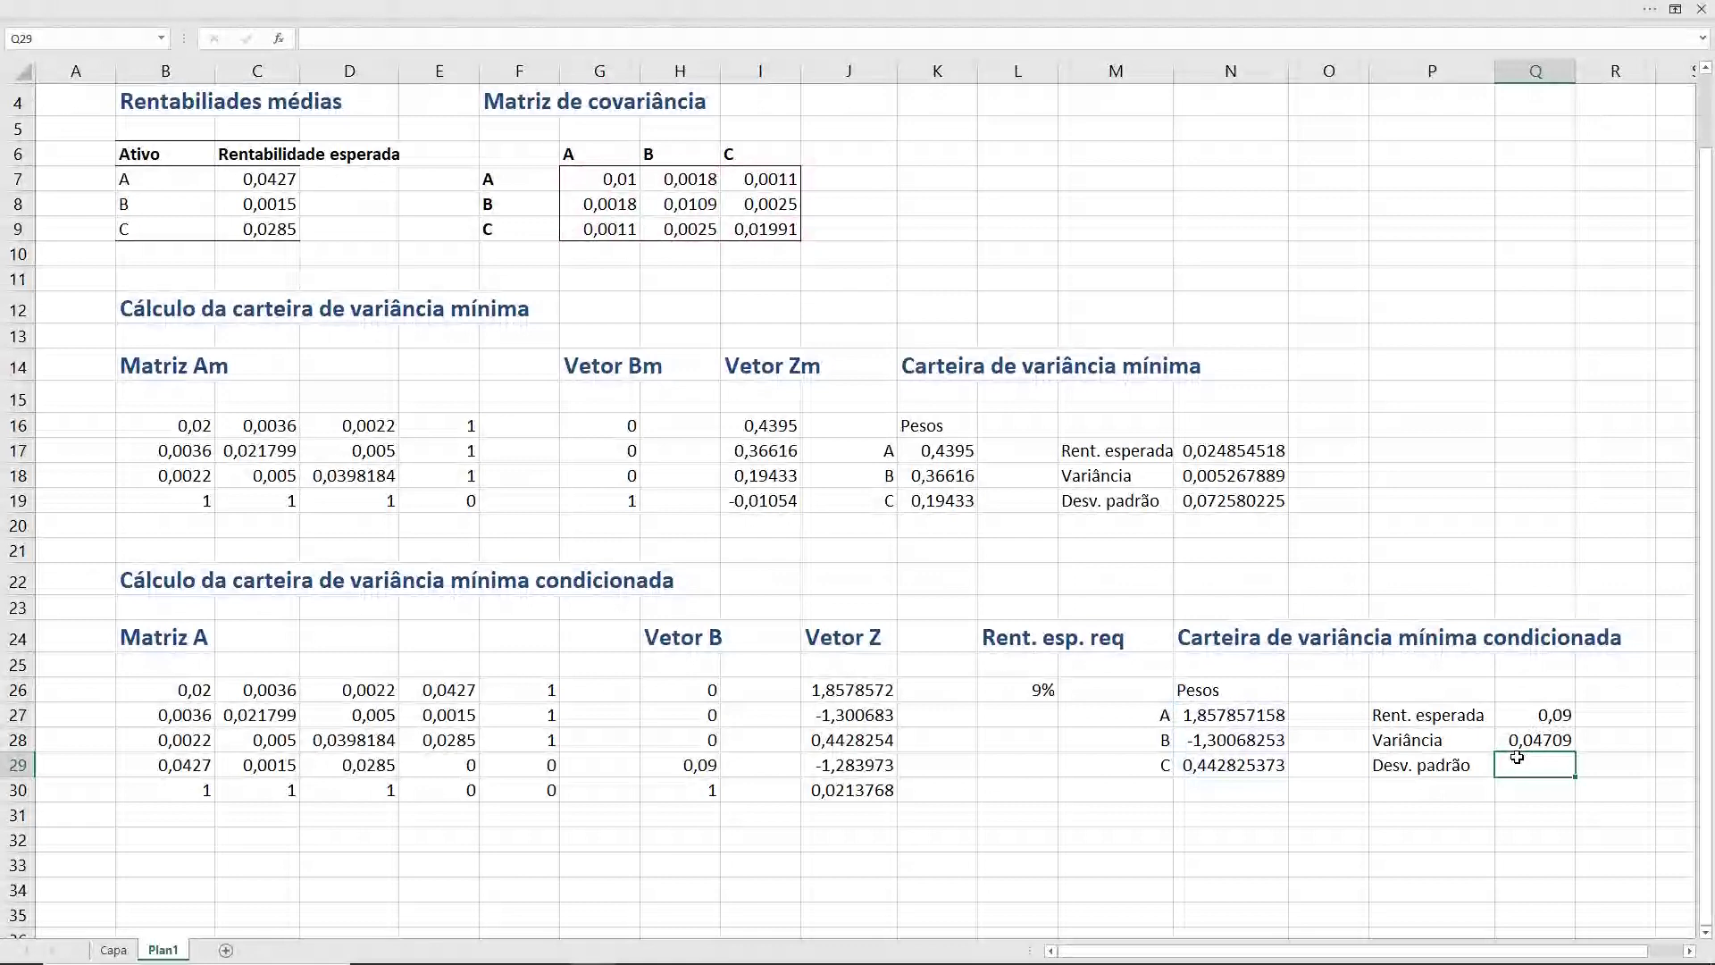
pyautogui.press('Up')
pyautogui.press('Up')
pyautogui.press('Left')
pyautogui.press('Left')
pyautogui.press('Left')
pyautogui.press('Left')
pyautogui.press('Left')
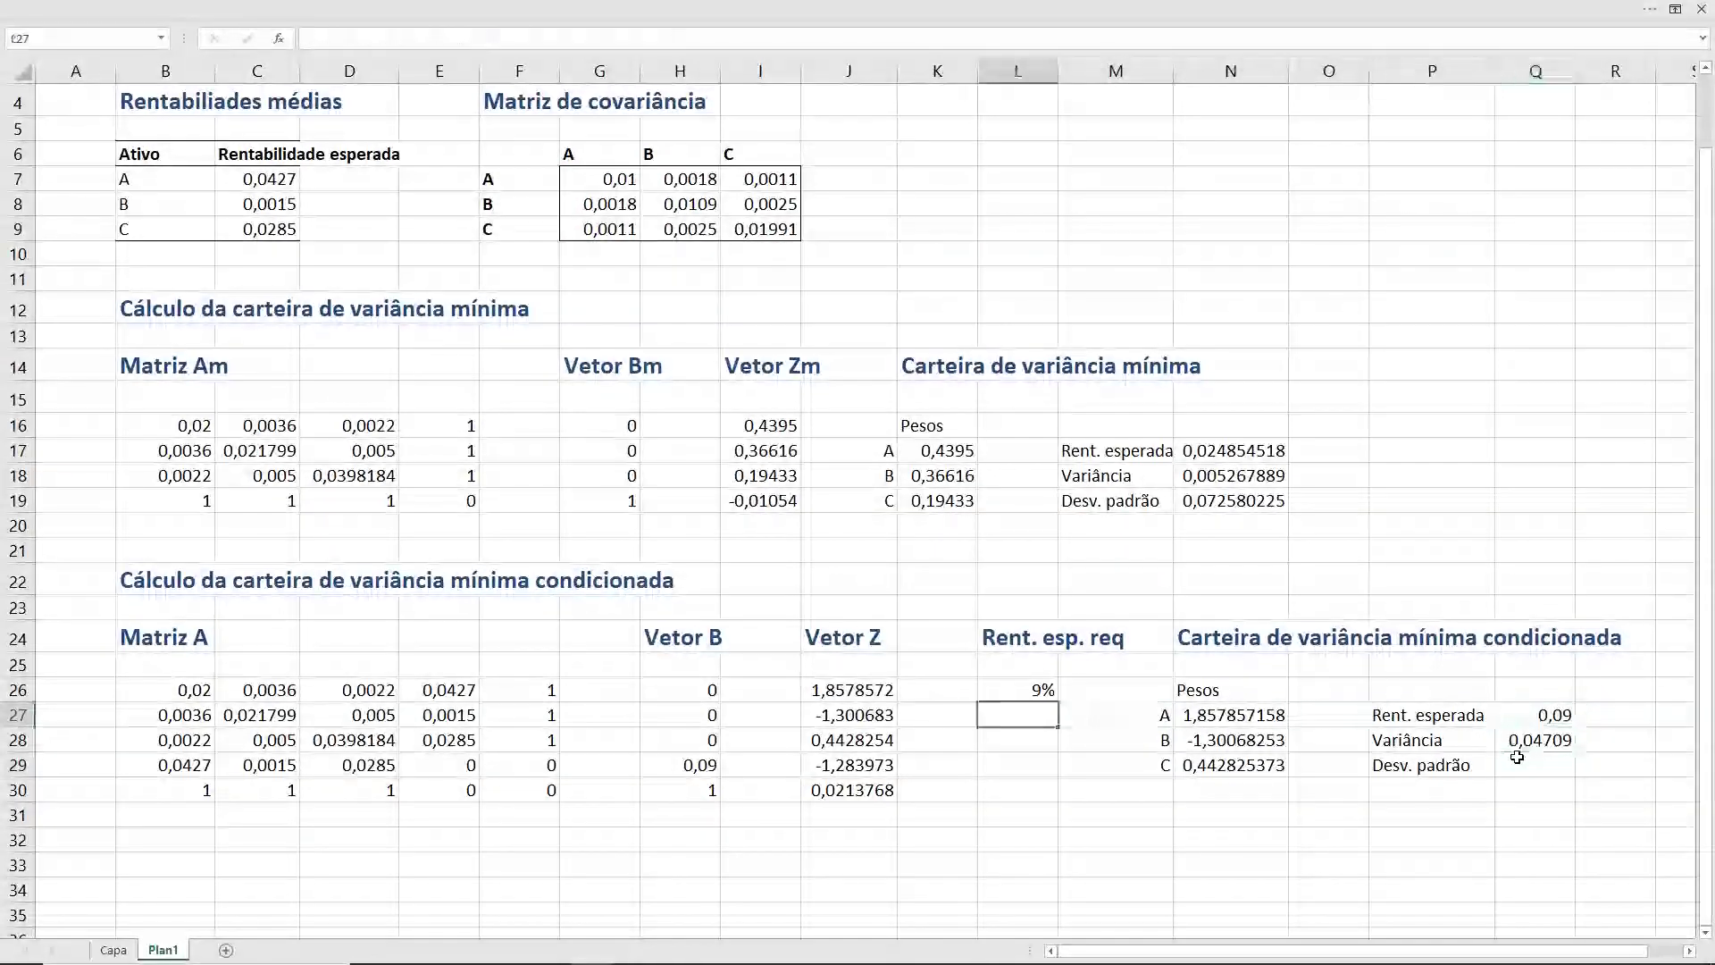
pyautogui.press('Up')
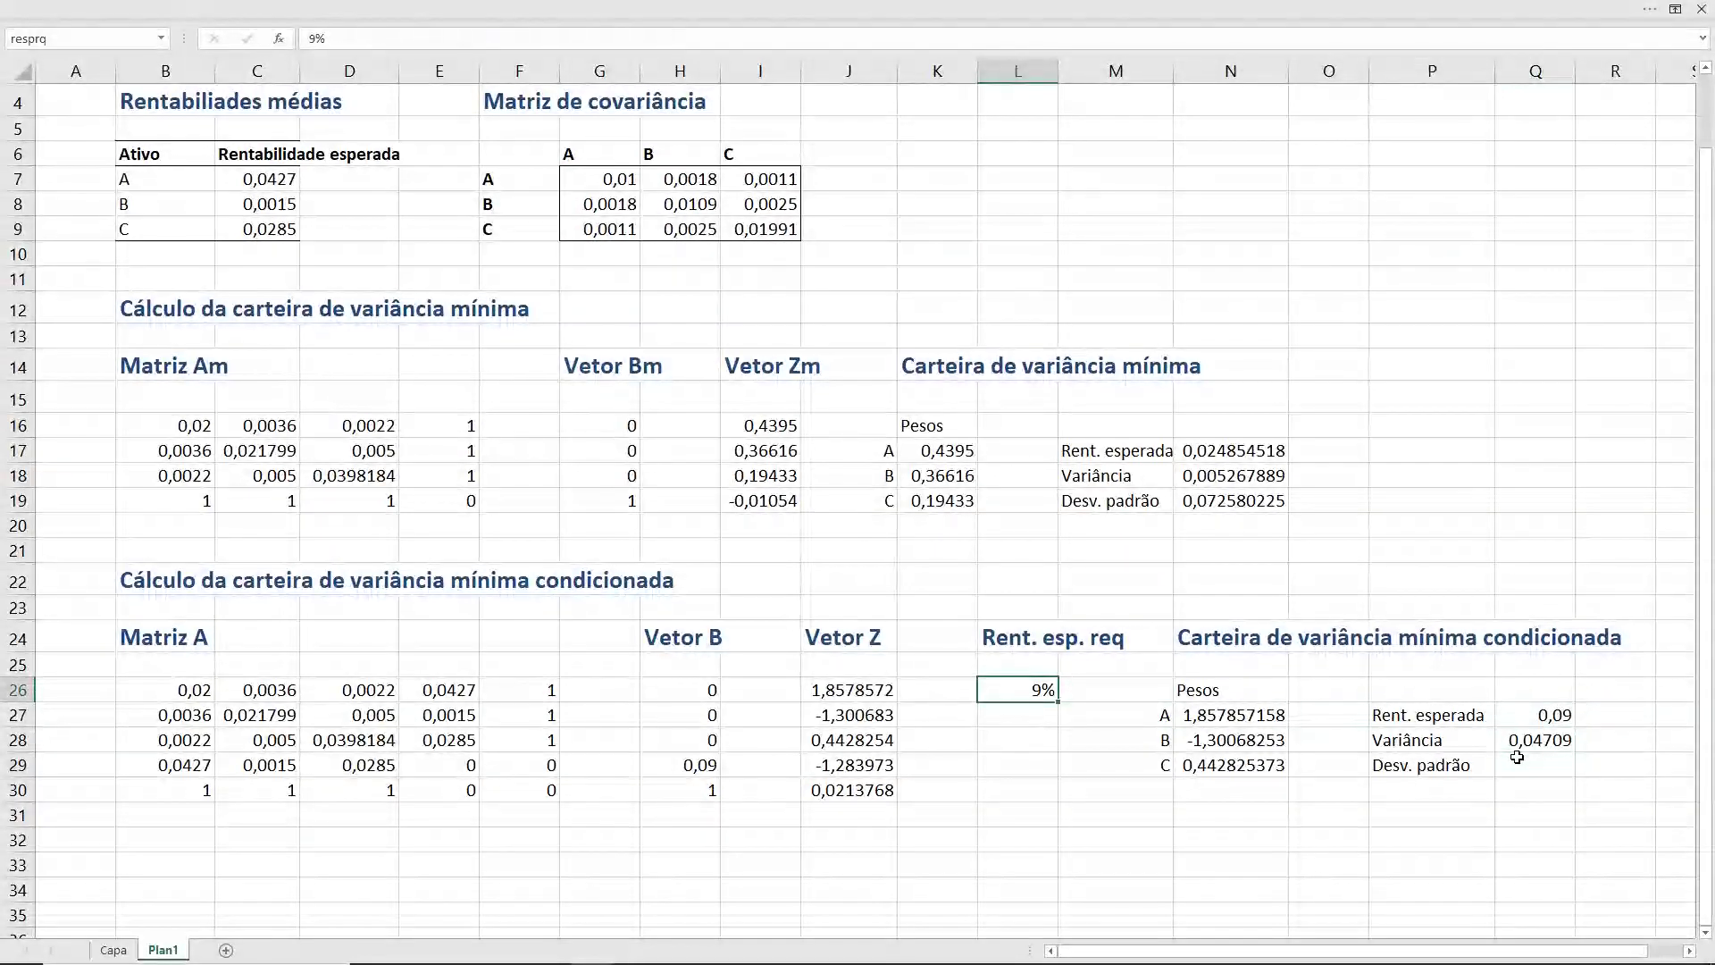
pyautogui.press('Right')
pyautogui.press('Right')
pyautogui.press('Right')
pyautogui.press('Right')
pyautogui.press('Right')
pyautogui.press('Down')
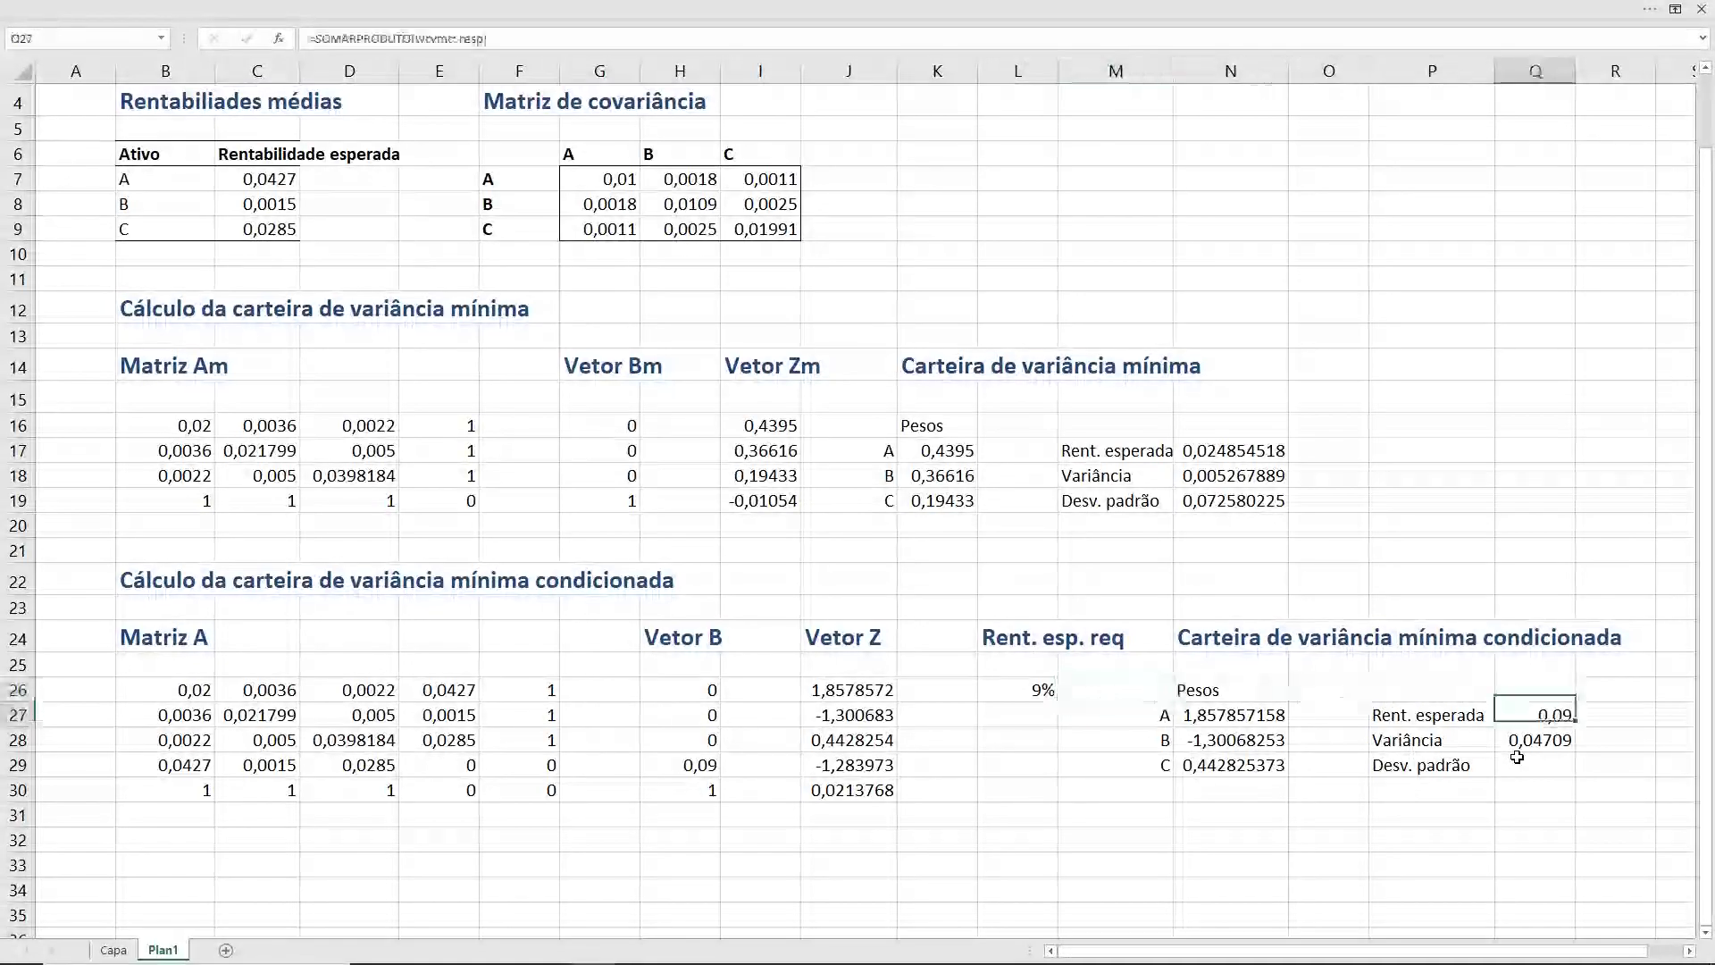
pyautogui.press('Down')
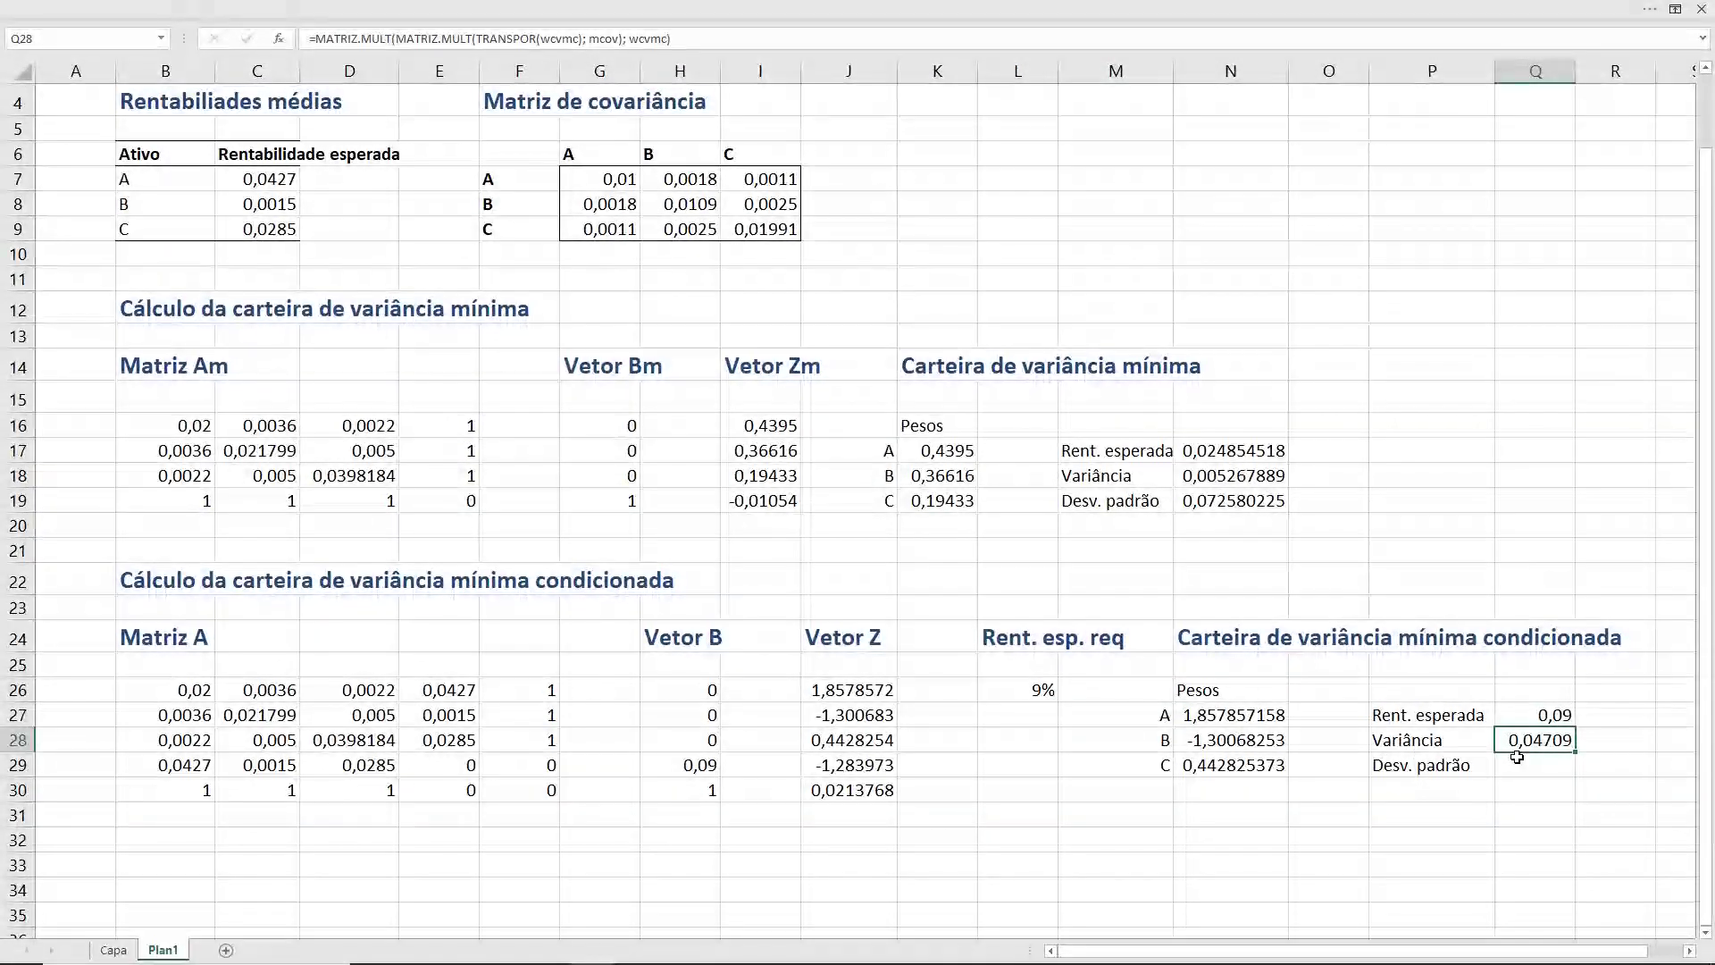
pyautogui.click(1517, 756)
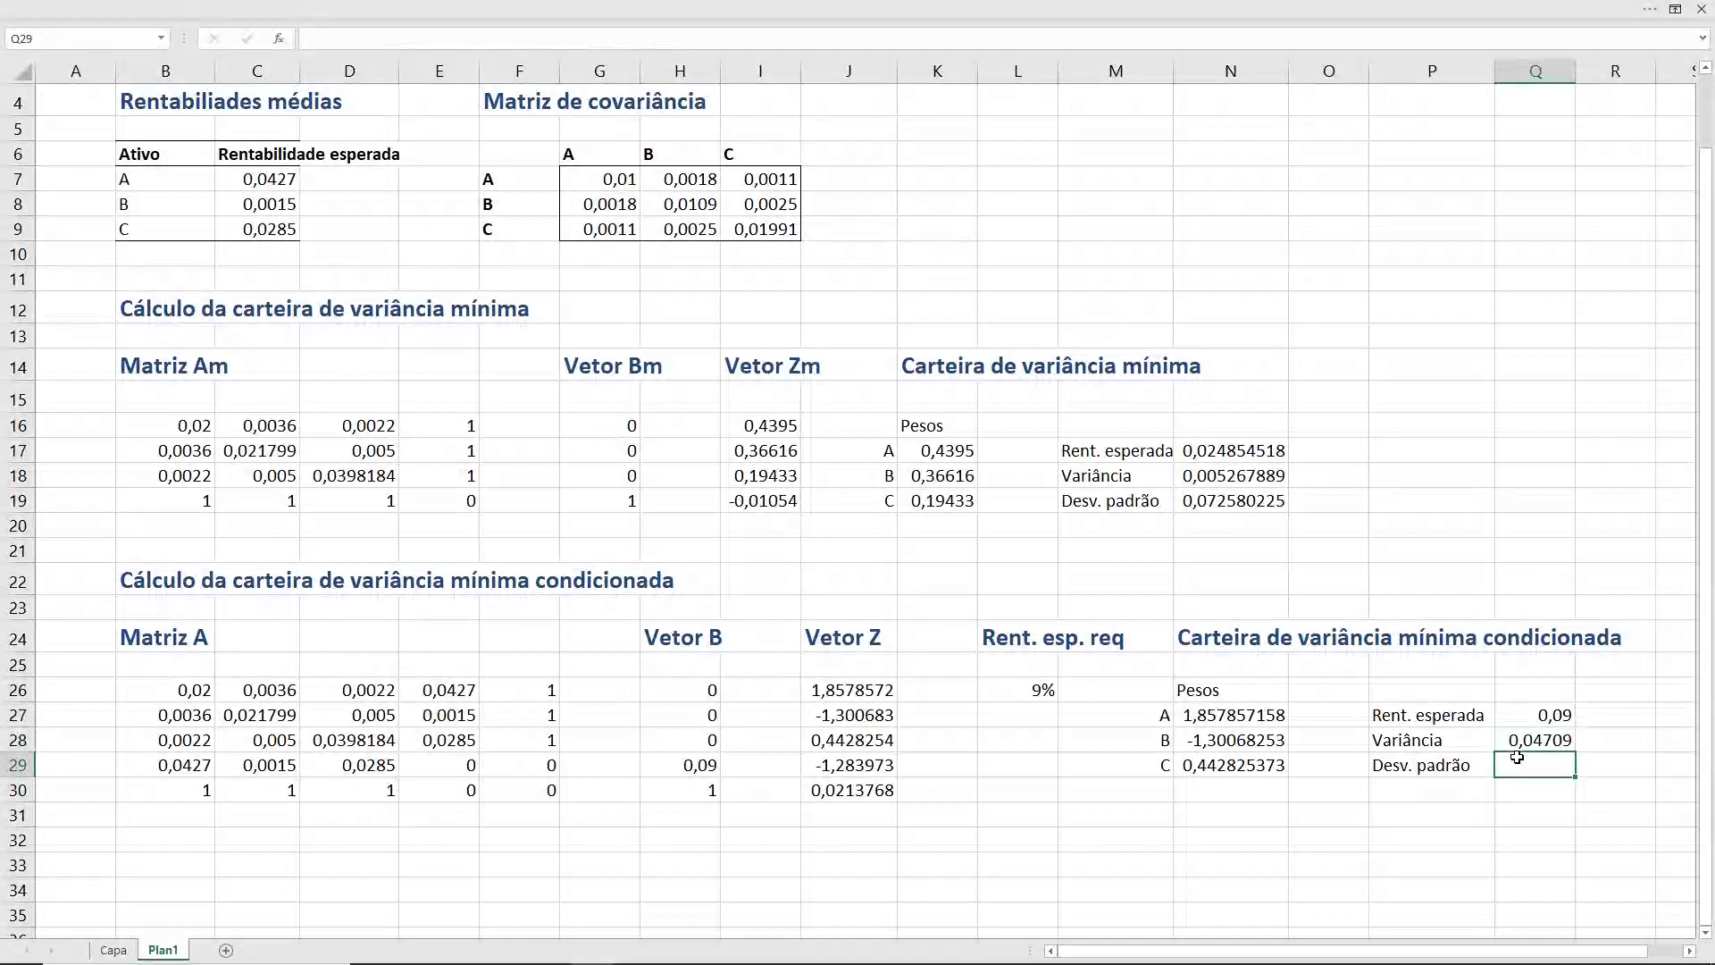
# - Enter =RAIZ(Q28) in Q29 for a standard deviation of 0,217
pyautogui.write('=ra')
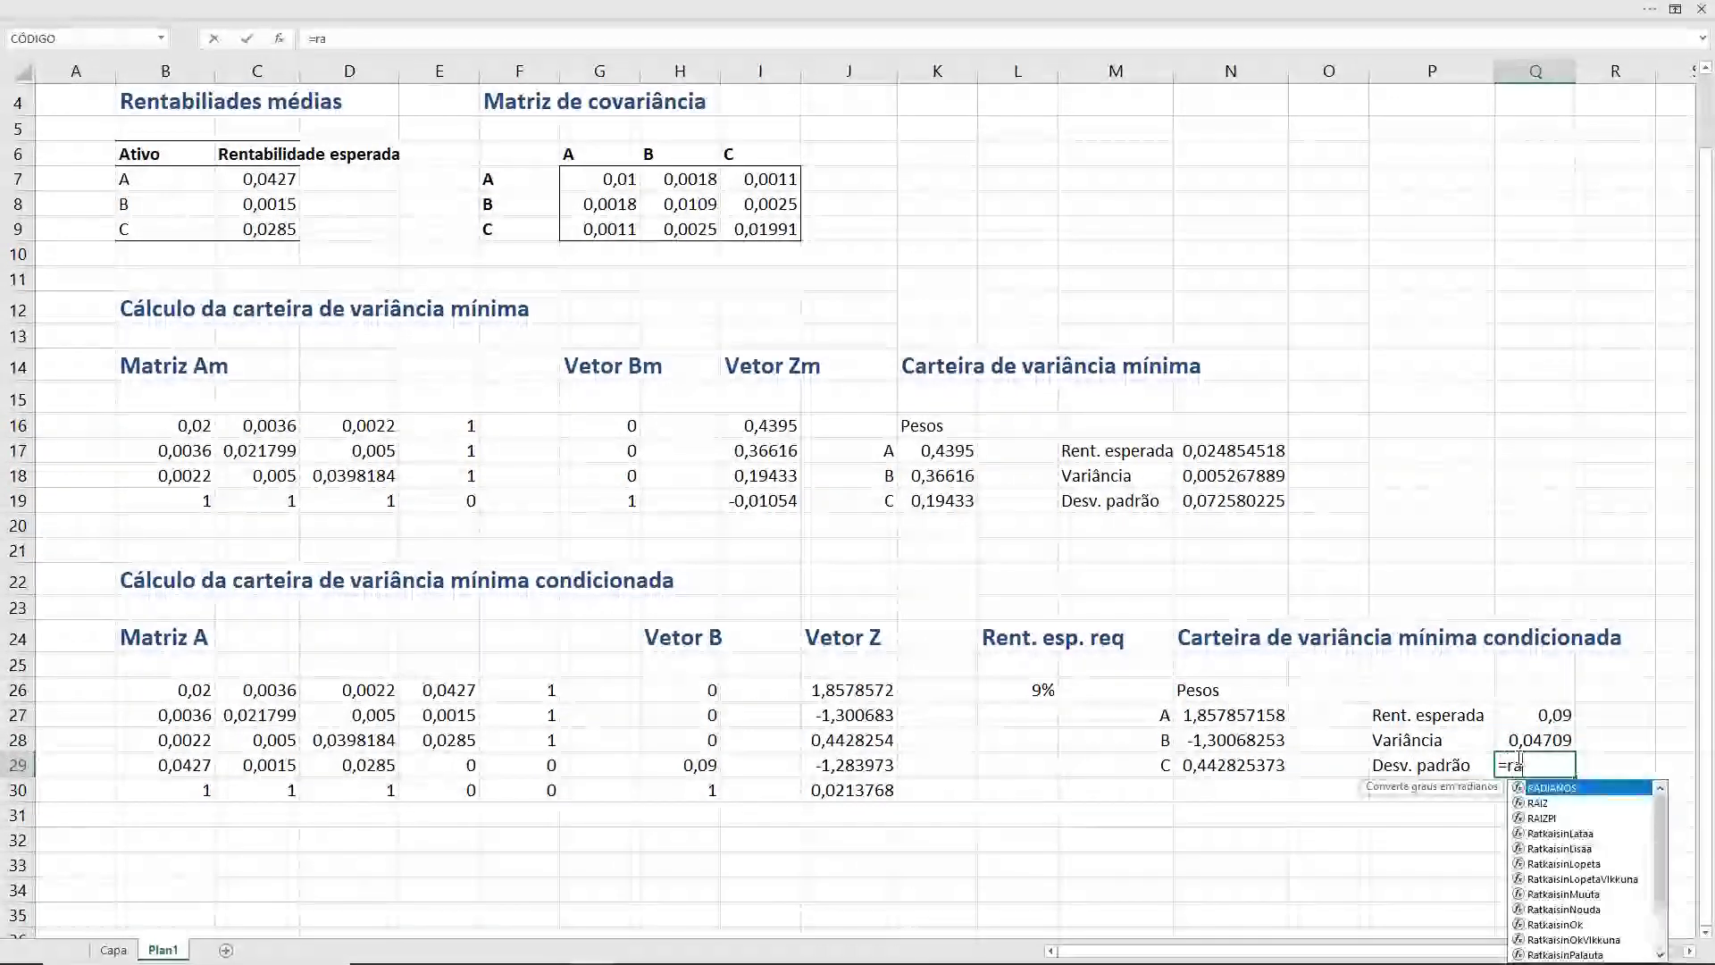
pyautogui.write('iz(')
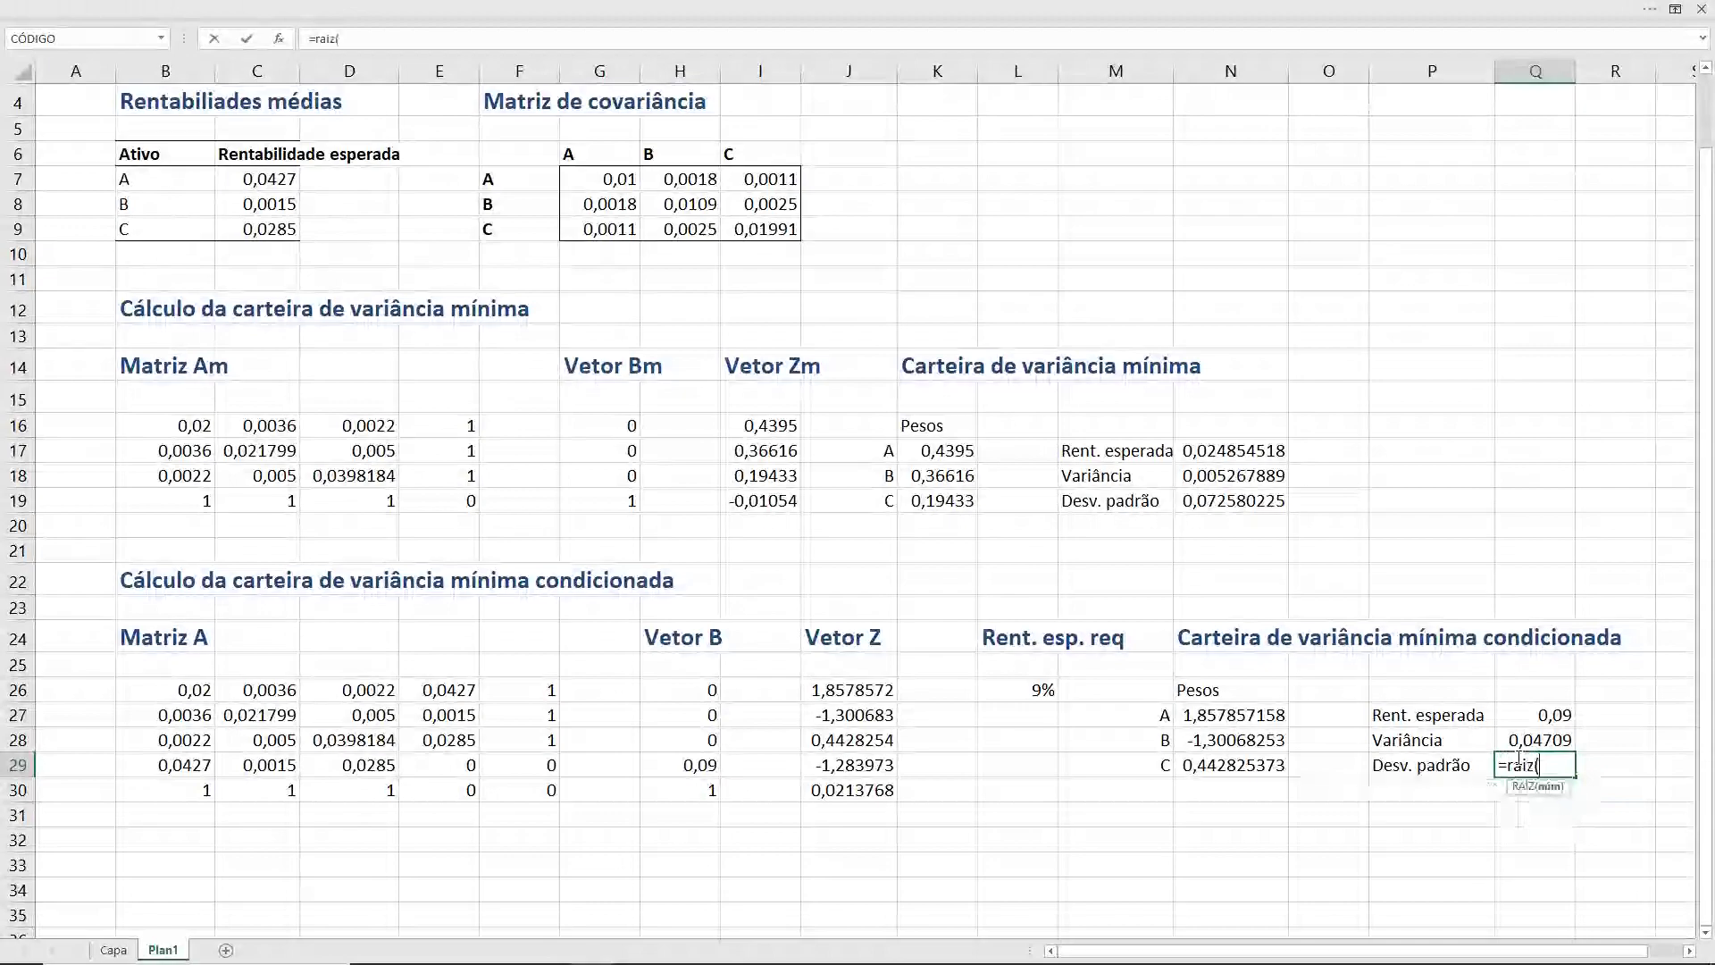
pyautogui.press('Up')
pyautogui.write(')')
pyautogui.press('Return')
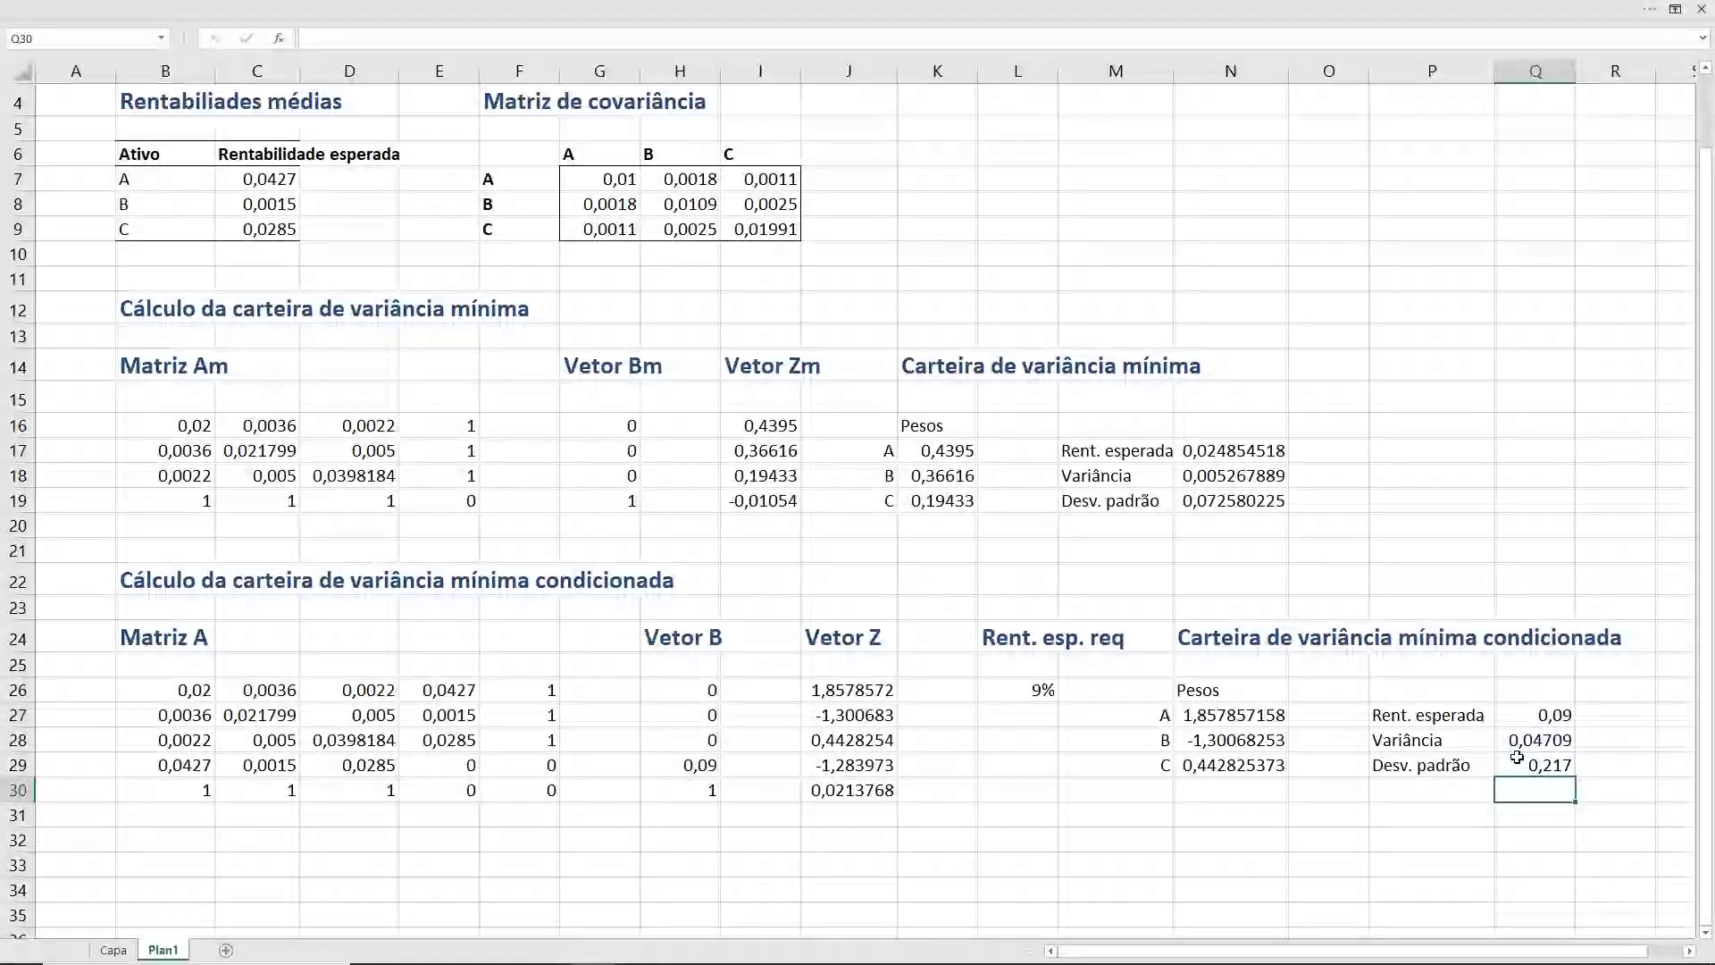
pyautogui.press('Down')
pyautogui.press('Down')
pyautogui.press('Left')
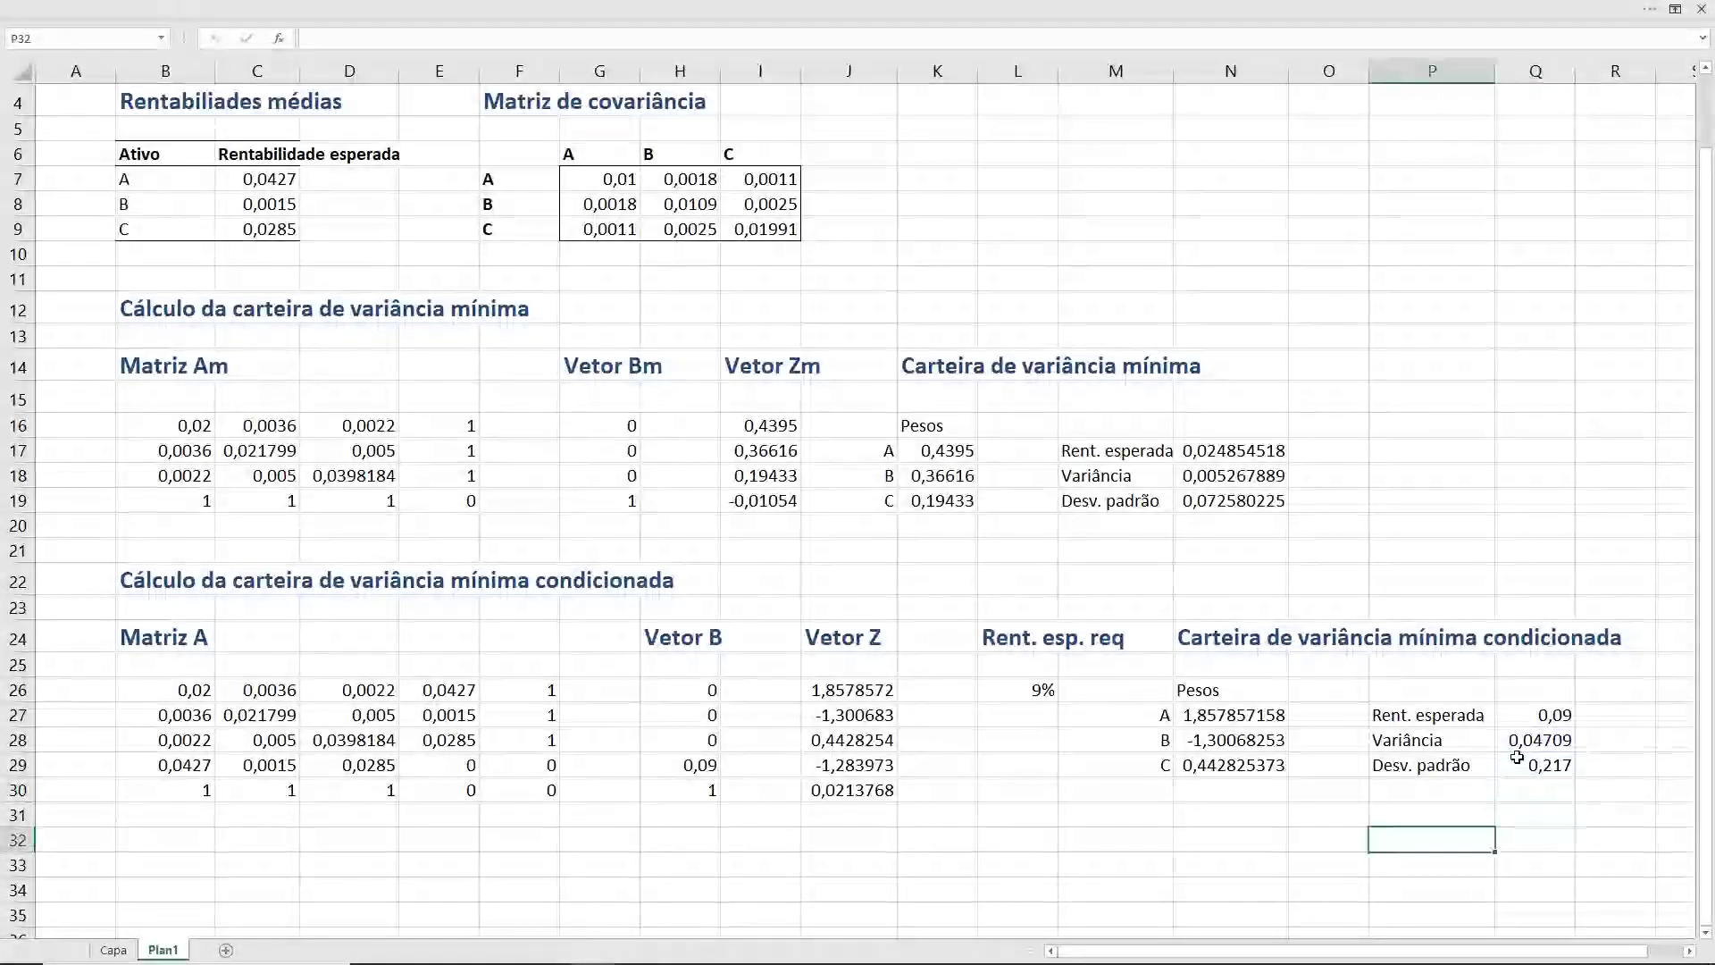
pyautogui.press('Left')
pyautogui.press('Left')
pyautogui.press('Left')
pyautogui.press('Left')
pyautogui.press('Left')
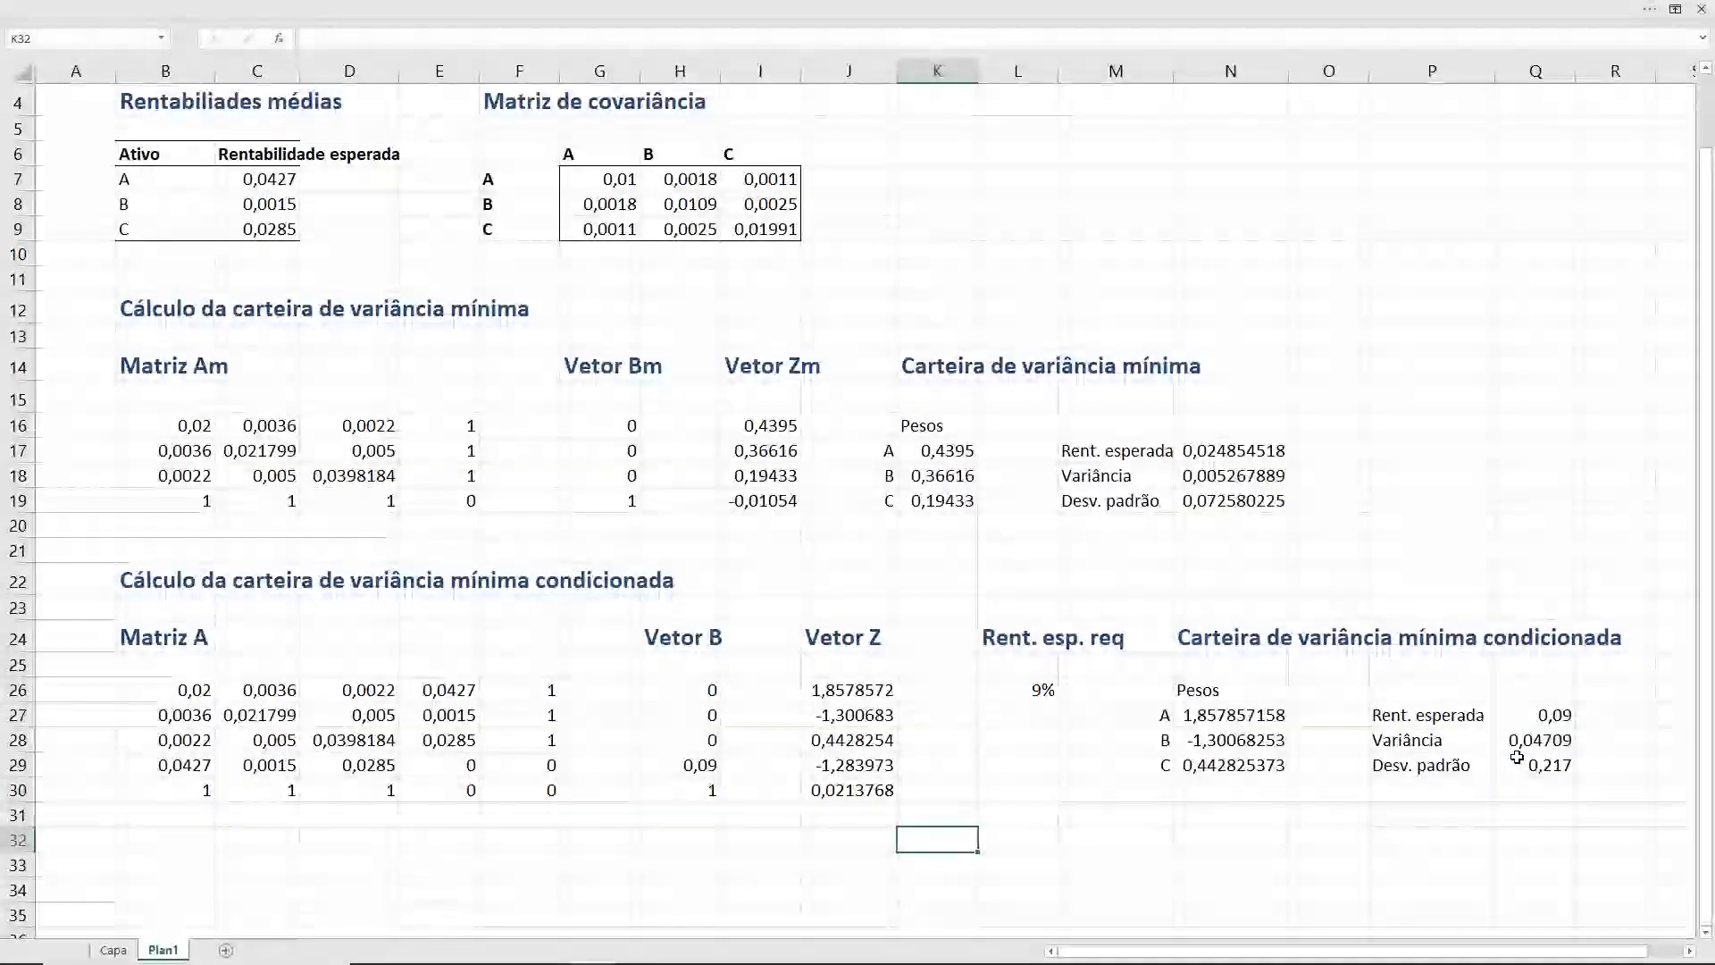
pyautogui.press('Up')
pyautogui.press('Up')
pyautogui.press('Up')
pyautogui.press('Up')
pyautogui.press('Up')
pyautogui.press('Up')
pyautogui.press('Right')
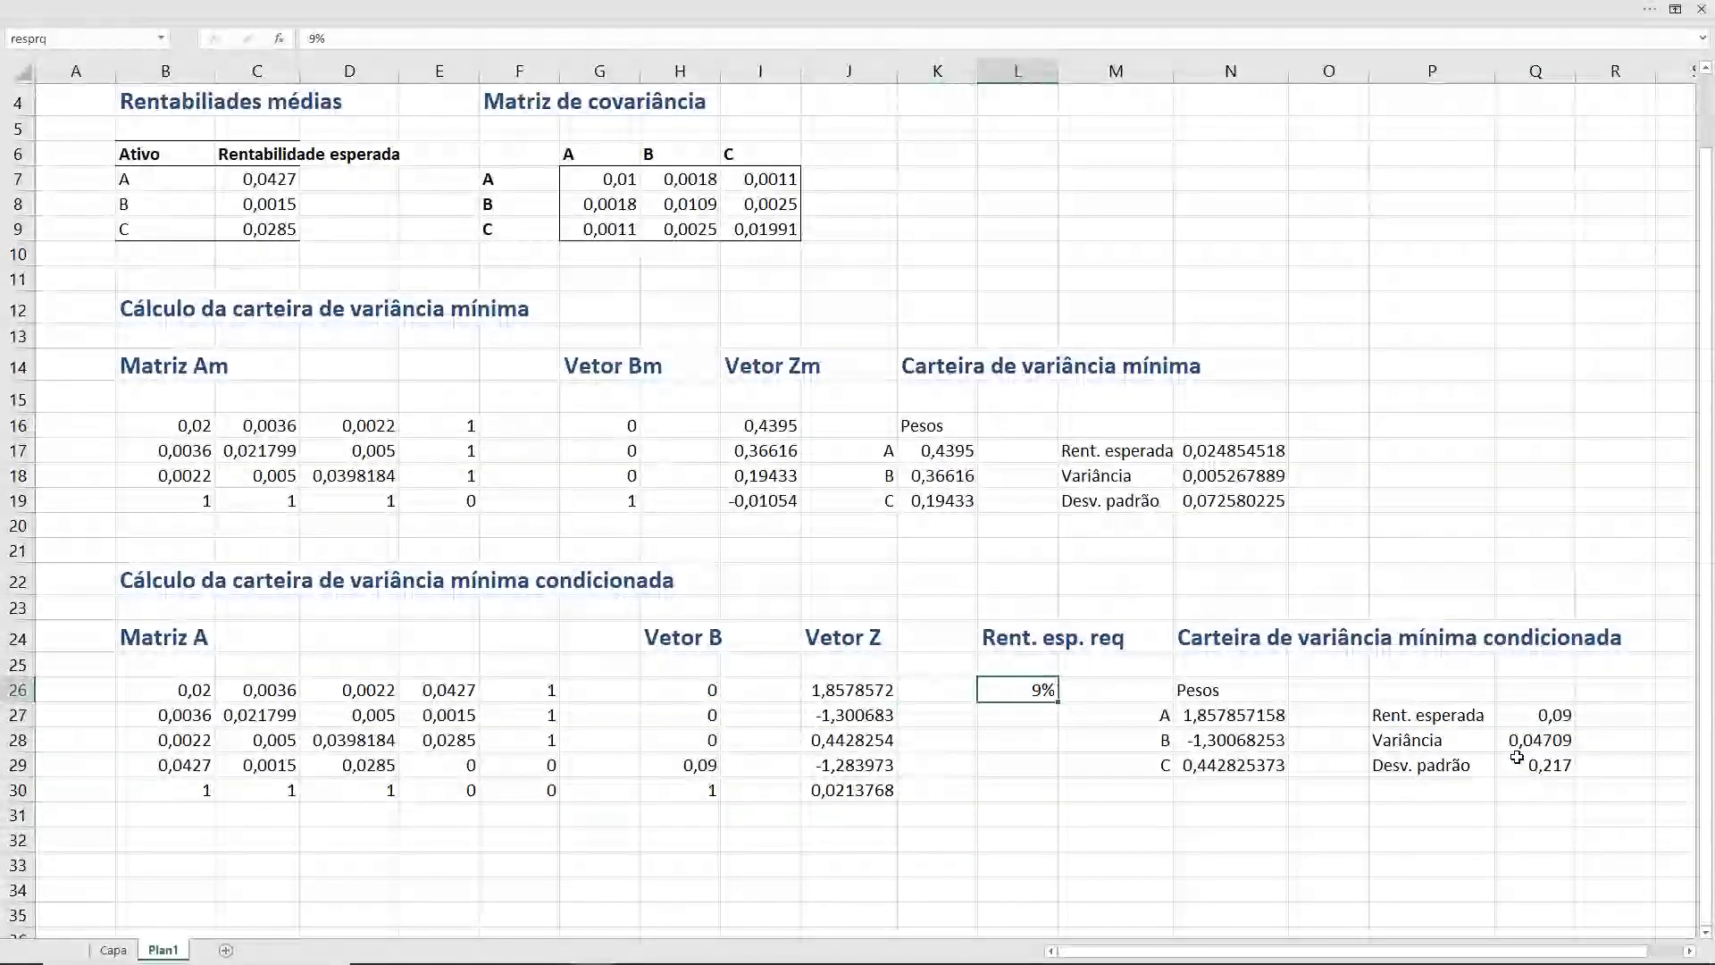
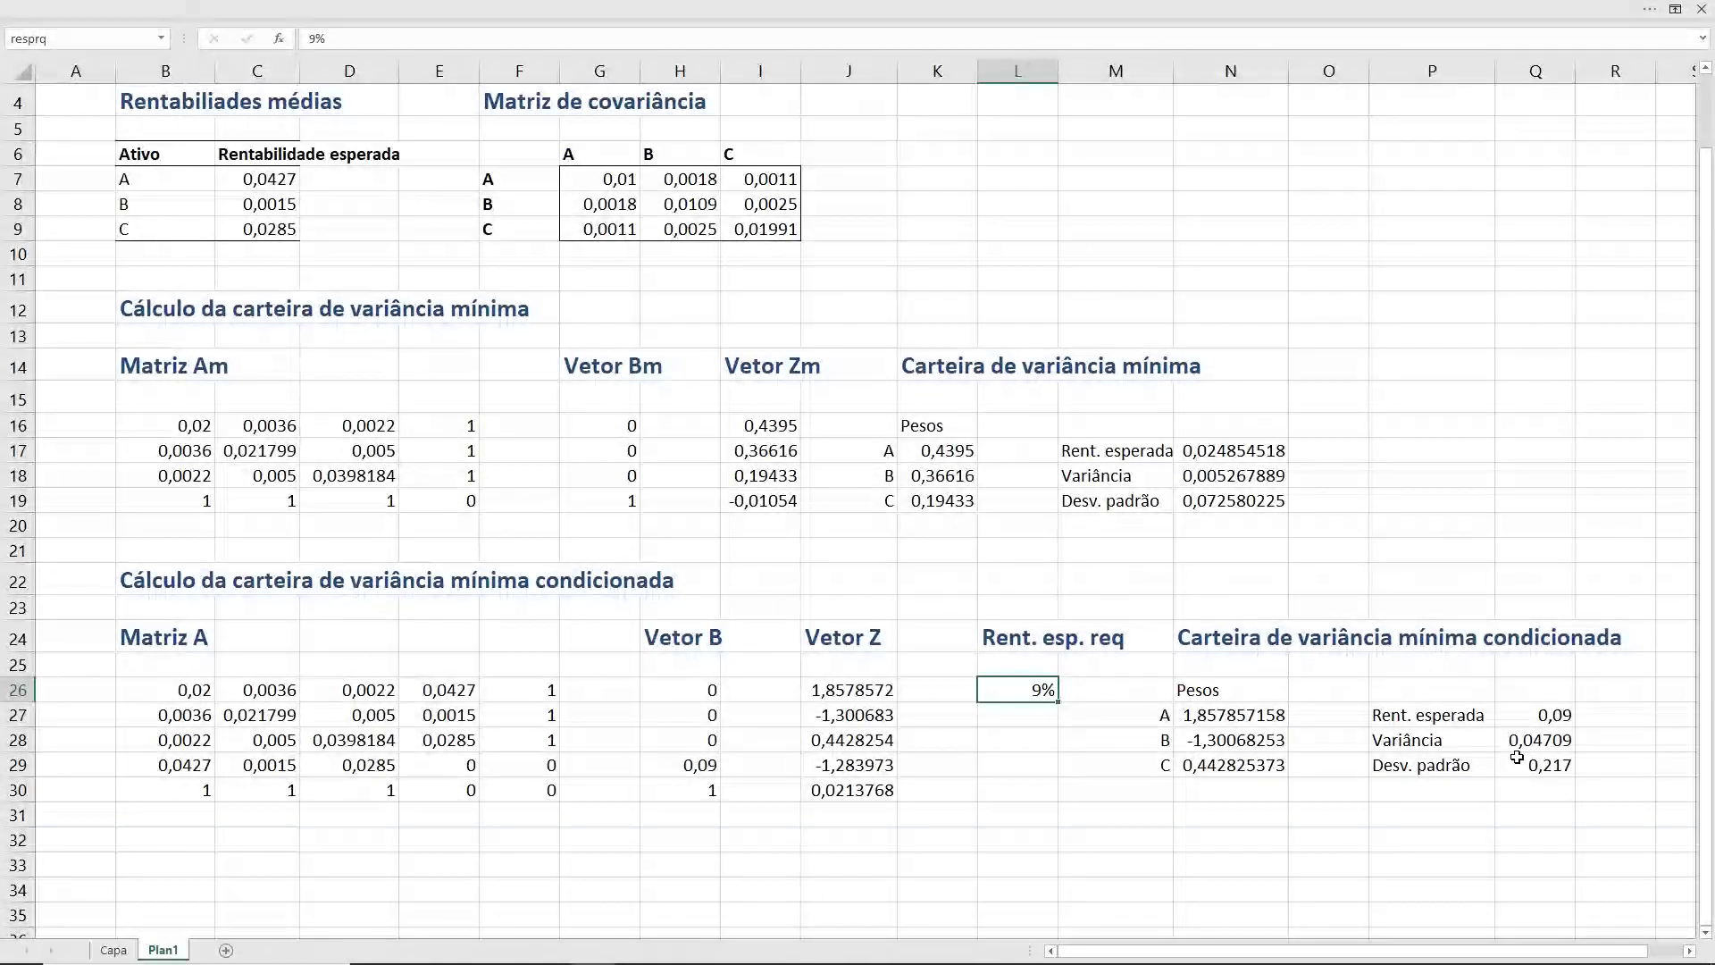
# - Try required returns of 6%, 1% and 2% in the required-return cell
pyautogui.write('6')
pyautogui.press('Return')
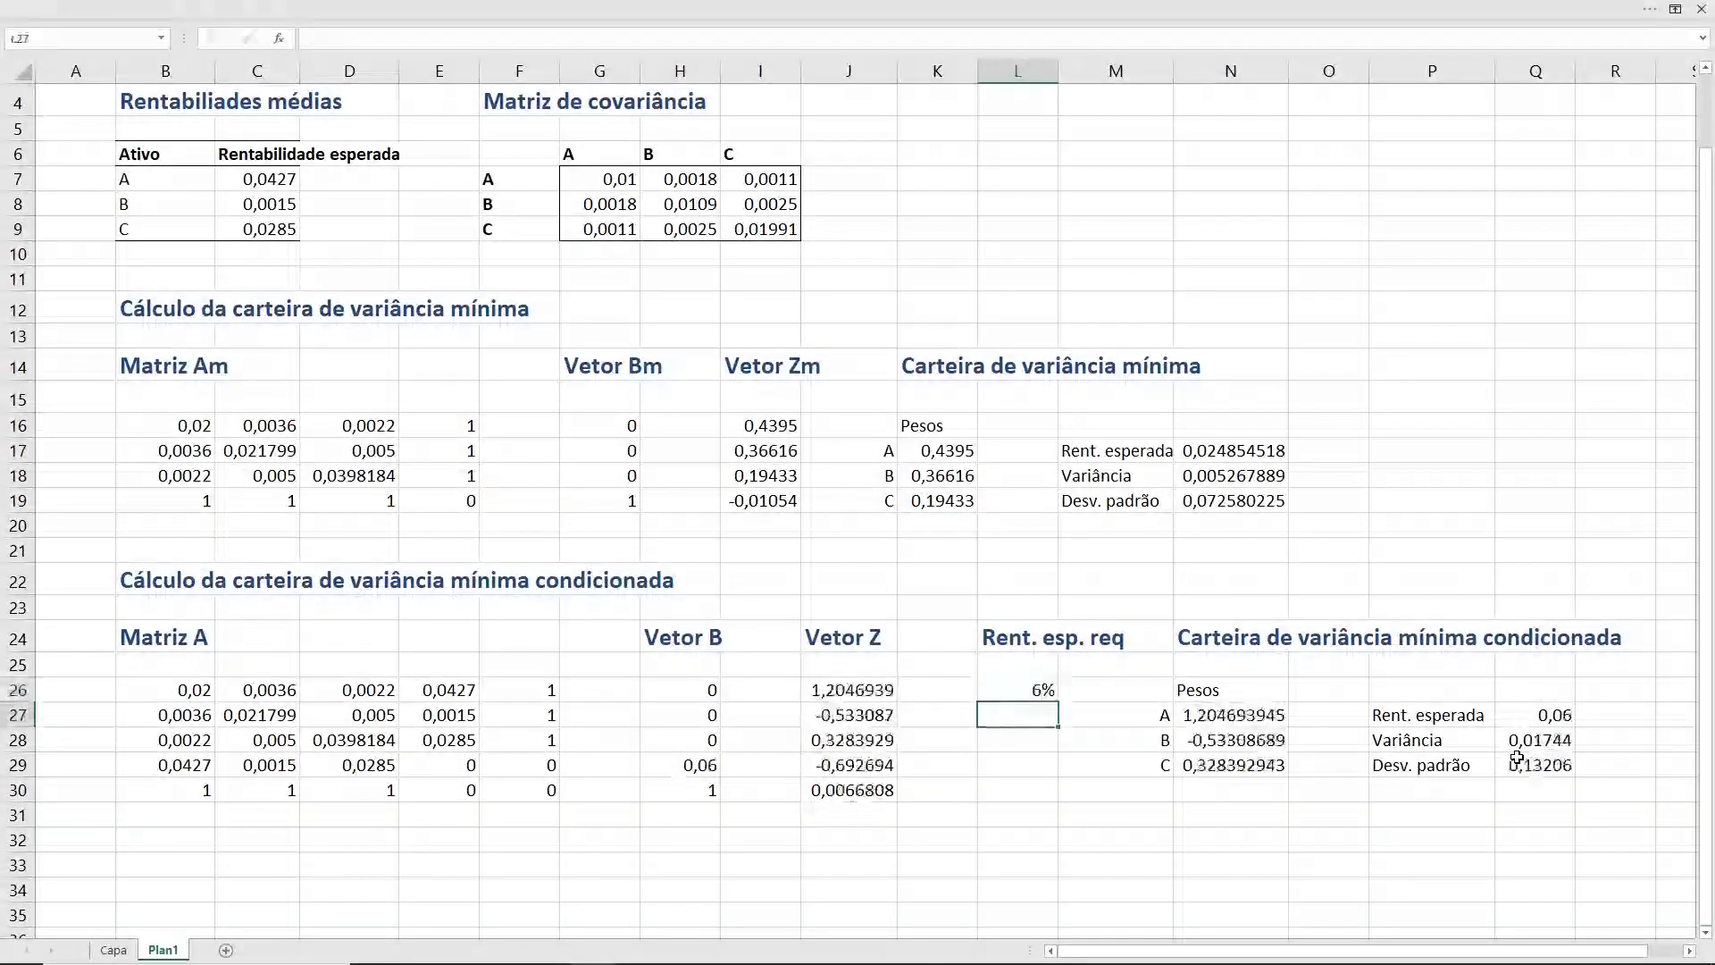
pyautogui.press('Up')
pyautogui.write('1')
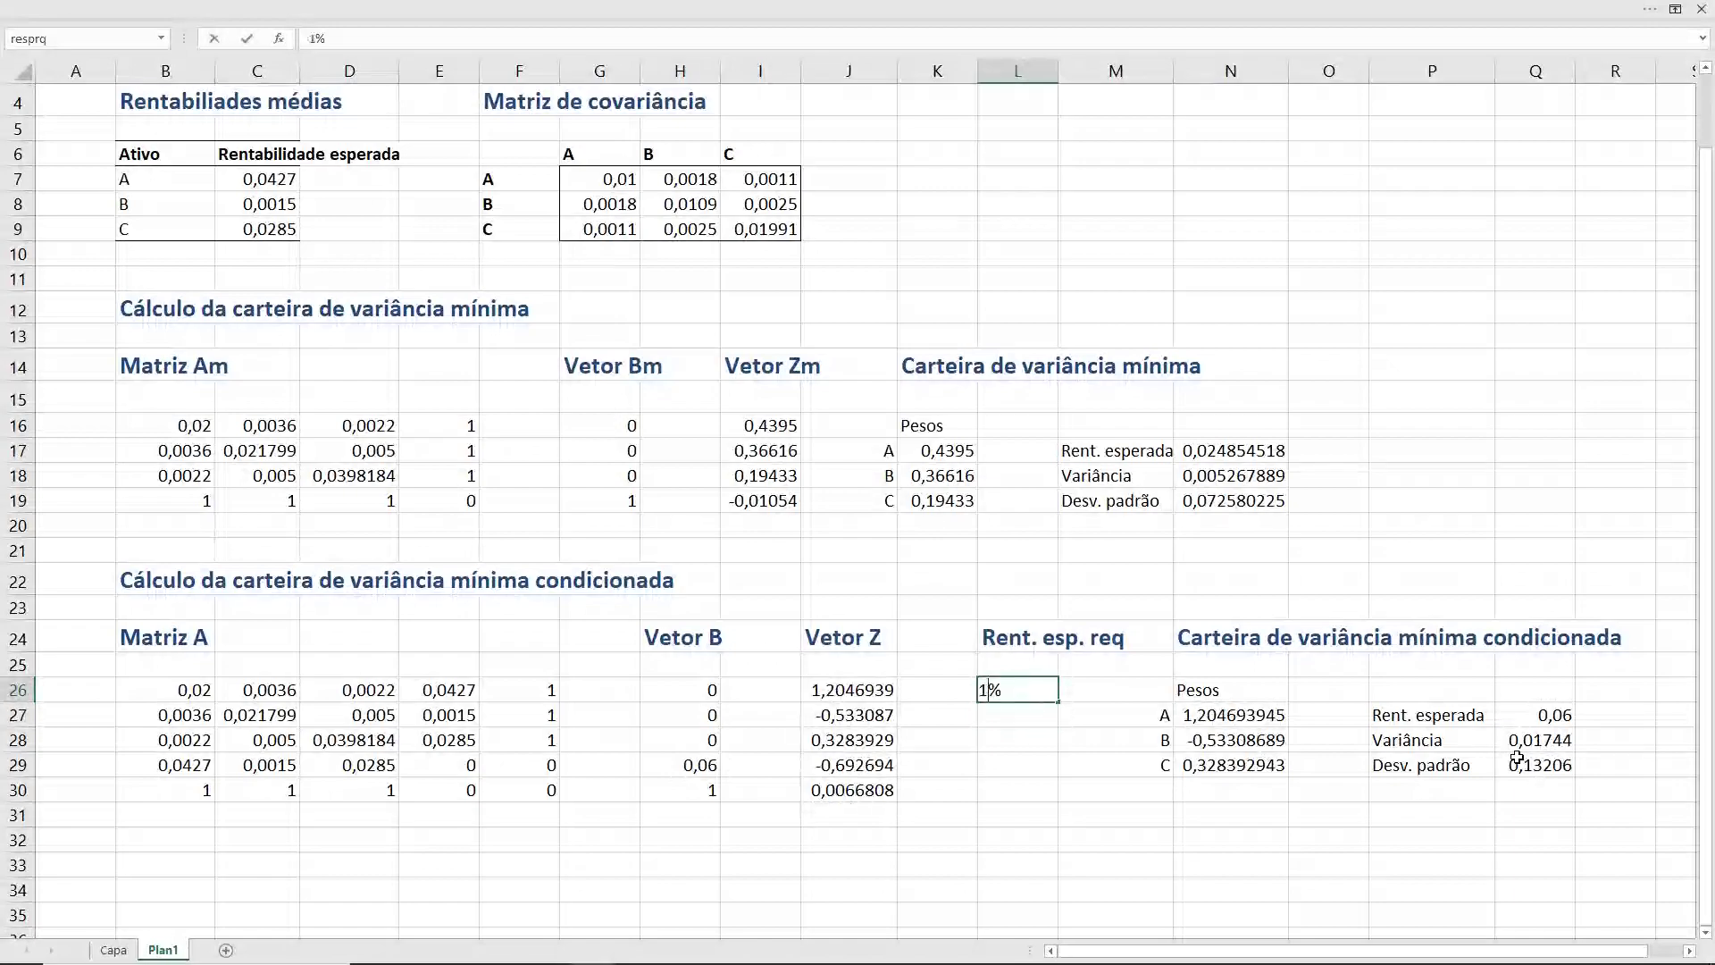
pyautogui.press('Return')
pyautogui.press('Up')
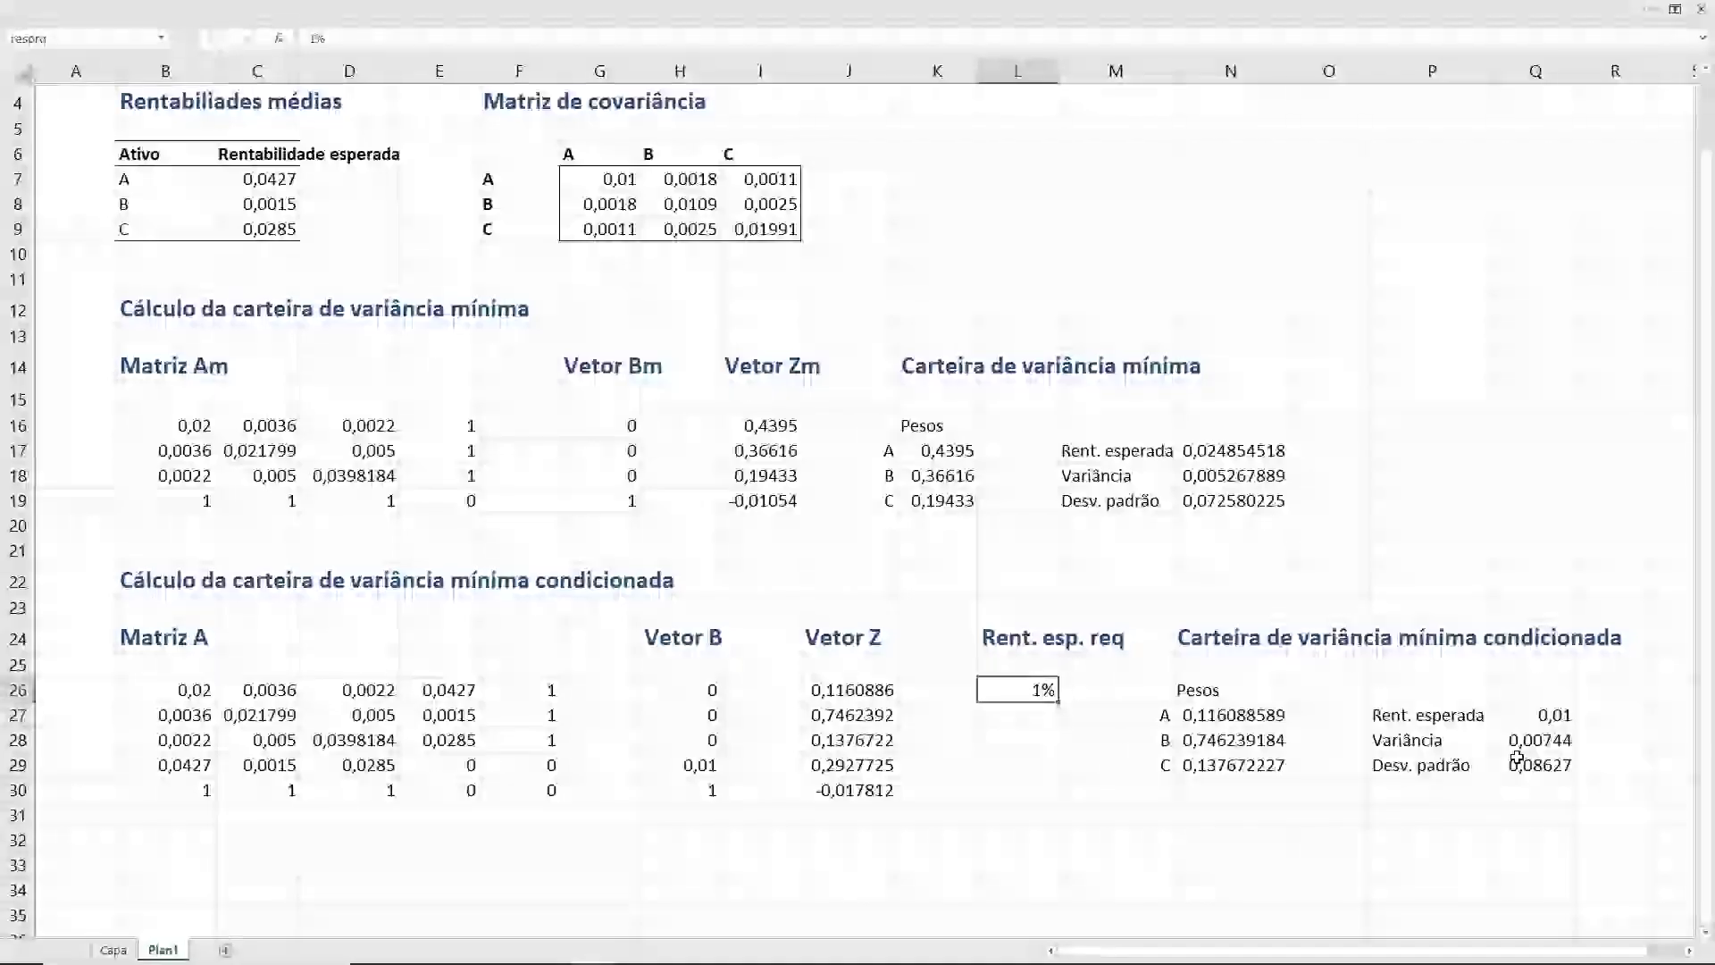
pyautogui.write('2')
pyautogui.press('Return')
pyautogui.press('Up')
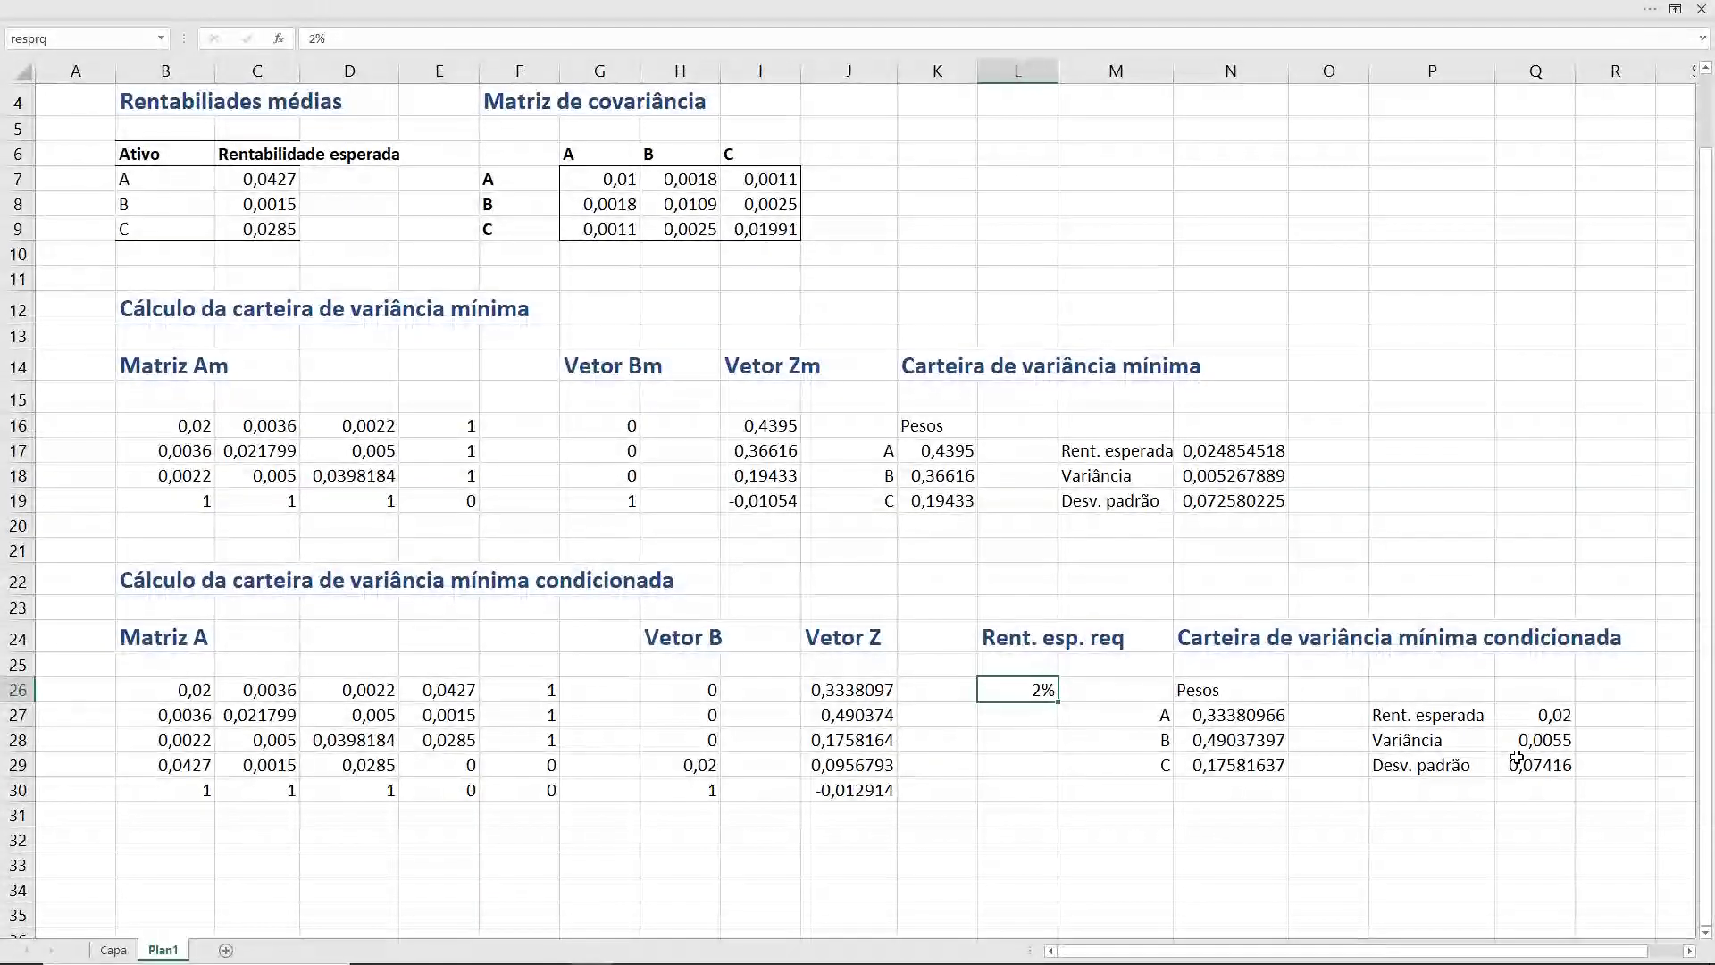
# - Link the required-return cell by formula to the minimum-variance expected return in N17
pyautogui.write('=')
pyautogui.press('Up')
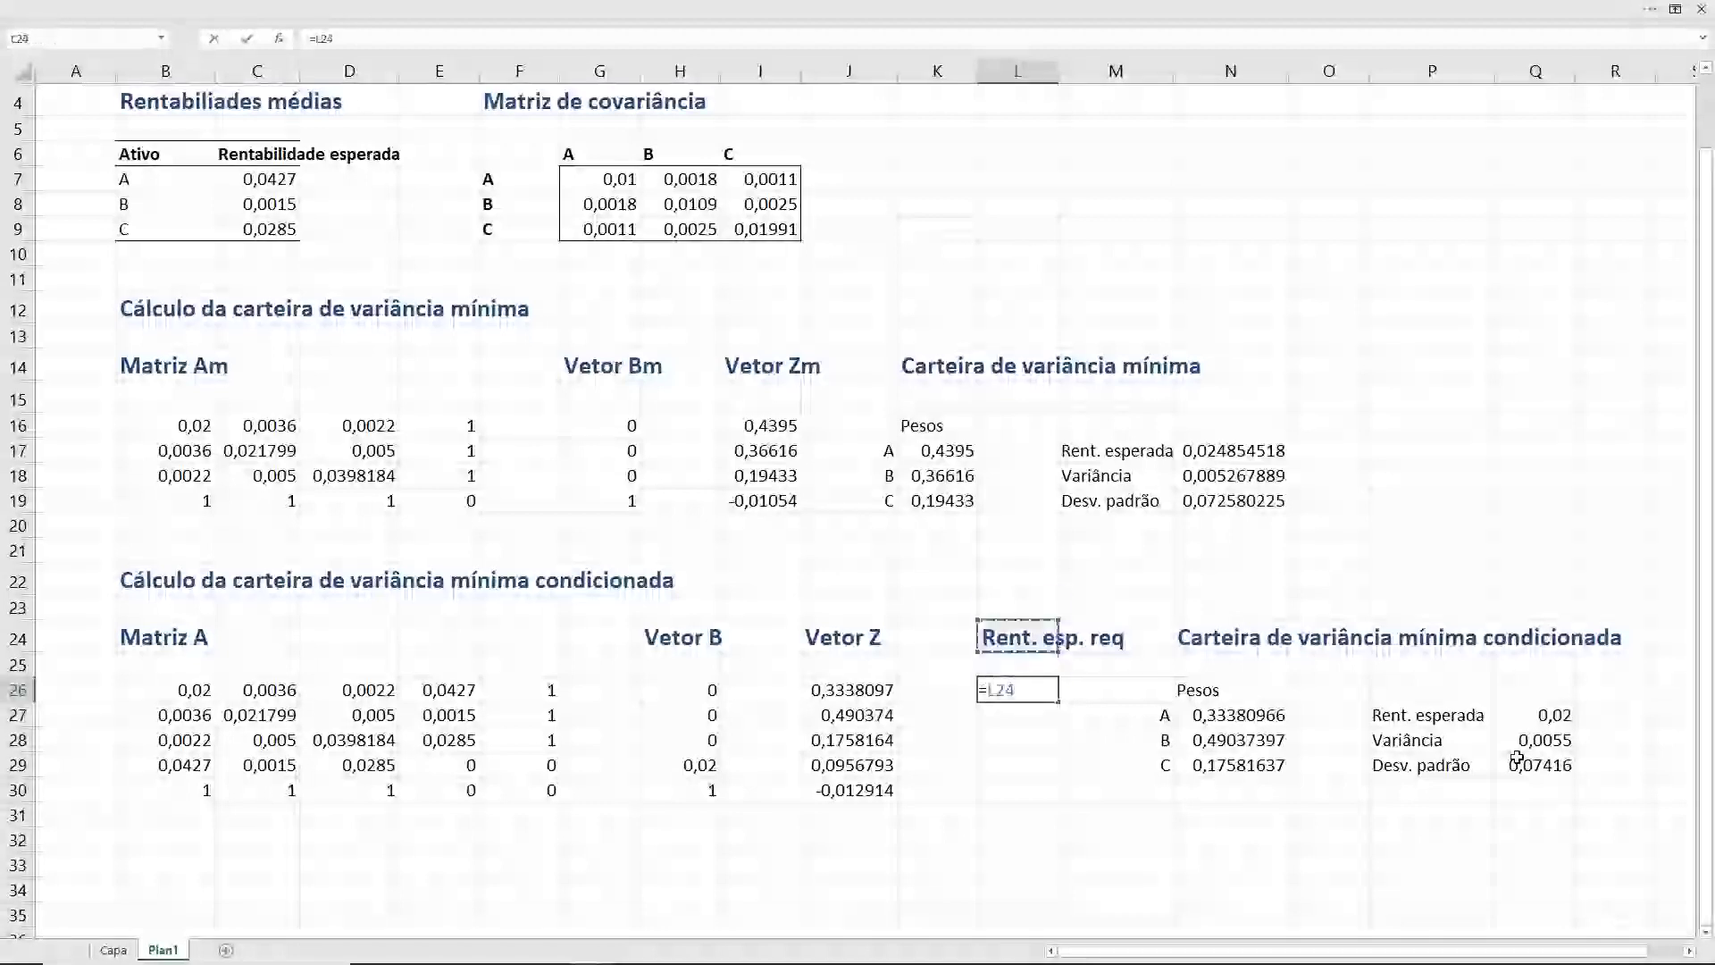
pyautogui.press('Up')
pyautogui.press('Up')
pyautogui.press('Up')
pyautogui.press('Up')
pyautogui.press('Up')
pyautogui.press('Up')
pyautogui.press('Up')
pyautogui.press('Right')
pyautogui.press('Right')
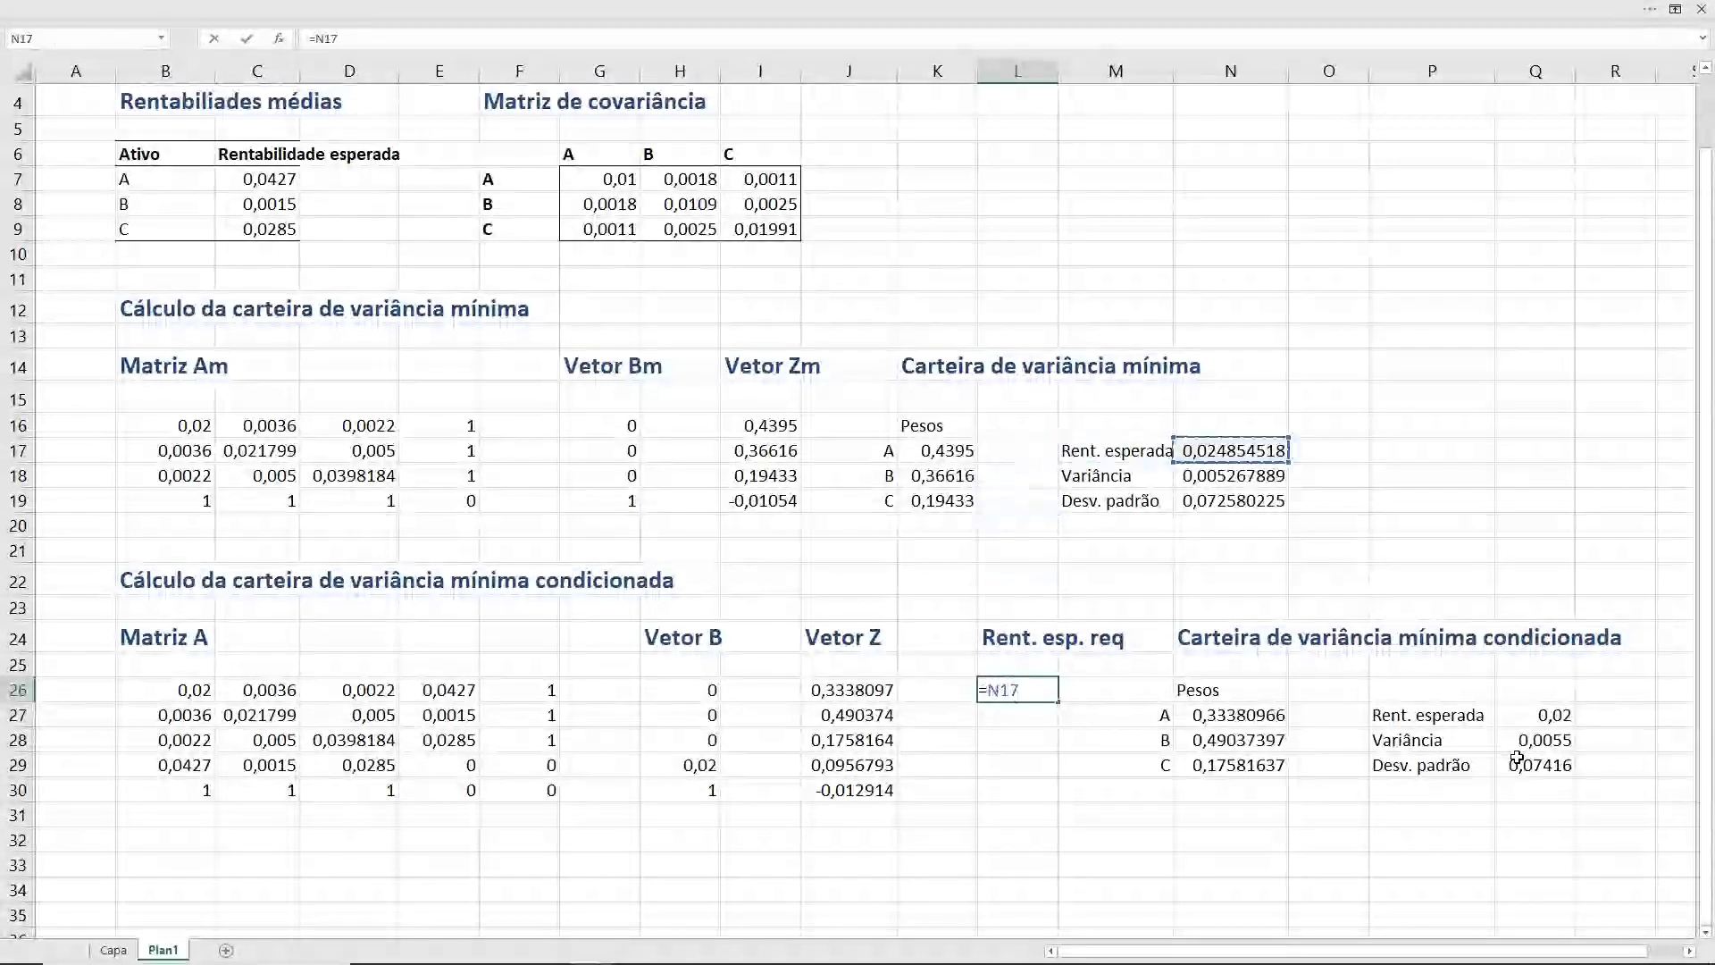
pyautogui.press('Return')
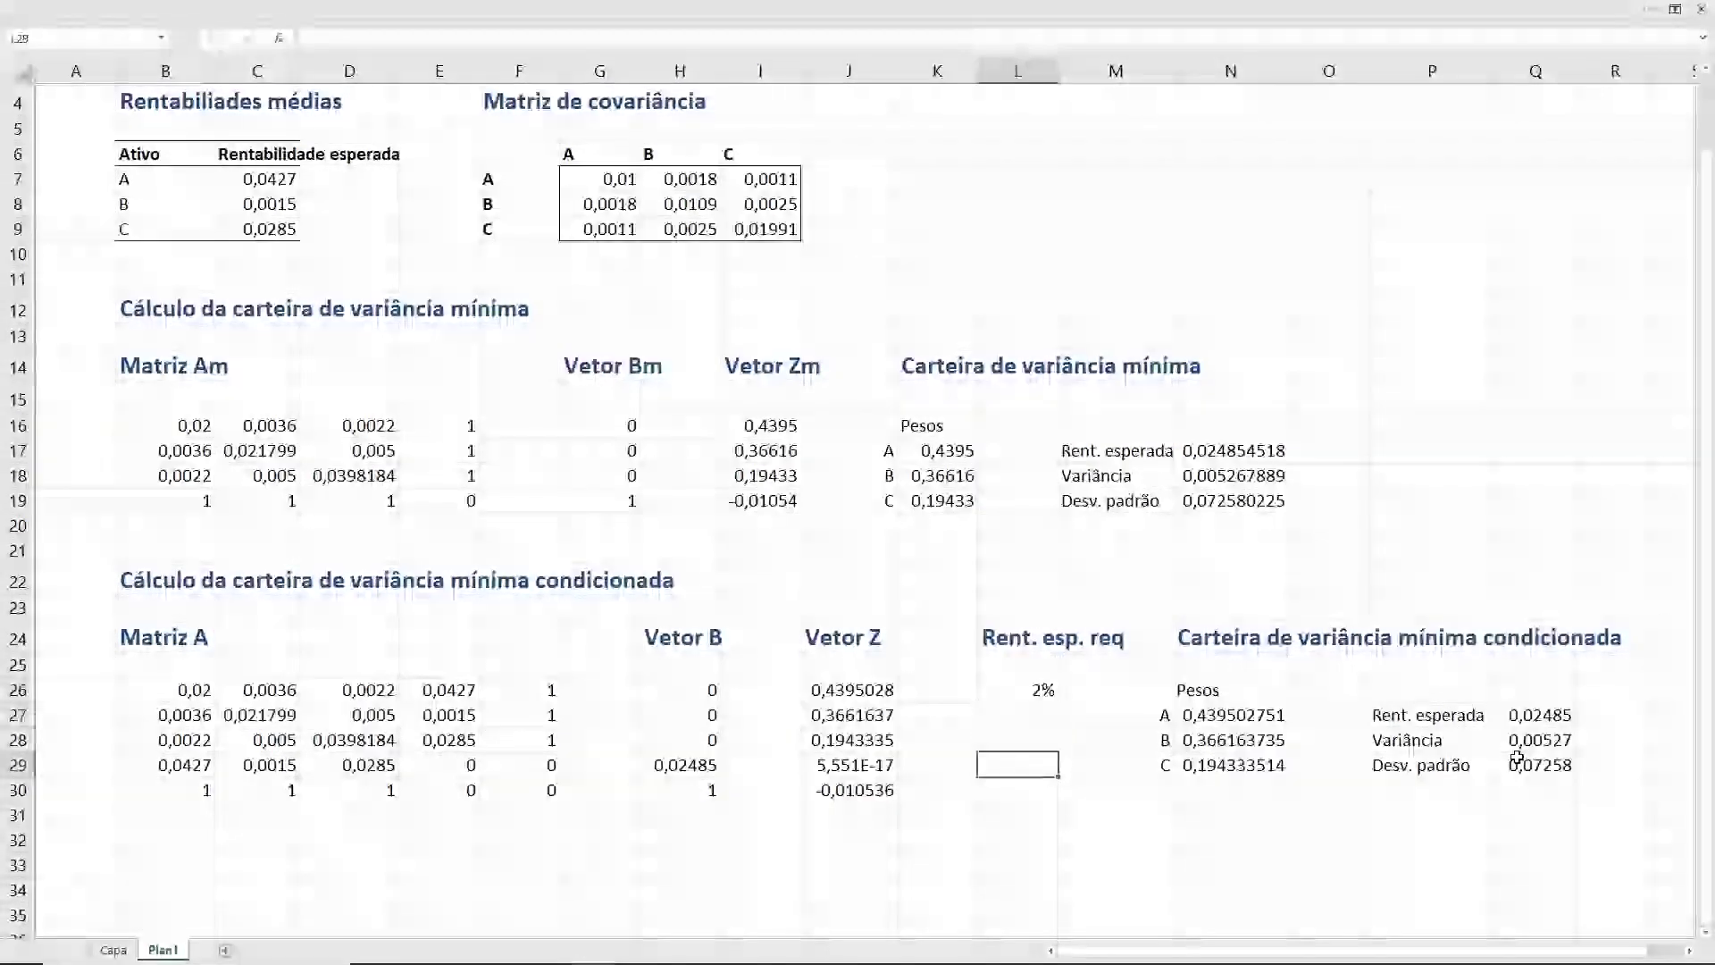
# - Review the conditional portfolio's variance and statistics in column Q
pyautogui.press('Right')
pyautogui.press('Right')
pyautogui.press('Right')
pyautogui.press('Right')
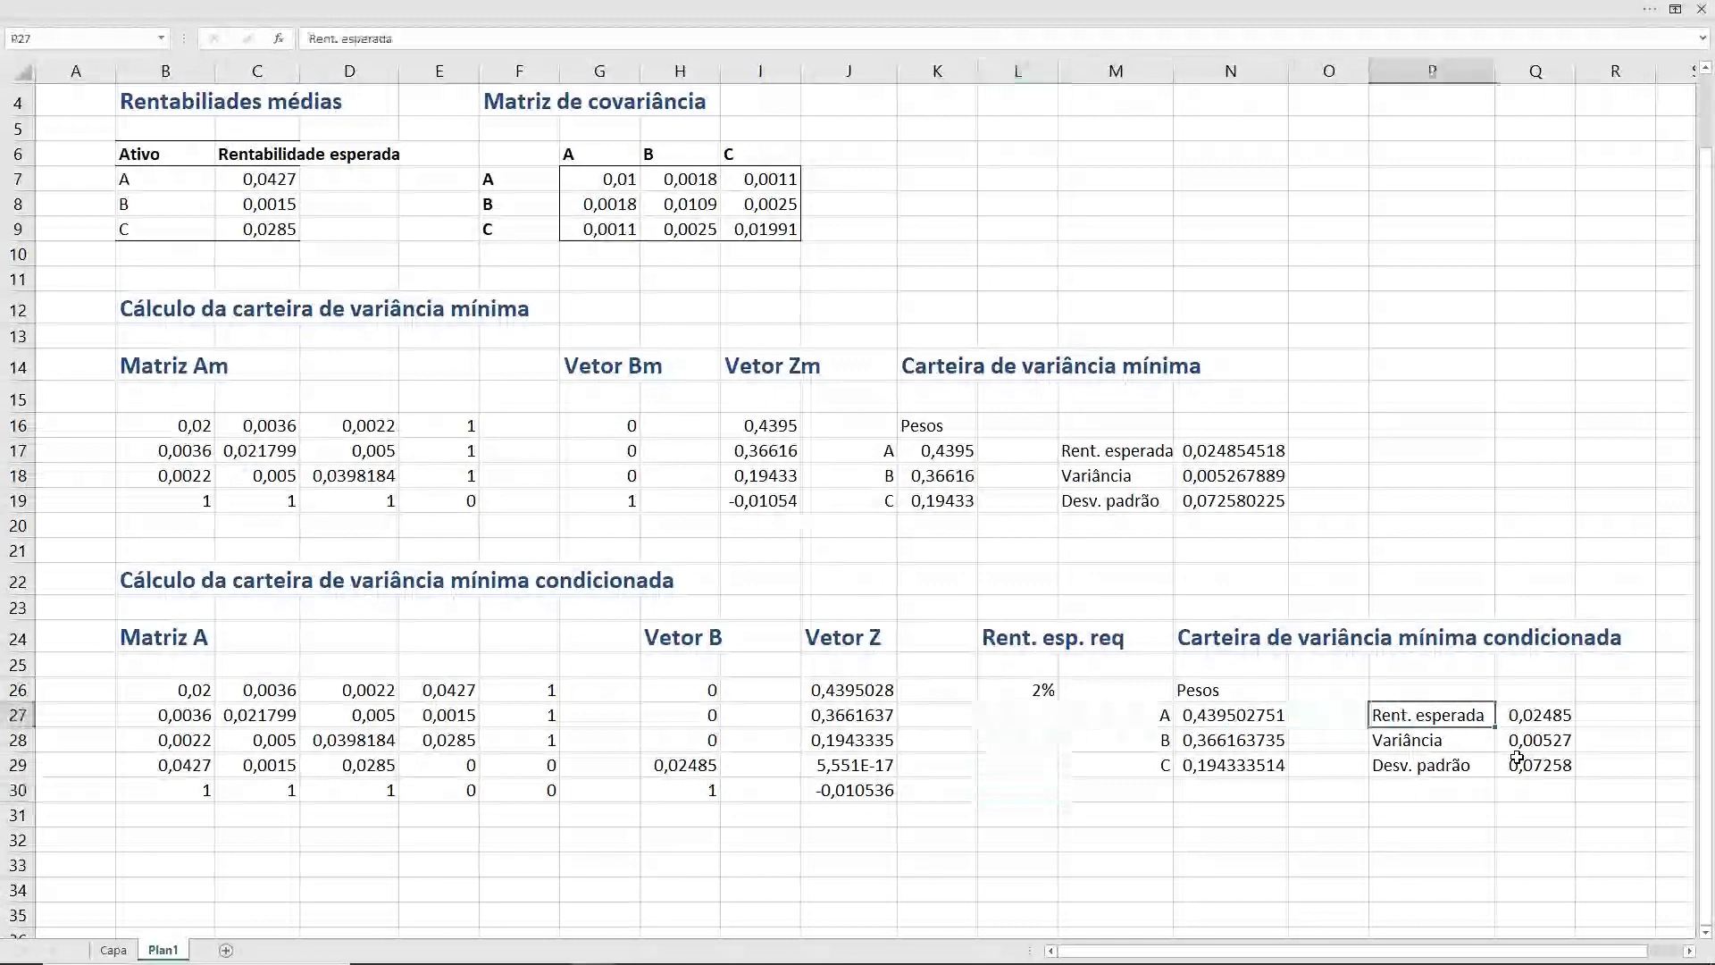
pyautogui.press('Right')
pyautogui.press('Down')
pyautogui.press('Up')
pyautogui.press('Up')
pyautogui.press('Up')
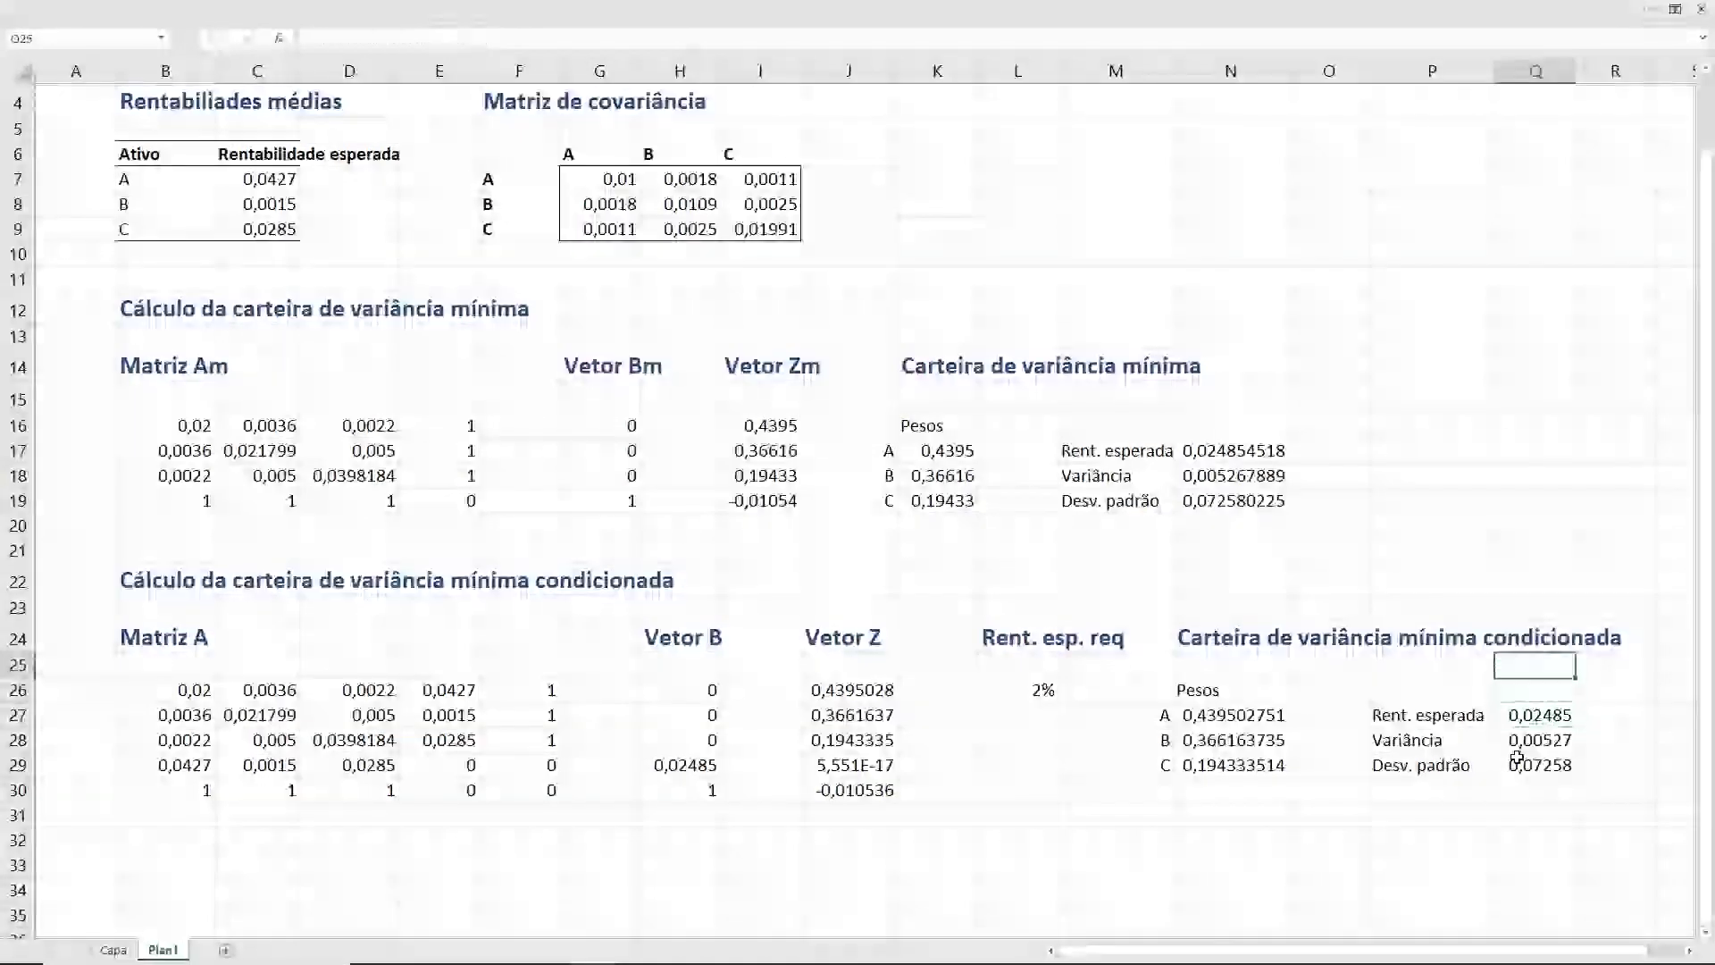
pyautogui.press('Up')
pyautogui.press('Up')
pyautogui.press('Up')
pyautogui.press('Up')
pyautogui.press('Up')
pyautogui.press('Down')
pyautogui.press('Down')
pyautogui.press('Down')
pyautogui.press('Down')
pyautogui.press('Down')
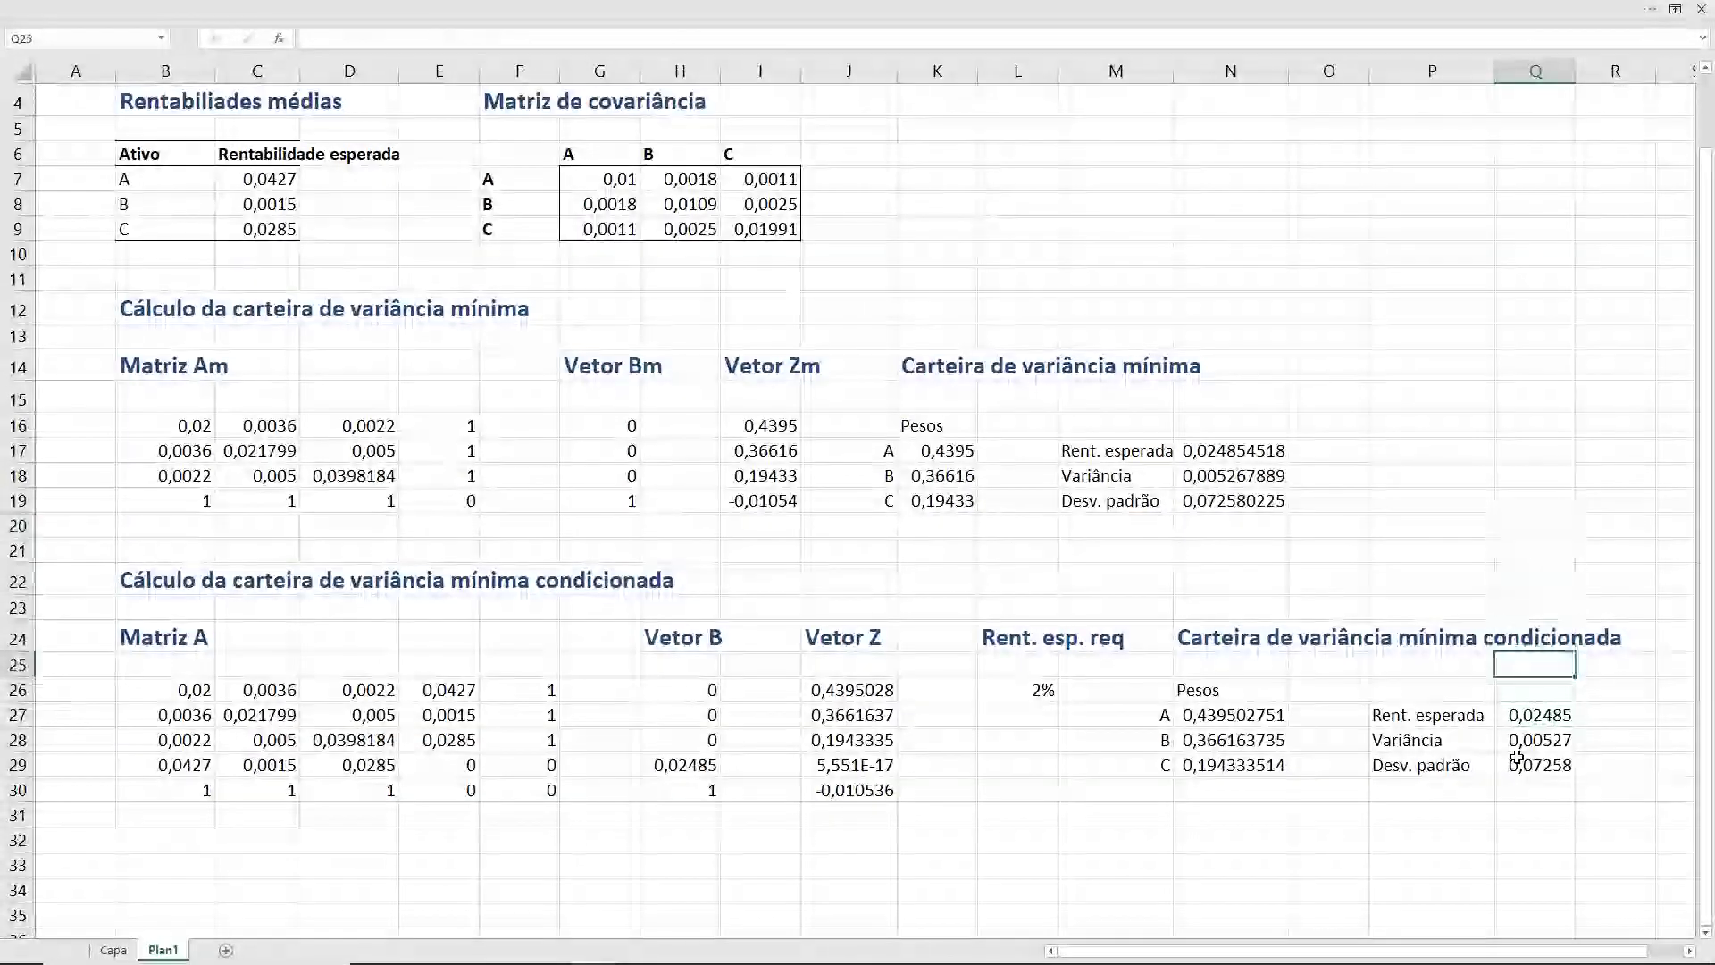
pyautogui.press('Down')
pyautogui.press('Down')
pyautogui.press('Down')
pyautogui.press('Up')
pyautogui.press('Up')
pyautogui.press('Up')
pyautogui.press('Up')
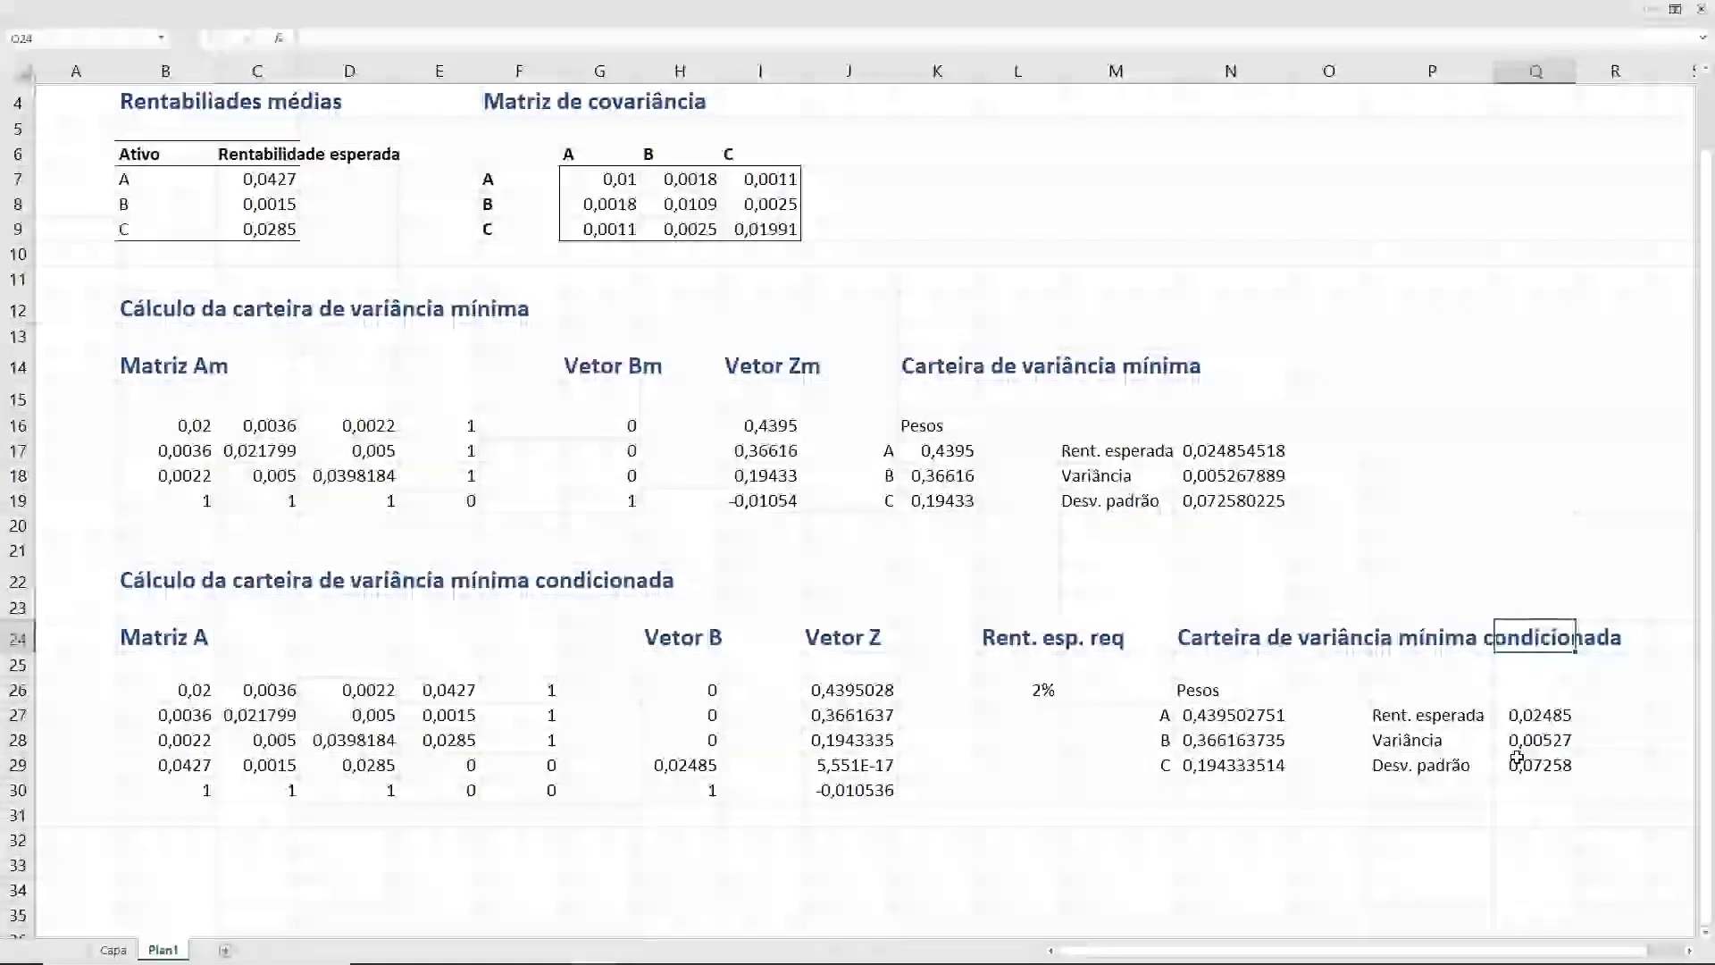
pyautogui.press('Down')
pyautogui.press('Down')
pyautogui.press('Down')
pyautogui.press('Down')
pyautogui.press('Down')
# - Set the required return in L26 to 9%
pyautogui.press('Left')
pyautogui.press('Left')
pyautogui.press('Left')
pyautogui.press('Left')
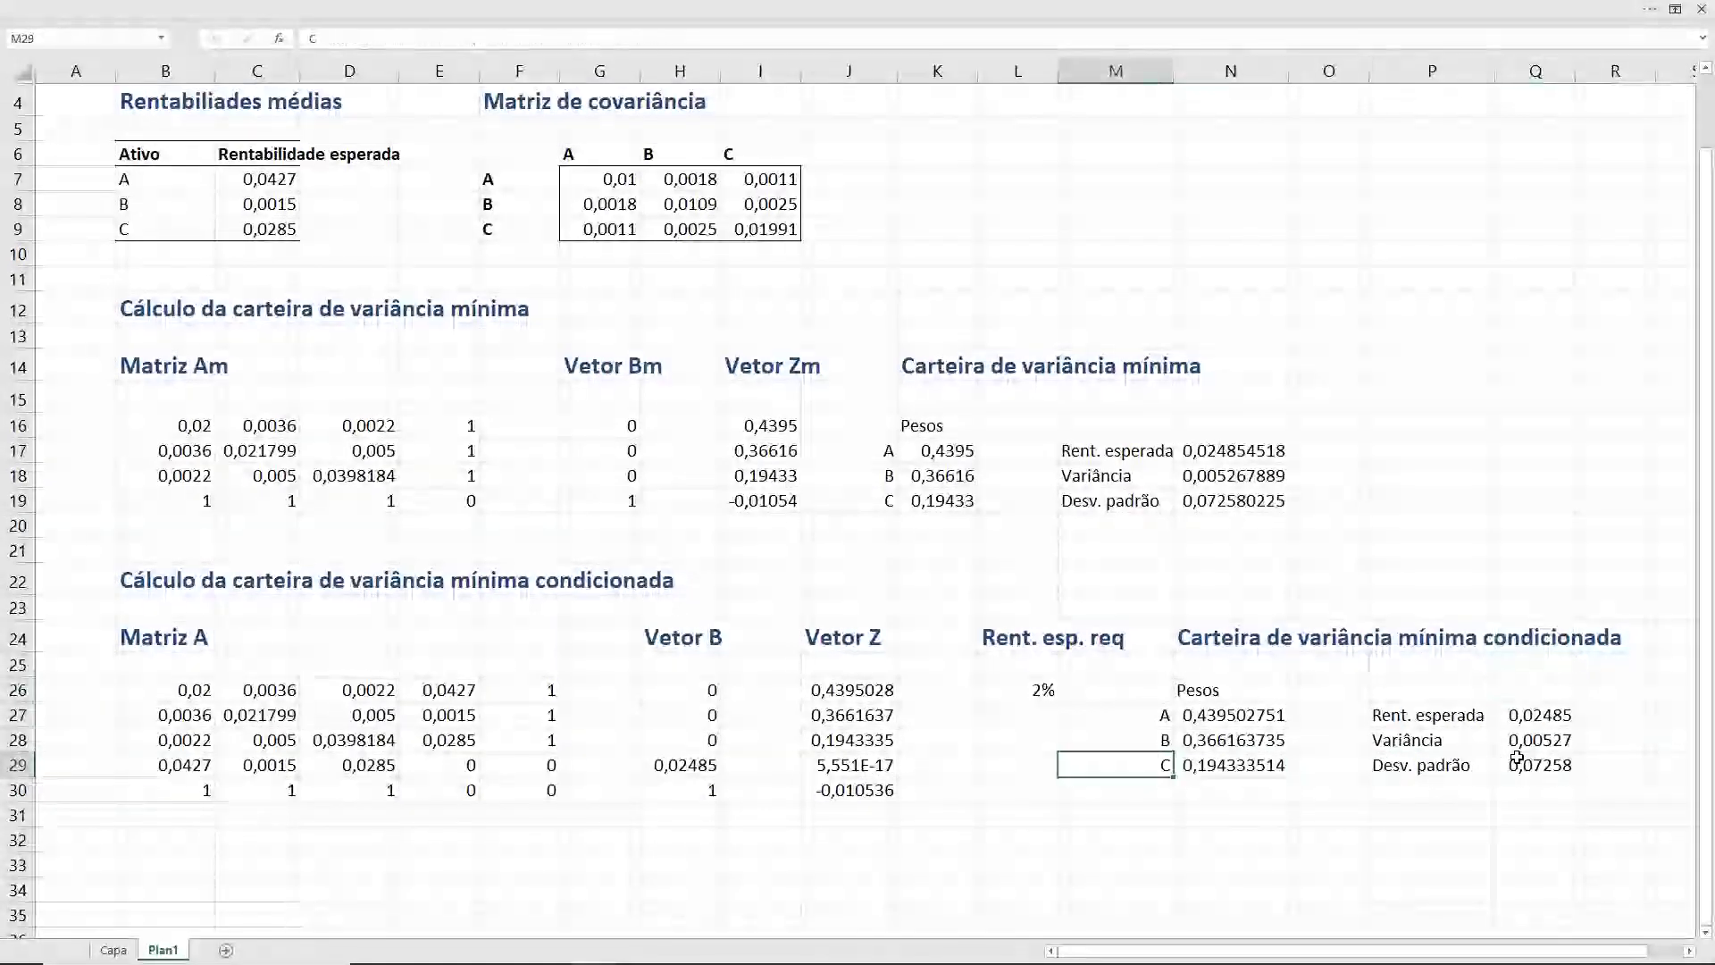
pyautogui.press('Left')
pyautogui.press('Up')
pyautogui.press('Up')
pyautogui.press('Up')
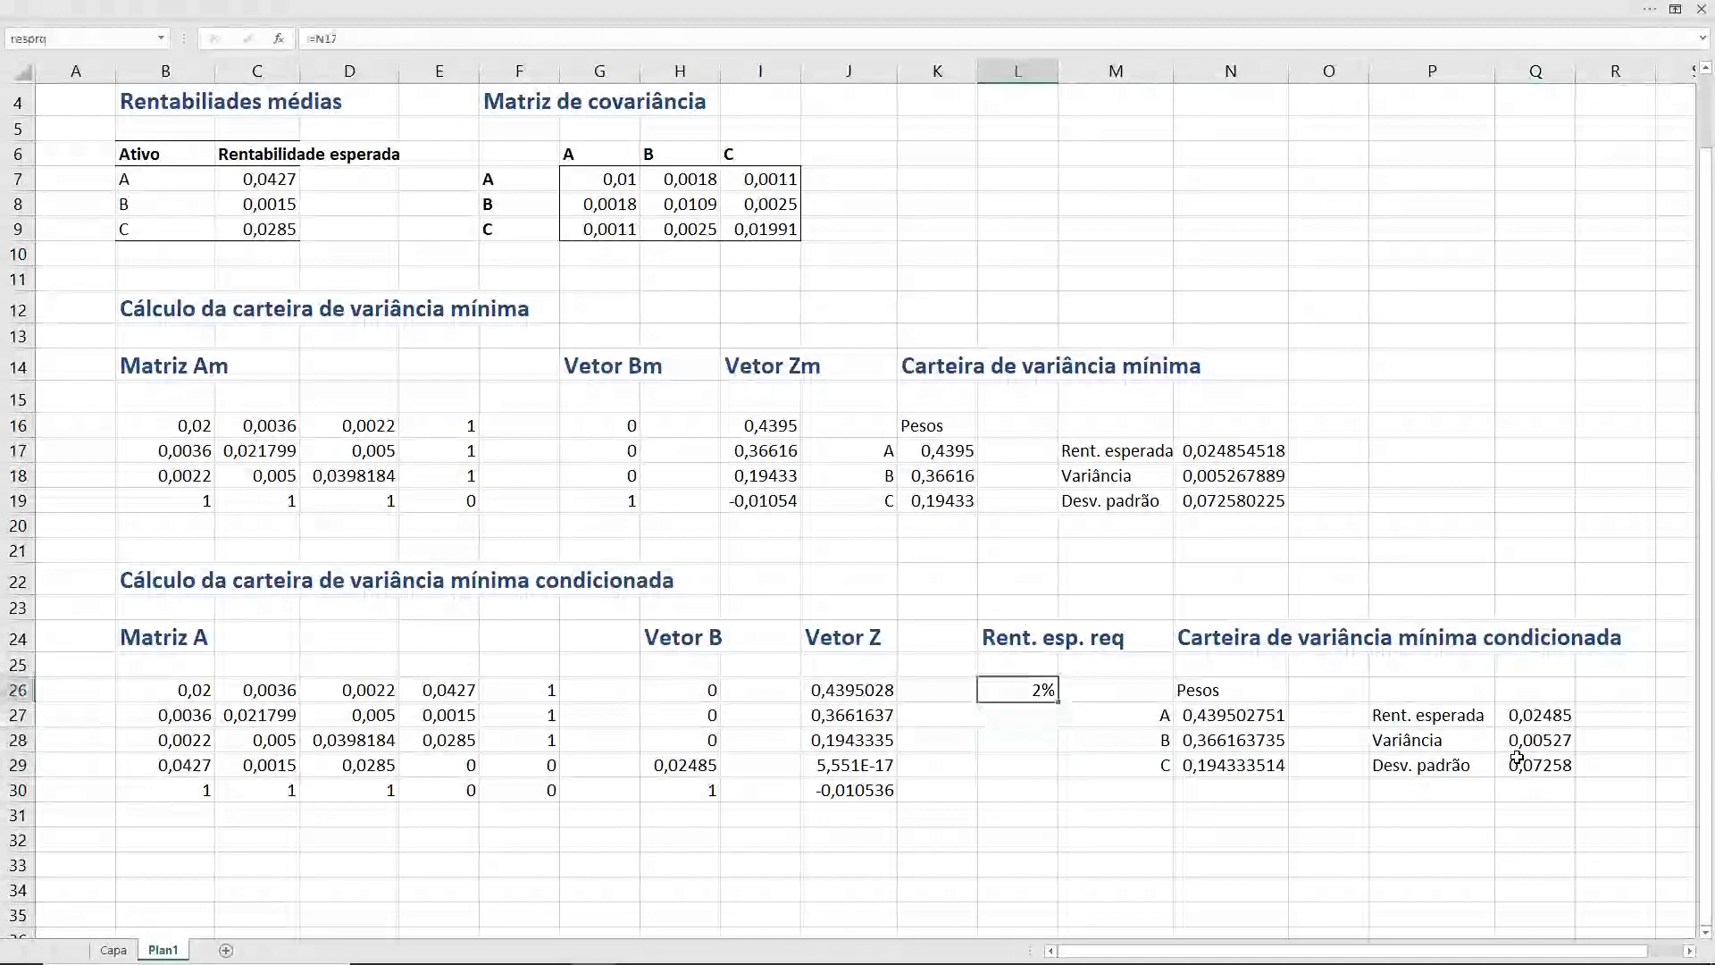
pyautogui.write('9')
pyautogui.press('Return')
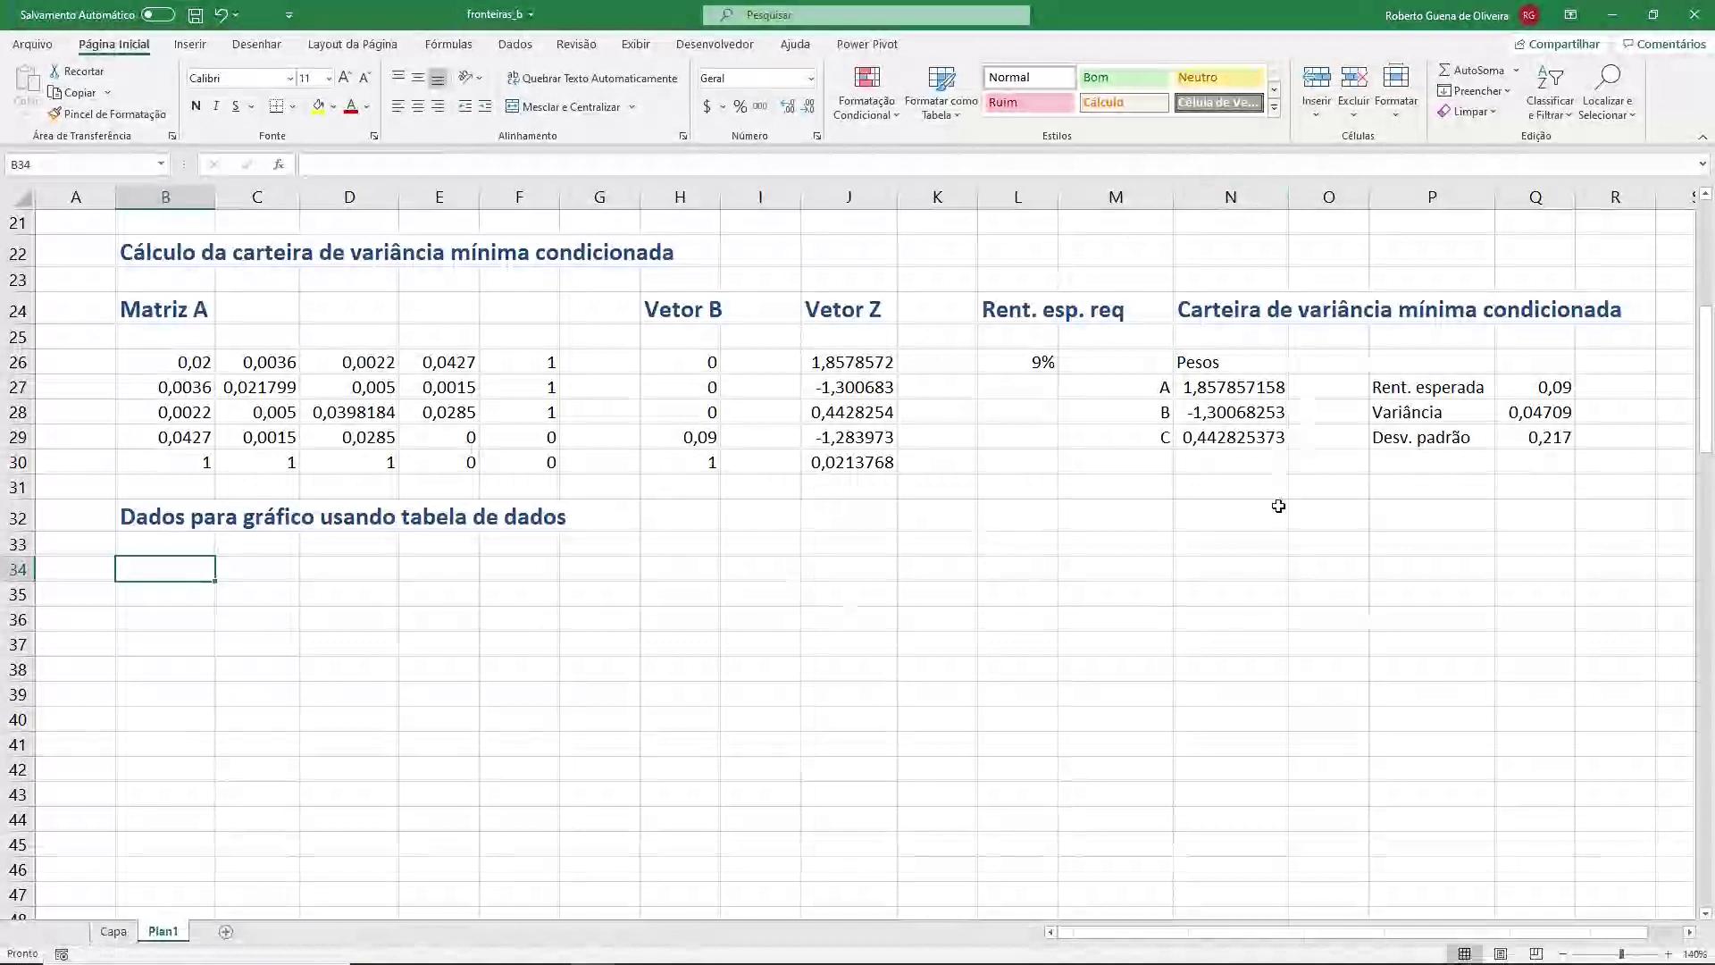
# - Auto-hide the ribbon, scroll back up and select cell B35
pyautogui.click(1570, 15)
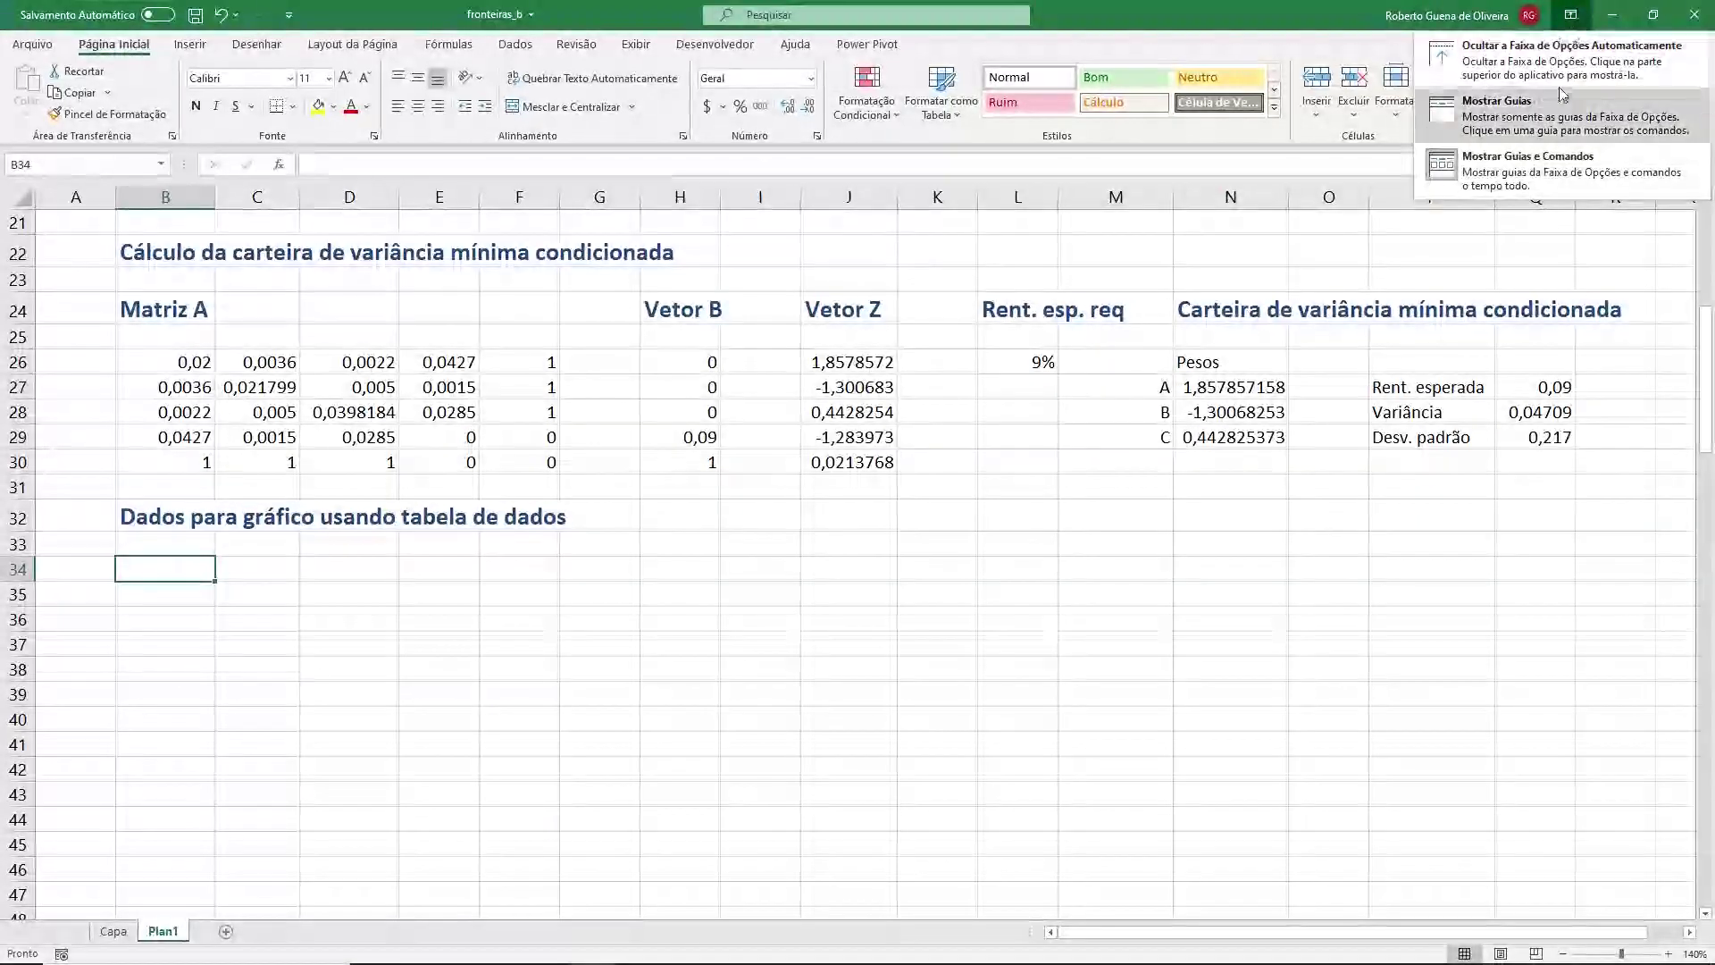
pyautogui.click(1568, 67)
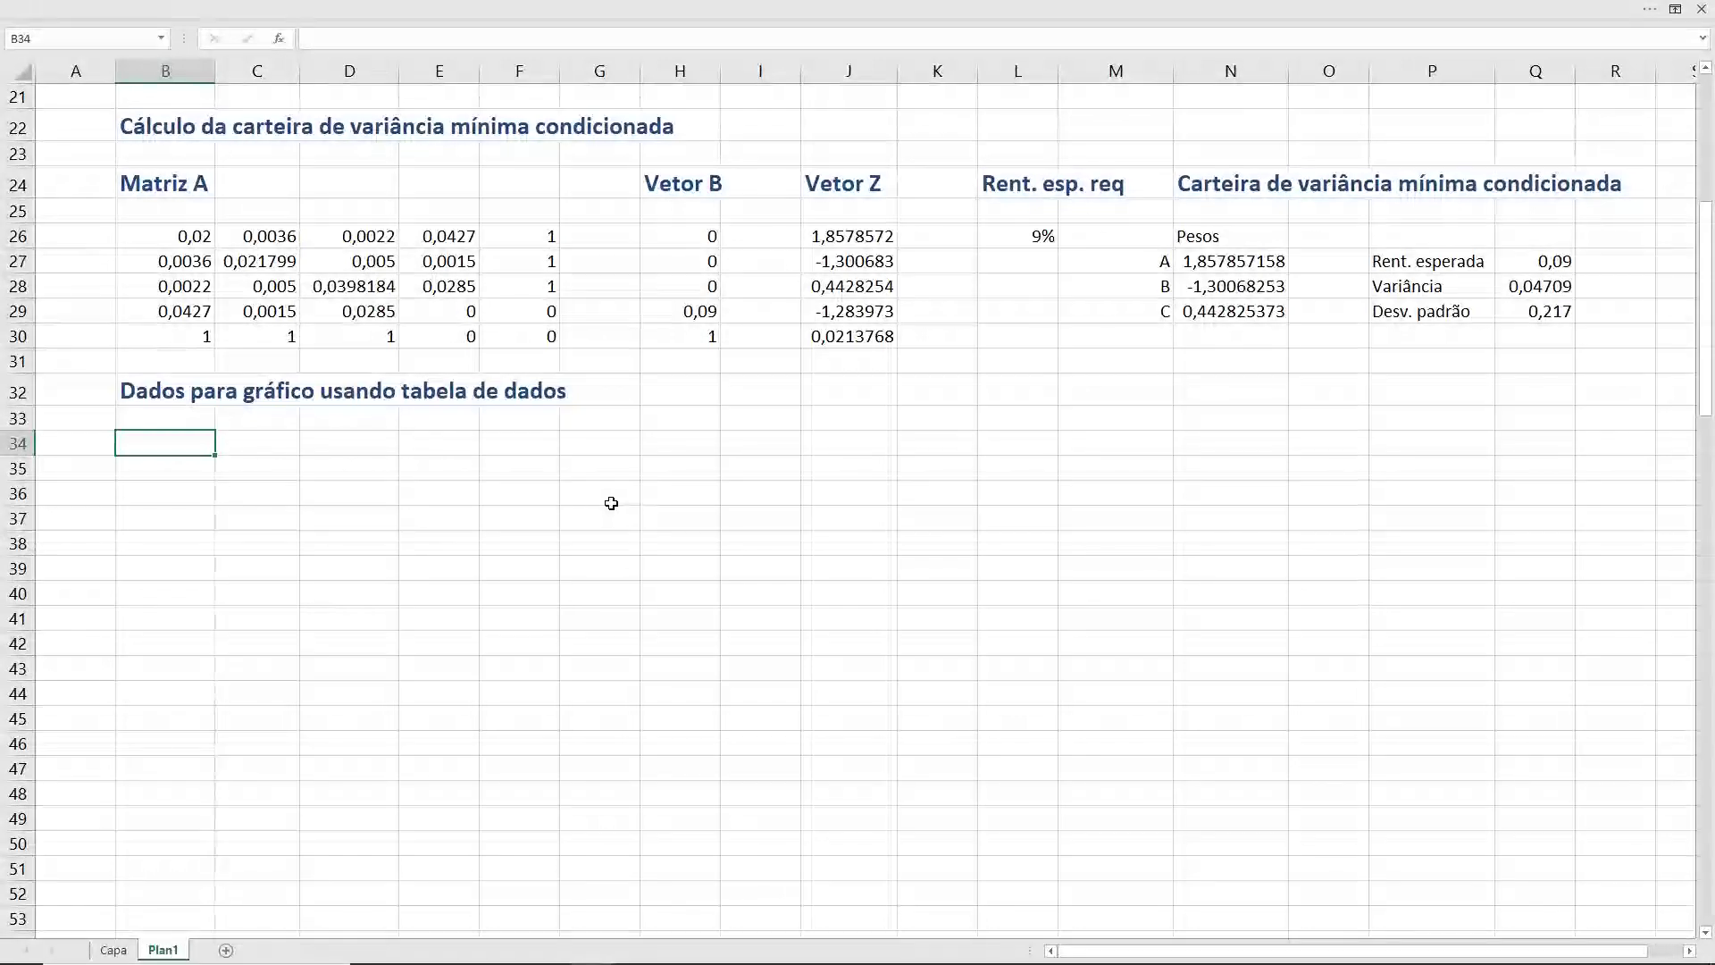
pyautogui.scroll(2, 643, 515)
pyautogui.scroll(1, 679, 527)
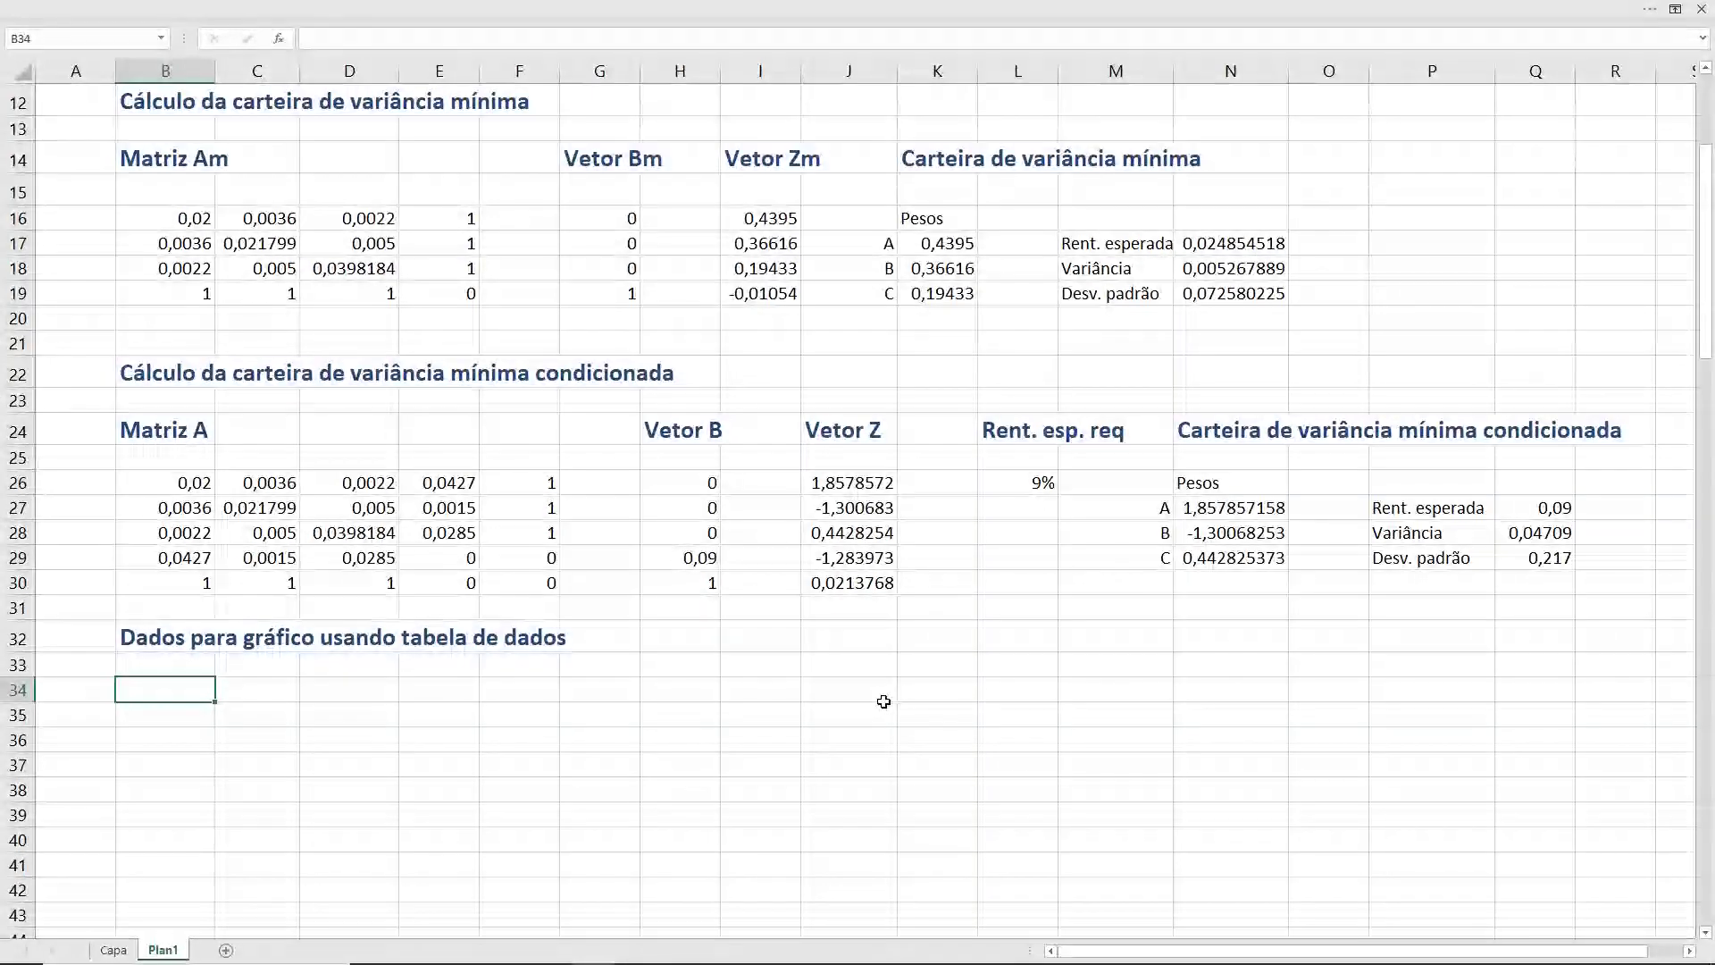
pyautogui.press('Down')
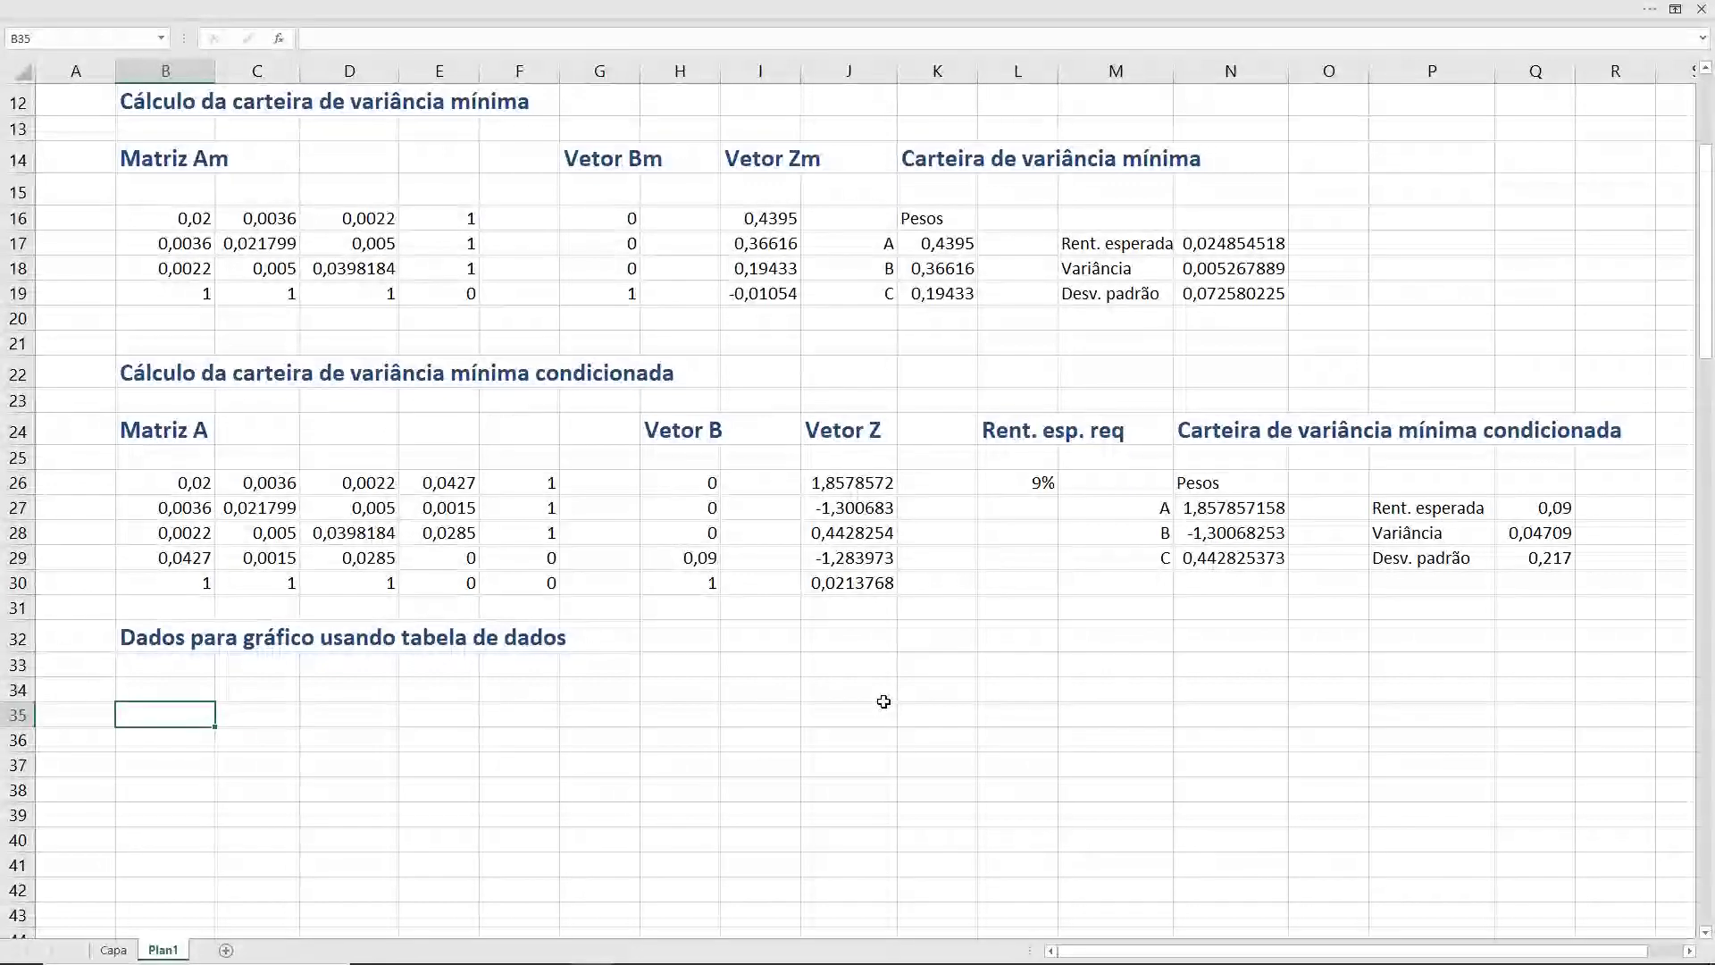
# - Enter 13% in B35 and the formula =B35-0,0015 in B36
pyautogui.write('13')
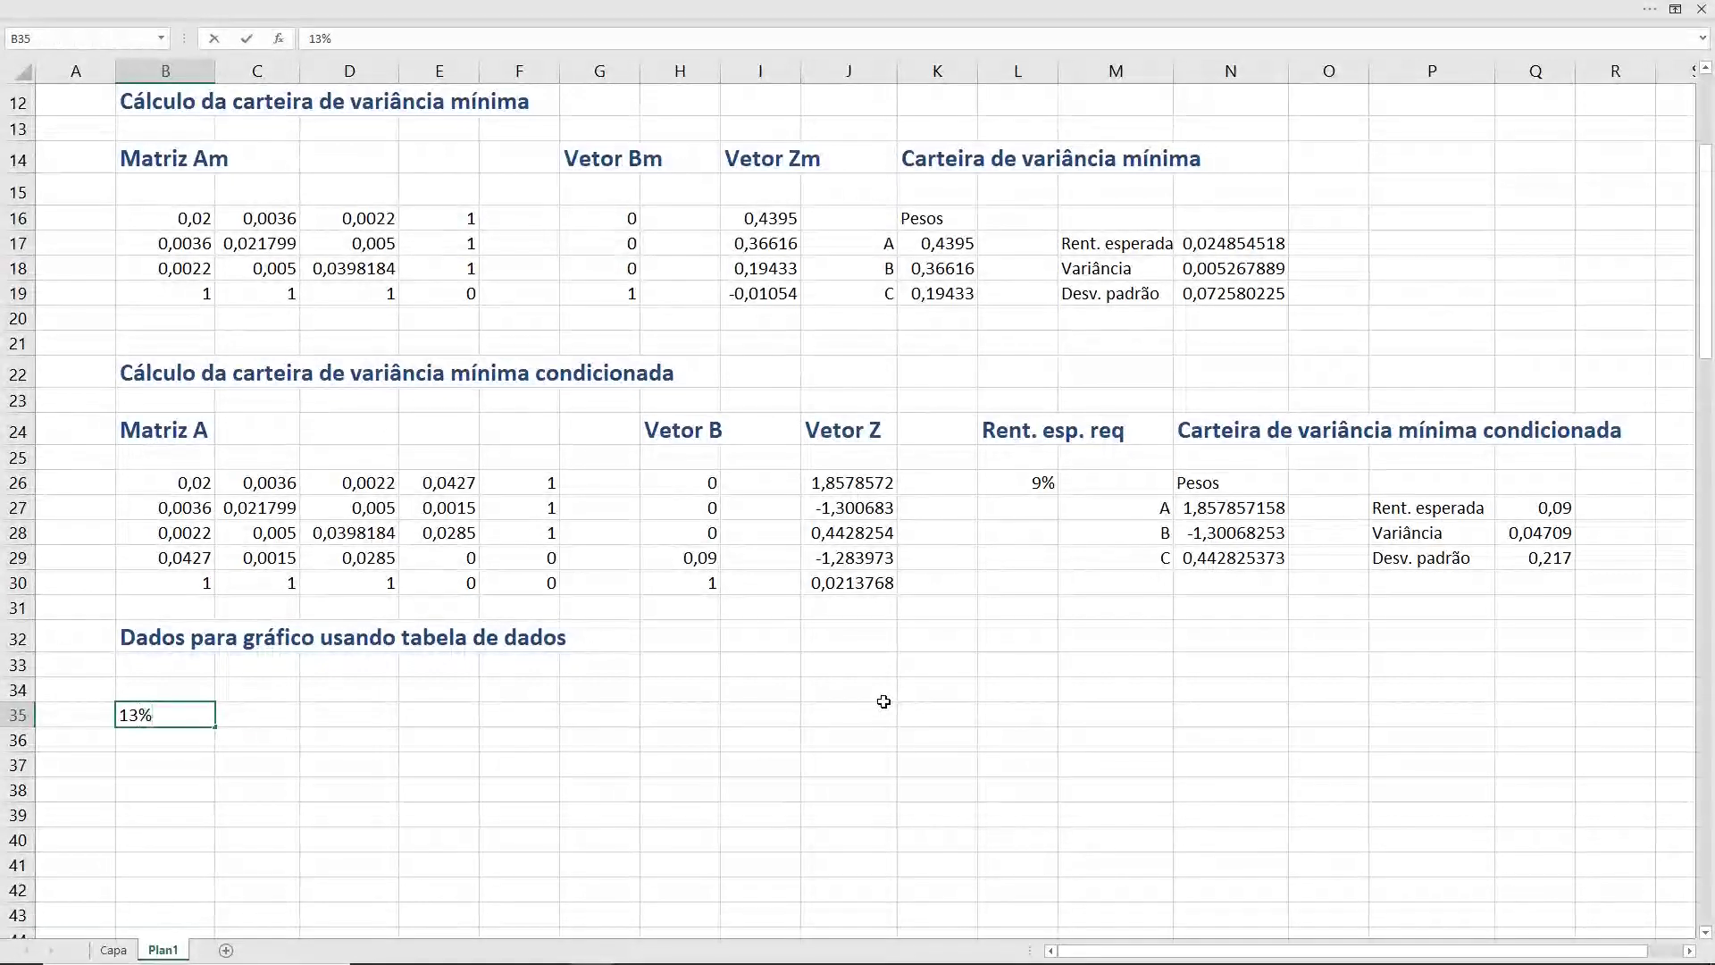
pyautogui.press('Return')
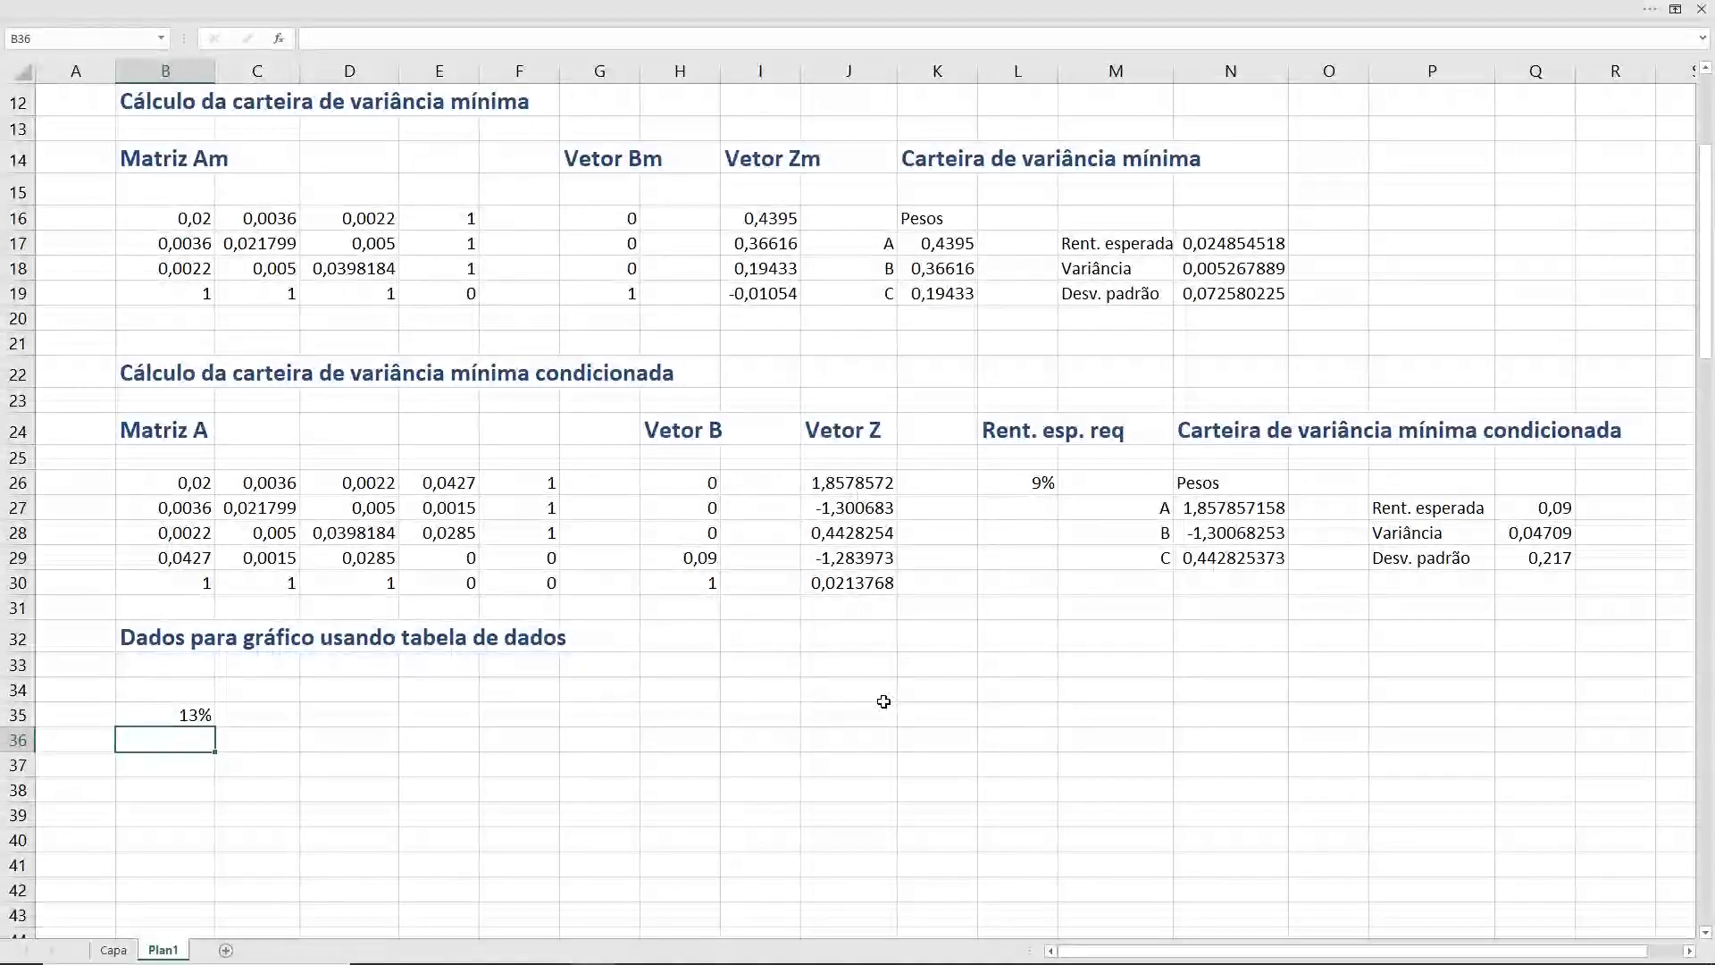
pyautogui.press('Up')
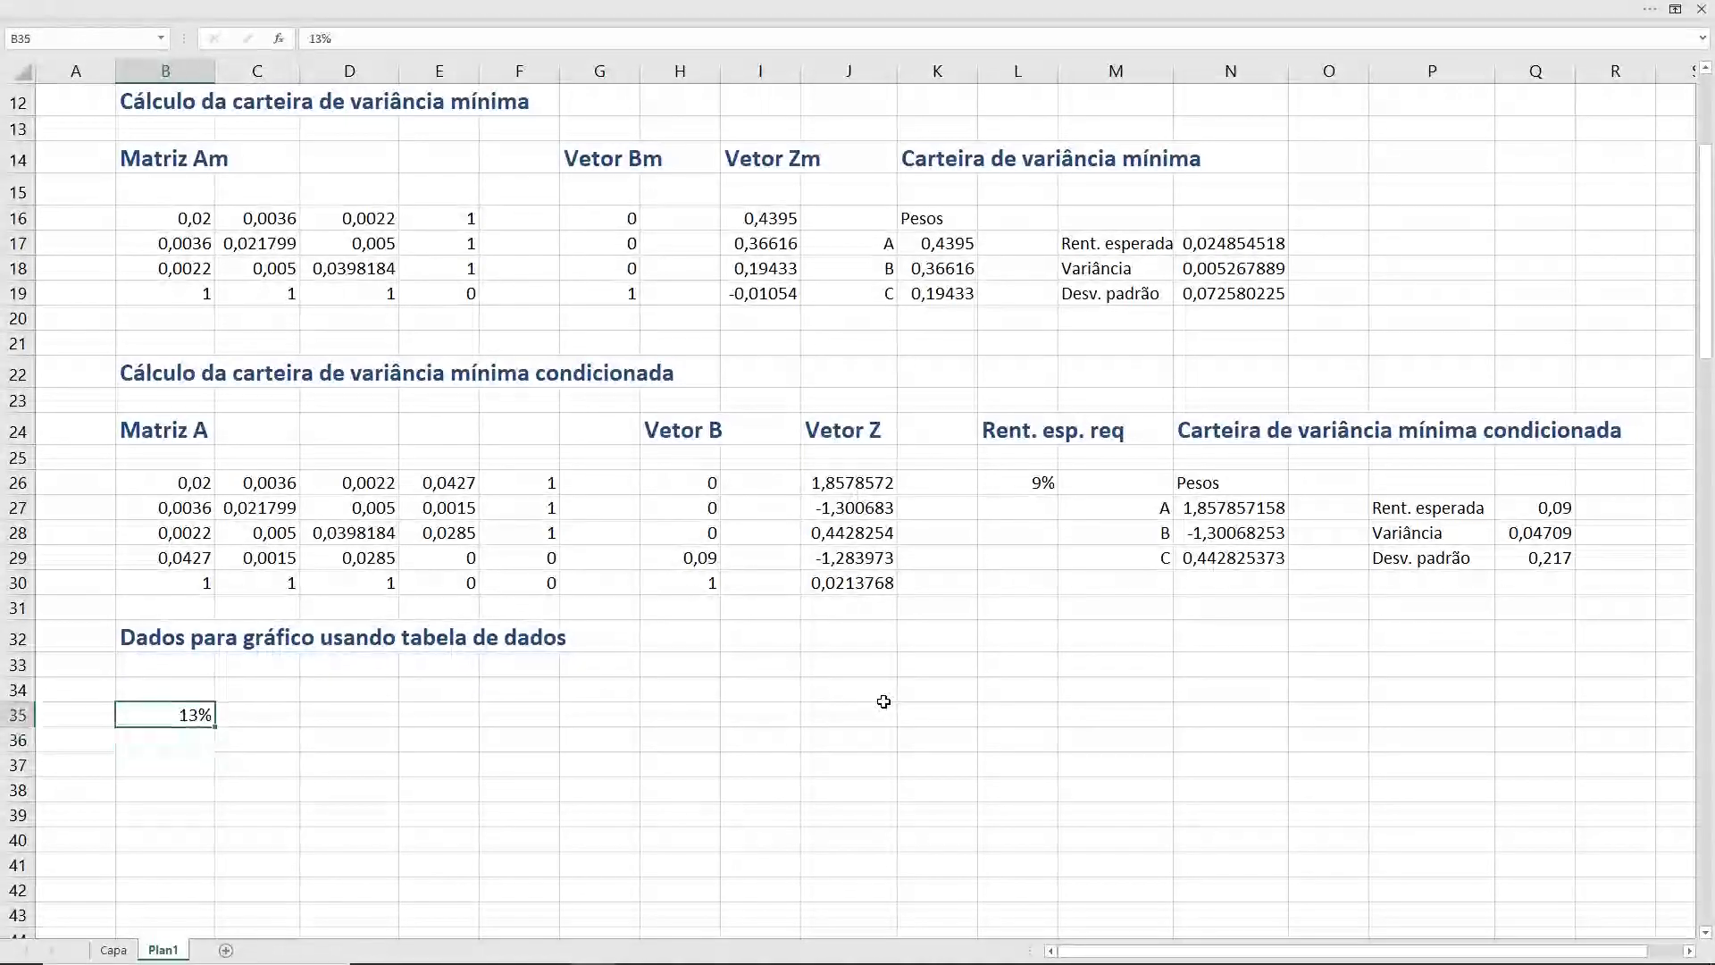
pyautogui.press('Down')
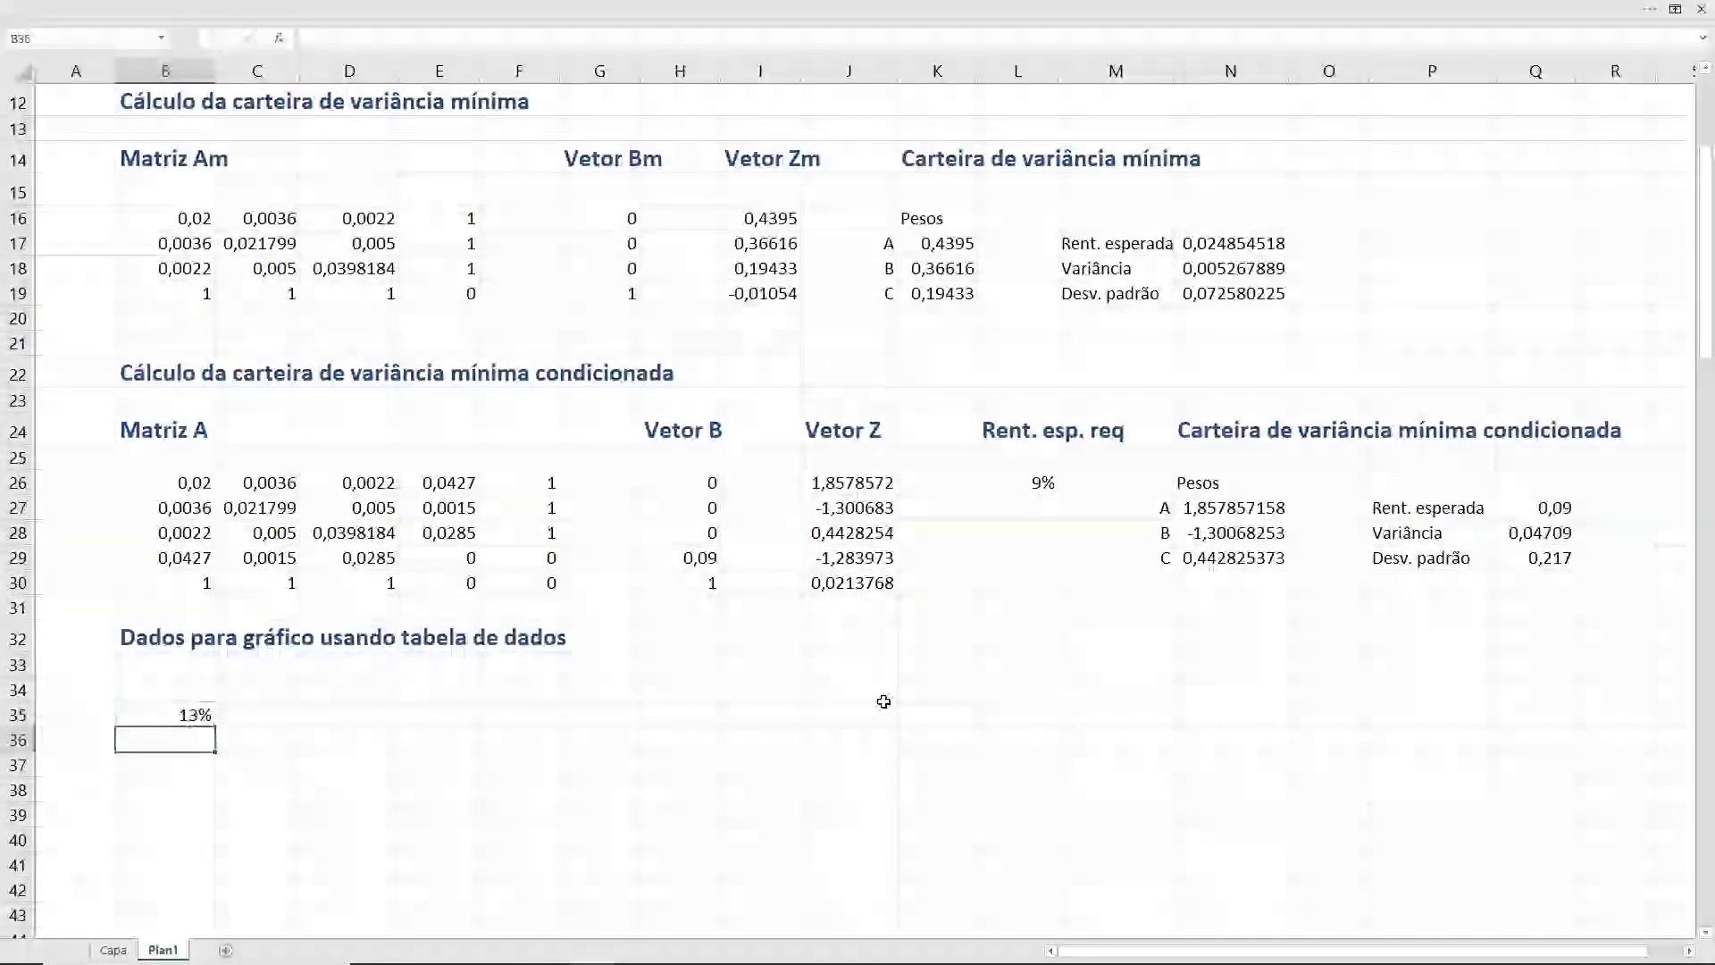
pyautogui.write('=')
pyautogui.press('Up')
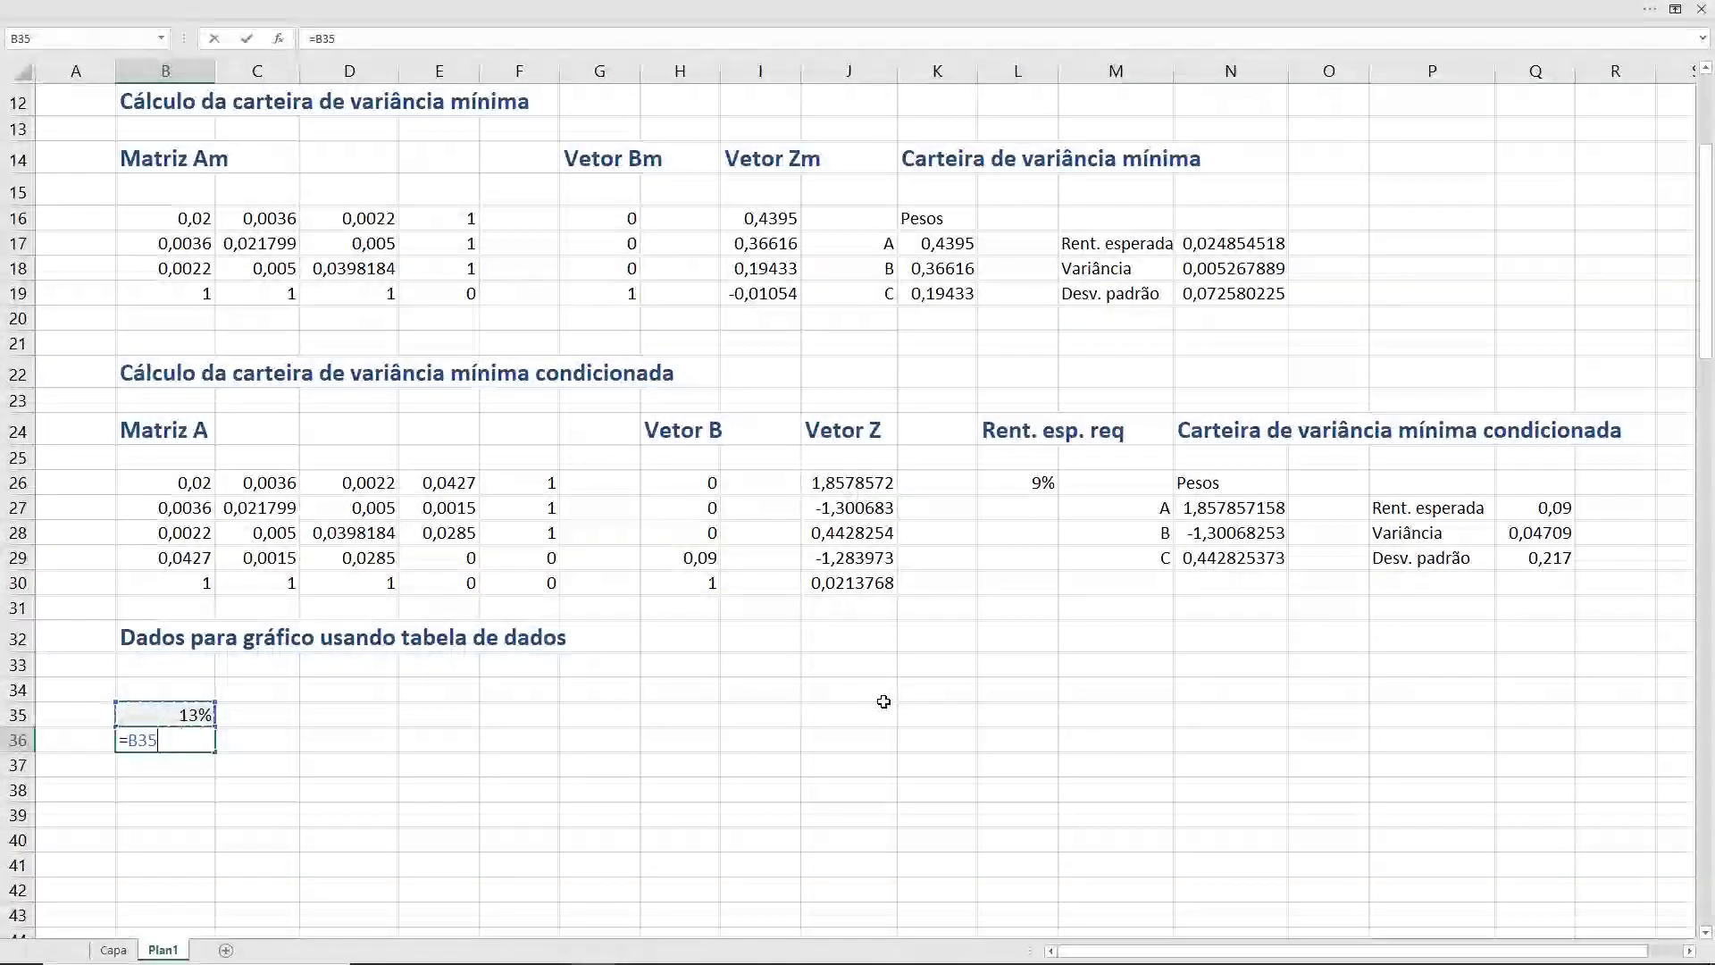
pyautogui.write('-0')
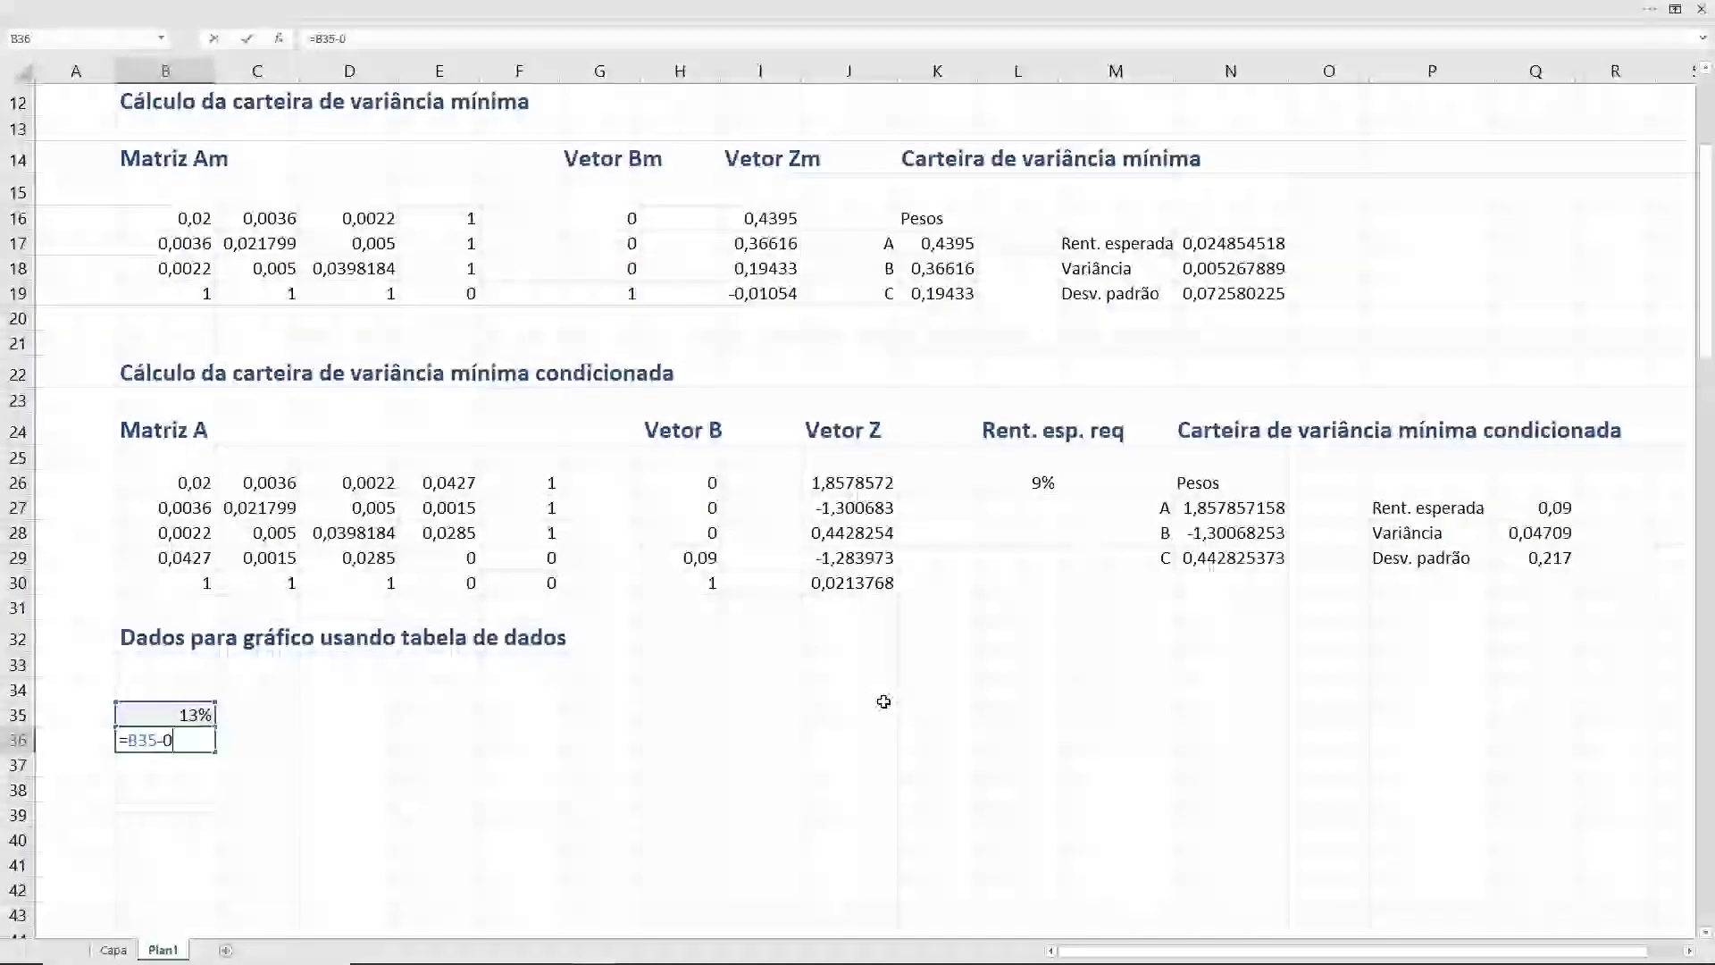
pyautogui.write(',0015')
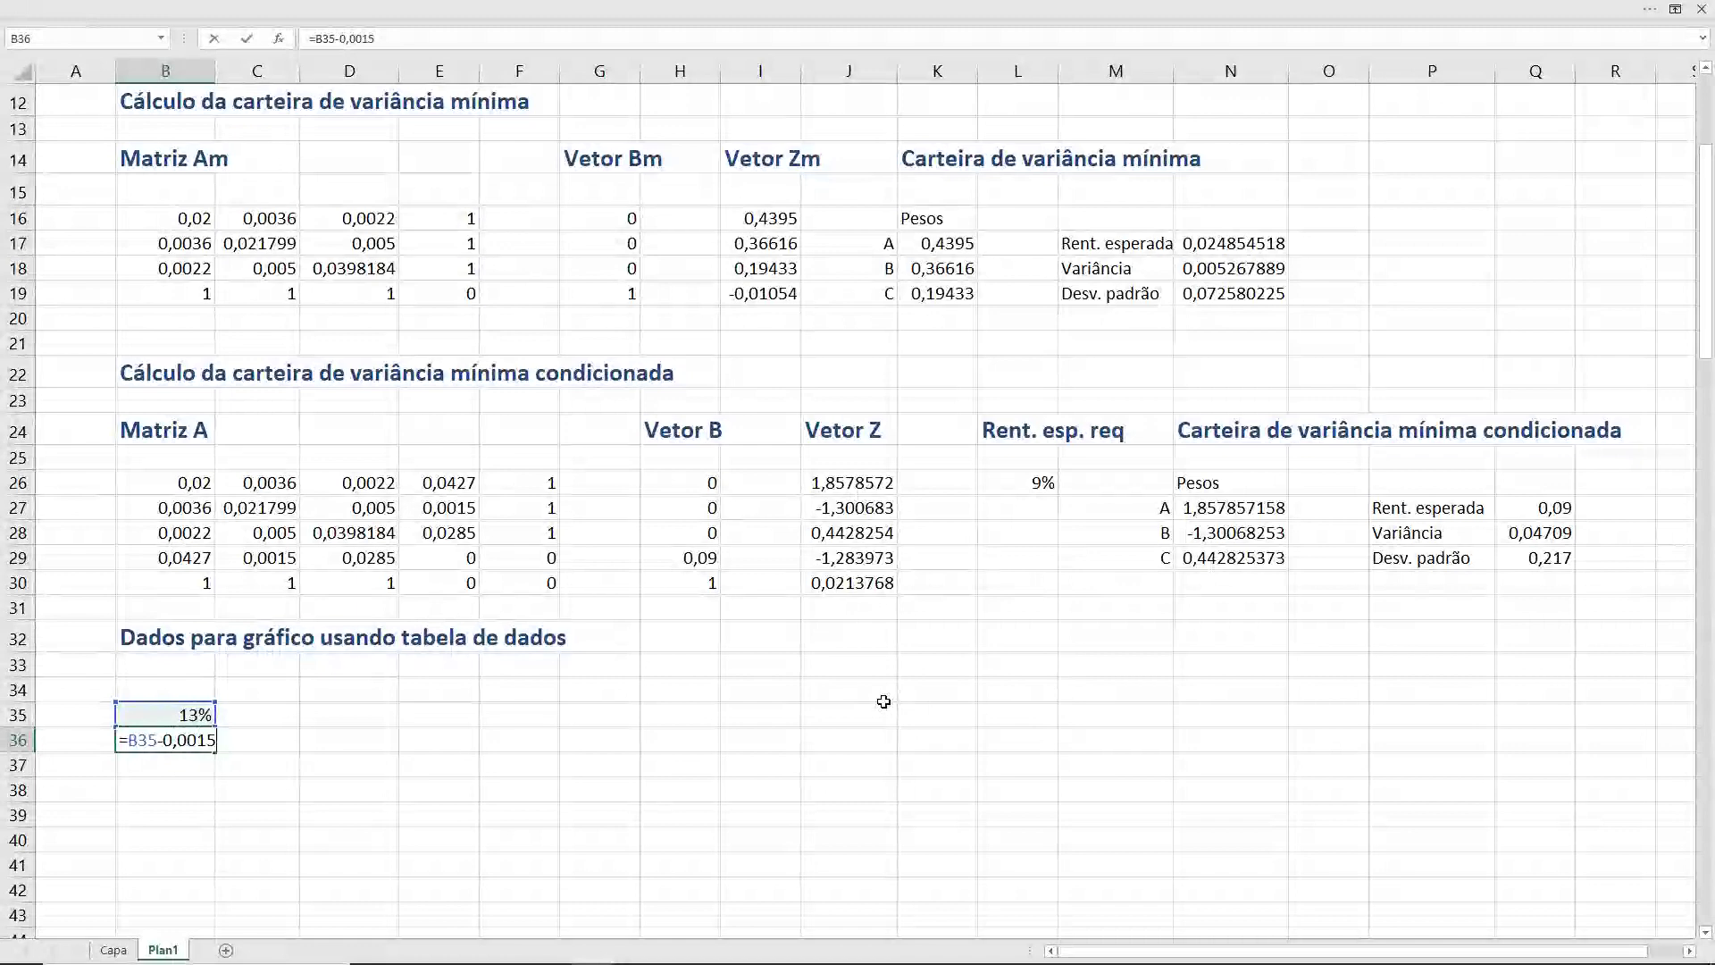
pyautogui.press('Return')
pyautogui.press('Up')
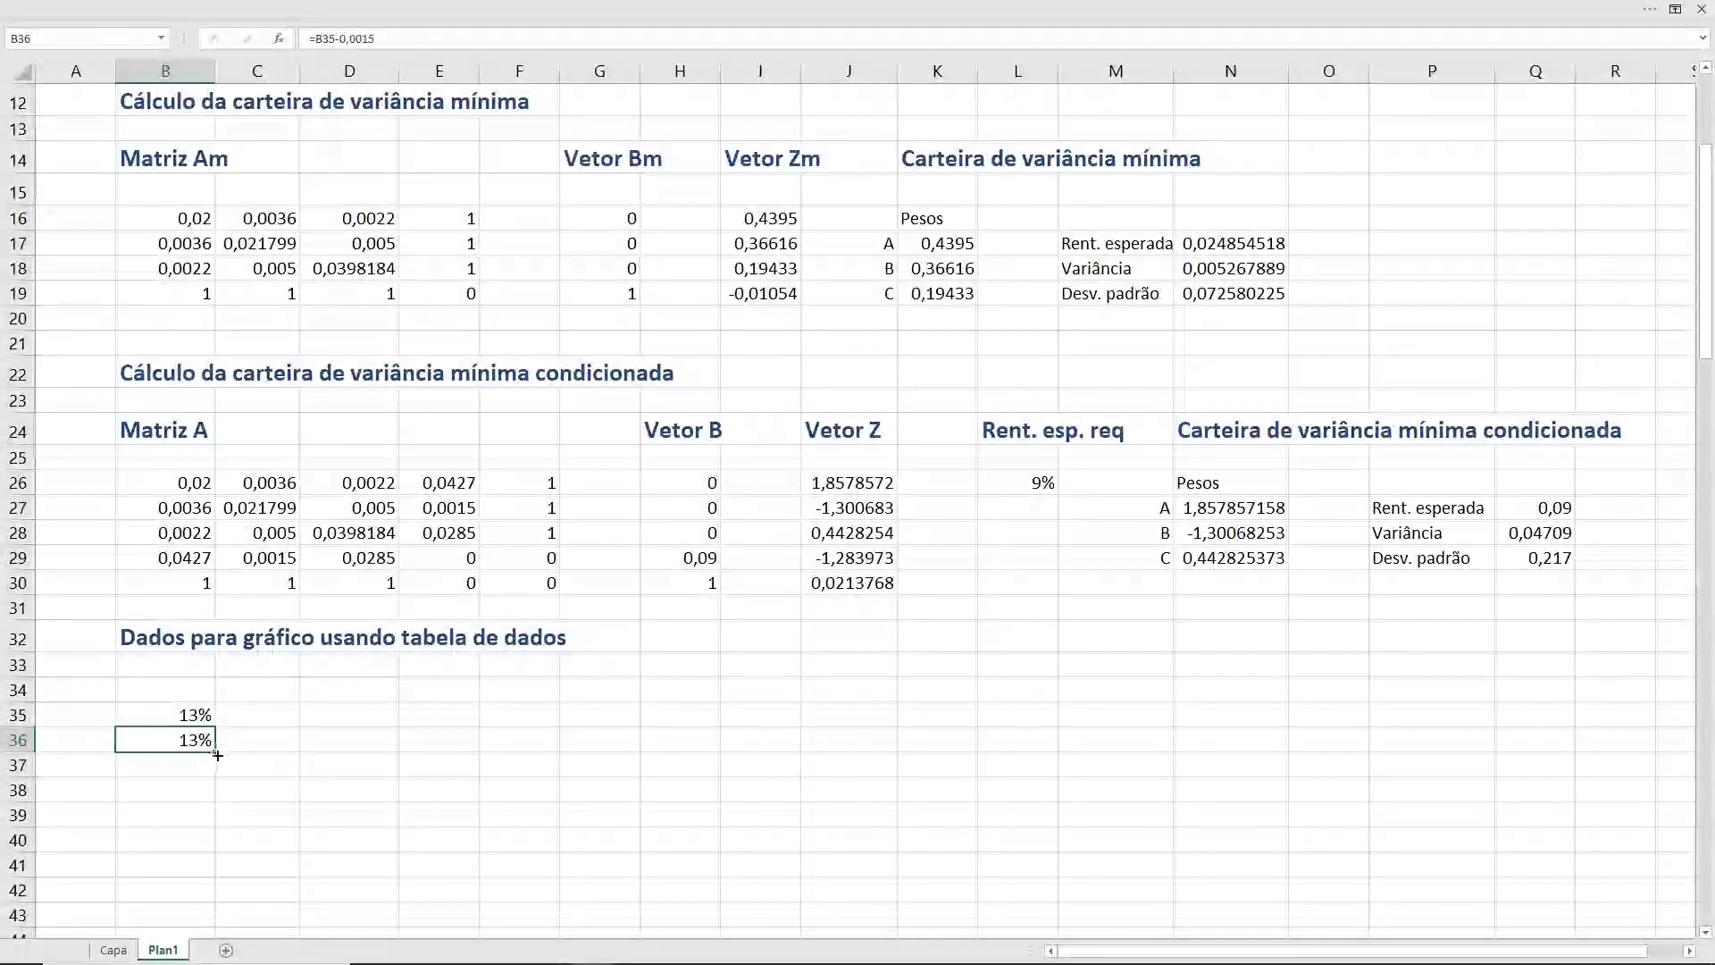
pyautogui.moveTo(217, 755)
pyautogui.mouseDown()
pyautogui.moveTo(248, 961)
pyautogui.moveTo(202, 916)
pyautogui.mouseUp()
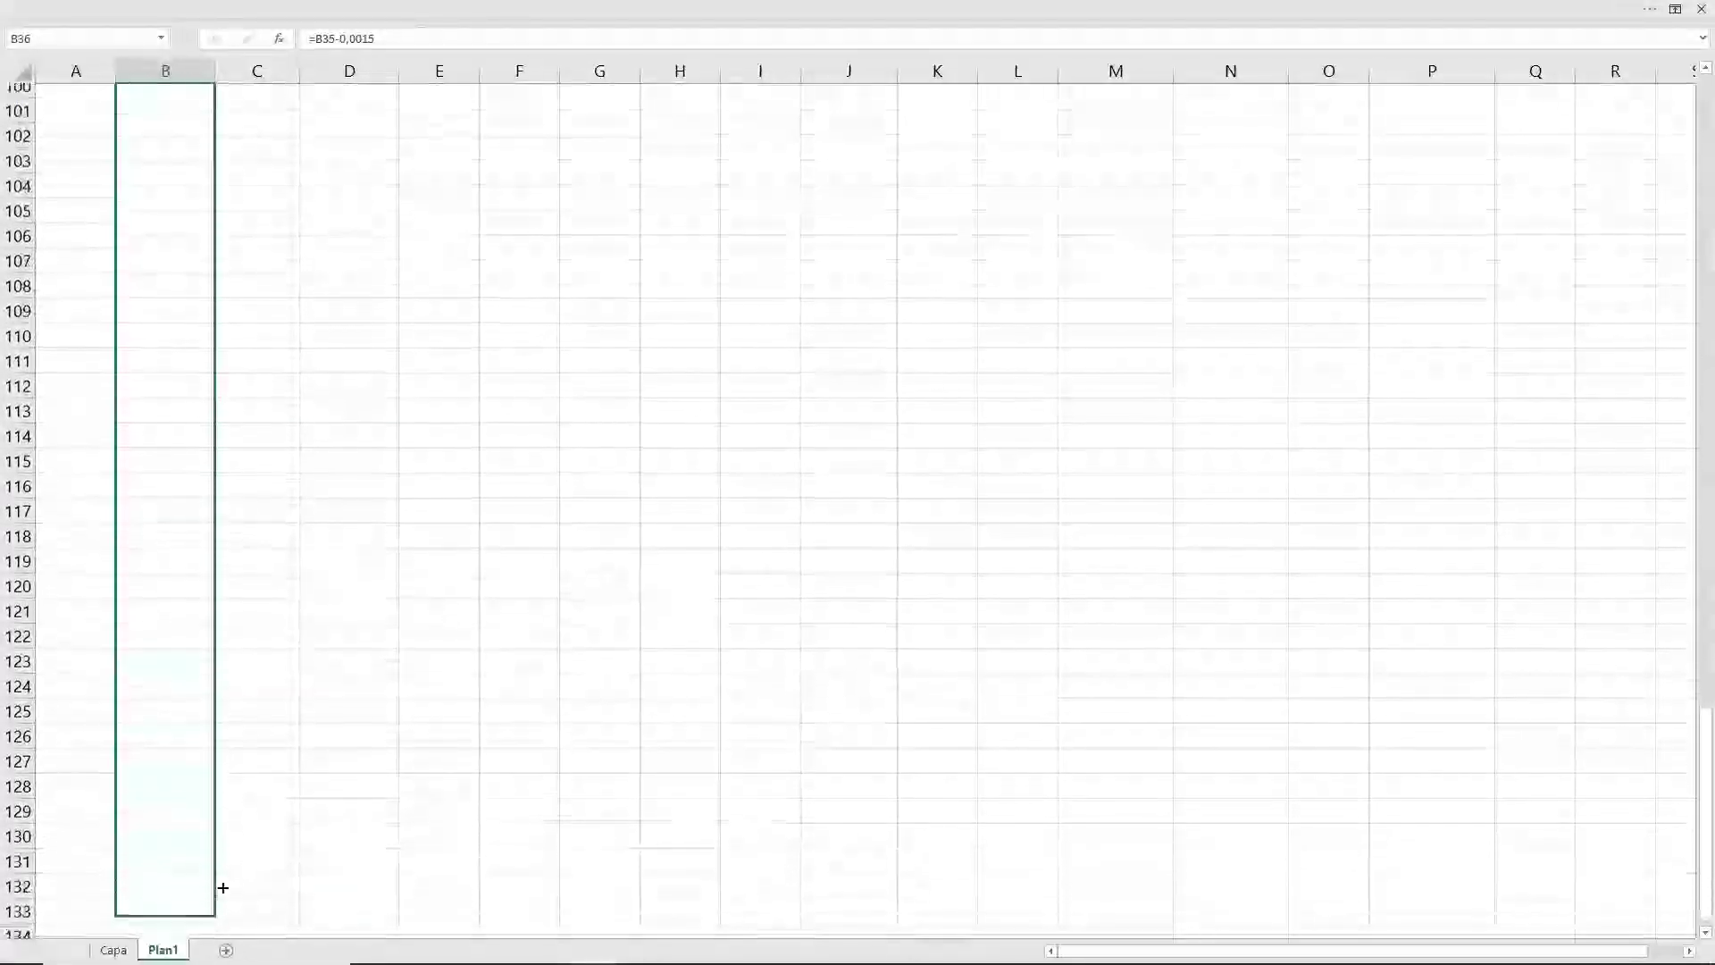
pyautogui.moveTo(202, 917); pyautogui.dragTo(204, 929)
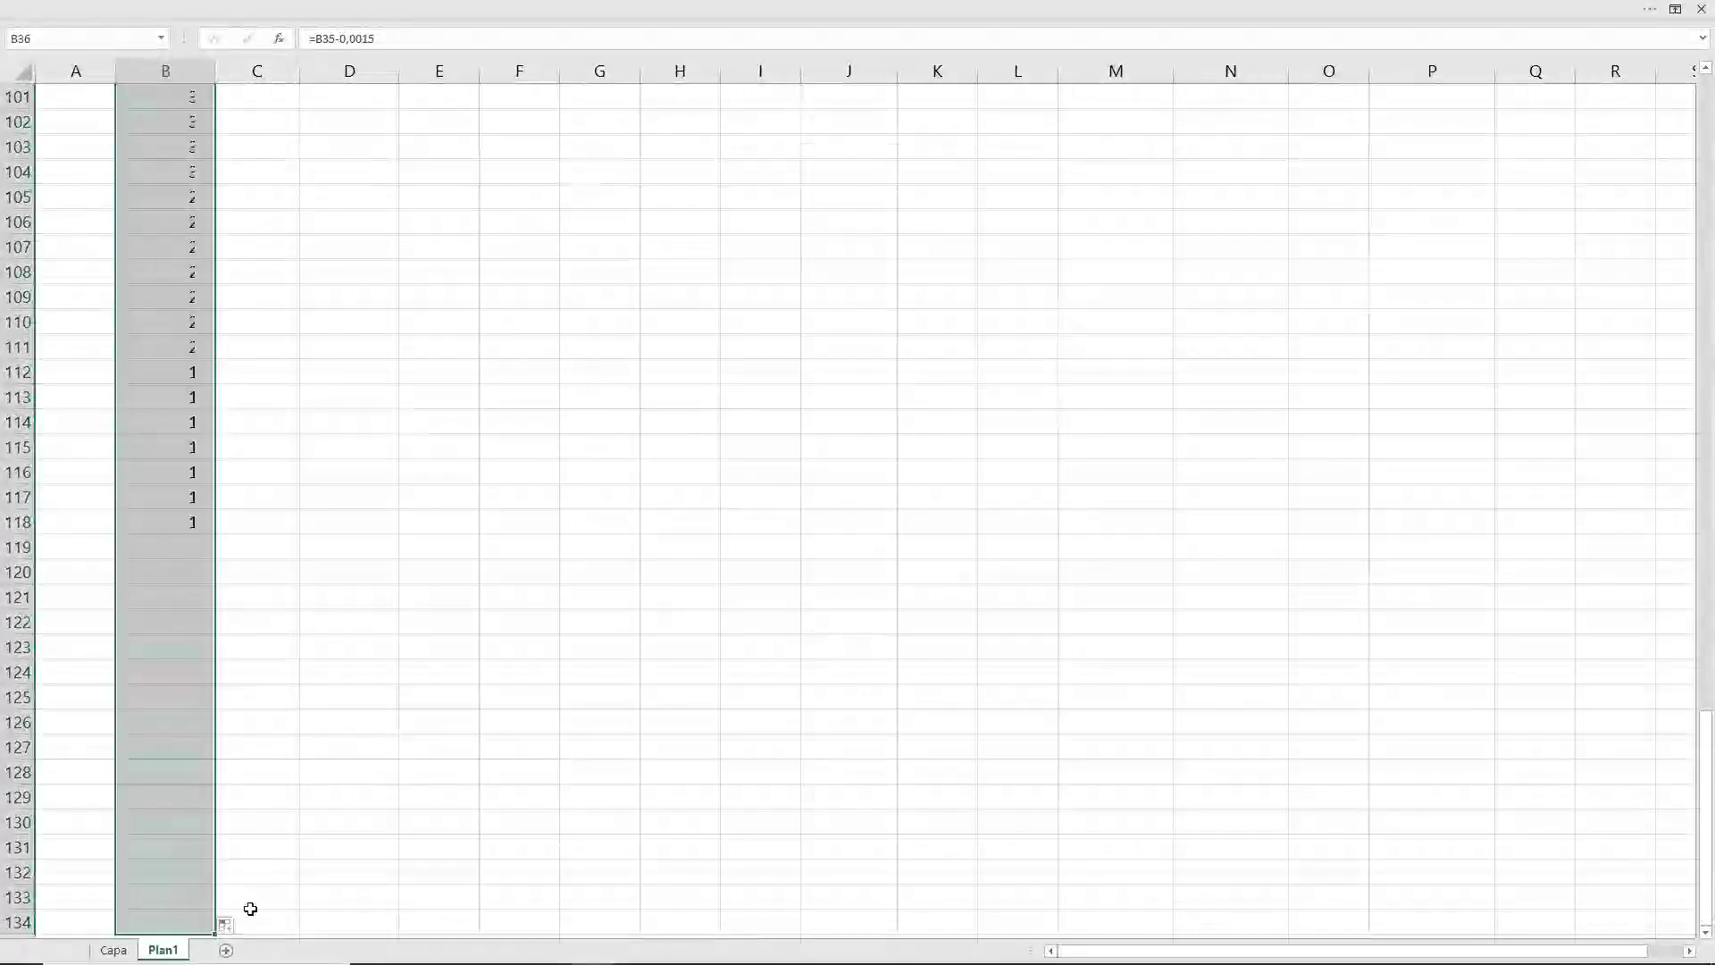
pyautogui.scroll(1, 247, 906)
pyautogui.scroll(1, 199, 892)
pyautogui.scroll(5, 187, 800)
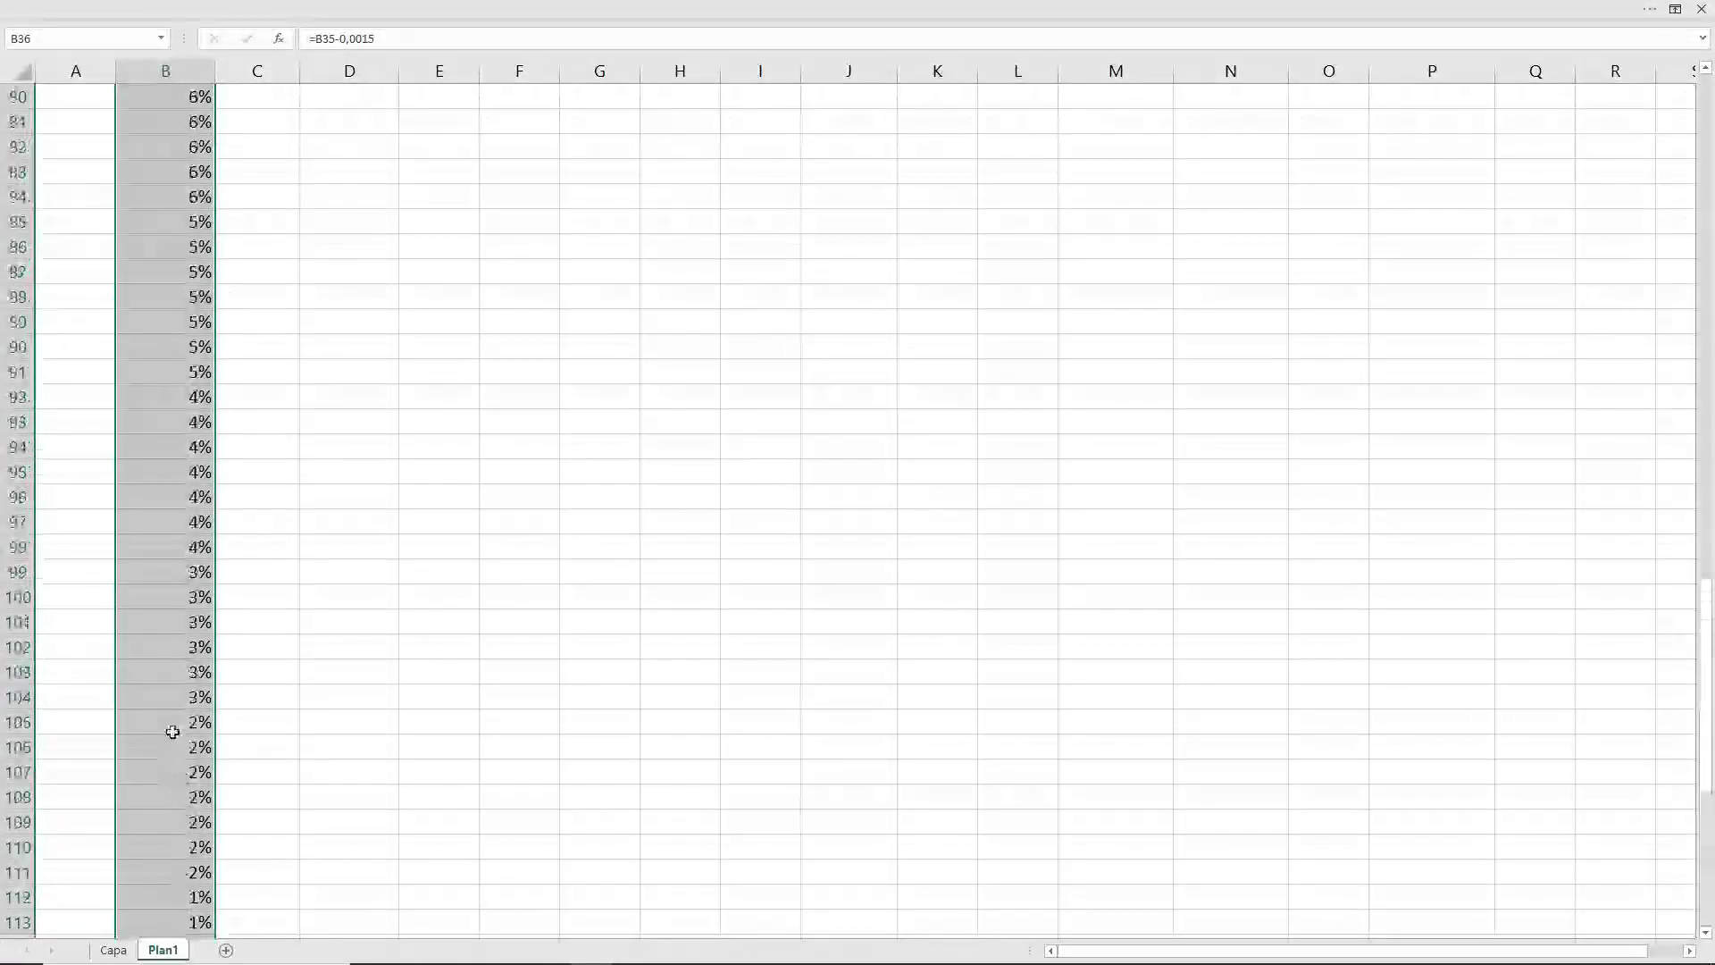
pyautogui.scroll(7, 173, 731)
pyautogui.scroll(9, 164, 669)
pyautogui.scroll(4, 161, 658)
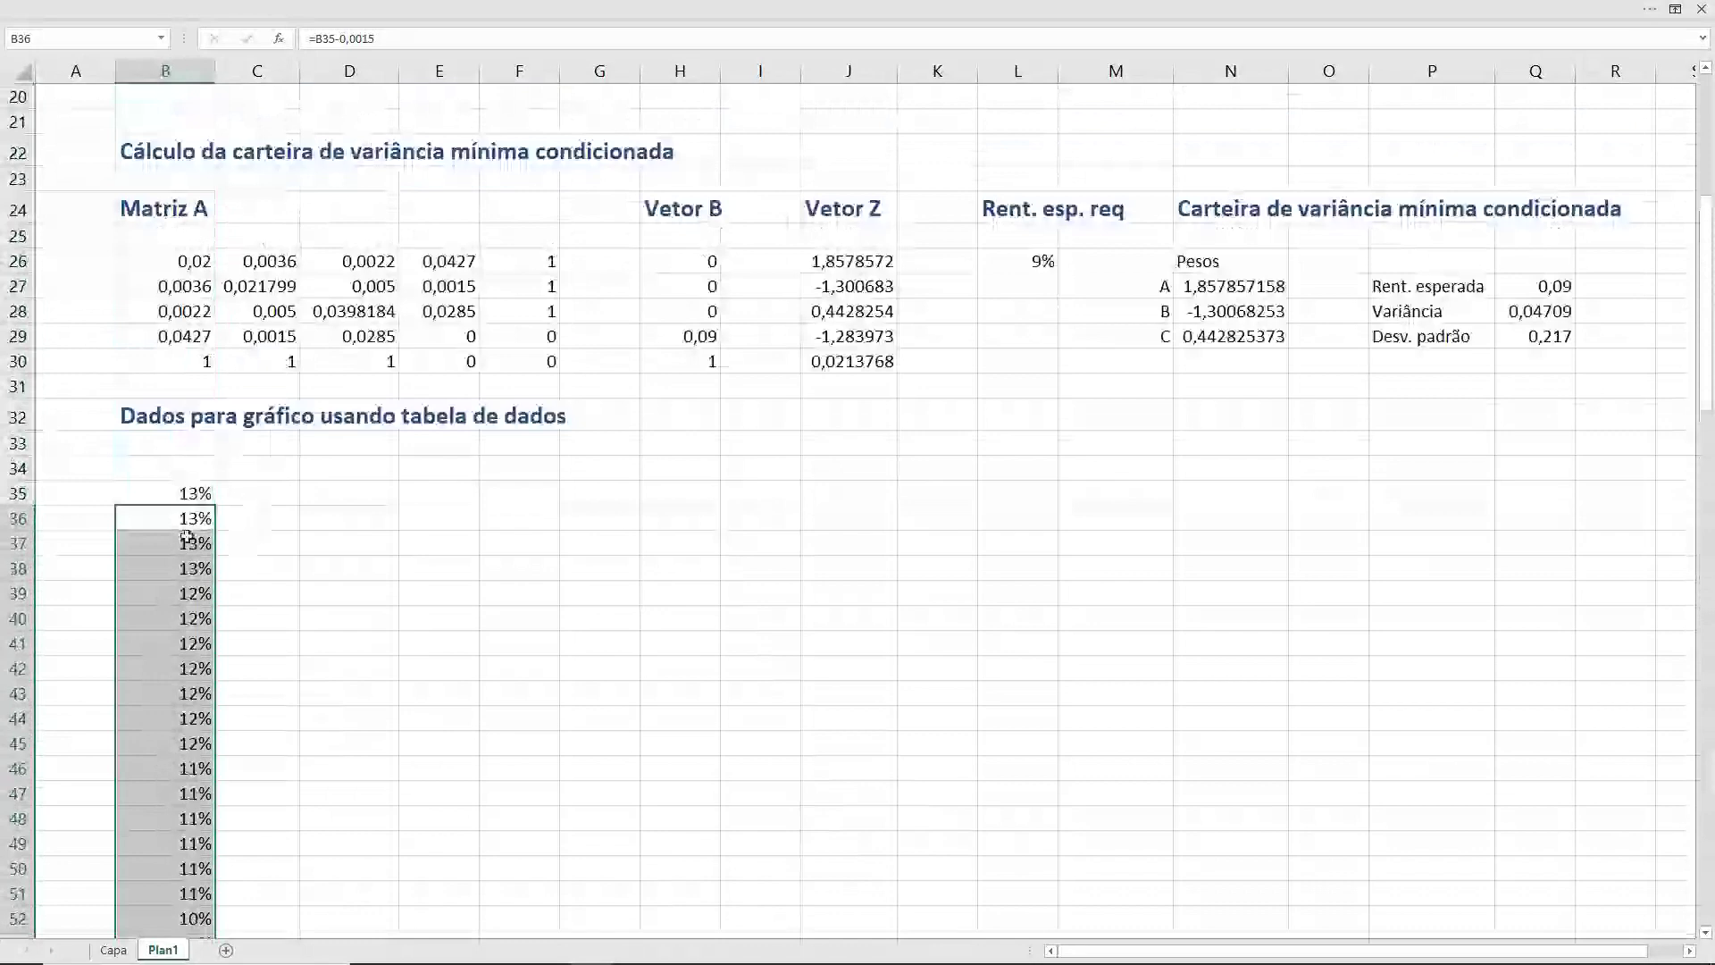
pyautogui.click(253, 472)
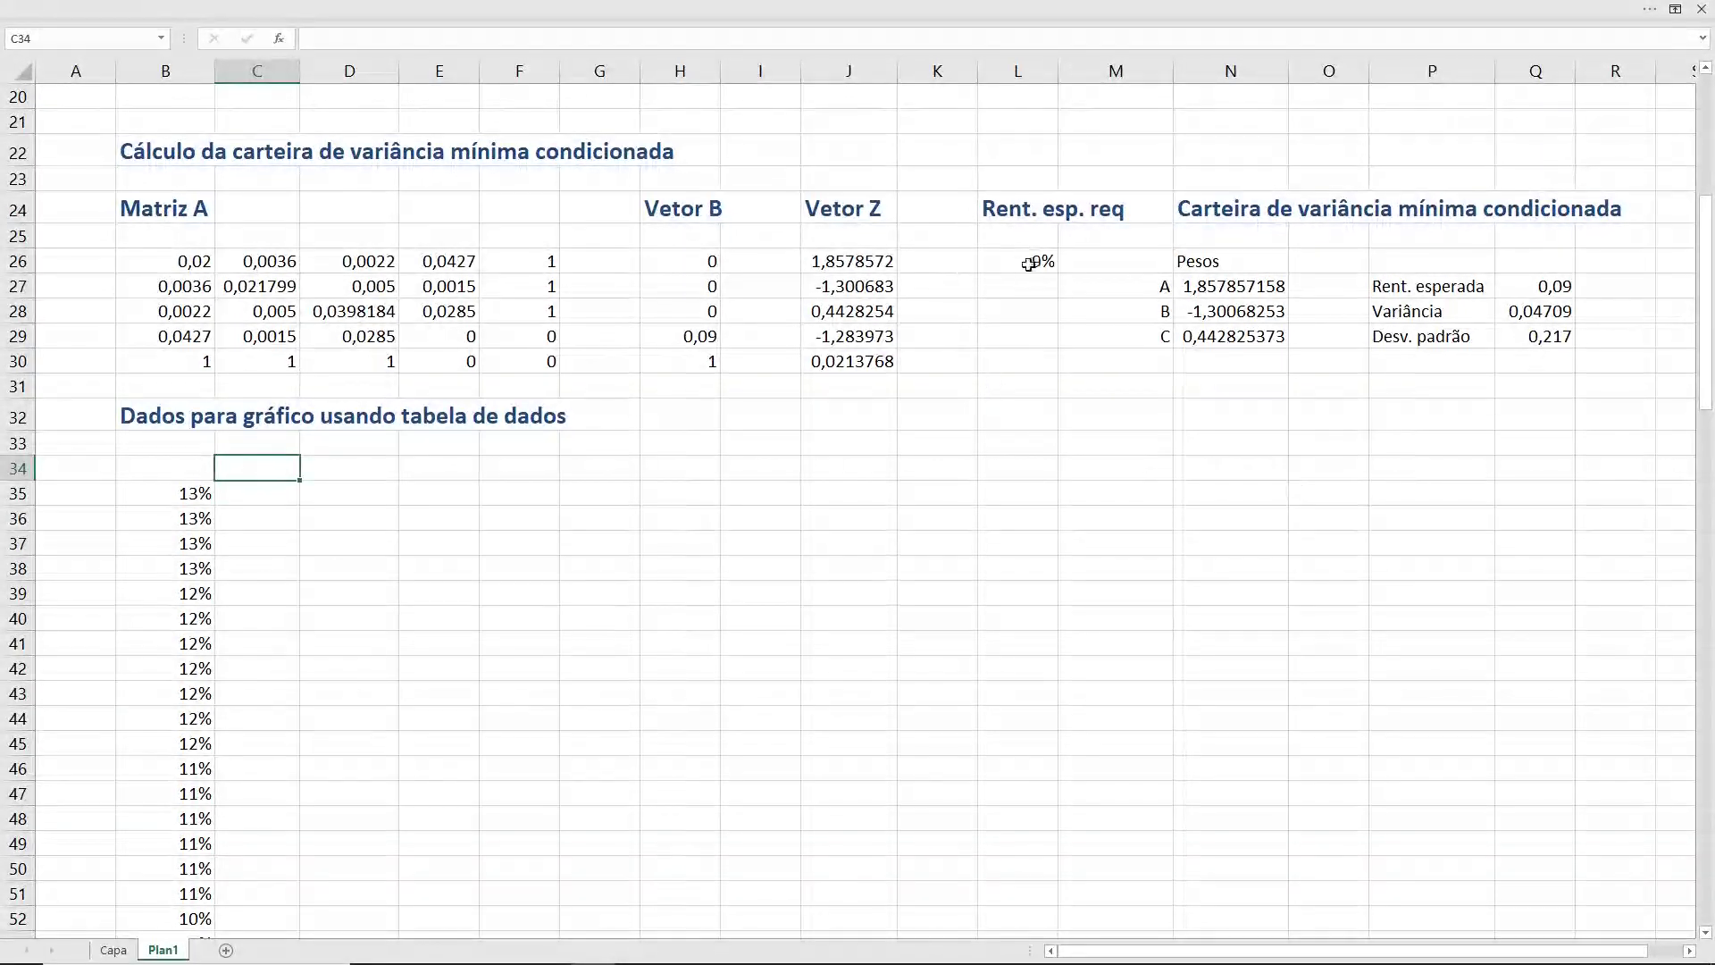
# - Enter =Q29 in C34 so it shows the 0,217003 standard deviation
pyautogui.click(173, 466)
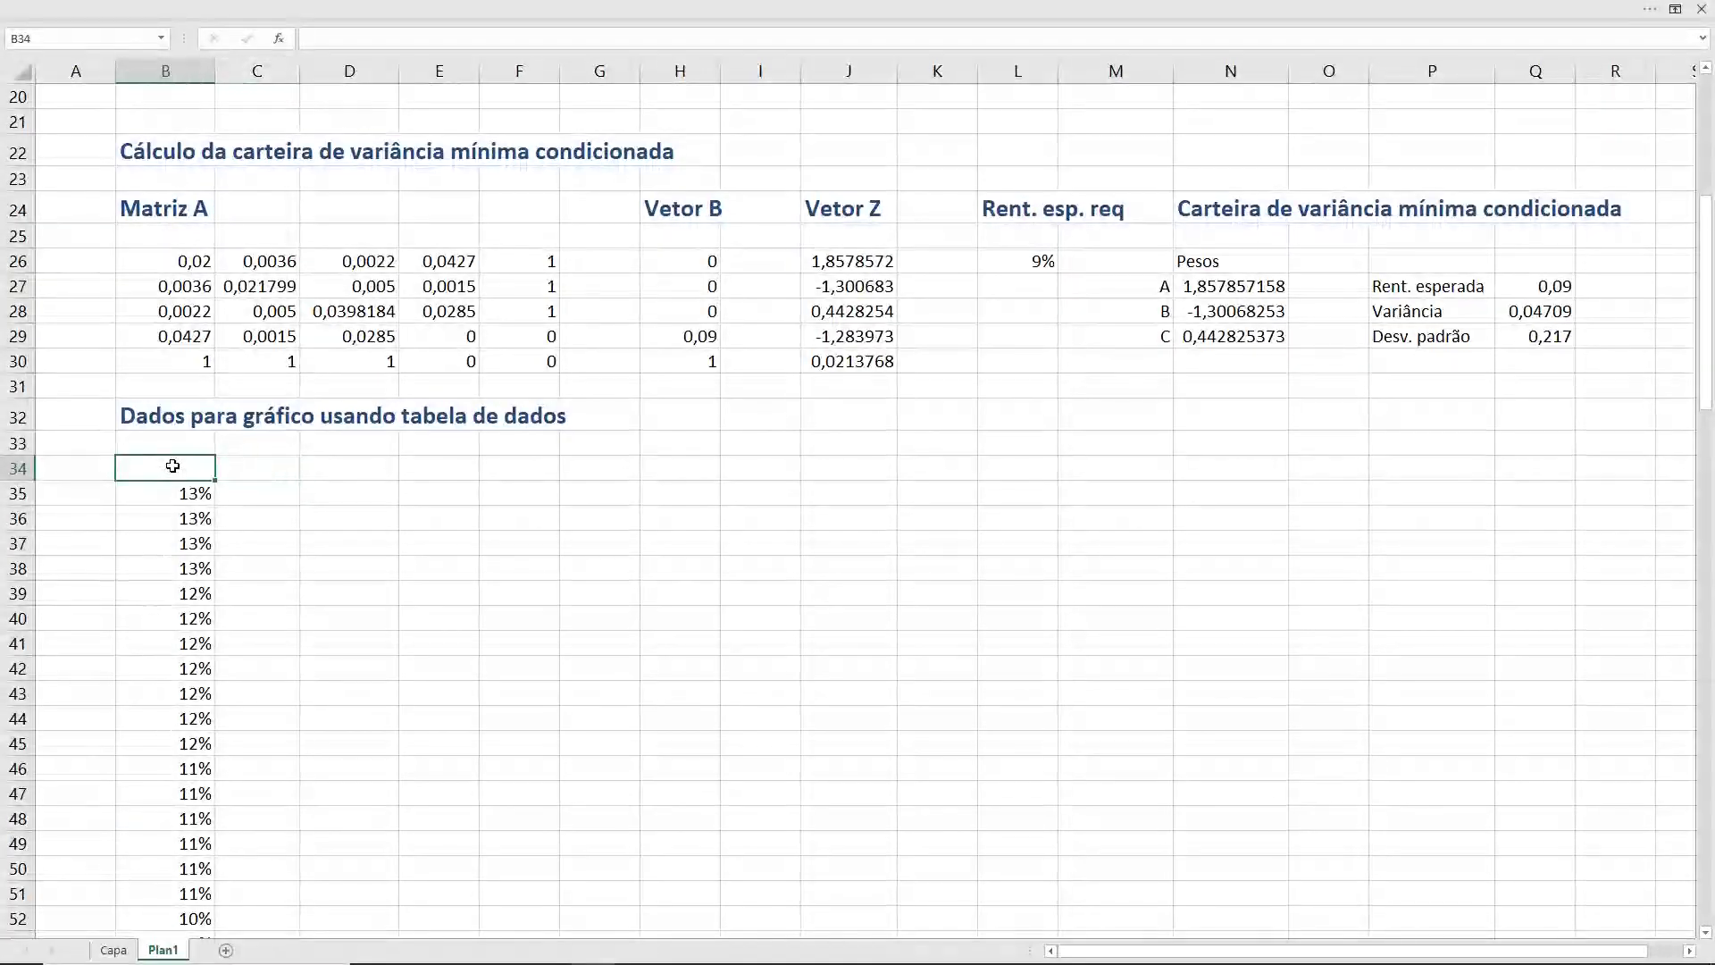
pyautogui.press('Right')
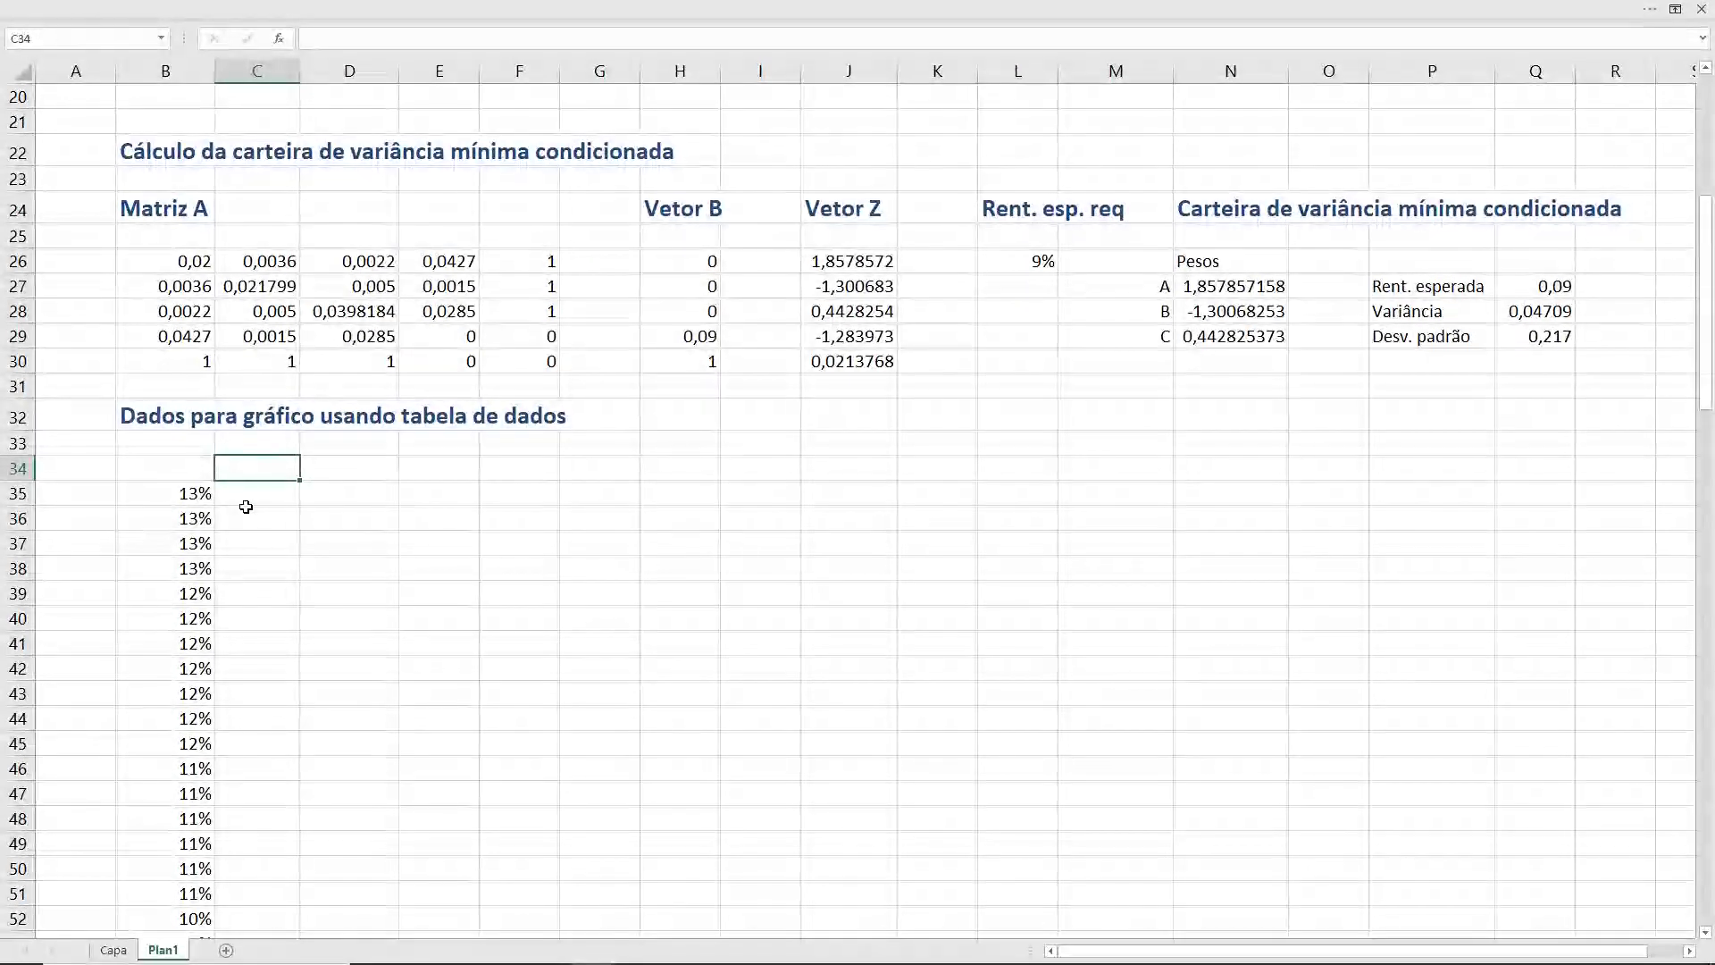
pyautogui.write('=')
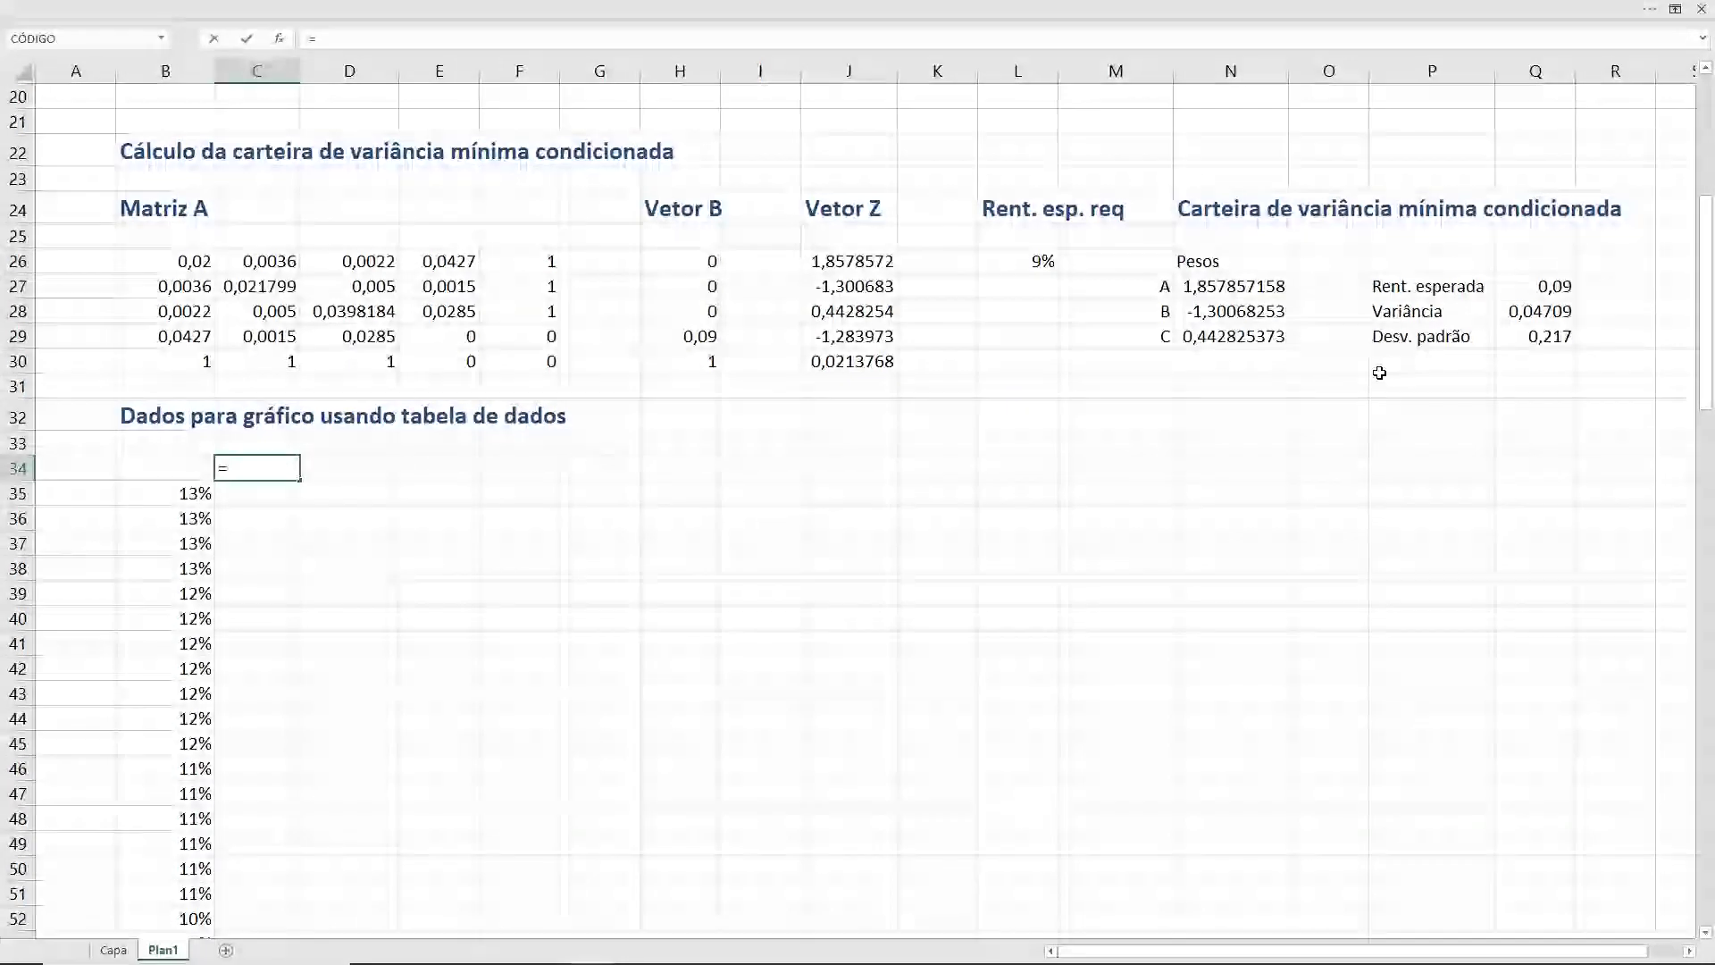
pyautogui.click(1535, 336)
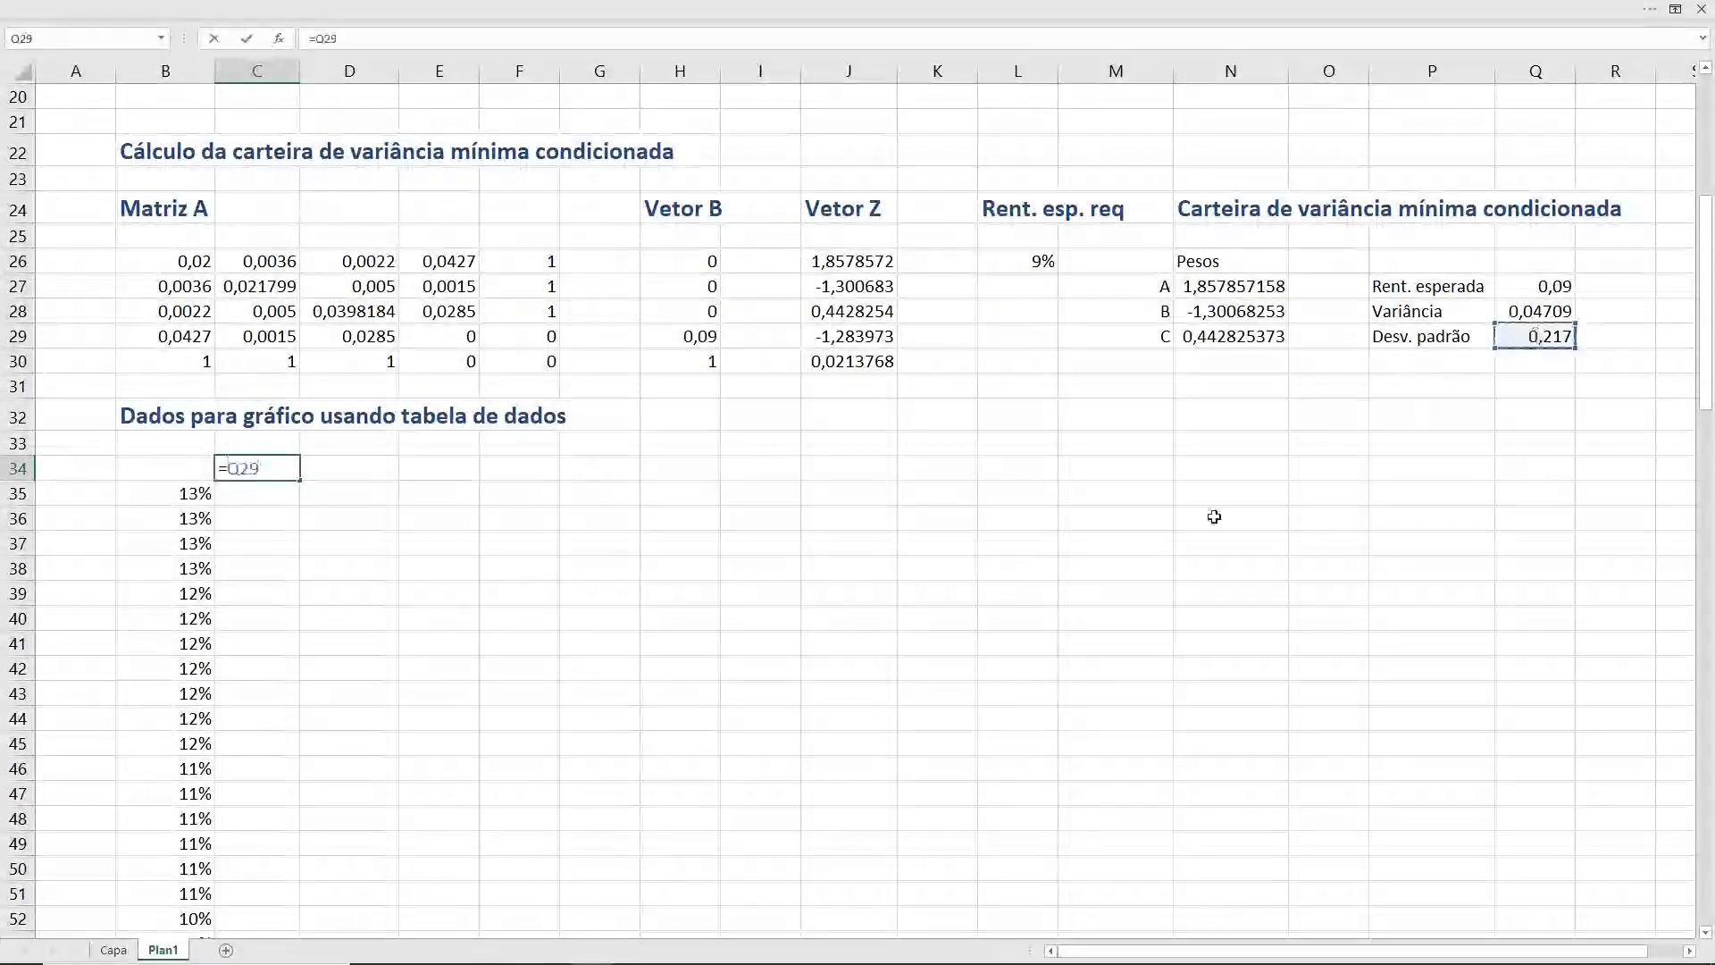
pyautogui.press('Return')
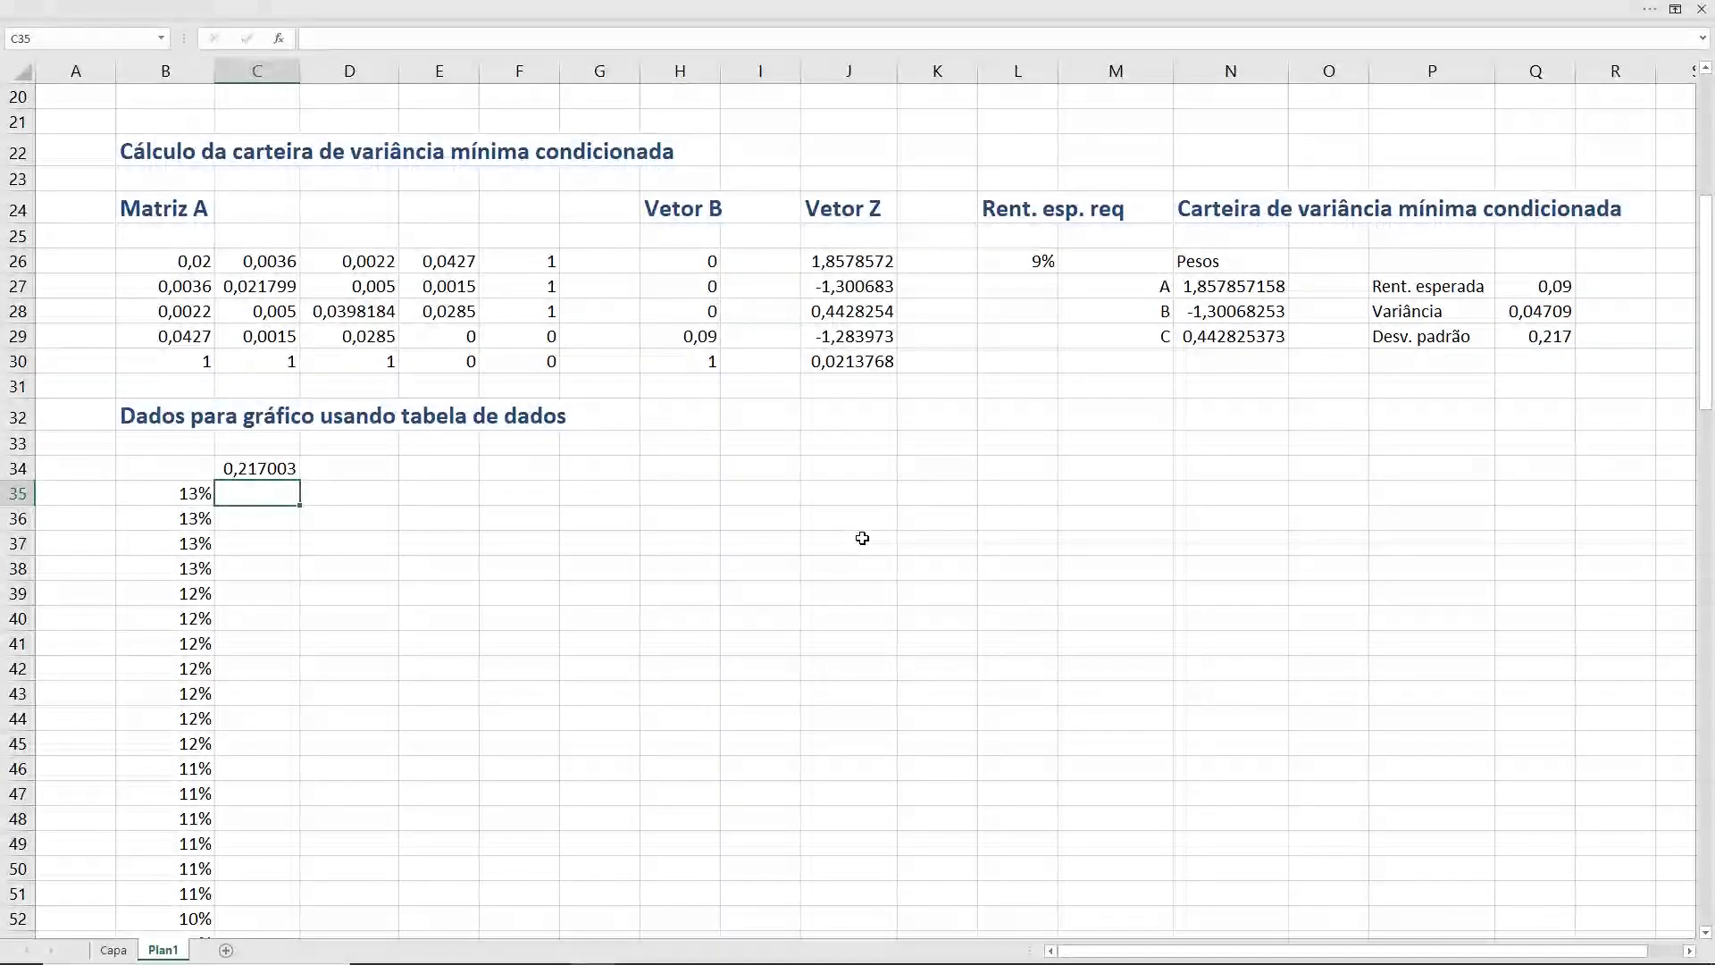
pyautogui.press('Up')
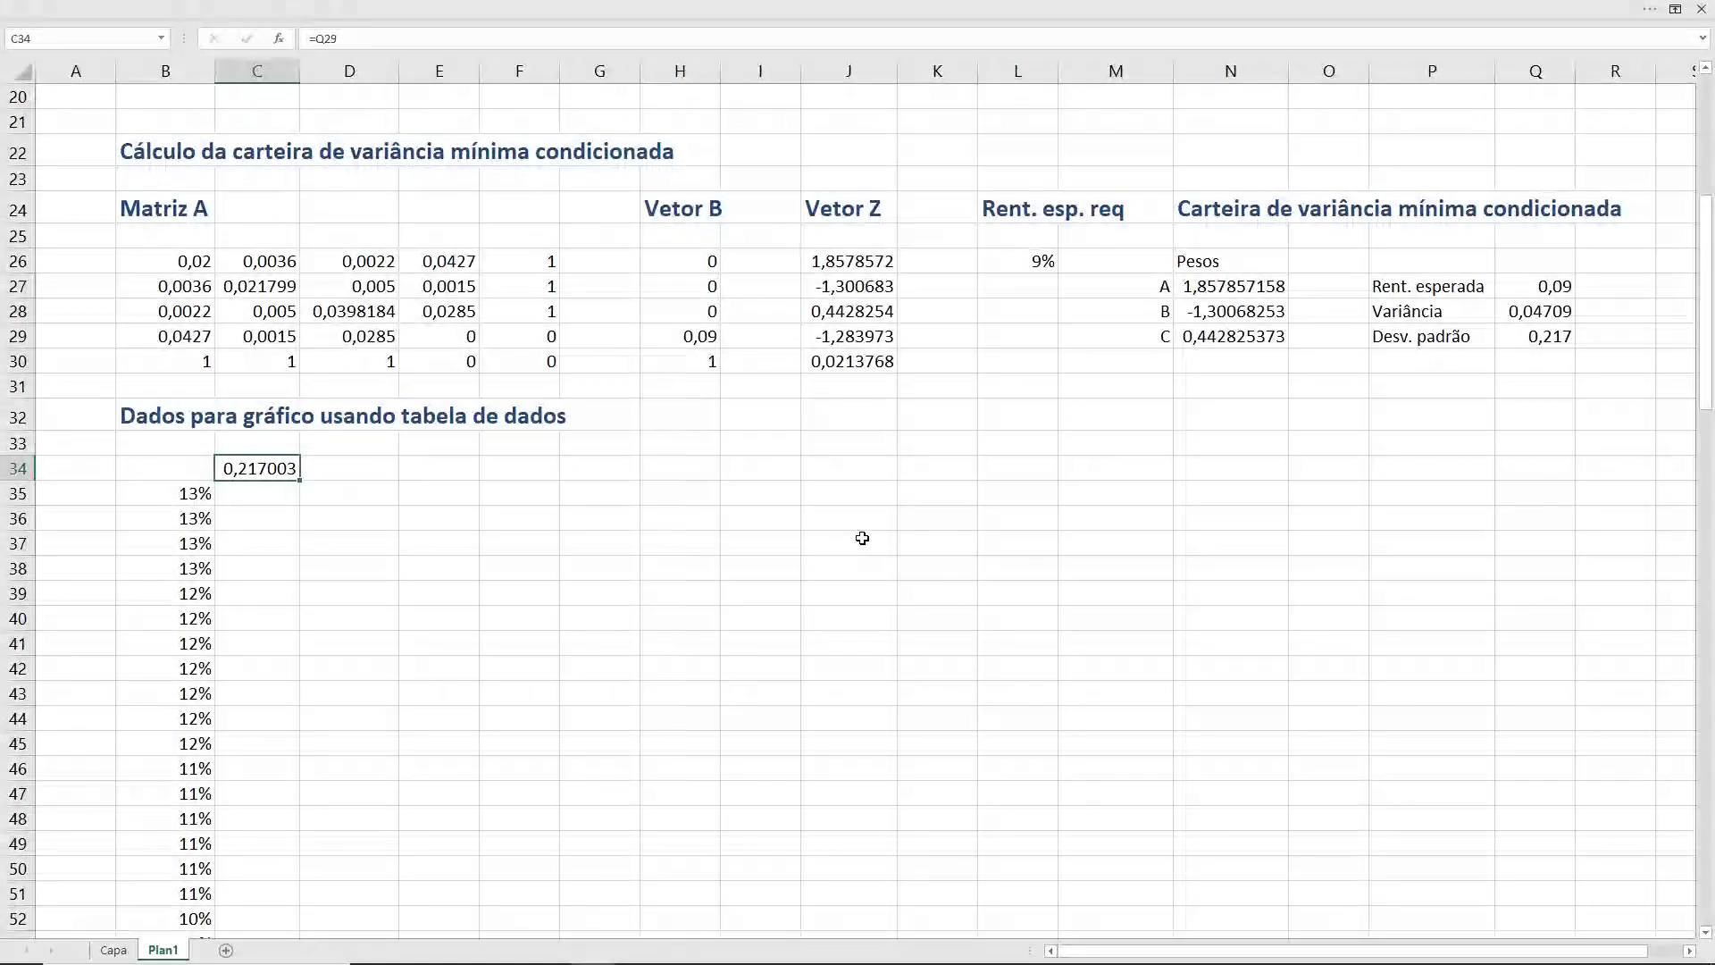
pyautogui.press('Down')
pyautogui.press('Up')
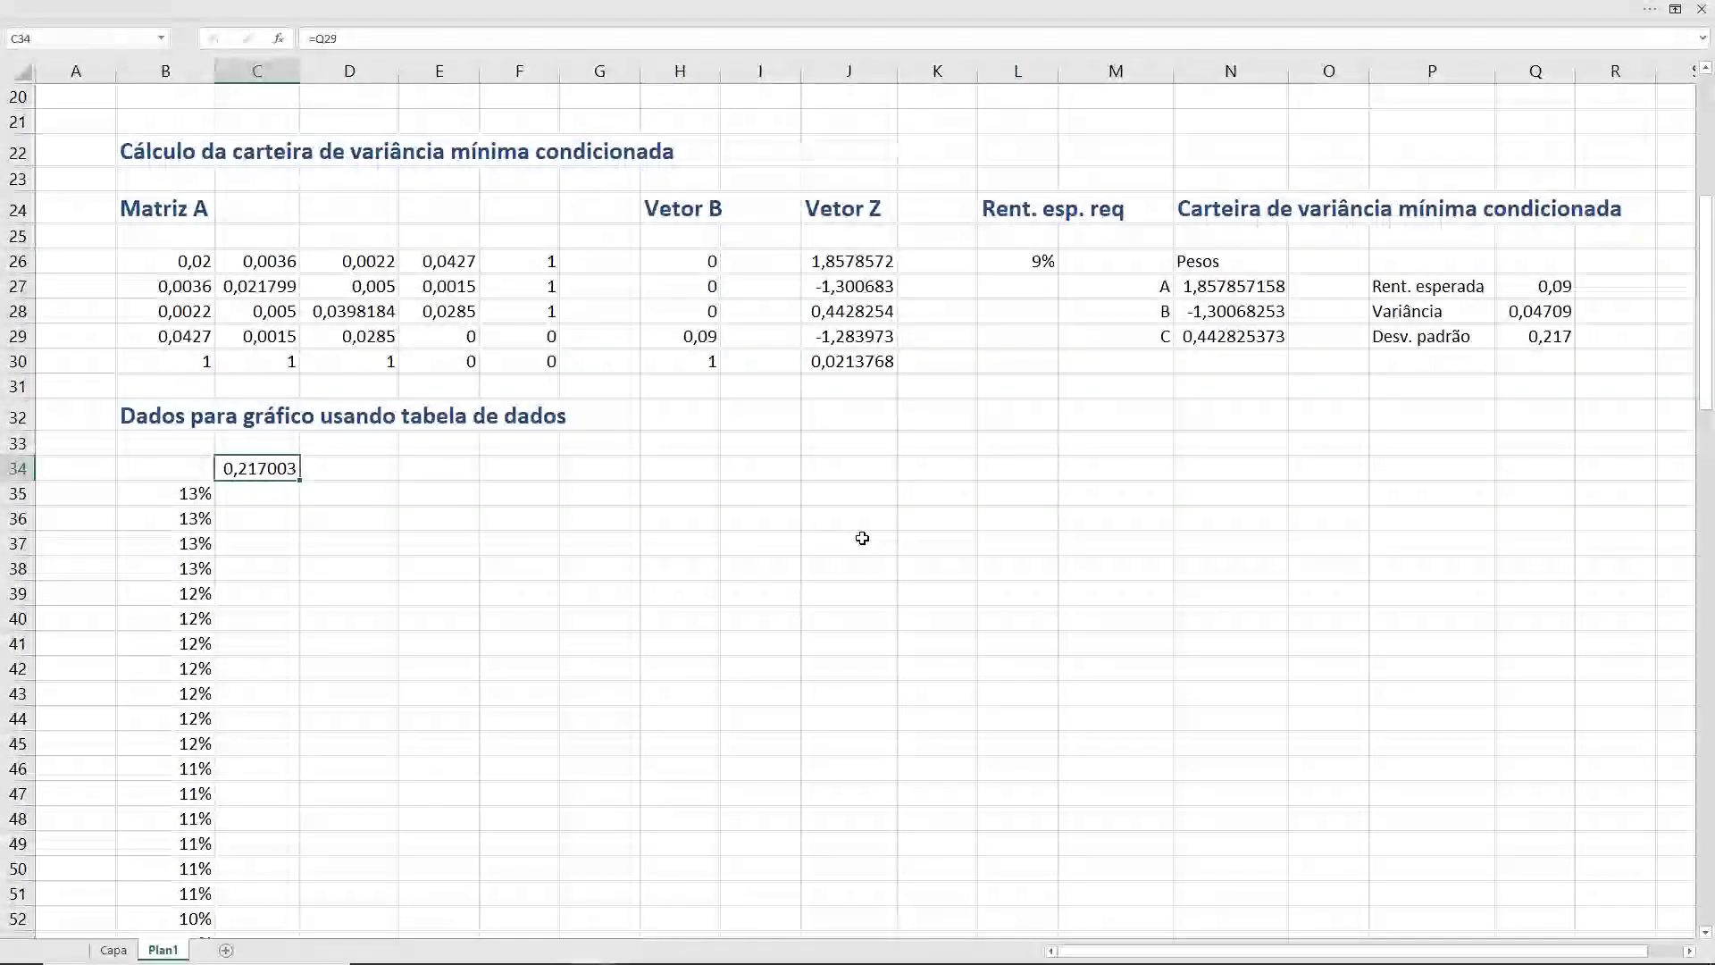
# - Move from C35 past L26 and back to the first return value in B35
pyautogui.press('Down')
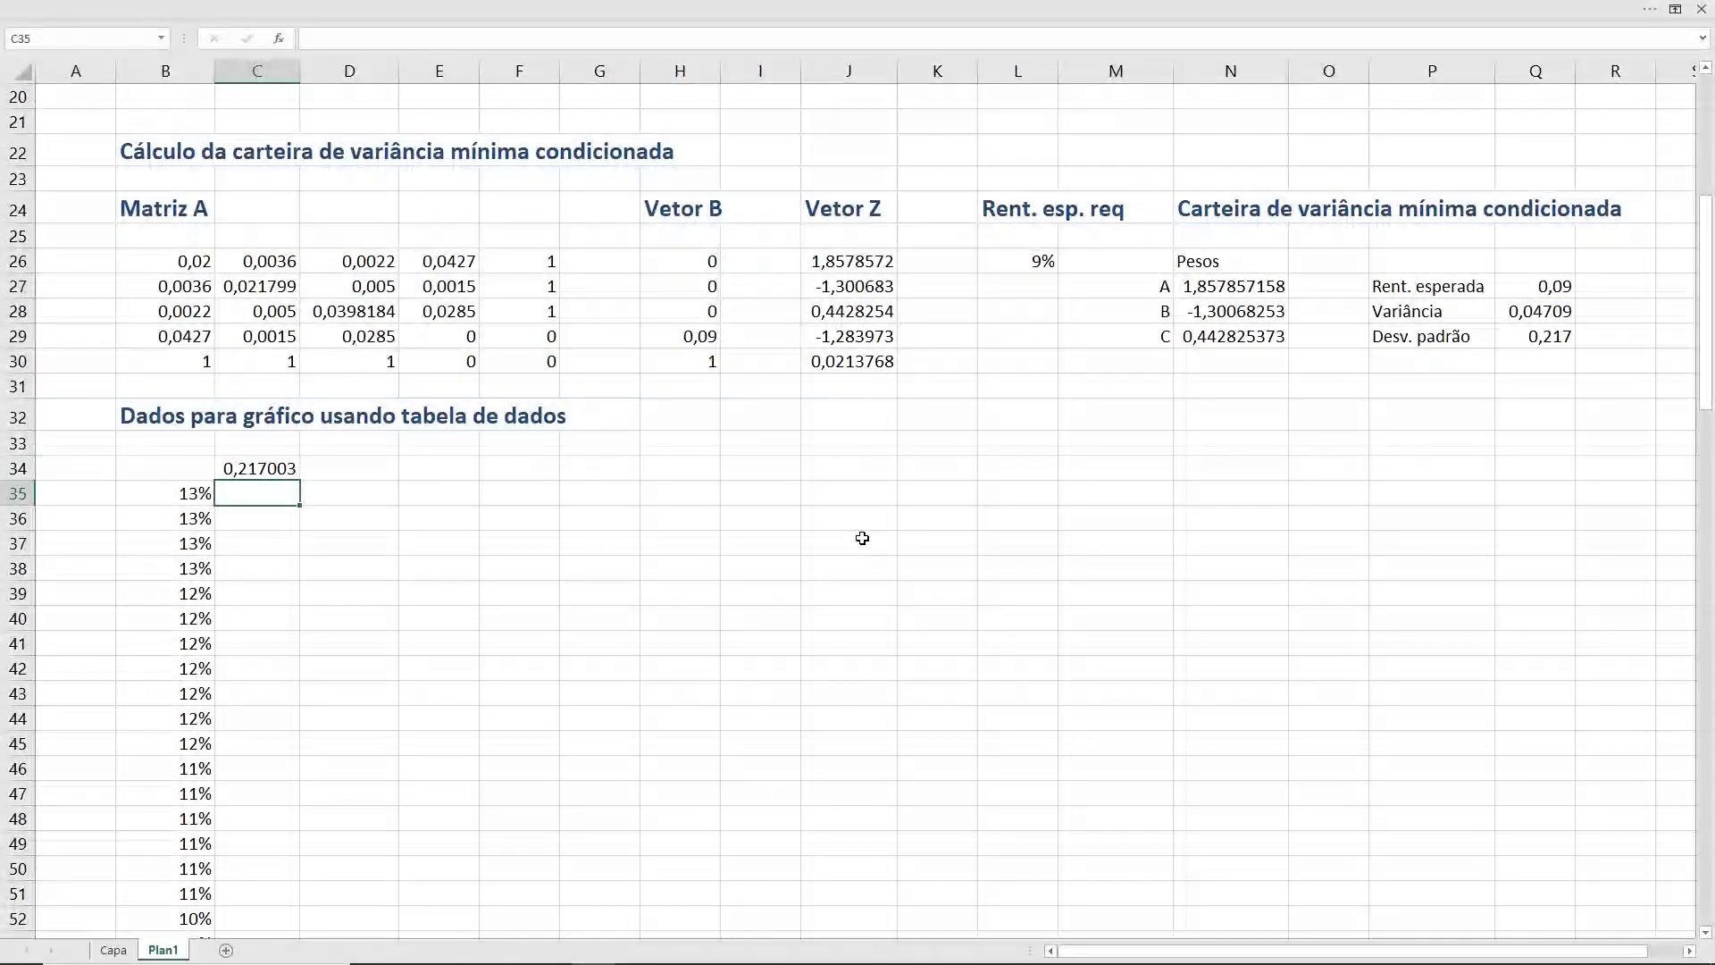
pyautogui.press('Right')
pyautogui.press('Right')
pyautogui.press('Right')
pyautogui.press('Right')
pyautogui.press('Right')
pyautogui.press('Right')
pyautogui.press('Right')
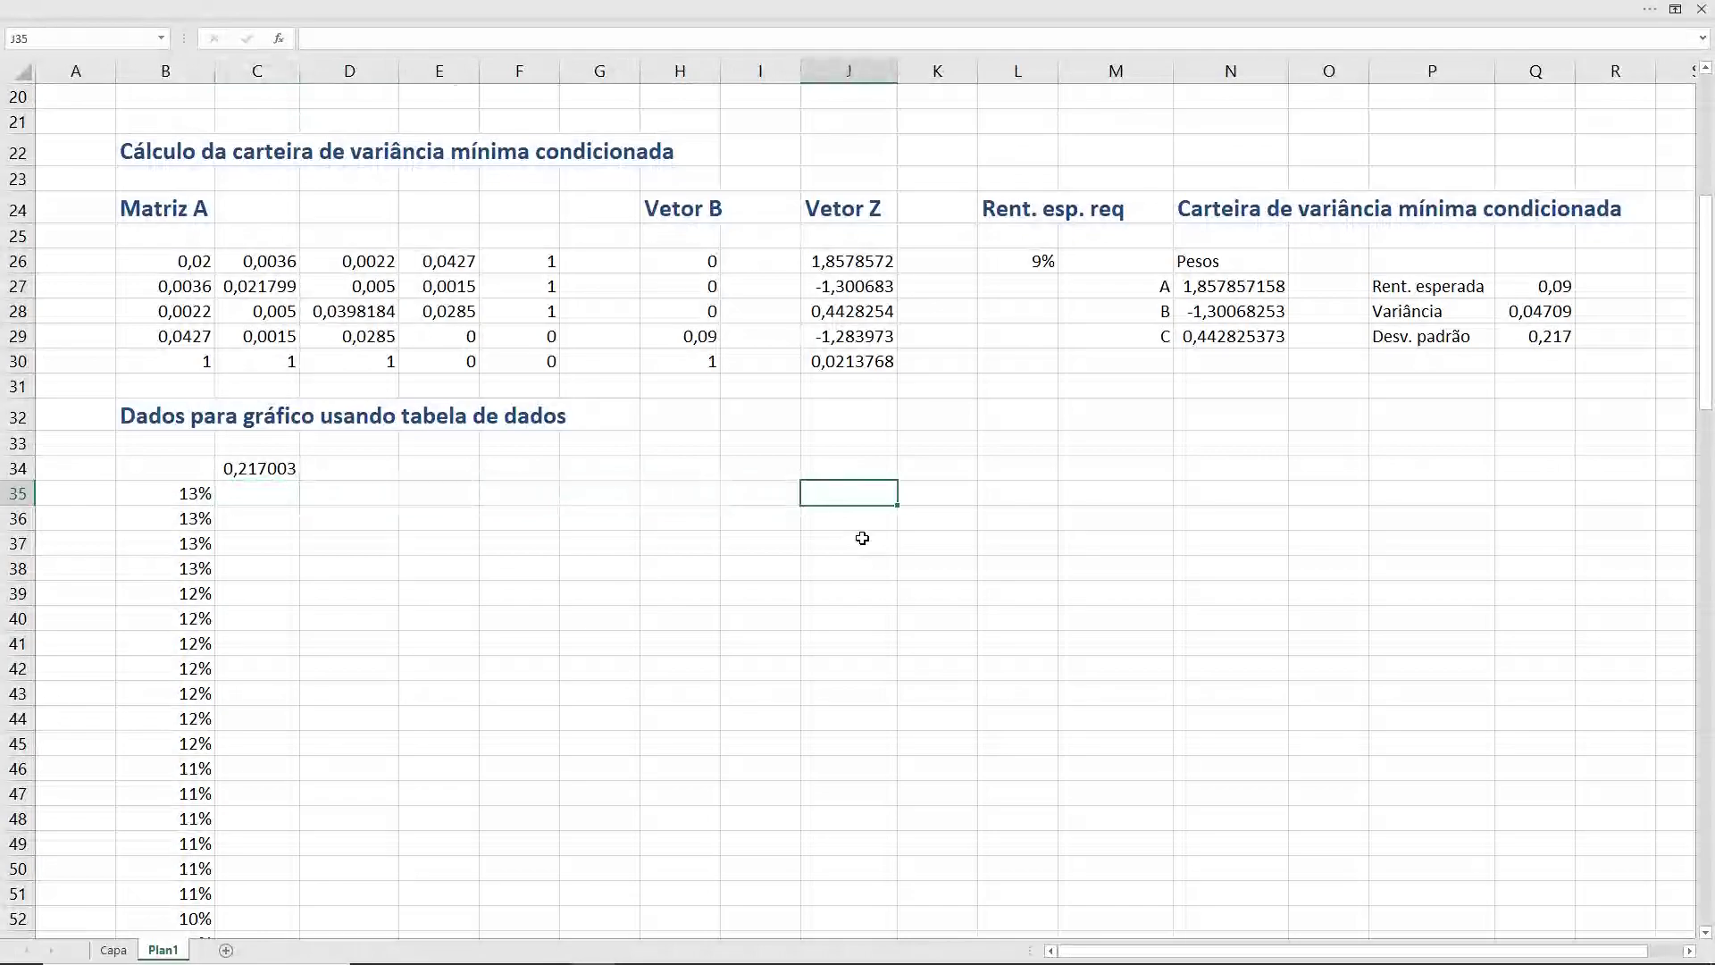
pyautogui.press('Up')
pyautogui.press('Up')
pyautogui.press('Up')
pyautogui.press('Up')
pyautogui.press('Down')
pyautogui.press('Down')
pyautogui.press('Down')
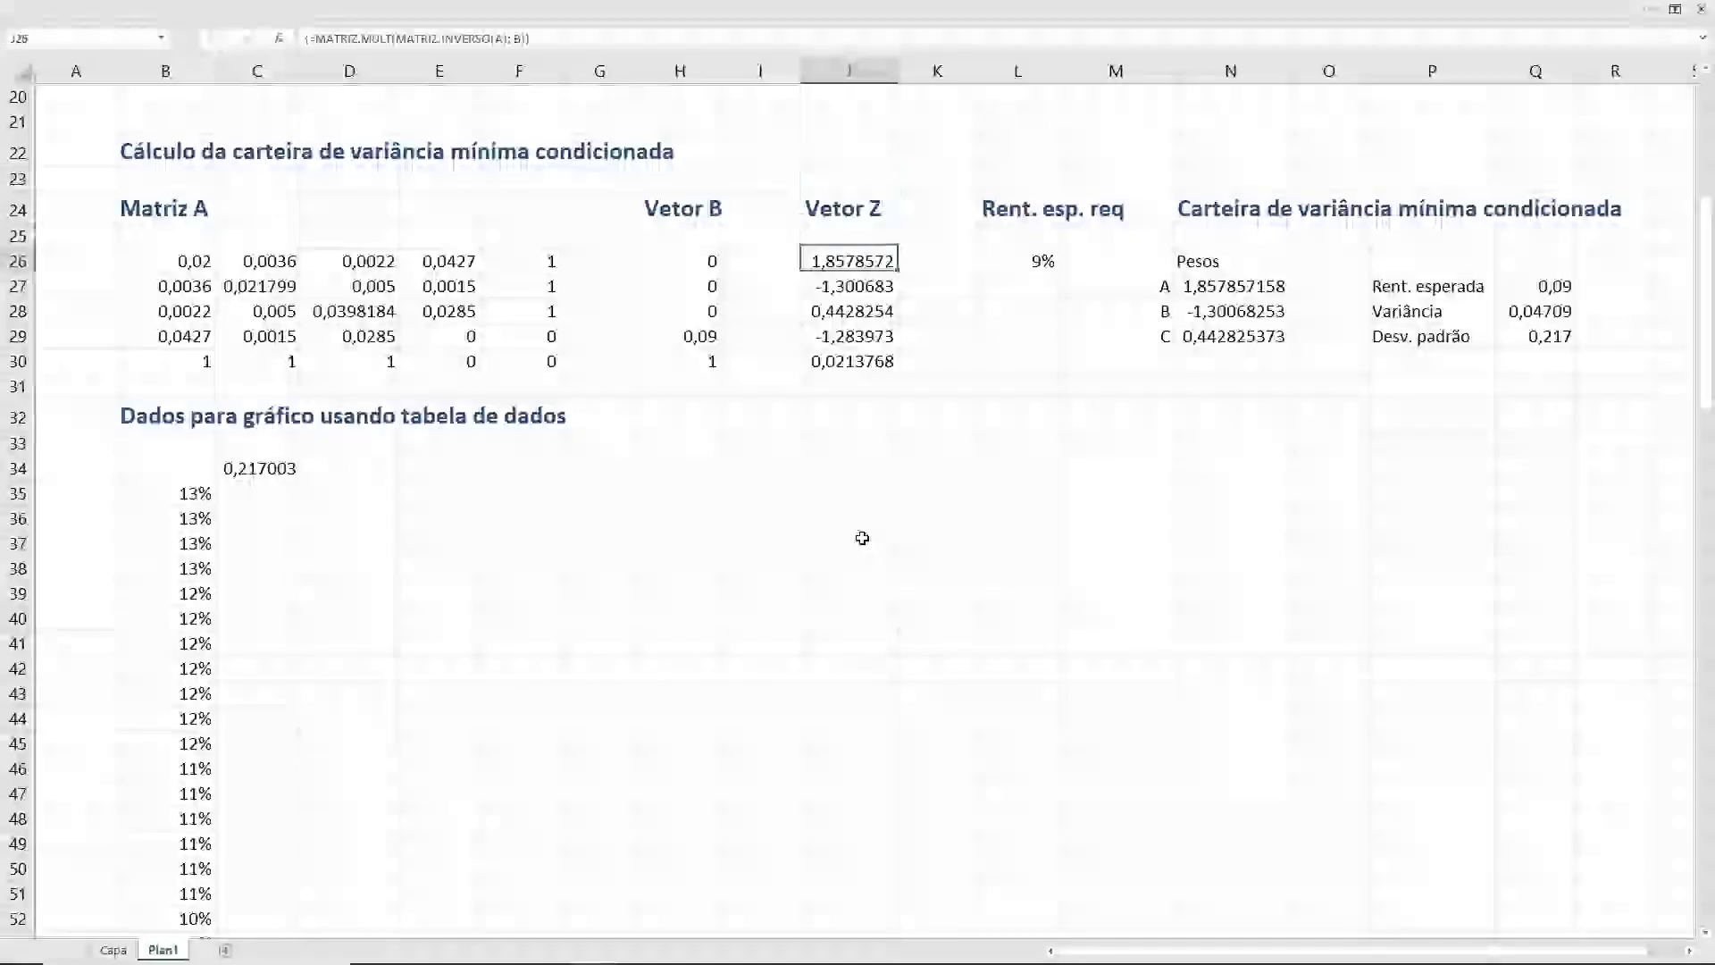
pyautogui.press('Right')
pyautogui.press('Right')
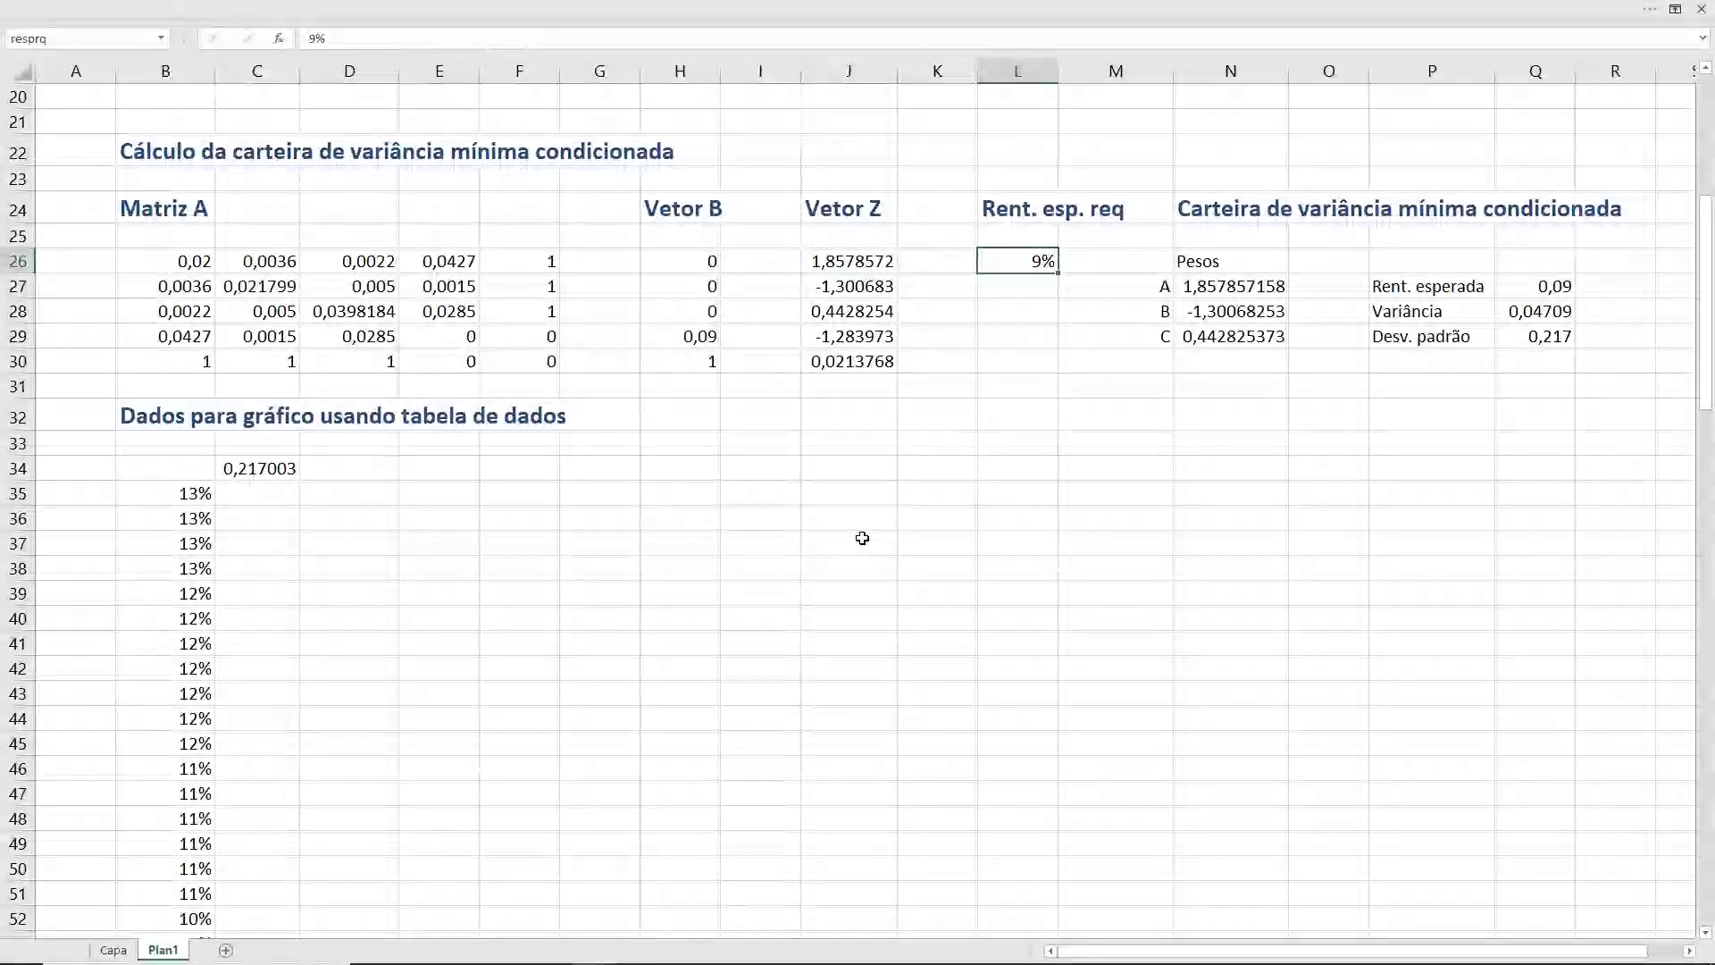
pyautogui.press('Down')
pyautogui.press('Down')
pyautogui.press('Down')
pyautogui.press('Down')
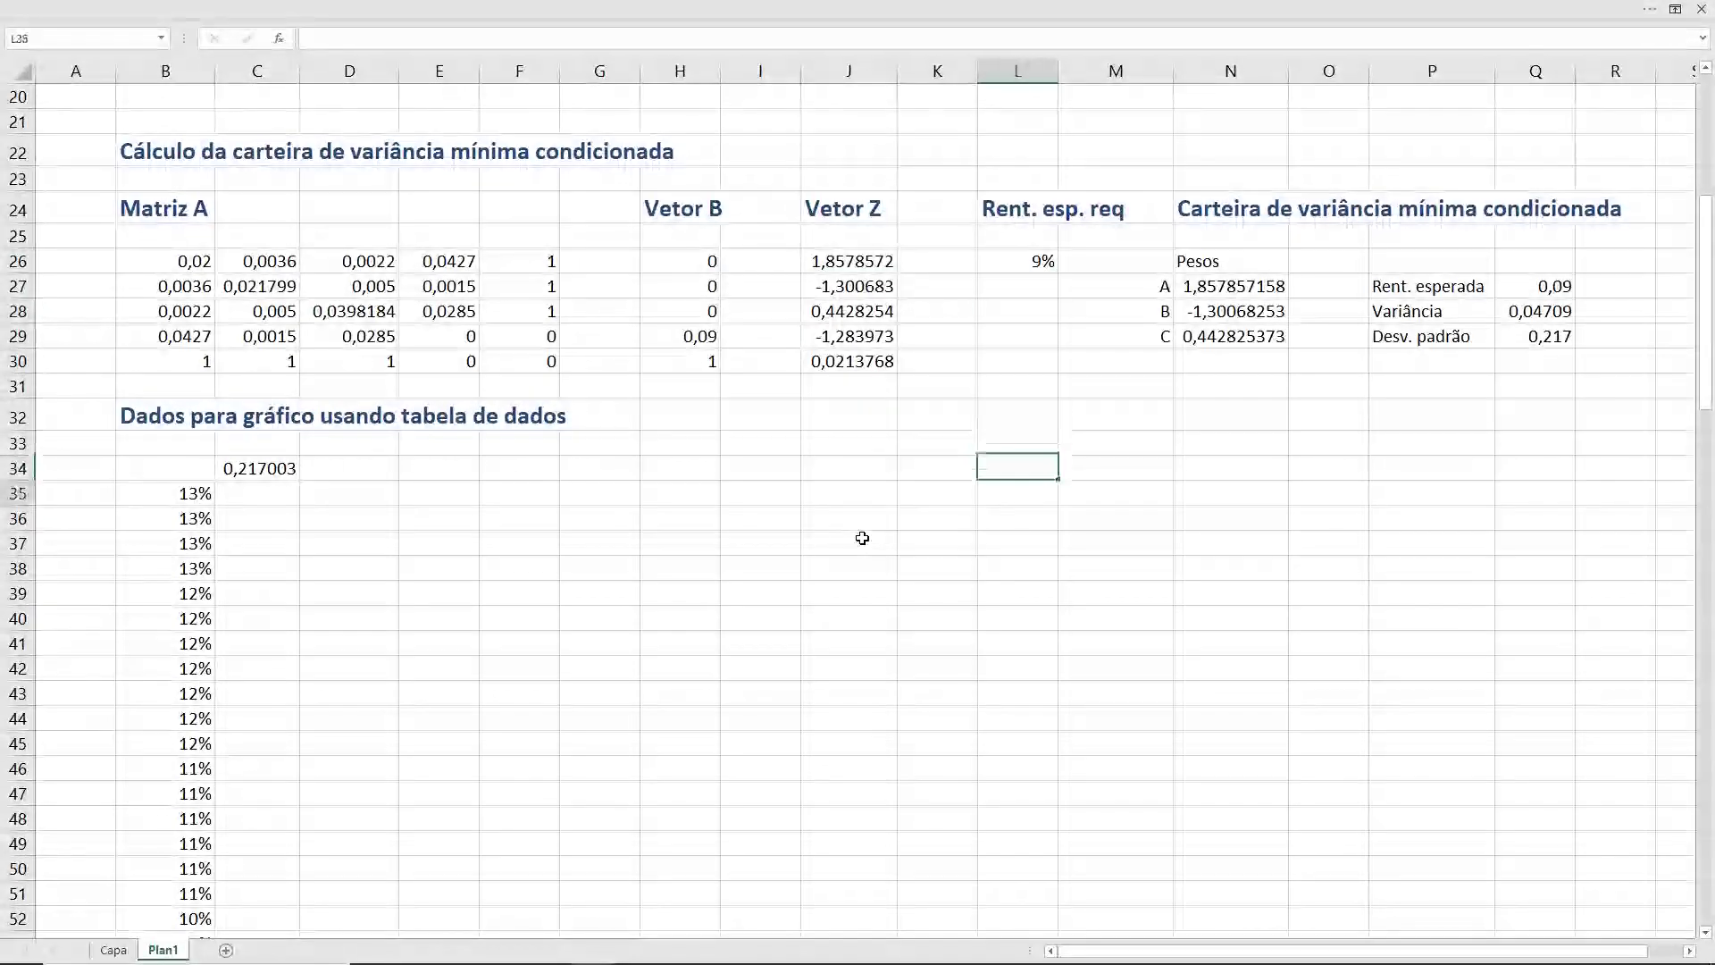
pyautogui.press('Down')
pyautogui.press('Down')
pyautogui.press('Down')
pyautogui.press('Left')
pyautogui.press('Left')
pyautogui.press('Left')
pyautogui.press('Left')
pyautogui.press('Left')
pyautogui.press('Left')
pyautogui.press('Left')
pyautogui.press('Up')
pyautogui.press('Up')
pyautogui.press('Up')
pyautogui.press('Up')
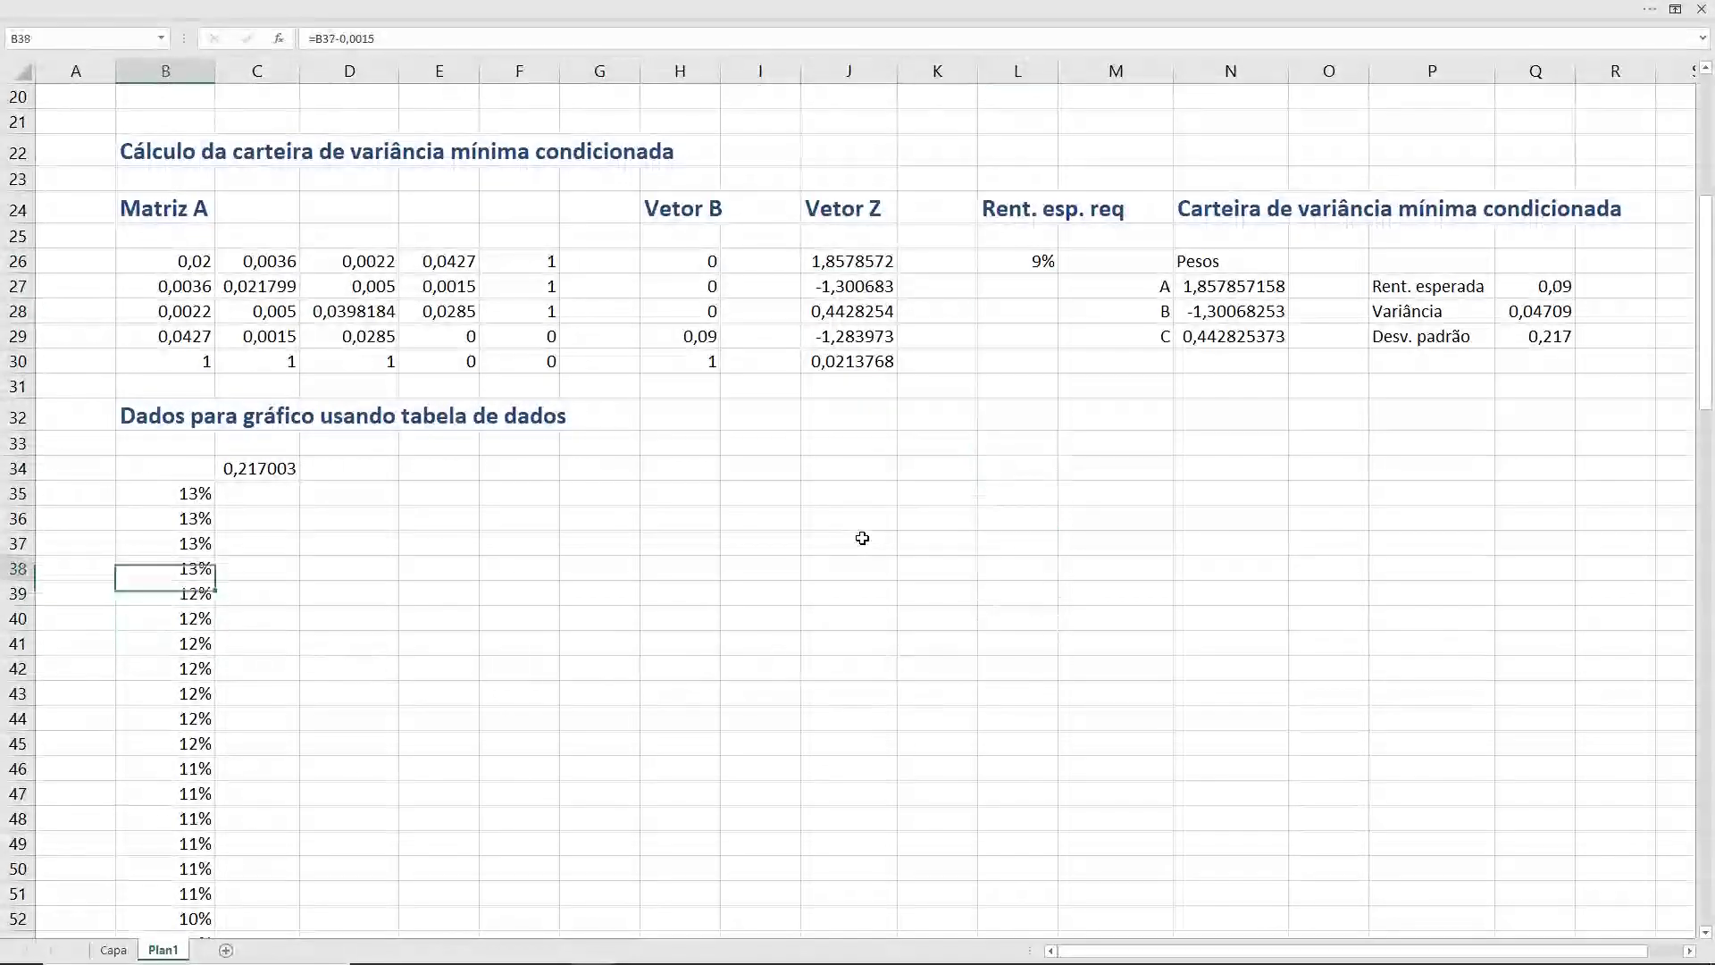
pyautogui.press('Up')
pyautogui.press('Up')
pyautogui.press('Up')
# - Select the data-table block B34:C134 from B134 upward
pyautogui.hotkey('ctrl', 'Down')
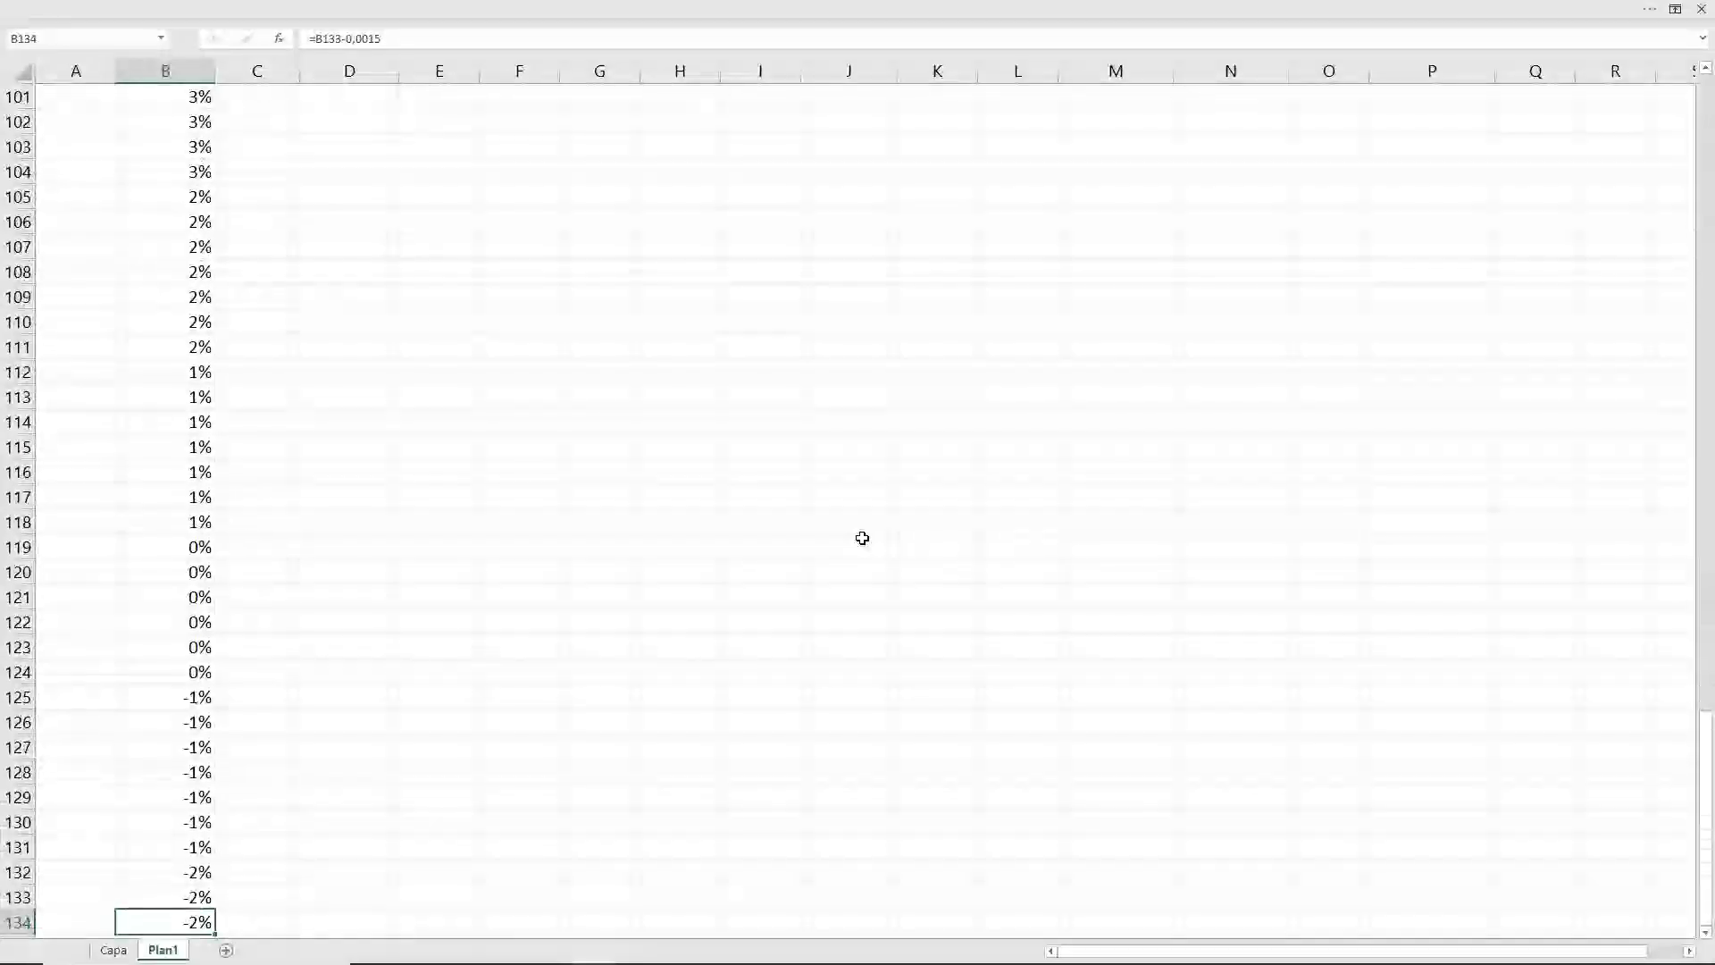
pyautogui.hotkey('ctrl', 'shift', 'Up')
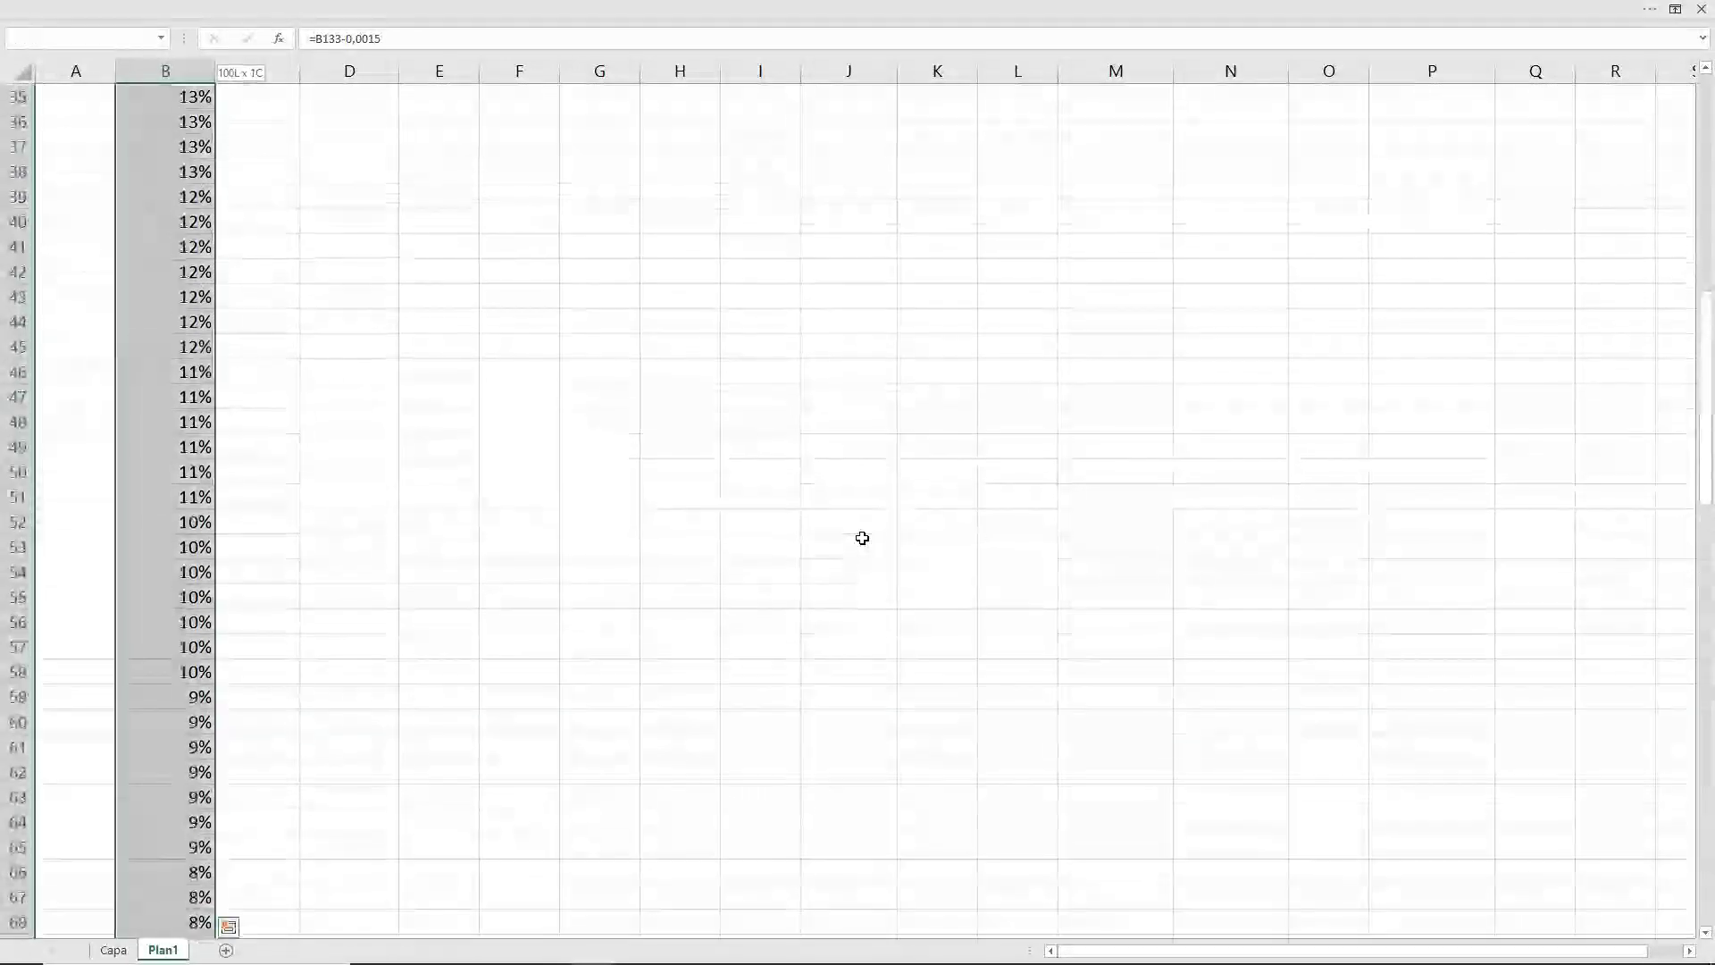
pyautogui.hotkey('shift', 'Up')
pyautogui.hotkey('shift', 'Right')
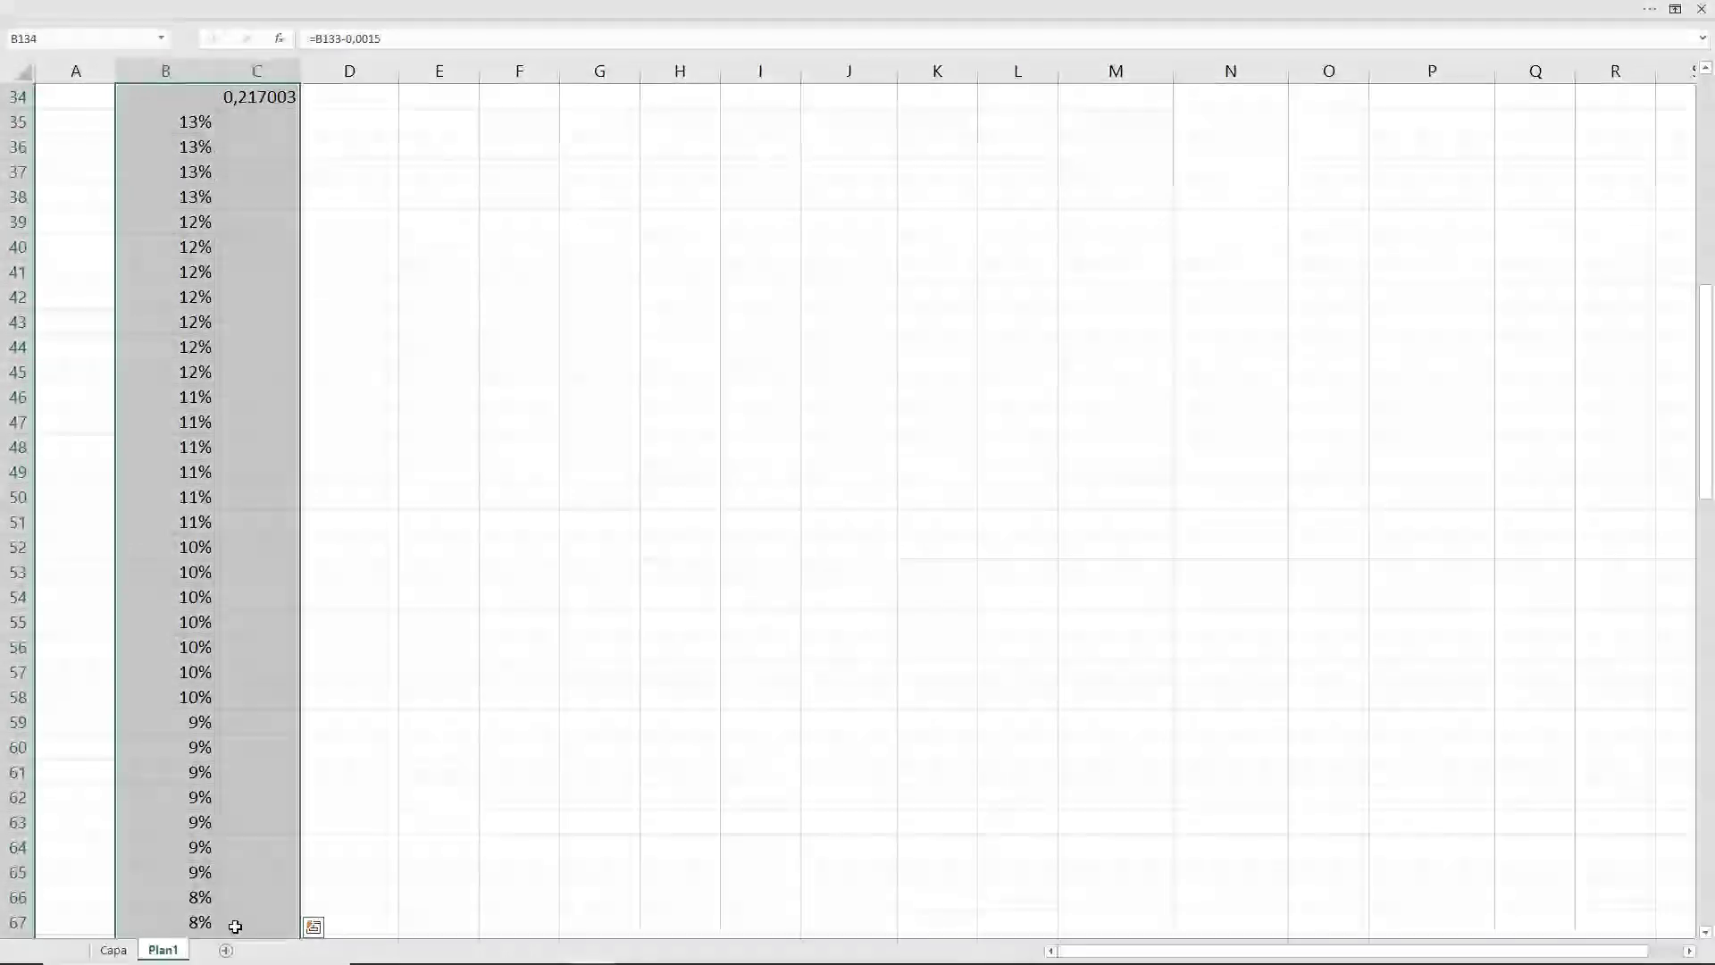
pyautogui.scroll(4, 240, 481)
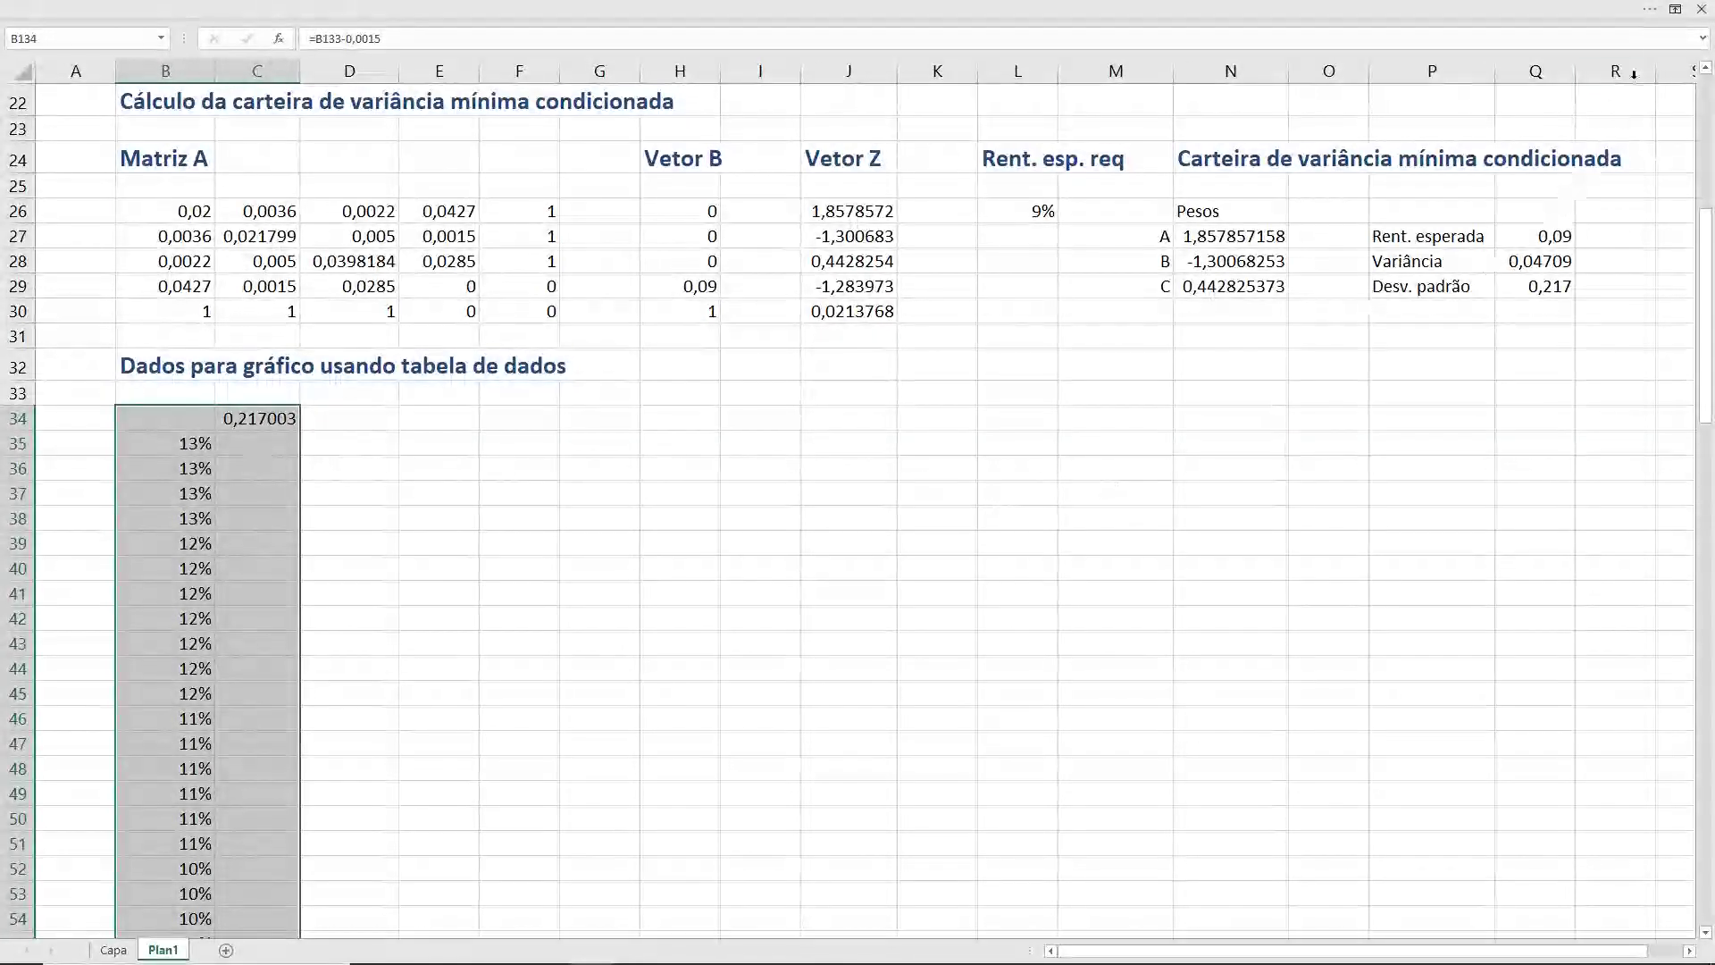
pyautogui.click(1674, 10)
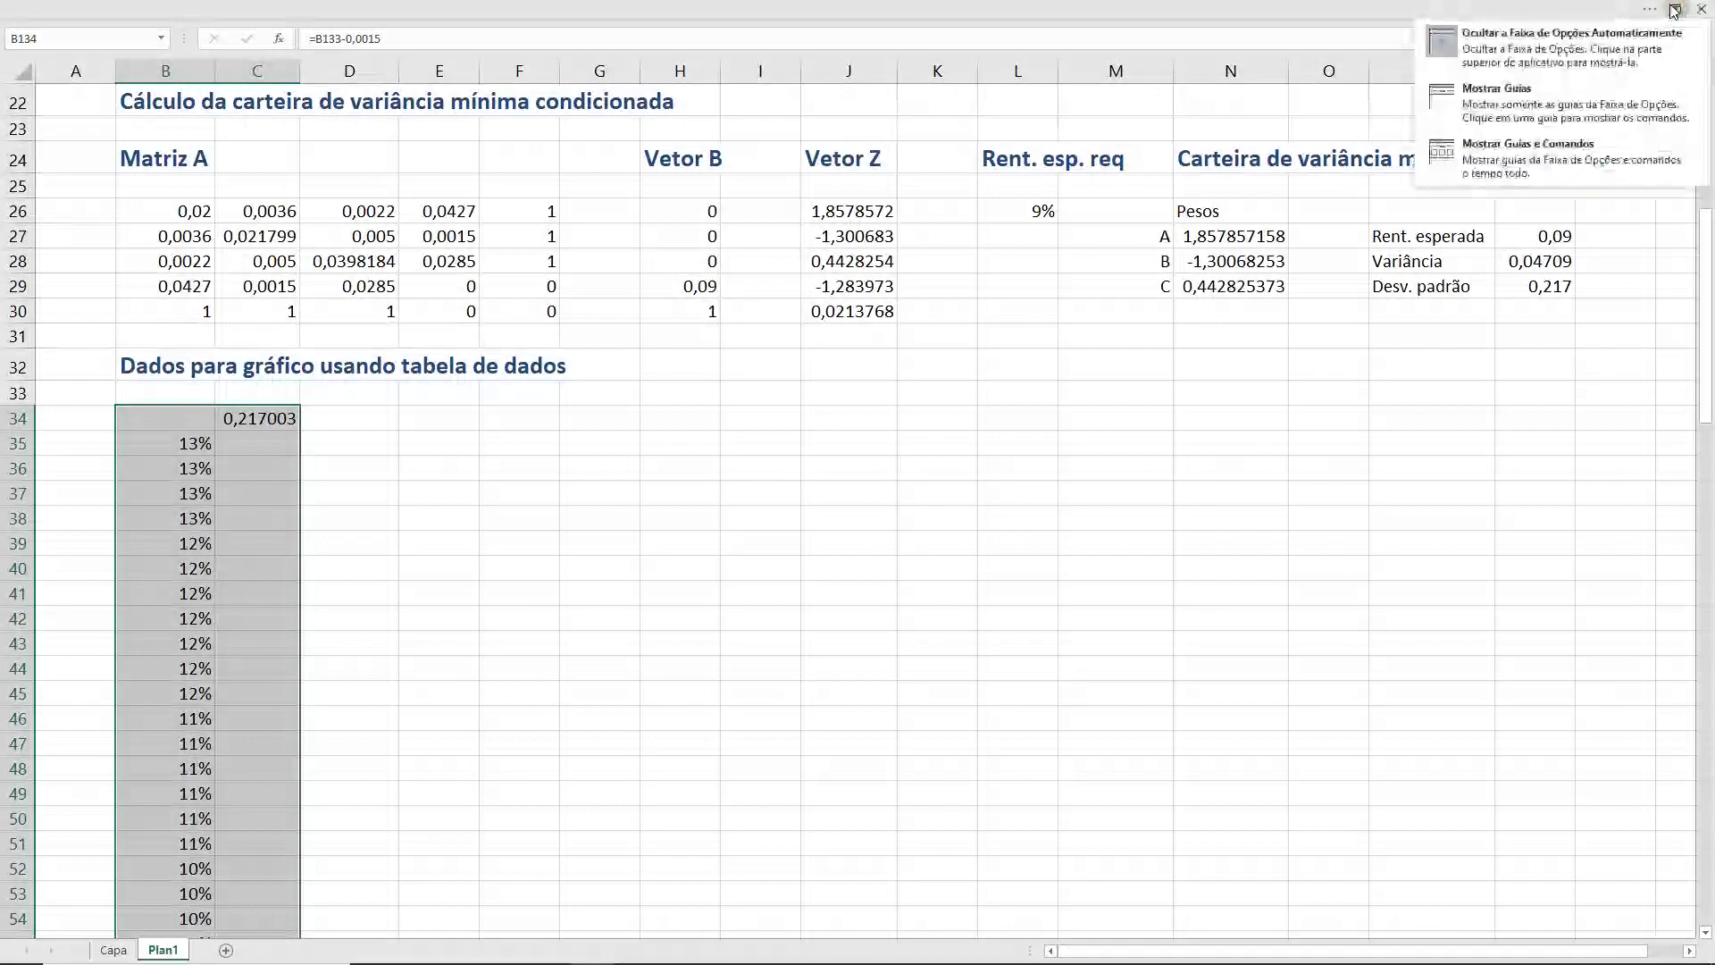
pyautogui.click(1590, 169)
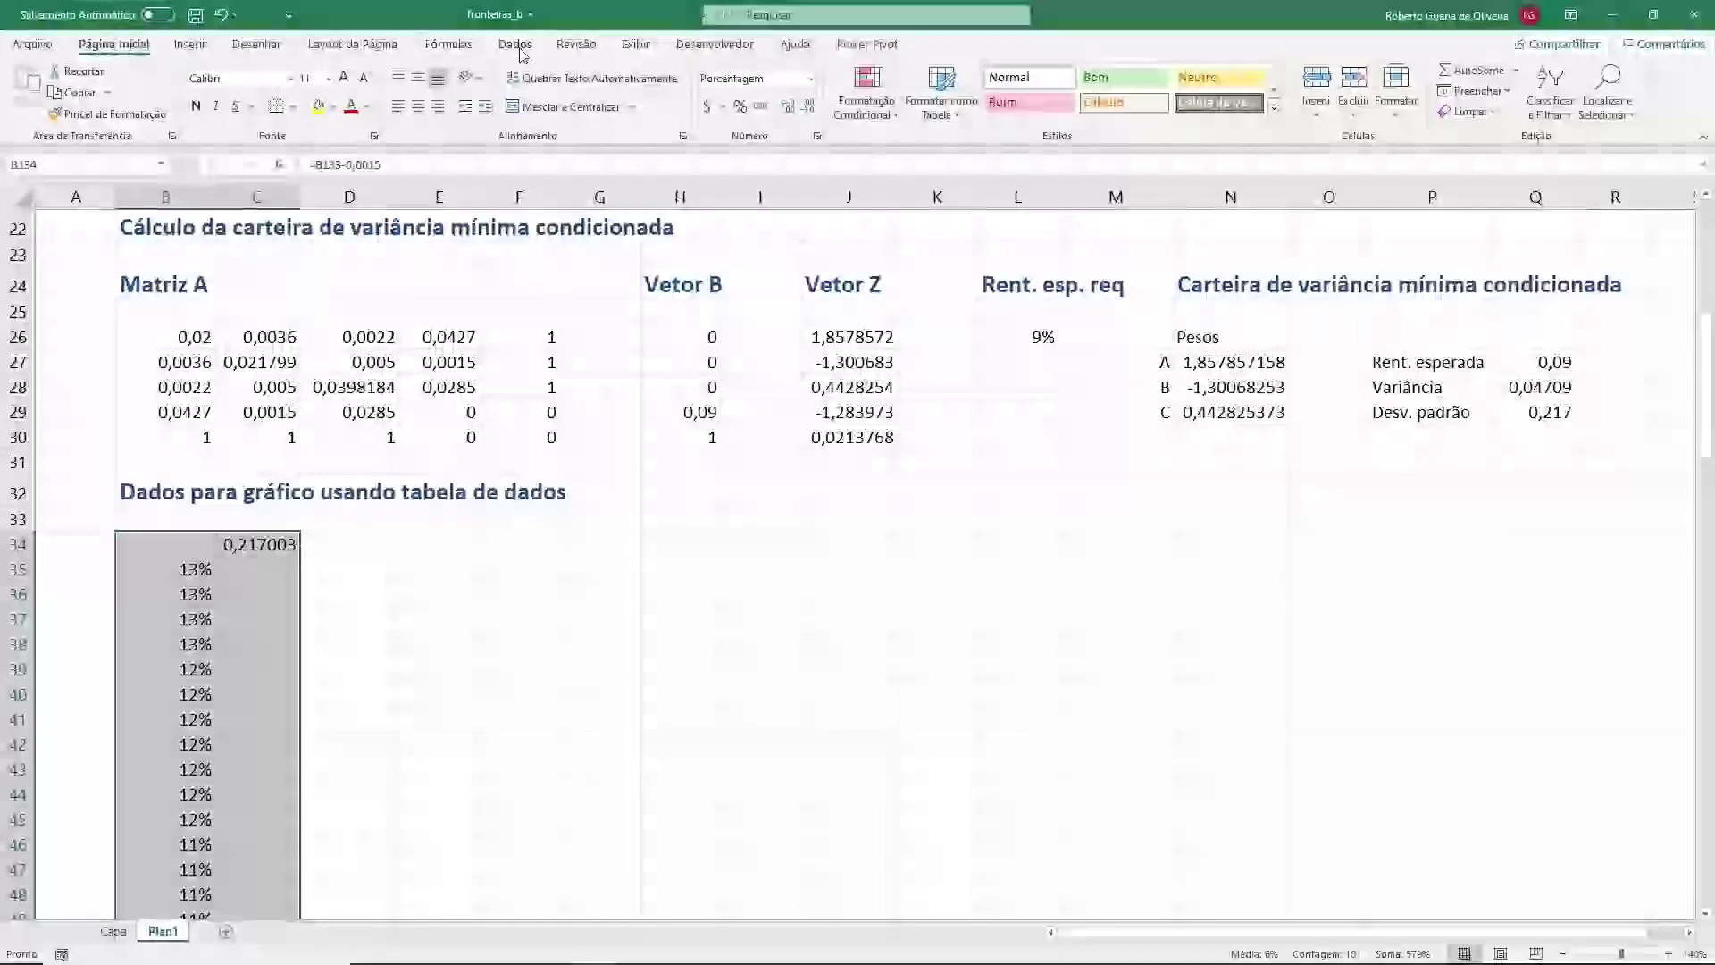
pyautogui.click(518, 49)
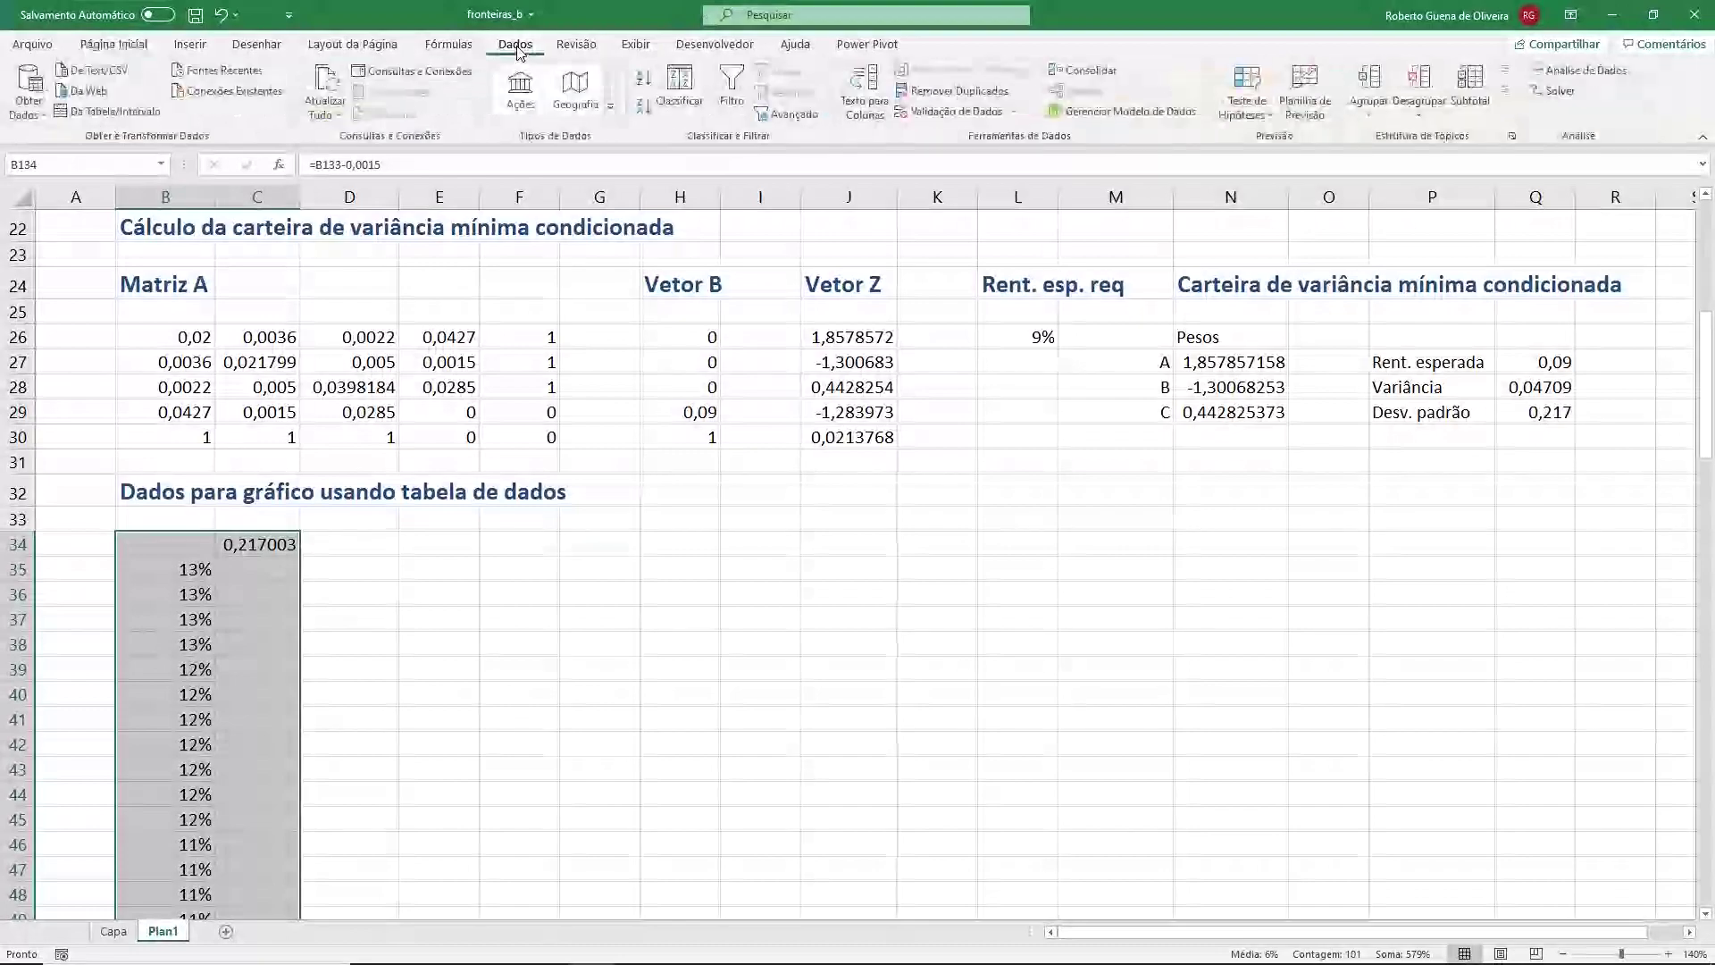
pyautogui.click(1270, 116)
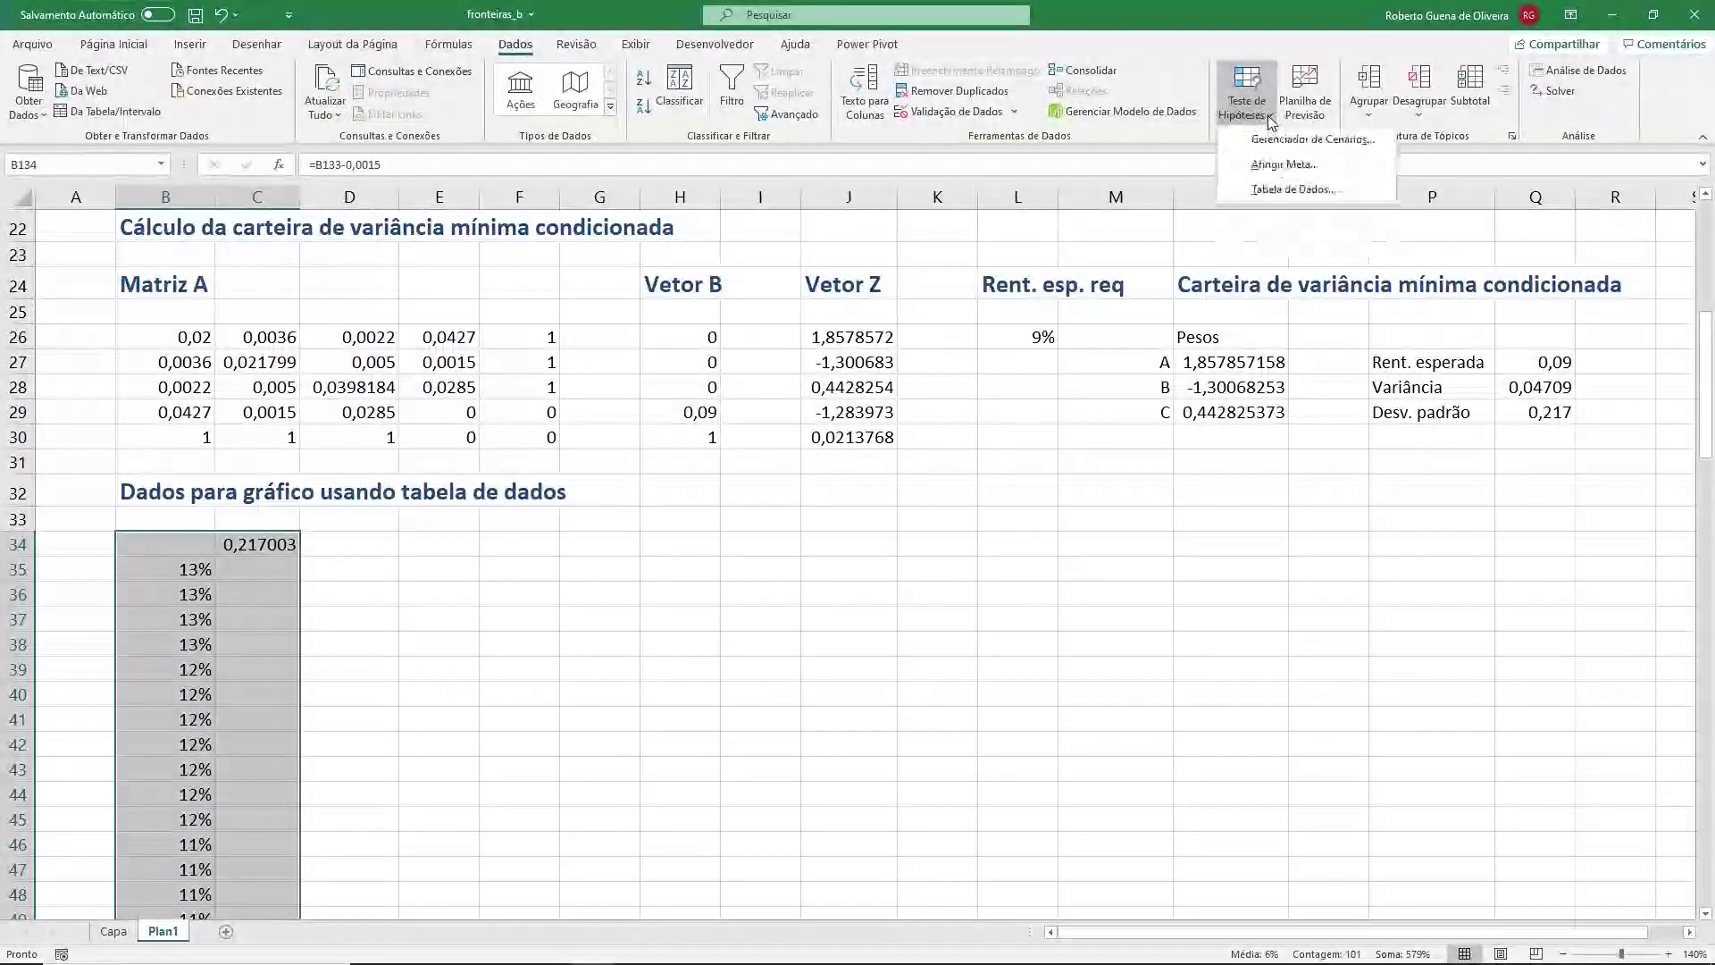
pyautogui.click(1292, 190)
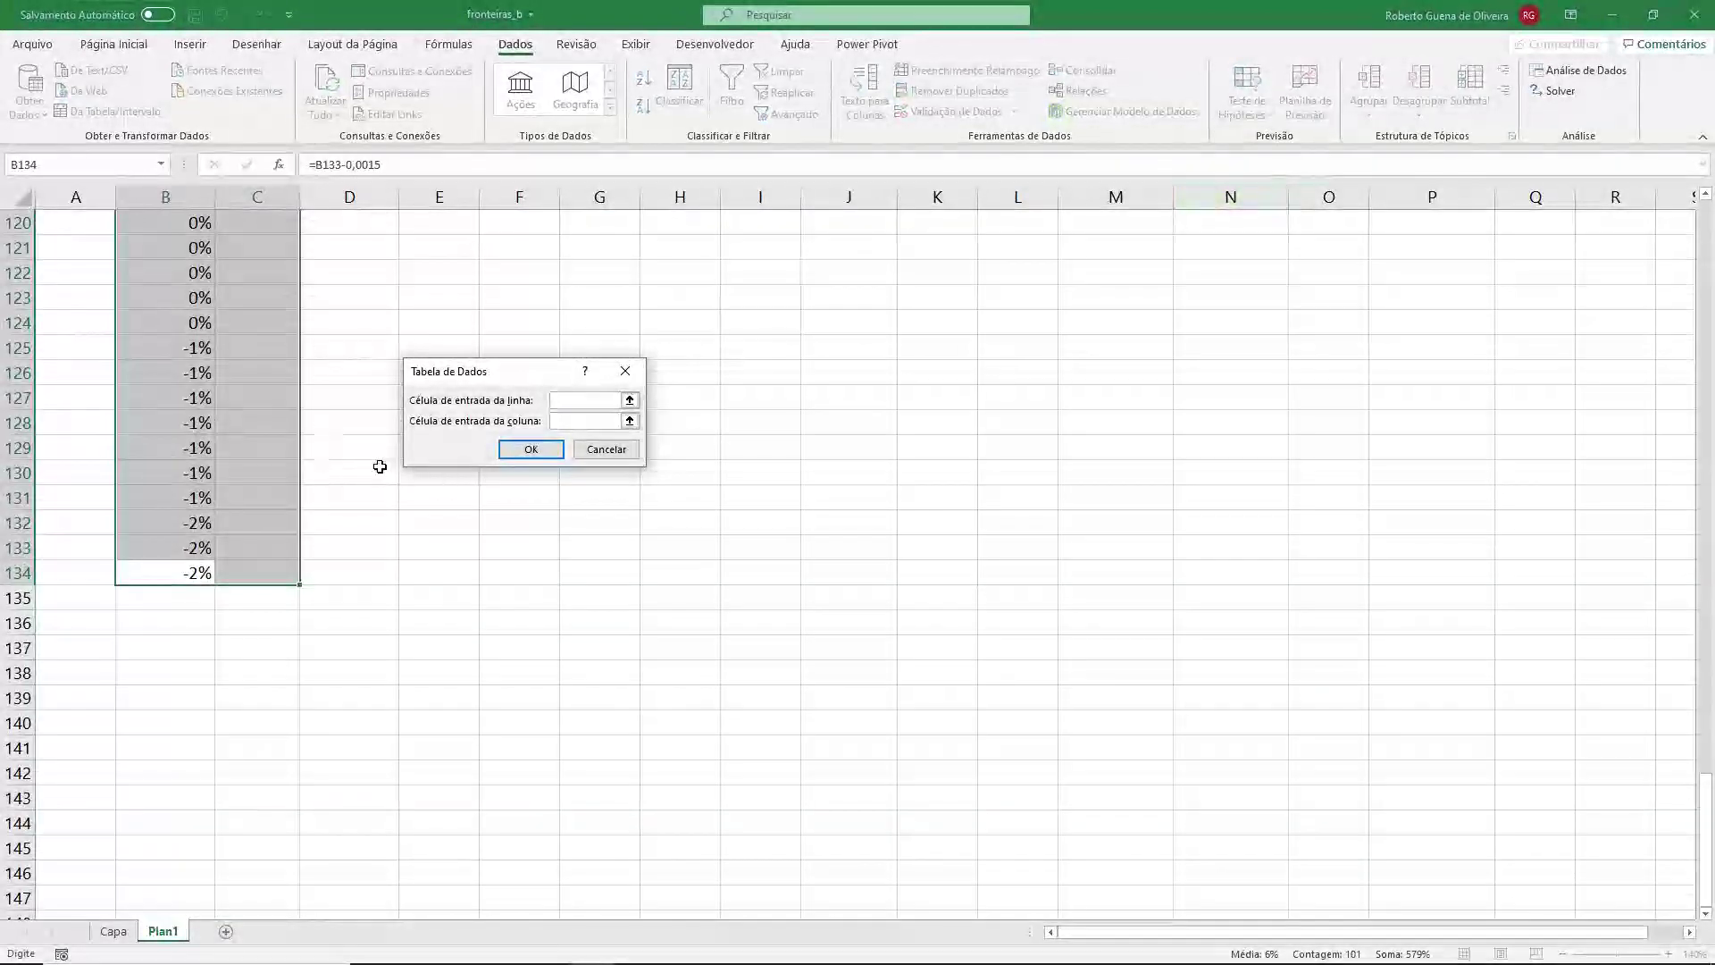
pyautogui.moveTo(1689, 784)
pyautogui.mouseDown()
pyautogui.moveTo(1664, 353)
pyautogui.moveTo(1648, 391)
pyautogui.mouseUp()
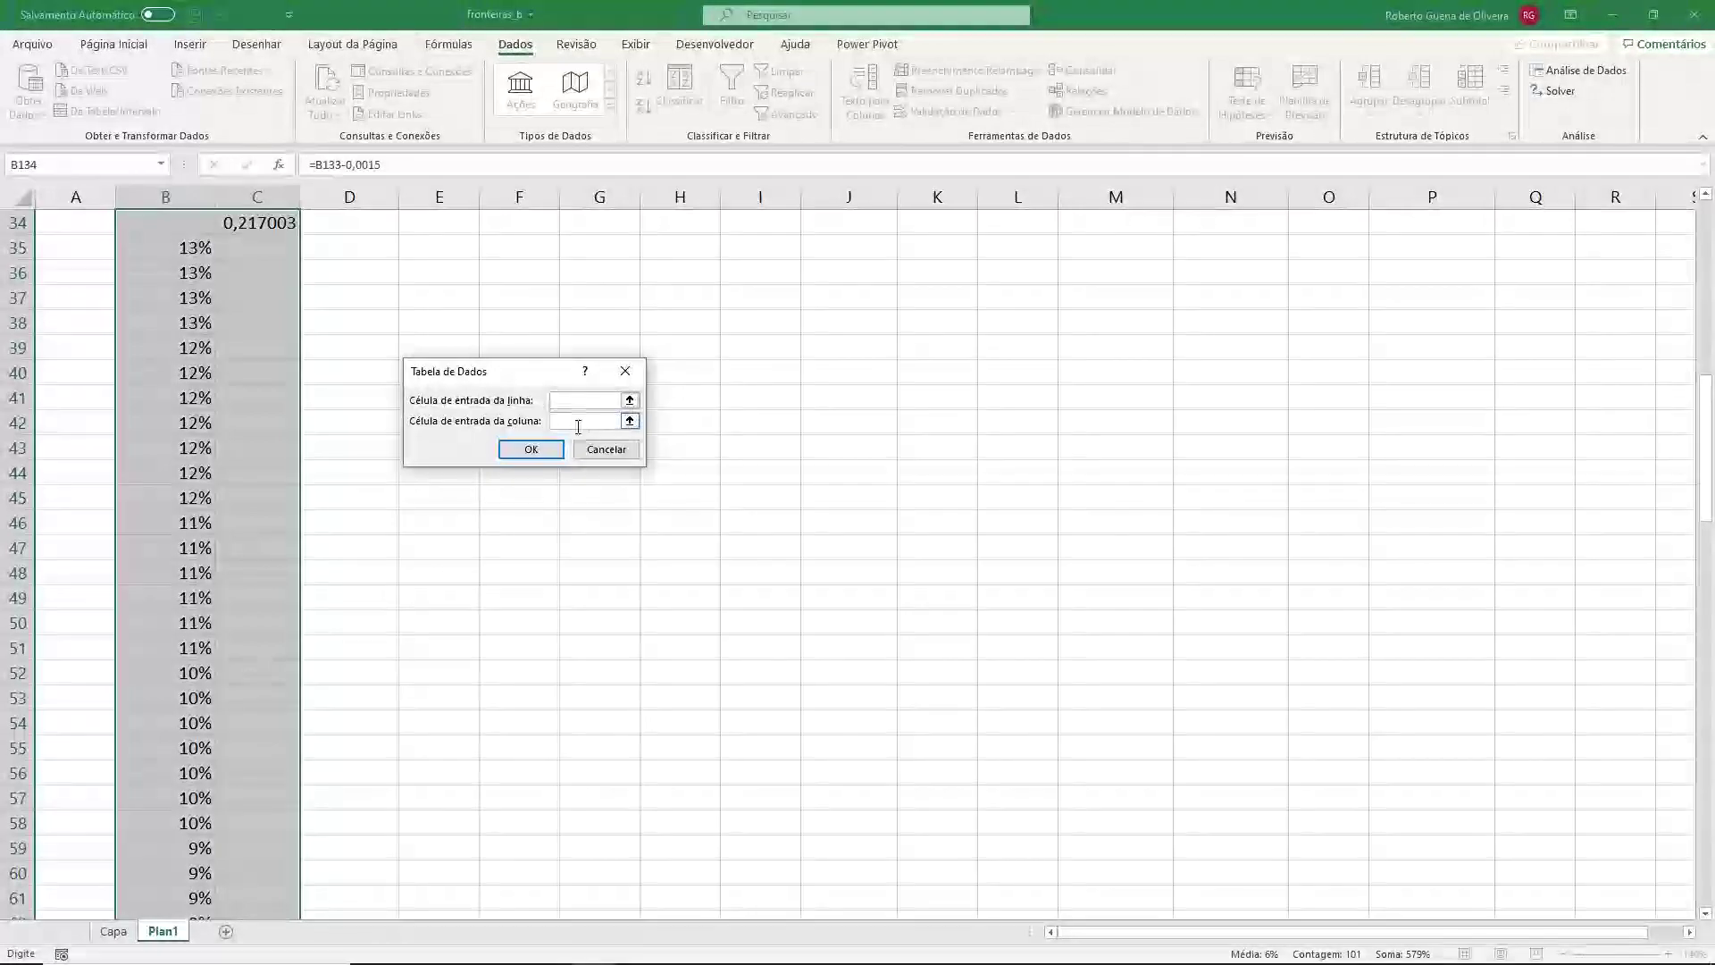
pyautogui.click(578, 426)
pyautogui.moveTo(1708, 484); pyautogui.dragTo(1689, 386)
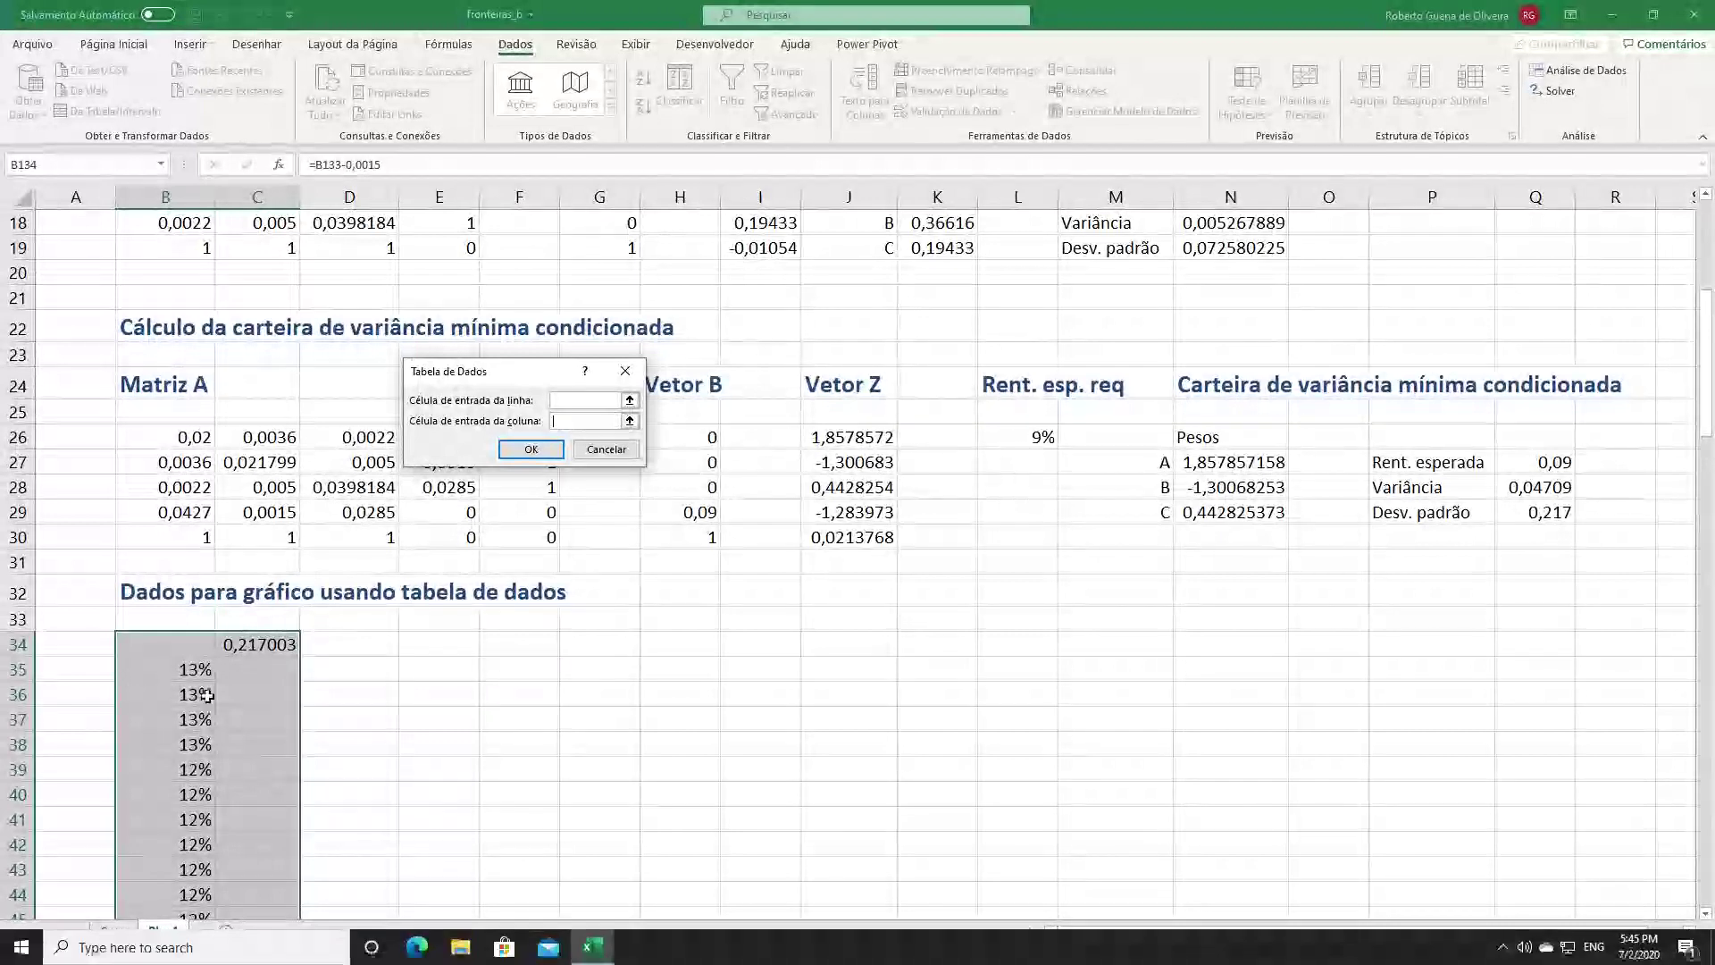
pyautogui.click(1032, 436)
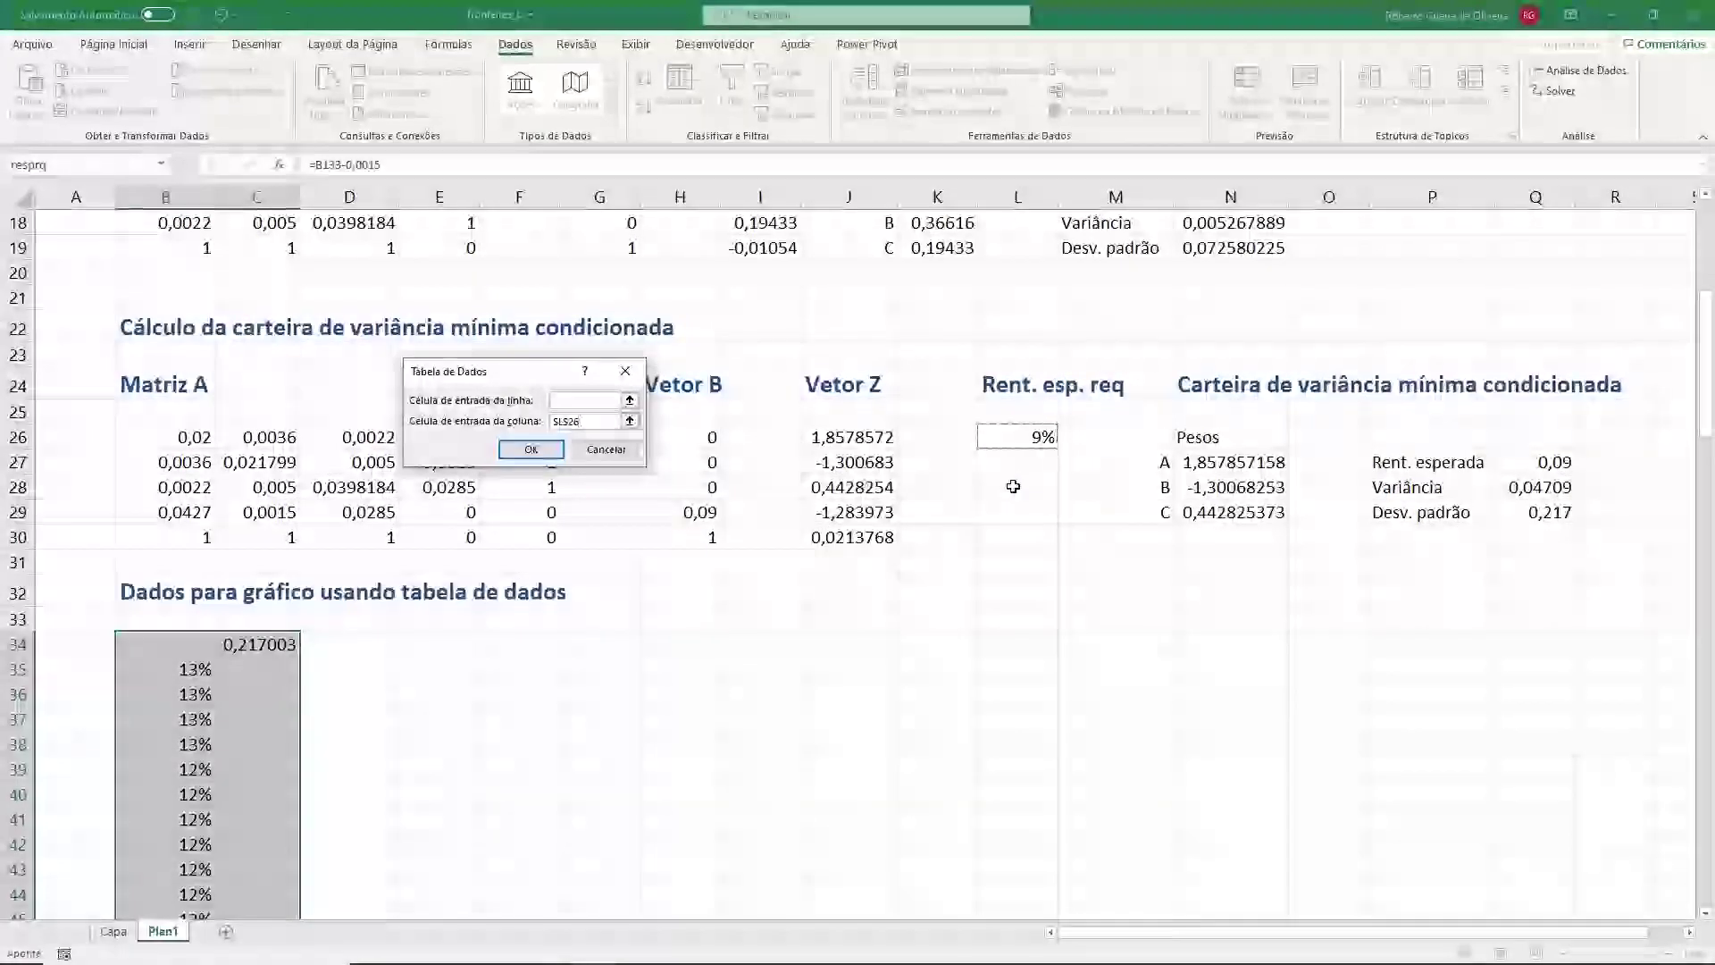
pyautogui.click(529, 451)
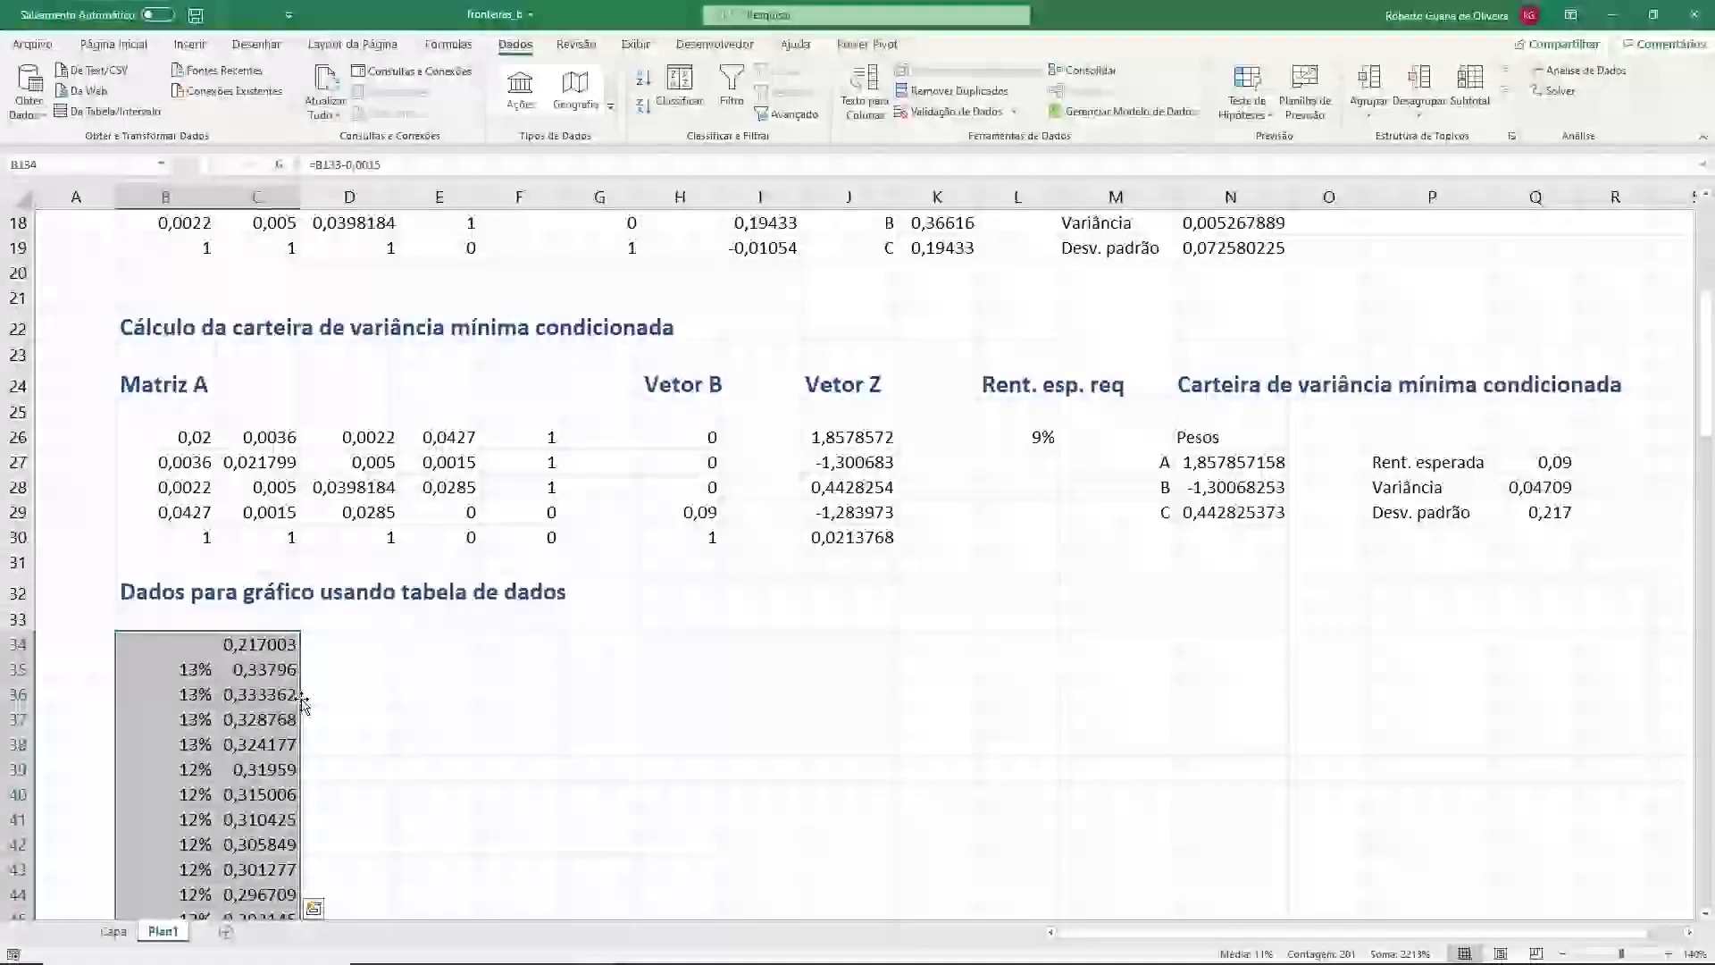
pyautogui.scroll(-3, 304, 704)
pyautogui.scroll(5, 858, 709)
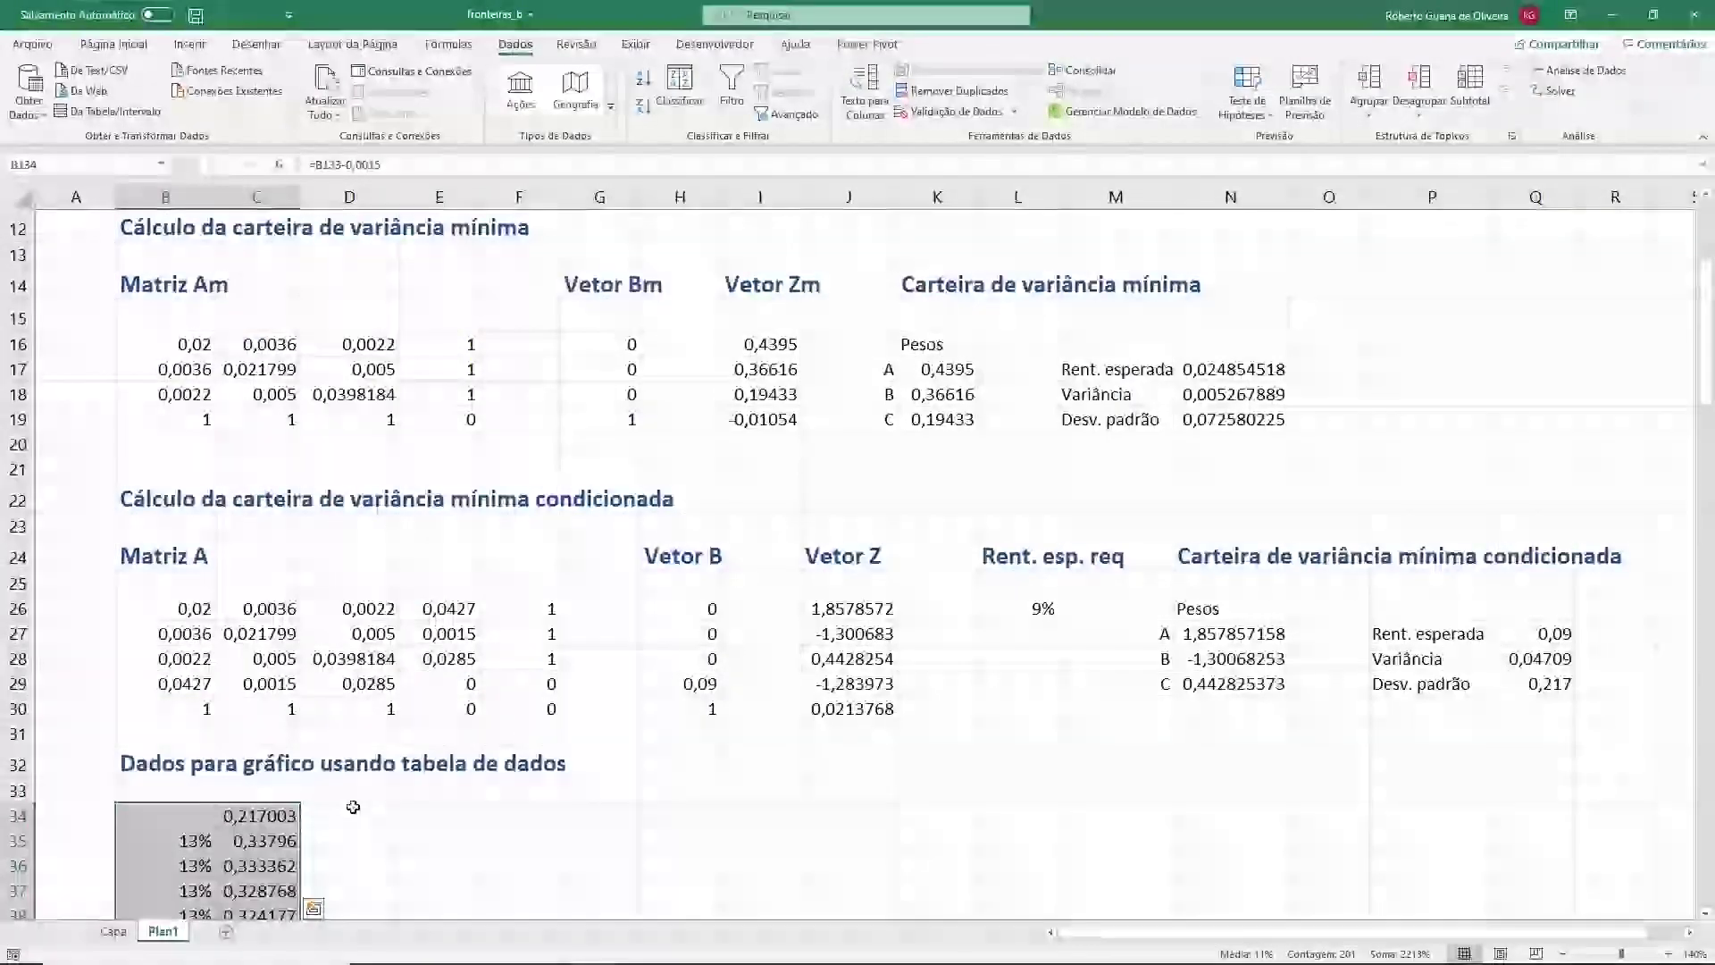
pyautogui.scroll(-4, 352, 785)
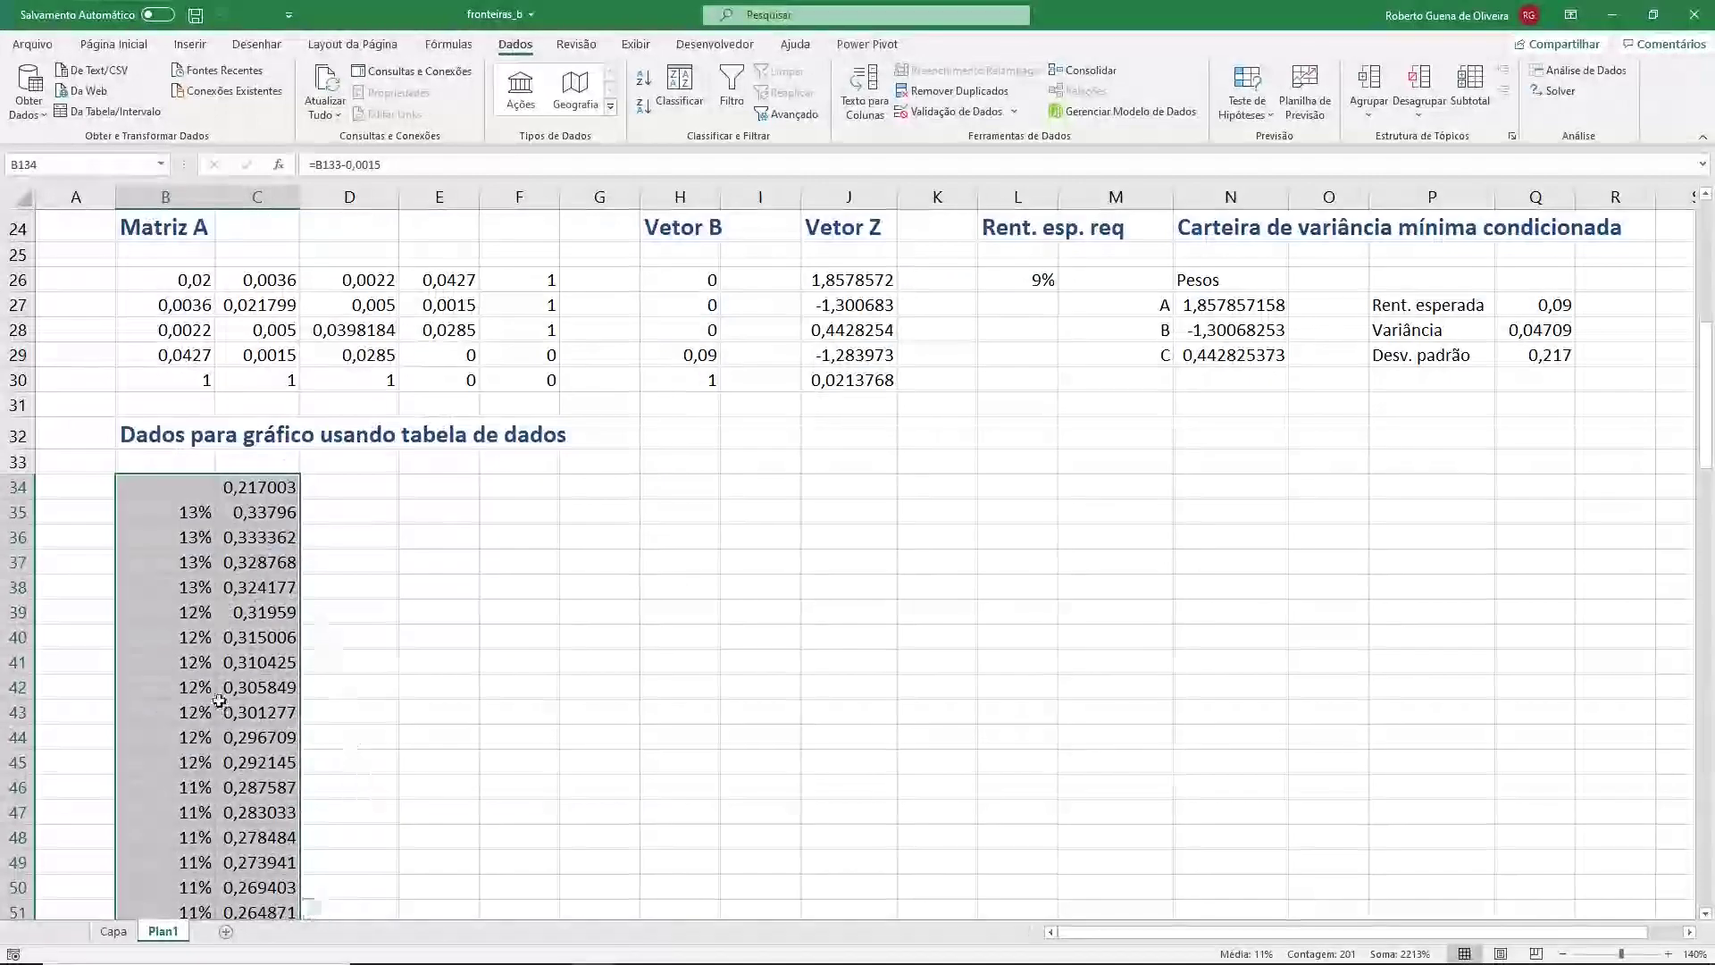
pyautogui.scroll(-3, 219, 701)
pyautogui.scroll(-6, 219, 699)
pyautogui.scroll(-3, 219, 697)
pyautogui.scroll(-6, 218, 697)
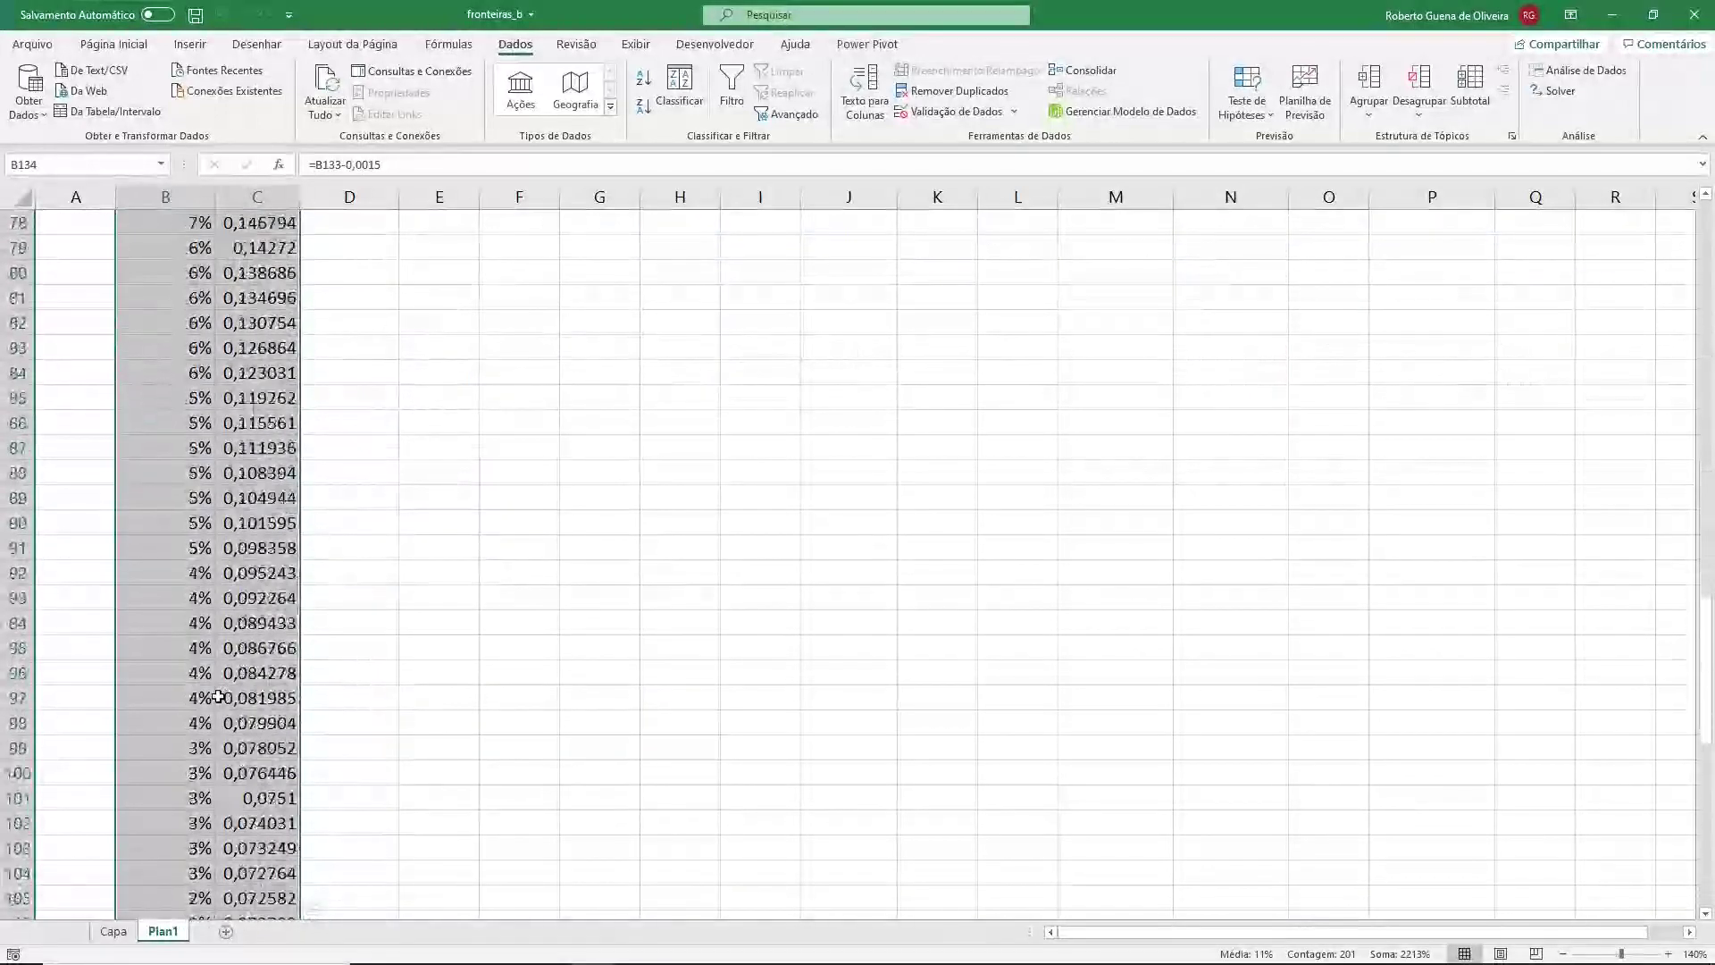
pyautogui.scroll(-3, 218, 695)
pyautogui.scroll(-7, 217, 694)
pyautogui.scroll(9, 216, 694)
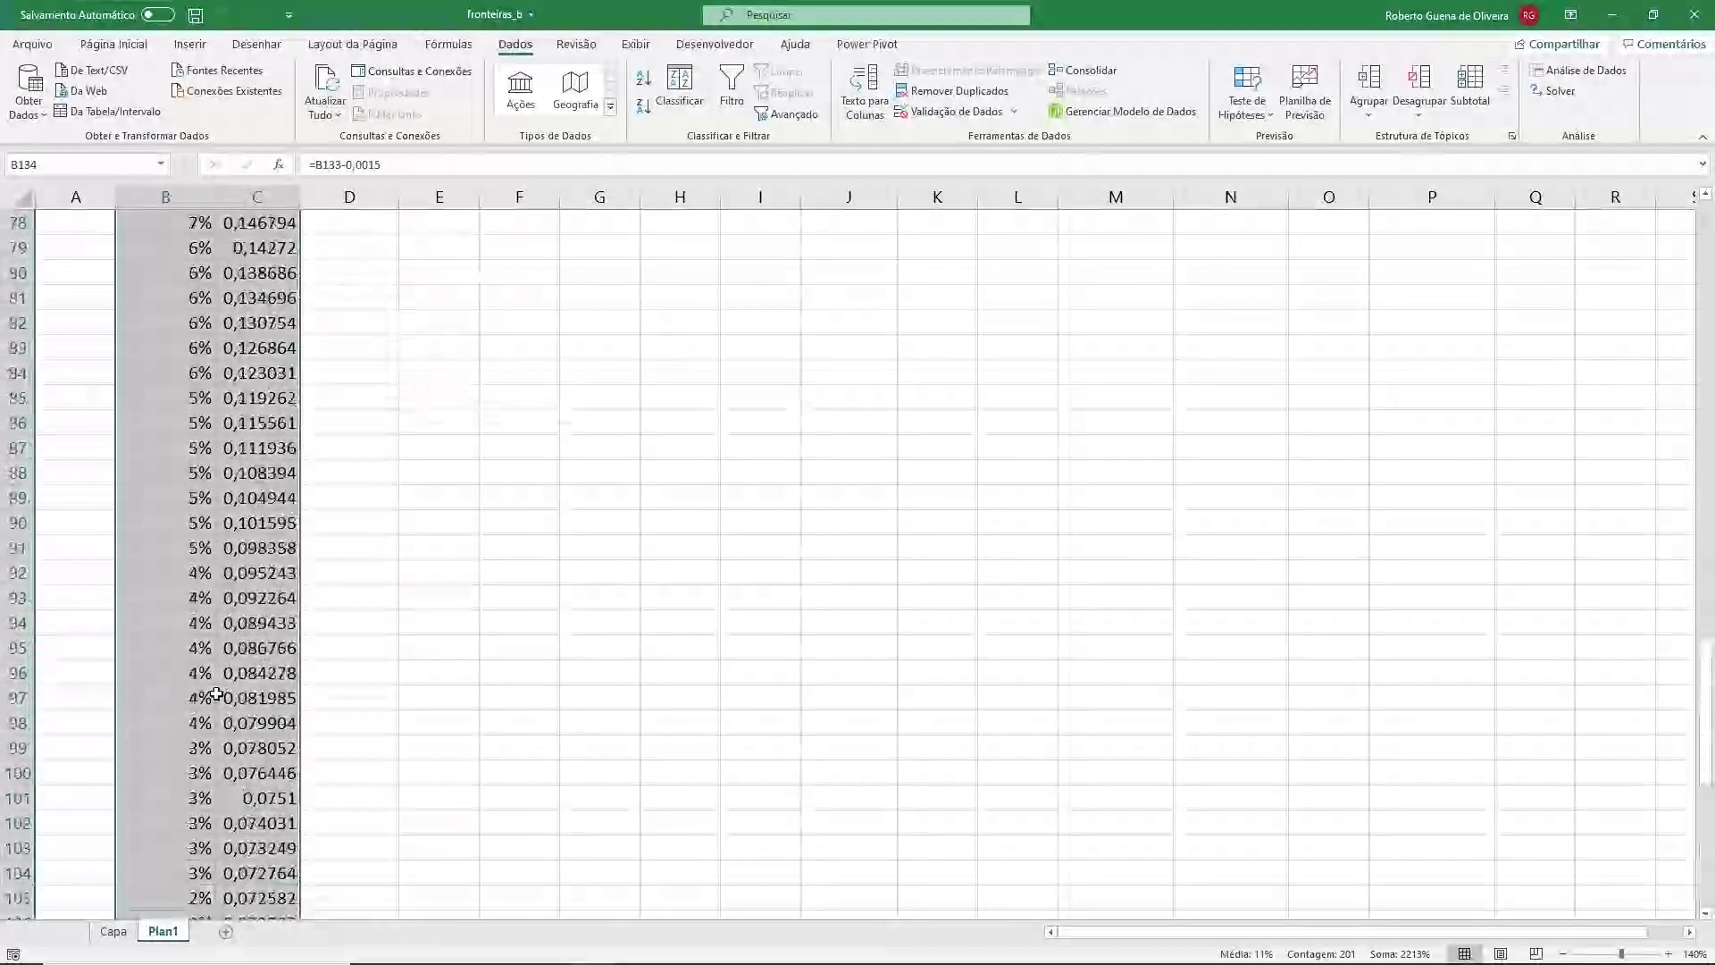
pyautogui.scroll(8, 216, 694)
pyautogui.scroll(9, 217, 694)
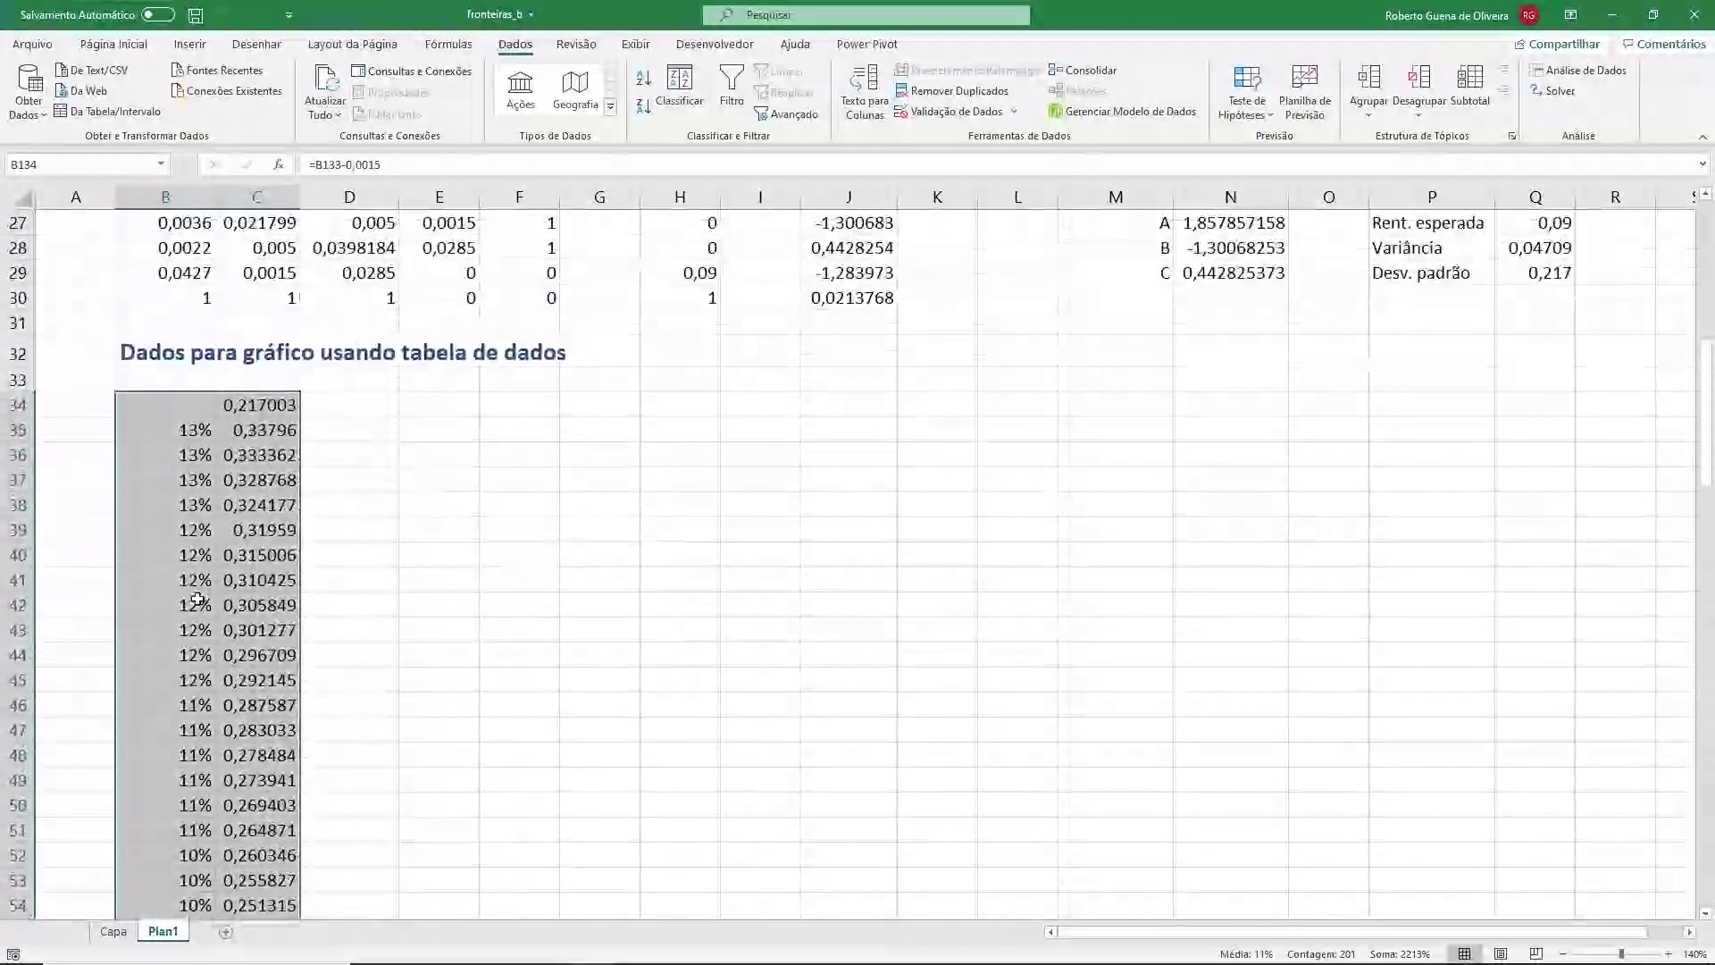
# - Add headers 'Rent. Esperada' in B33 and 'Variancia mínima' in C33
pyautogui.click(153, 377)
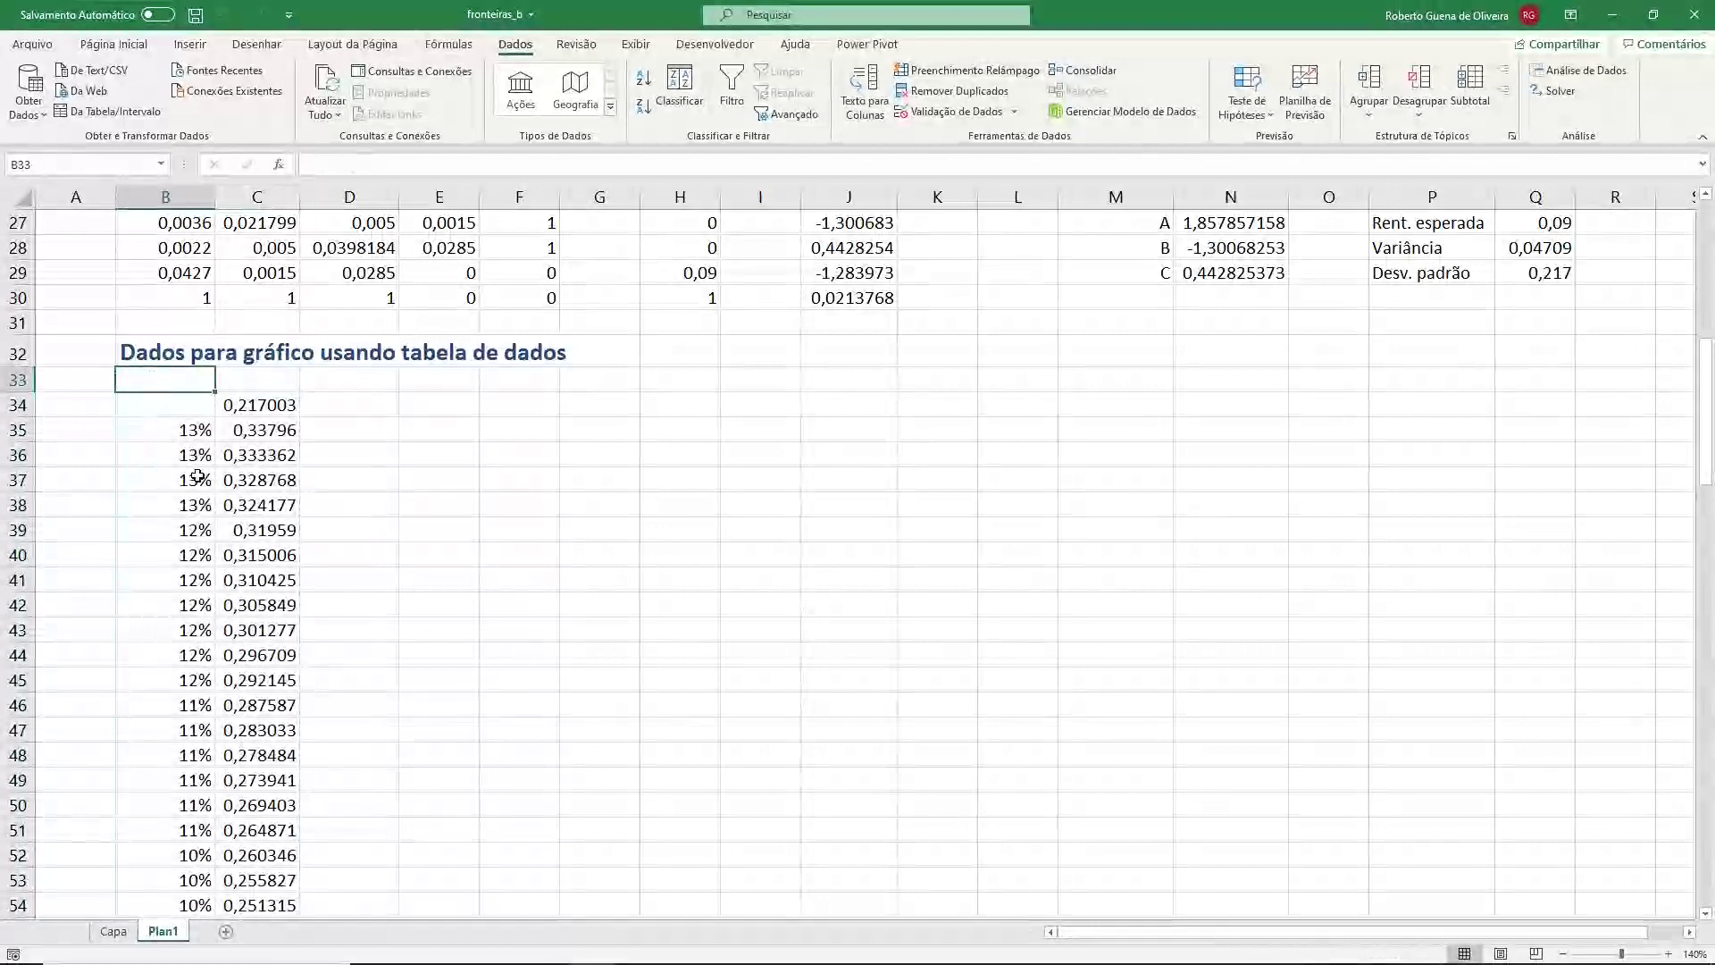
pyautogui.write('Ren')
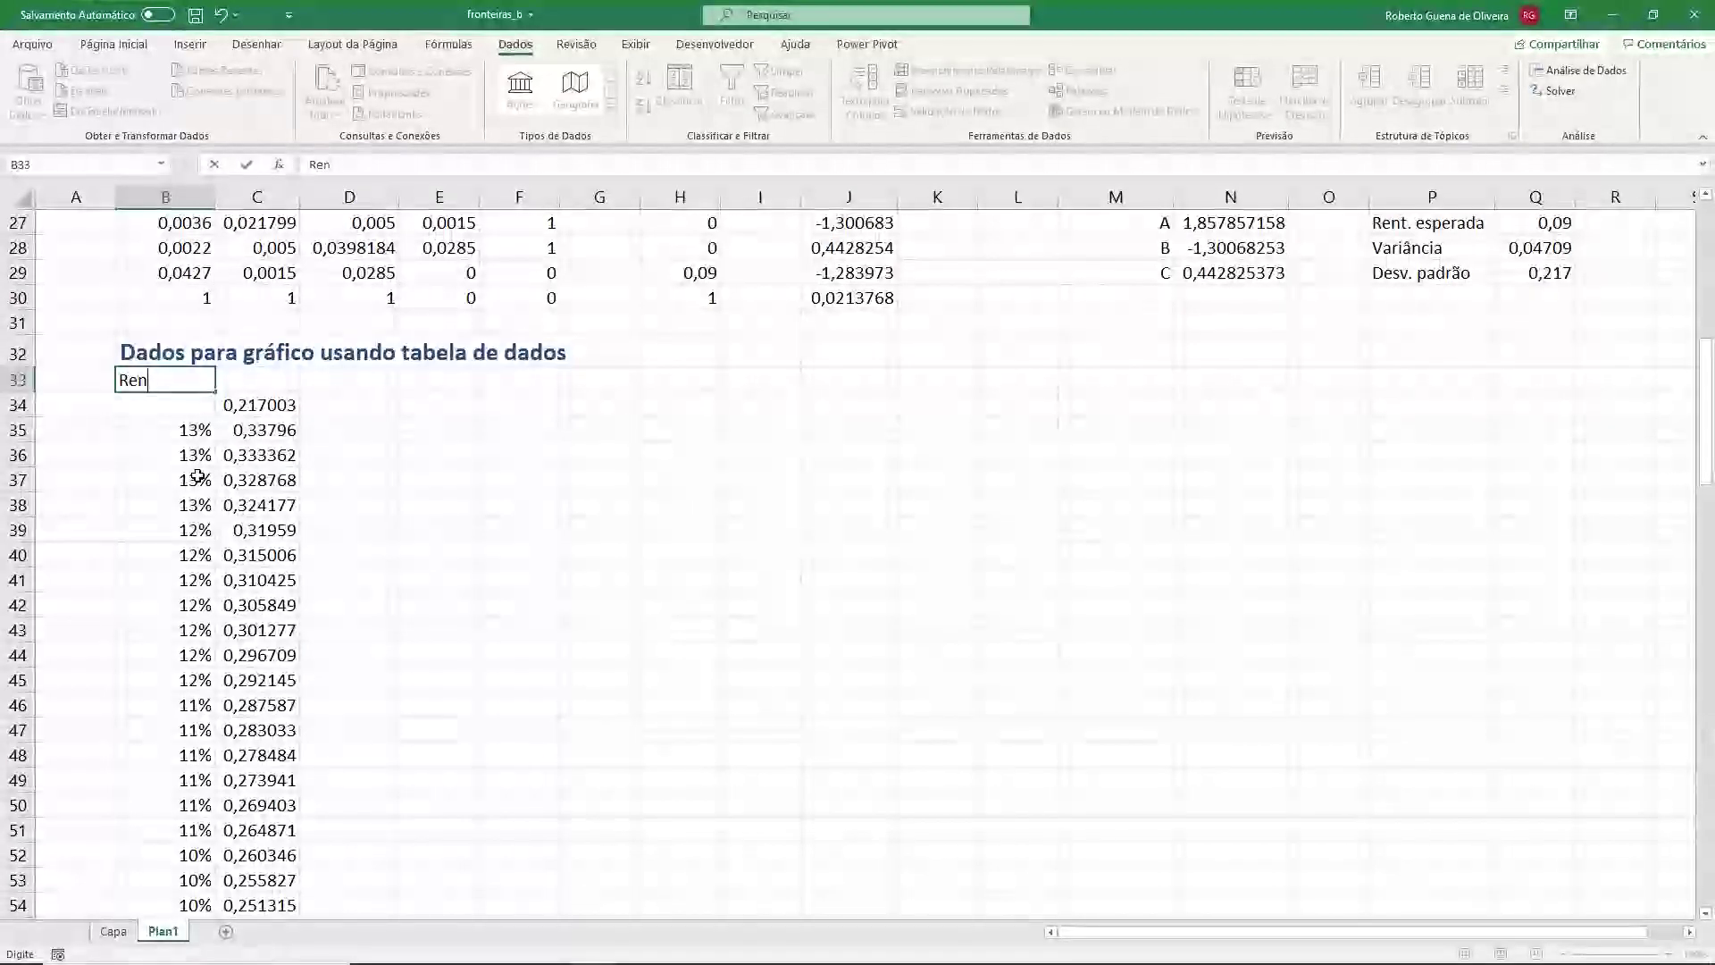
pyautogui.write('t. Esp')
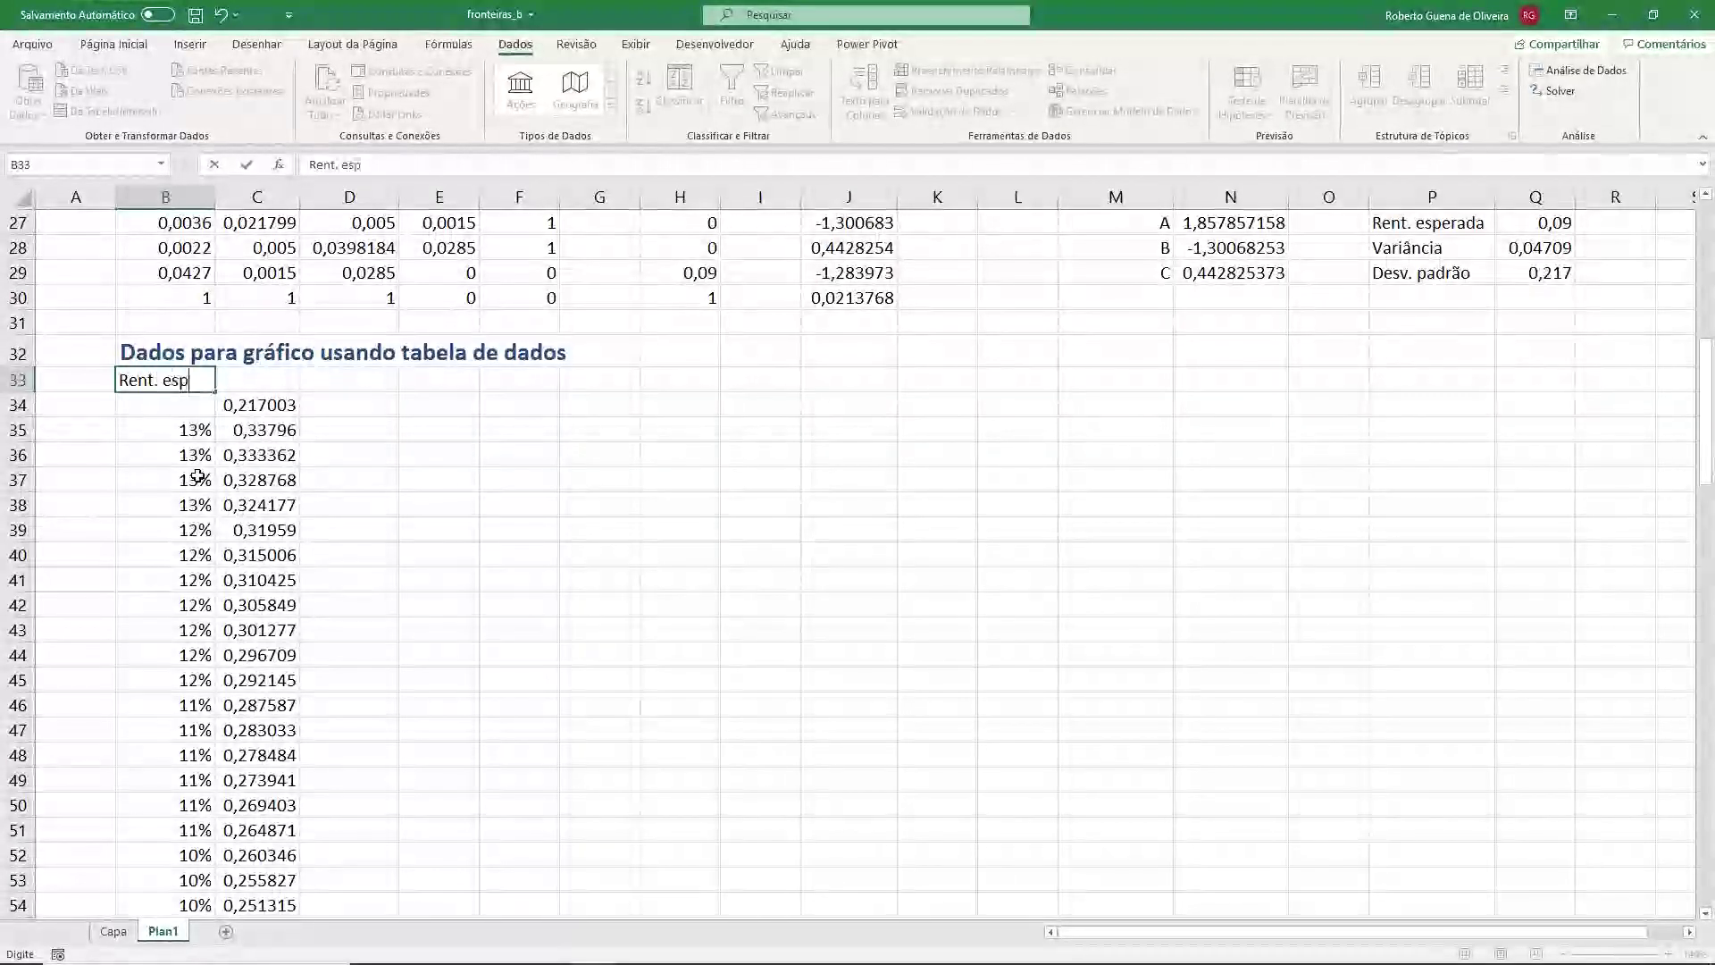
pyautogui.write('erada')
pyautogui.press('Tab')
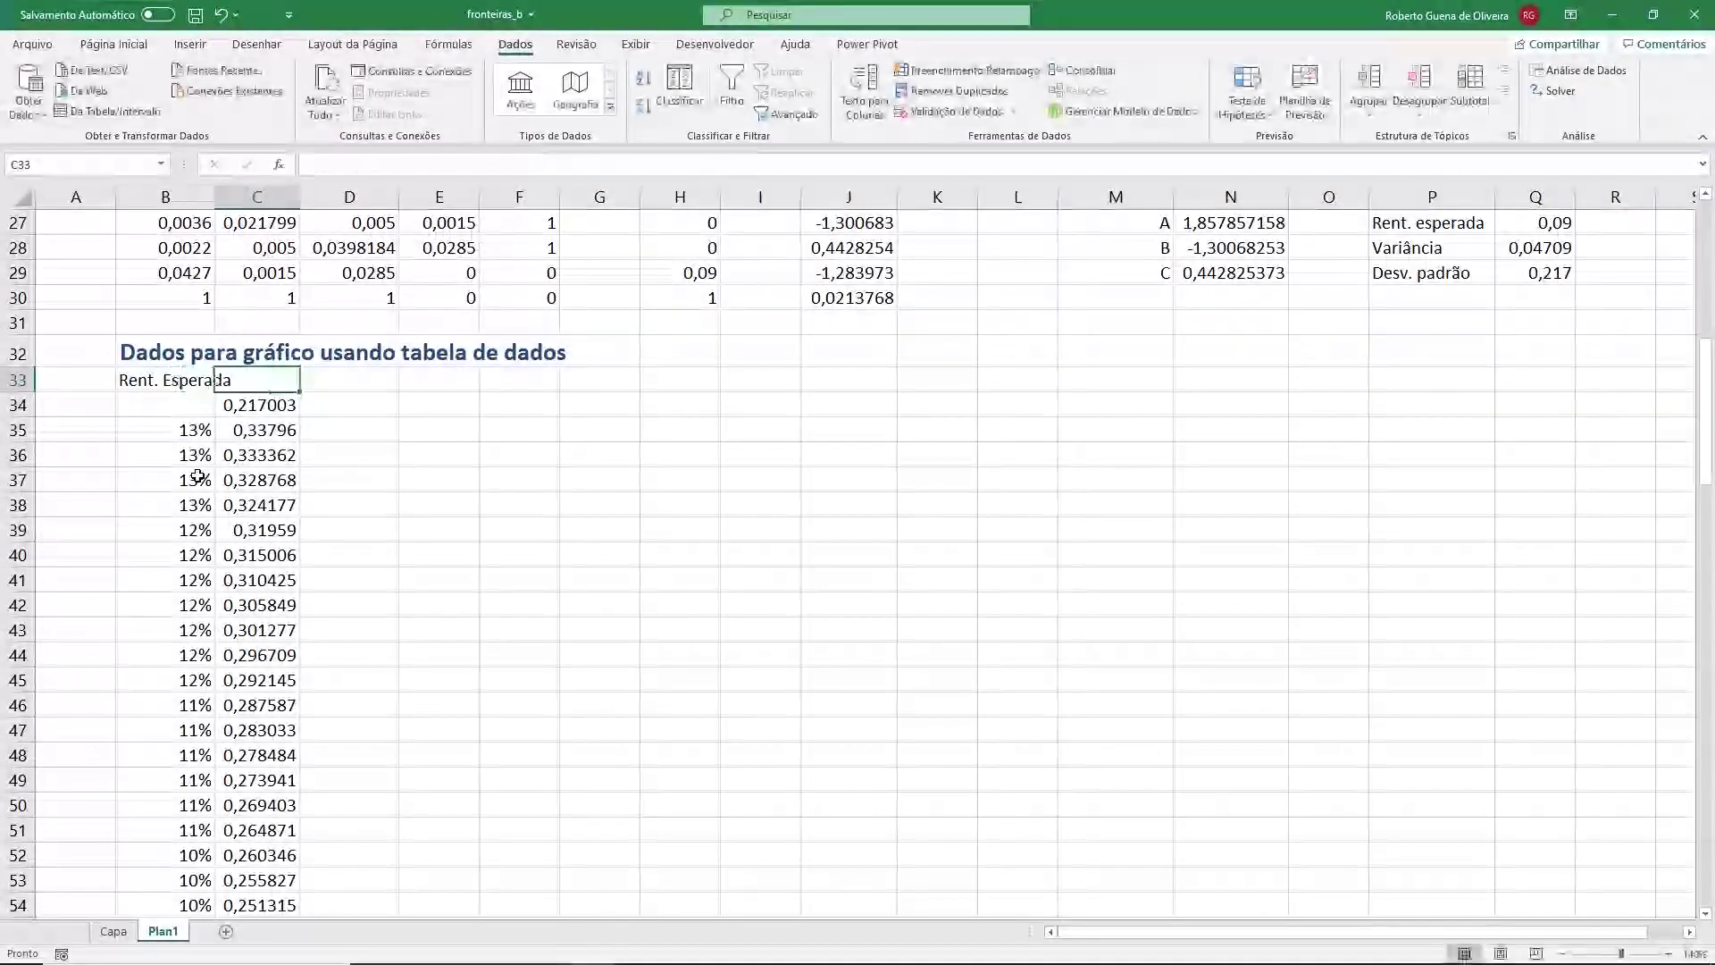
pyautogui.write('Vari')
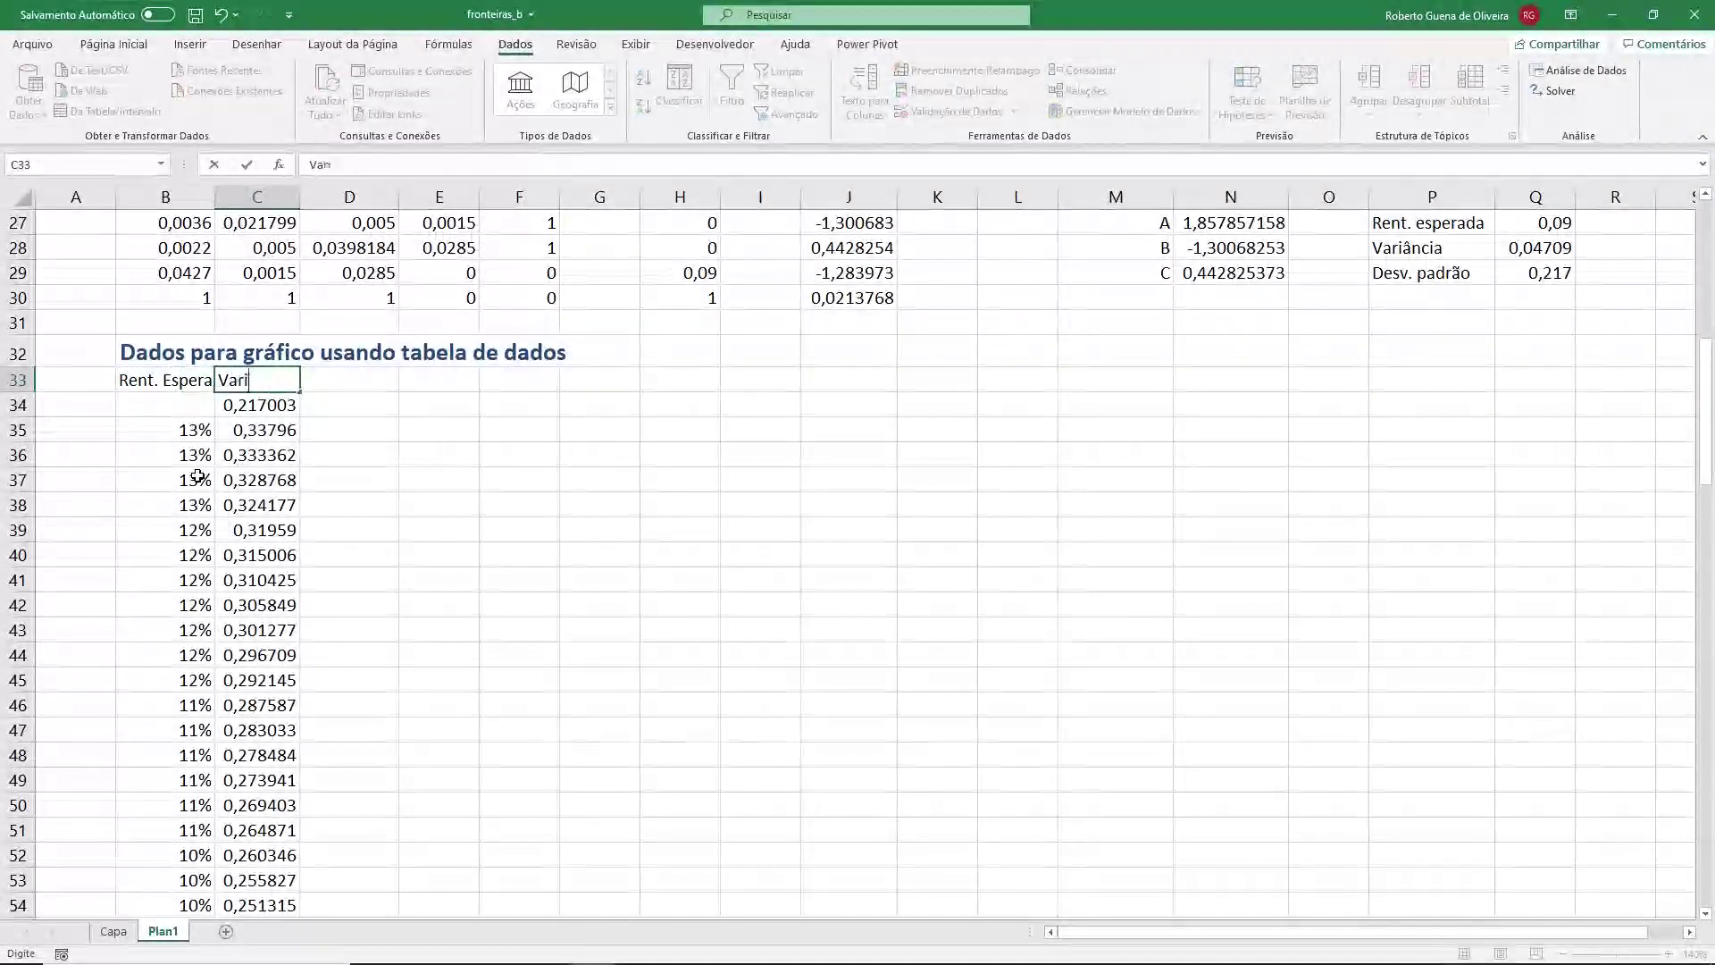
pyautogui.write('ancia')
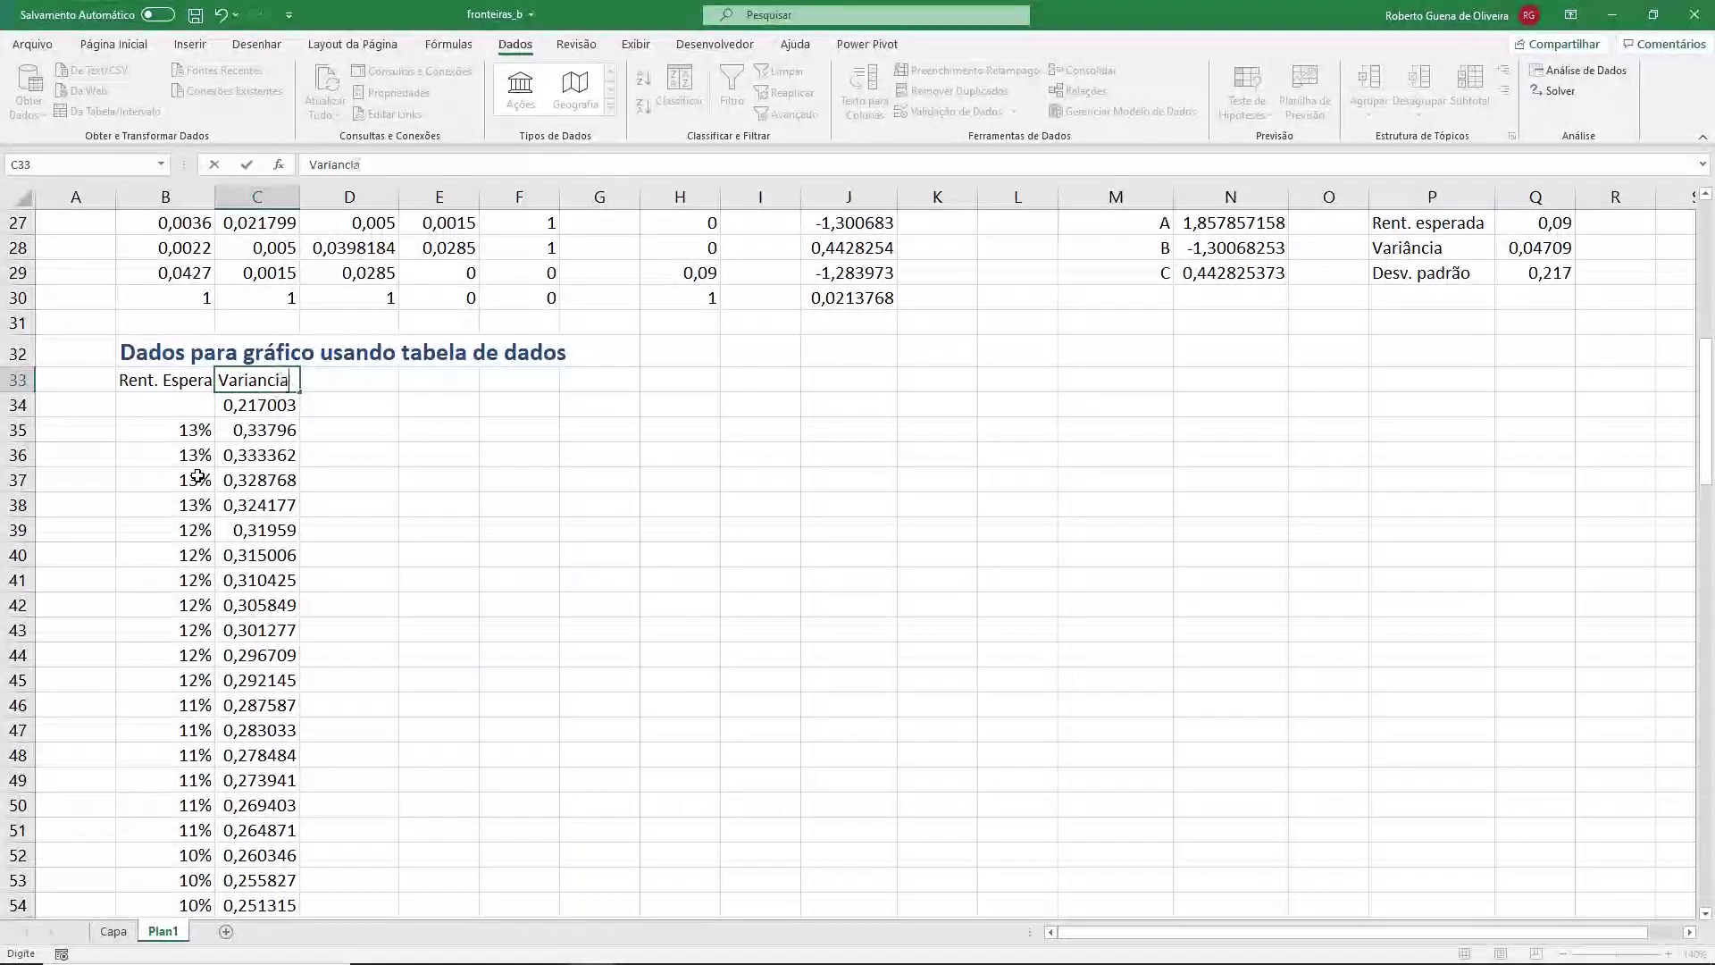
pyautogui.write(' mínima')
pyautogui.press('Return')
pyautogui.press('Right')
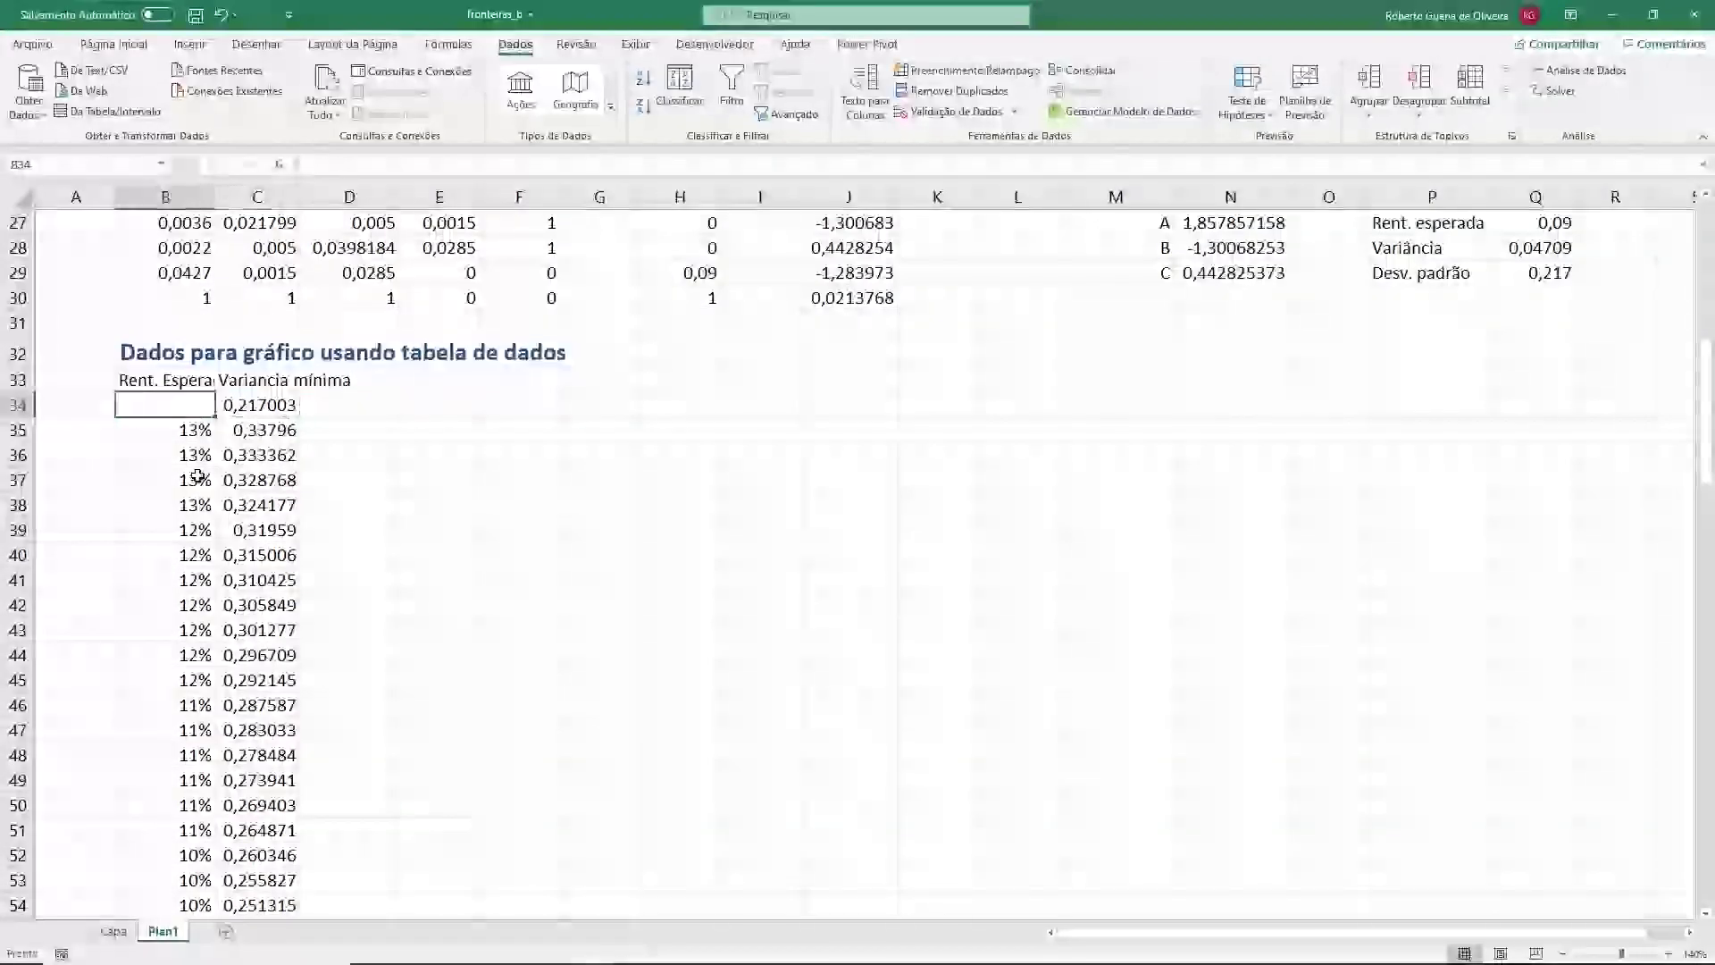
pyautogui.press('Right')
pyautogui.press('Right')
pyautogui.press('Left')
pyautogui.press('Left')
pyautogui.press('Left')
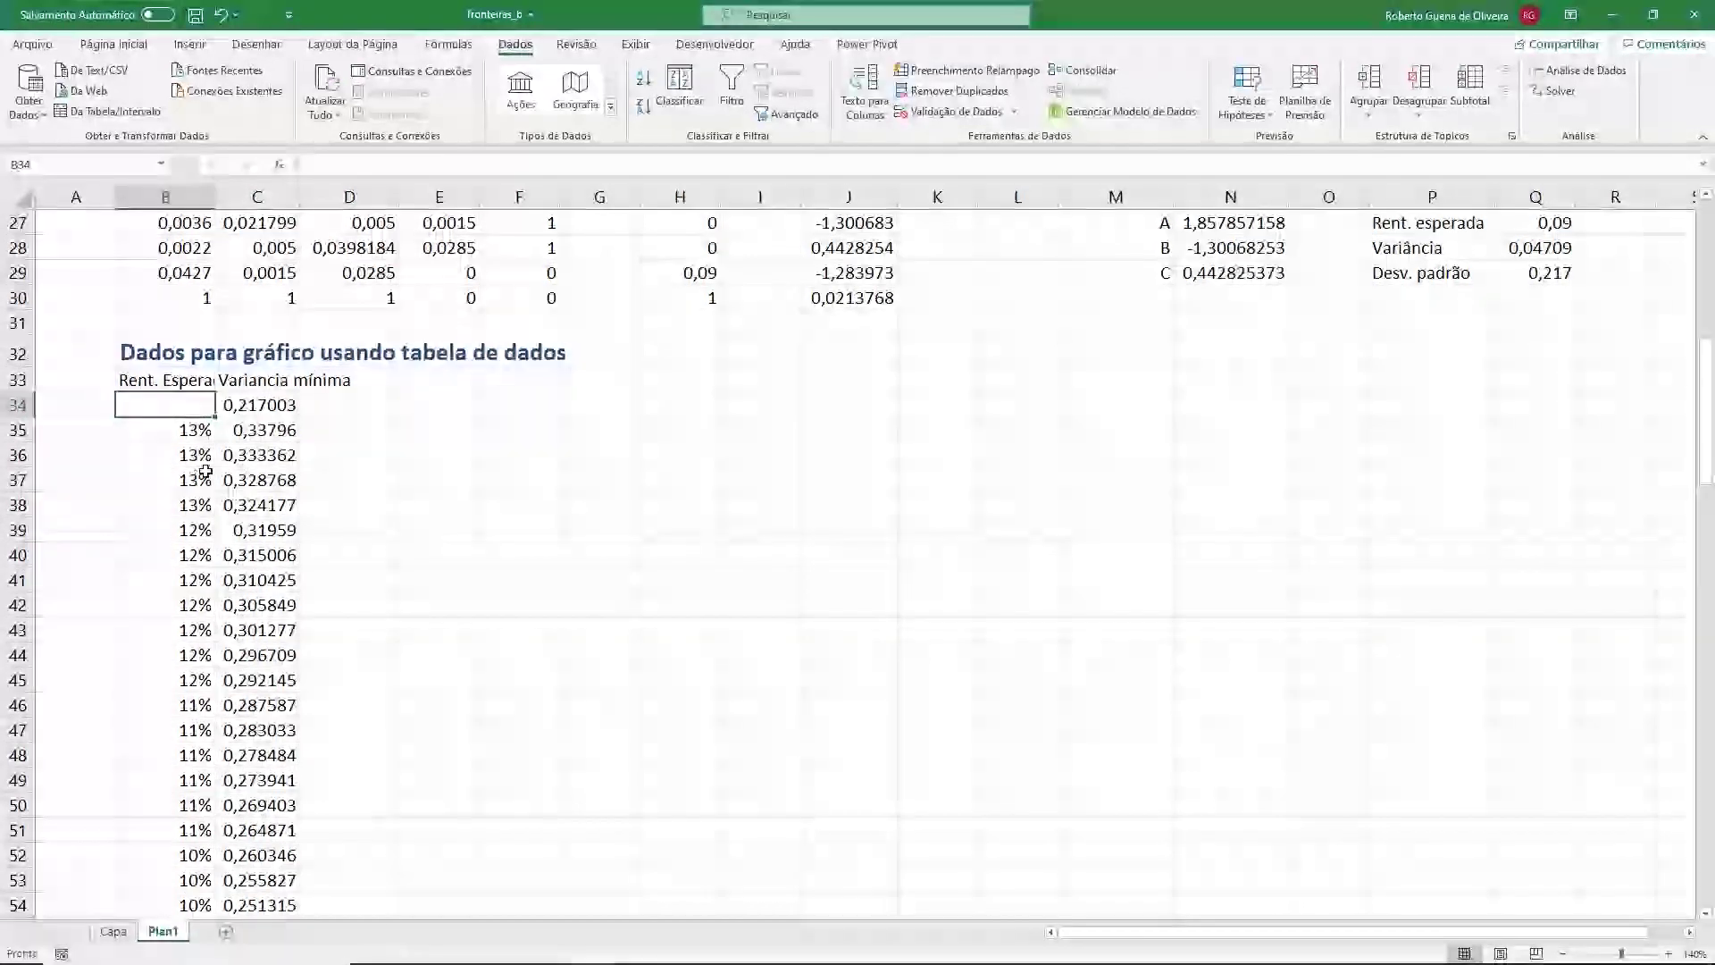
# - Hide row 34 with the 0,217003 link and reselect the Rent. Esperada header
pyautogui.rightClick(26, 406)
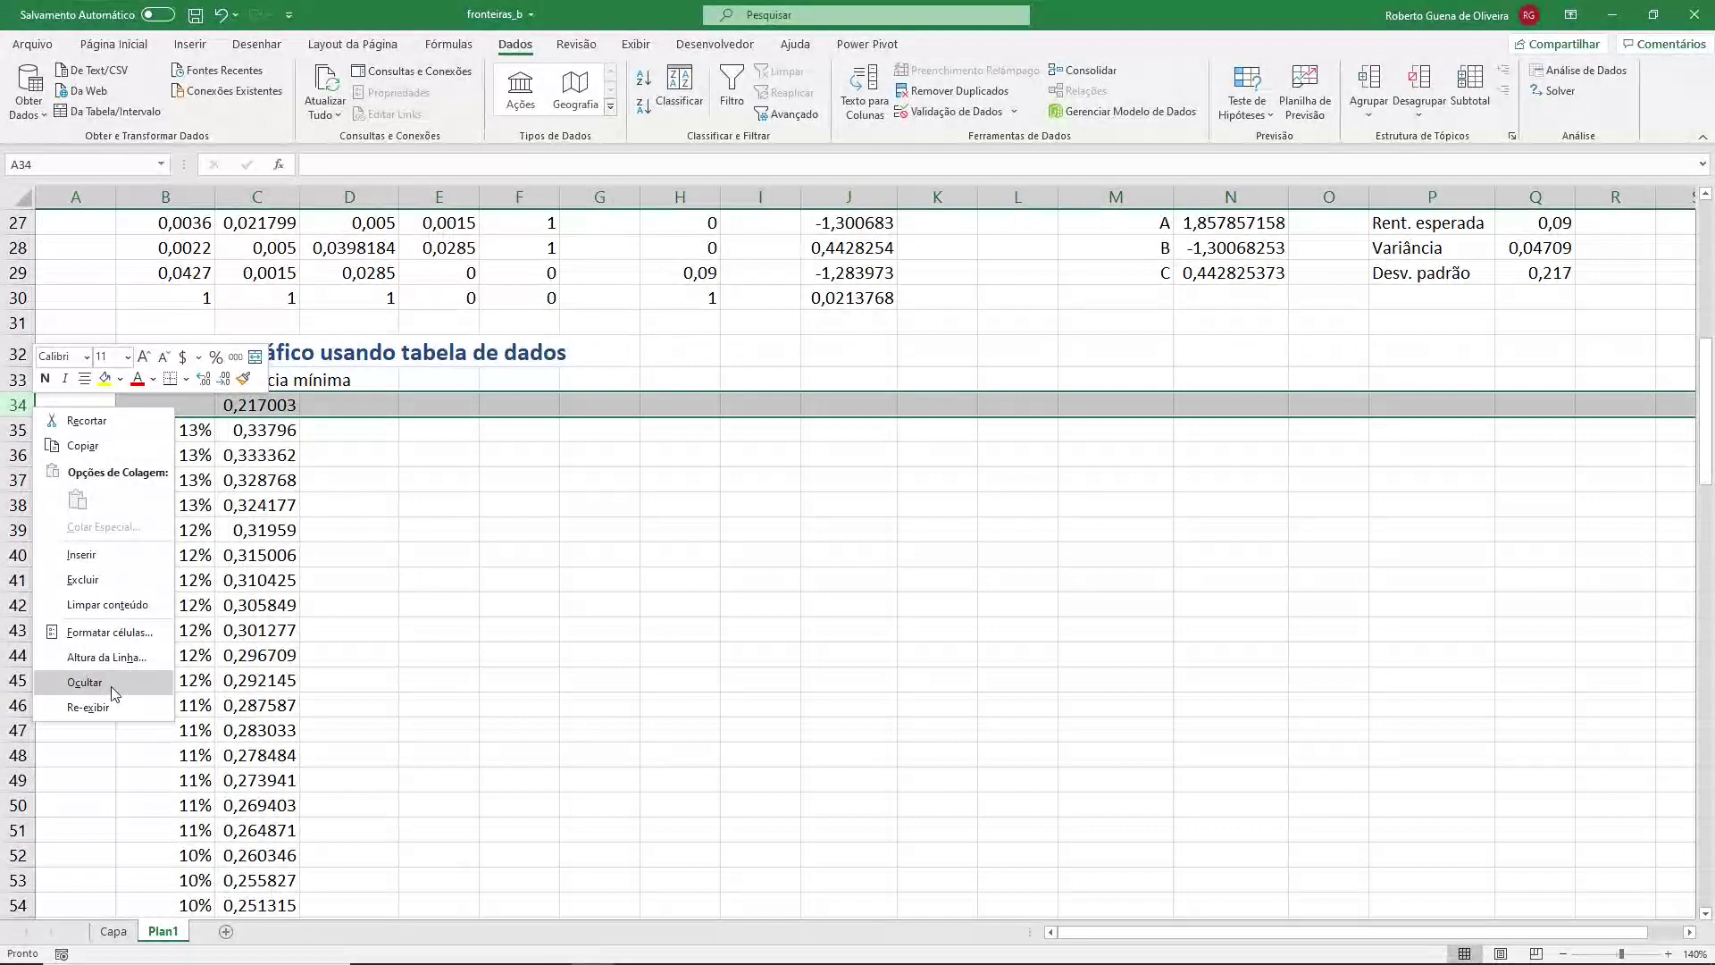
pyautogui.click(85, 682)
pyautogui.click(362, 436)
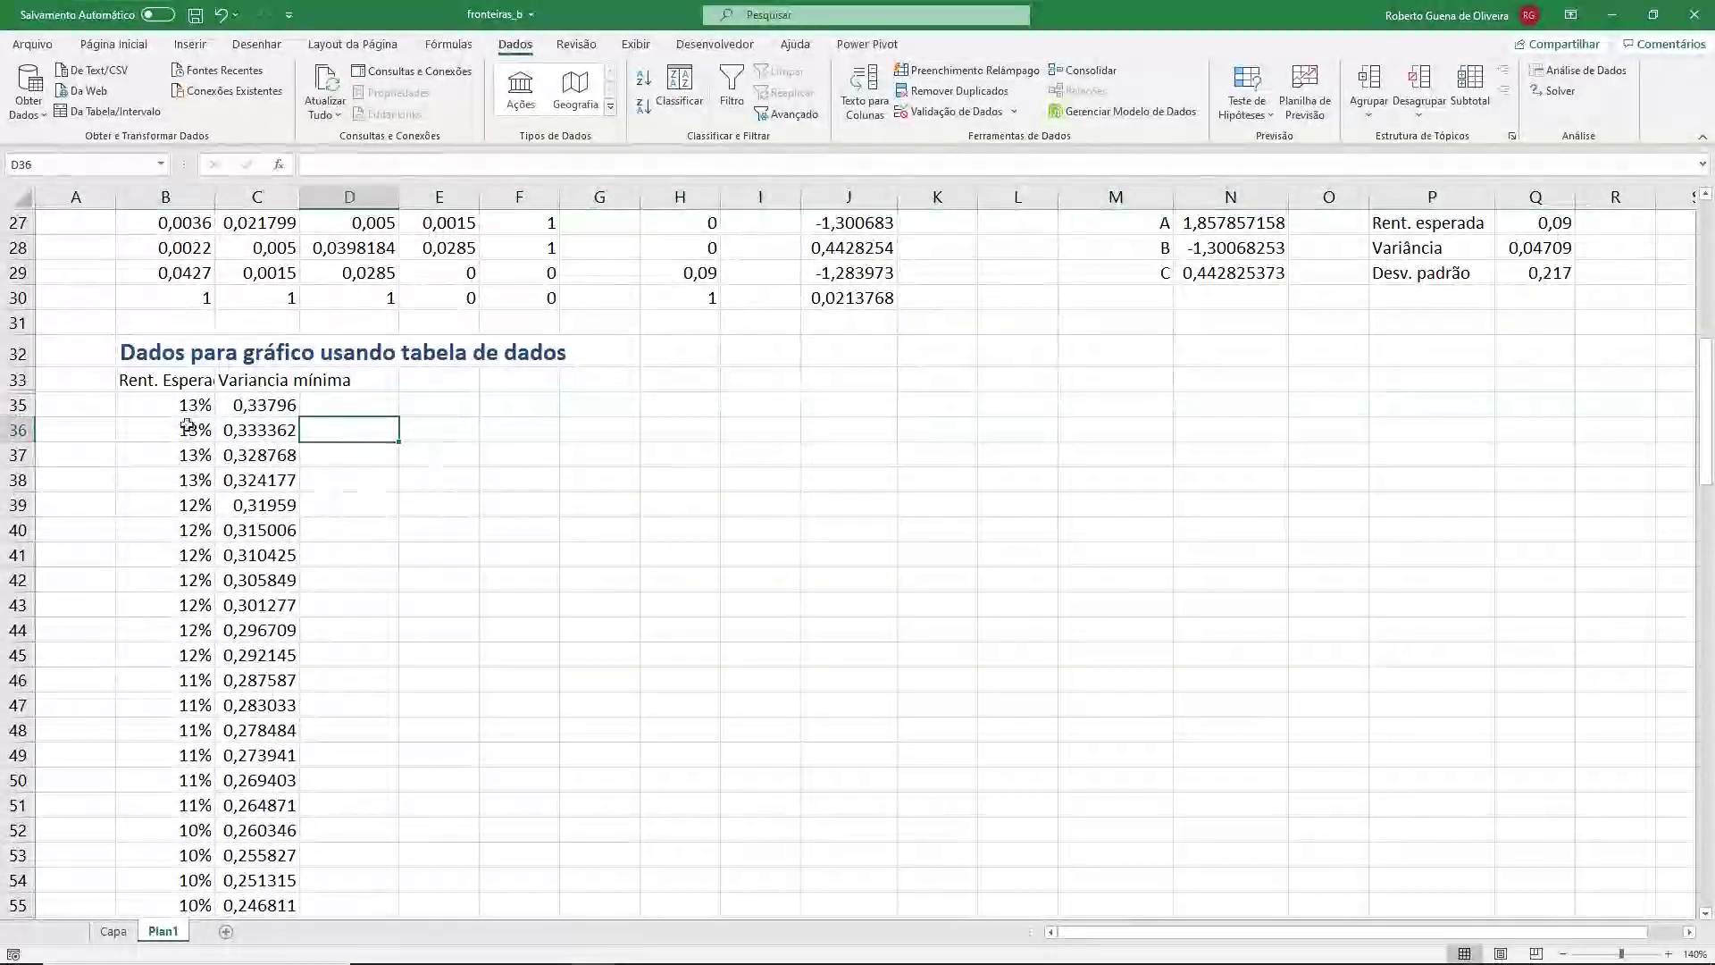
pyautogui.click(180, 380)
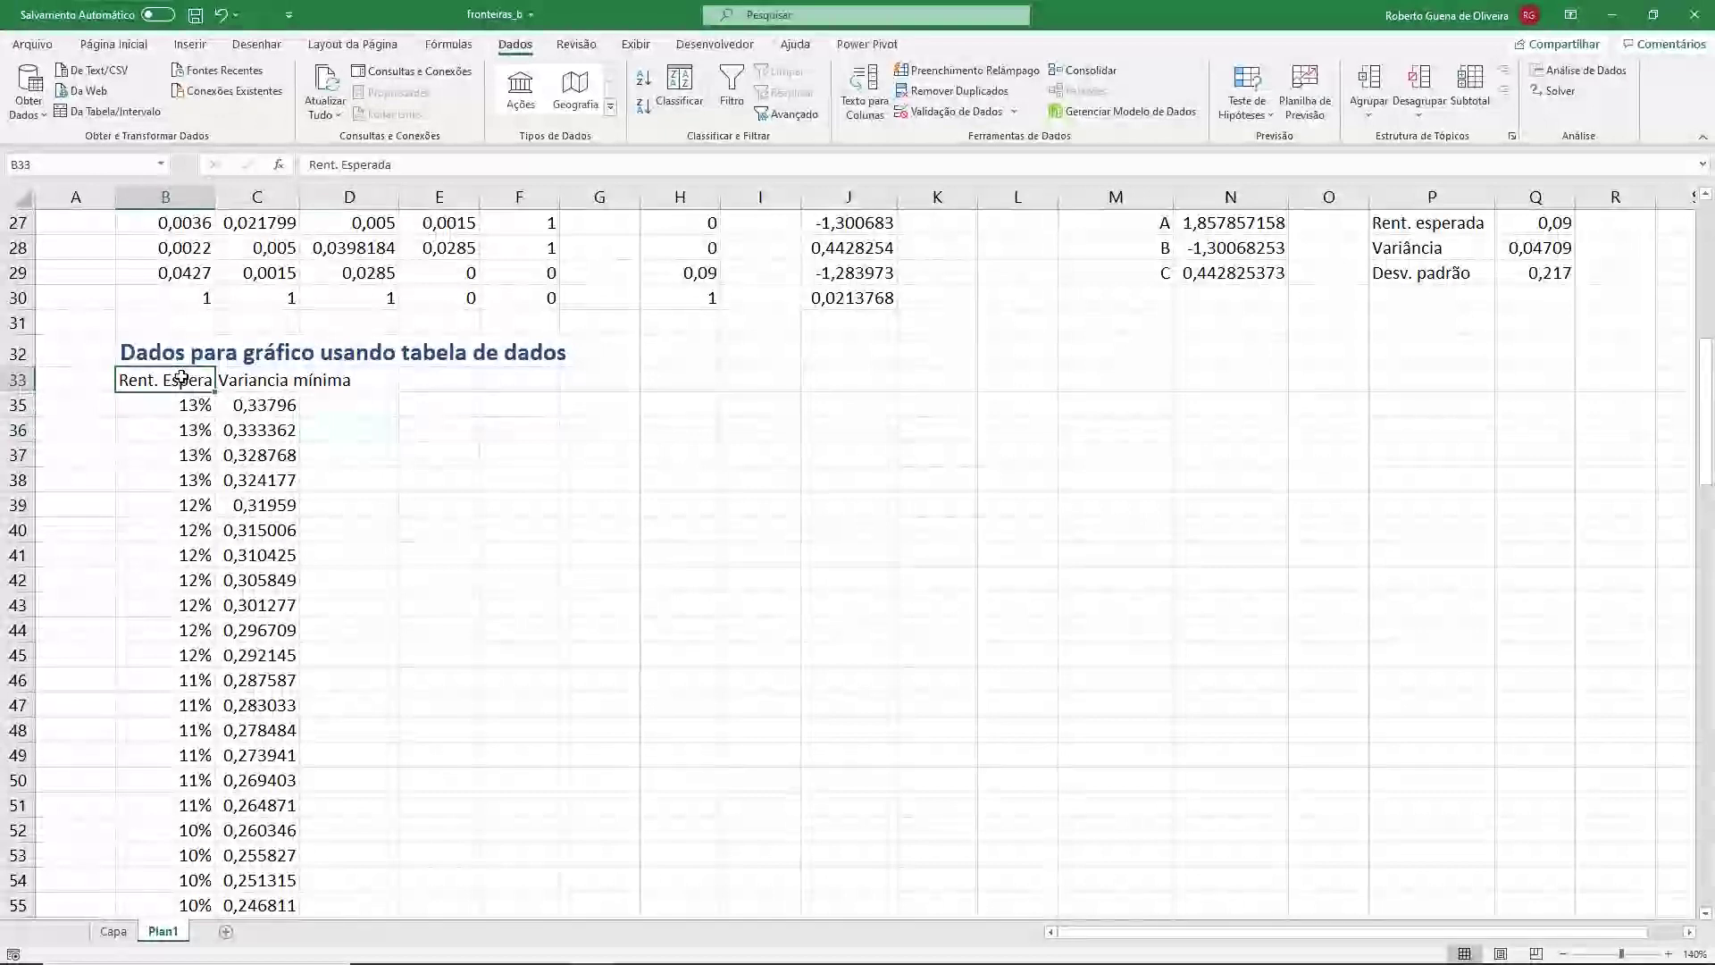
# - Select B33:C134 and insert a Dispersão com Linhas Suaves scatter chart
pyautogui.hotkey('shift', 'Right')
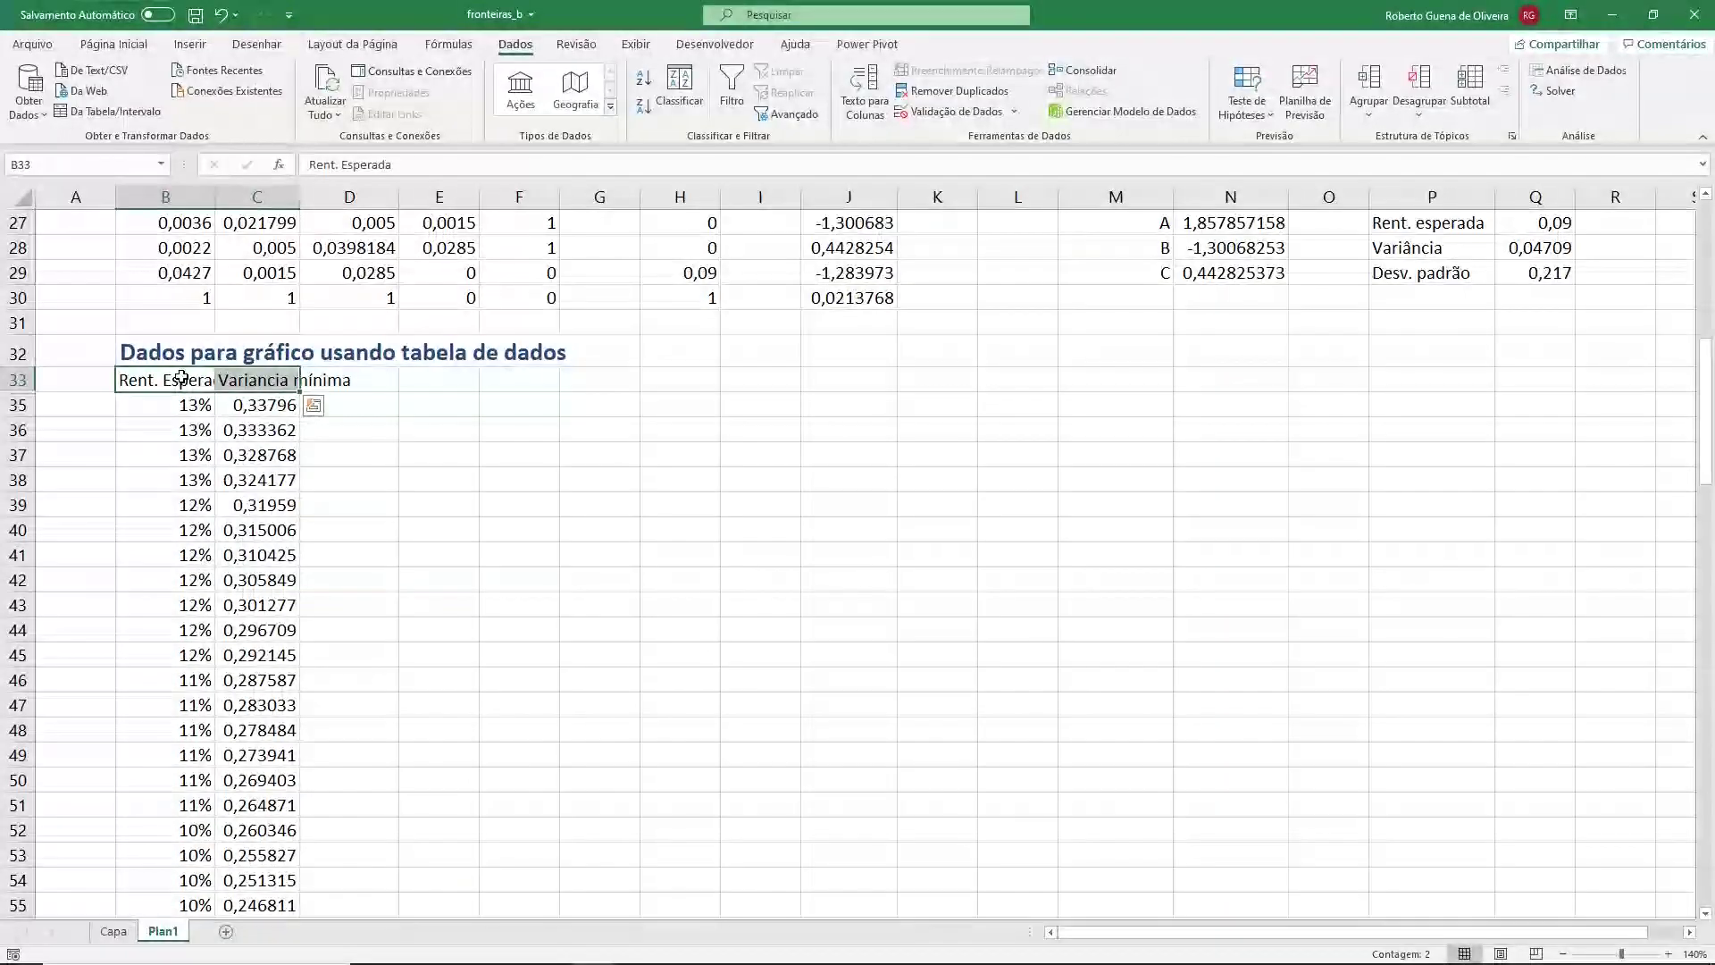
pyautogui.hotkey('ctrl', 'shift', 'Down')
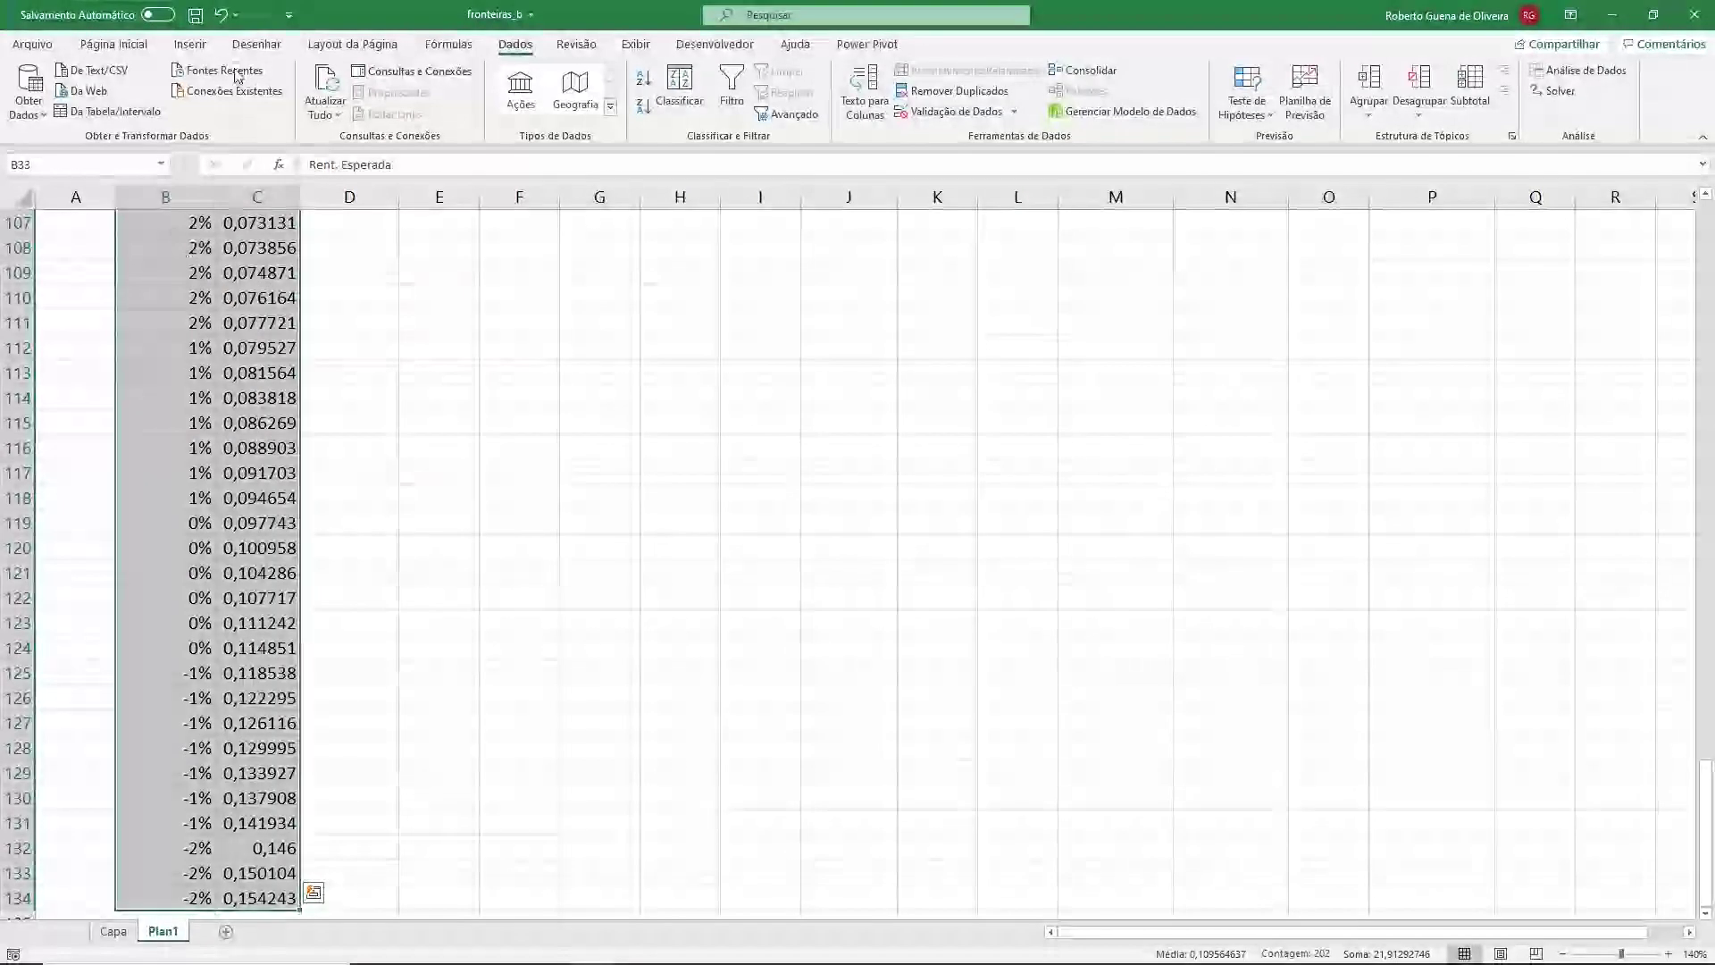
pyautogui.click(190, 45)
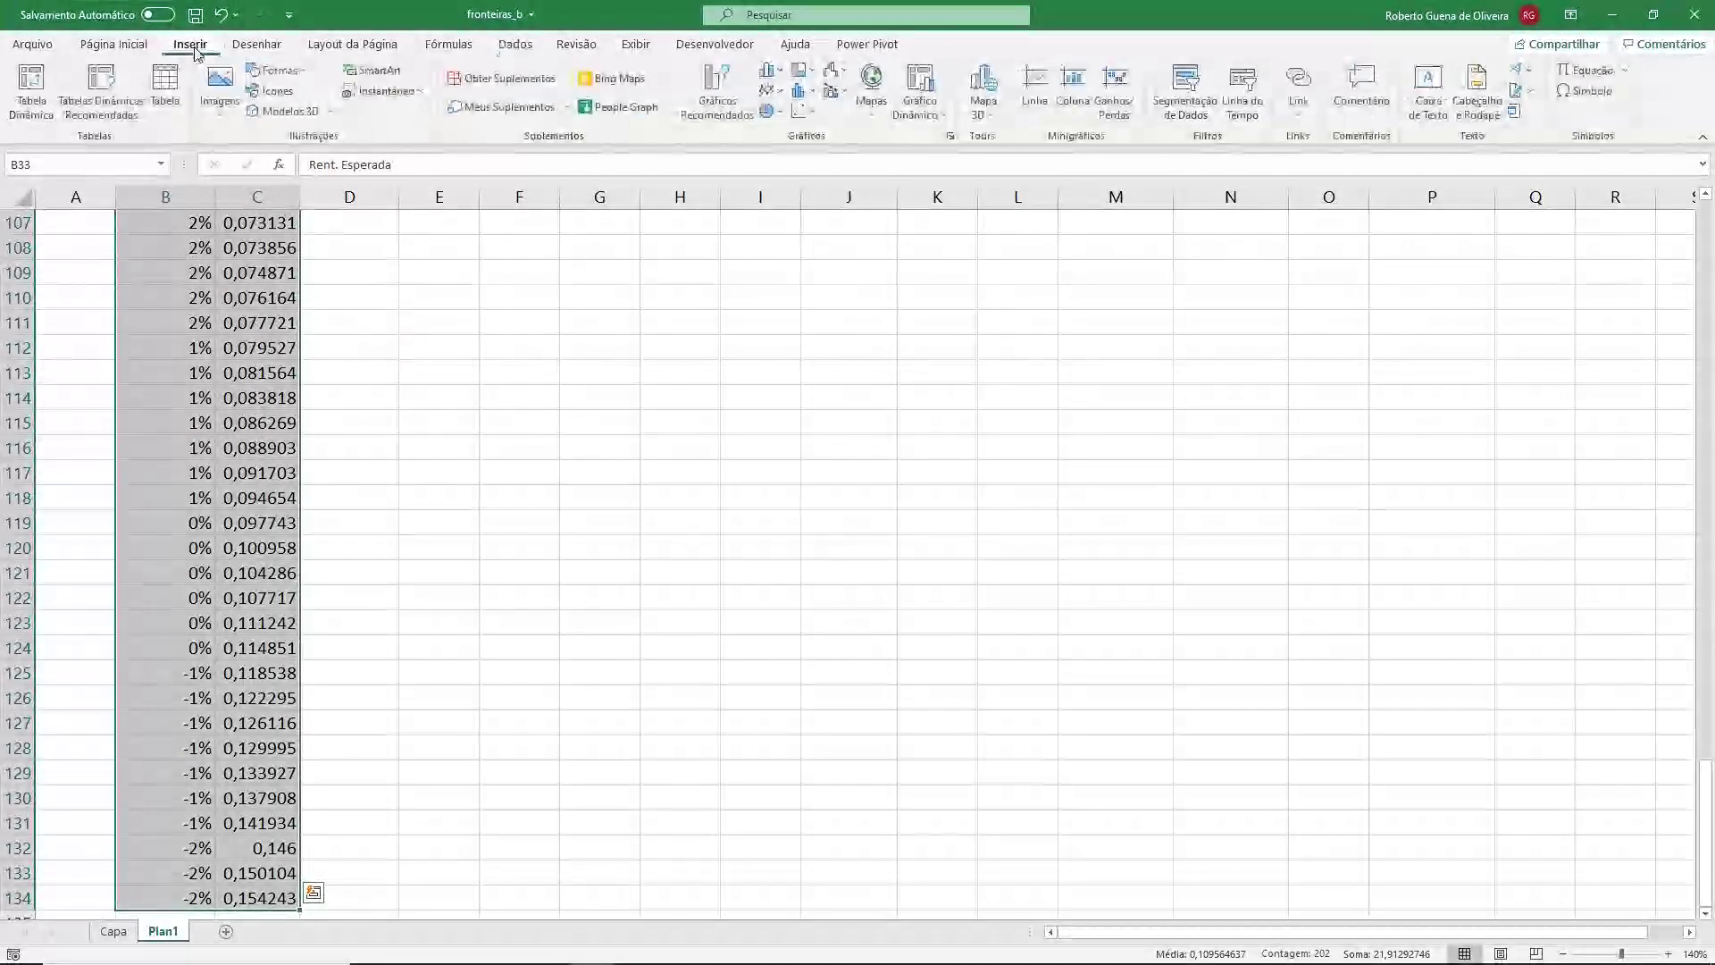
pyautogui.click(812, 115)
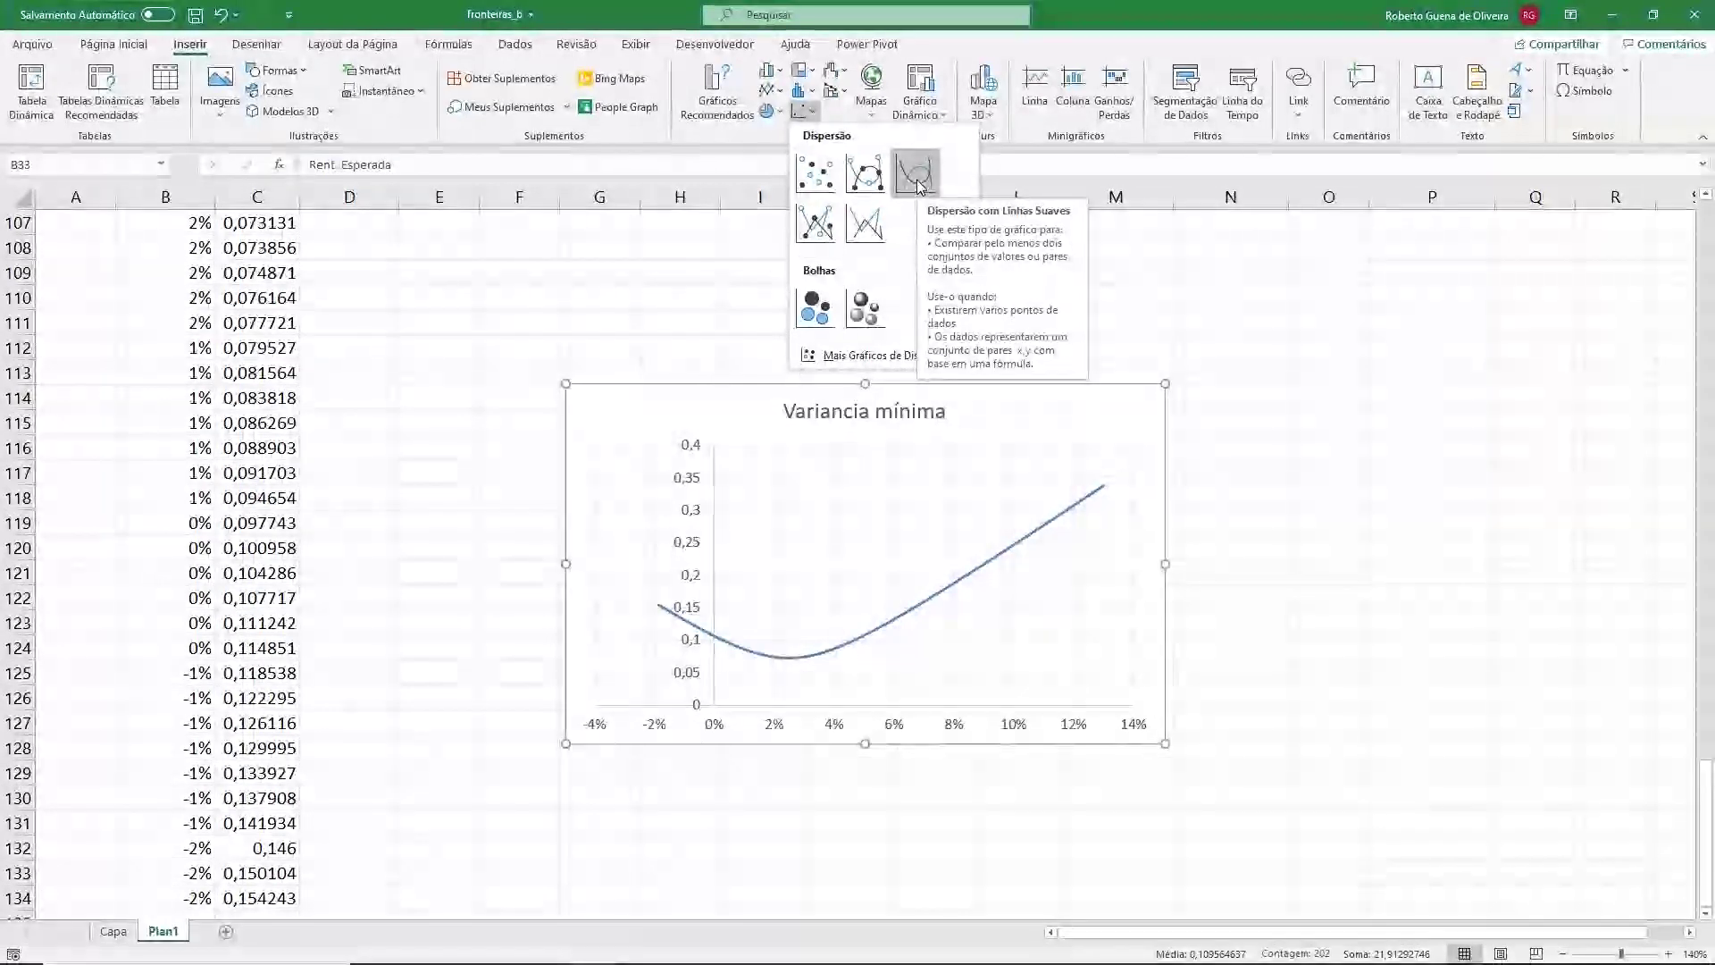
pyautogui.click(917, 181)
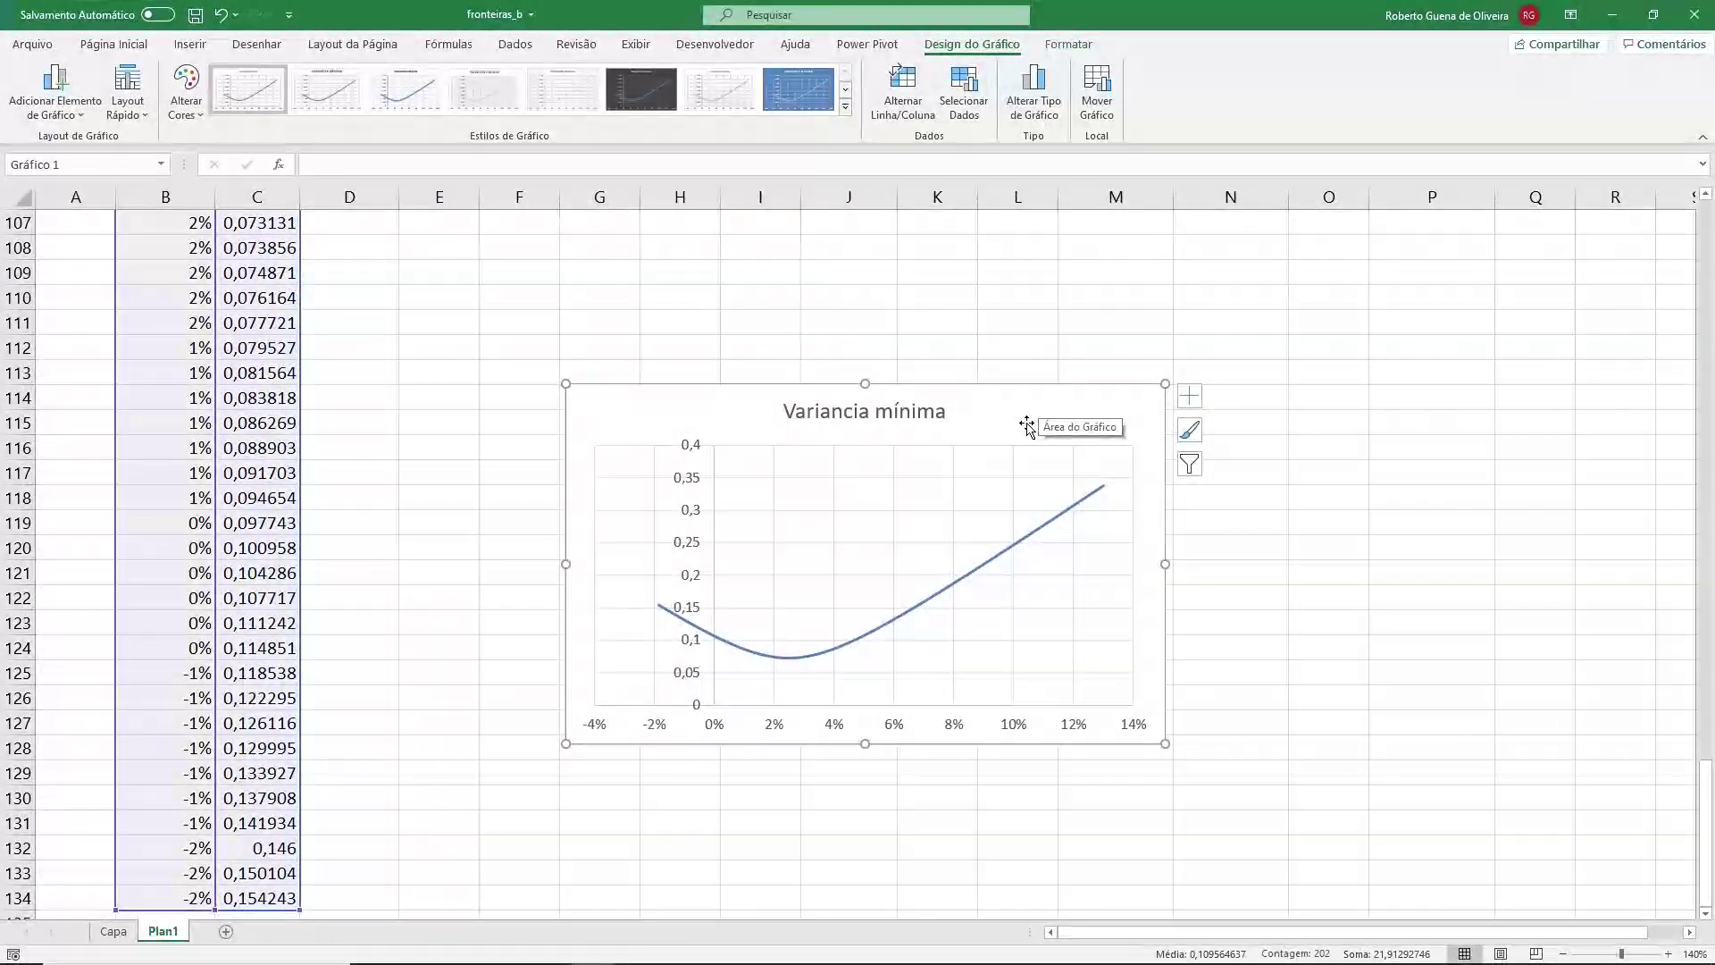
pyautogui.scroll(-1, 1036, 420)
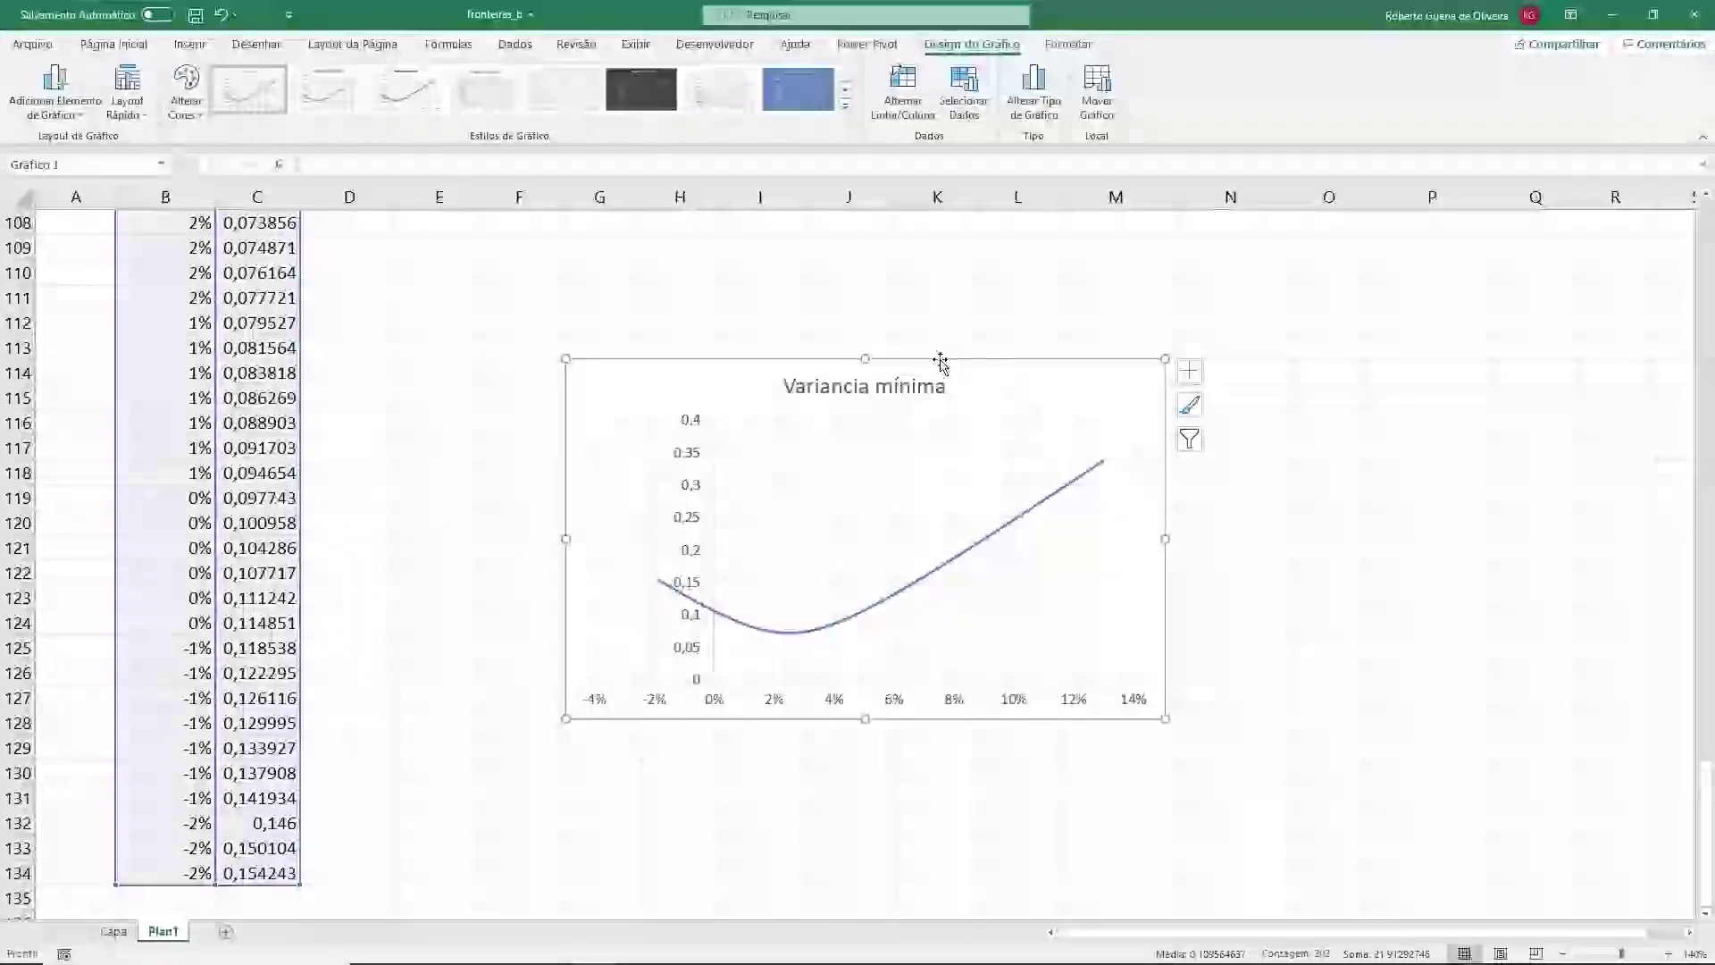
pyautogui.rightClick(1048, 386)
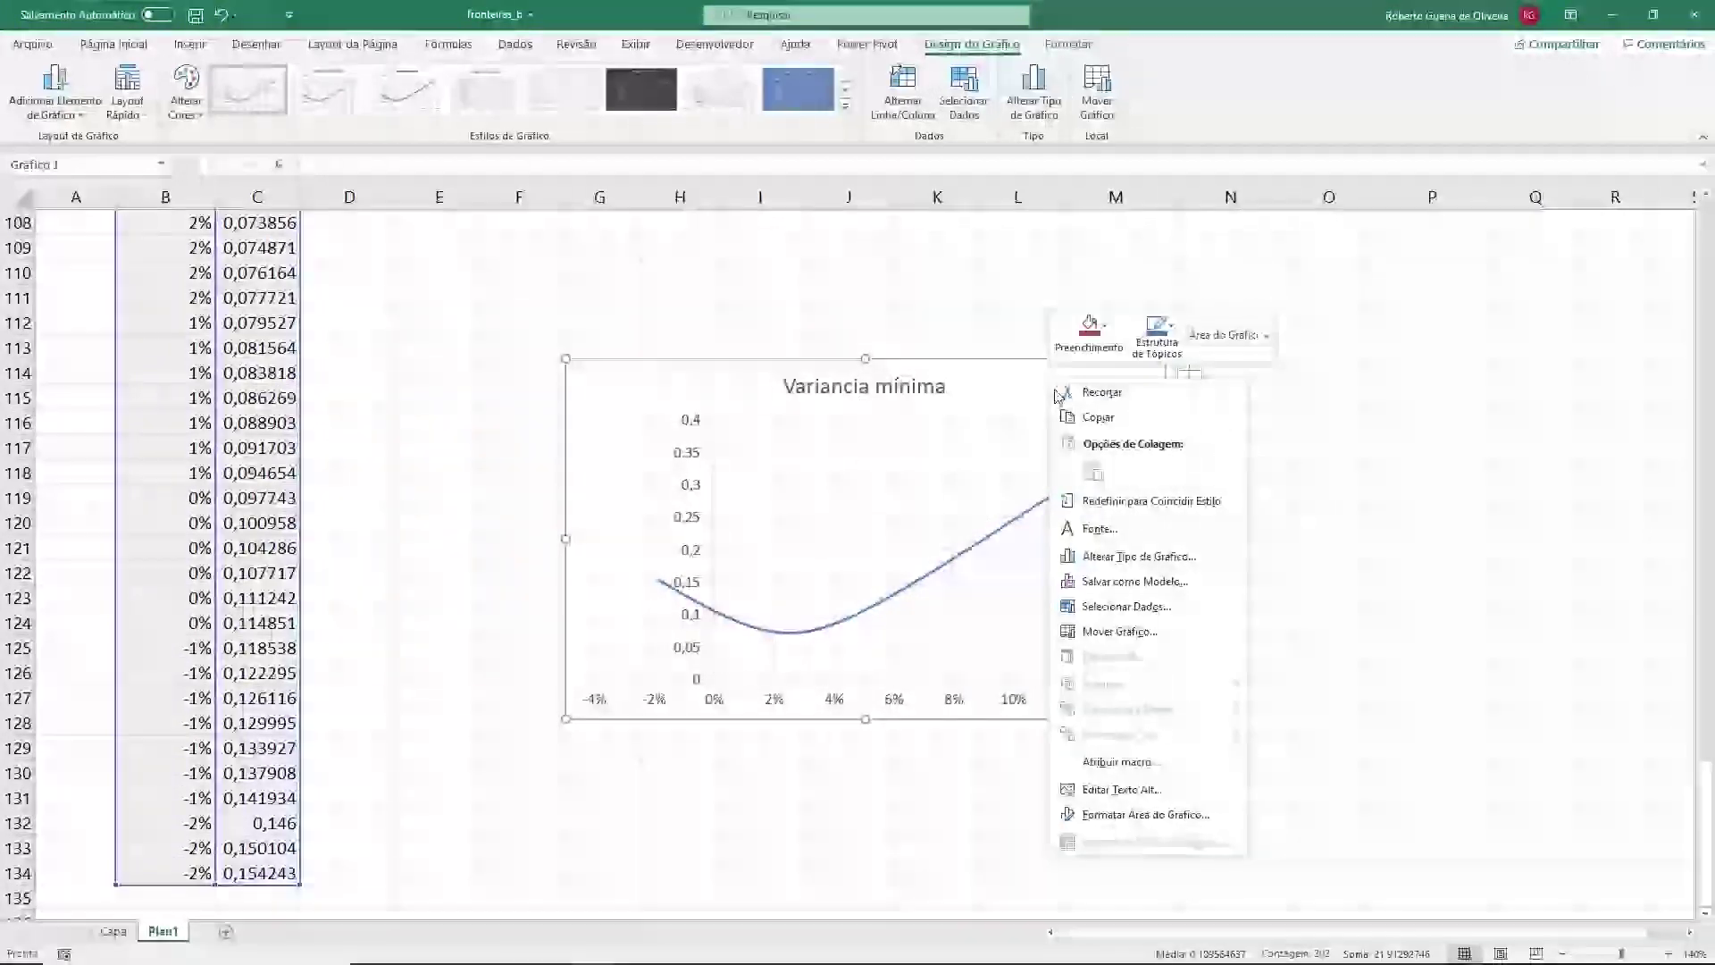
# - Edit the Variancia mínima series: X values =Plan1!$C$35:$C$134, then select the Y-values reference
pyautogui.click(1151, 611)
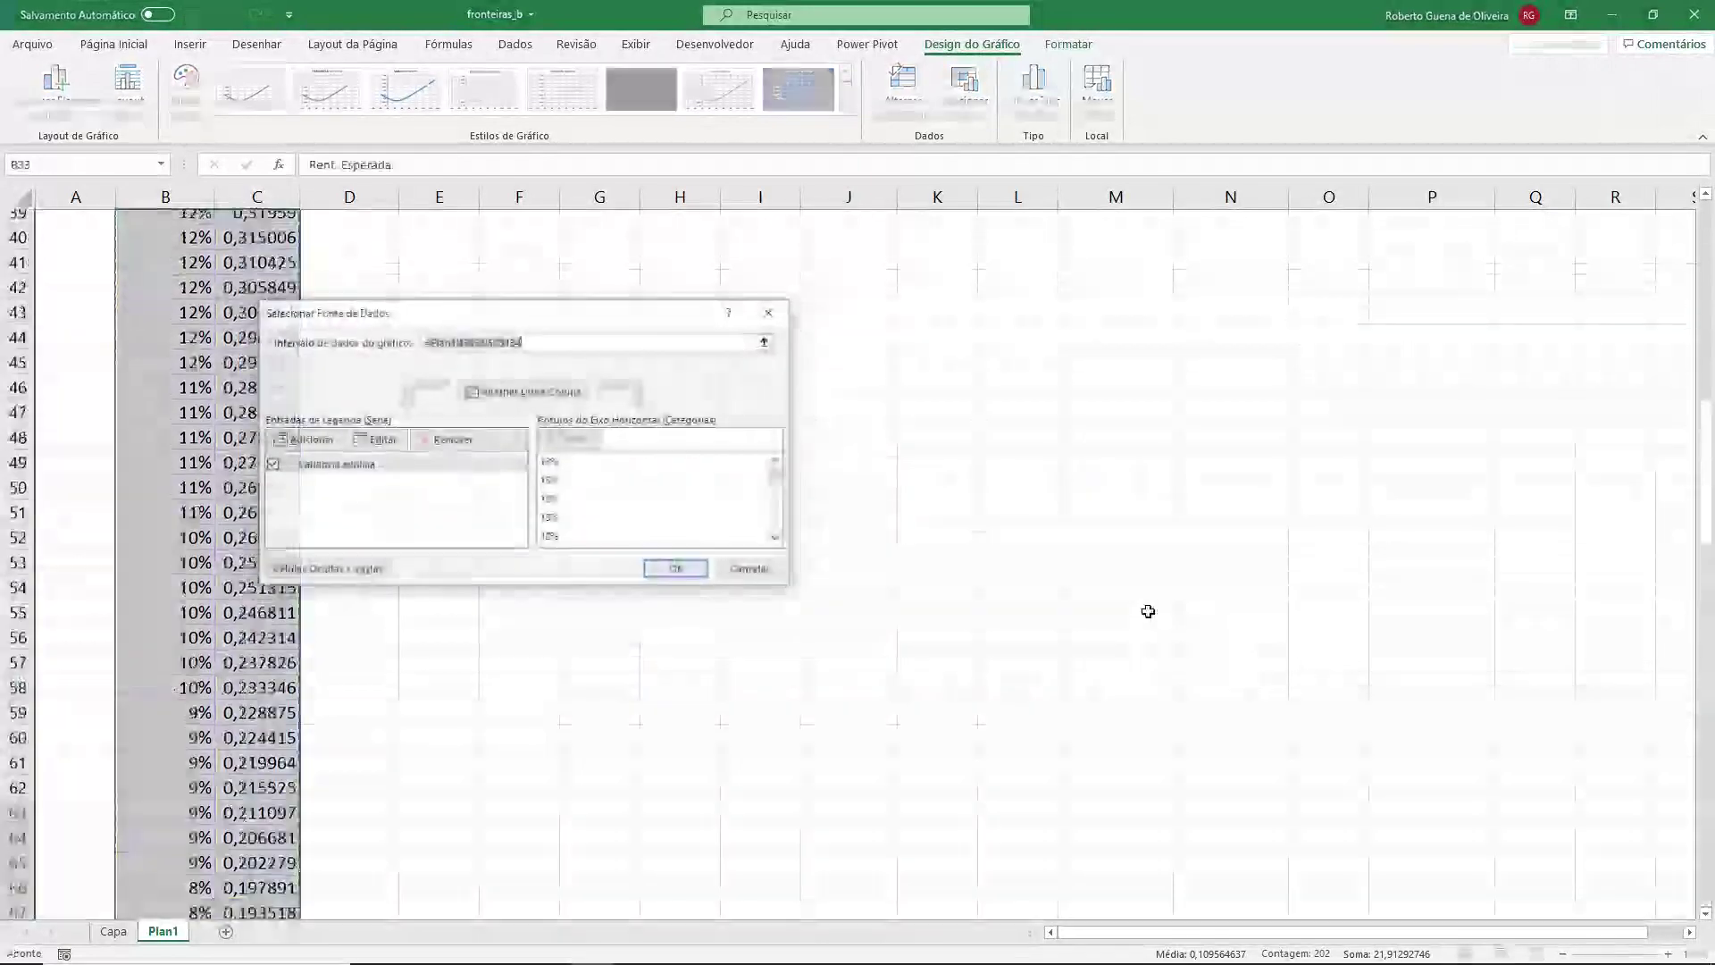
pyautogui.click(371, 470)
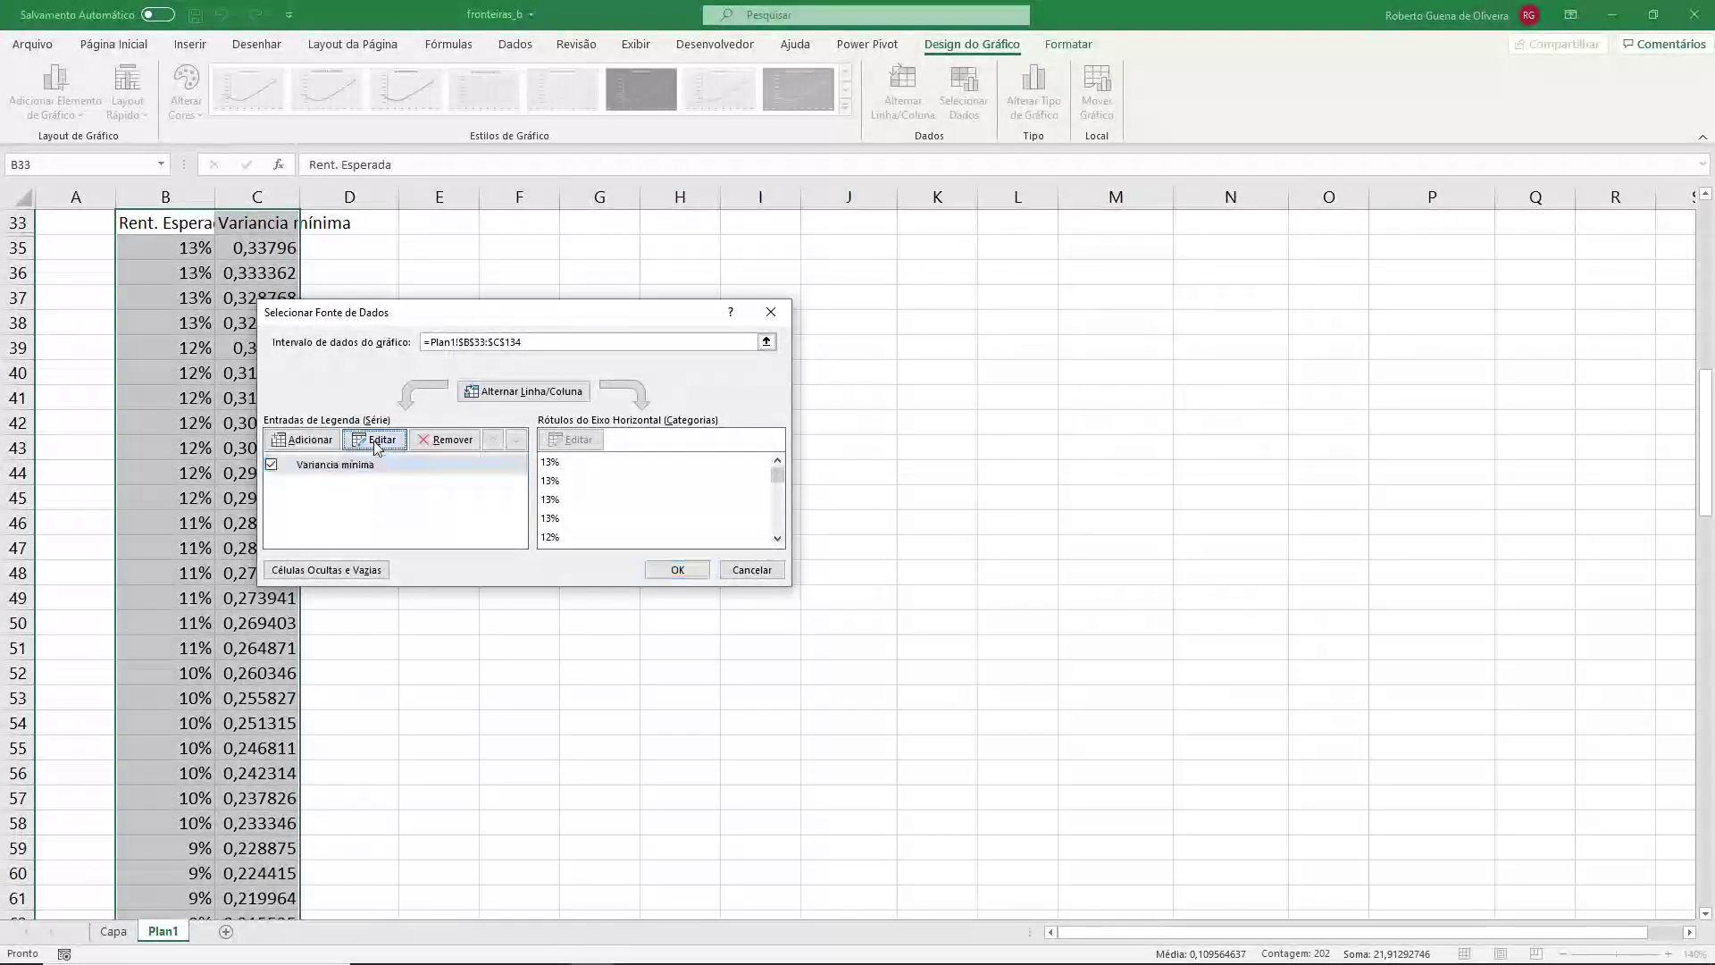
pyautogui.click(374, 440)
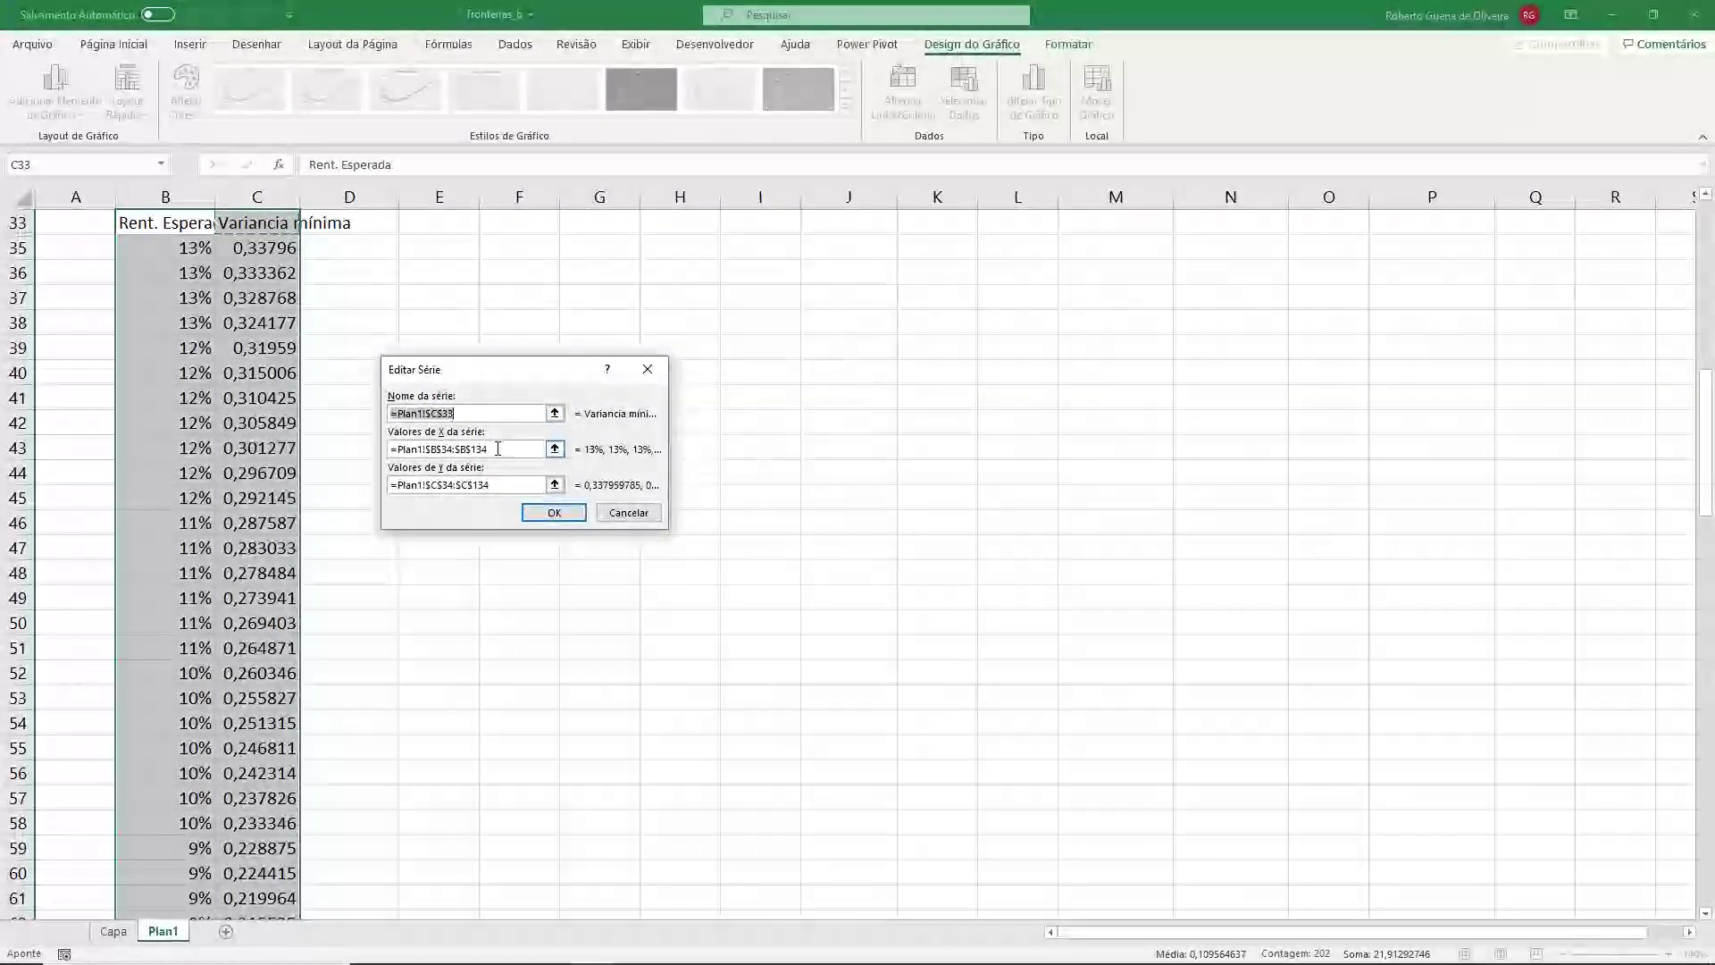
pyautogui.click(498, 449)
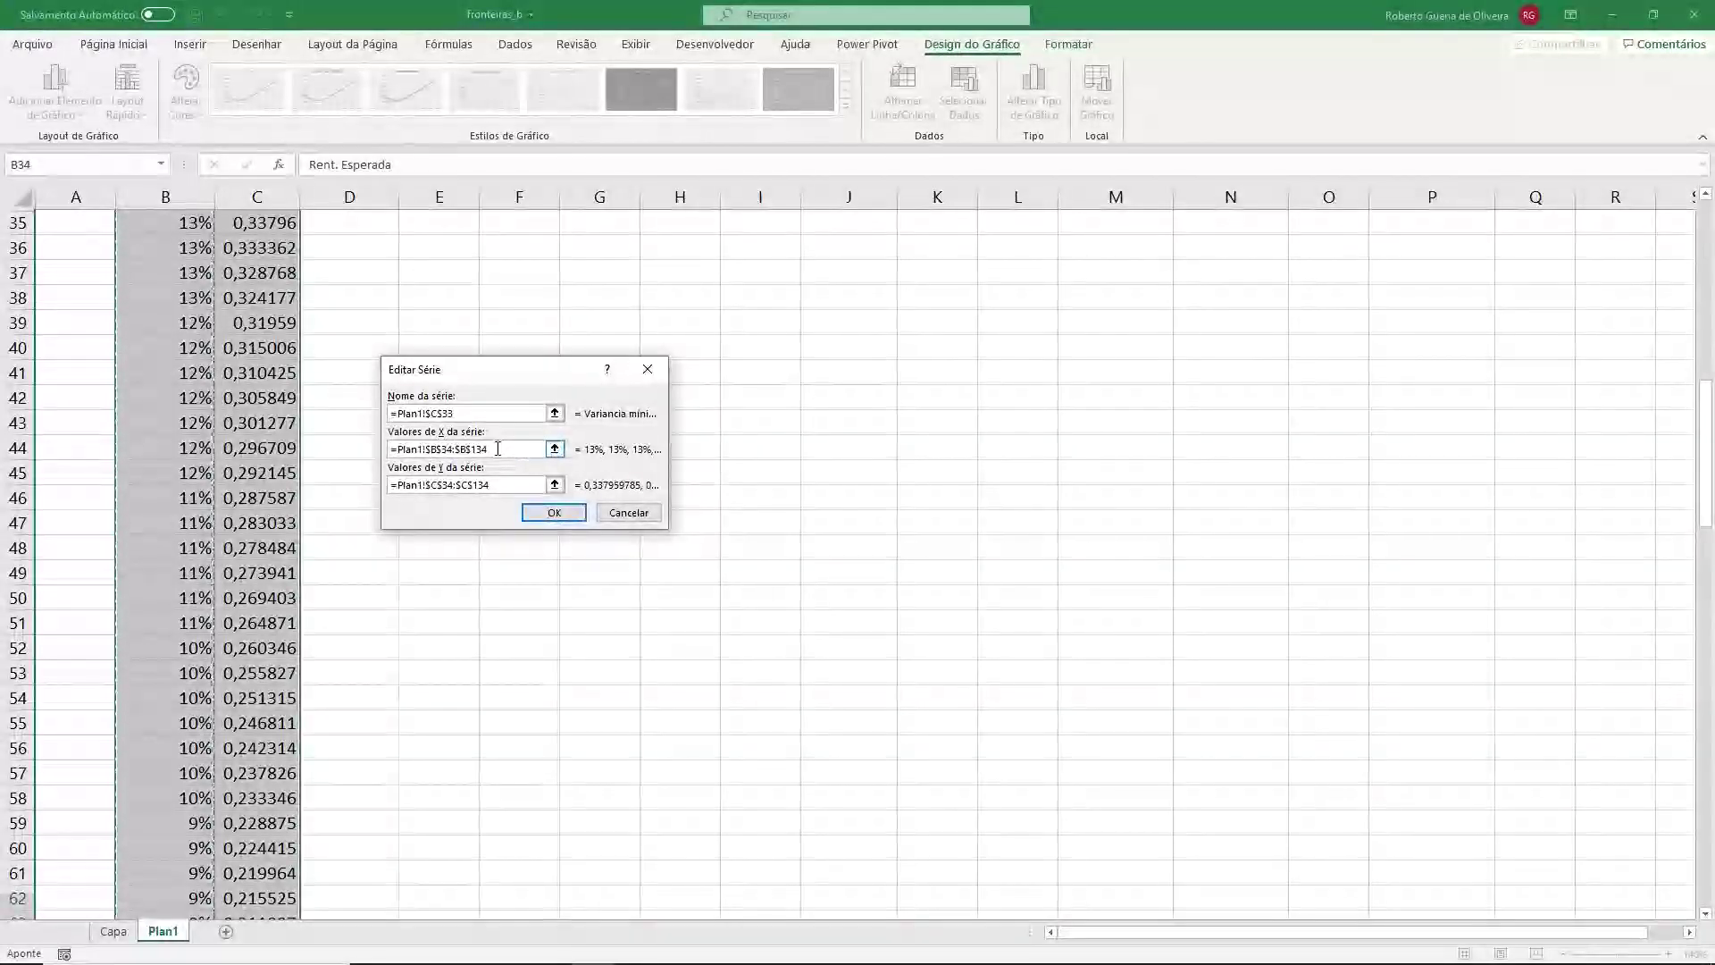
pyautogui.moveTo(498, 448); pyautogui.dragTo(359, 449)
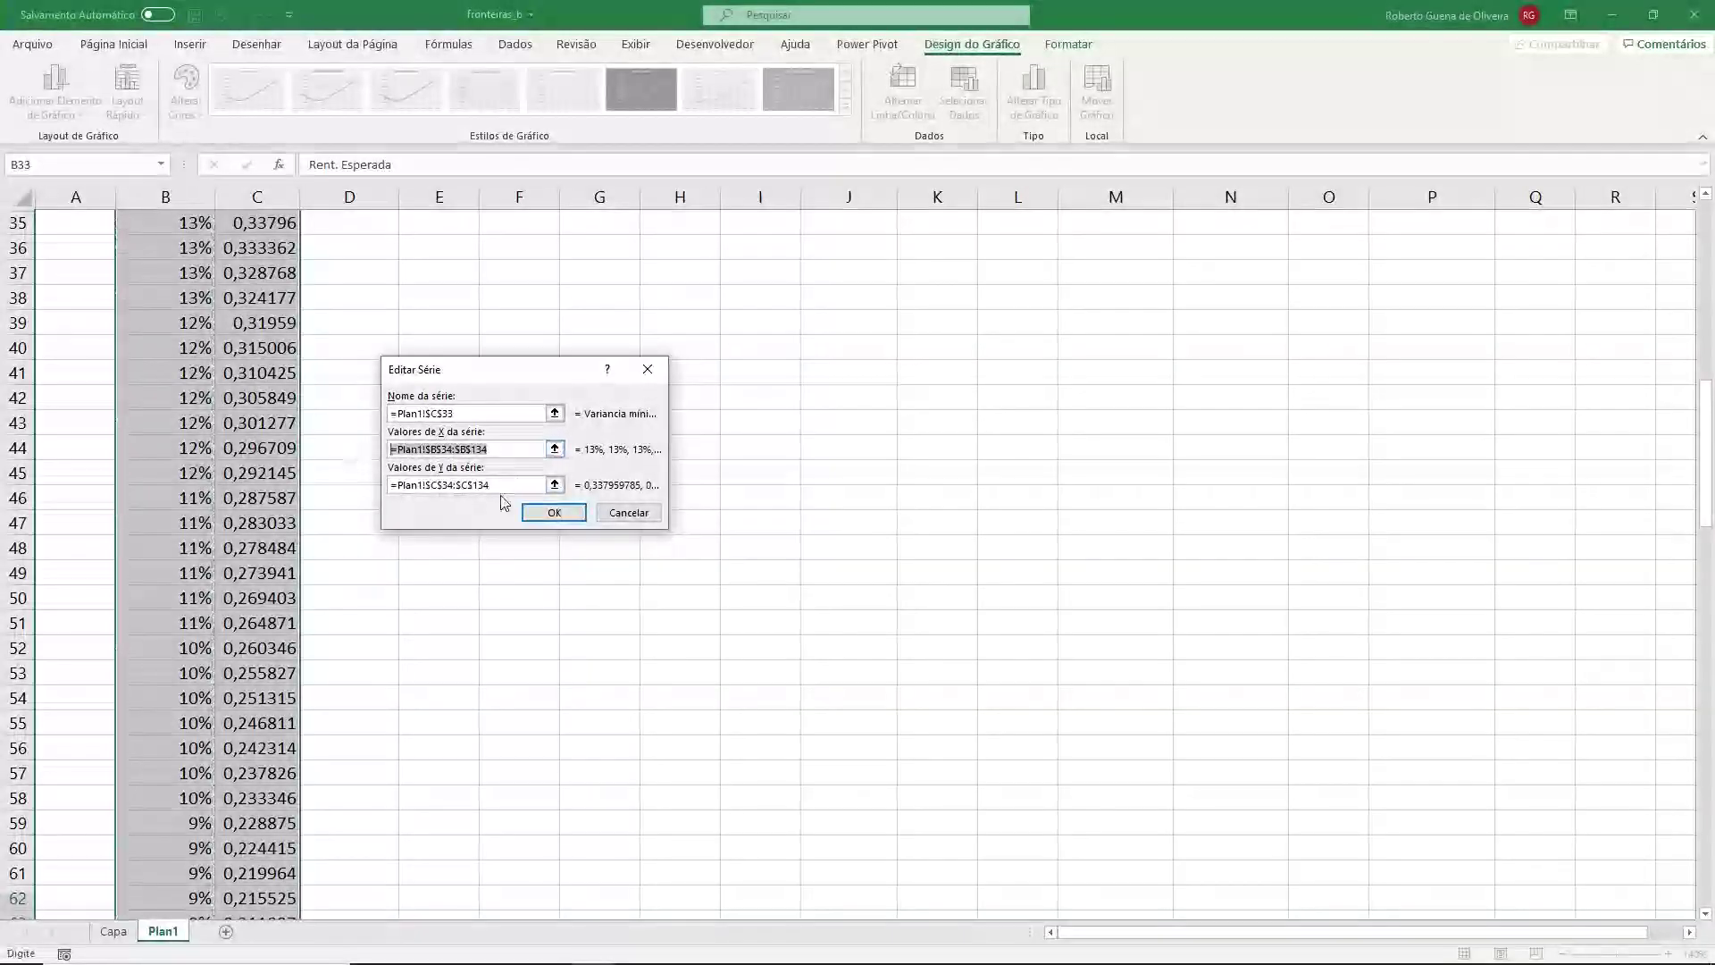
pyautogui.press('Delete')
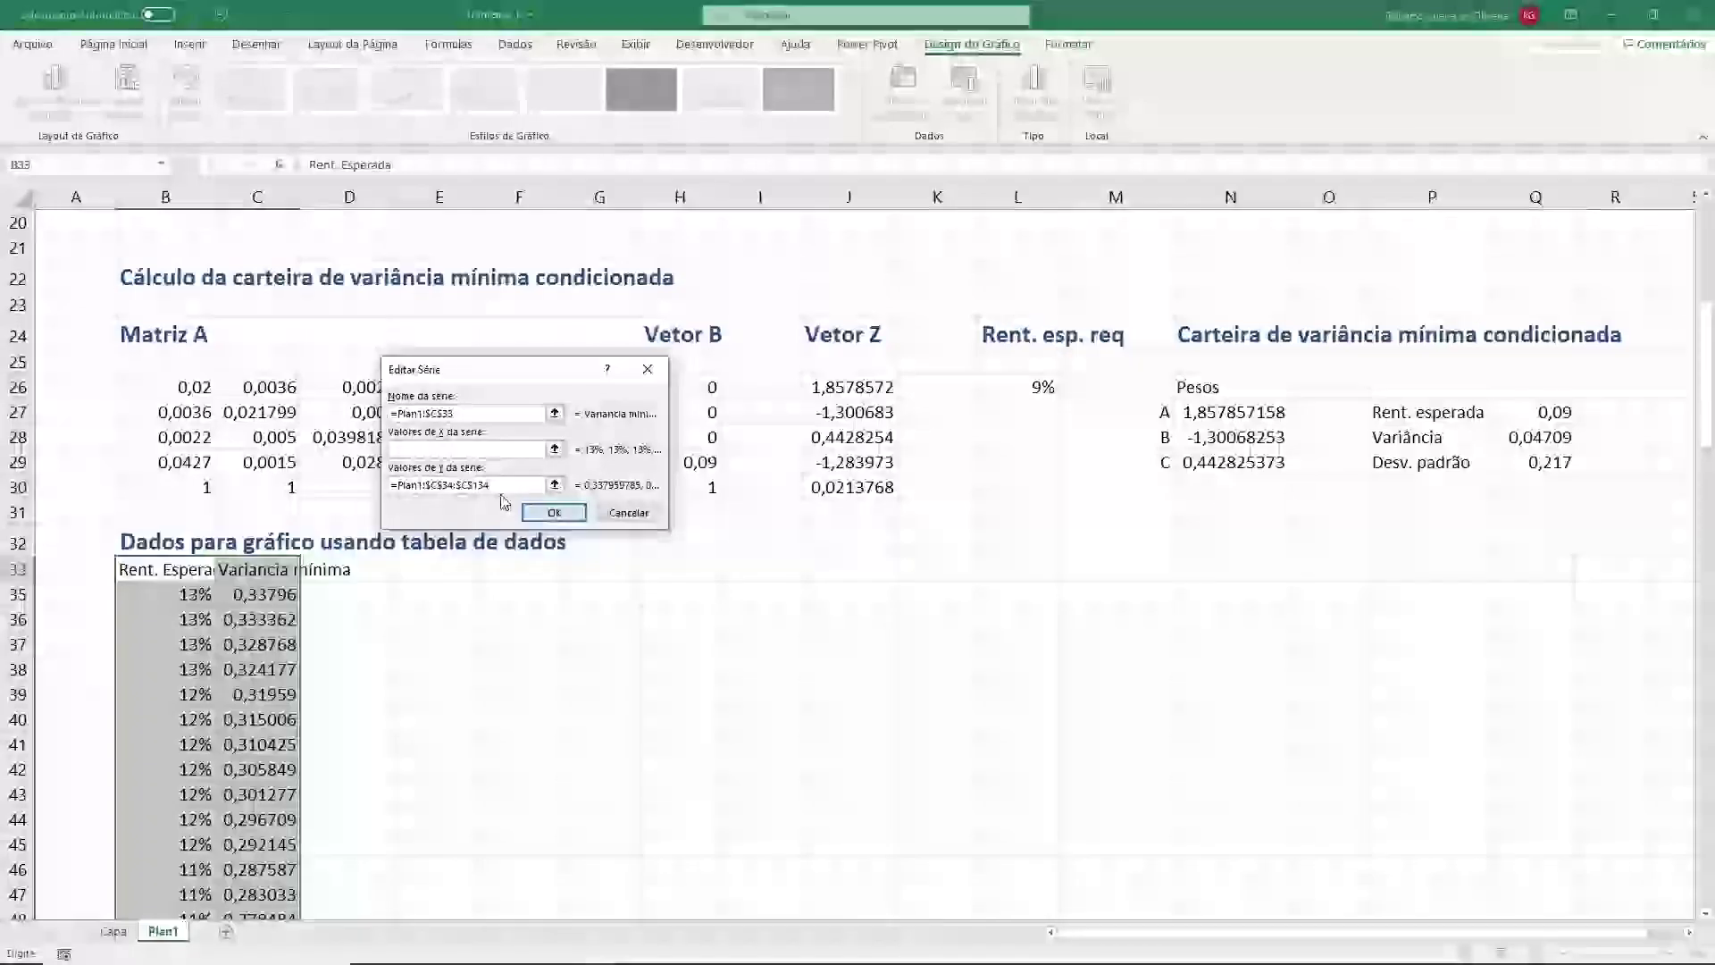
pyautogui.click(498, 449)
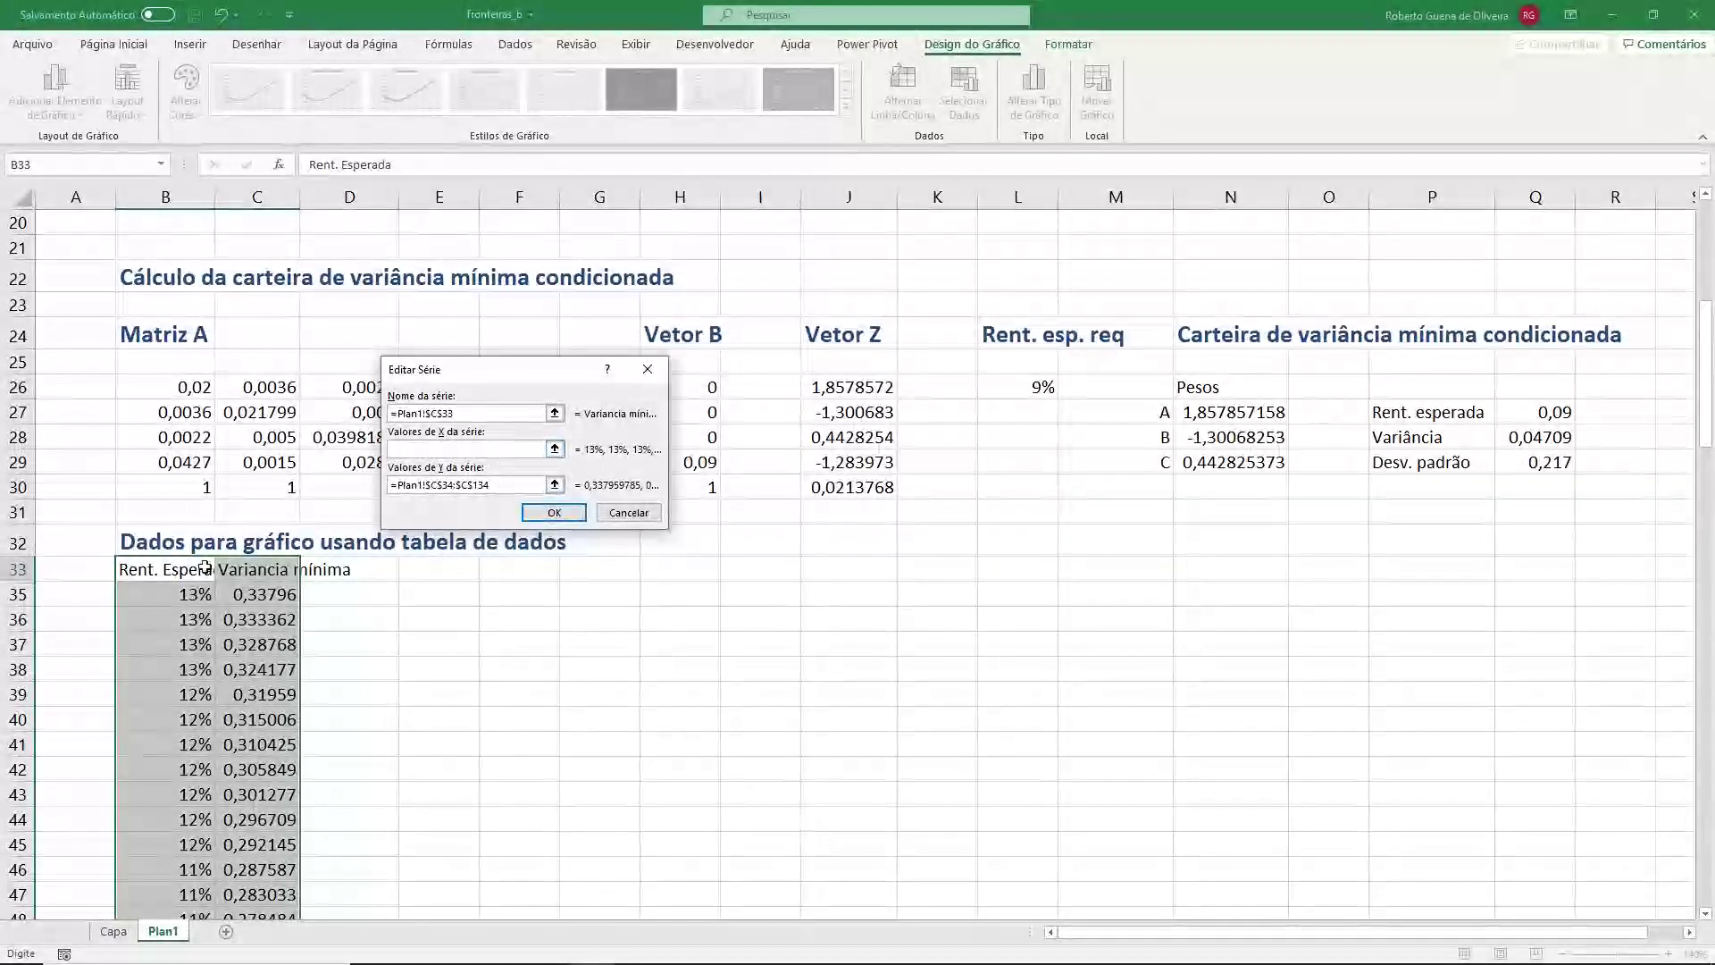
pyautogui.click(257, 592)
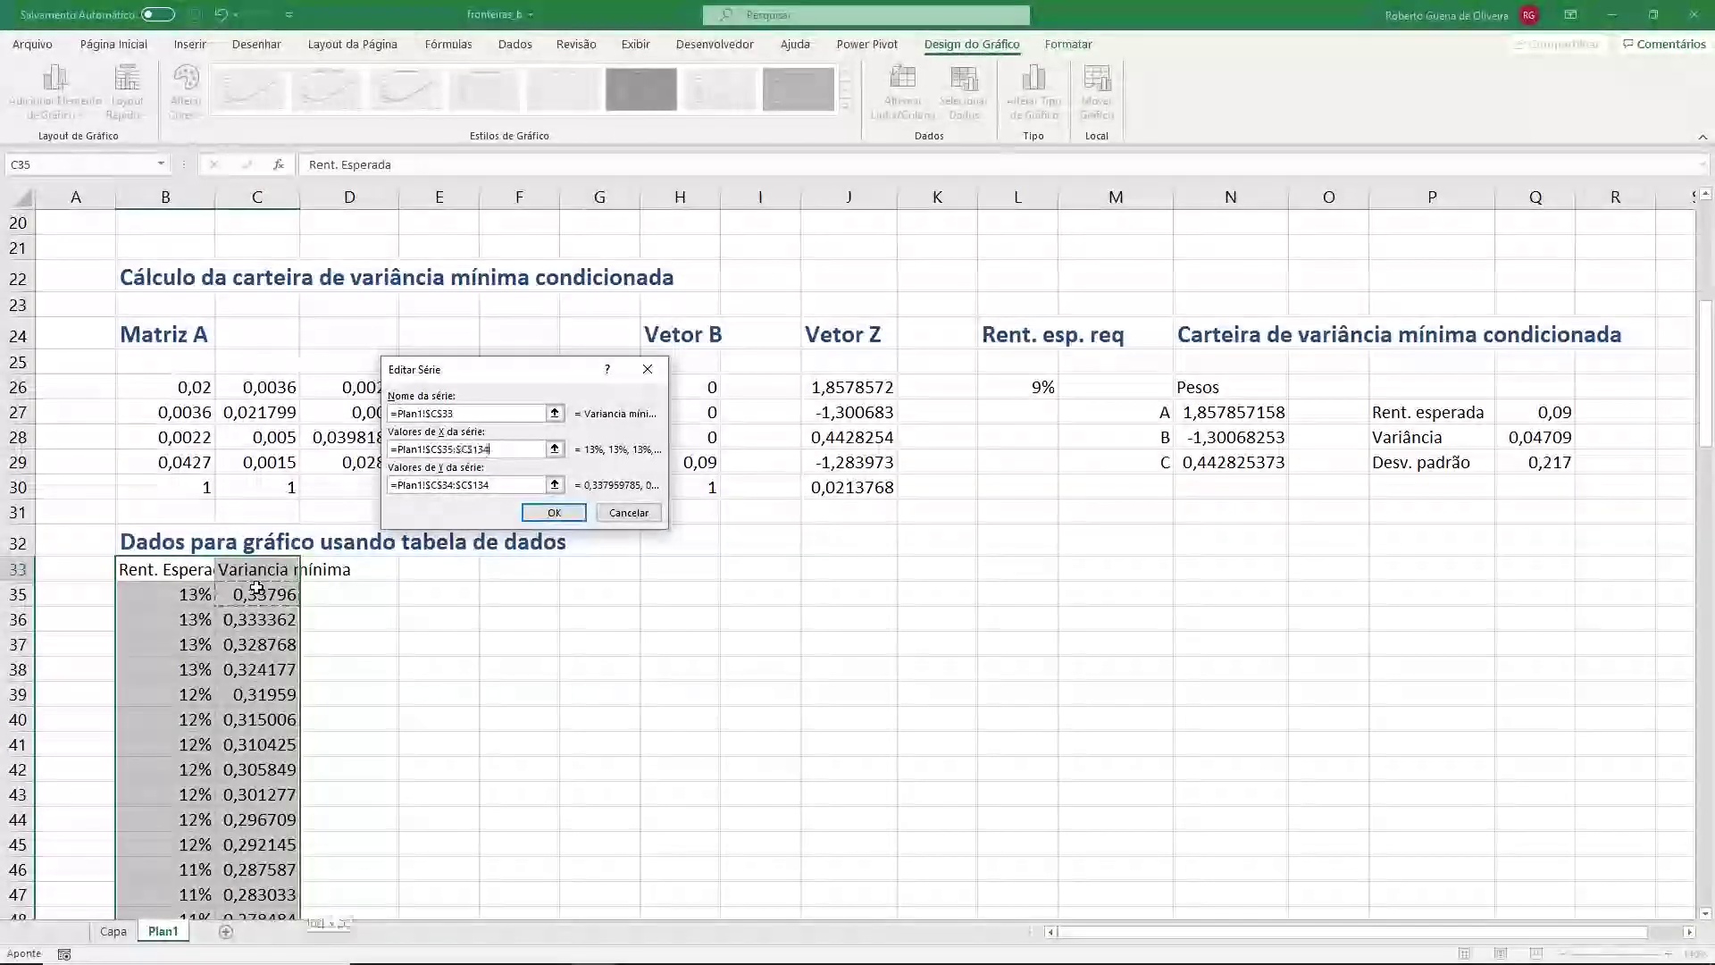
pyautogui.hotkey('ctrl', 'shift', 'Down')
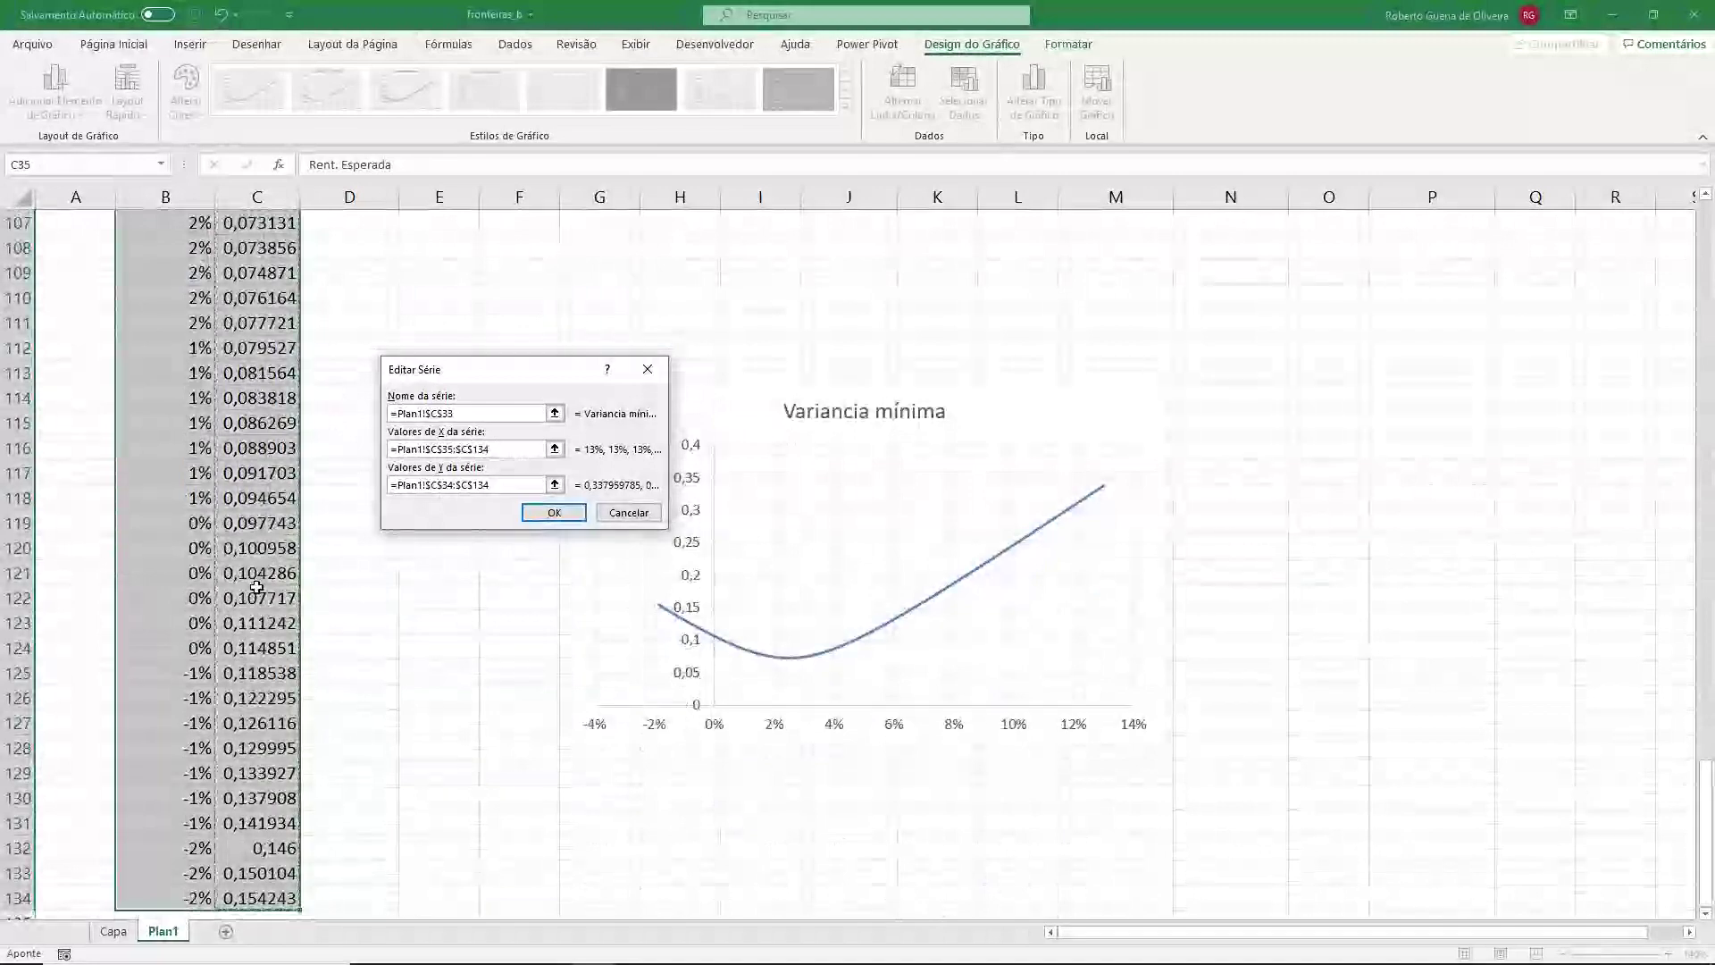
pyautogui.moveTo(494, 485); pyautogui.dragTo(390, 485)
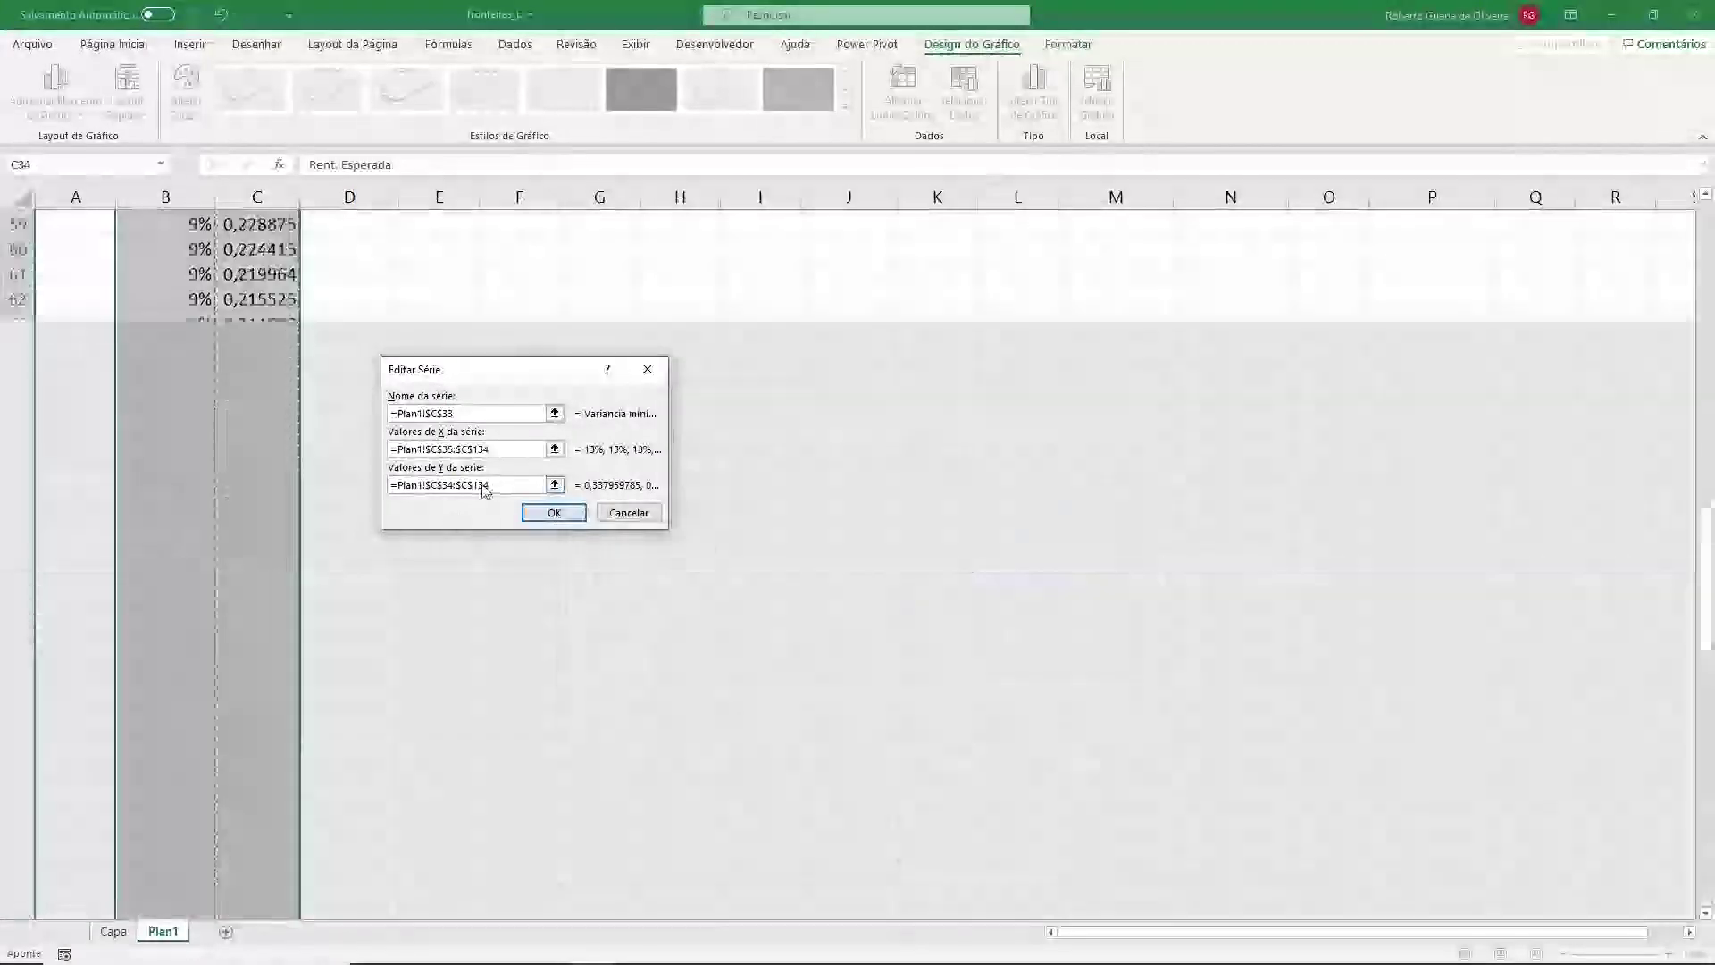
pyautogui.scroll(4, 207, 680)
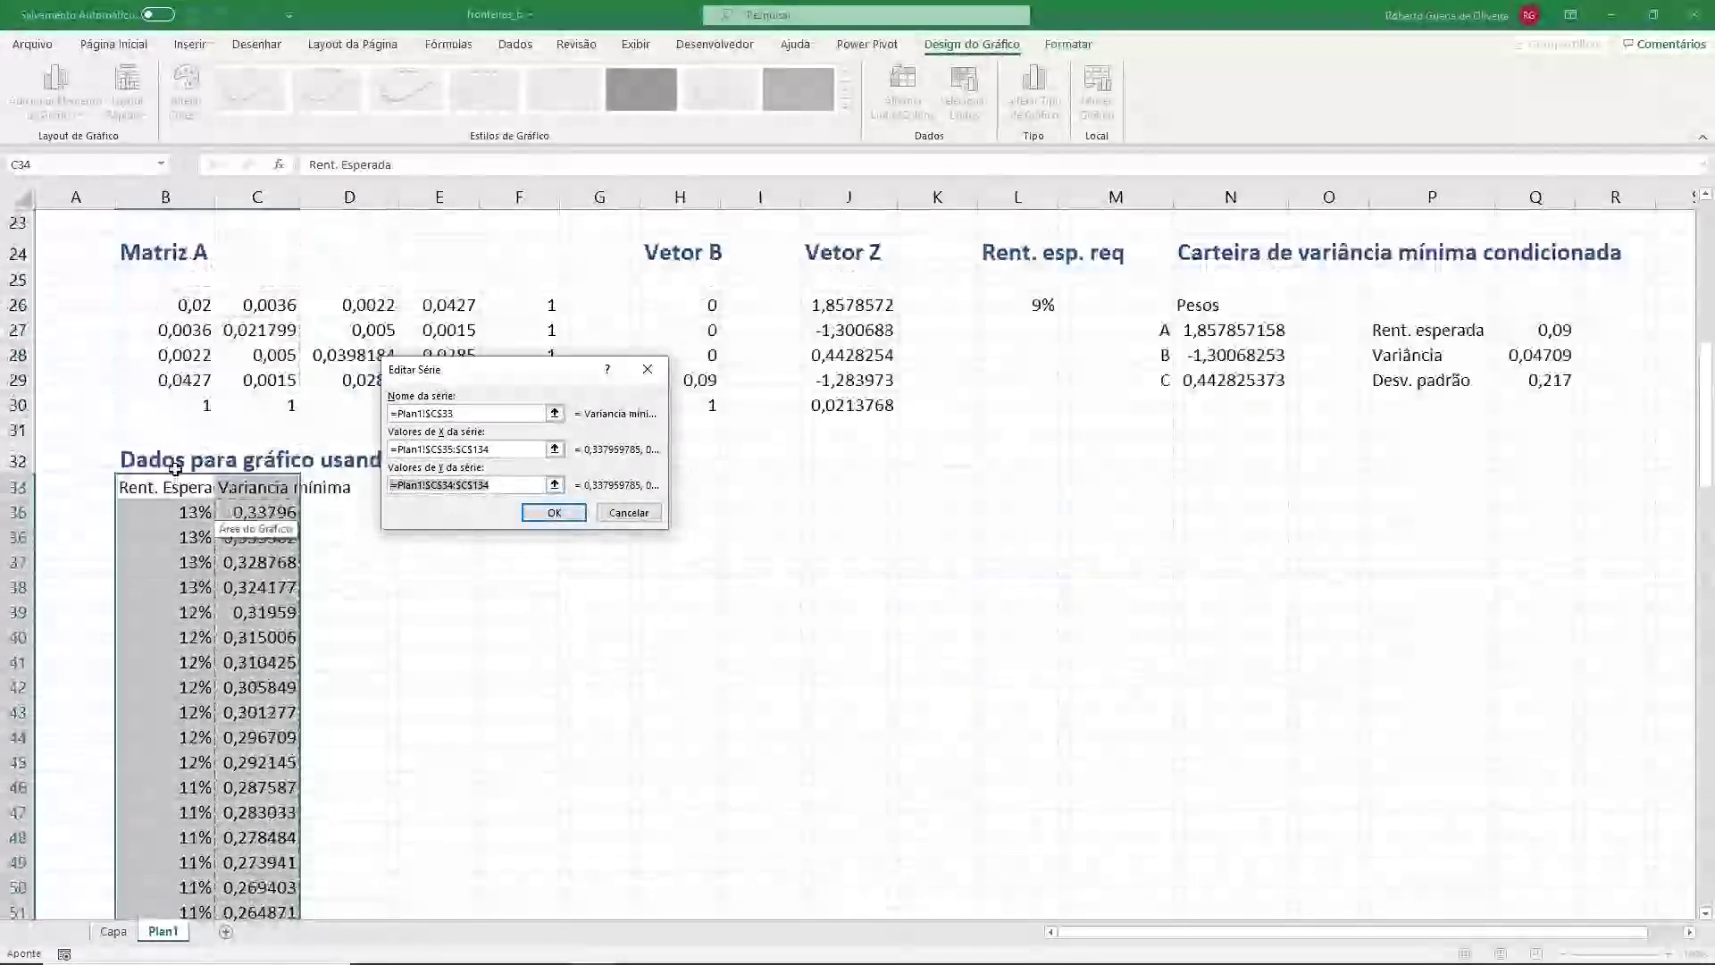
# - Set the series Y values to =Plan1!$B$35:$B$134
pyautogui.click(169, 511)
pyautogui.write(',Plan1!$B$35')
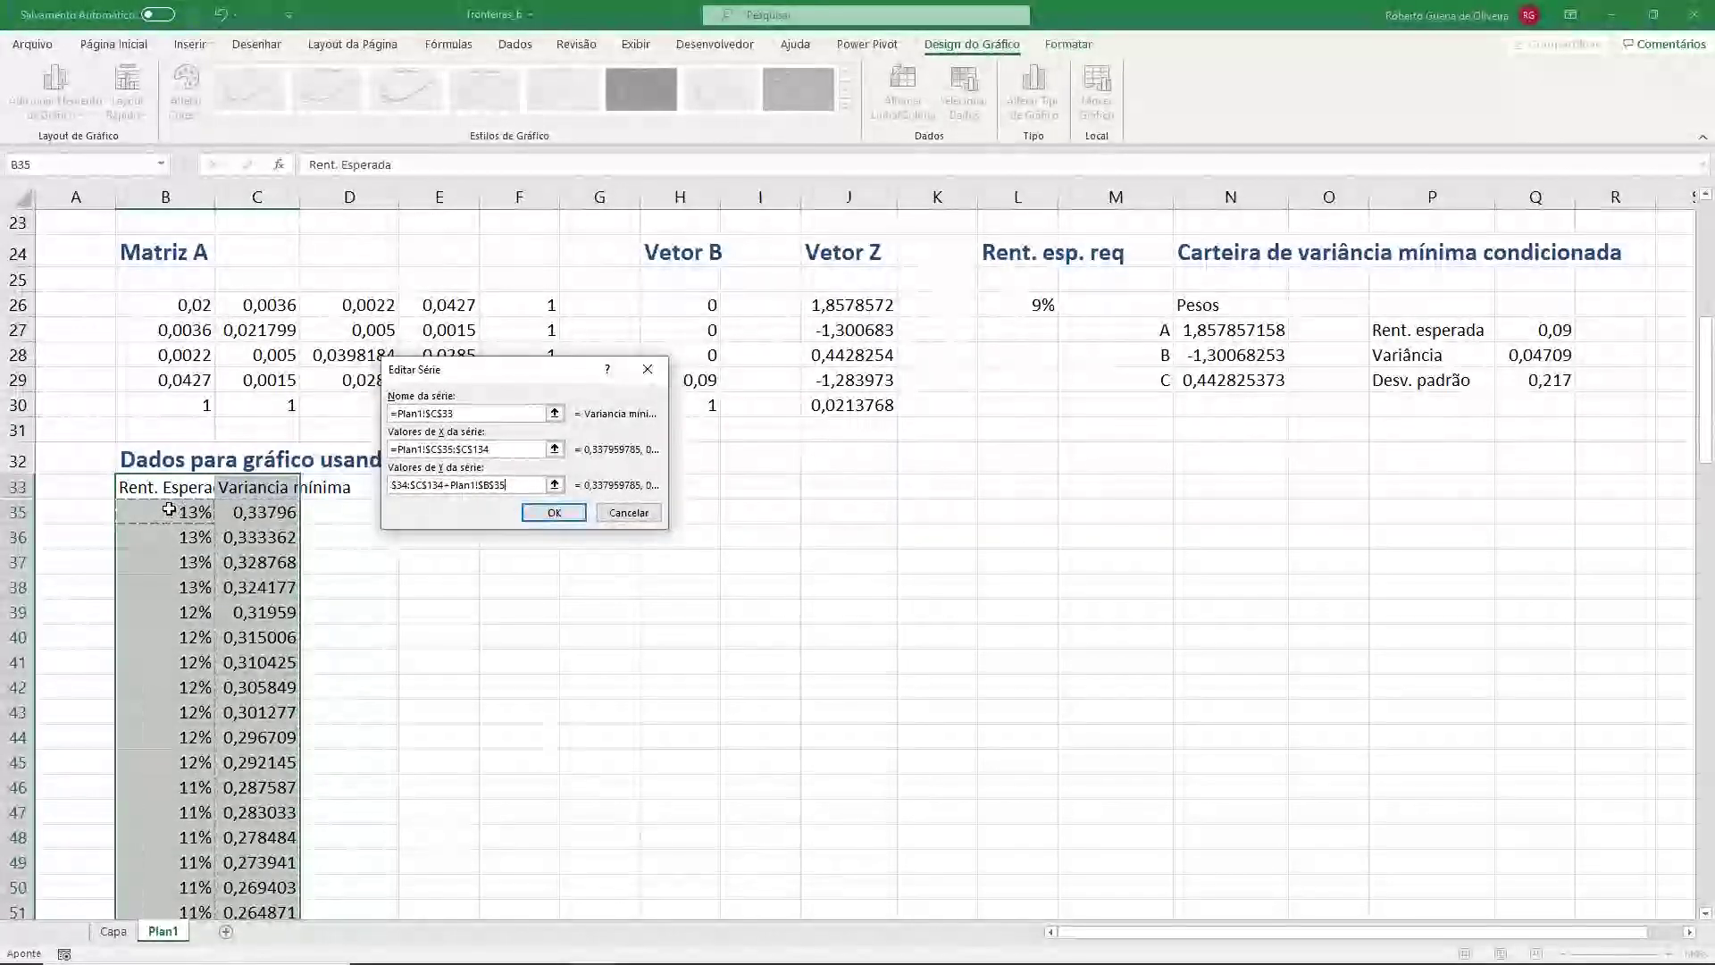
pyautogui.hotkey('ctrl', 'shift', 'Down')
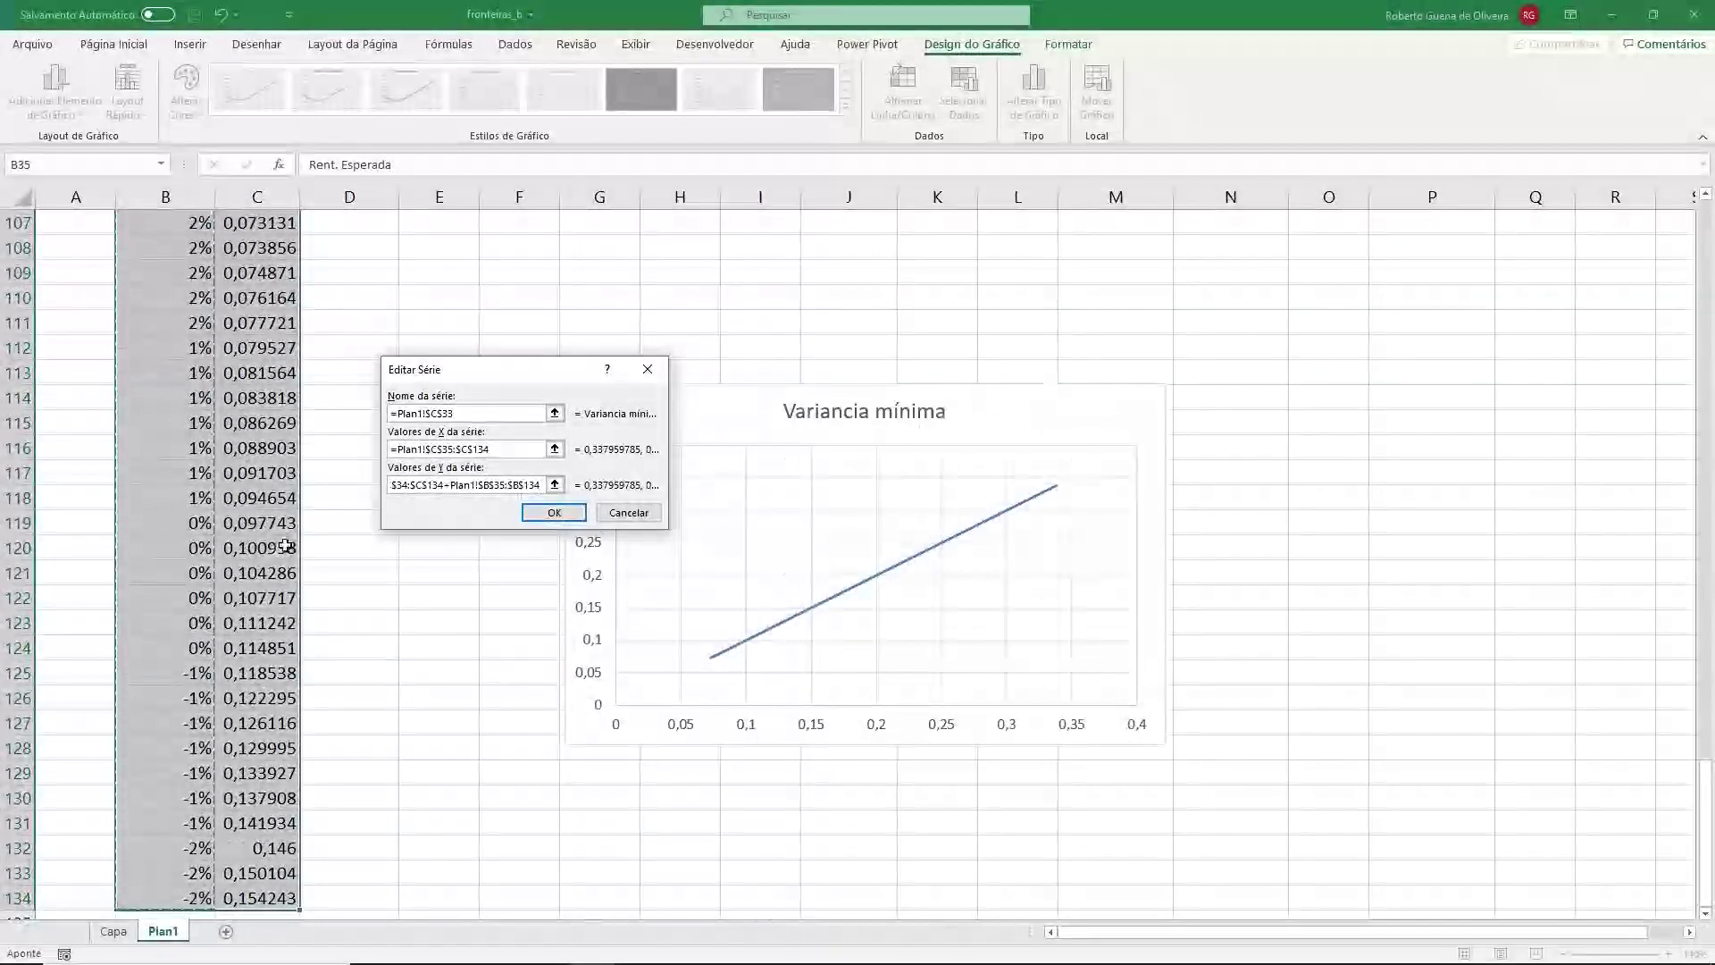
pyautogui.press('BackSpace')
pyautogui.press('BackSpace')
pyautogui.press('BackSpace')
pyautogui.press('BackSpace')
pyautogui.press('BackSpace')
pyautogui.press('BackSpace')
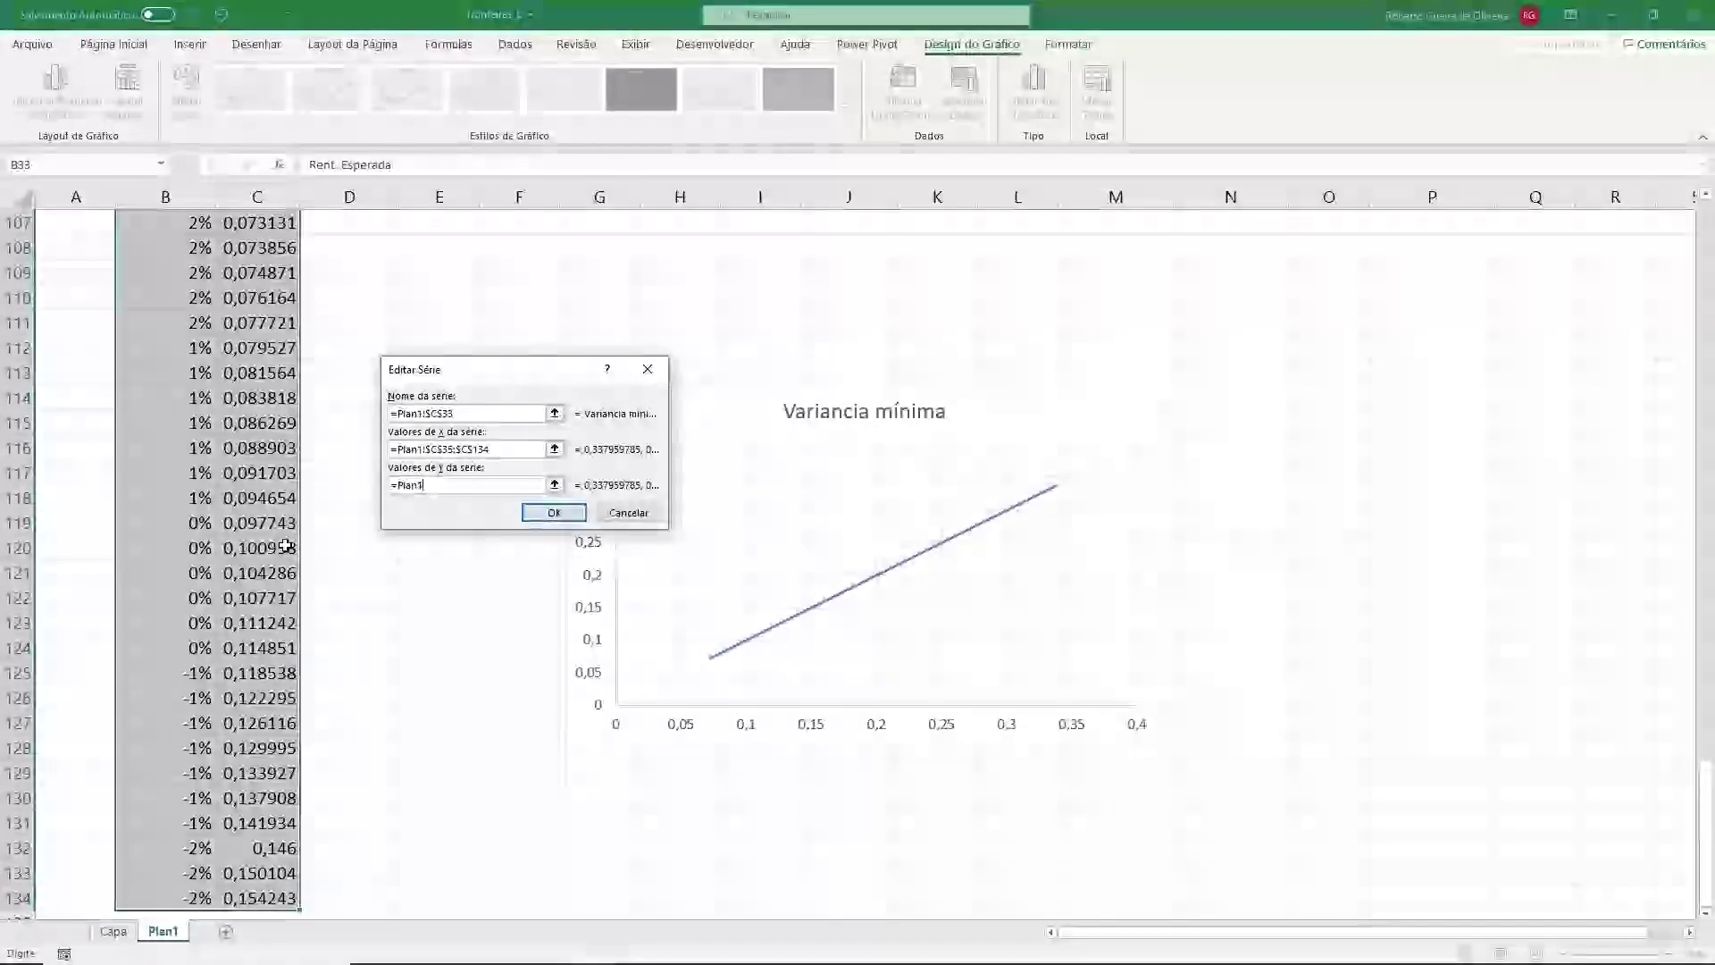
pyautogui.press('BackSpace')
pyautogui.press('BackSpace')
pyautogui.press('BackSpace')
pyautogui.press('BackSpace')
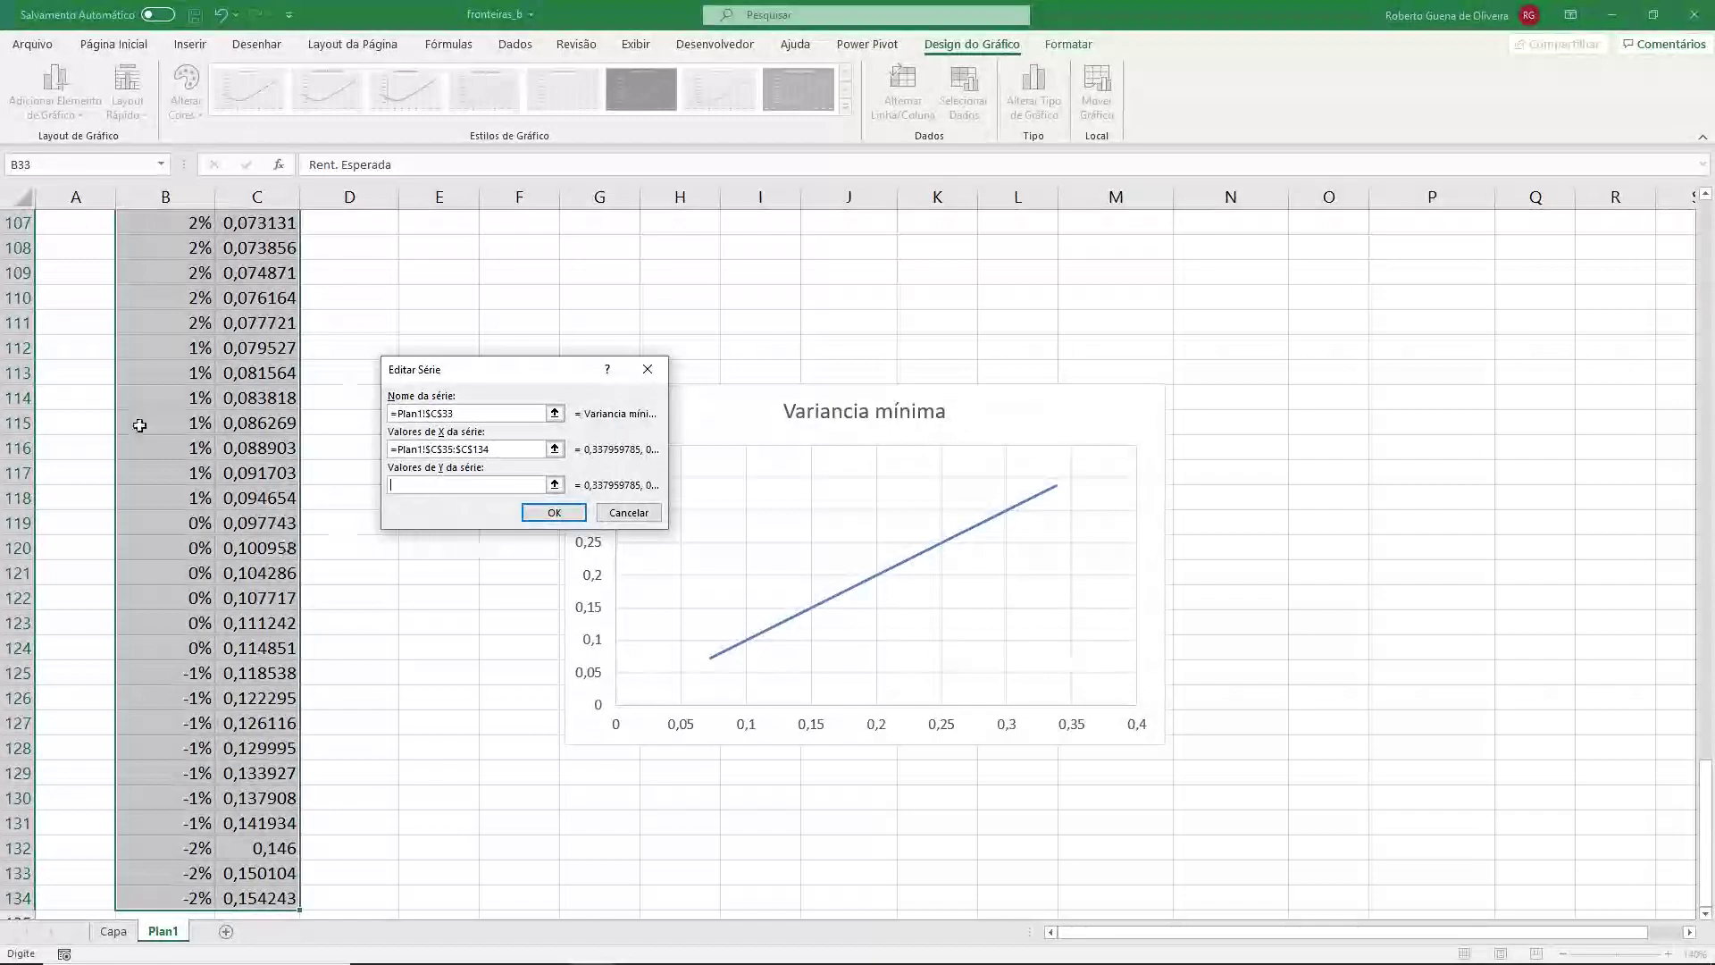
pyautogui.scroll(5, 230, 393)
pyautogui.scroll(7, 234, 393)
pyautogui.scroll(7, 229, 375)
pyautogui.scroll(6, 229, 374)
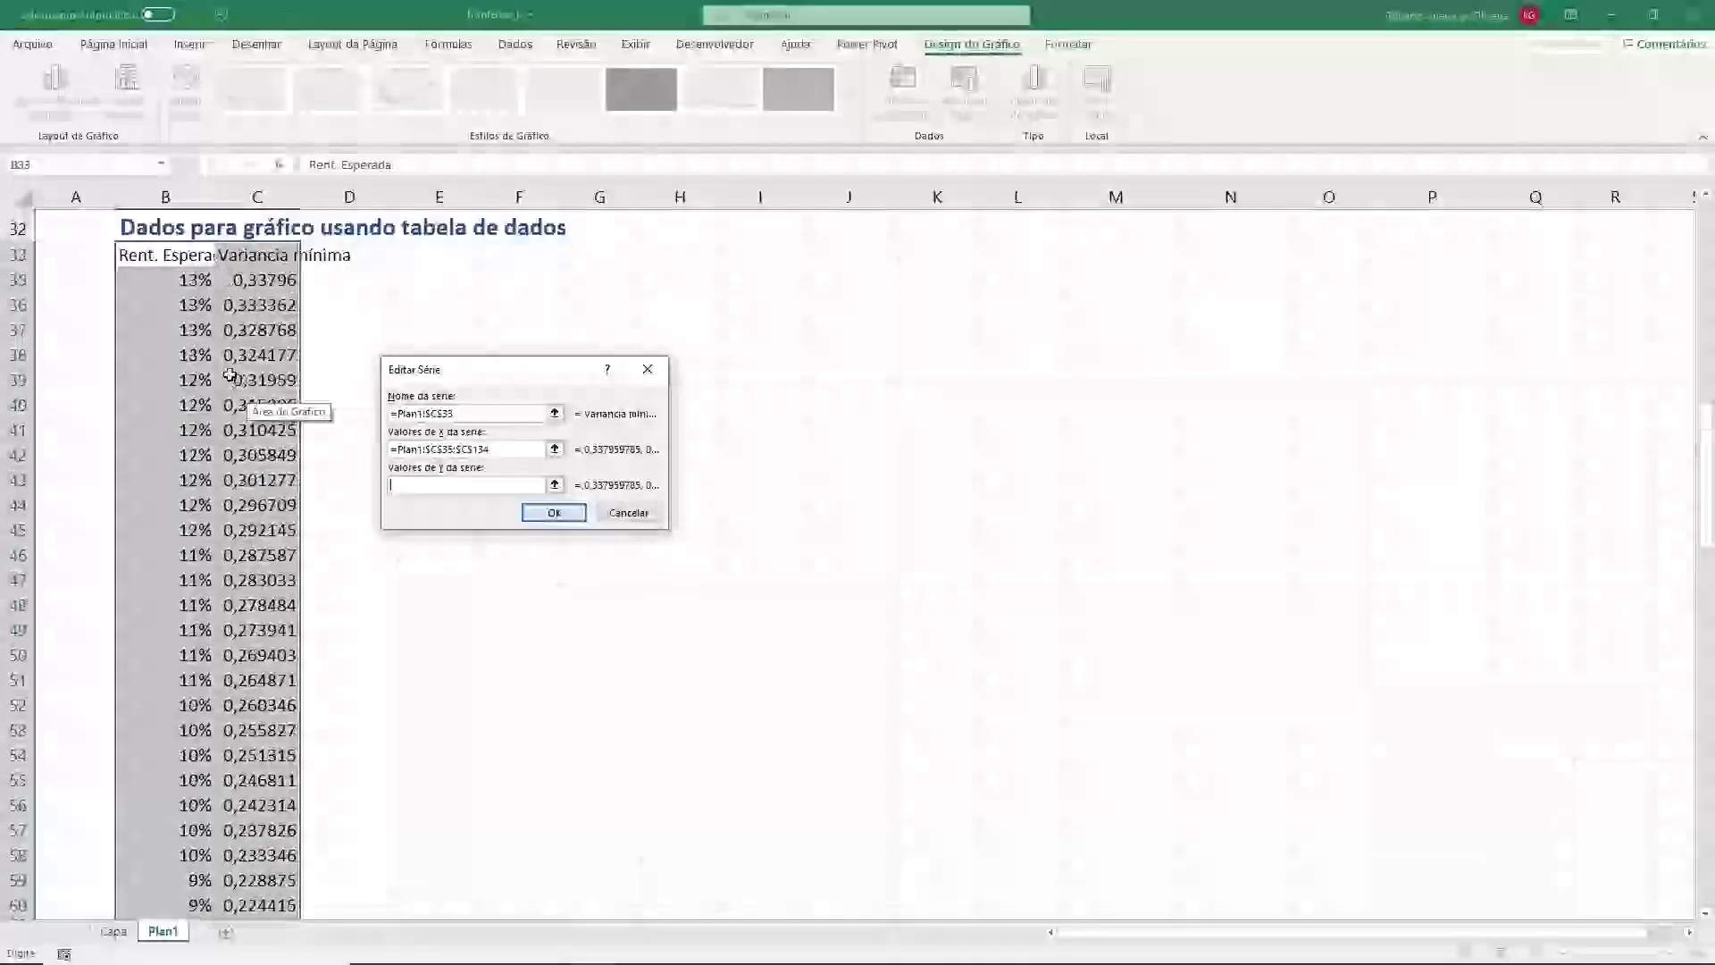
pyautogui.scroll(2, 229, 374)
pyautogui.click(159, 432)
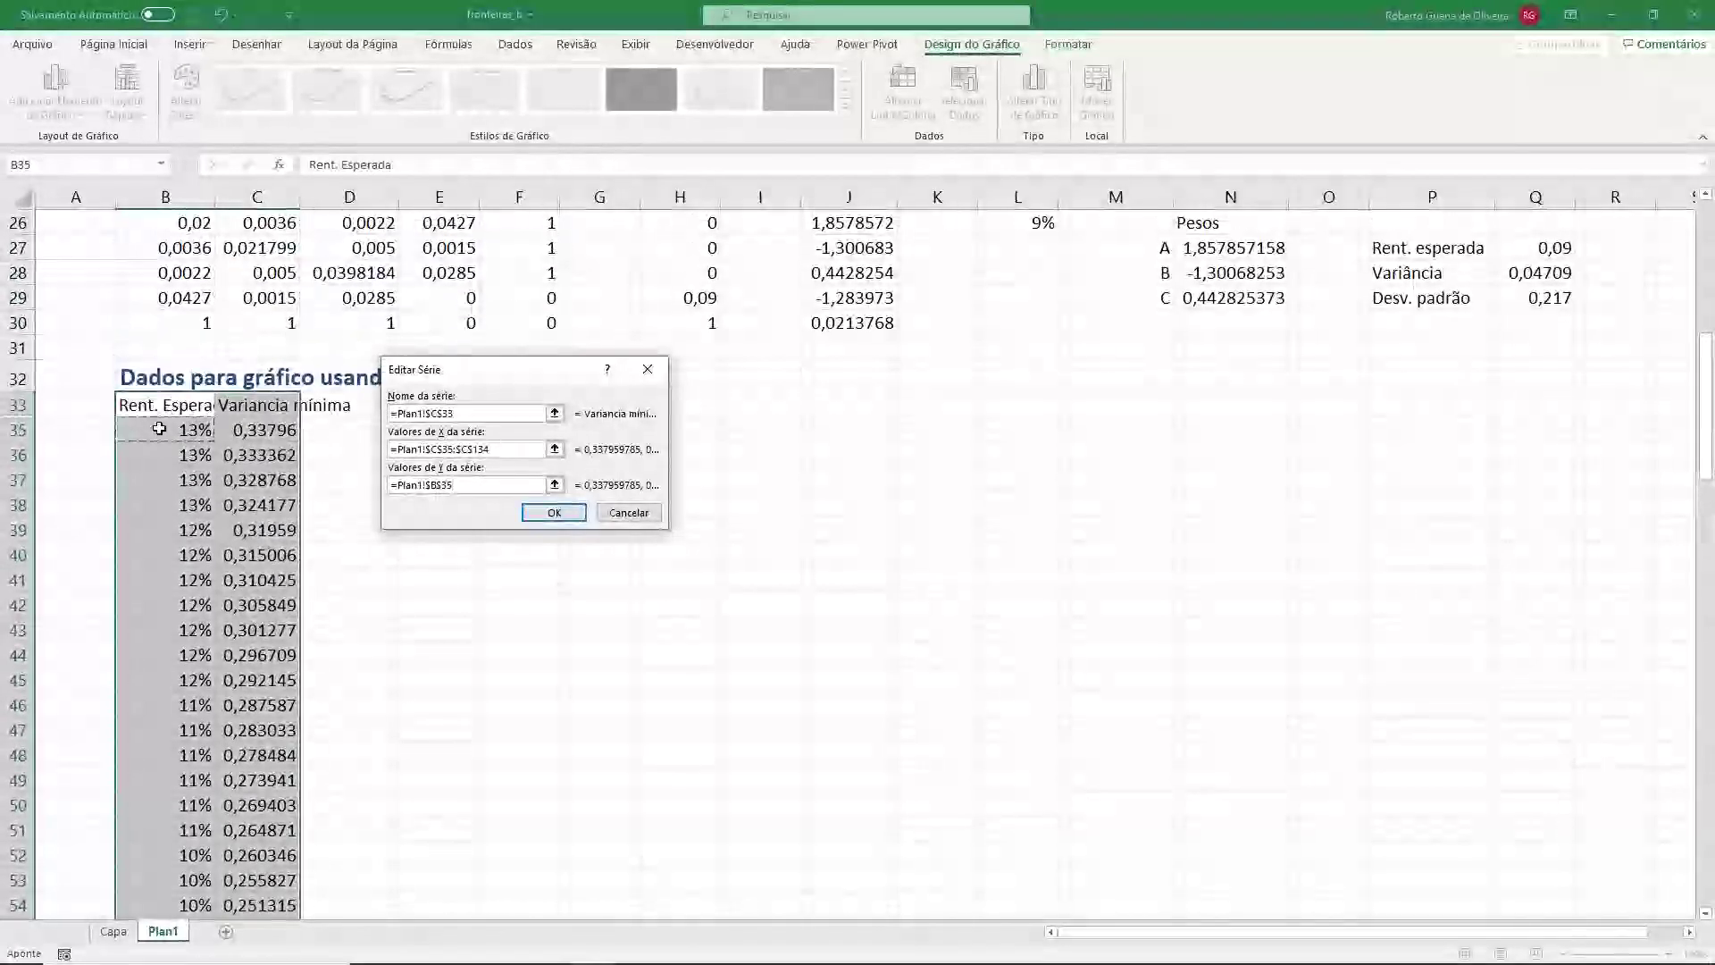
pyautogui.hotkey('ctrl', 'shift', 'Down')
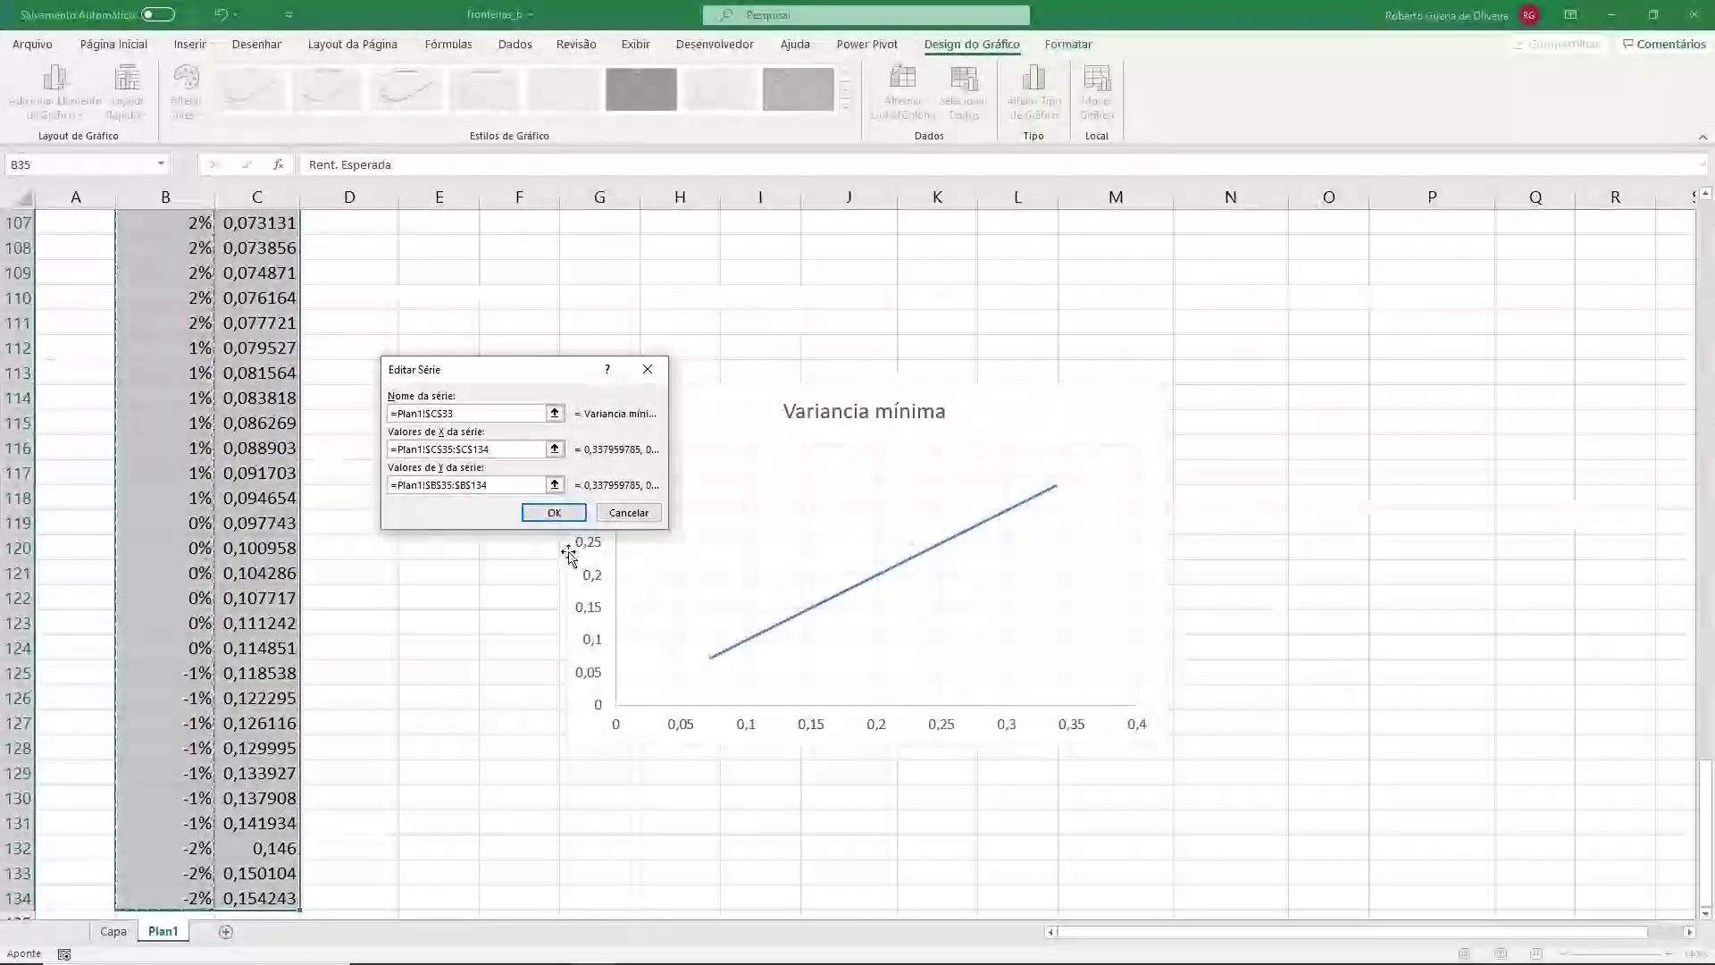
# - Clear the series name and confirm both dialogs to plot the frontier curve
pyautogui.click(536, 413)
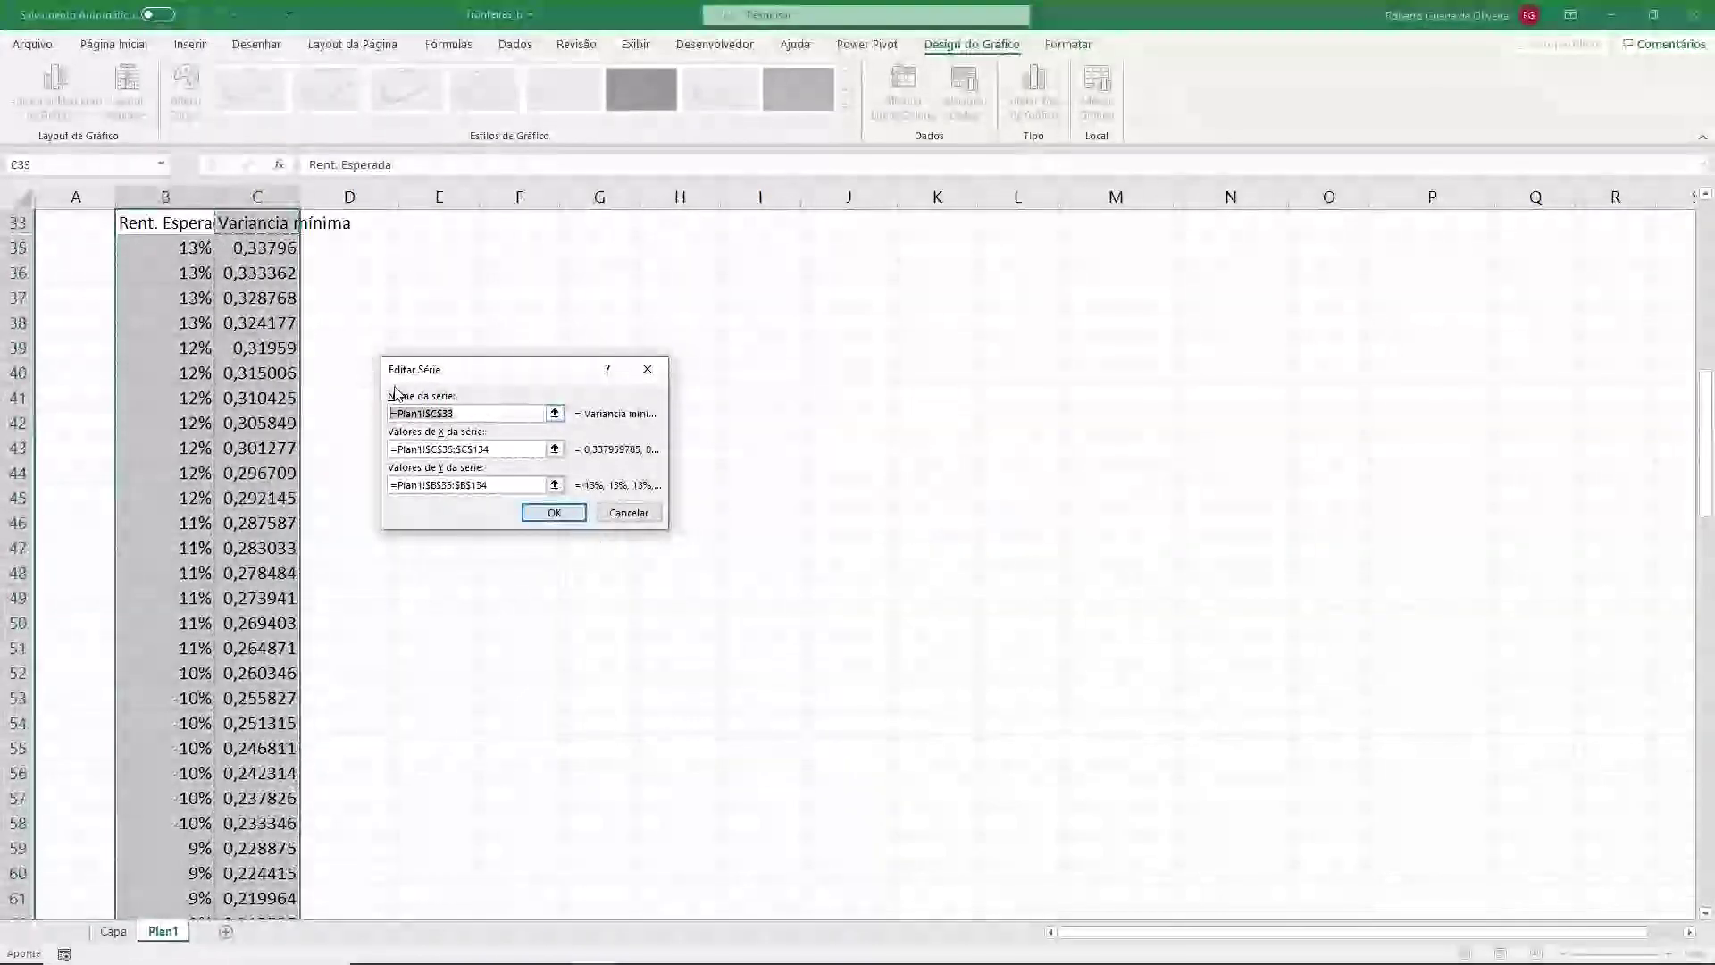
pyautogui.press('BackSpace')
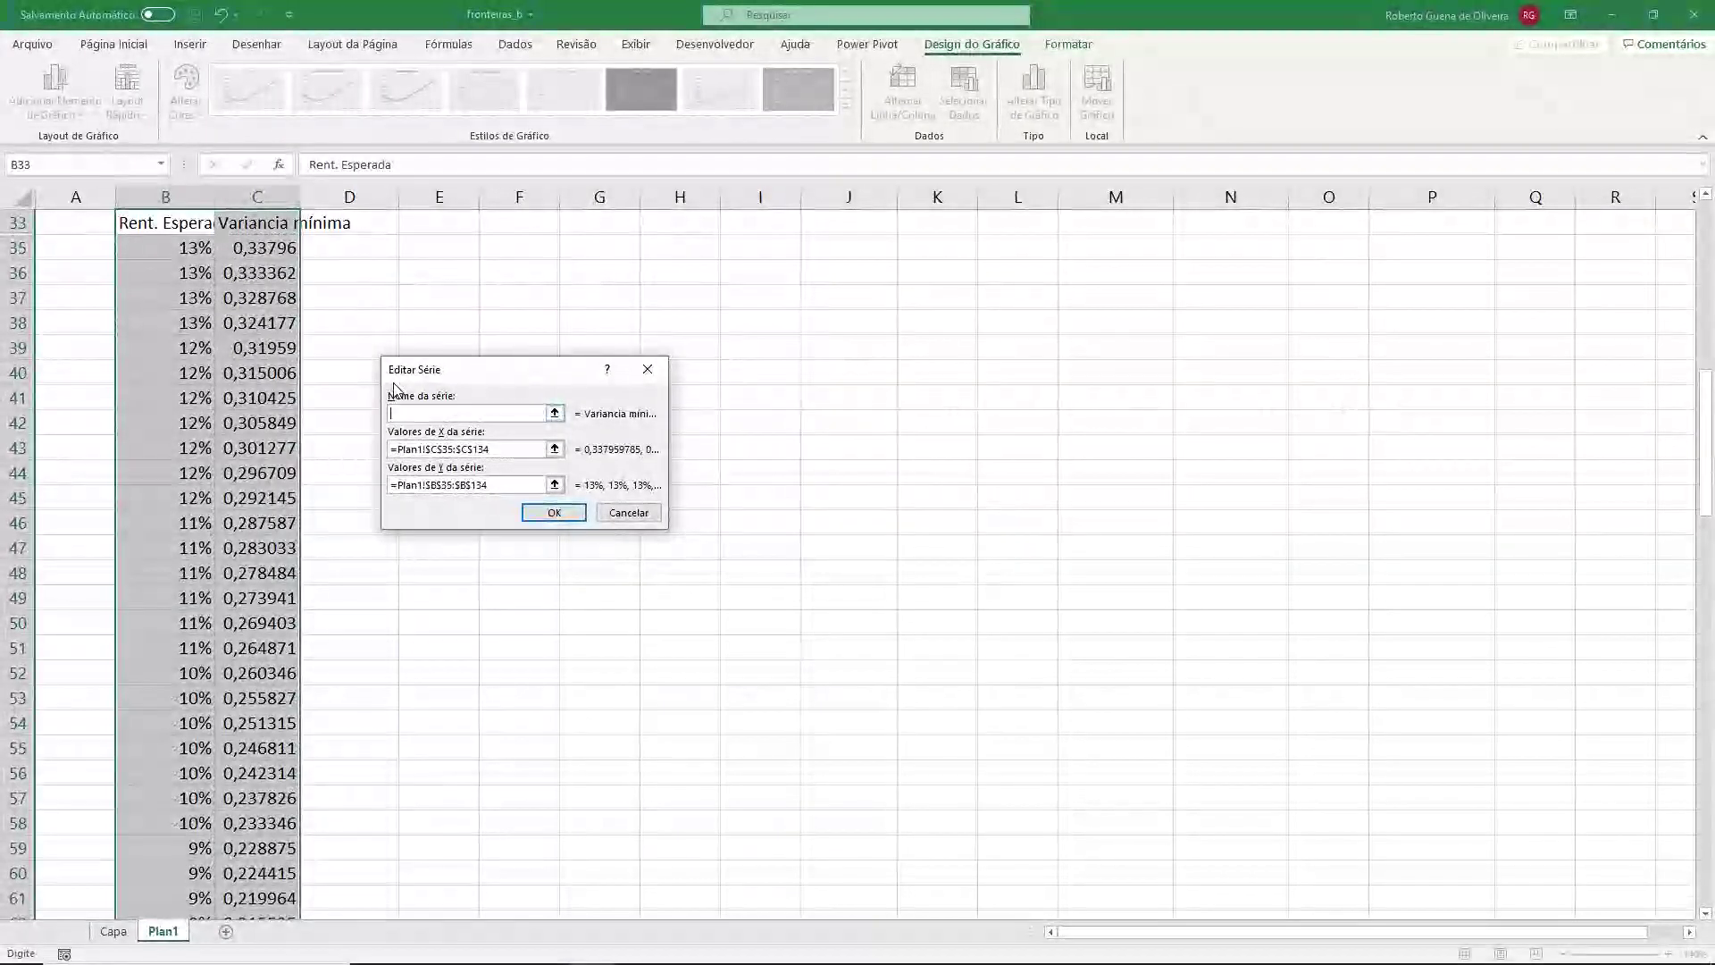
pyautogui.click(550, 515)
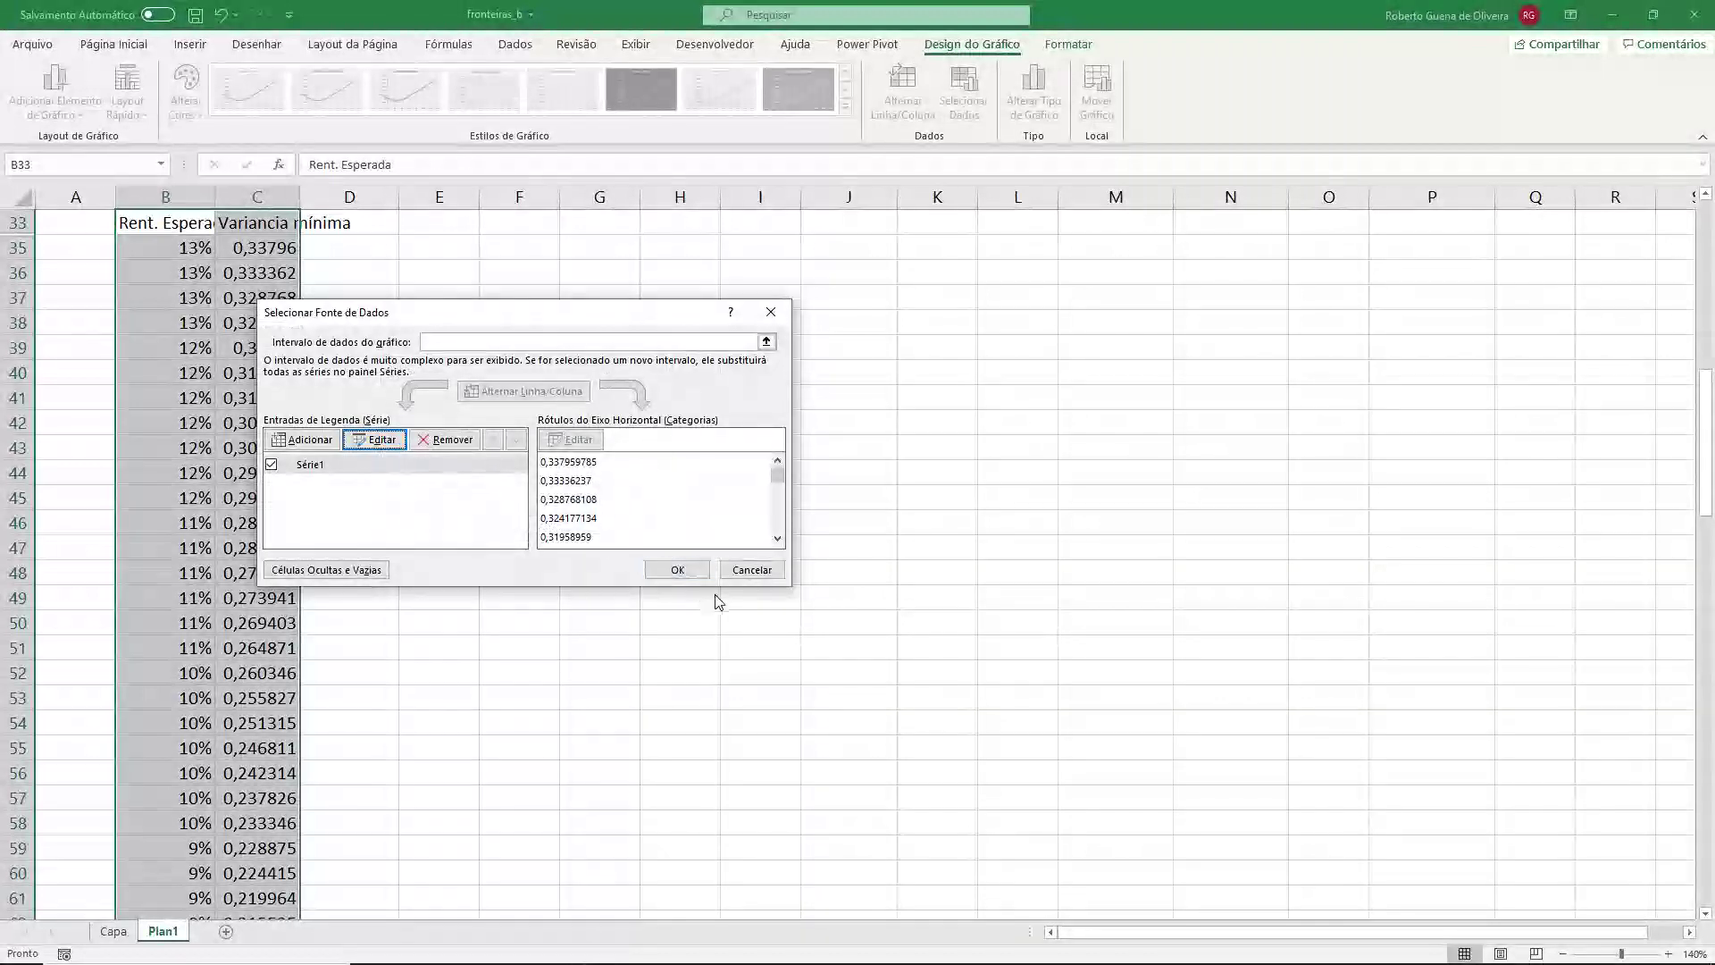
pyautogui.click(677, 572)
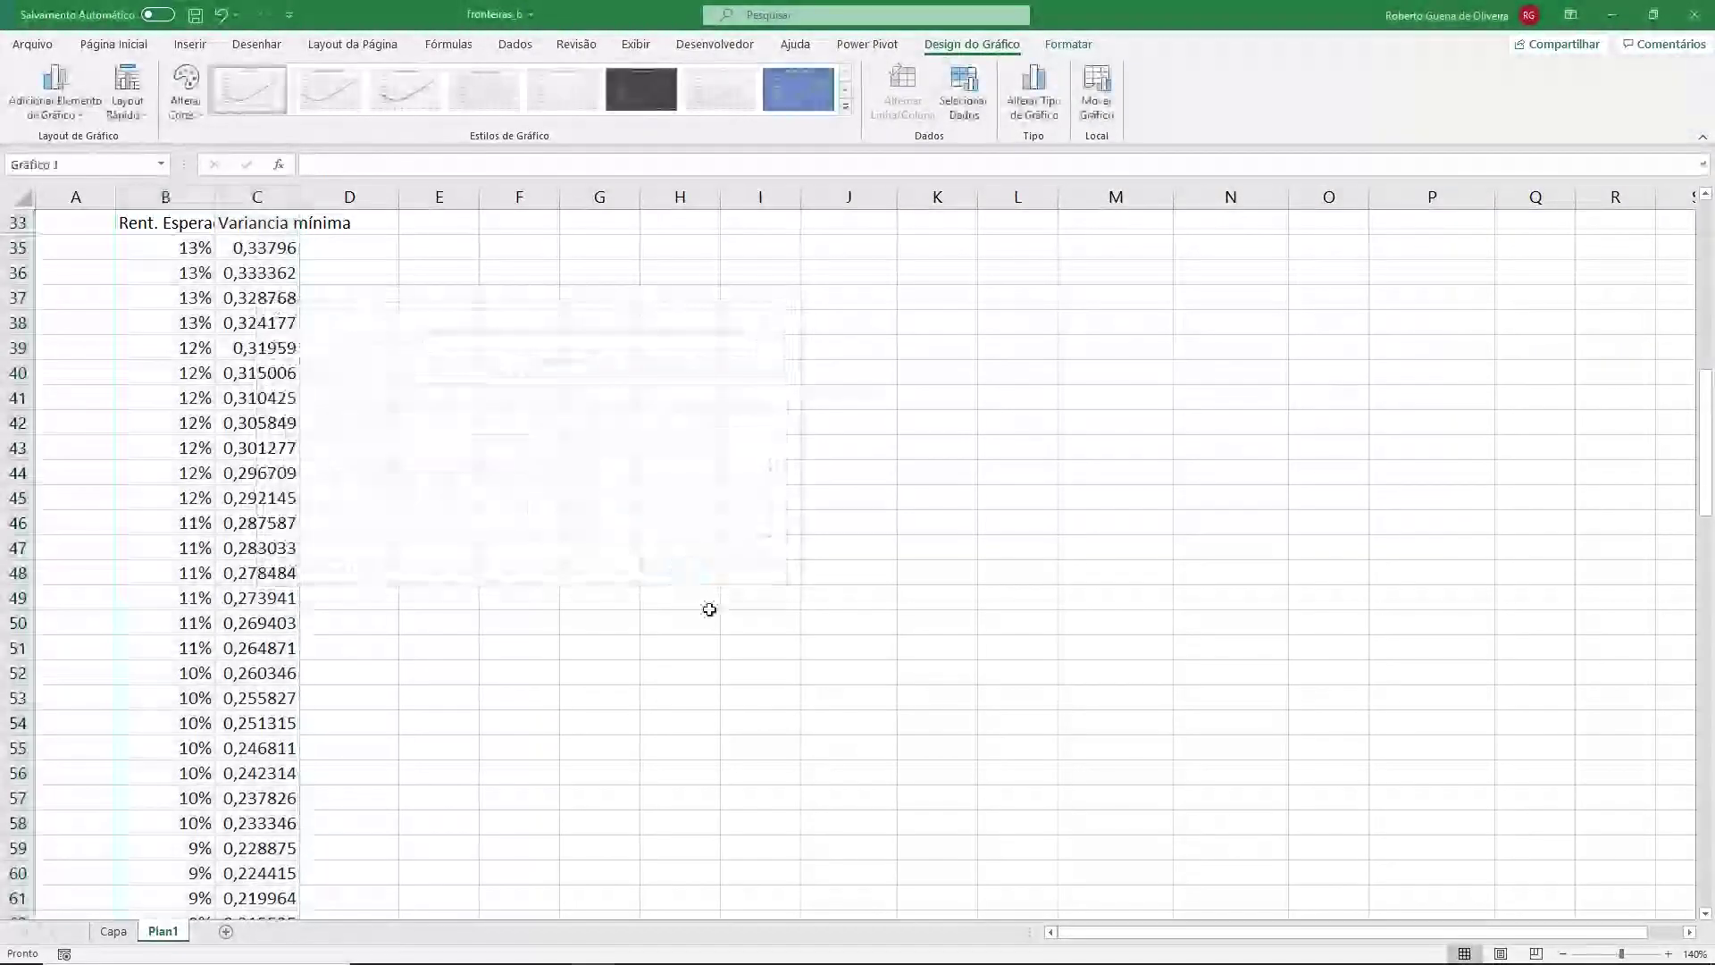
pyautogui.scroll(-4, 733, 651)
pyautogui.scroll(-5, 681, 620)
# - Enlarge the chart and choose Mover Gráfico to a Nova planilha, Gráfico1
pyautogui.scroll(-10, 682, 620)
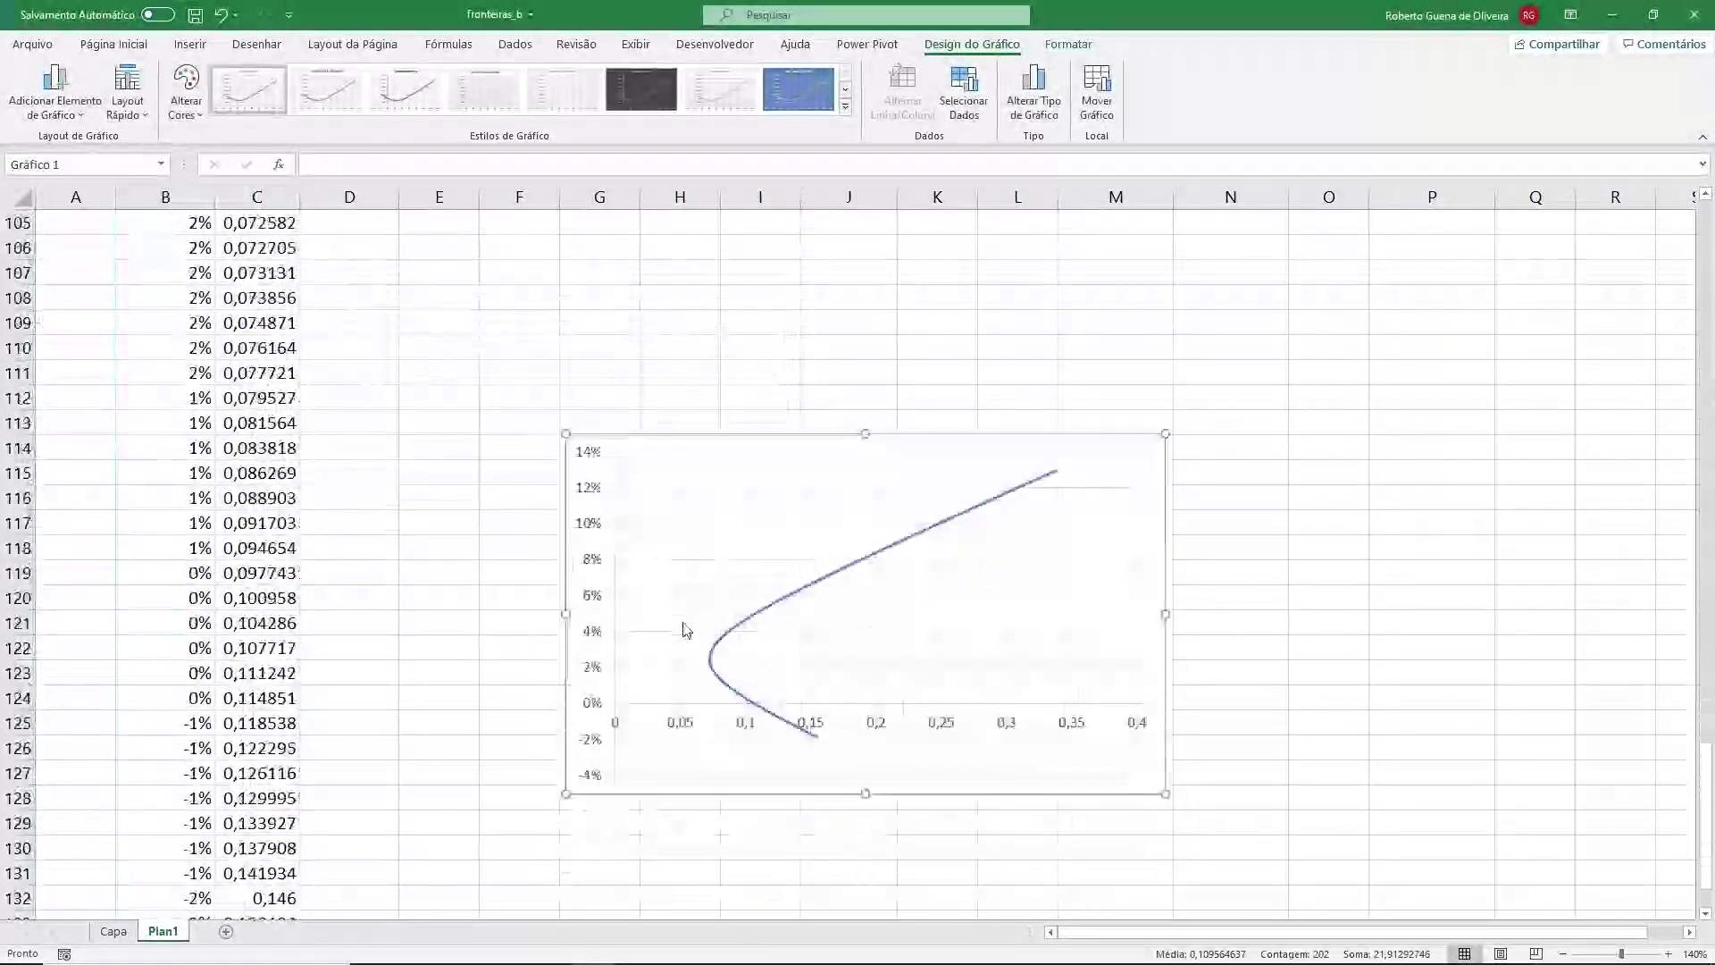
pyautogui.scroll(-2, 682, 620)
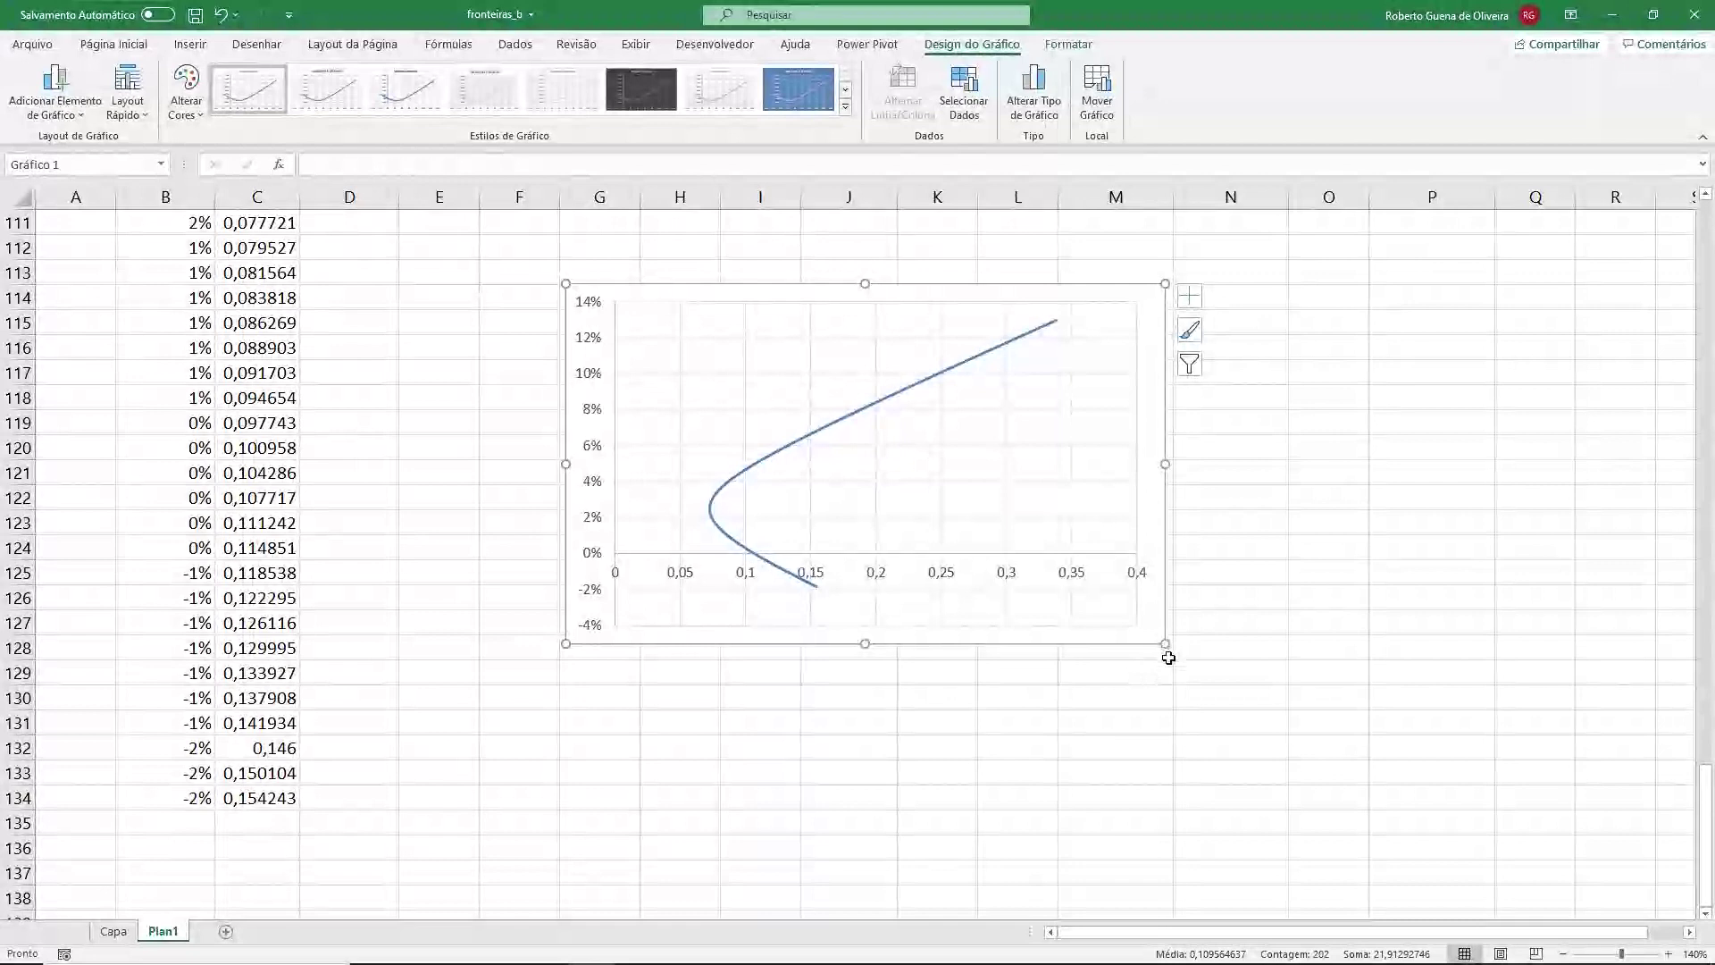
pyautogui.moveTo(1165, 642); pyautogui.dragTo(1217, 740)
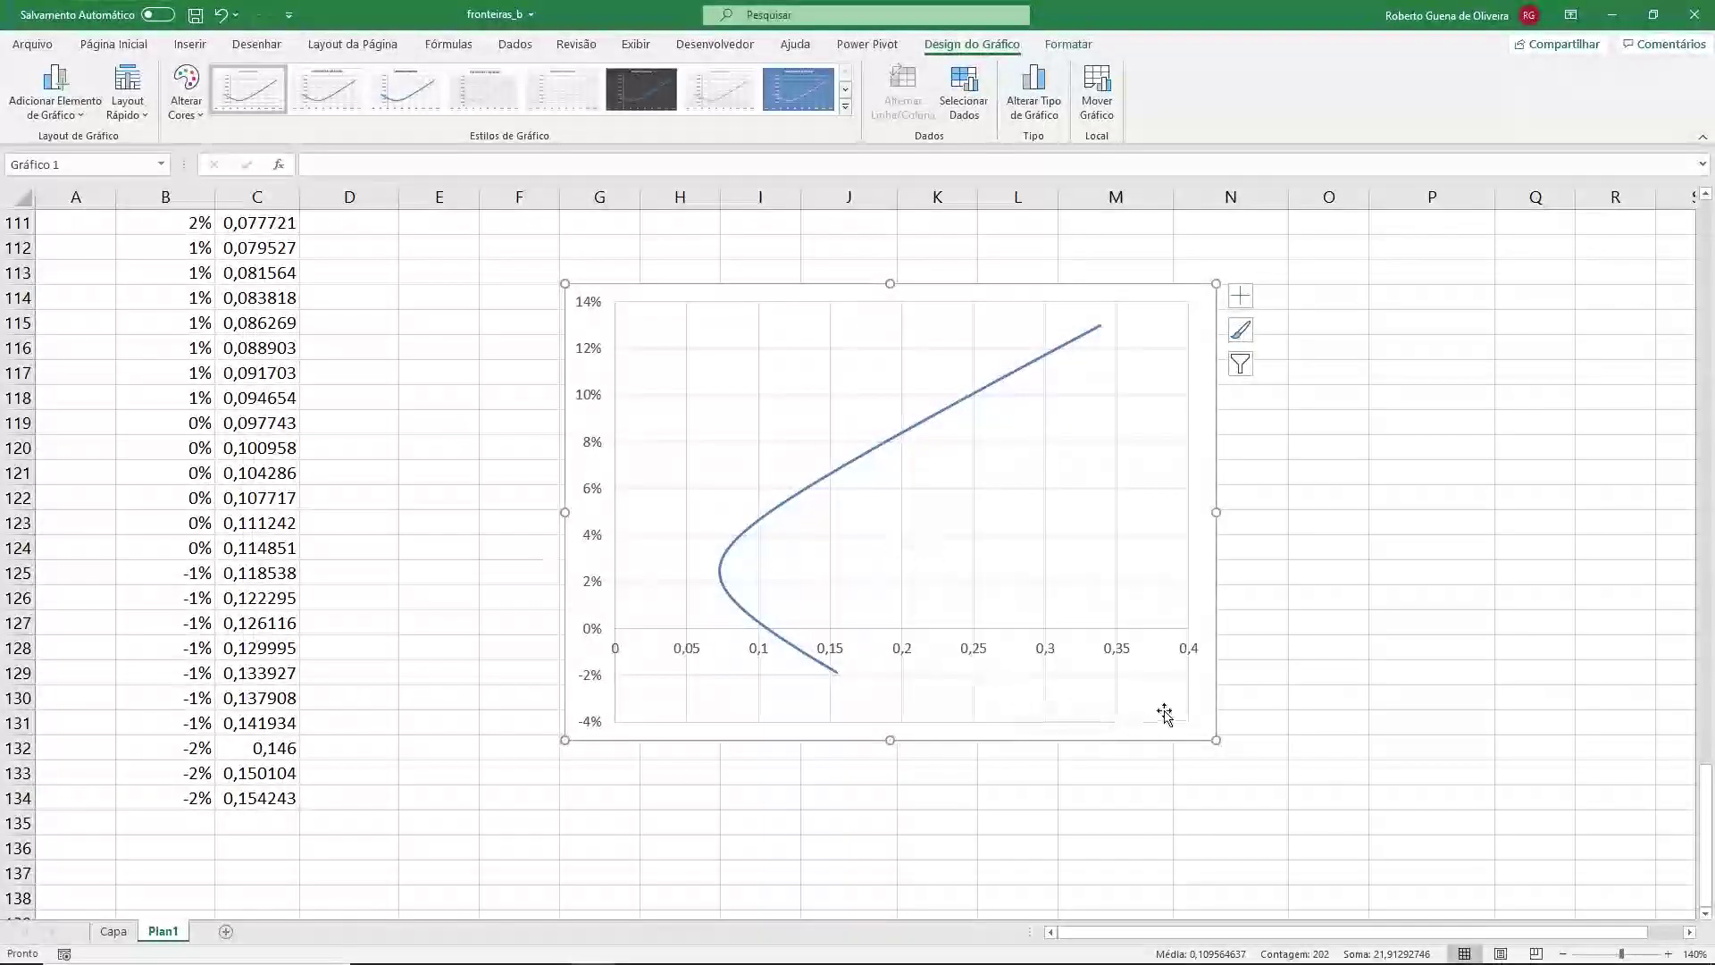
pyautogui.rightClick(1203, 552)
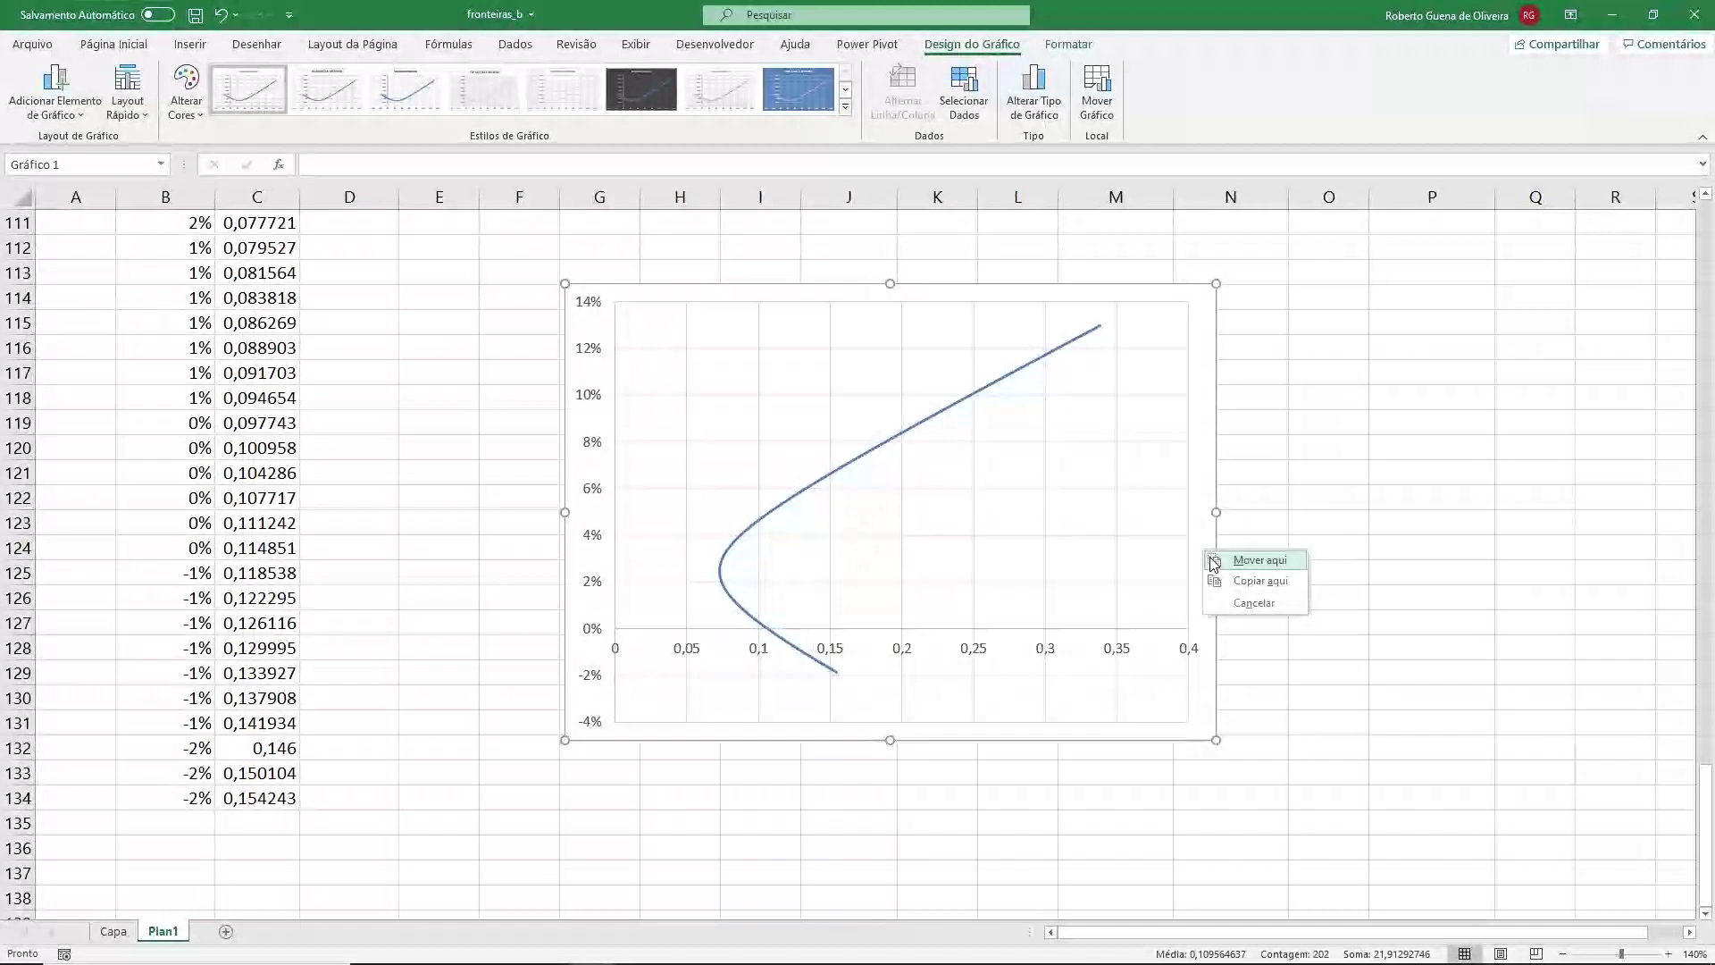
pyautogui.click(1210, 463)
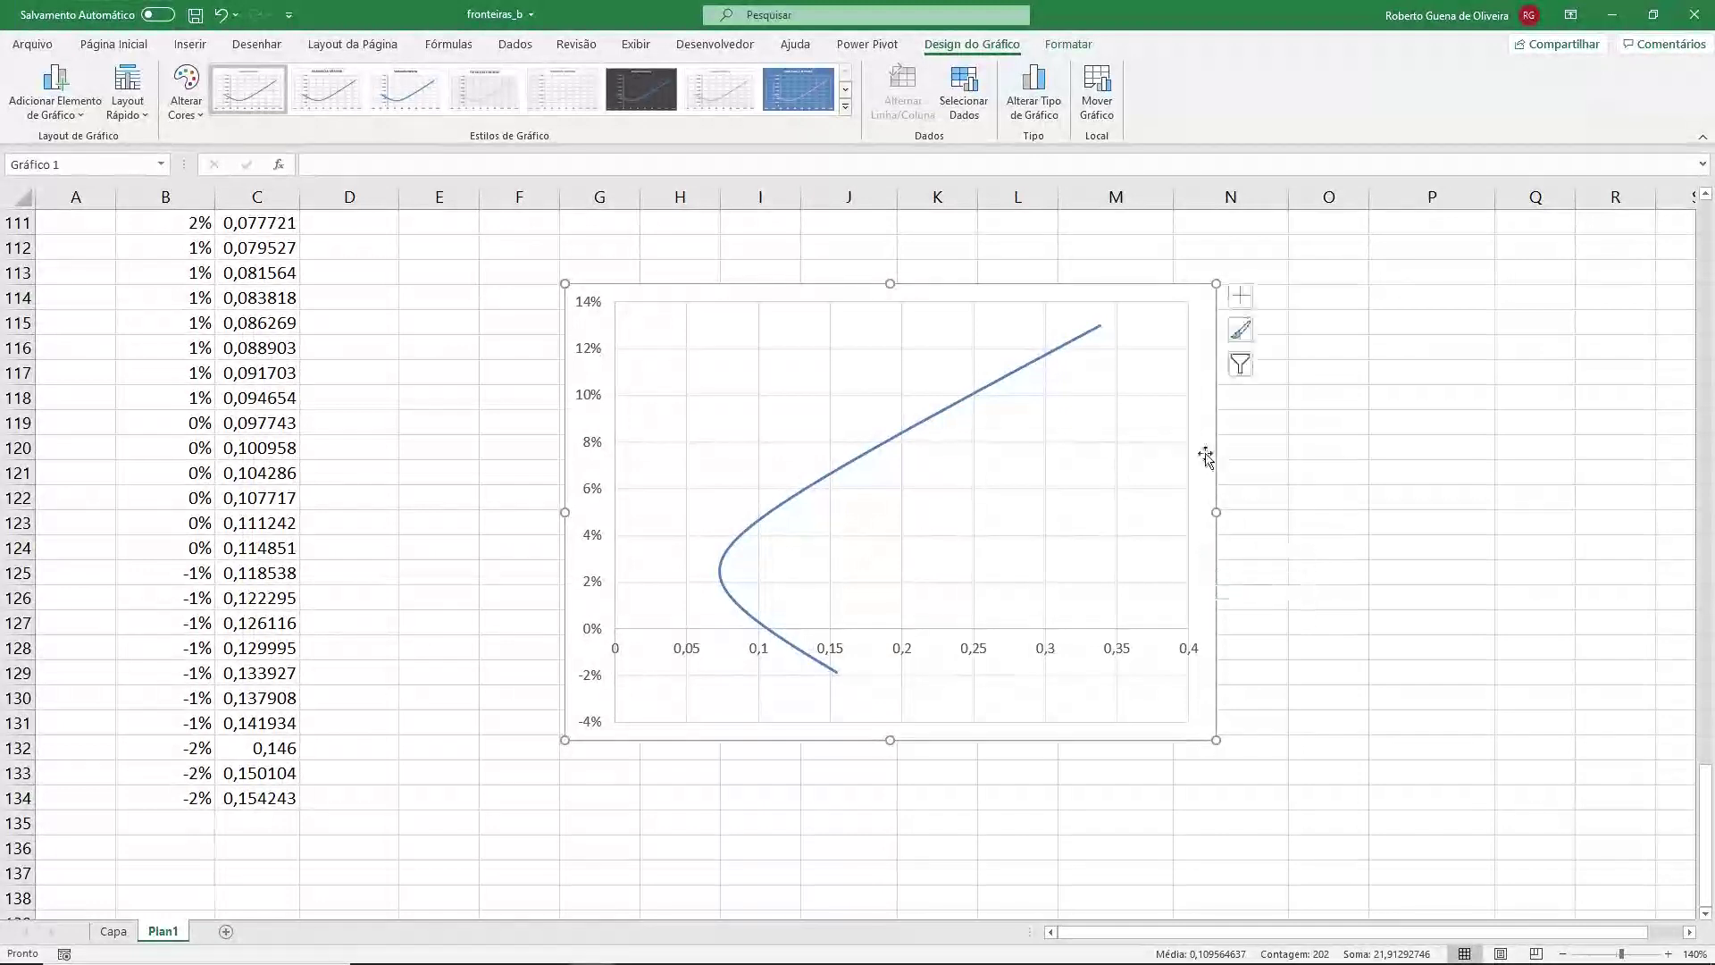
pyautogui.rightClick(1207, 460)
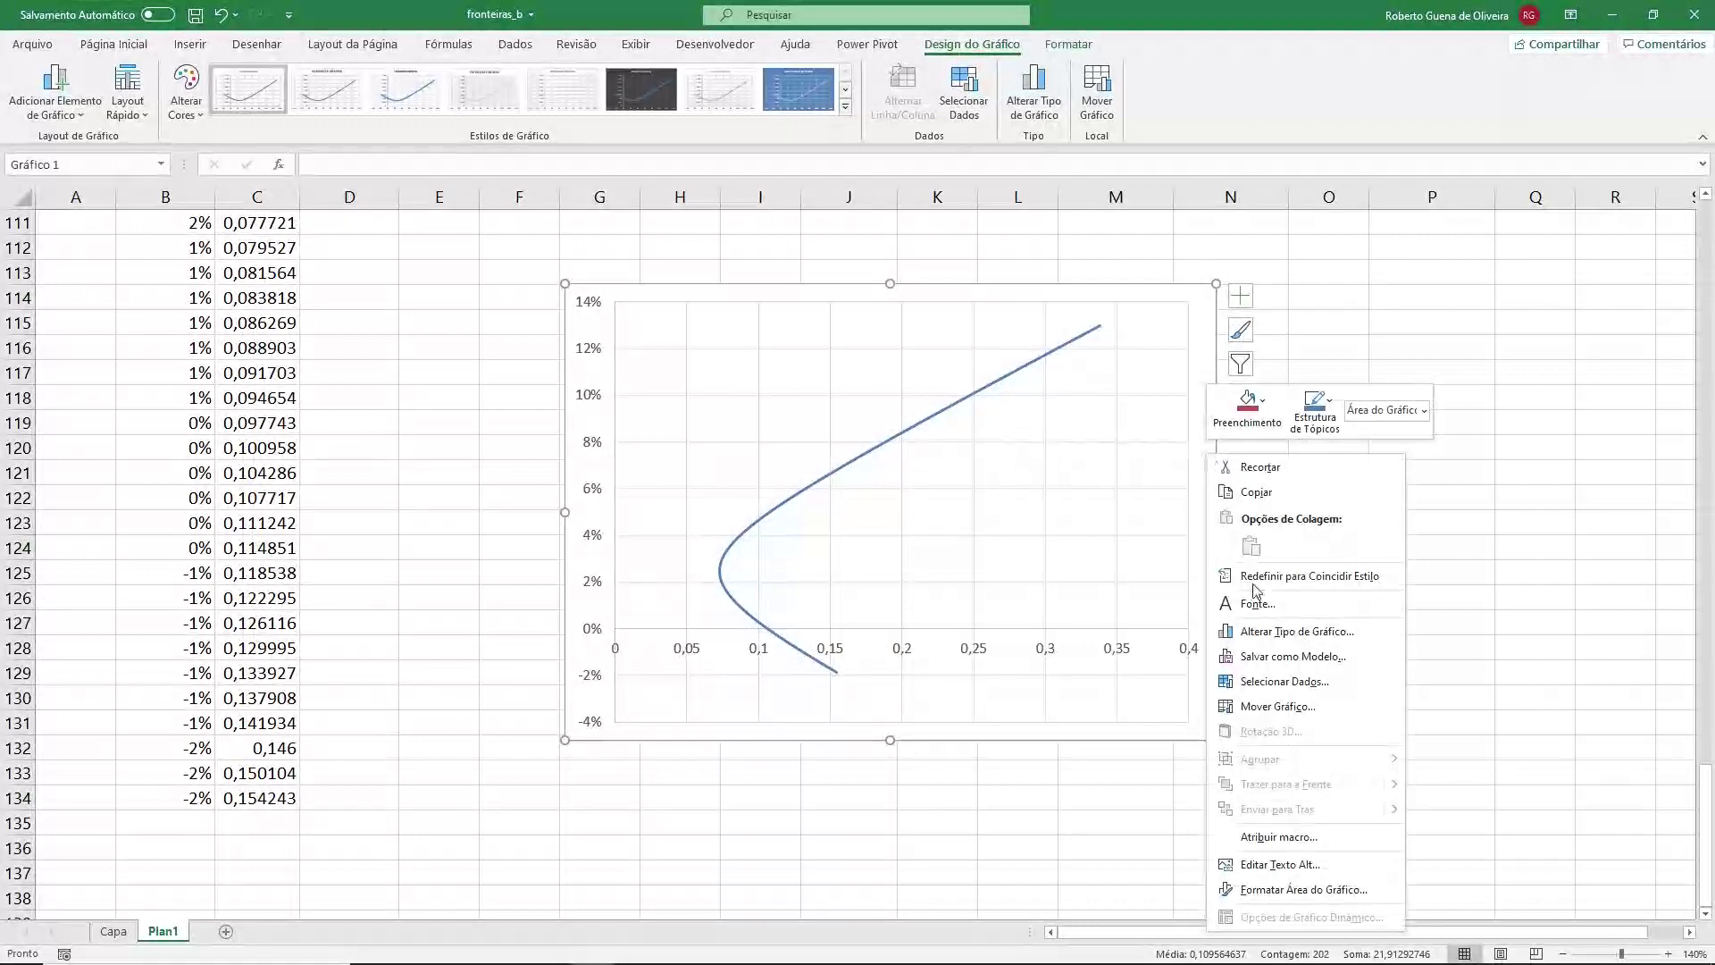
pyautogui.click(1295, 707)
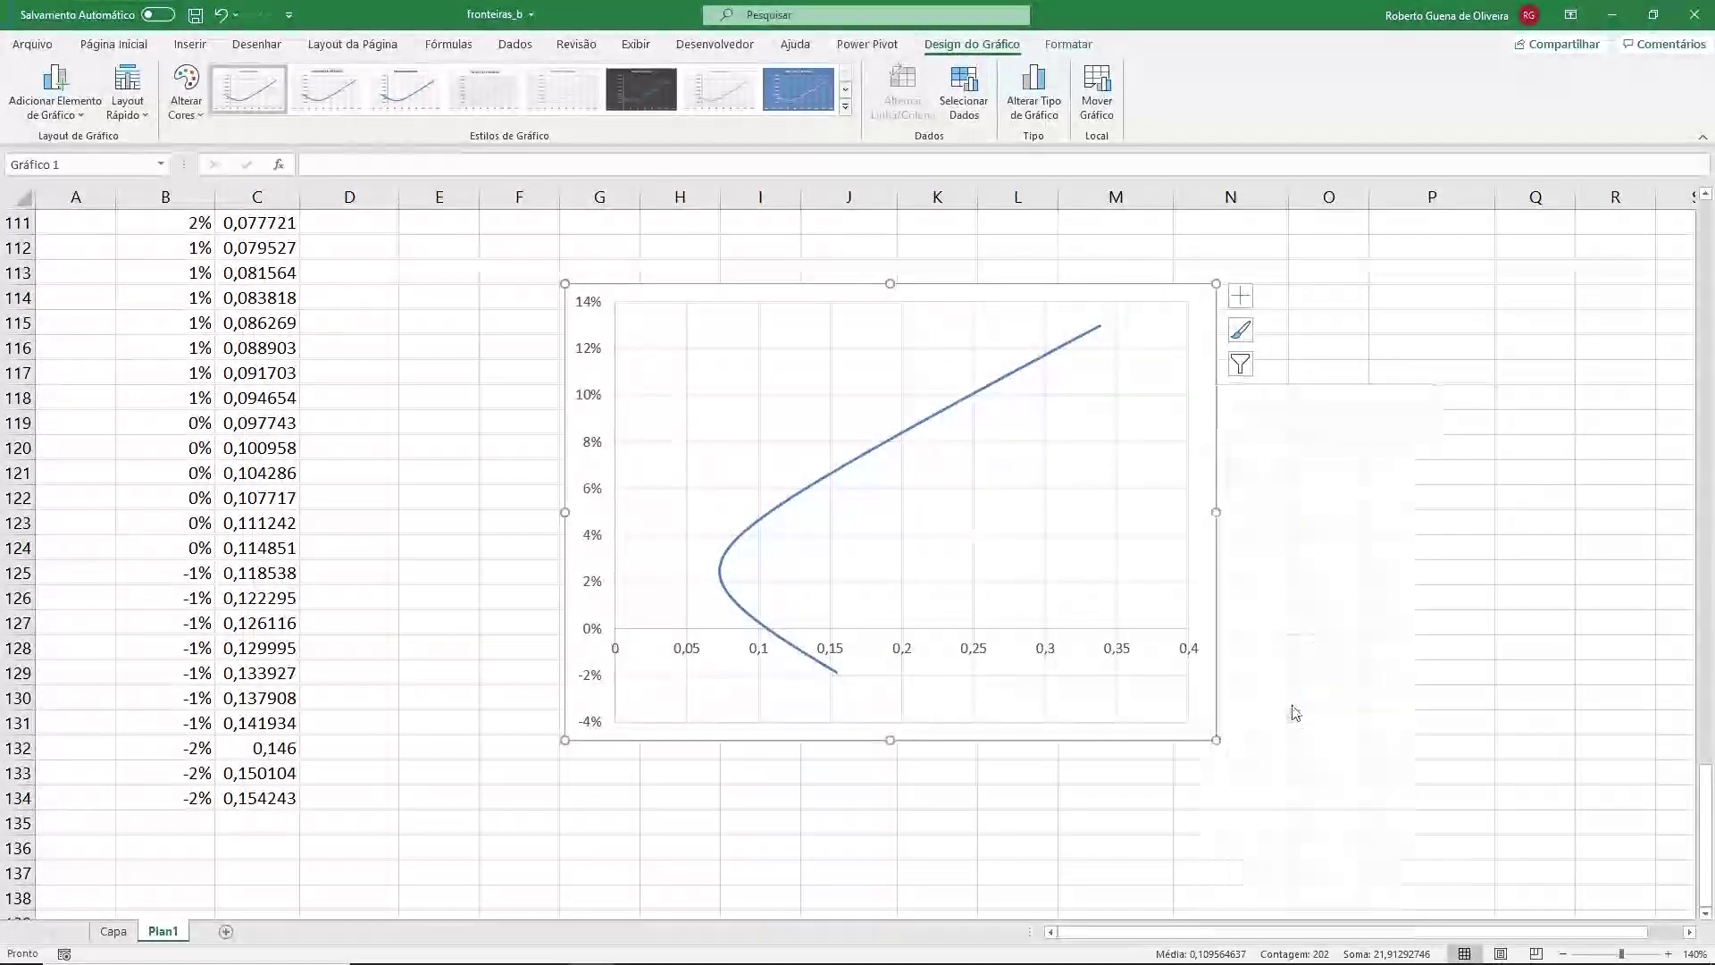
pyautogui.click(1167, 677)
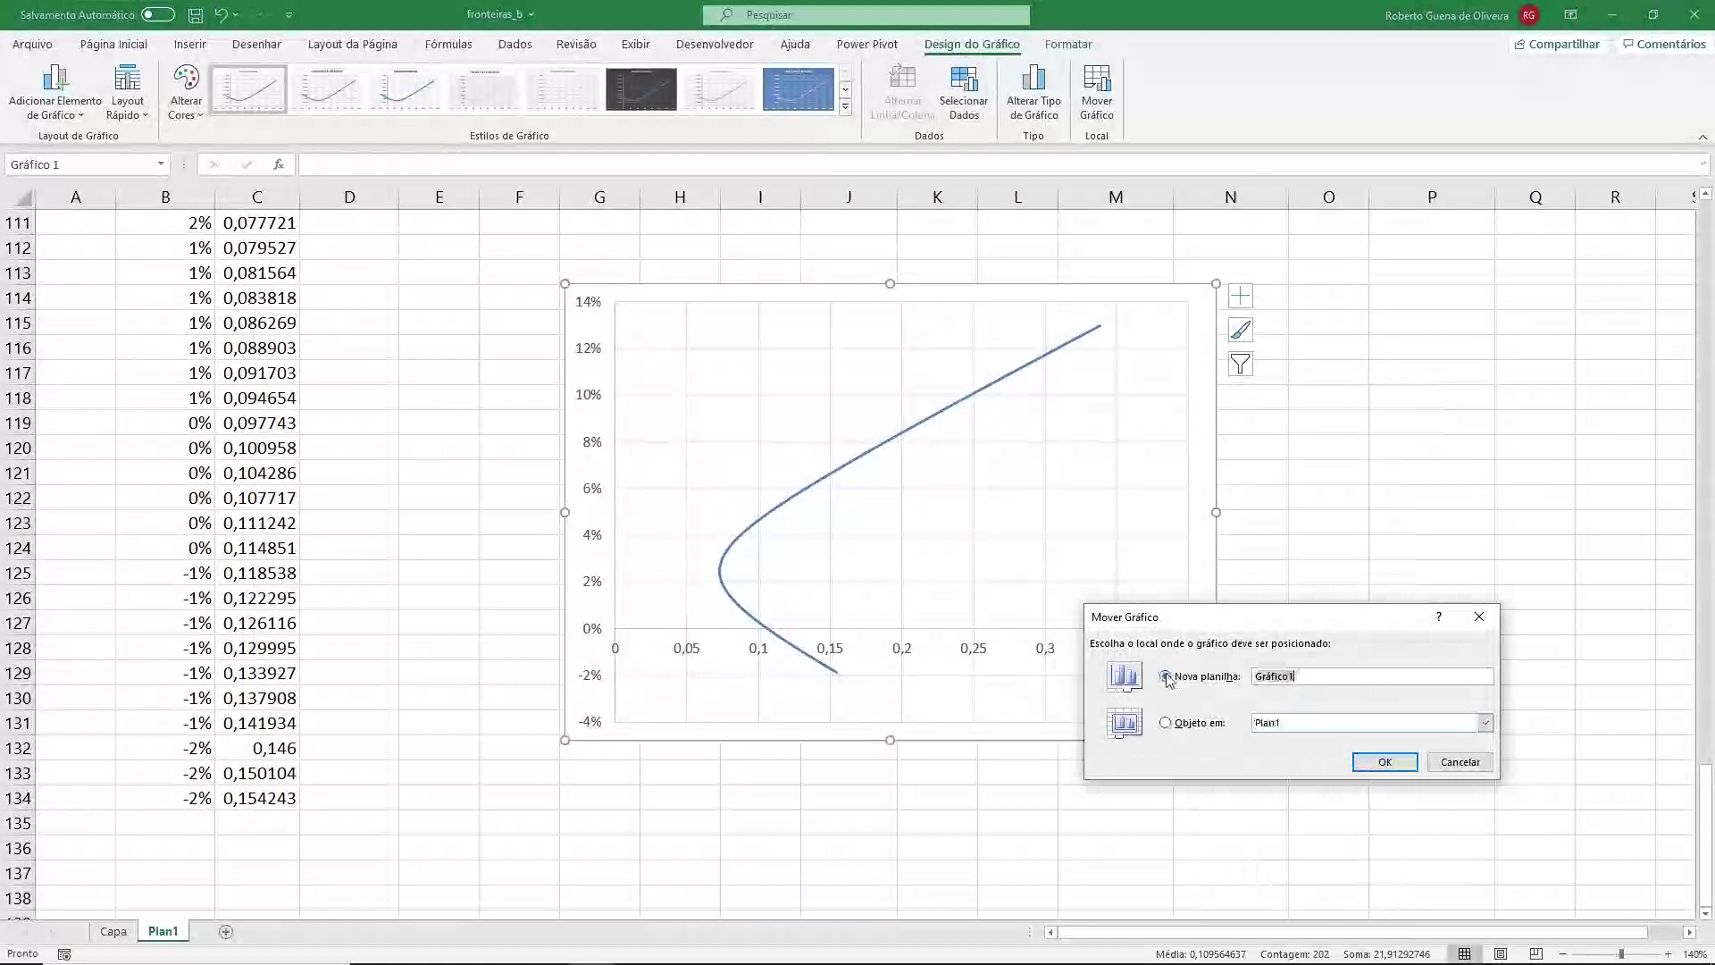
# - Confirm moving the frontier chart to the new sheet Gráfico1
pyautogui.click(1383, 761)
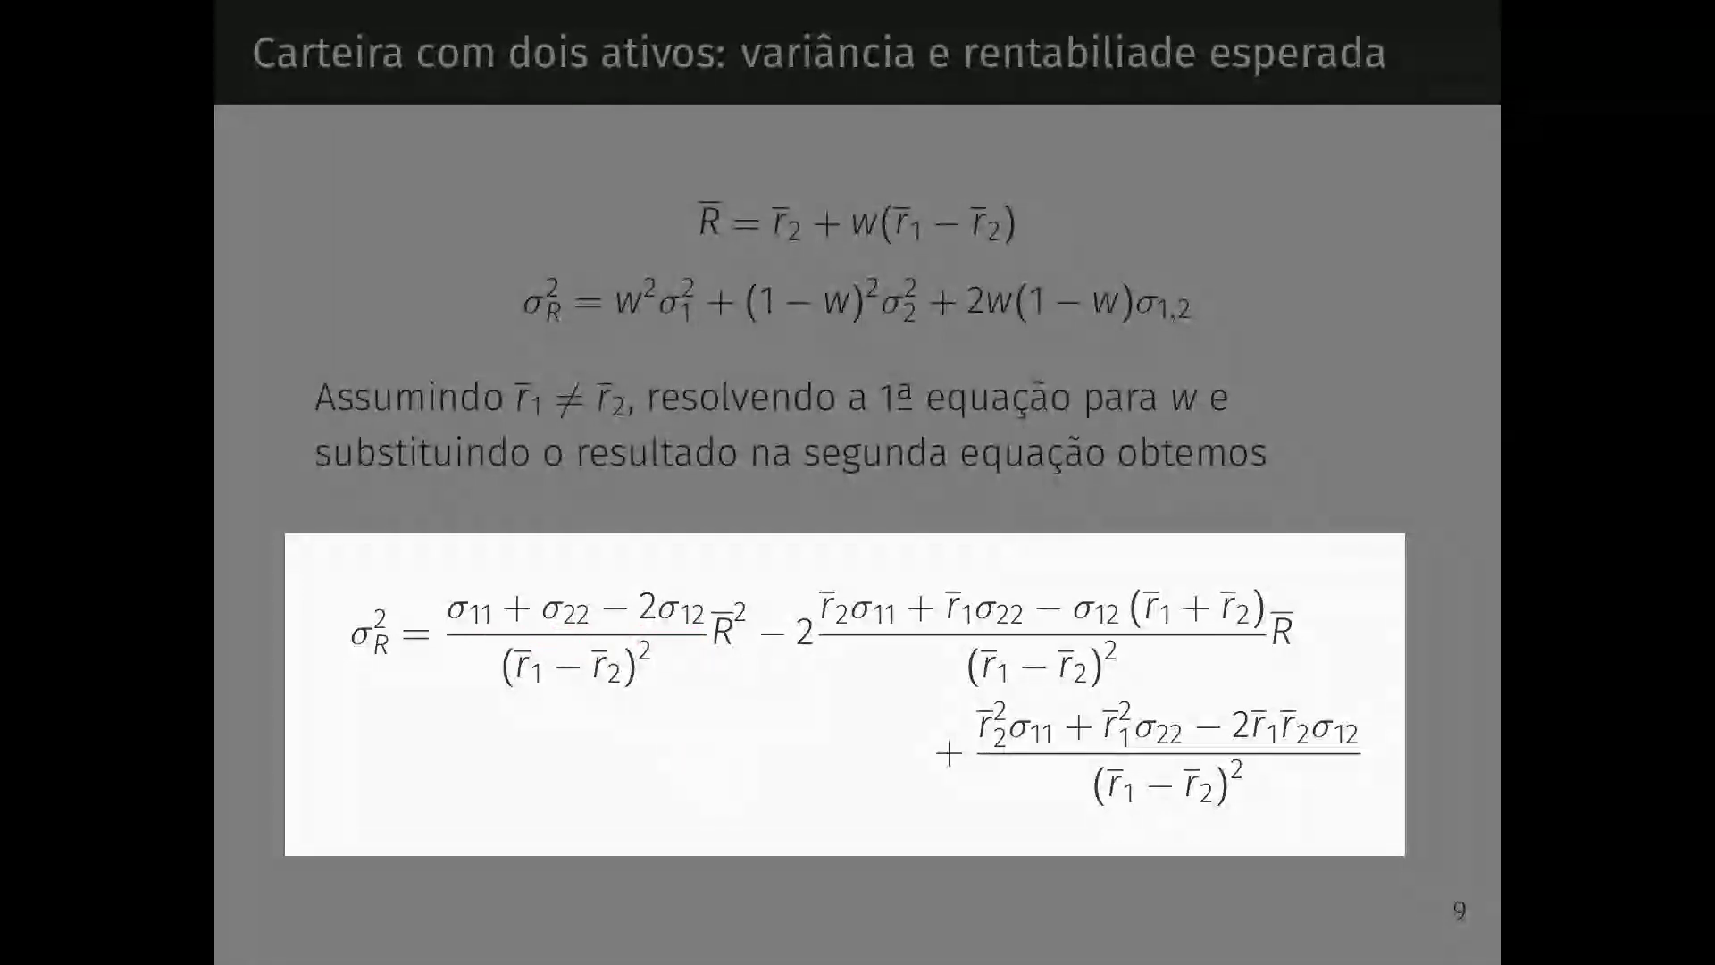
# - Mark the slide's variance terms as a, b, c in red ink and write σR = √(aR̄²−bR̄+c)
pyautogui.click(692, 760)
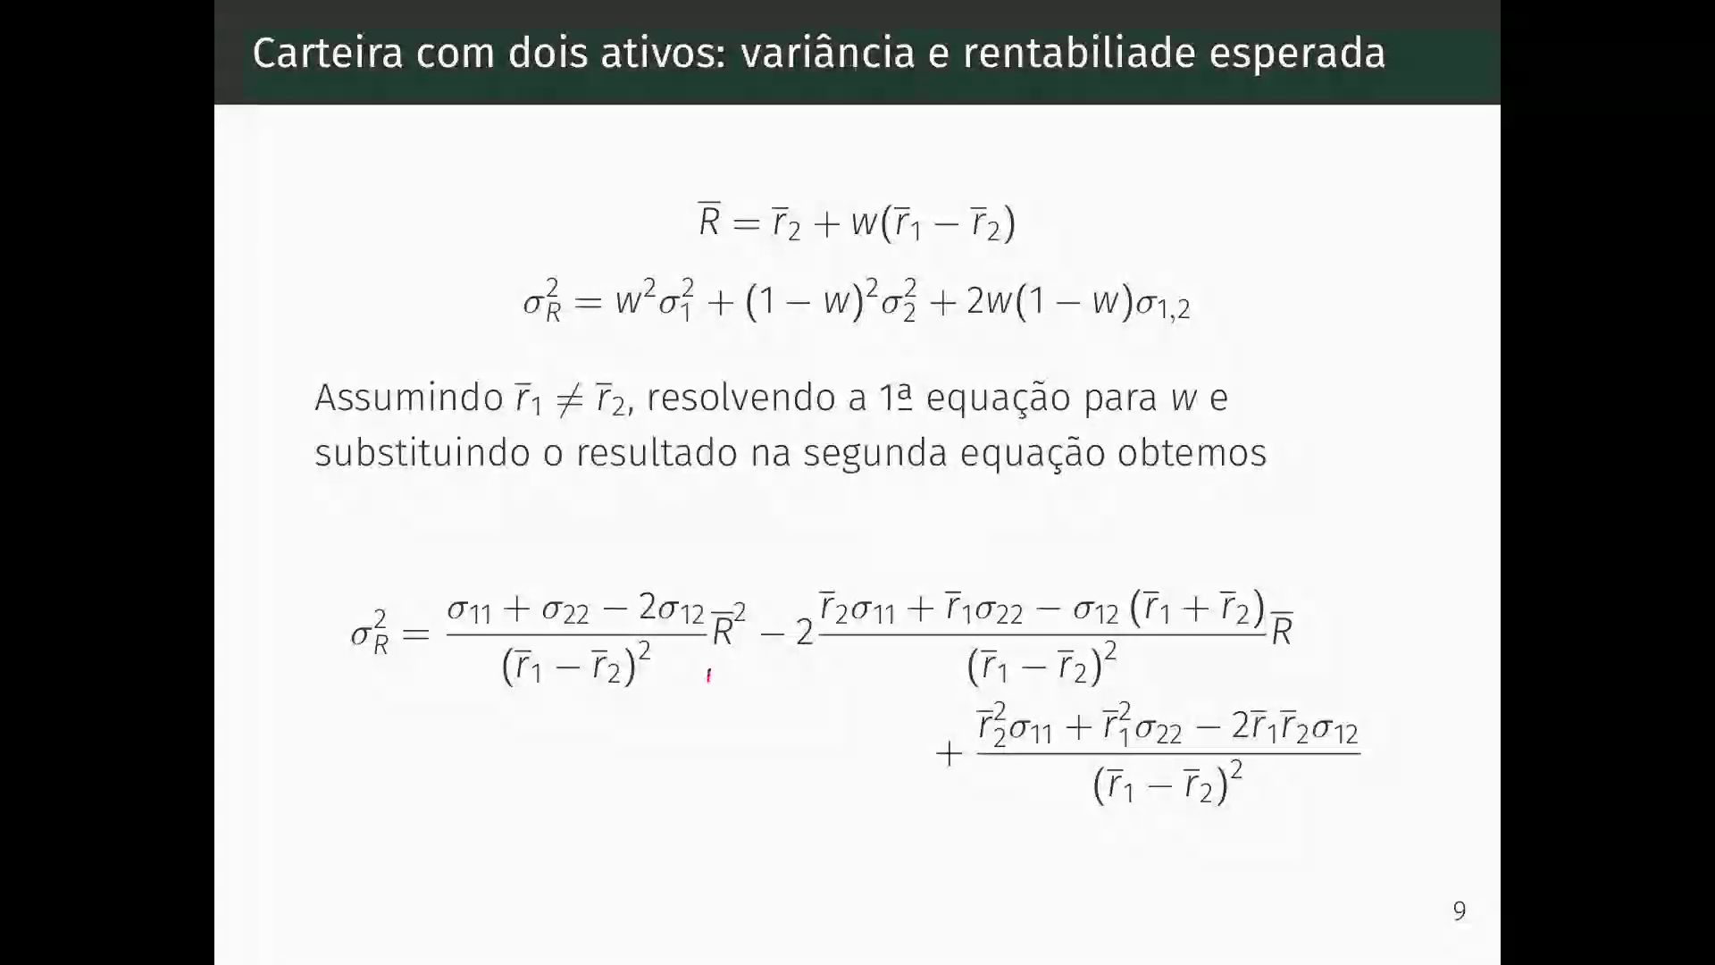
pyautogui.moveTo(692, 713); pyautogui.dragTo(366, 663)
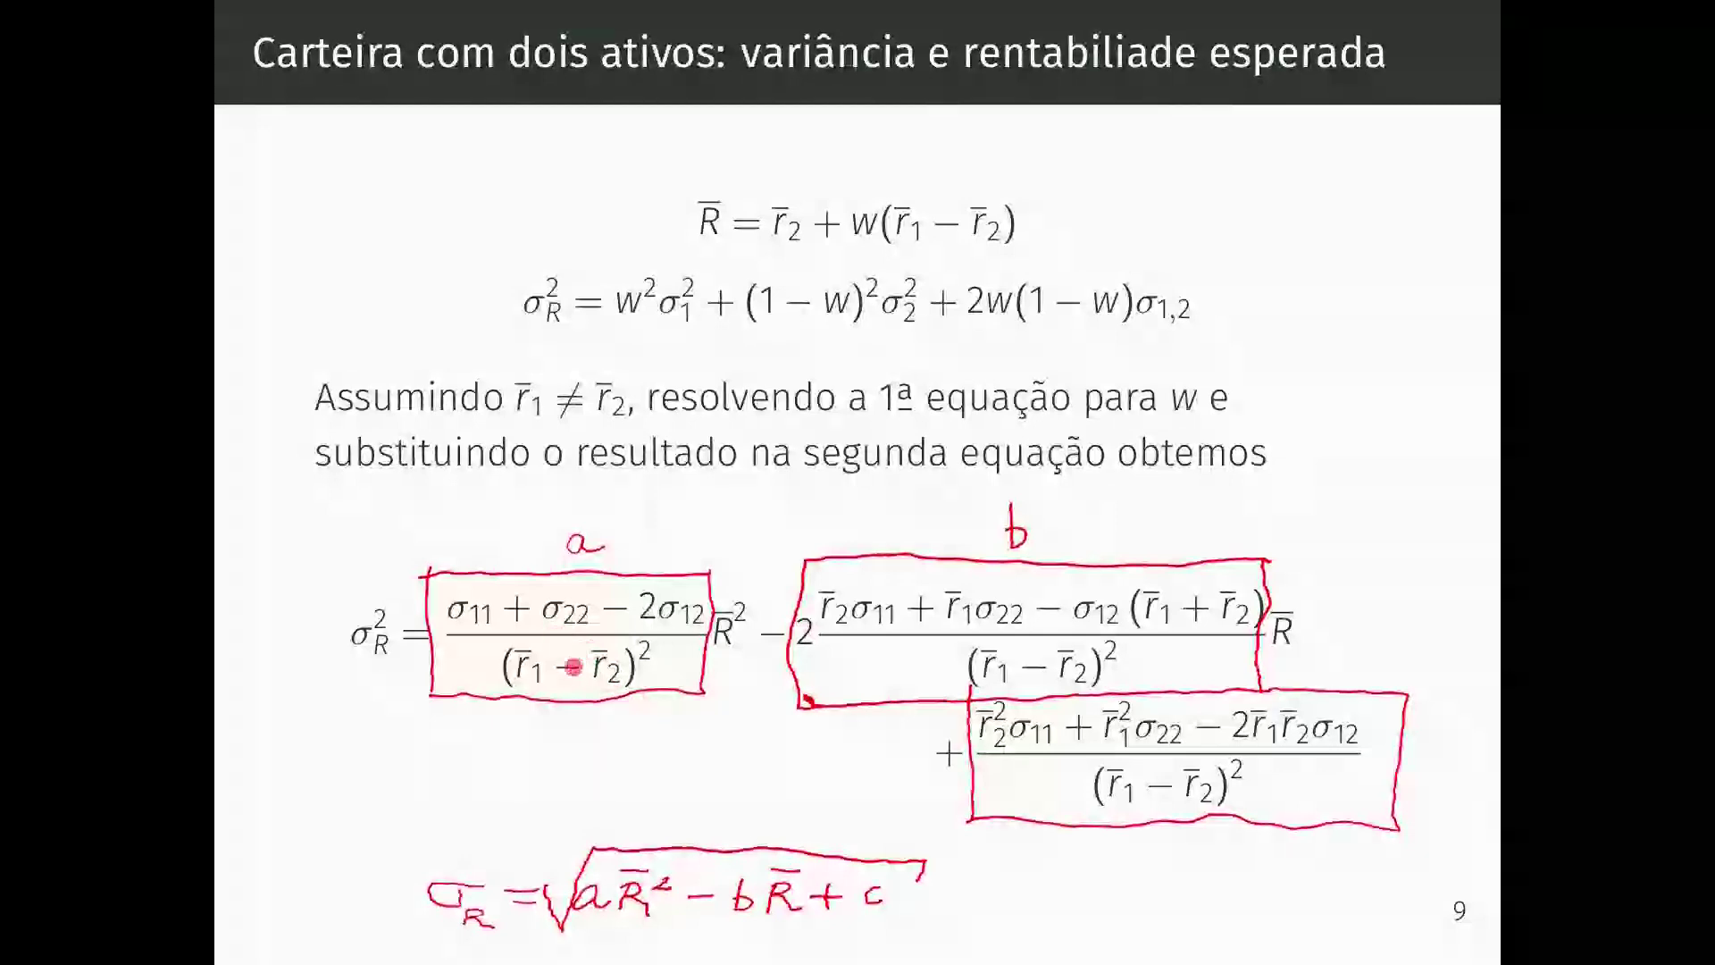
pyautogui.press('super')
pyautogui.press('super+1')
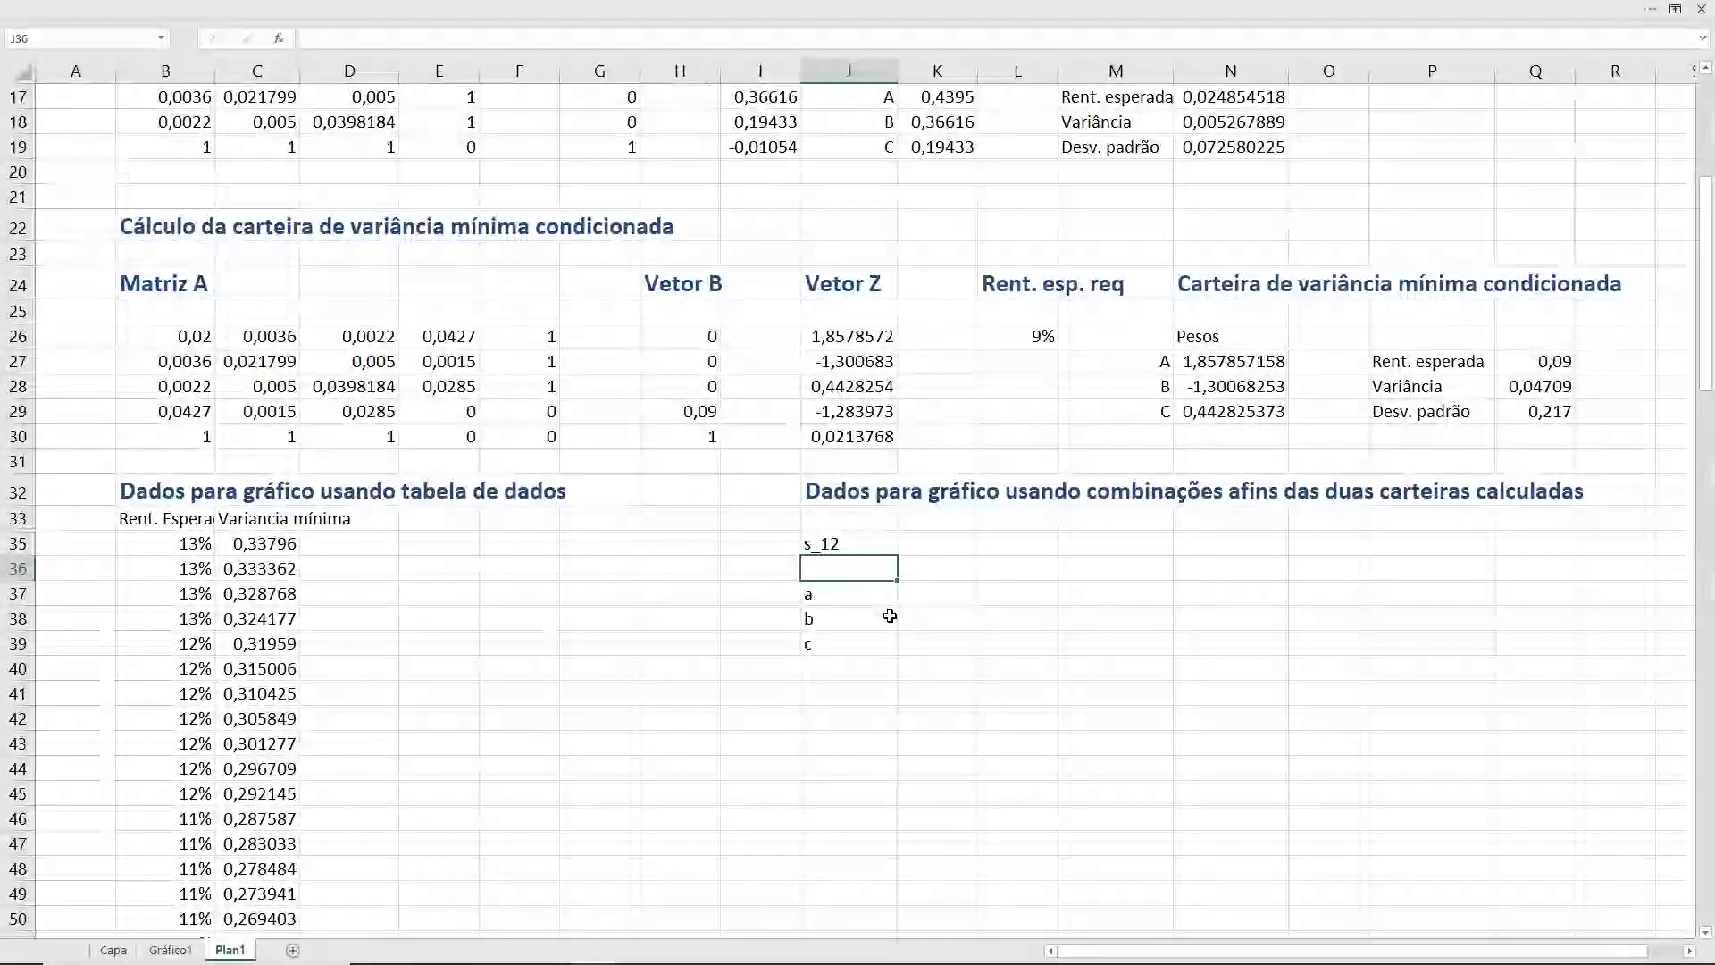
pyautogui.click(862, 545)
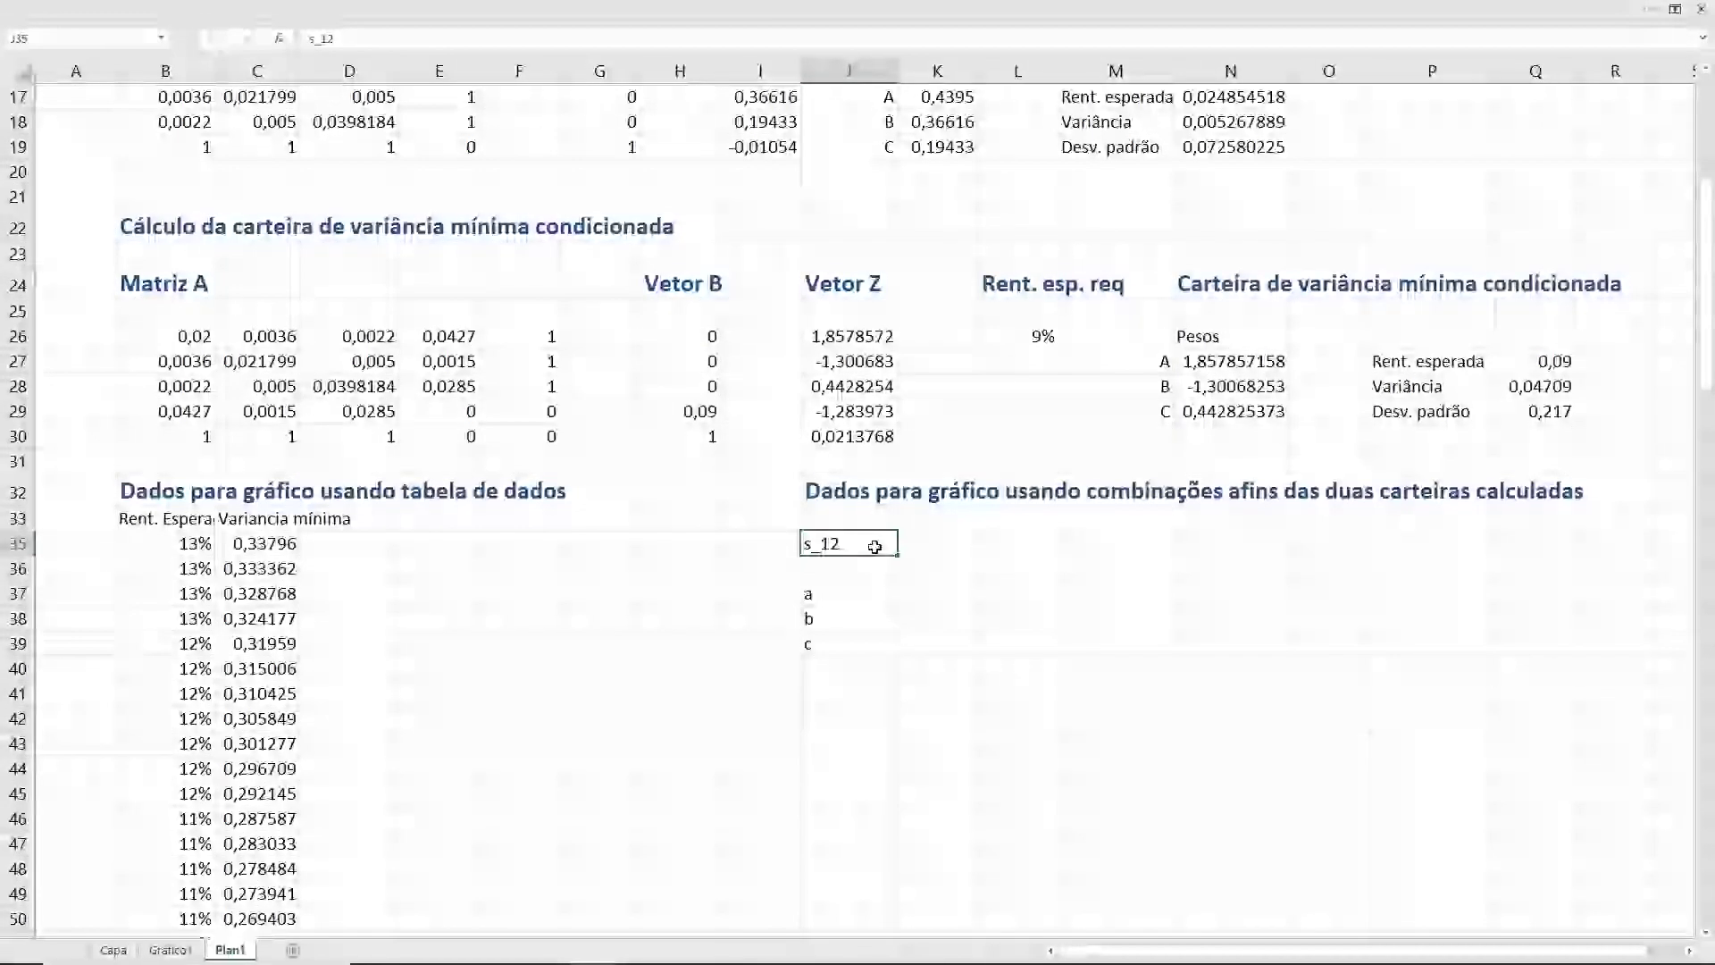
pyautogui.press('Down')
pyautogui.press('Down')
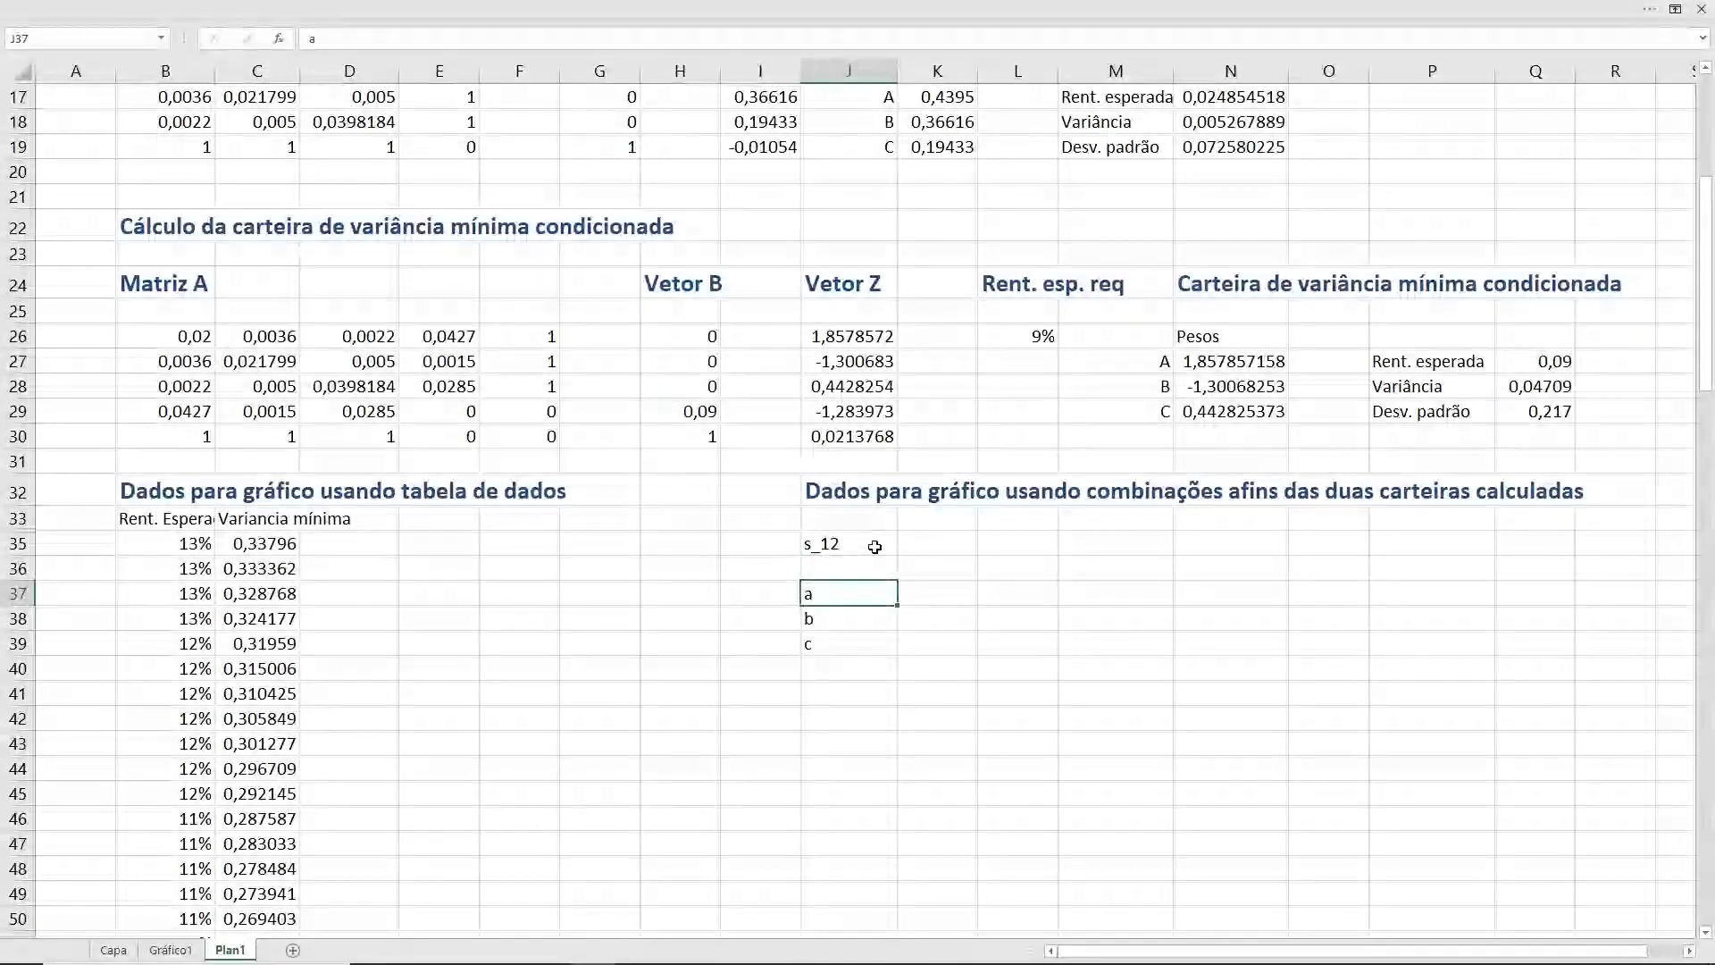
pyautogui.press('Down')
pyautogui.press('Down')
pyautogui.press('Up')
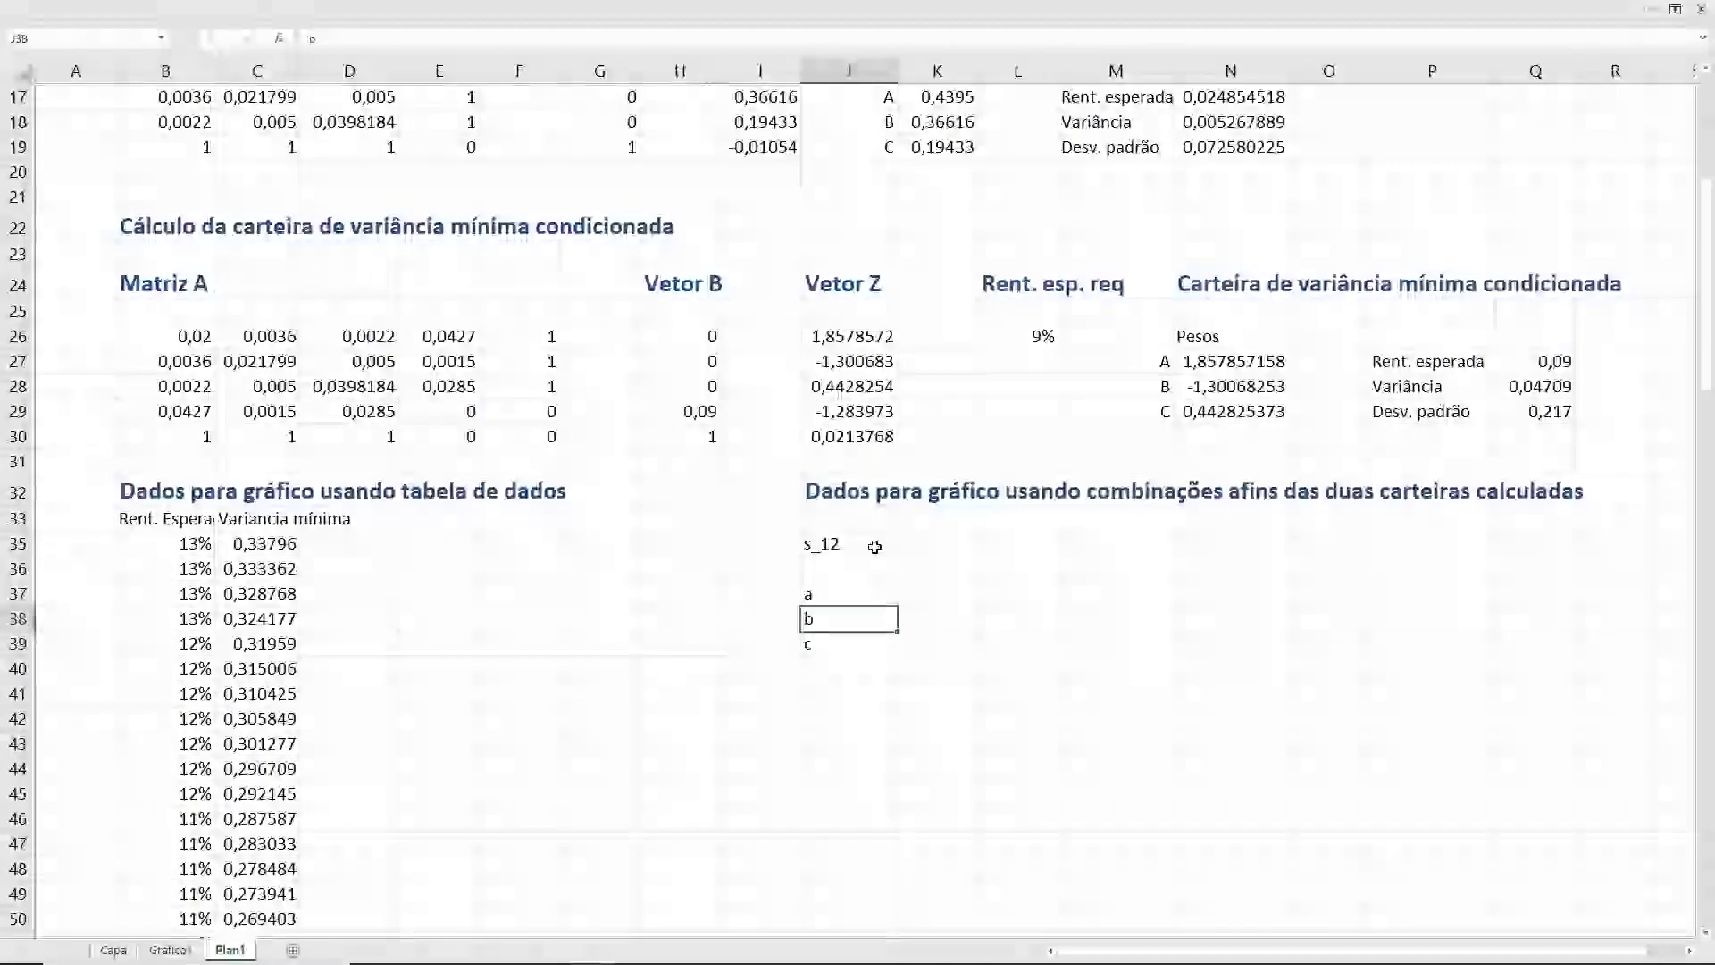
pyautogui.press('Up')
pyautogui.press('Up')
pyautogui.press('Up')
pyautogui.press('Up')
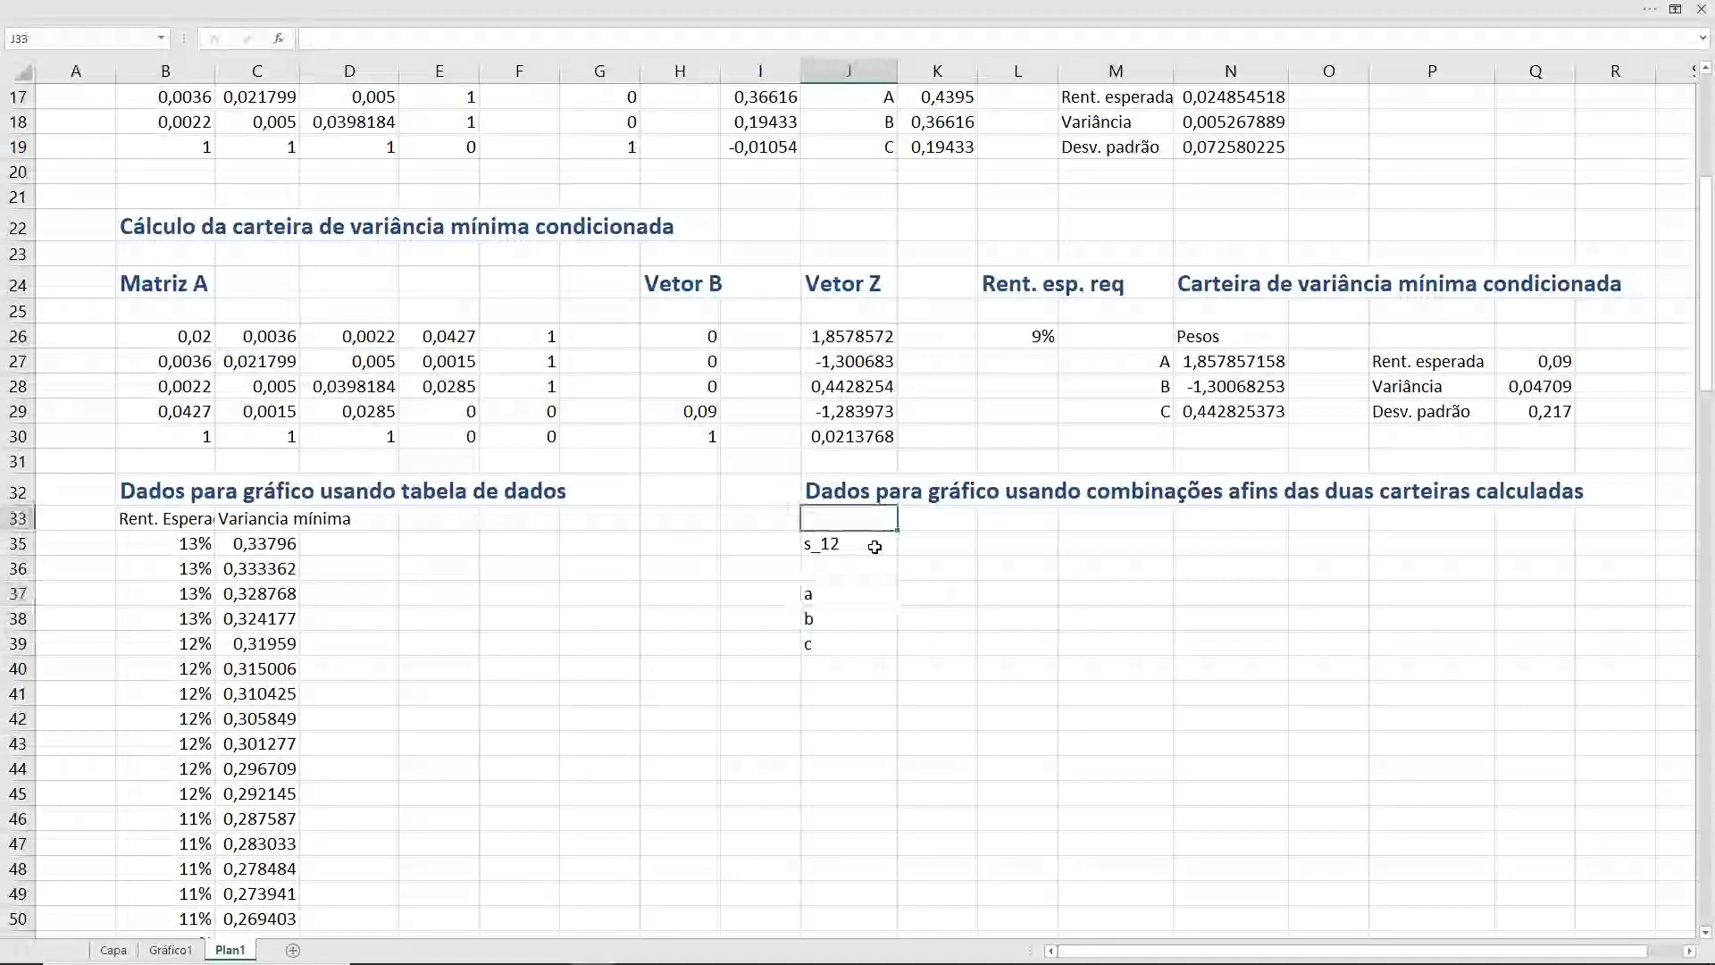
pyautogui.press('Up')
pyautogui.press('Up')
pyautogui.press('Up')
pyautogui.press('Up')
pyautogui.press('Up')
pyautogui.press('Up')
pyautogui.press('Up')
pyautogui.press('Up')
pyautogui.press('Up')
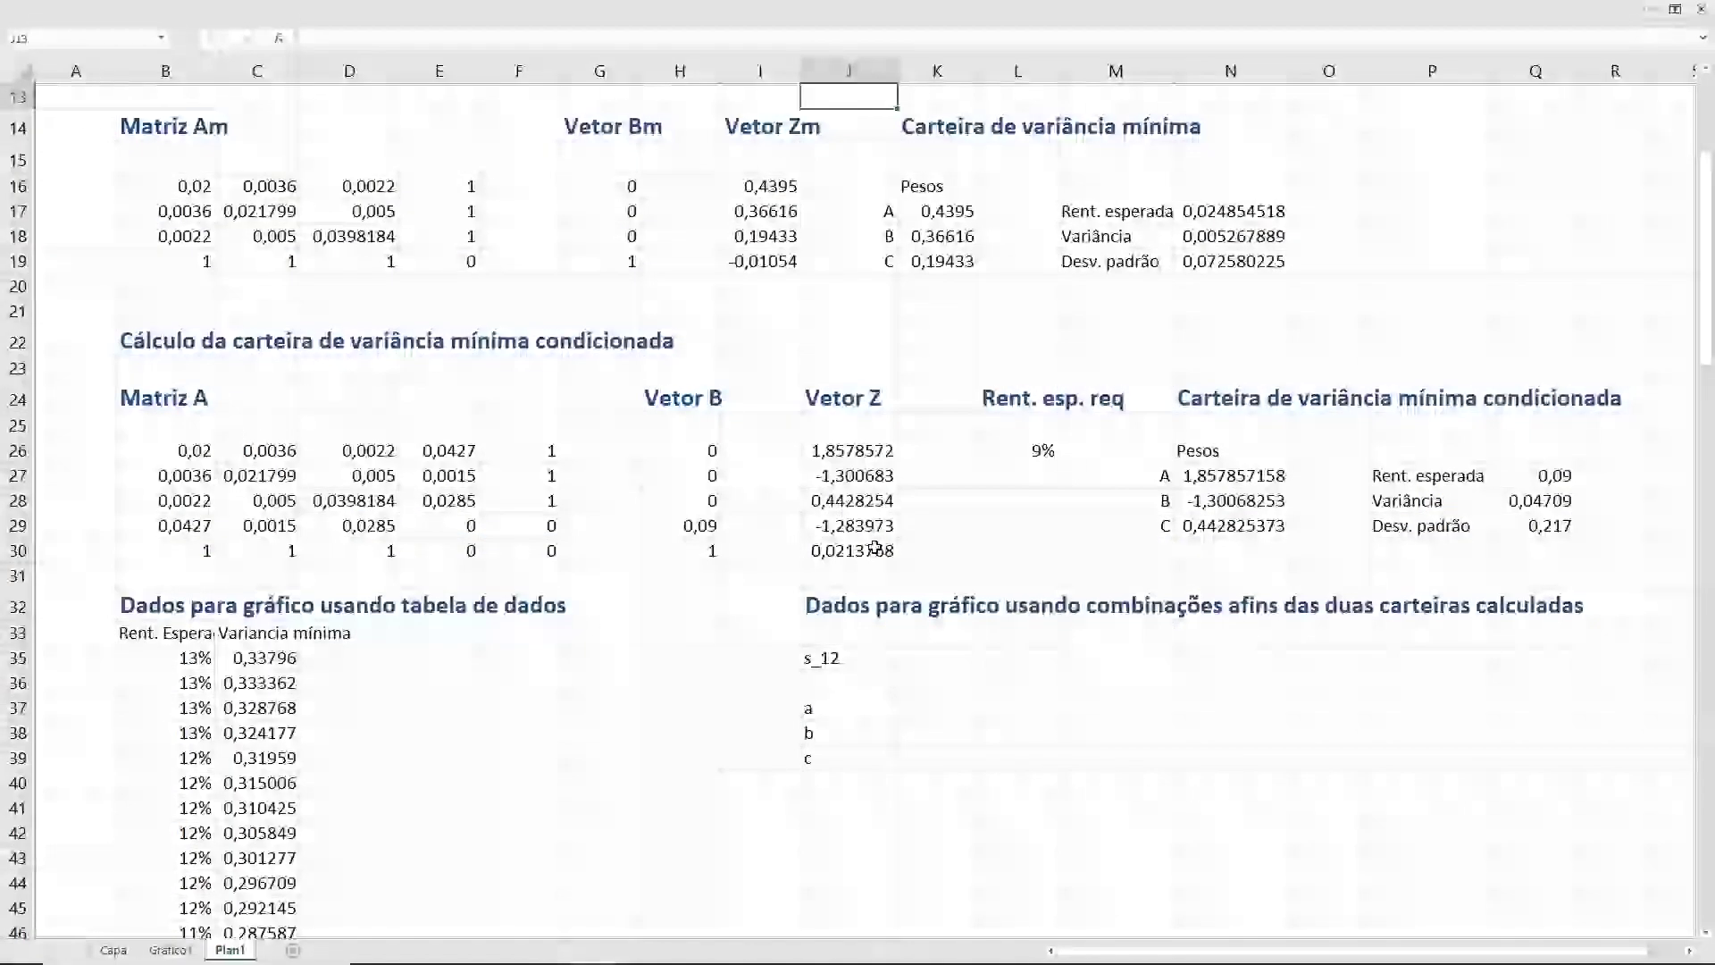
pyautogui.press('Down')
pyautogui.press('Down')
pyautogui.press('Down')
pyautogui.press('Down')
pyautogui.press('Right')
pyautogui.press('Right')
pyautogui.press('Right')
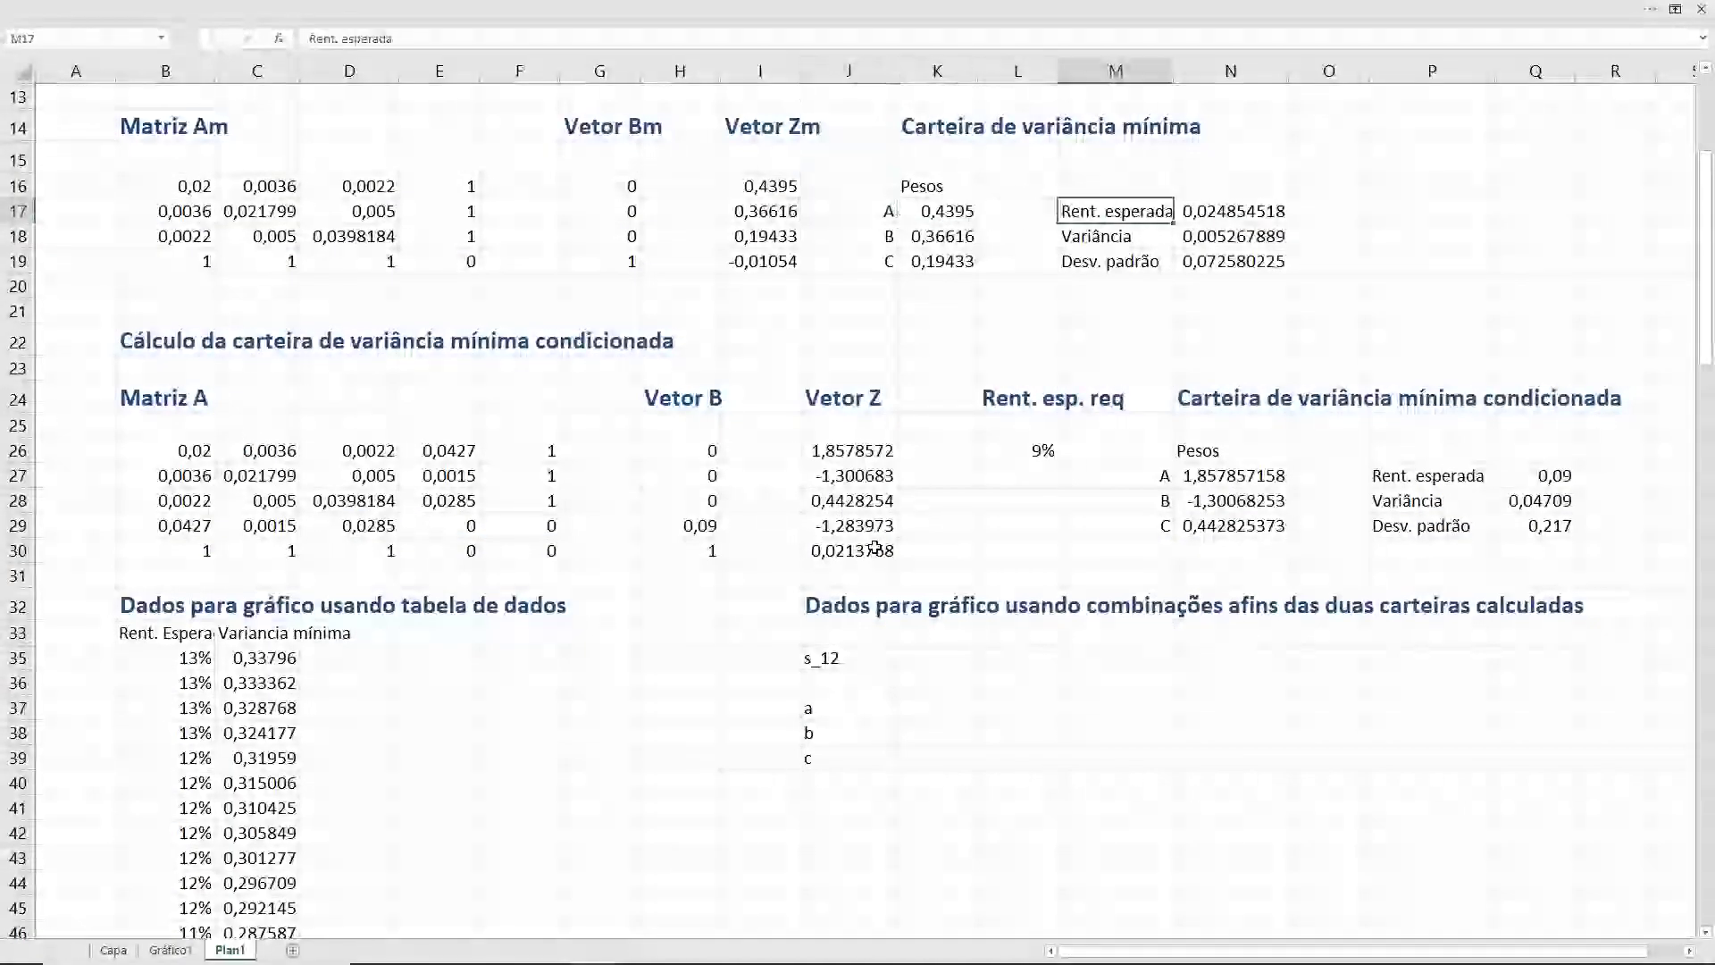
pyautogui.press('Right')
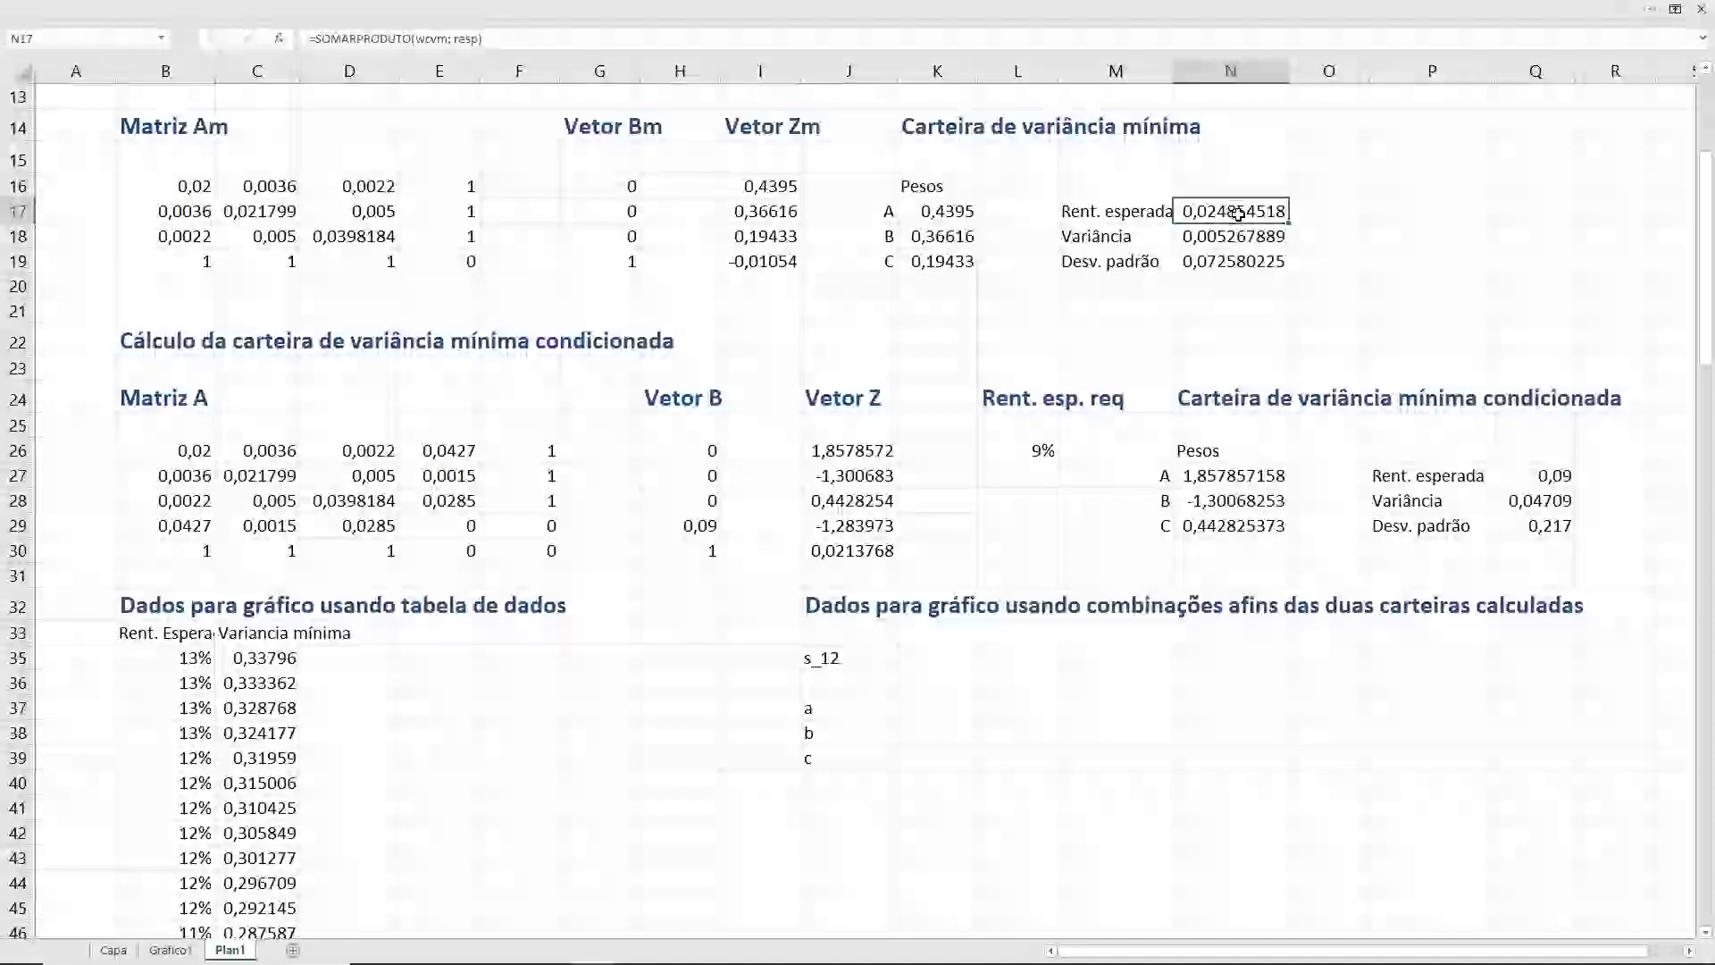
# - Name N17 r_1 and N18 s_11 for the minimum-variance portfolio's return and variance
pyautogui.click(54, 39)
pyautogui.write('r')
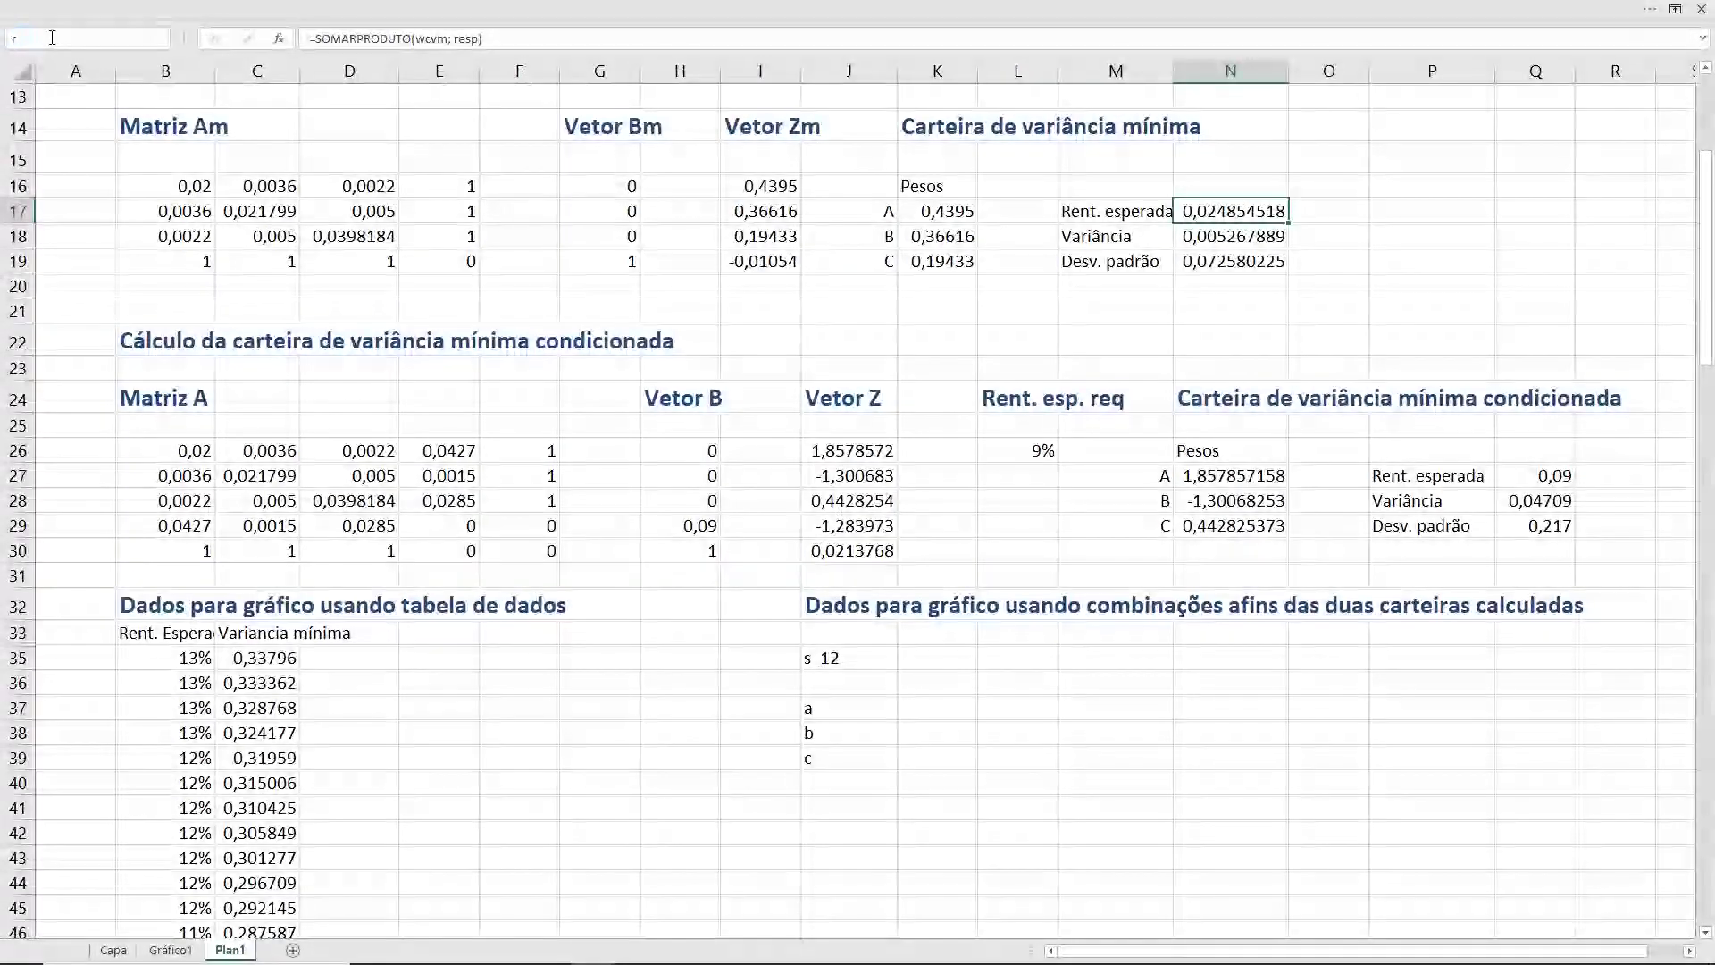
pyautogui.write('_')
pyautogui.write('1')
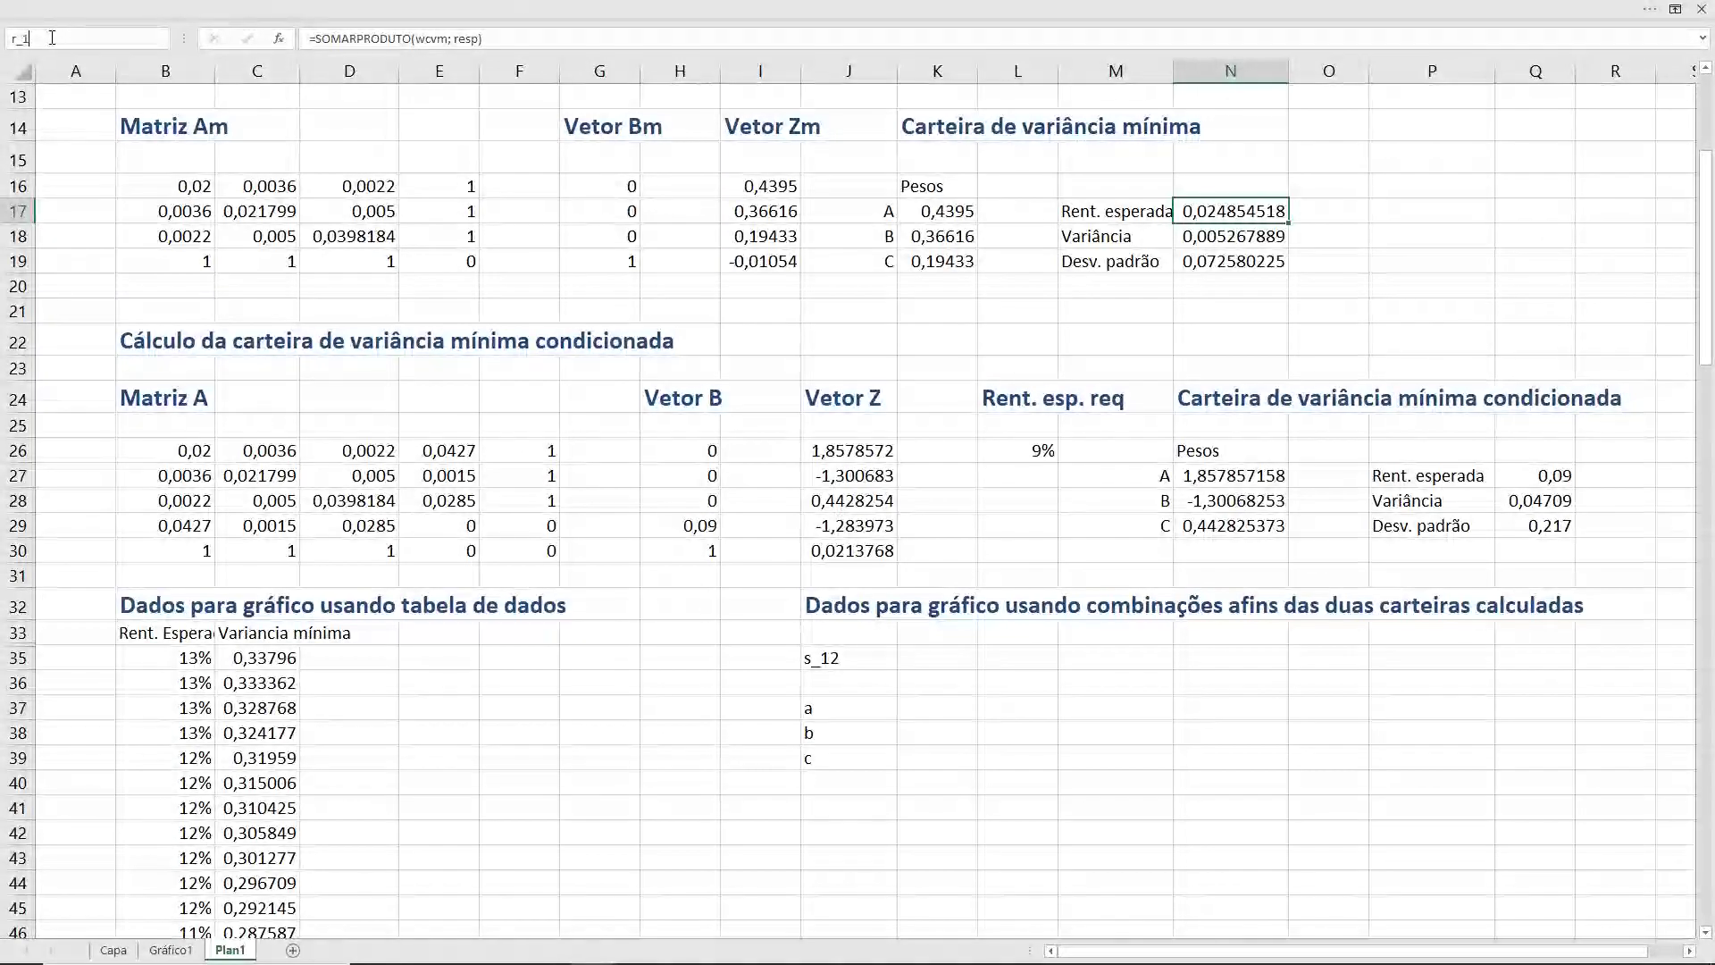
pyautogui.press('Return')
pyautogui.press('Down')
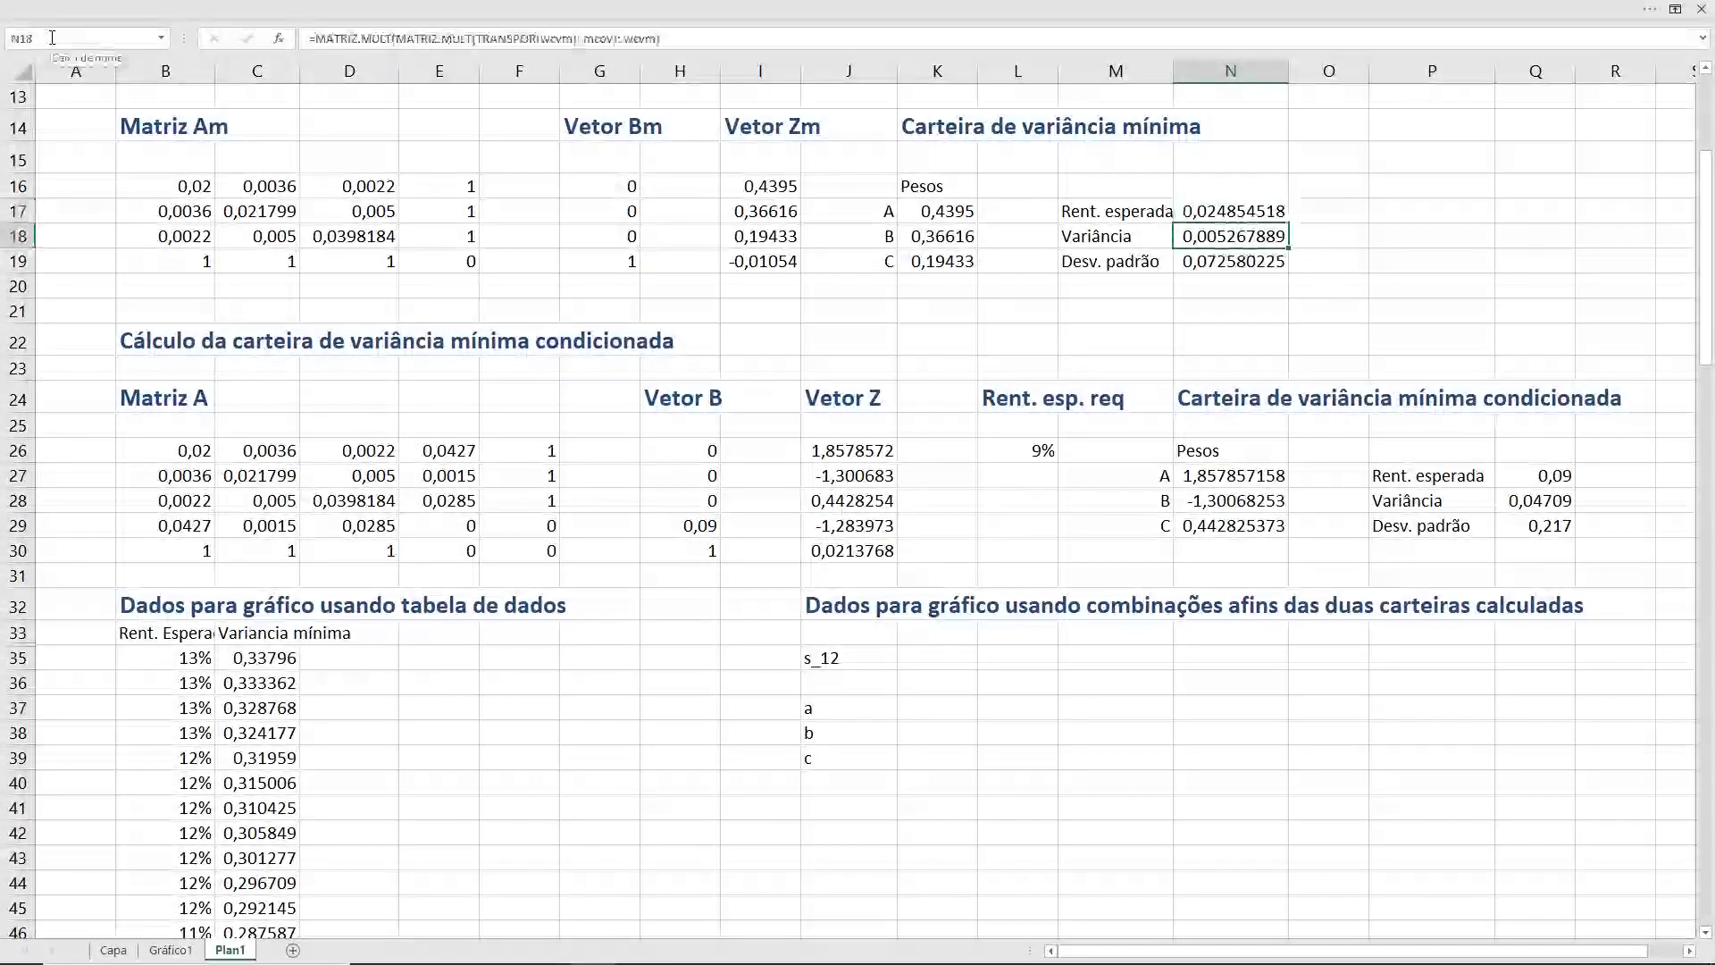
pyautogui.click(52, 39)
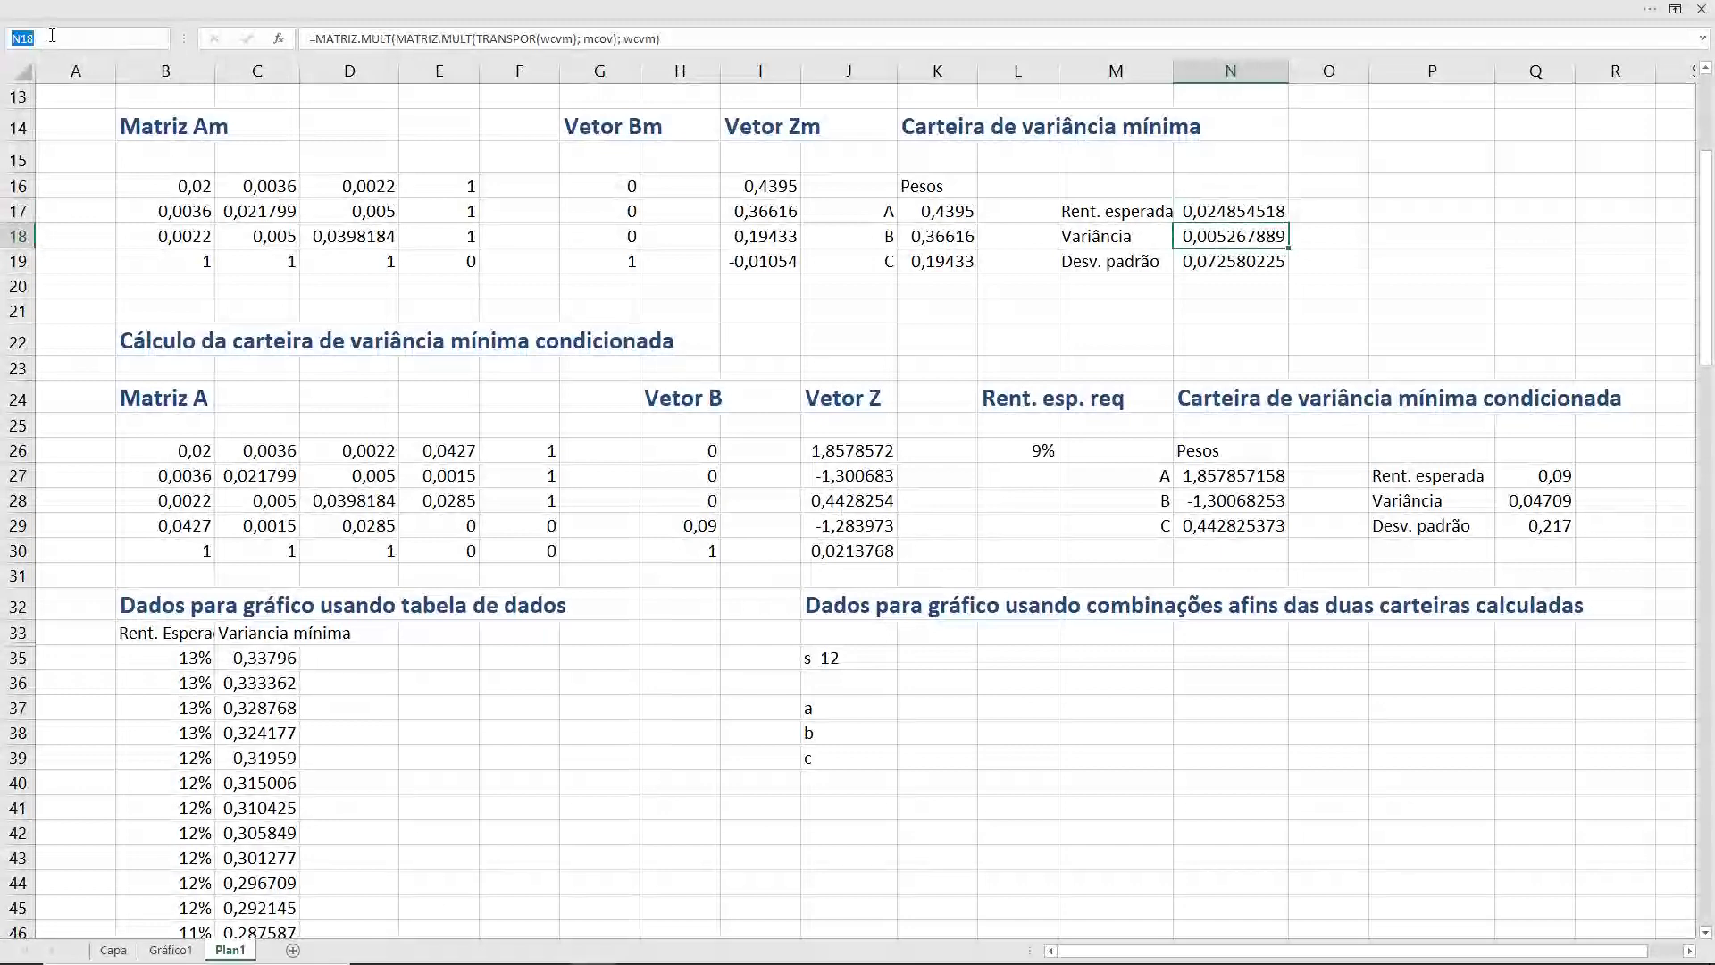
pyautogui.write('s_1')
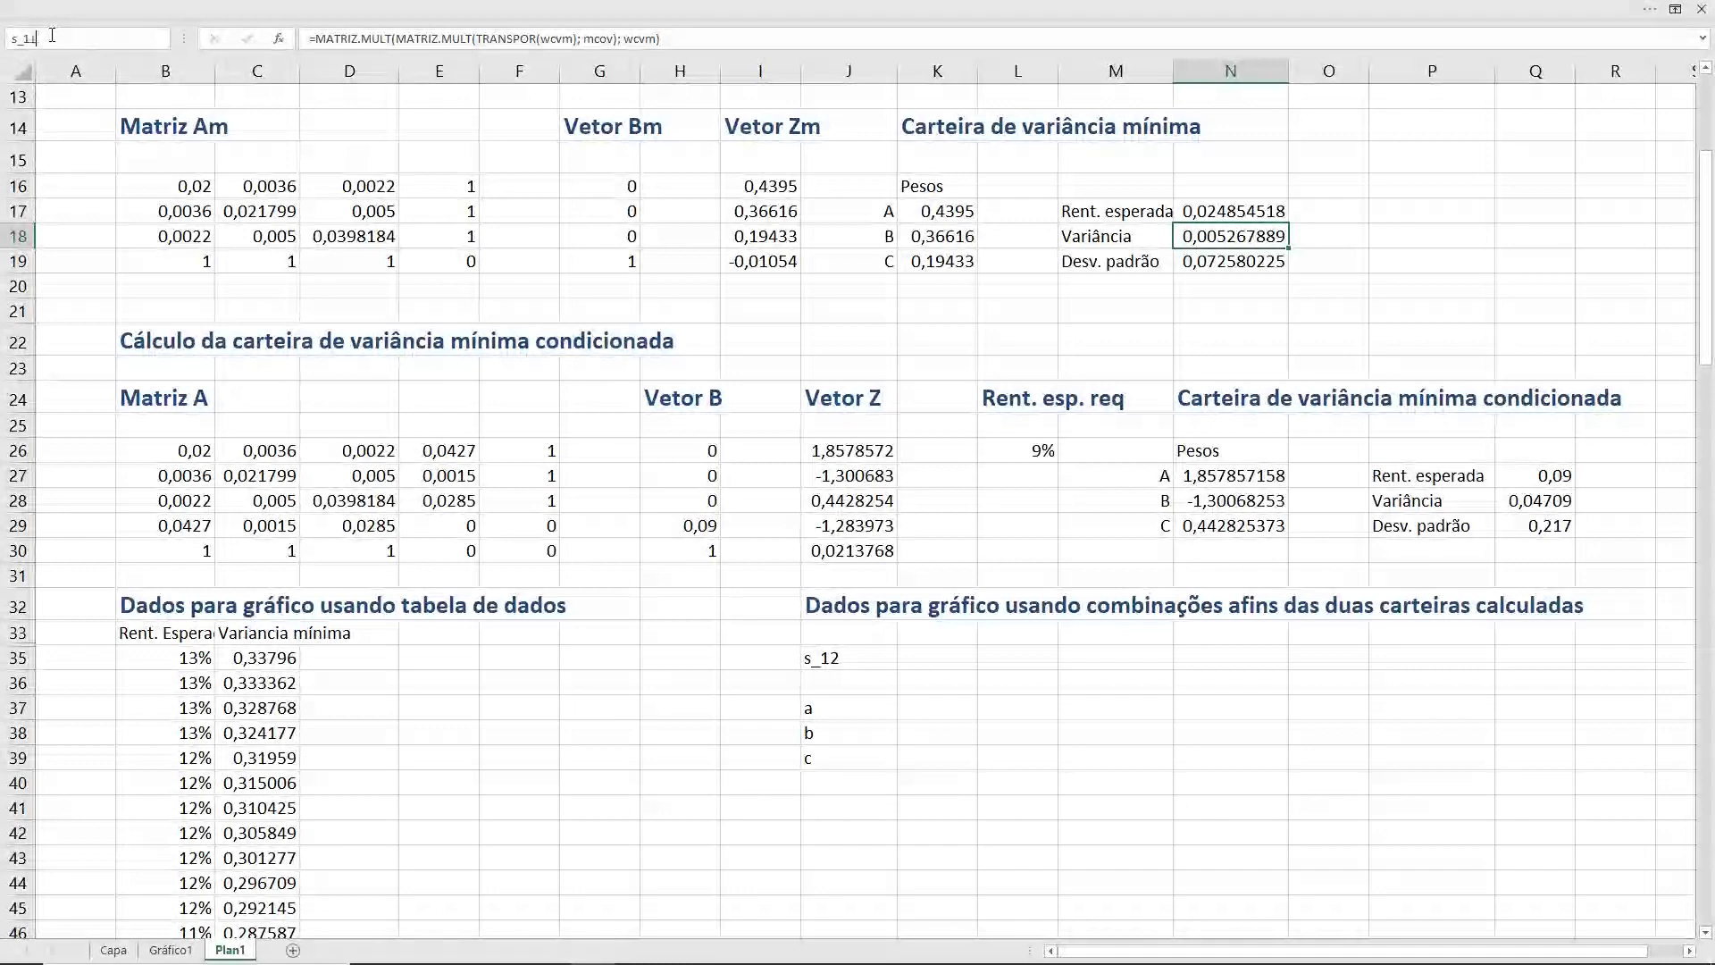
pyautogui.write('1')
pyautogui.press('Return')
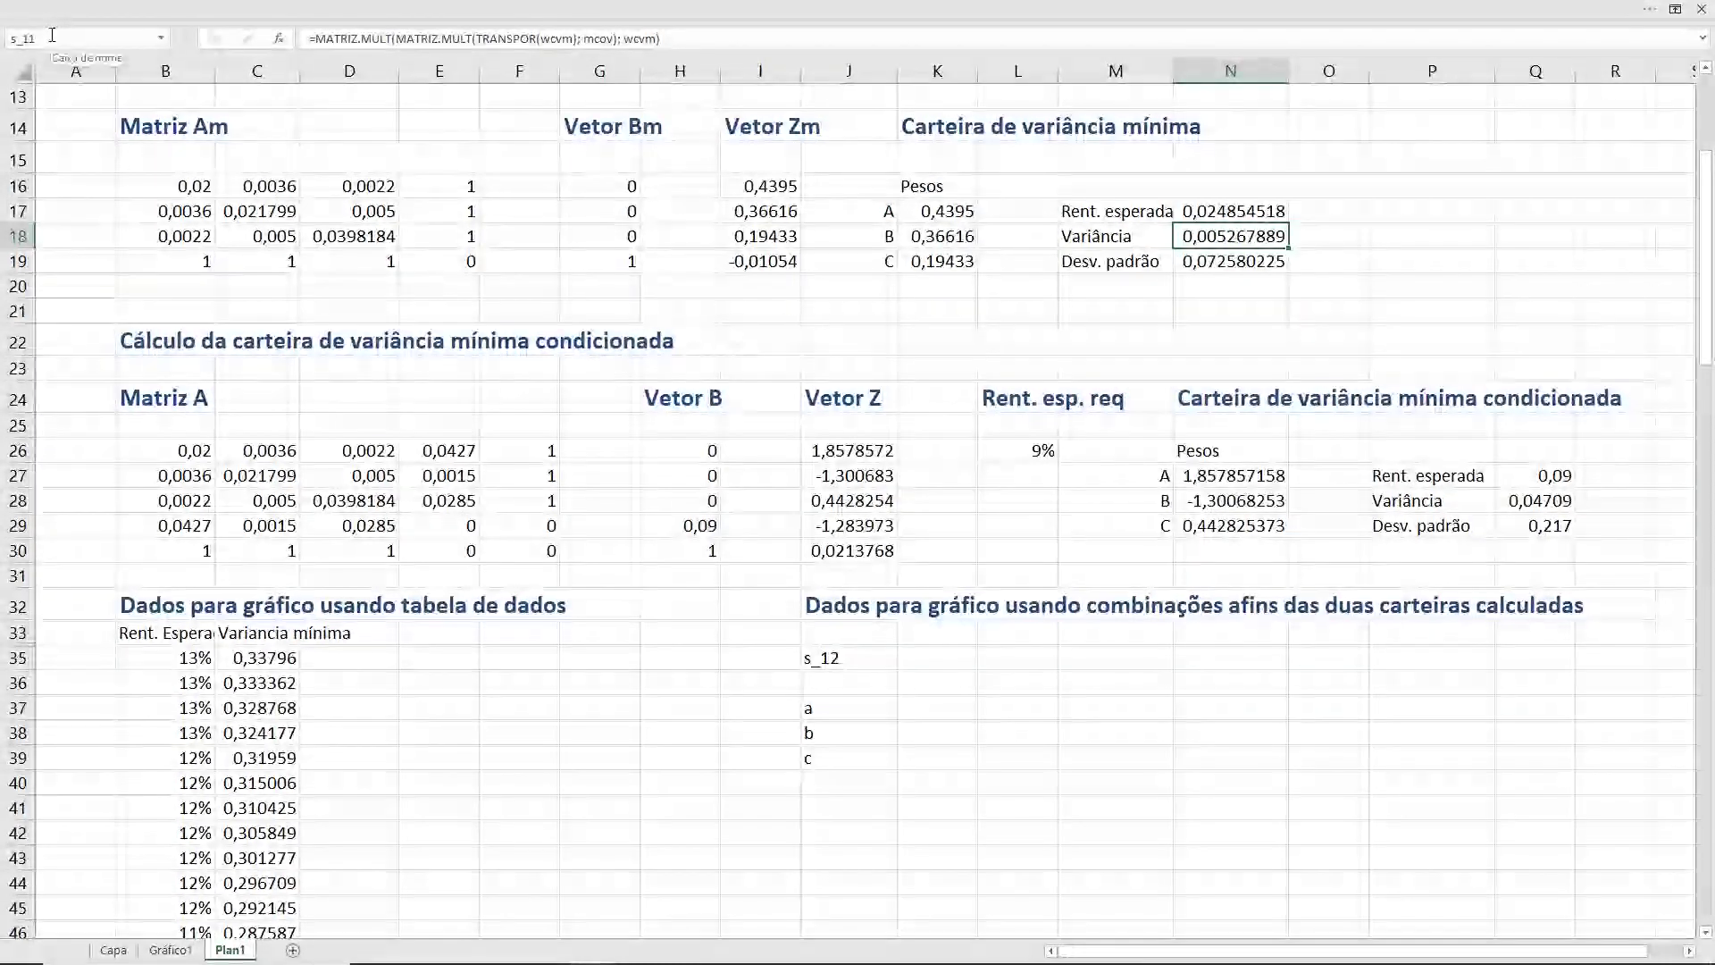
# - Name Q27 r_2 for the conditioned portfolio's return, then type s_22 as Q28's name
pyautogui.press('Down')
pyautogui.press('Down')
pyautogui.press('Down')
pyautogui.press('Down')
pyautogui.press('Down')
pyautogui.press('Down')
pyautogui.press('Down')
pyautogui.press('Down')
pyautogui.press('Down')
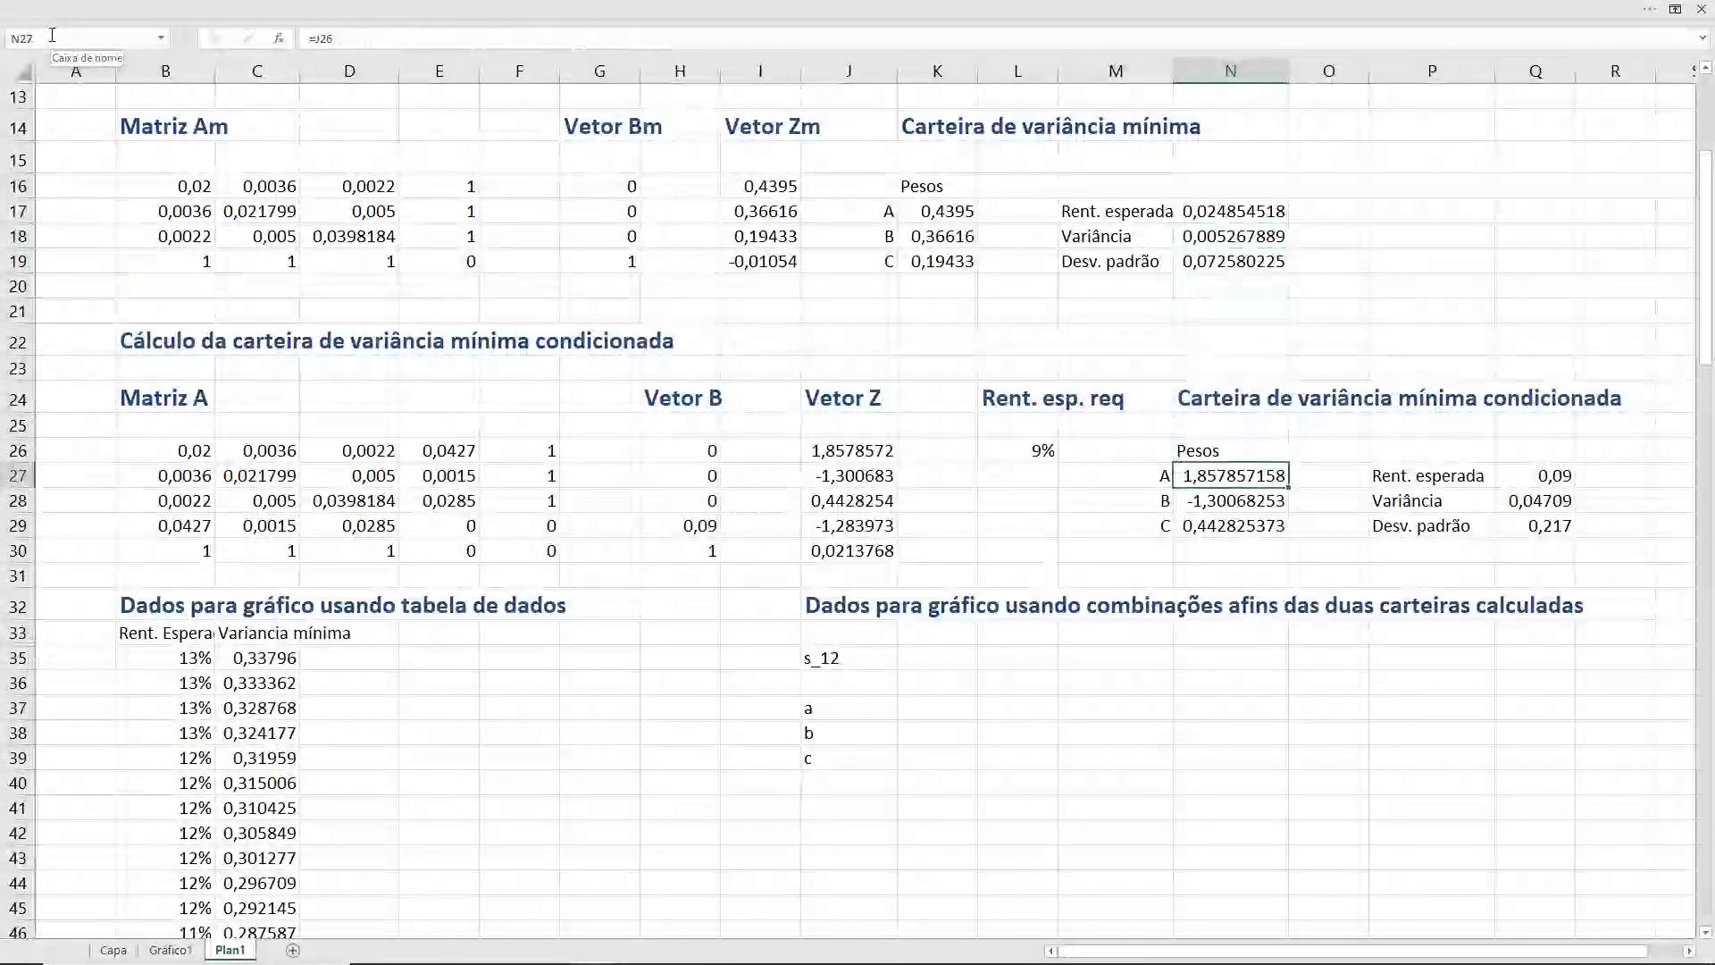
pyautogui.press('Right')
pyautogui.press('Right')
pyautogui.press('Right')
pyautogui.click(52, 35)
pyautogui.write('s_1')
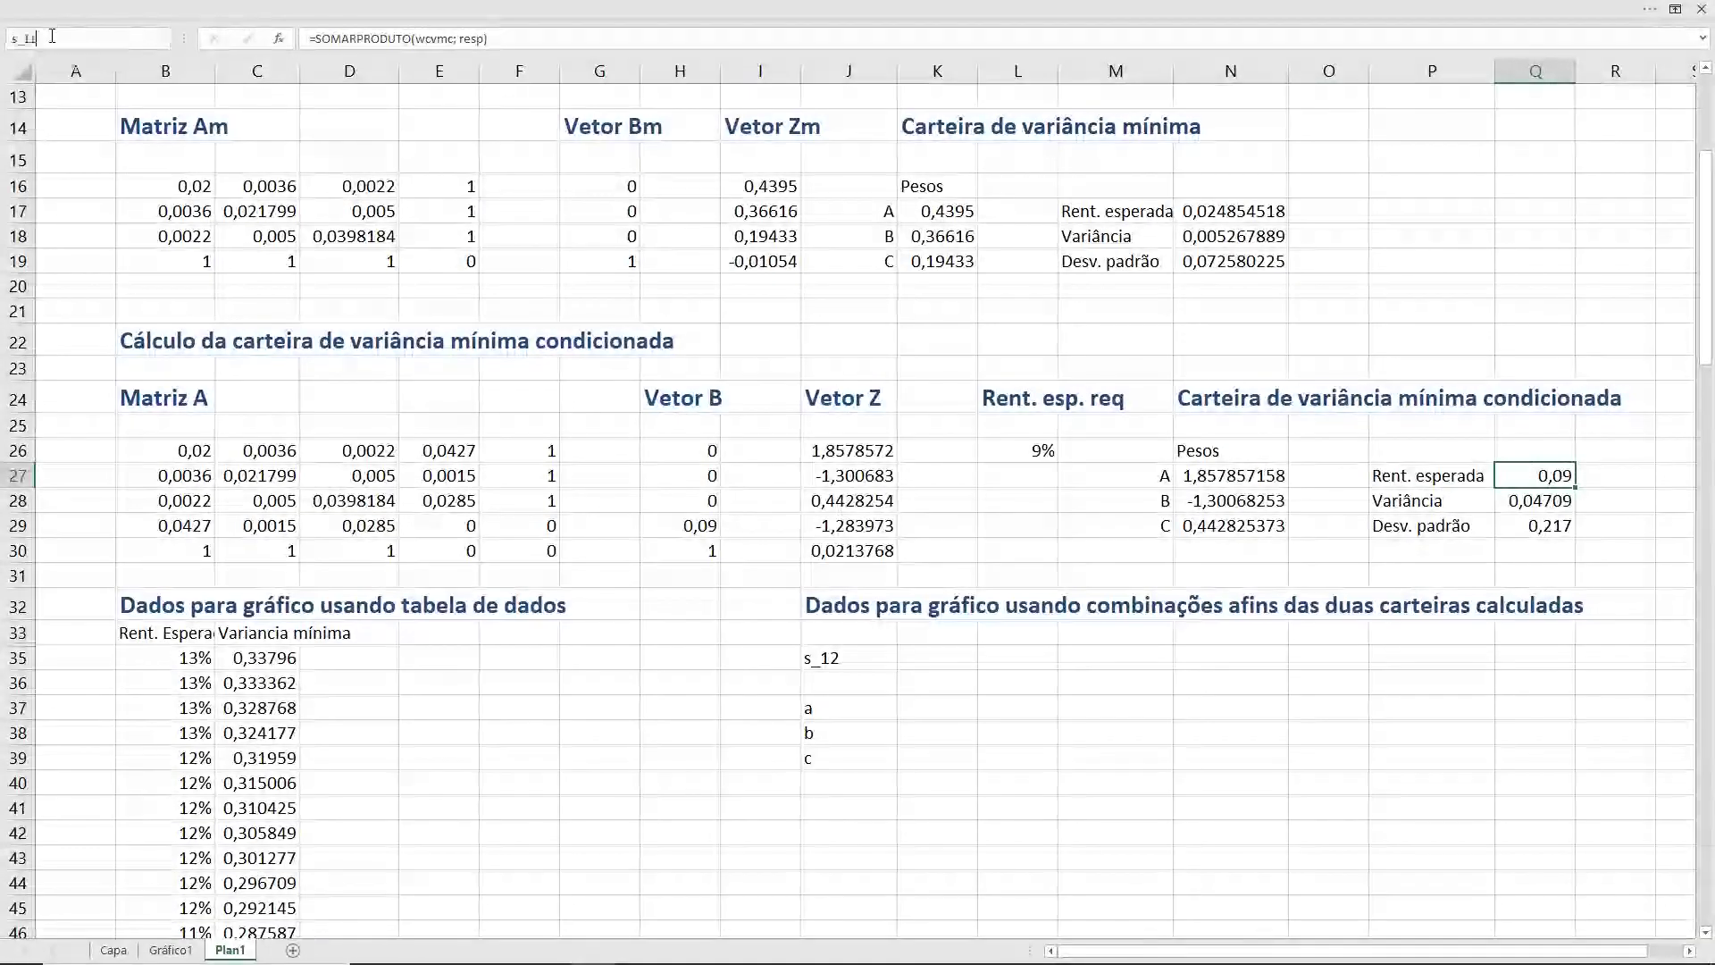
pyautogui.press('BackSpace')
pyautogui.press('BackSpace')
pyautogui.press('BackSpace')
pyautogui.write('r_')
pyautogui.write('2')
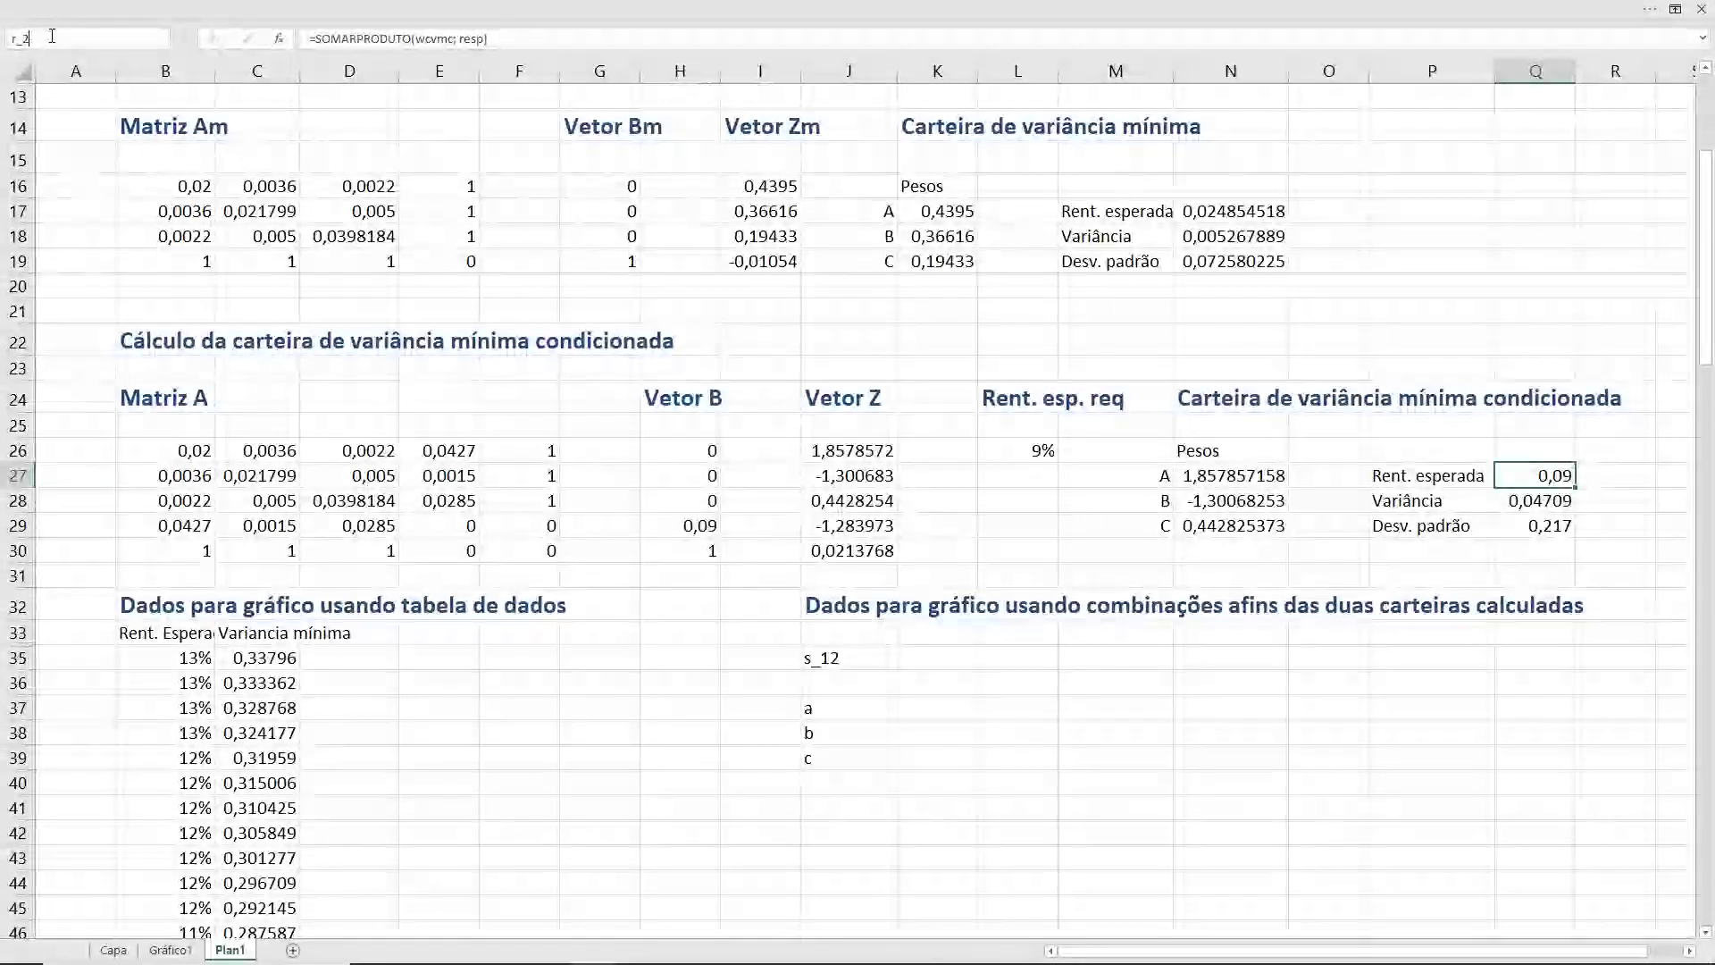
pyautogui.press('Return')
pyautogui.press('Down')
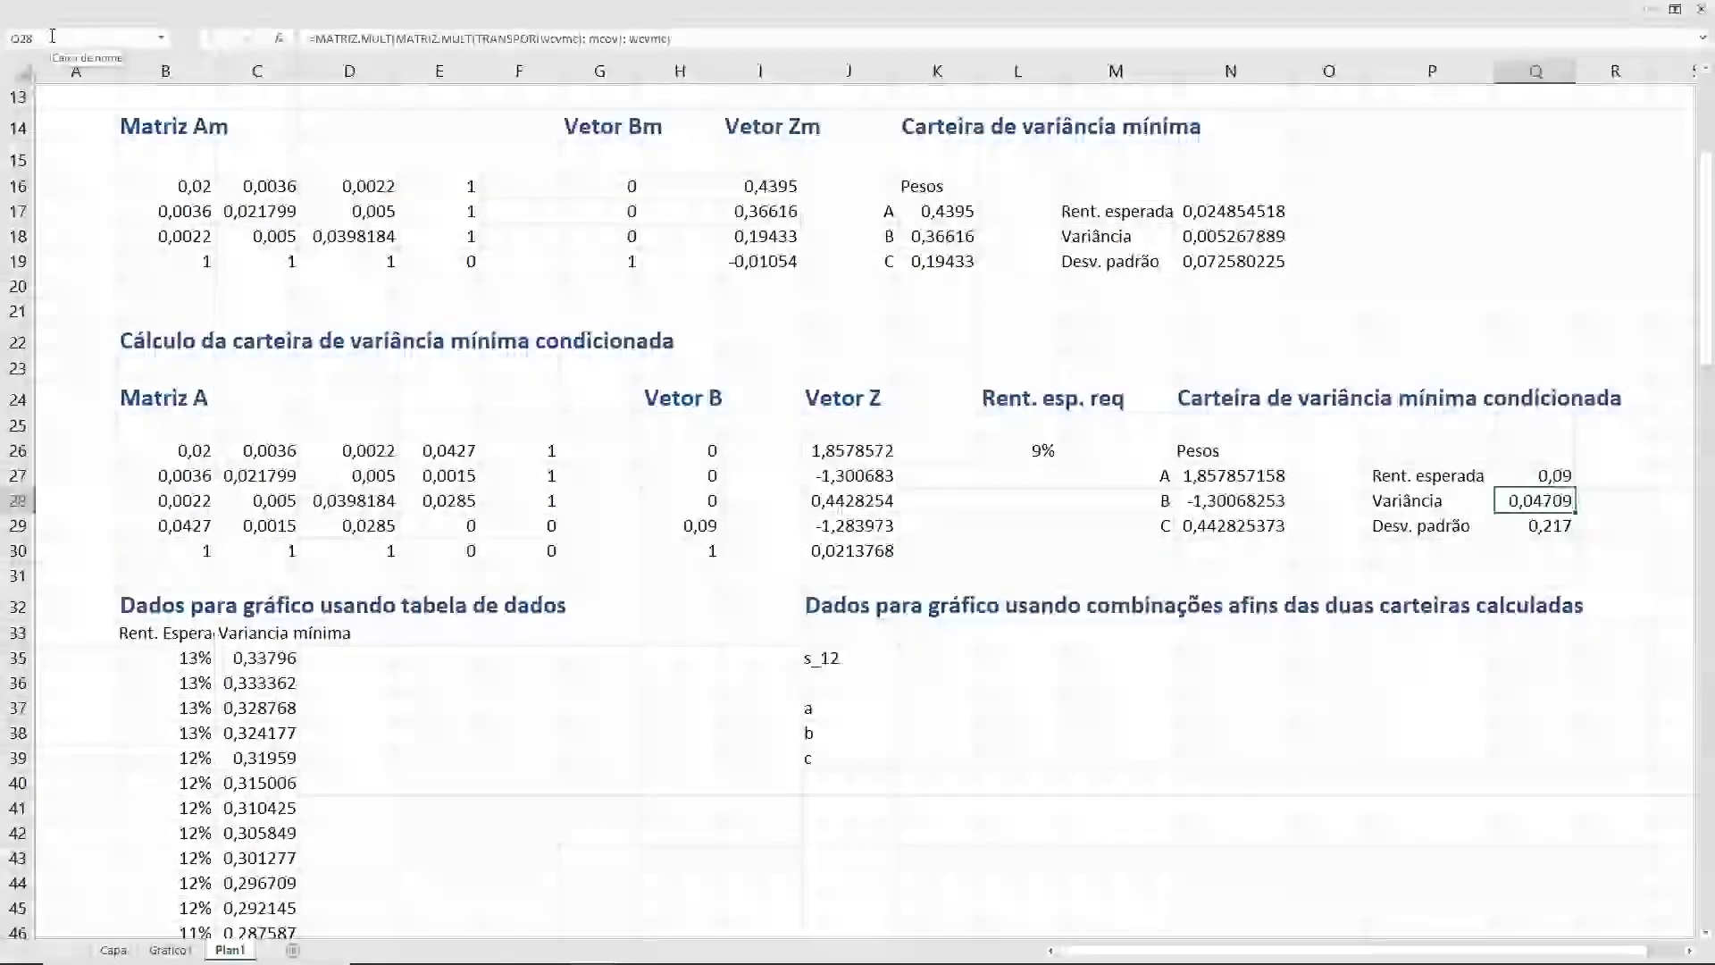
pyautogui.click(53, 35)
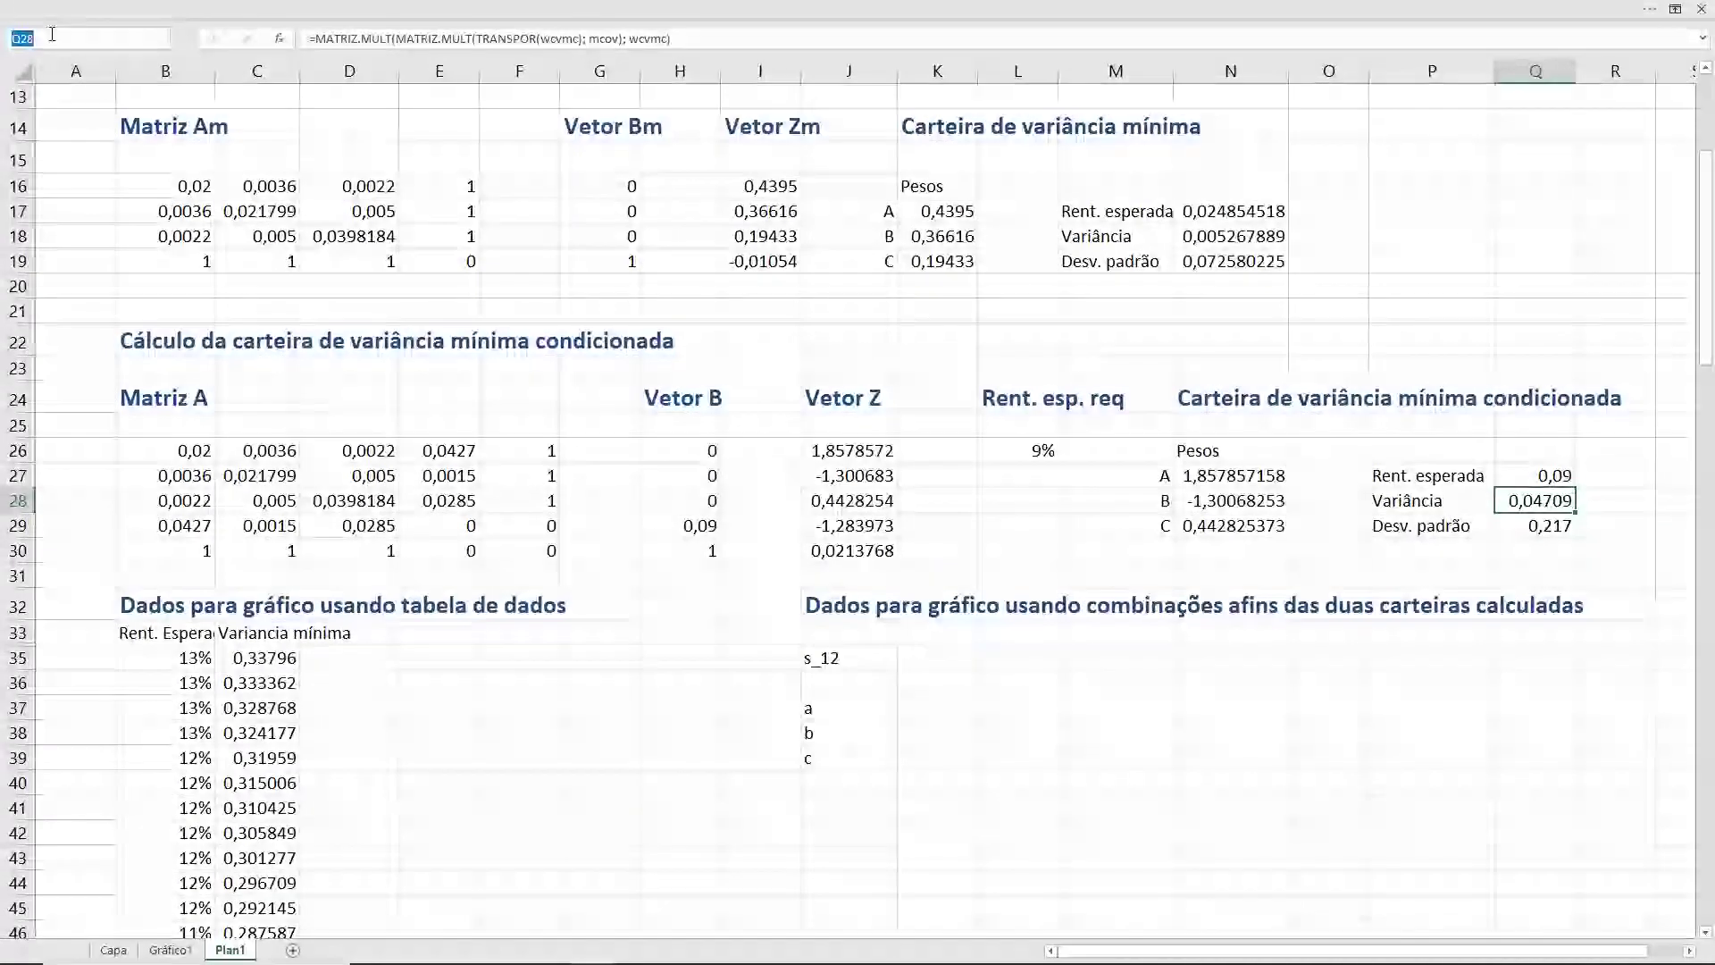
pyautogui.write('s')
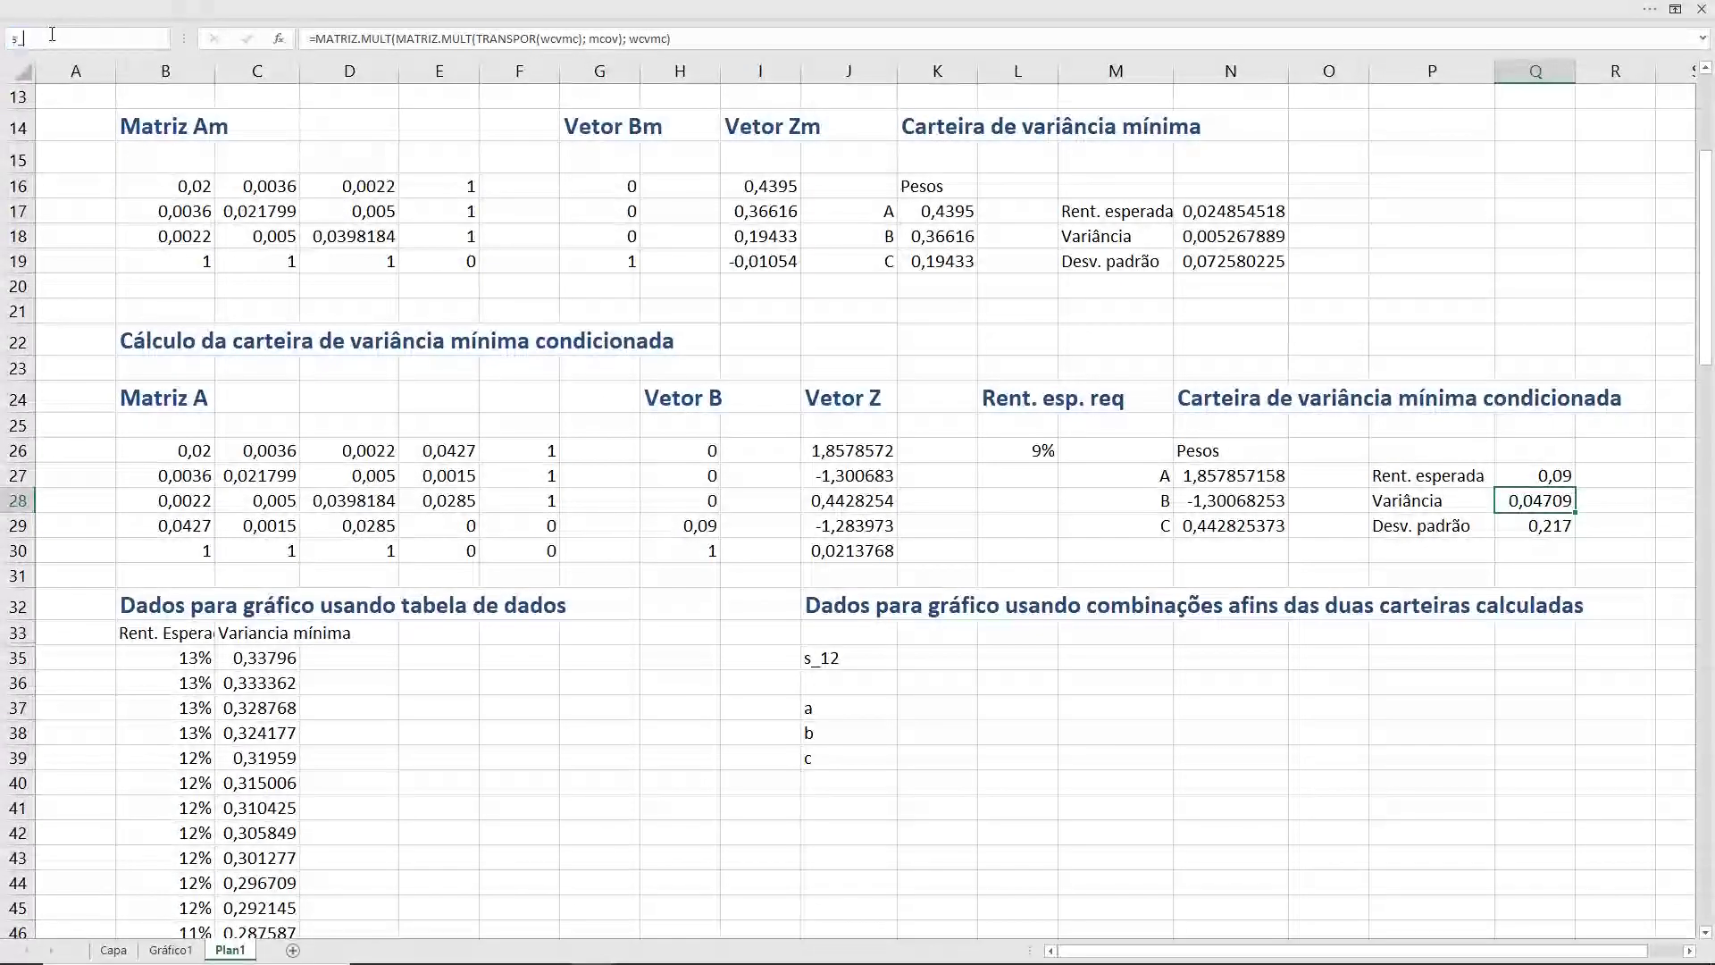
pyautogui.write('_22')
# - Confirm s_22 as the name of Q28, then come back to the spreadsheet from the slide
pyautogui.press('Return')
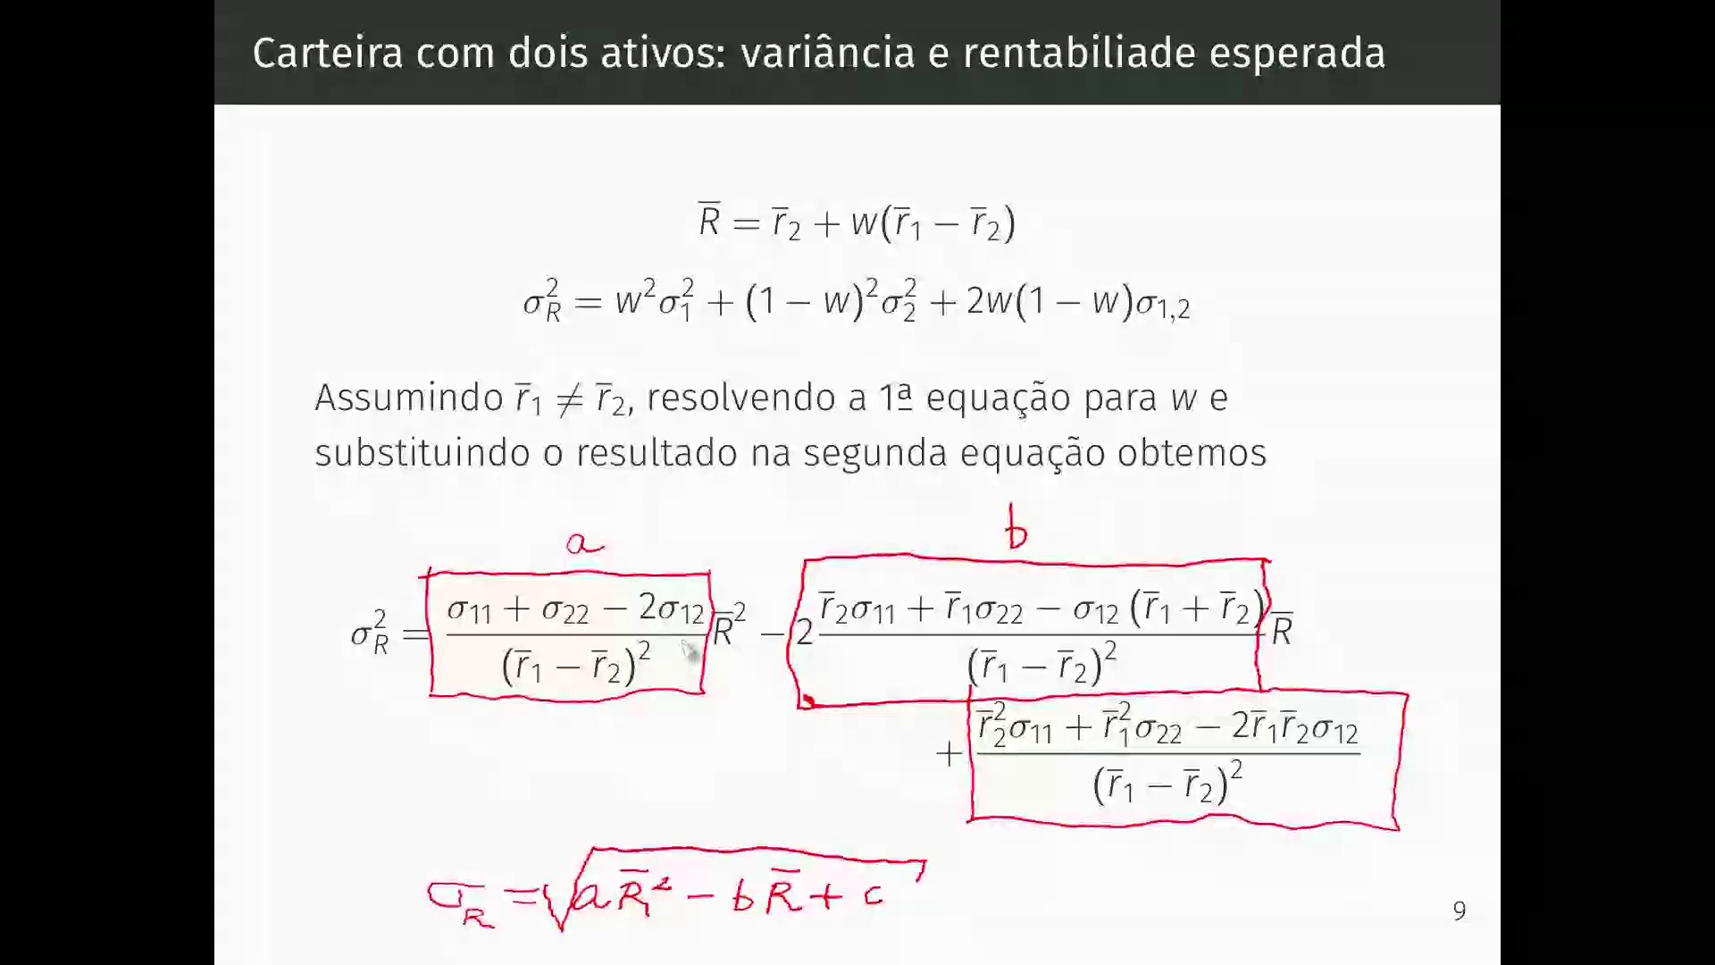
pyautogui.hotkey('alt', 'Tab')
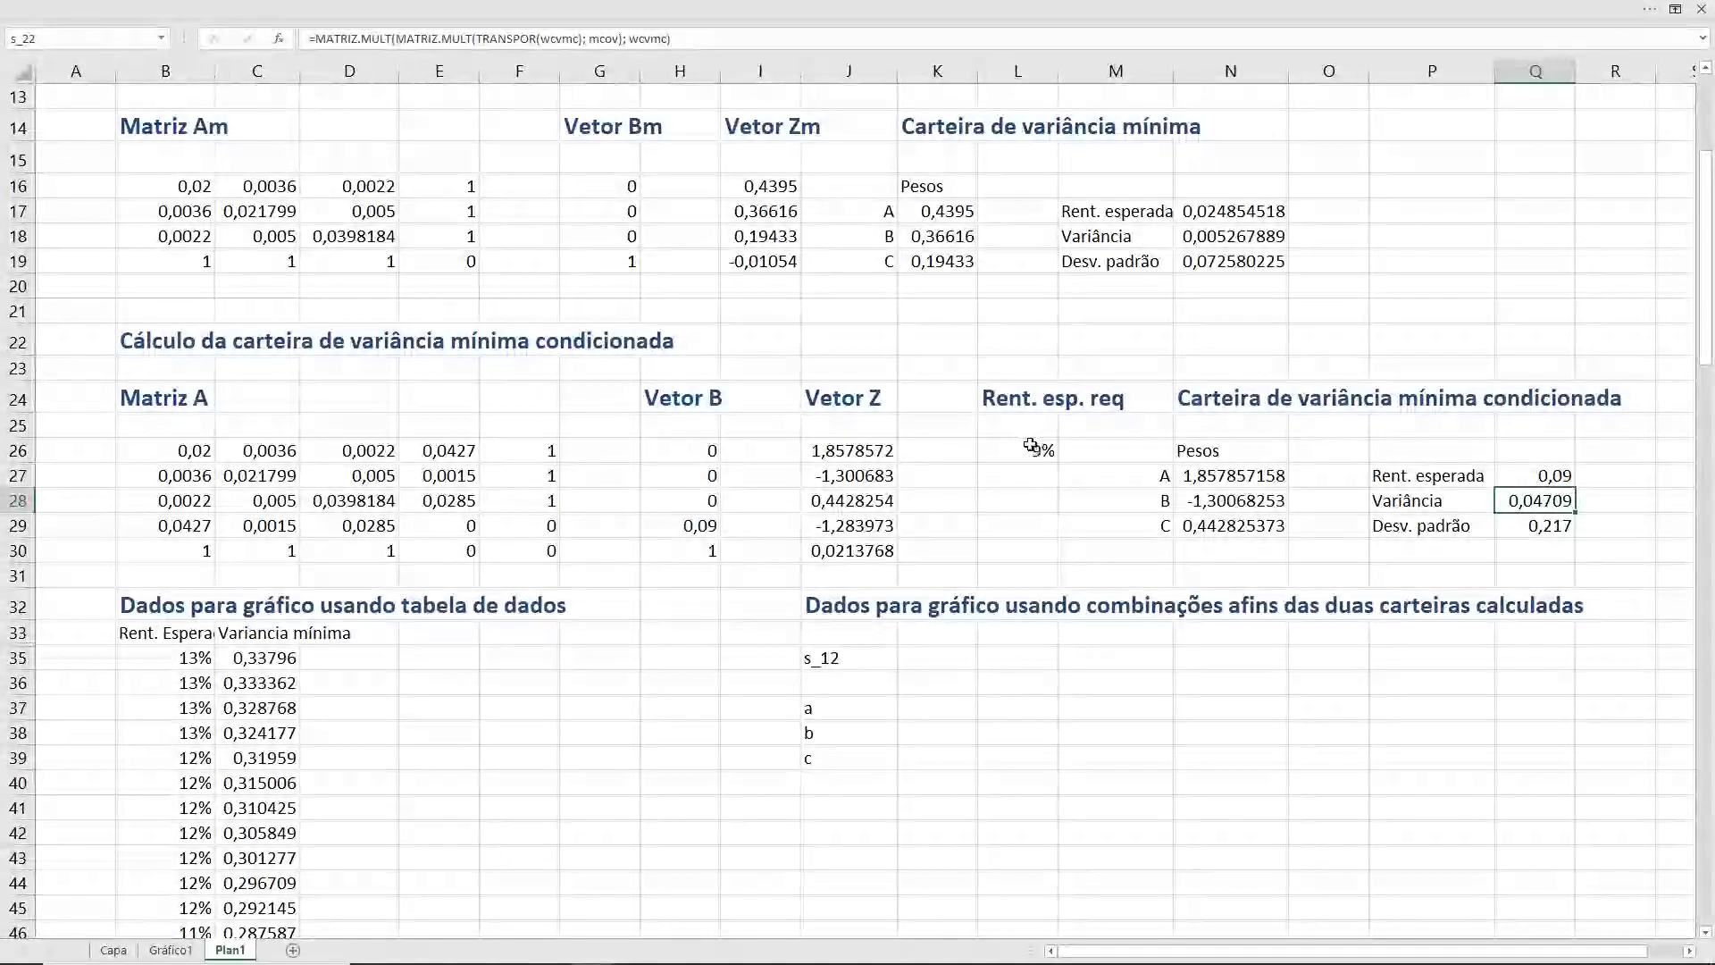
# - Type =MATRIZ.MULT(MATRIZ.MULT(TRANSPOR(wcvm); mcov); wcvmc) into K35 for the two portfolios' covariance
pyautogui.click(927, 661)
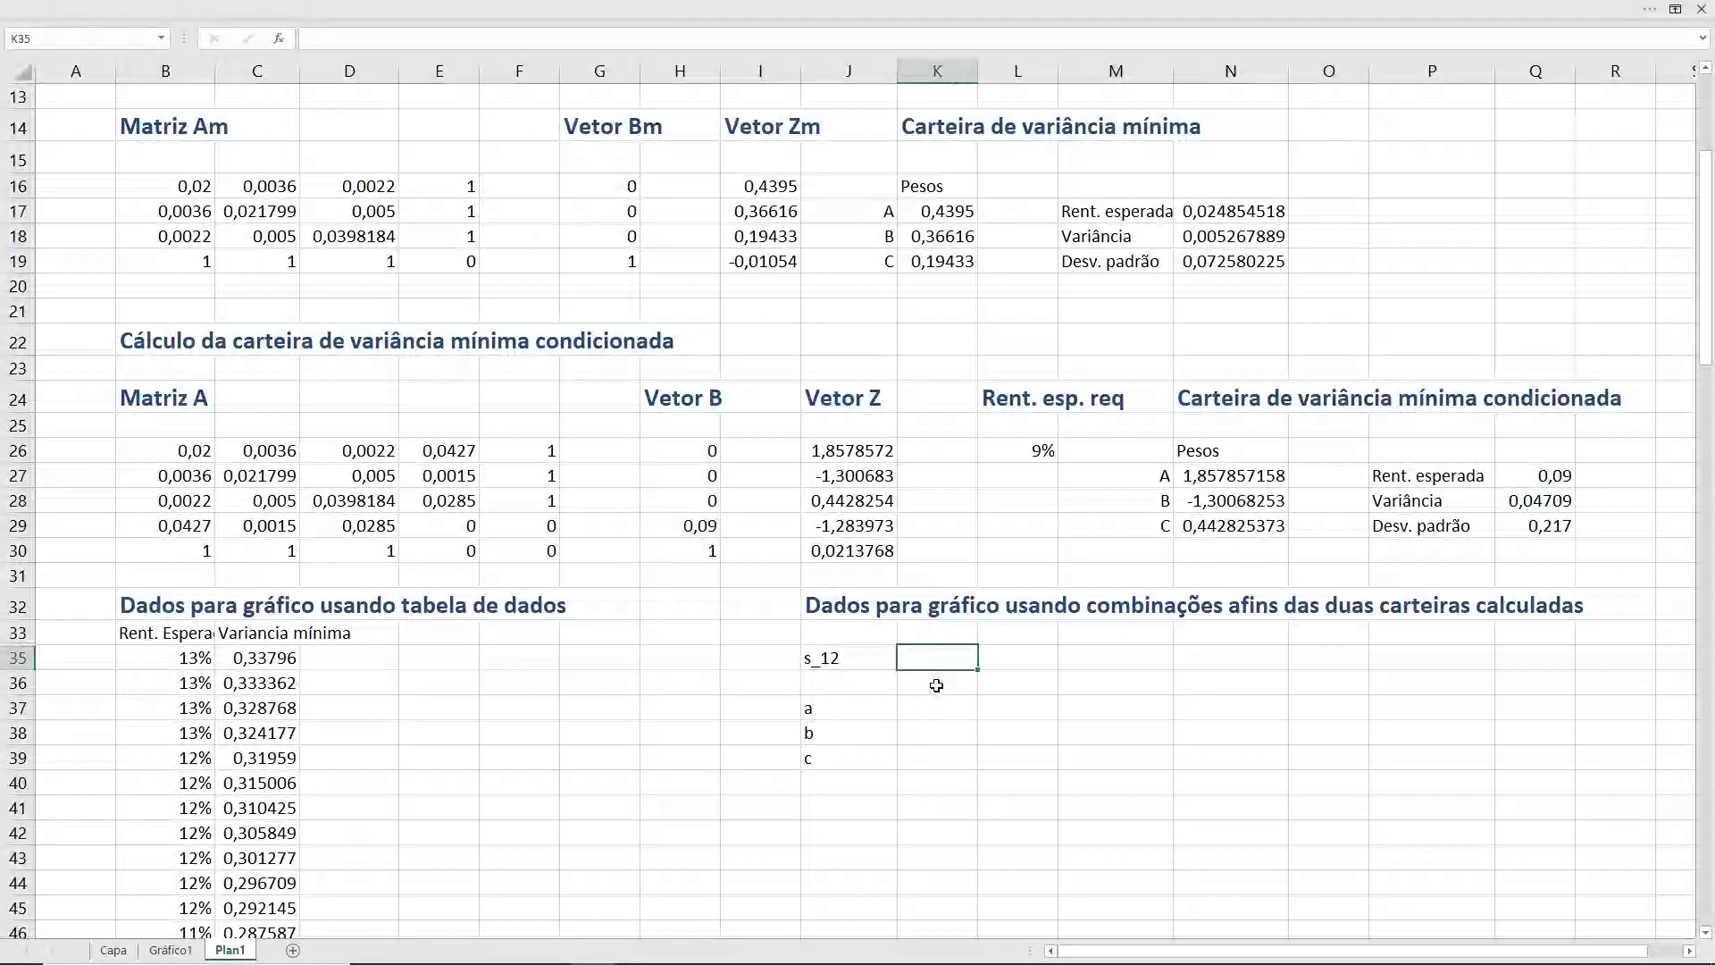
pyautogui.write('=')
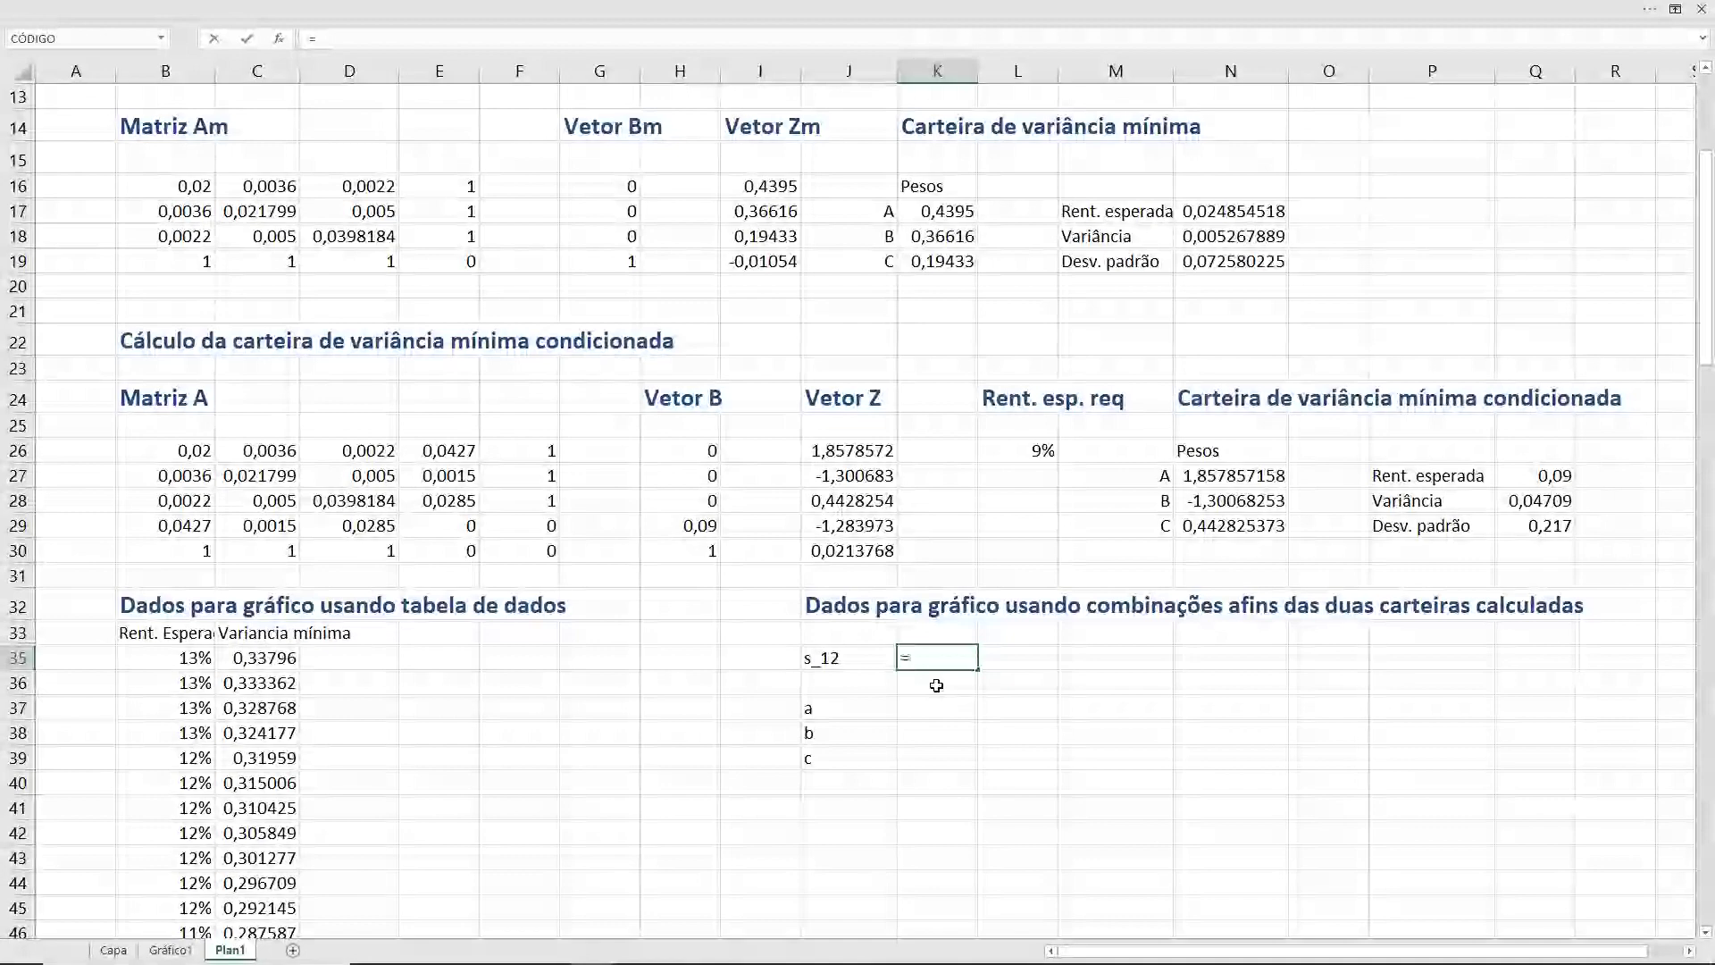
pyautogui.write('matr')
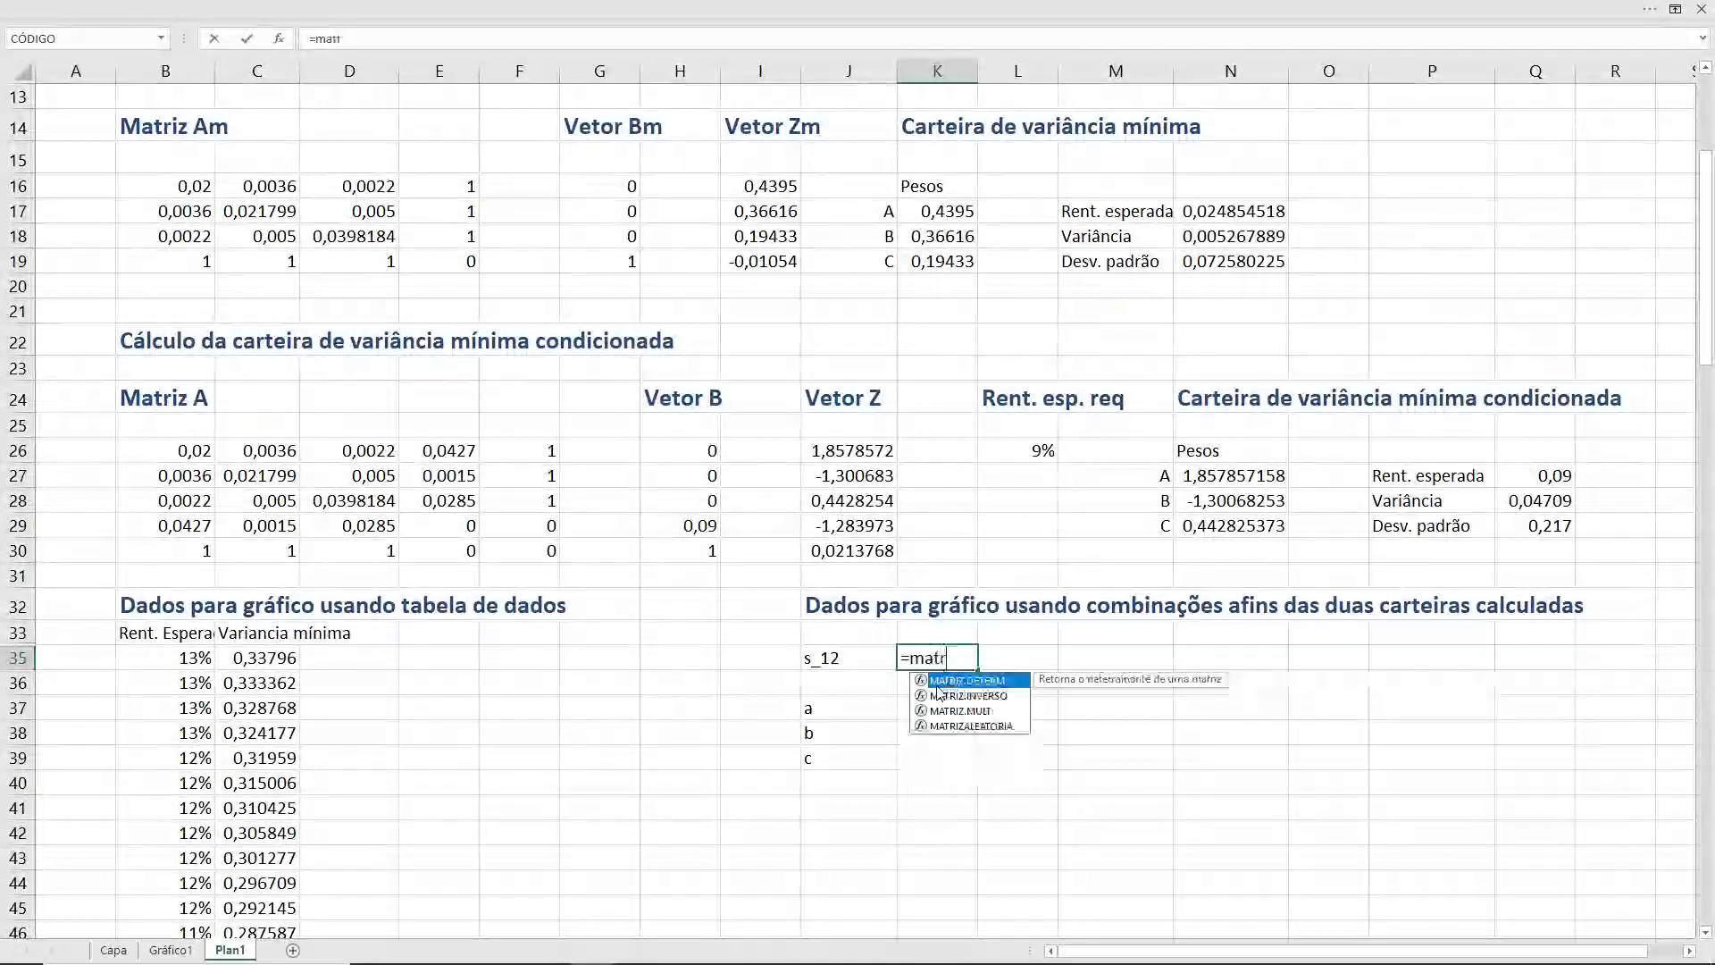
pyautogui.press('Down')
pyautogui.press('Down')
pyautogui.press('Tab')
pyautogui.write('m')
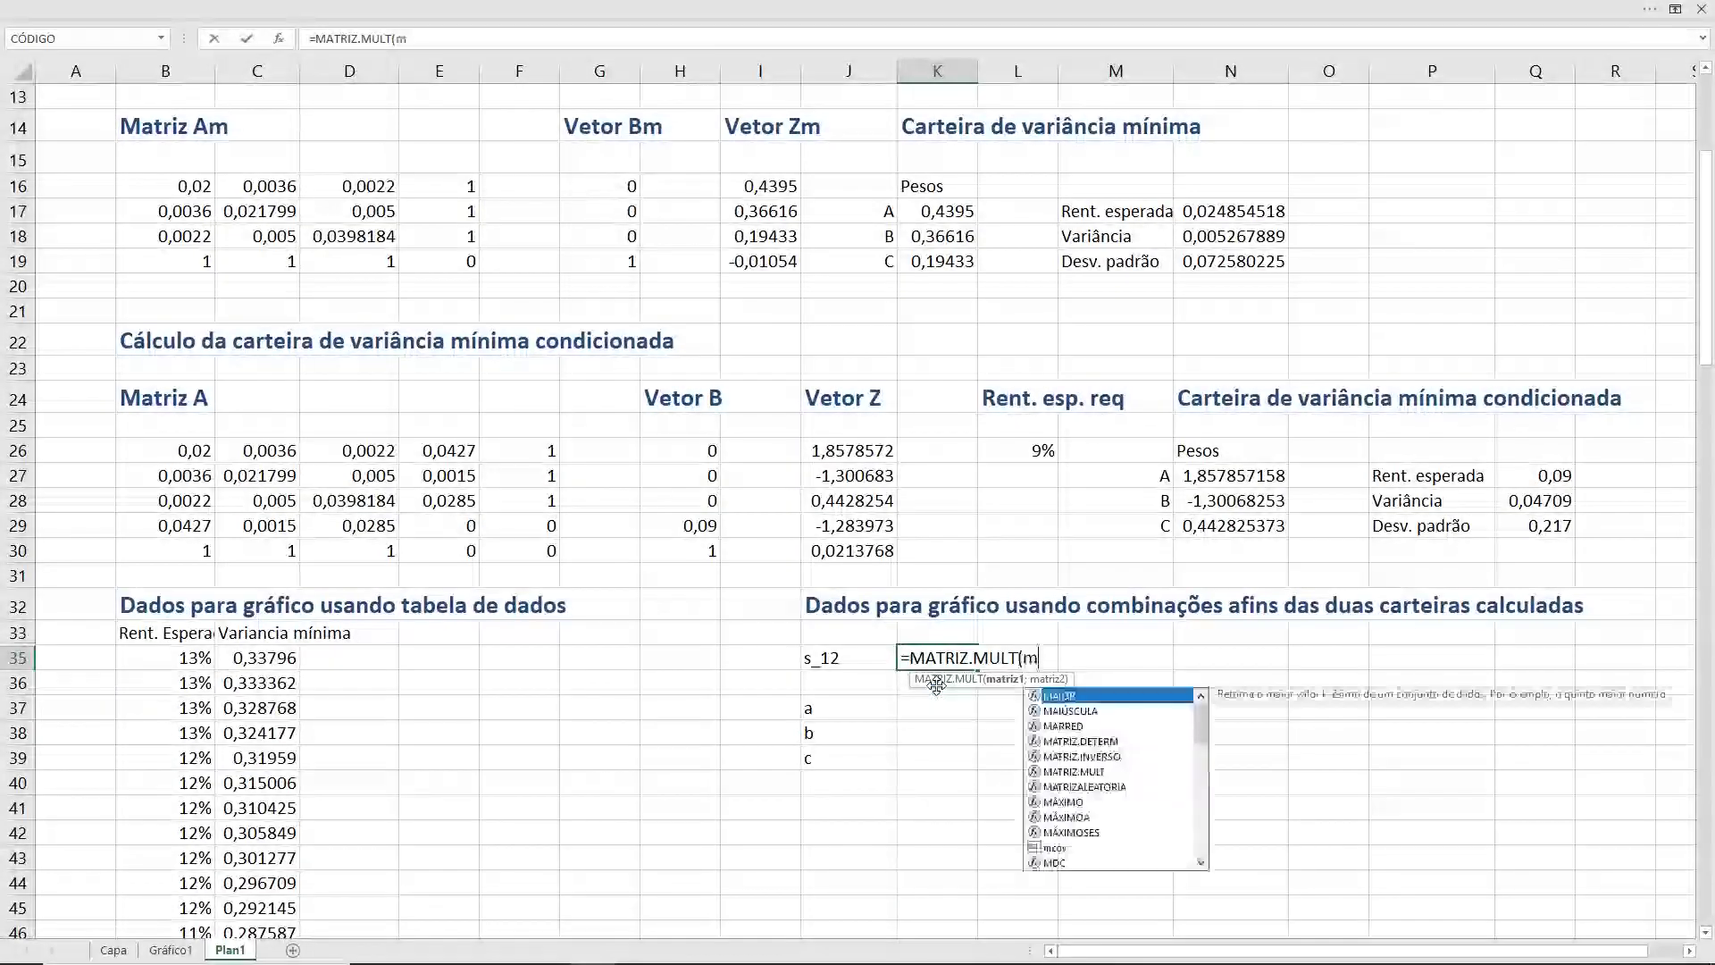
pyautogui.write('atr')
pyautogui.press('Down')
pyautogui.press('Down')
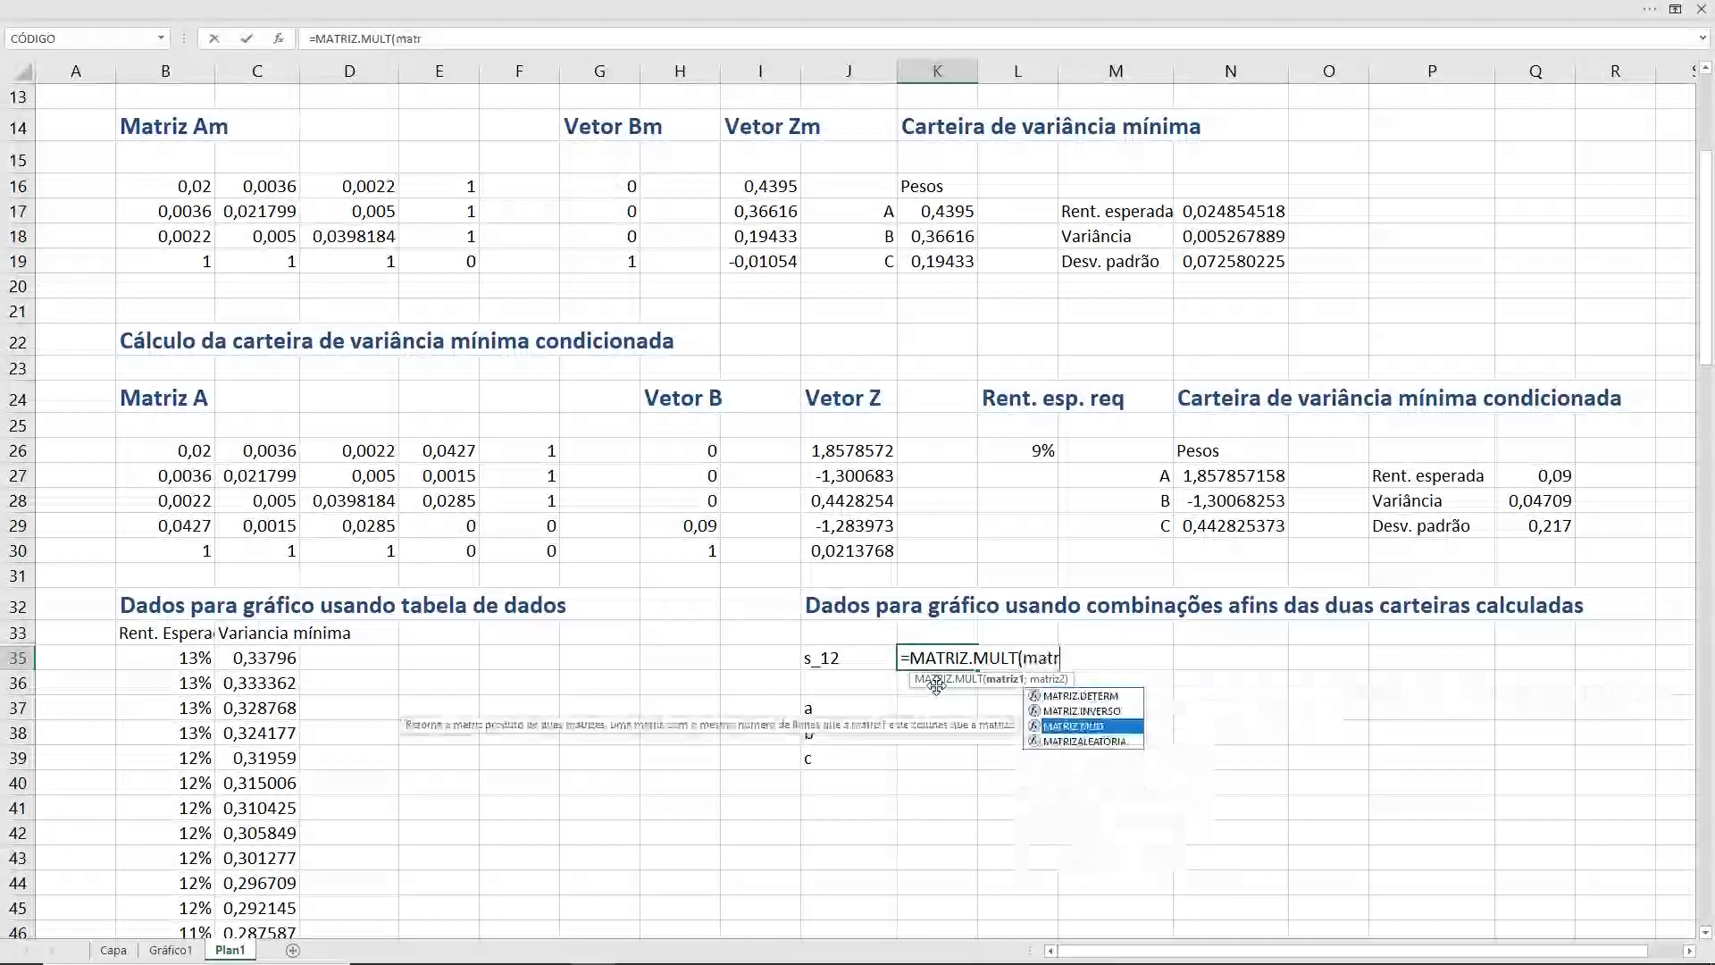
pyautogui.press('Tab')
pyautogui.write('tra')
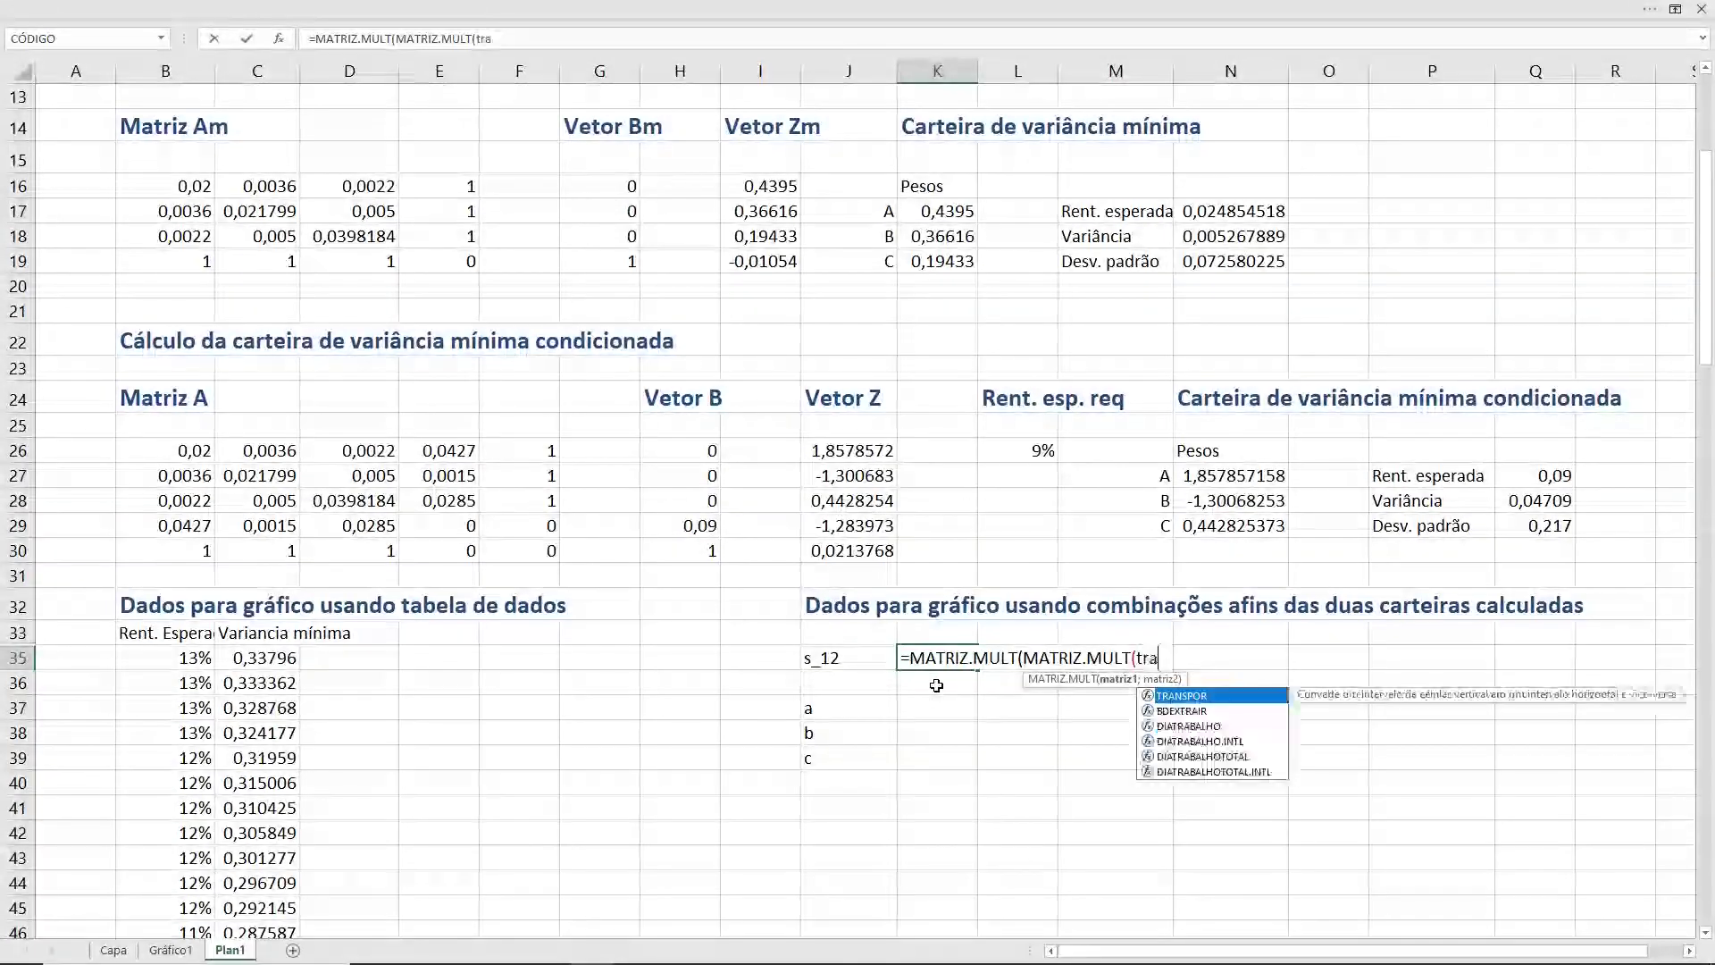
pyautogui.press('Tab')
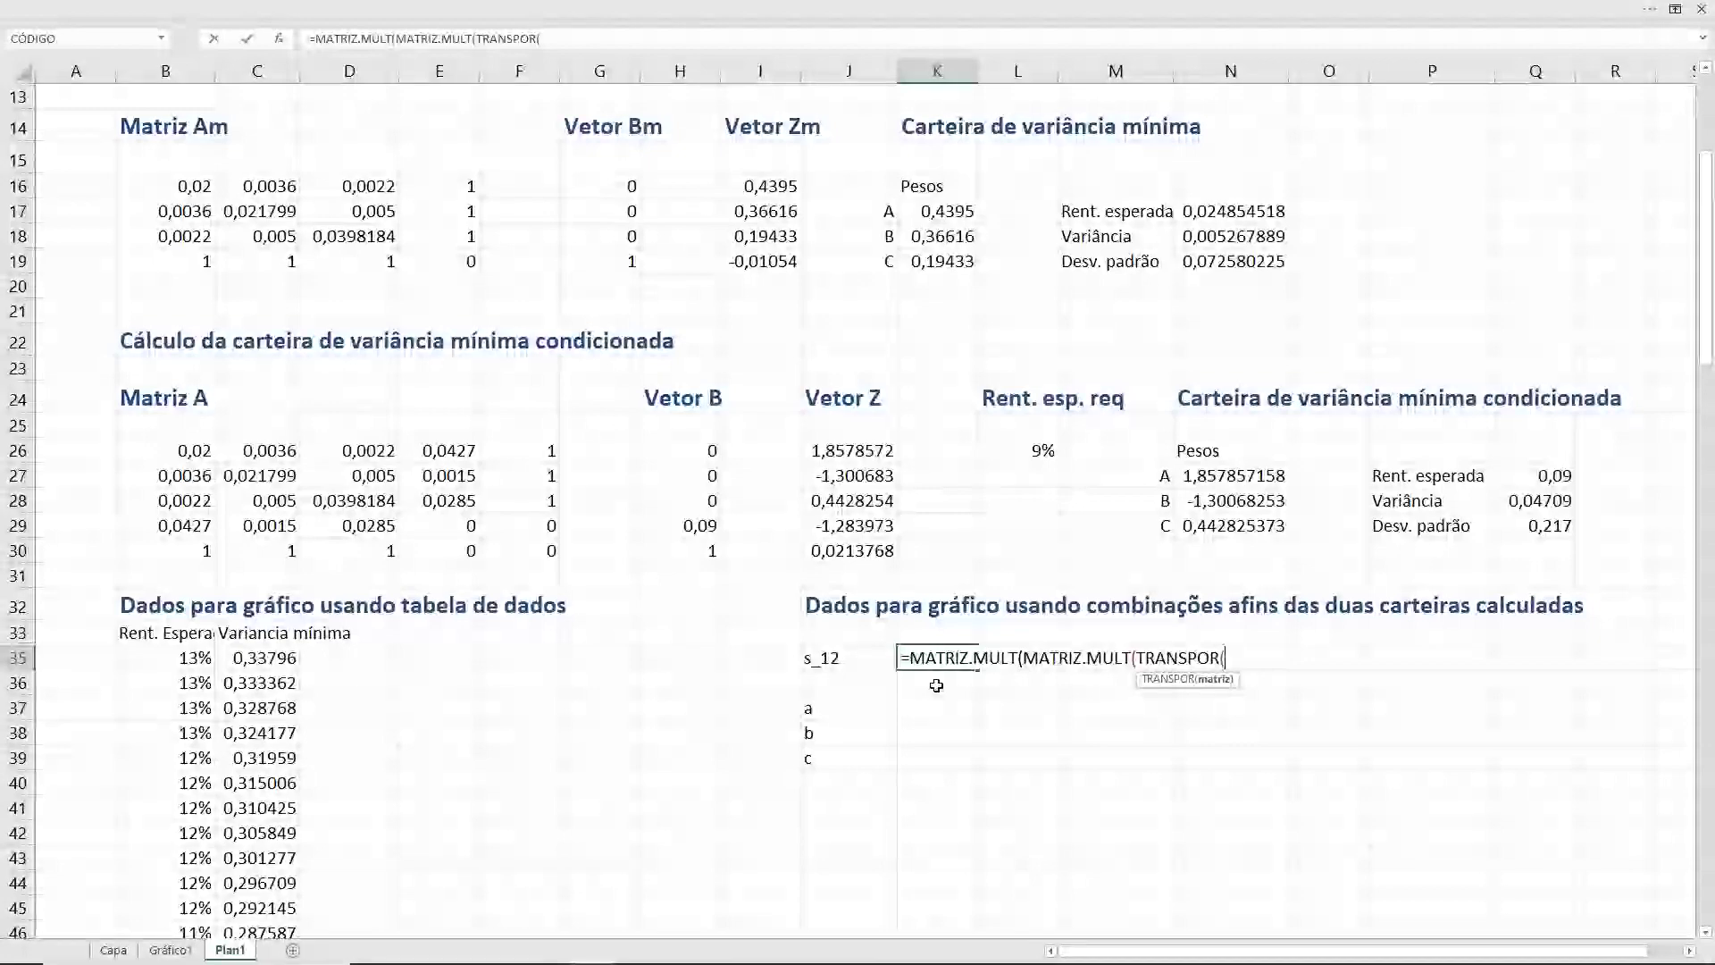
pyautogui.write('wc')
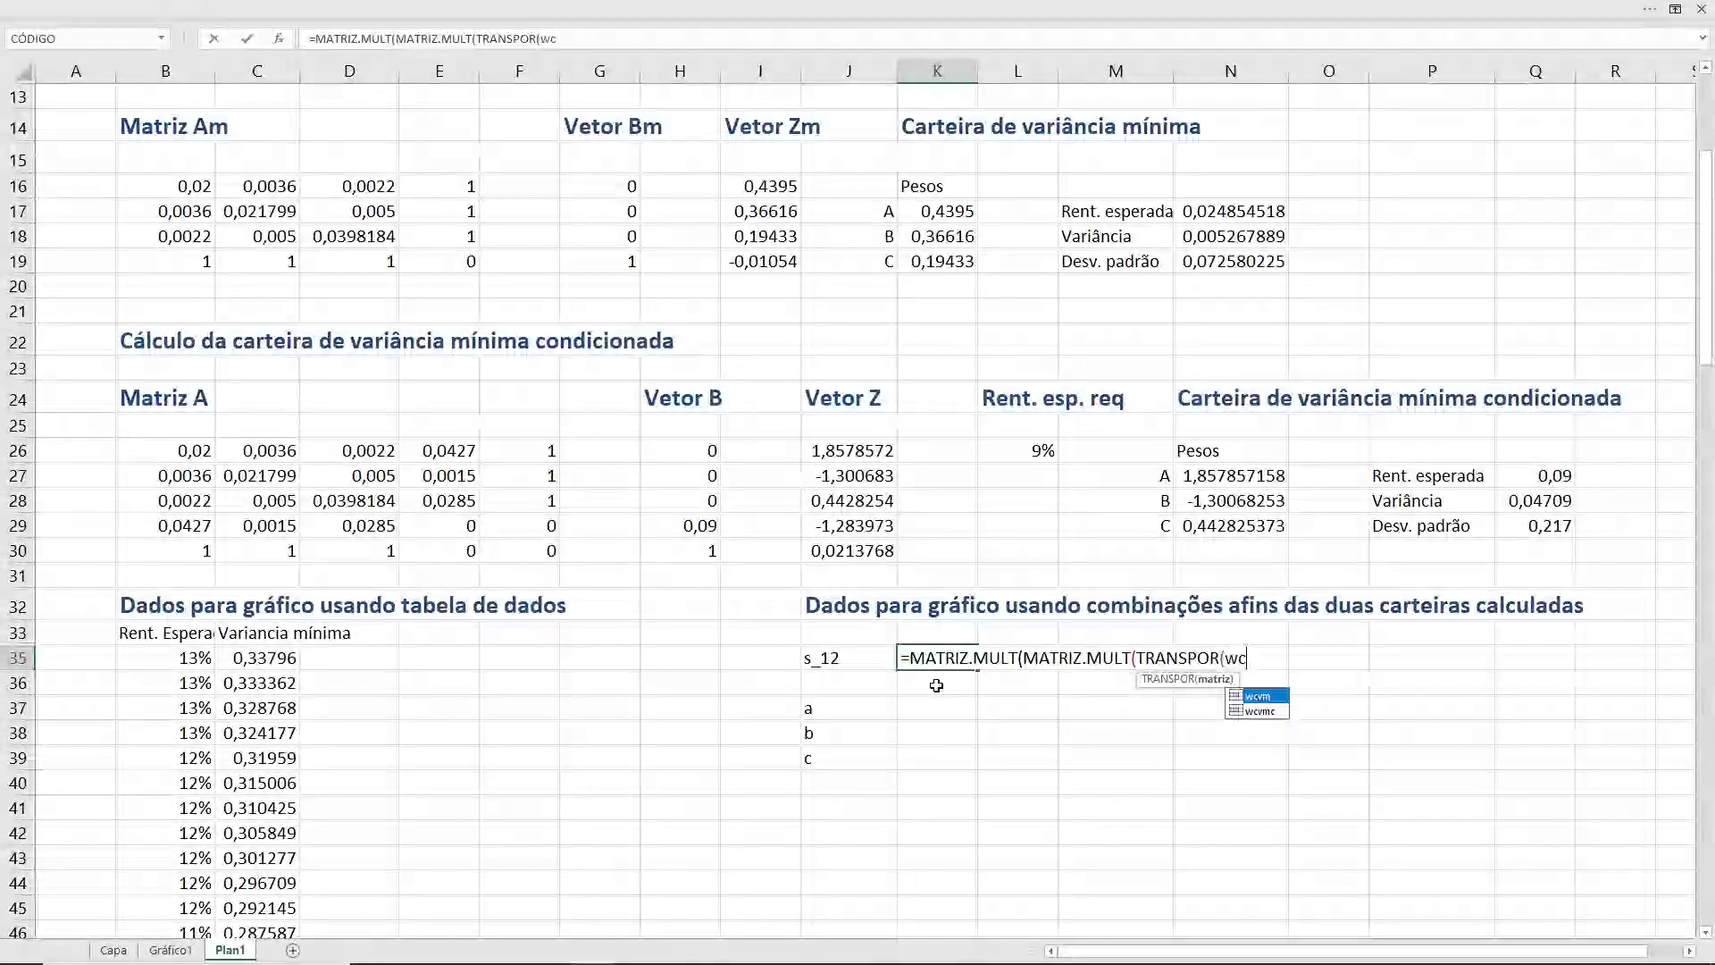
pyautogui.write('vm')
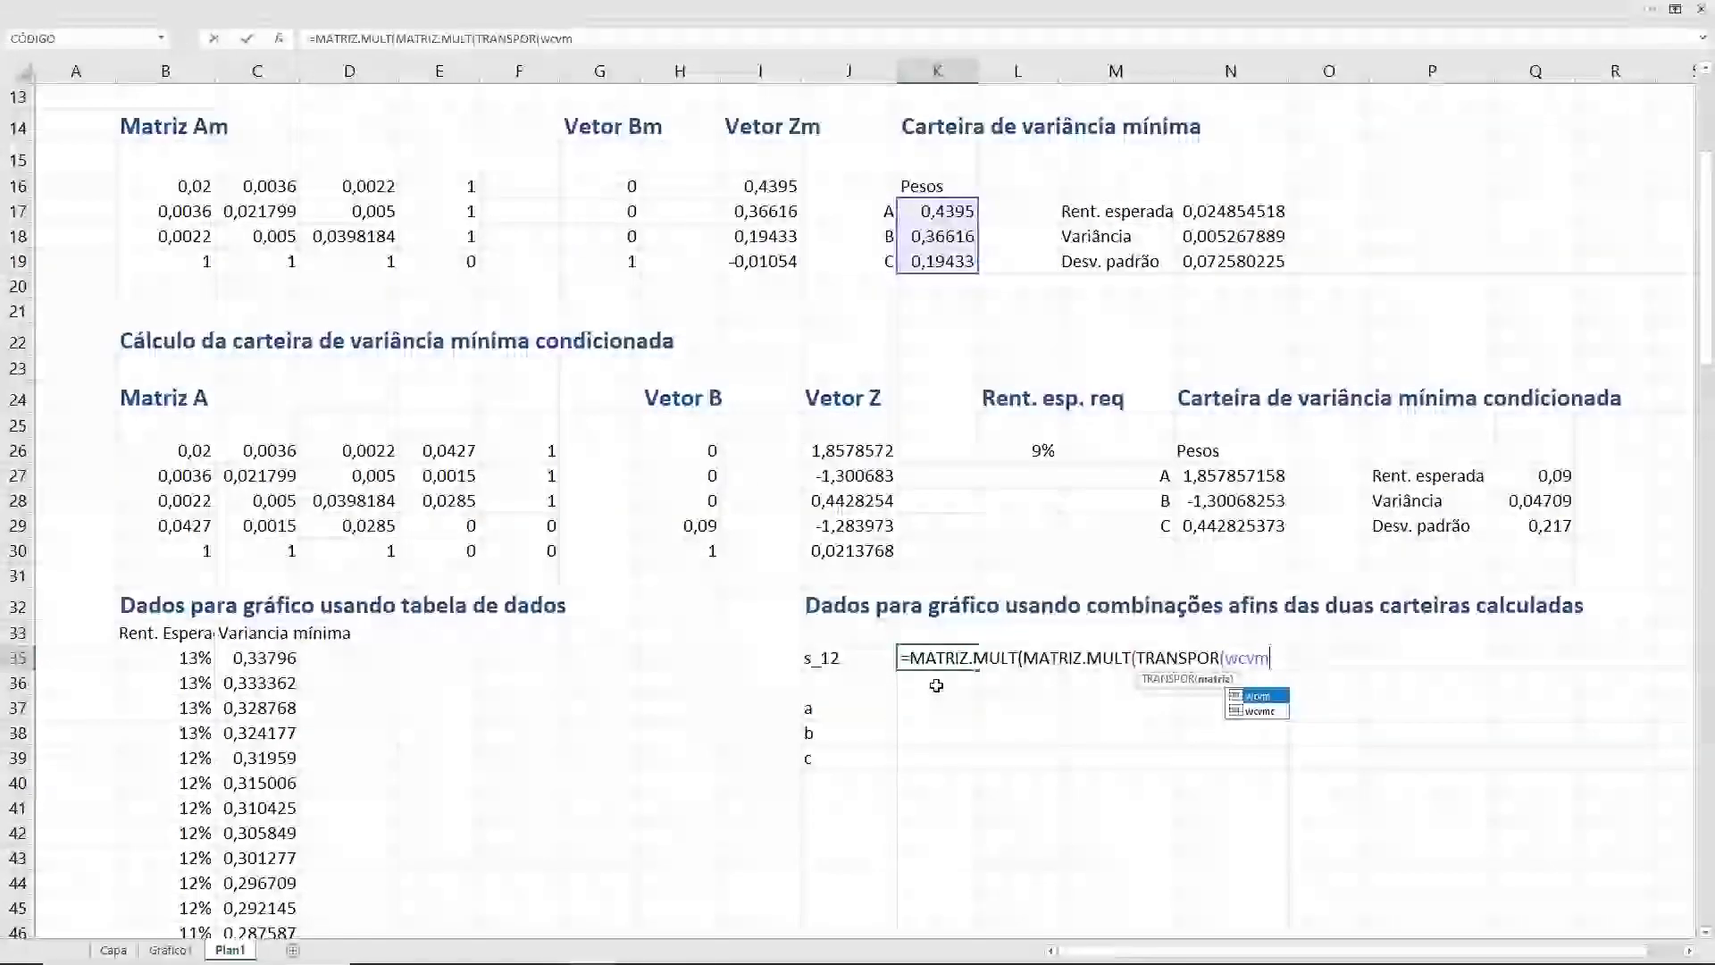
pyautogui.write('); ')
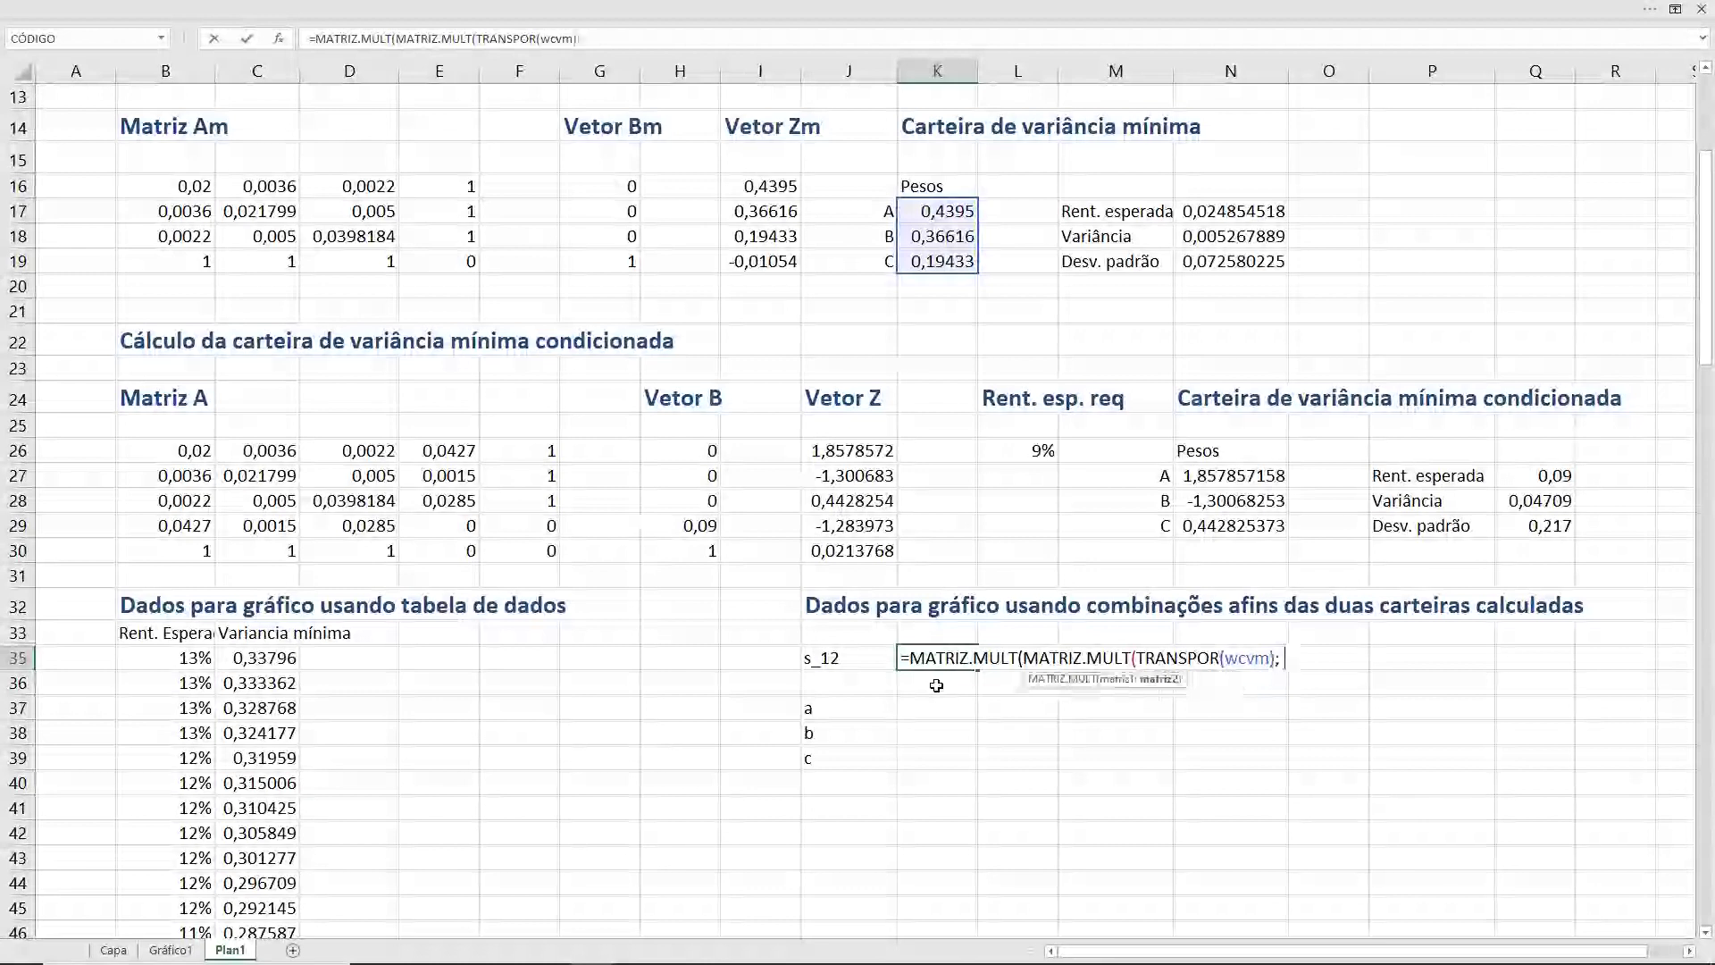
pyautogui.write('mcov')
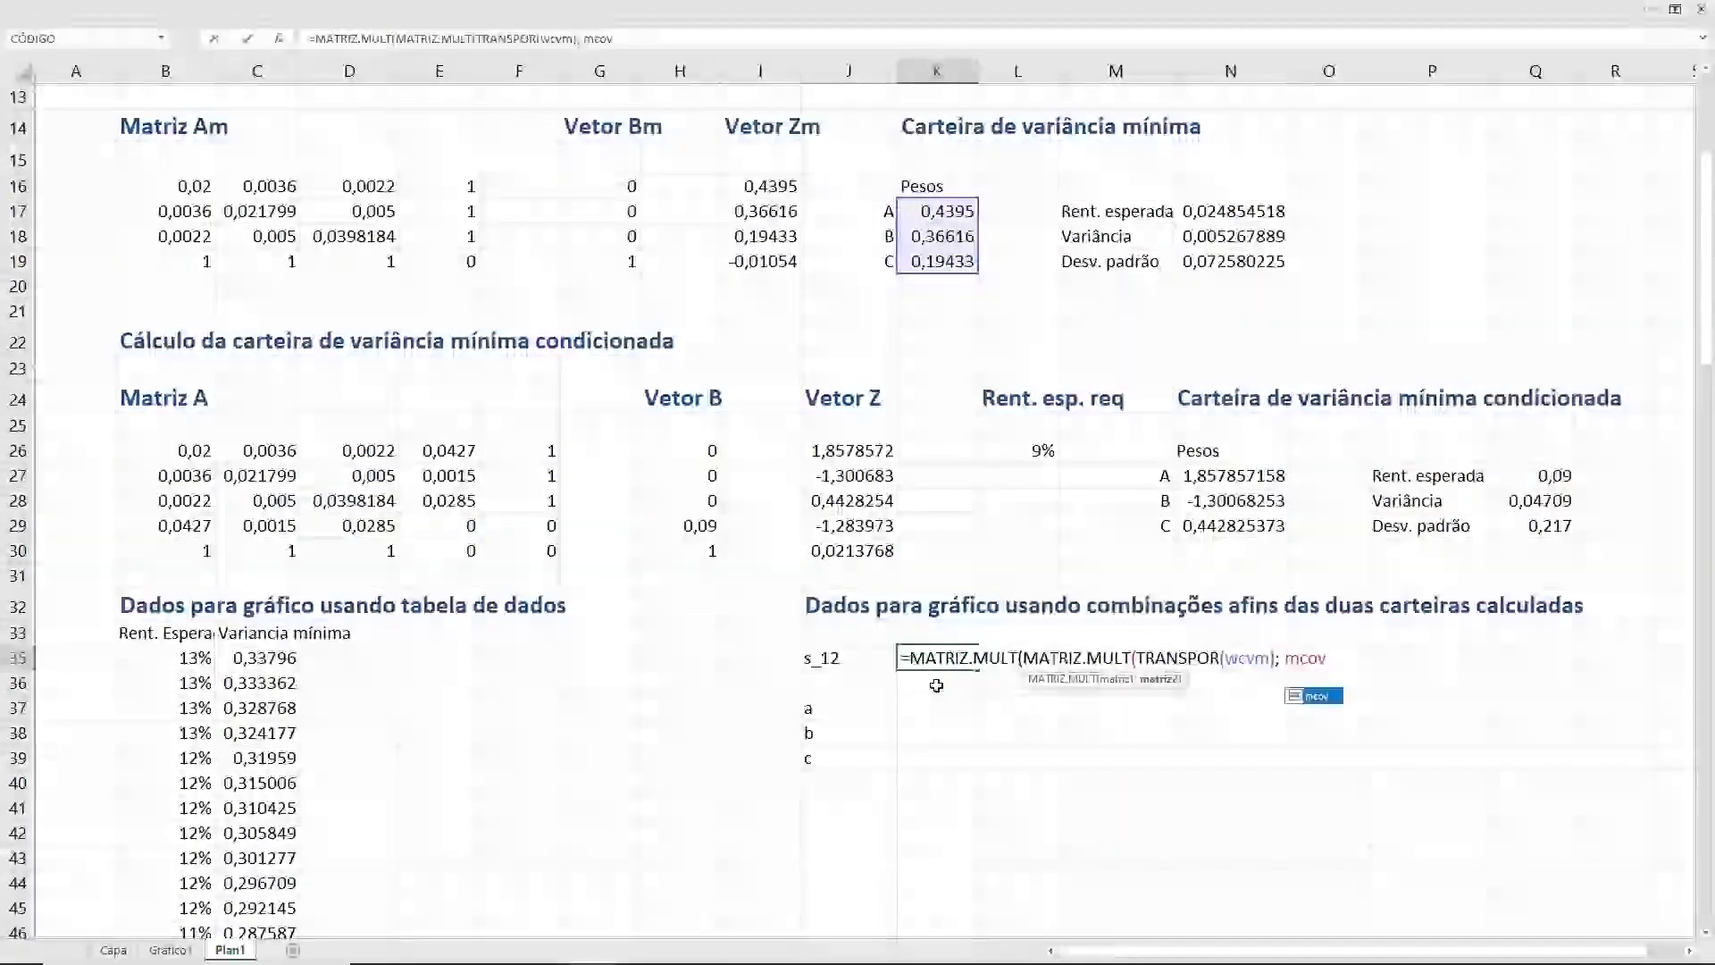
pyautogui.write('); ')
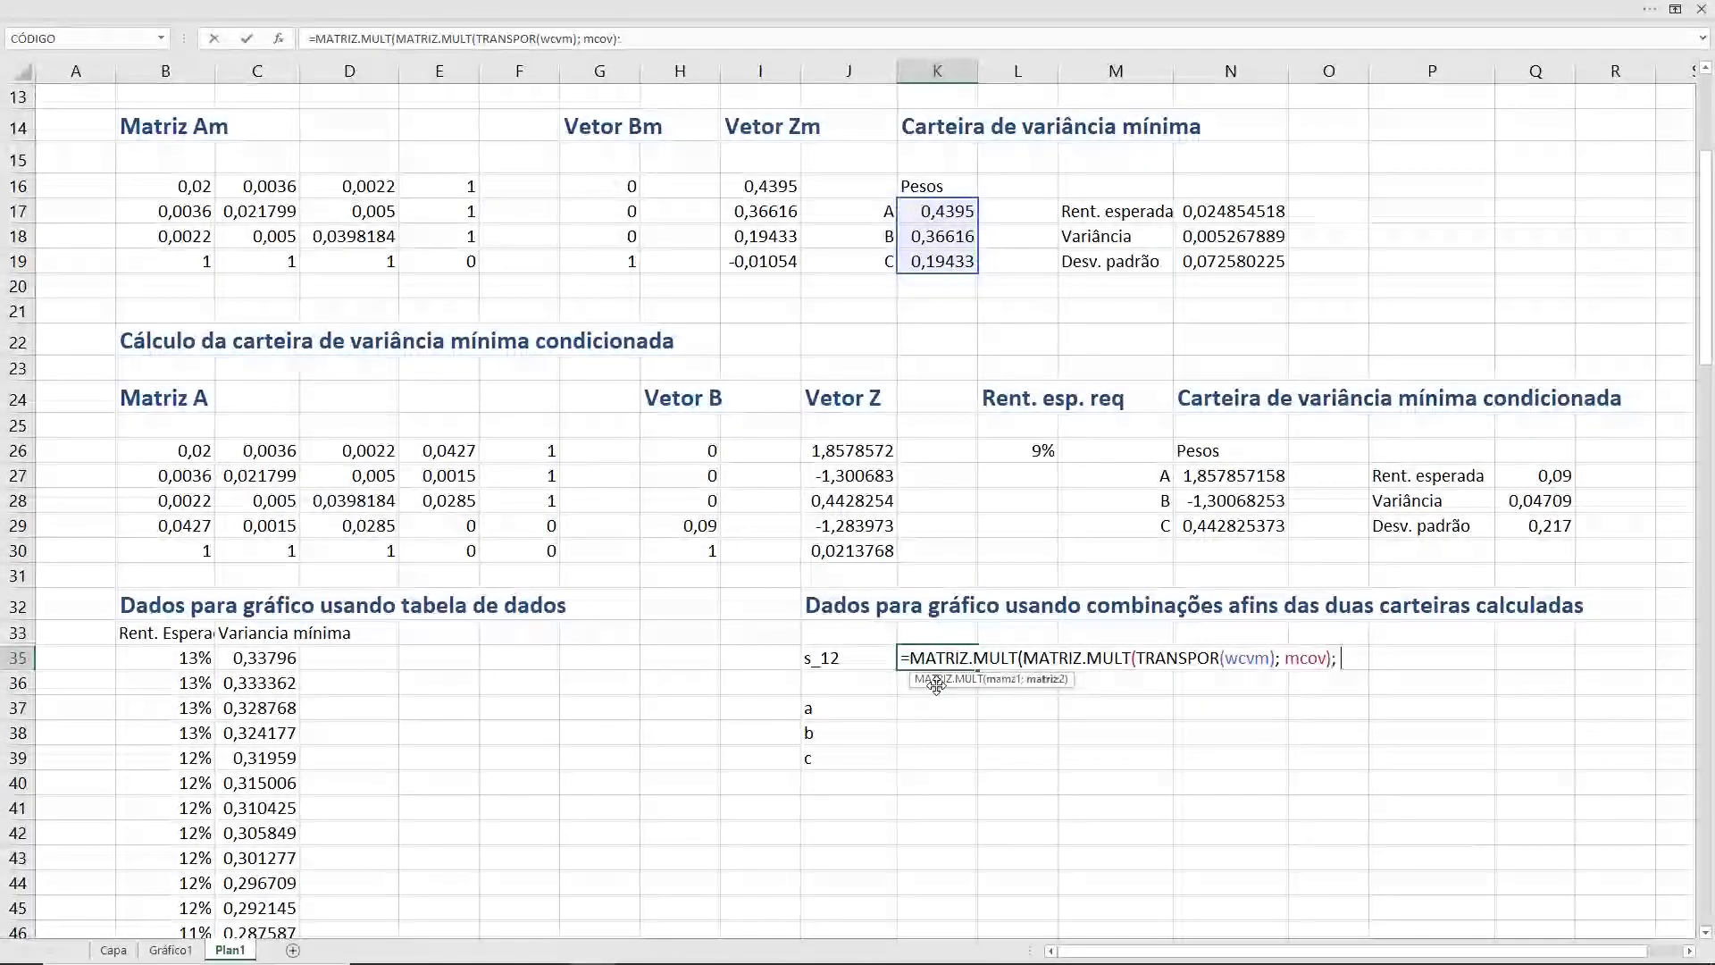
pyautogui.write('wc')
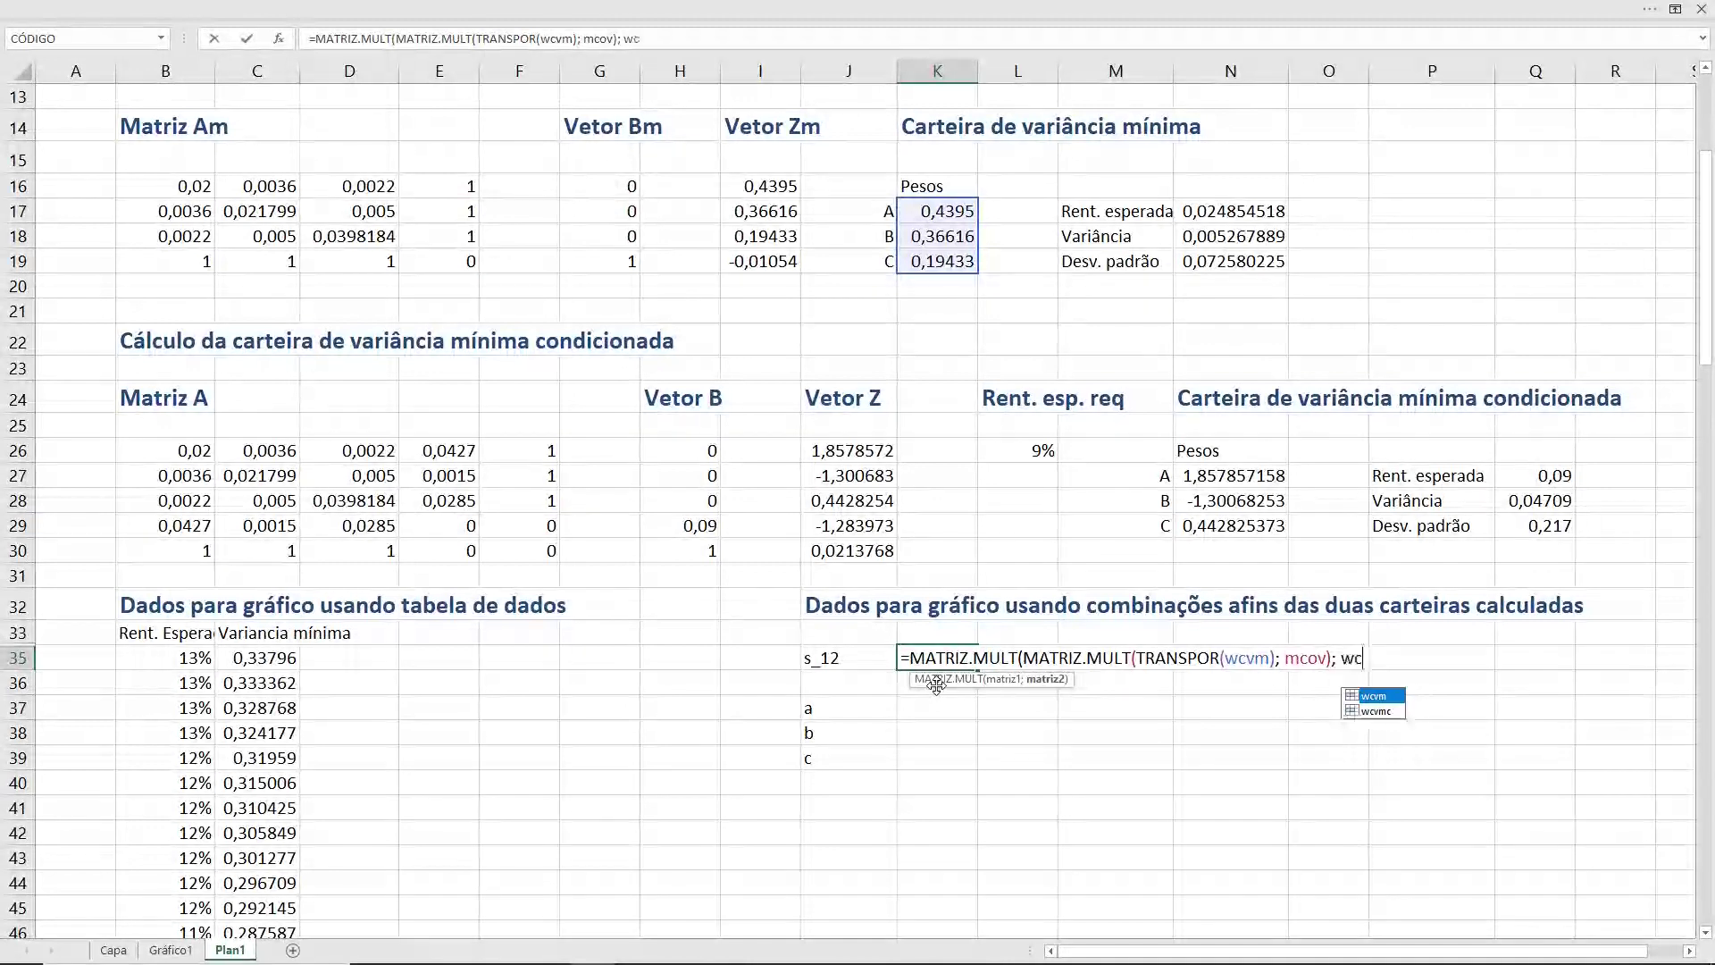
pyautogui.write('v')
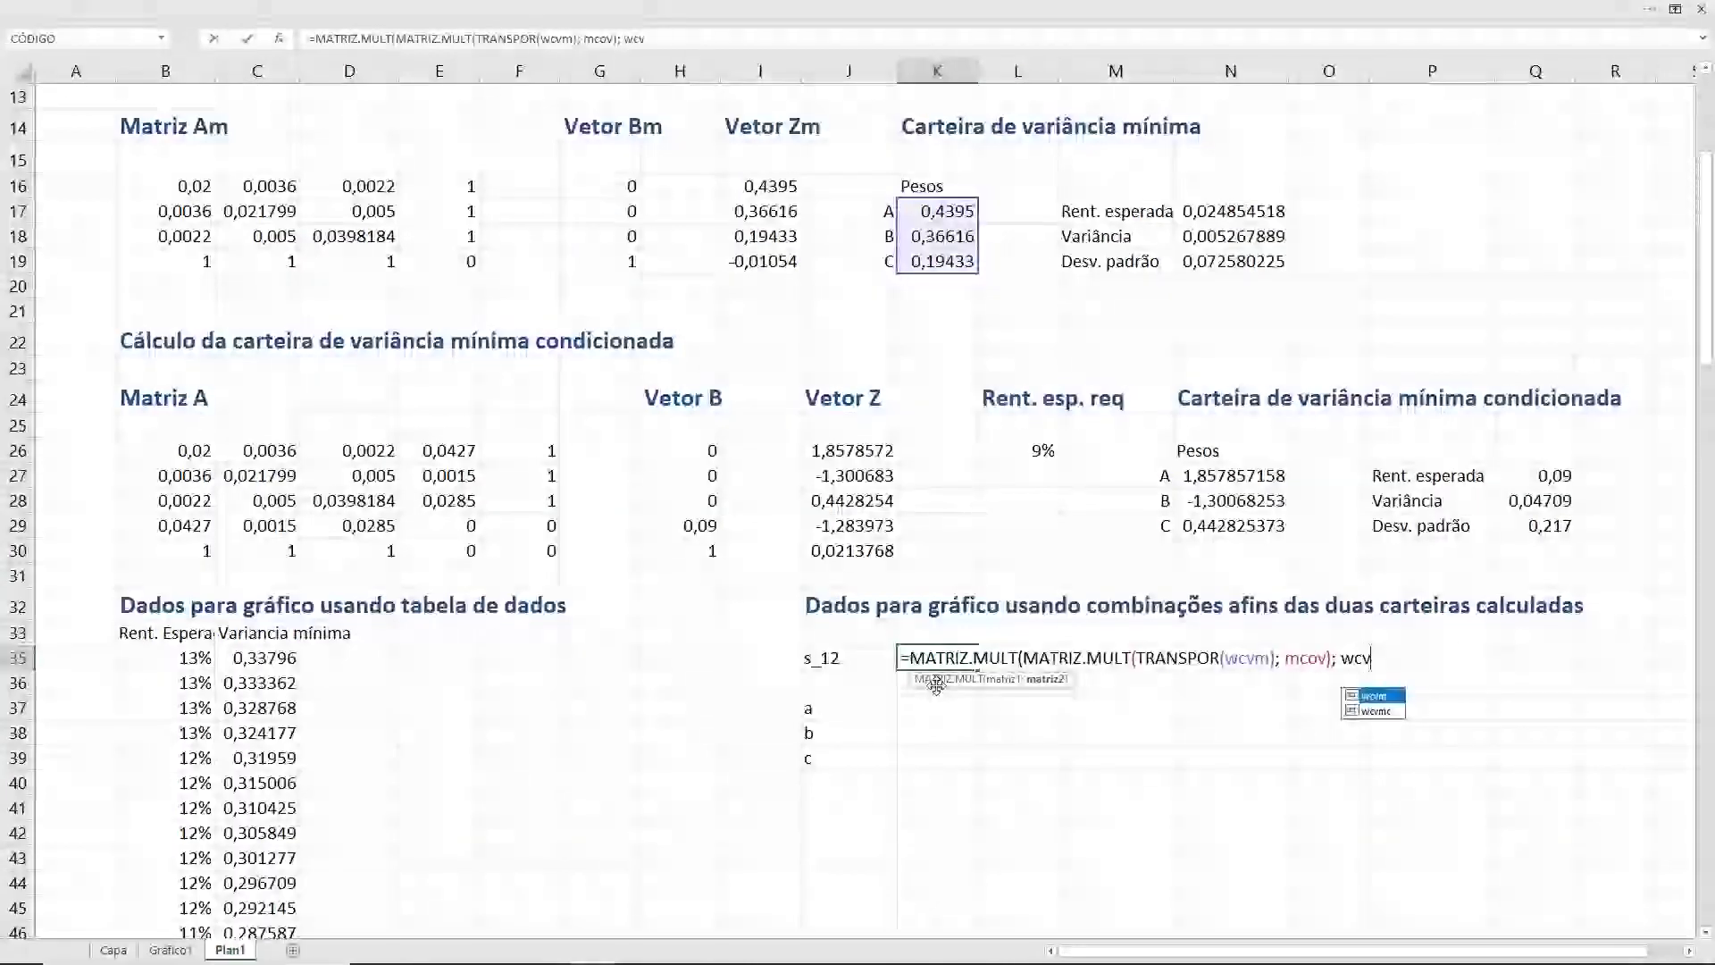
pyautogui.write('mc')
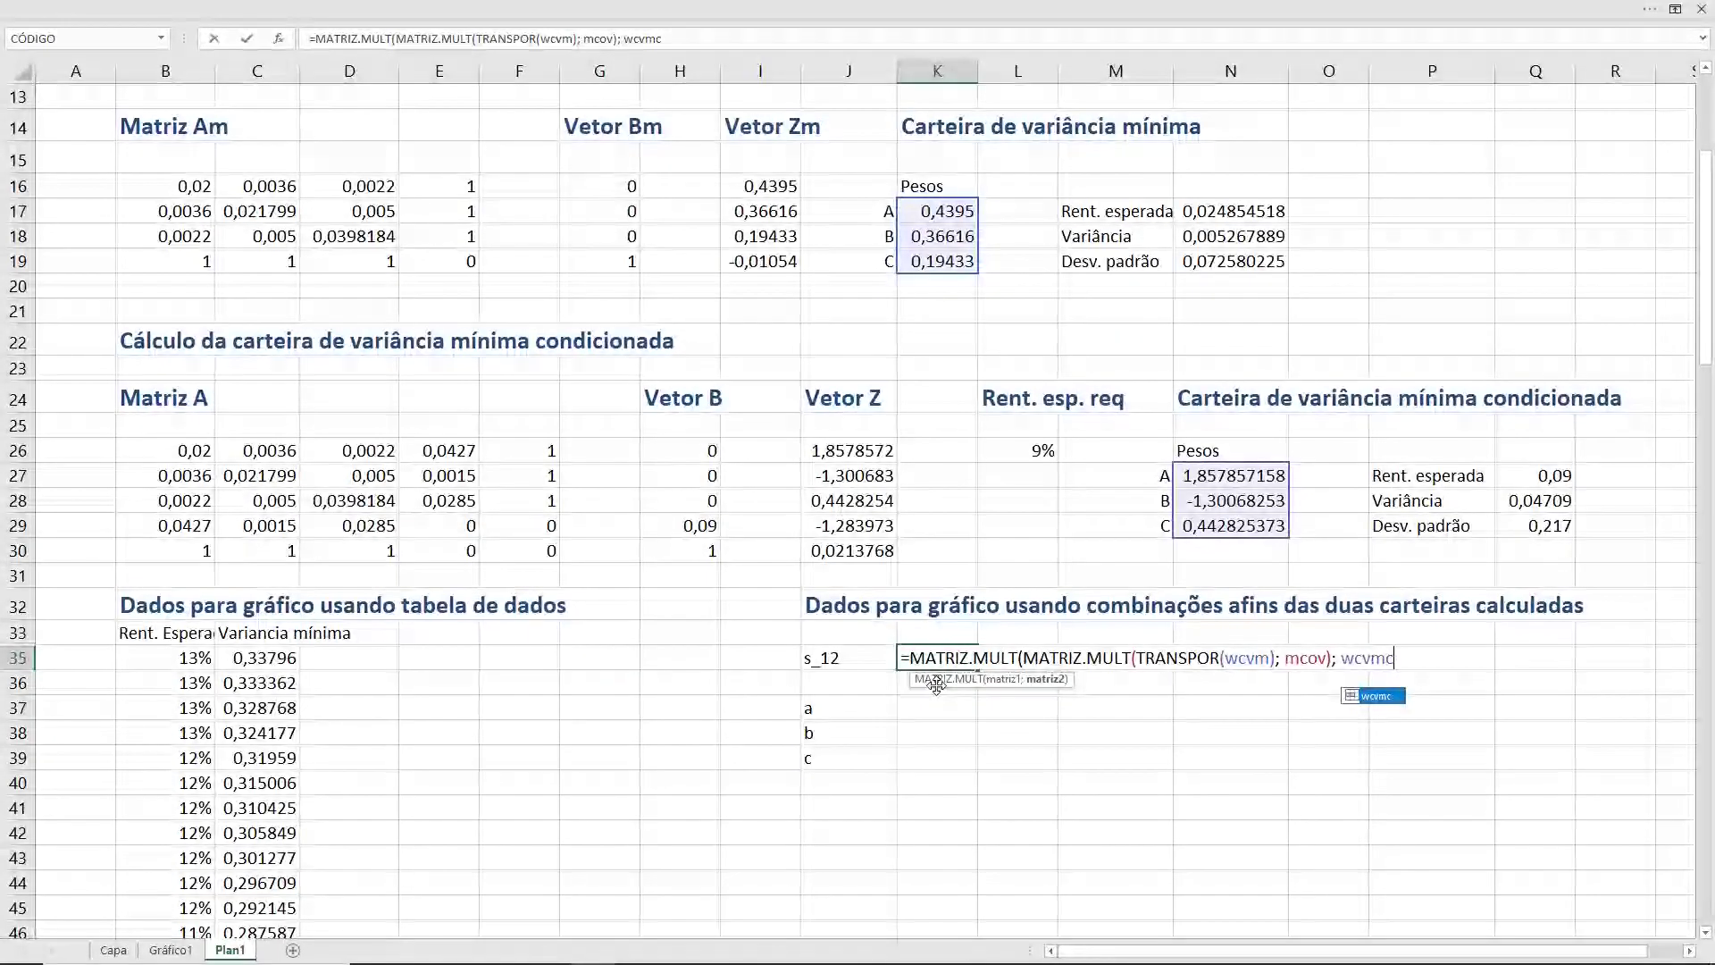
pyautogui.write(')')
# - Commit the covariance formula (0,00527) and name cell K35 s_12
pyautogui.press('Return')
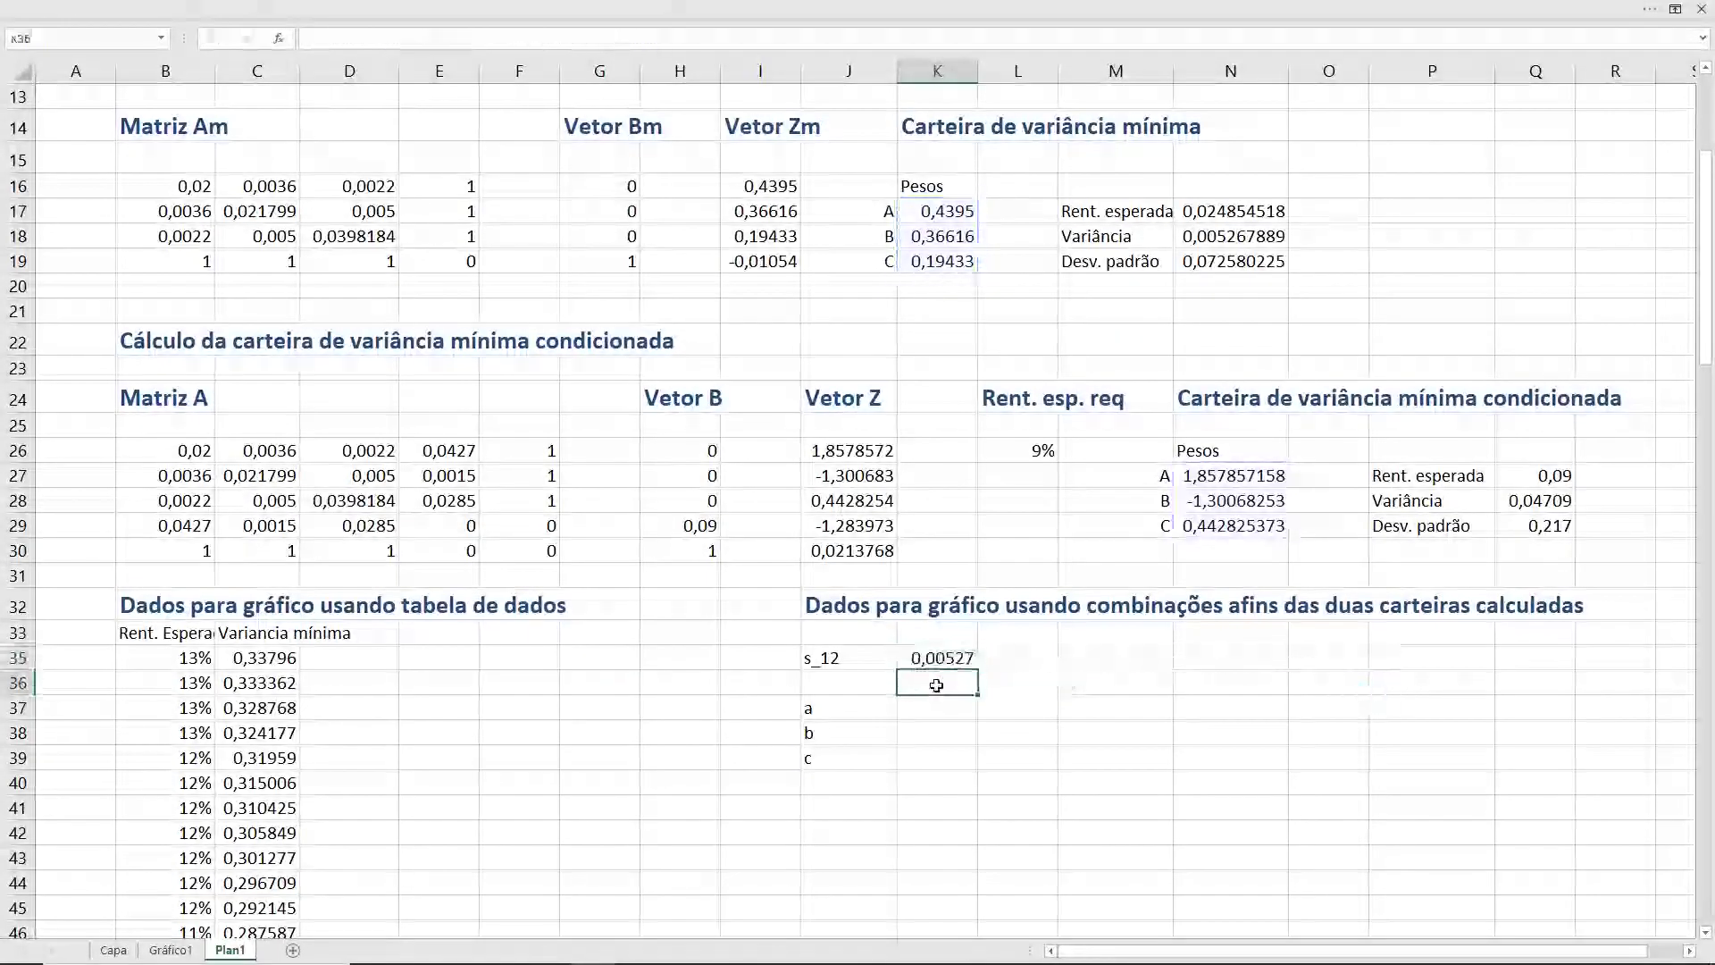
pyautogui.press('Up')
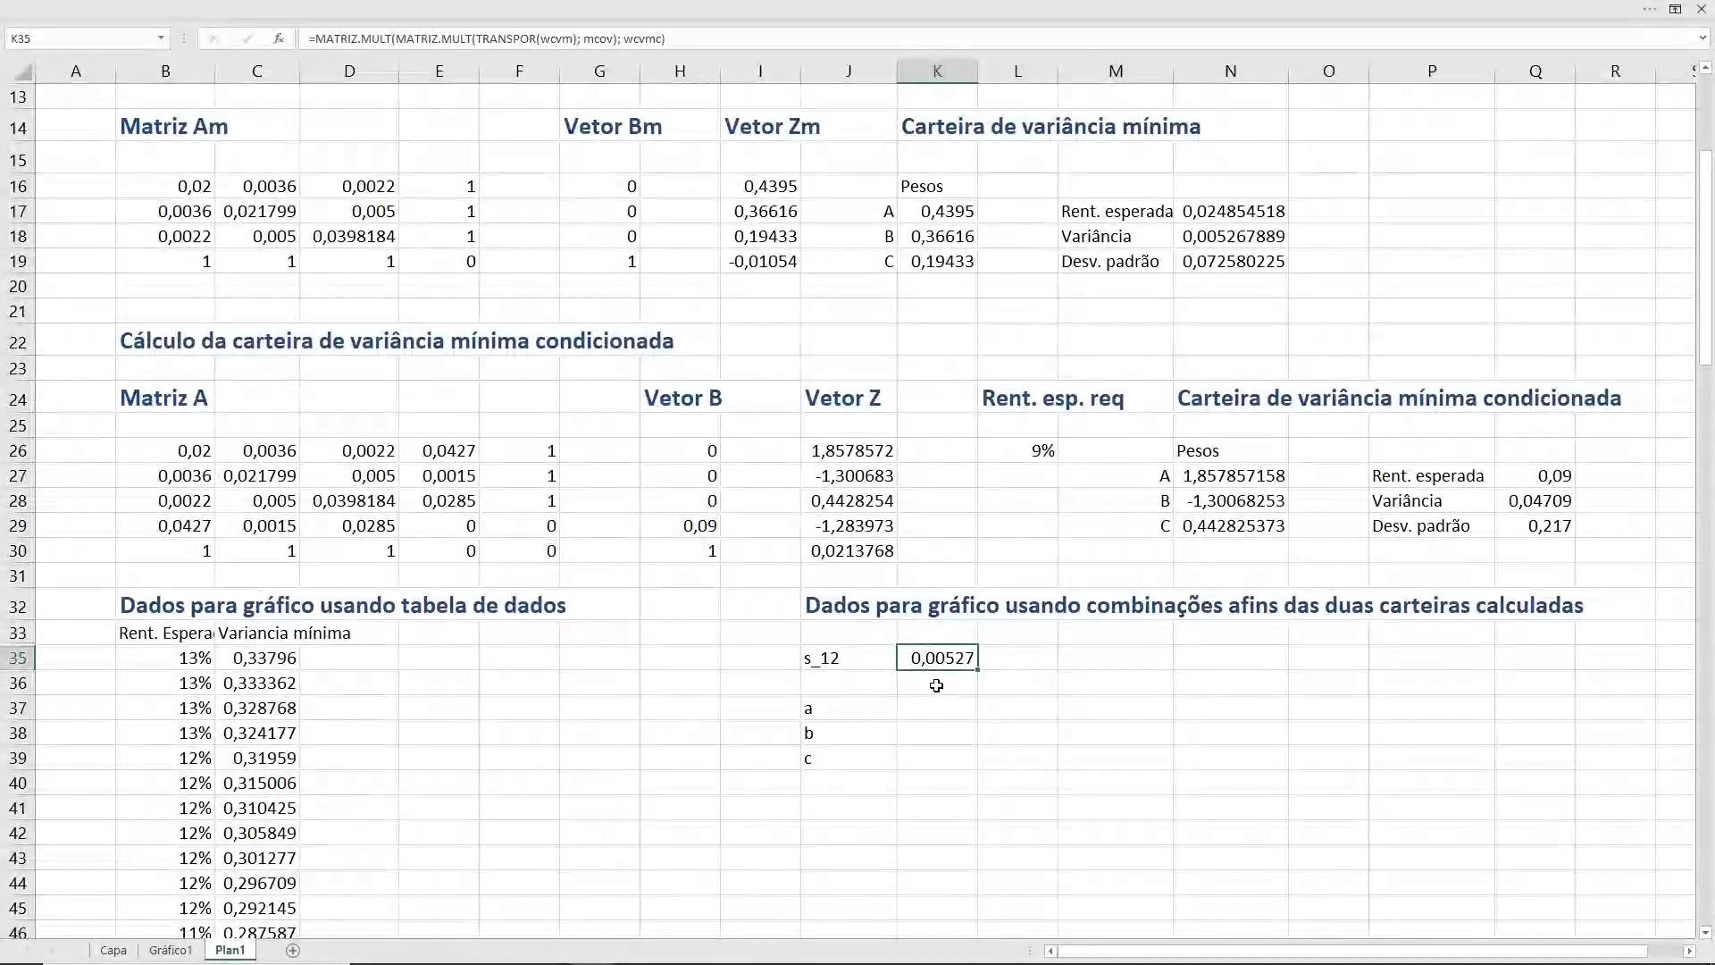
pyautogui.click(100, 40)
pyautogui.write('s_12')
pyautogui.press('Return')
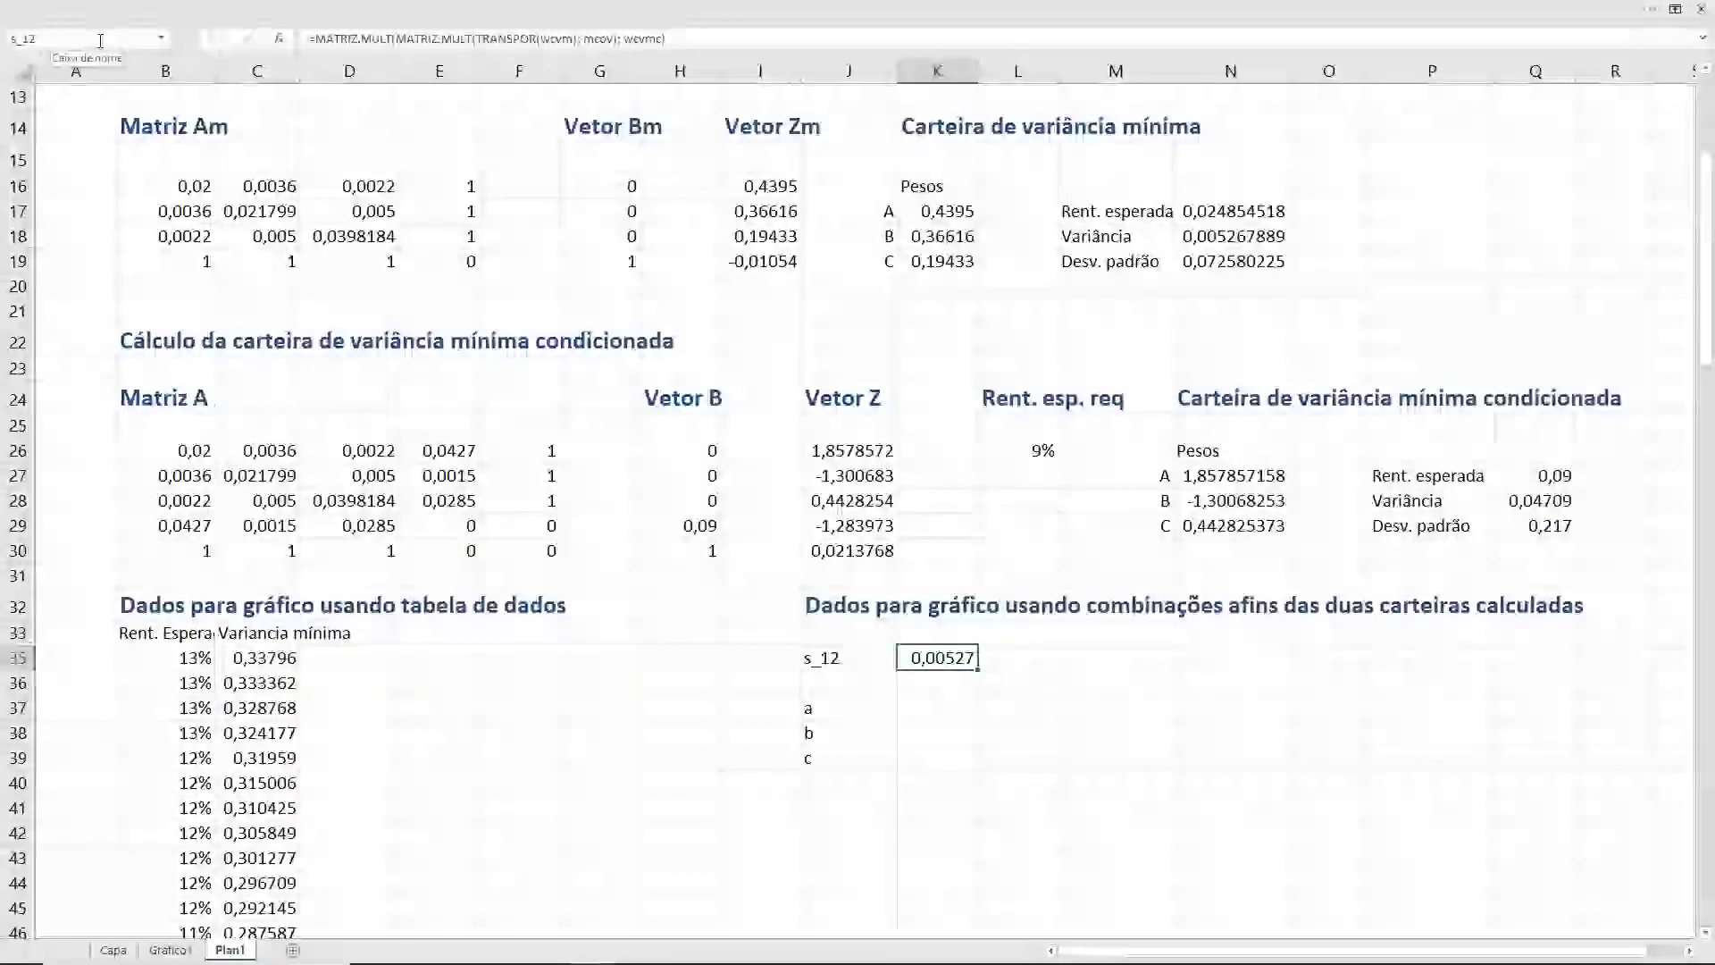
# - Enter =(s_11 + s_22 - 2 * s_12)/(r_1 - r_2)^2 in K37, giving a = 9,85466
pyautogui.press('Down')
pyautogui.press('Down')
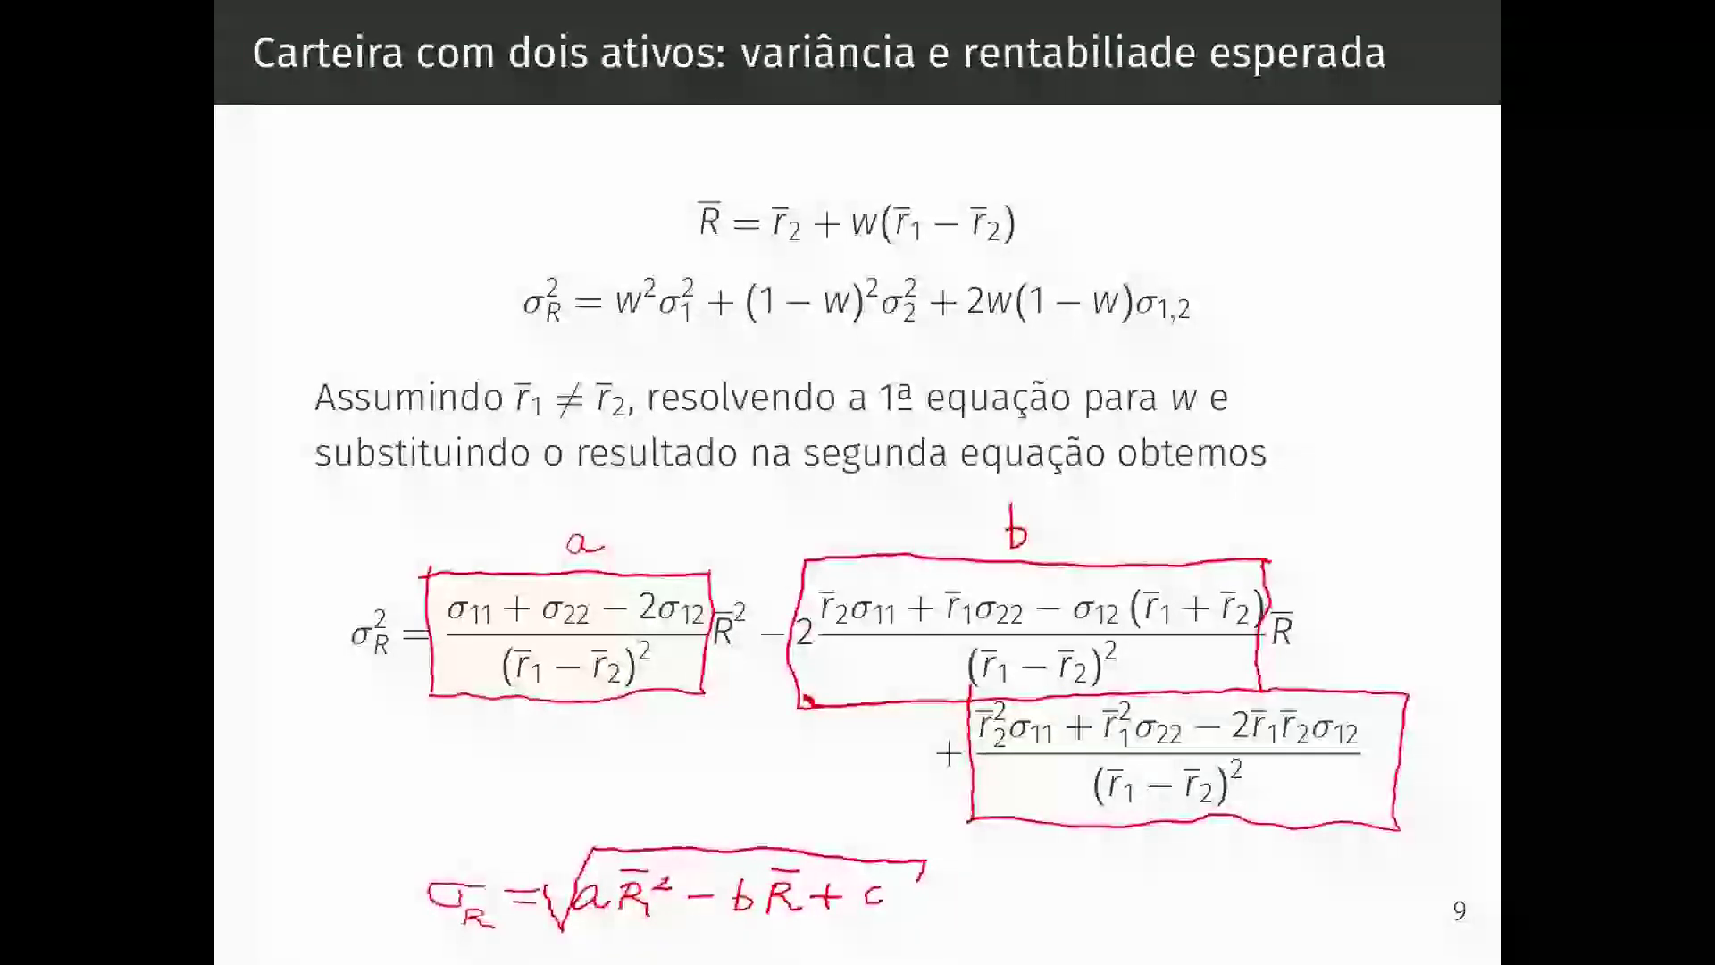
pyautogui.hotkey('alt', 'Tab')
pyautogui.write('=')
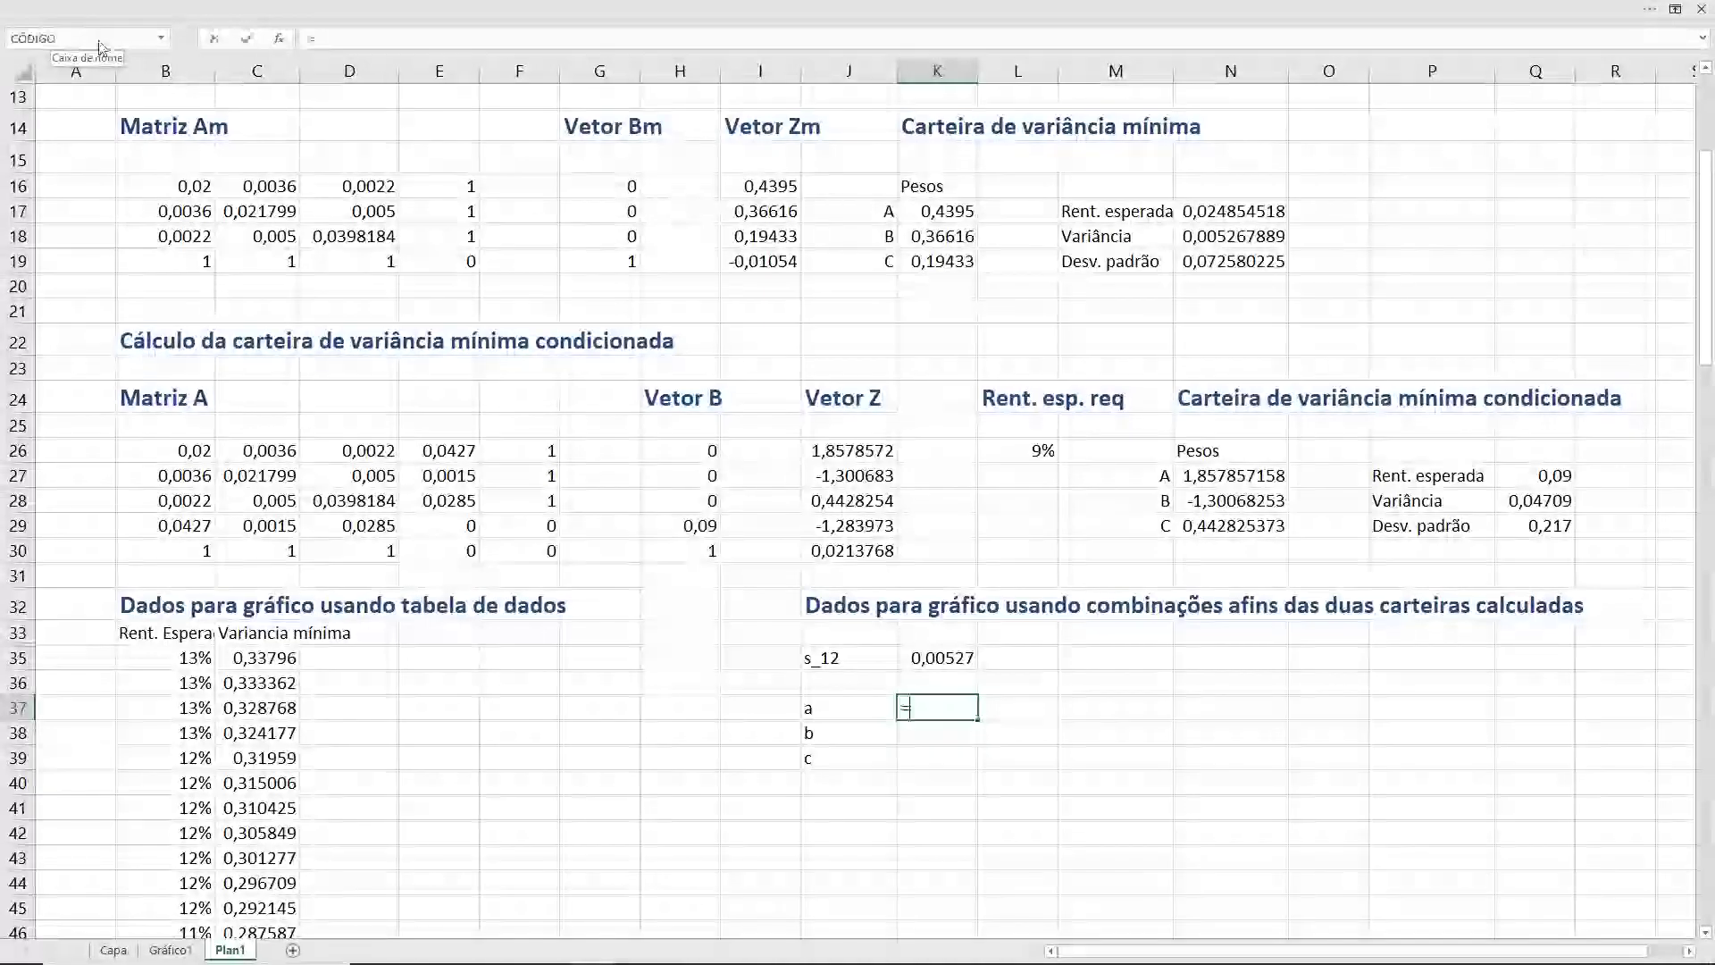
pyautogui.write('(')
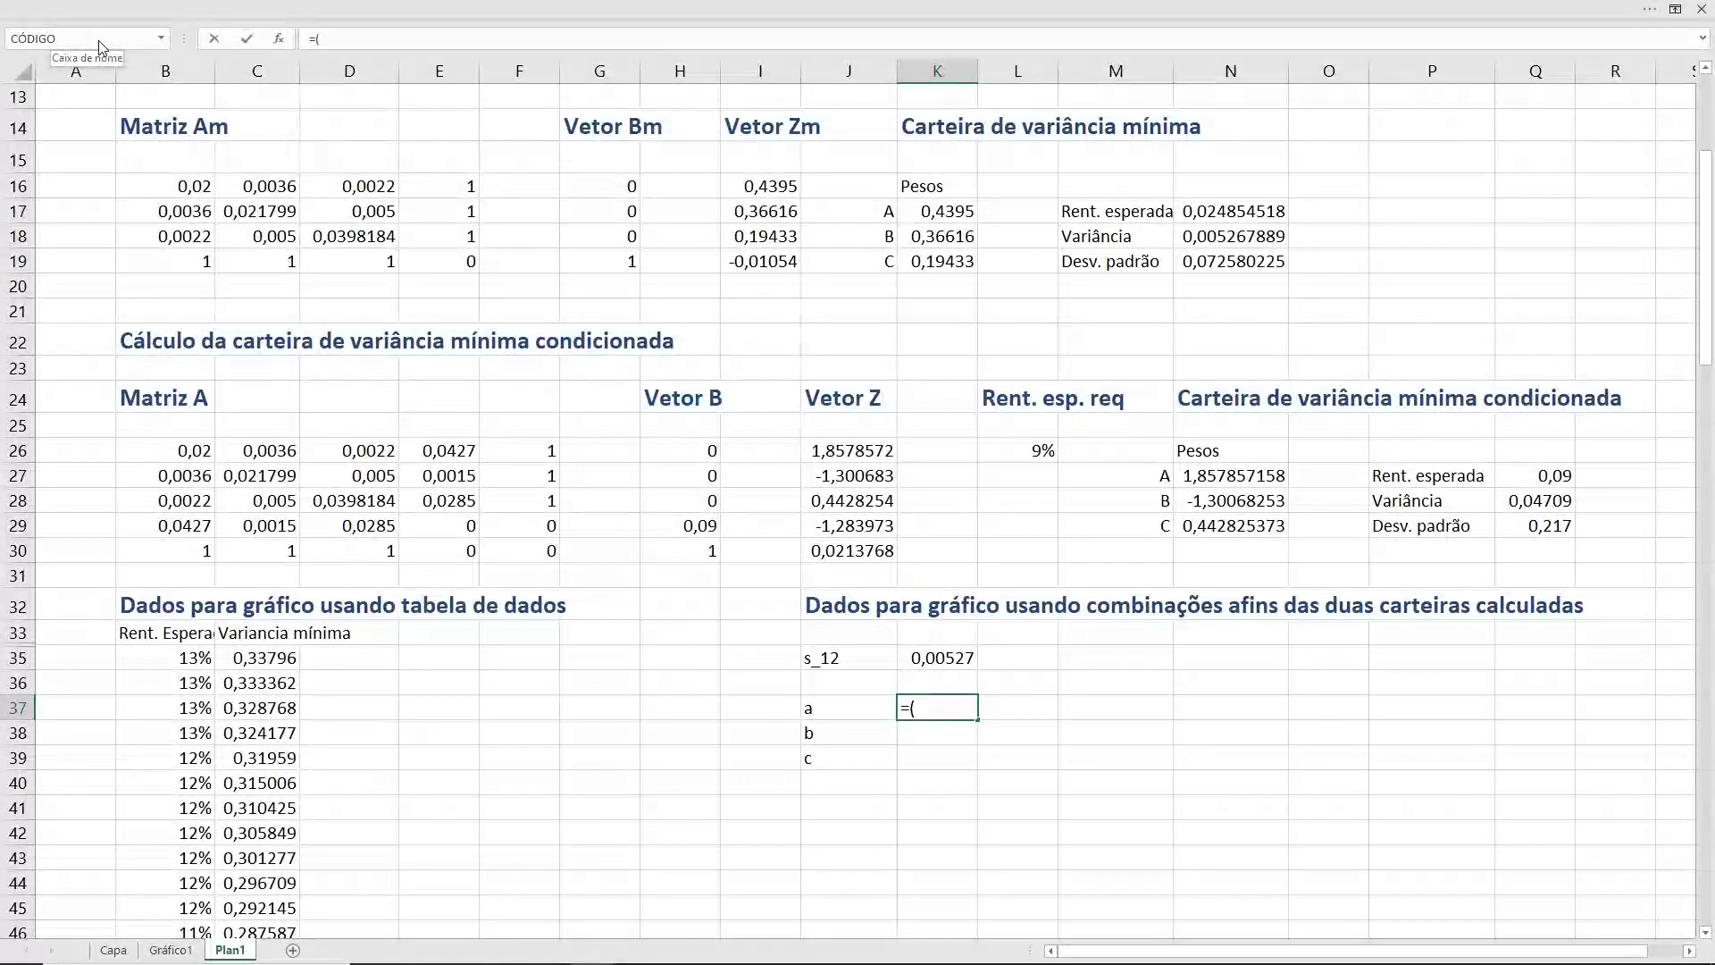
pyautogui.write('s_')
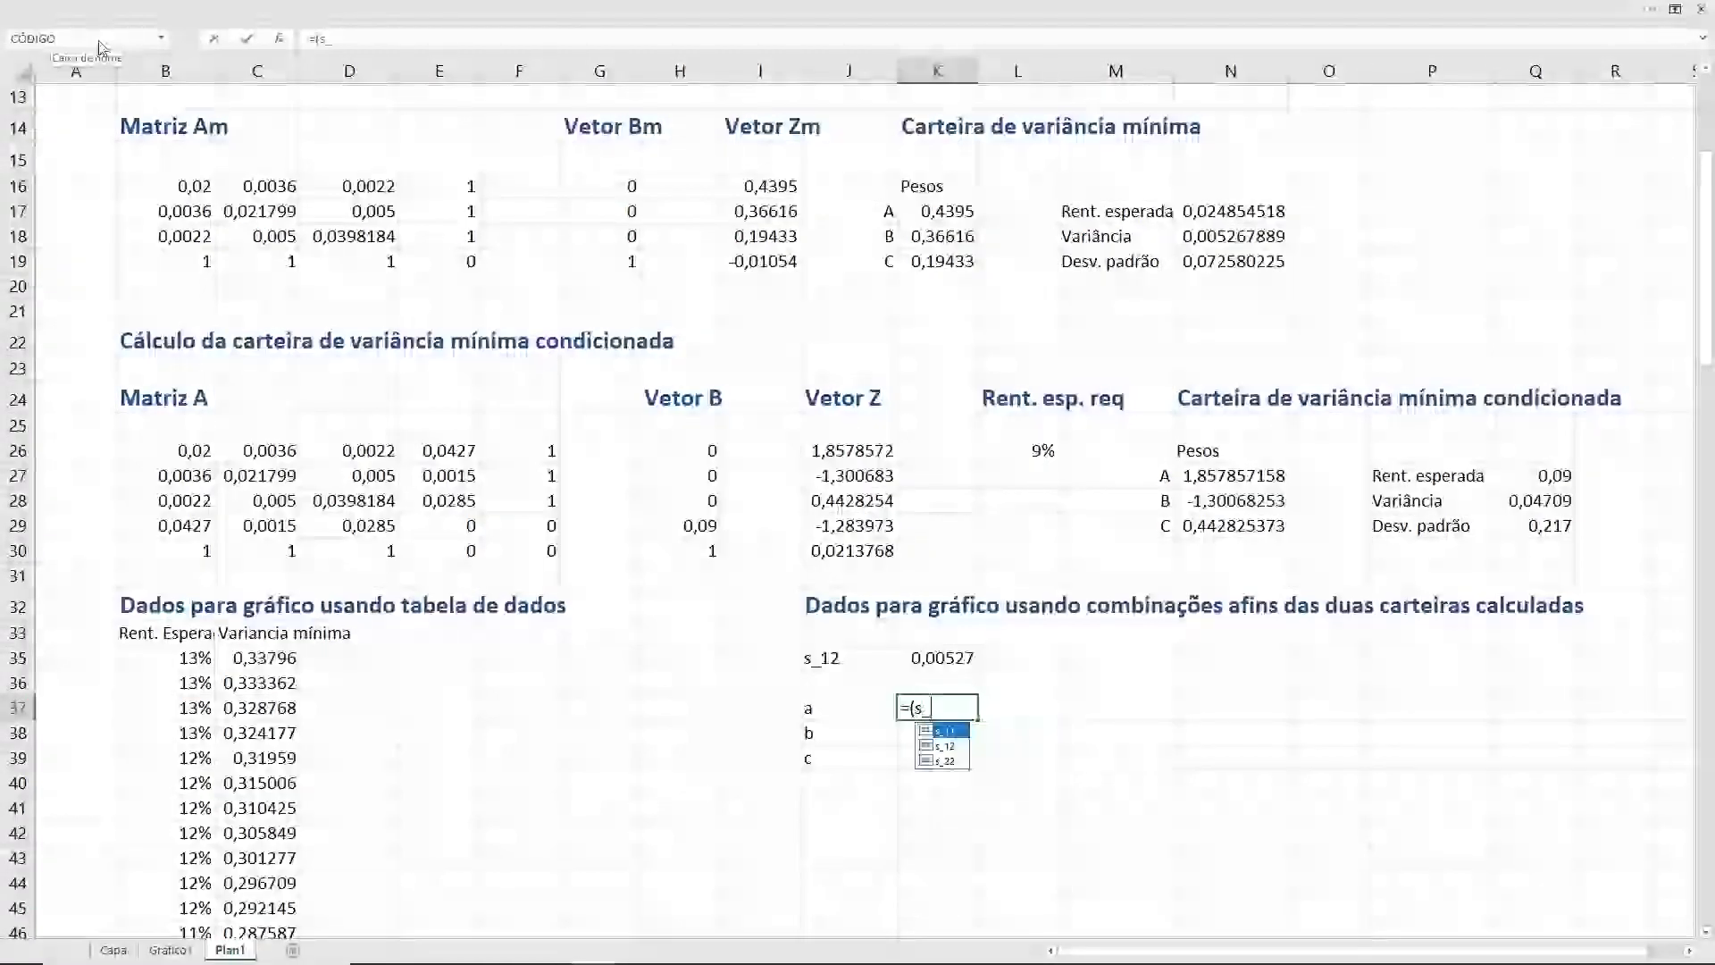
pyautogui.write('11 + ')
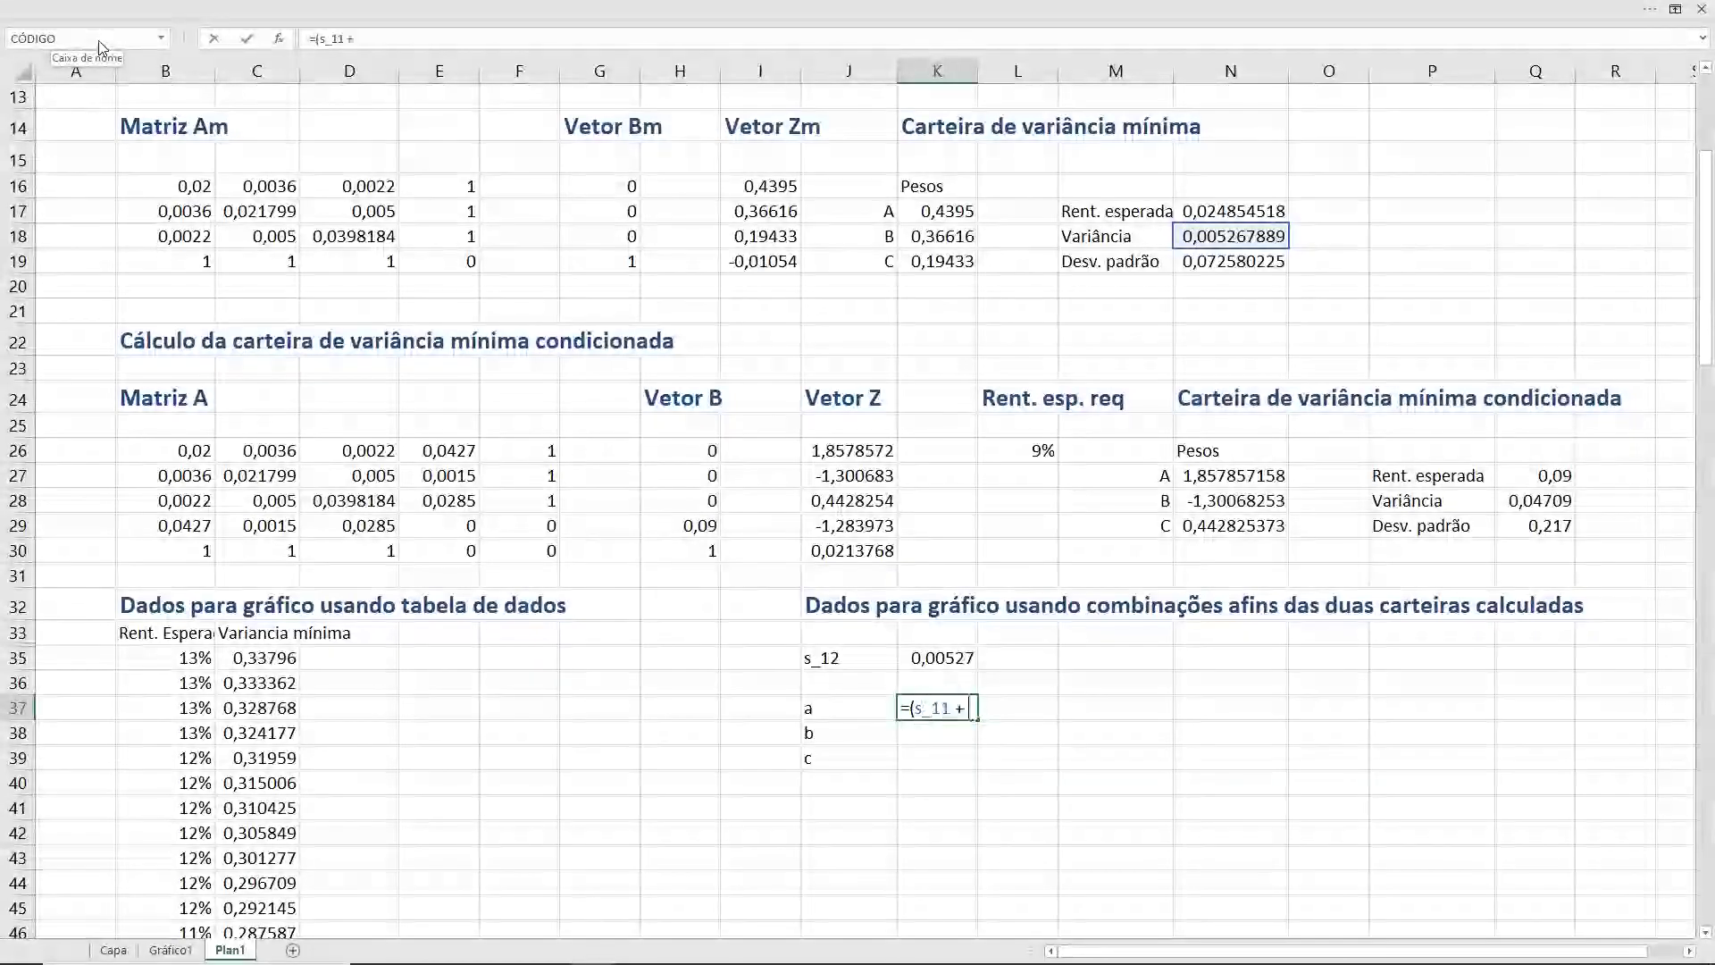
pyautogui.write('s_22 ')
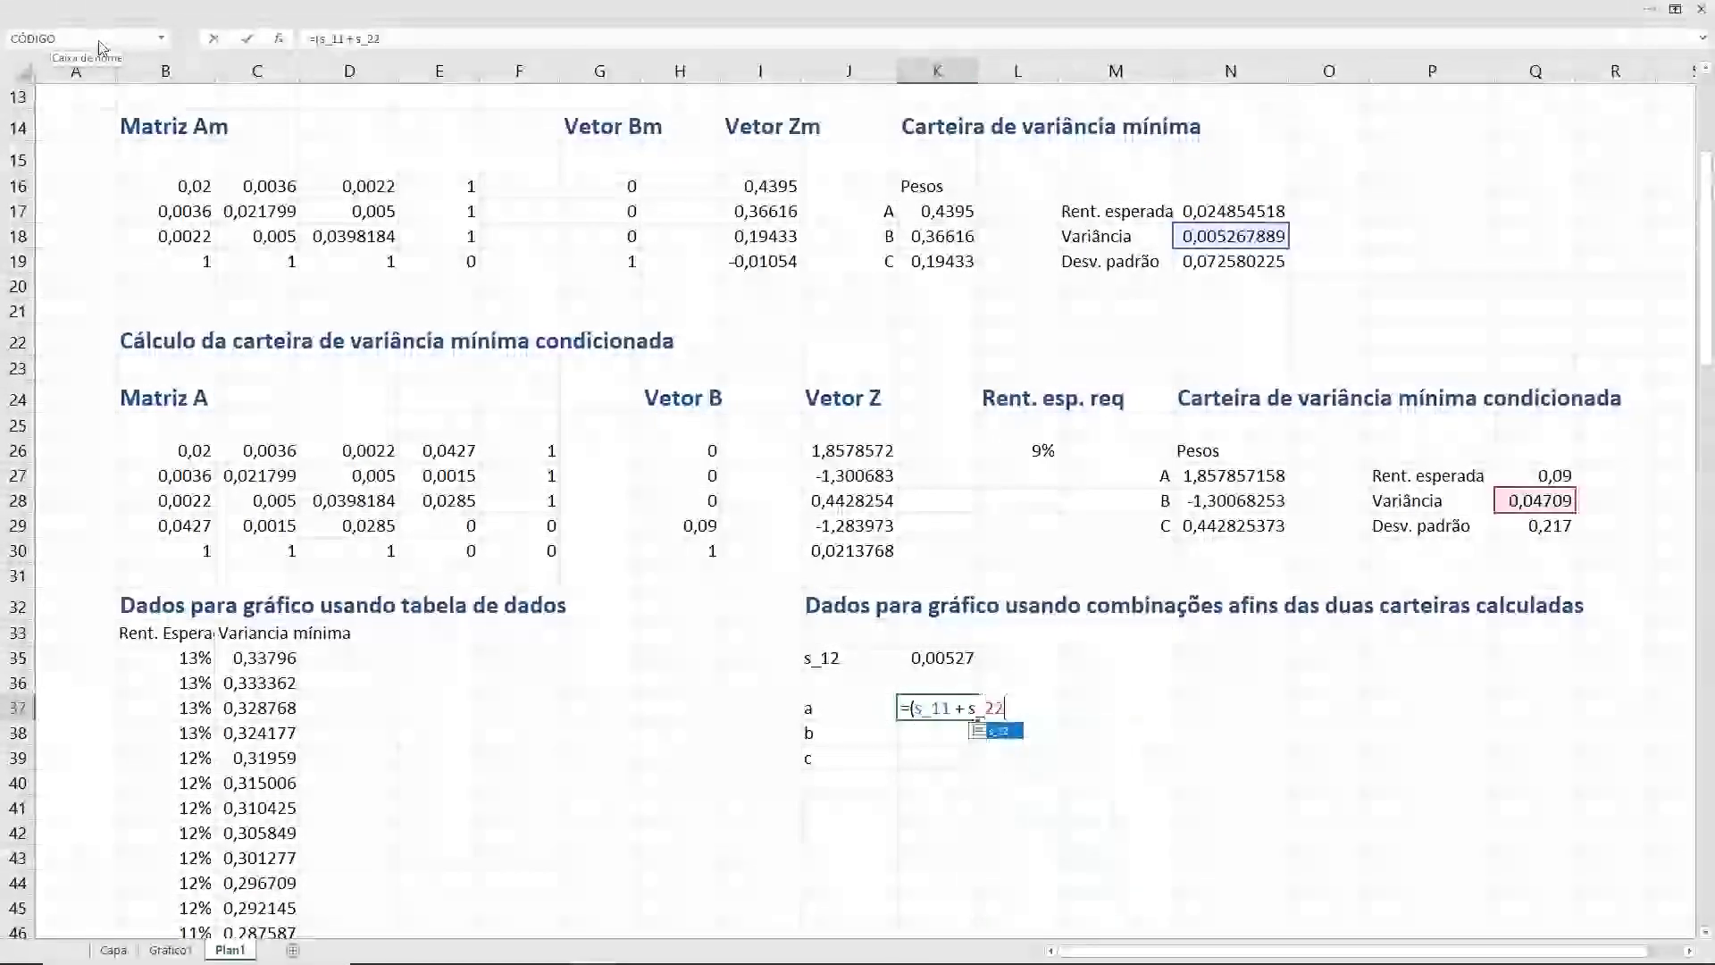
pyautogui.write('- ')
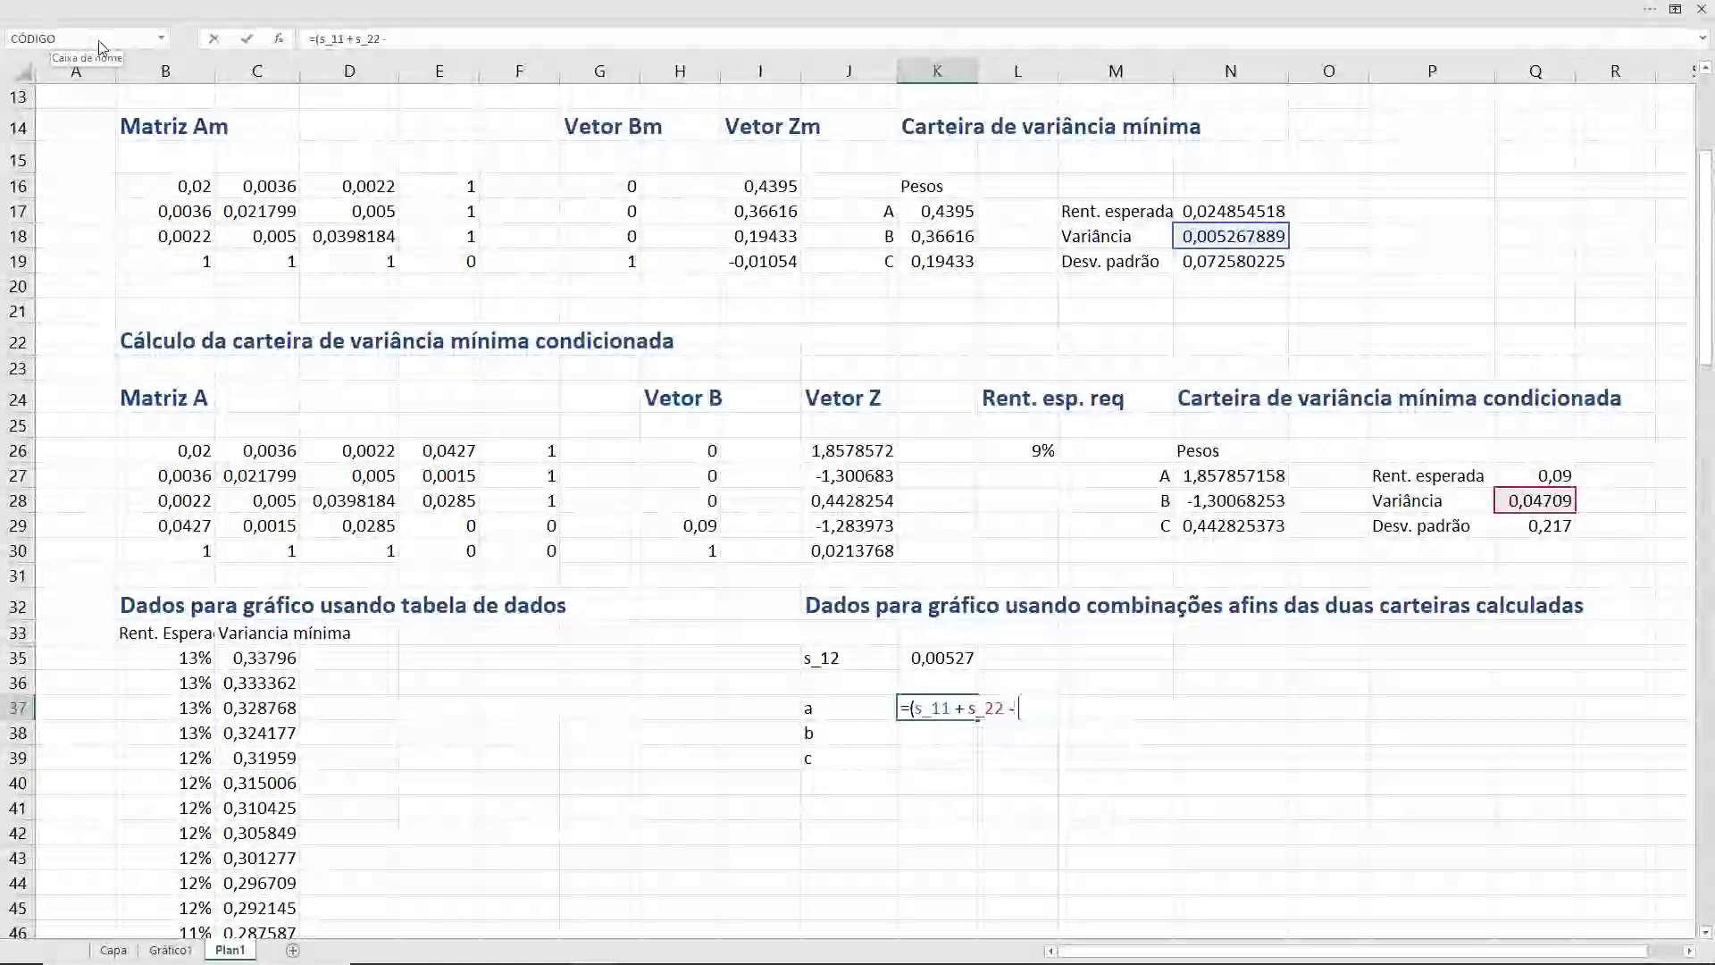
pyautogui.write('2 ')
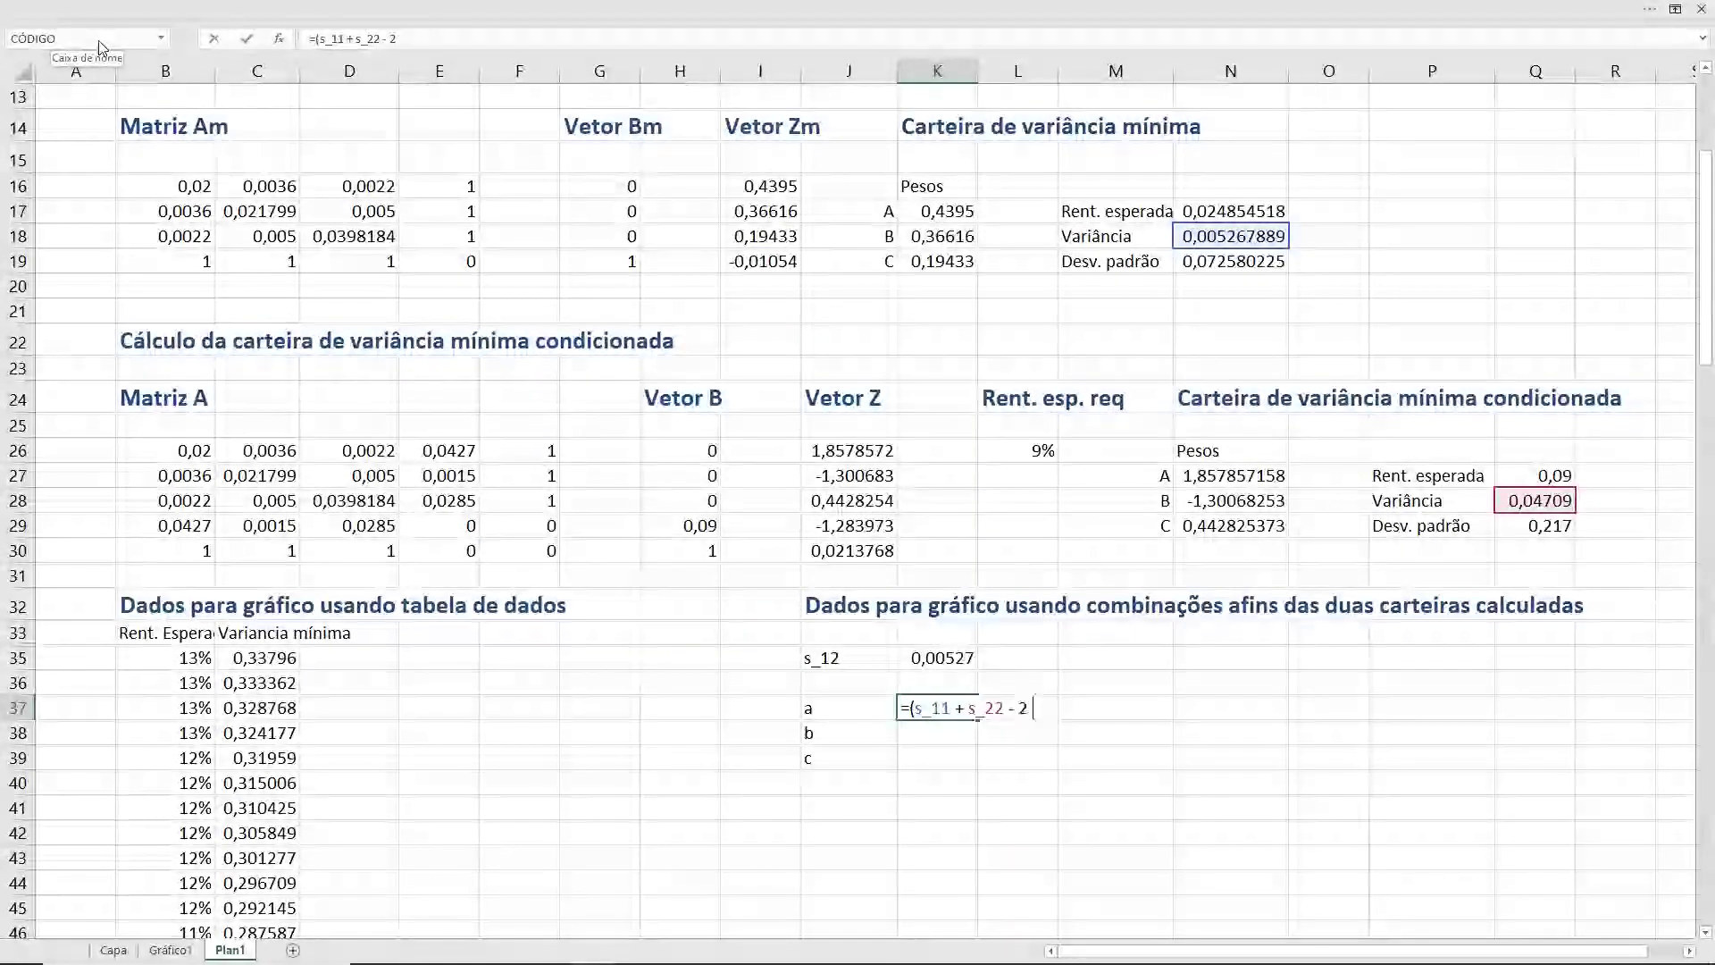
pyautogui.write('* s_')
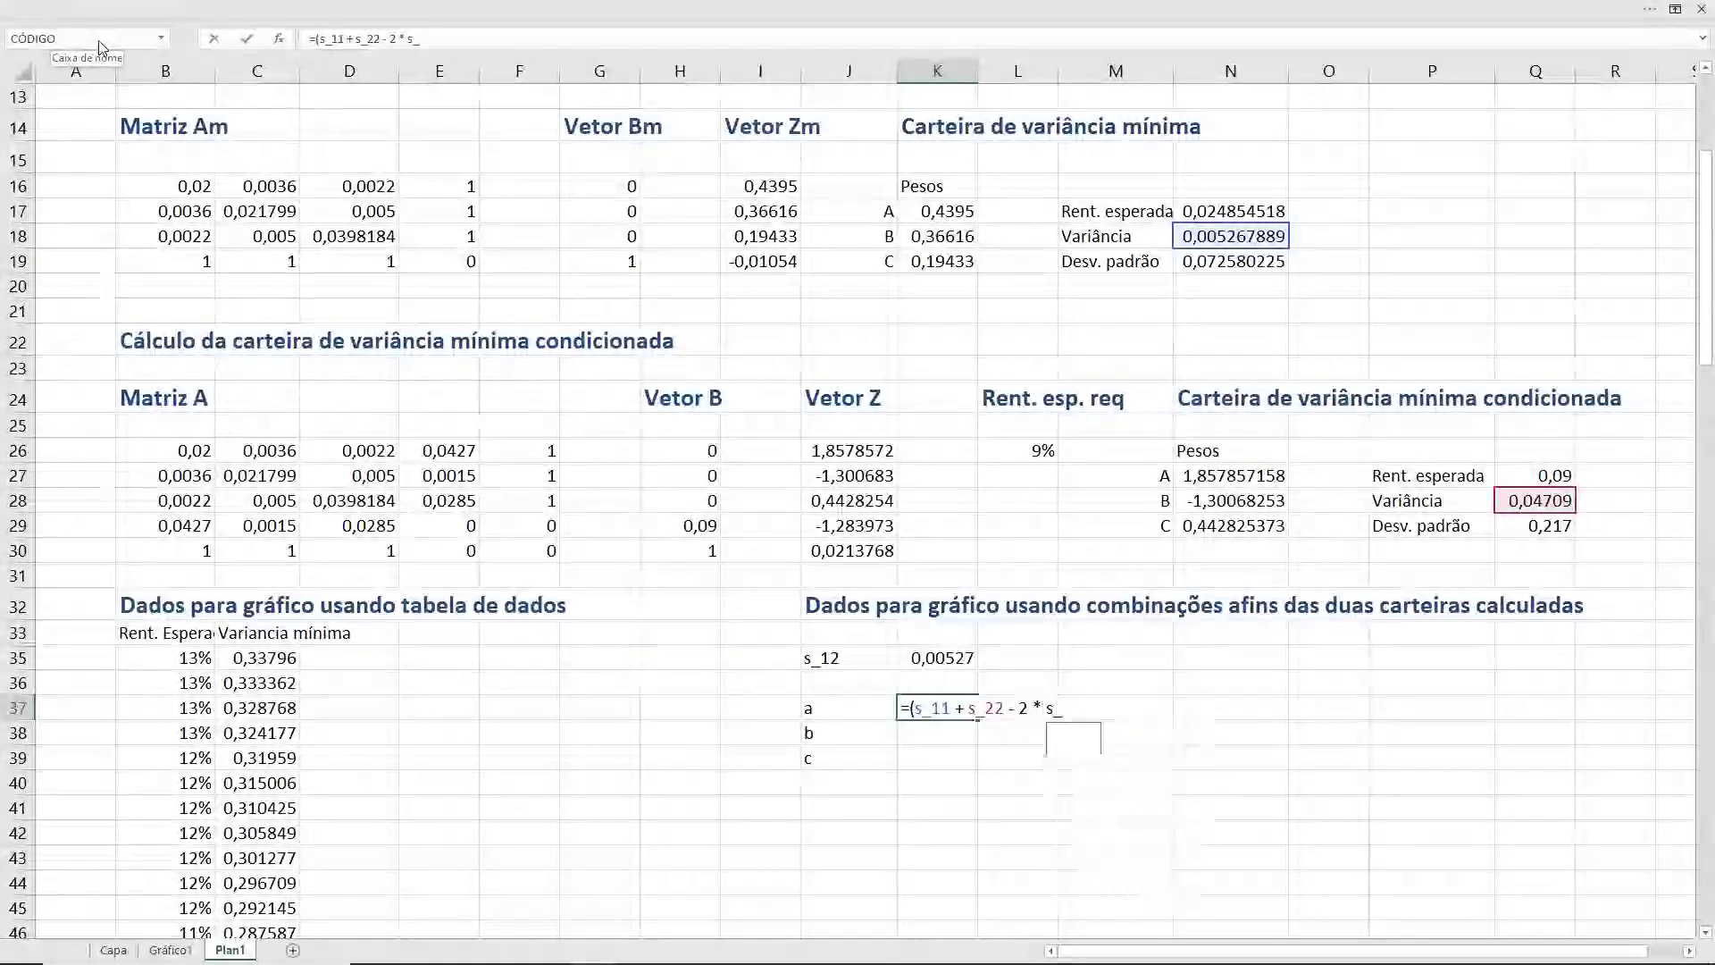
pyautogui.write('12)/(')
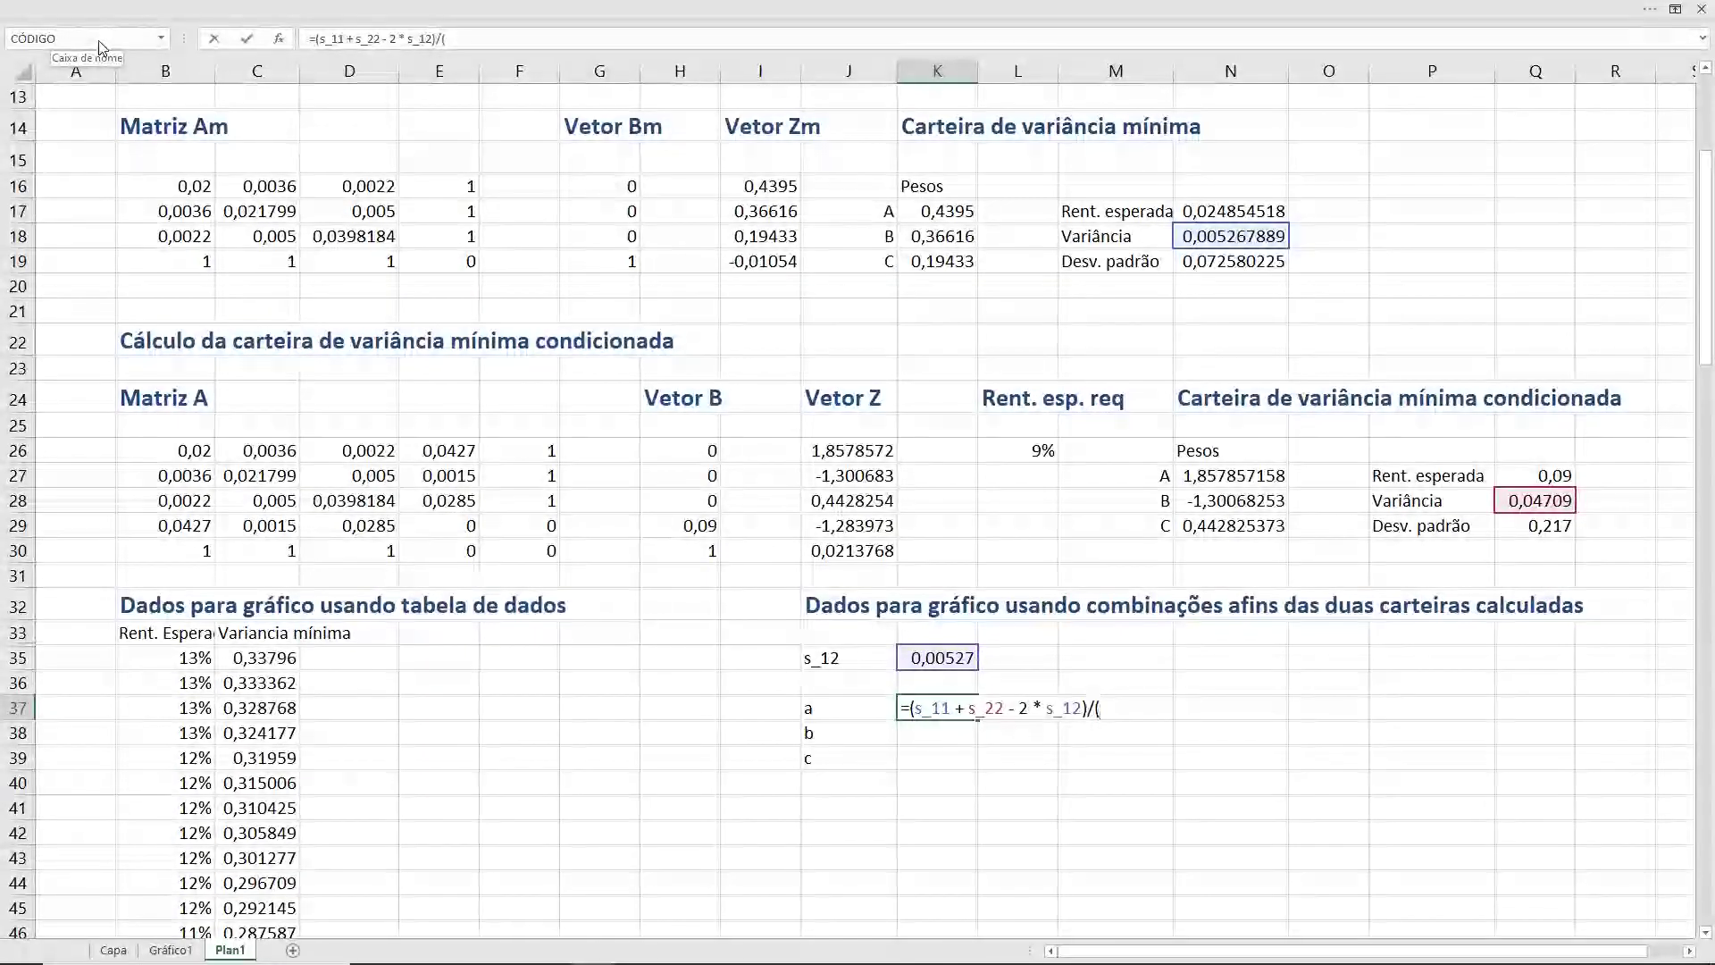
pyautogui.write('r_1 -')
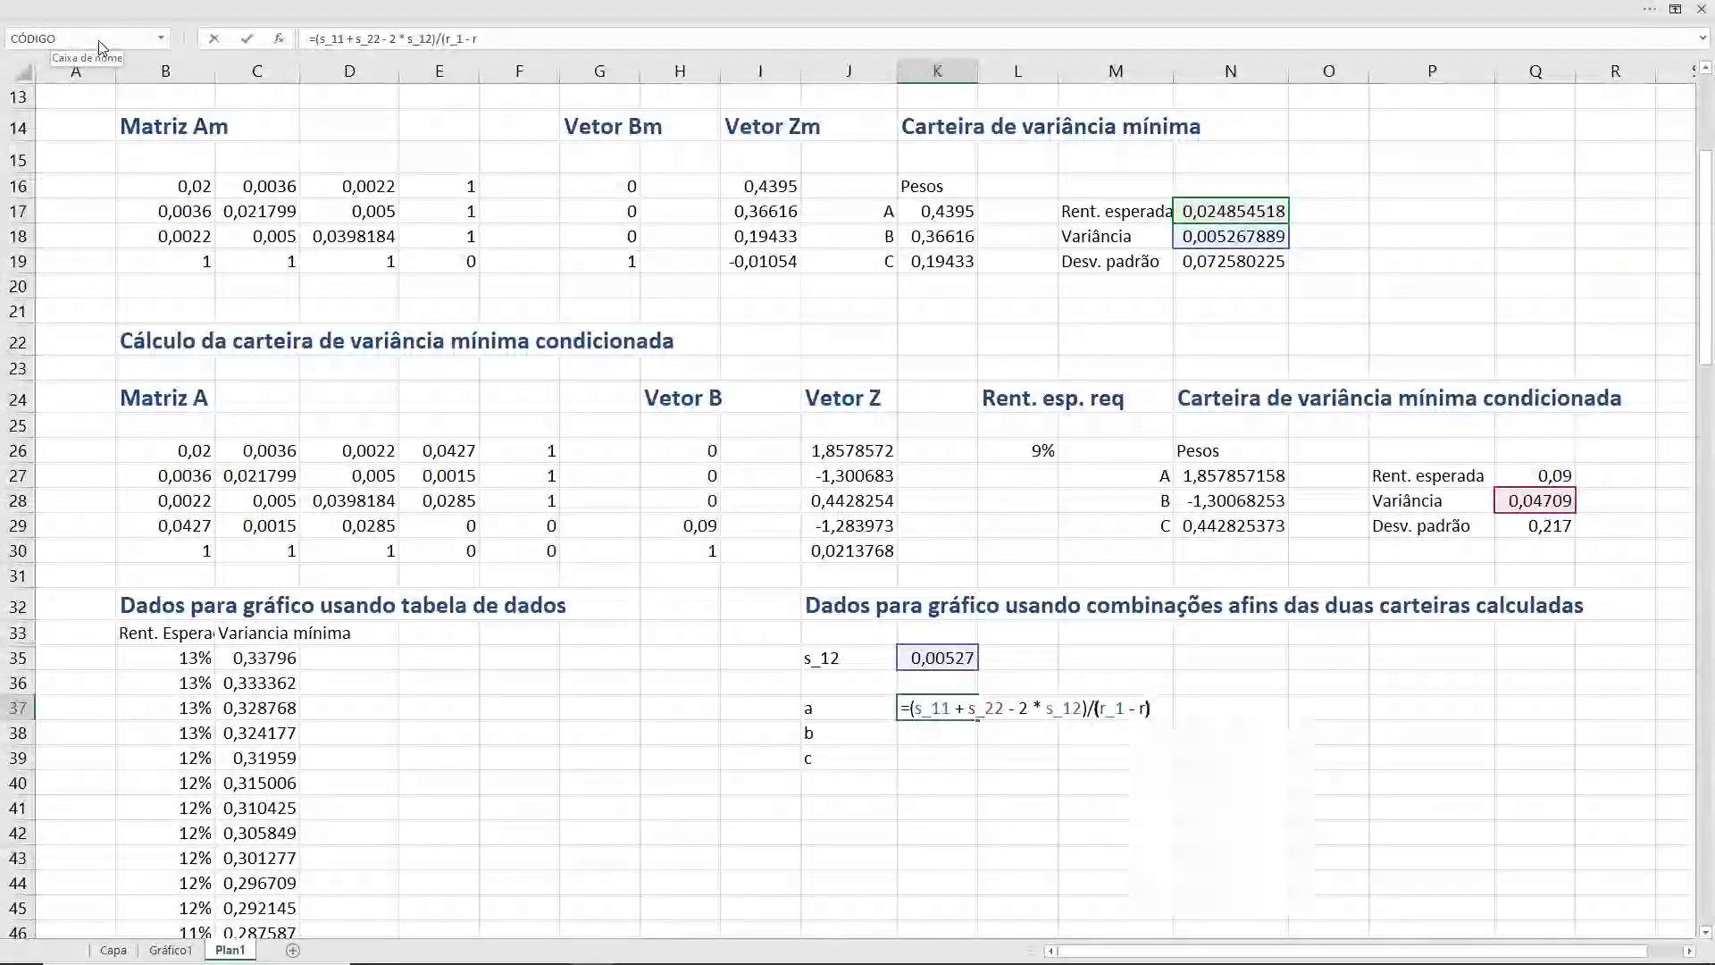
pyautogui.write(' r')
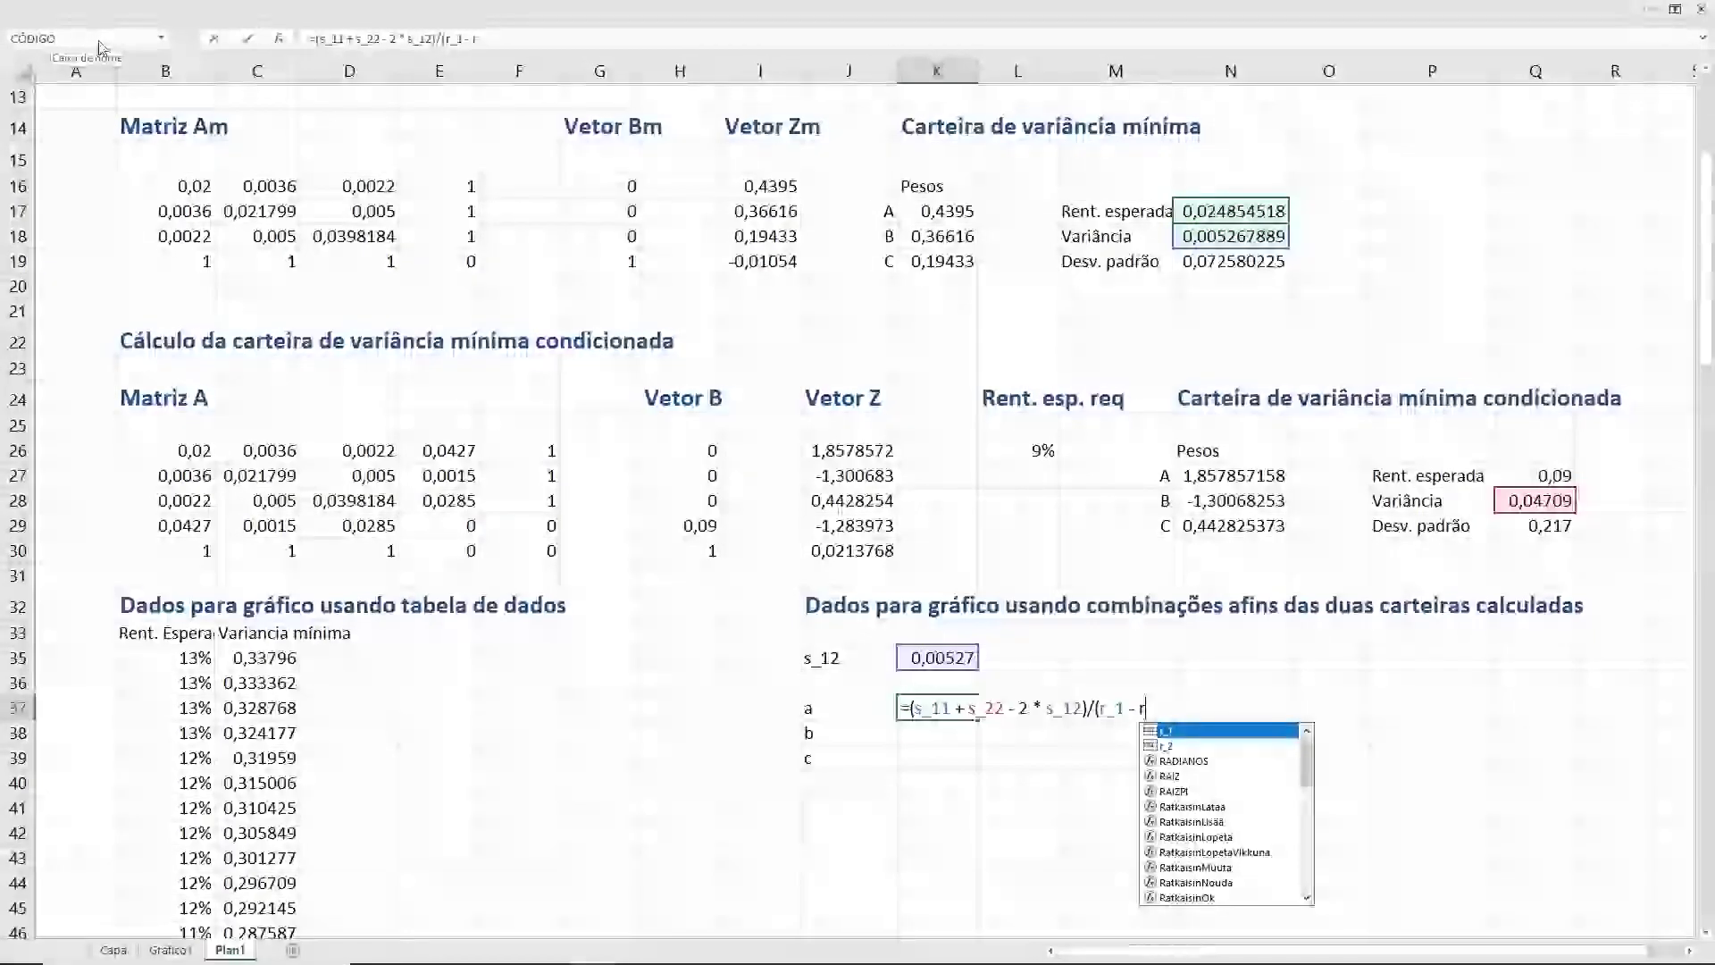
pyautogui.write('_2)')
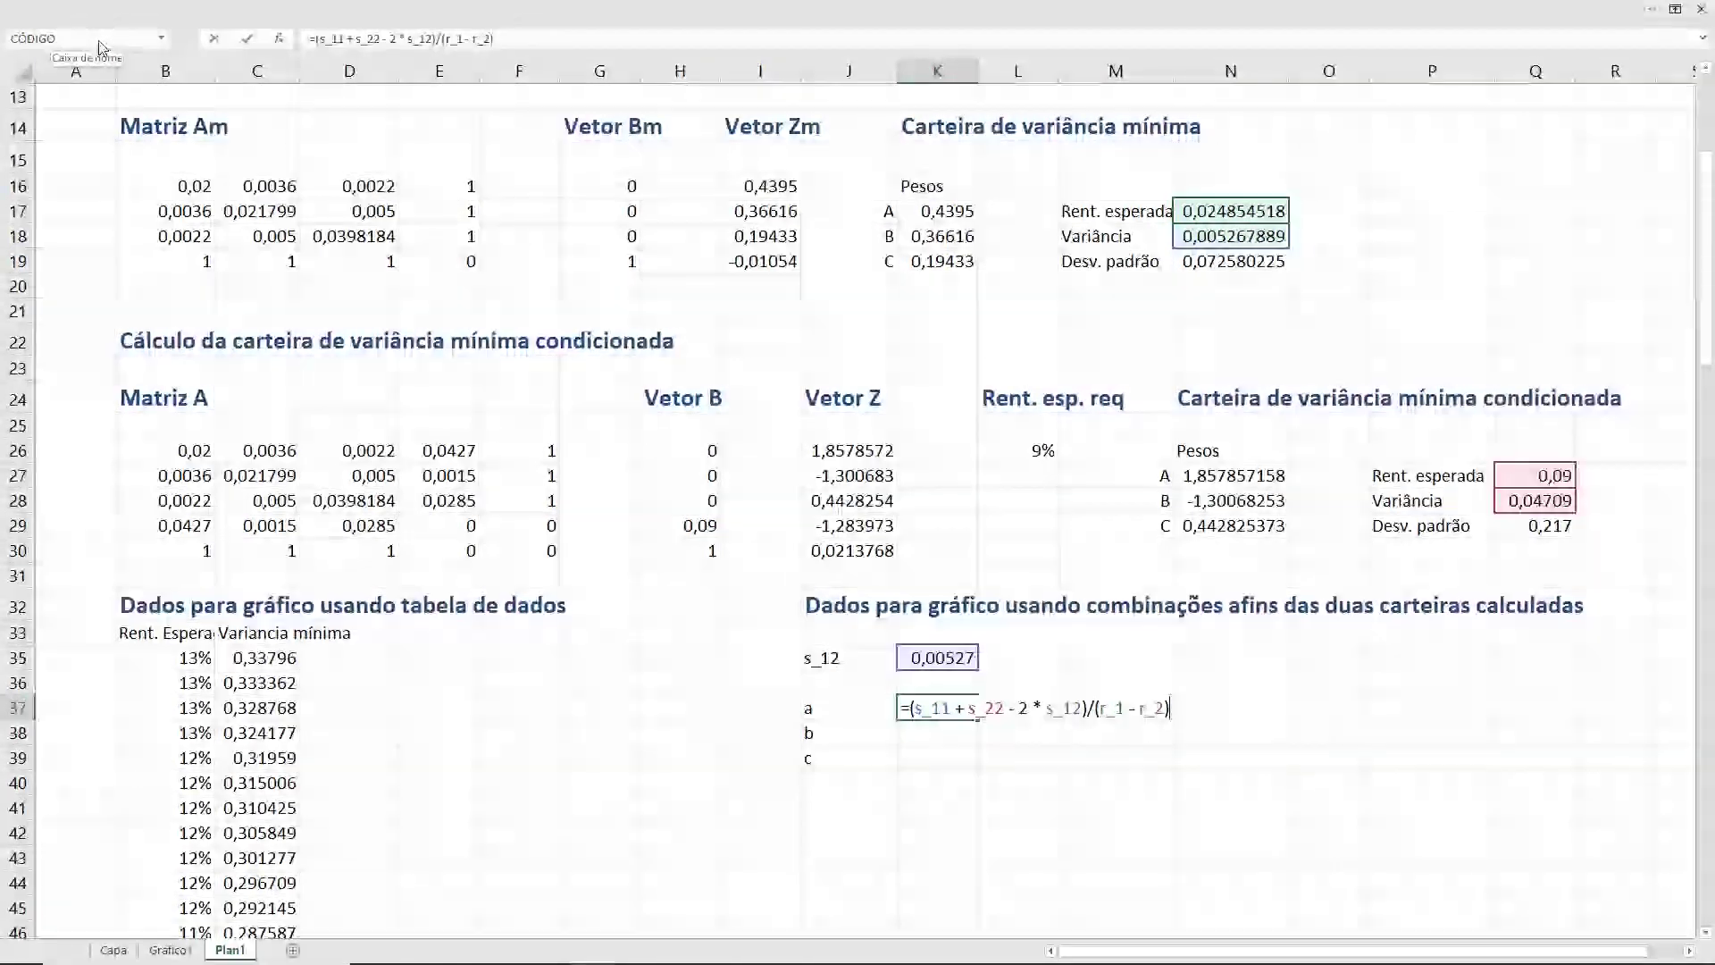
pyautogui.write('^2')
pyautogui.press('Return')
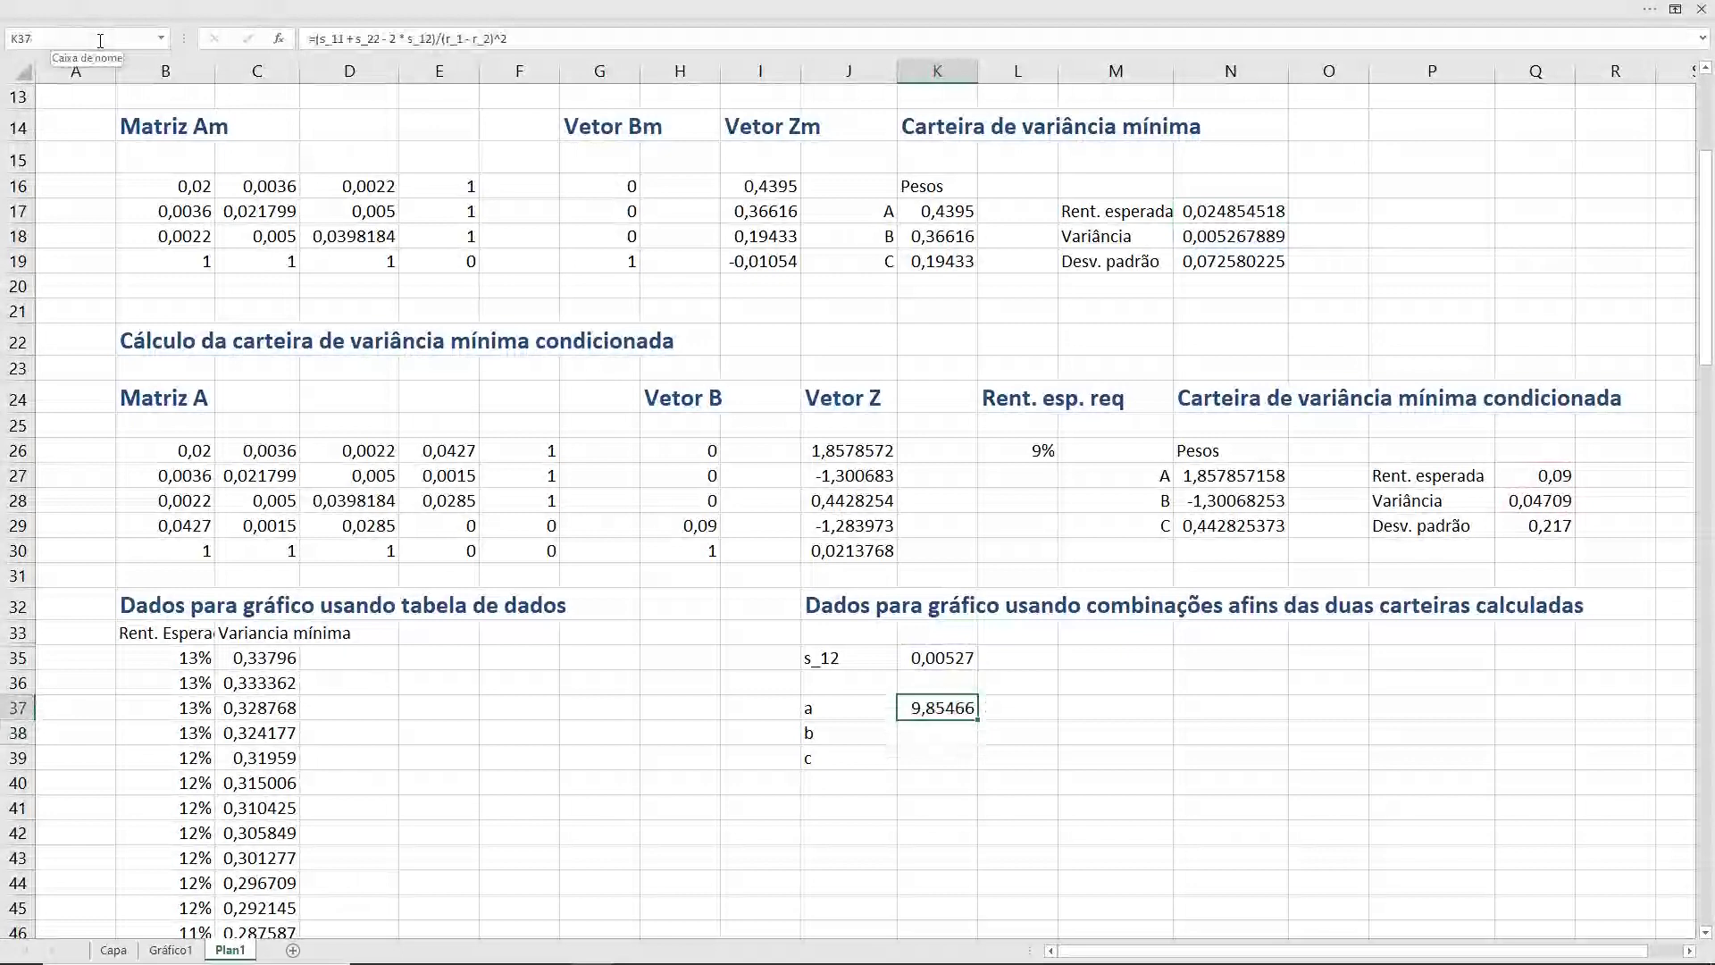
# - Enter a_ in the Name Box as the name for coefficient a's cell K37
pyautogui.click(100, 40)
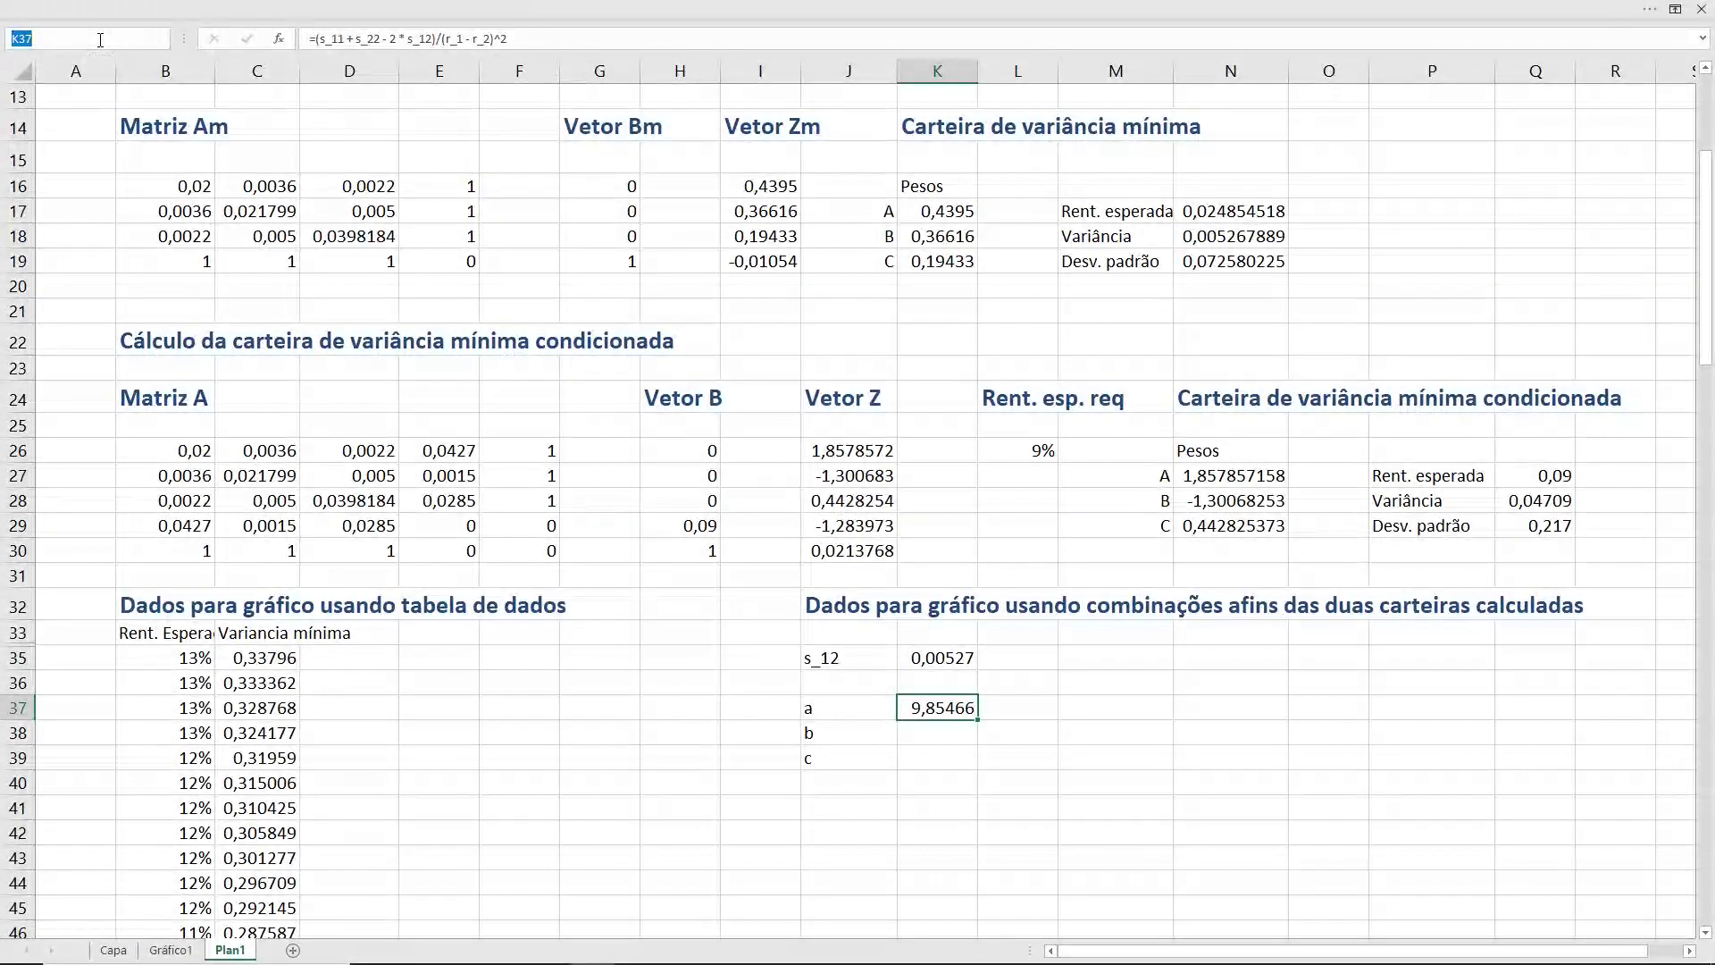
pyautogui.write('a')
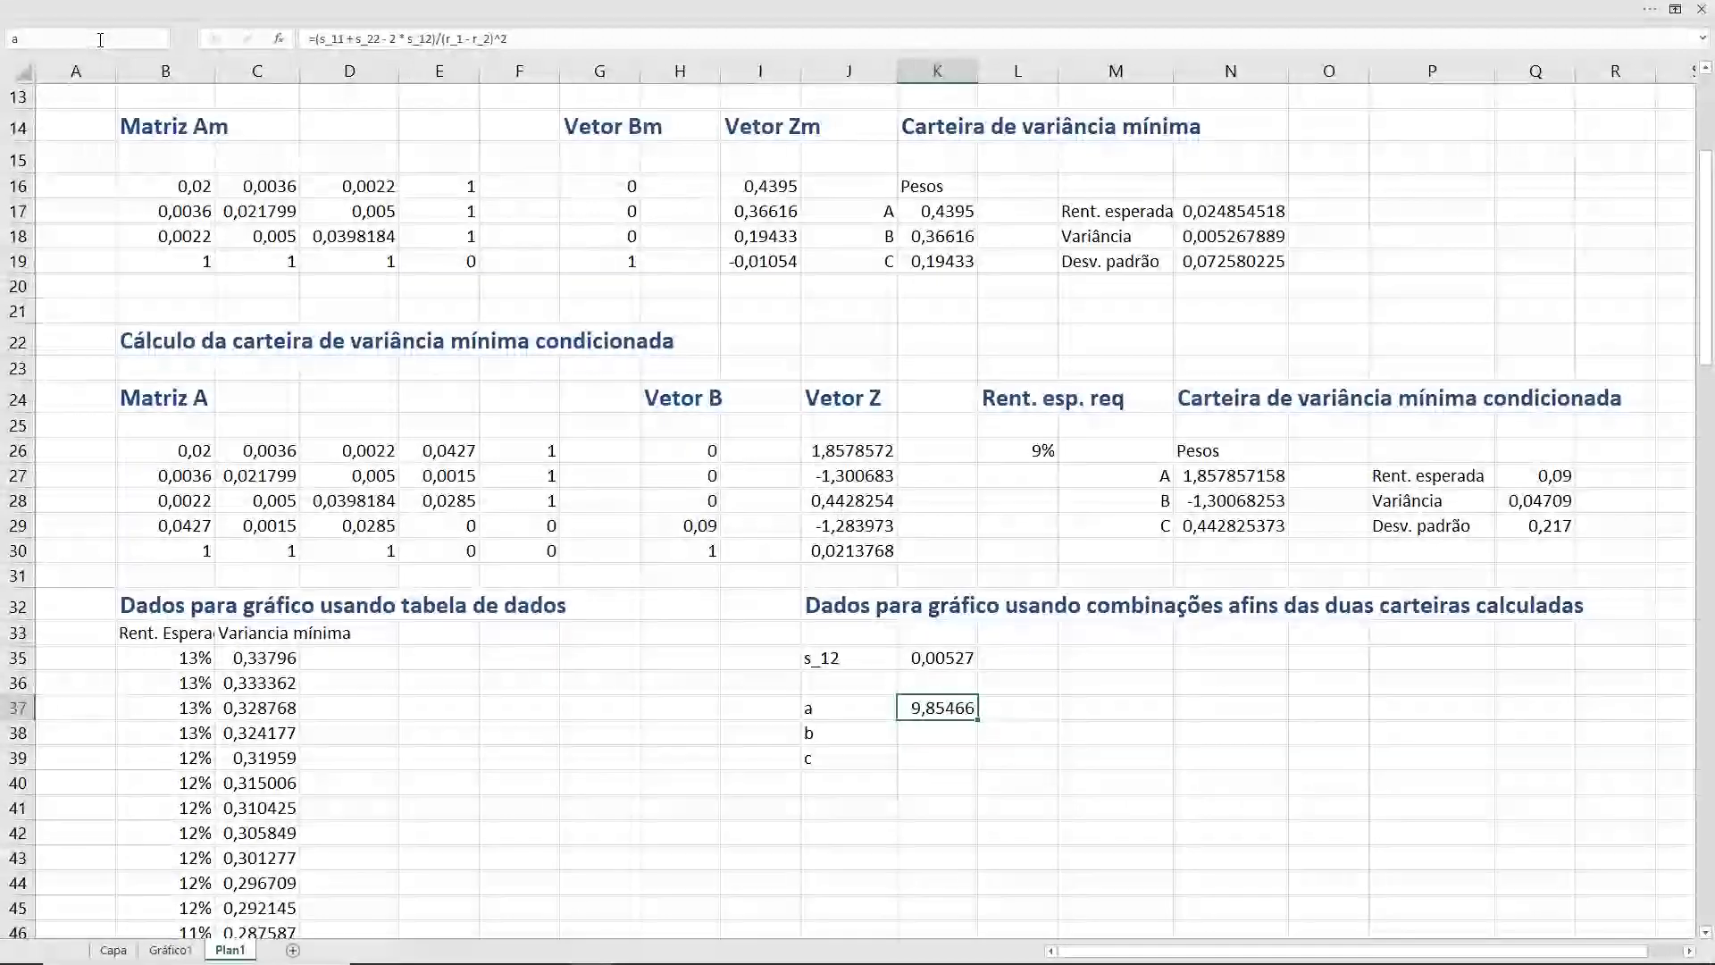
pyautogui.write('_')
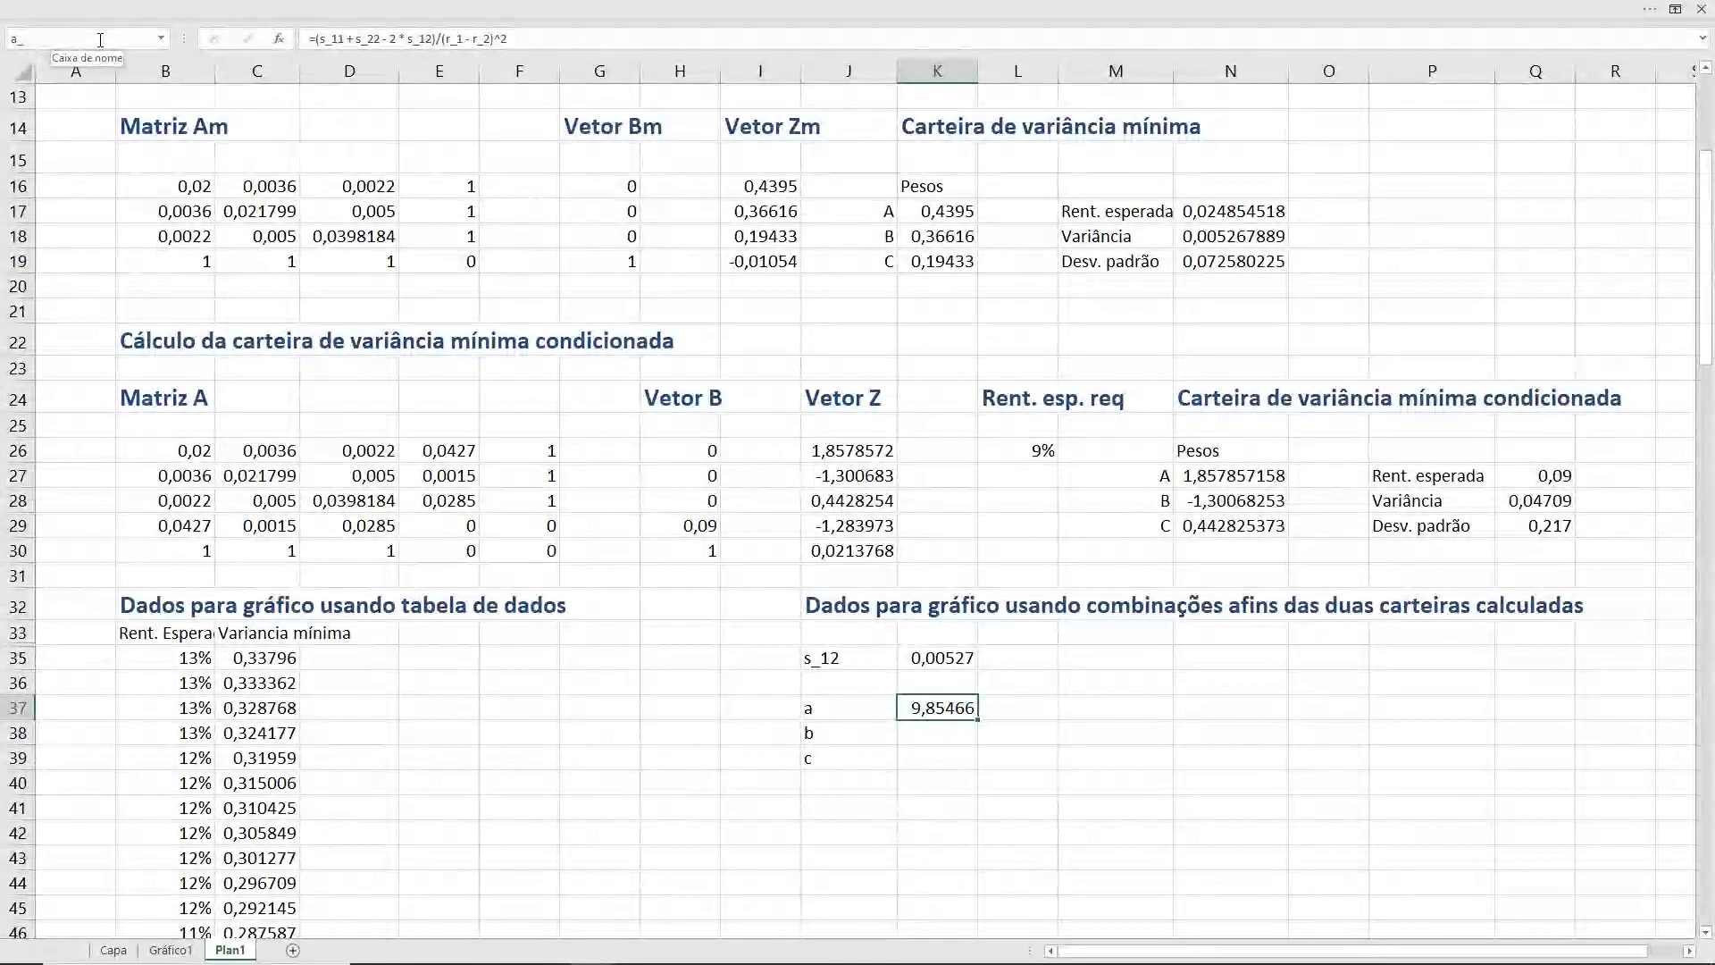
pyautogui.press('Down')
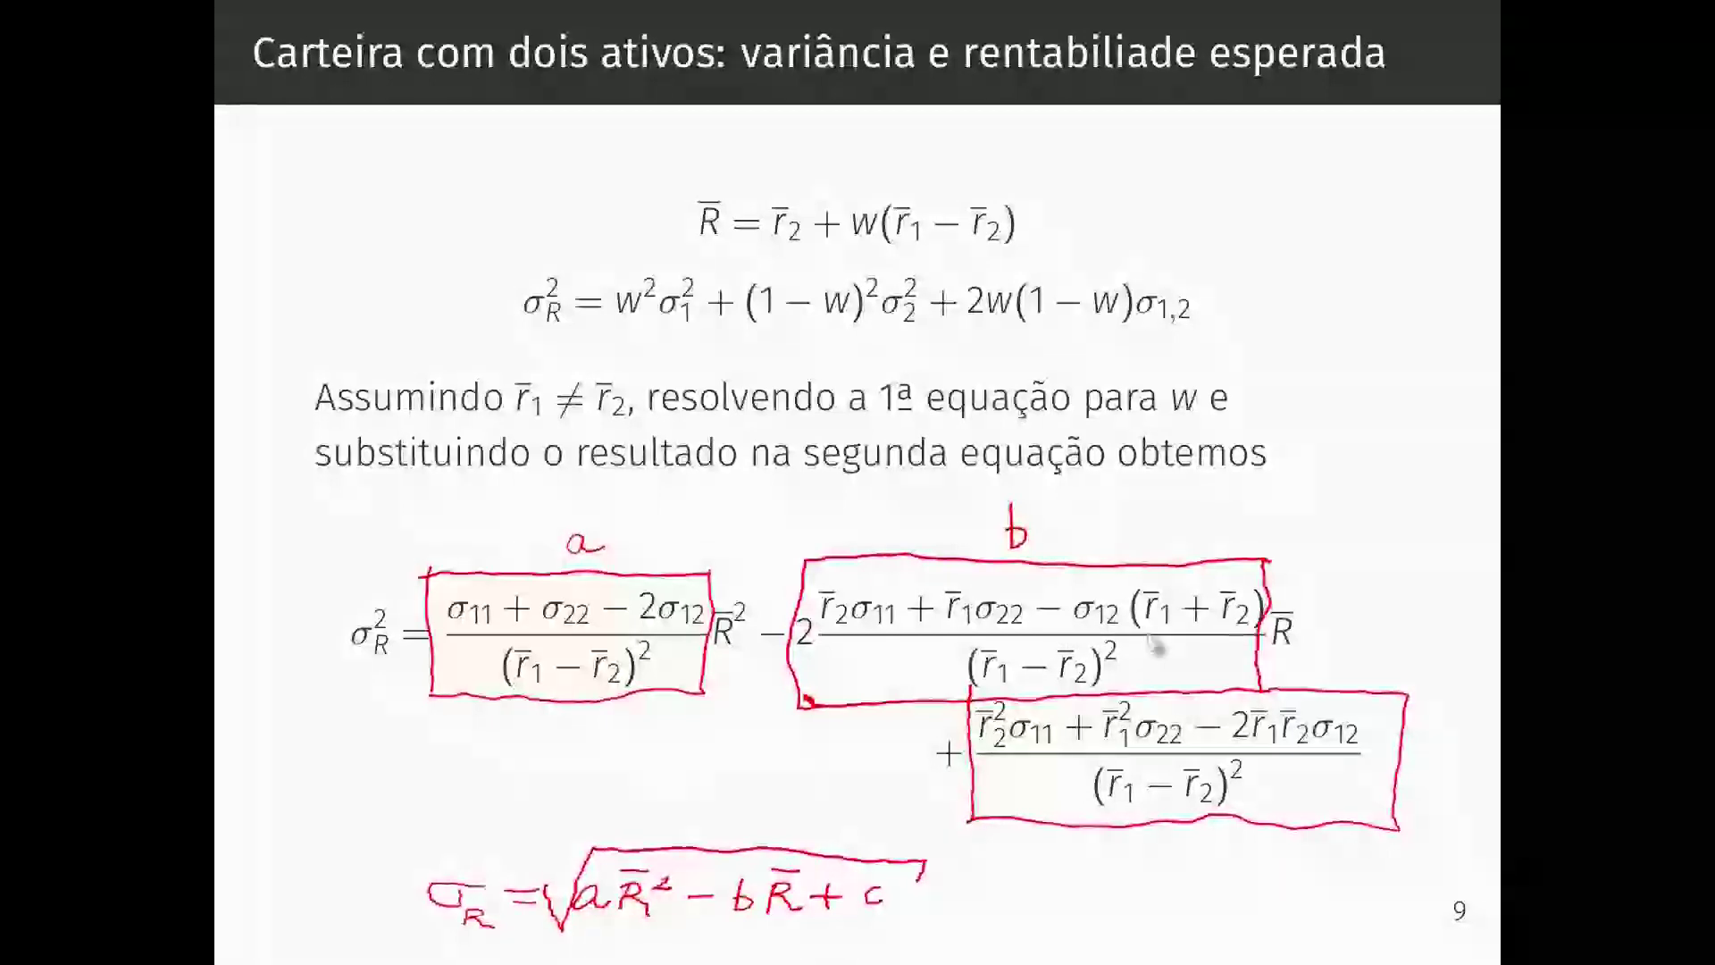
# - Return to Excel after reviewing slide 9's annotated a, b, c formulas
pyautogui.hotkey('alt', 'Tab')
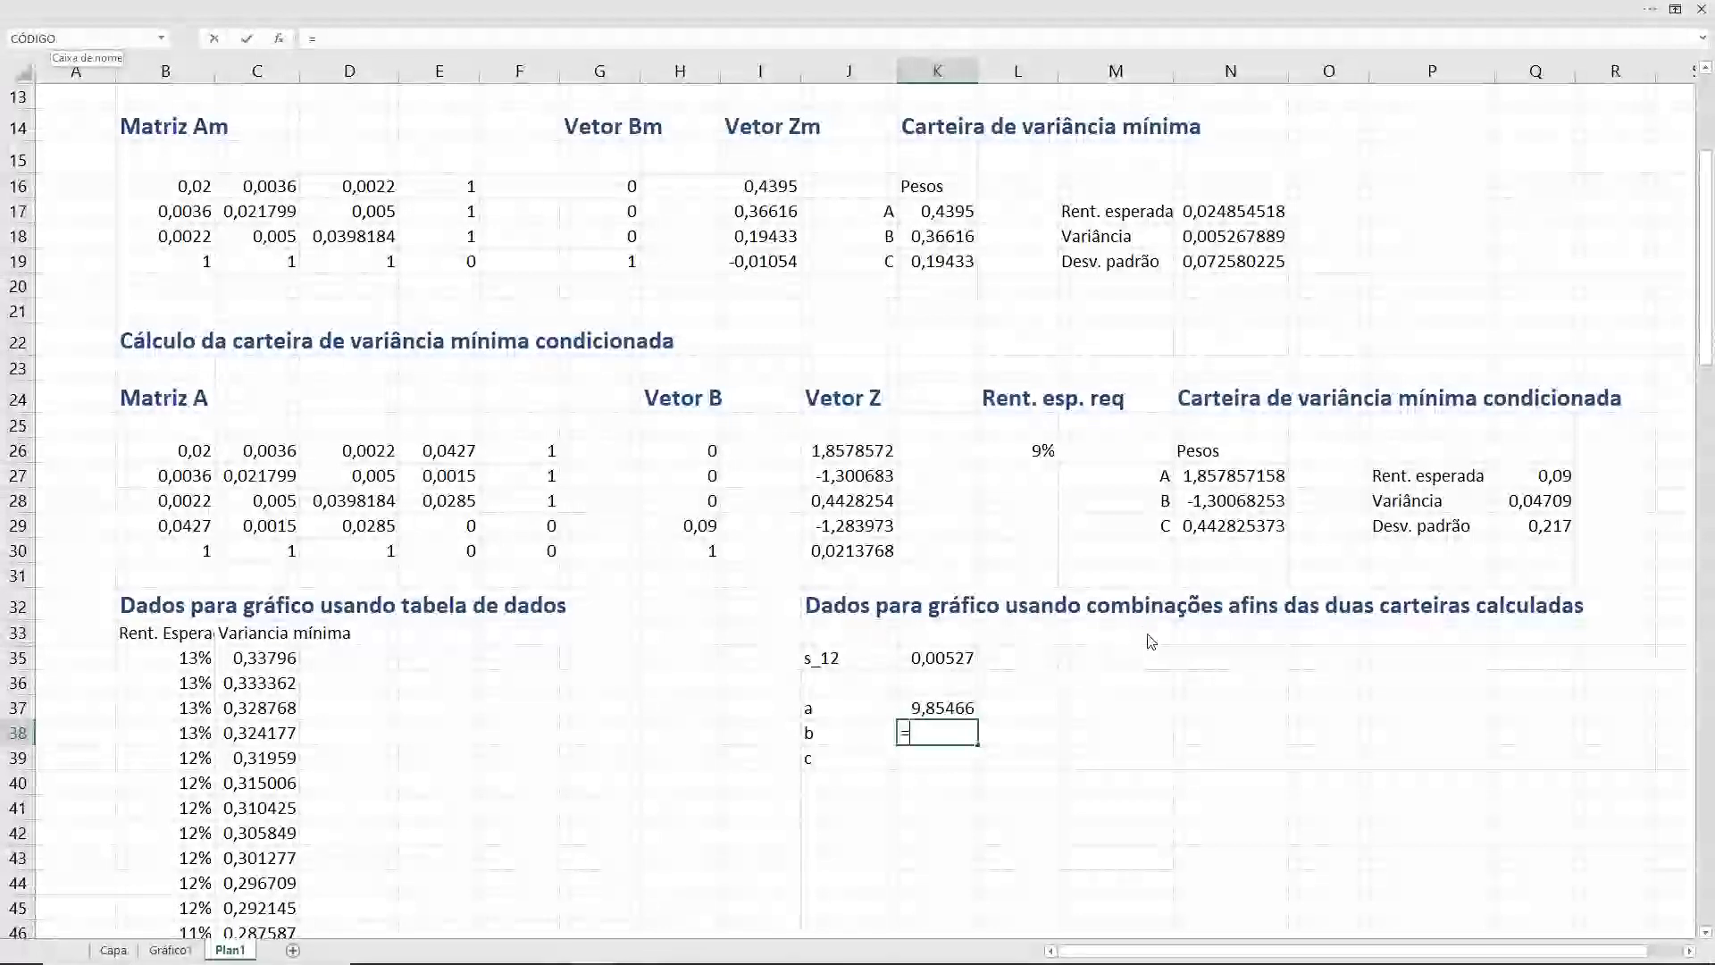
# - Type the first part of K38's b formula: =2 * (r_1 * s_22 + r_2 * s_11 - 2 * s_12
pyautogui.write('=2 * (')
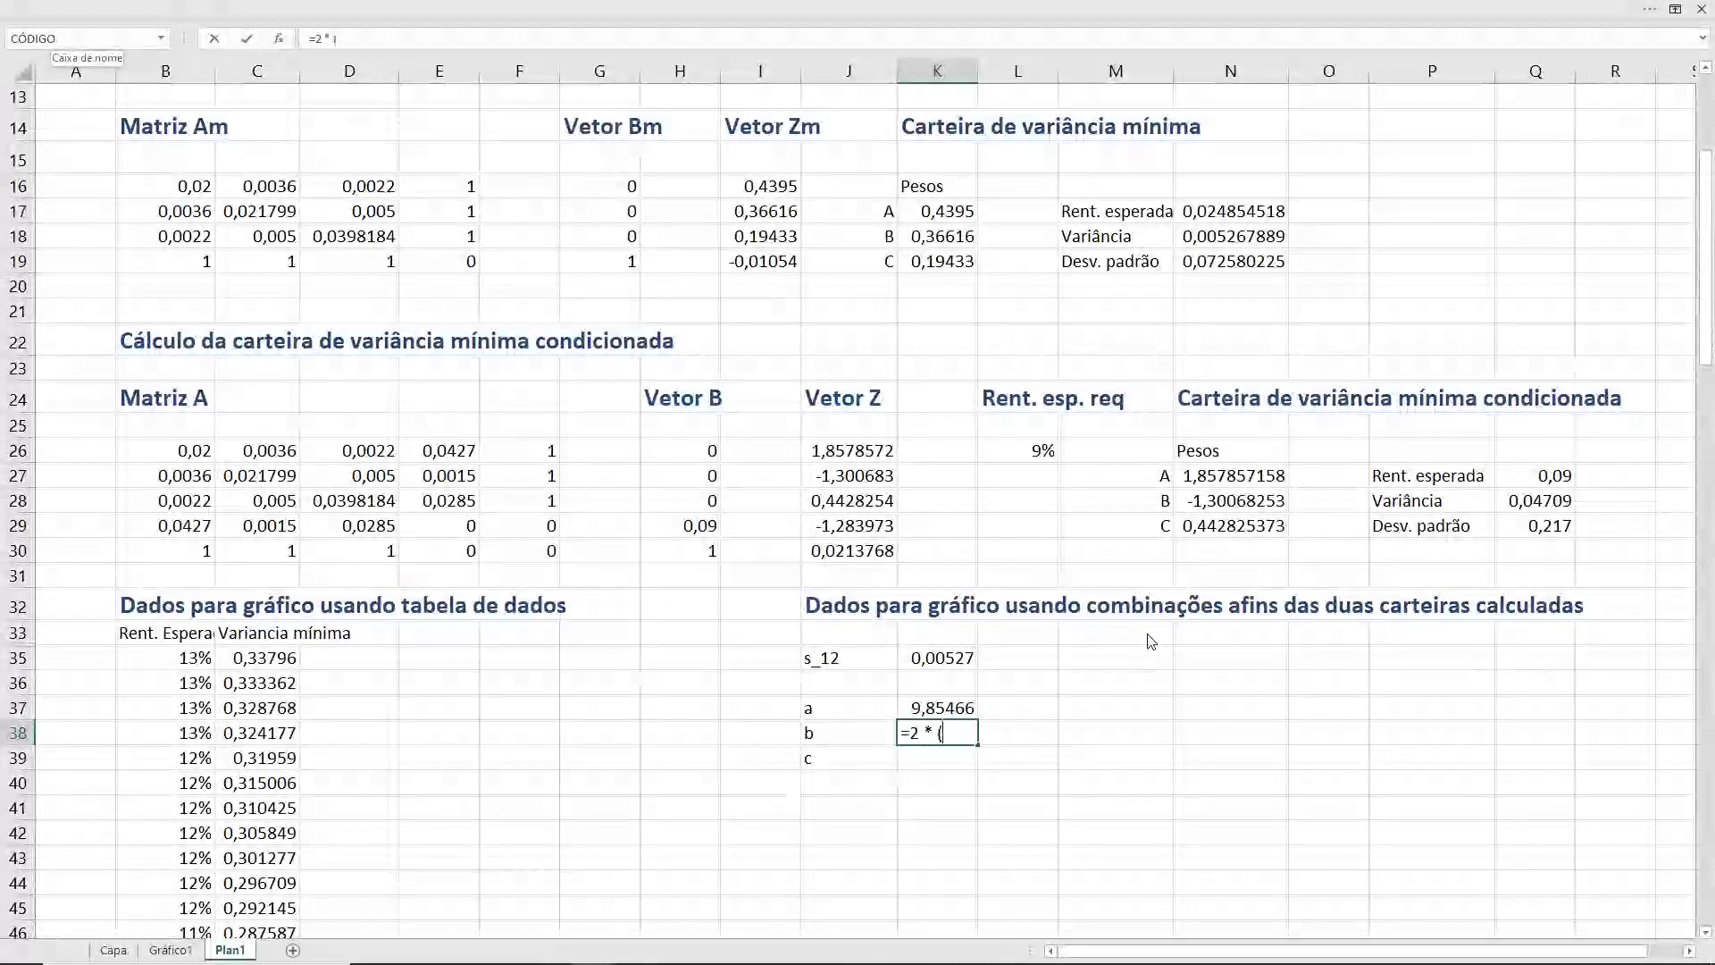
pyautogui.write('r')
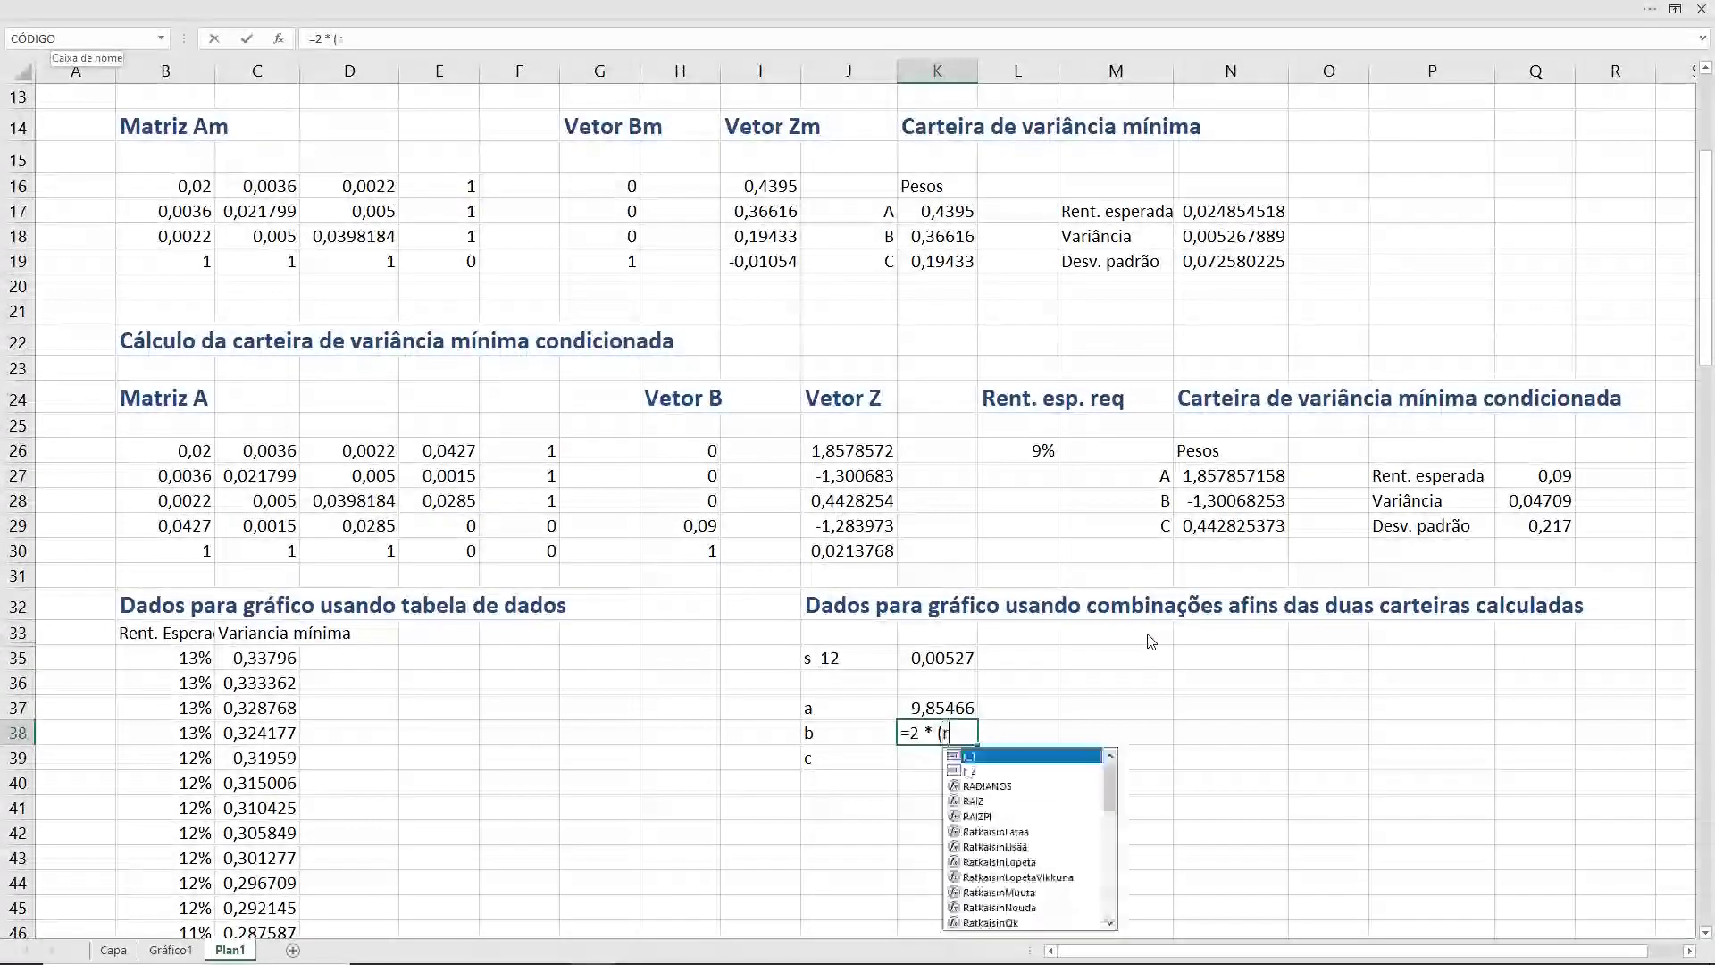
pyautogui.write('_')
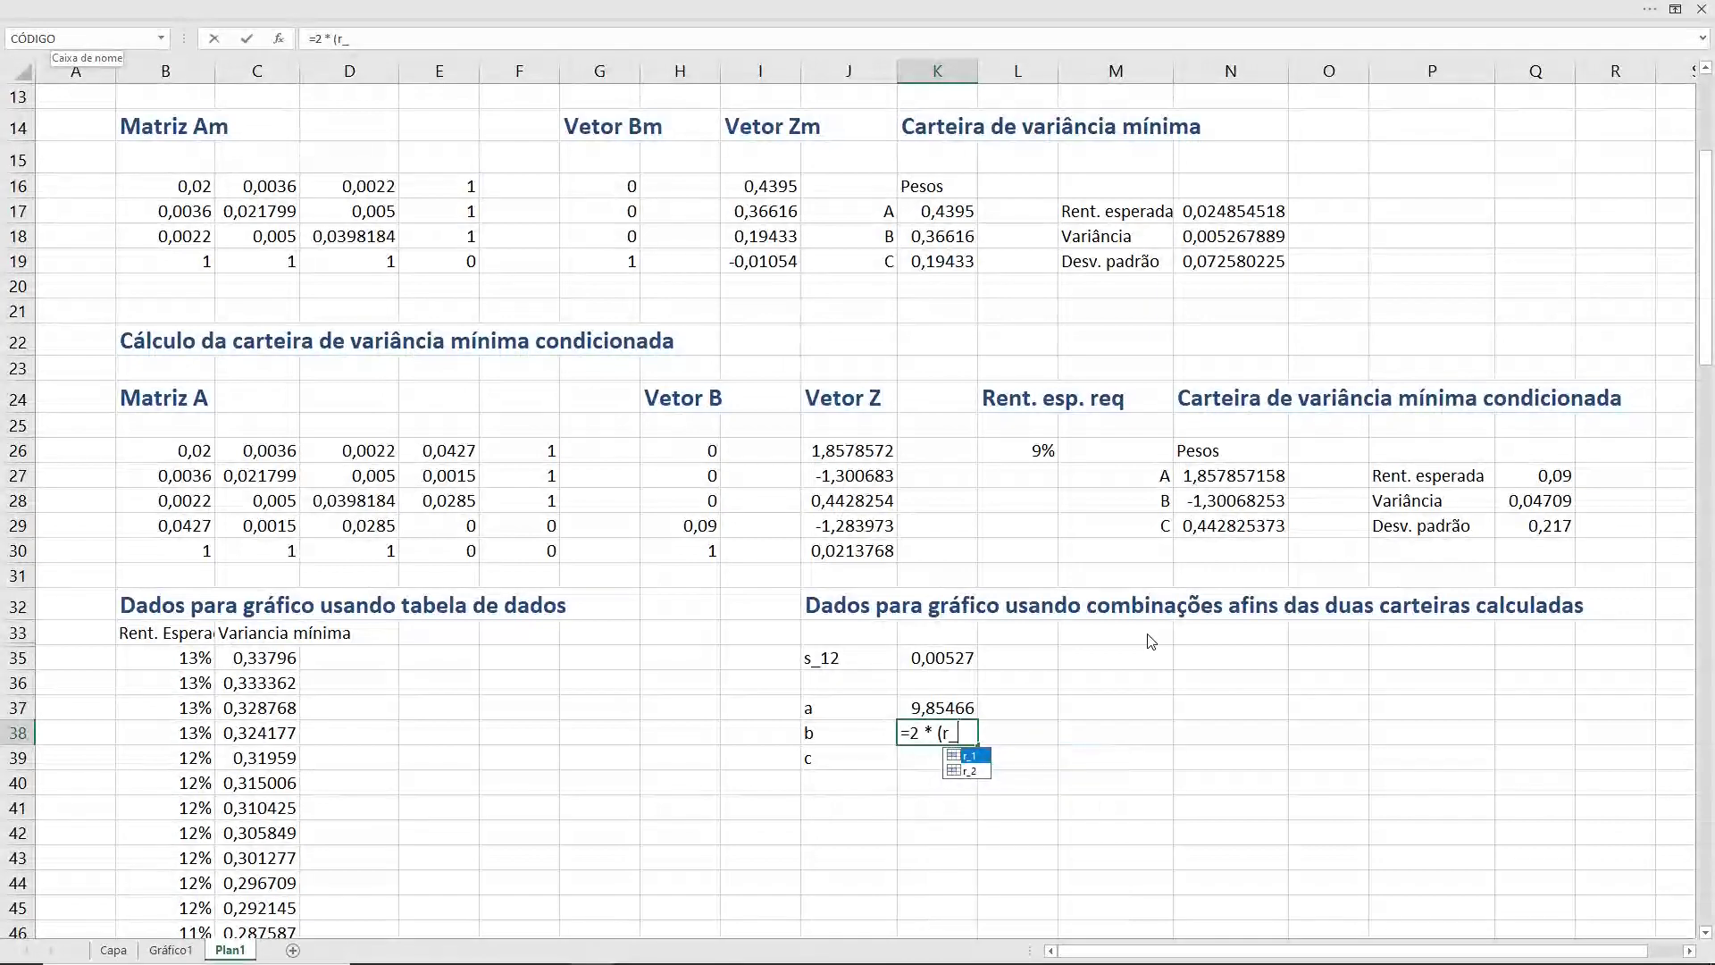
pyautogui.write('1 * s')
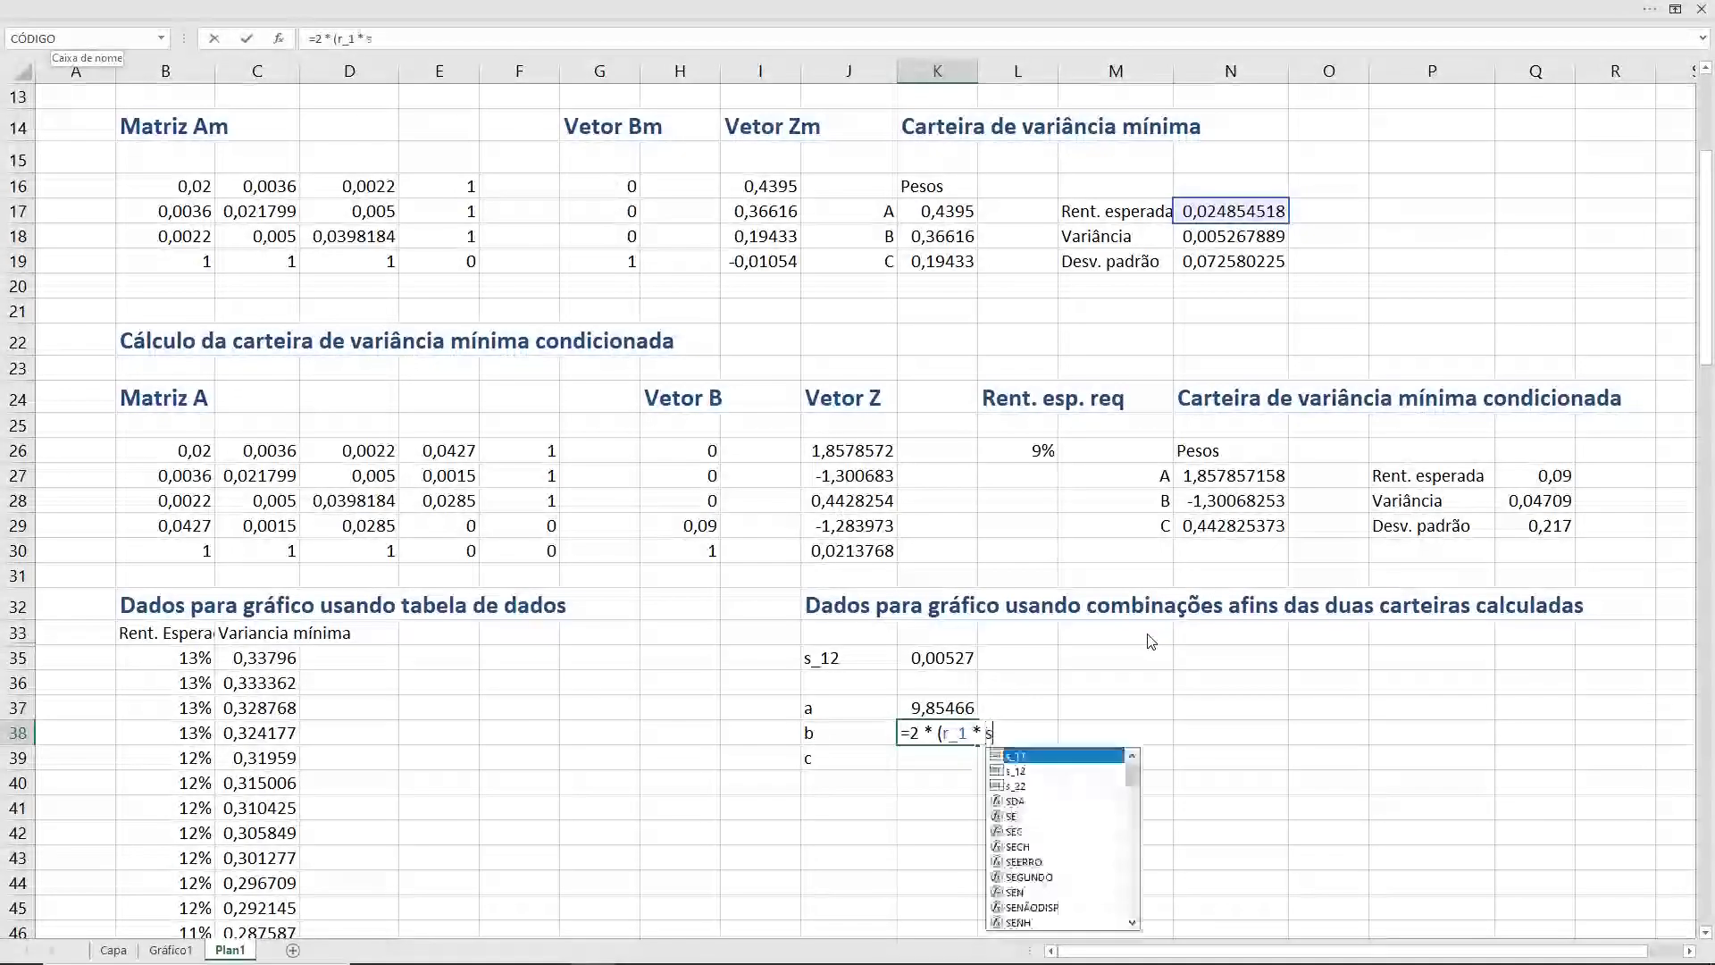
pyautogui.write('_22')
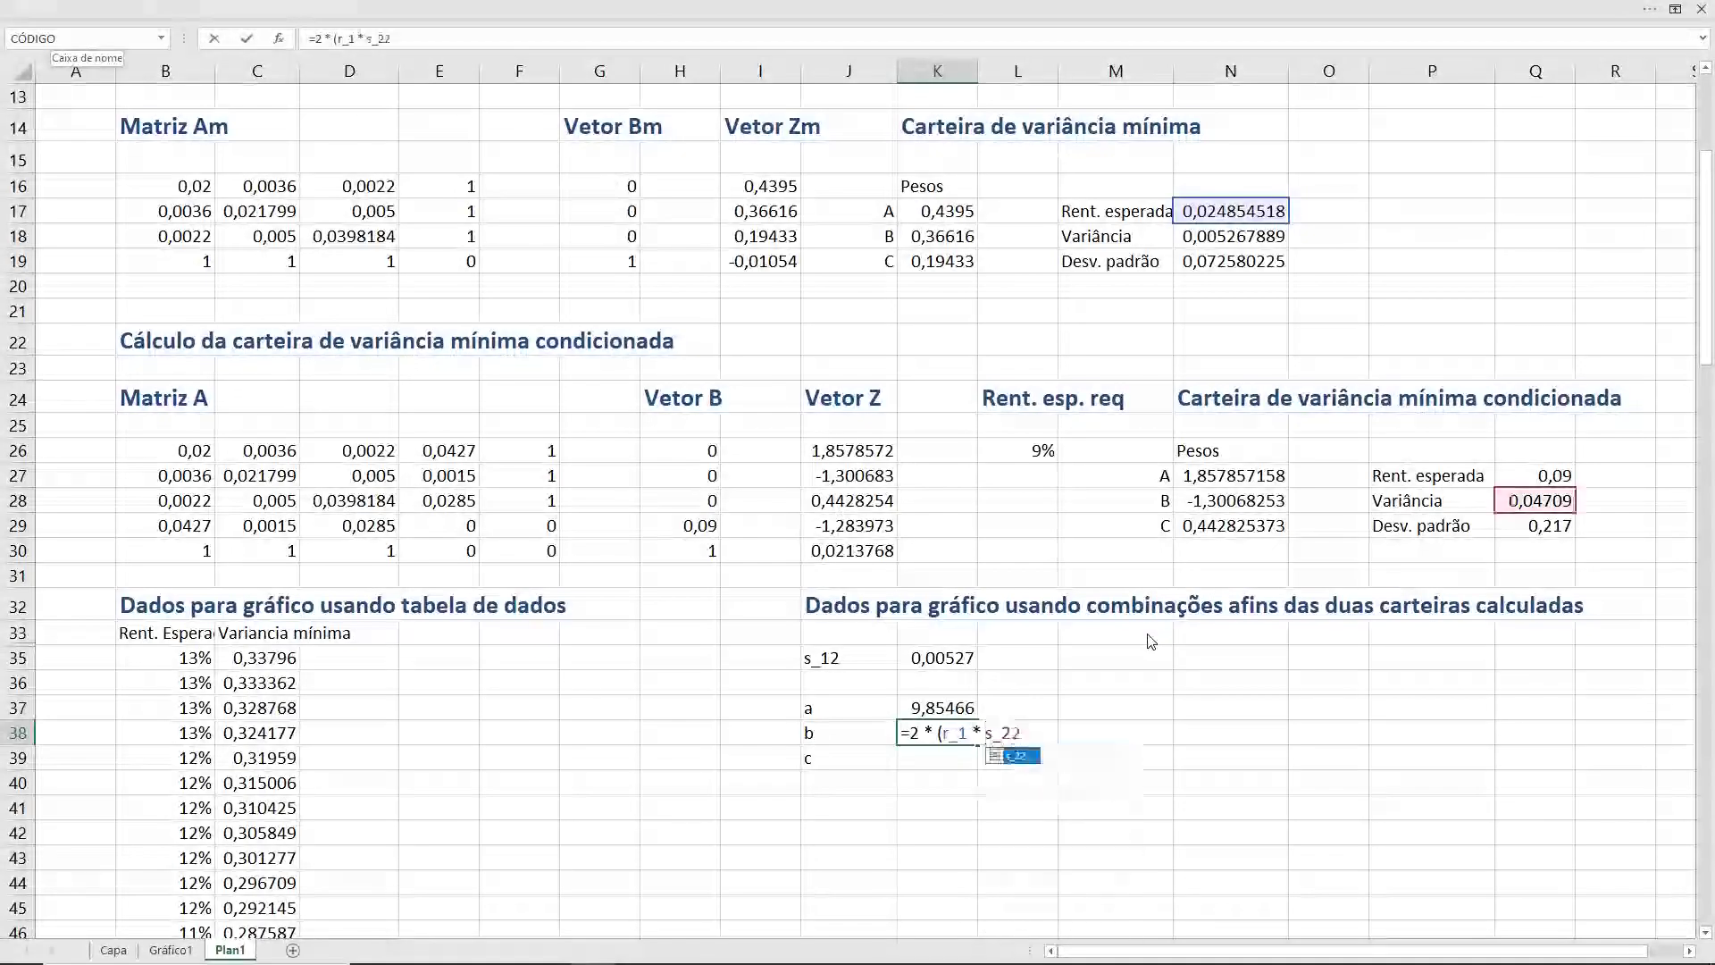
pyautogui.write(' +')
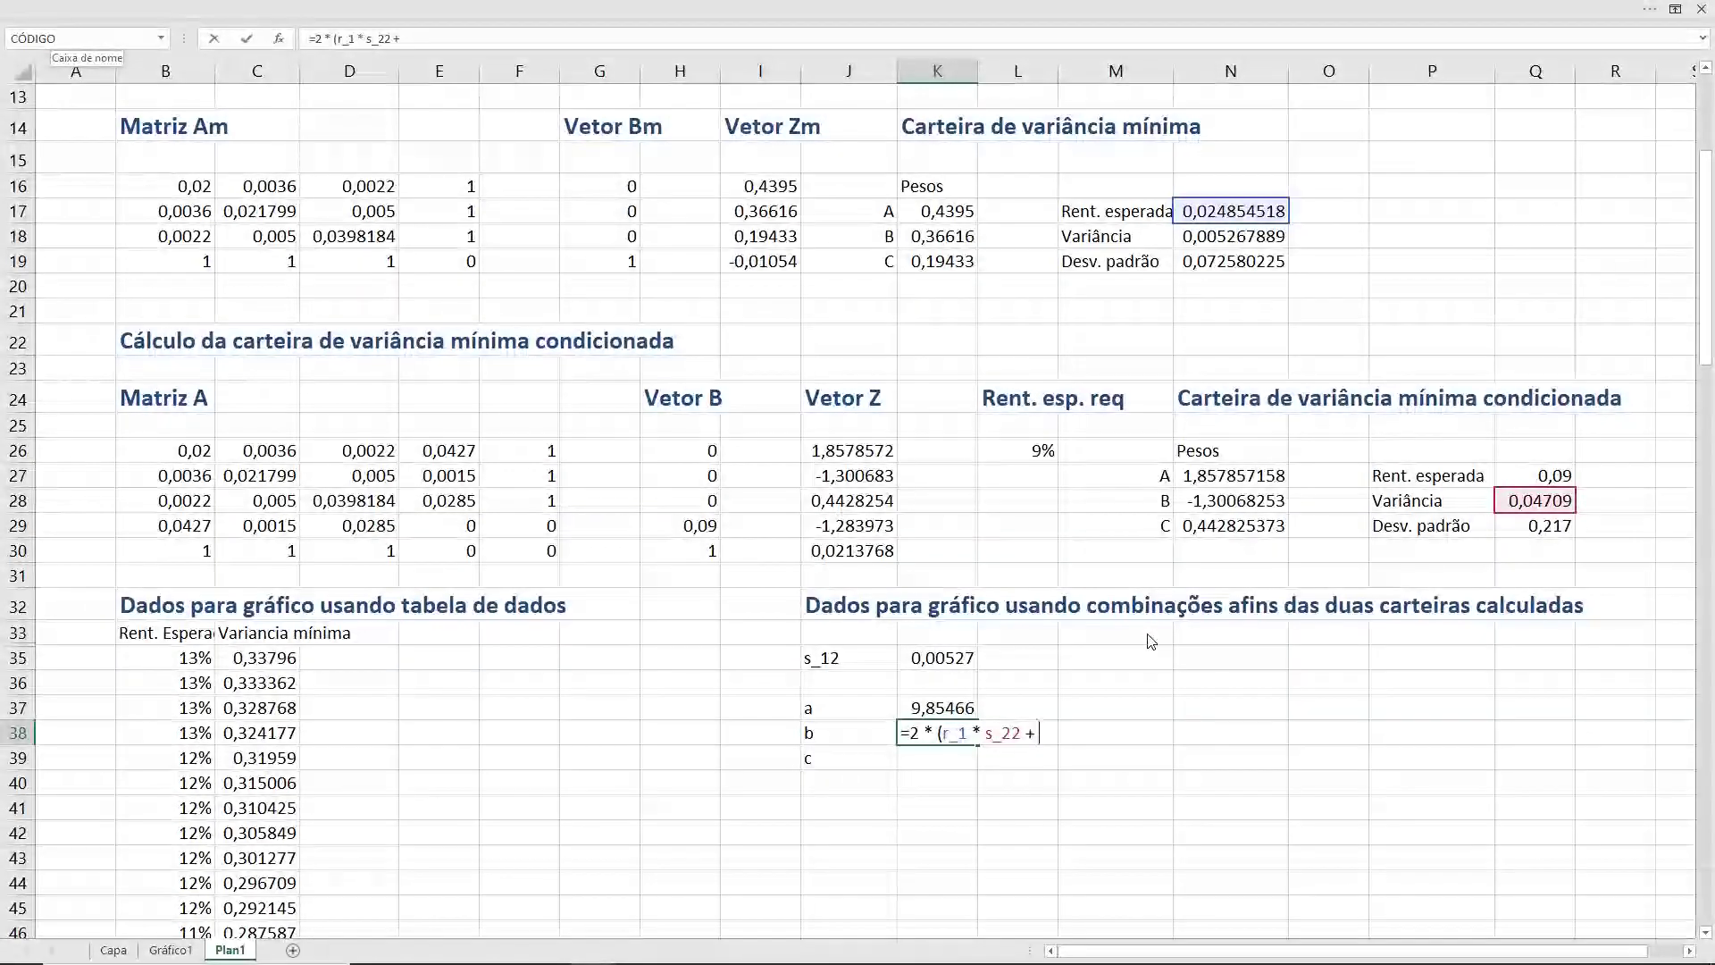
pyautogui.write(' r_1')
pyautogui.press('BackSpace')
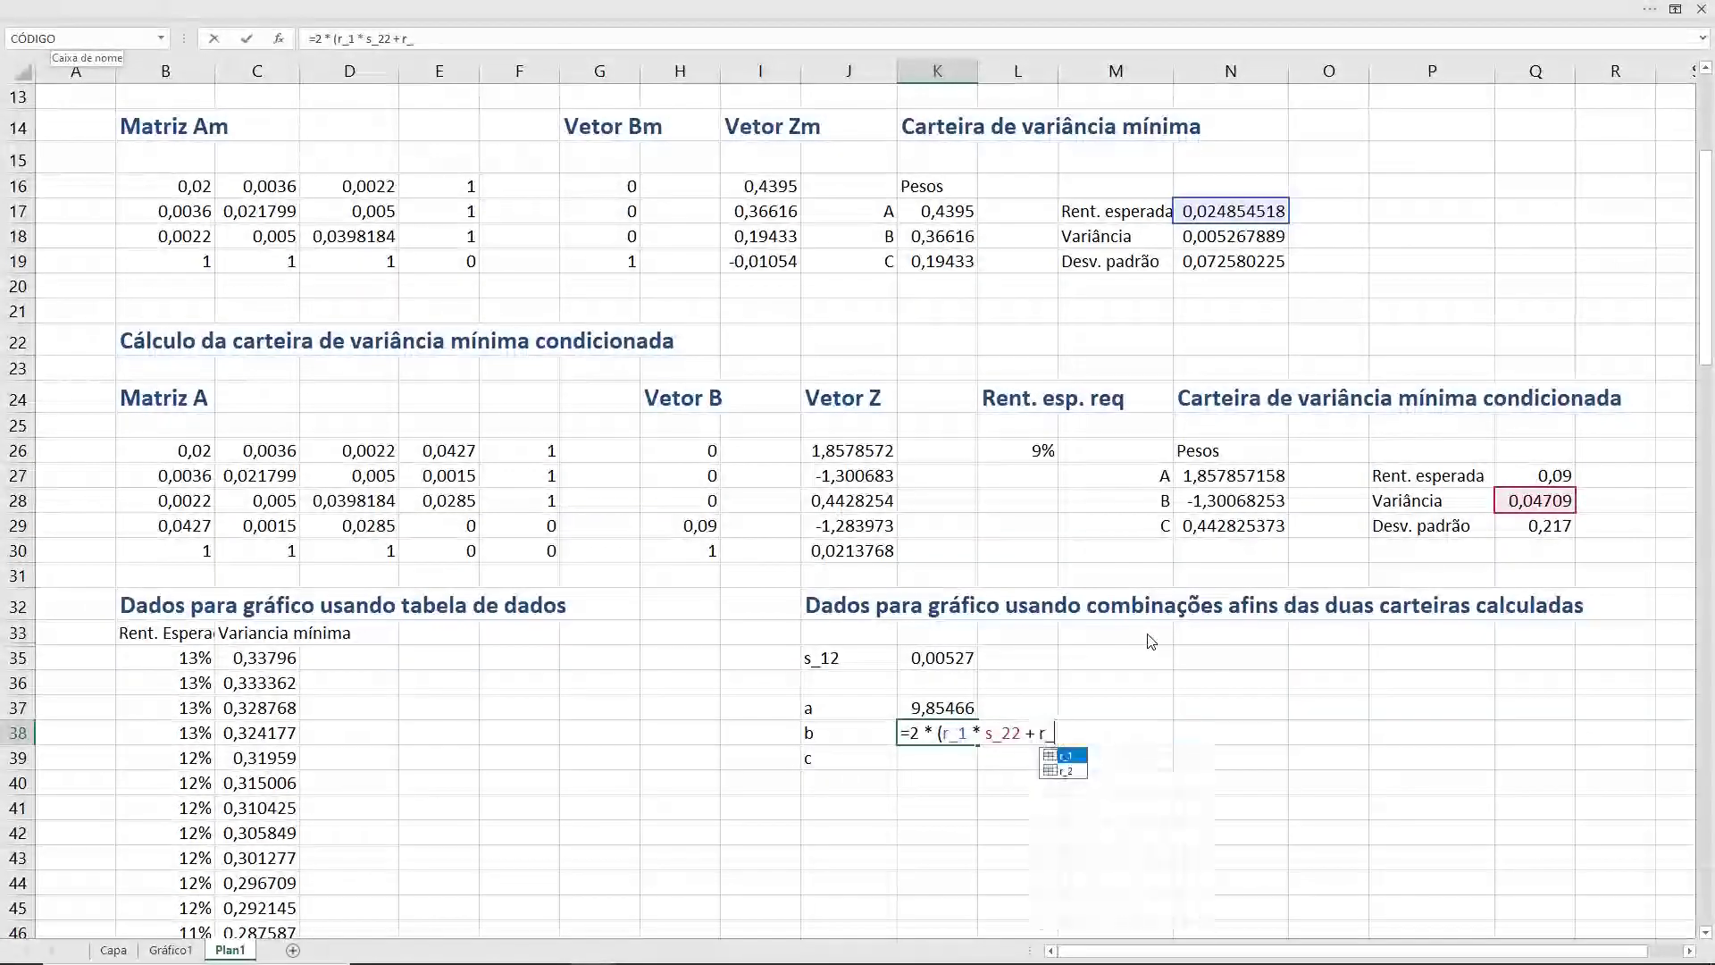
pyautogui.write('2 * s')
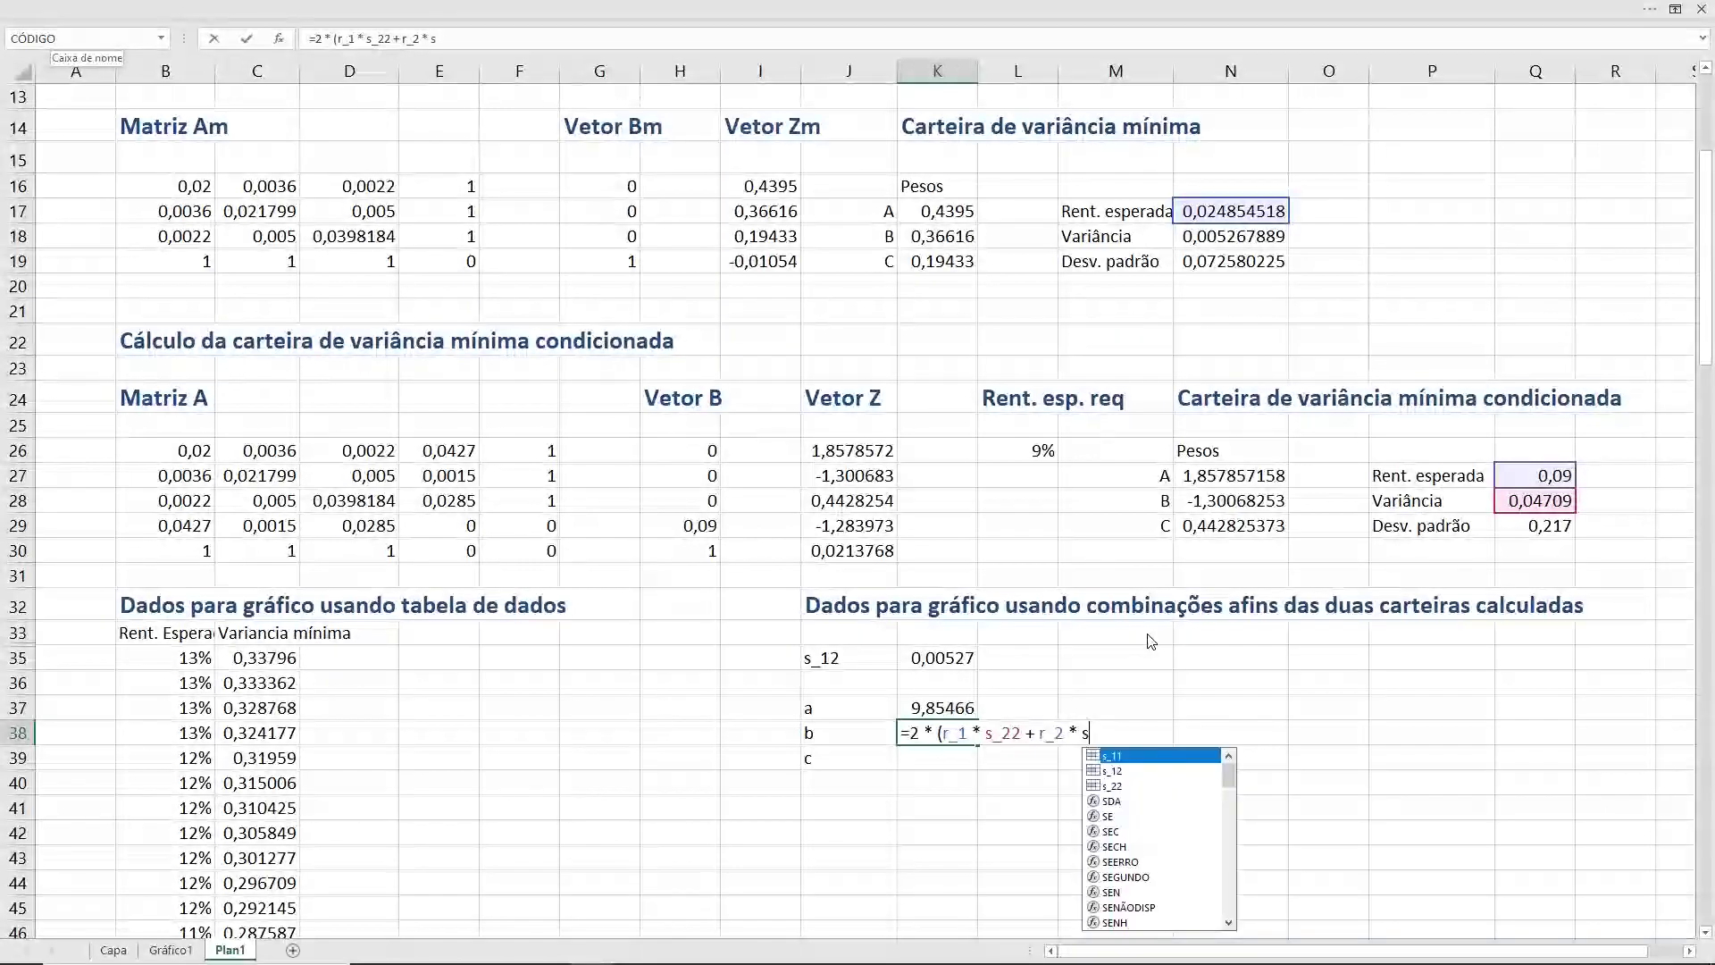
pyautogui.write('_11')
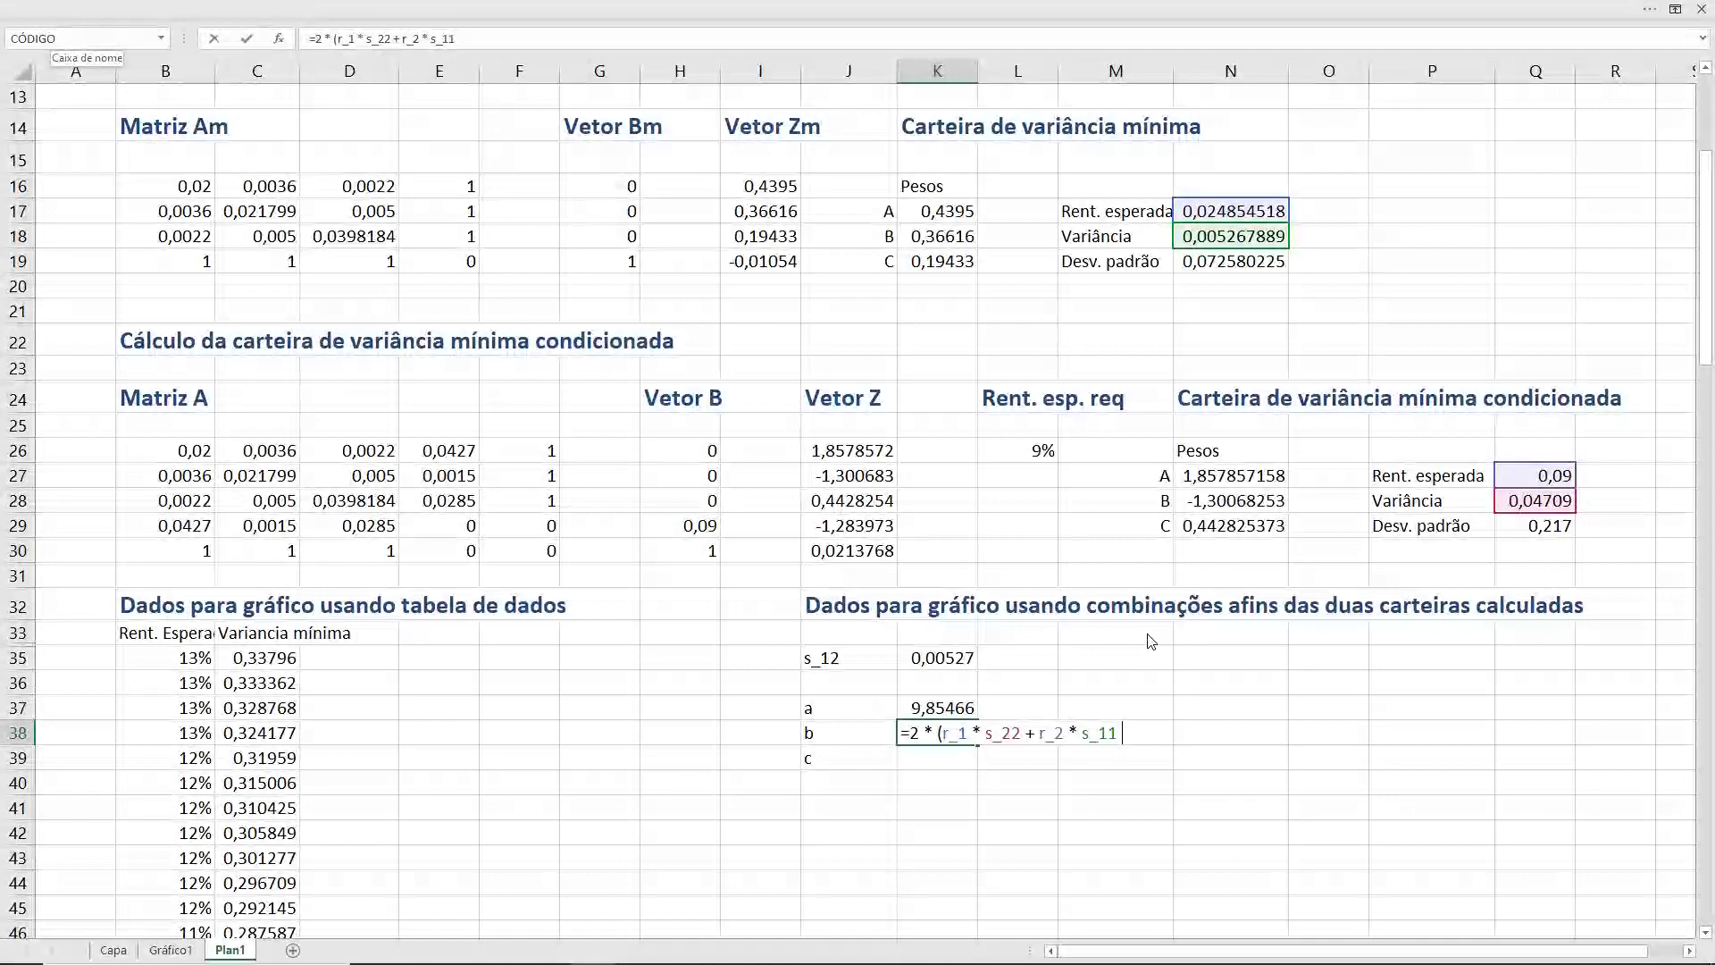
pyautogui.write(' - 2')
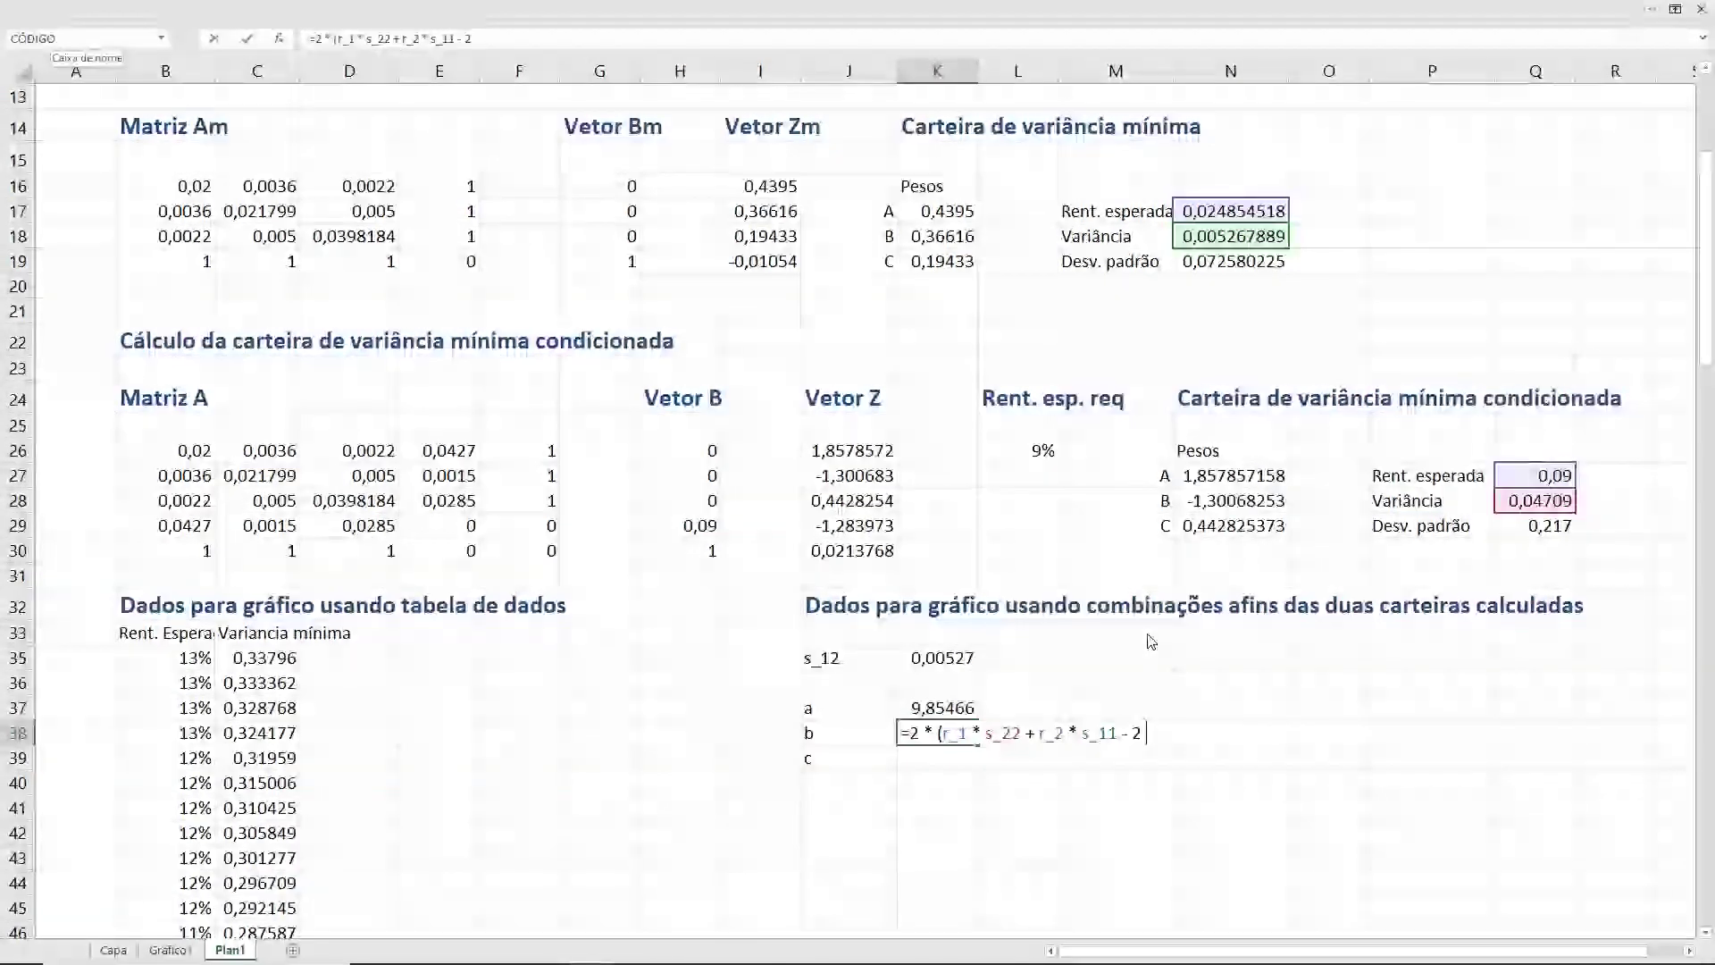
pyautogui.write(' * s_')
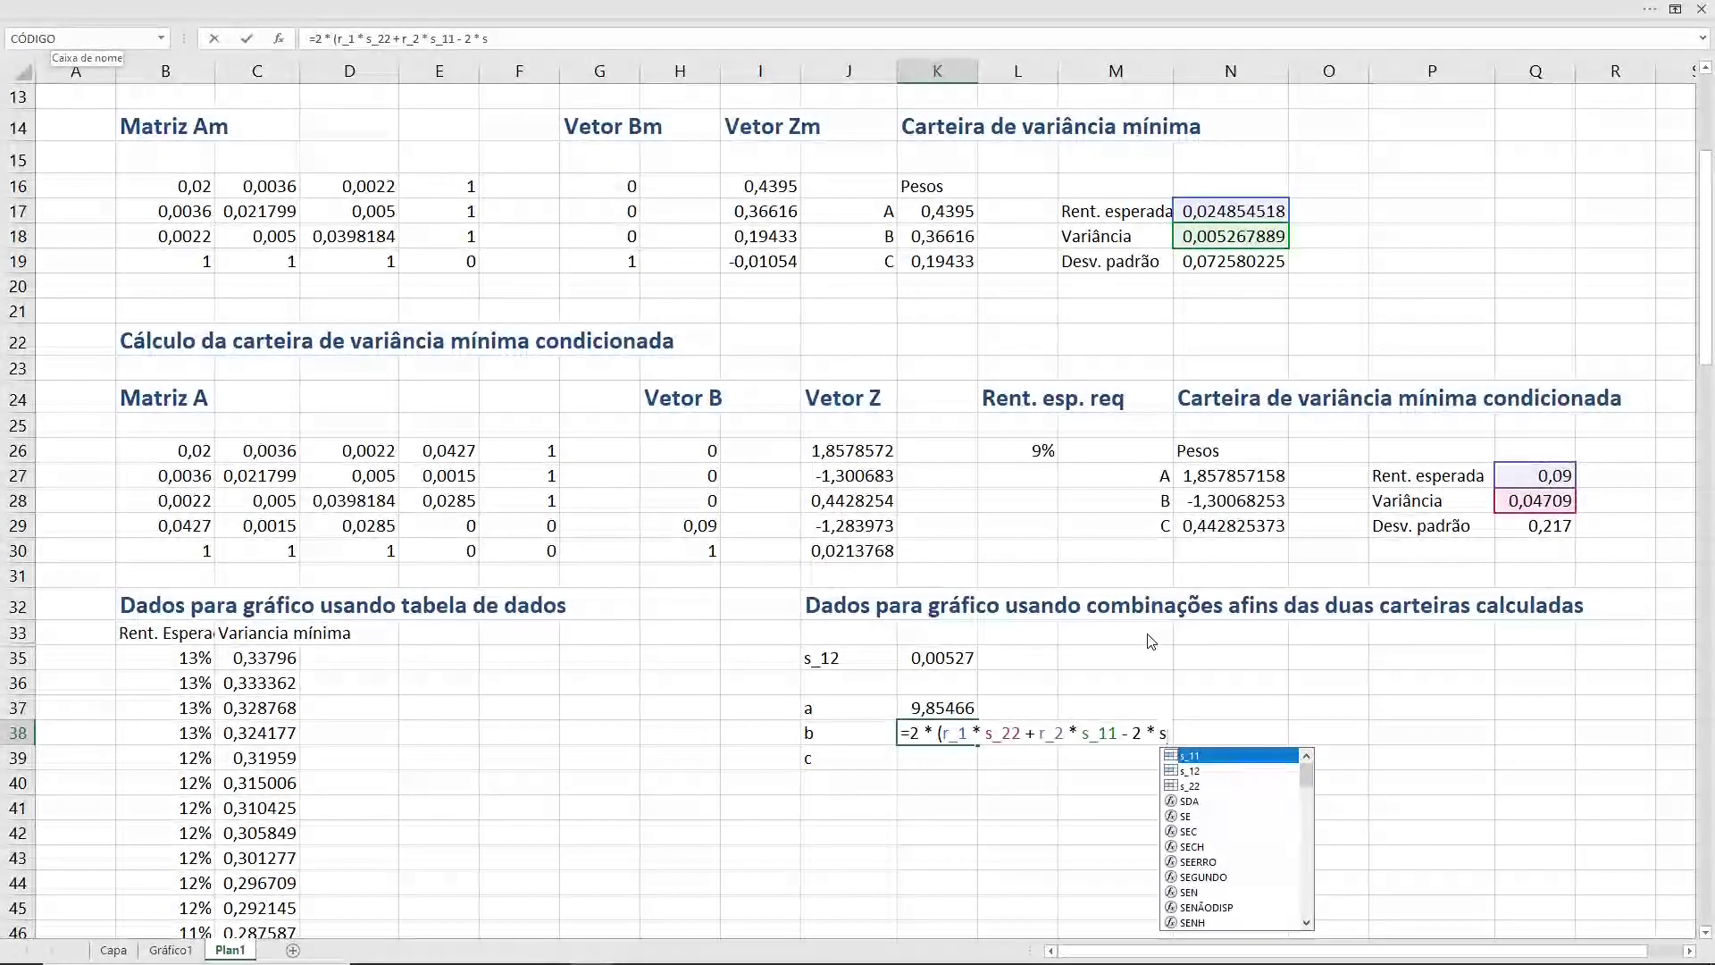
pyautogui.write('12')
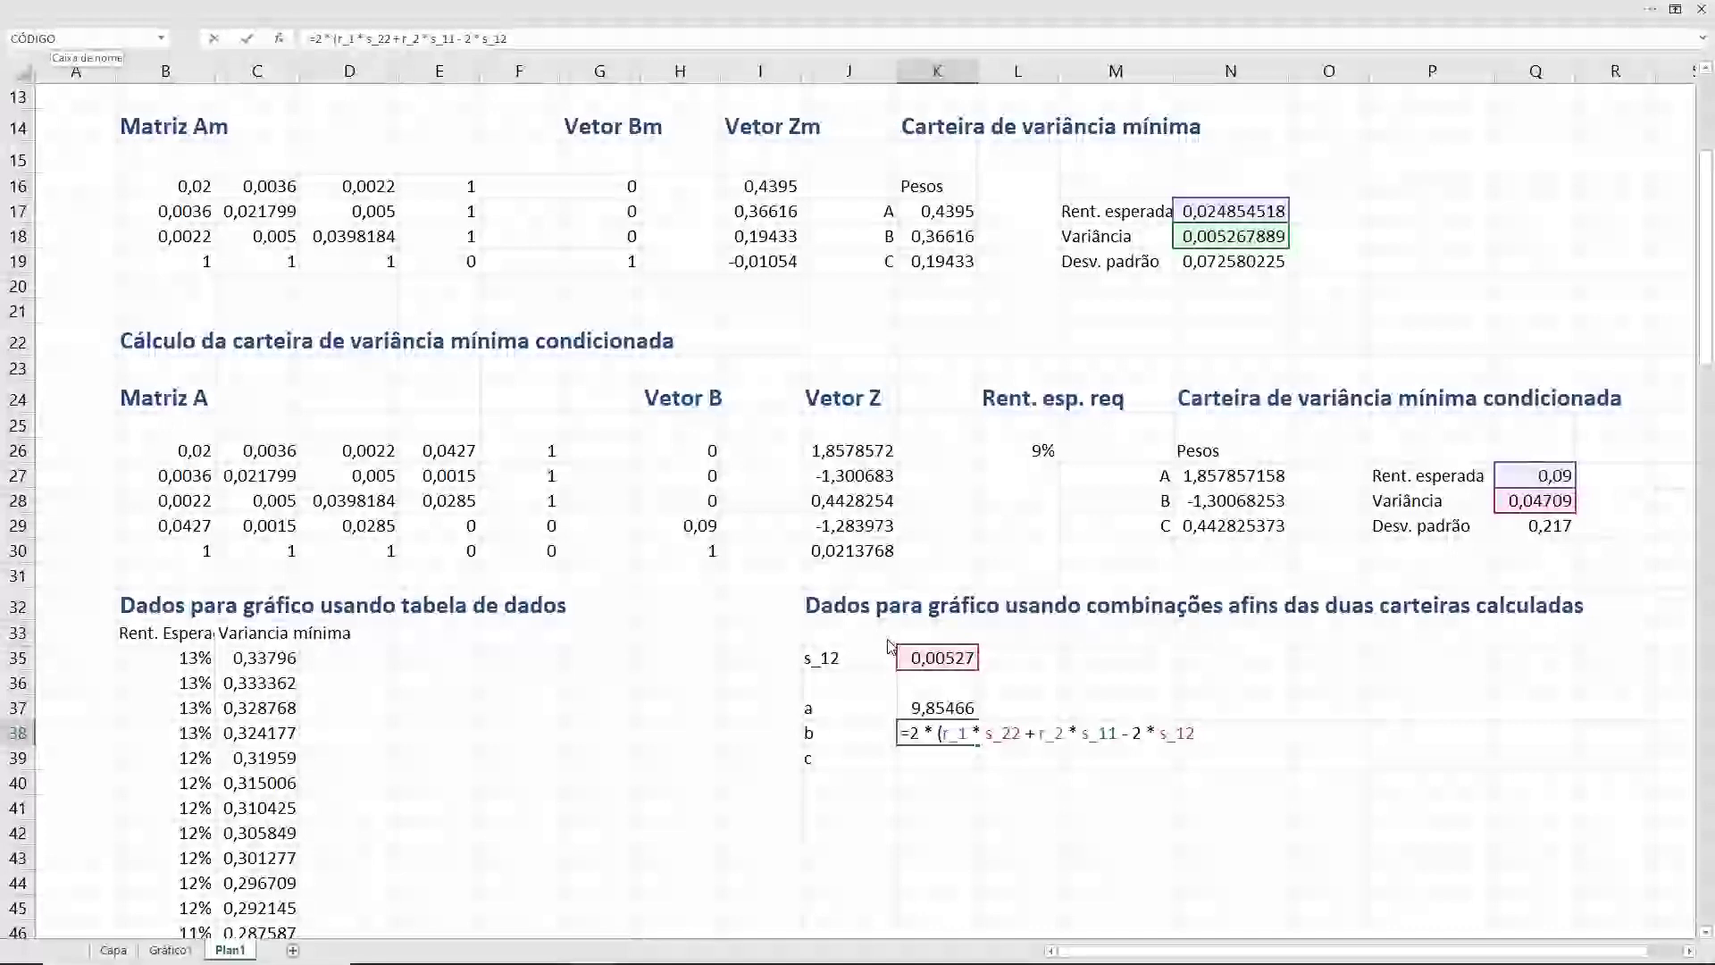
# - Complete K38 as 2(r_1·s_22 + r_2·s_11 − s_12(r_1+r_2))/(r_1−r_2)^2, yielding b = 0,48987
pyautogui.press('Return')
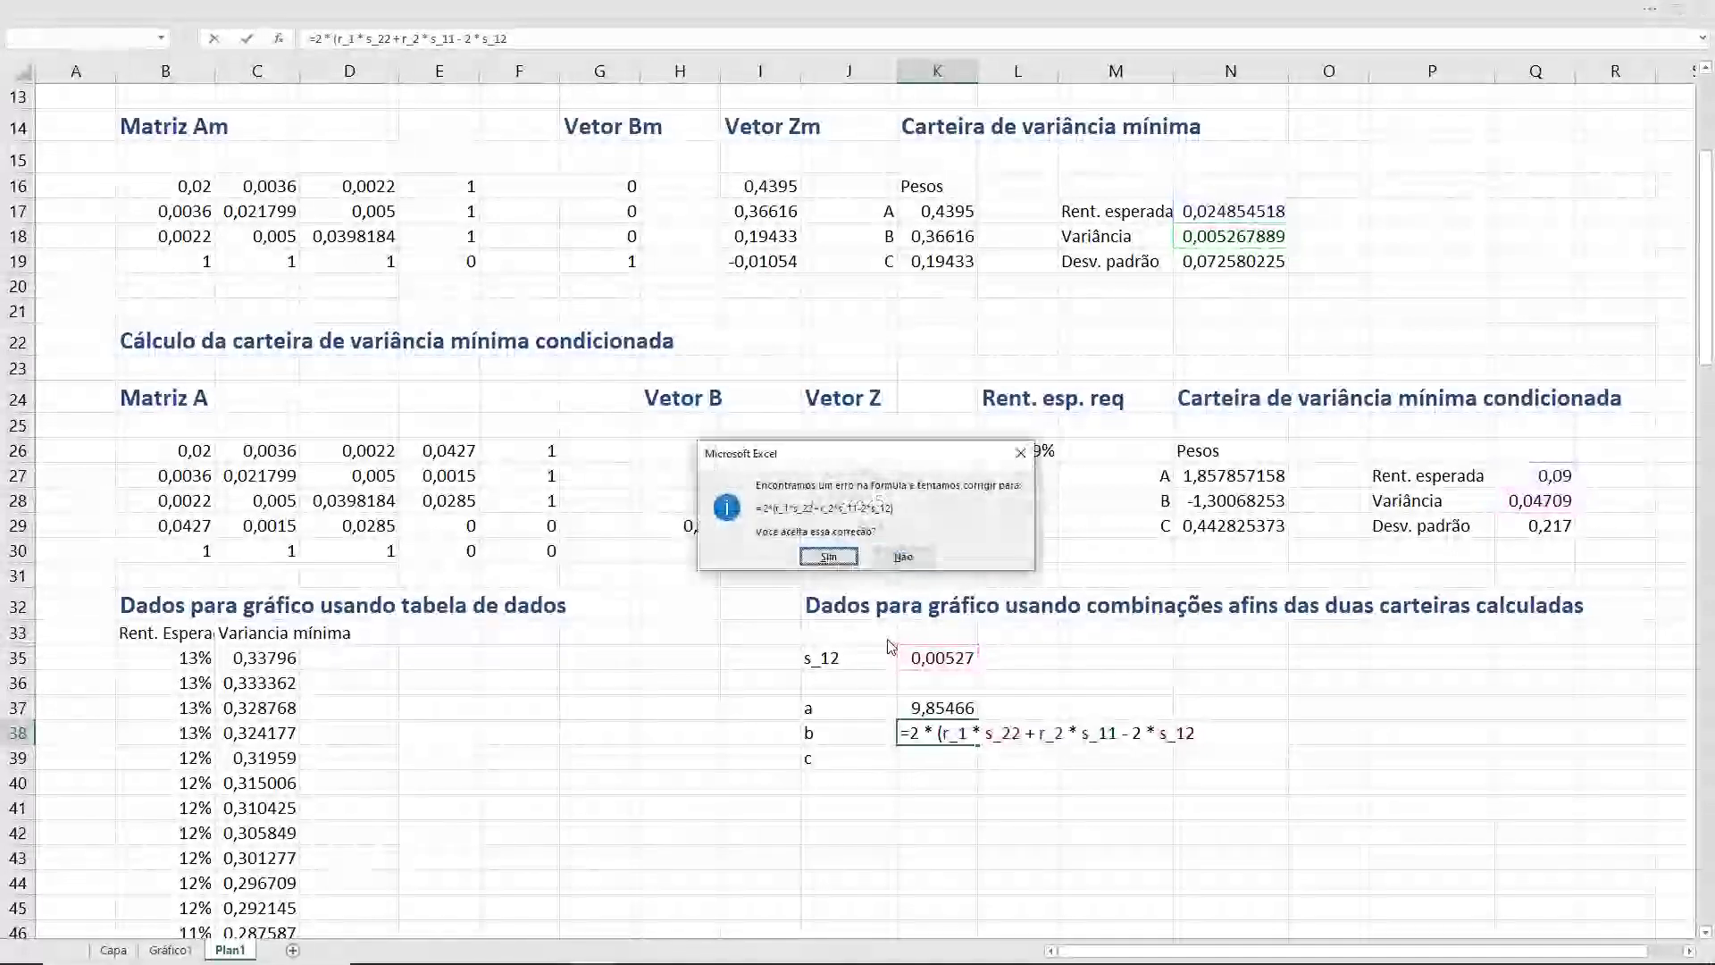
pyautogui.press('n')
pyautogui.press('Return')
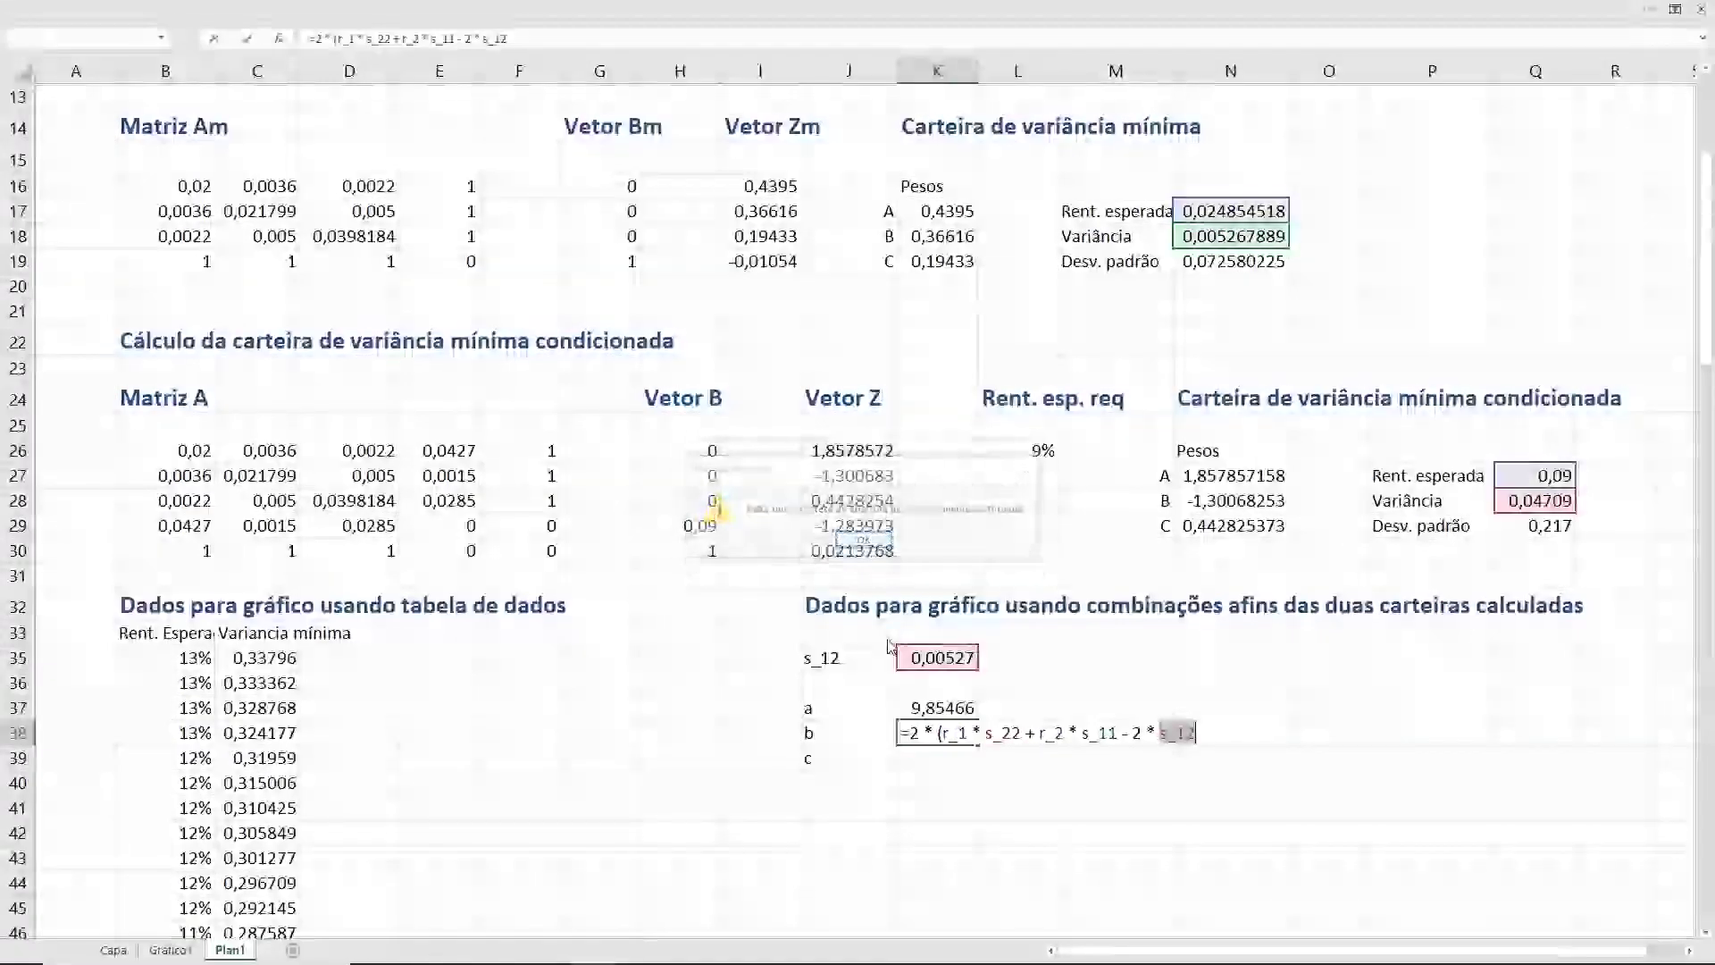
pyautogui.press('Left')
pyautogui.press('BackSpace')
pyautogui.press('BackSpace')
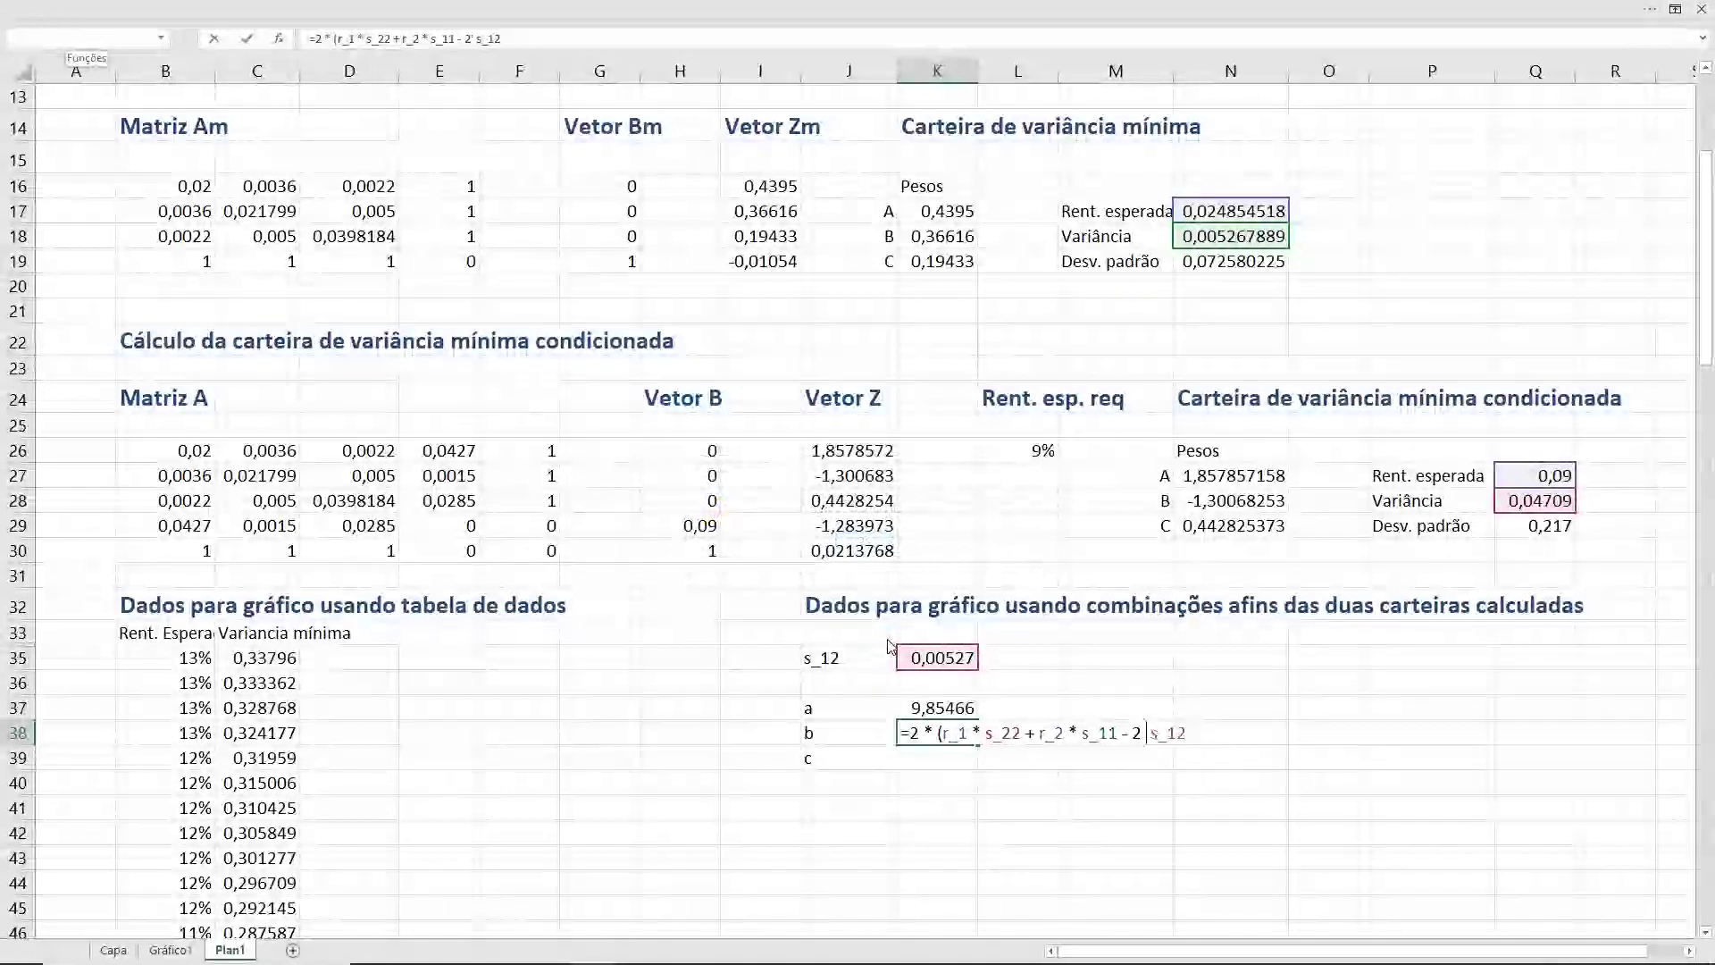
pyautogui.press('BackSpace')
pyautogui.press('BackSpace')
pyautogui.press('End')
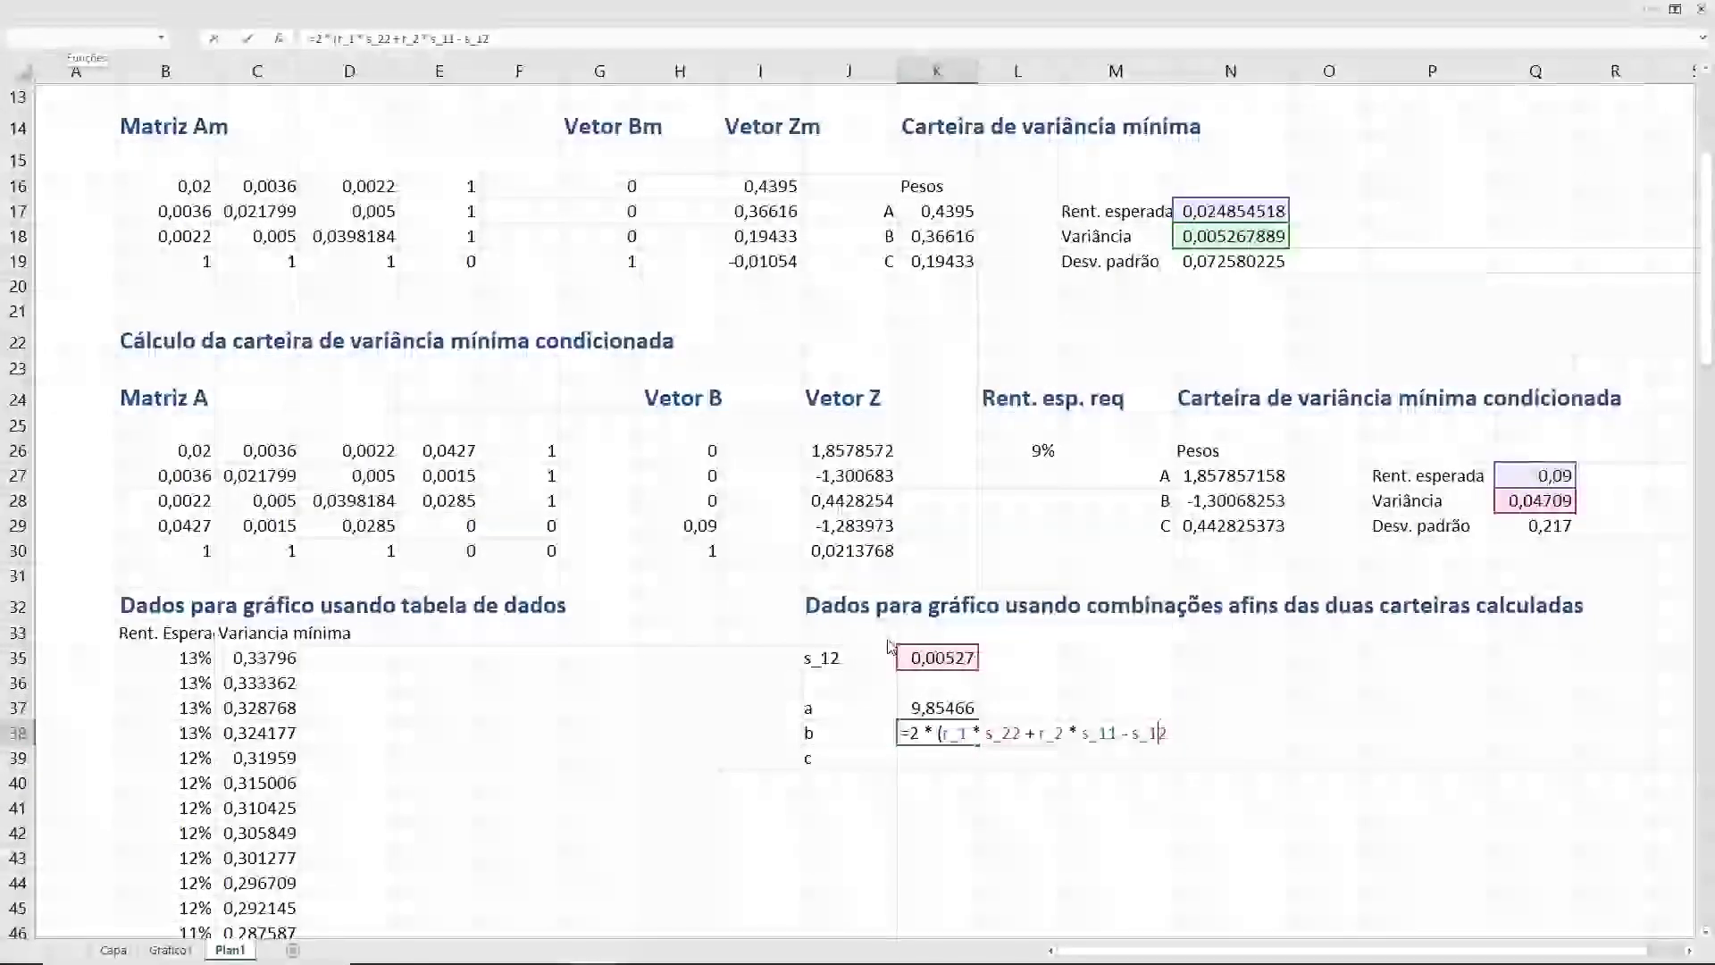
pyautogui.write('* ')
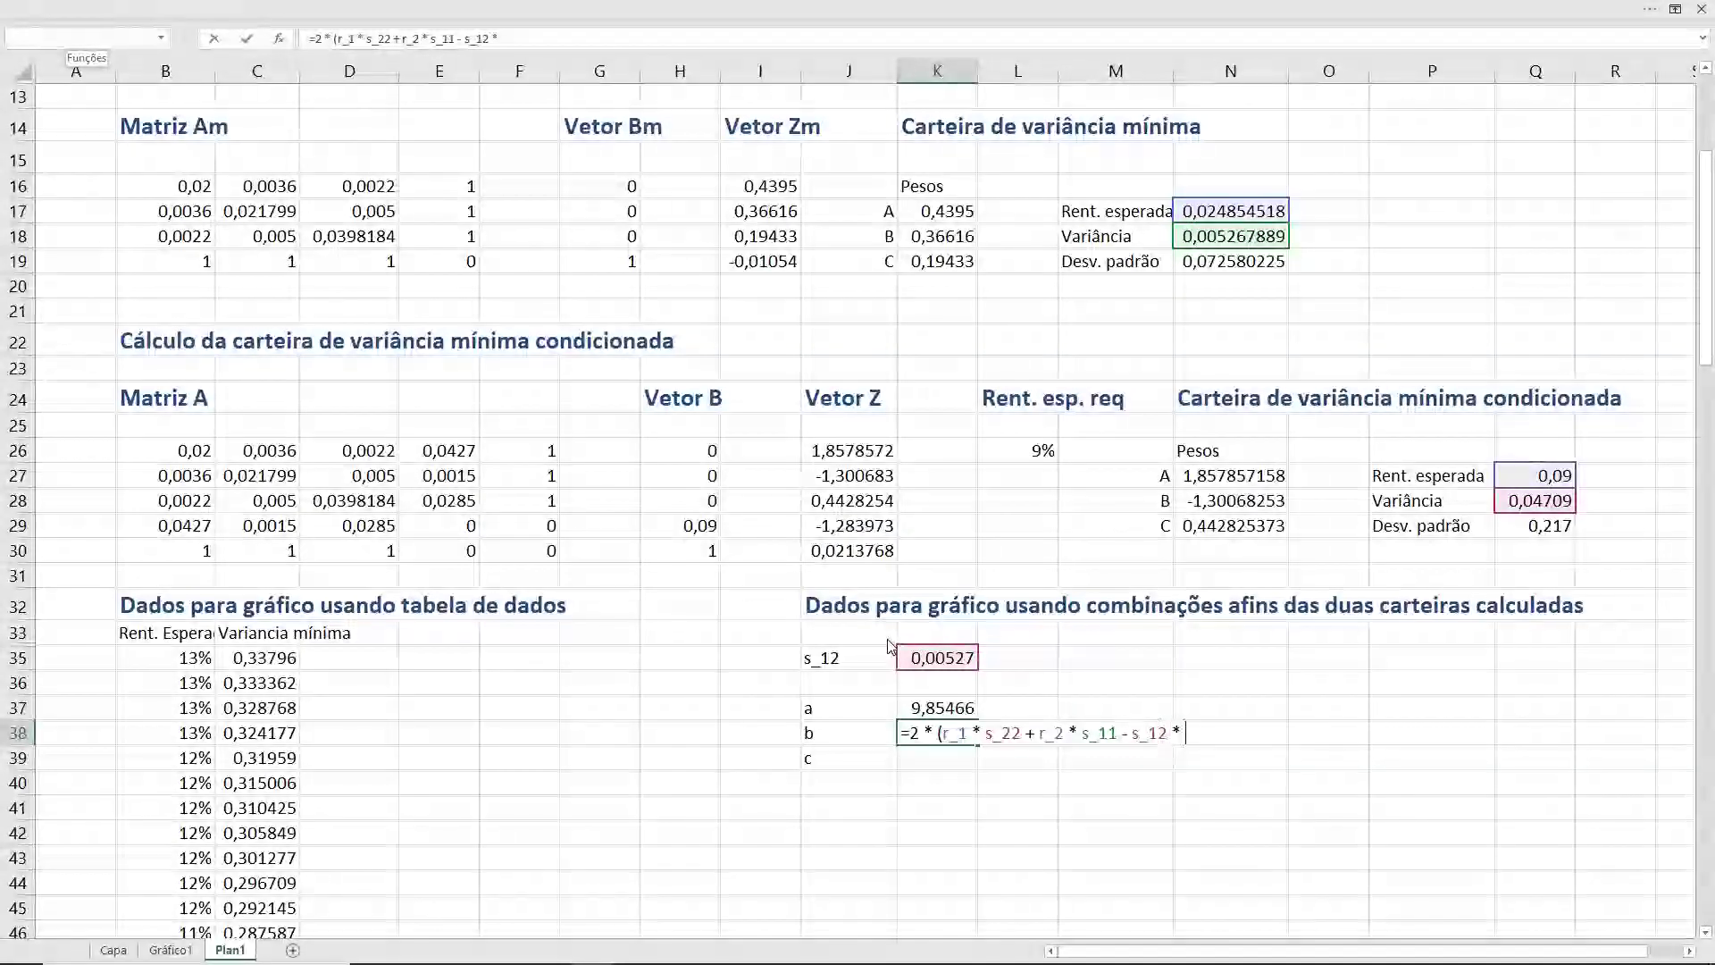
pyautogui.write('(r_1 ')
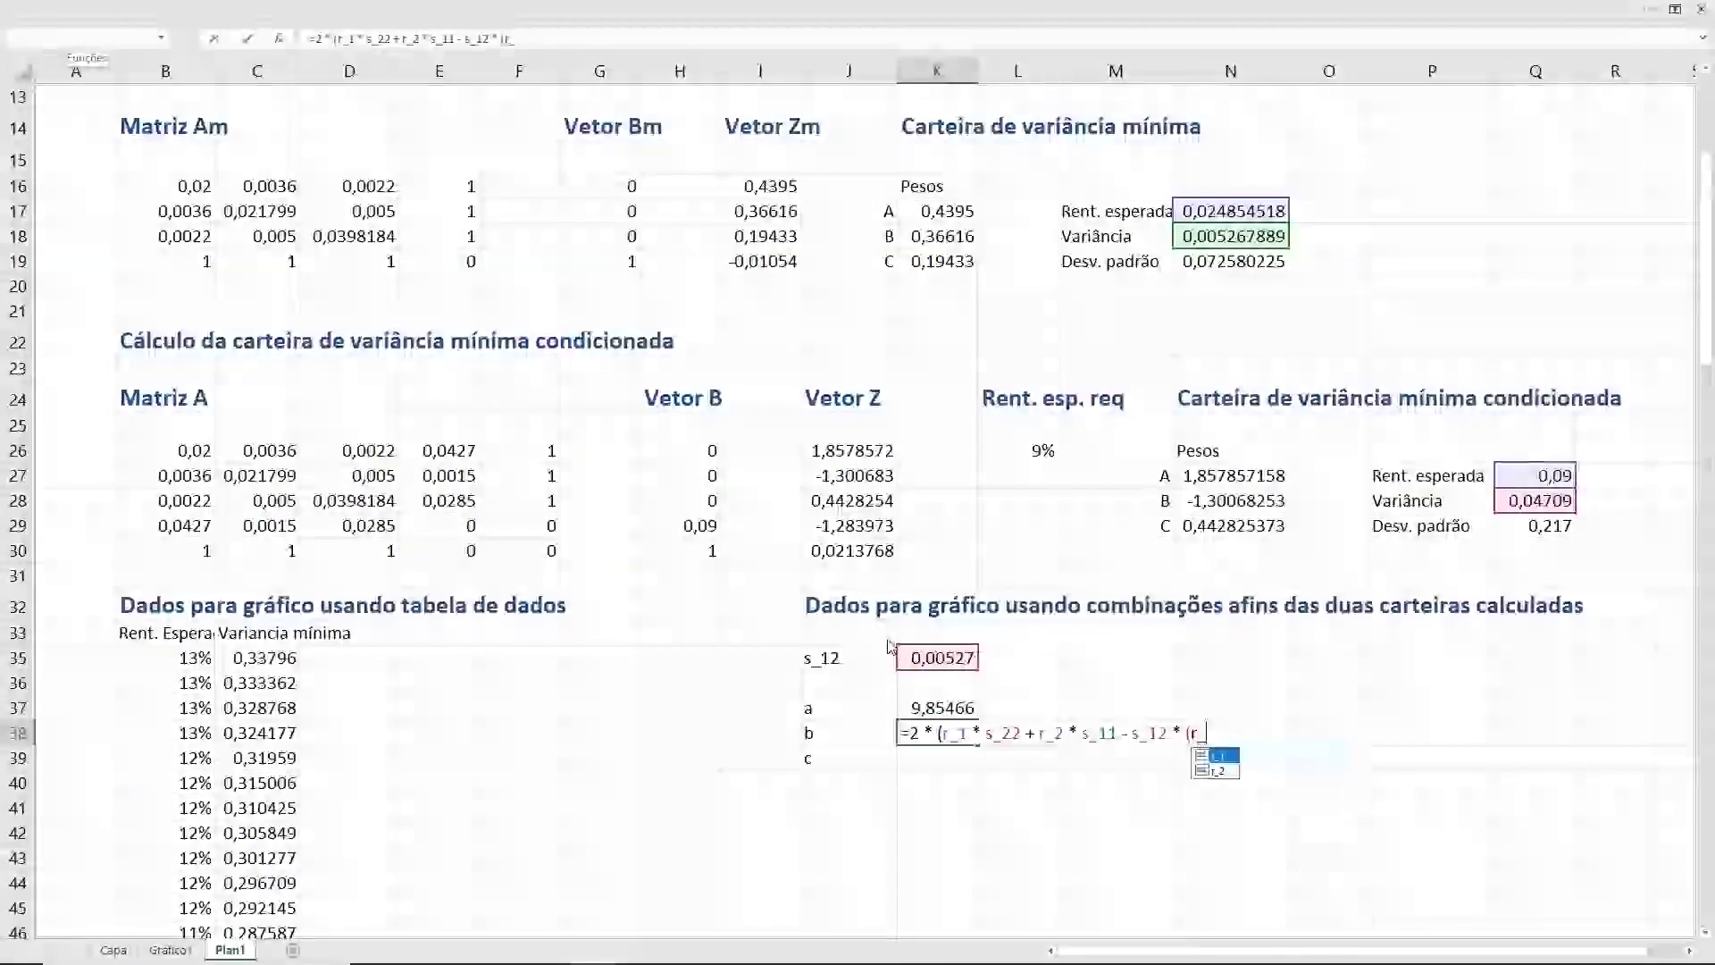
pyautogui.write('+ ')
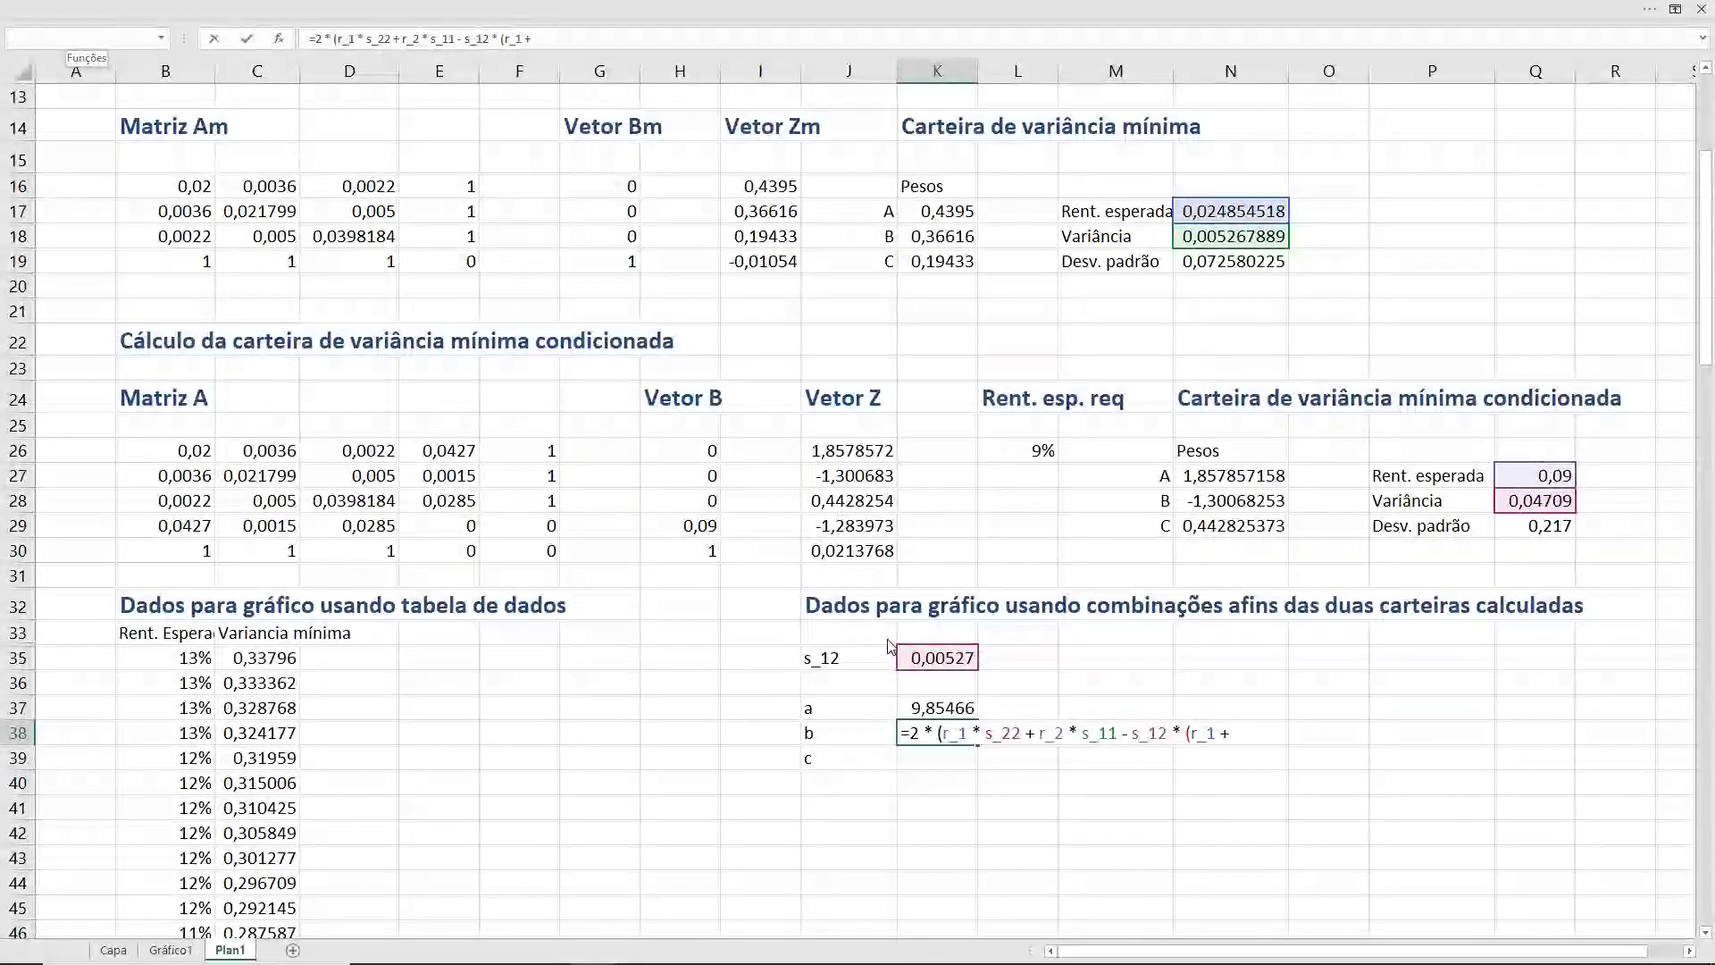
pyautogui.write('4')
pyautogui.press('BackSpace')
pyautogui.write('r_')
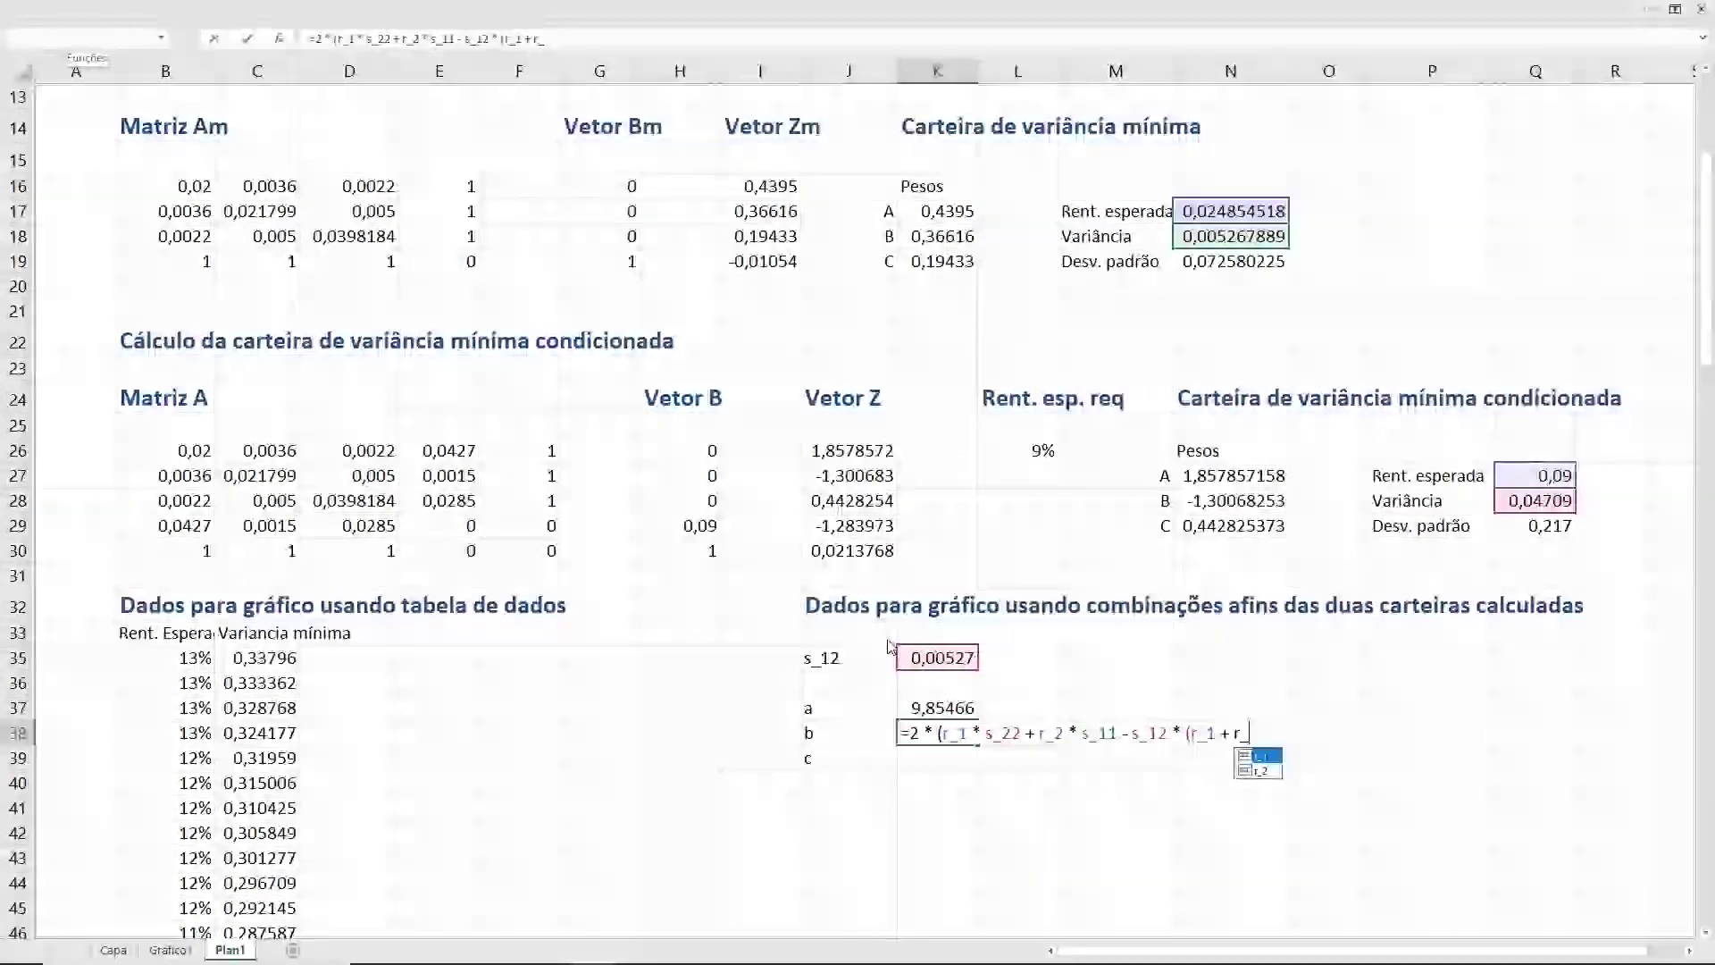
pyautogui.write('2))')
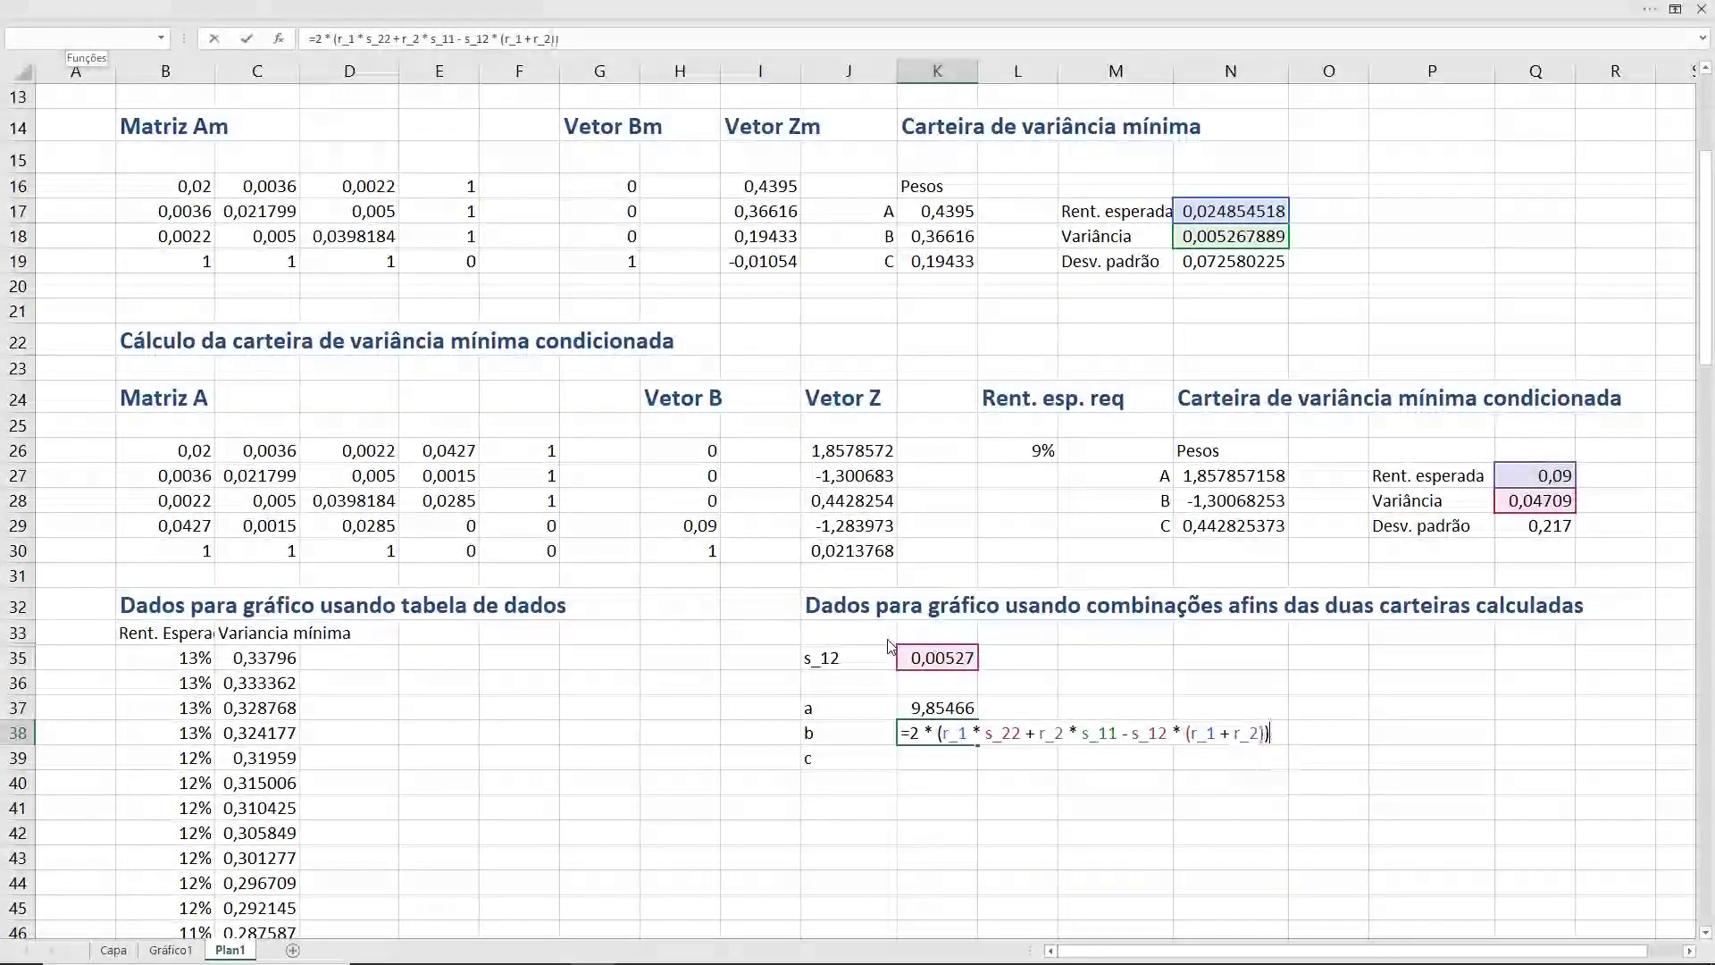
pyautogui.write(' / (')
pyautogui.write('r_1 ')
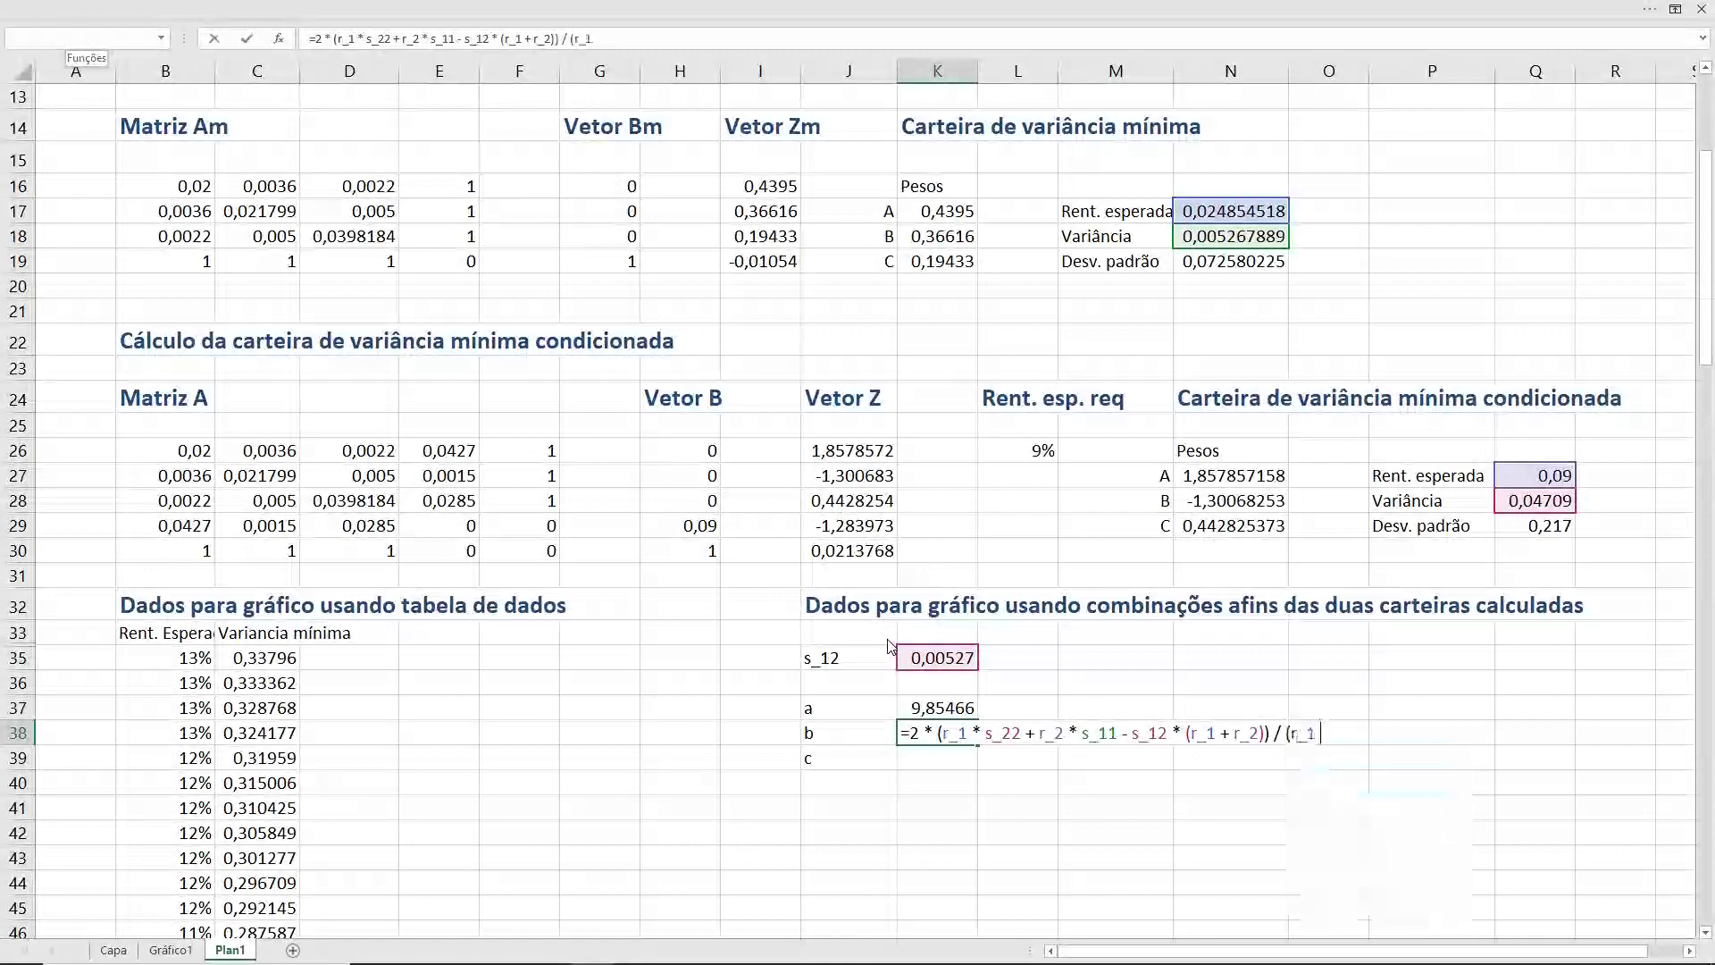
pyautogui.write('- r')
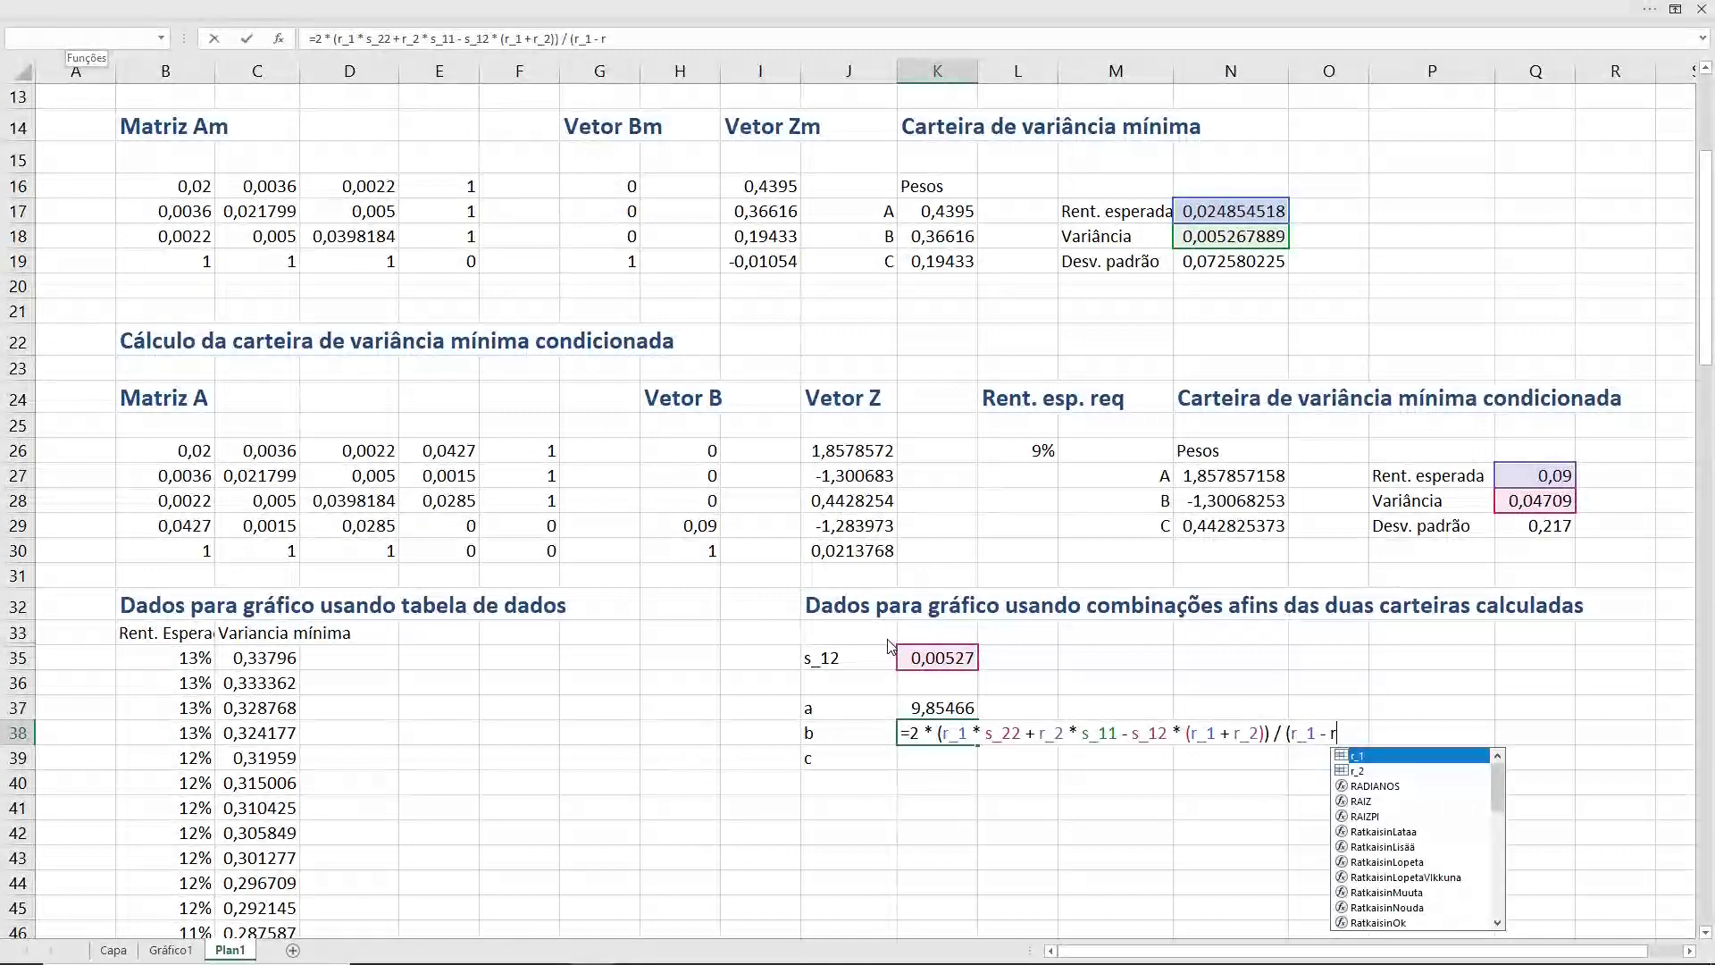
pyautogui.write('_2')
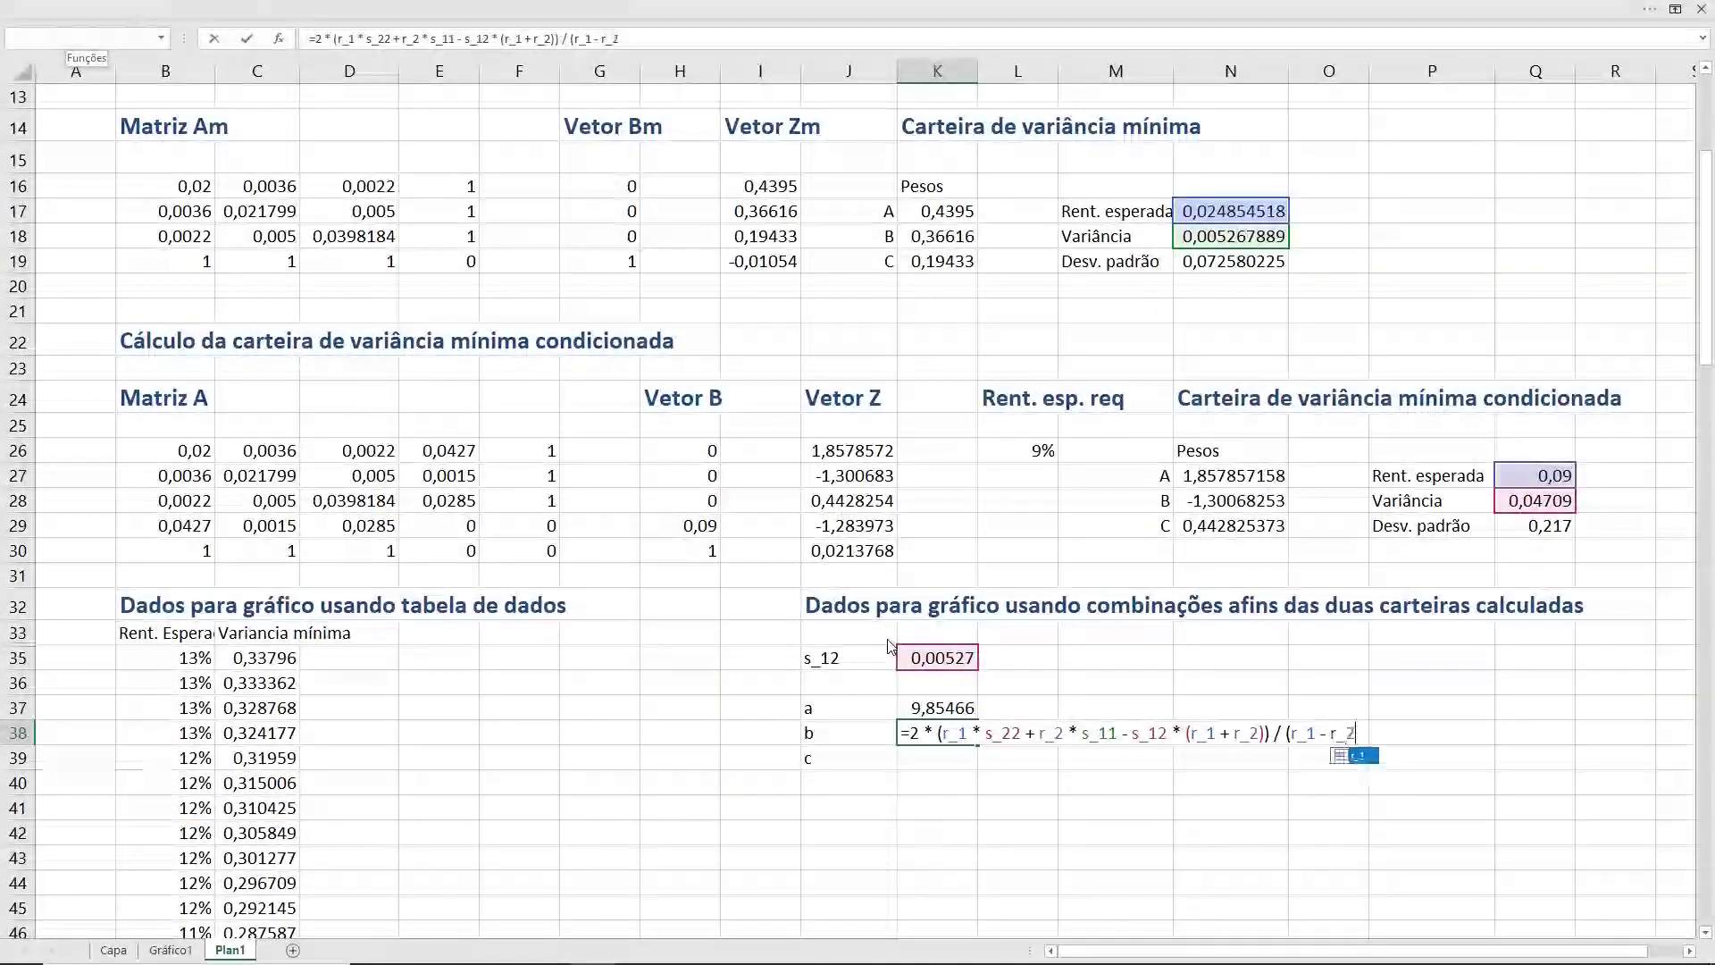
pyautogui.write(') ')
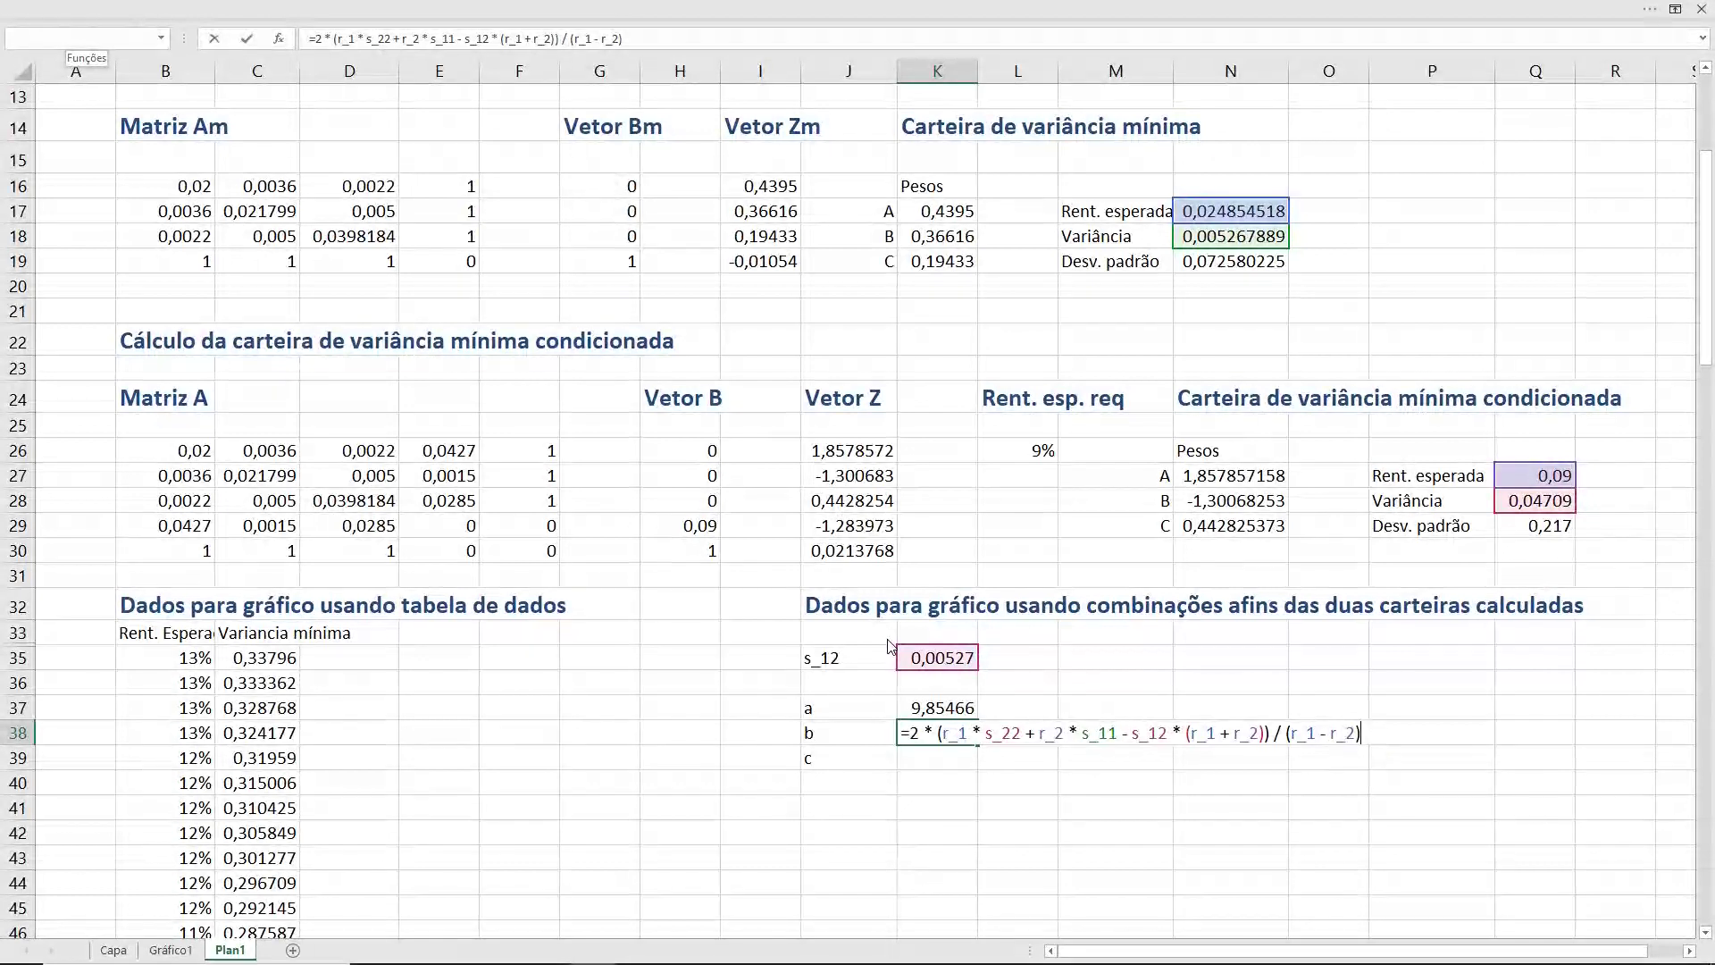
pyautogui.write('^2')
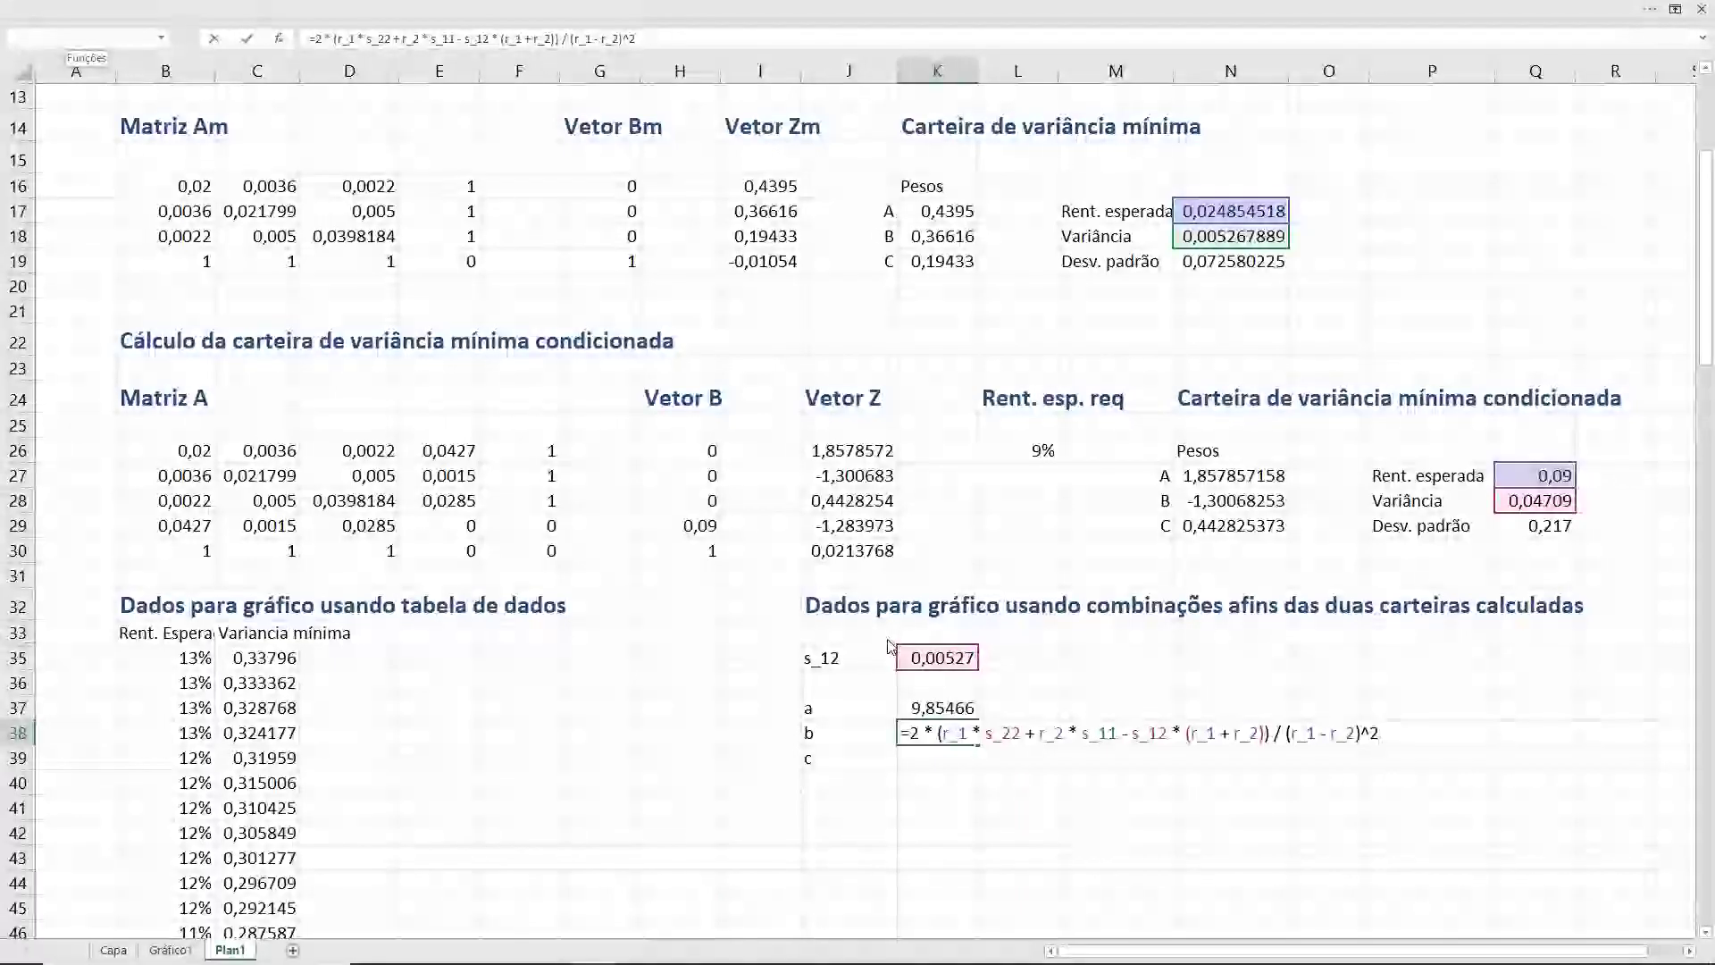
pyautogui.press('Return')
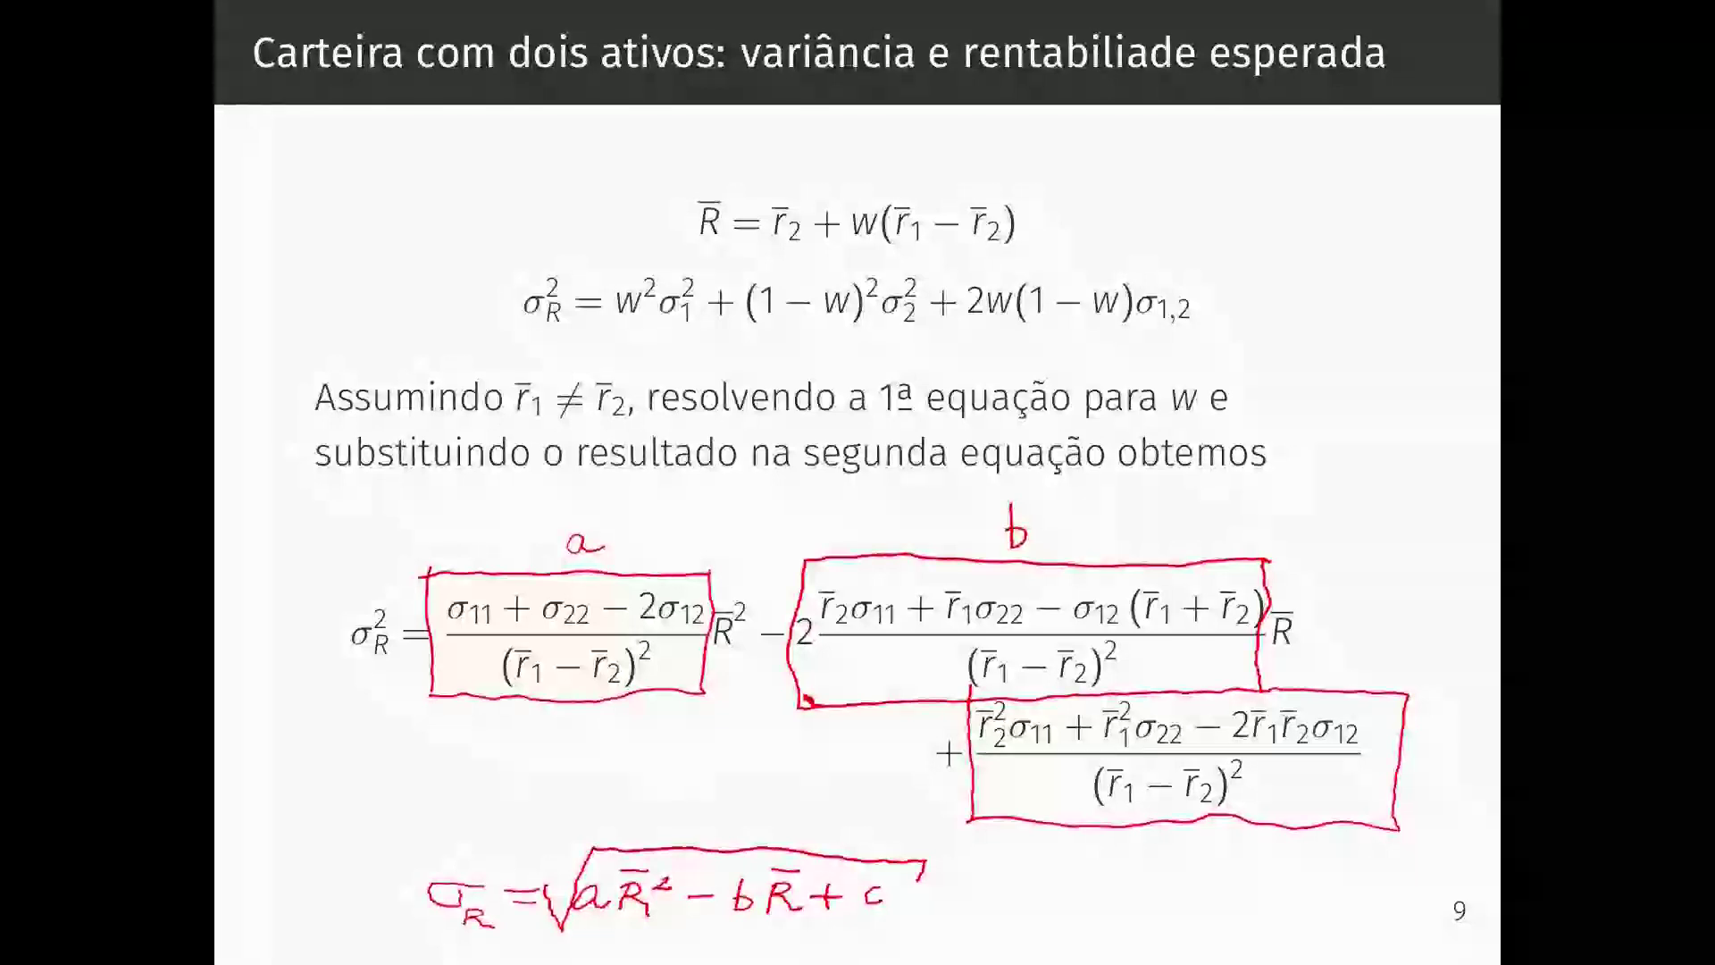
pyautogui.hotkey('alt', 'Tab')
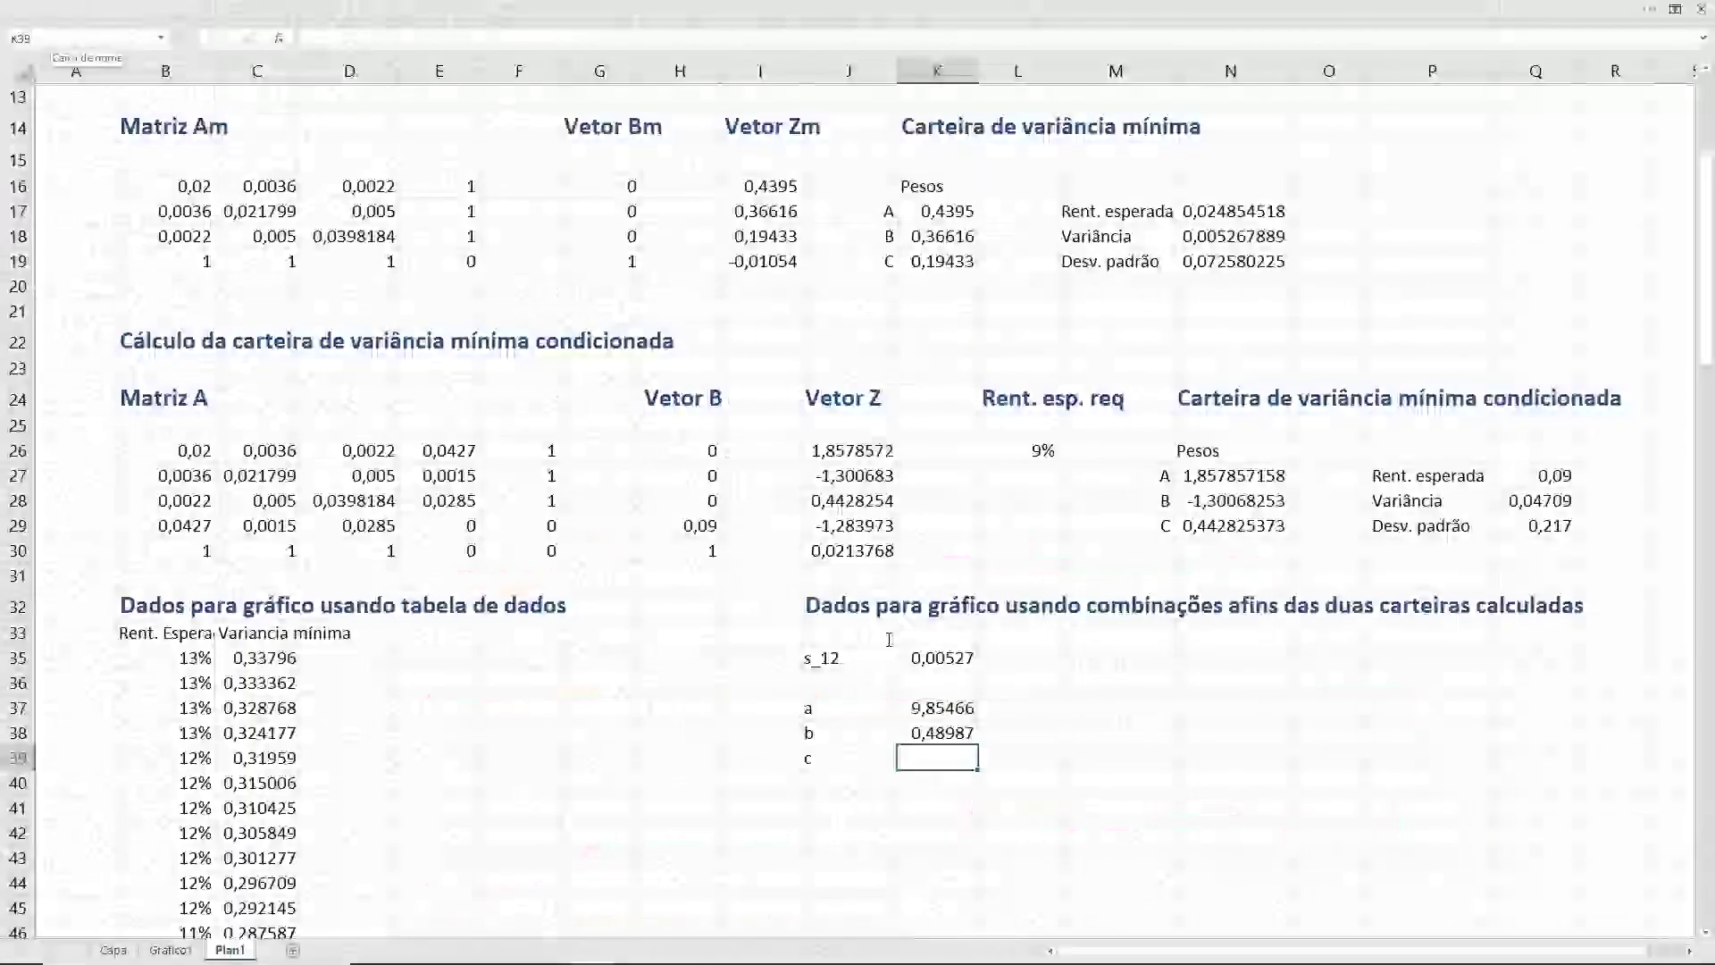
# - Begin K39's c formula: =(r_2^2 * s_11 + r_1^2 * s_22 - s_12 * (r_1
pyautogui.write('=*')
pyautogui.press('BackSpace')
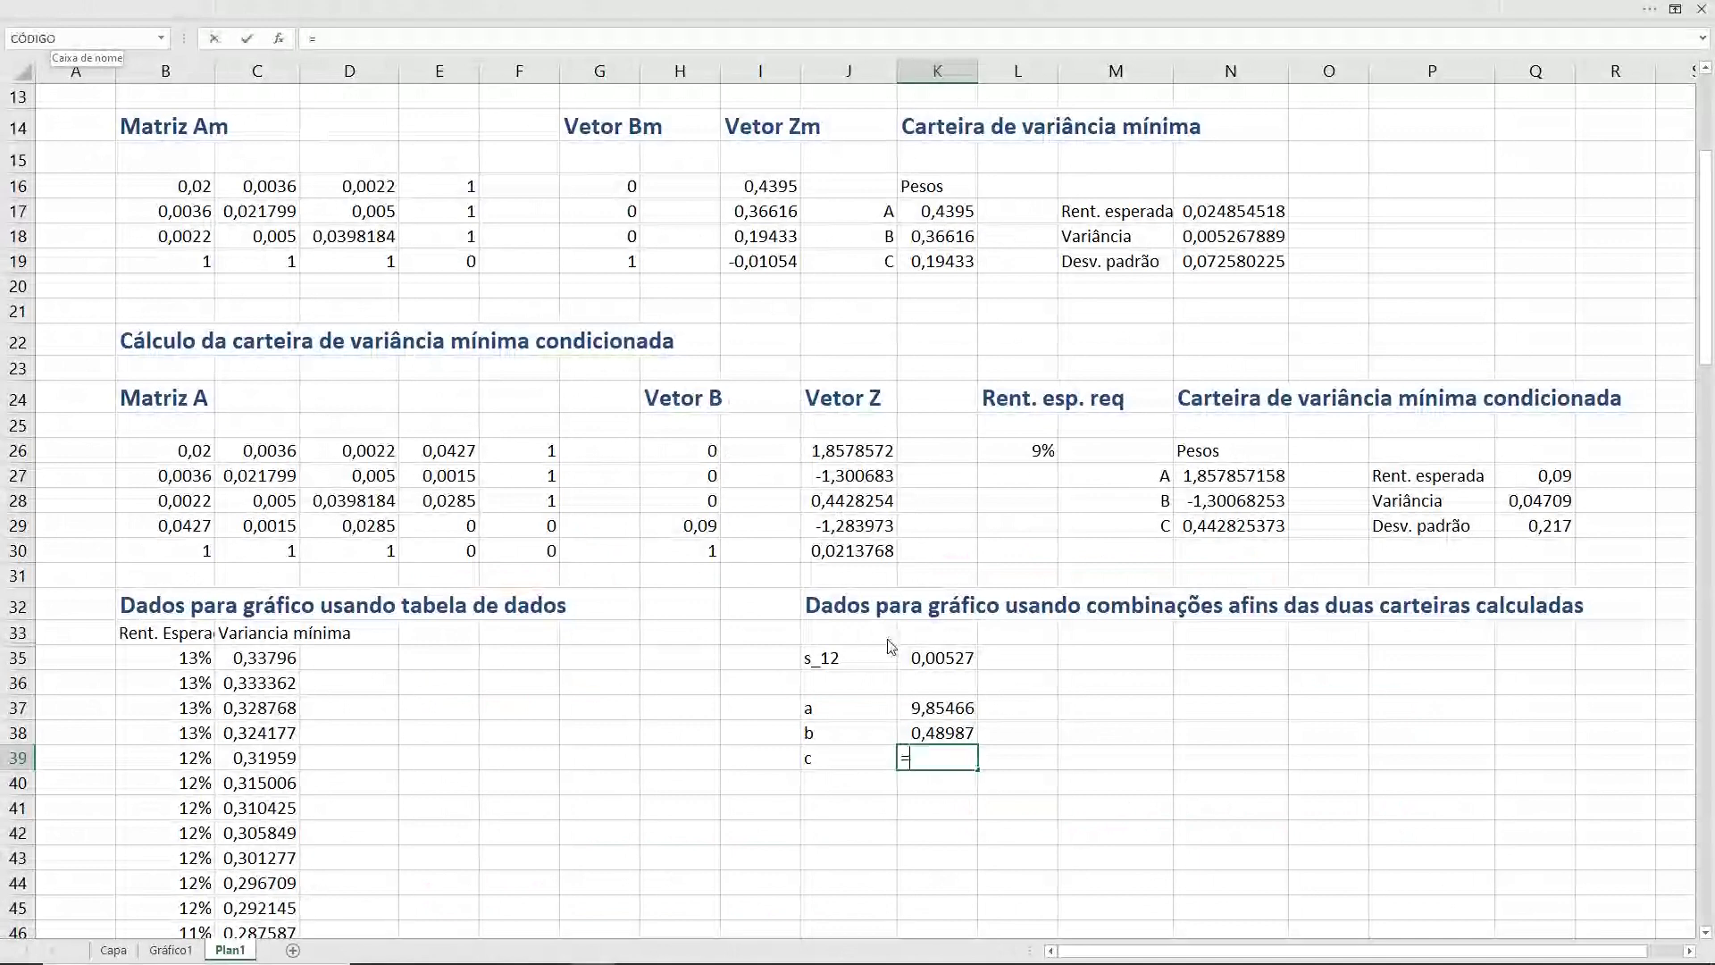
pyautogui.write(' (r')
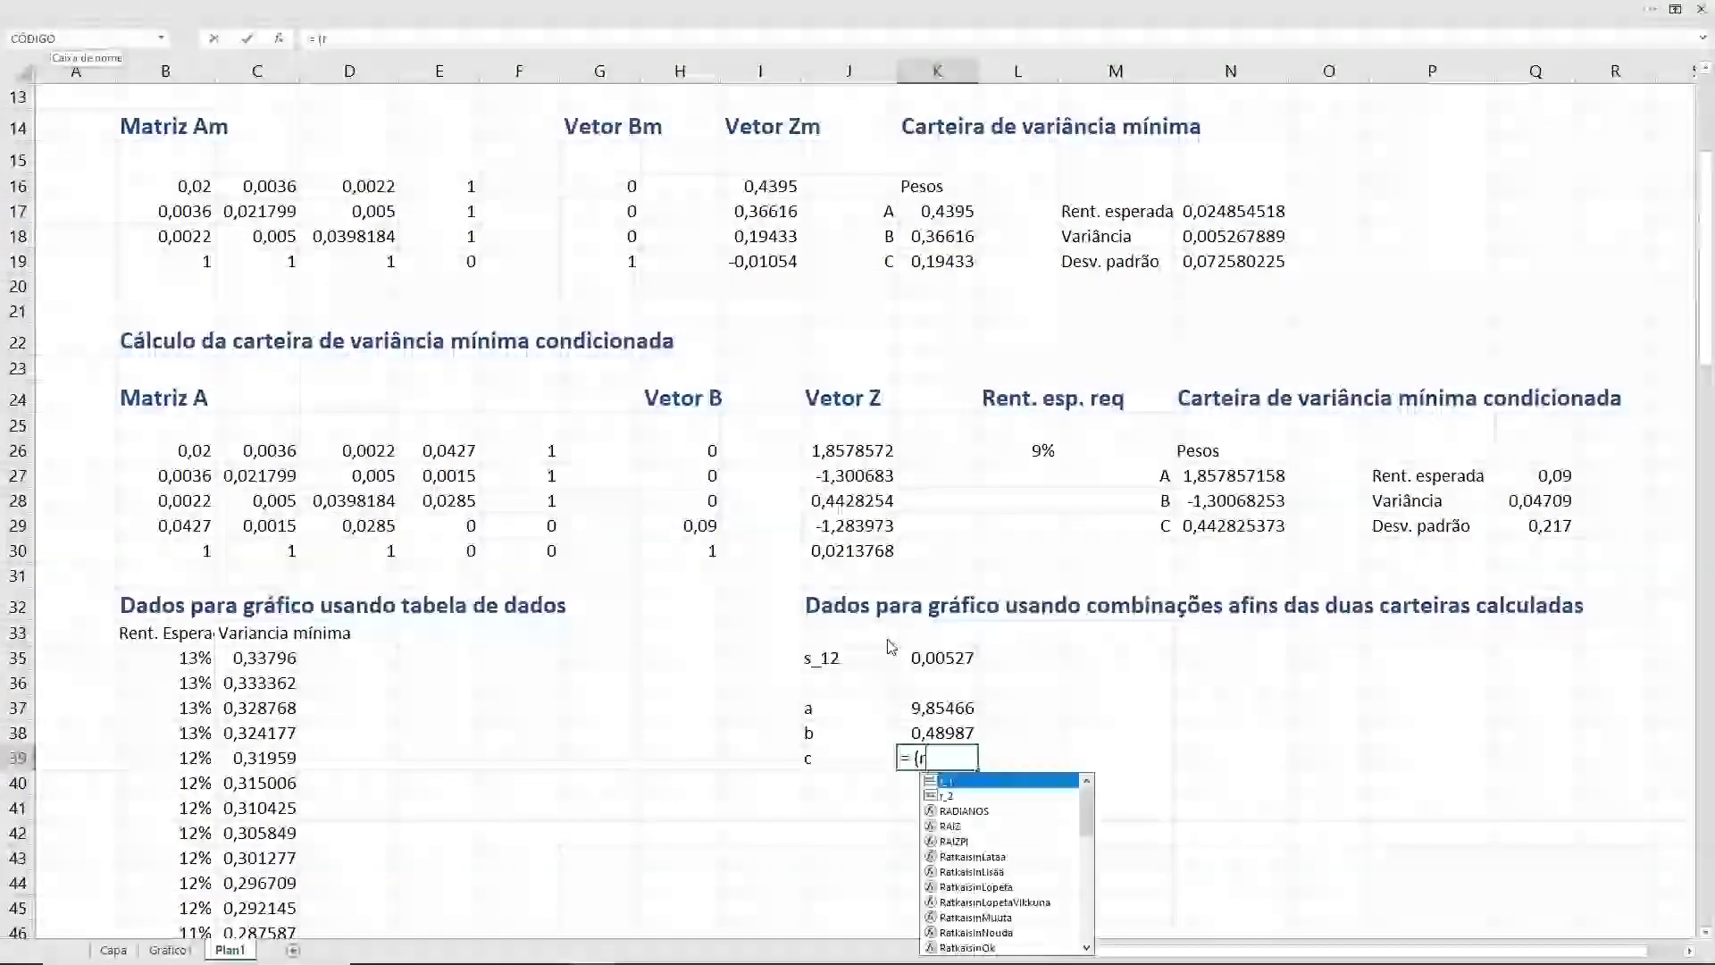
pyautogui.write('_2')
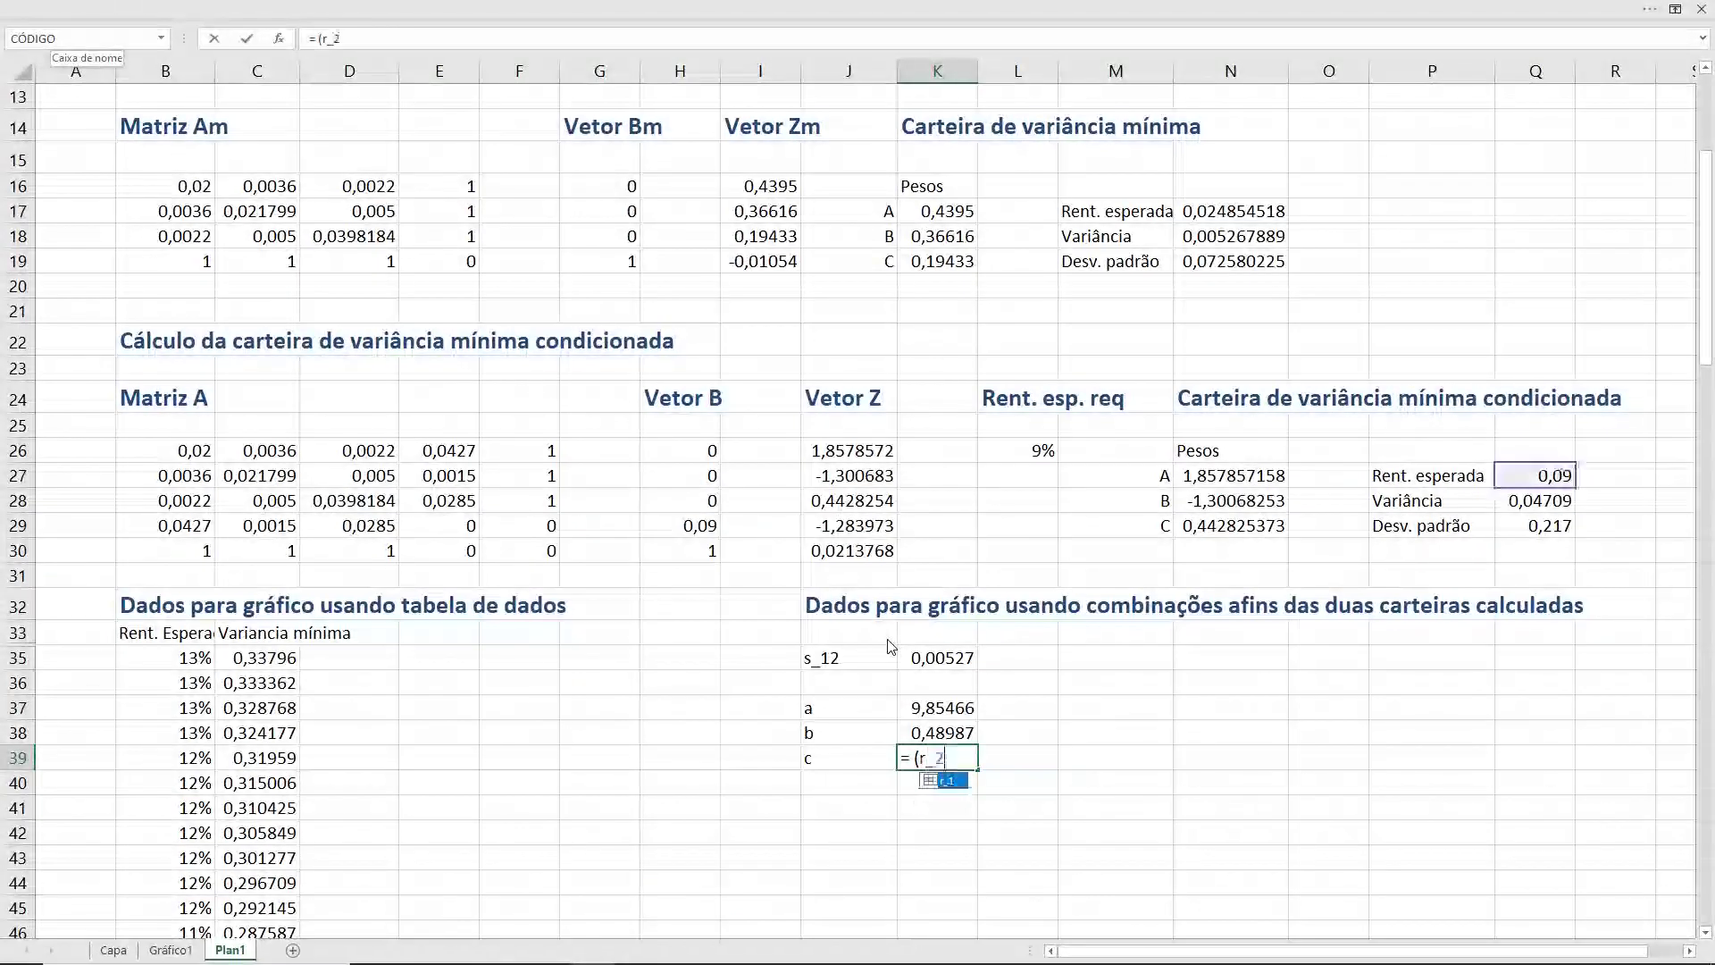
pyautogui.write('^2')
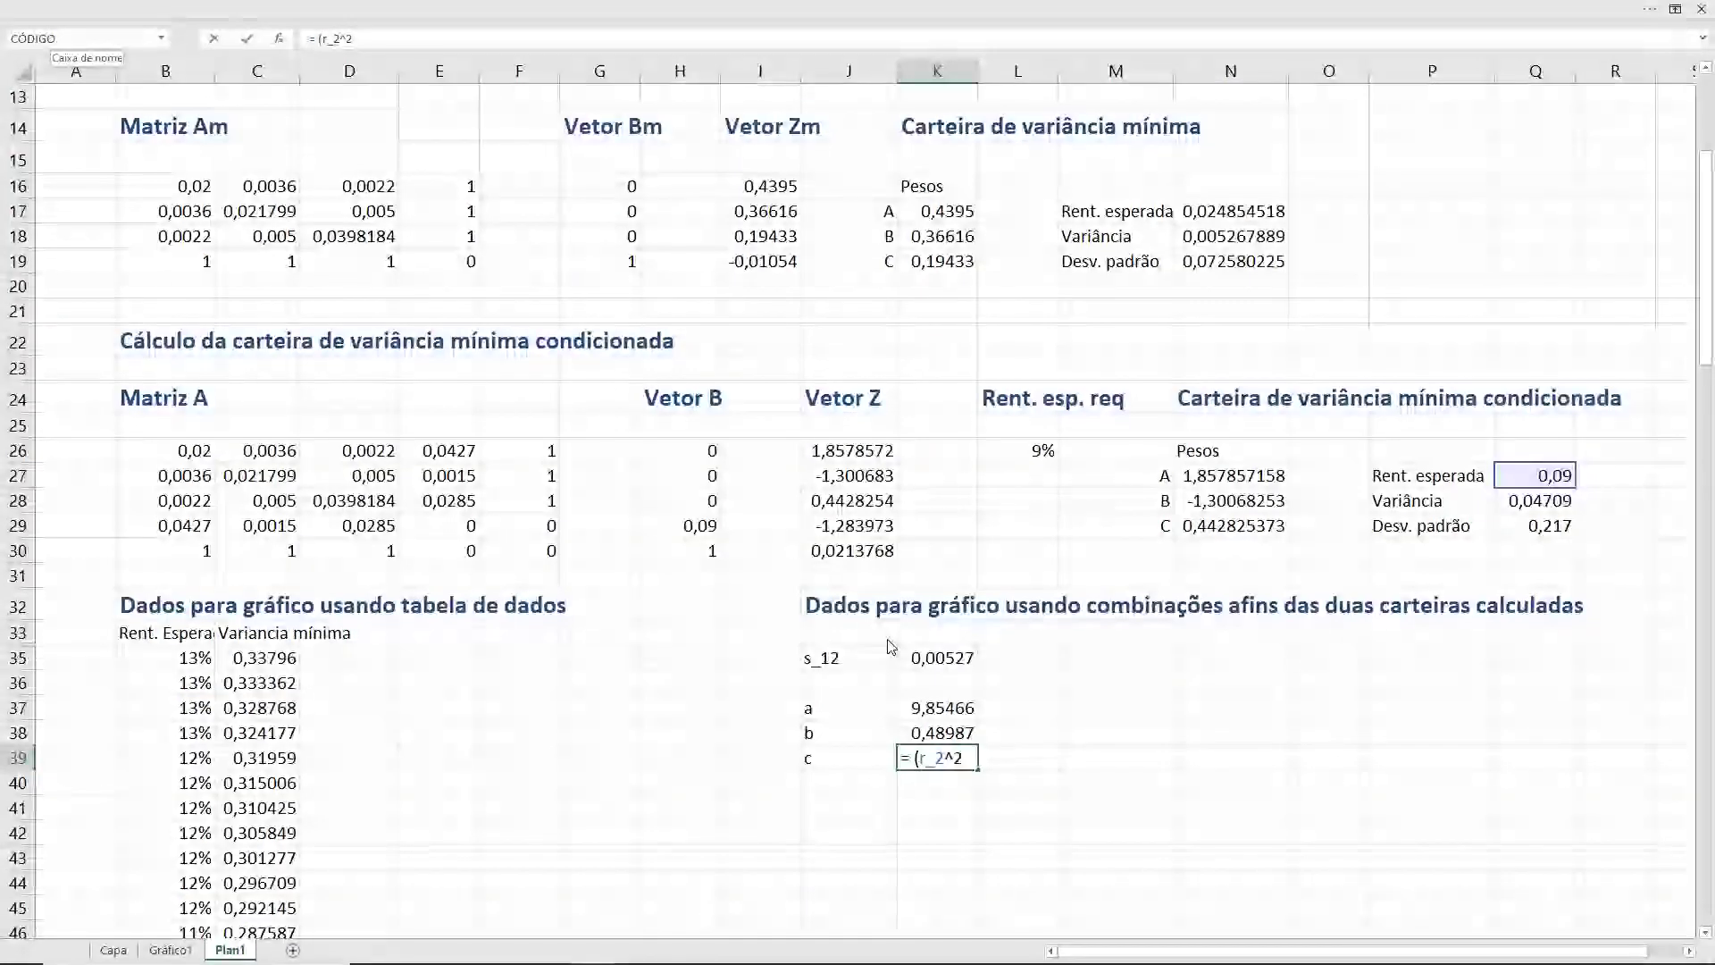
pyautogui.write(' * s')
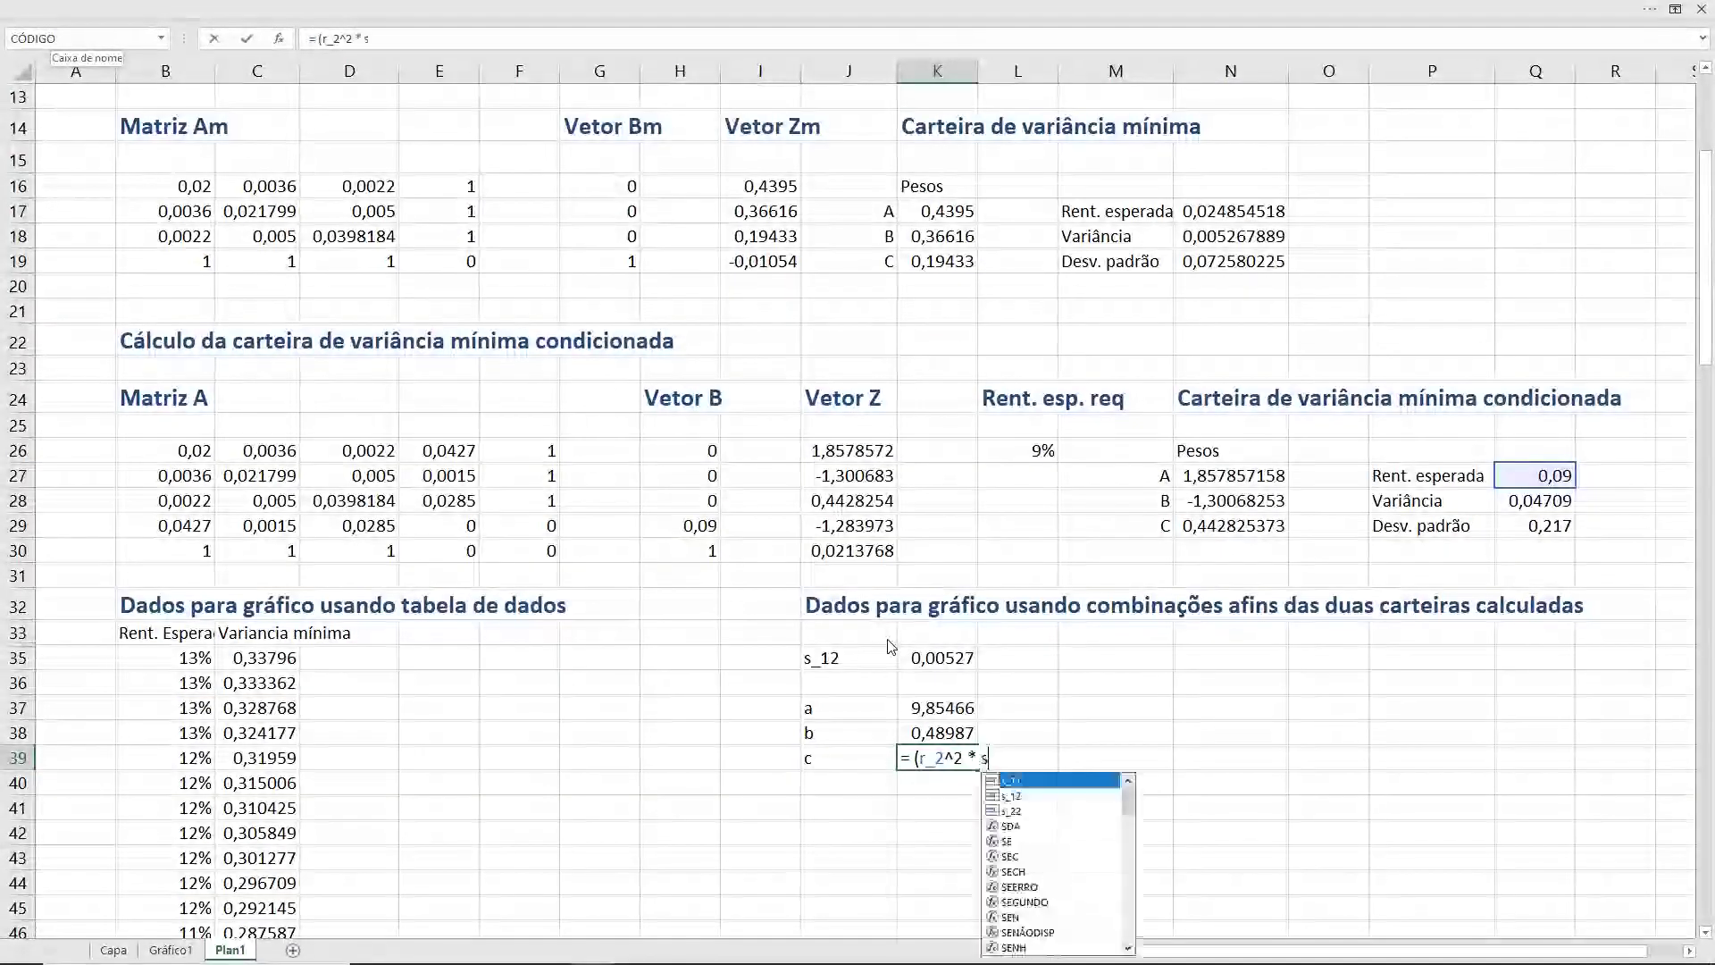
pyautogui.write('_11')
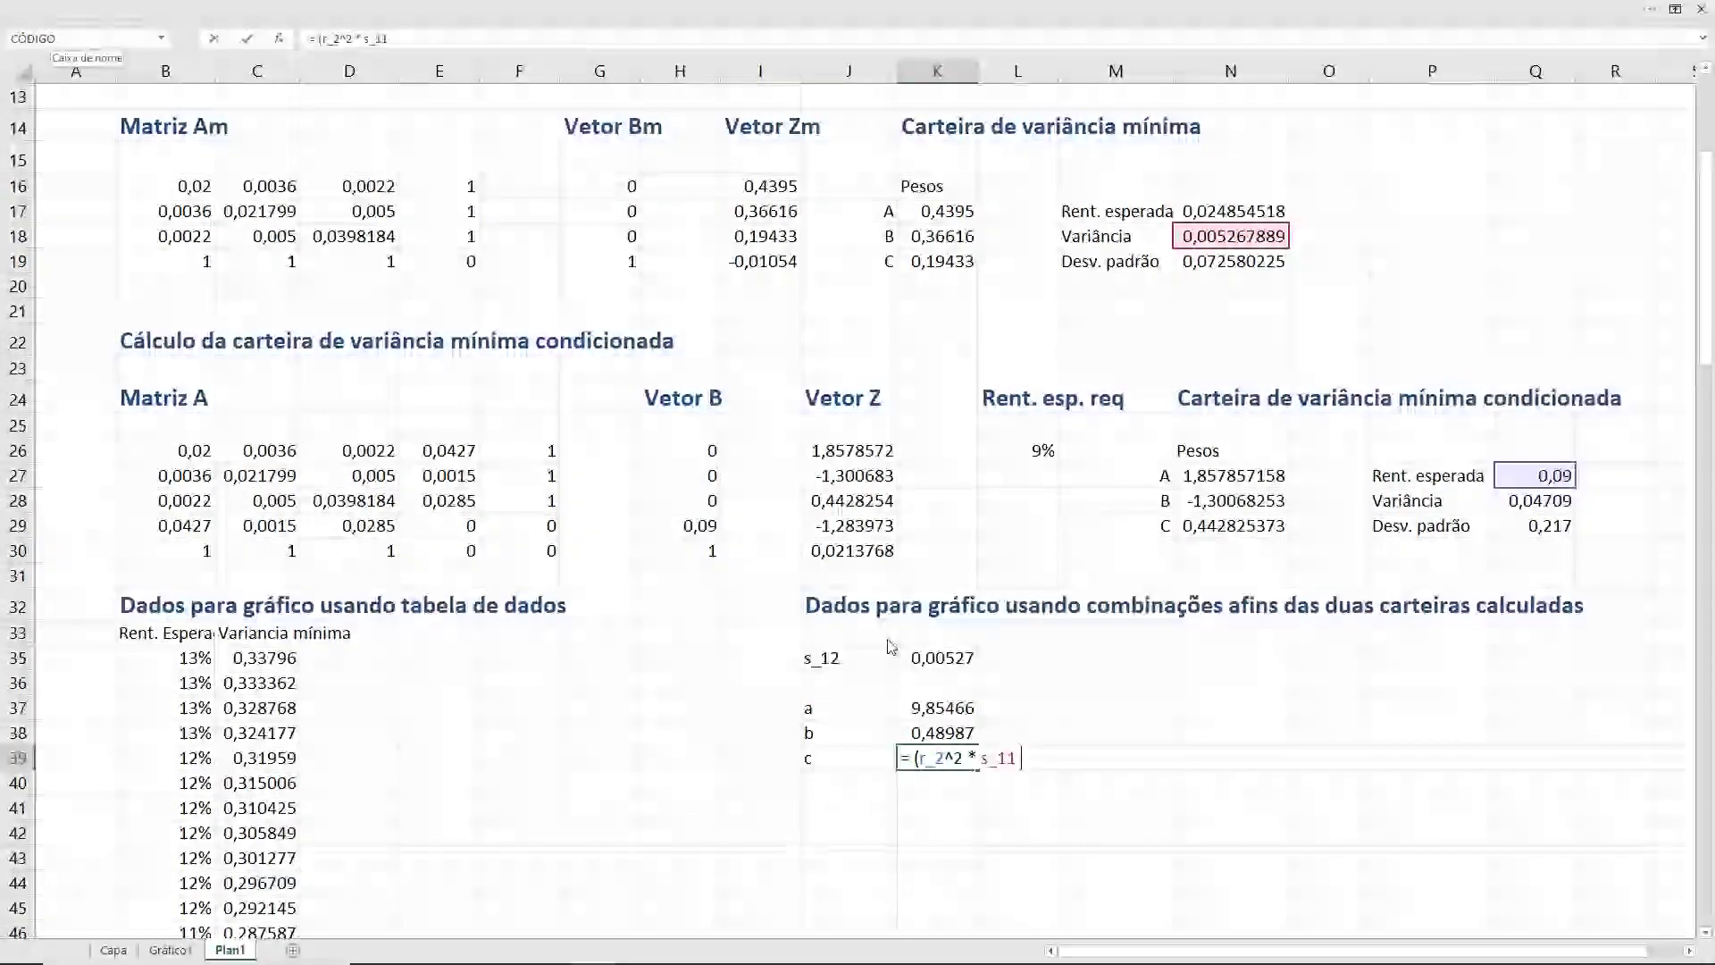
pyautogui.write(' + r')
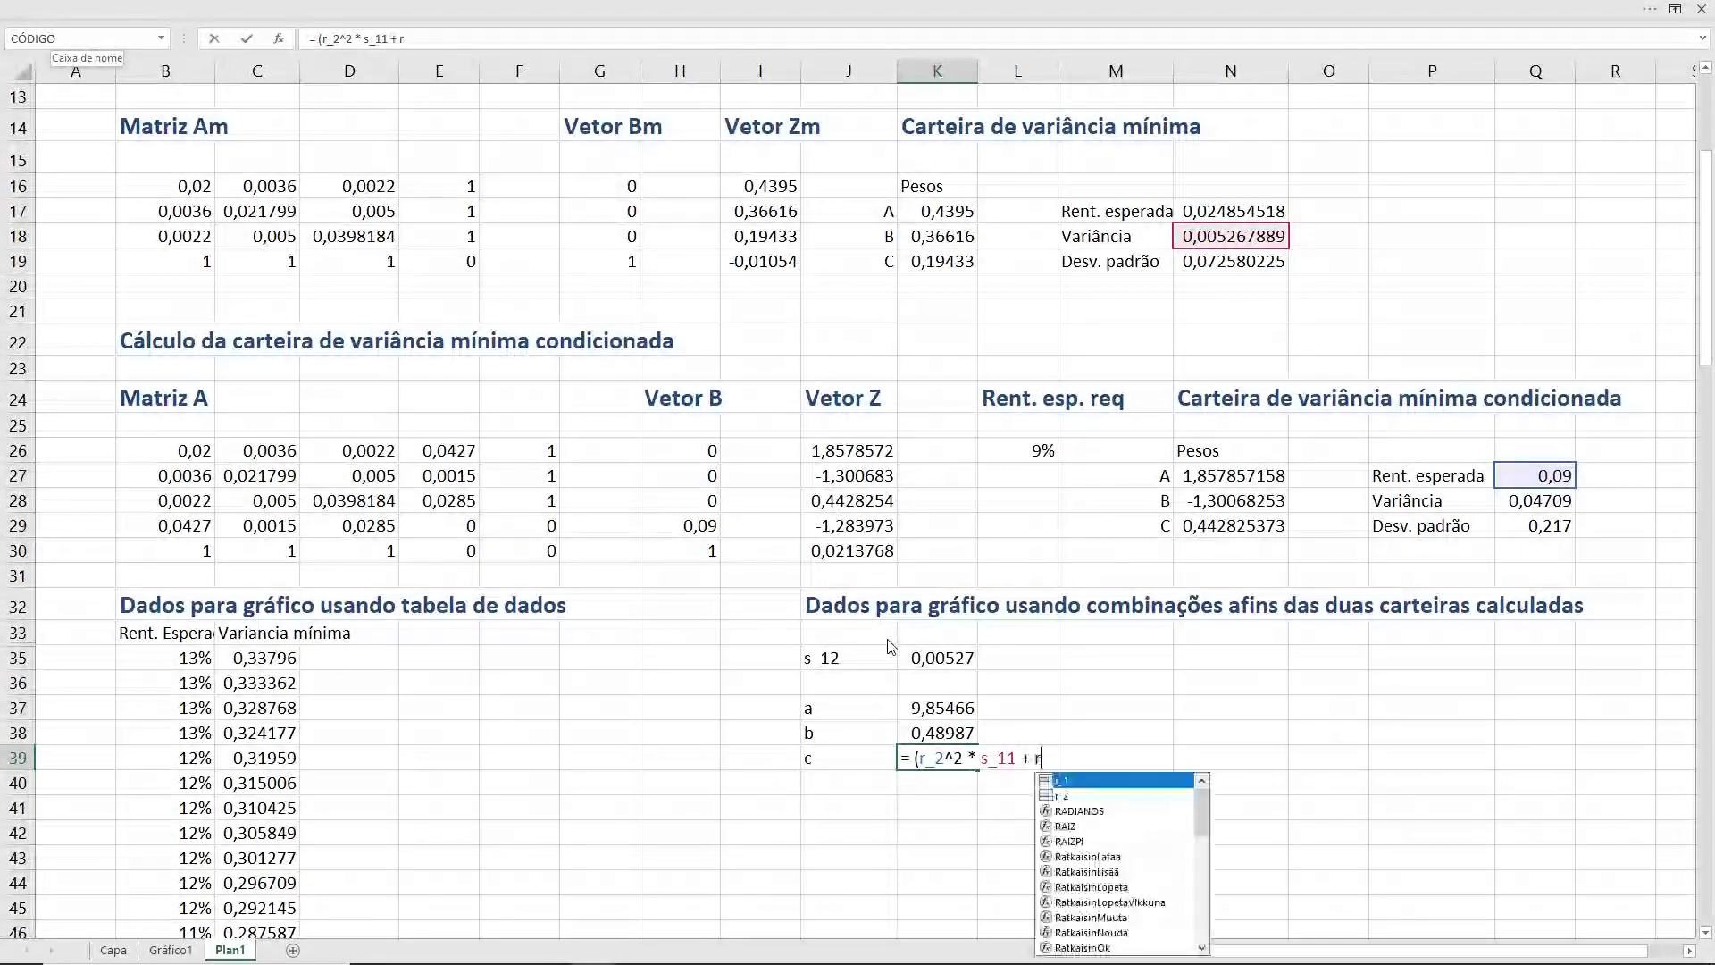
pyautogui.write('_1')
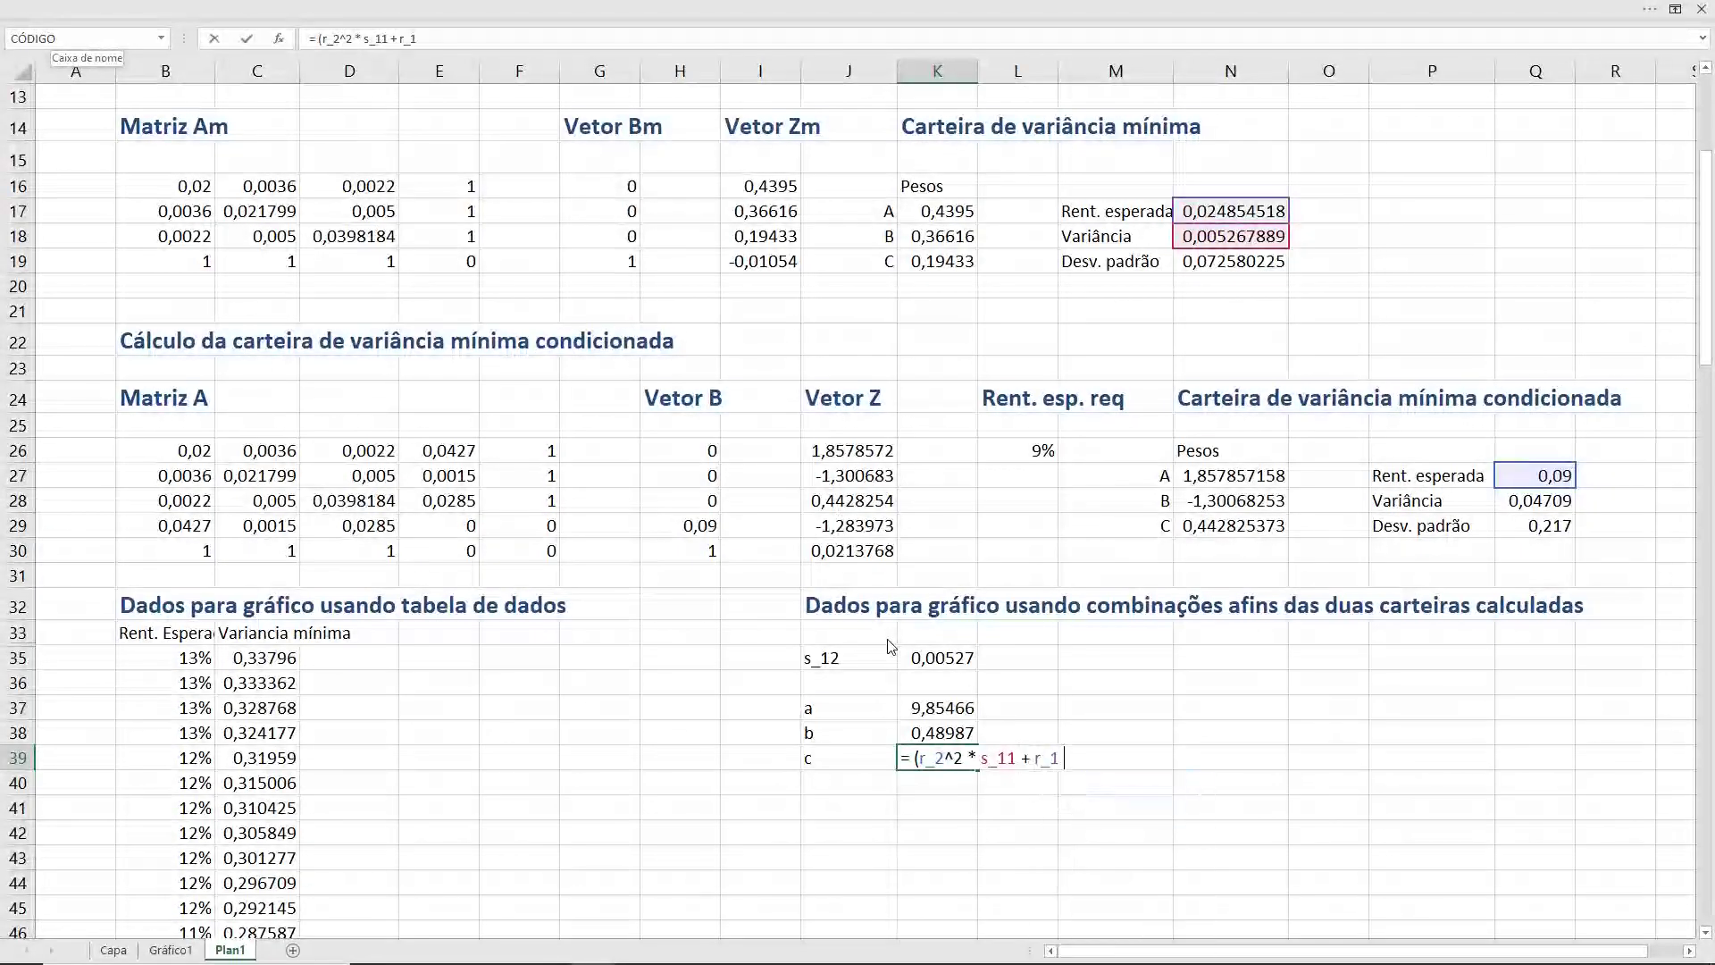
pyautogui.write('^2 ')
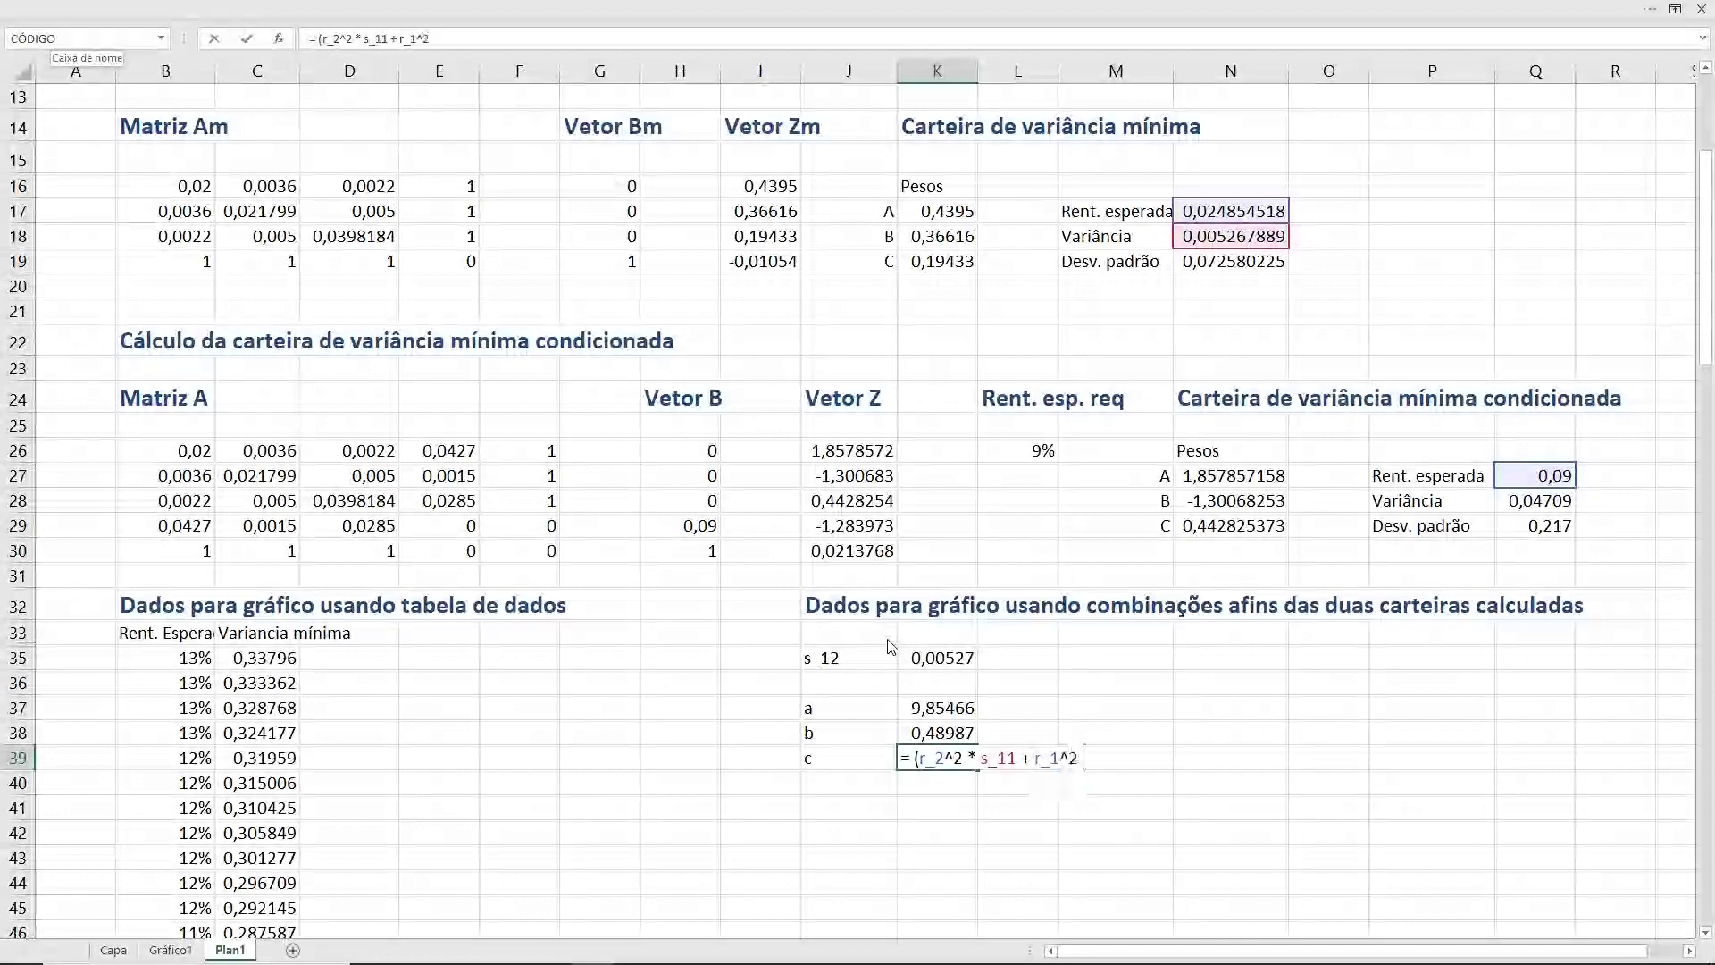
pyautogui.write('* s_2')
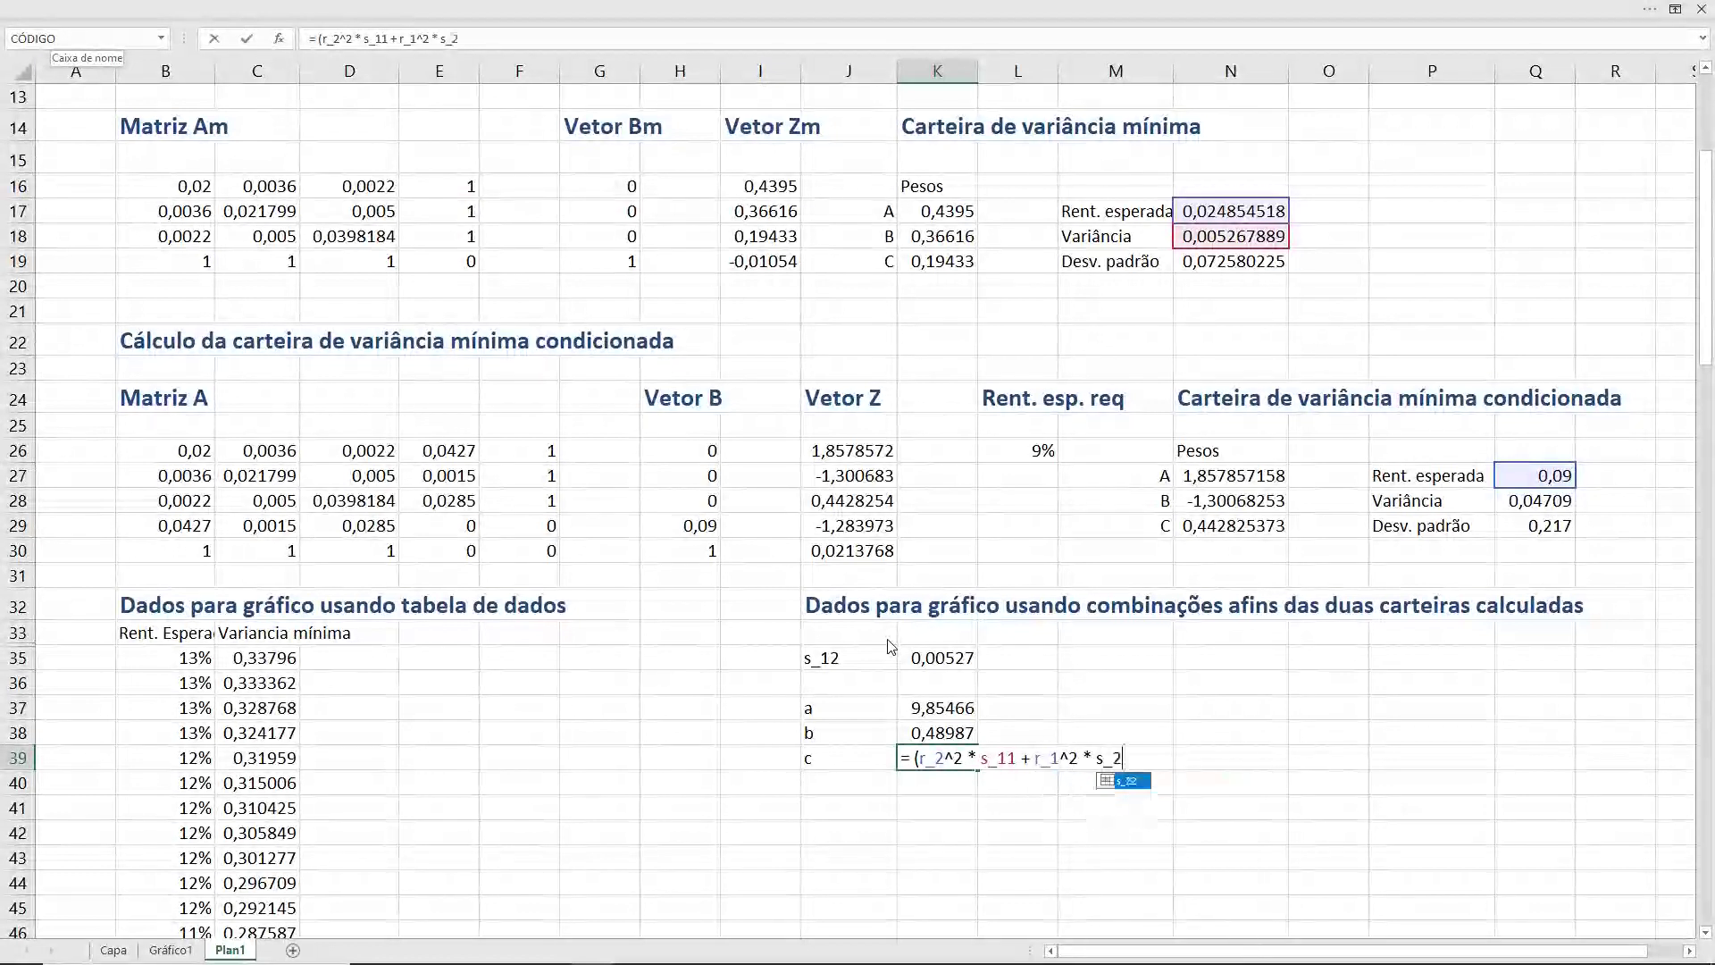
pyautogui.write('2')
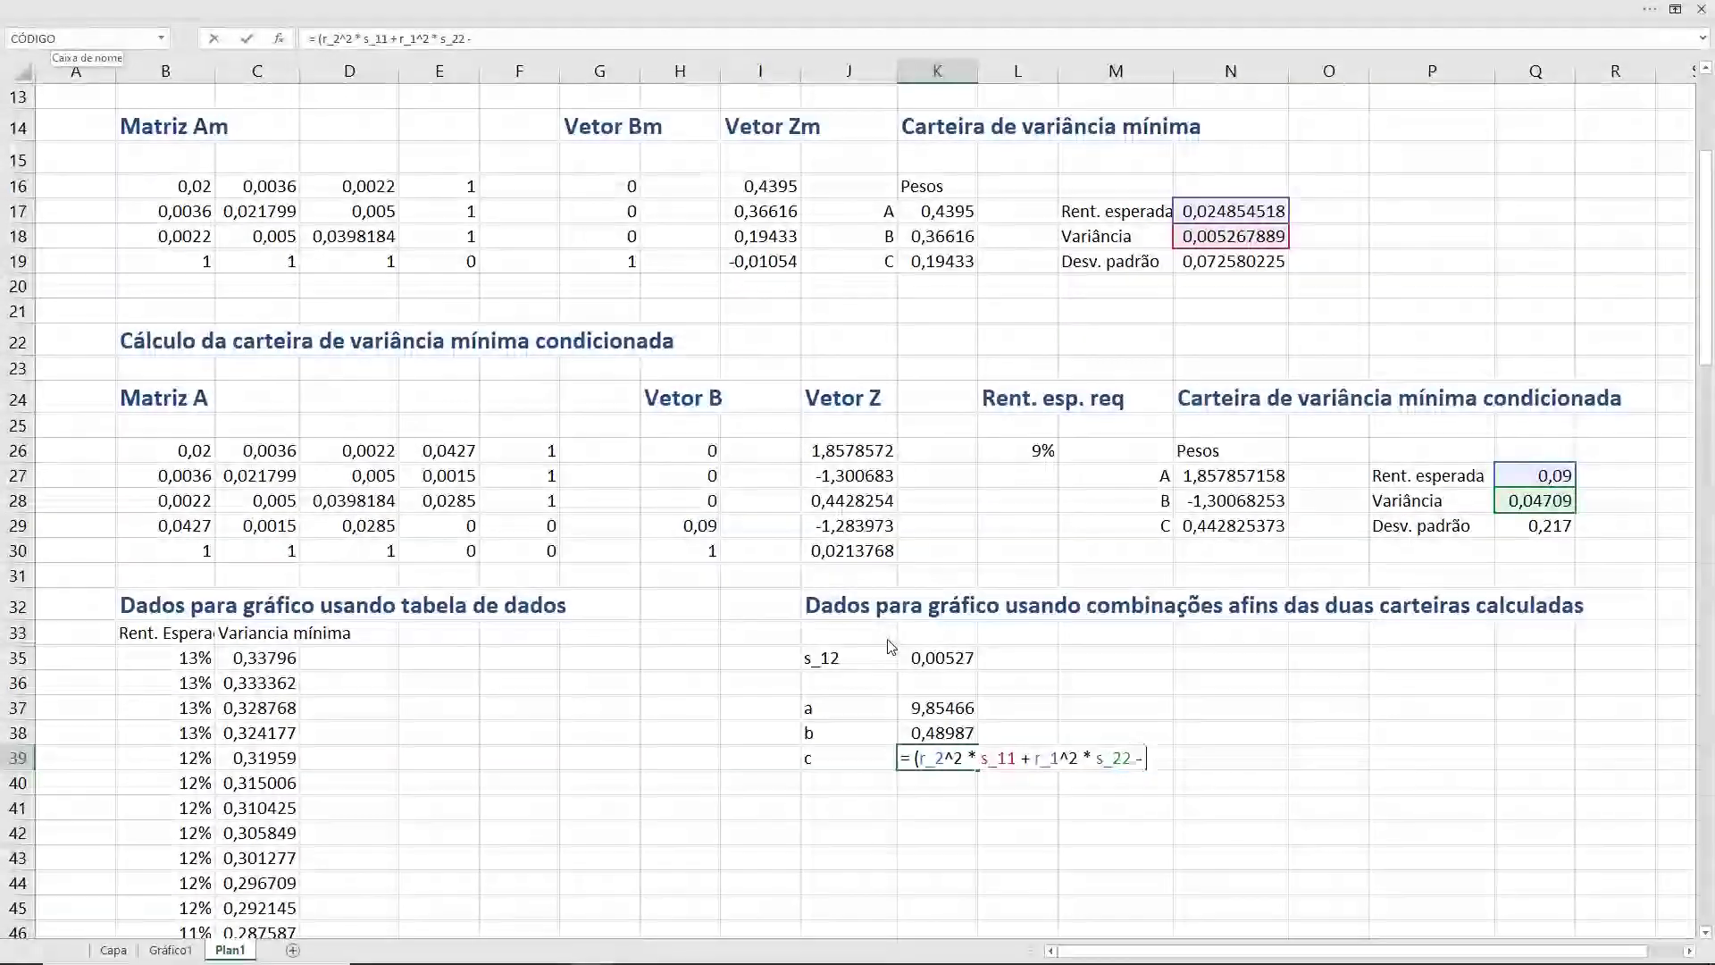
pyautogui.write(' - 2 *')
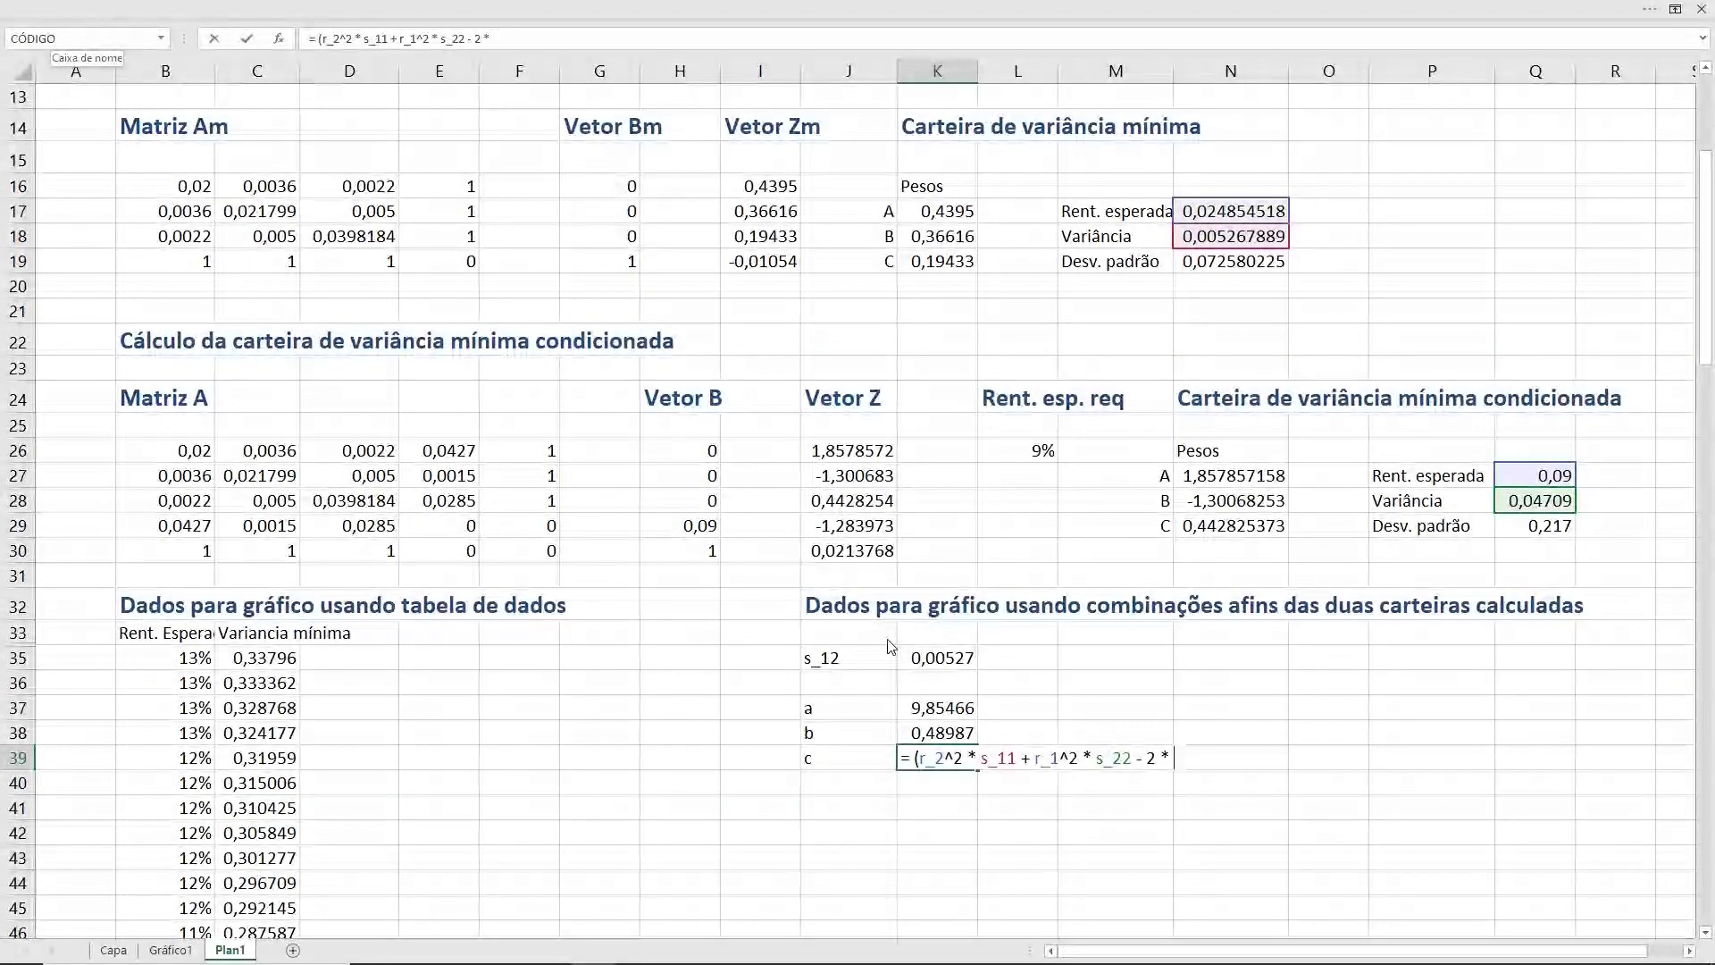
pyautogui.press('BackSpace')
pyautogui.press('BackSpace')
pyautogui.press('BackSpace')
pyautogui.write('s_1')
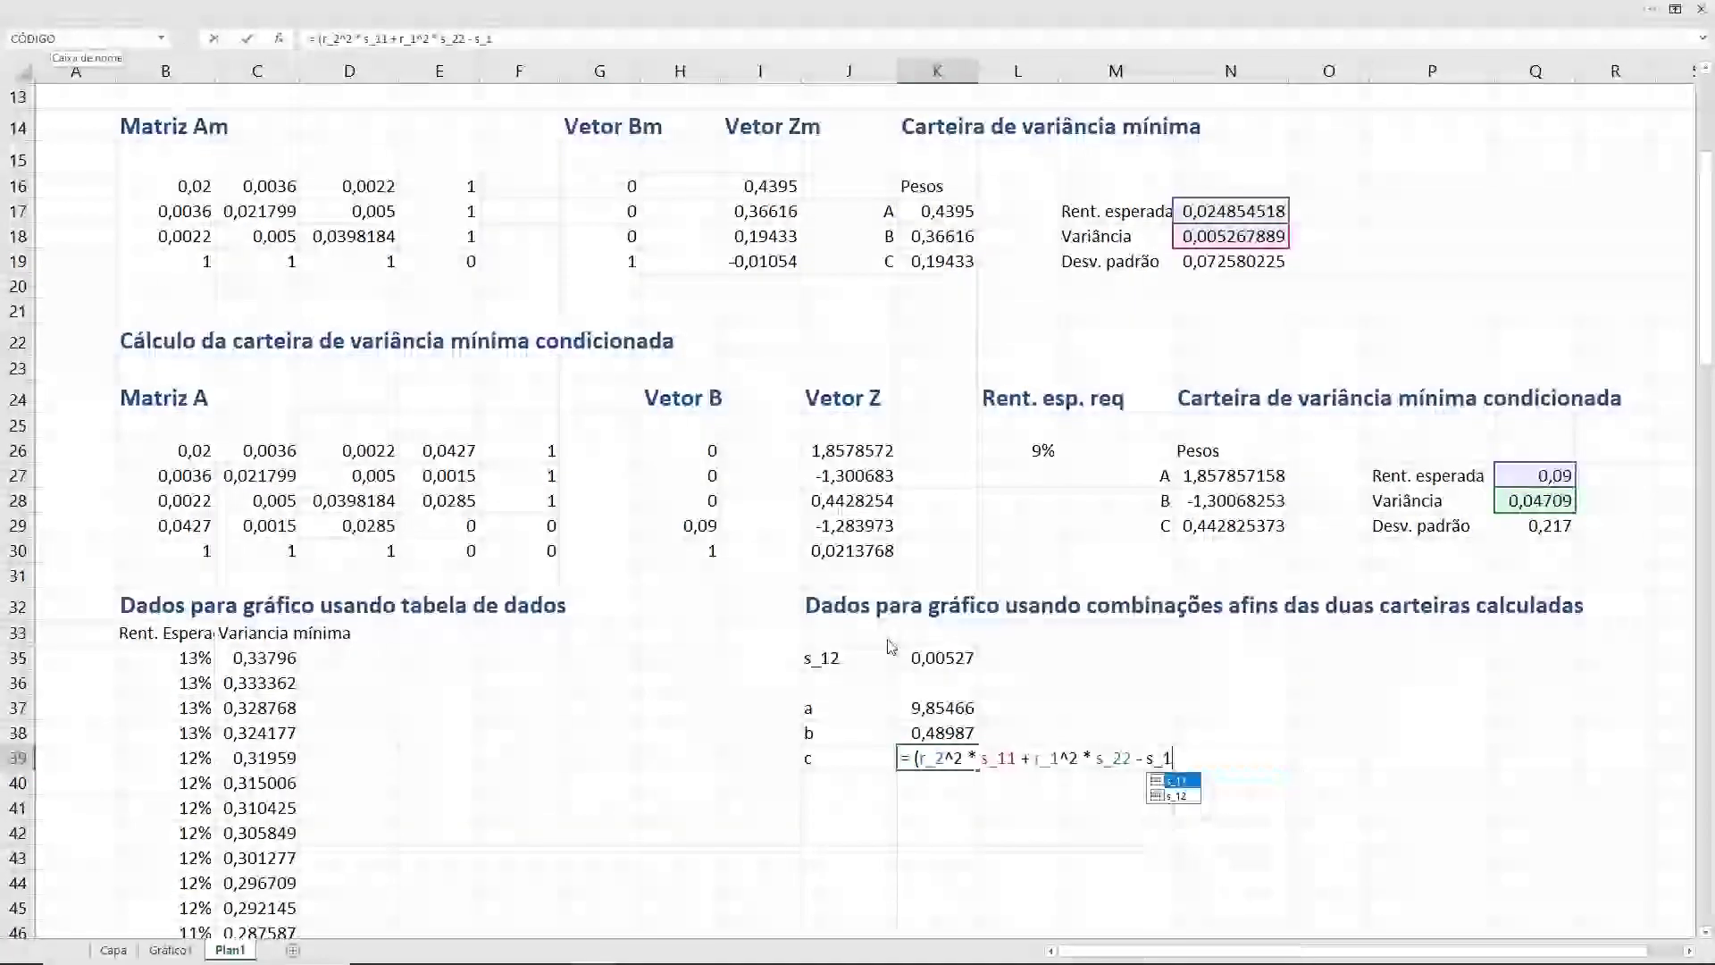
pyautogui.write('2 * ')
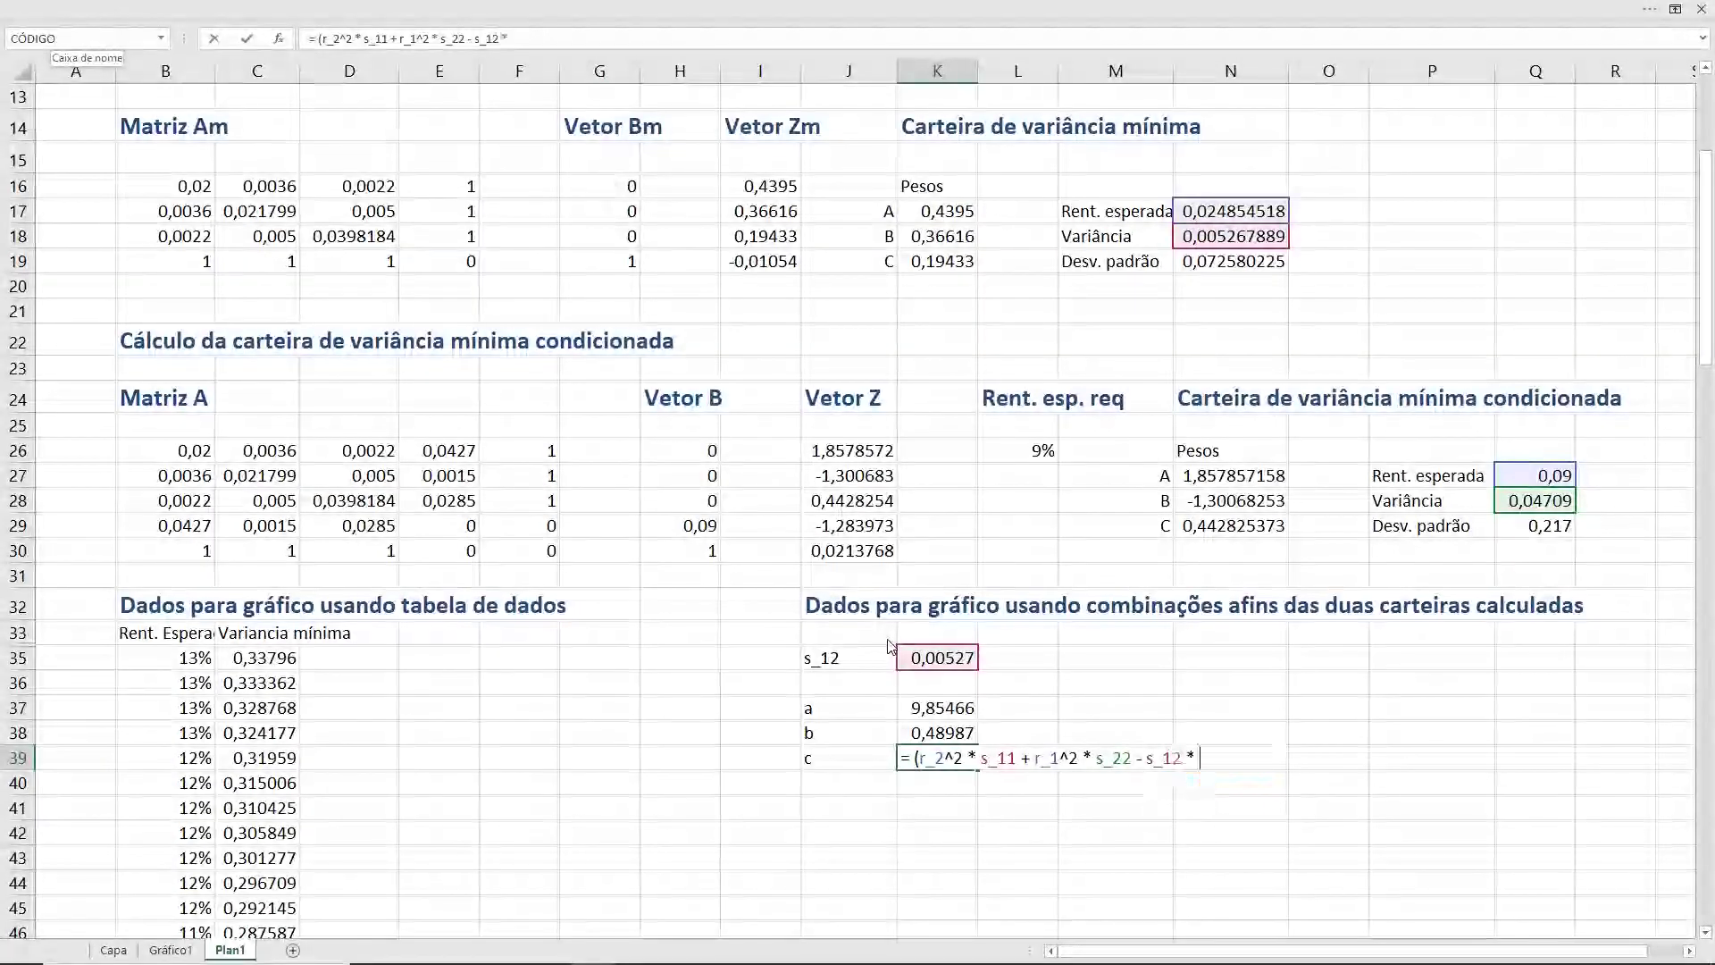
pyautogui.write('(')
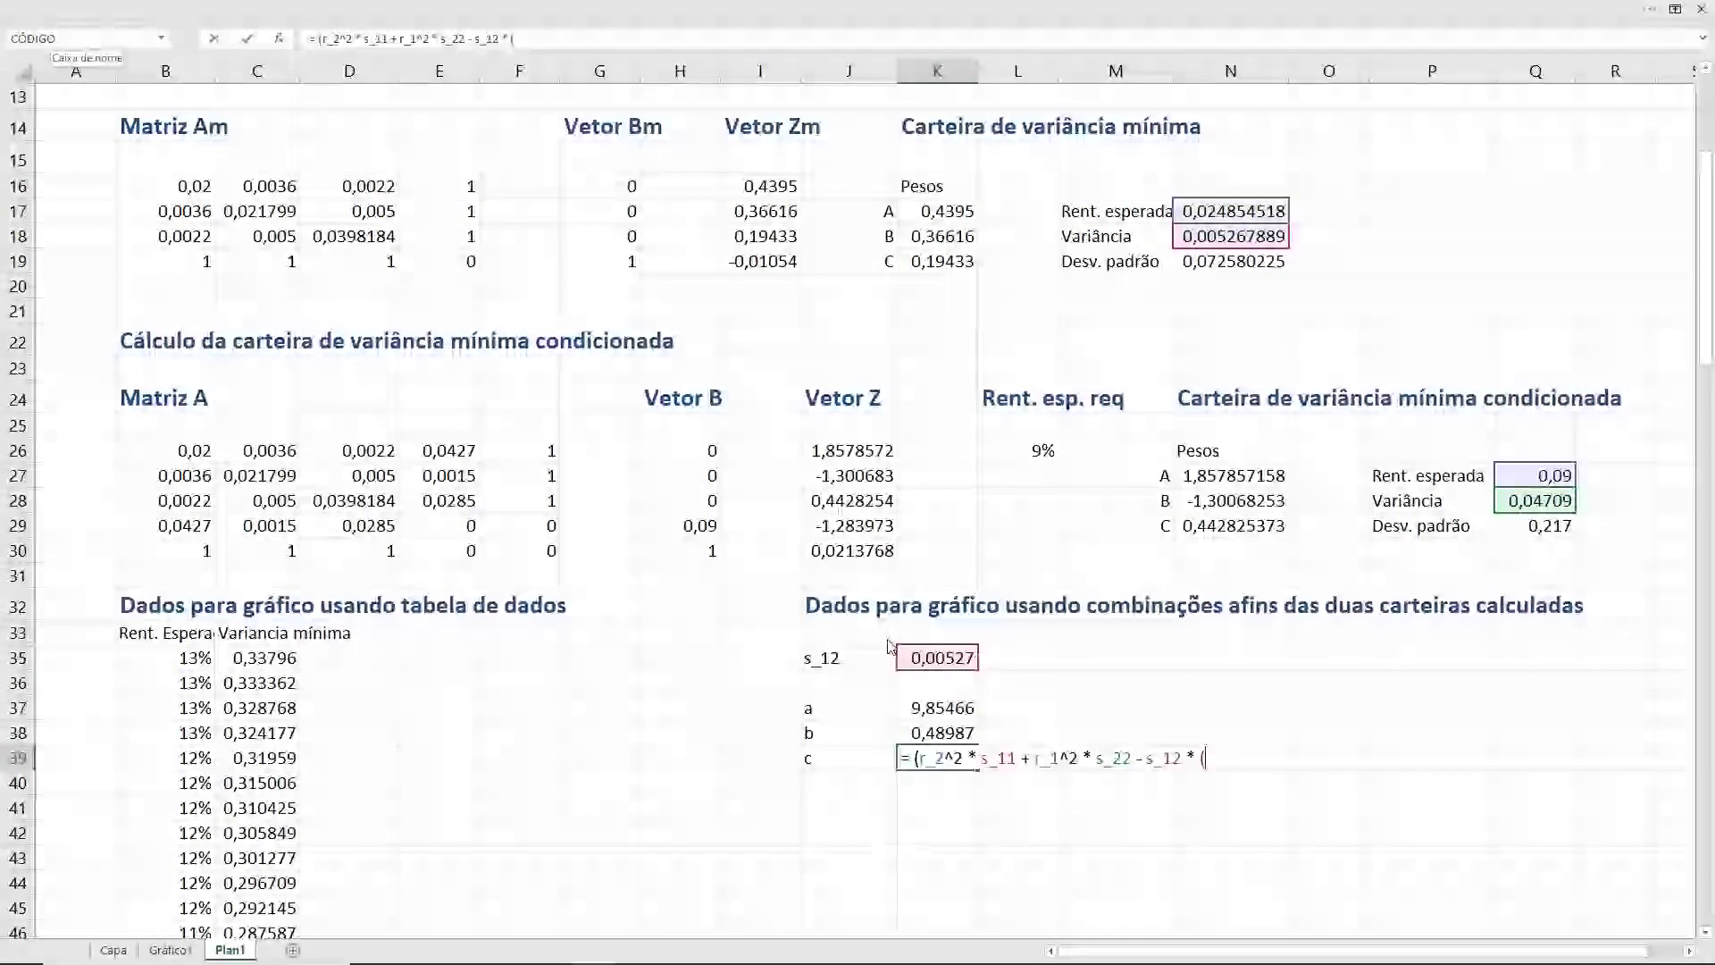
pyautogui.write('r_')
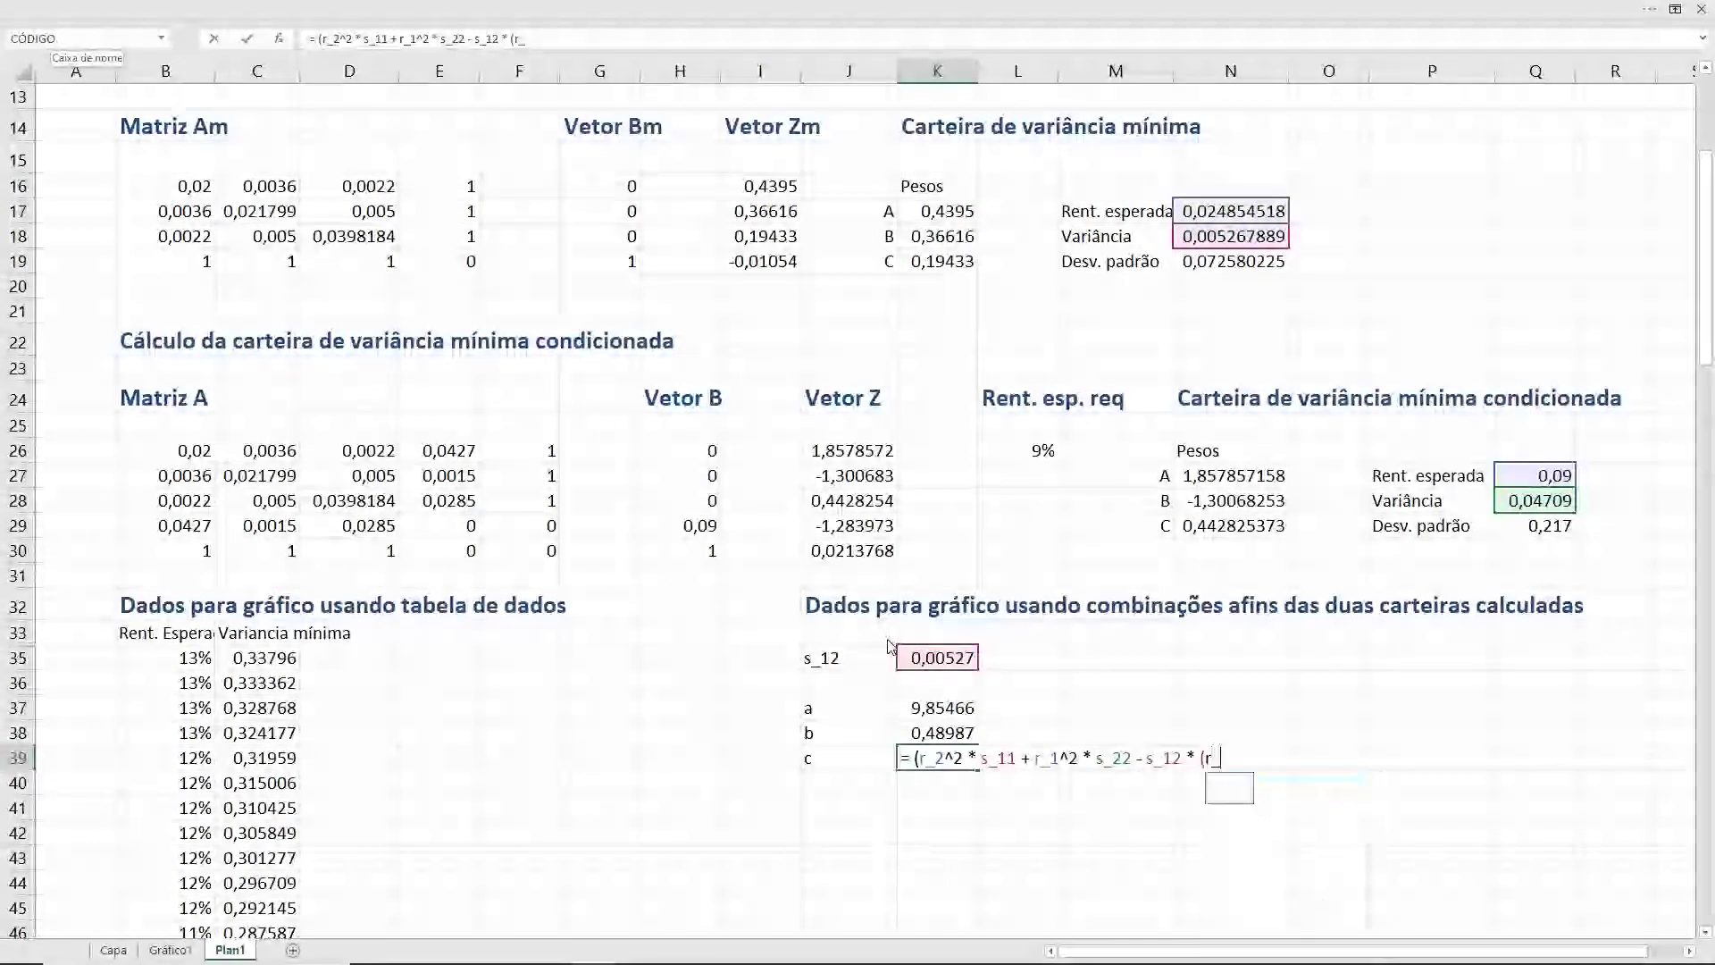
pyautogui.write('1')
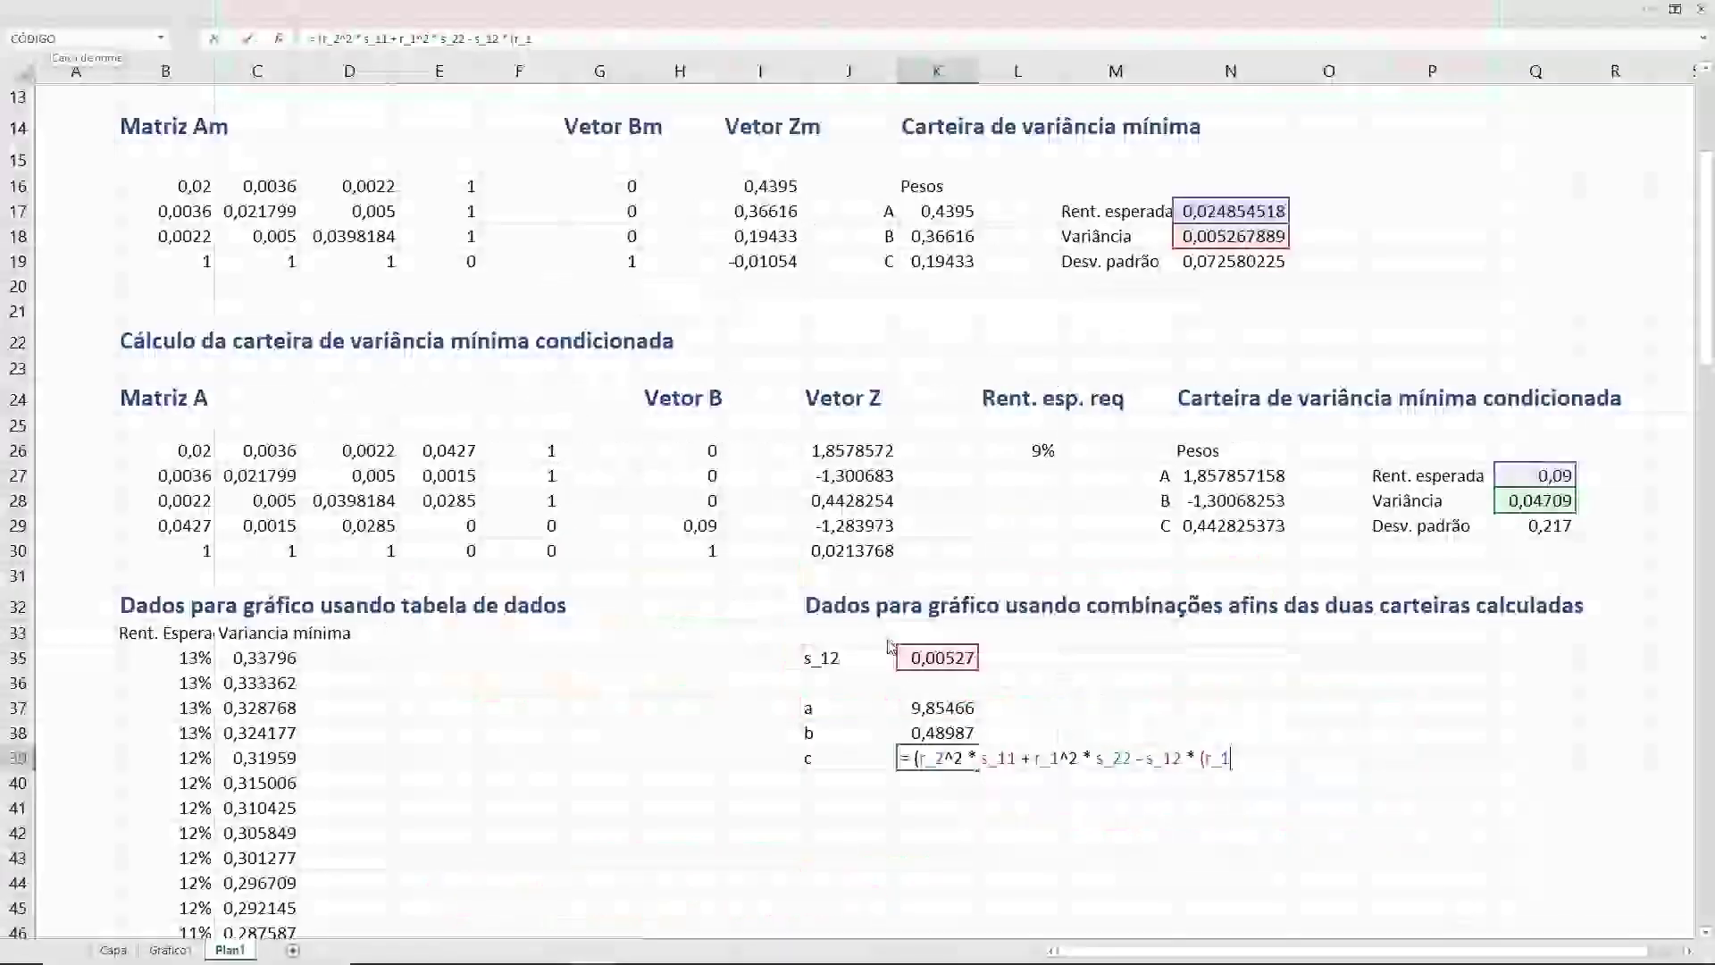
# - Correct K39 to =(r_2^2*s_11+r_1^2*s_22-2*r_1*r_2*s_12)/(r_1-r_2)^2, giving c = 0,01136
pyautogui.press('BackSpace')
pyautogui.press('BackSpace')
pyautogui.press('BackSpace')
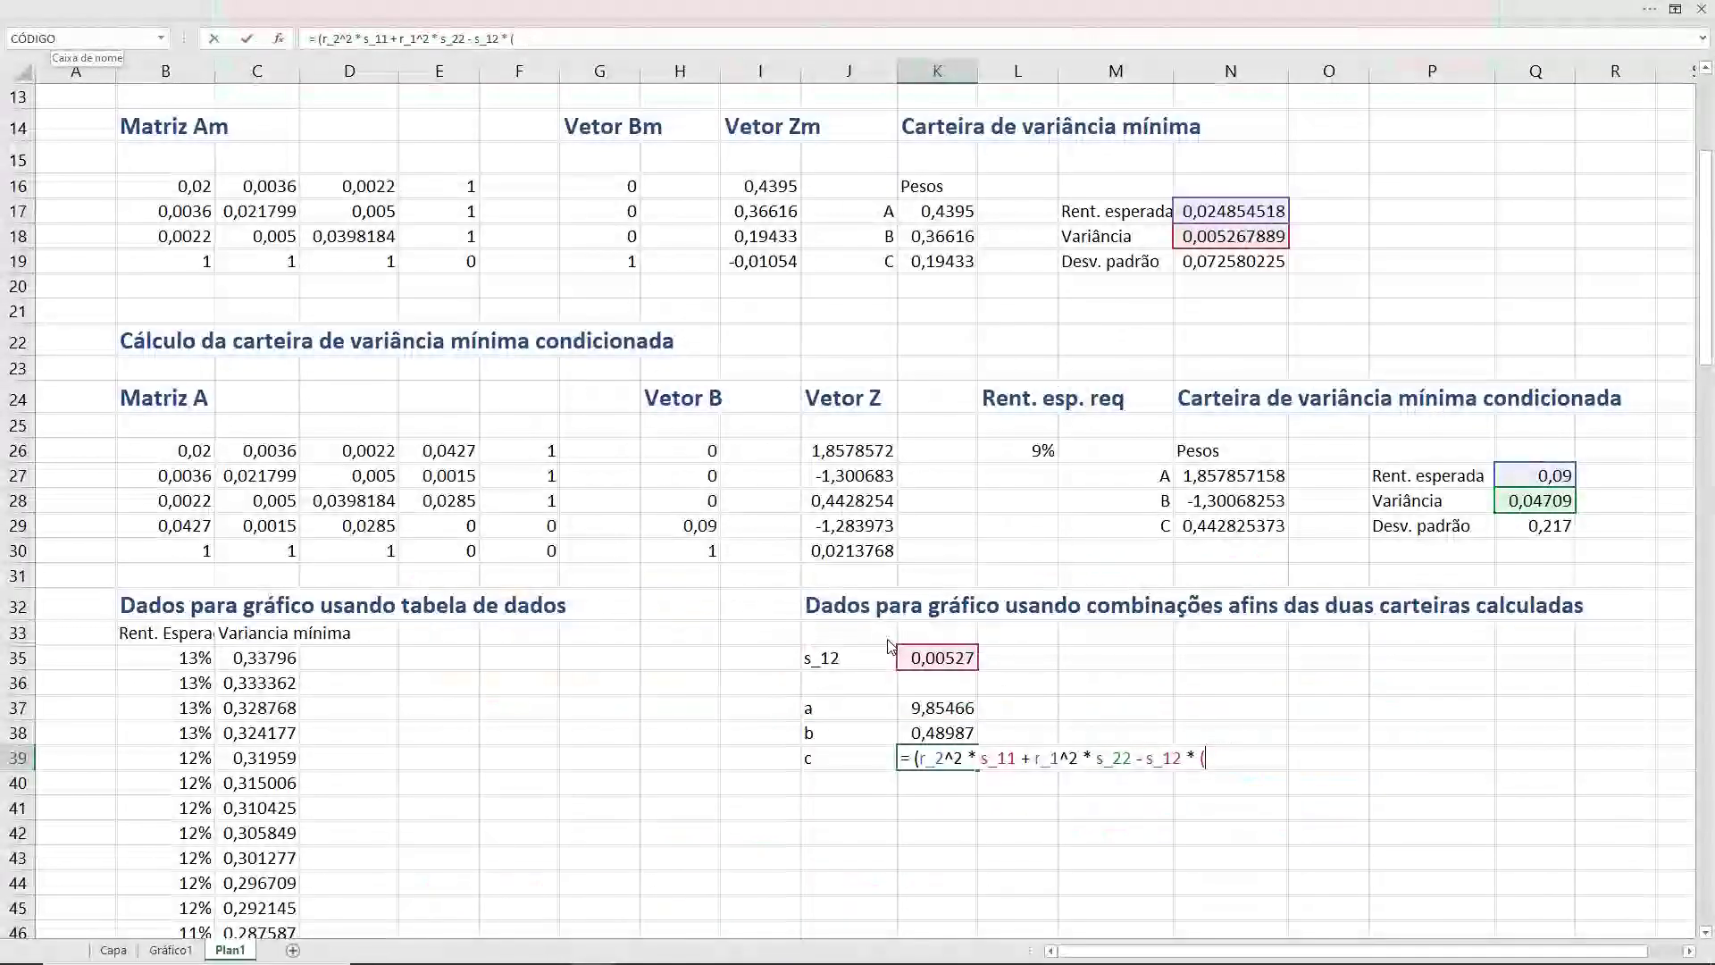
pyautogui.press('BackSpace')
pyautogui.press('BackSpace')
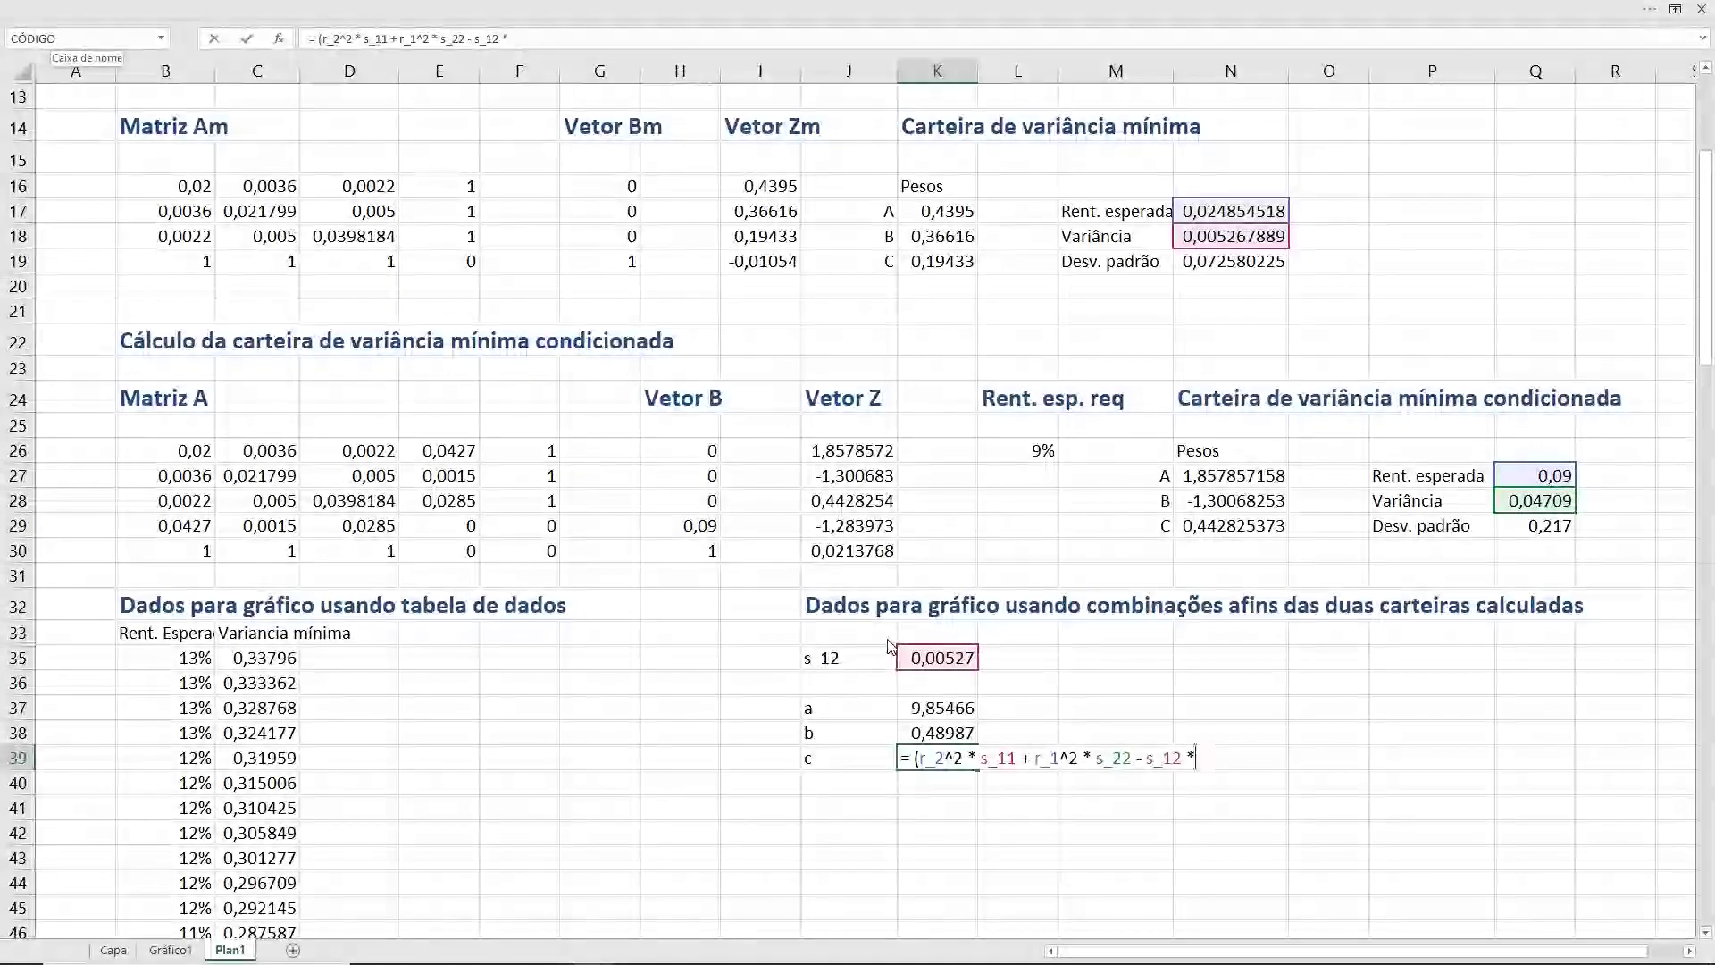
pyautogui.press('BackSpace')
pyautogui.press('Left')
pyautogui.press('Left')
pyautogui.press('Left')
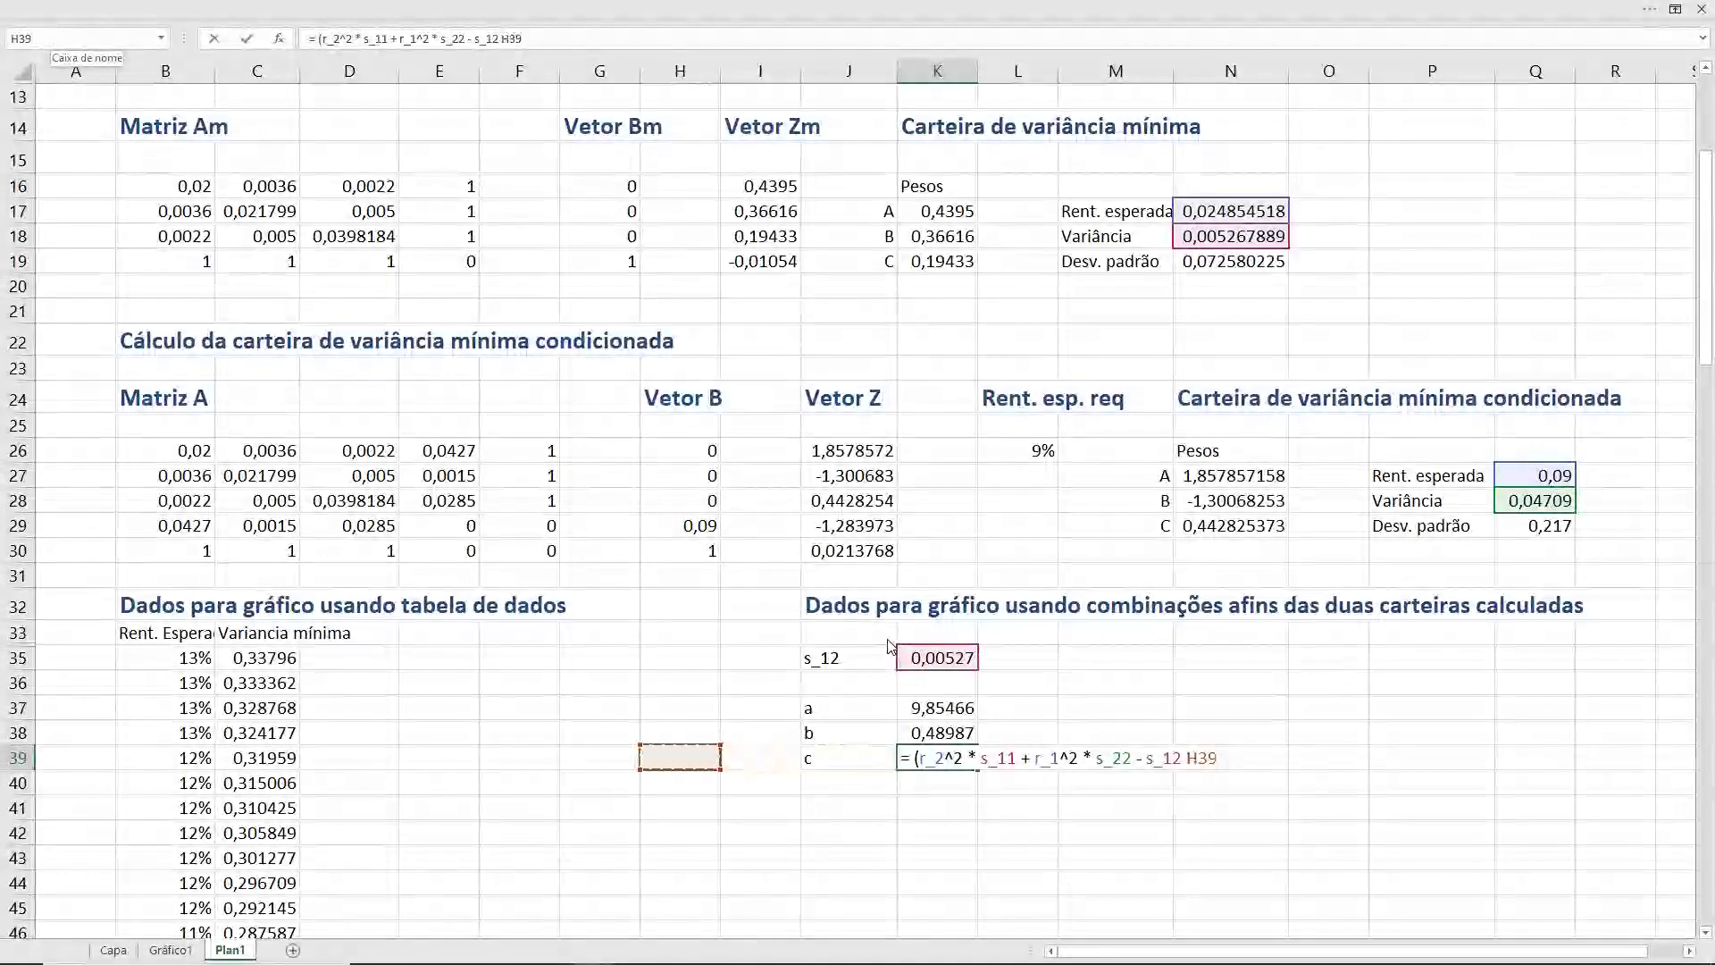
pyautogui.press('BackSpace')
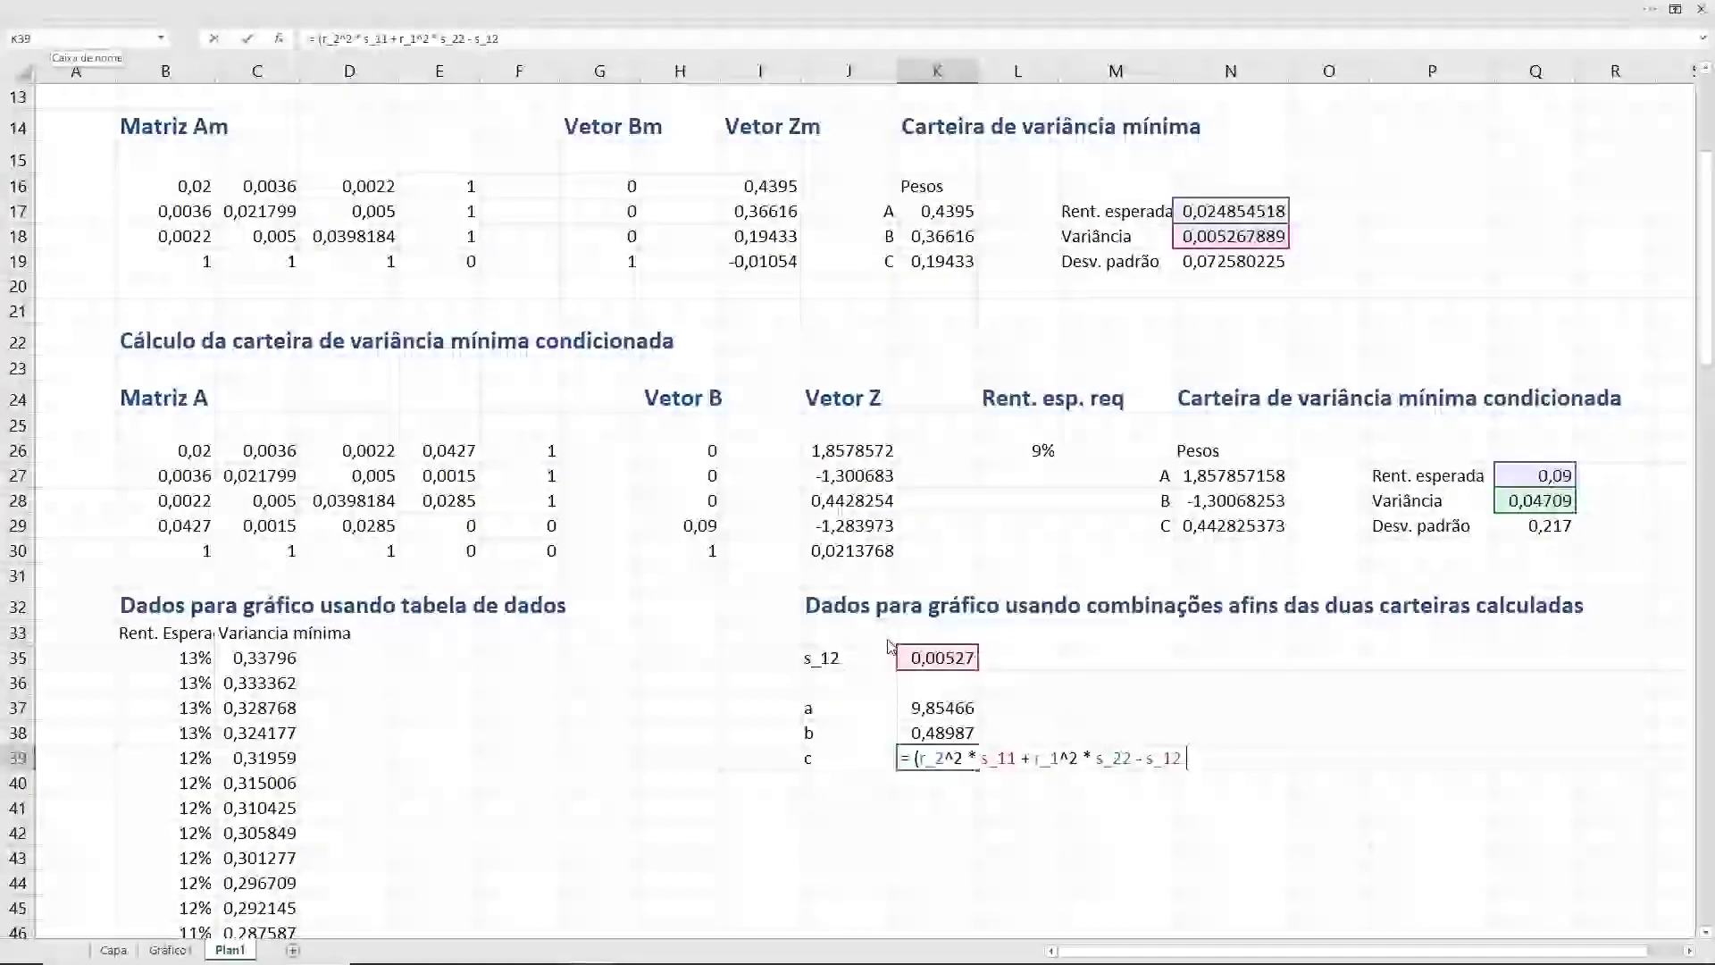
pyautogui.press('Left')
pyautogui.press('Left')
pyautogui.press('Left')
pyautogui.write('s')
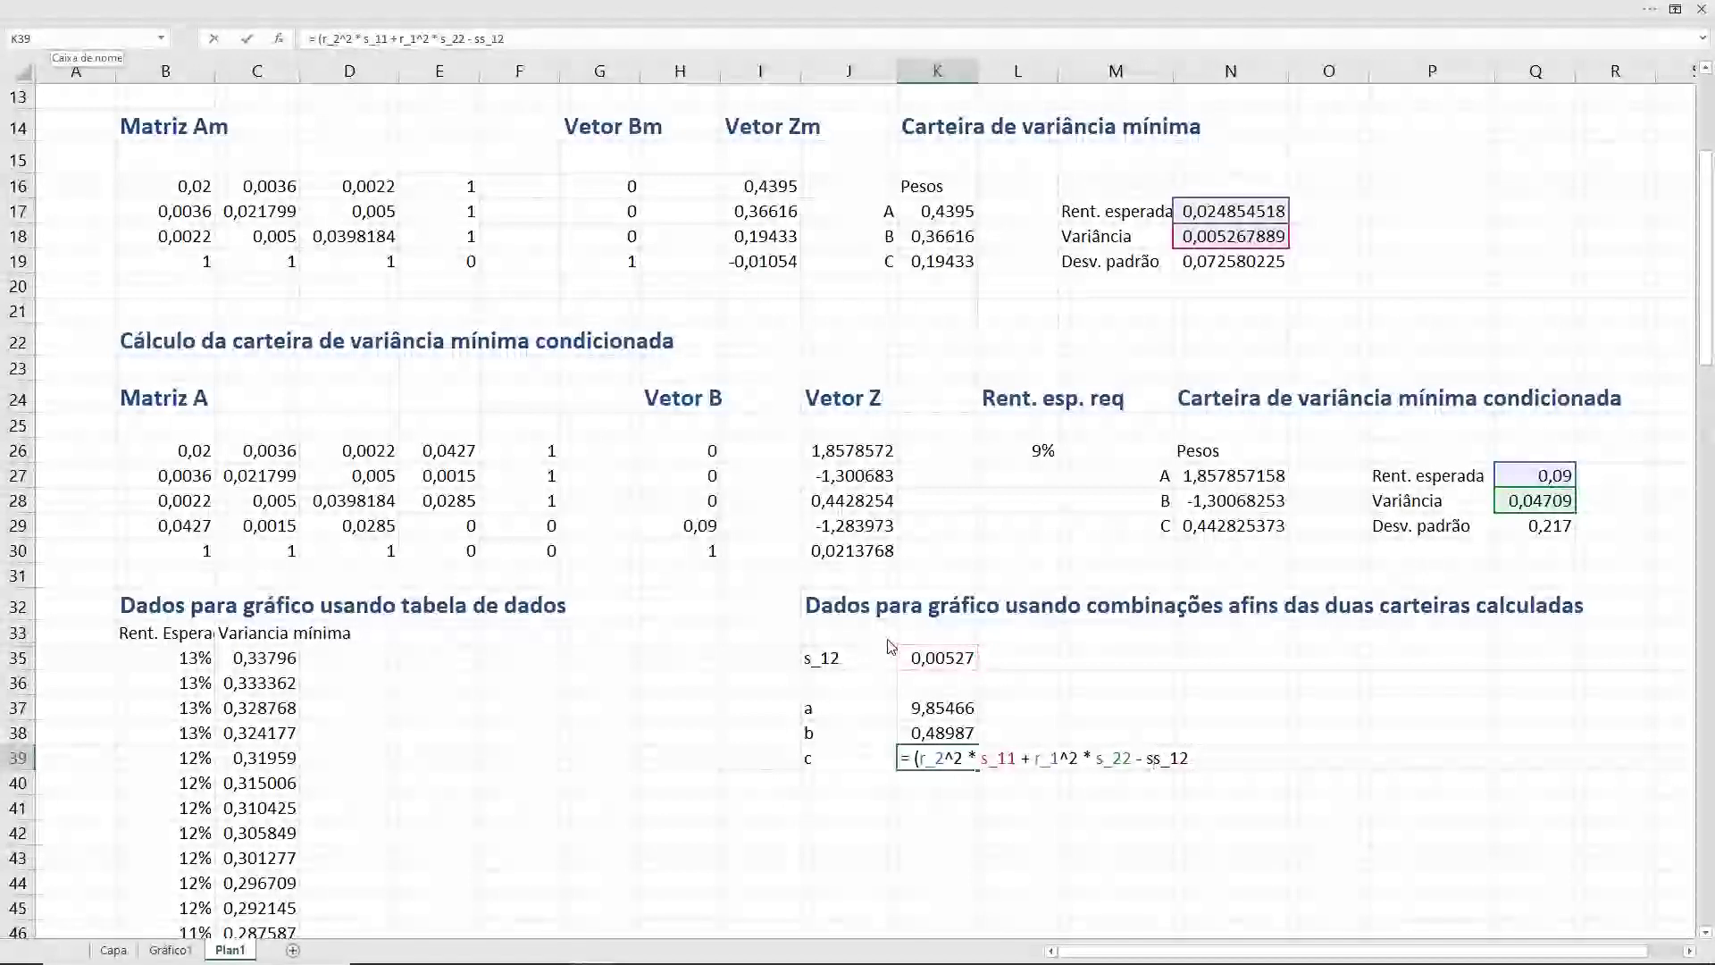
pyautogui.press('Left')
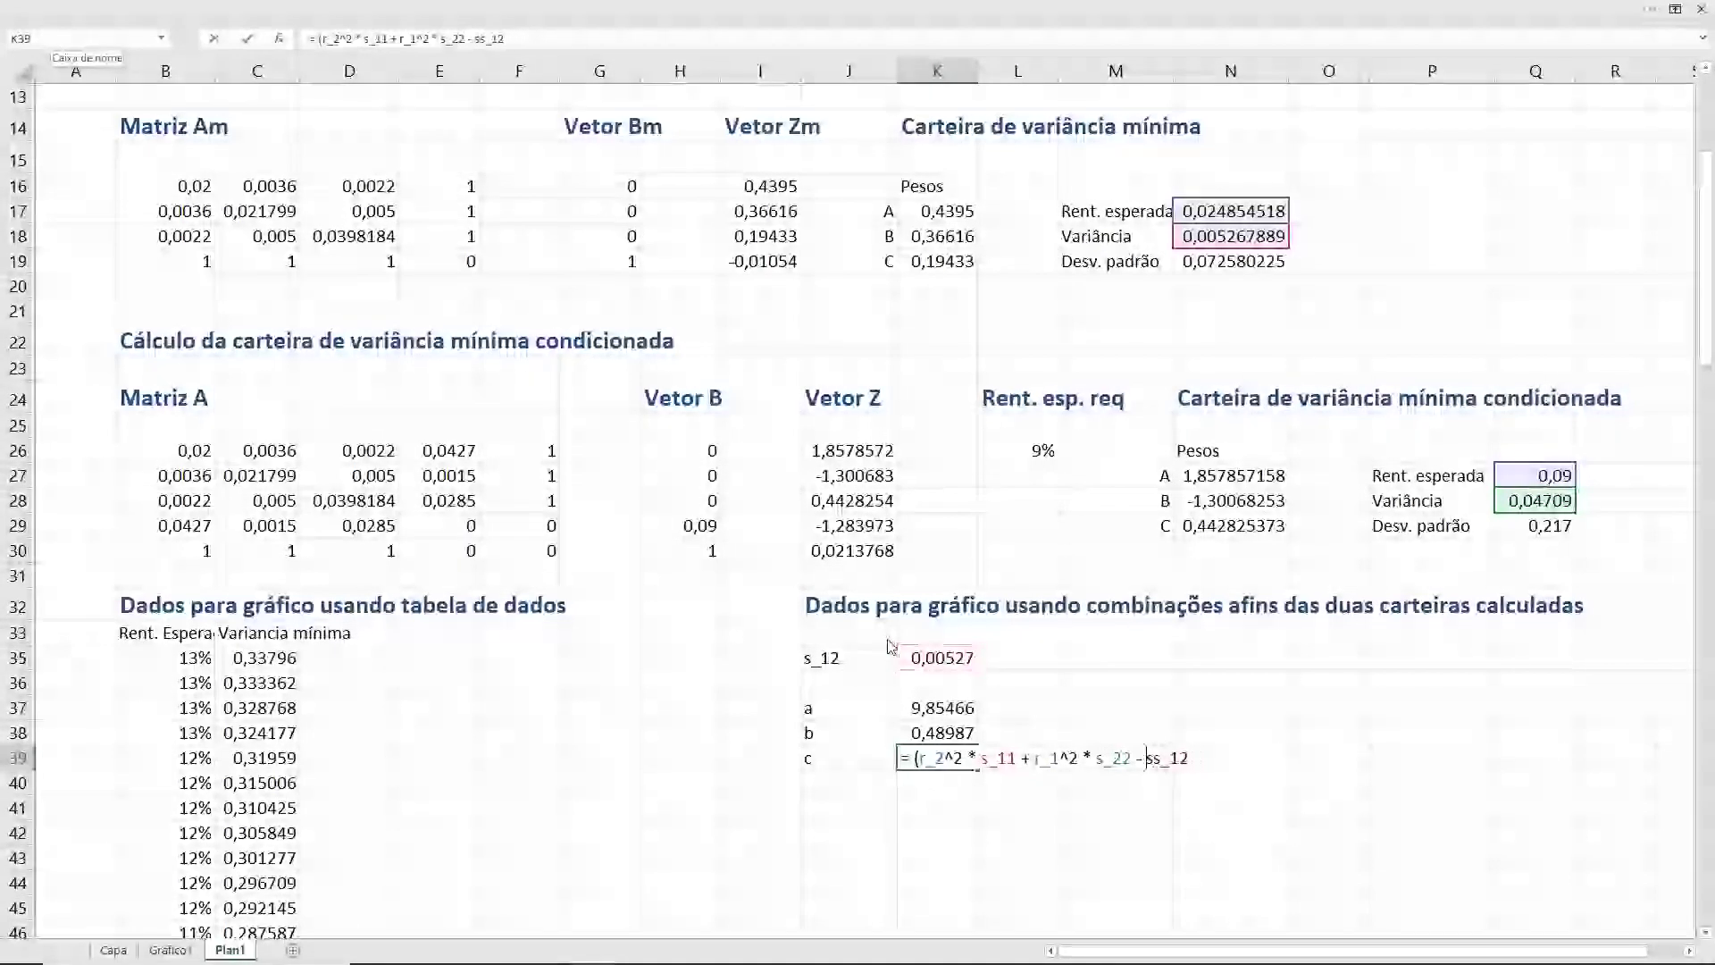
pyautogui.press('Delete')
pyautogui.write('2 * r')
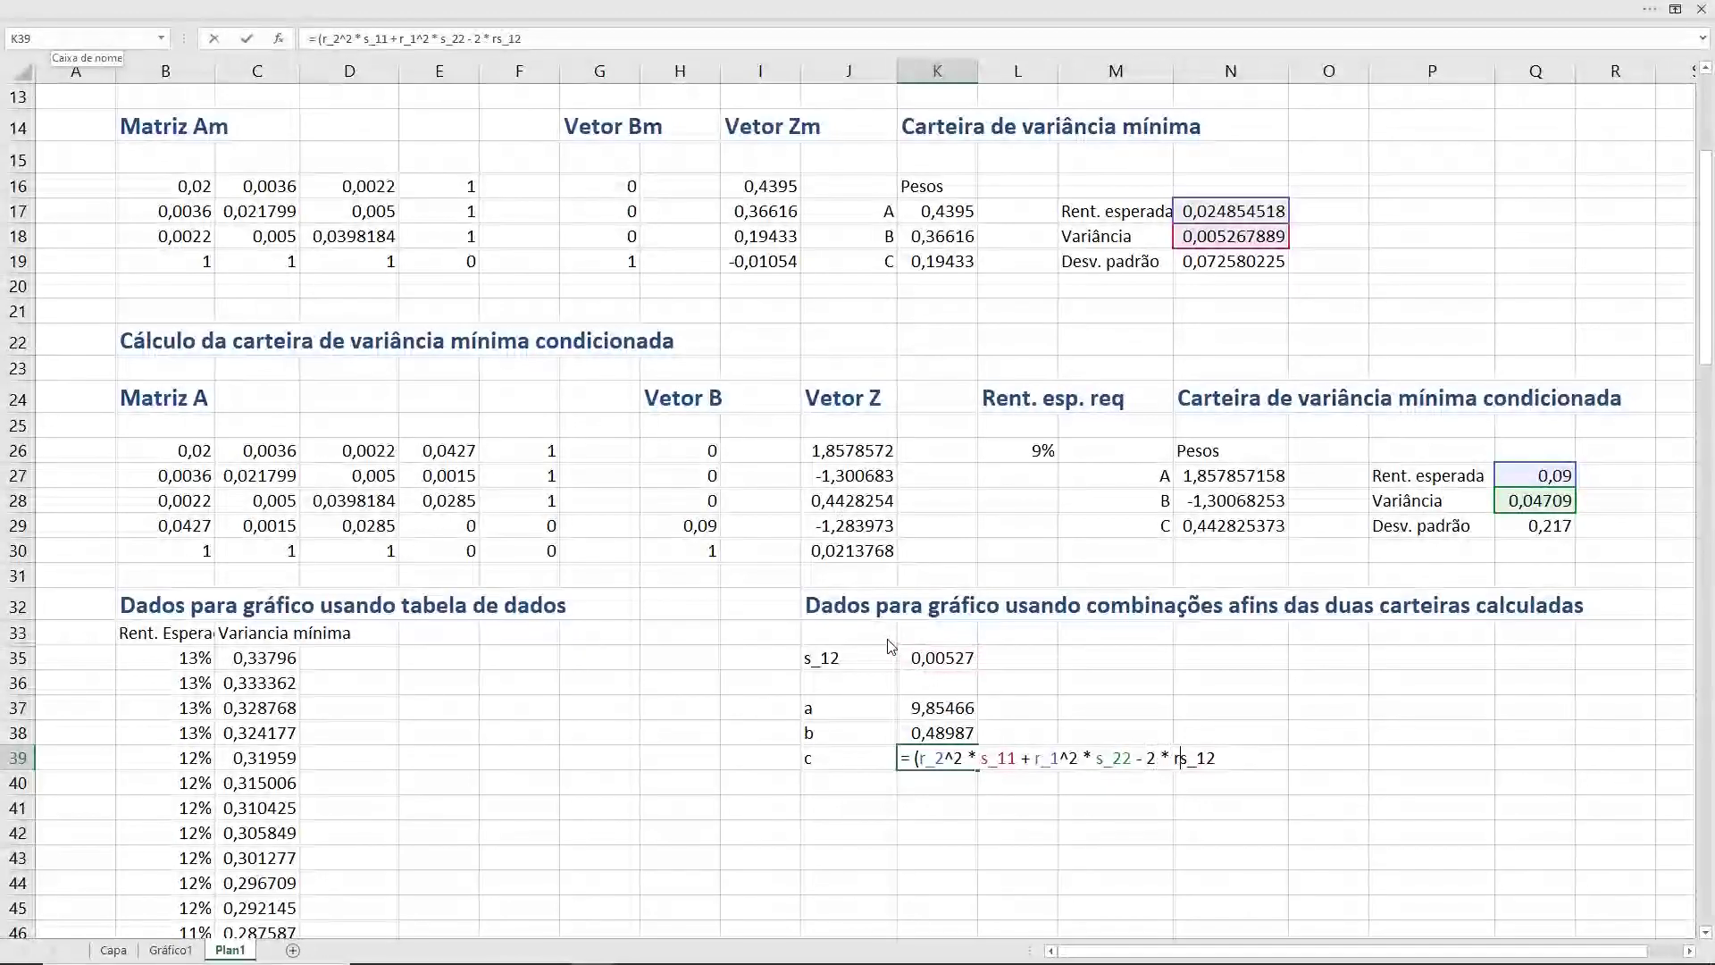
pyautogui.write('_1')
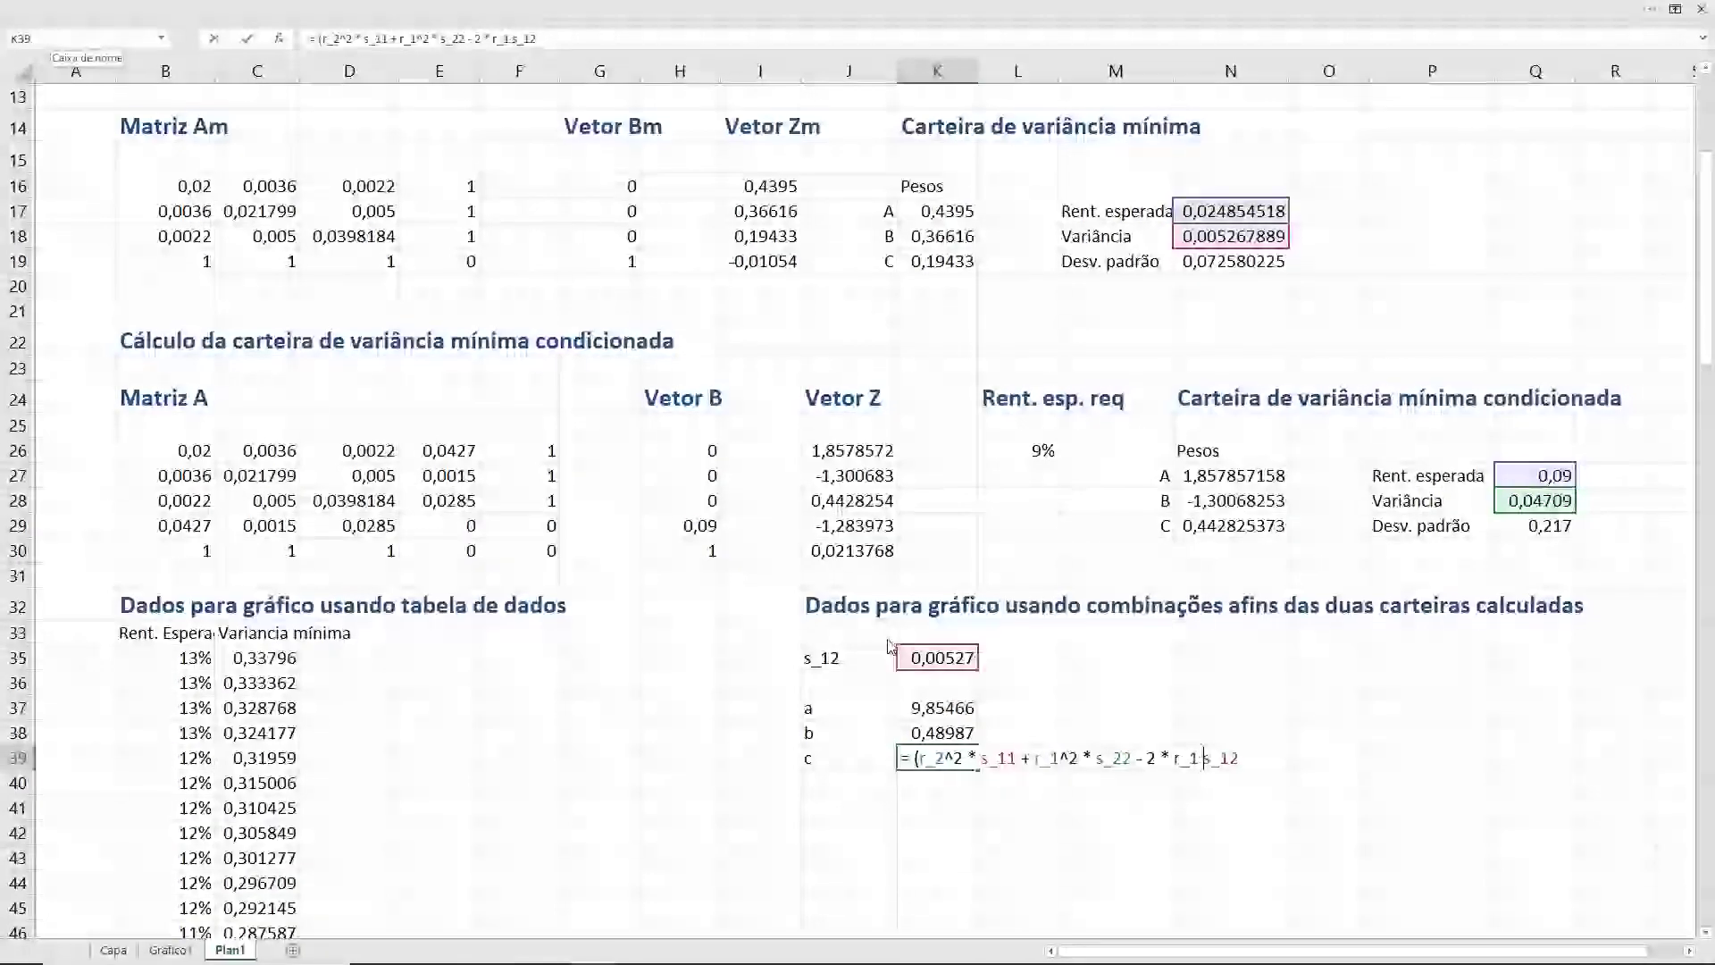
pyautogui.write(' * r_2')
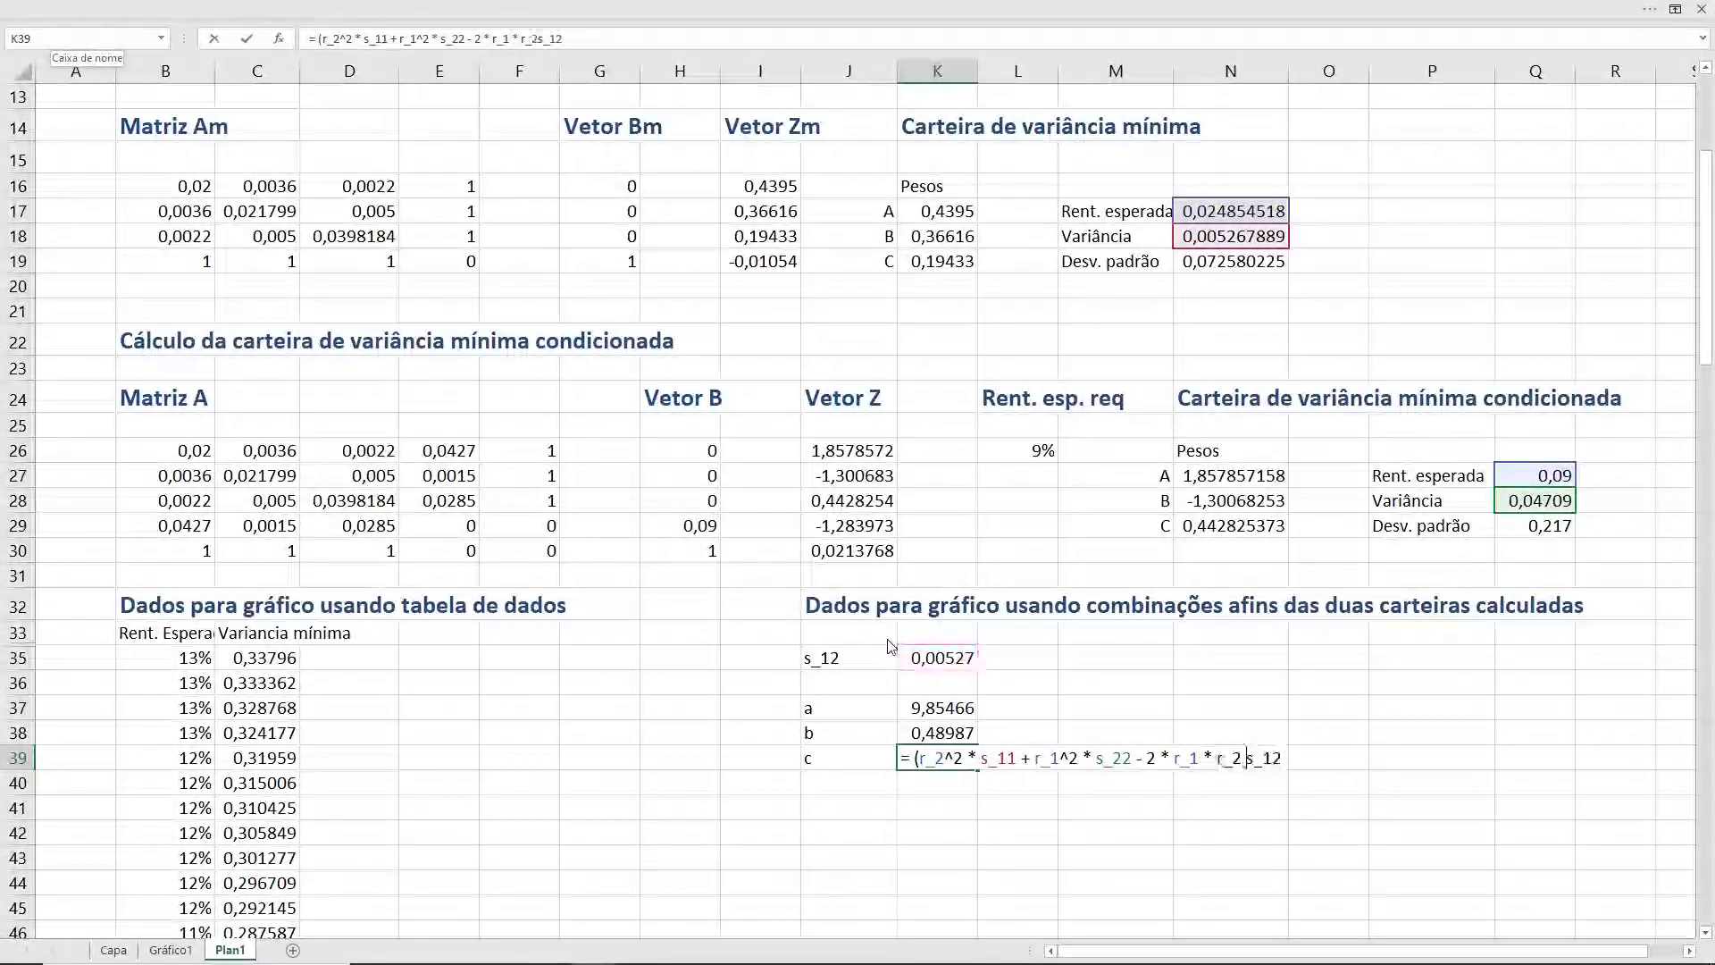
pyautogui.write(' * ')
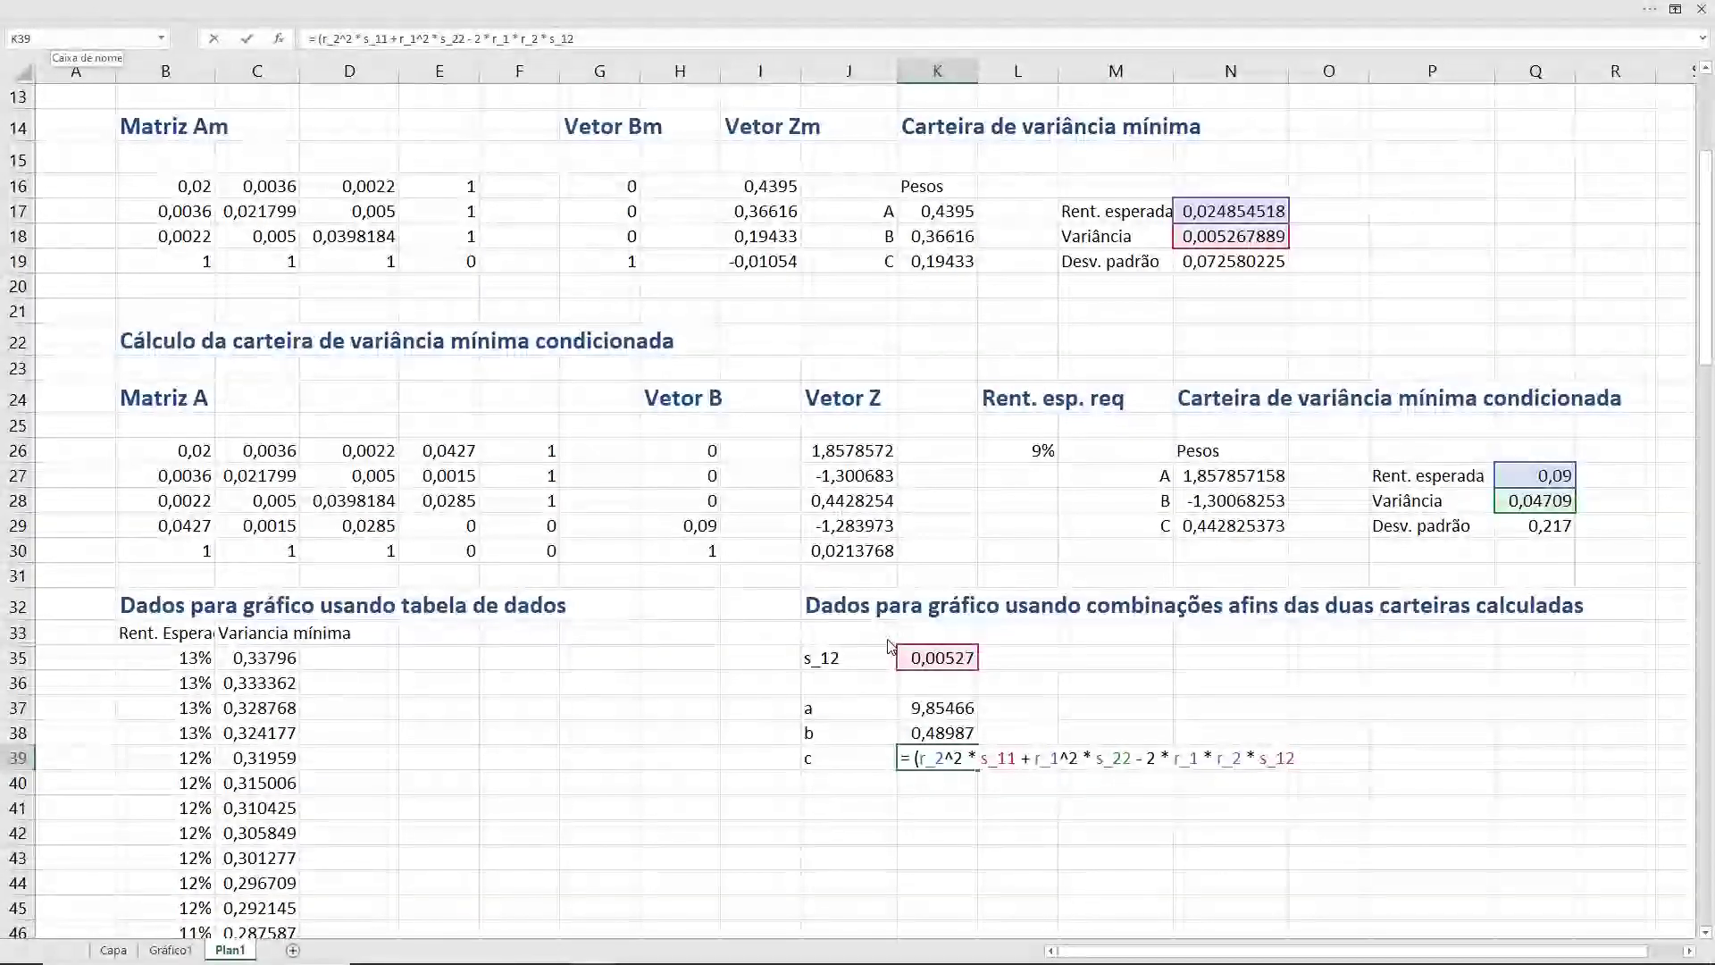
pyautogui.write(')')
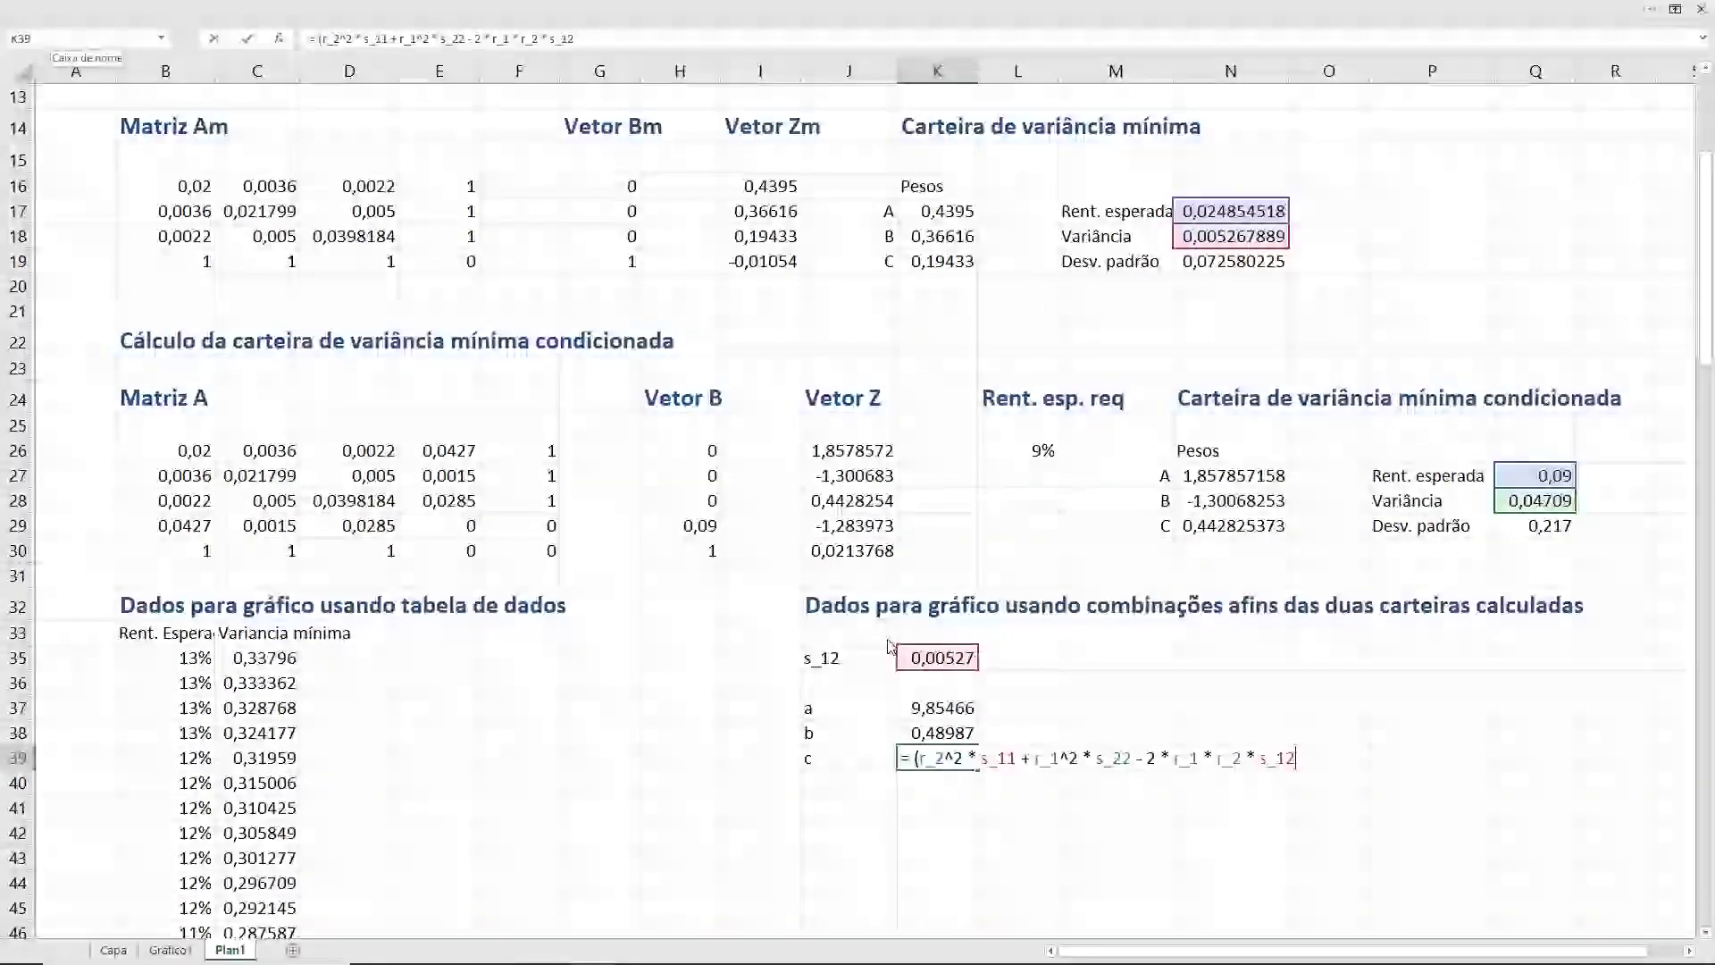
pyautogui.write(' /')
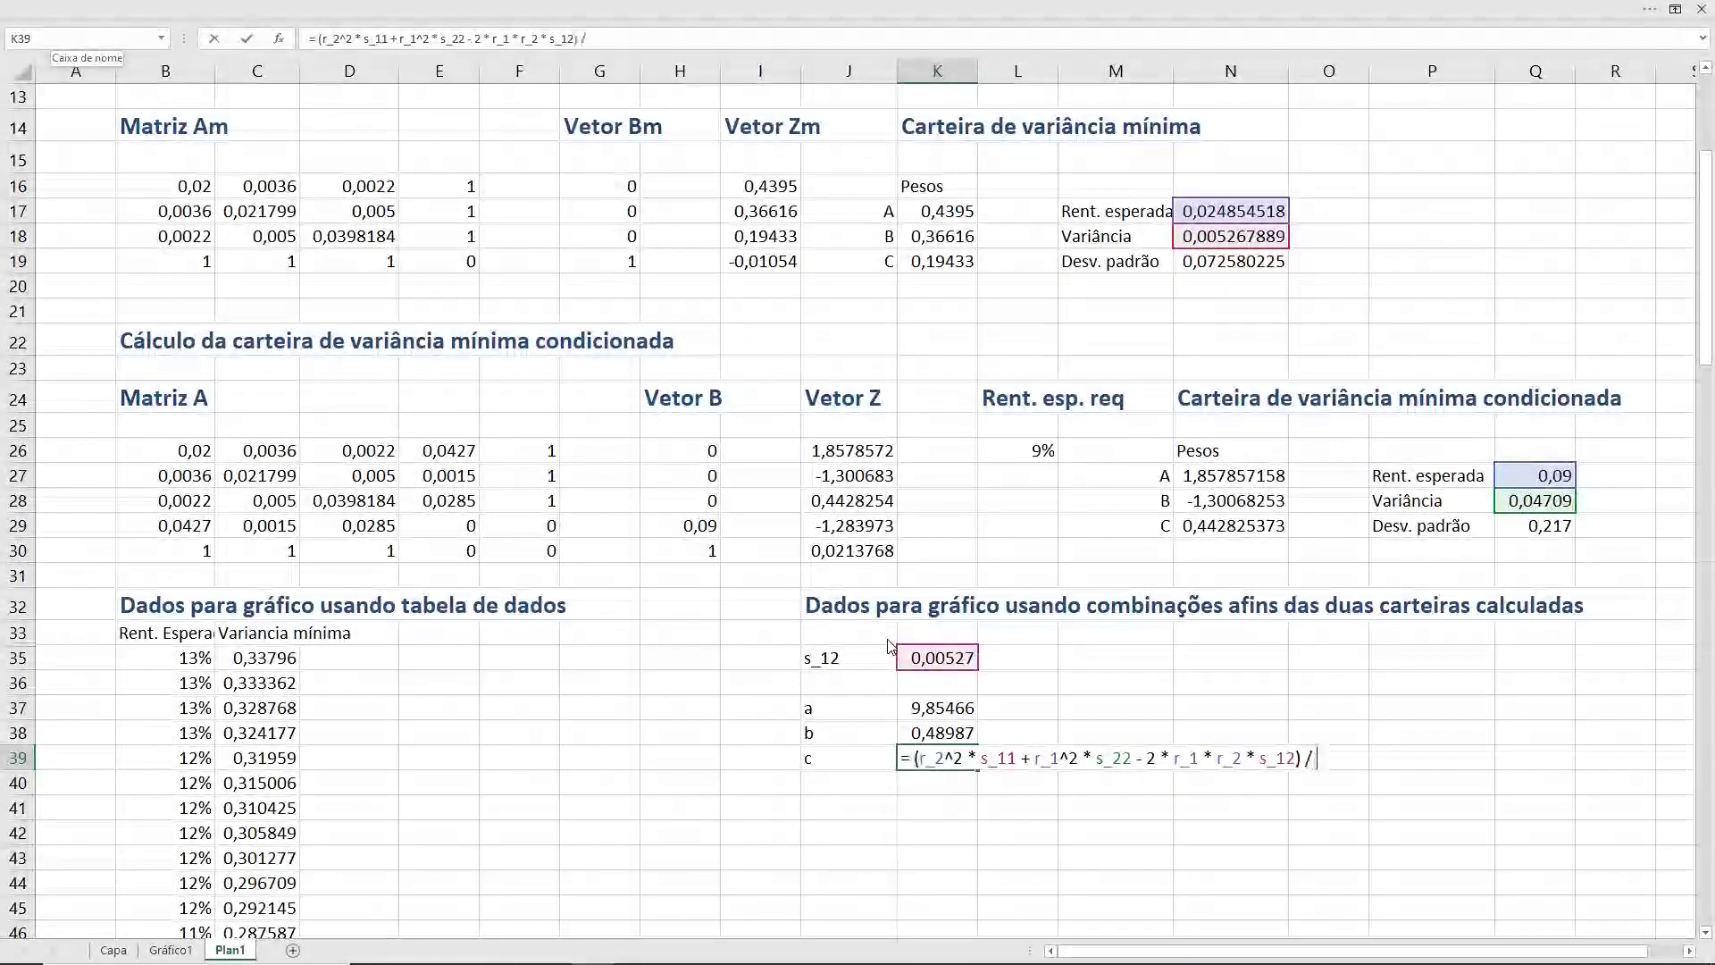
pyautogui.write(' (_1')
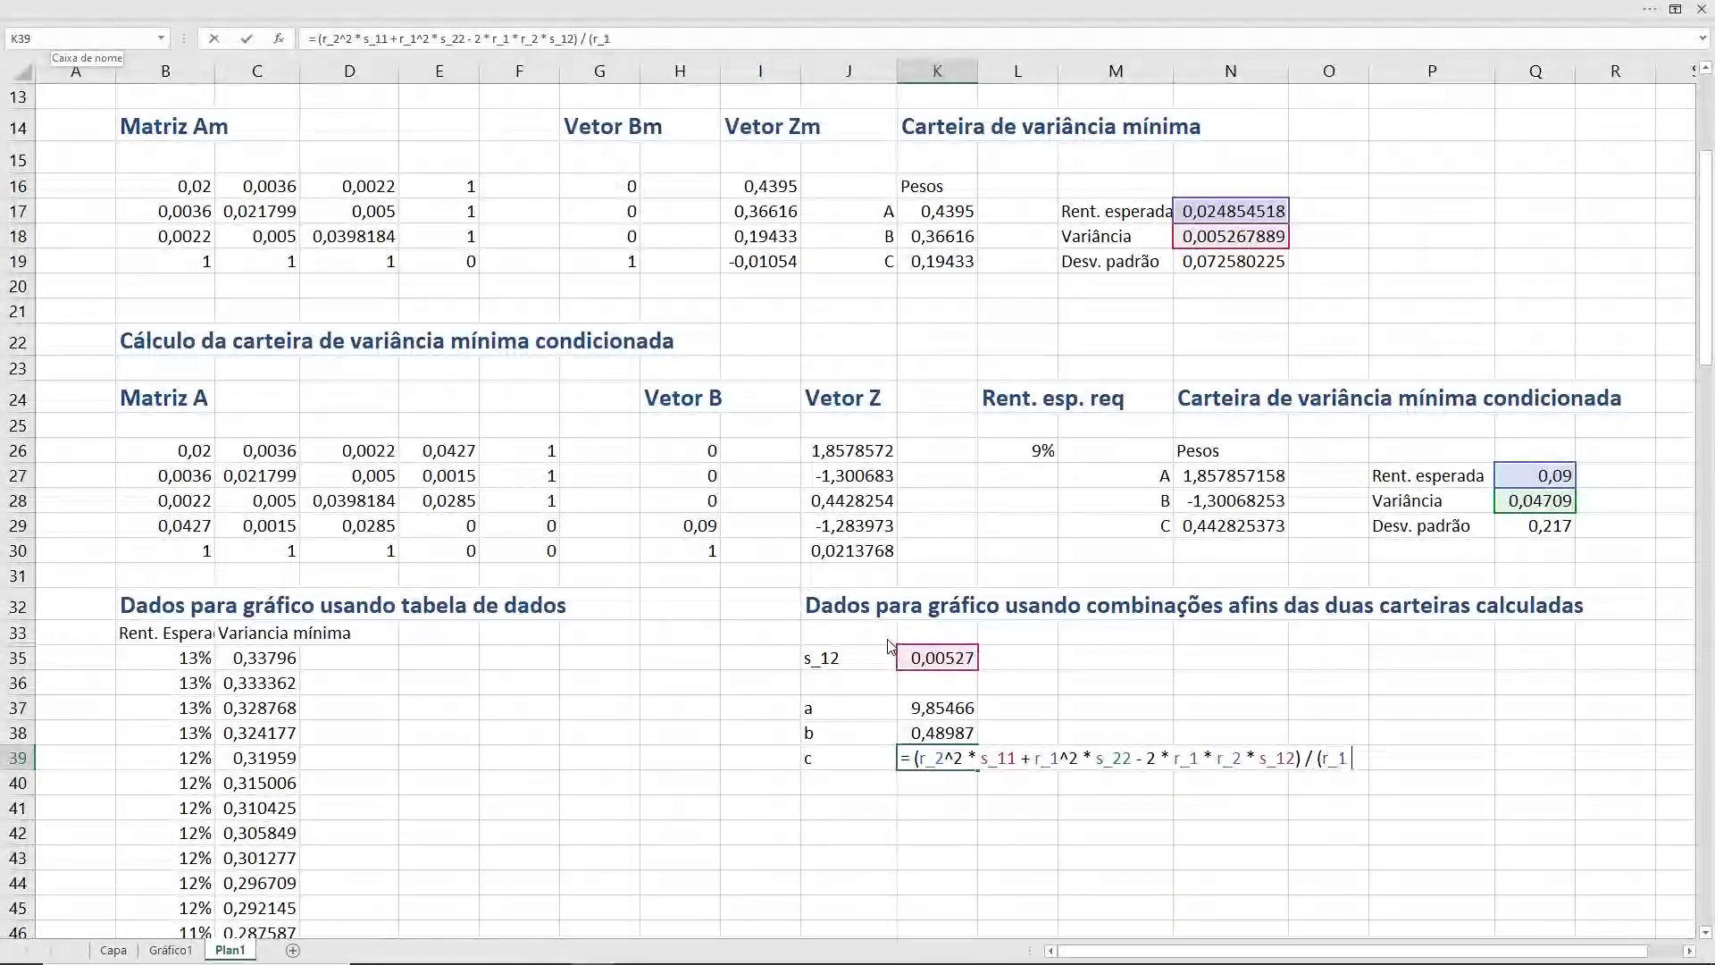
pyautogui.write(' - r_2')
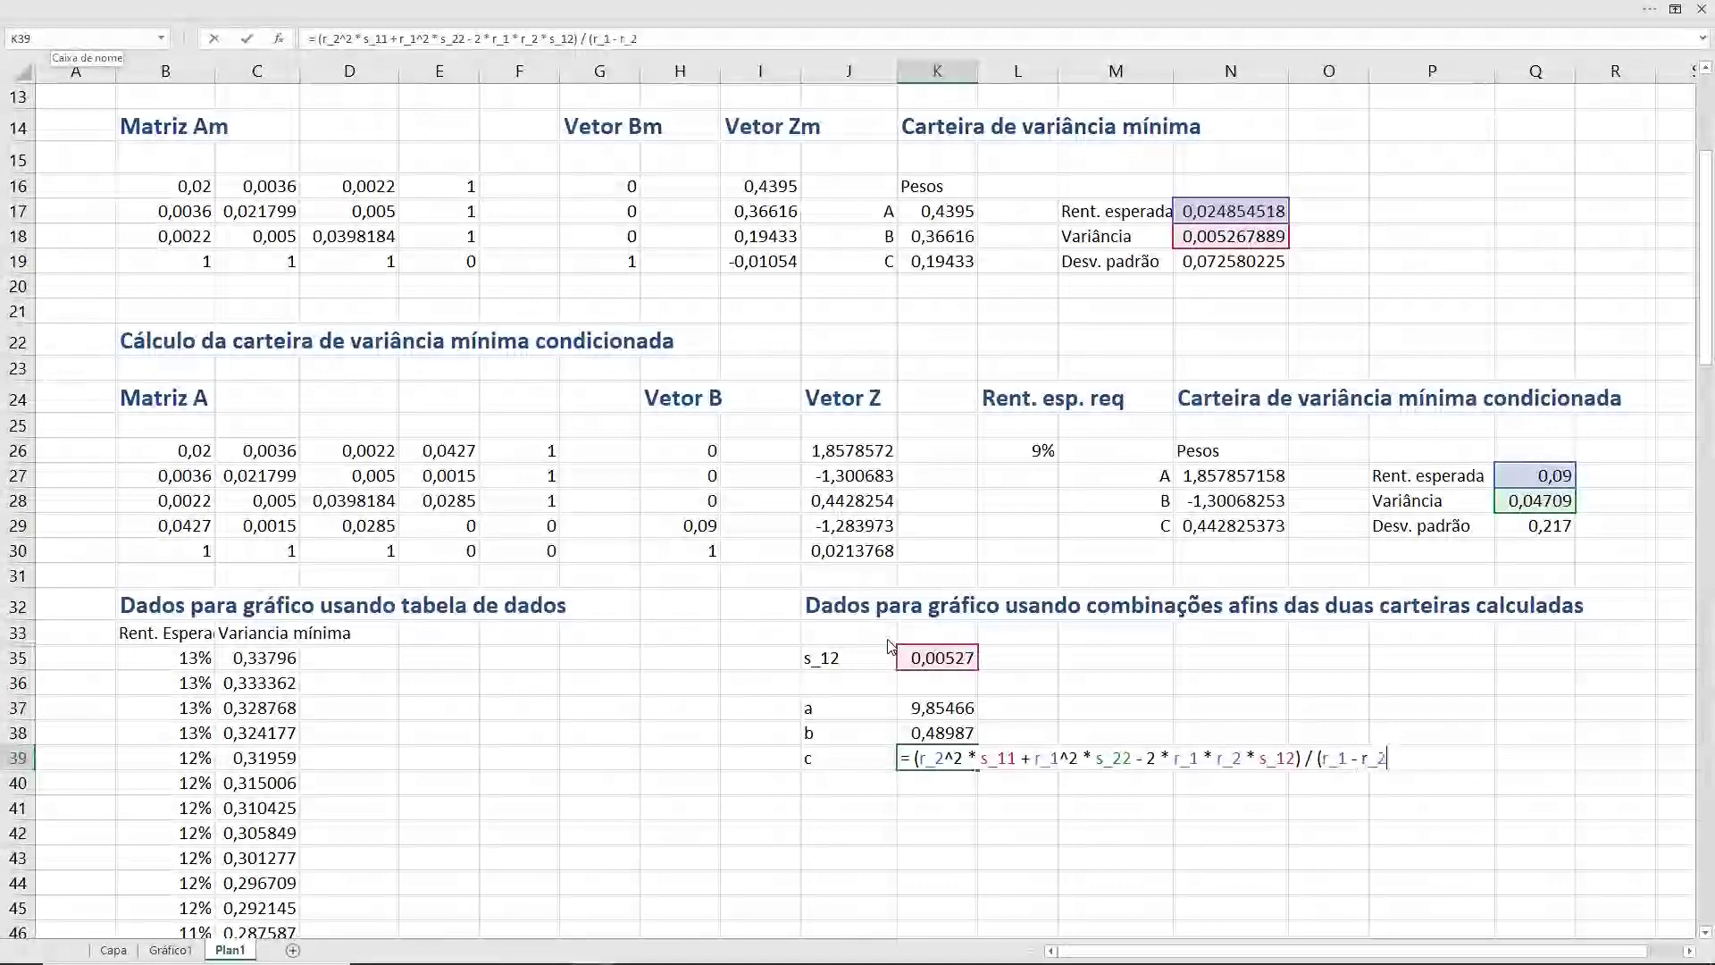
pyautogui.write(')')
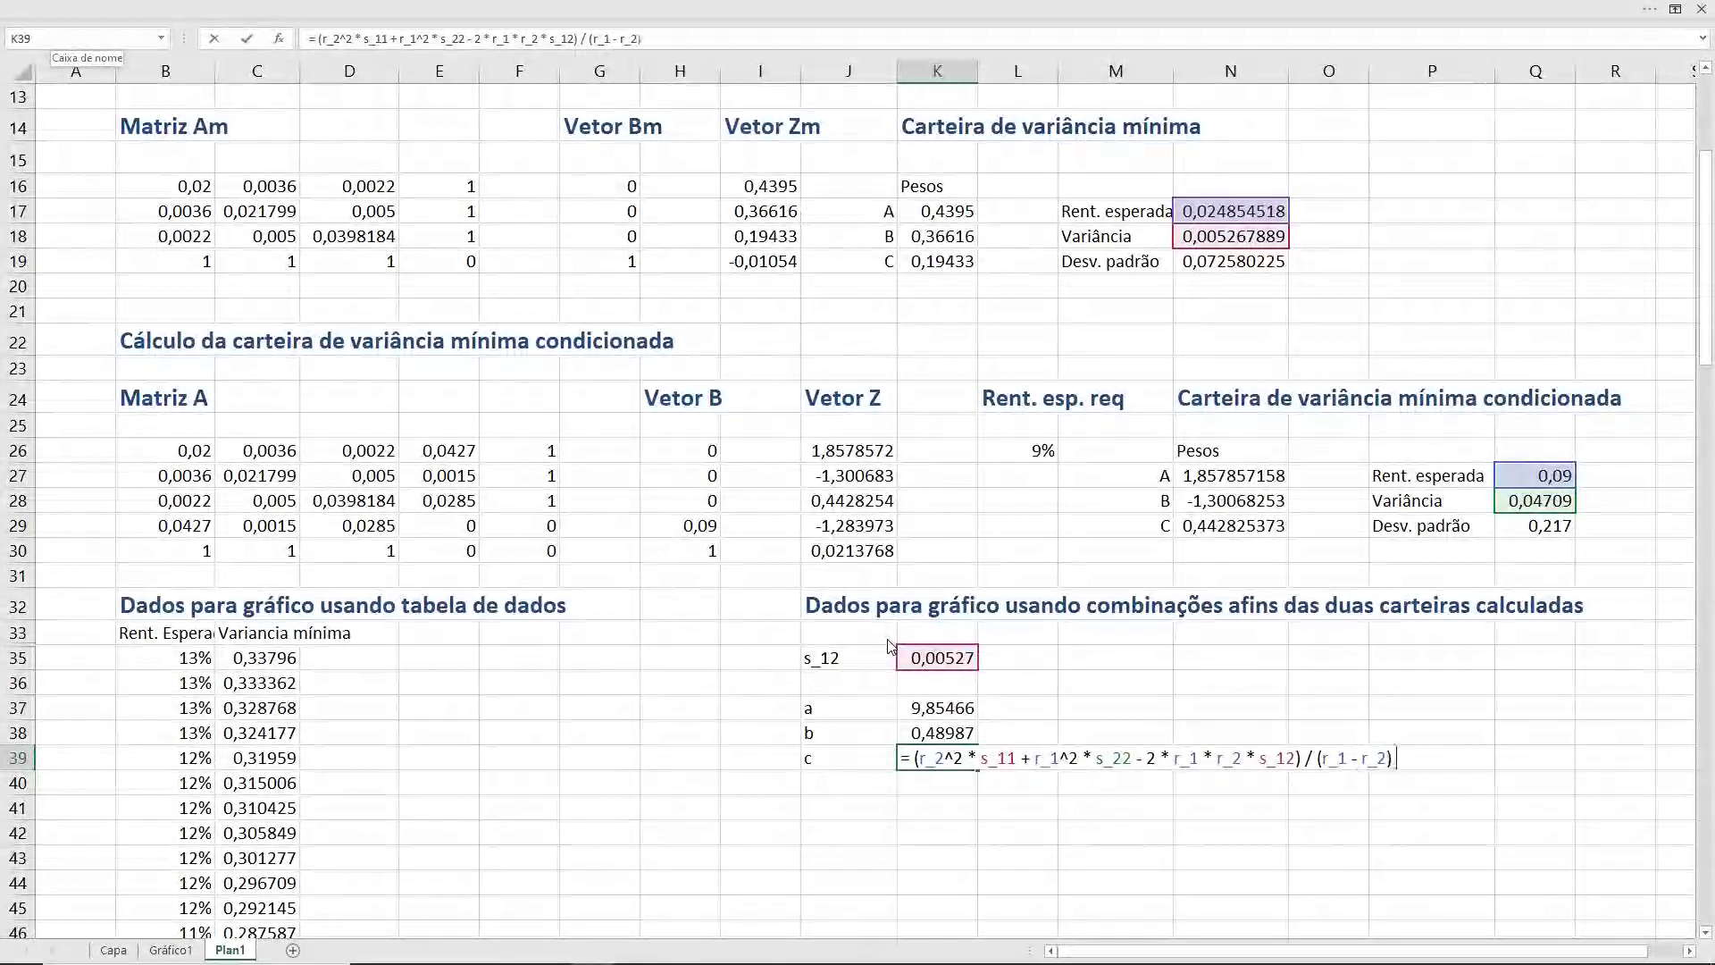
pyautogui.write(' ^')
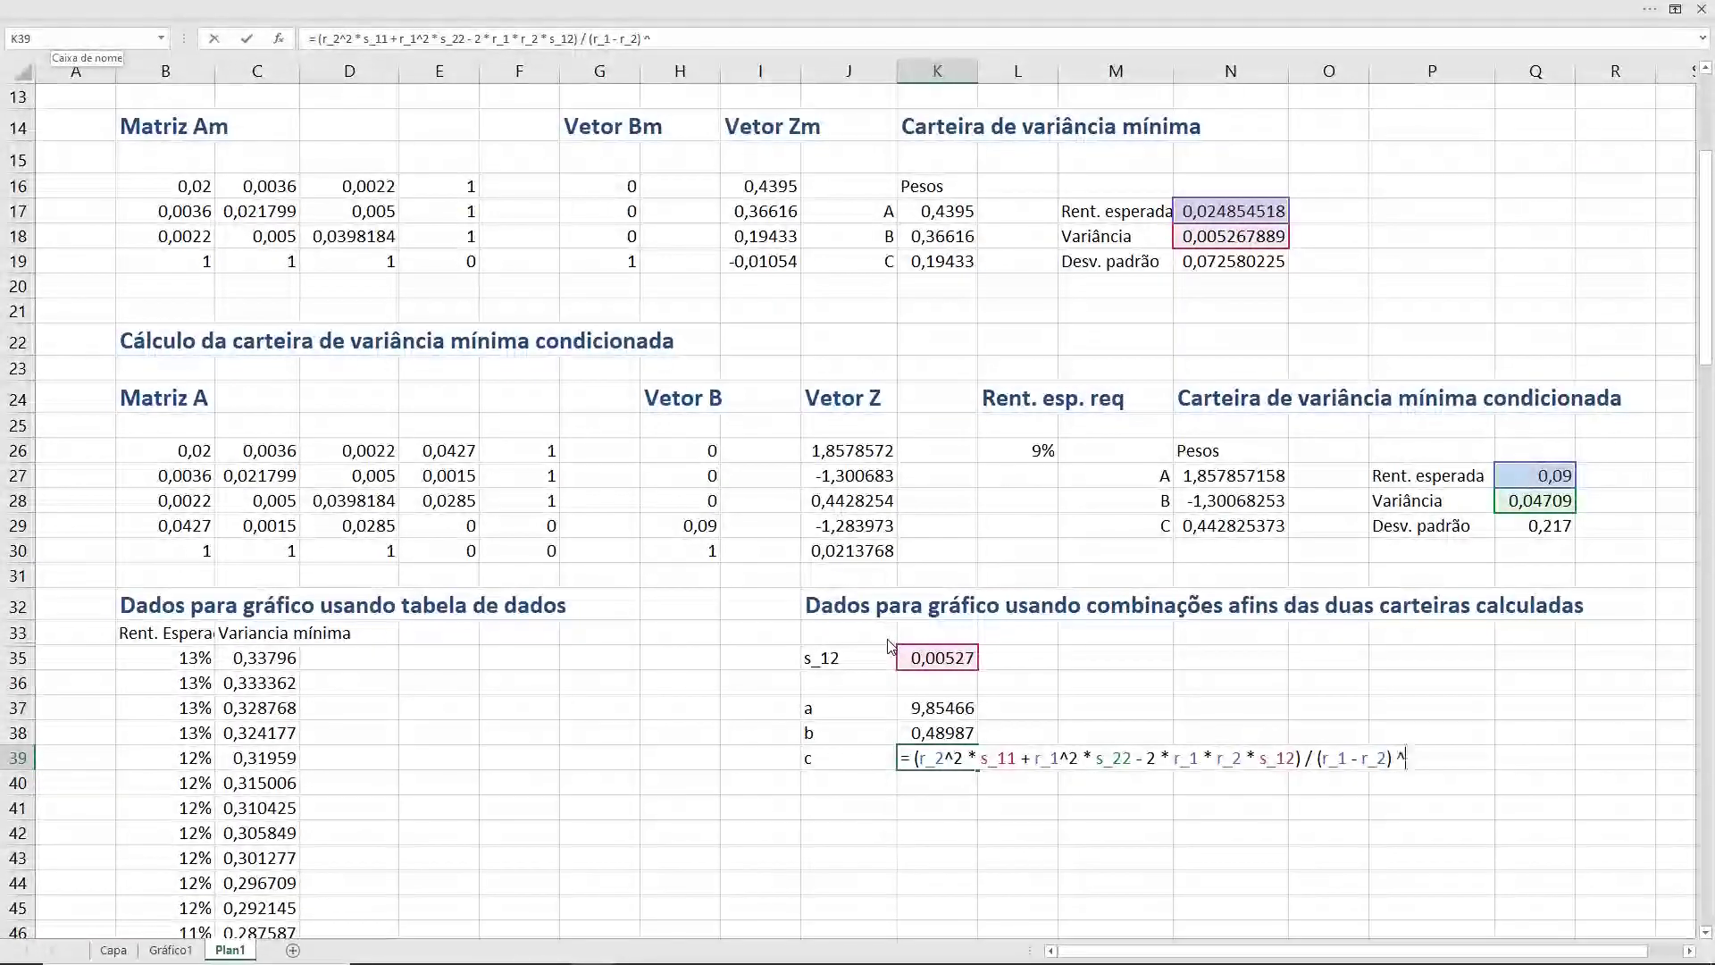
pyautogui.write('2')
pyautogui.press('Return')
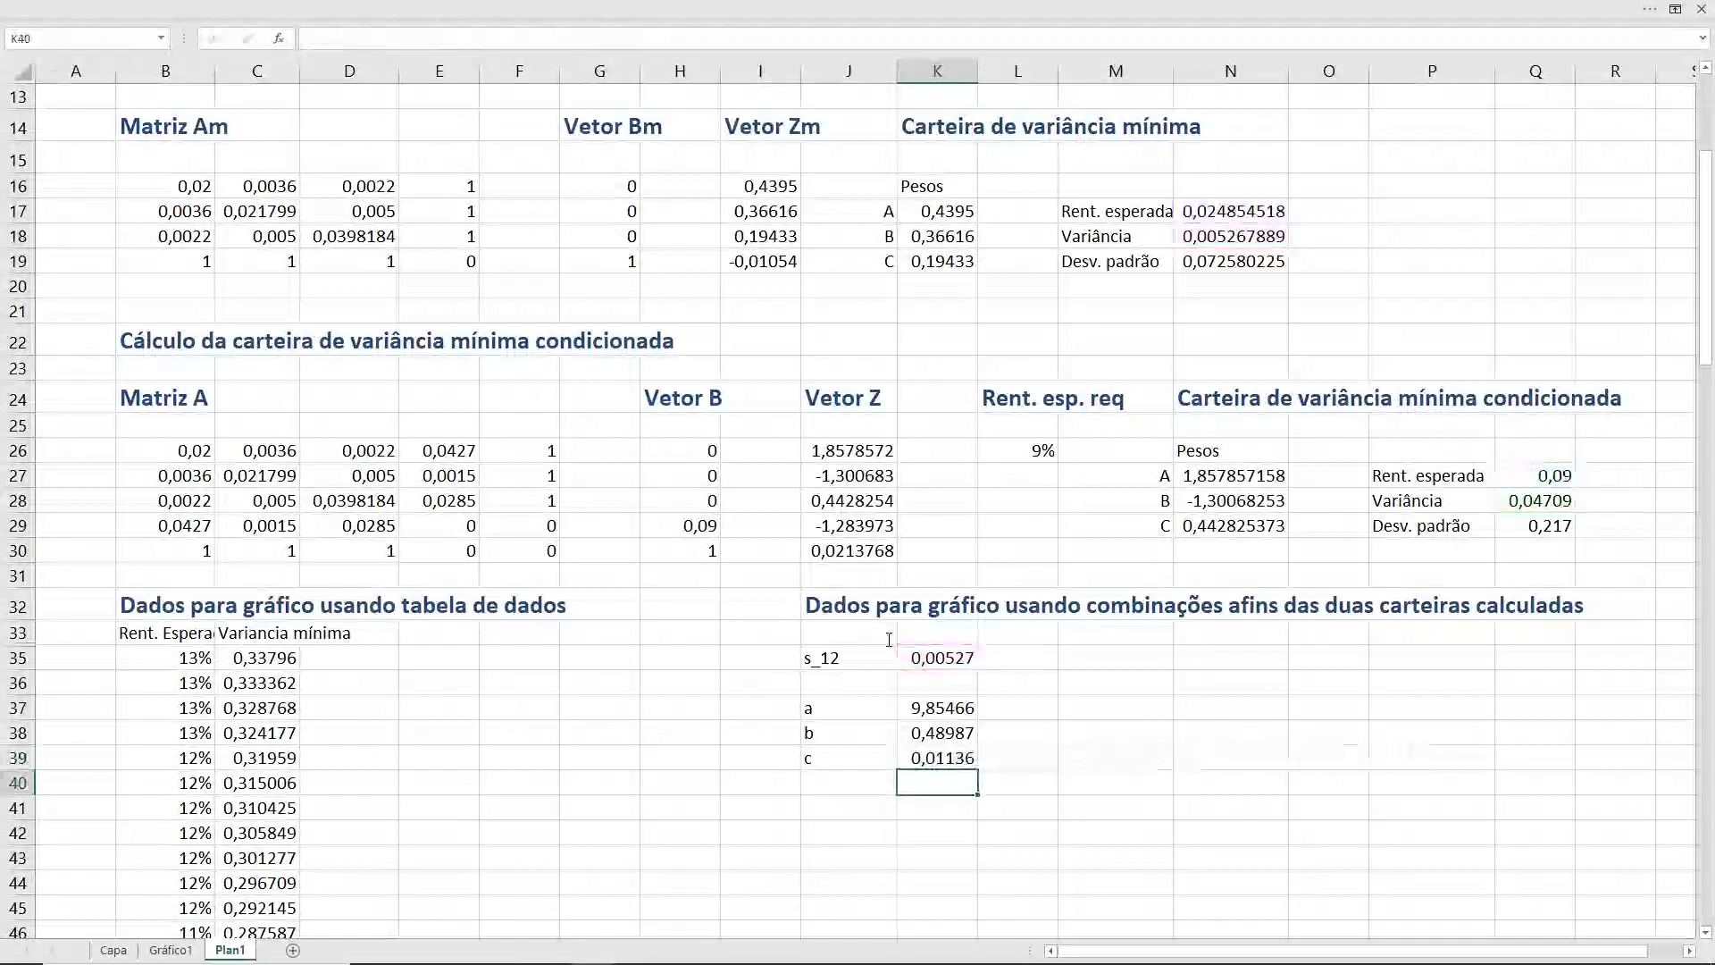
# - Name coefficient cell K38 'b' via the Name Box
pyautogui.press('Up')
pyautogui.press('Up')
pyautogui.press('Up')
pyautogui.press('Down')
pyautogui.press('Down')
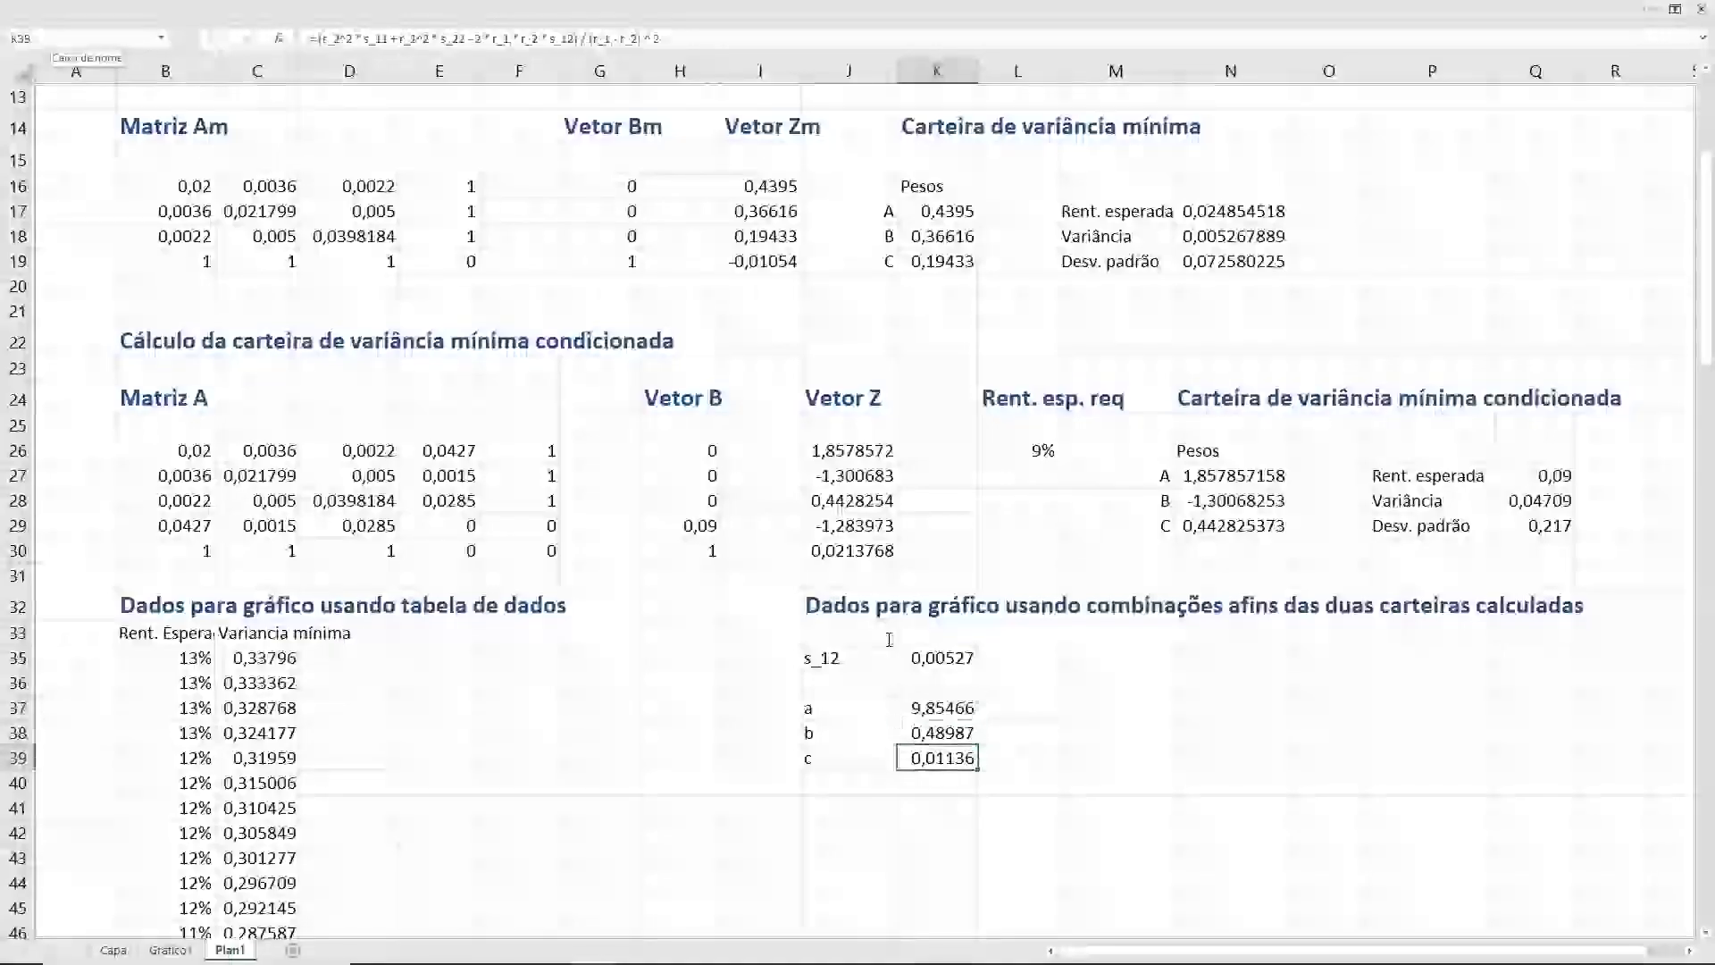
pyautogui.press('Up')
pyautogui.press('Up')
pyautogui.press('Left')
pyautogui.press('Left')
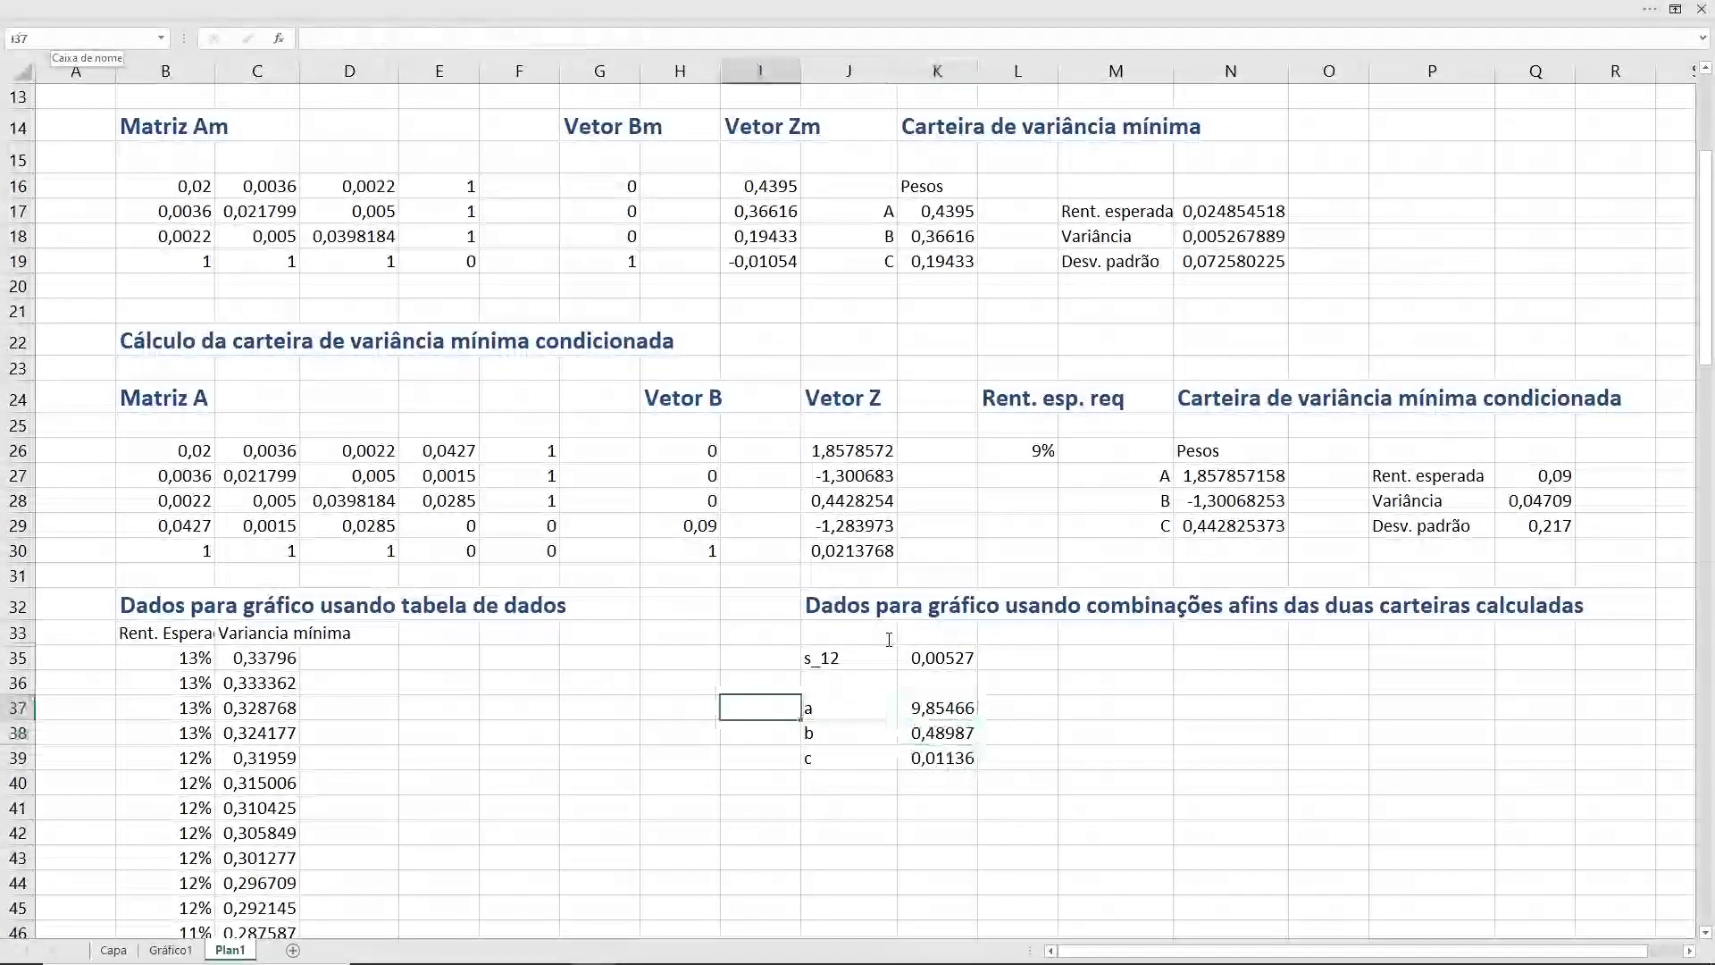
pyautogui.press('Left')
pyautogui.press('Left')
pyautogui.press('Left')
pyautogui.press('Left')
pyautogui.press('Right')
pyautogui.press('Right')
pyautogui.press('Right')
pyautogui.press('Right')
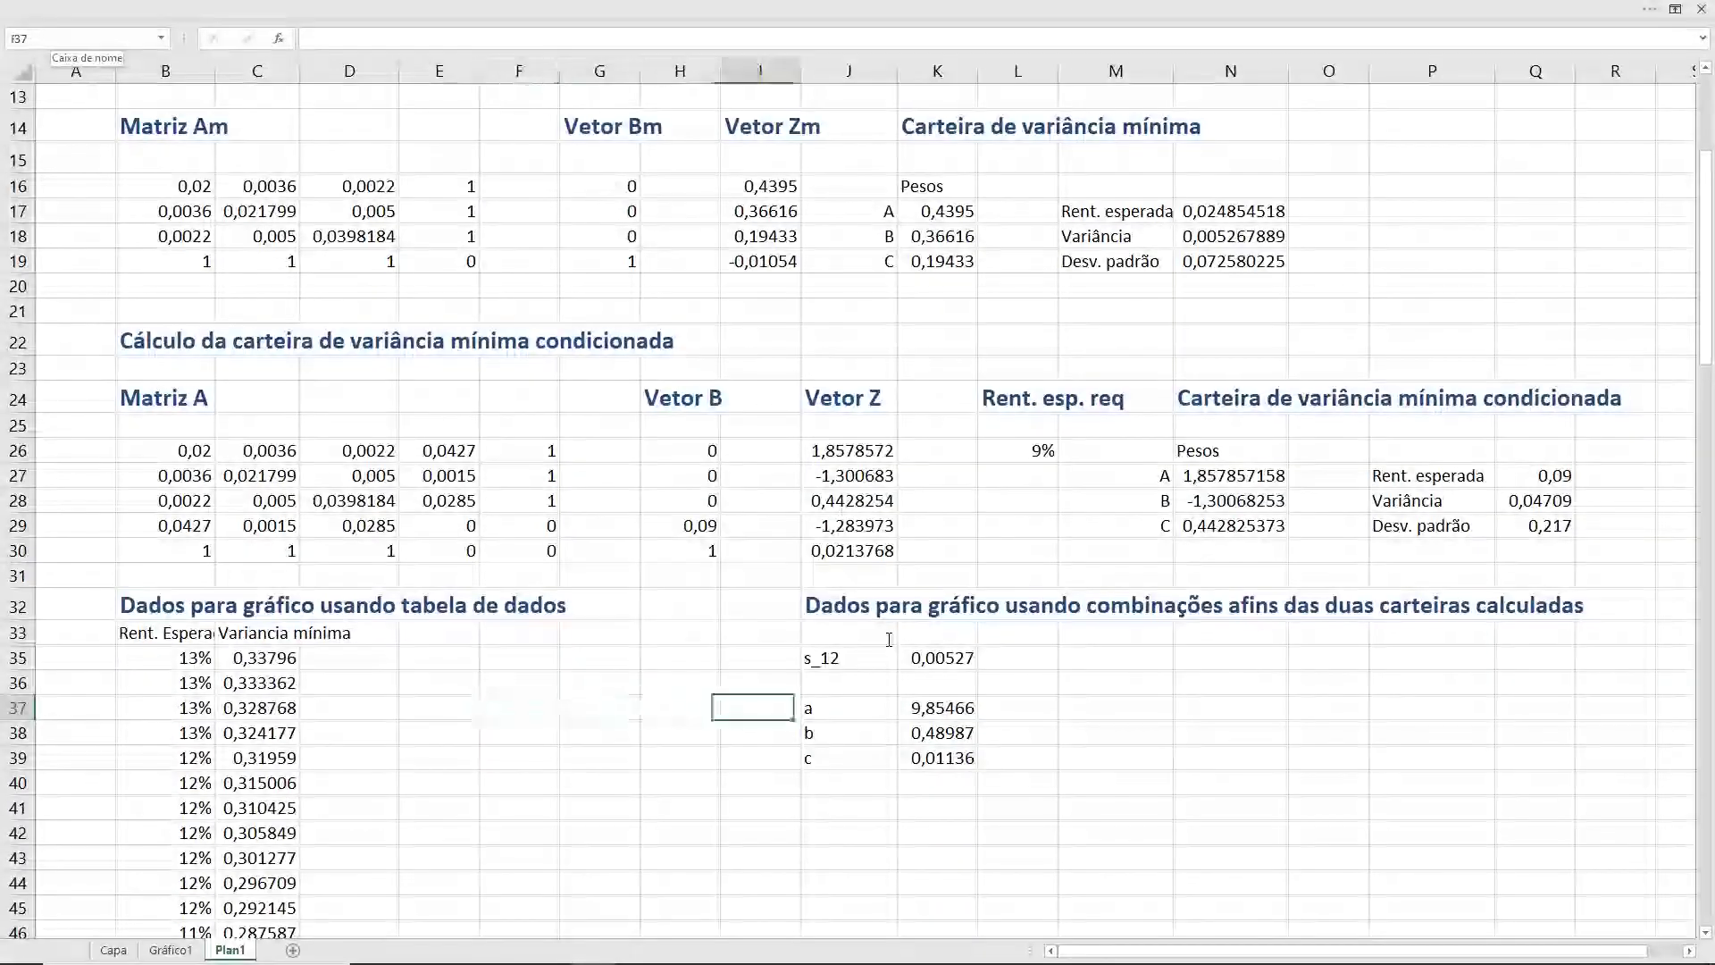
pyautogui.press('Right')
pyautogui.press('Right')
pyautogui.press('Down')
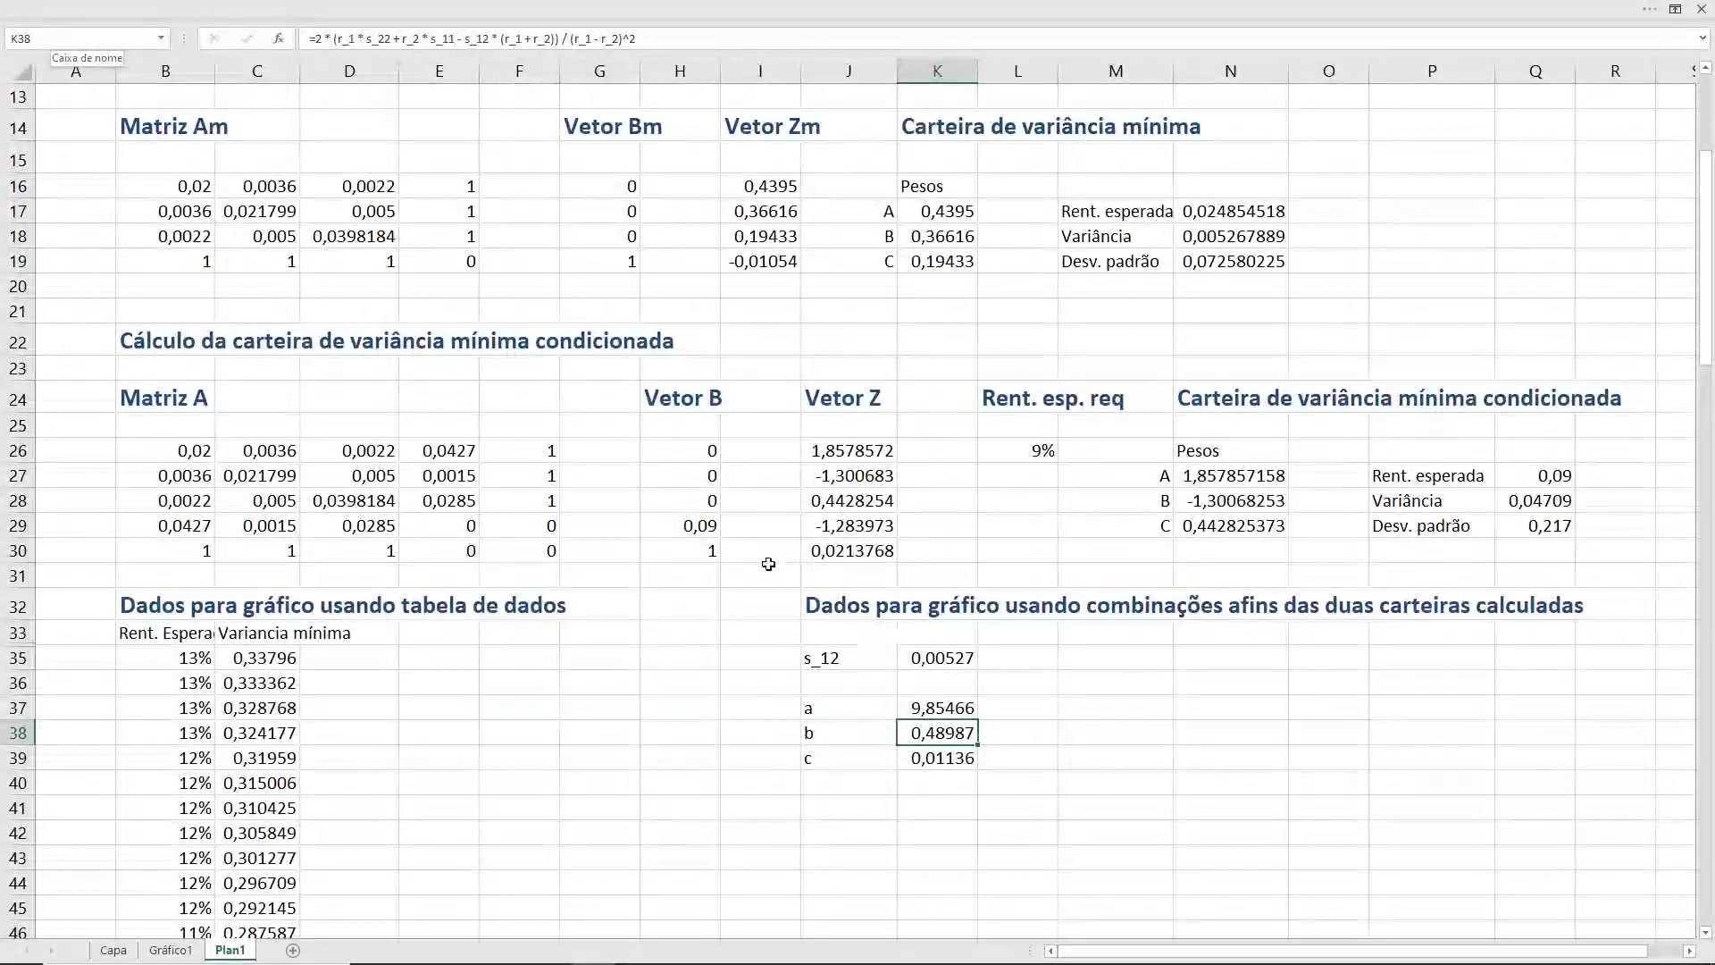
pyautogui.click(70, 41)
pyautogui.write('b_')
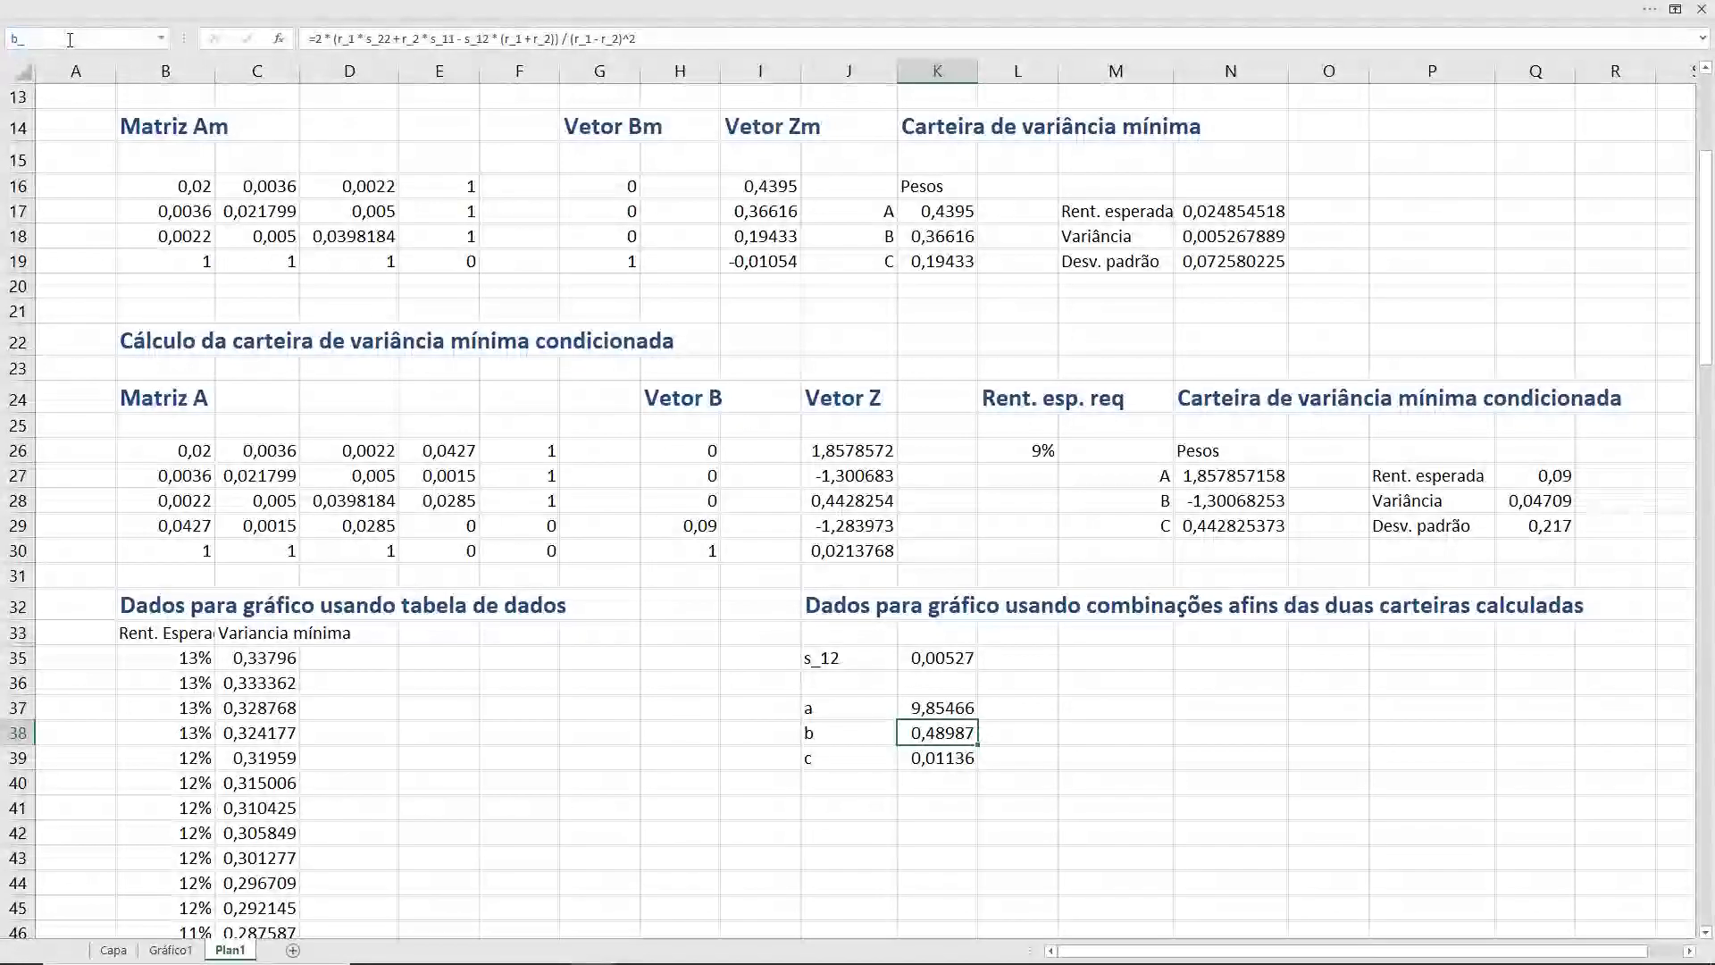
pyautogui.press('Return')
pyautogui.press('Return')
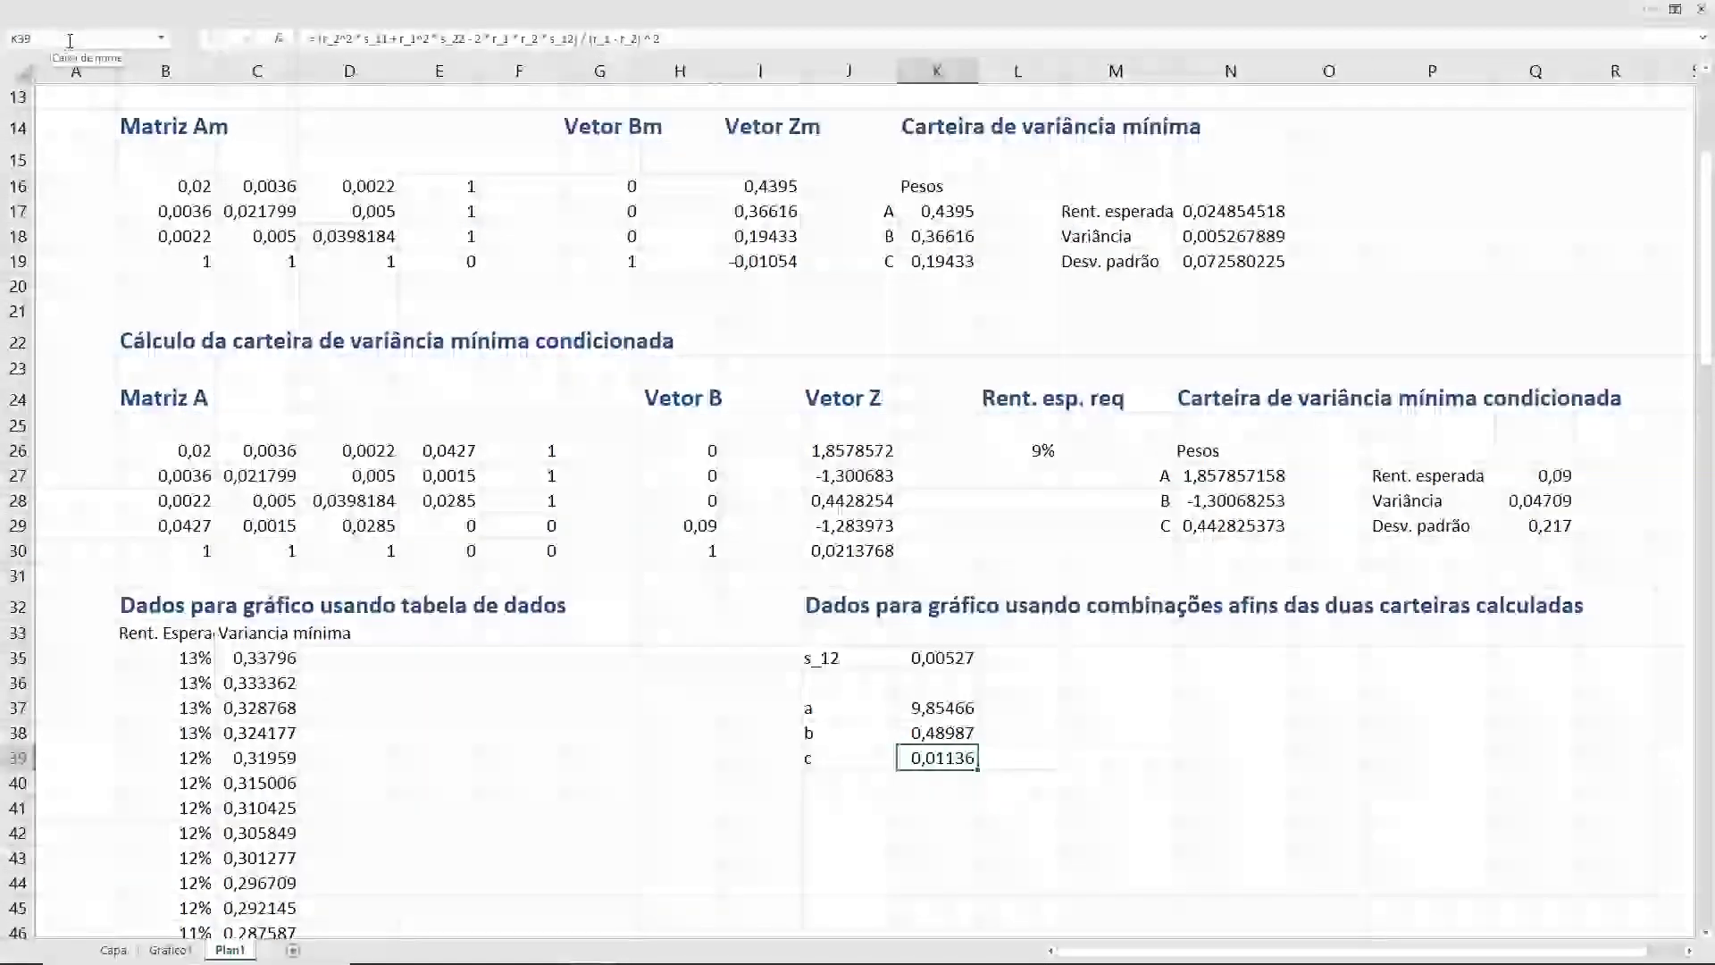
# - Name coefficient cell K39 'c' via the Name Box
pyautogui.click(70, 41)
pyautogui.write('c')
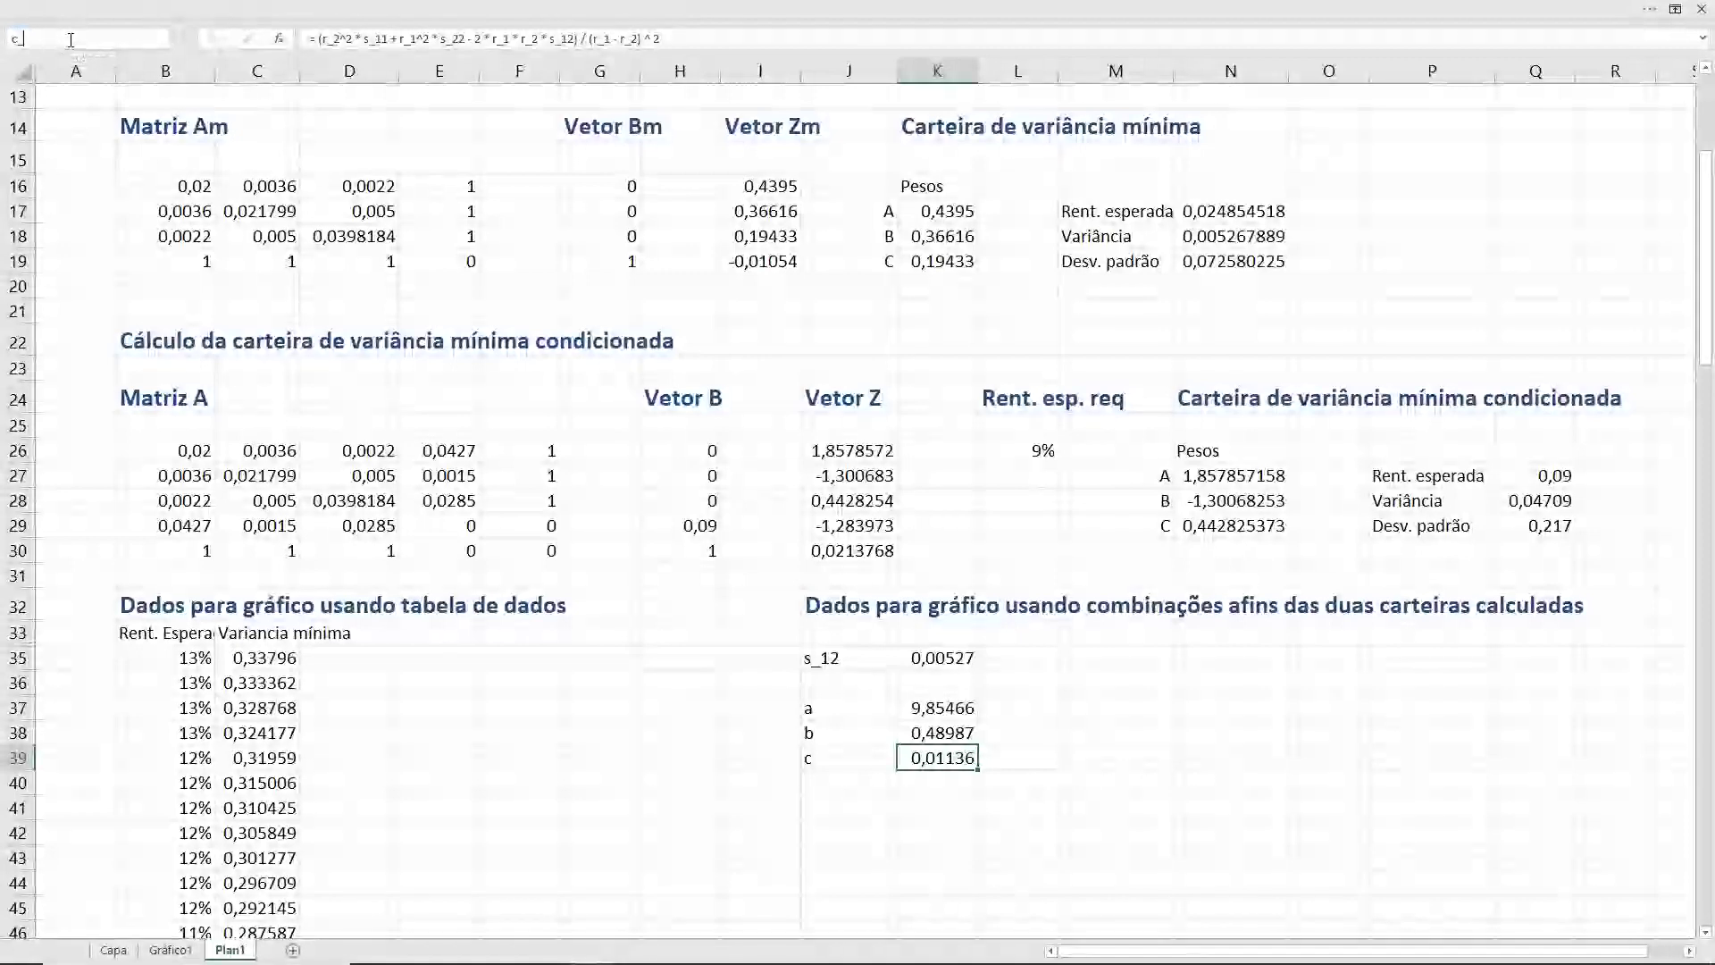
pyautogui.press('Return')
pyautogui.press('Right')
pyautogui.press('Right')
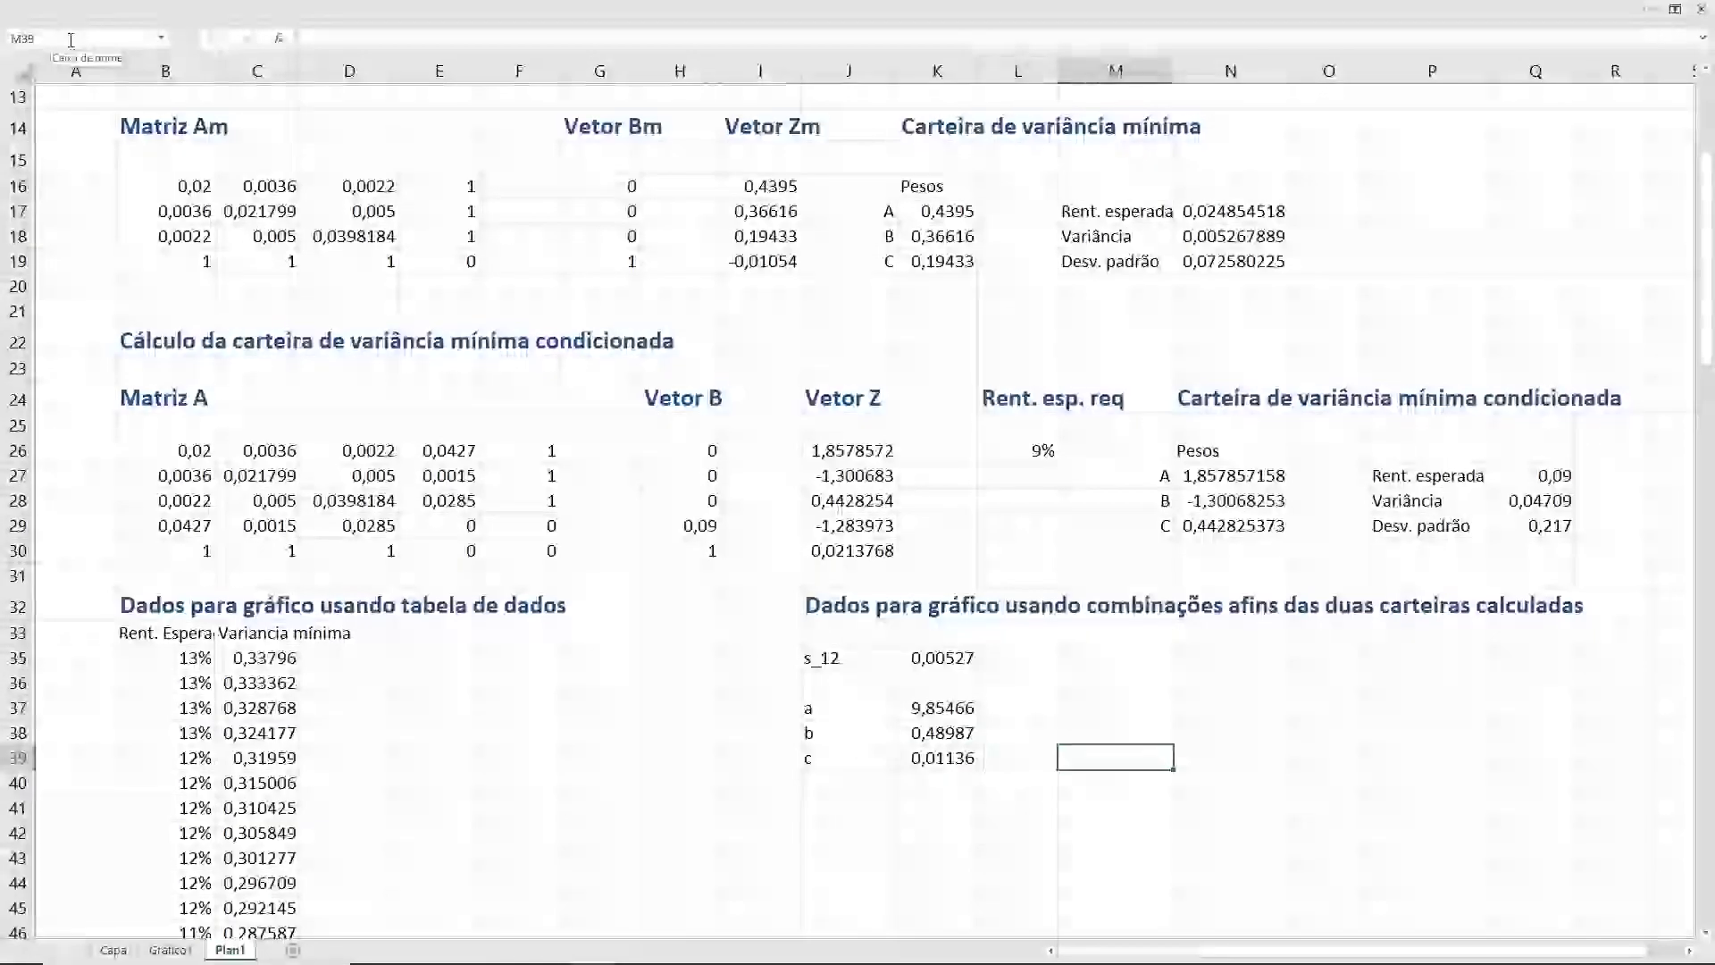
pyautogui.press('Up')
pyautogui.press('Up')
pyautogui.press('Up')
pyautogui.press('Up')
pyautogui.press('Up')
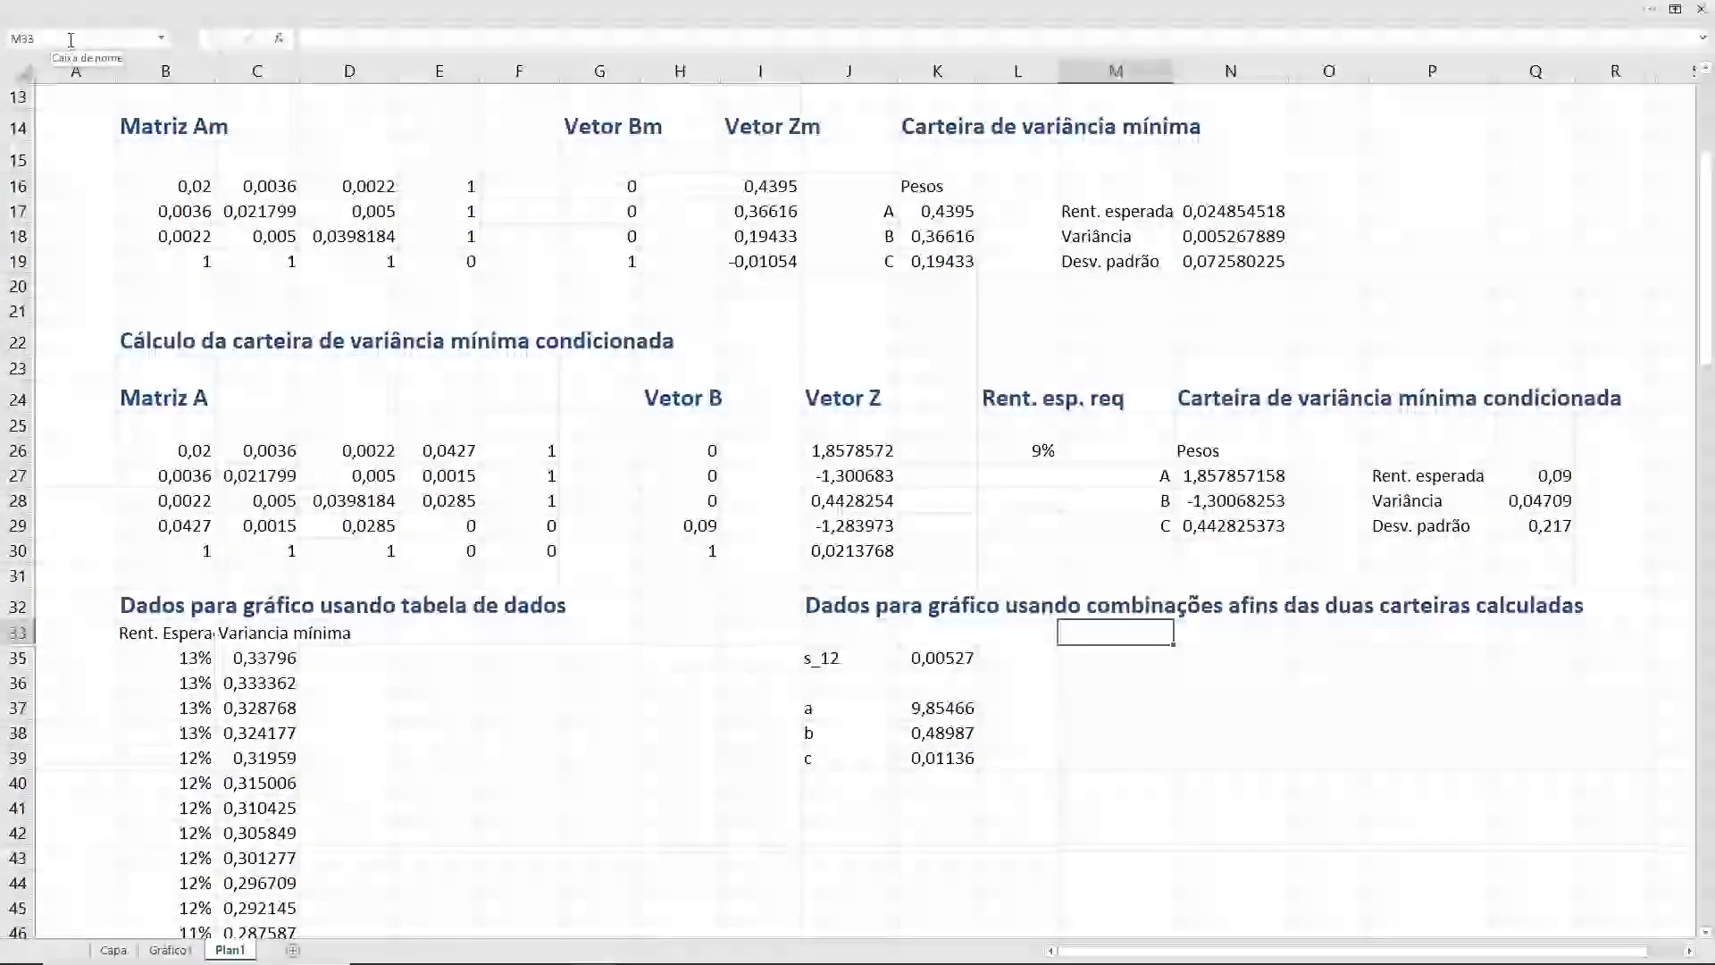
# - Enter the heading 'Rent. esp.' in M33
pyautogui.write('Rent')
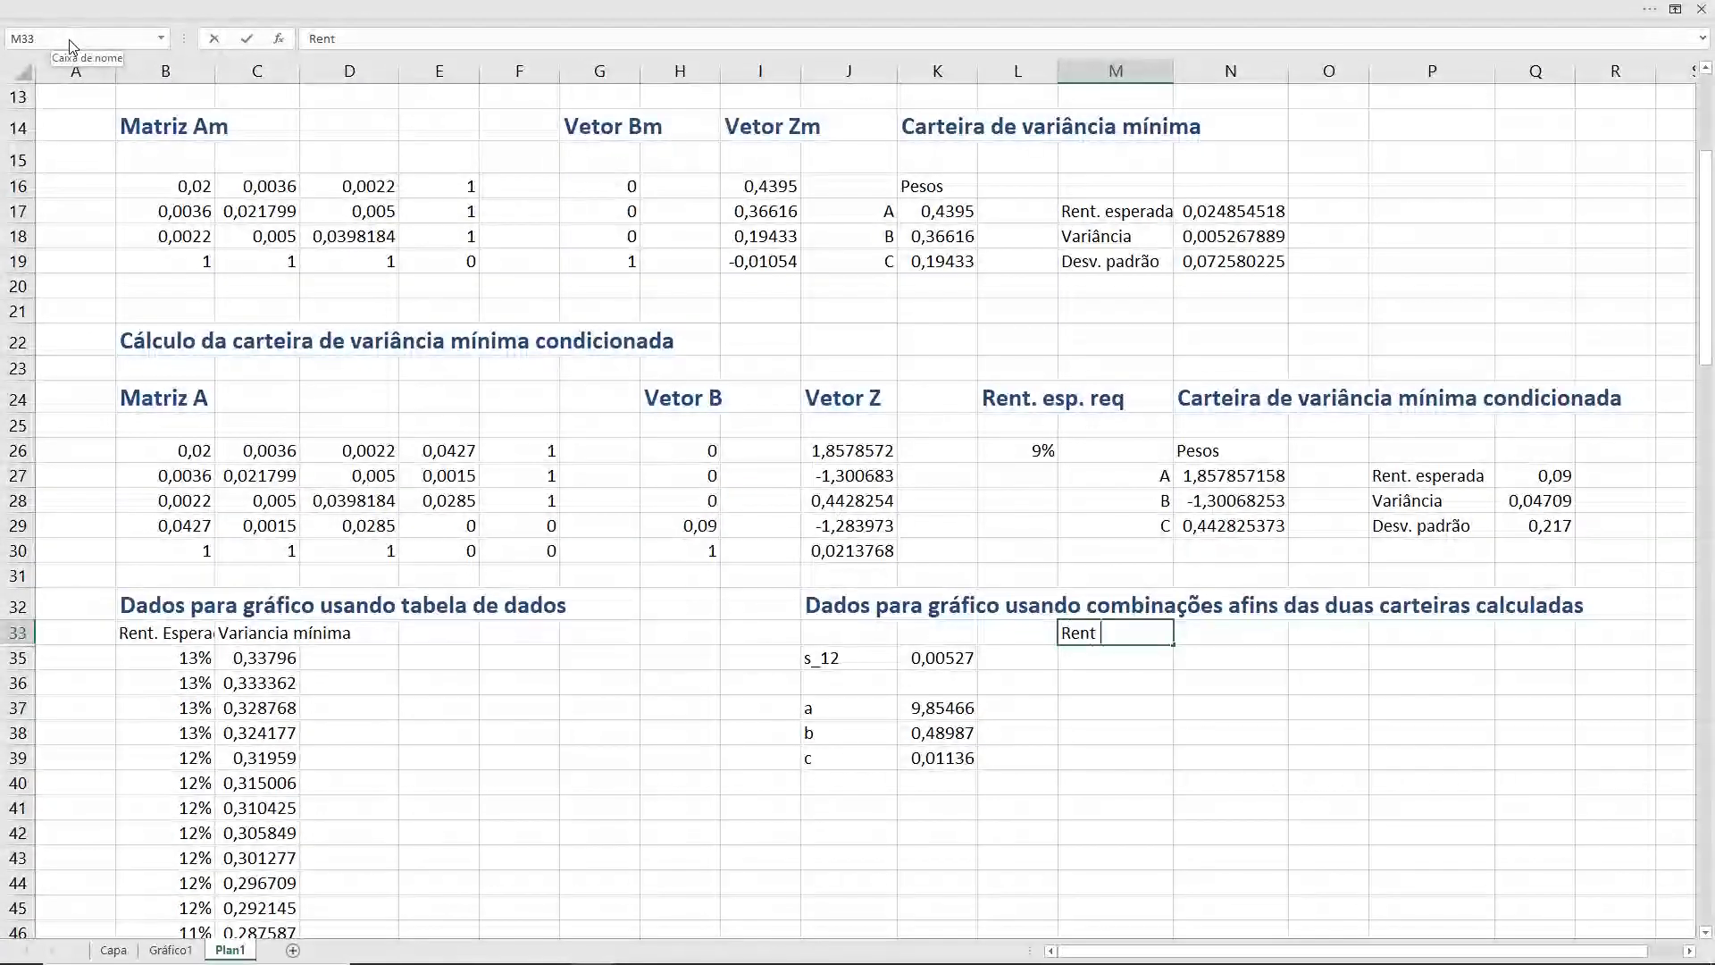
pyautogui.write('. esp')
pyautogui.press('BackSpace')
pyautogui.press('BackSpace')
pyautogui.press('BackSpace')
pyautogui.write('Esp')
pyautogui.write('.')
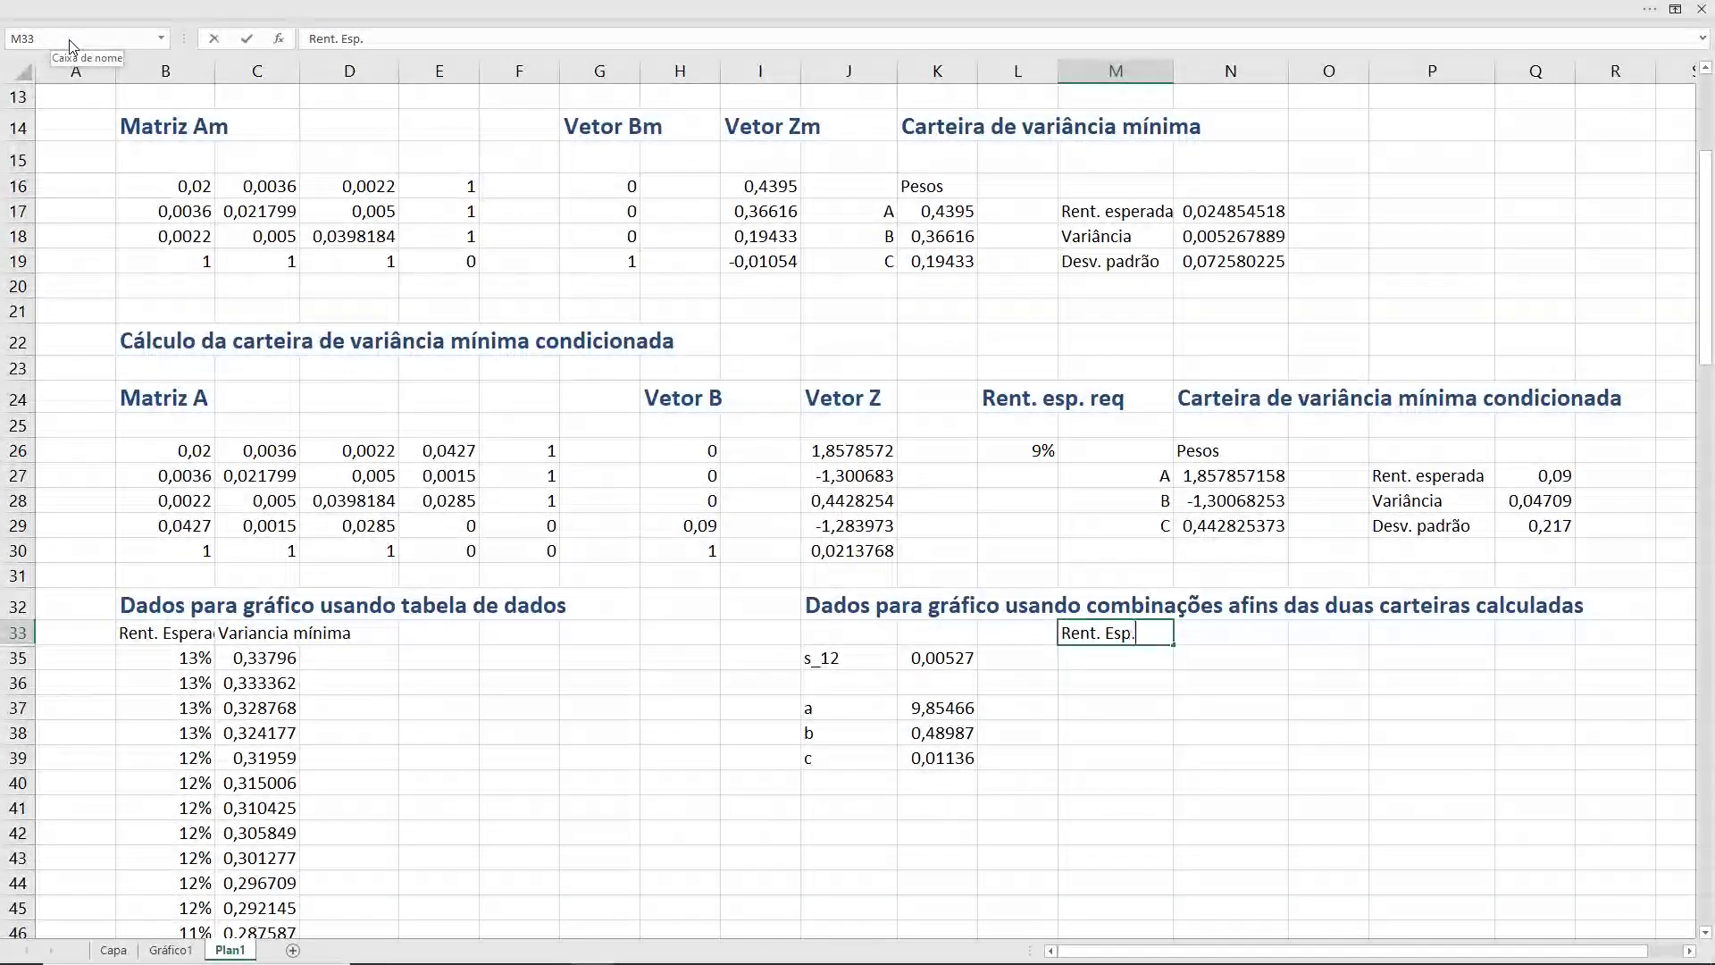
pyautogui.press('BackSpace')
pyautogui.press('BackSpace')
pyautogui.press('BackSpace')
pyautogui.write('esp.')
pyautogui.press('Tab')
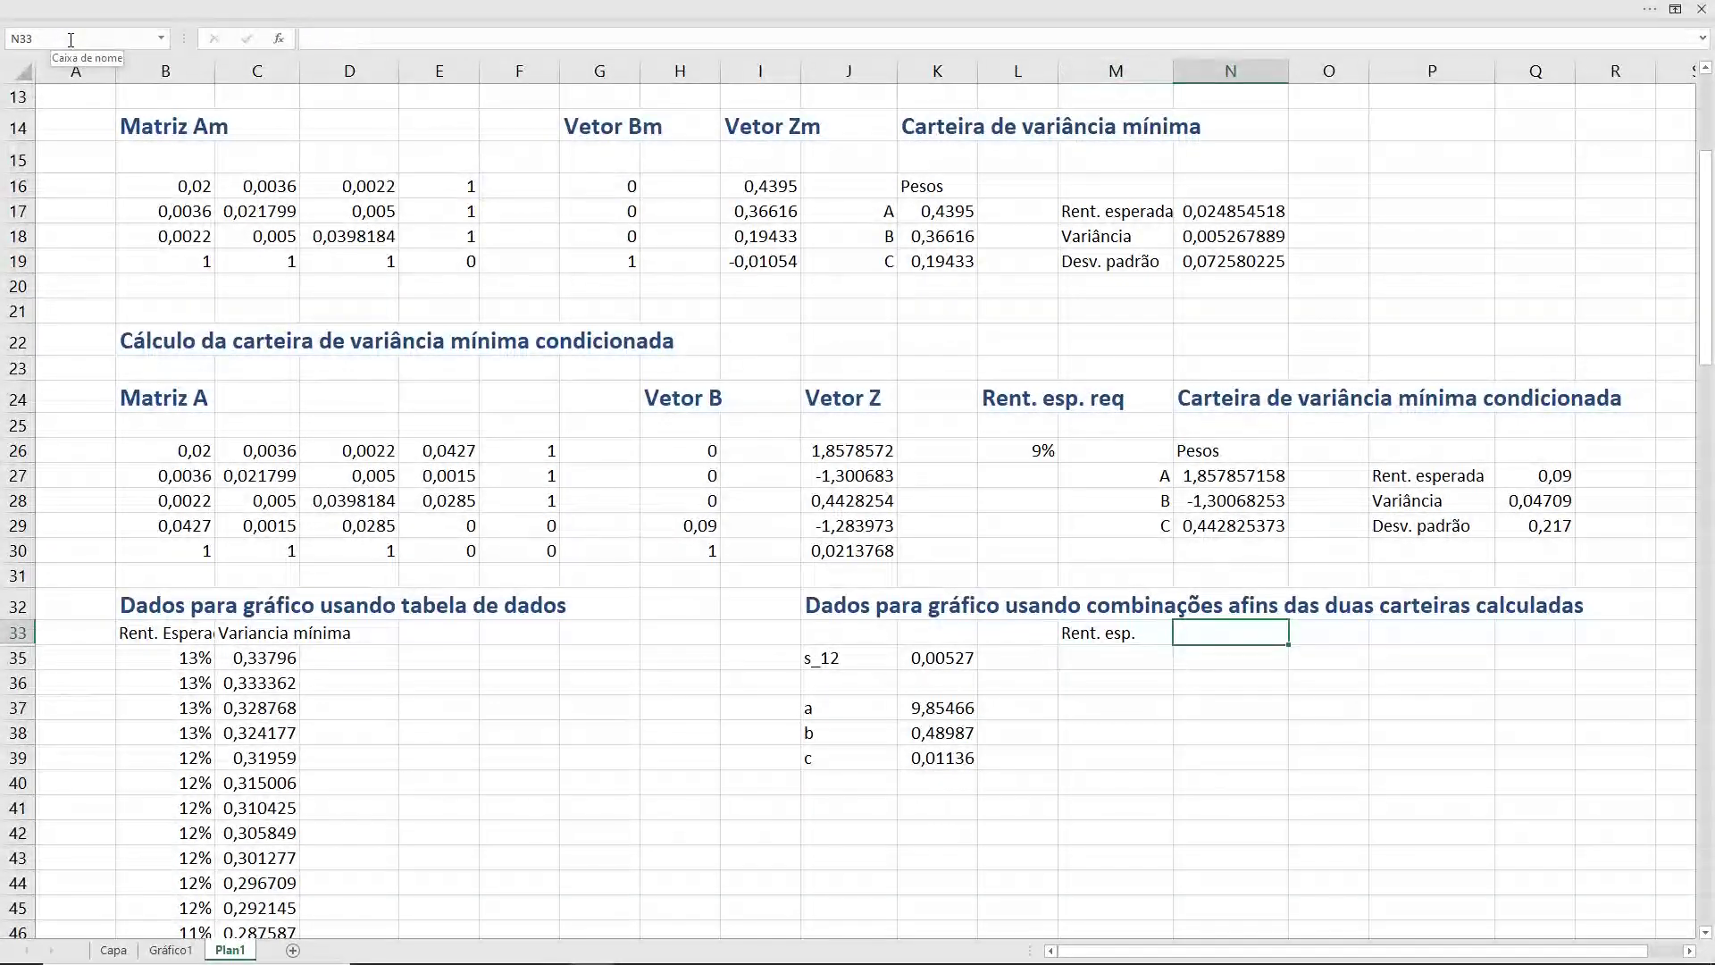
# - Copy 'Rent. esp.' into N33 and type 'Var. mín.' in M33
pyautogui.press('Left')
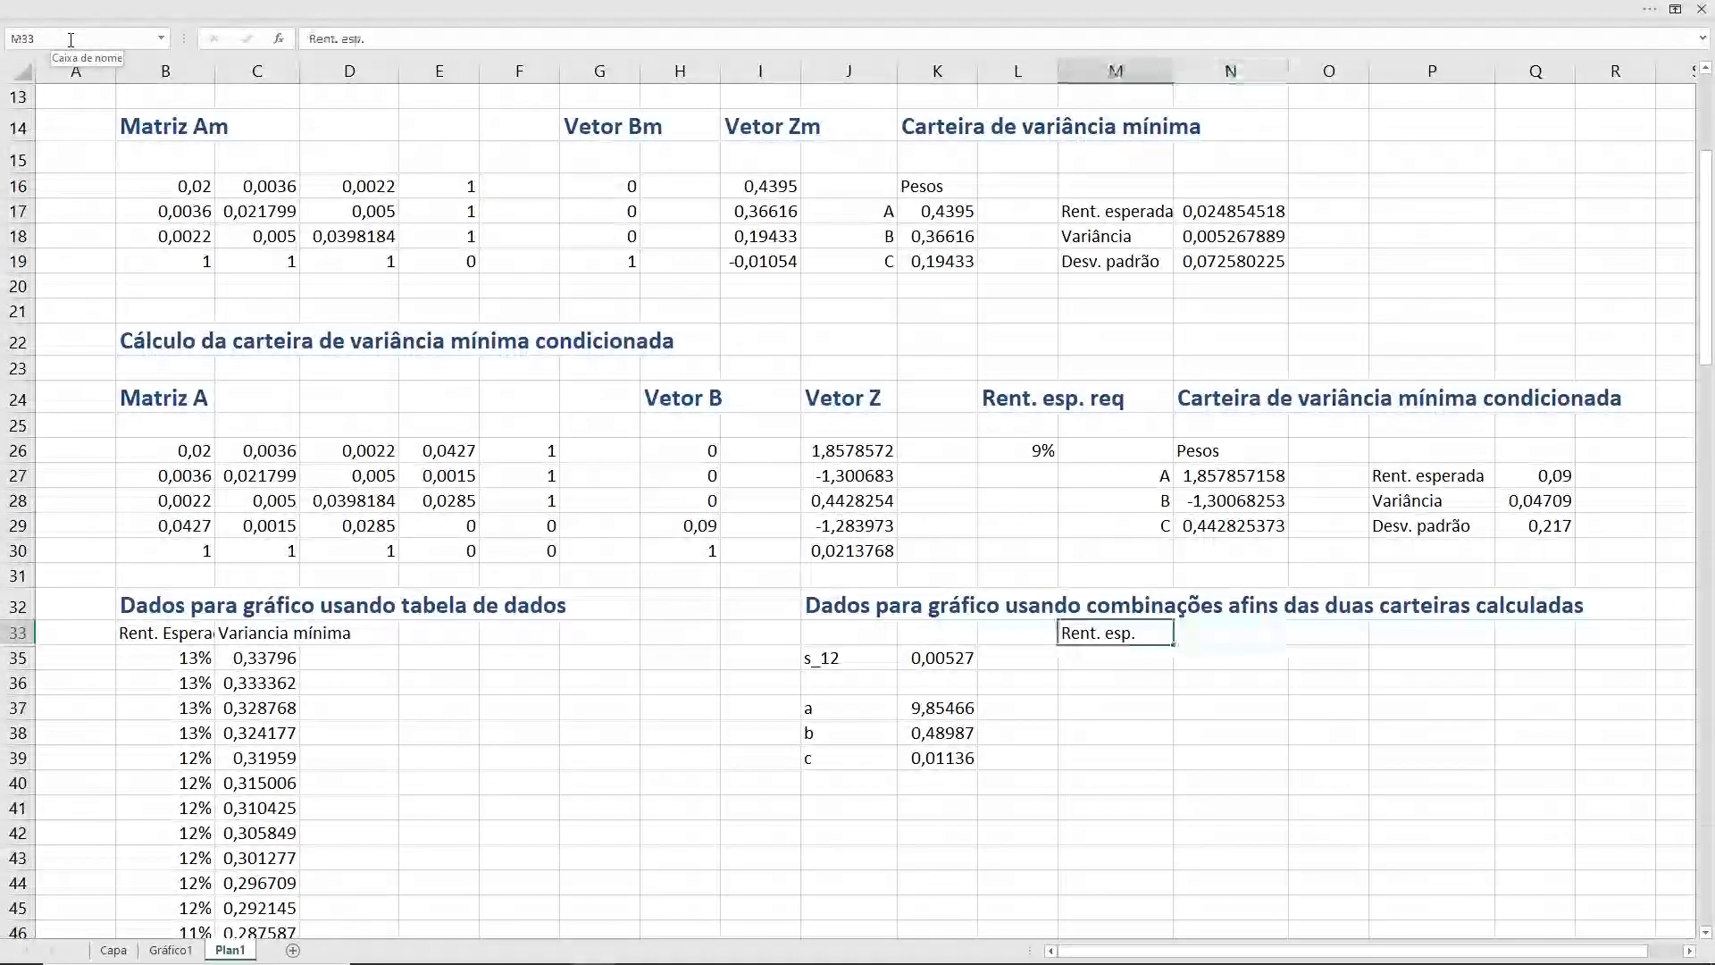
pyautogui.hotkey('ctrl', 'c')
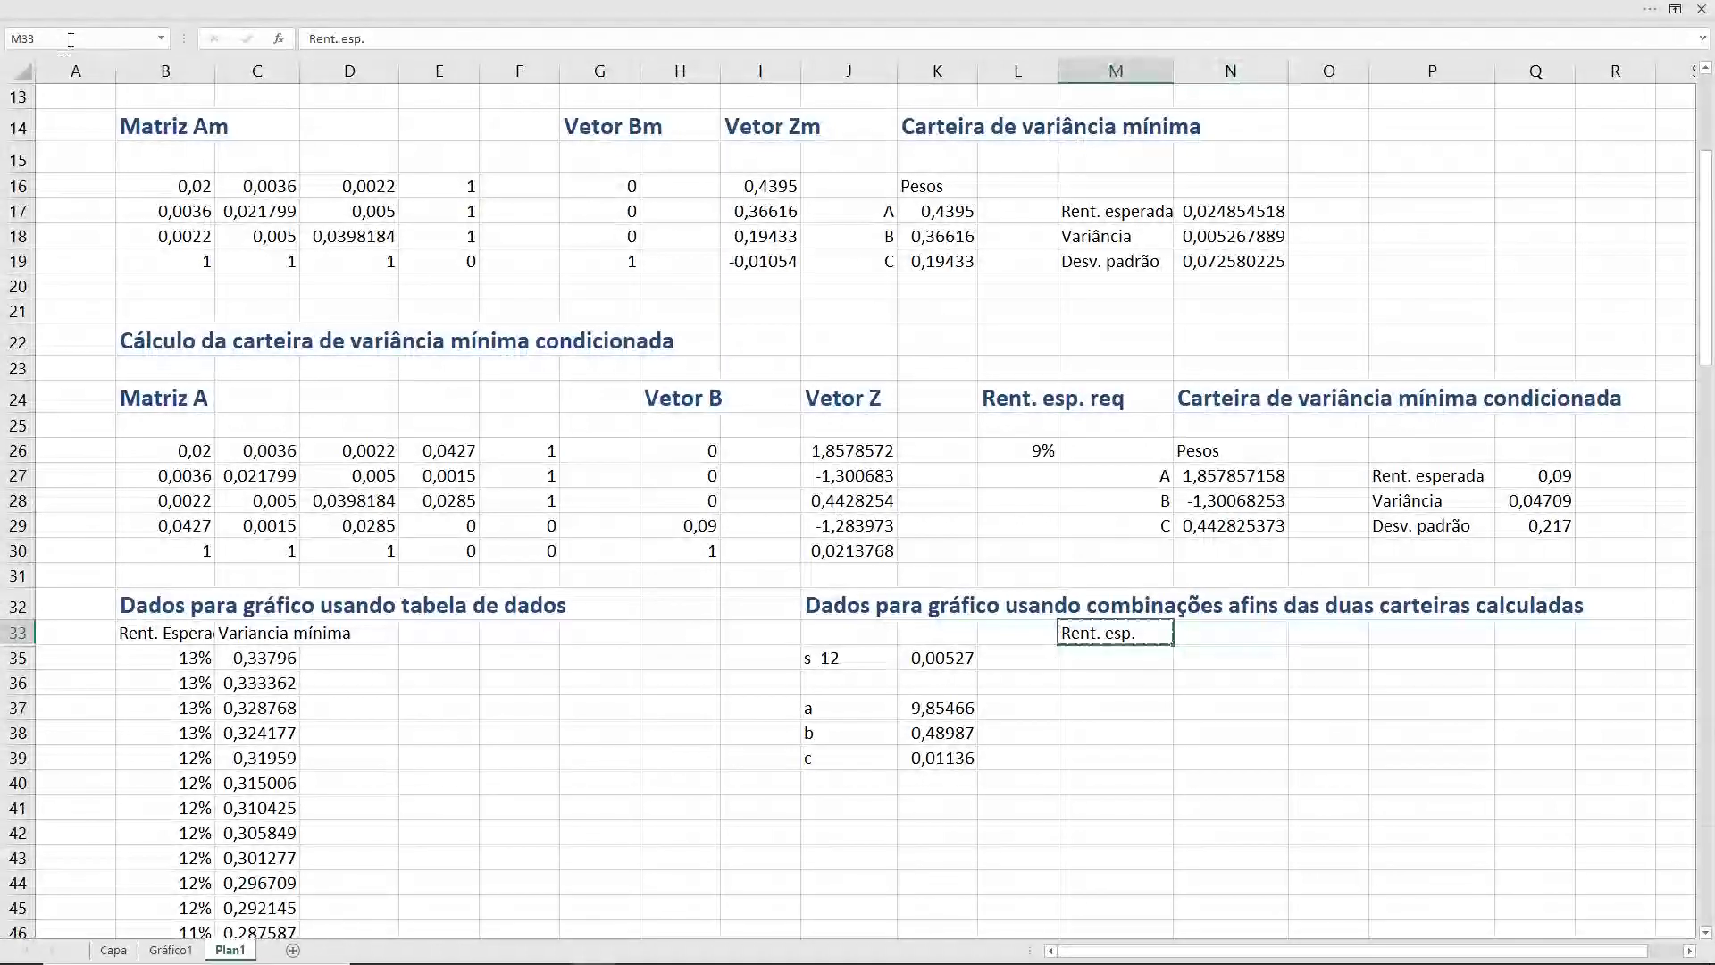
pyautogui.press('Right')
pyautogui.hotkey('ctrl', 'v')
pyautogui.press('Left')
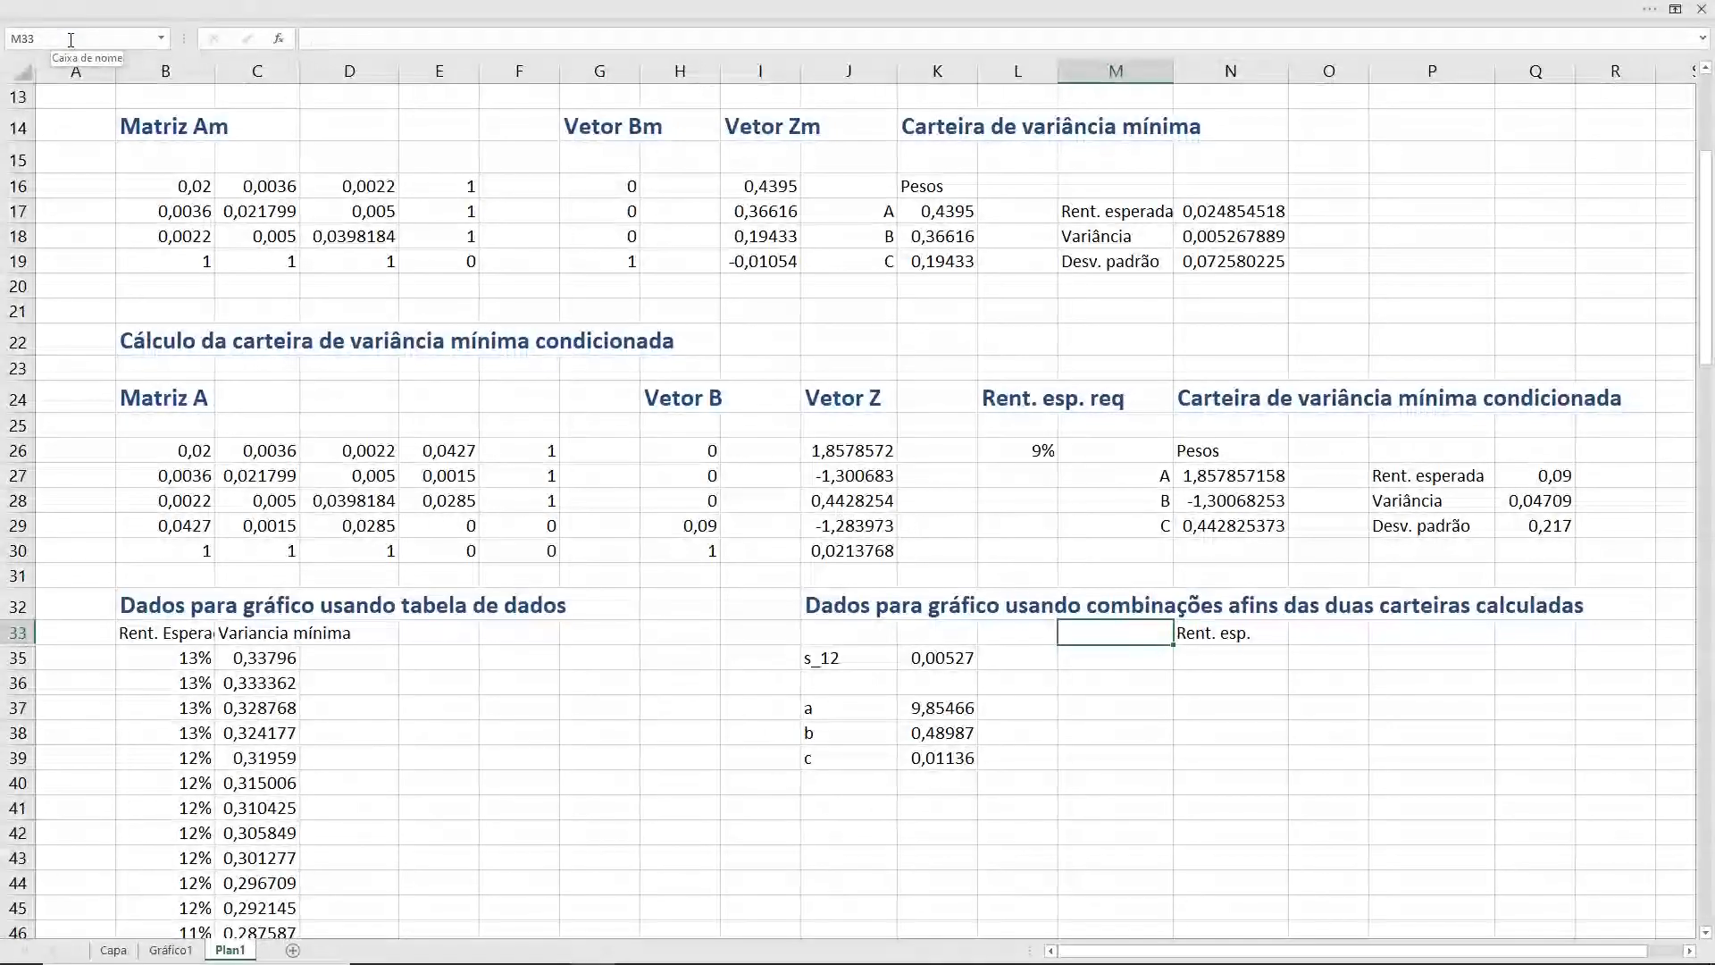
pyautogui.write('Var. ')
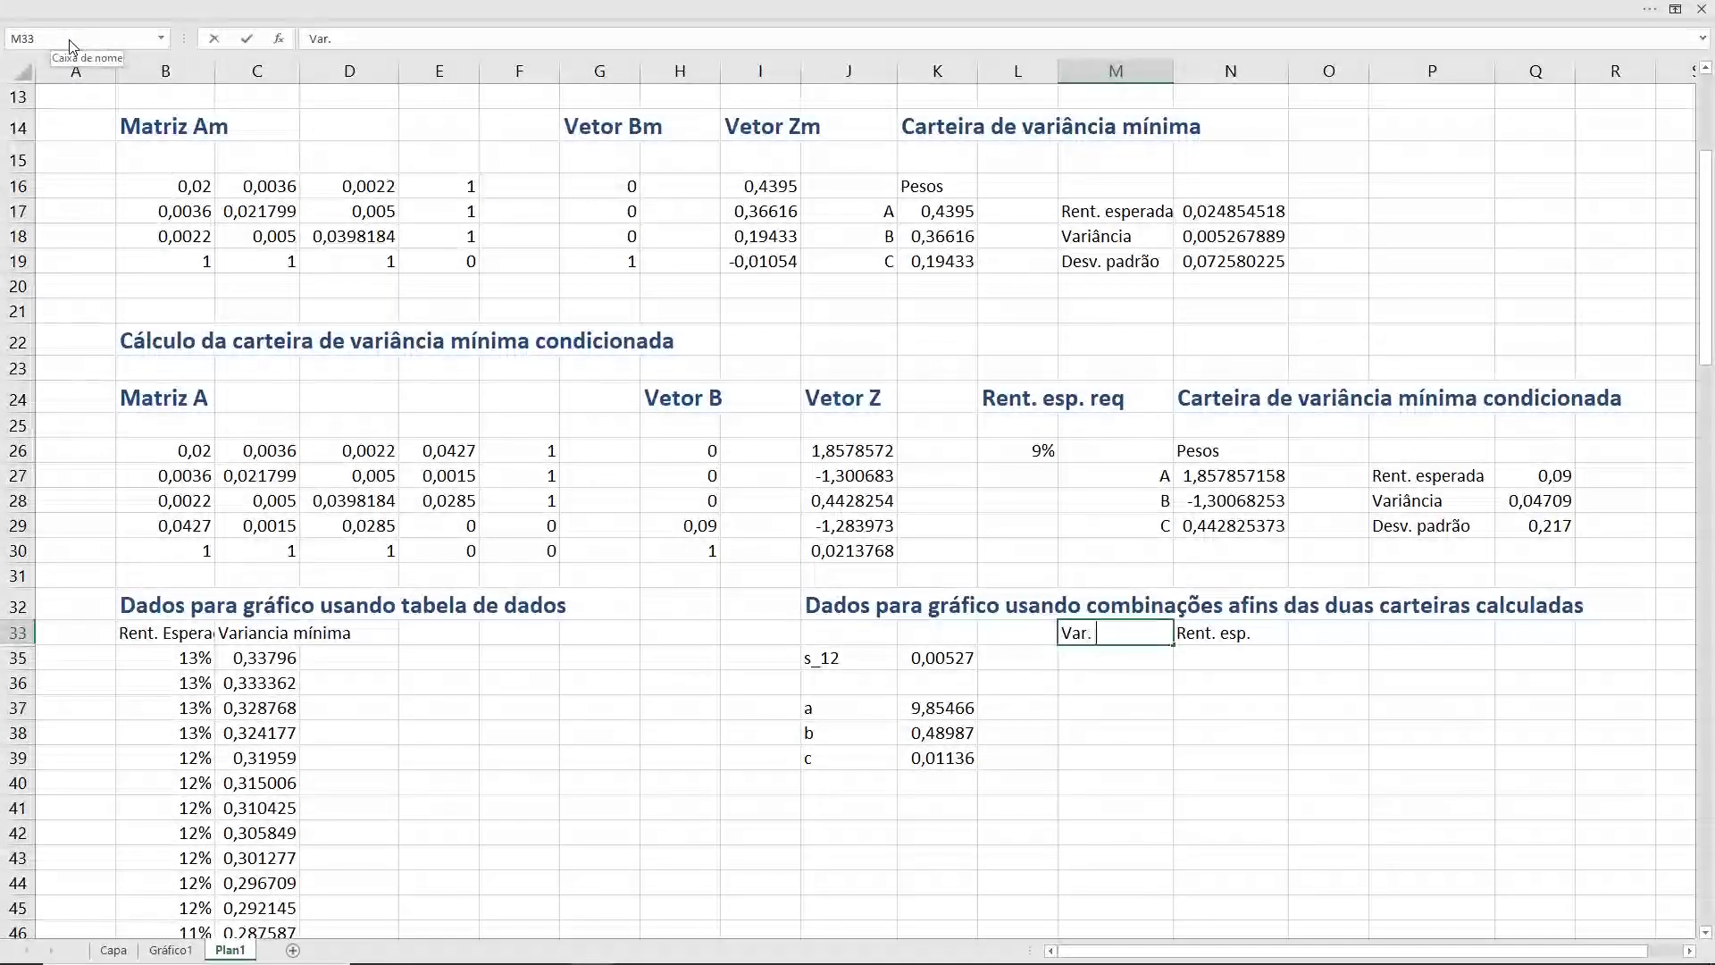
pyautogui.write('m')
pyautogui.write('ín')
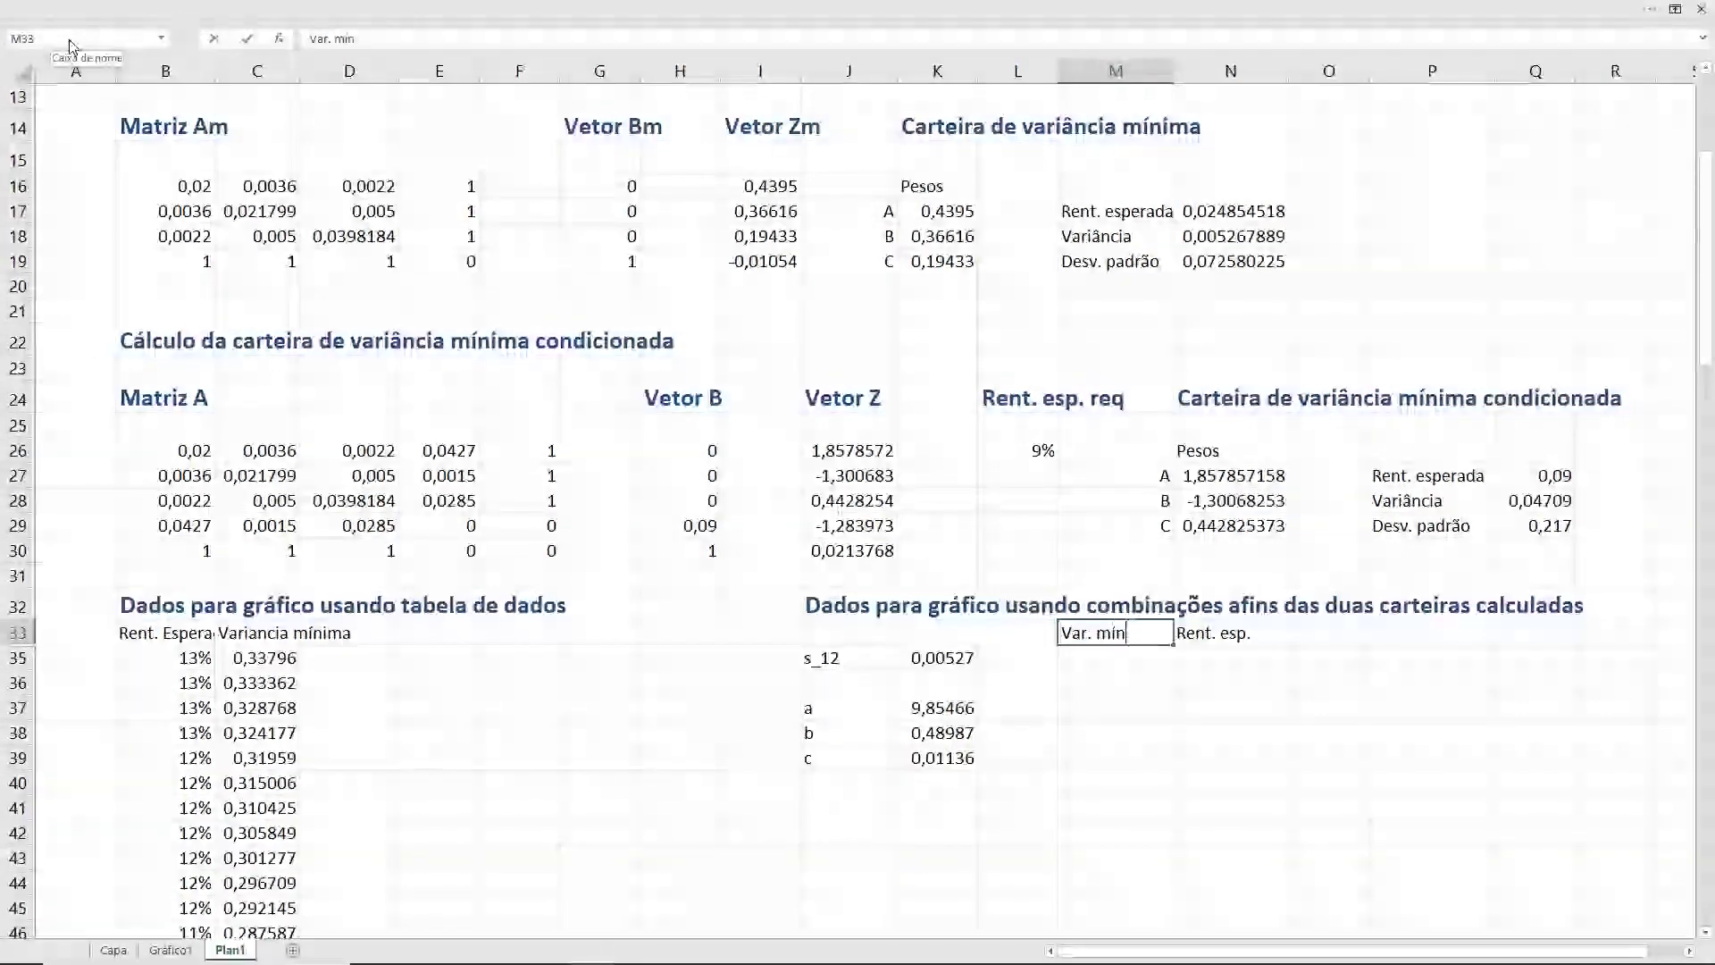
pyautogui.write('.')
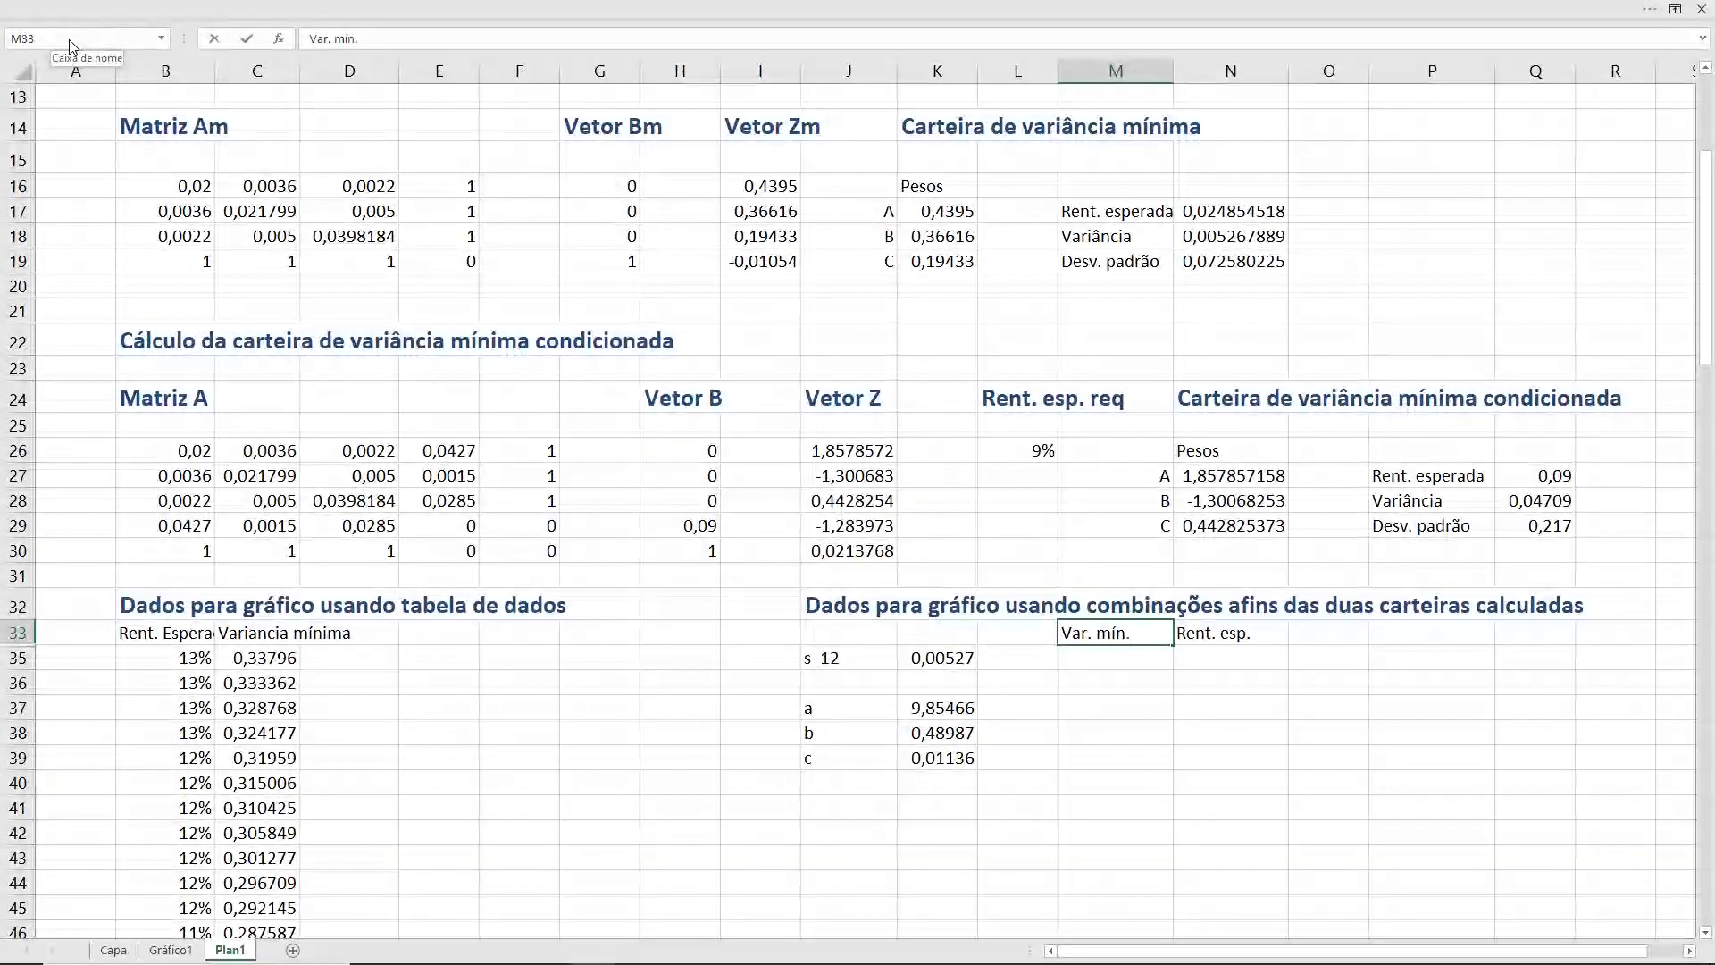
# - Enter 13% in N35 and the formula =N35 - 0.15% in N36
pyautogui.press('Return')
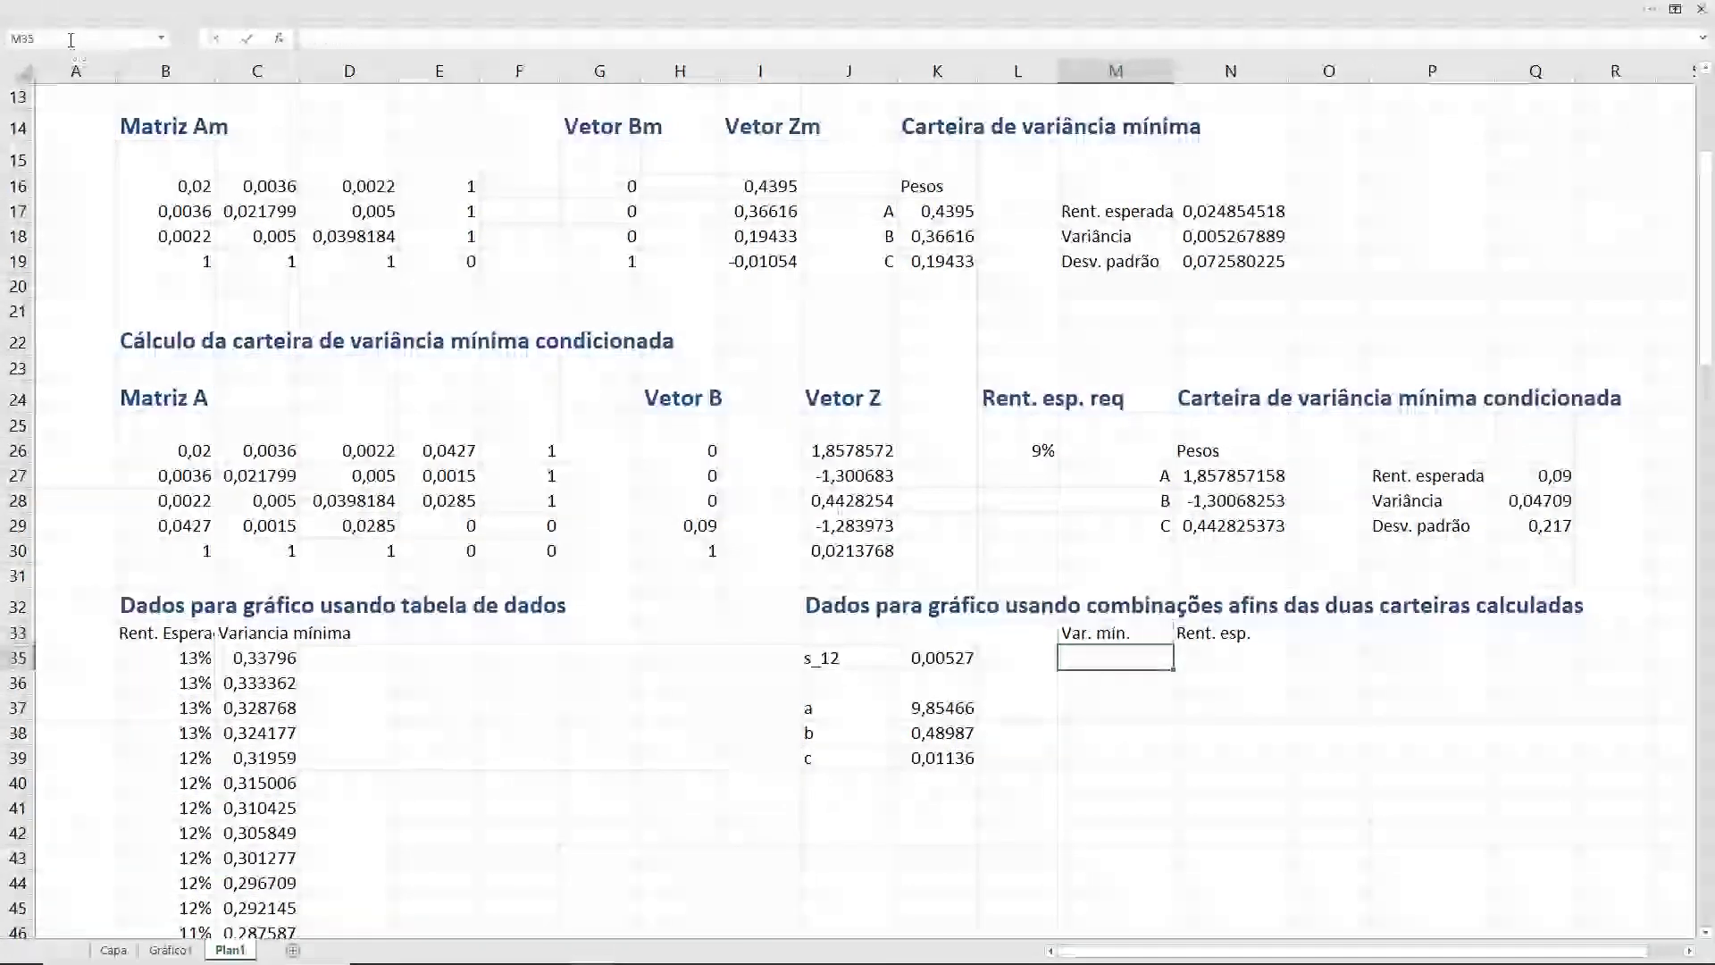
pyautogui.press('Right')
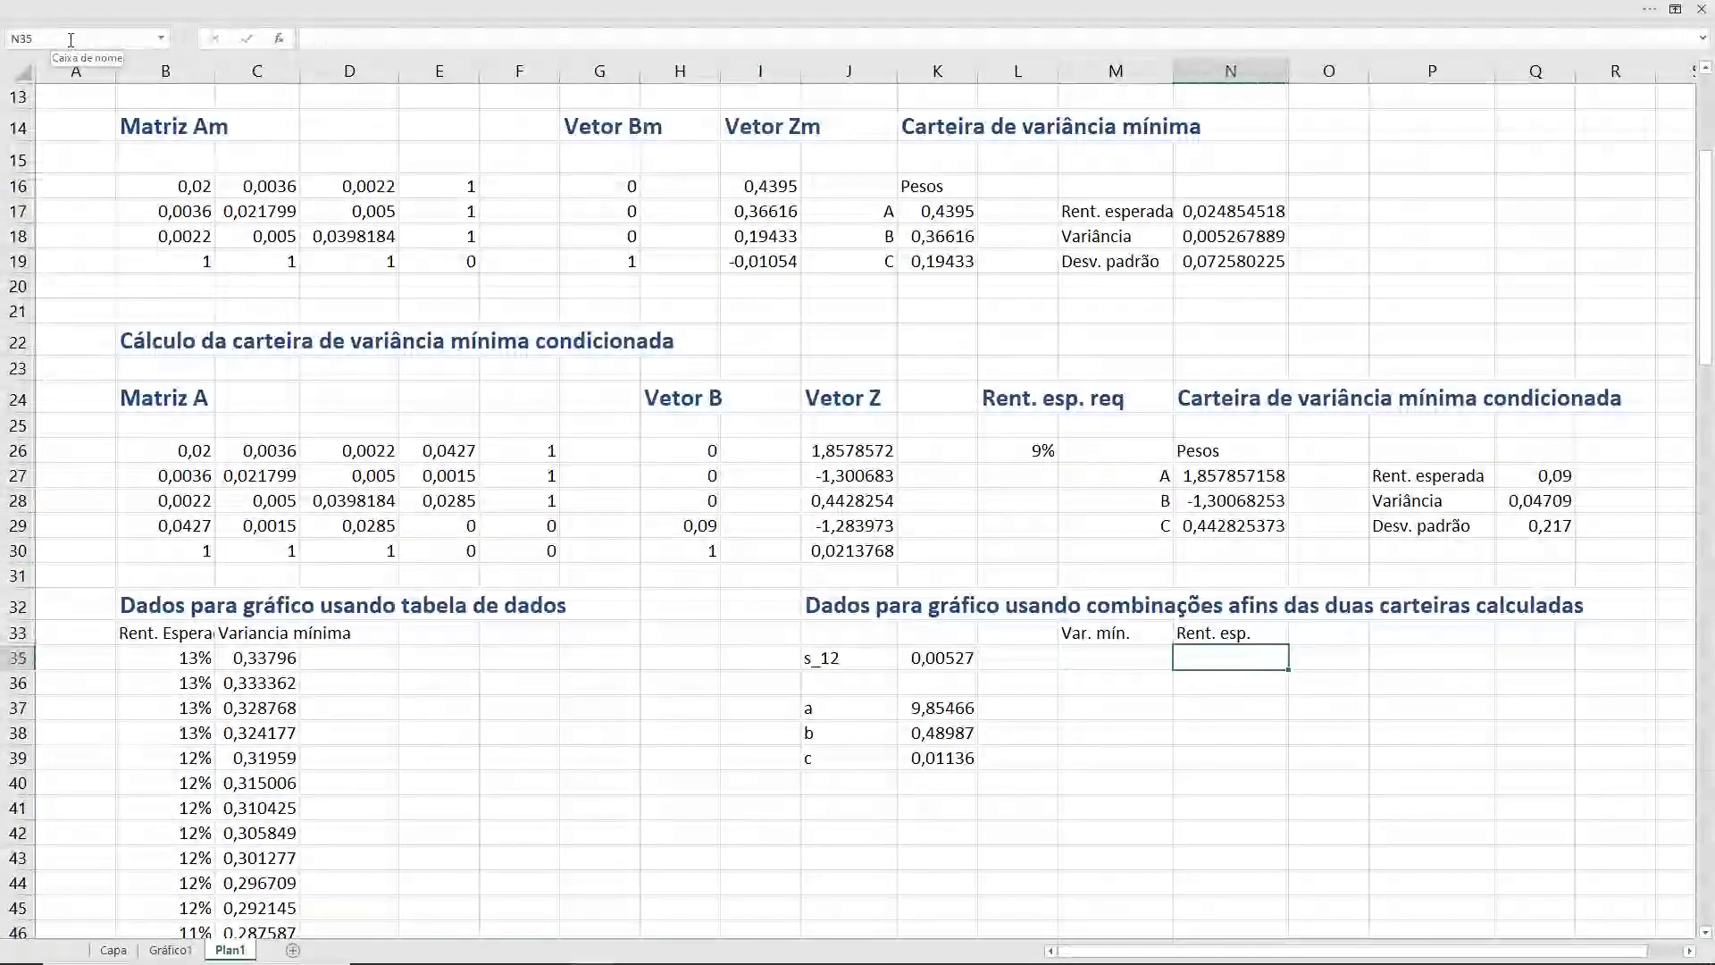
pyautogui.write('1')
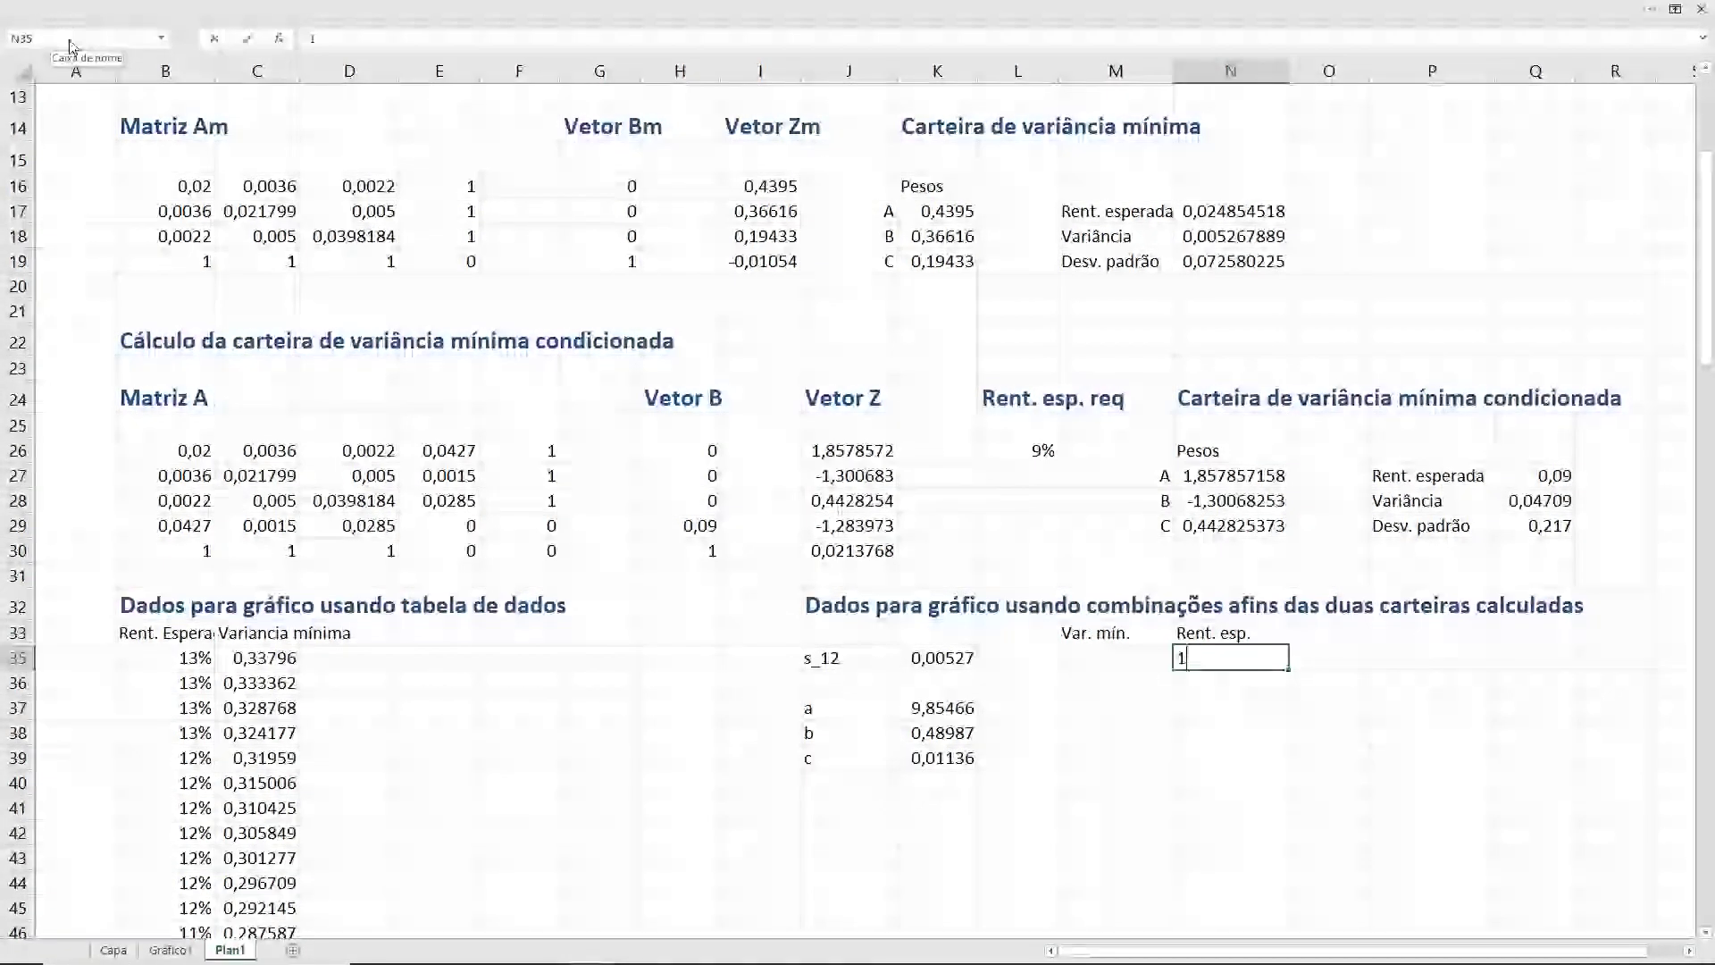
pyautogui.write('3%')
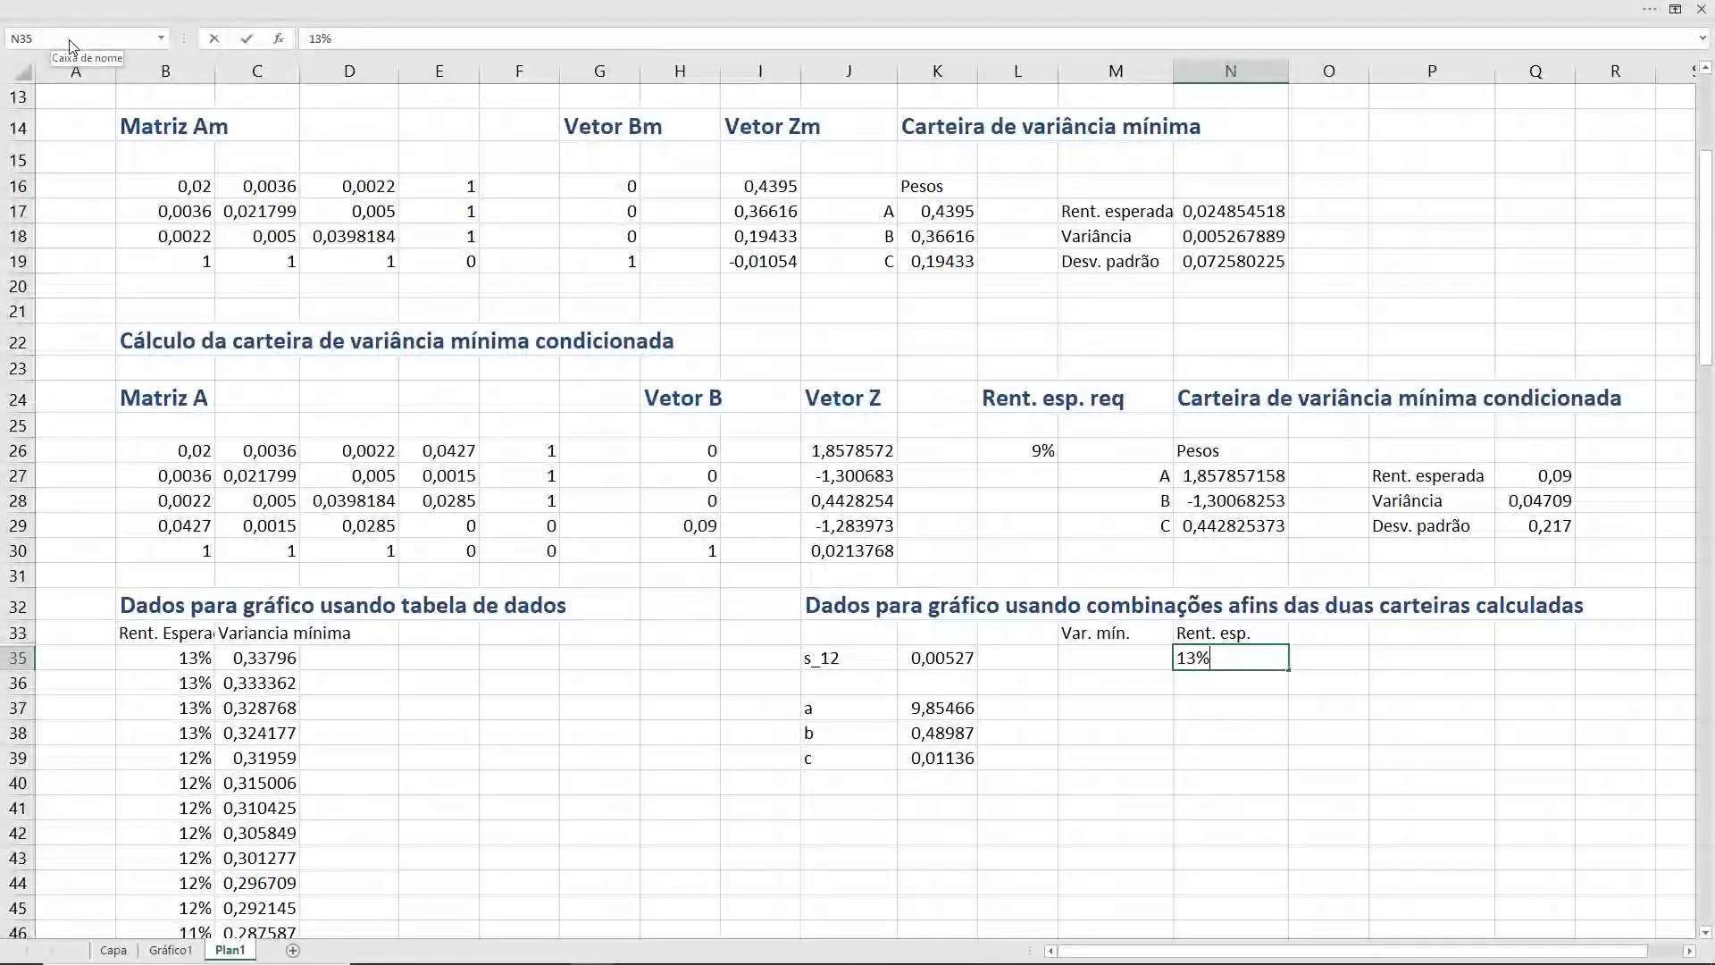
pyautogui.press('Return')
pyautogui.write('=')
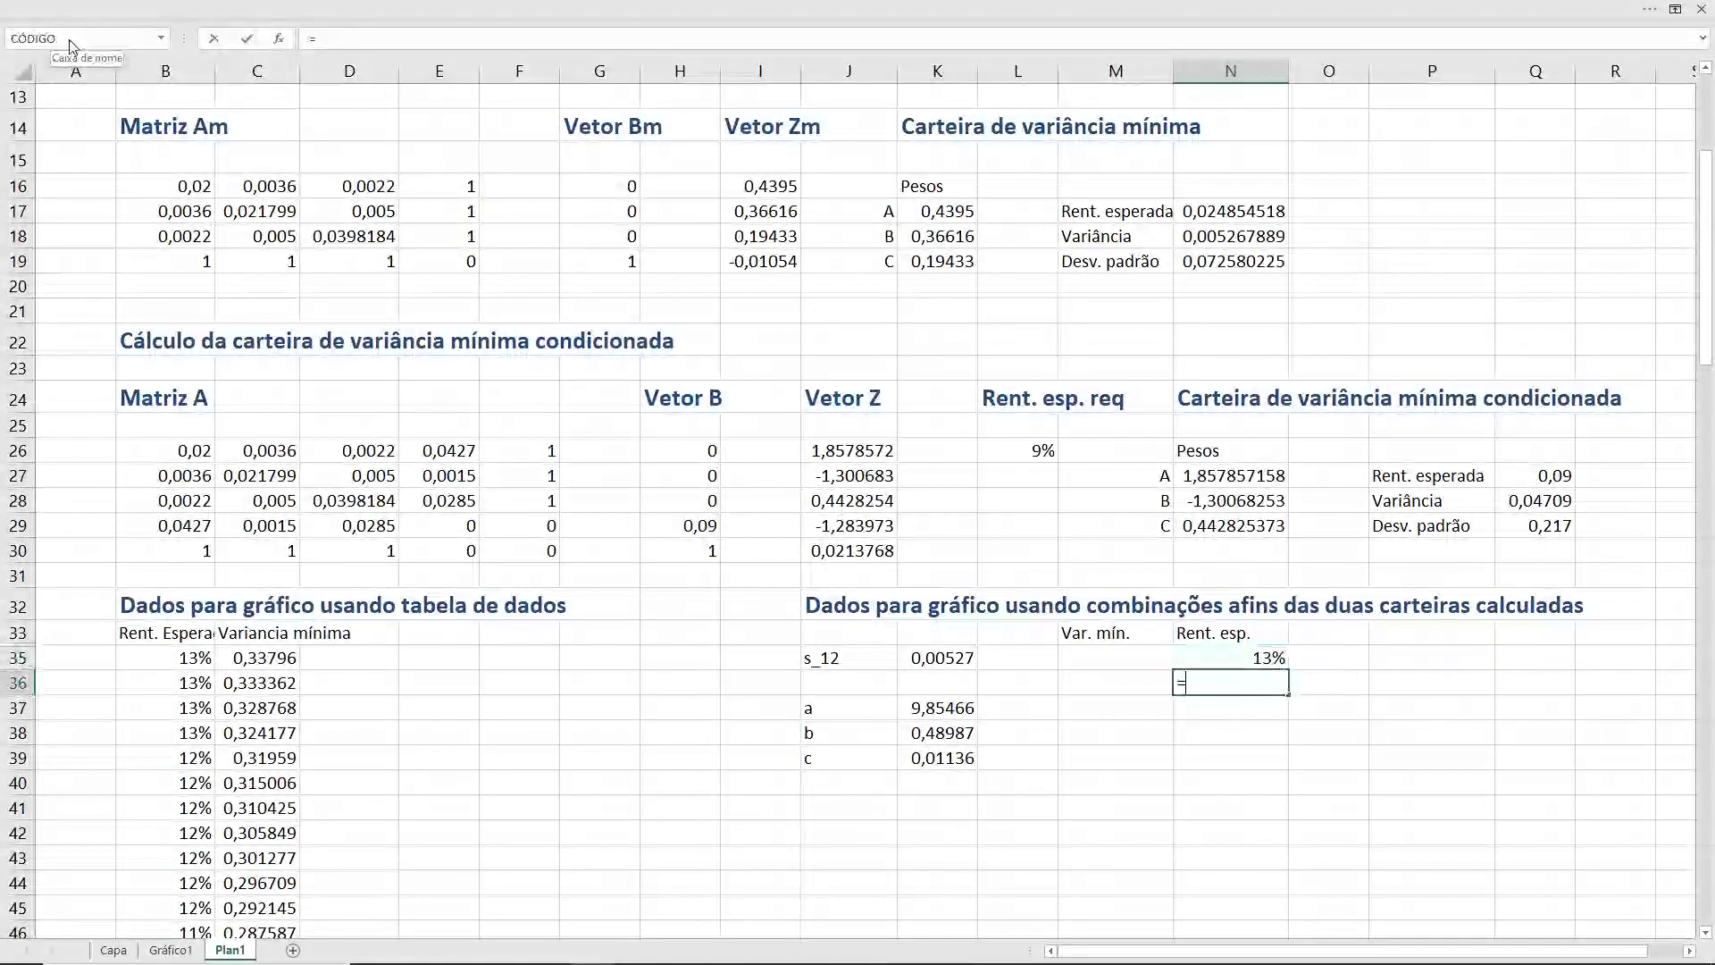
pyautogui.press('Up')
pyautogui.write('-')
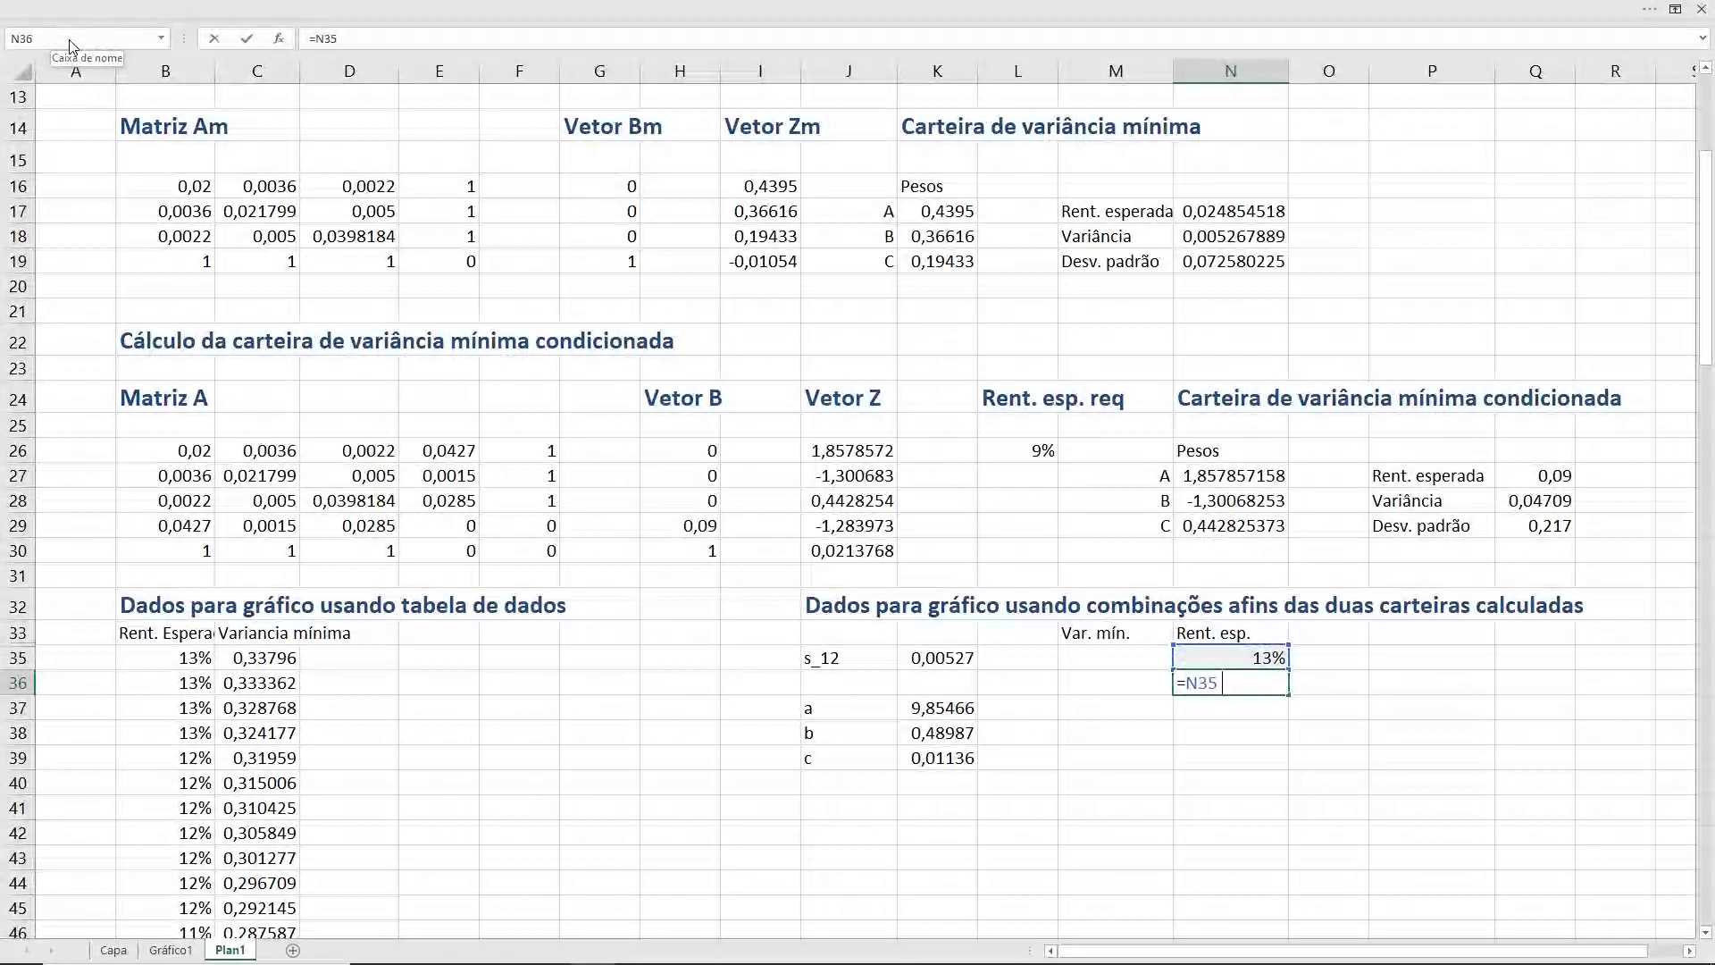
pyautogui.write(' 0.')
pyautogui.write('15')
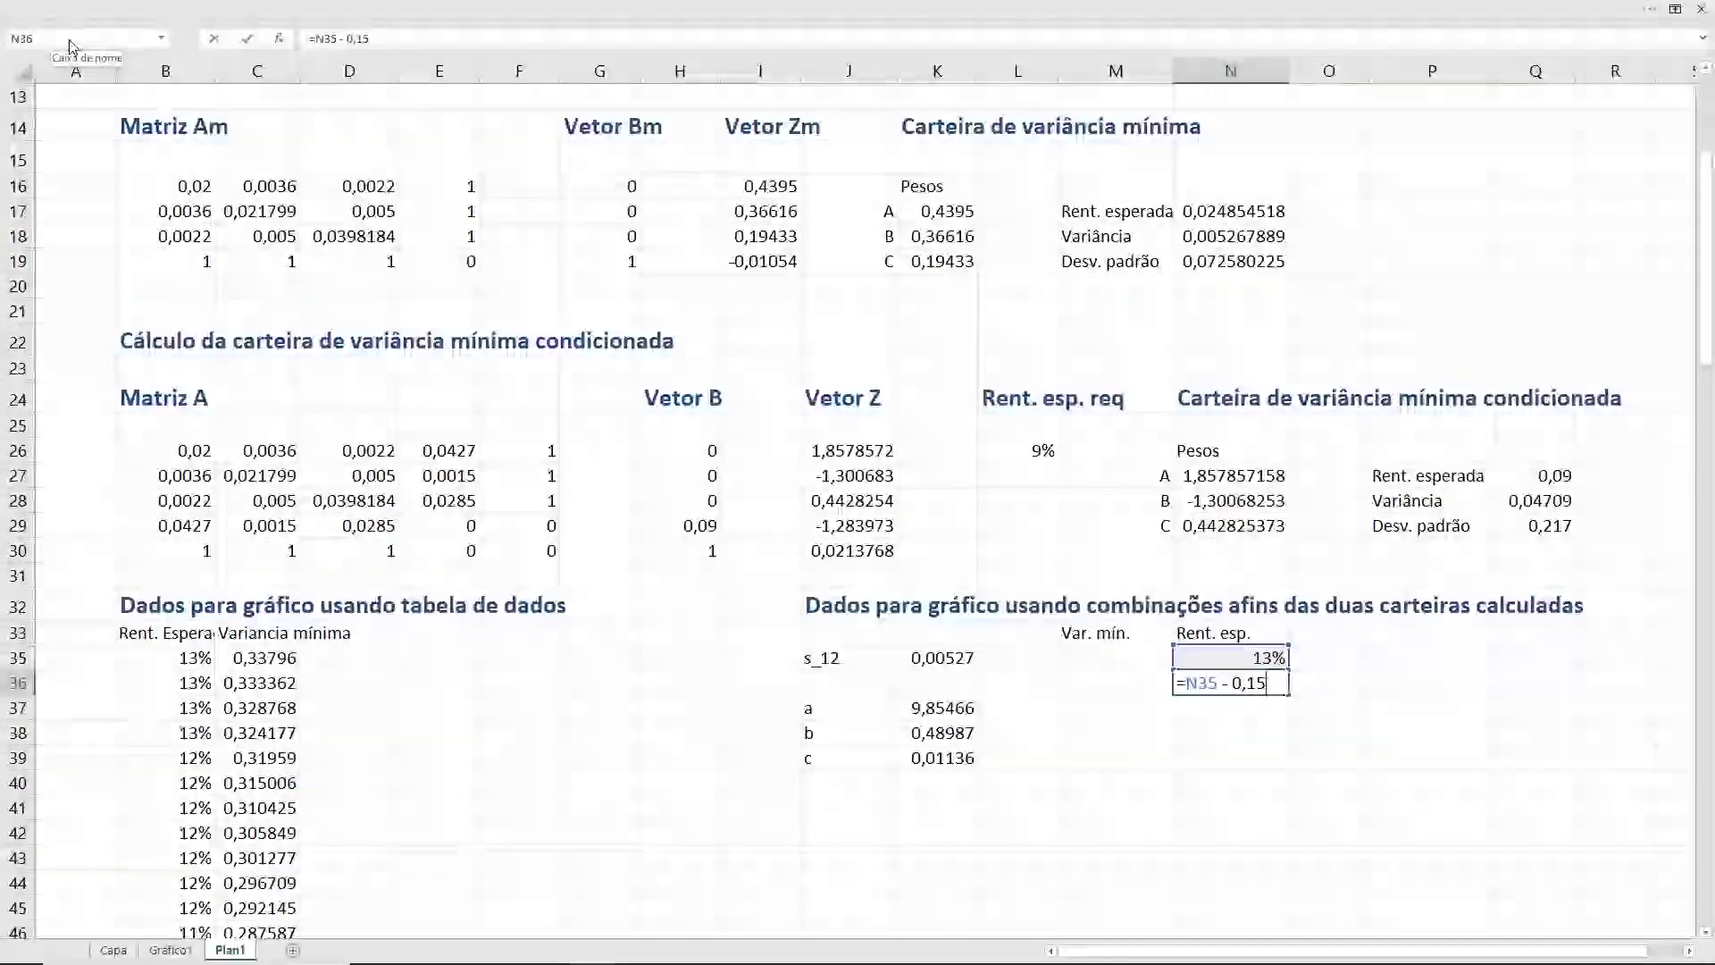
pyautogui.write('%')
pyautogui.press('Return')
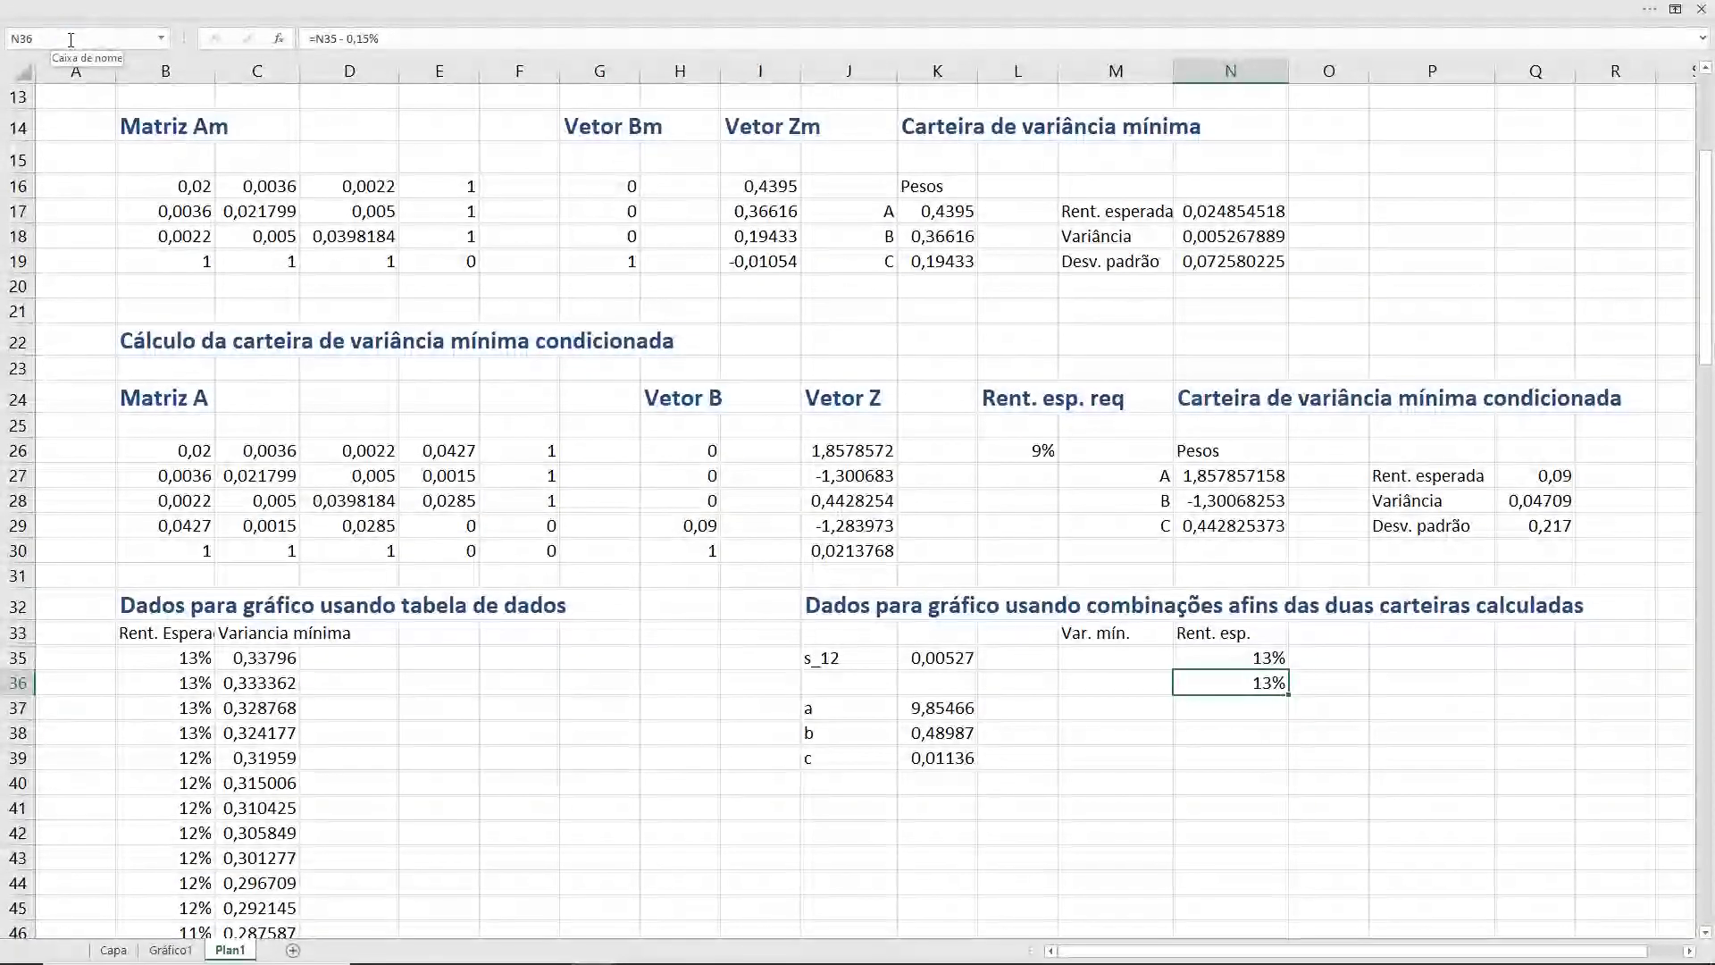
# - Fill the decrement formula down N37:N134 so returns reach -2%
pyautogui.hotkey('ctrl', 'c')
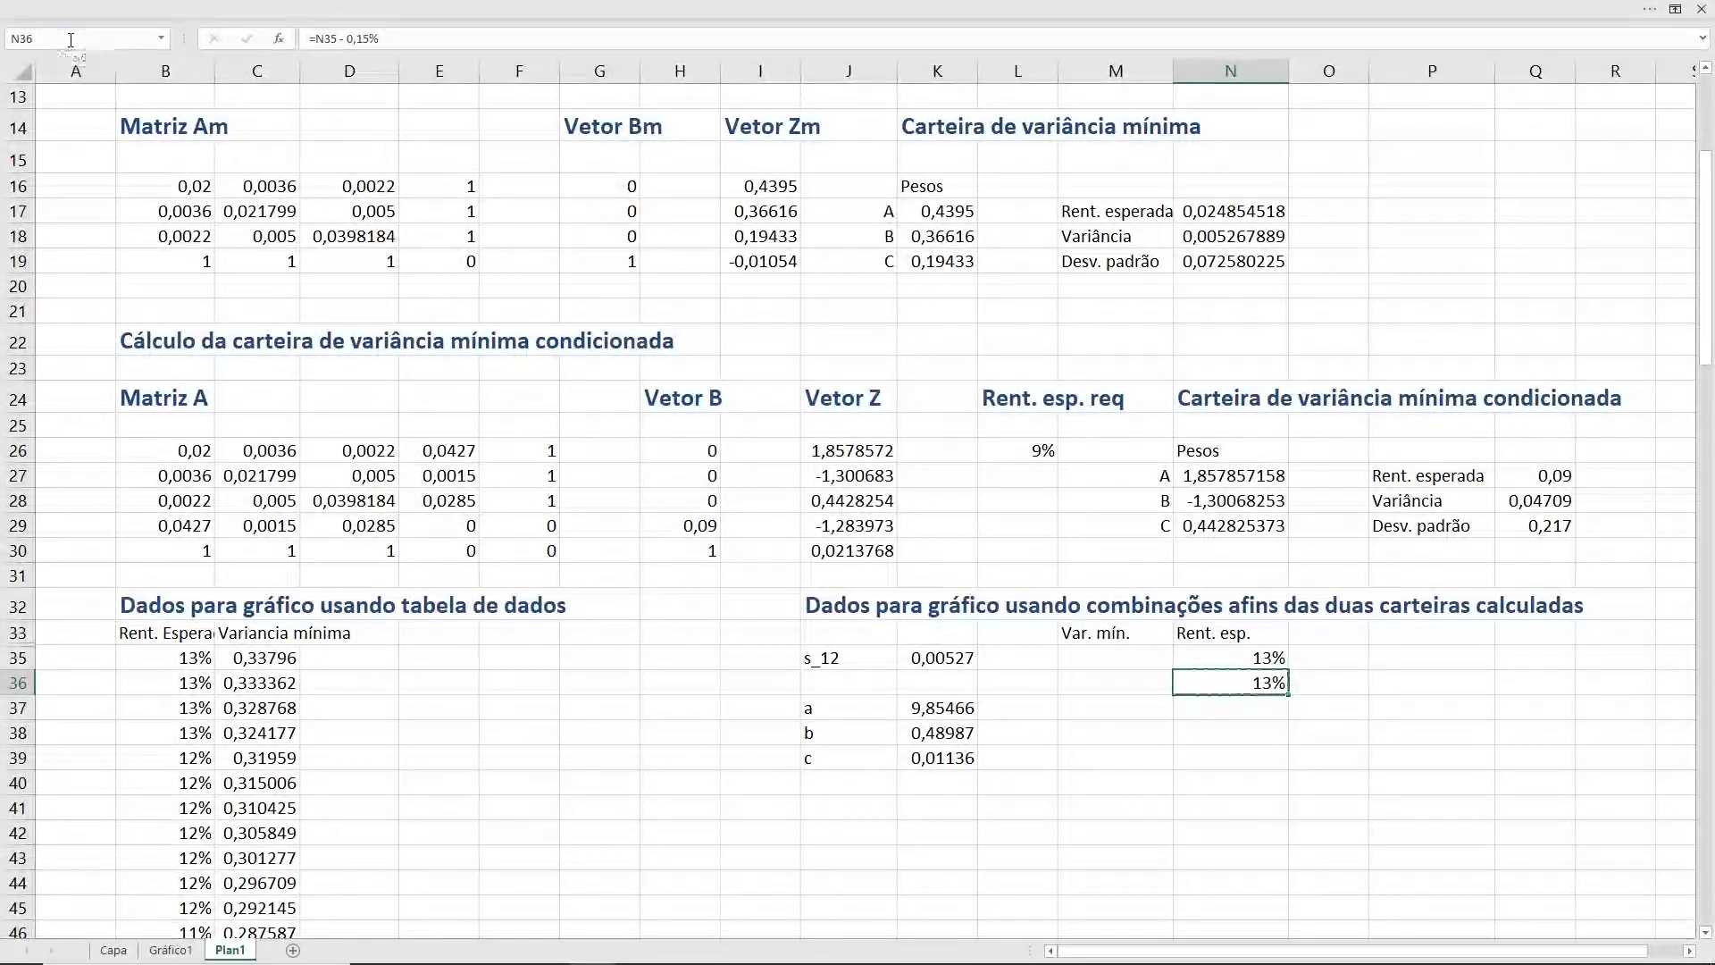
pyautogui.press('Down')
pyautogui.hotkey('shift', 'Down')
pyautogui.hotkey('shift', 'Down')
pyautogui.hotkey('shift', 'Down')
pyautogui.hotkey('shift', 'Down')
pyautogui.hotkey('shift', 'Down')
pyautogui.hotkey('shift', 'Down')
pyautogui.hotkey('shift', 'Down')
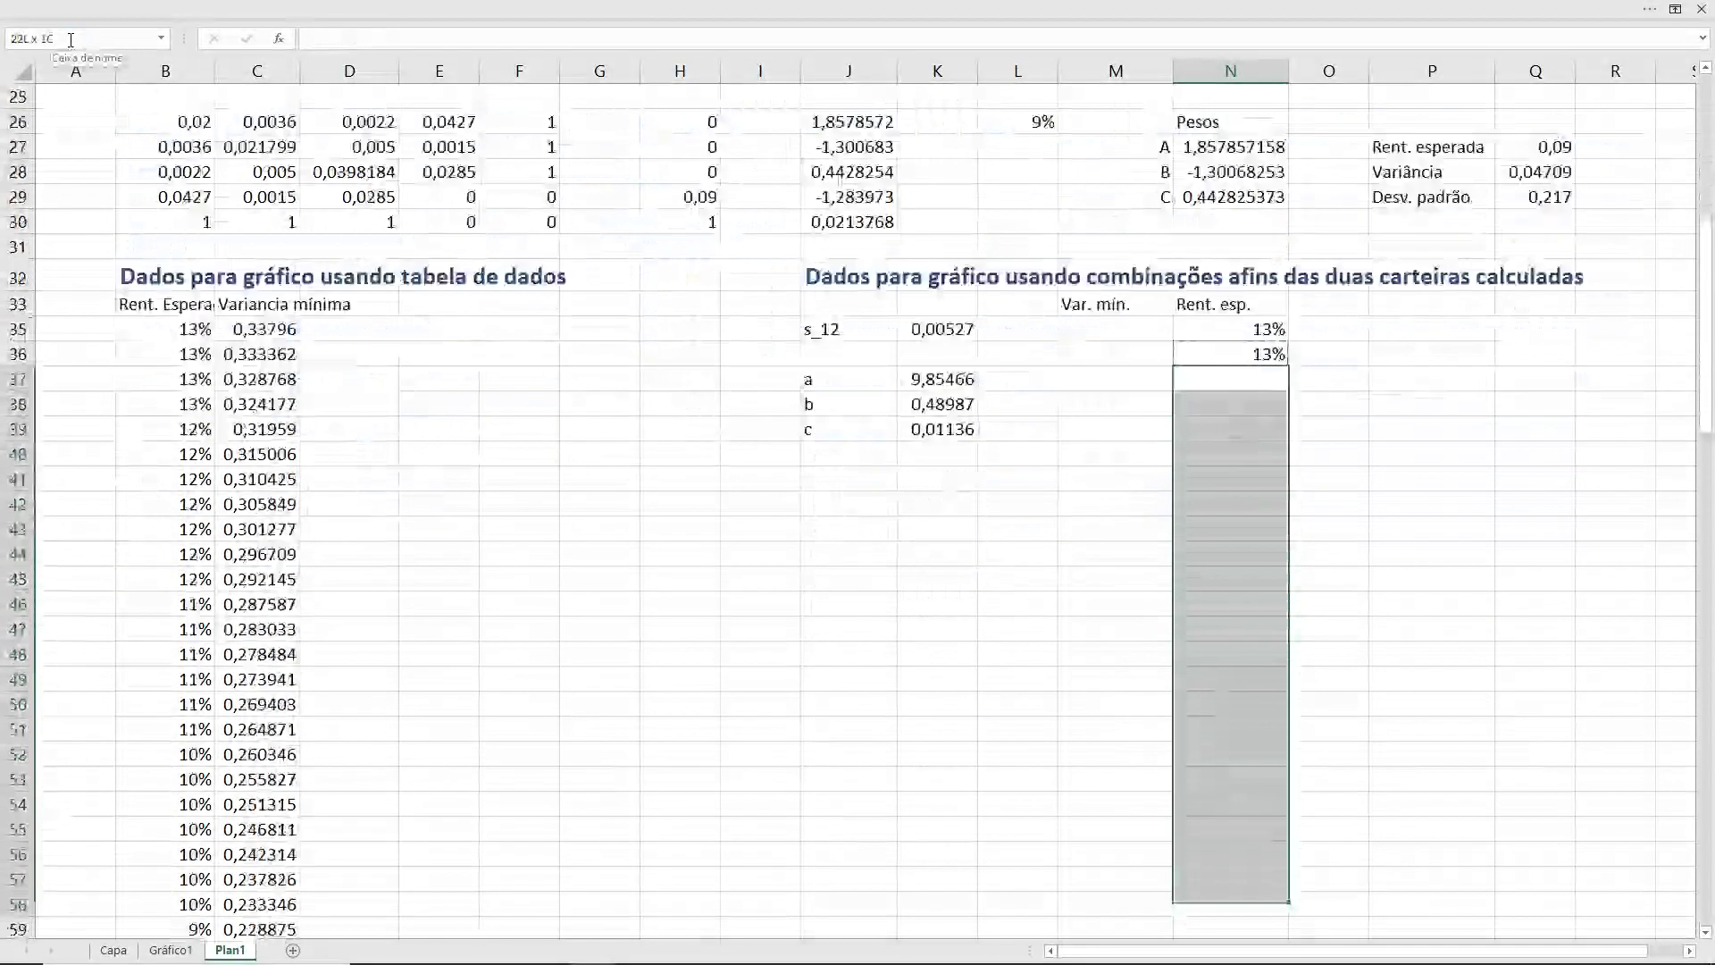
pyautogui.hotkey('shift', 'Down')
pyautogui.hotkey('shift', 'Down')
pyautogui.hotkey('shift', 'Down')
pyautogui.hotkey('shift', 'Down')
pyautogui.hotkey('shift', 'Down')
pyautogui.hotkey('shift', 'Down')
pyautogui.hotkey('shift', 'Down')
pyautogui.hotkey('shift', 'Down')
pyautogui.hotkey('shift', 'Down')
pyautogui.hotkey('shift', 'Down')
pyautogui.hotkey('shift', 'Down')
pyautogui.hotkey('shift', 'Down')
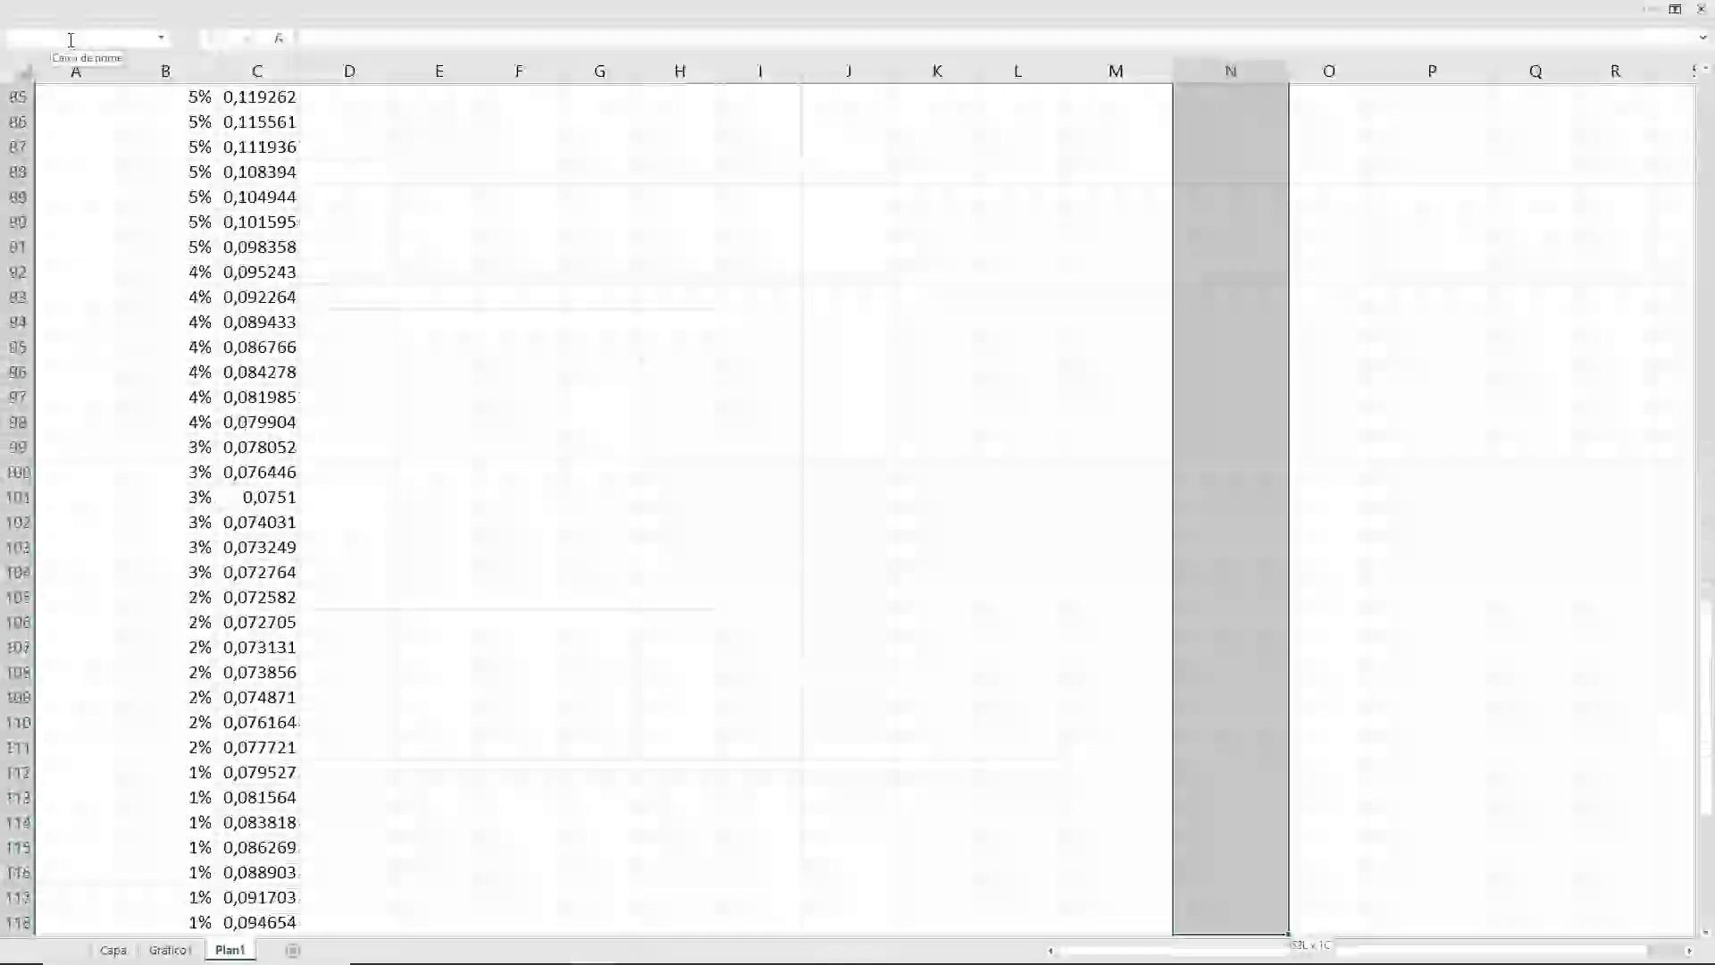
pyautogui.hotkey('shift', 'Down')
pyautogui.hotkey('shift', 'Down')
pyautogui.hotkey('shift', 'Down')
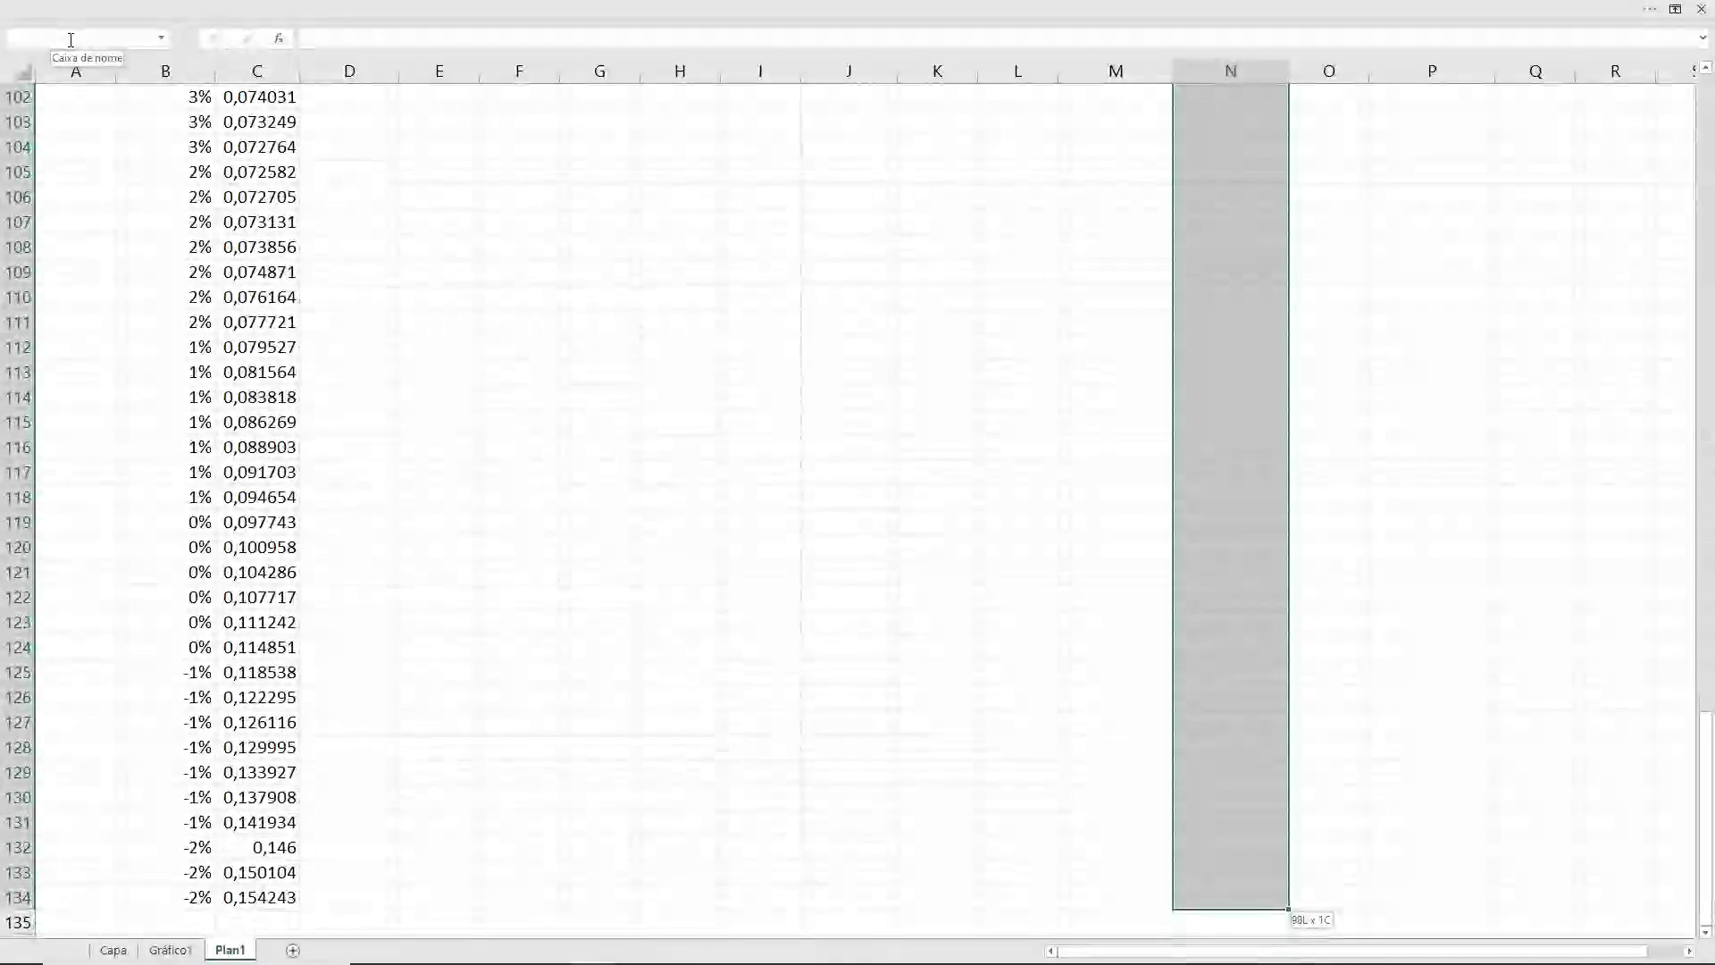
pyautogui.hotkey('ctrl', 'd')
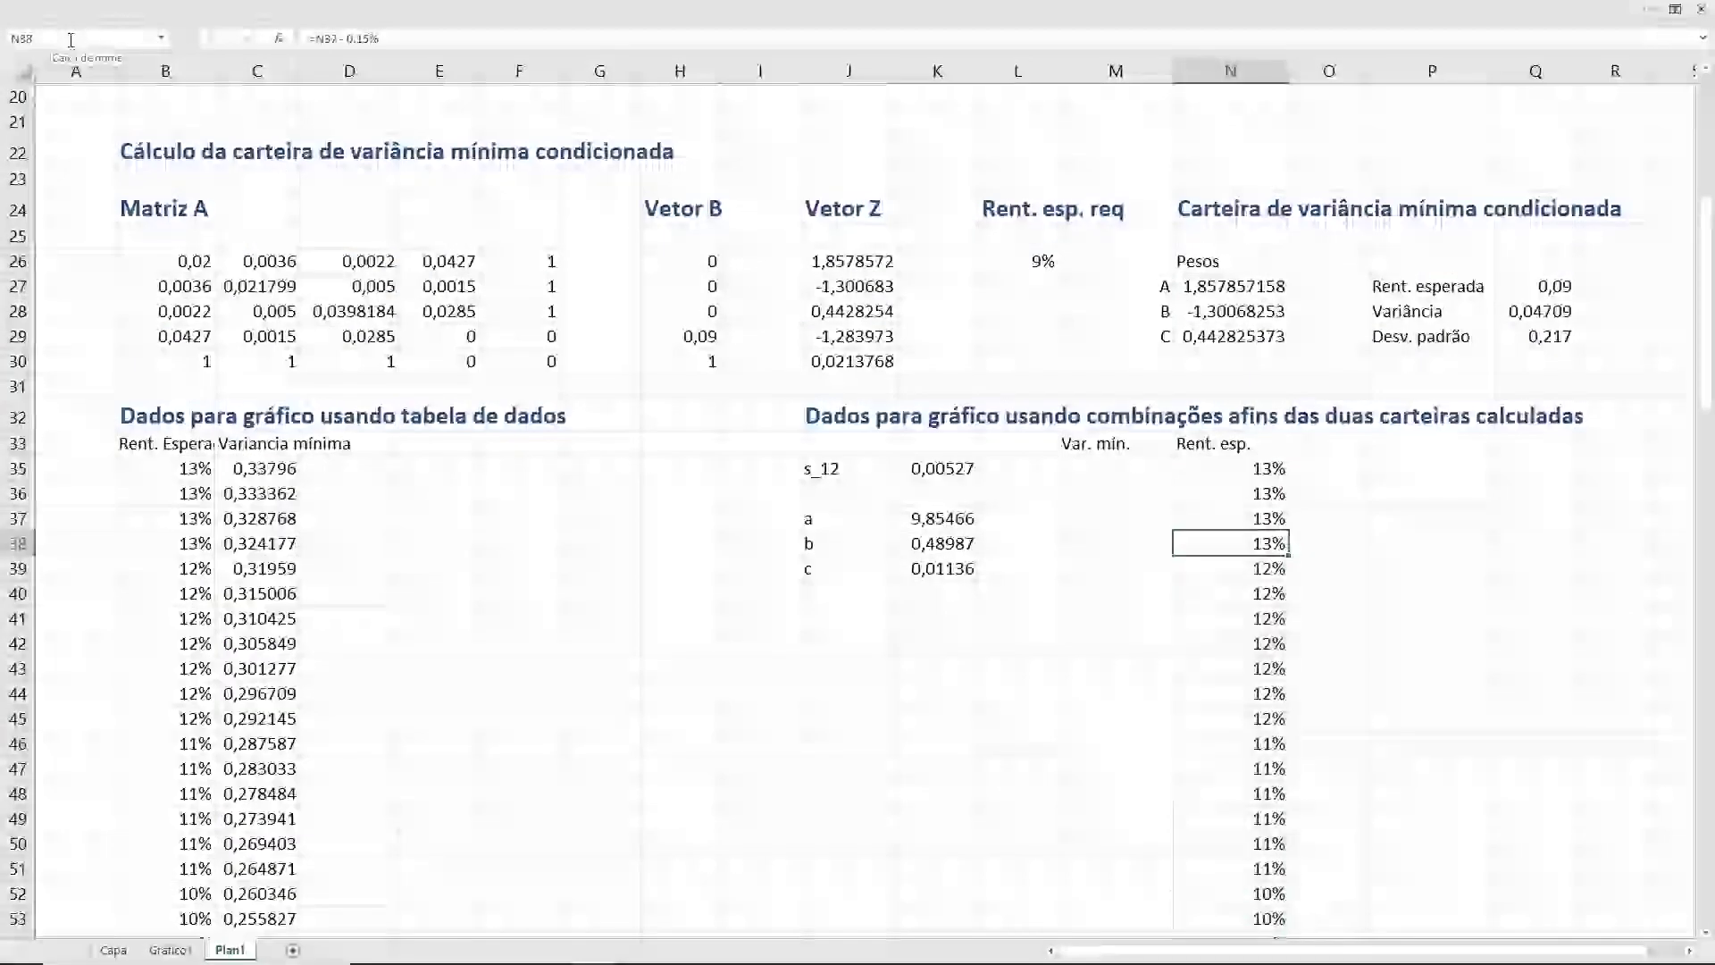
pyautogui.press('Up')
pyautogui.press('Up')
pyautogui.press('Up')
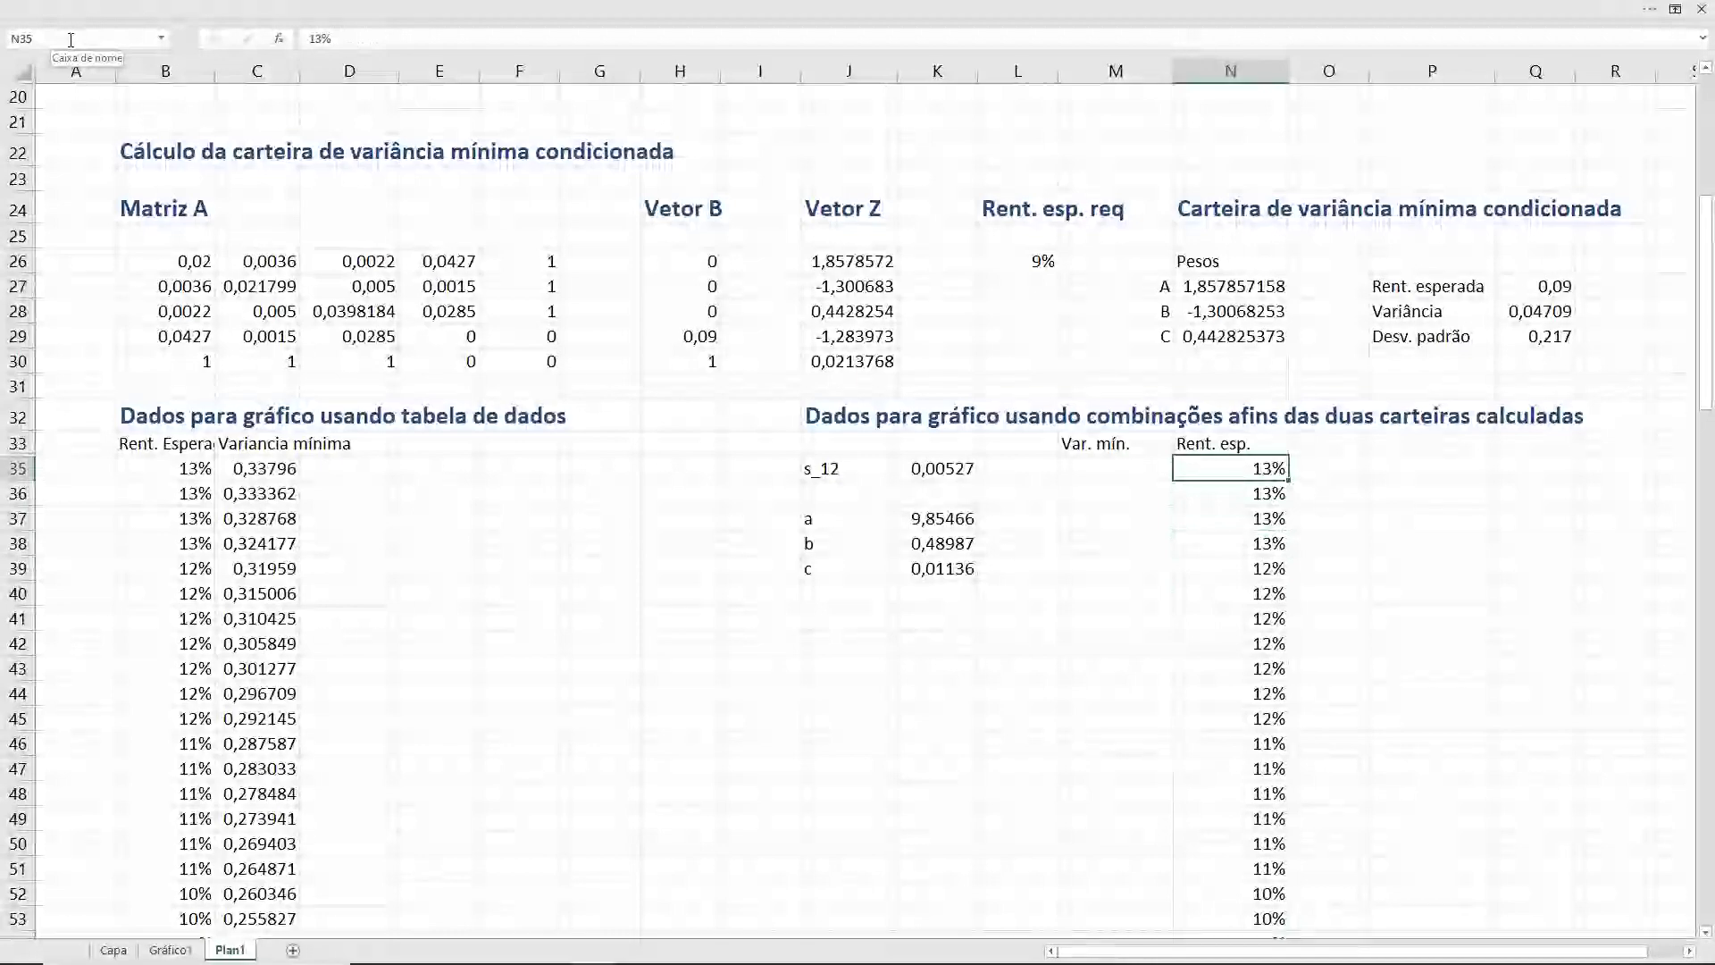
pyautogui.hotkey('ctrl', 'Down')
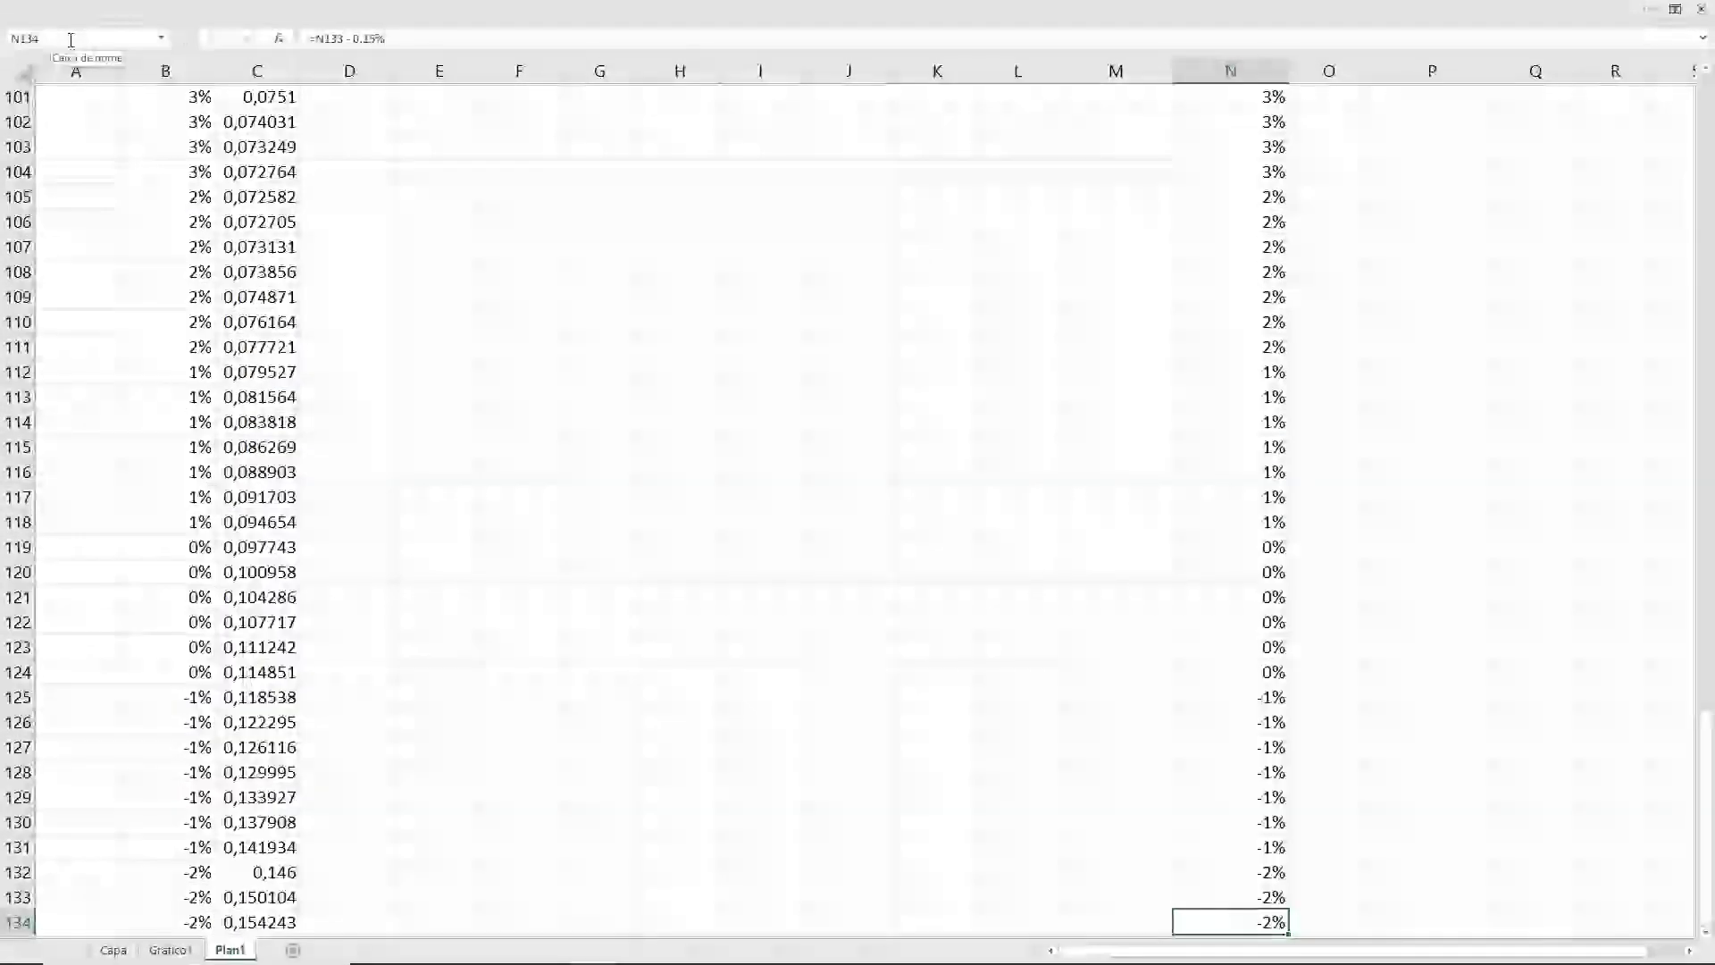
pyautogui.hotkey('ctrl', 'Up')
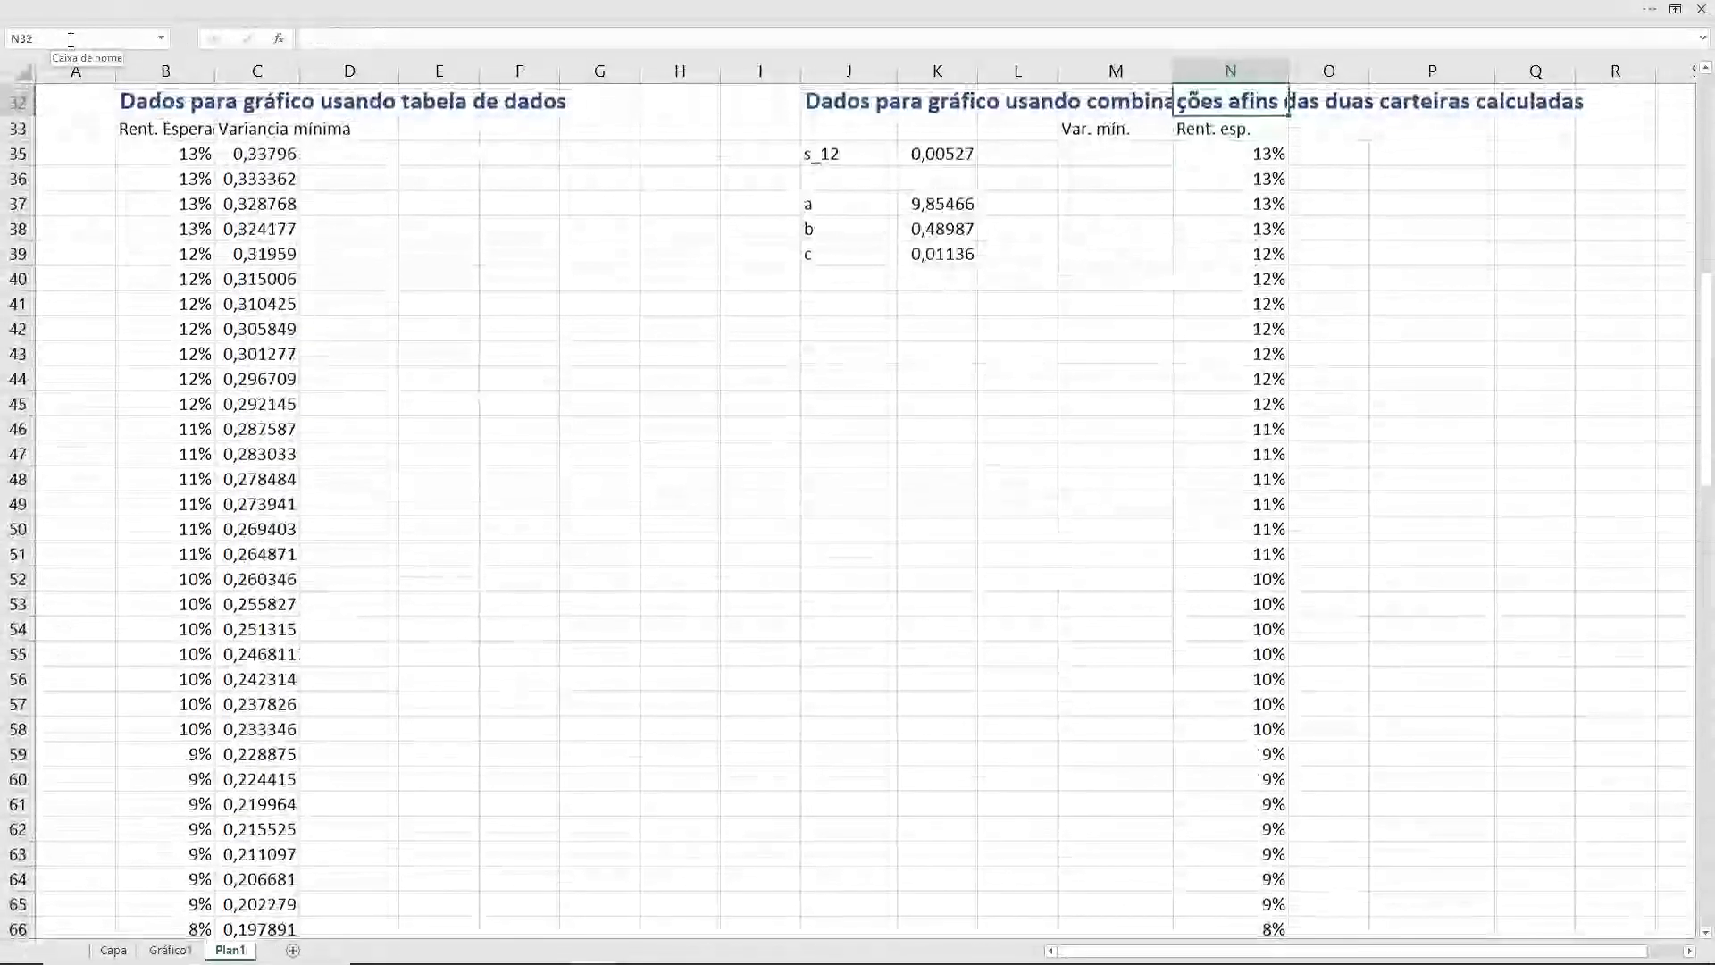
pyautogui.press('Left')
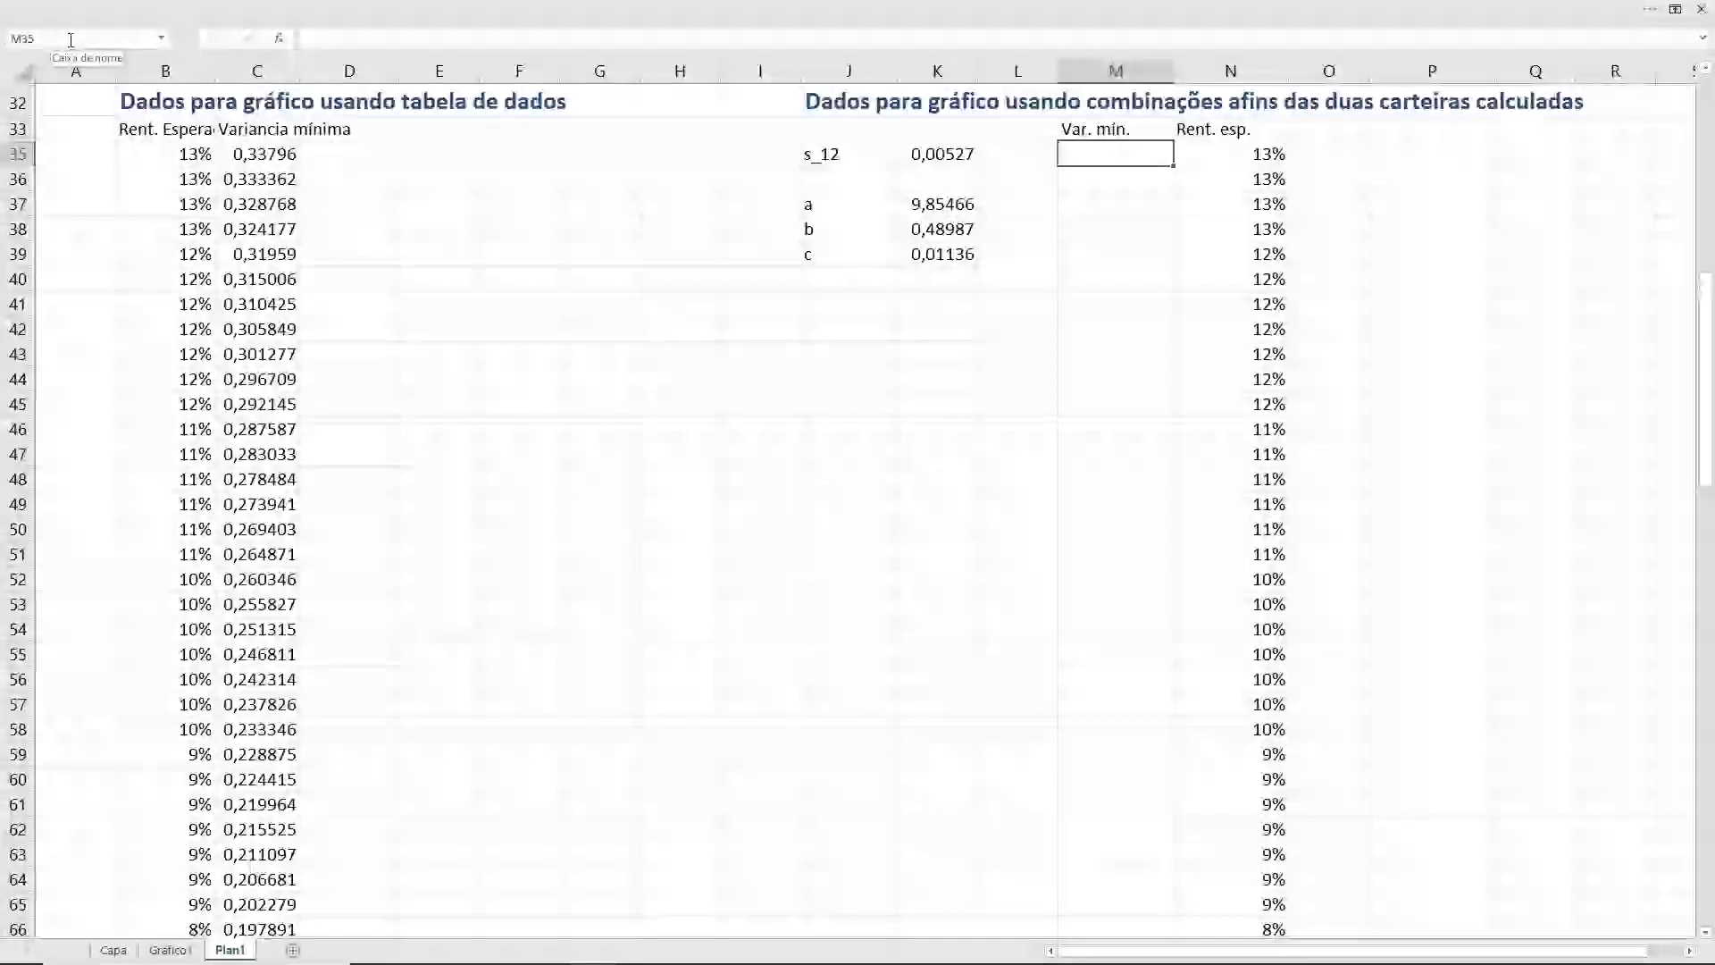
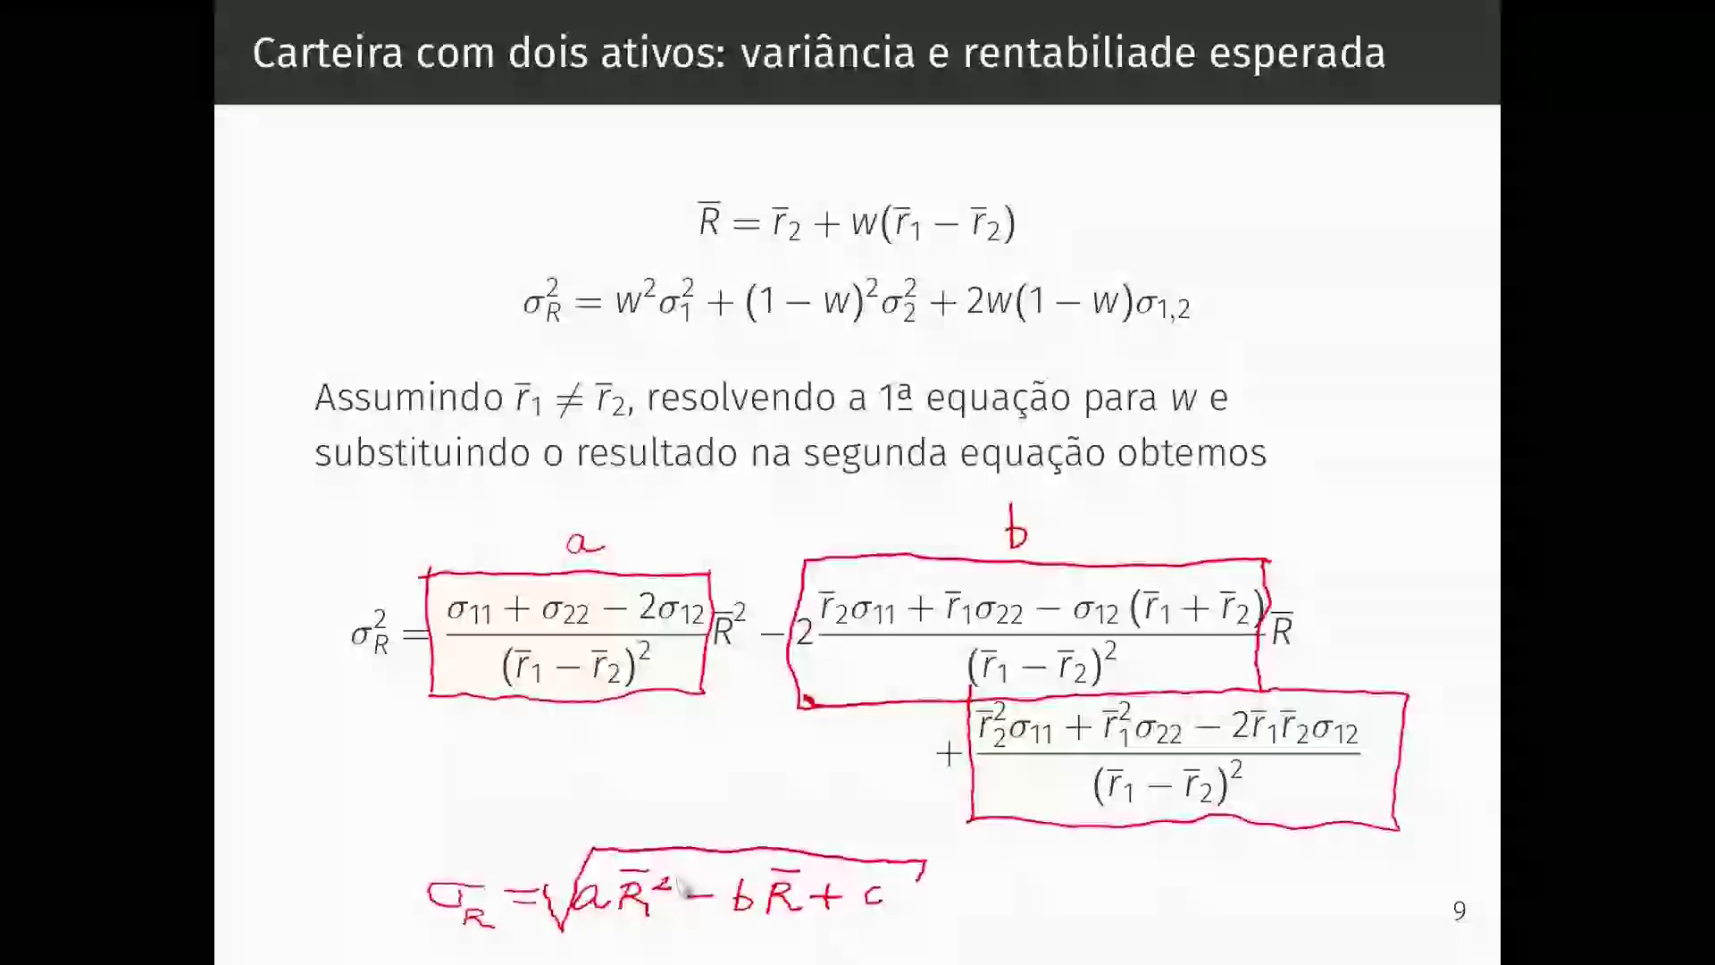
# - Switch from the PDF slide back to Excel's Plan1 and start the formula '= a *'
pyautogui.hotkey('alt', 'Tab')
pyautogui.write('=')
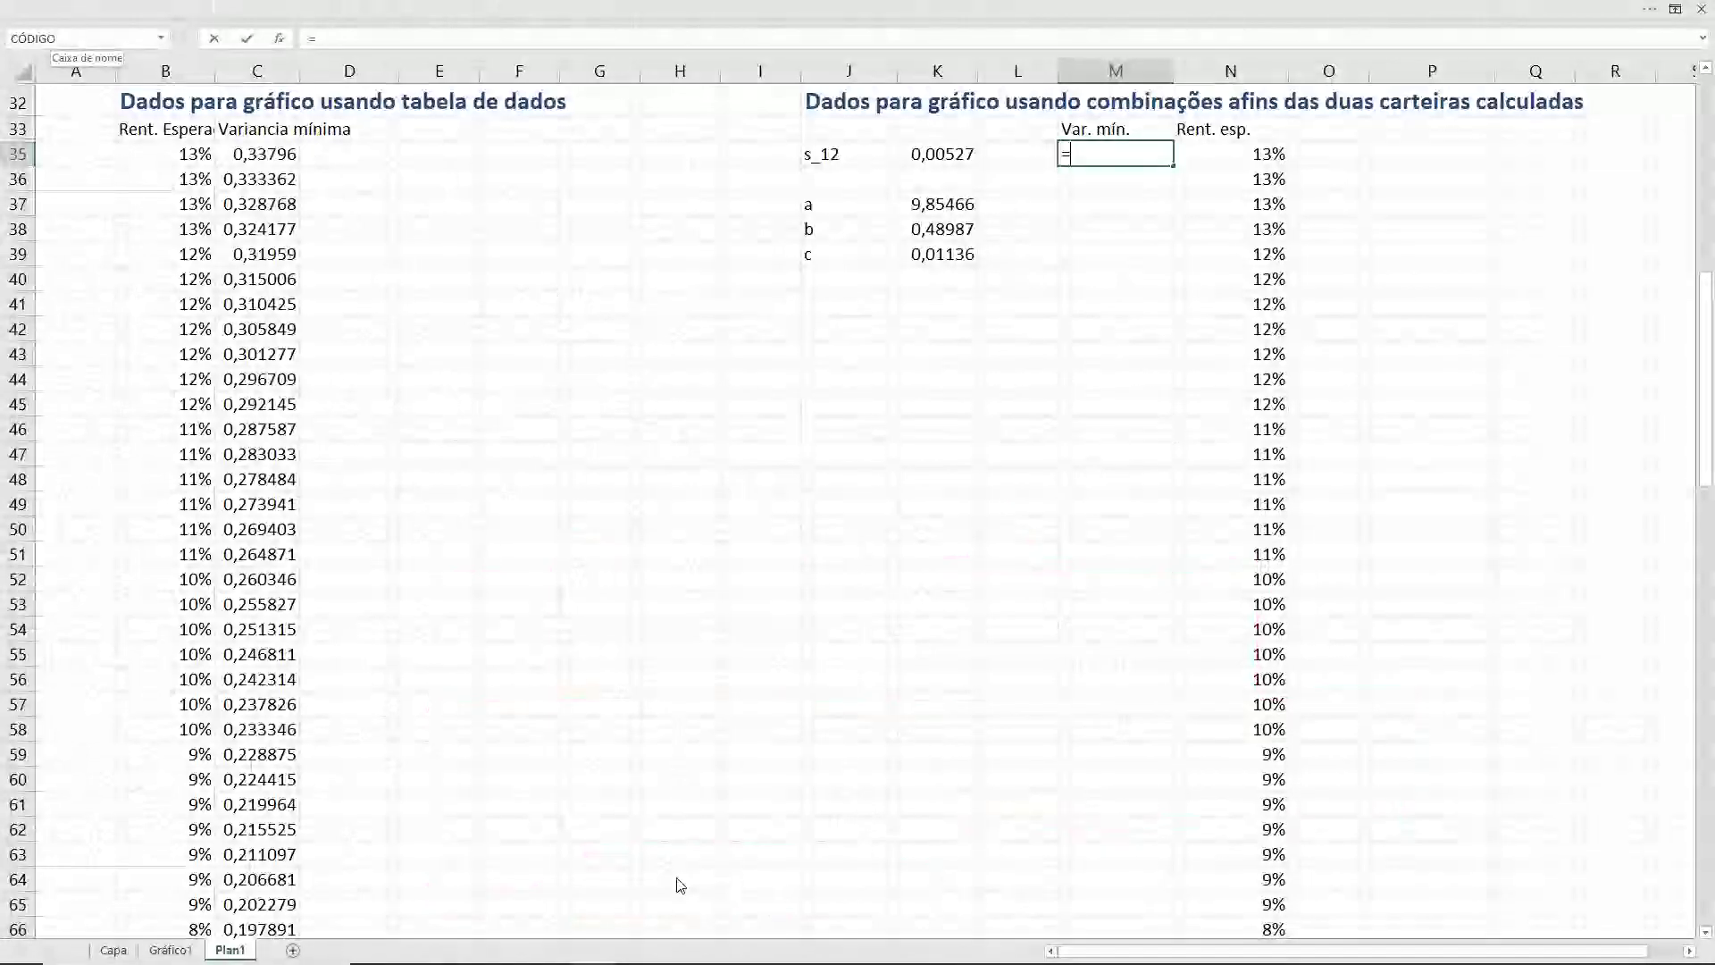
pyautogui.write(' a')
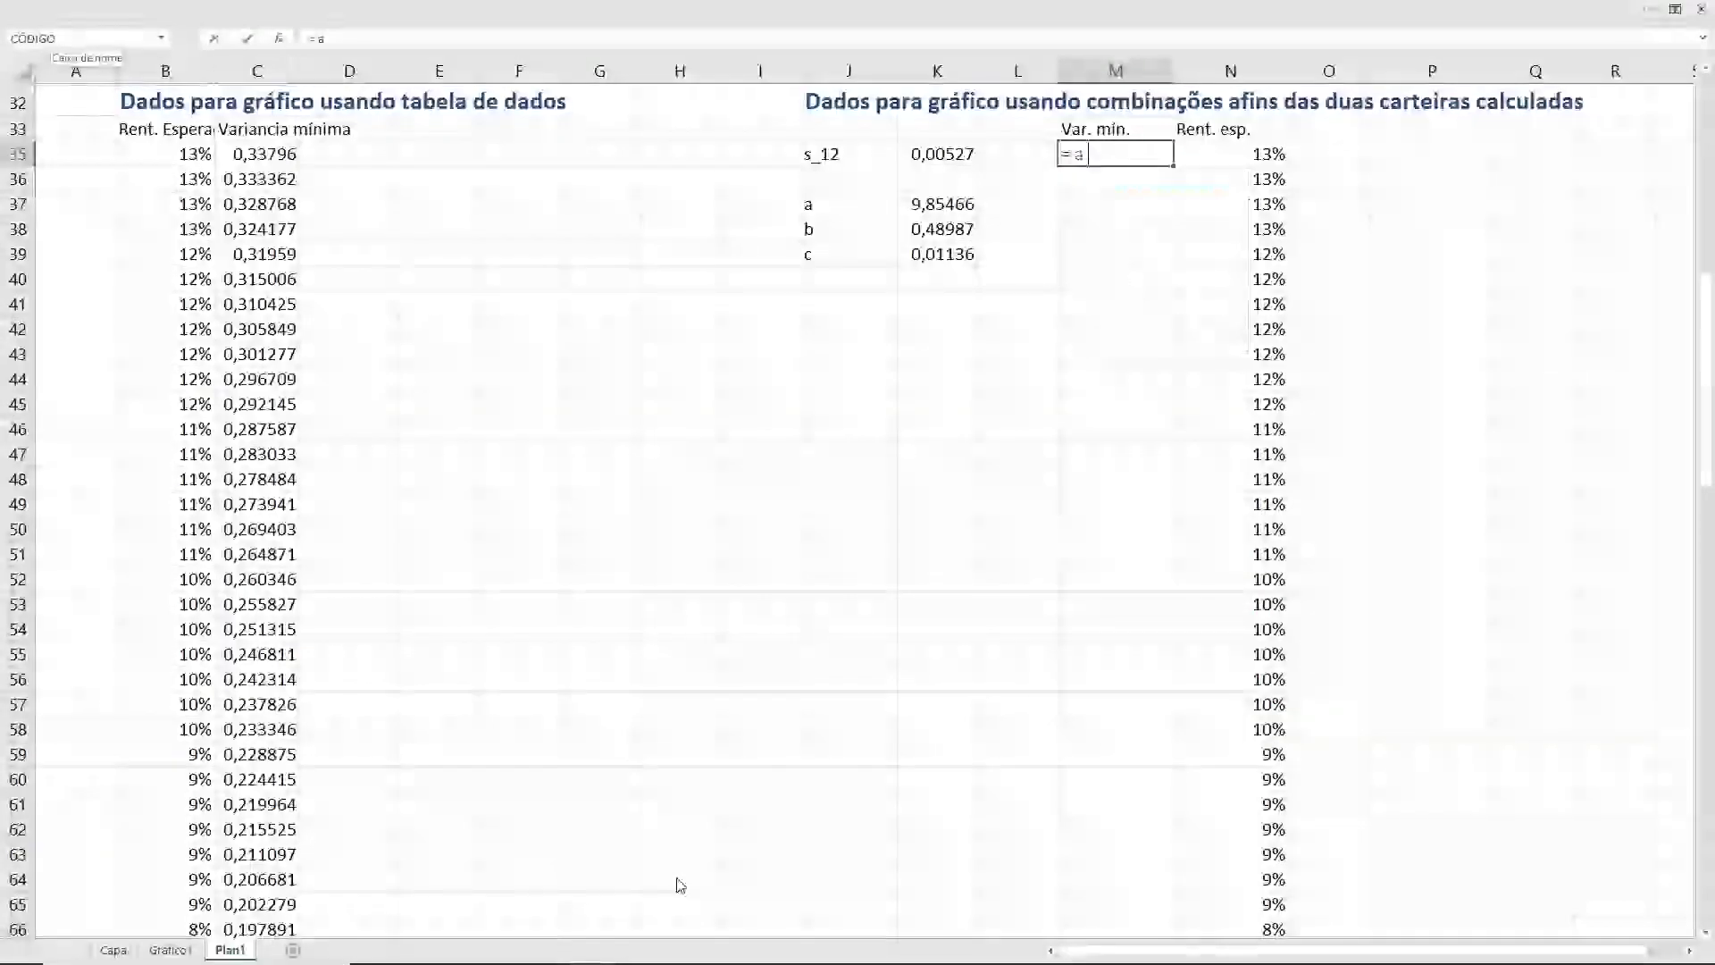
pyautogui.write(' *')
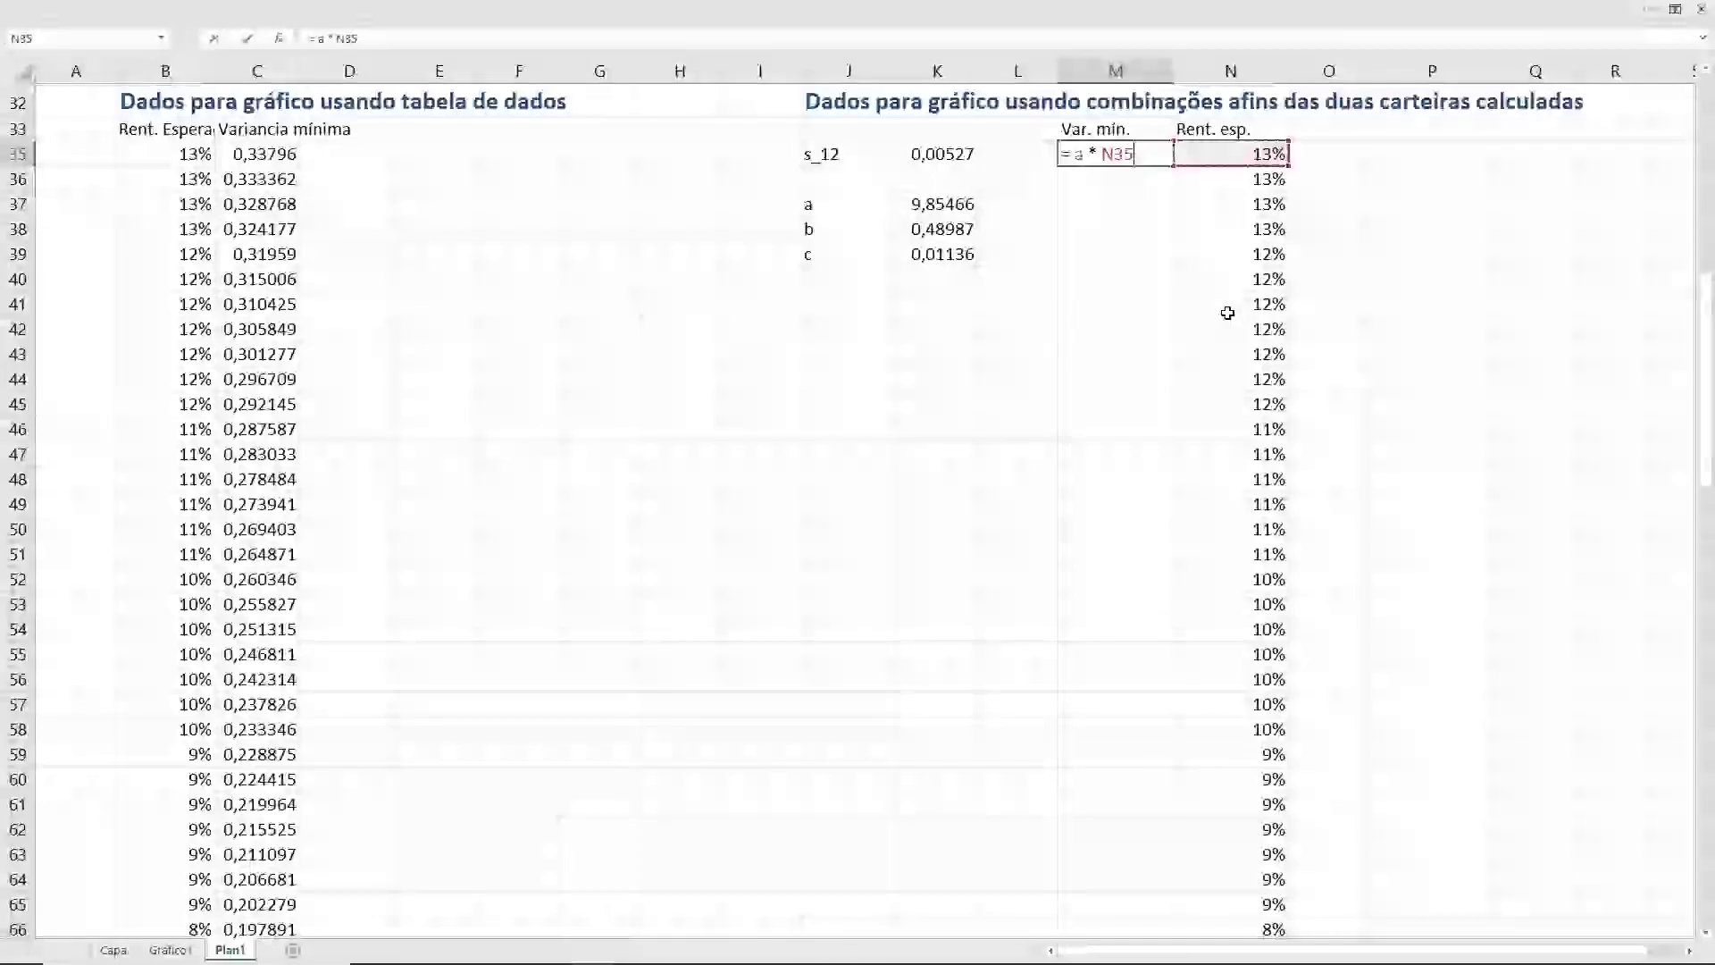
# - Complete M35 as =RAIZ(a_*N35^2-b_*N35+c_) so it returns 0,337959785
pyautogui.write('^2 =')
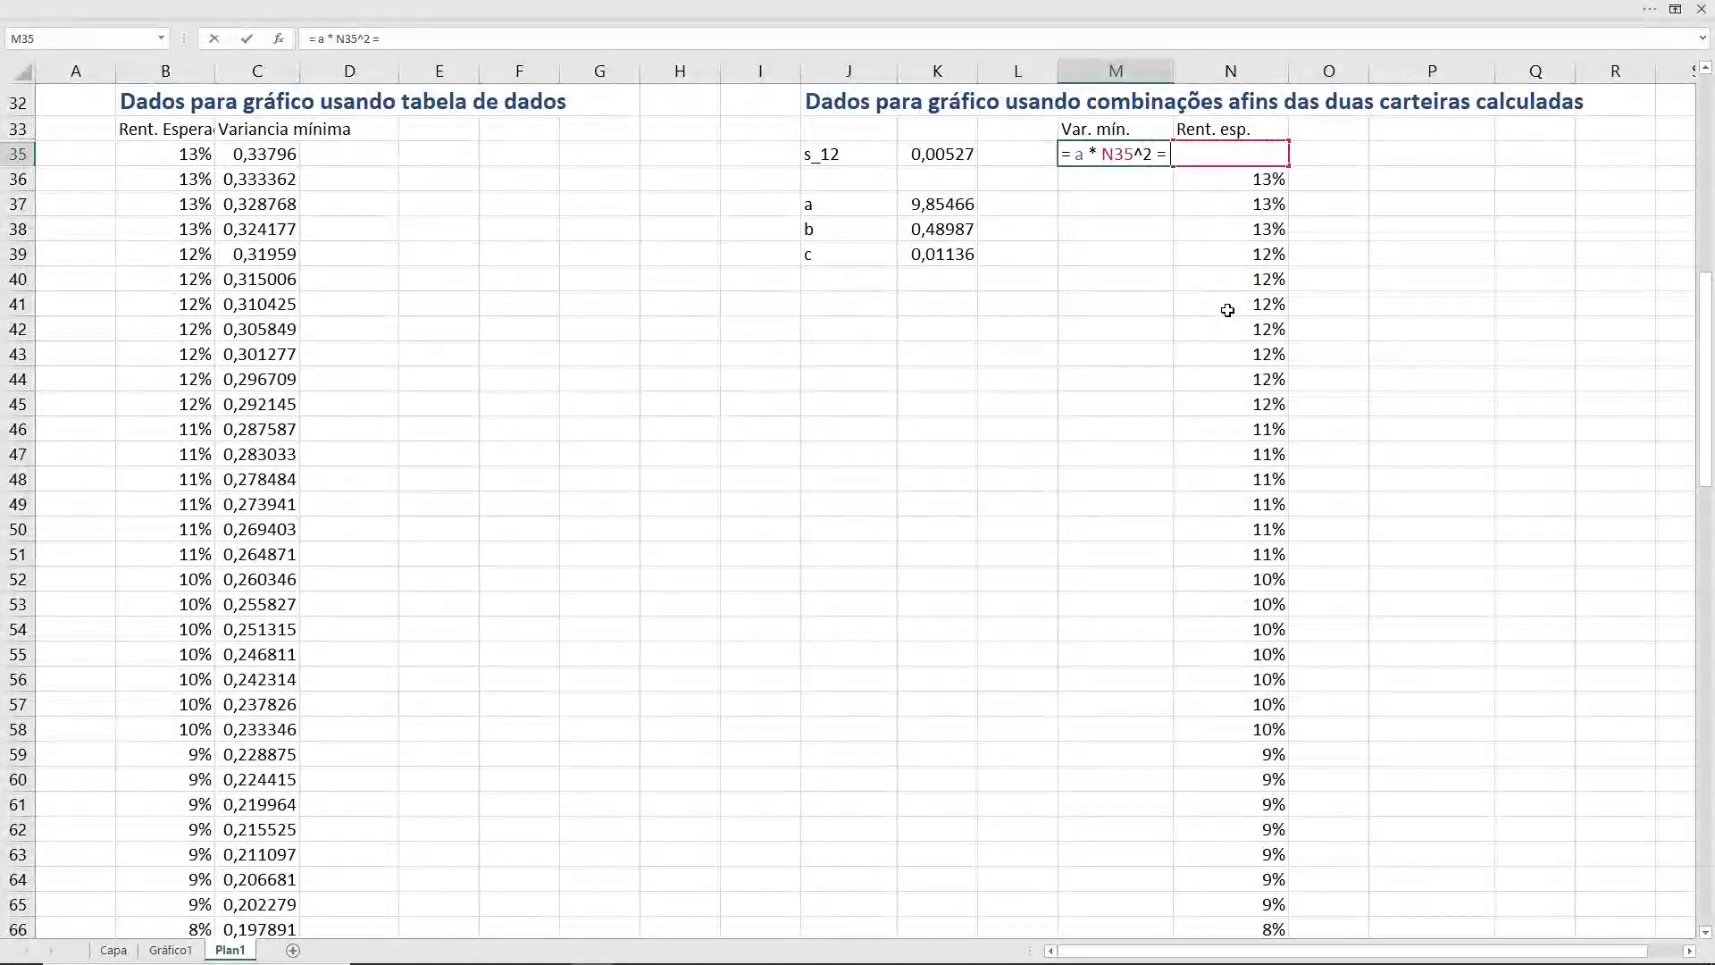
pyautogui.press('BackSpace')
pyautogui.press('BackSpace')
pyautogui.write('b')
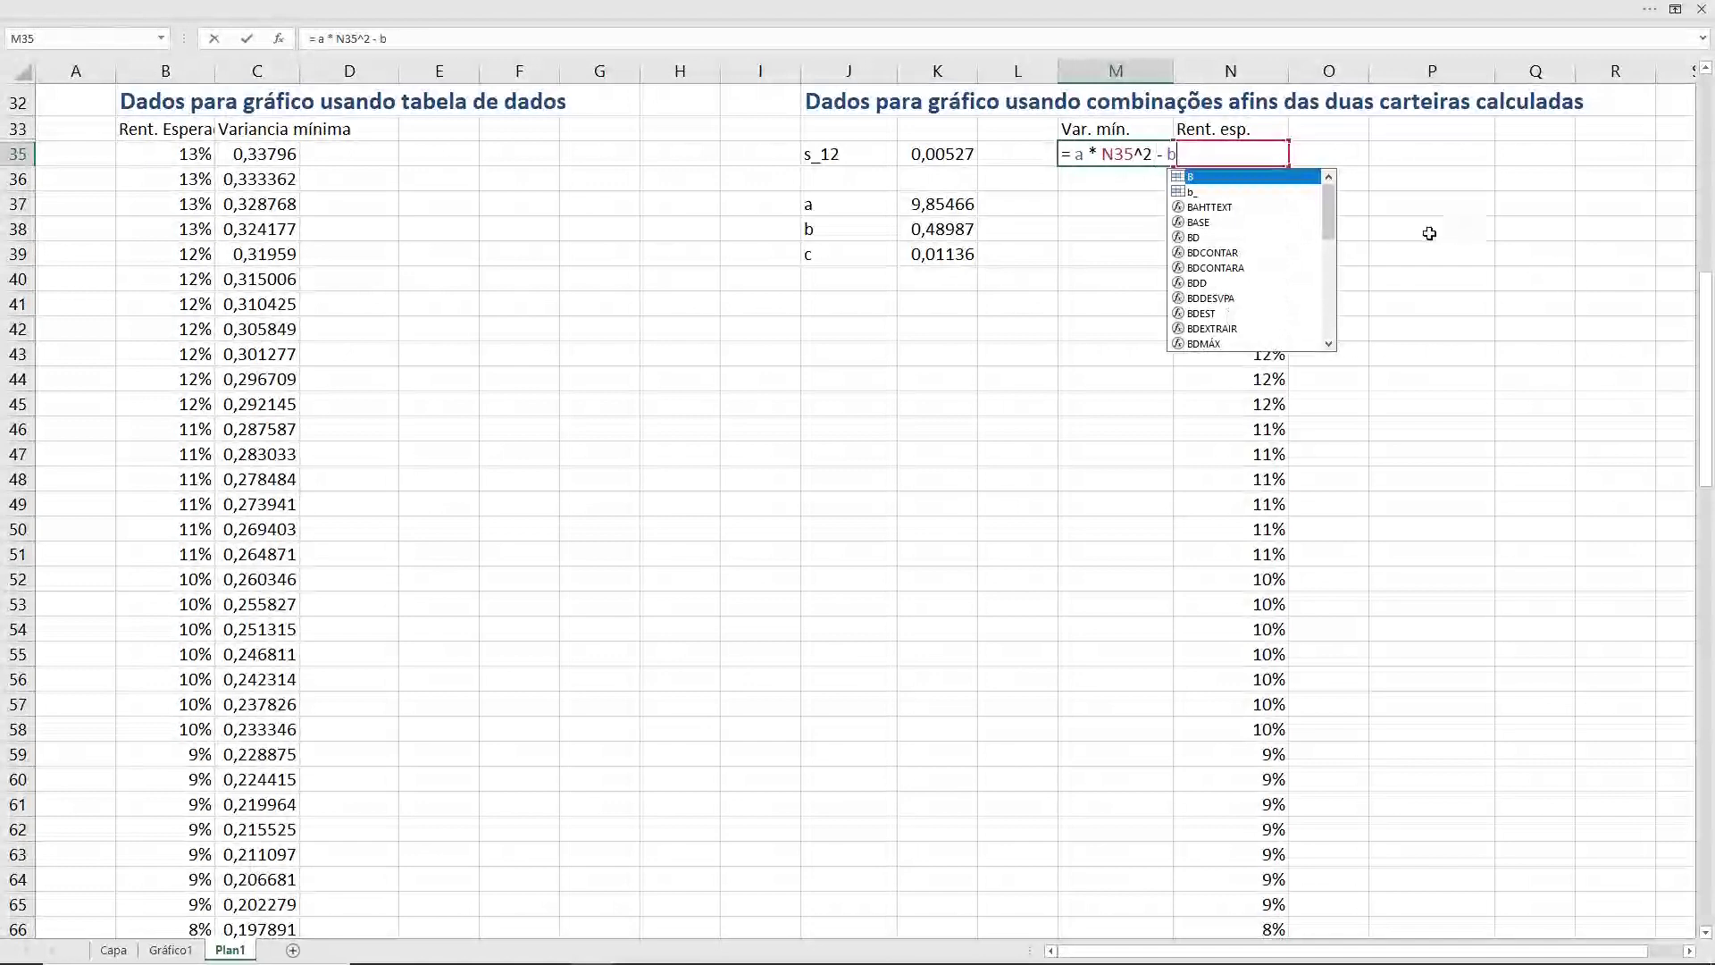
pyautogui.click(1078, 156)
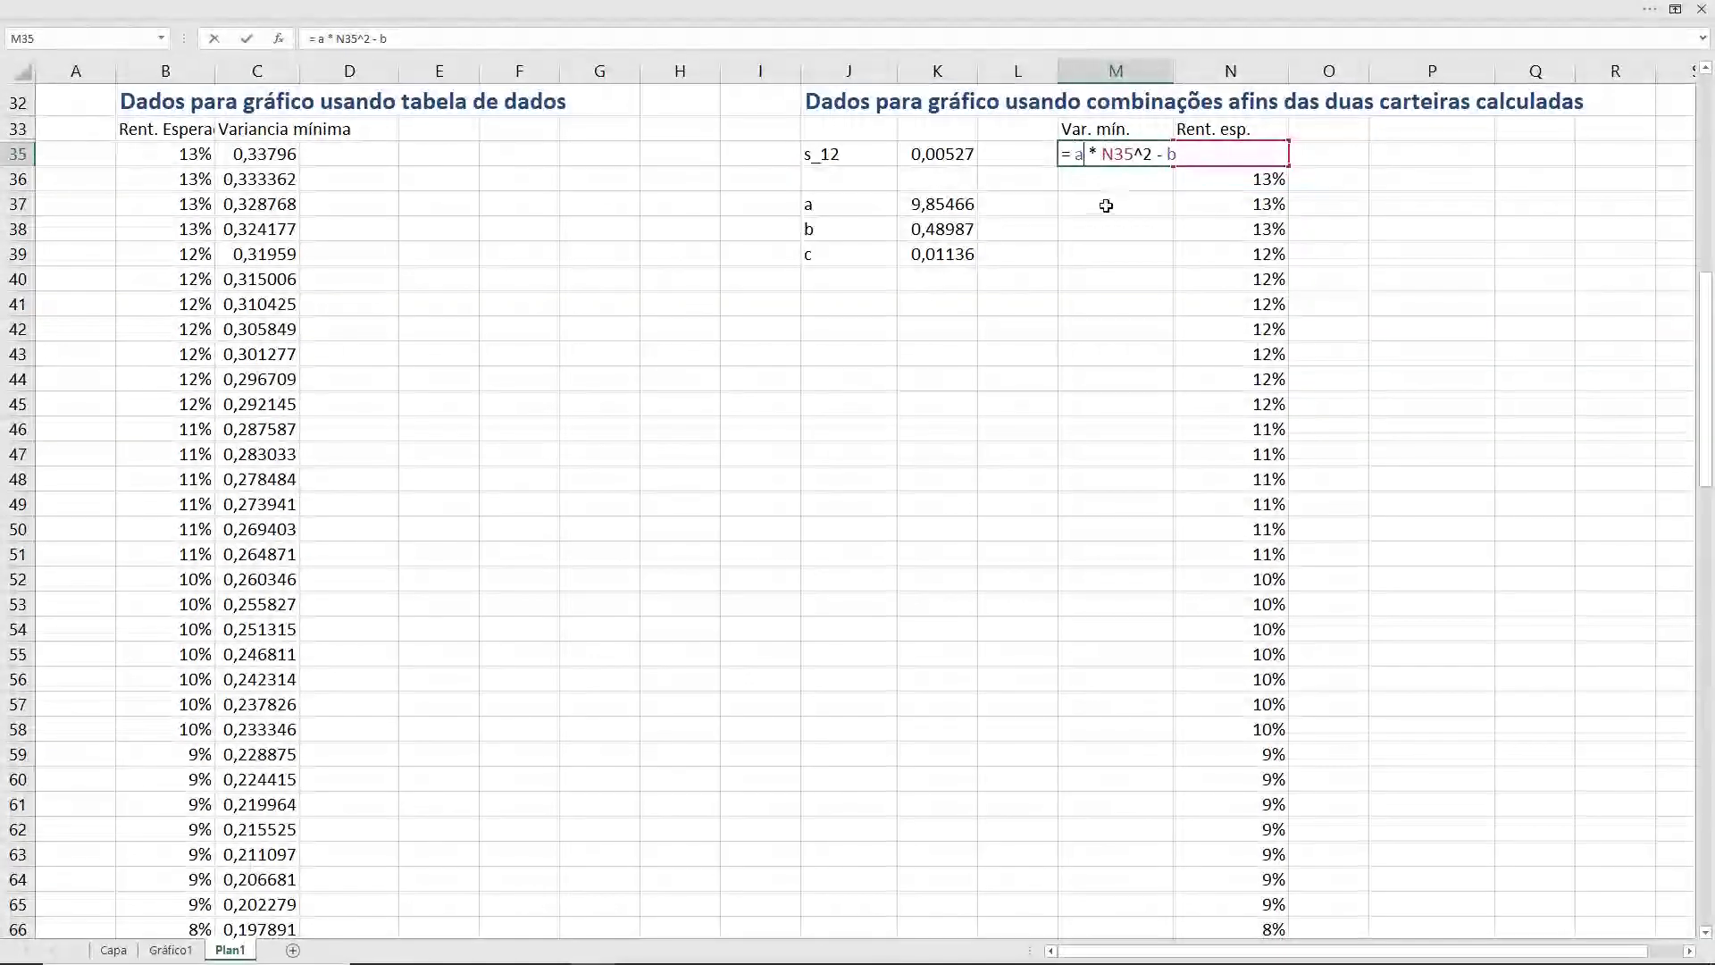
pyautogui.write('_')
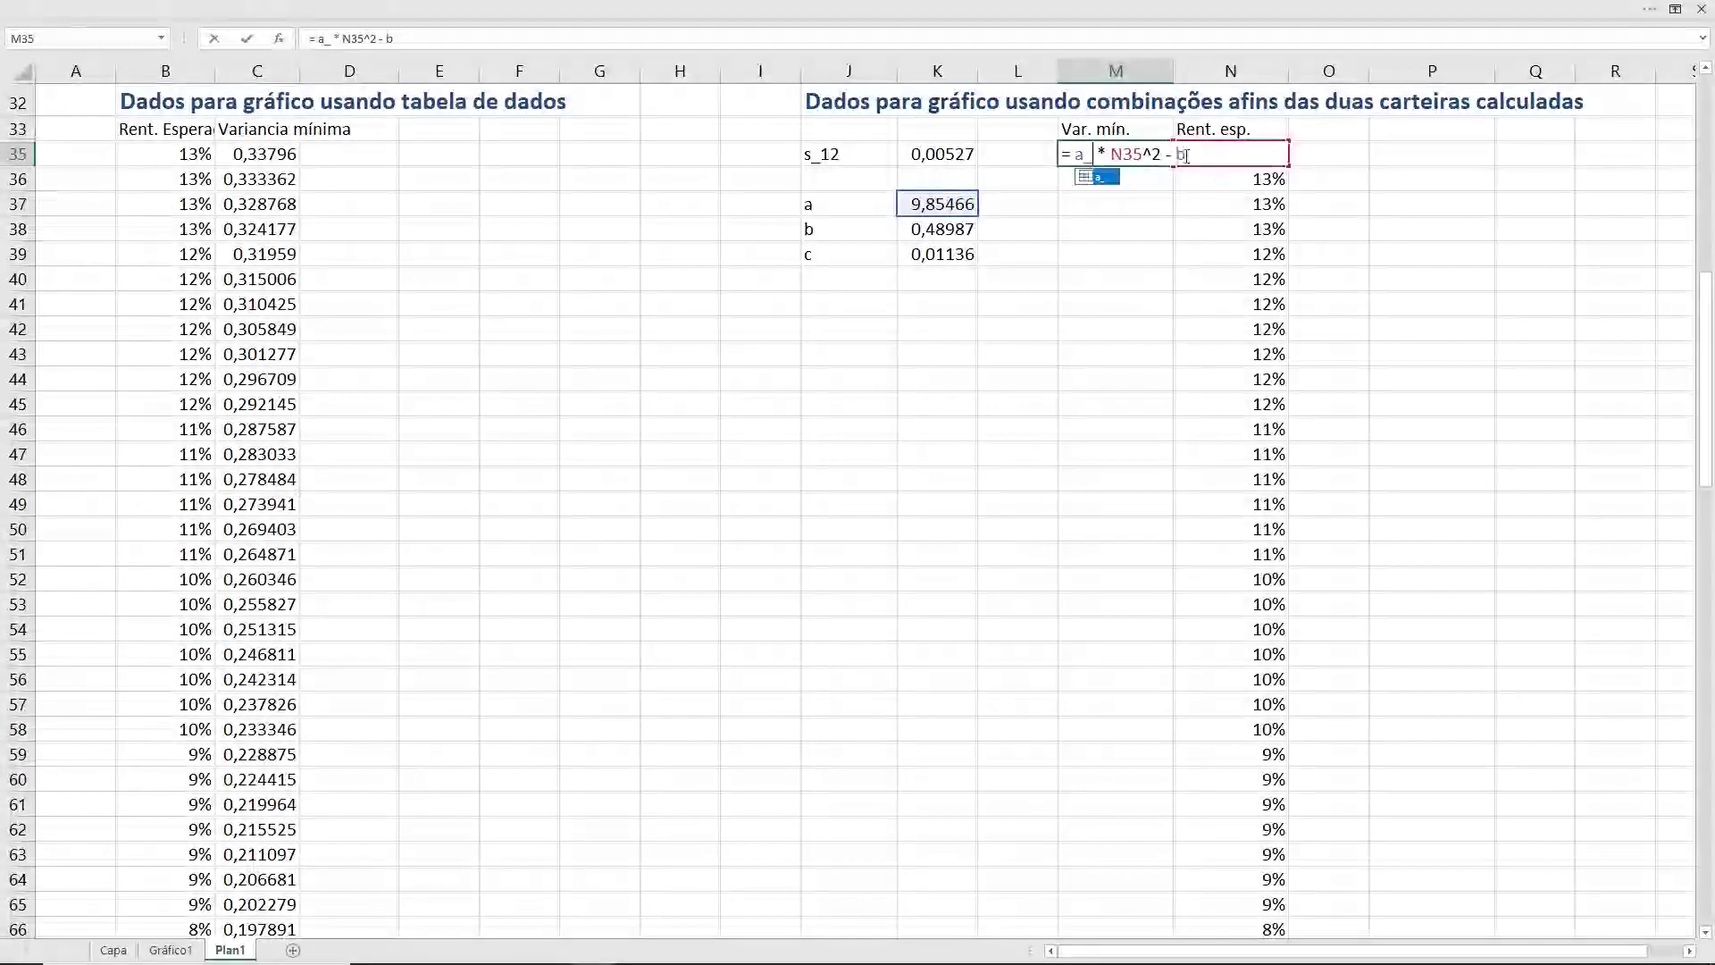
pyautogui.click(1191, 158)
pyautogui.write('_ *')
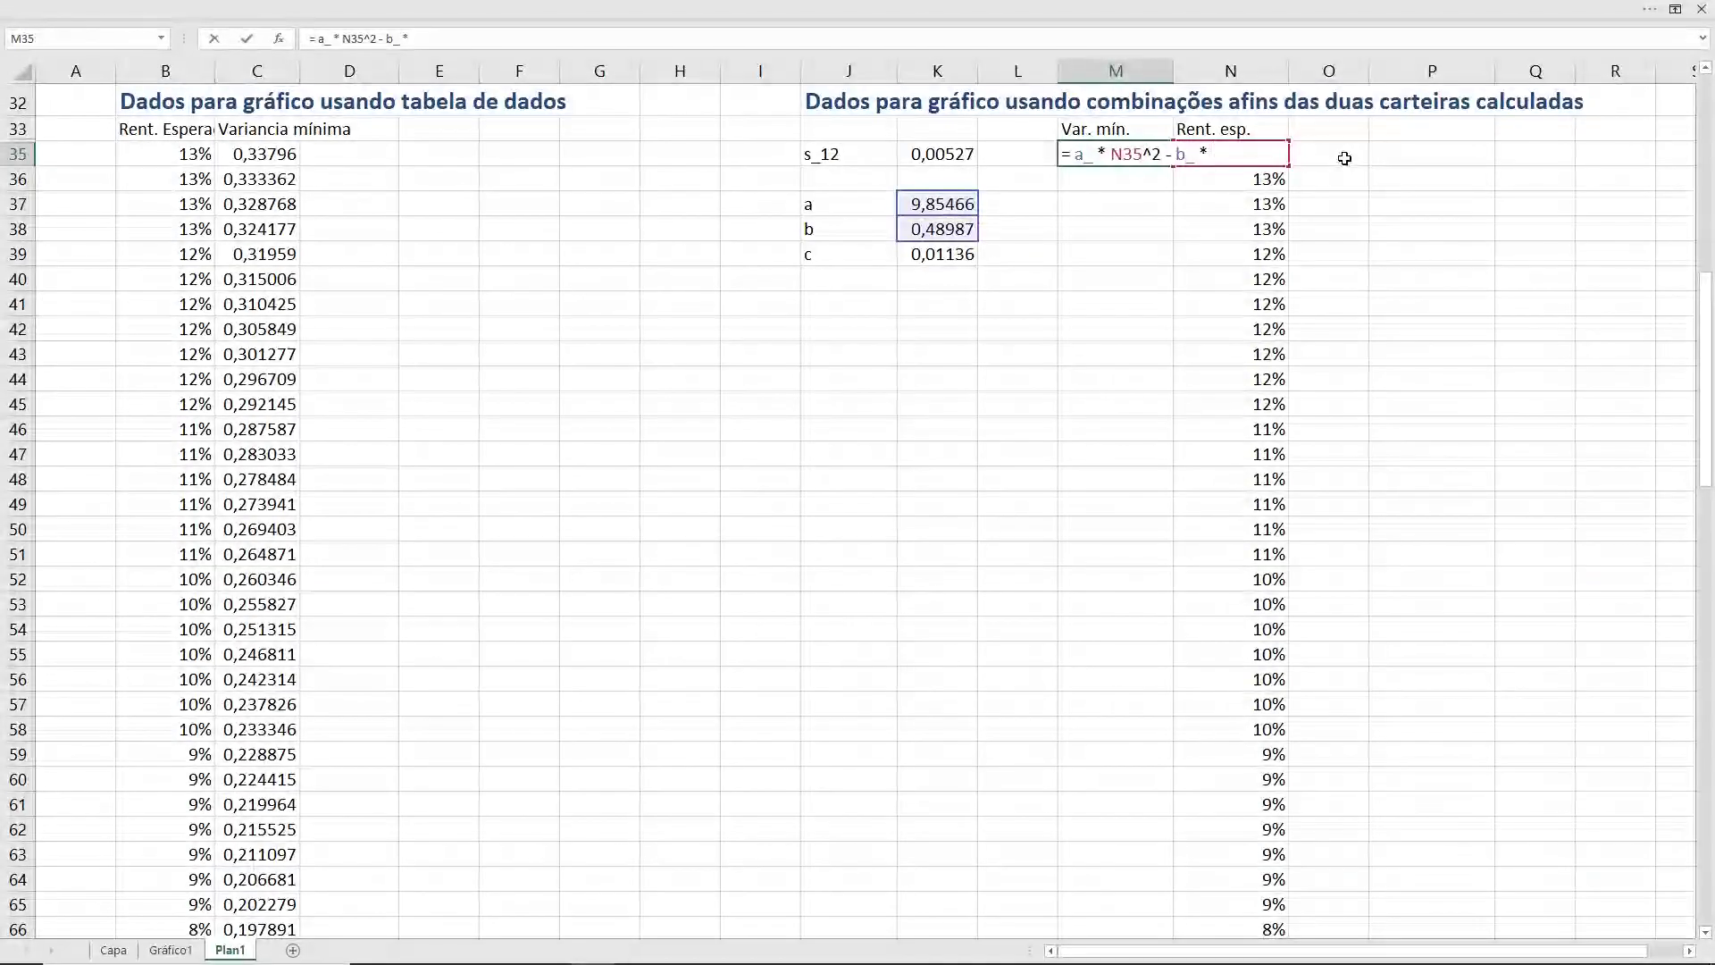
pyautogui.press('Right')
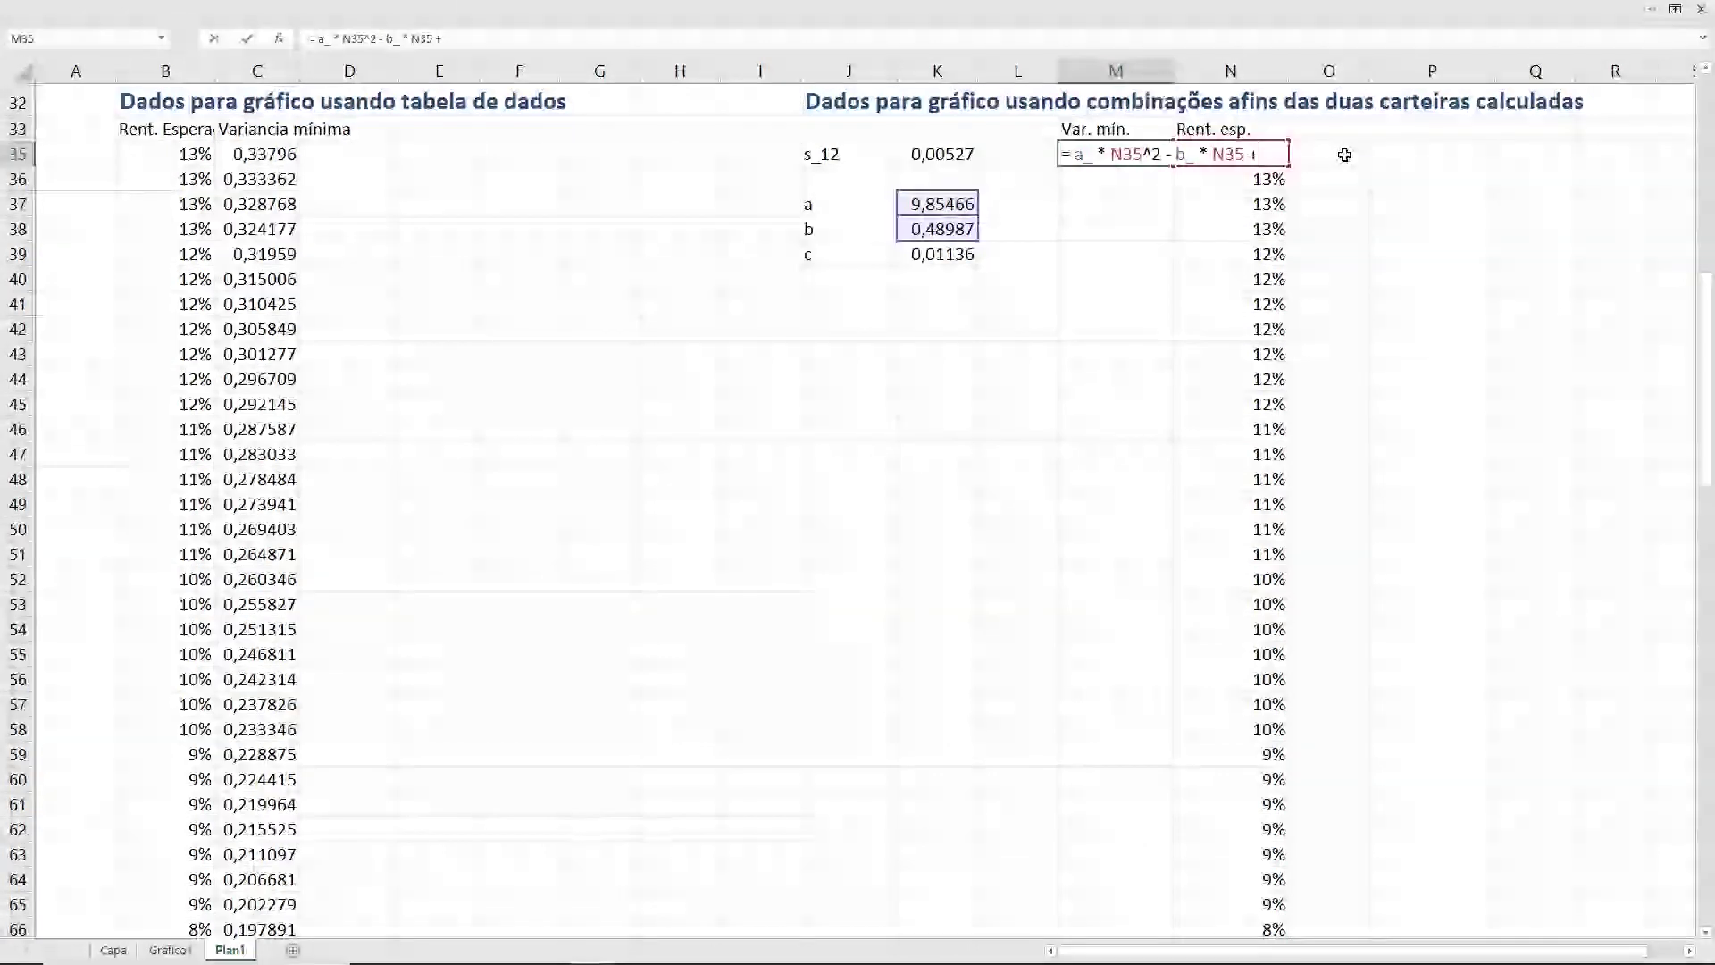
pyautogui.write(' c')
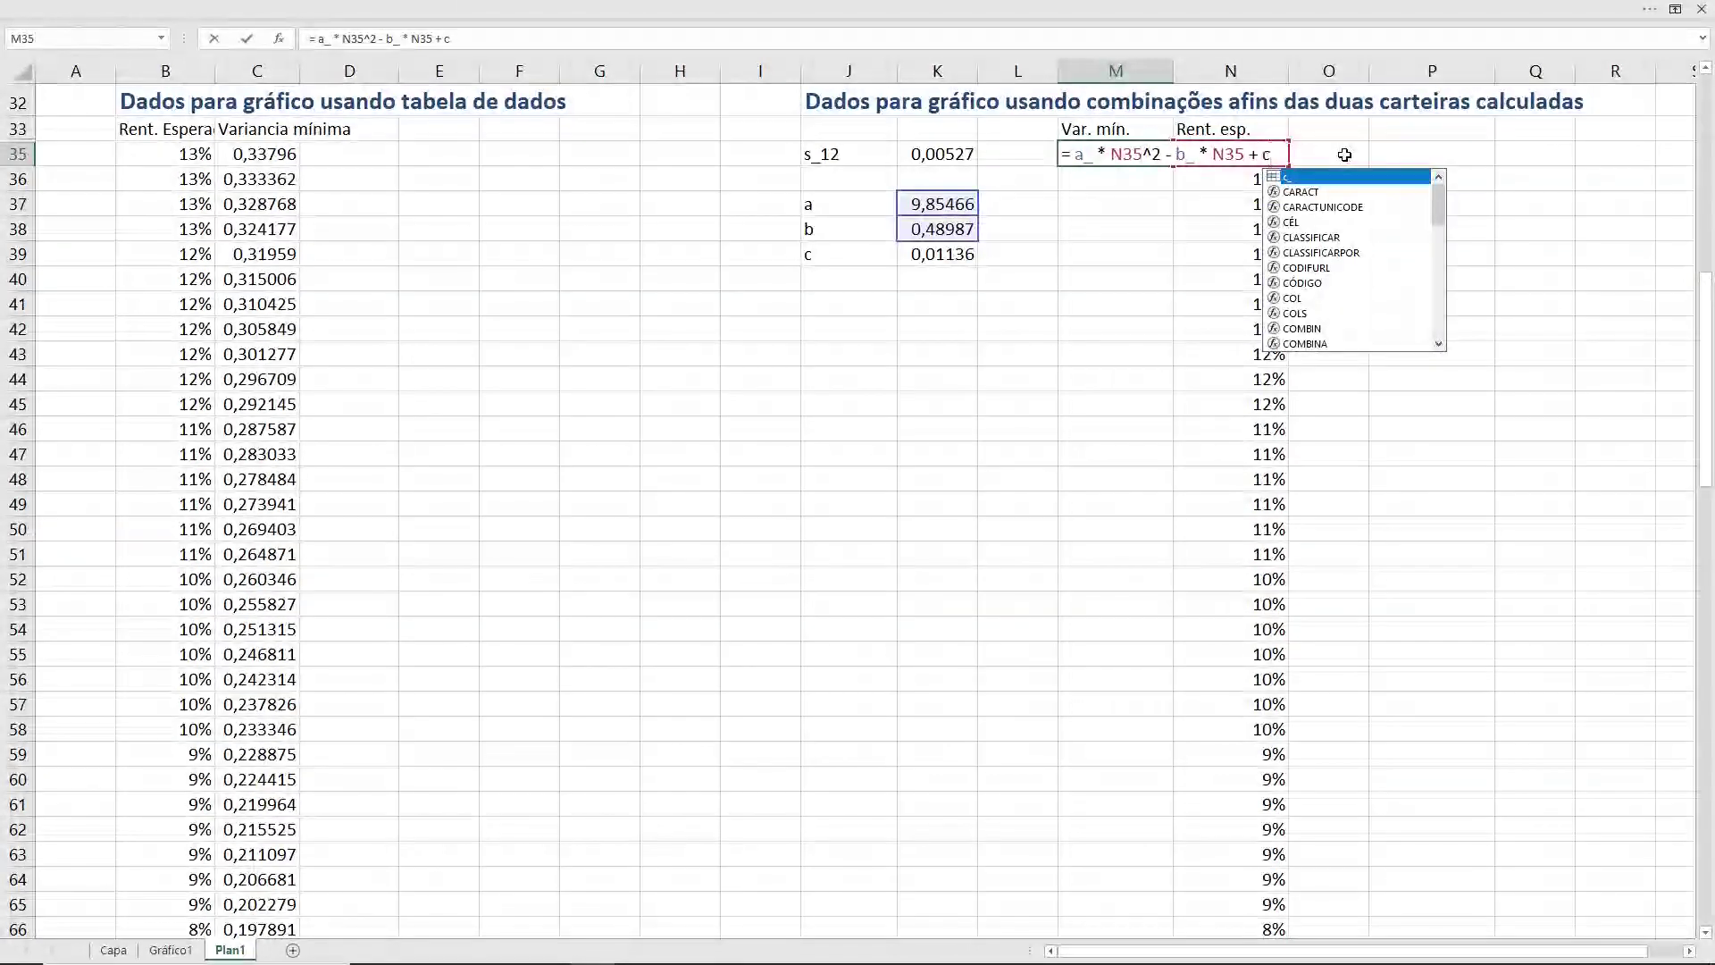
pyautogui.write('_')
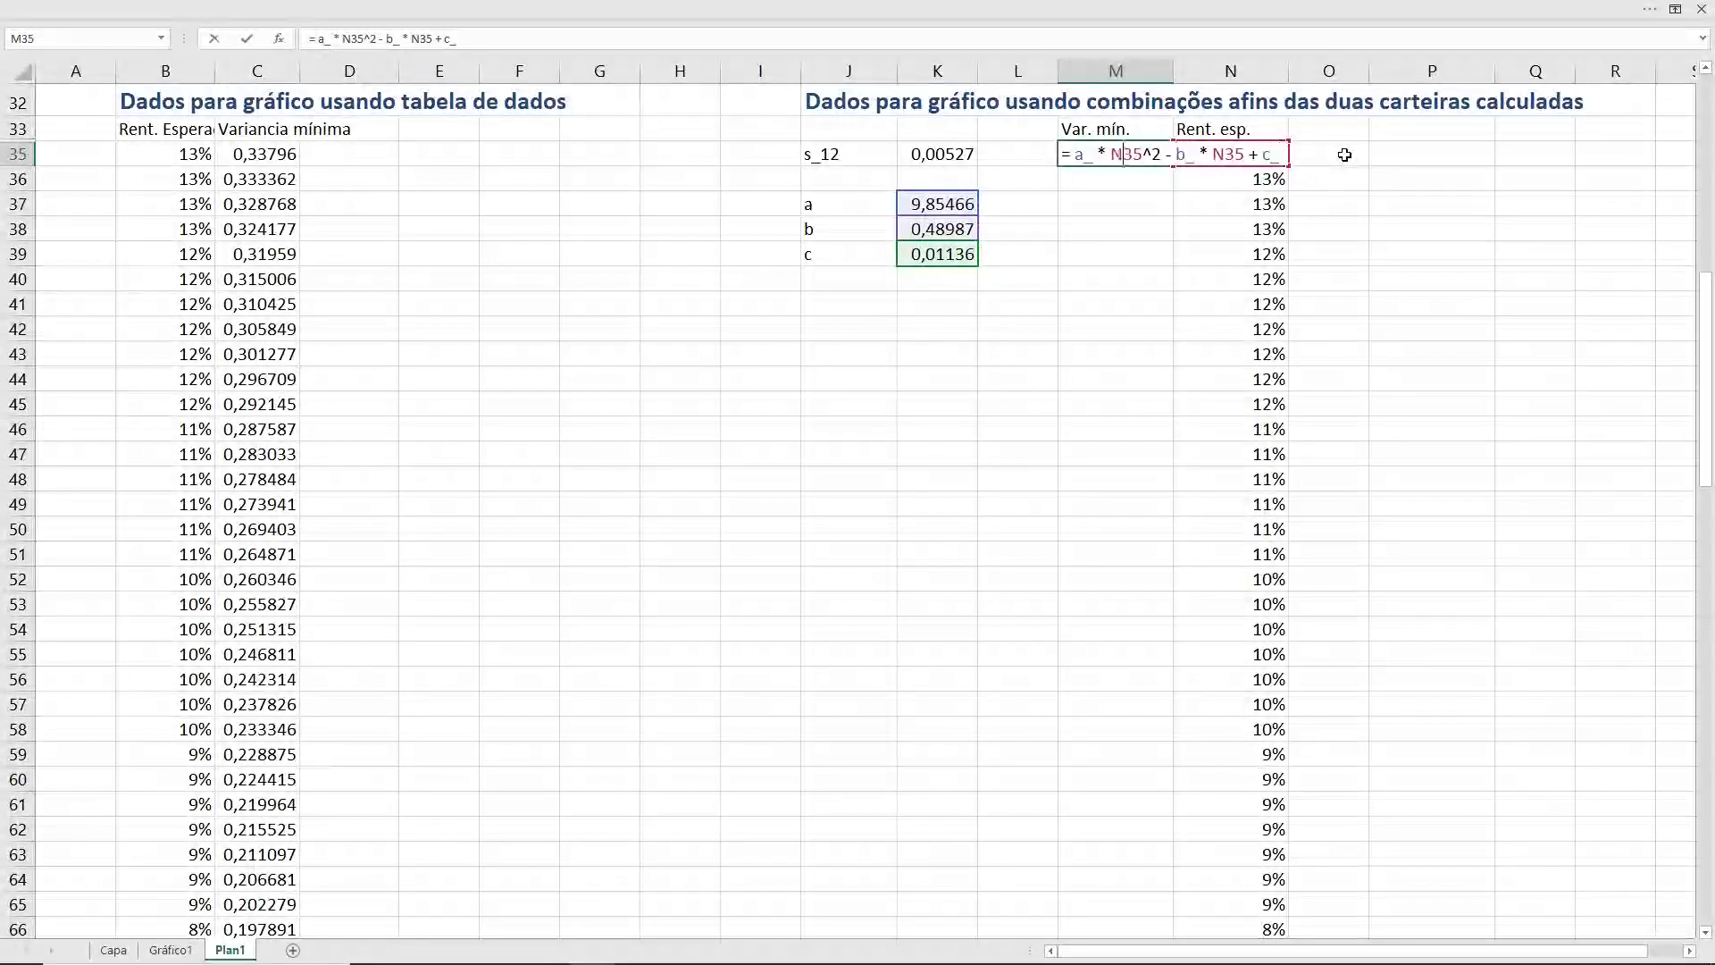
pyautogui.write(' r')
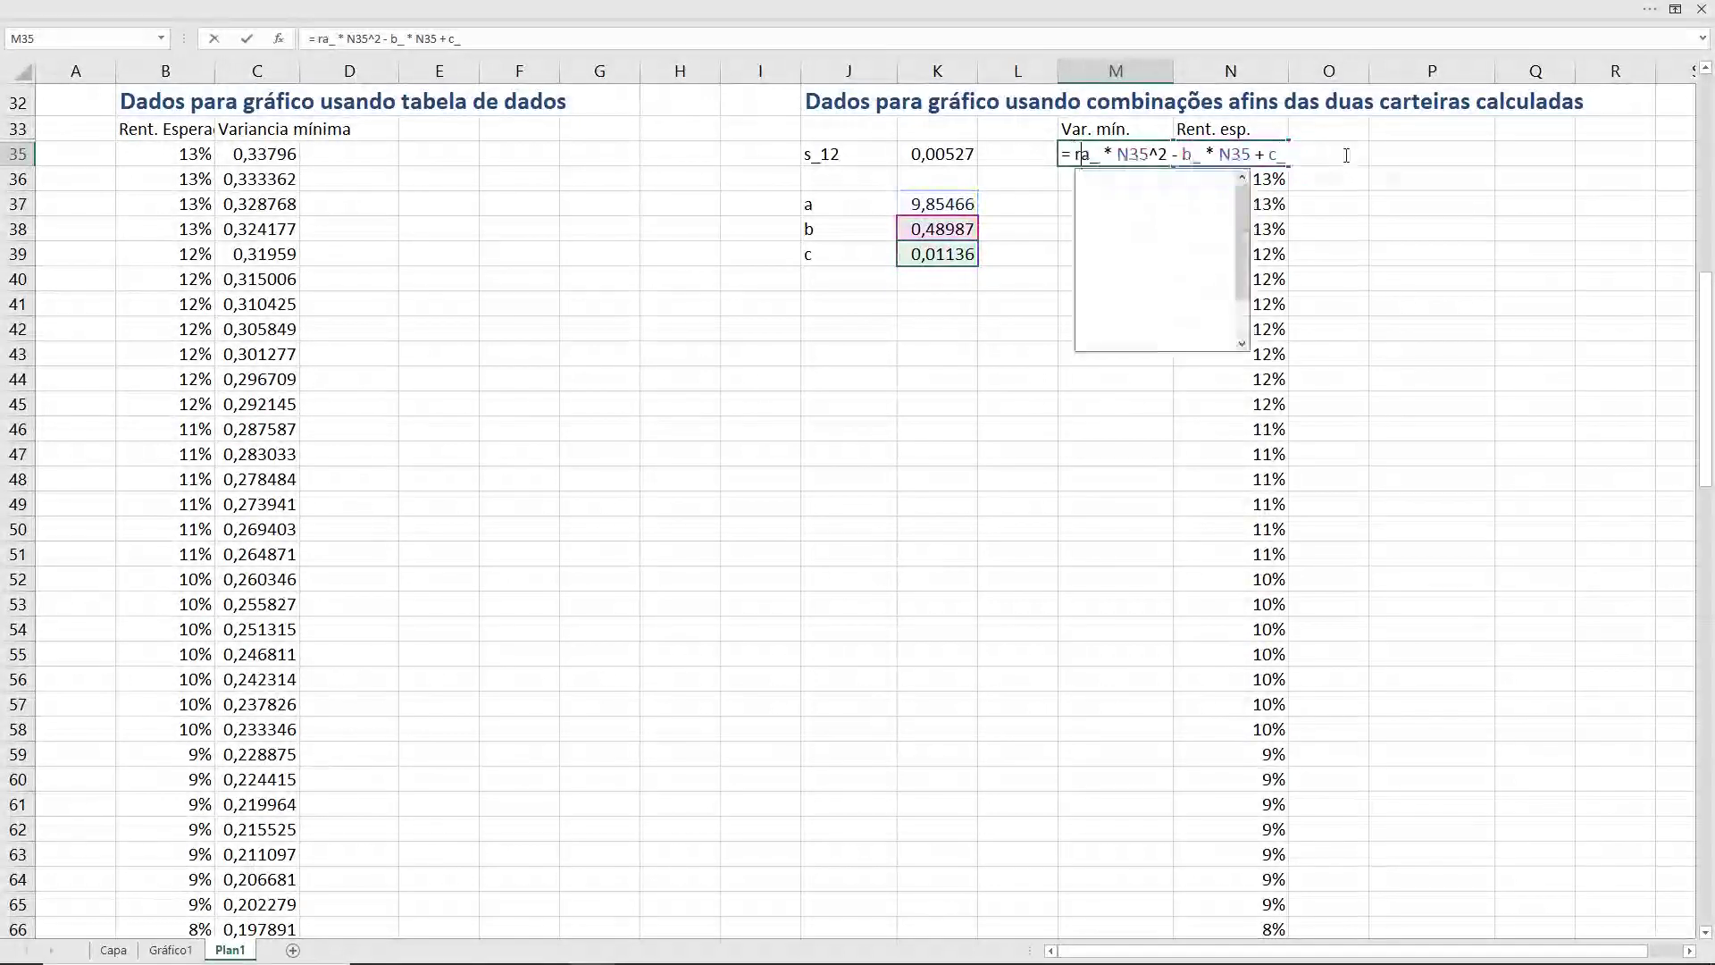
pyautogui.write('aiz(')
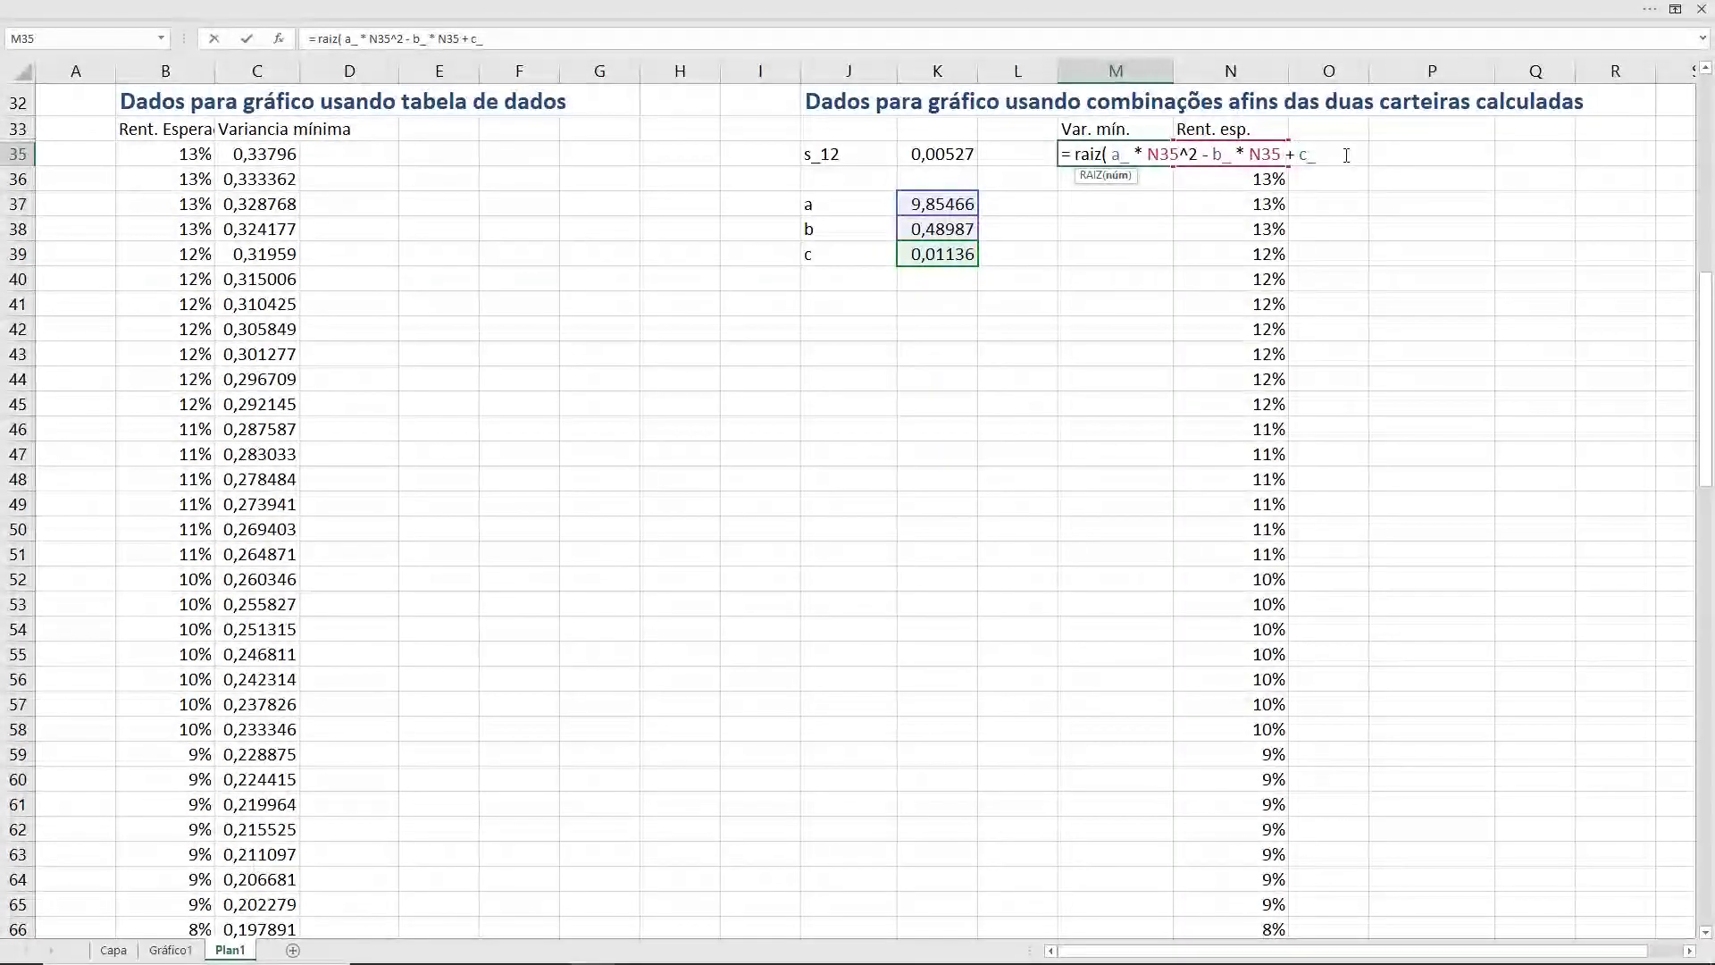
pyautogui.write(' )')
pyautogui.hotkey('ctrl', 'Return')
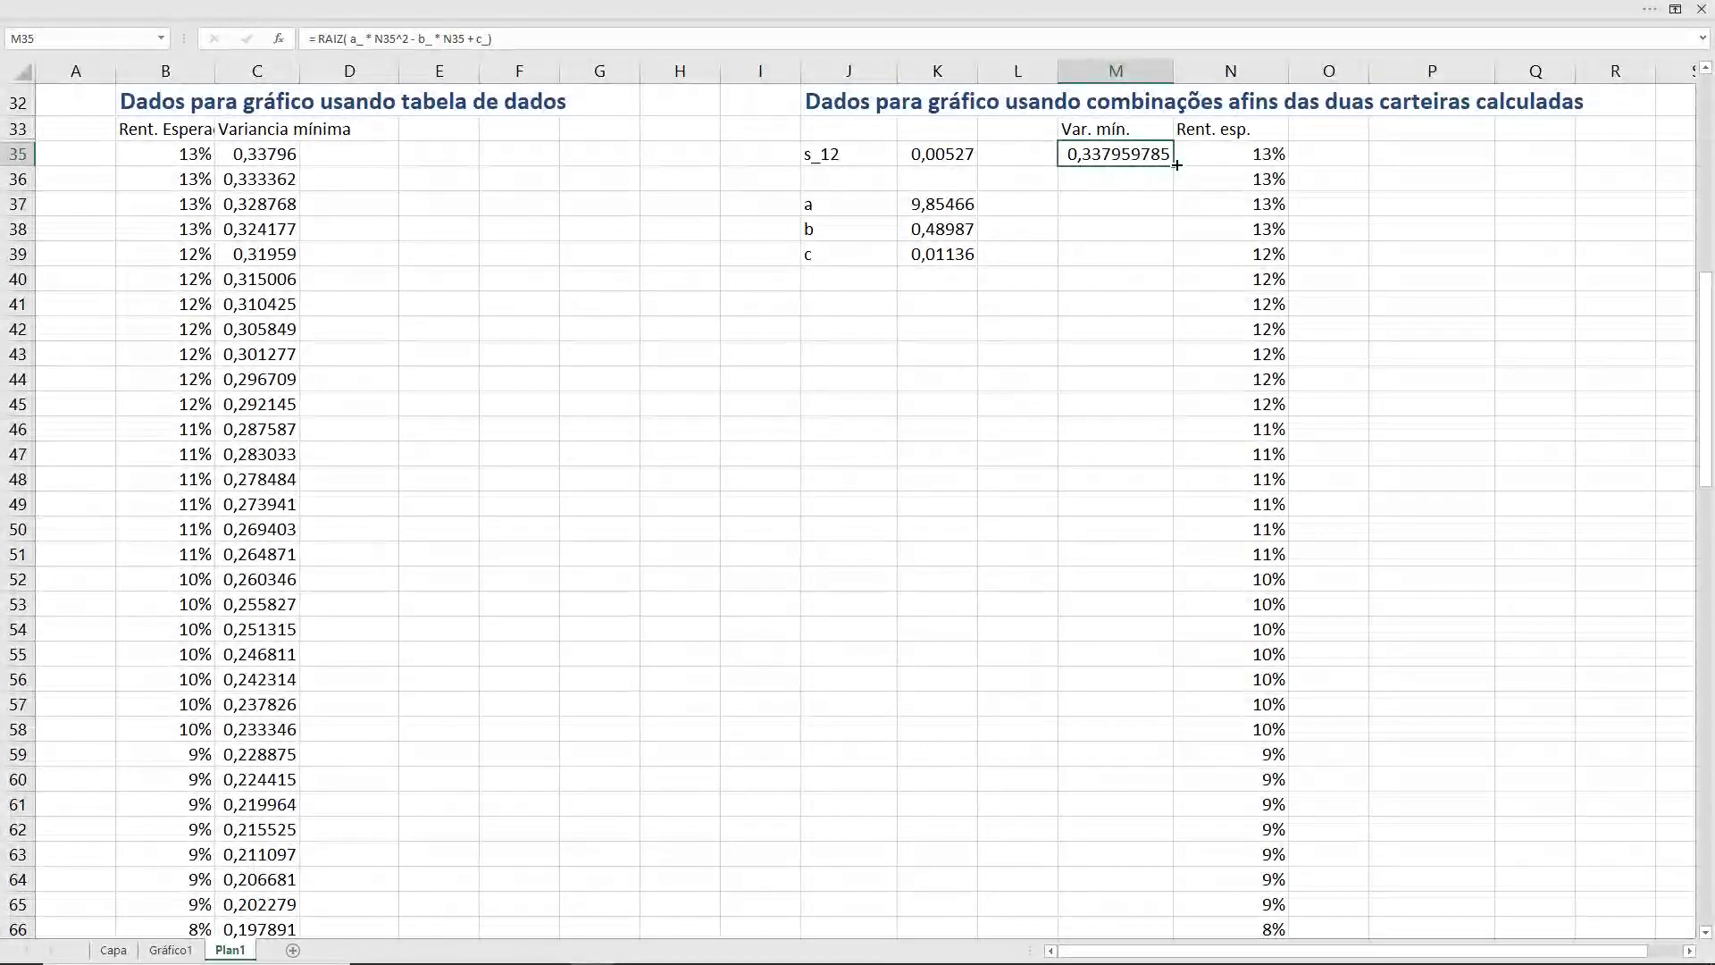
# - Fill the M35 formula down column M to row 66, then select the Var. mín. and Rent. esp. headers
pyautogui.doubleClick(1177, 165)
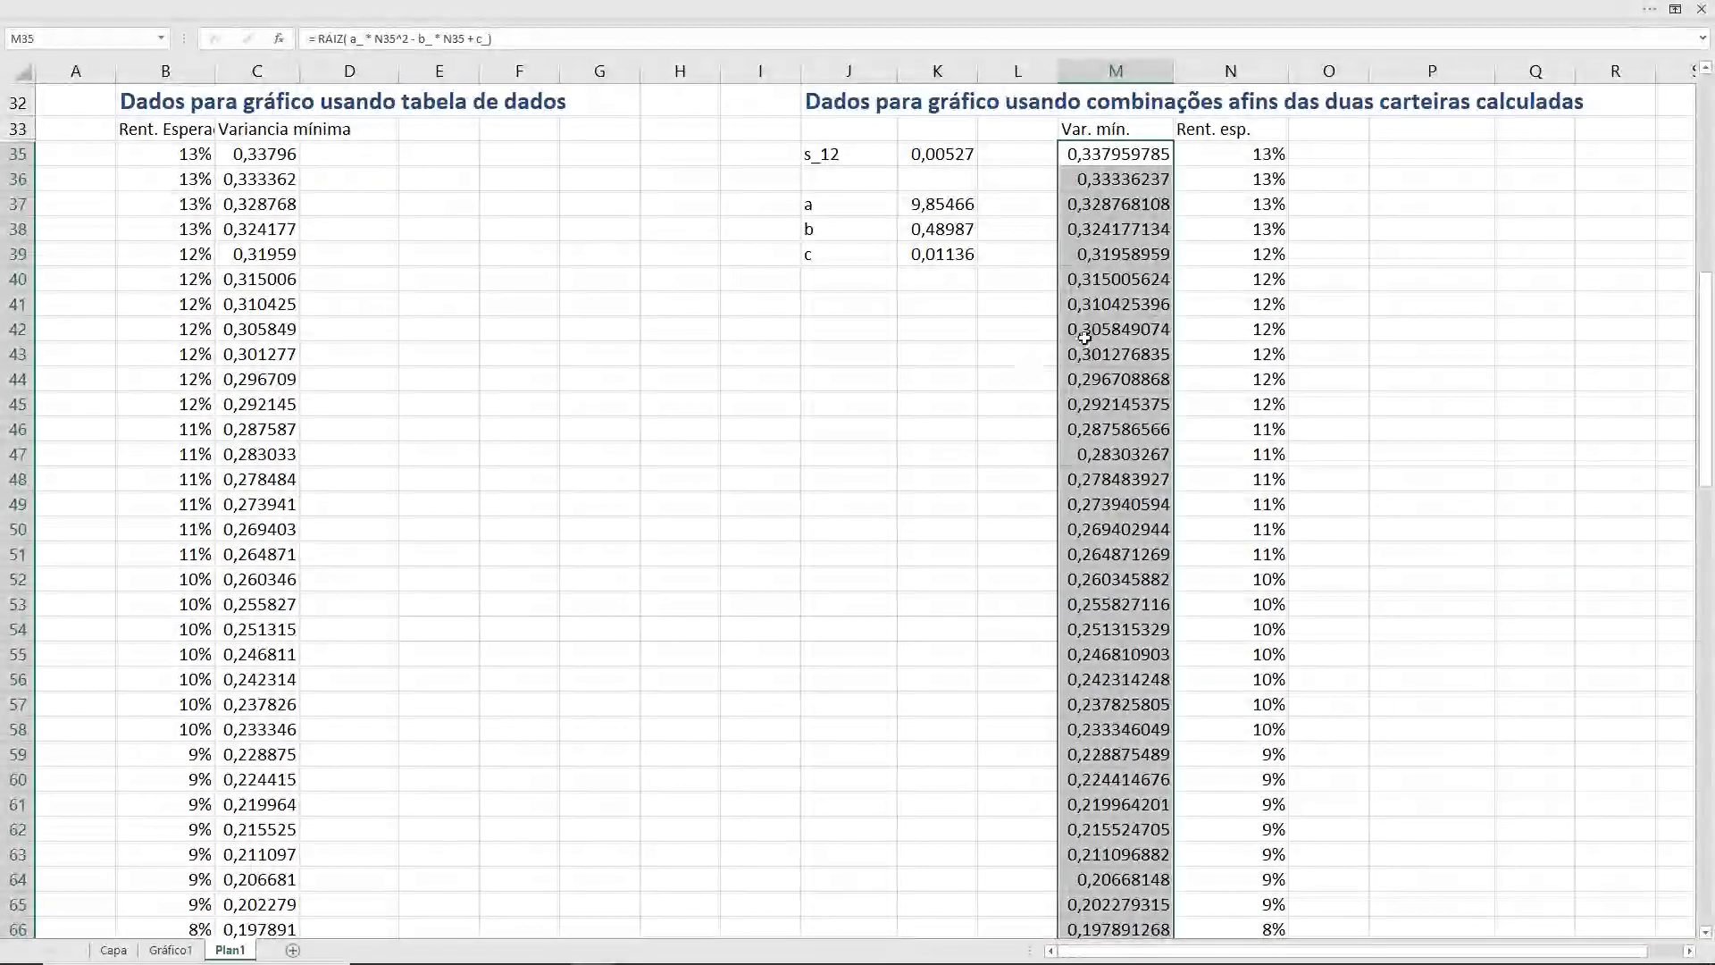
pyautogui.moveTo(1072, 131); pyautogui.dragTo(1205, 132)
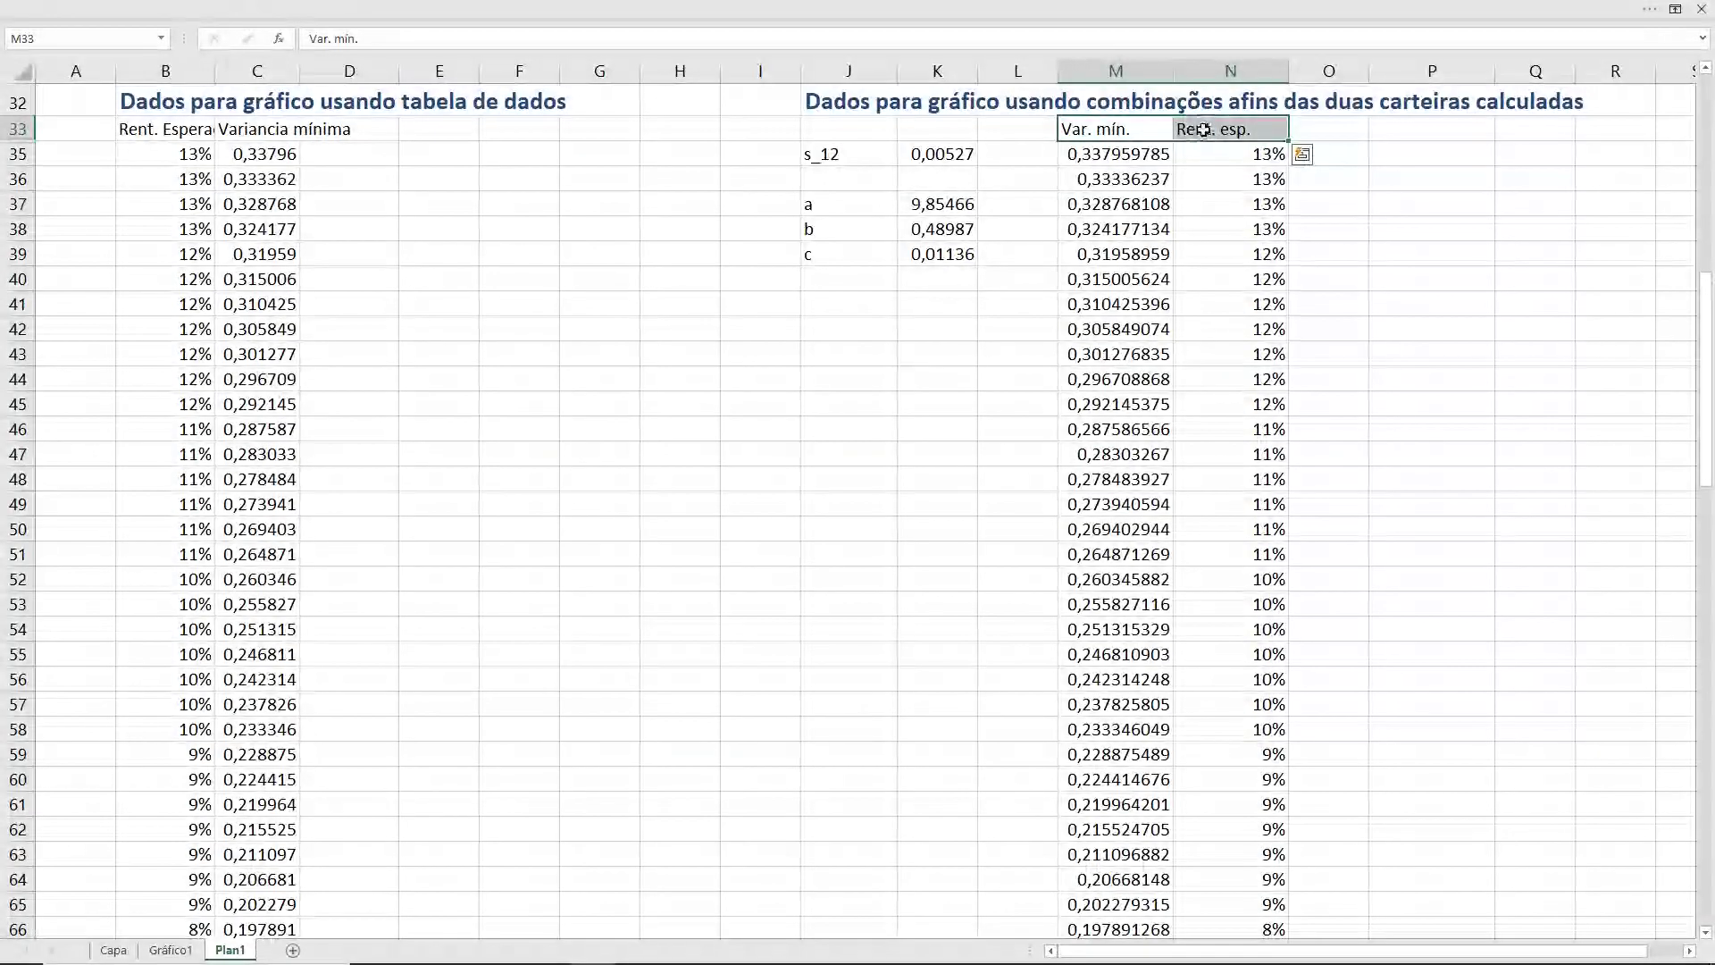
# - Bold the Var. mín./Rent. esp. and Rent. Esperada/Variancia mínima headers, reselecting M33:N33
pyautogui.hotkey('ctrl', 'n')
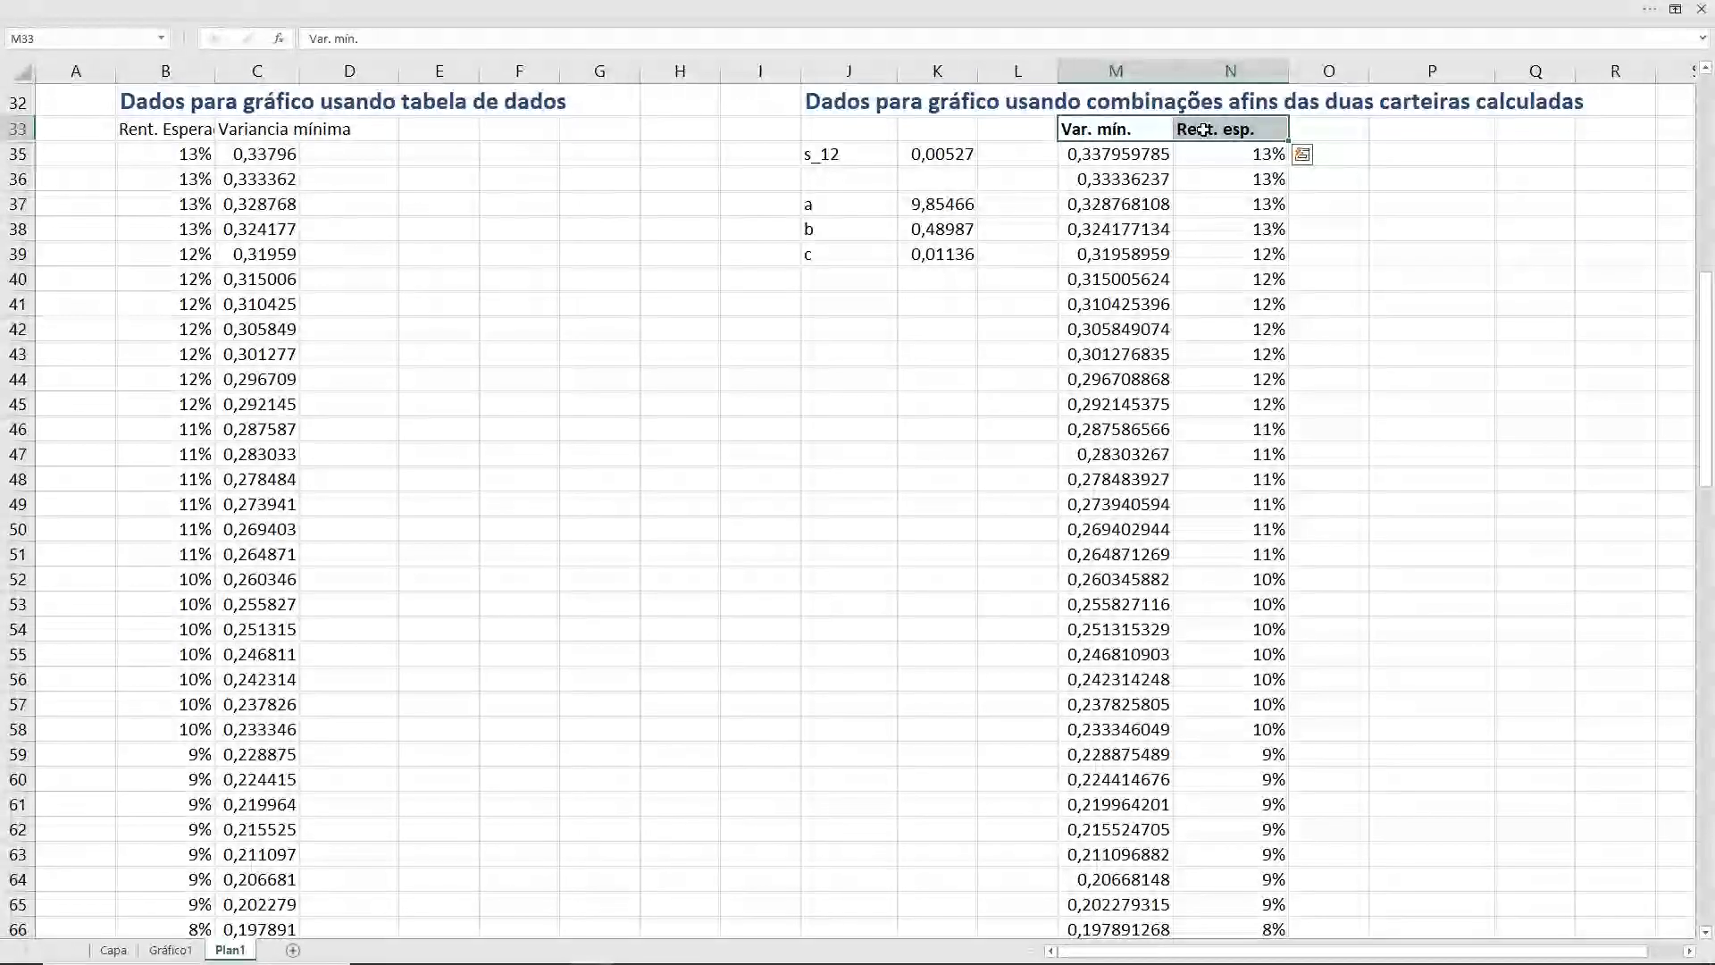
pyautogui.press('Left')
pyautogui.press('Left')
pyautogui.press('Left')
pyautogui.press('Left')
pyautogui.press('Left')
pyautogui.press('Left')
pyautogui.press('Left')
pyautogui.press('Left')
pyautogui.press('Left')
pyautogui.press('Left')
pyautogui.press('Left')
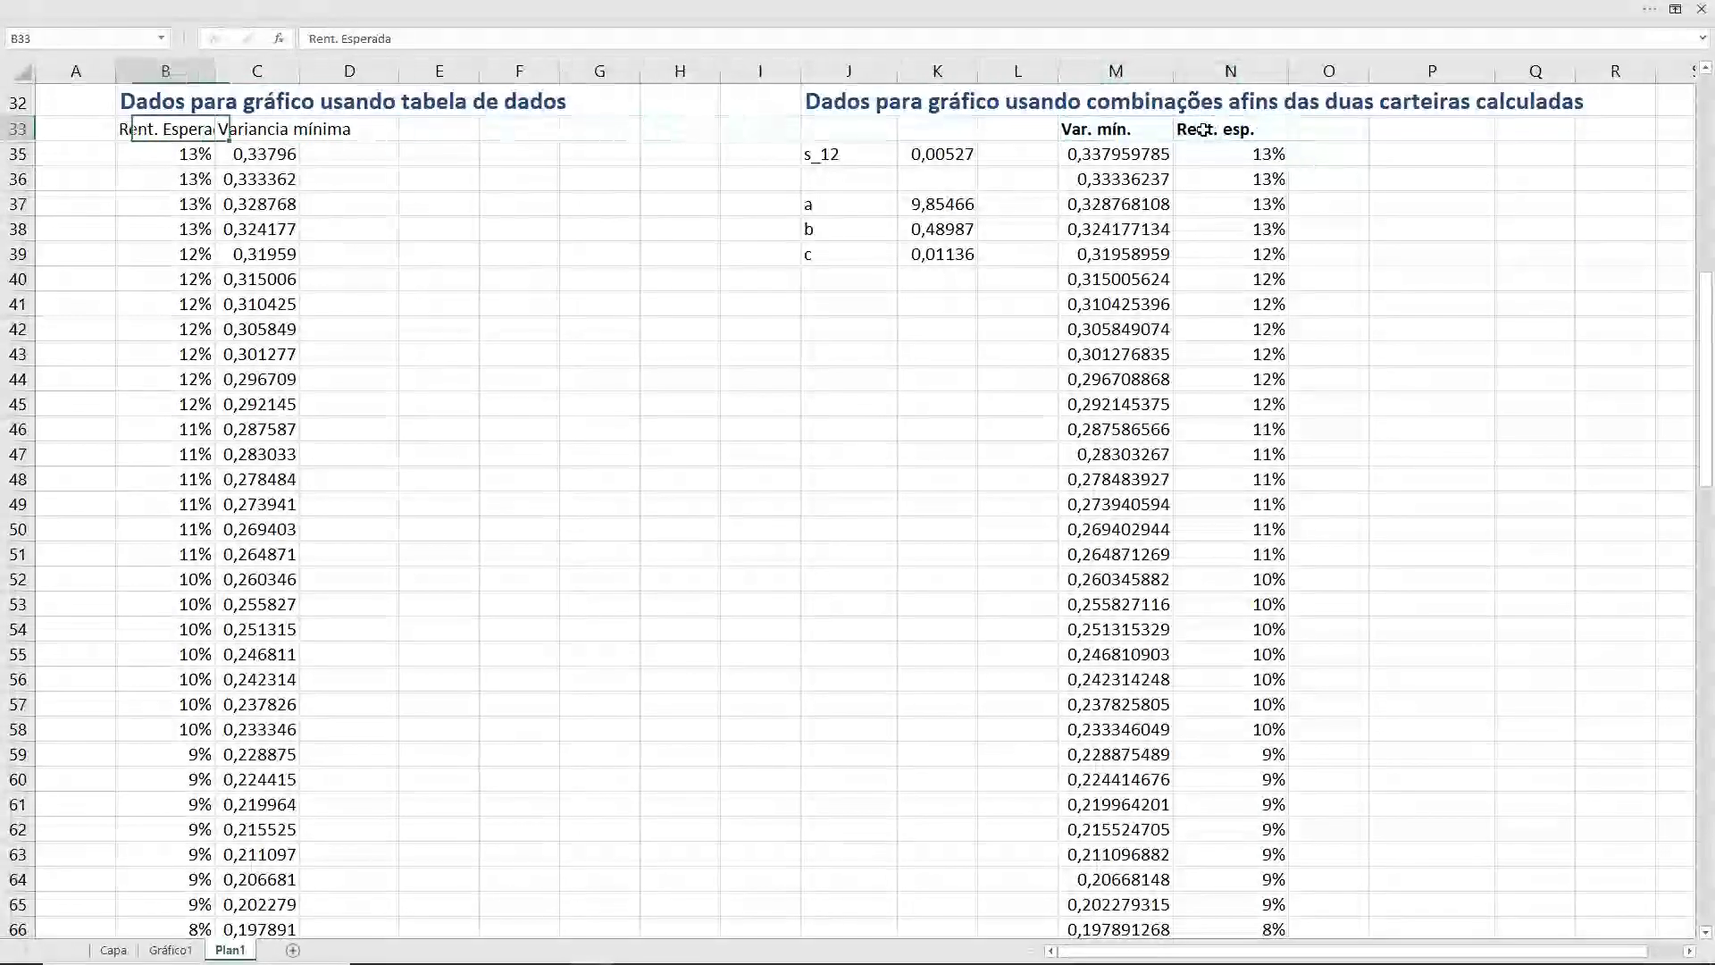
pyautogui.press('Right')
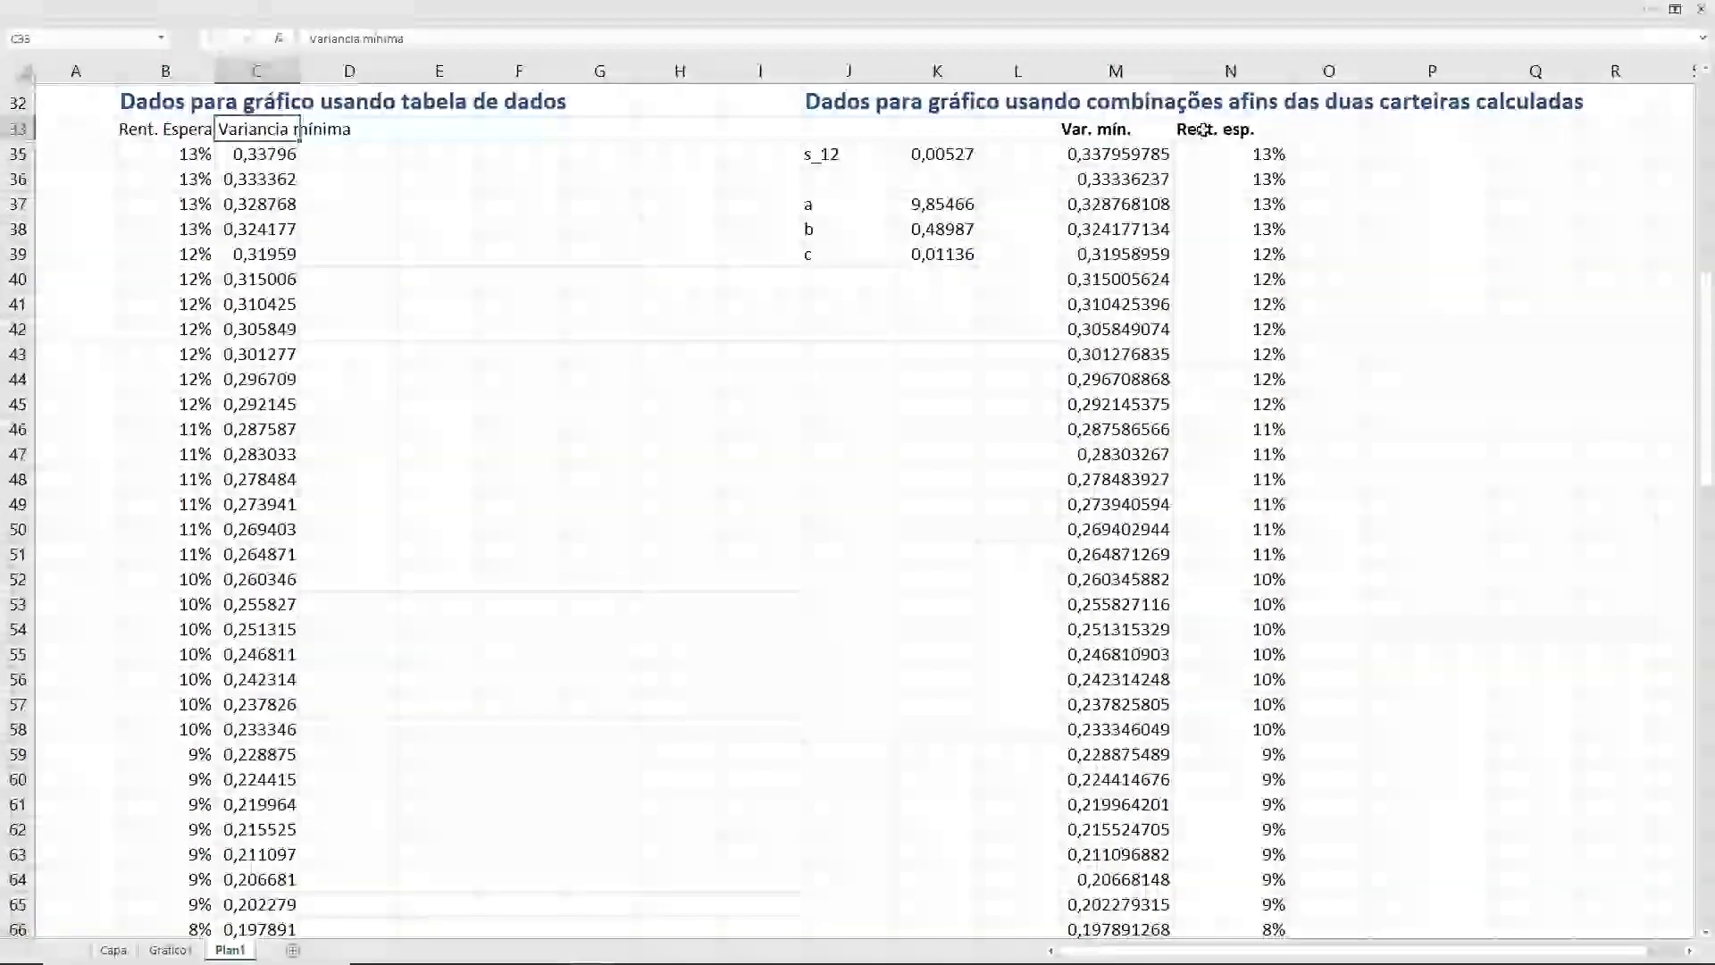
pyautogui.hotkey('shift', 'Left')
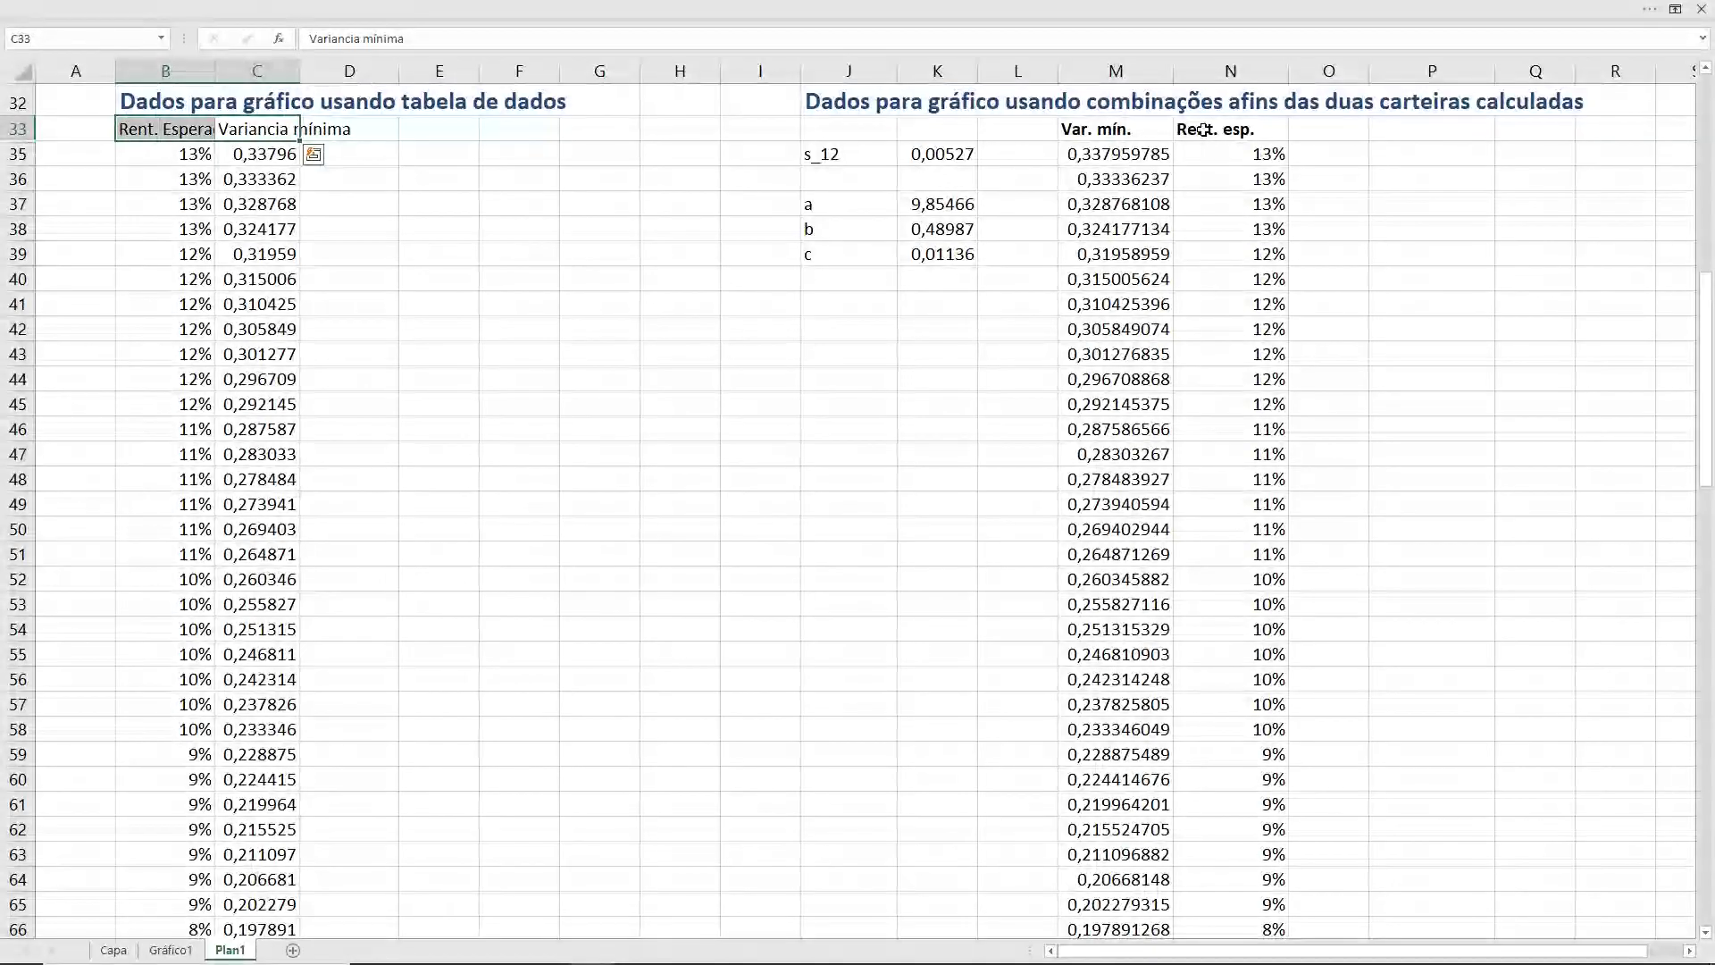
pyautogui.hotkey('ctrl', 'q')
pyautogui.press('Right')
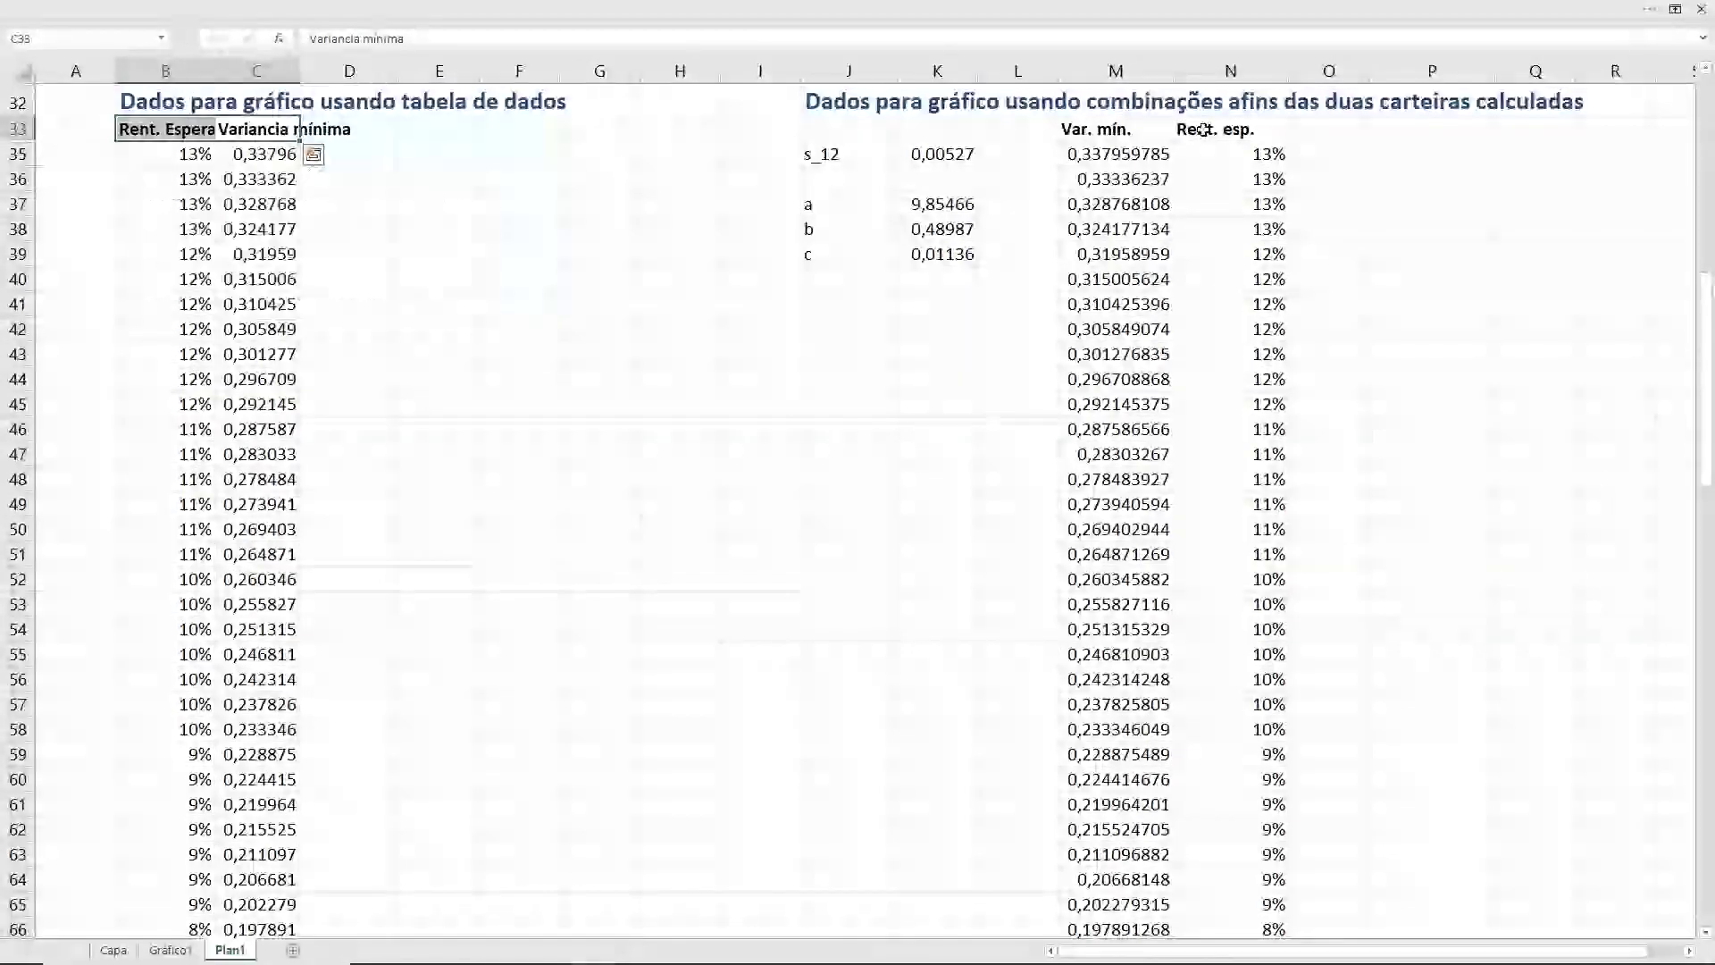
pyautogui.press('Right')
pyautogui.press('Right')
pyautogui.press('Right')
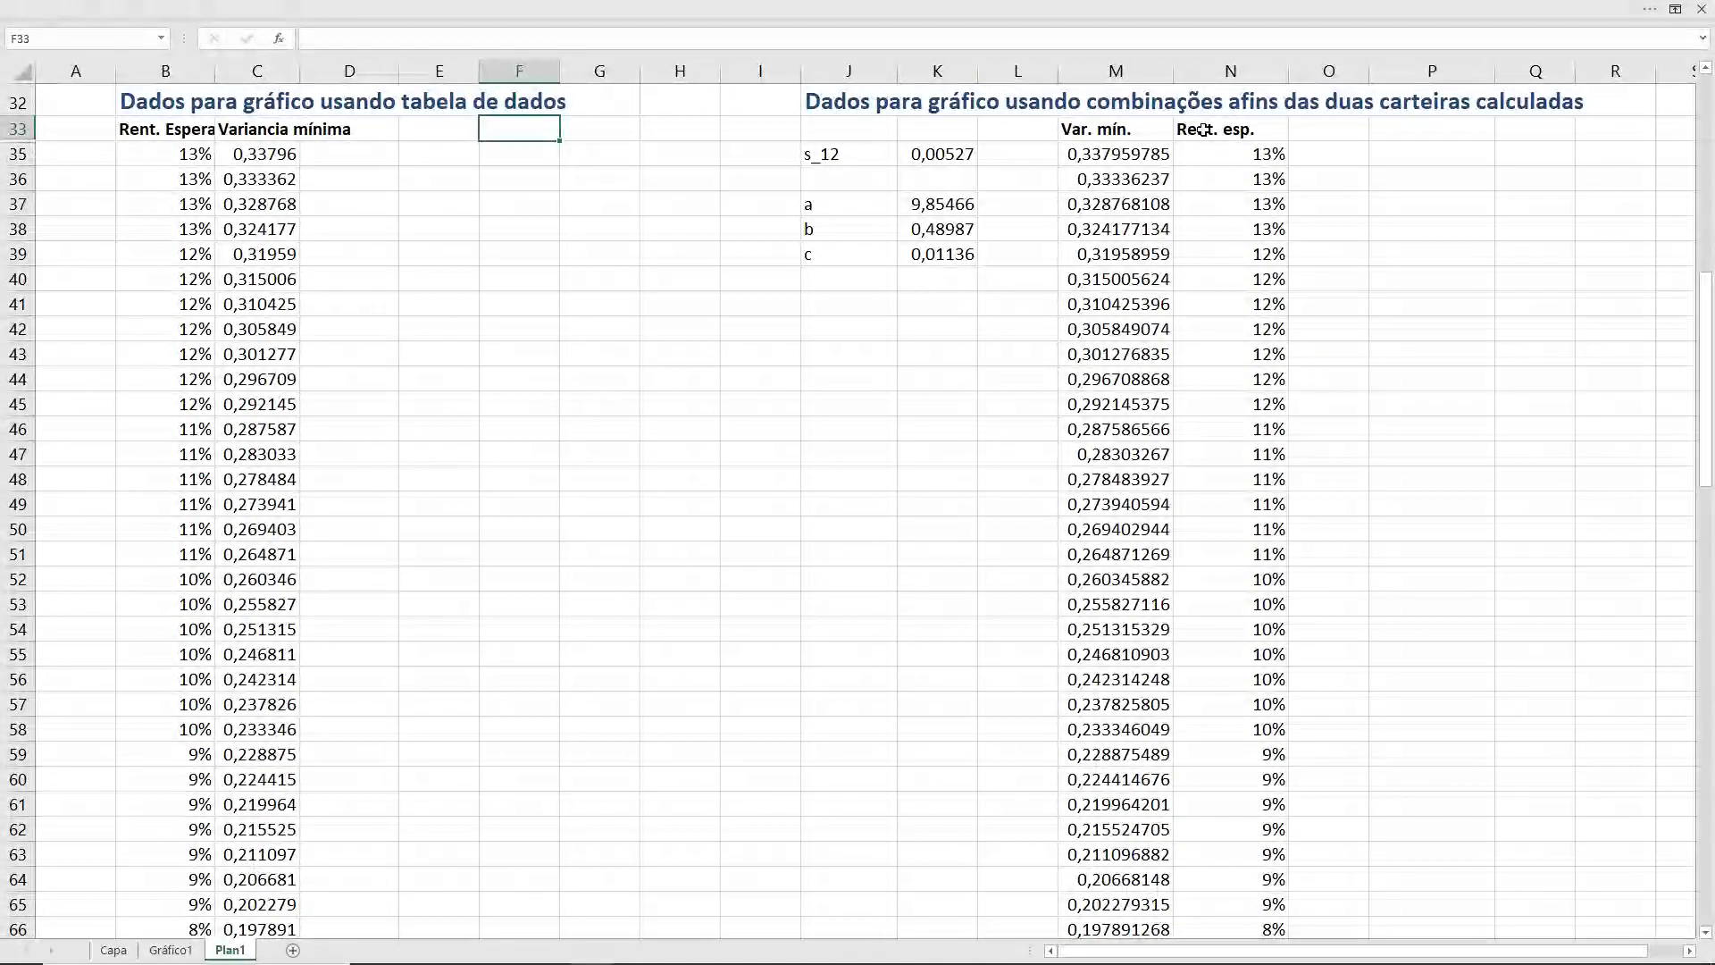
pyautogui.press('Right')
pyautogui.press('Right')
pyautogui.press('Right')
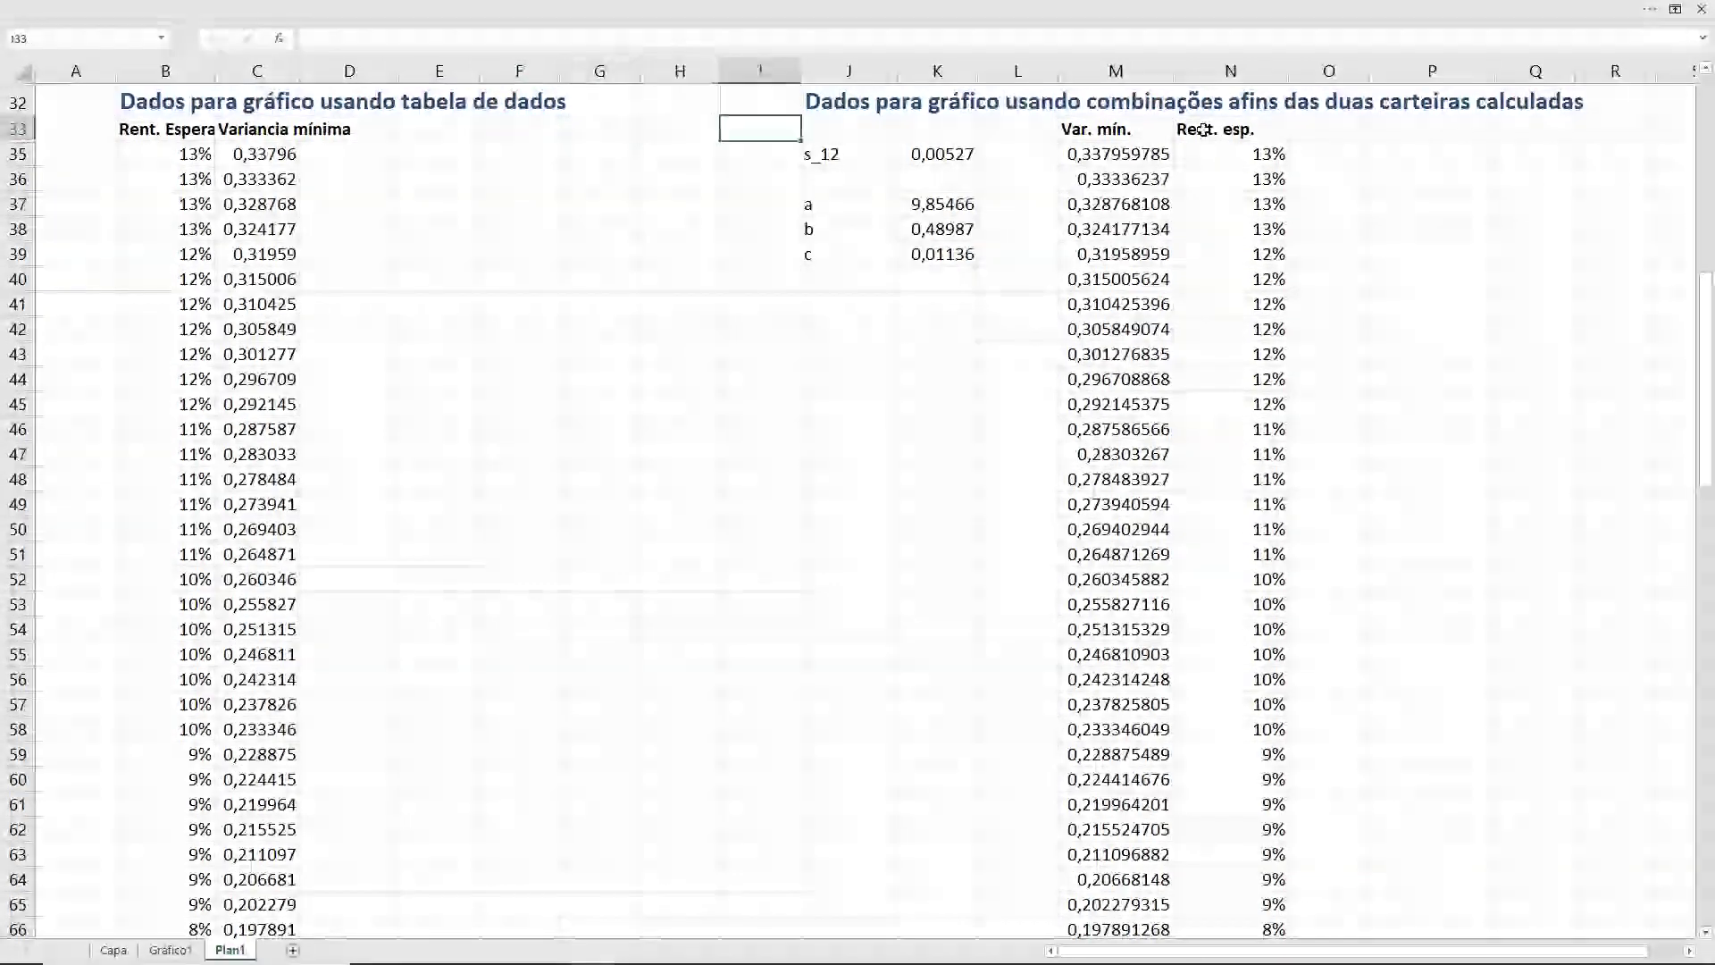
pyautogui.press('Right')
pyautogui.press('Right')
pyautogui.press('Right')
pyautogui.press('Right')
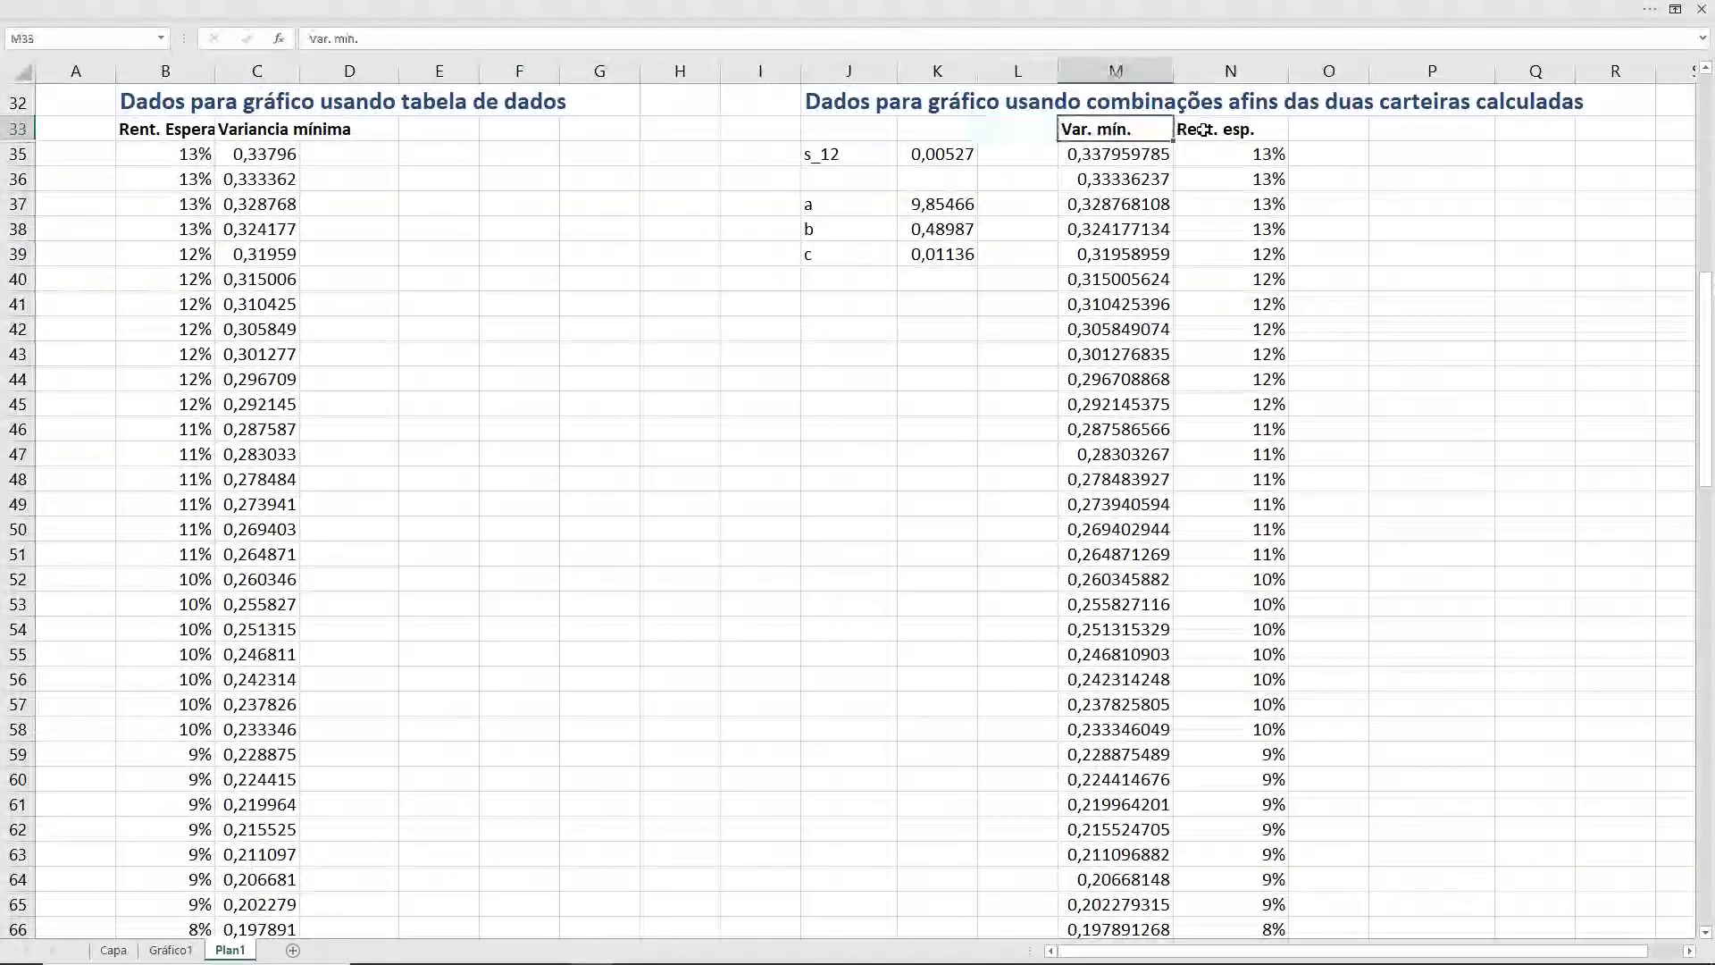
pyautogui.hotkey('shift', 'Right')
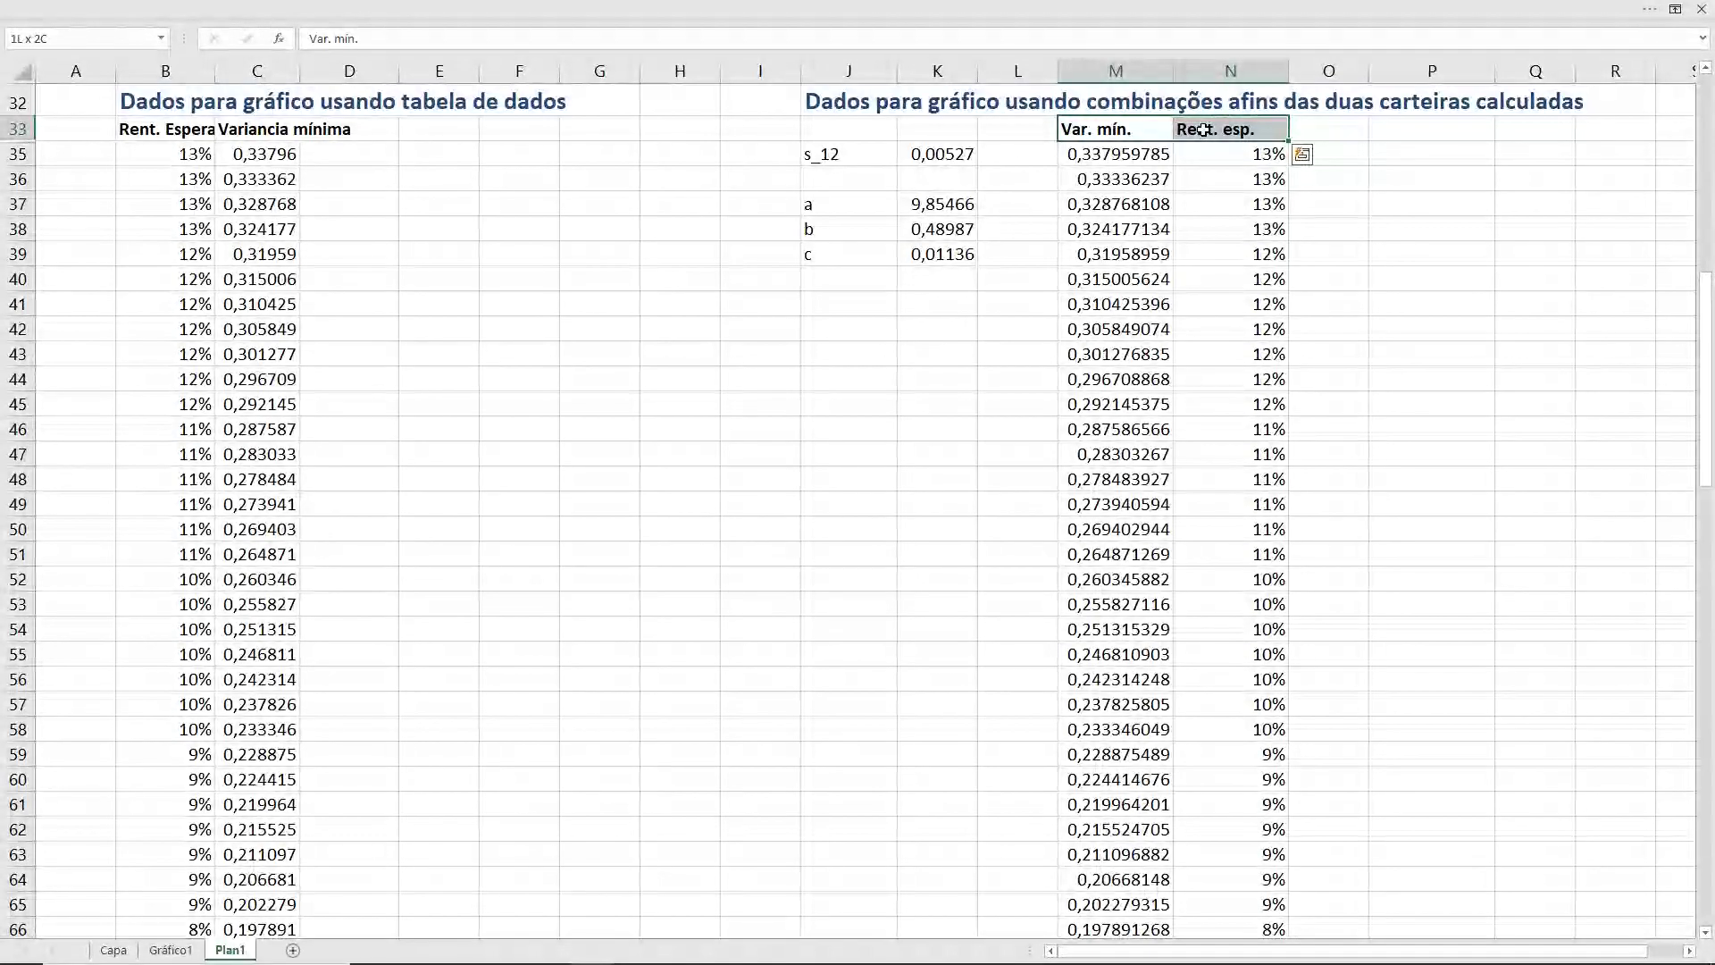
# - Extend the selection down both data columns and set the ribbon to Show Tabs and Commands
pyautogui.hotkey('ctrl', 'shift', 'Down')
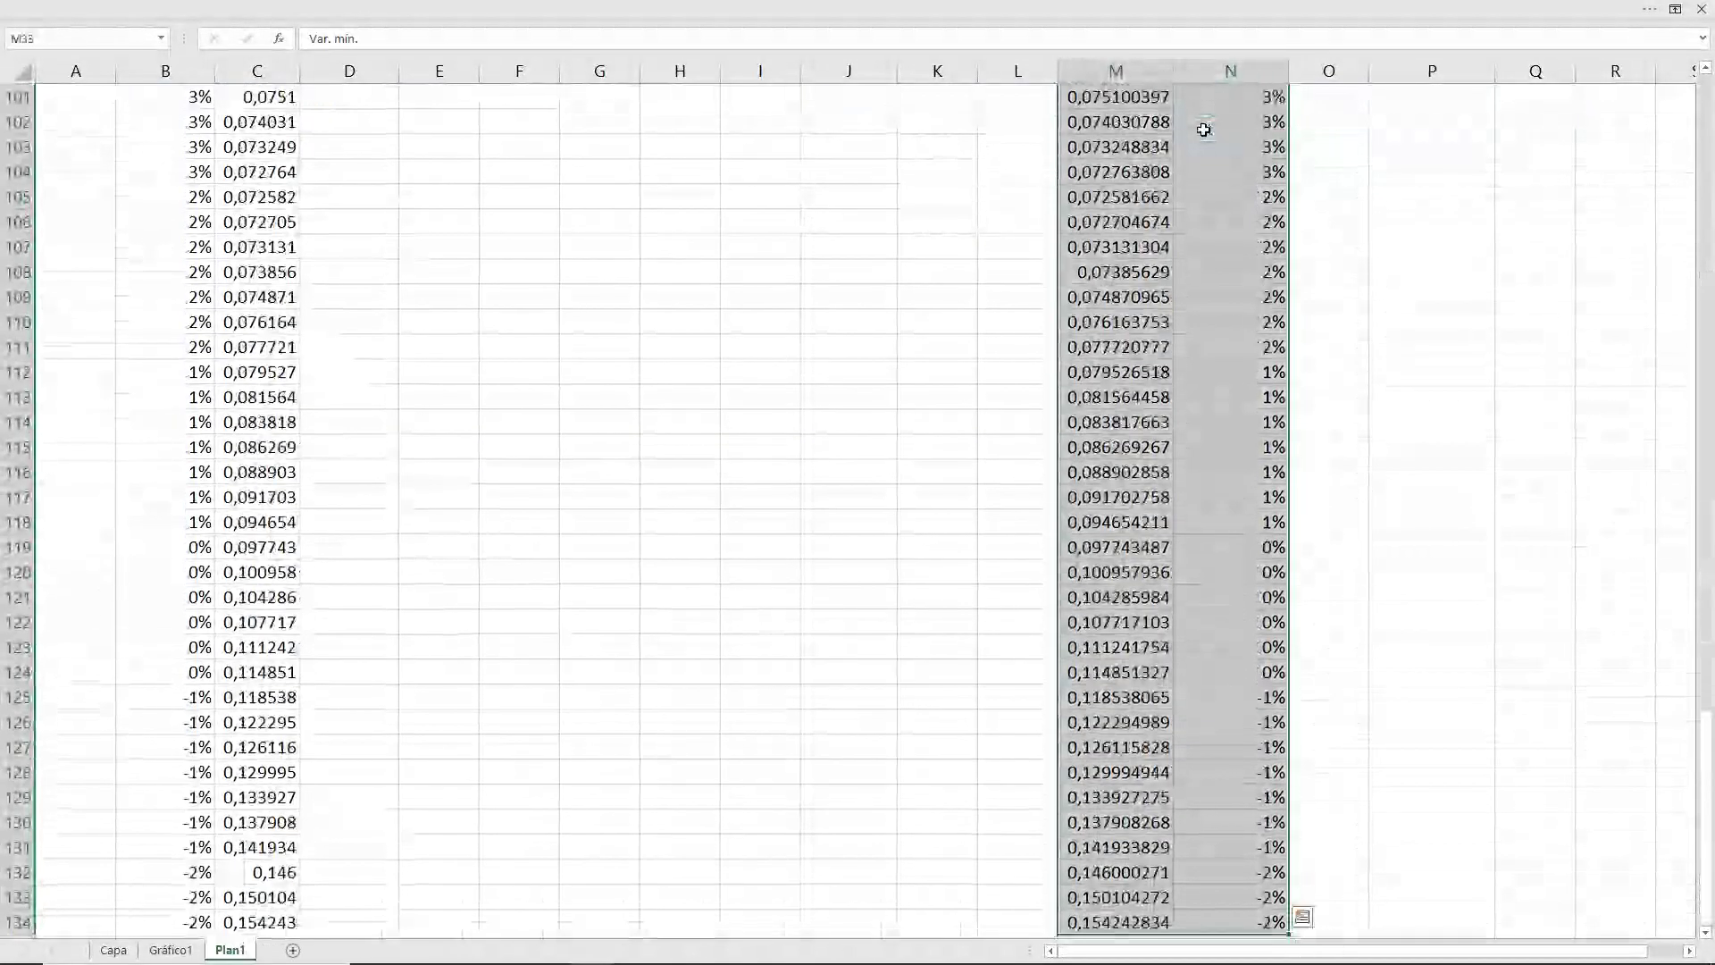
pyautogui.click(1673, 9)
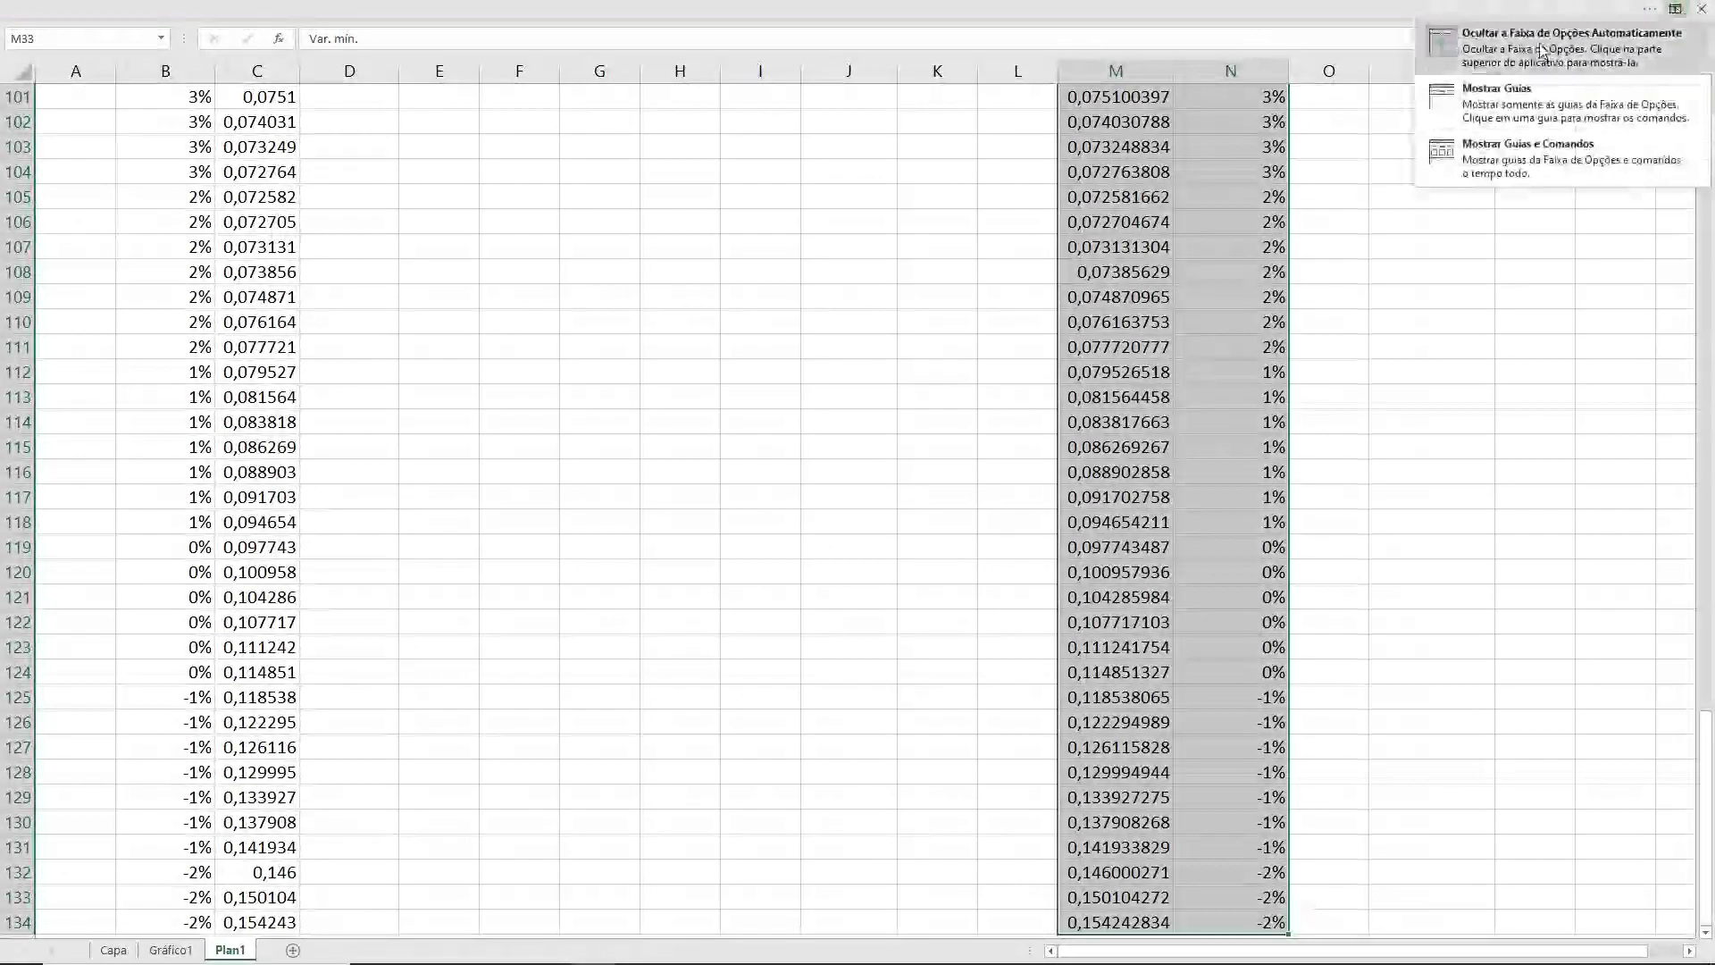
pyautogui.click(1559, 161)
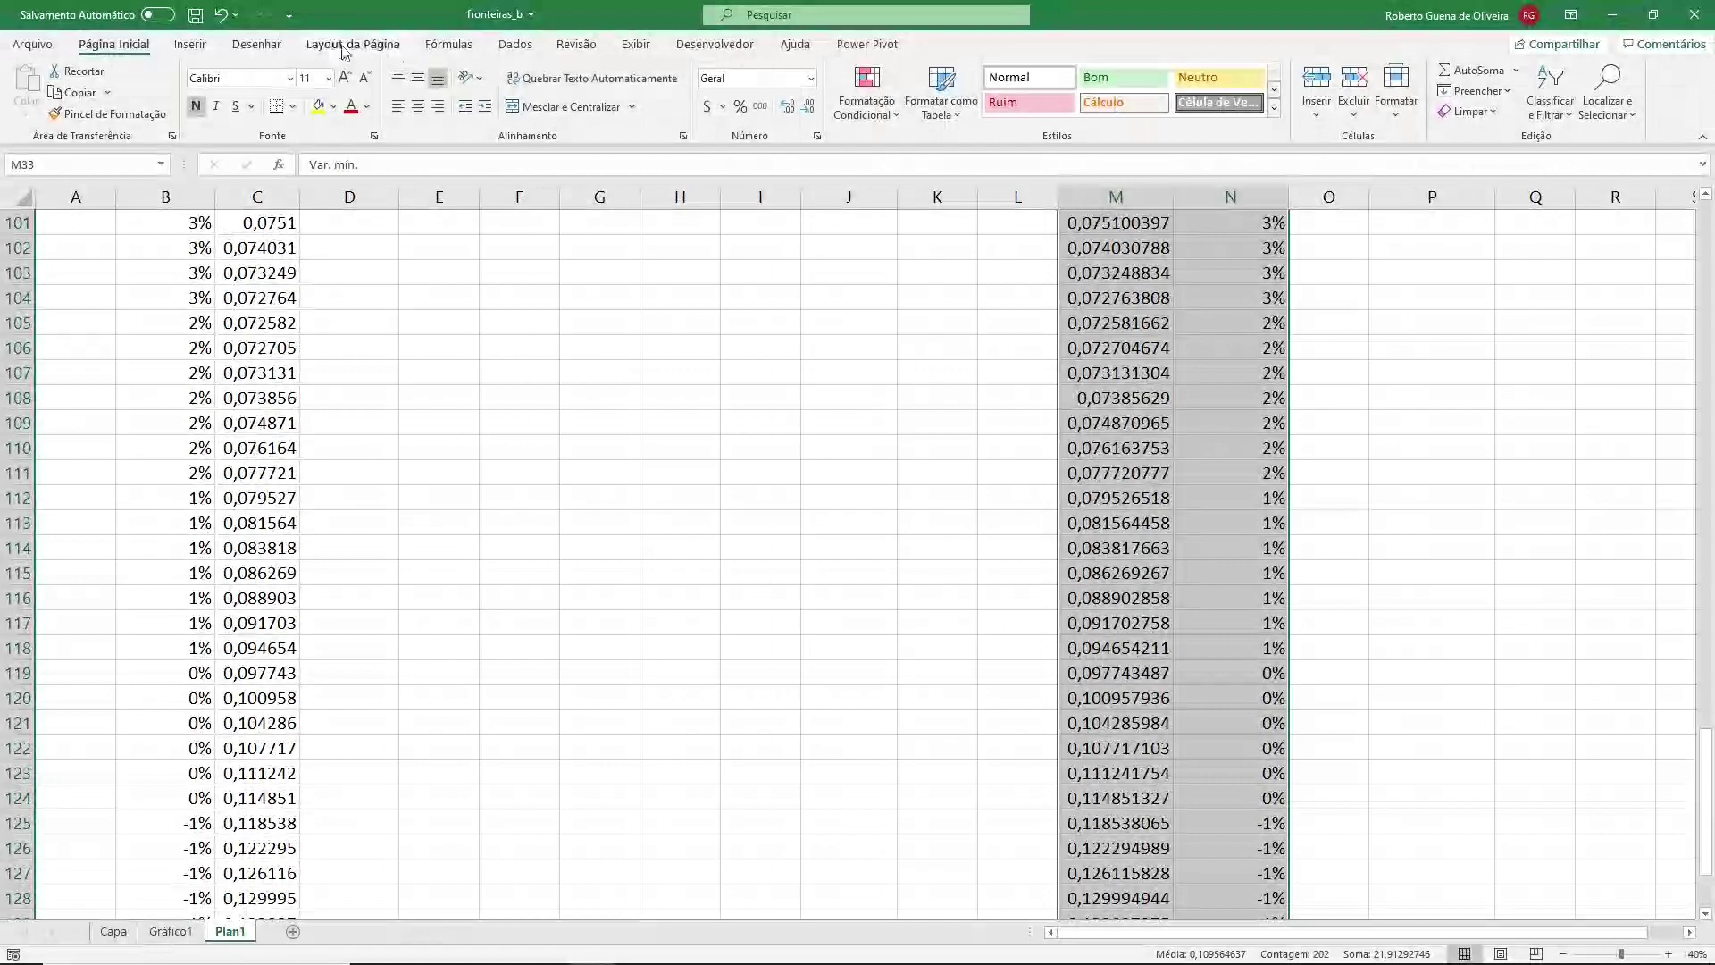
# - Insert a Scatter with Smooth Lines chart of Var. mín. against Rent. esp. on Plan1
pyautogui.click(189, 44)
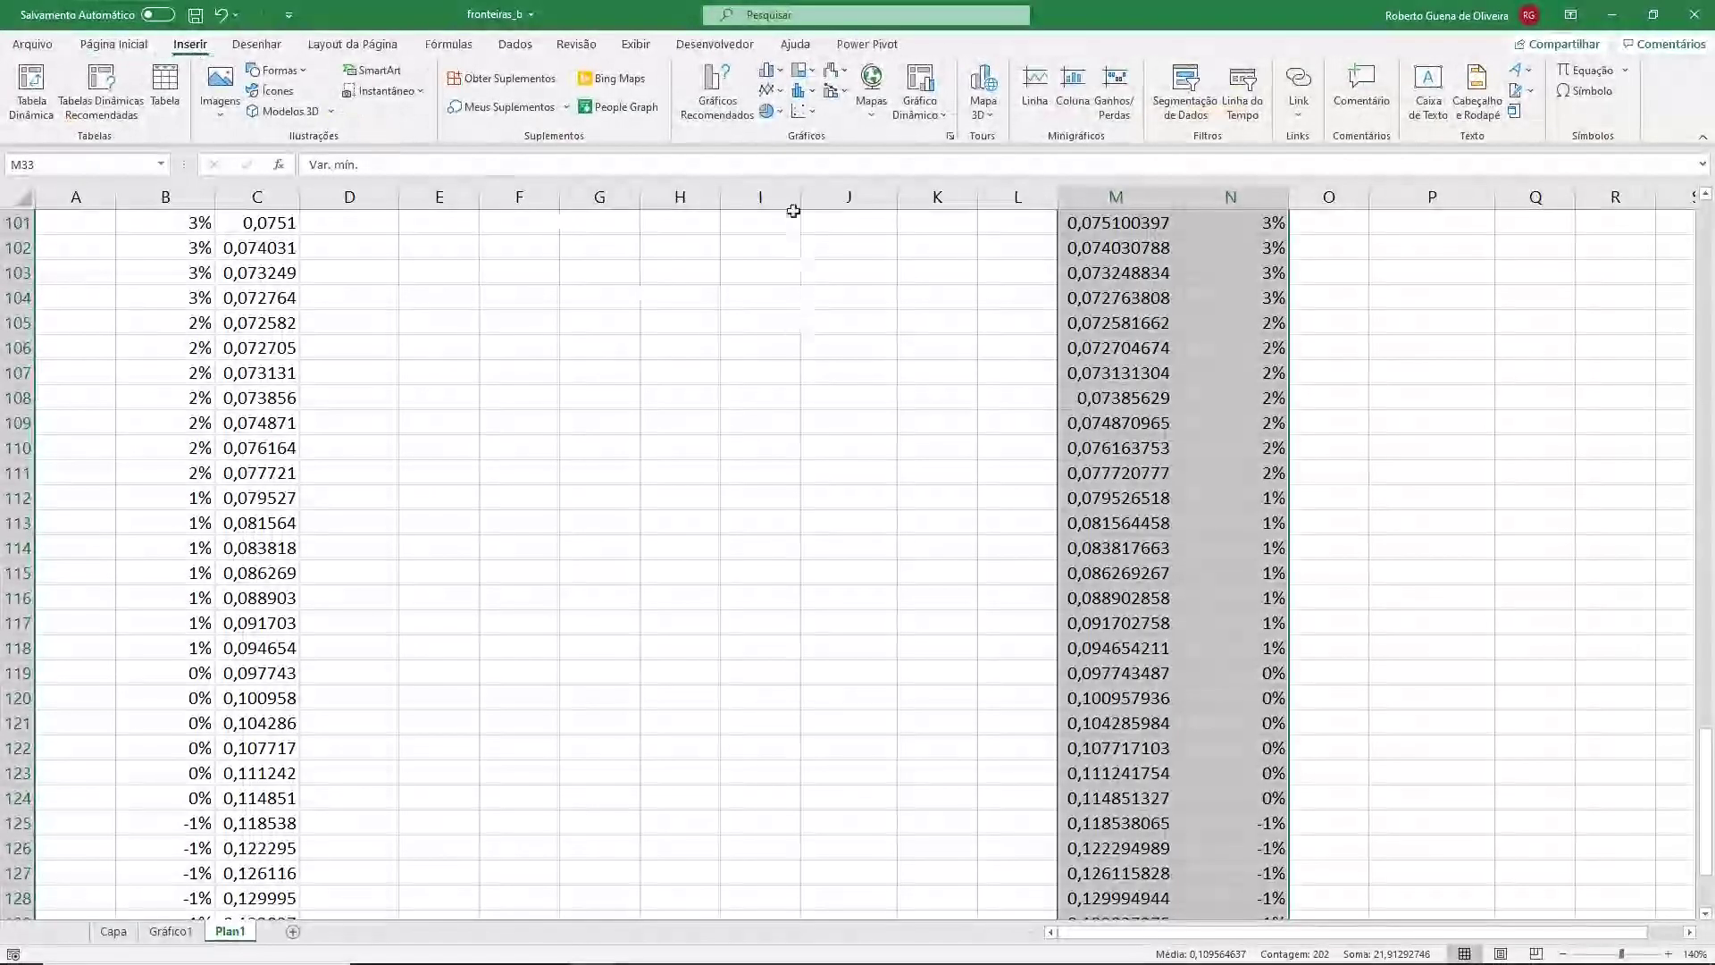
pyautogui.click(803, 111)
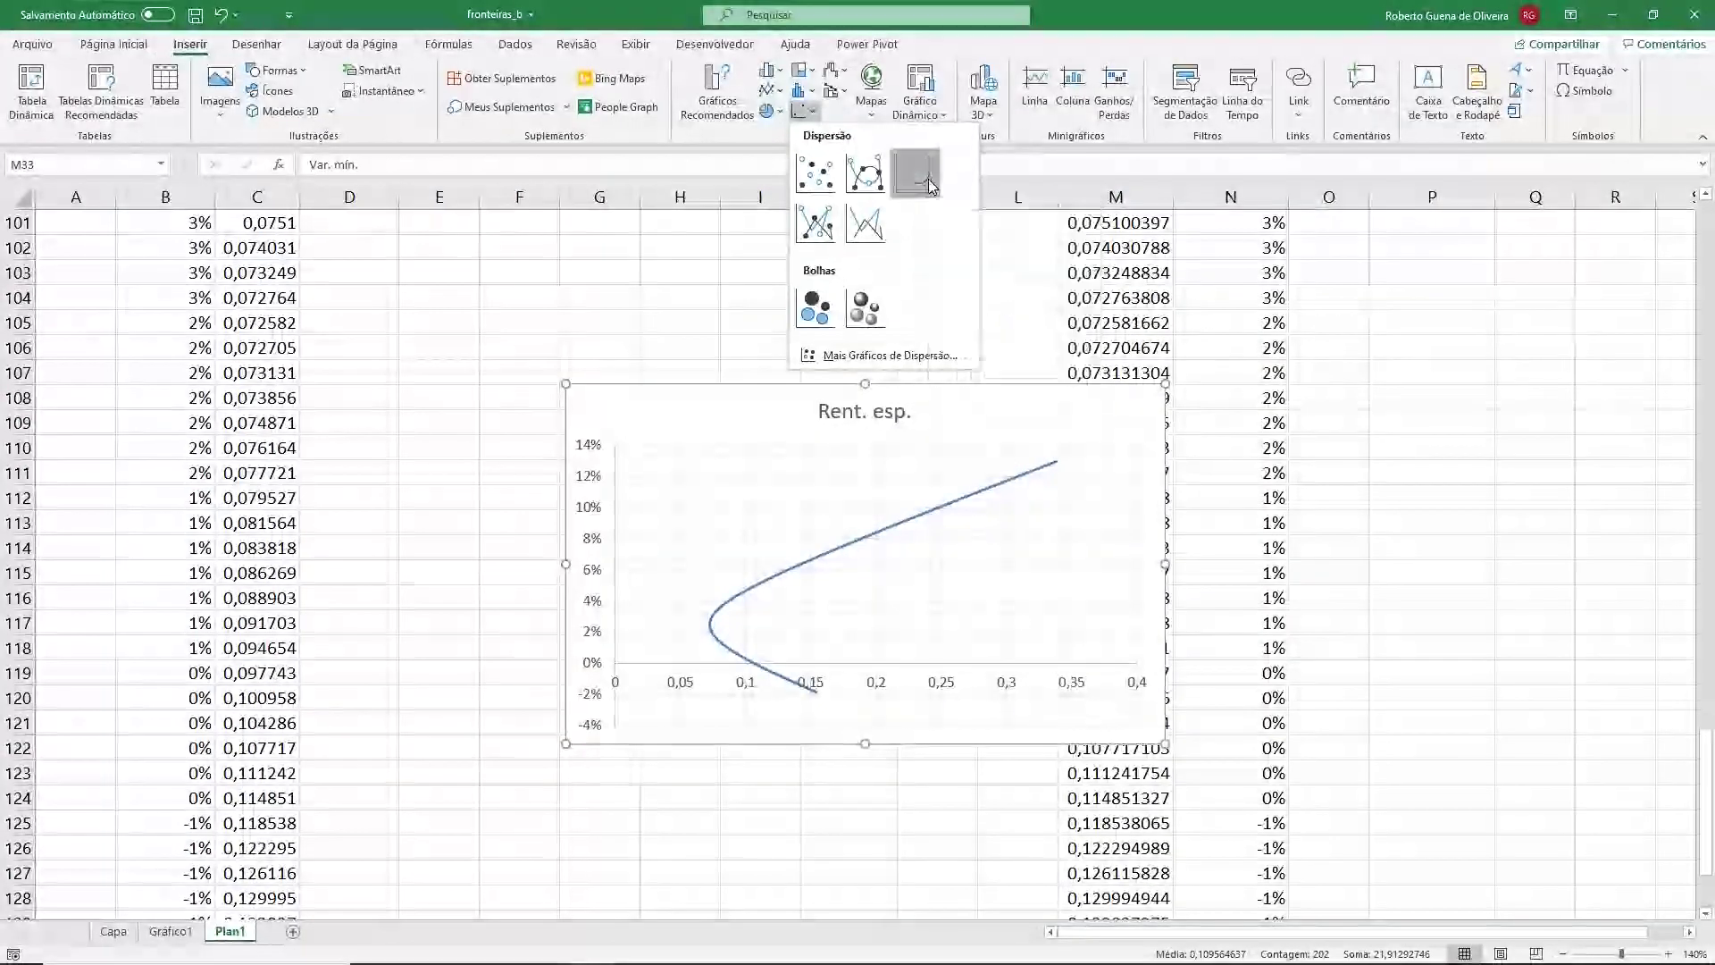
pyautogui.click(929, 185)
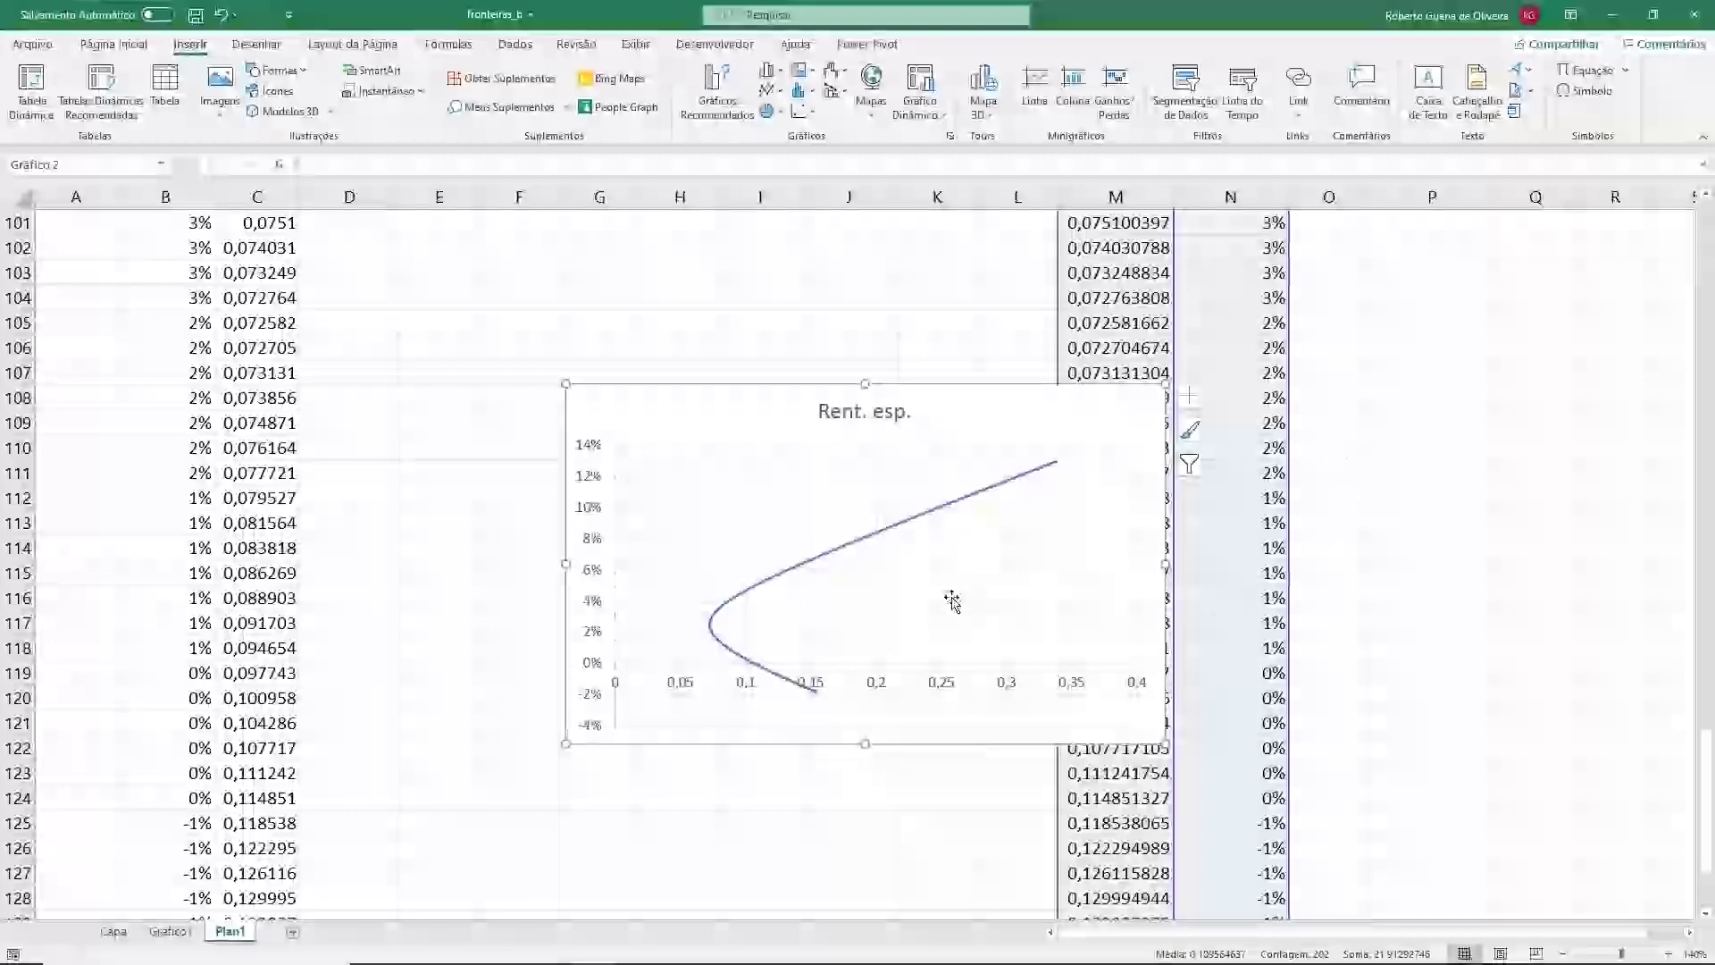
pyautogui.rightClick(947, 412)
pyautogui.press('Escape')
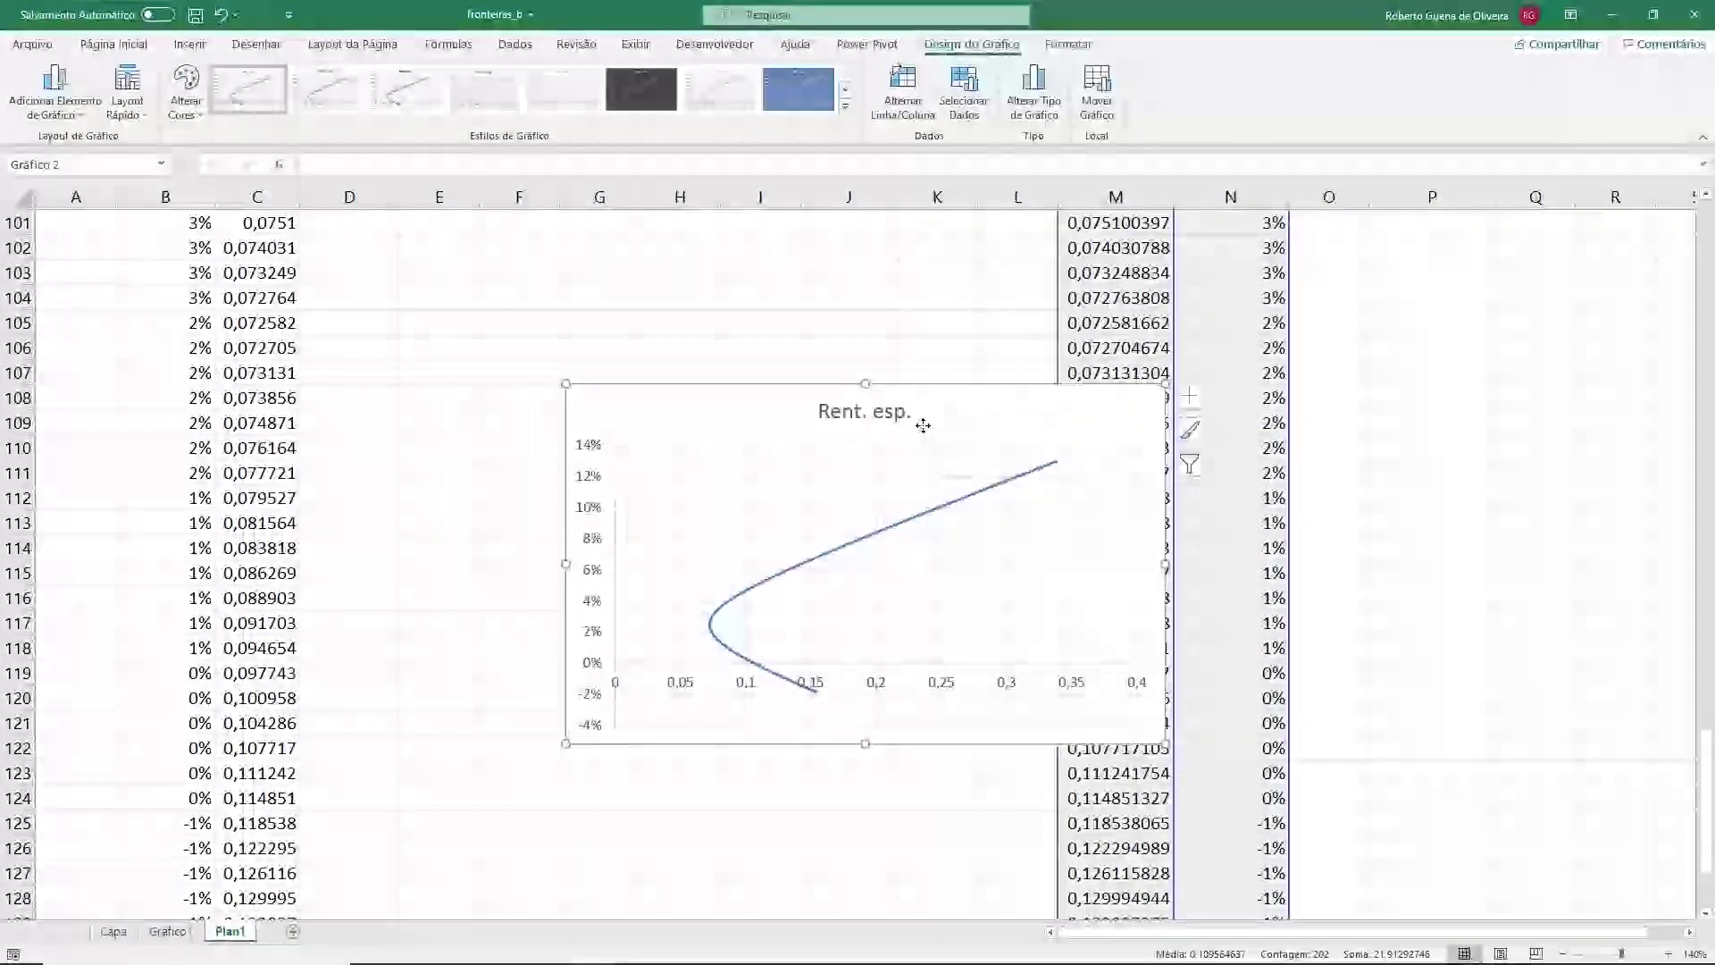
pyautogui.rightClick(929, 424)
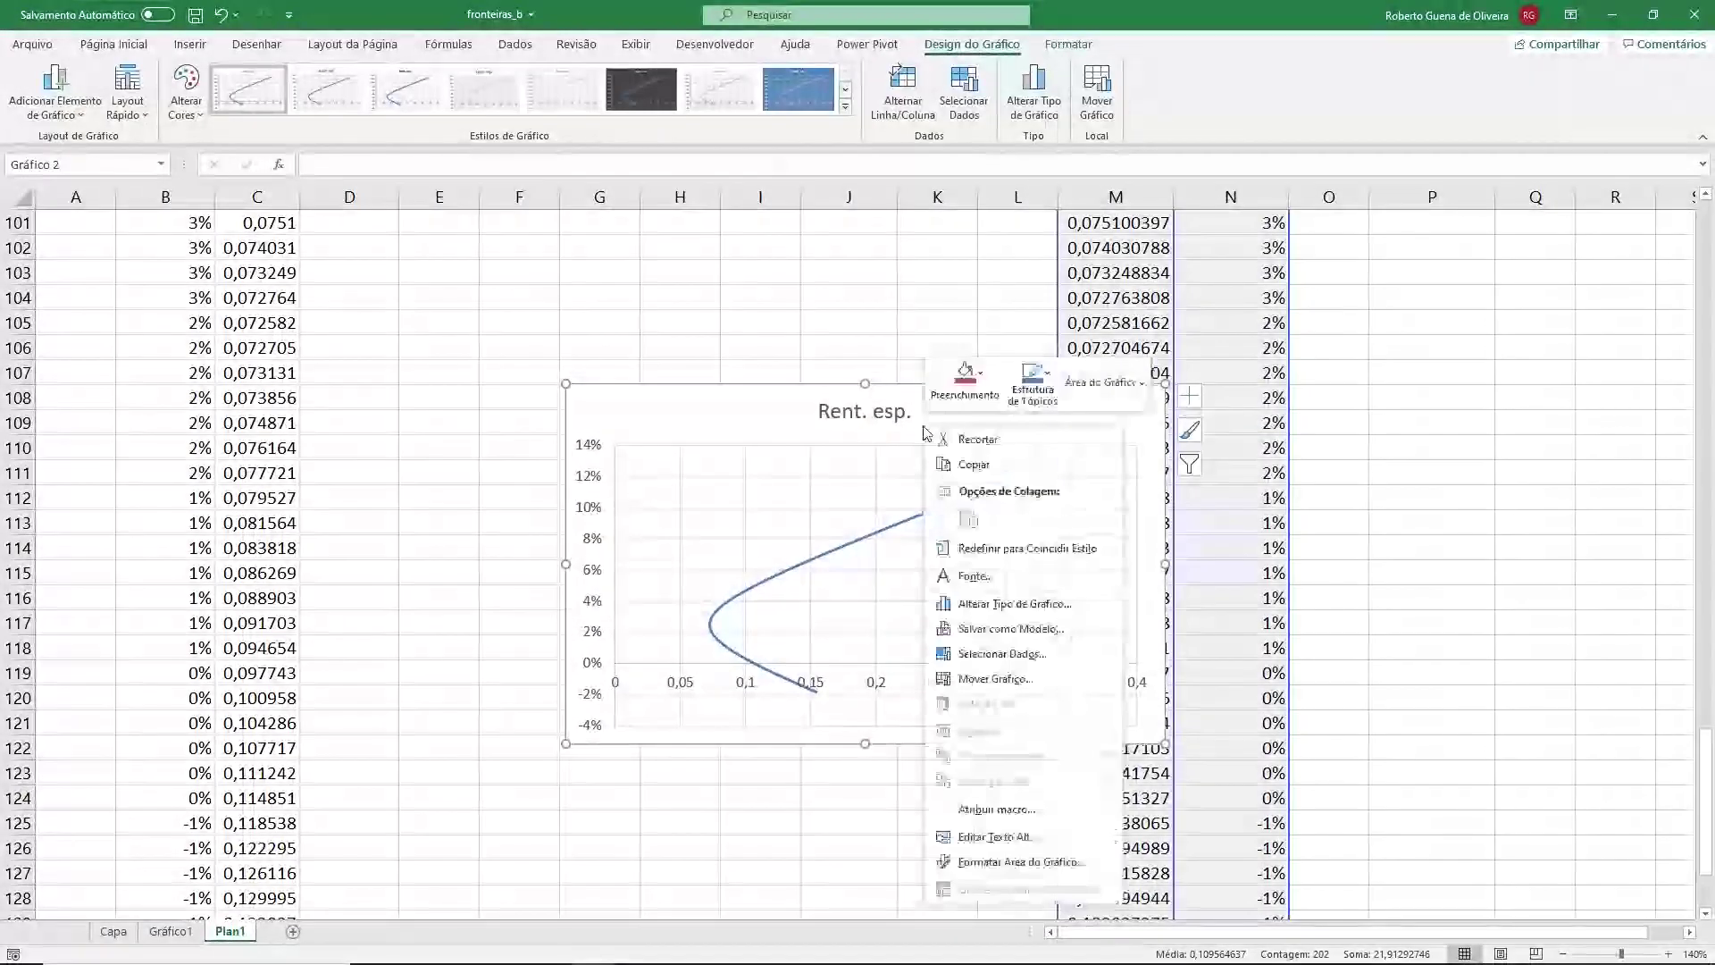
# - Move the frontier chart to a new chart sheet named Gráfico2
pyautogui.click(1027, 680)
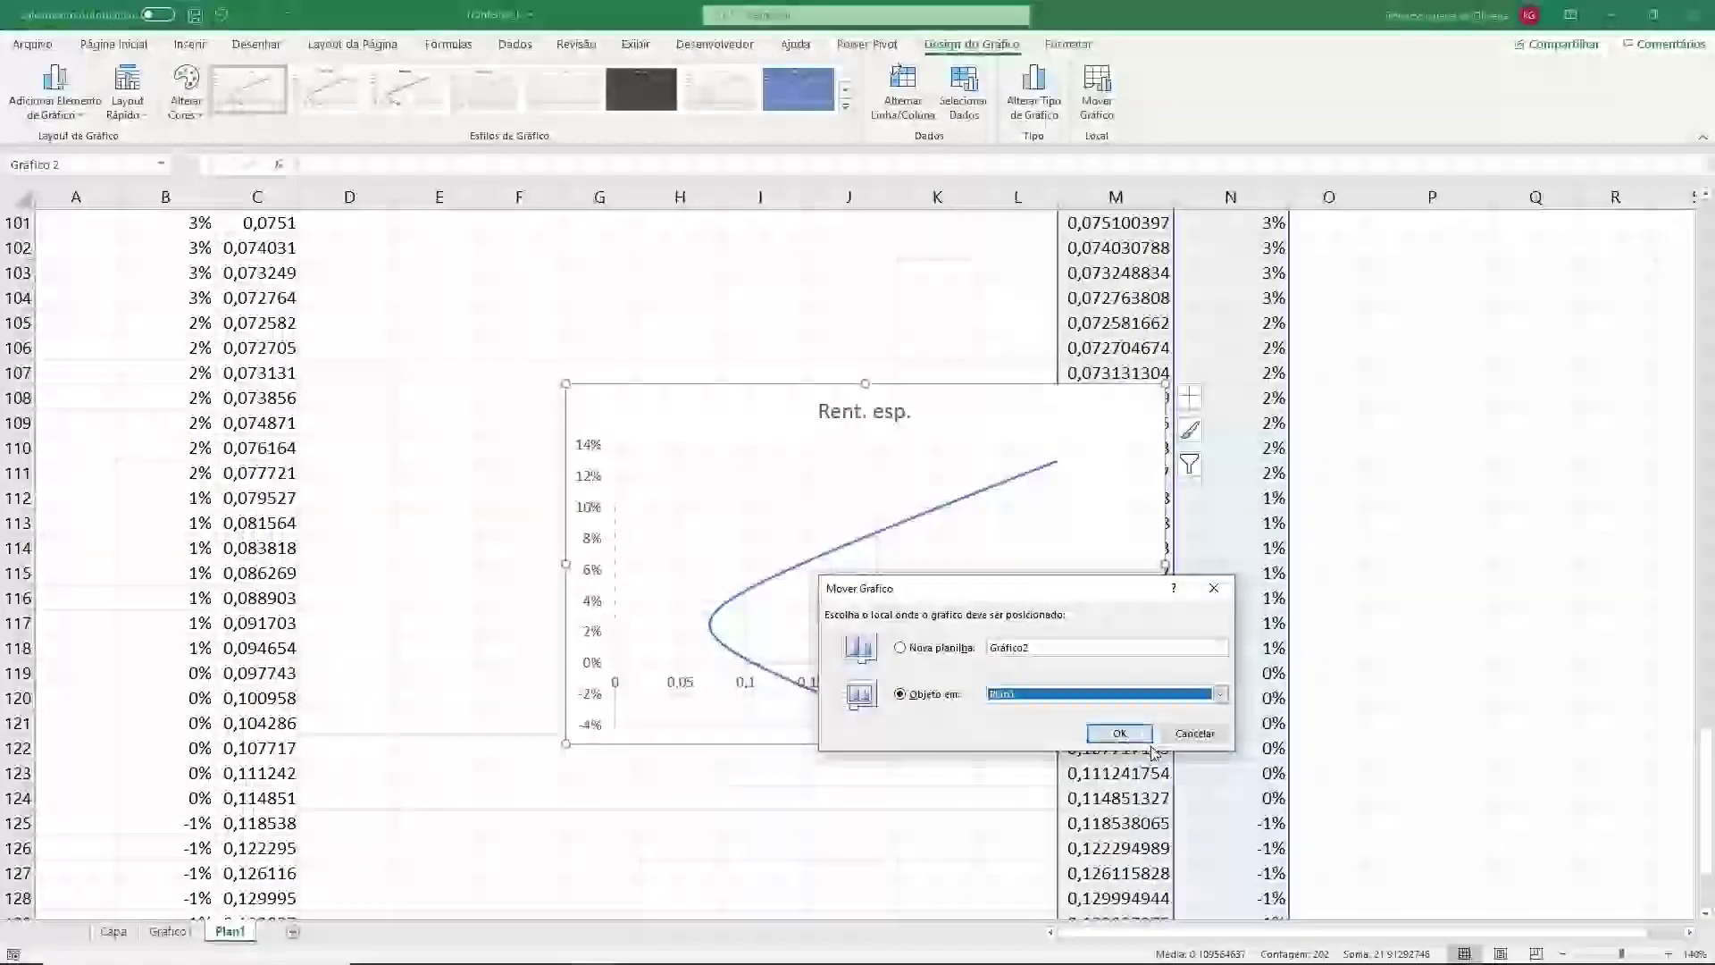
pyautogui.click(899, 649)
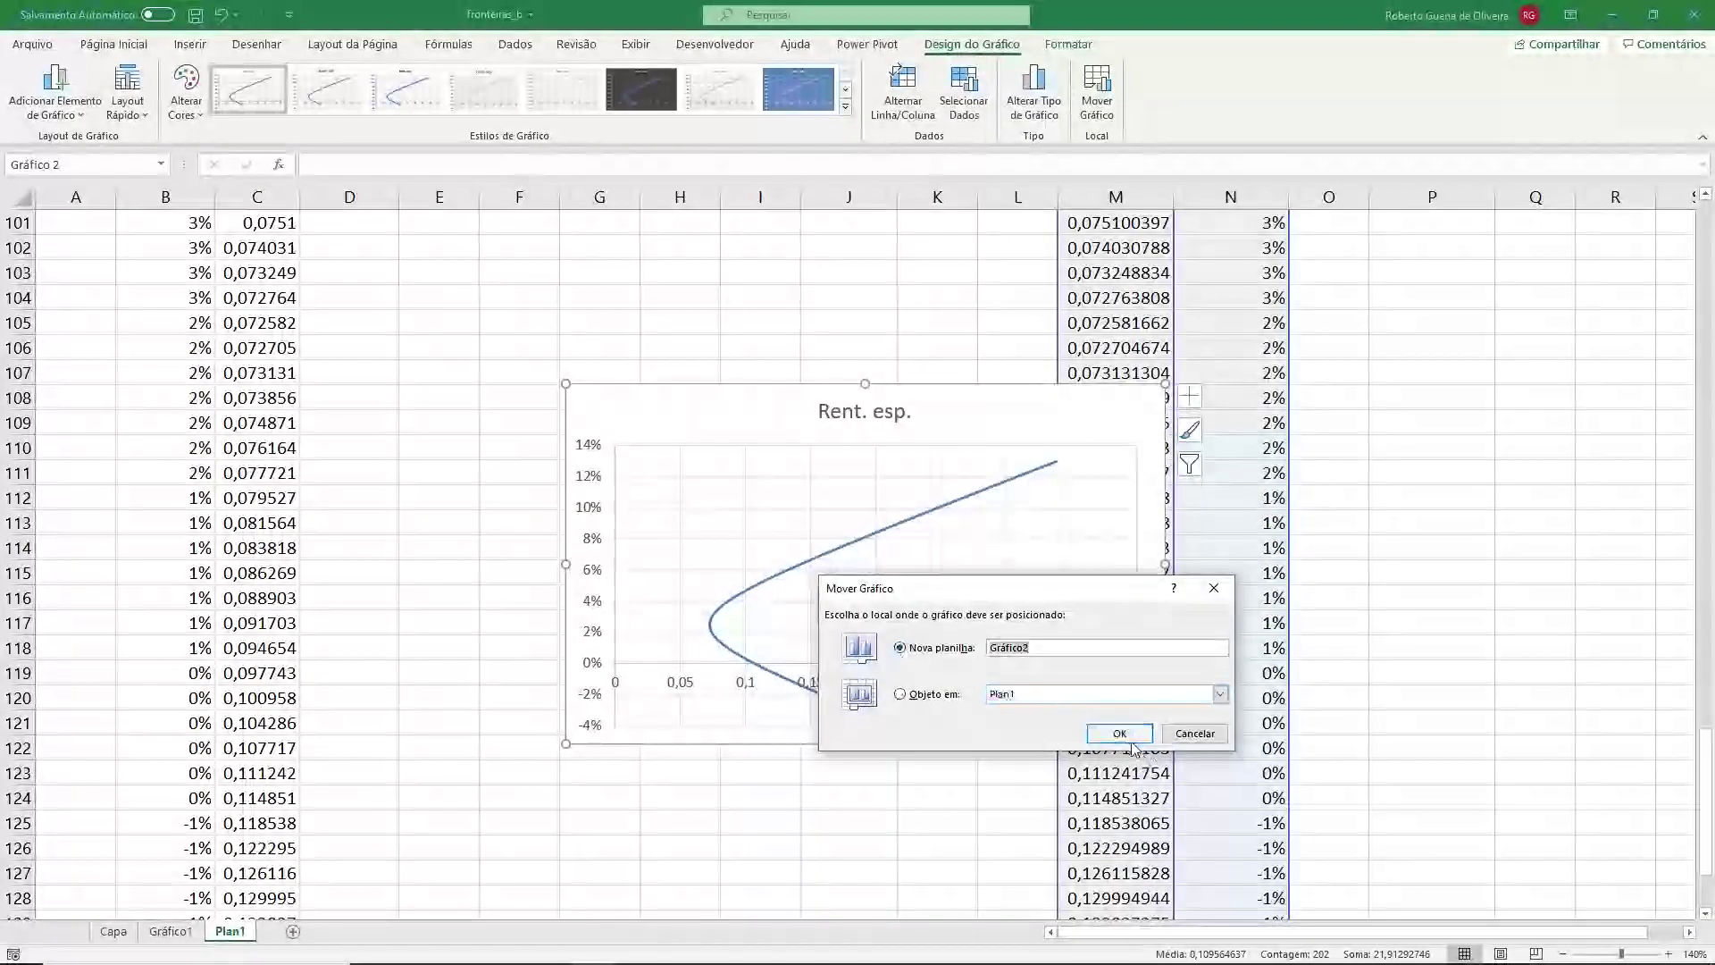
pyautogui.click(1119, 733)
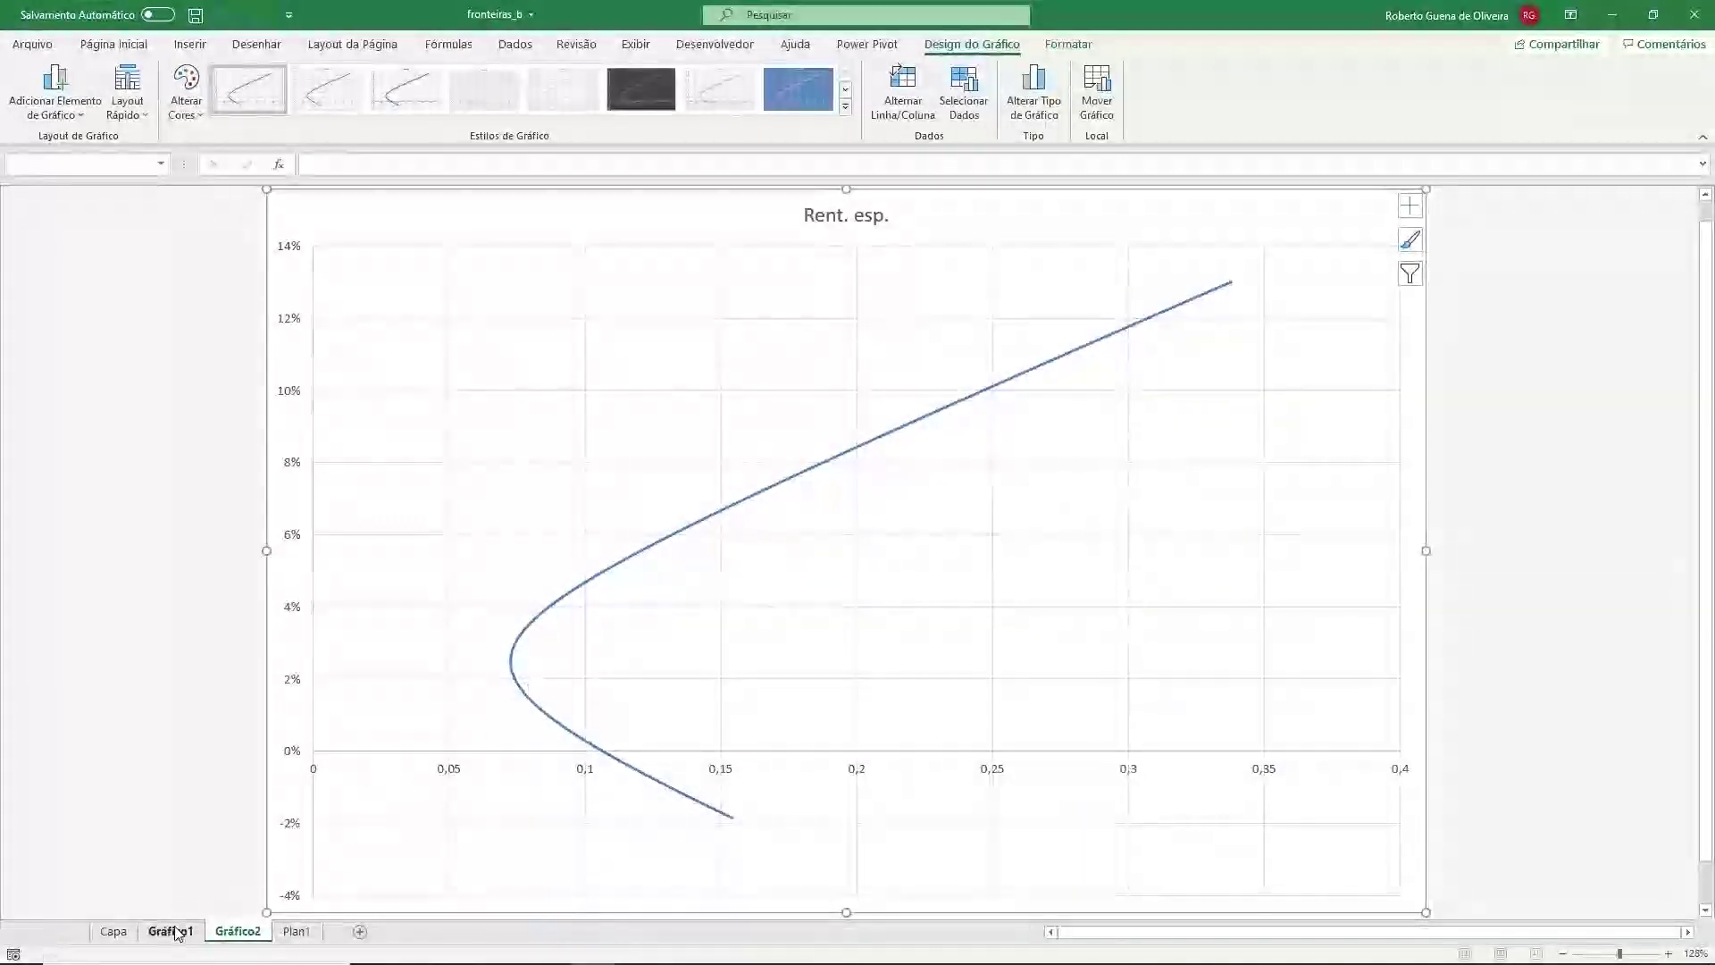
# - Delete the Rent. esp. title from the Gráfico2 chart after comparing it with Gráfico1
pyautogui.click(171, 931)
pyautogui.click(228, 931)
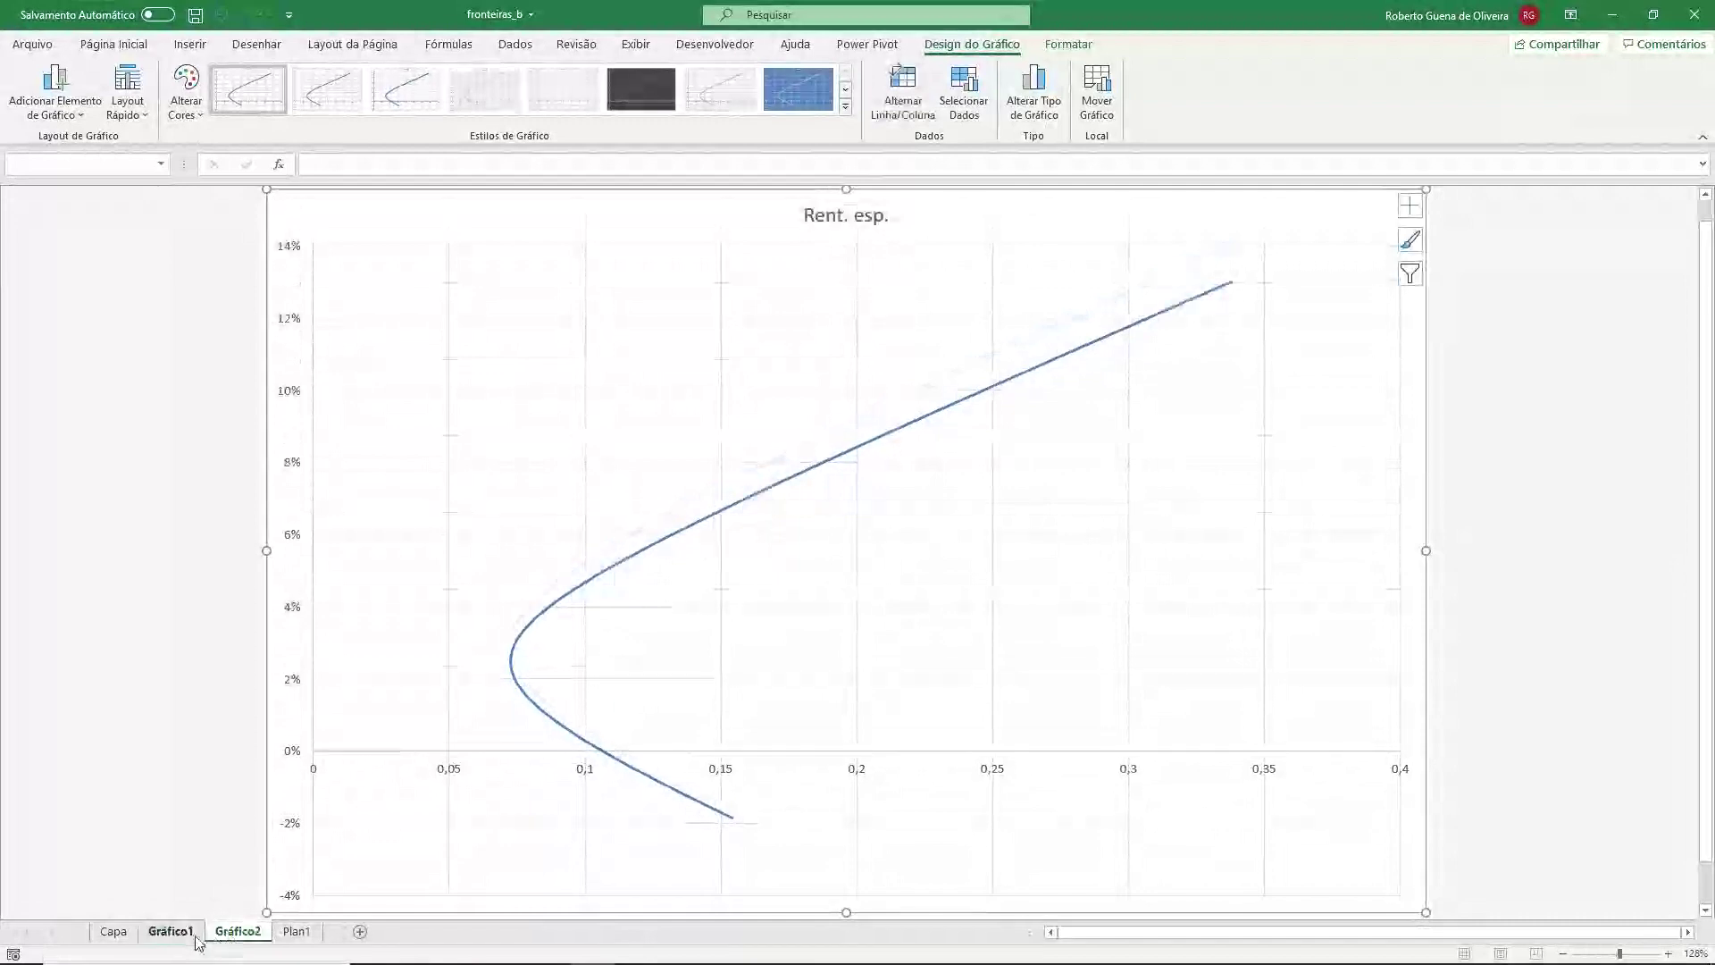
pyautogui.click(155, 935)
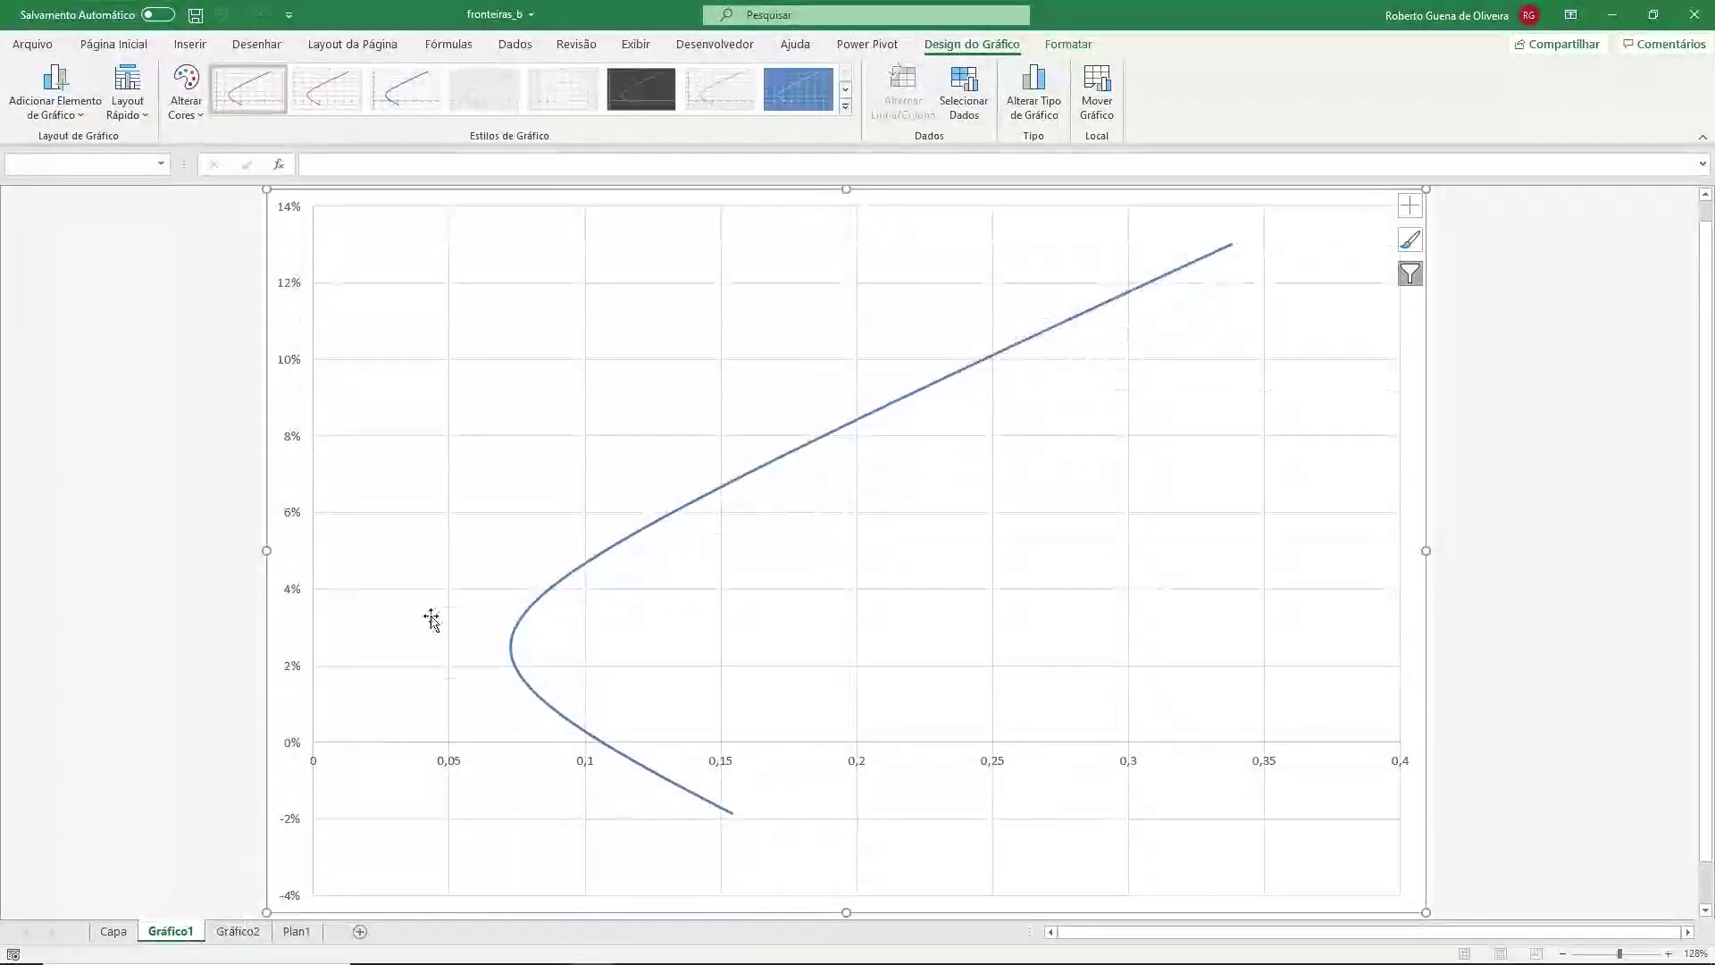
pyautogui.click(234, 931)
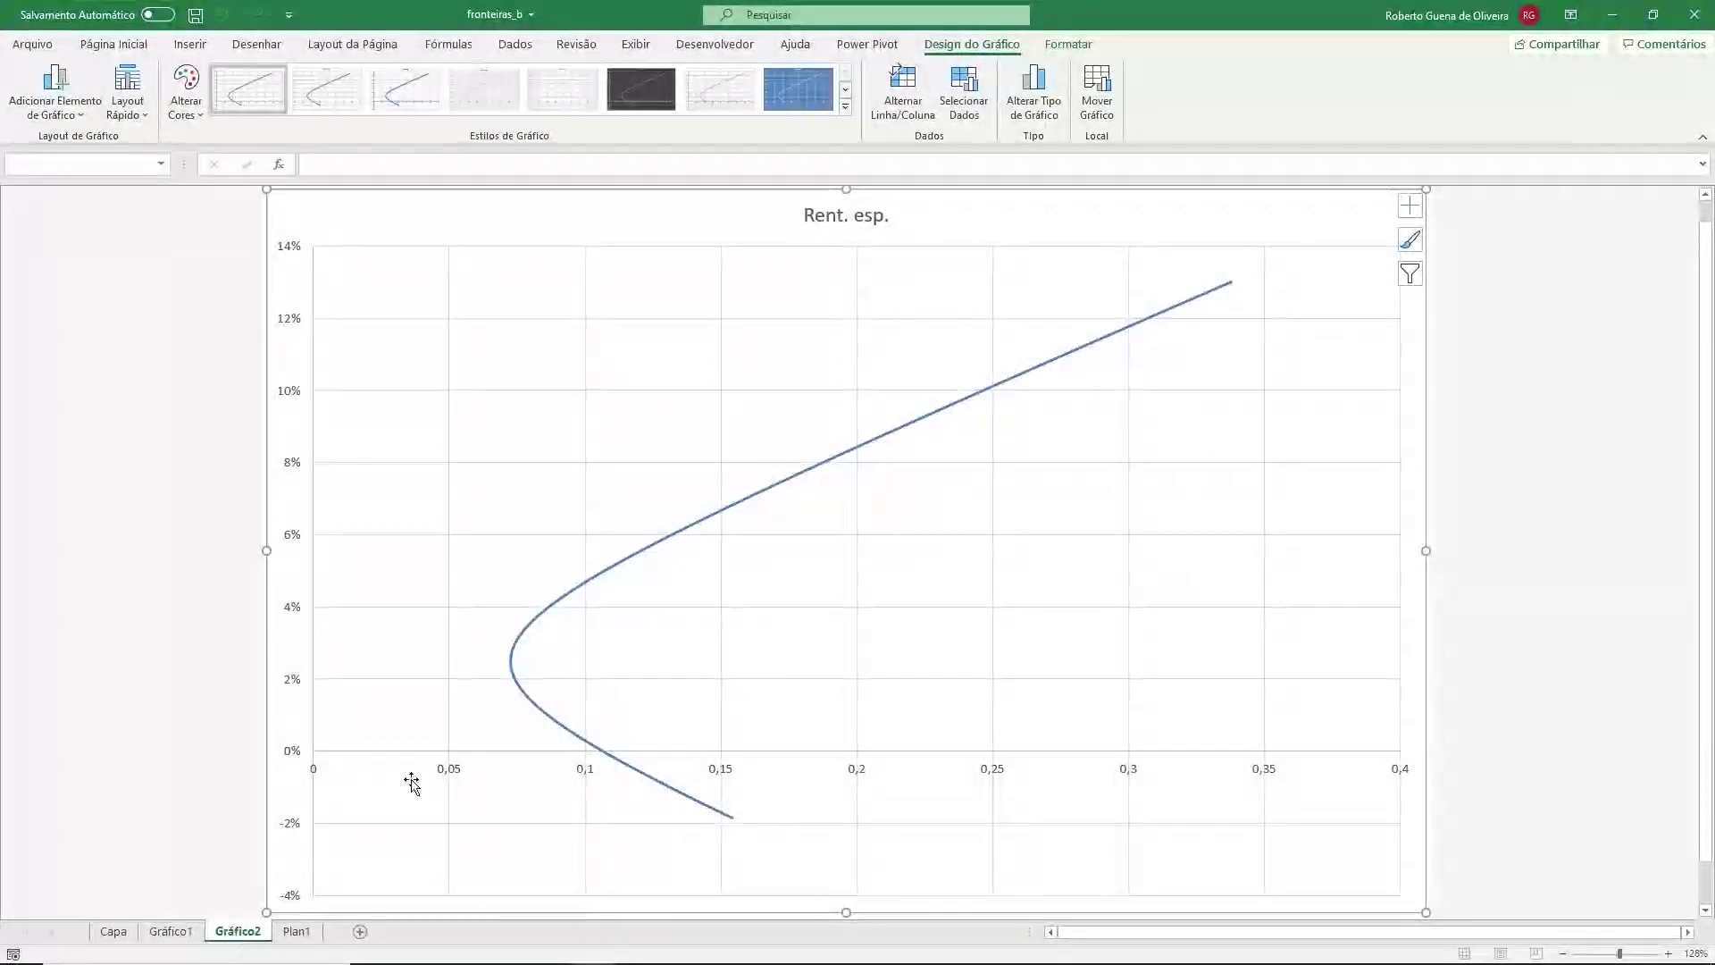
pyautogui.click(853, 228)
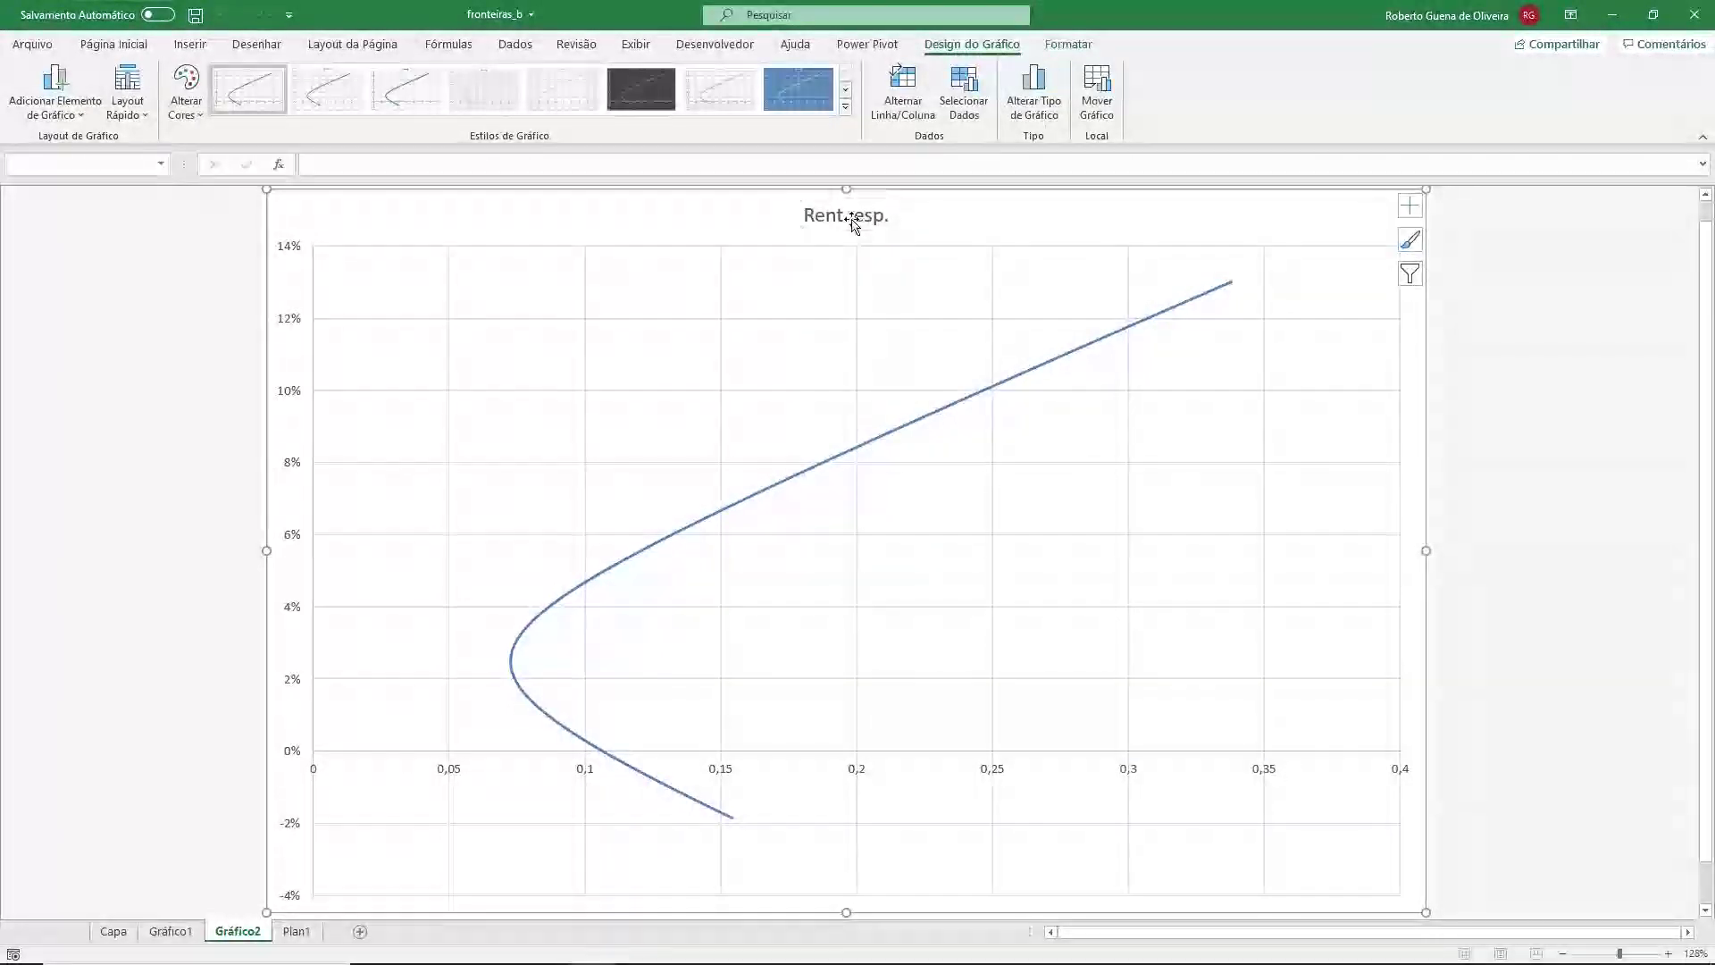
pyautogui.click(850, 219)
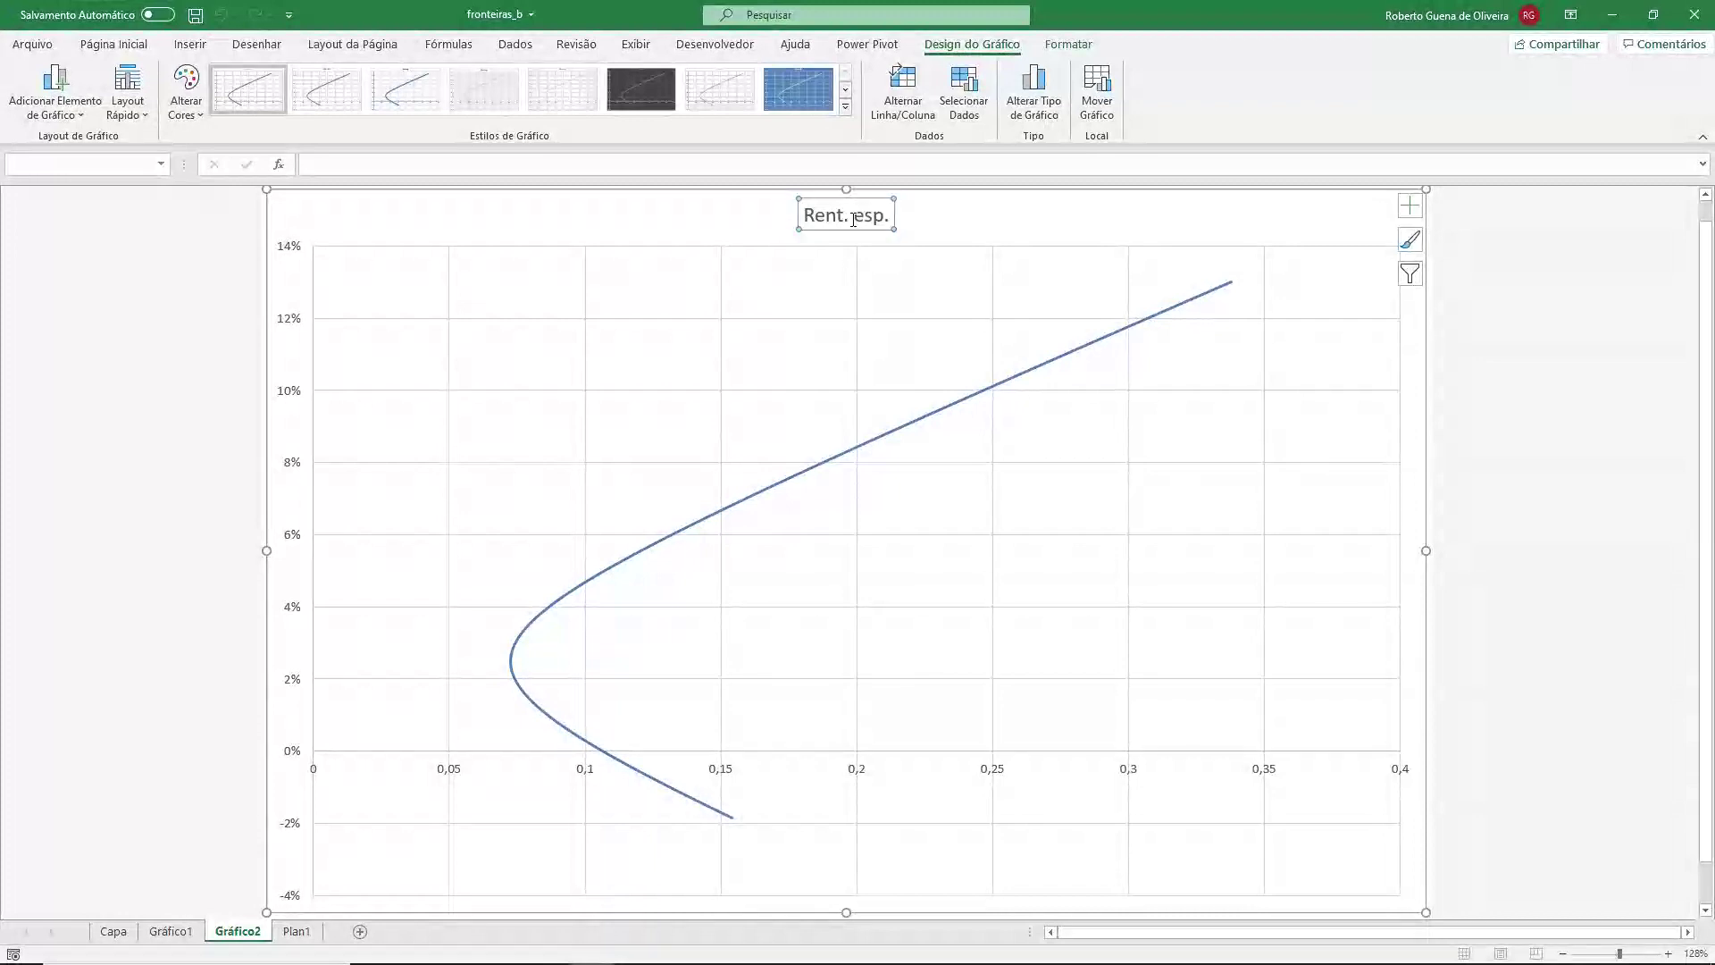
pyautogui.press('Delete')
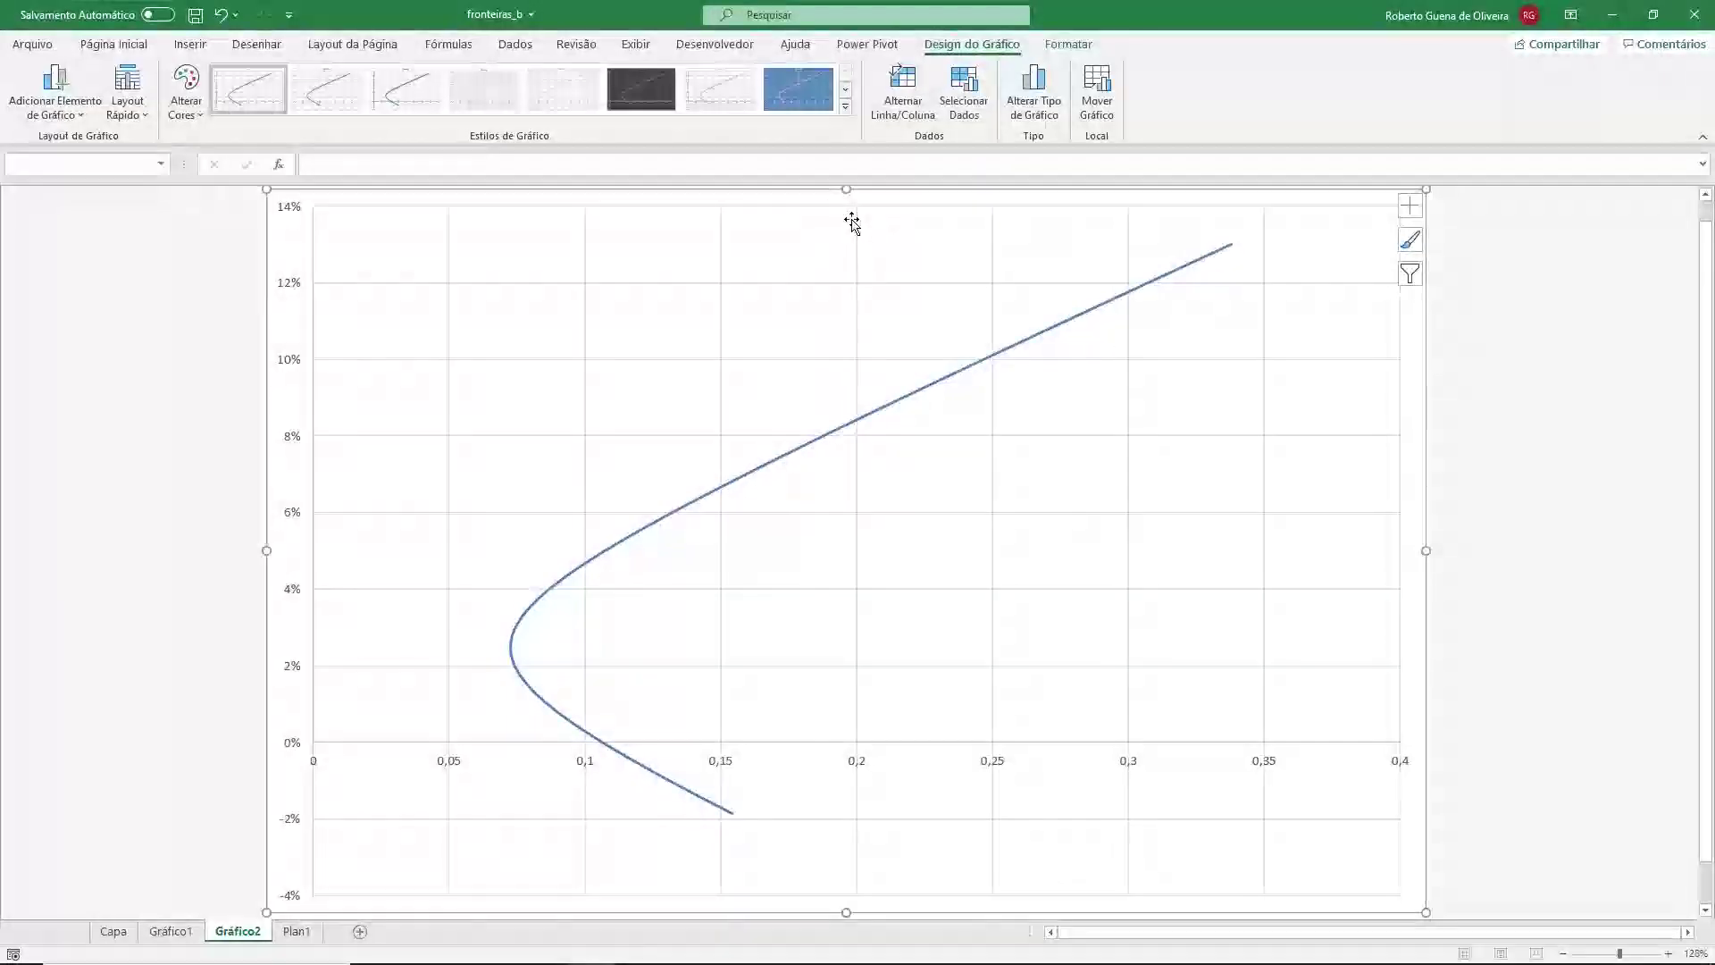
# - Compare the Gráfico1 and Gráfico2 charts to confirm both are now untitled
pyautogui.click(170, 933)
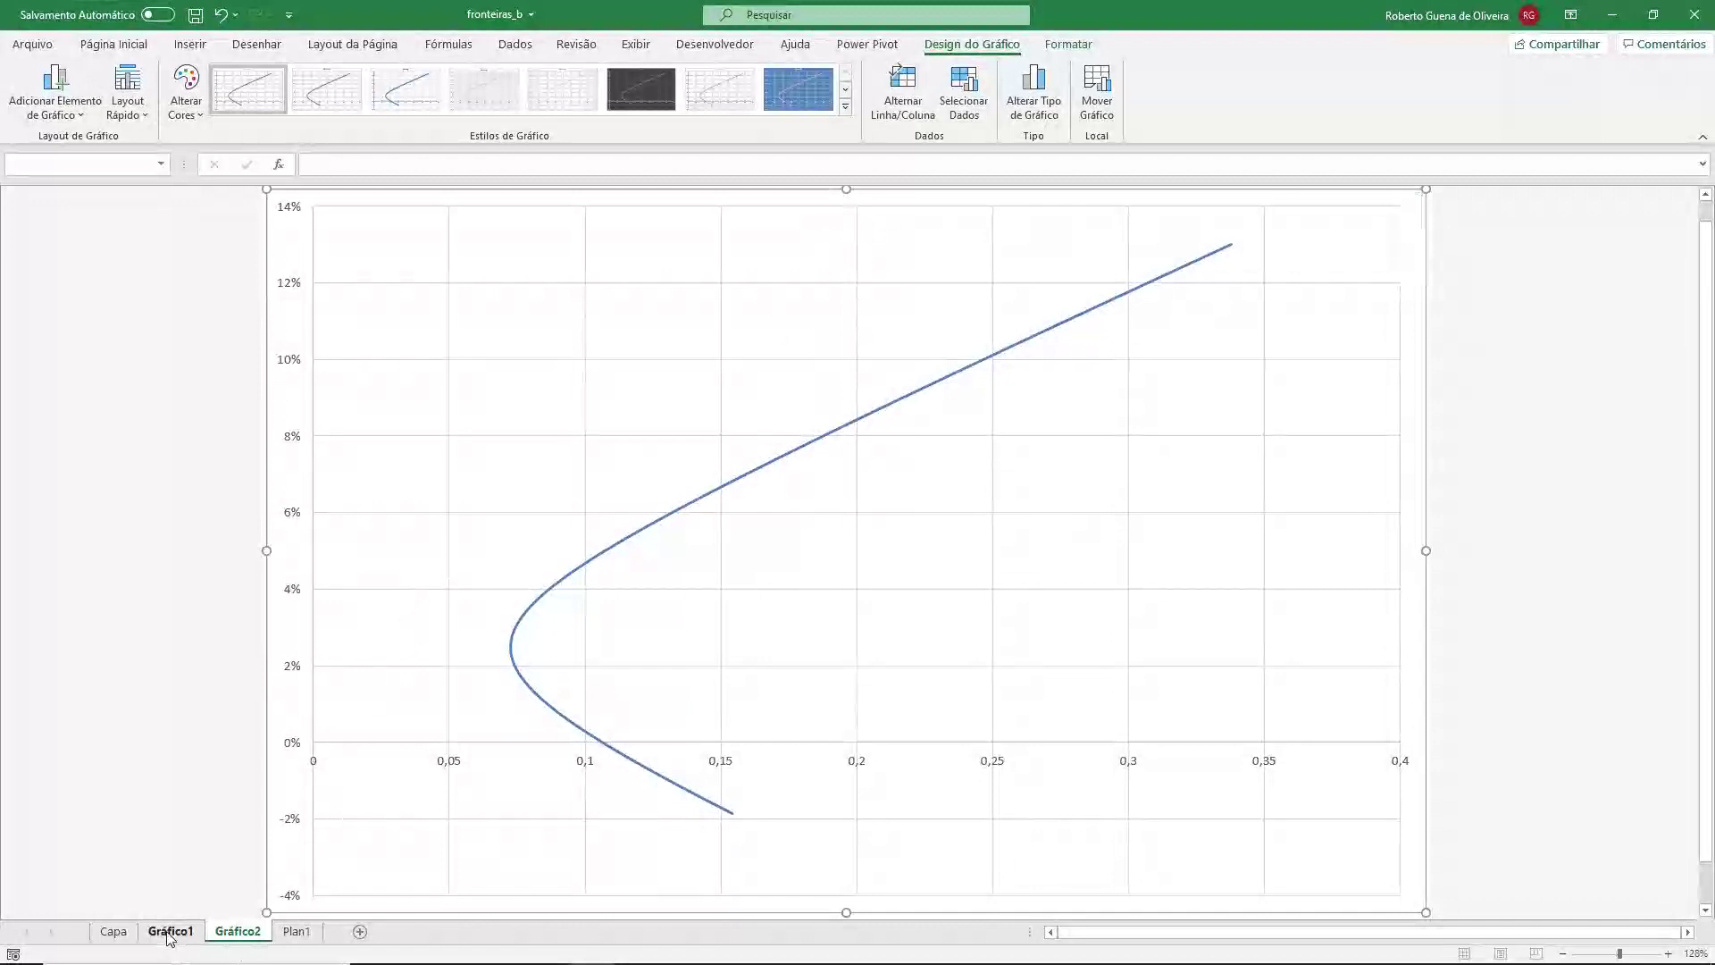
pyautogui.click(243, 934)
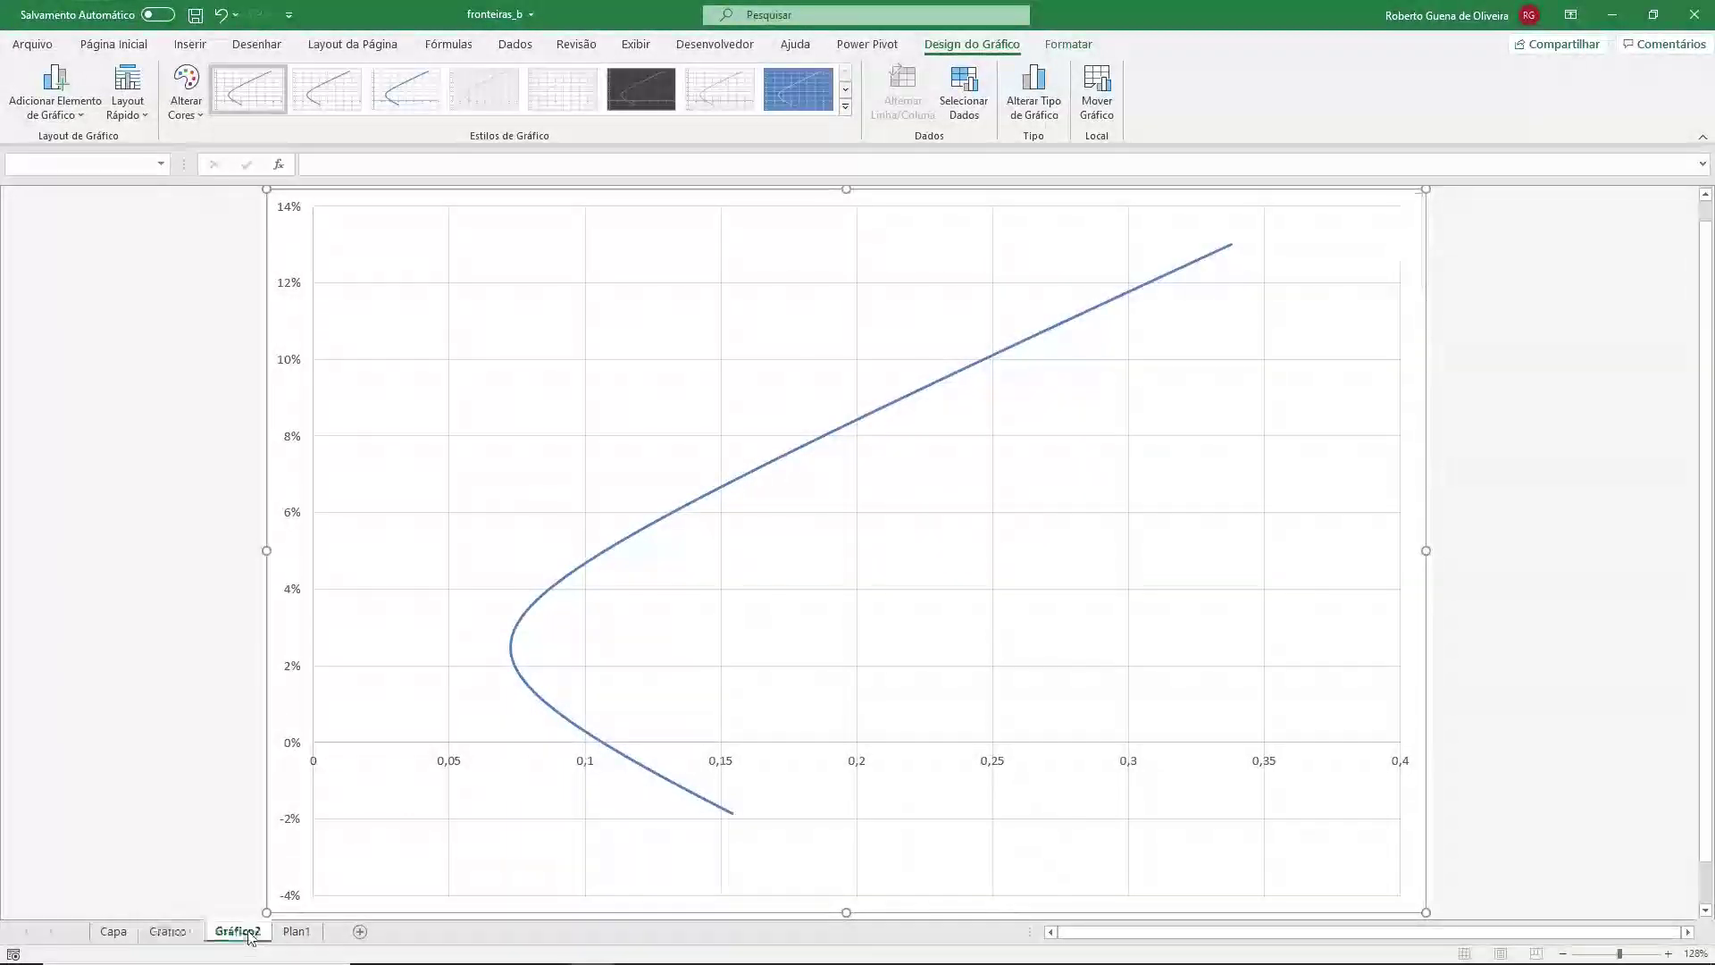
pyautogui.click(183, 933)
pyautogui.click(229, 938)
# - Return to Plan1, bring the frontier data tables into view and clear the column selection
pyautogui.click(303, 931)
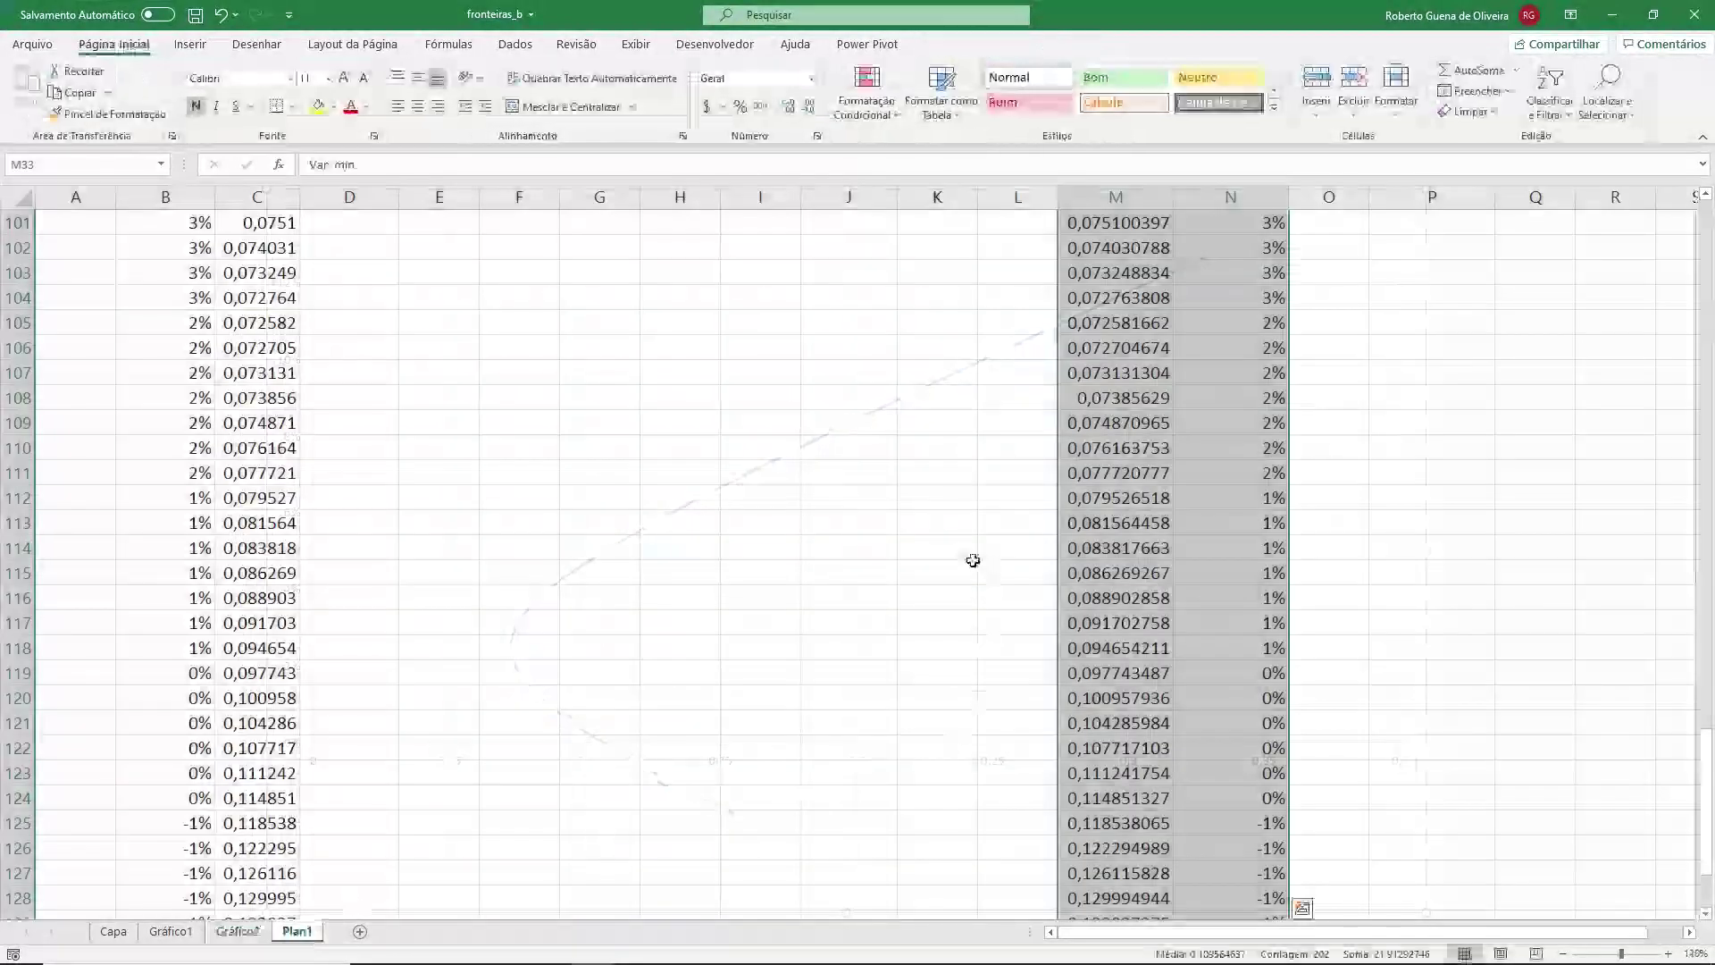
pyautogui.scroll(11, 968, 554)
pyautogui.scroll(7, 968, 554)
pyautogui.scroll(6, 968, 554)
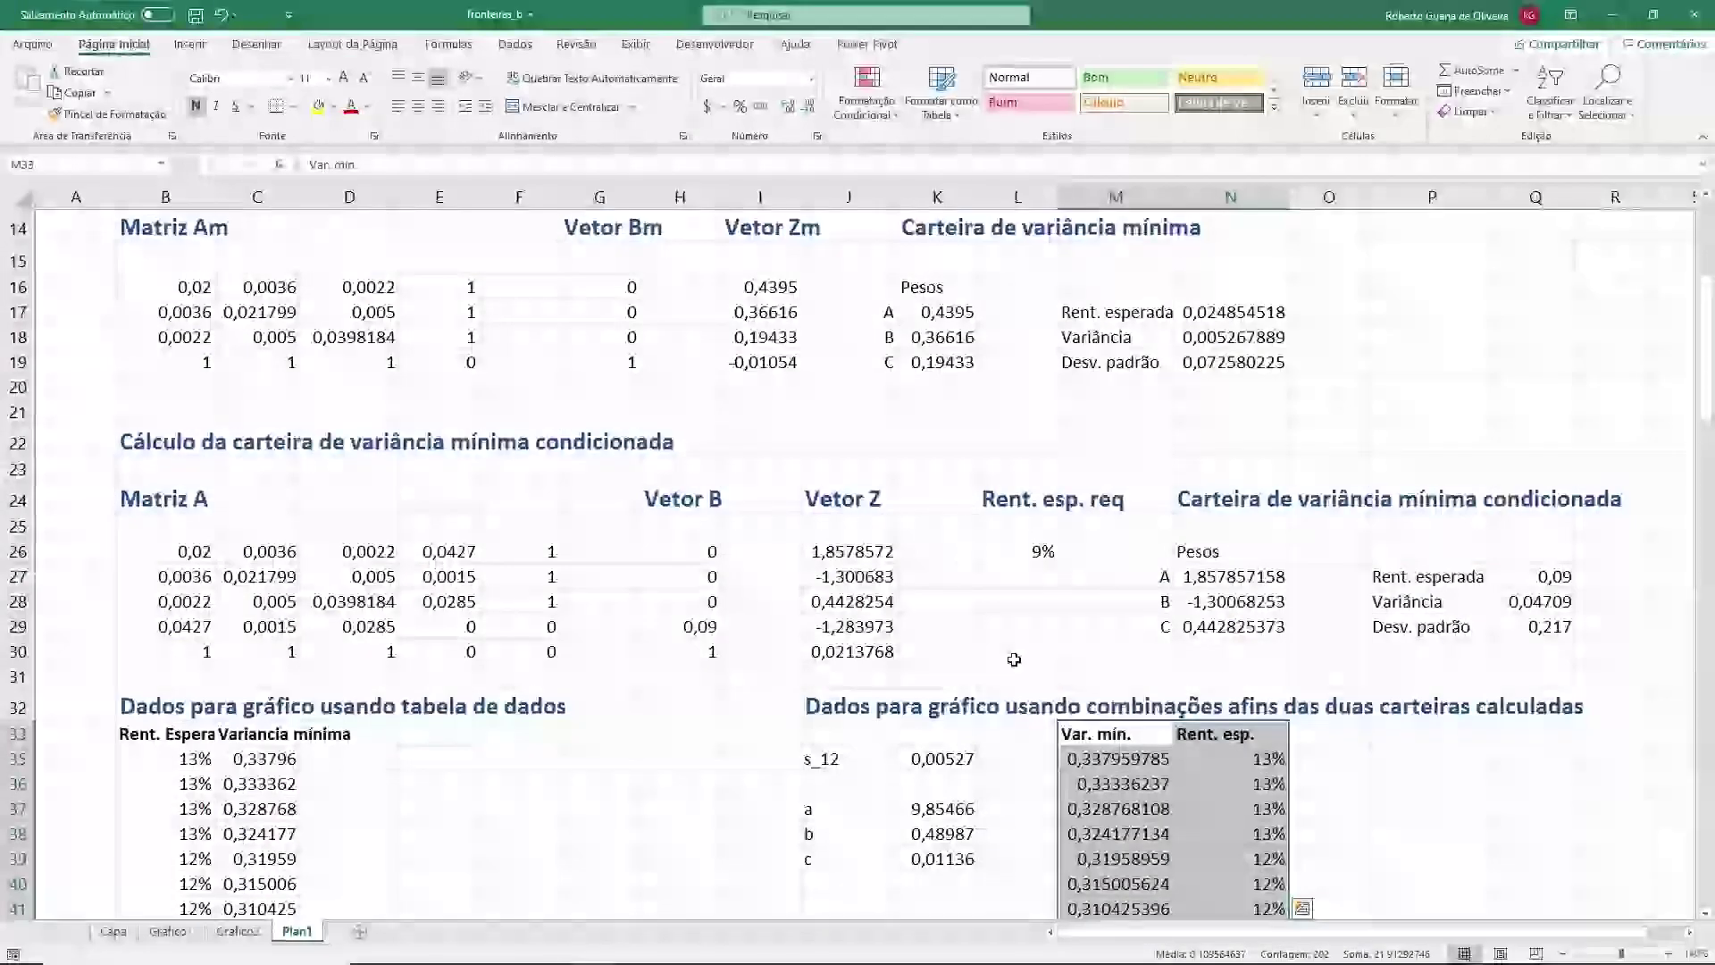
pyautogui.scroll(-3, 1070, 742)
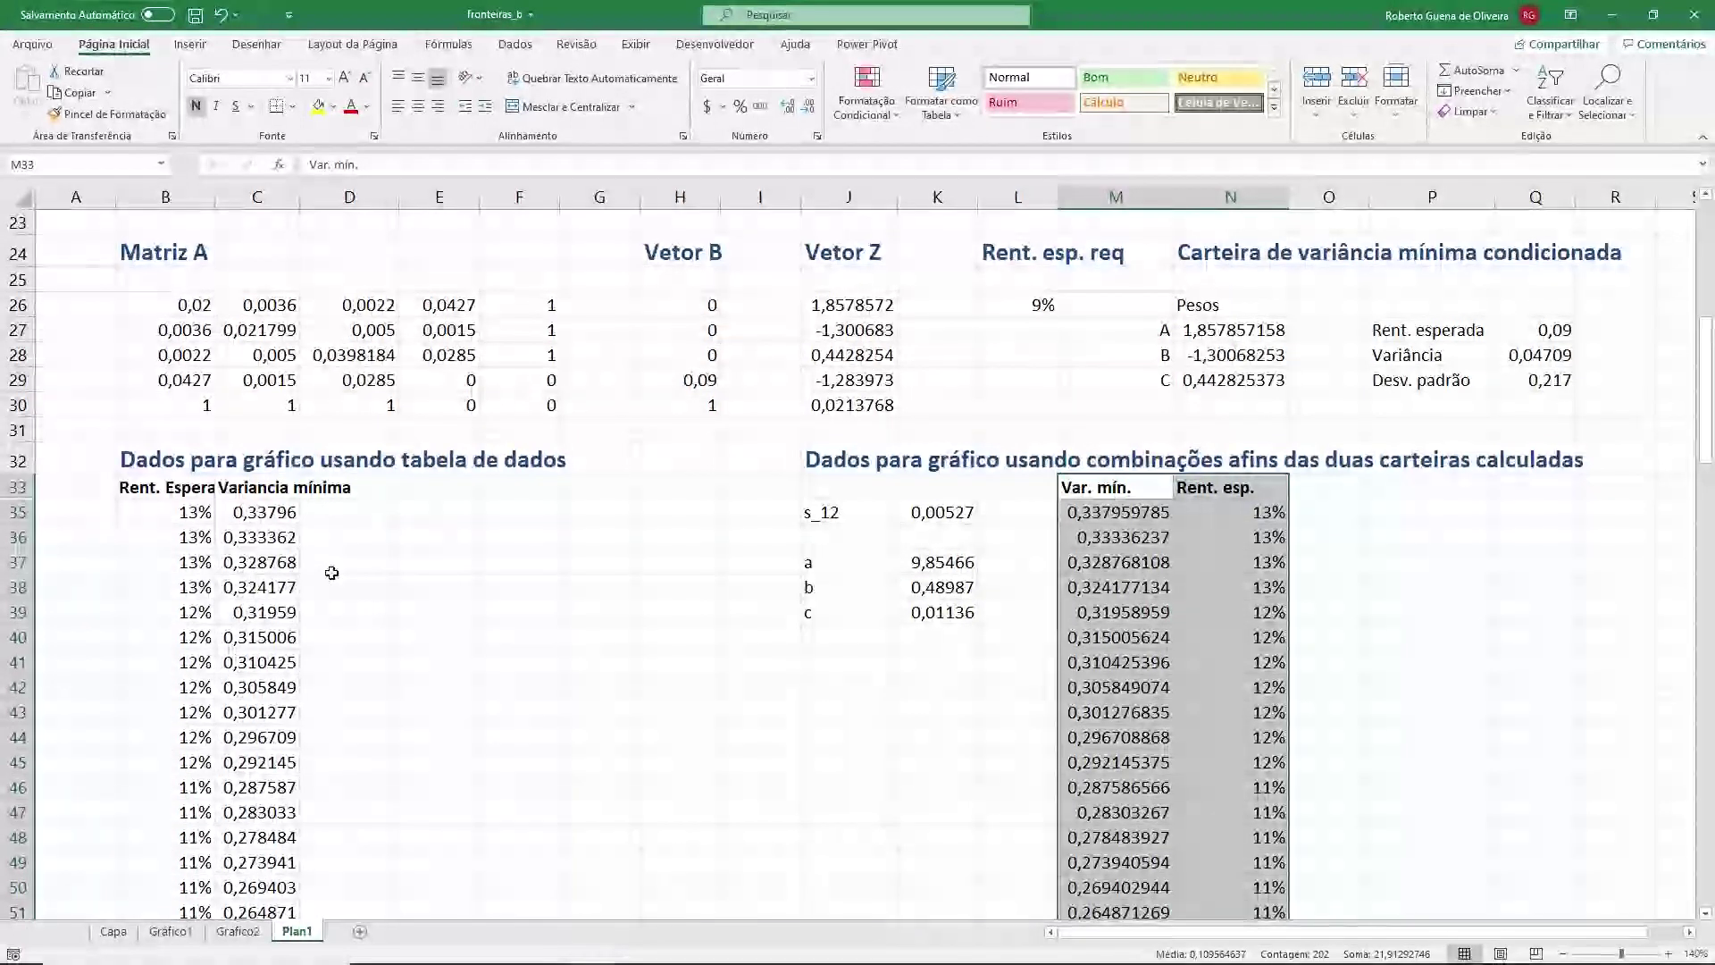
pyautogui.click(655, 556)
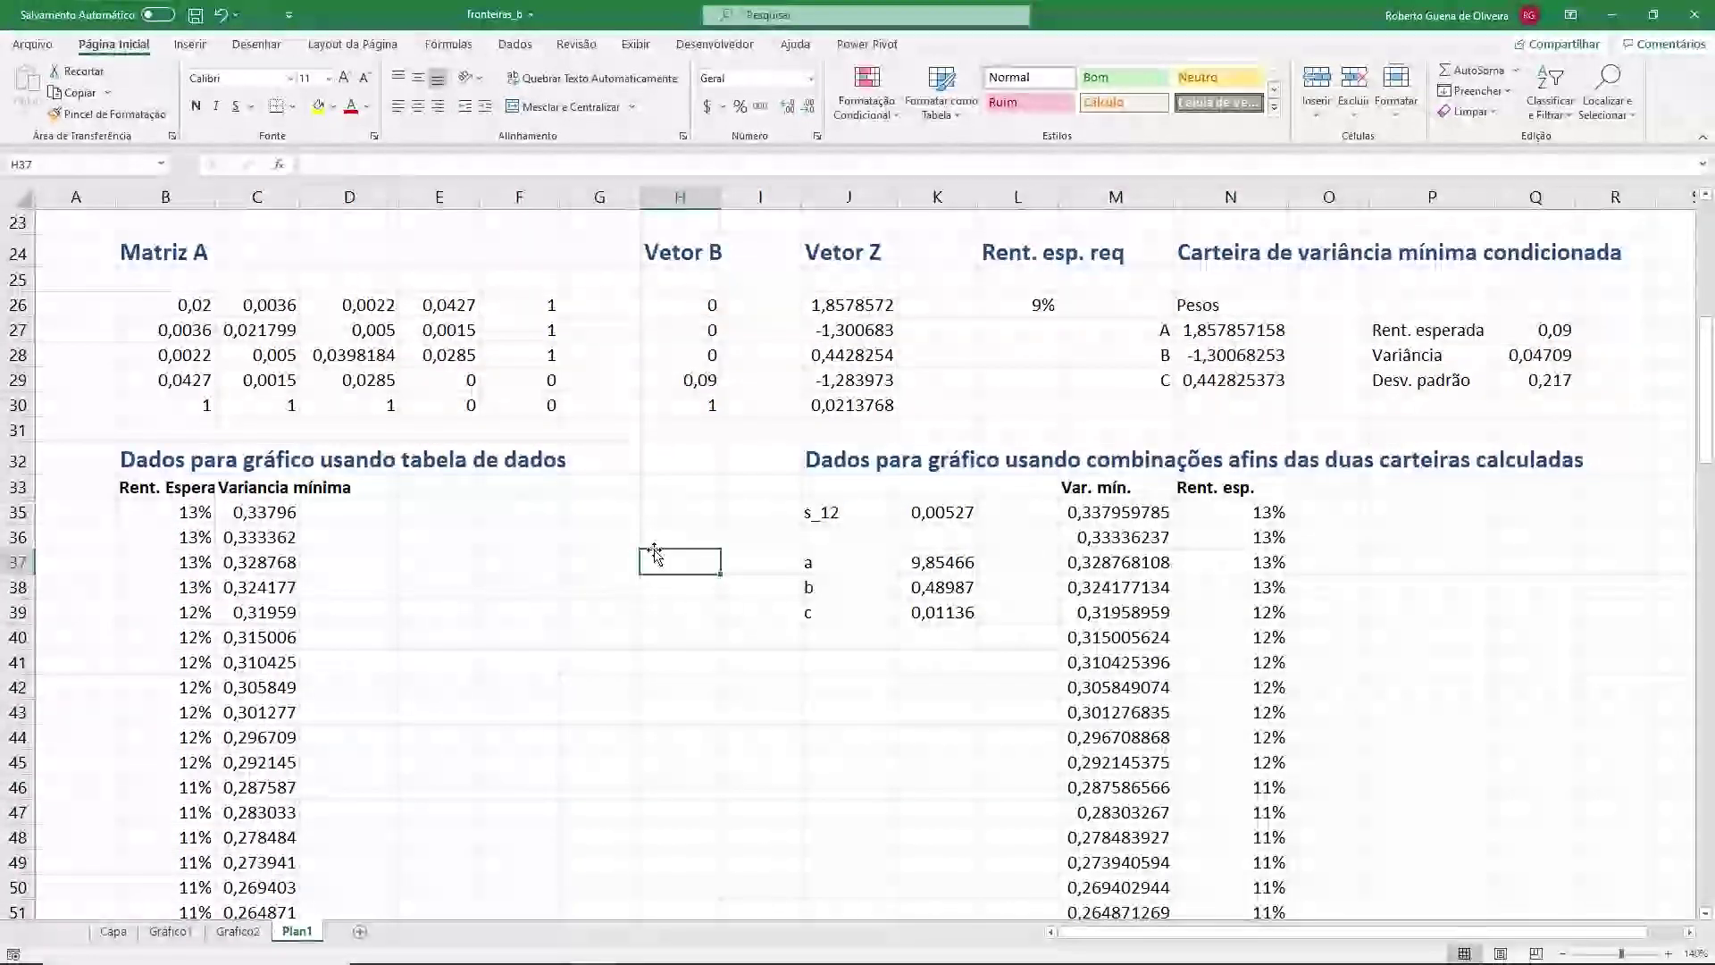